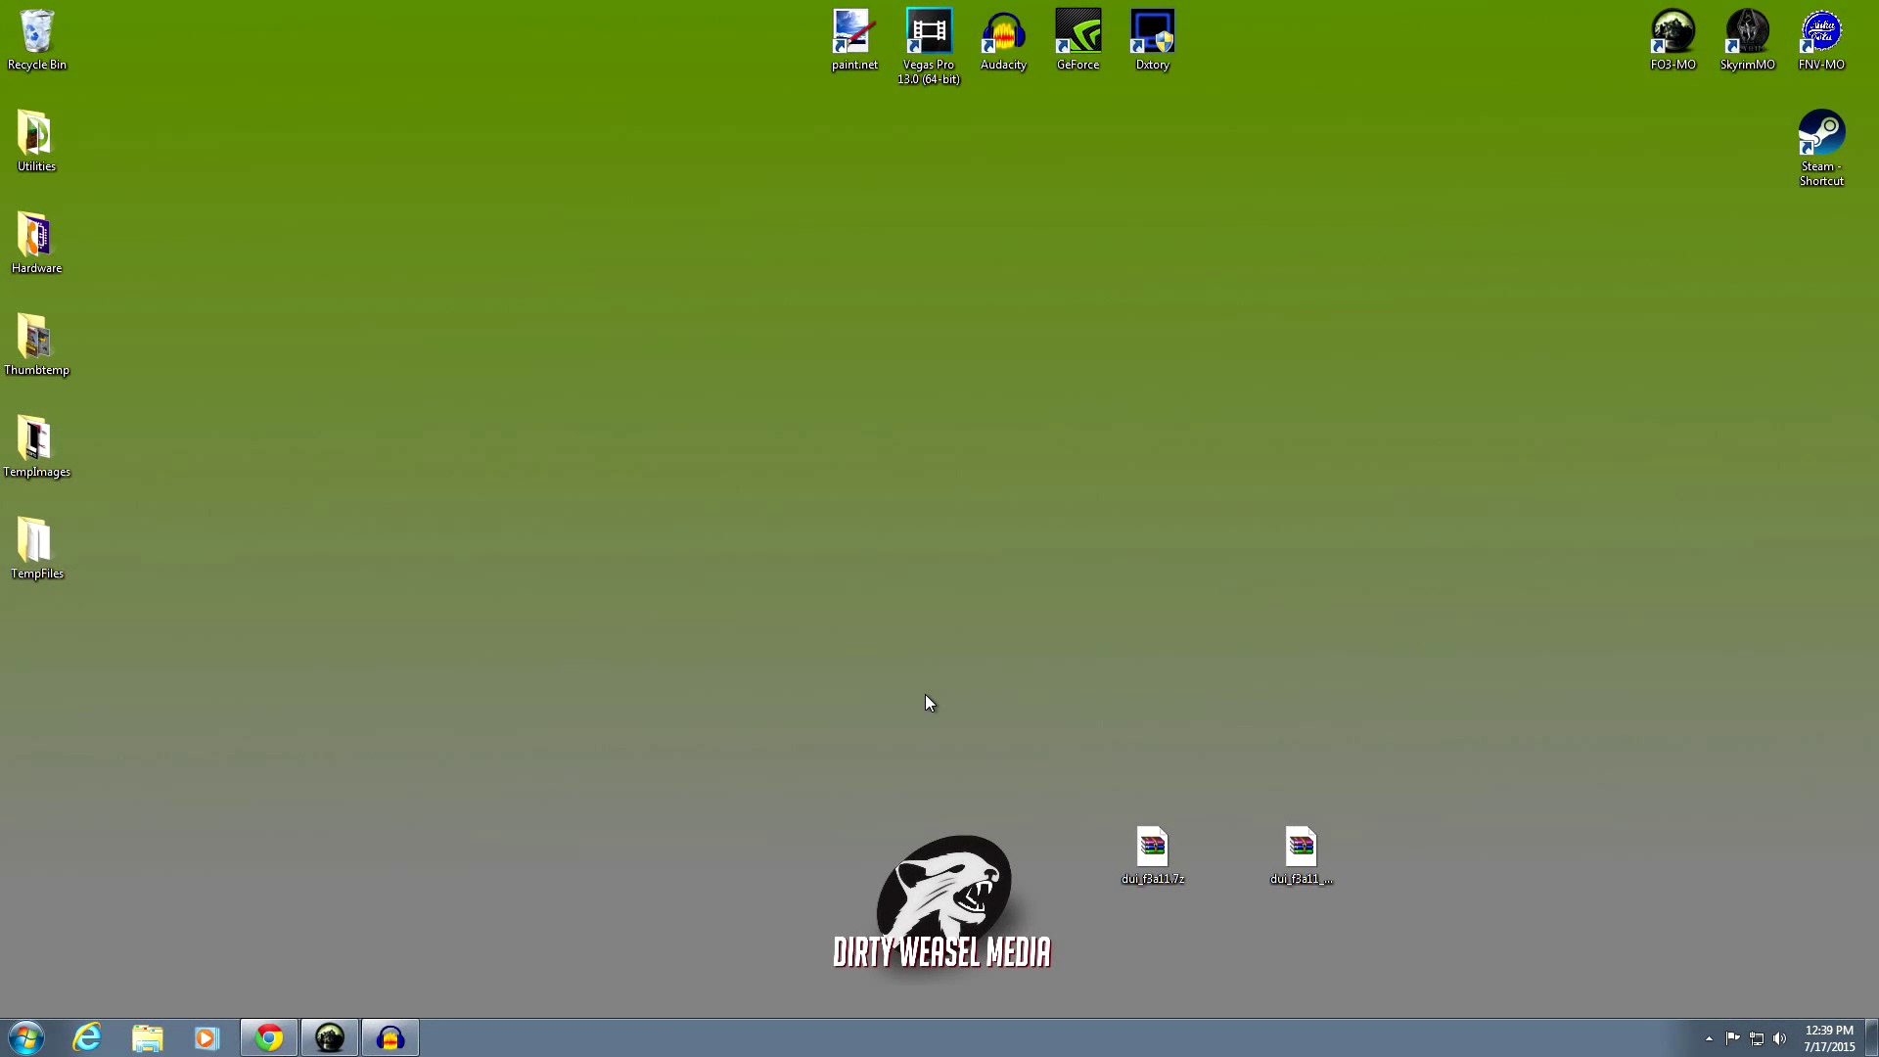
Switch to Mod Organizer, look over the installed mod list through OneTweak for FO3, and minimize the window
left_click(330, 1037)
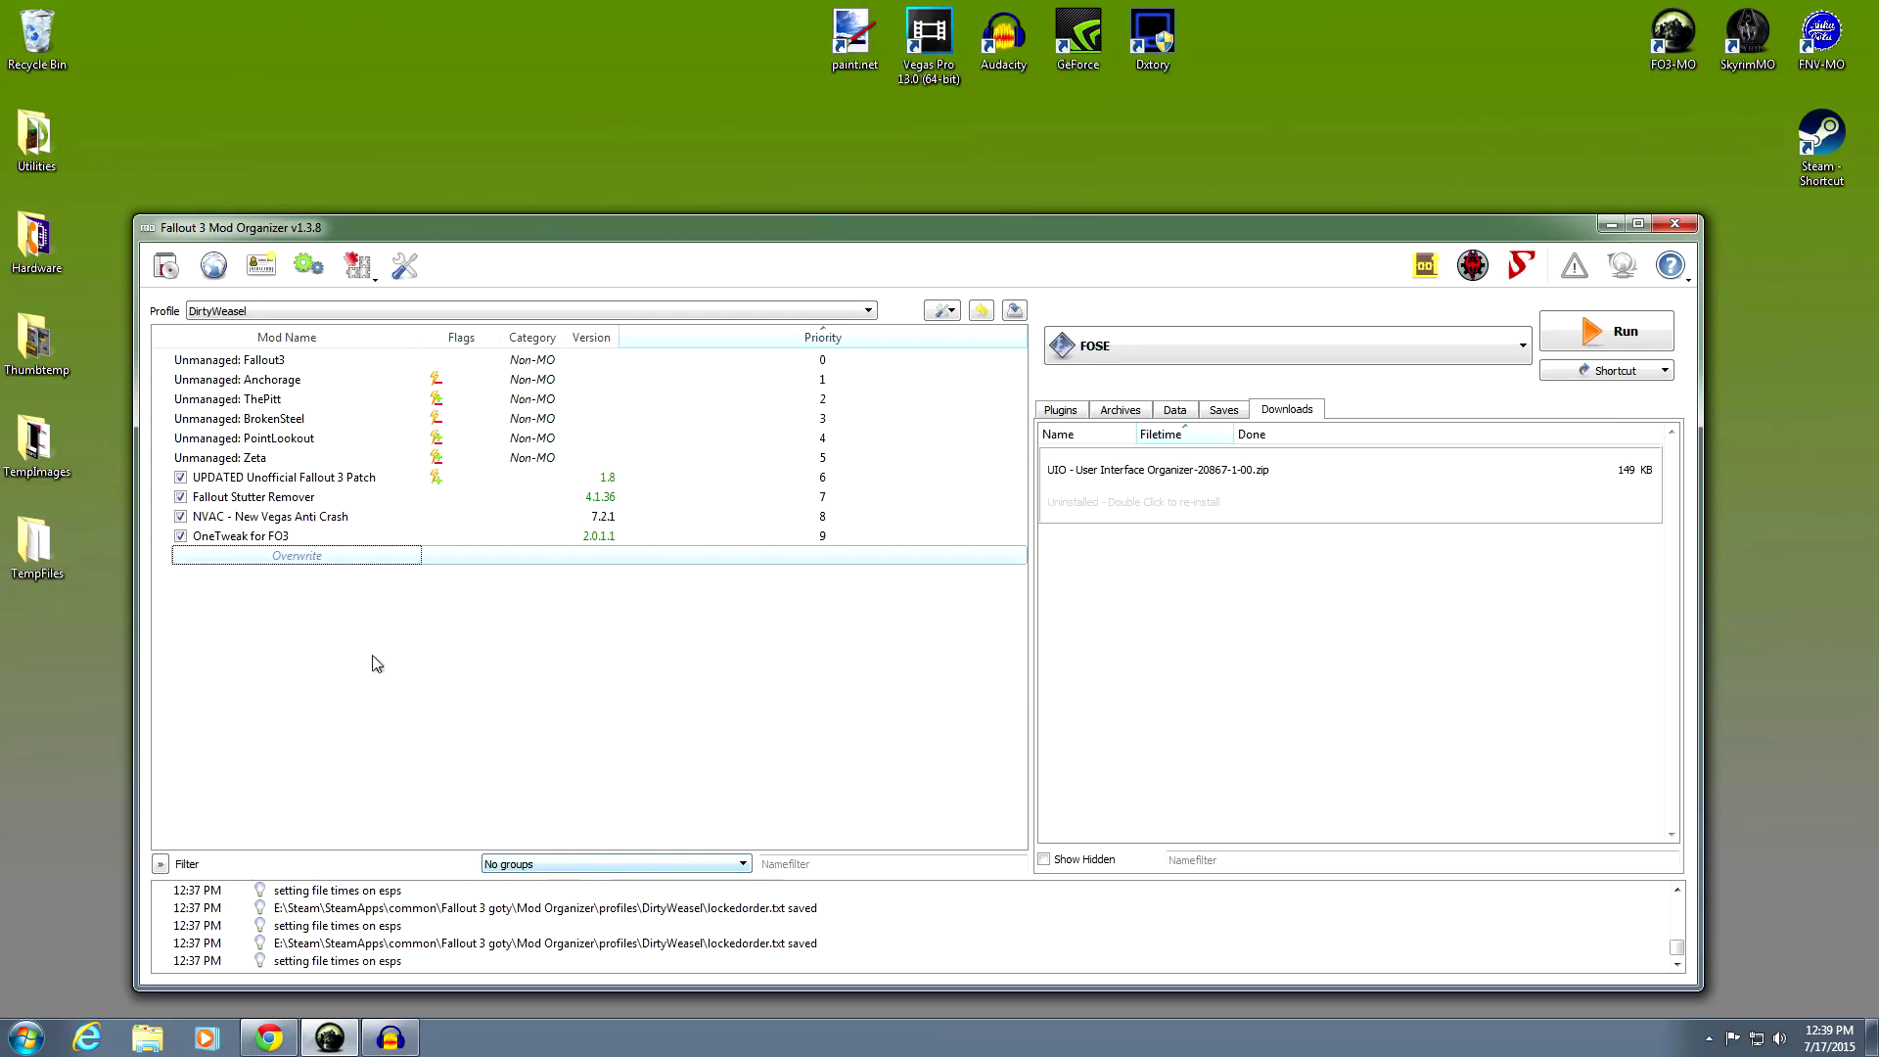
left_click_drag(300, 535, 355, 563)
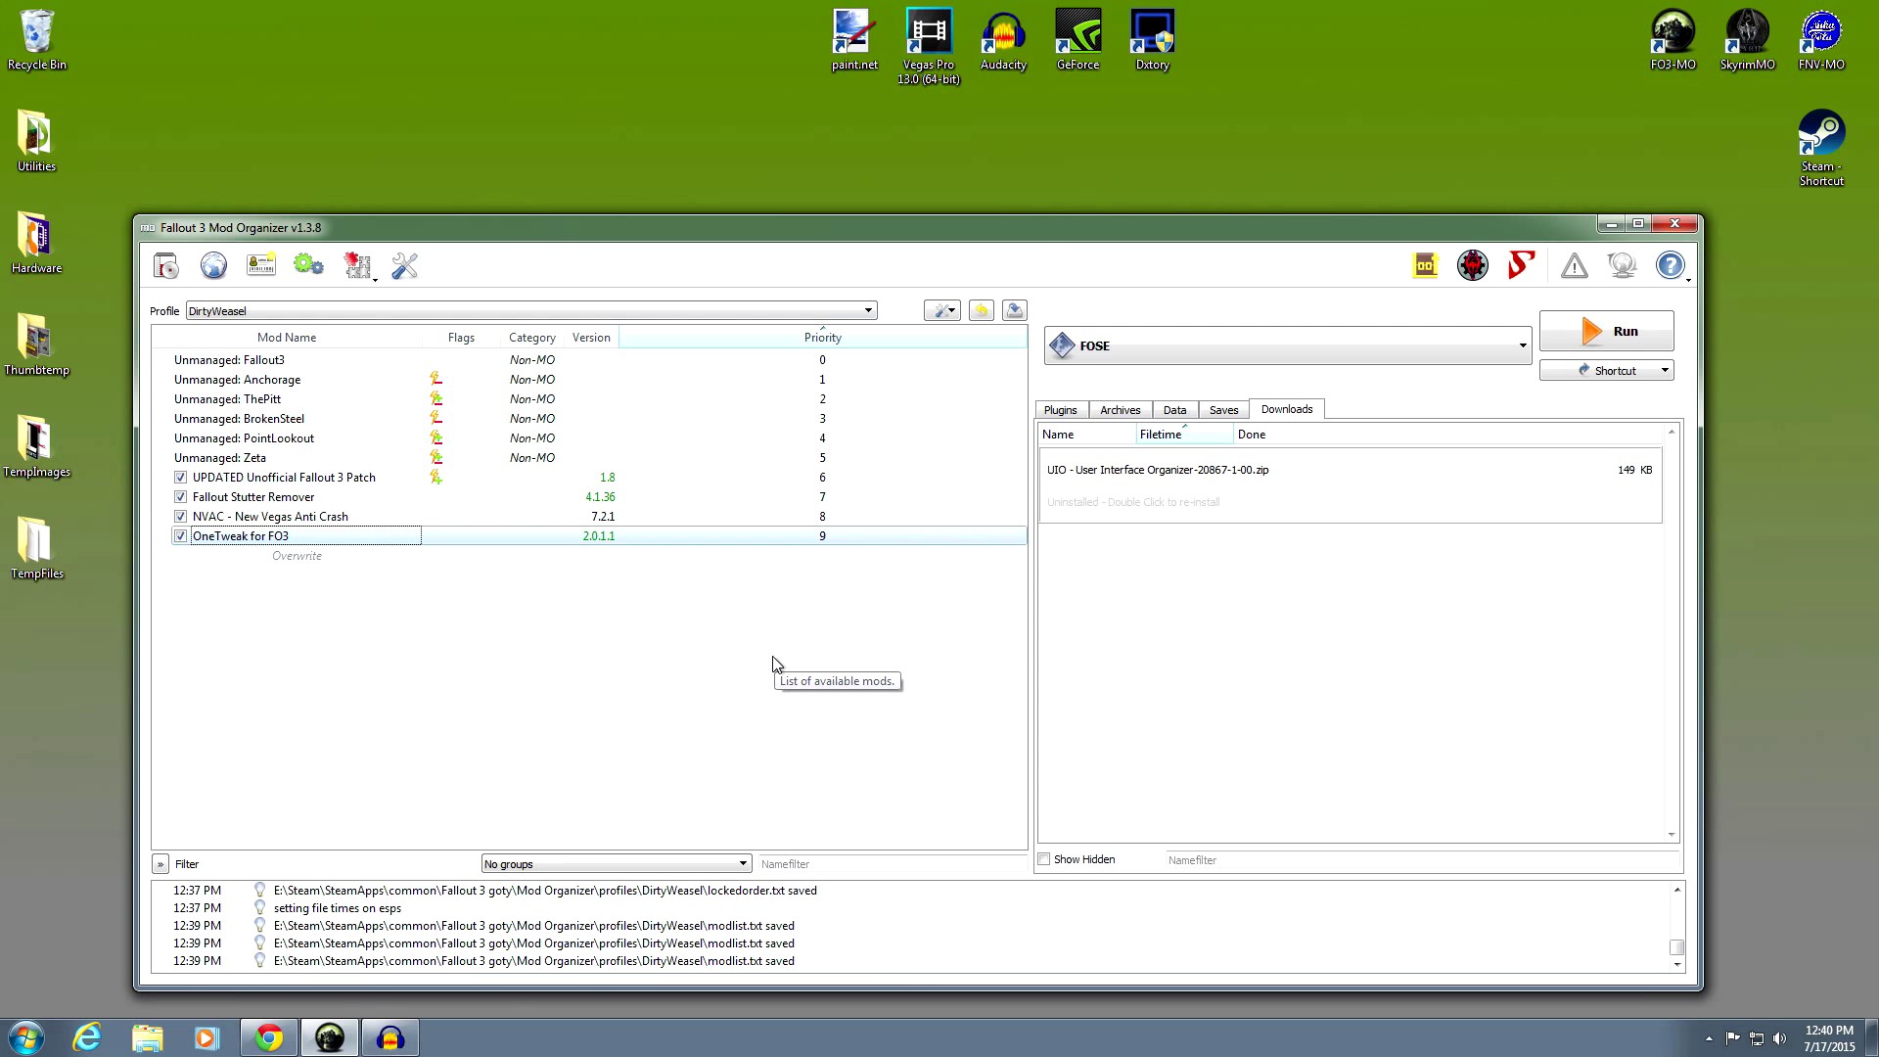
left_click(1610, 224)
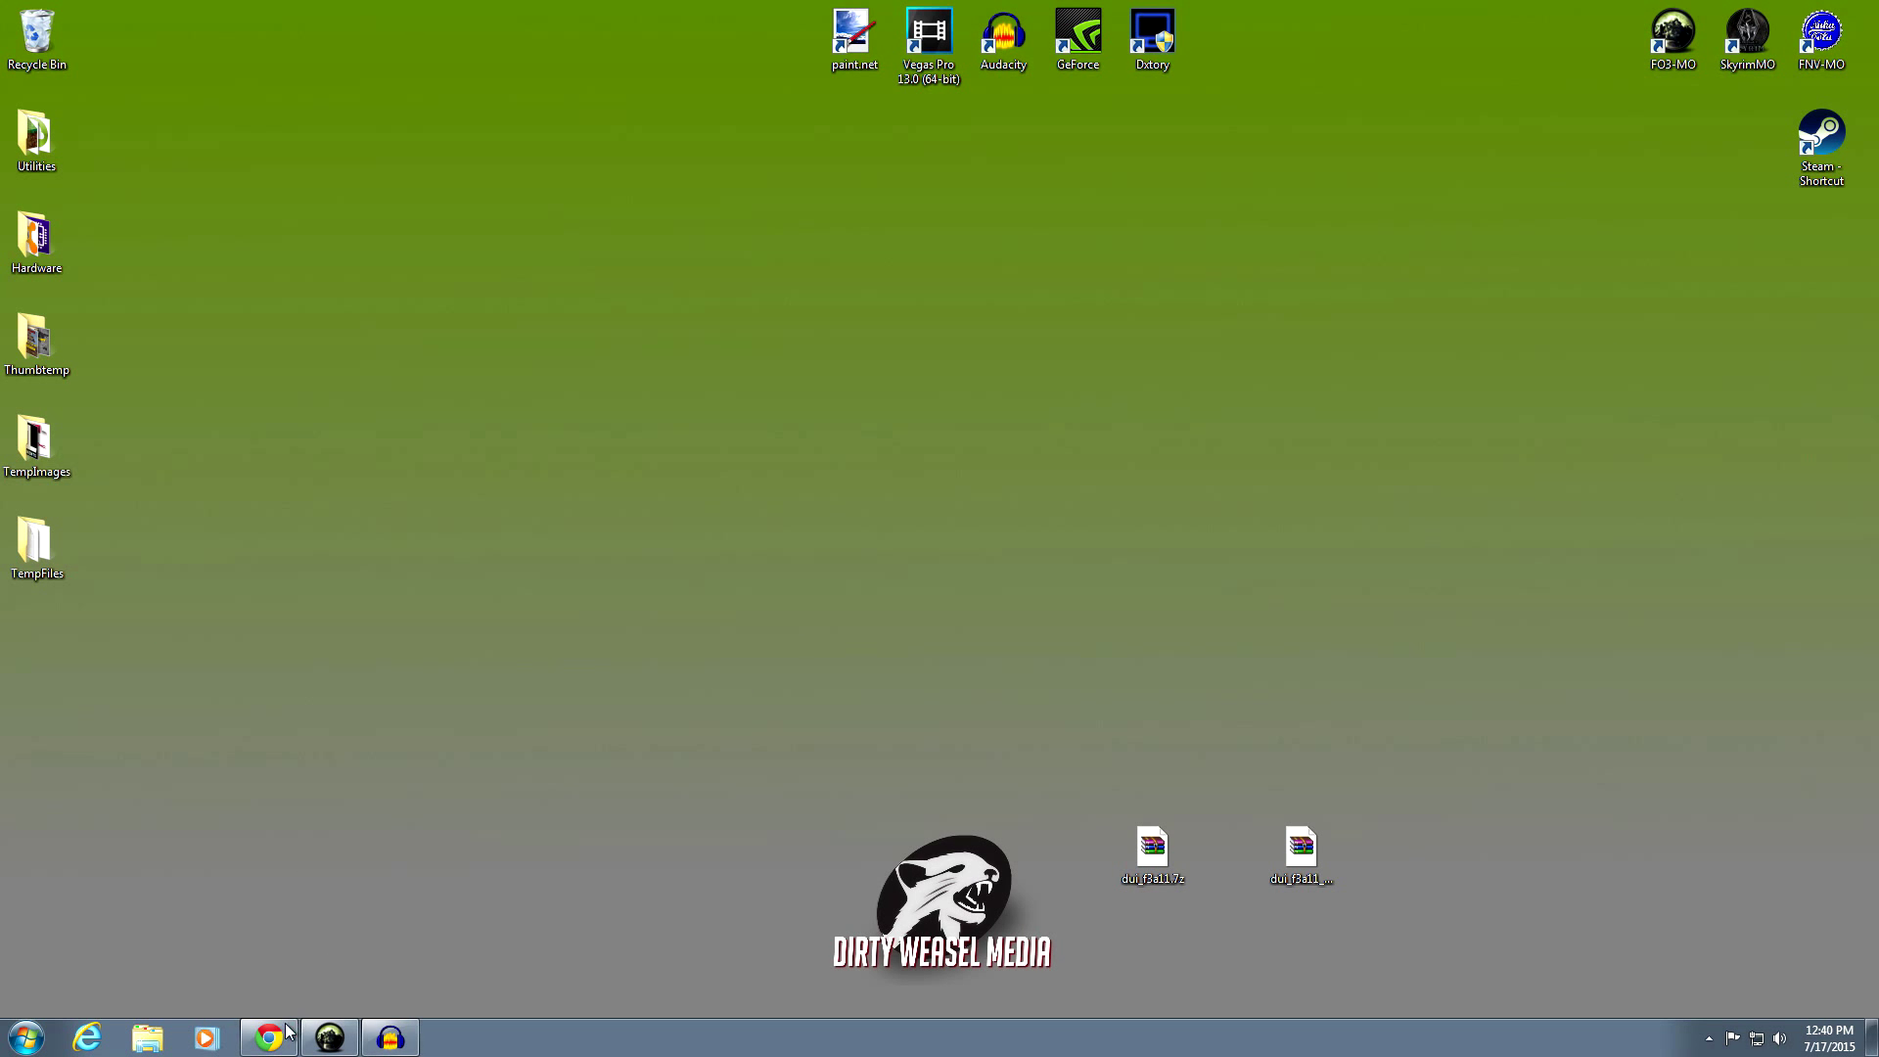
Switch to Chrome and highlight the web address of the STEP wiki's Fallout 3 guide
left_click(283, 1035)
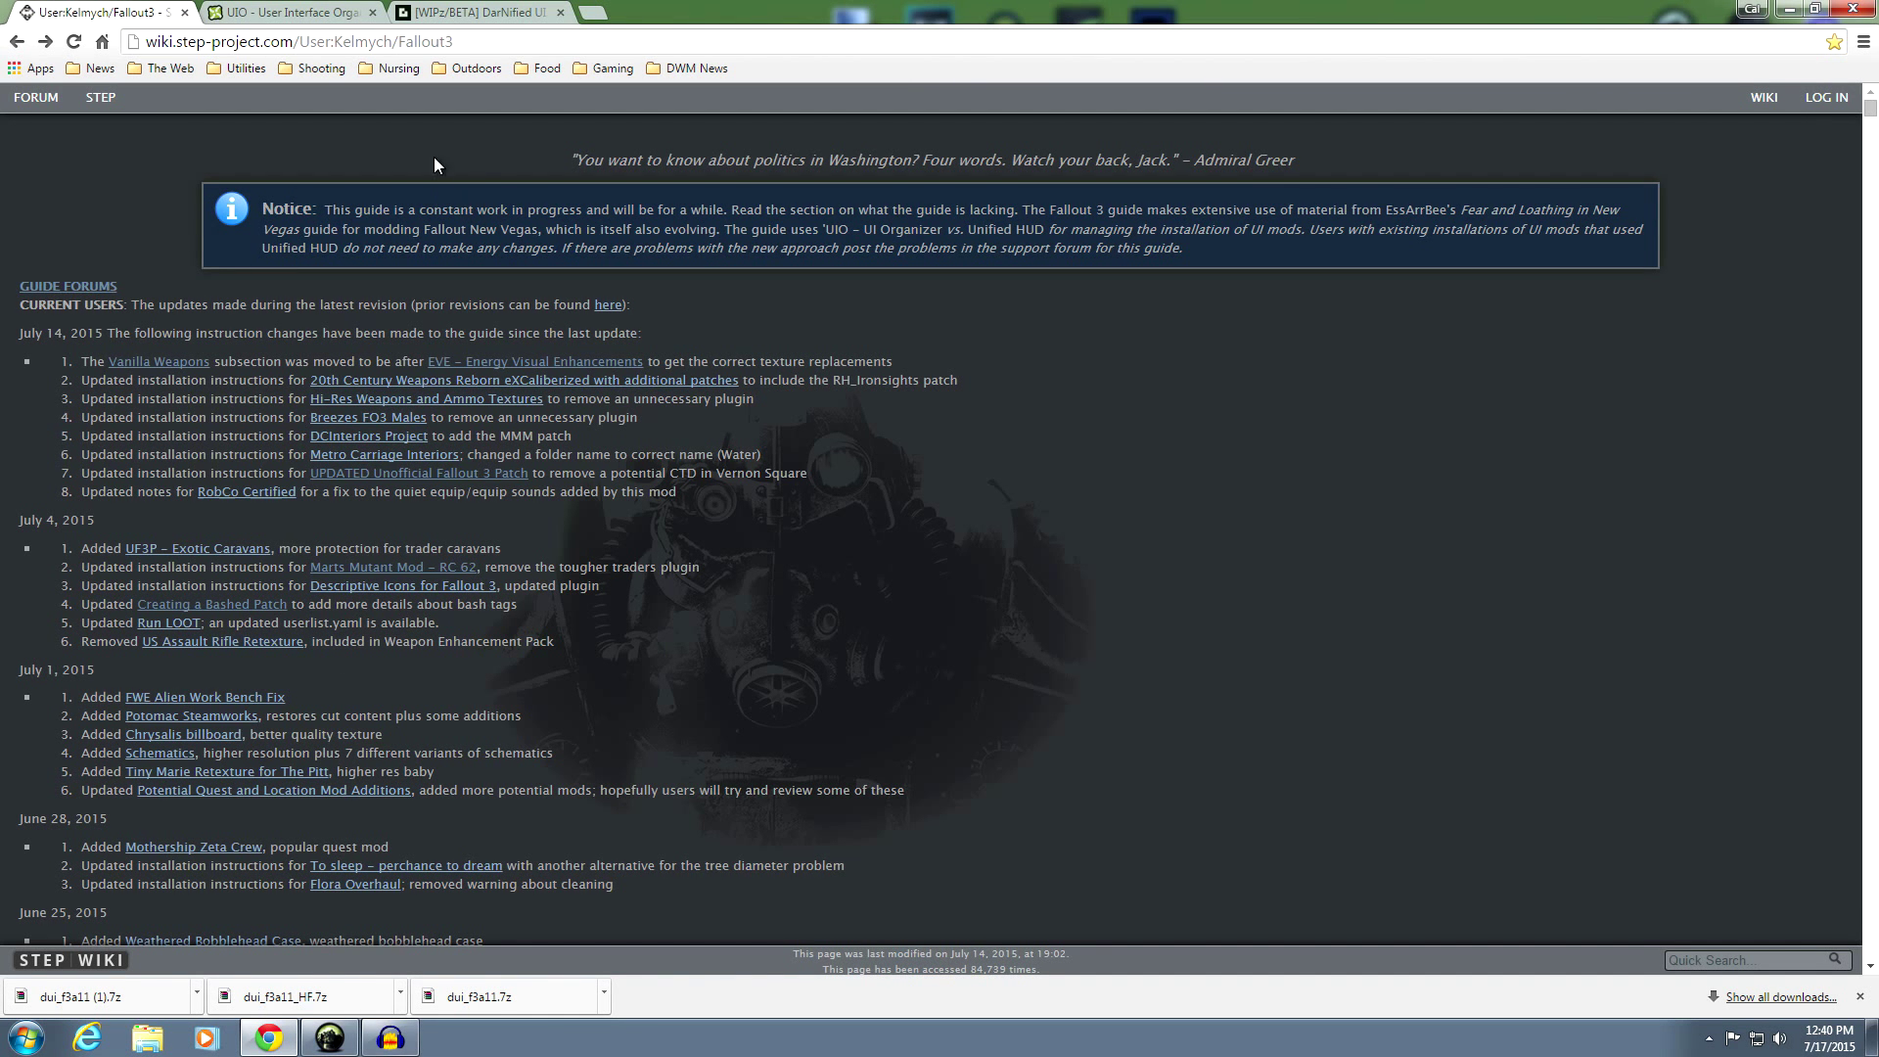
left_click_drag(454, 41, 135, 50)
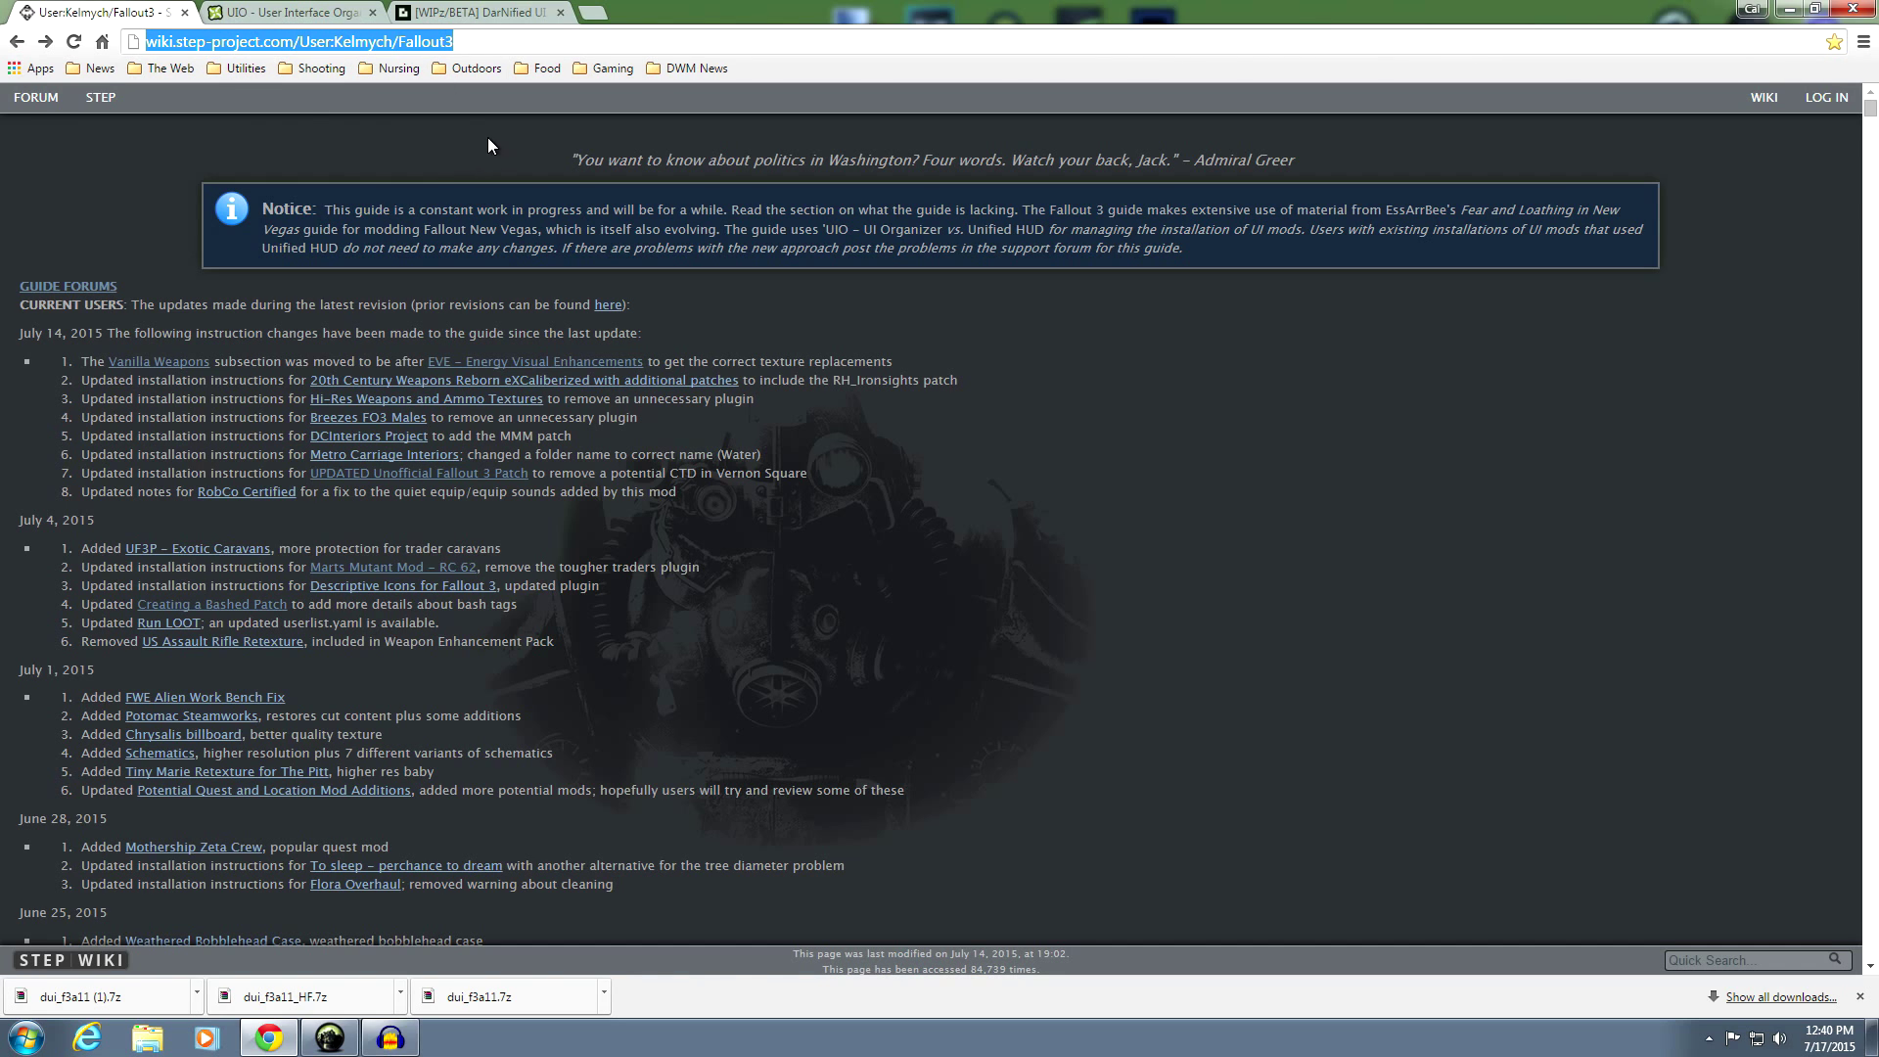
left_click(530, 137)
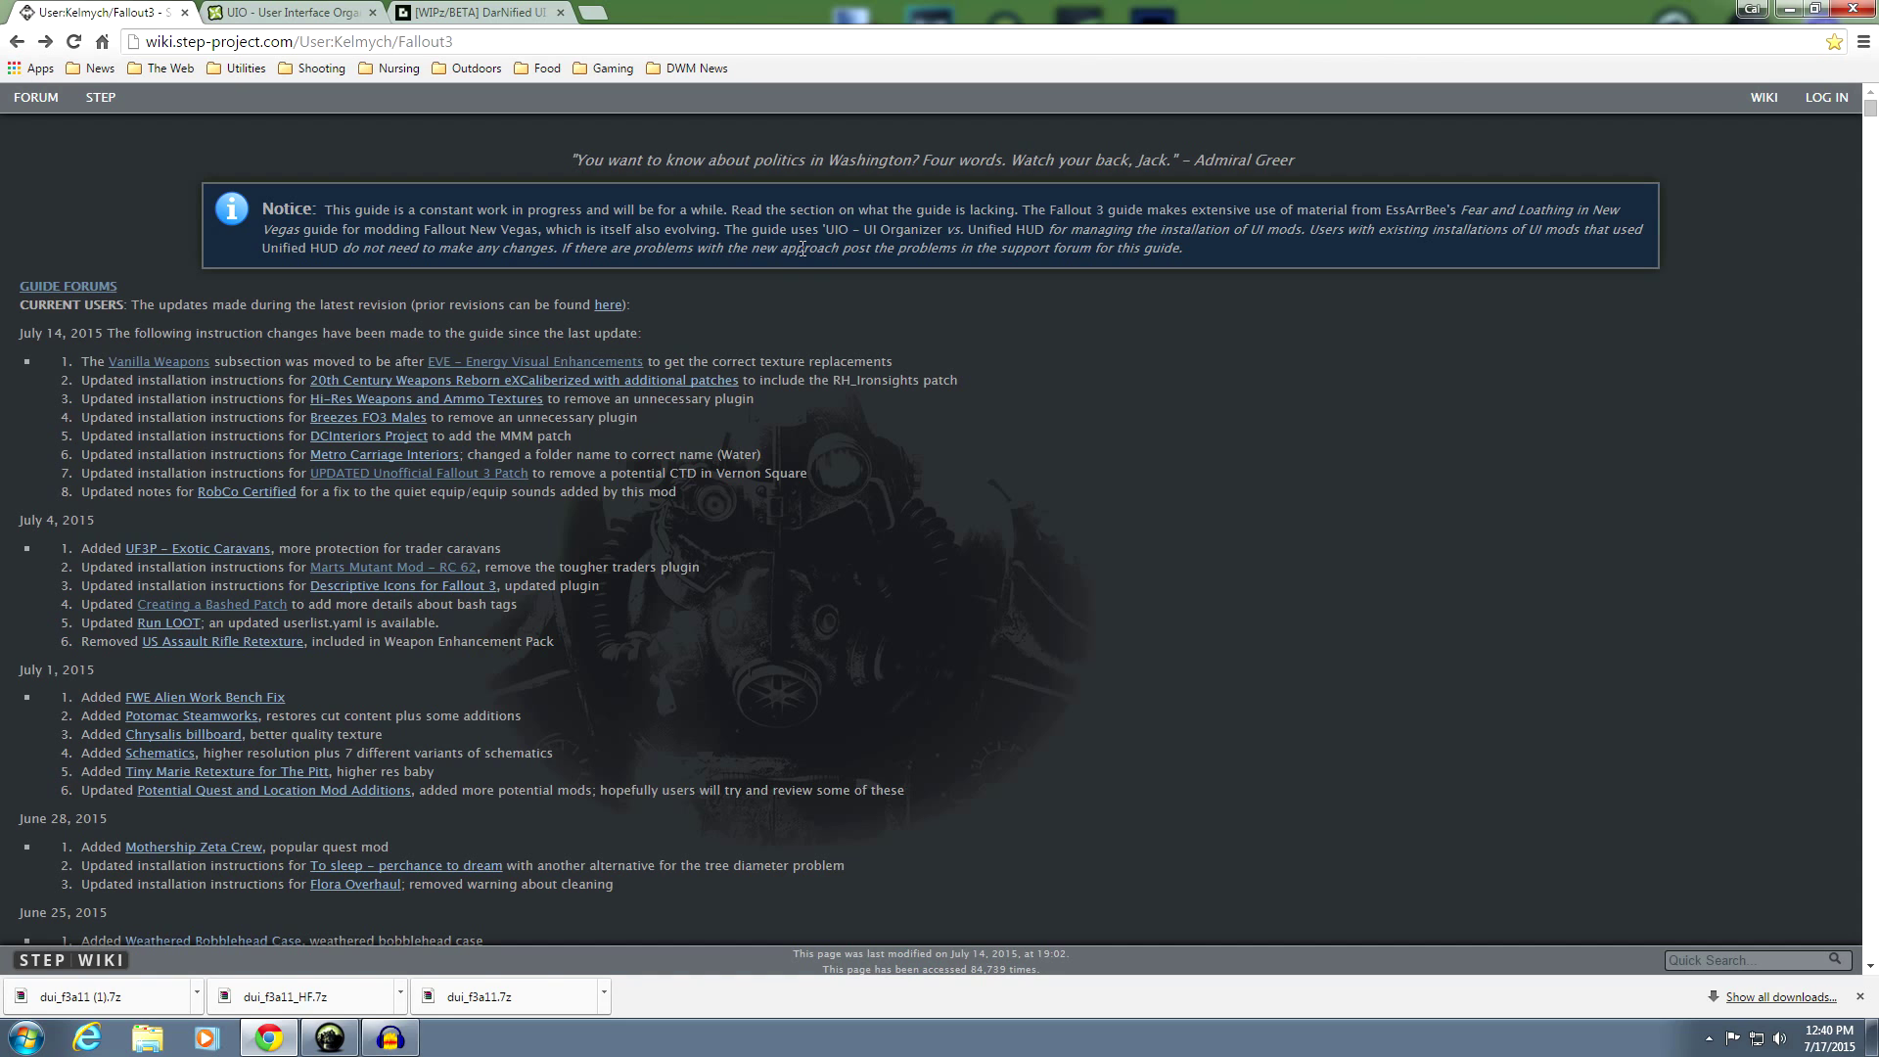
Go to the guide's User Interface section from its table of contents
scroll(942, 353, "down", 5)
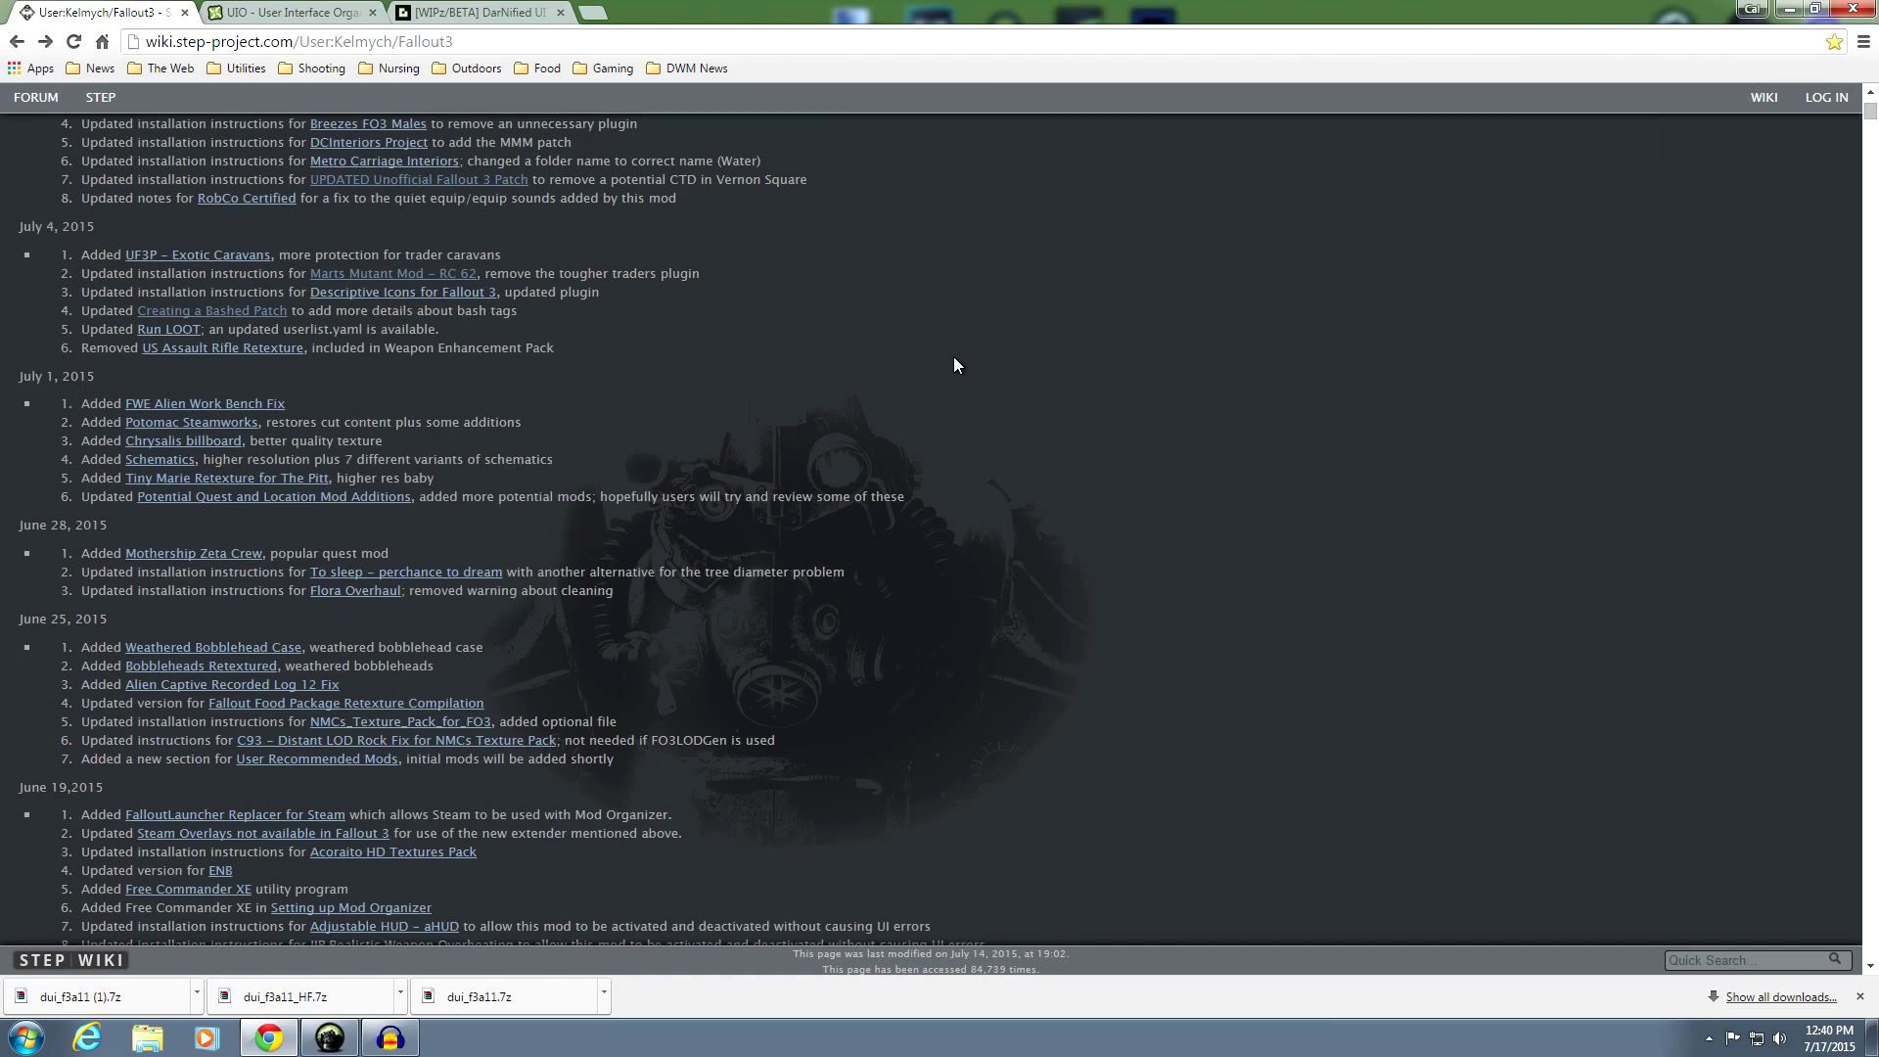
scroll(965, 375, "down", 13)
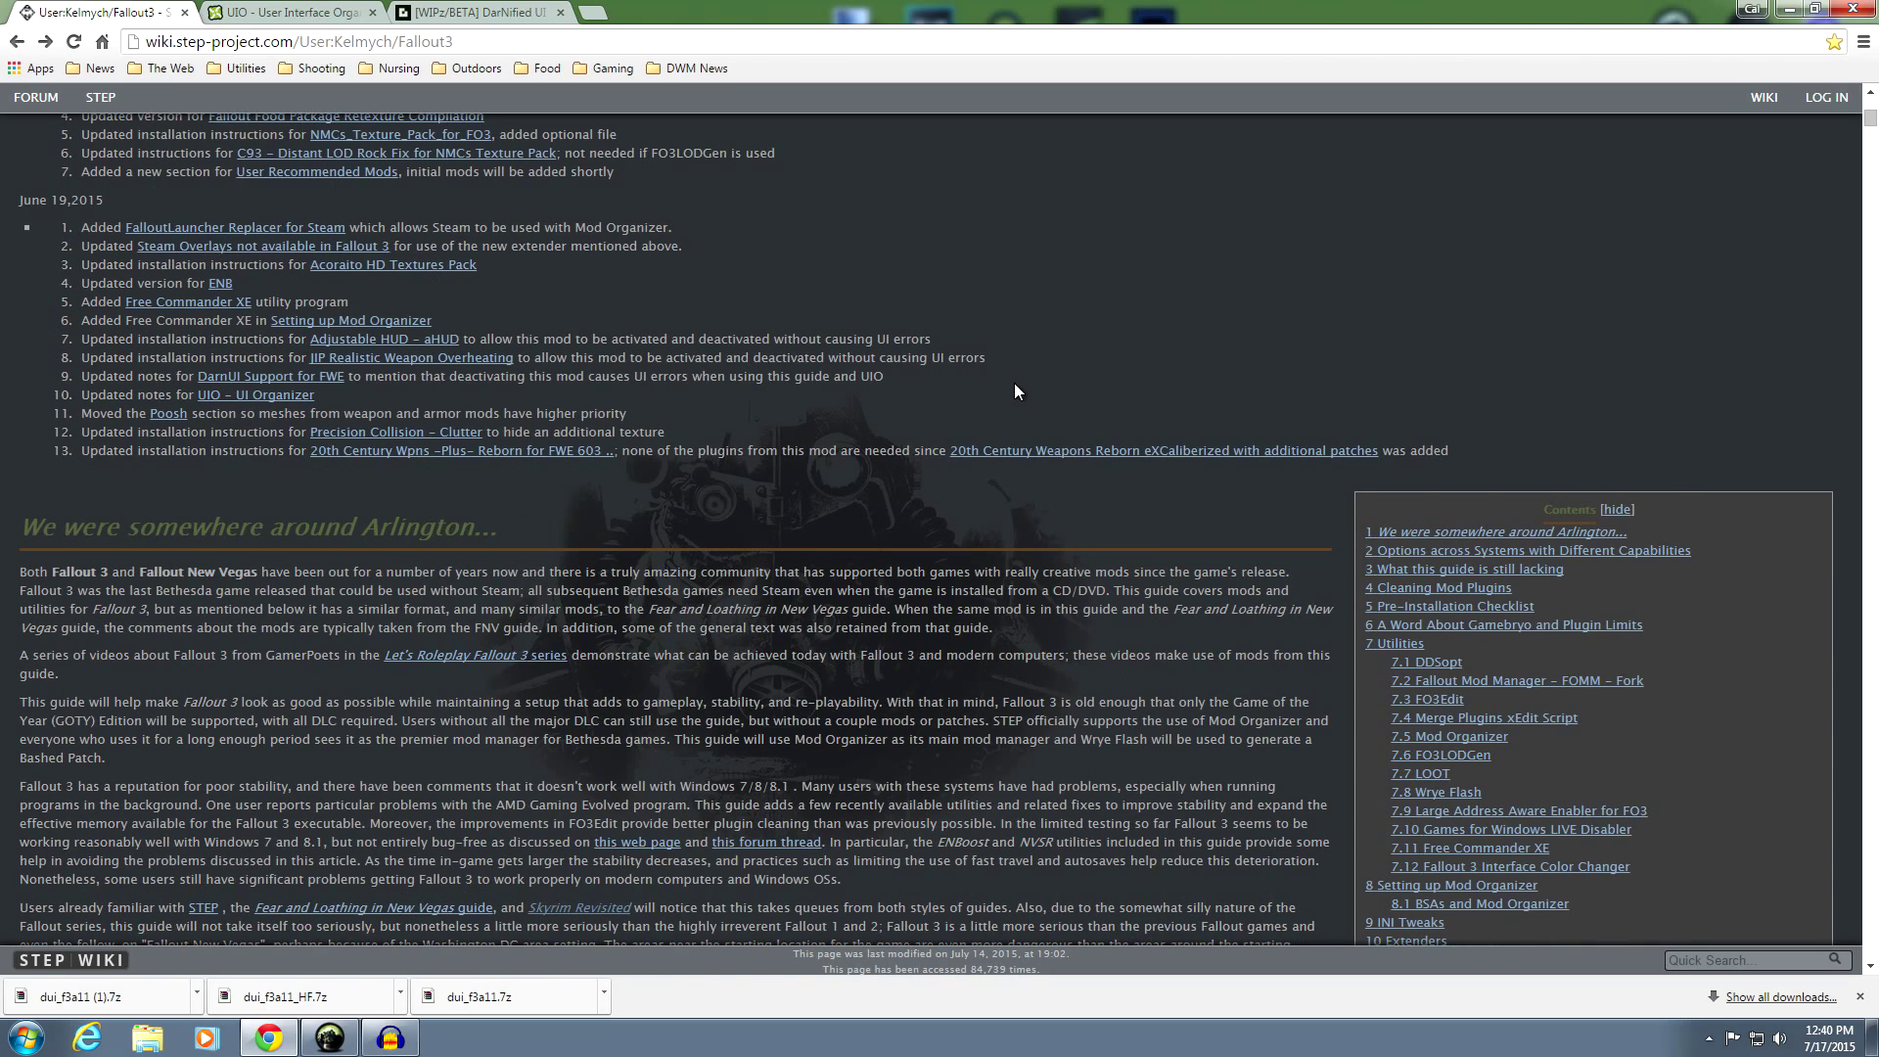
scroll(1018, 391, "down", 1)
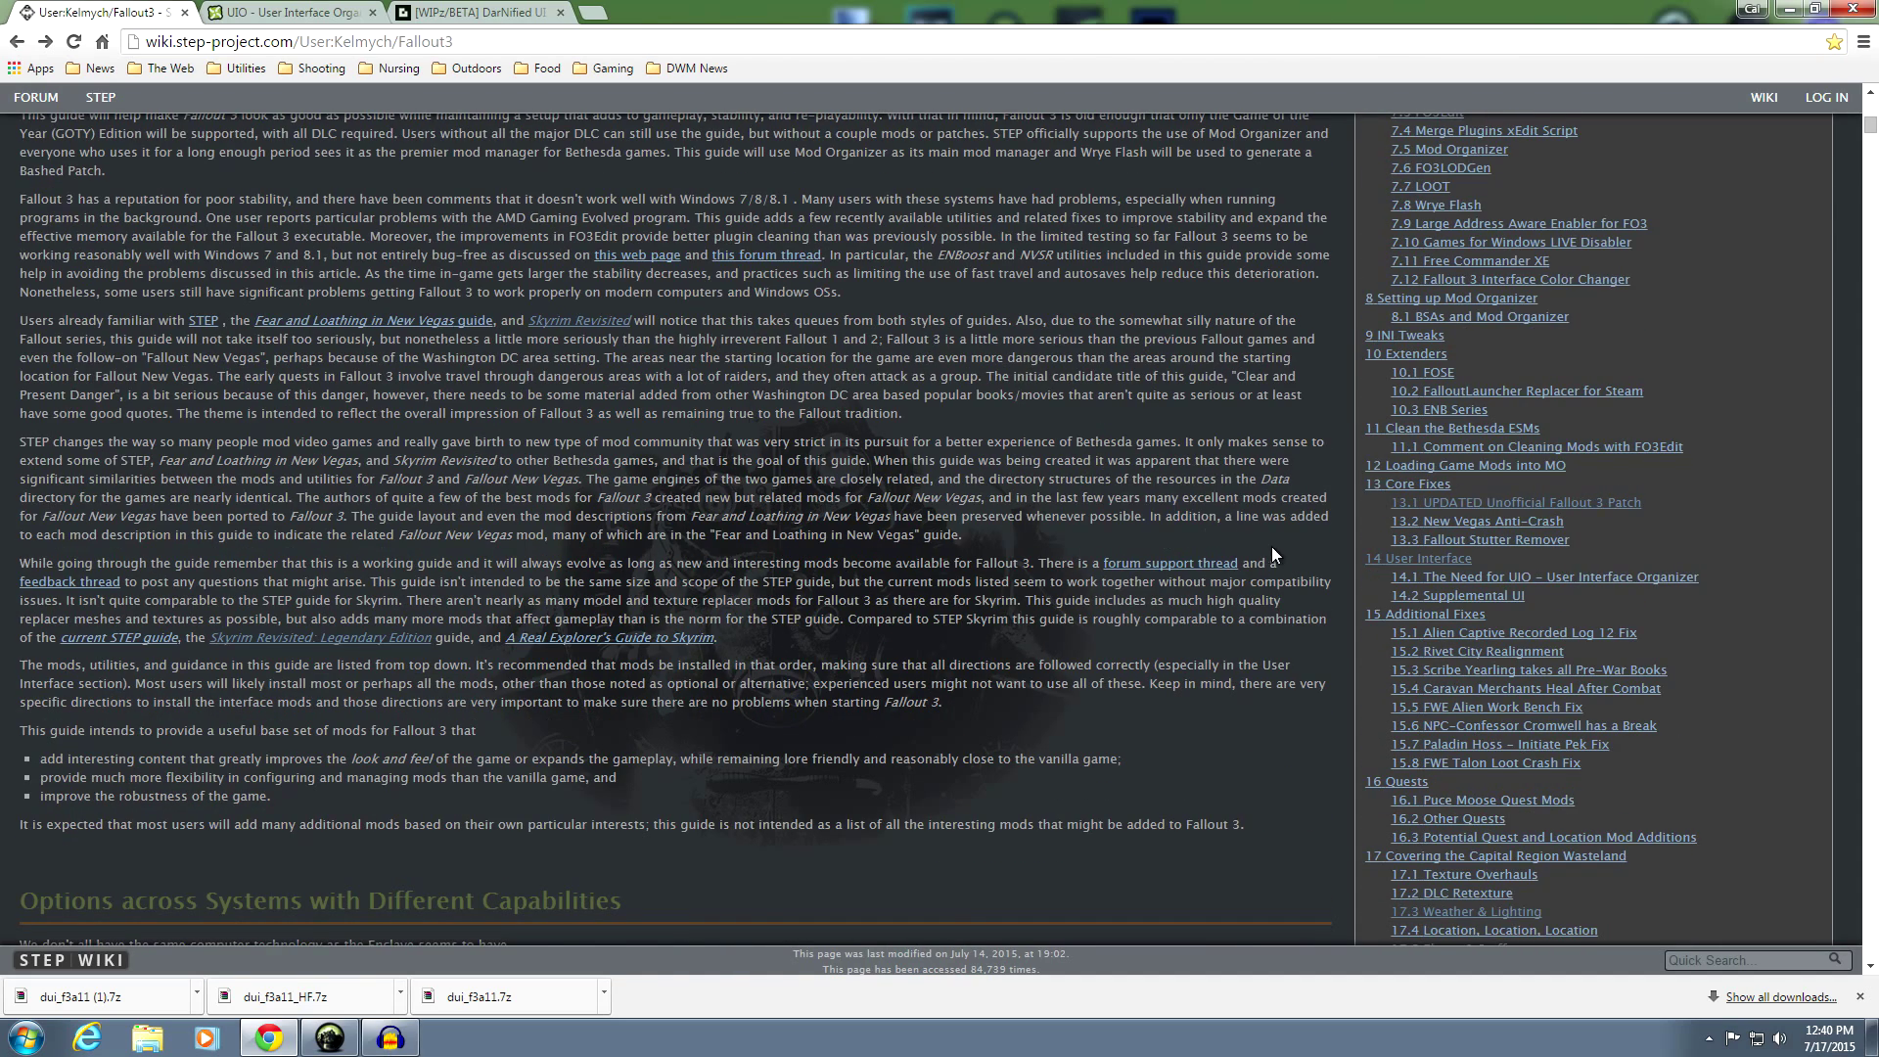
left_click(1382, 567)
scroll(691, 563, "up", 1)
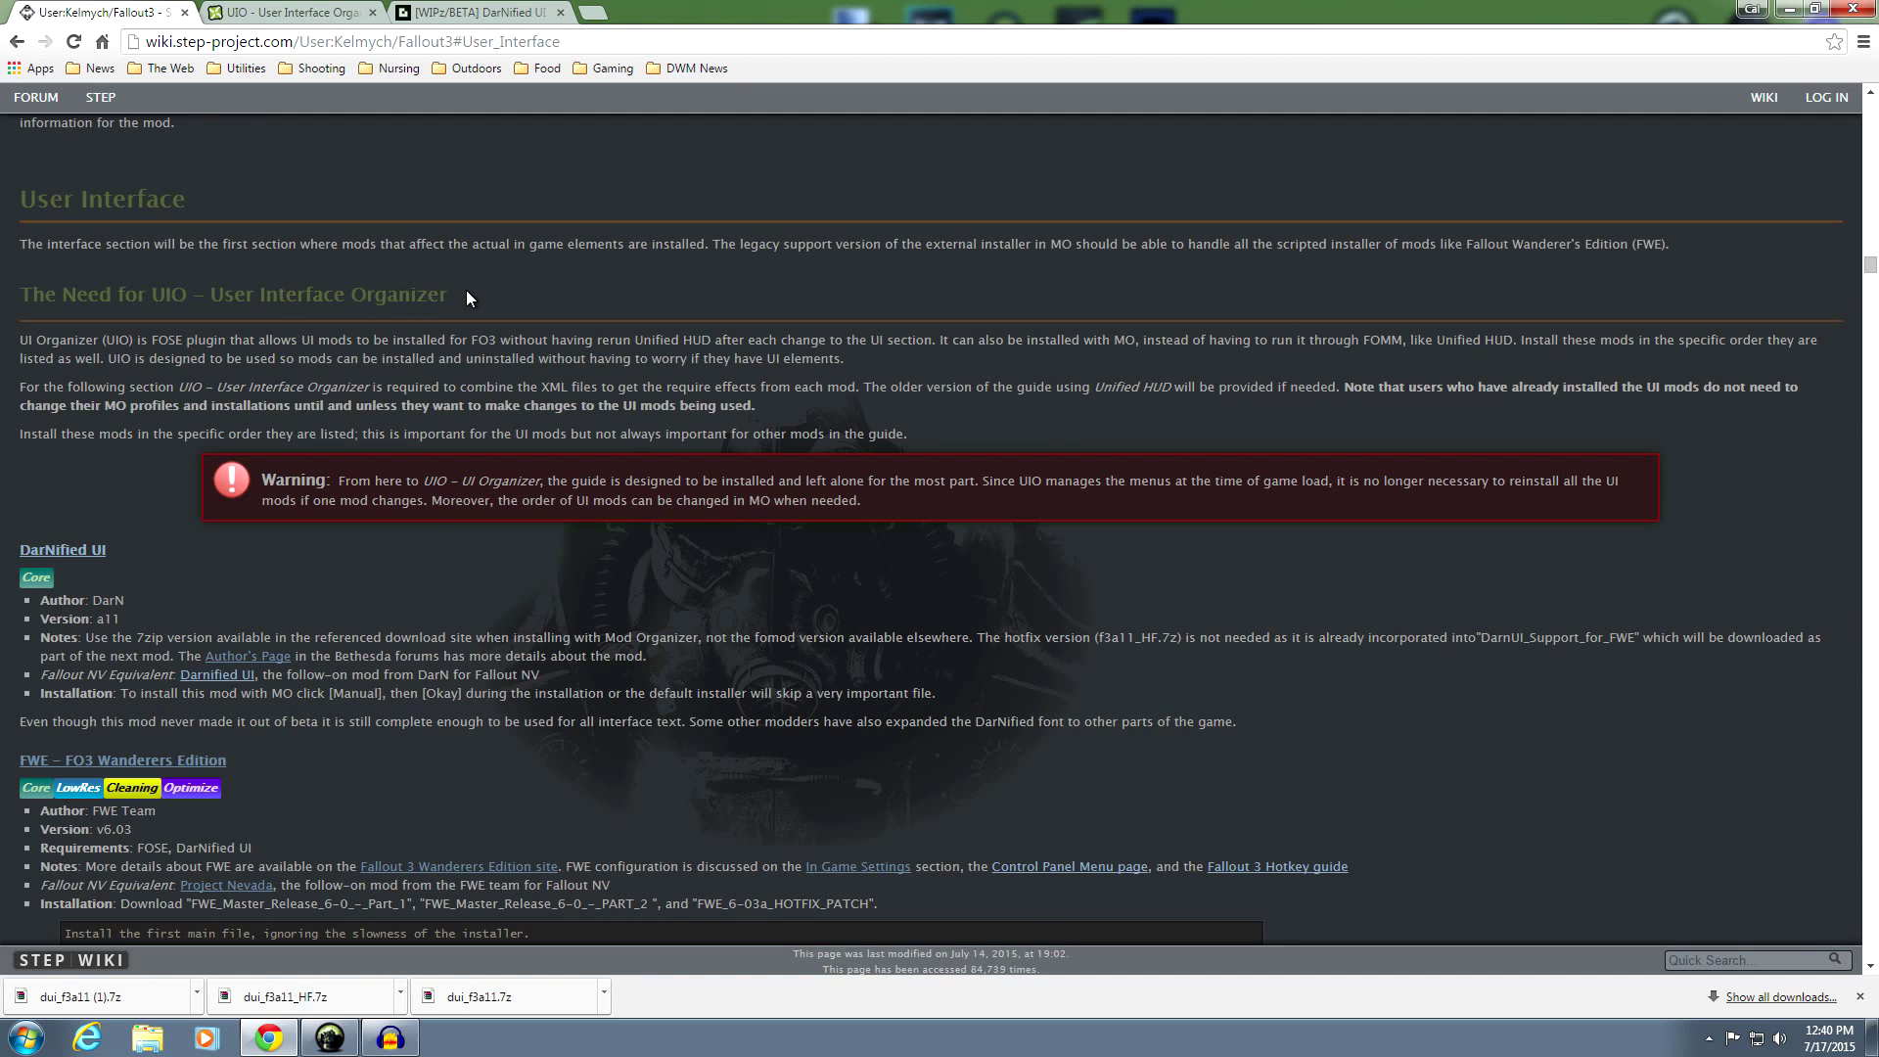
Examine the ordered list of interface mods from DarNified UI through UIO - UI Organizer and return to its start
scroll(468, 291, "down", 2)
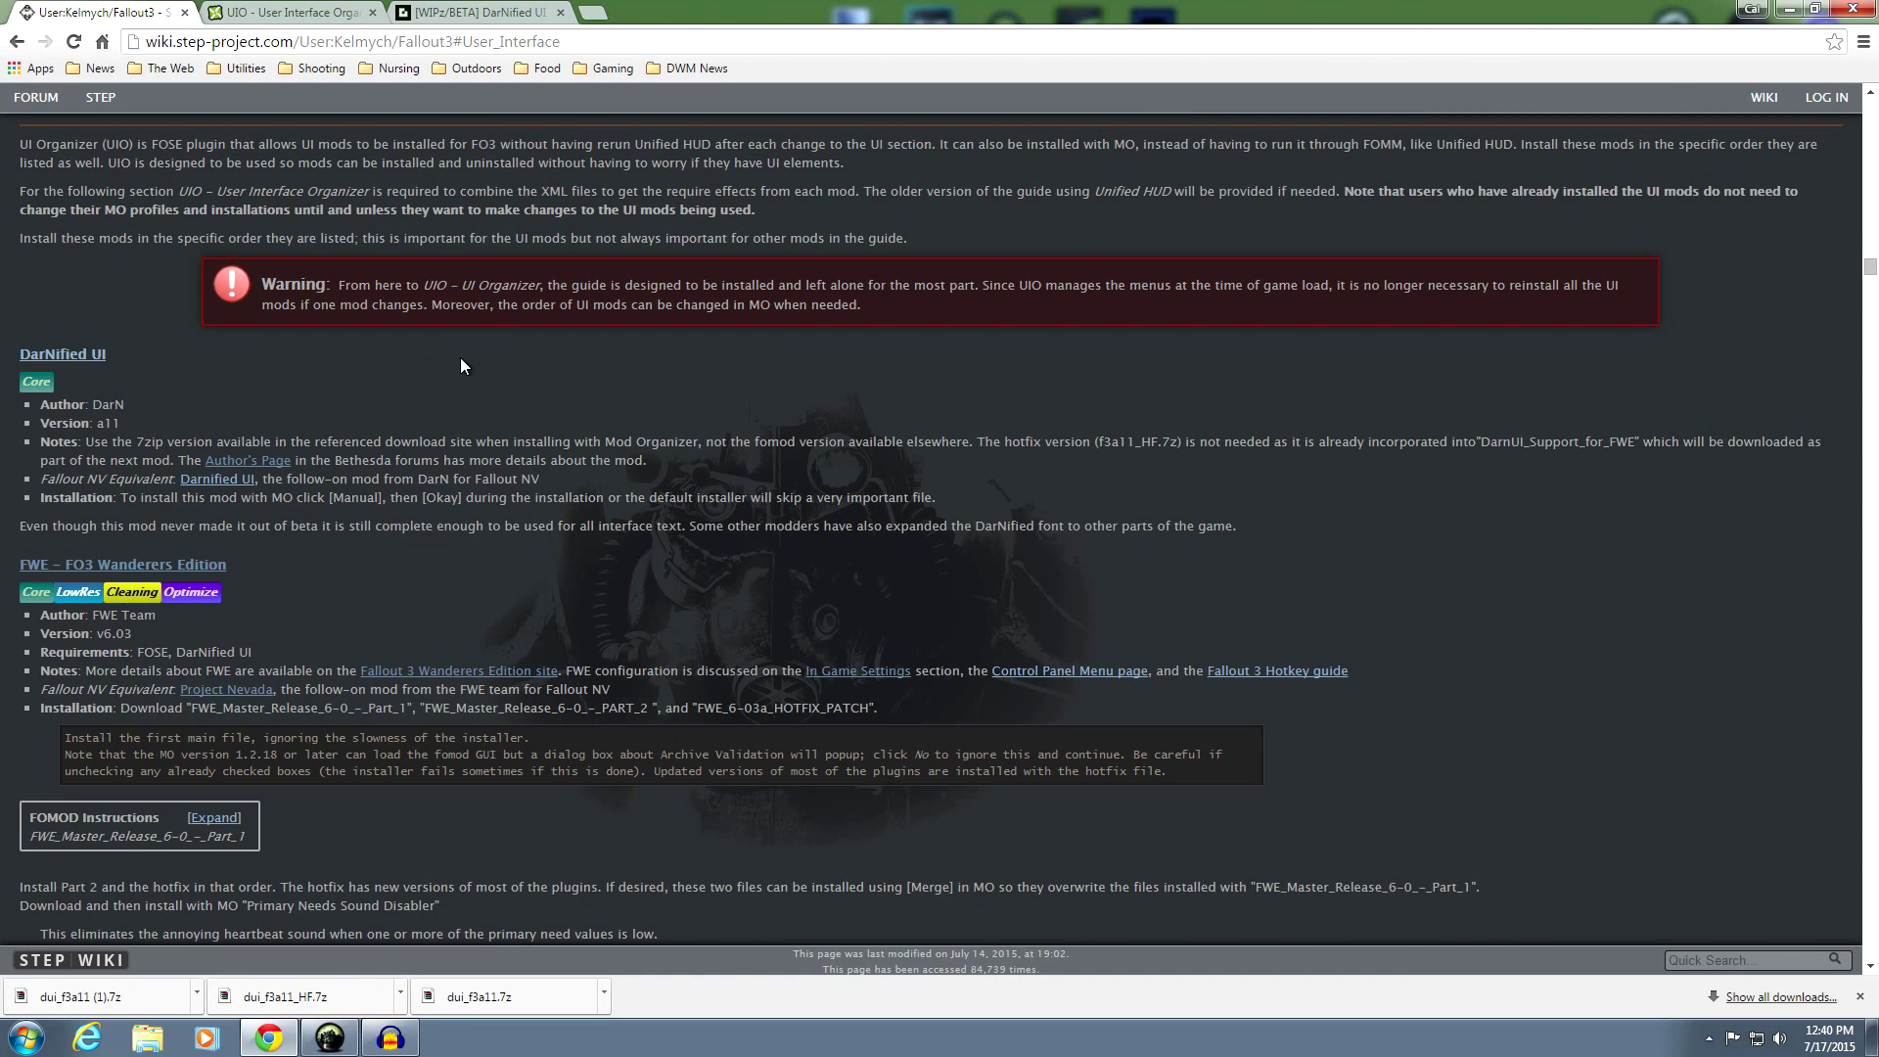
scroll(489, 357, "down", 4)
scroll(497, 362, "down", 5)
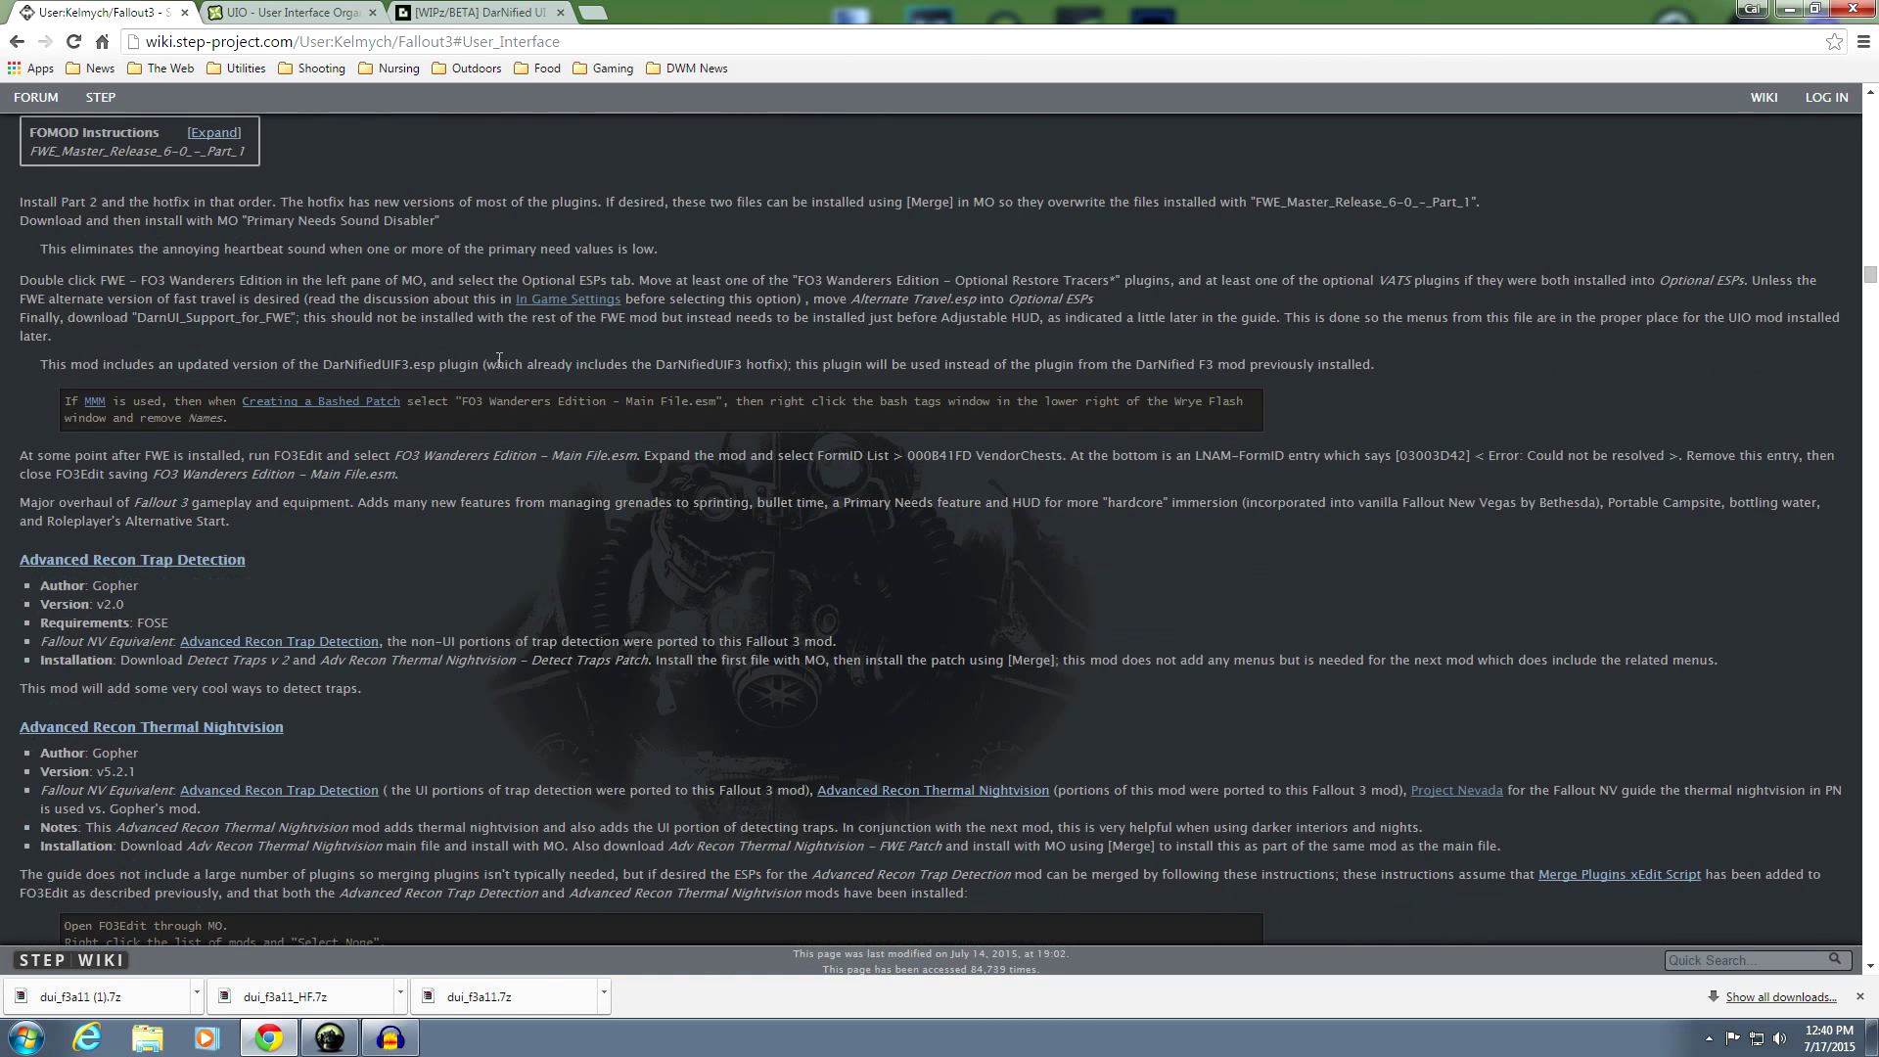
scroll(497, 360, "up", 8)
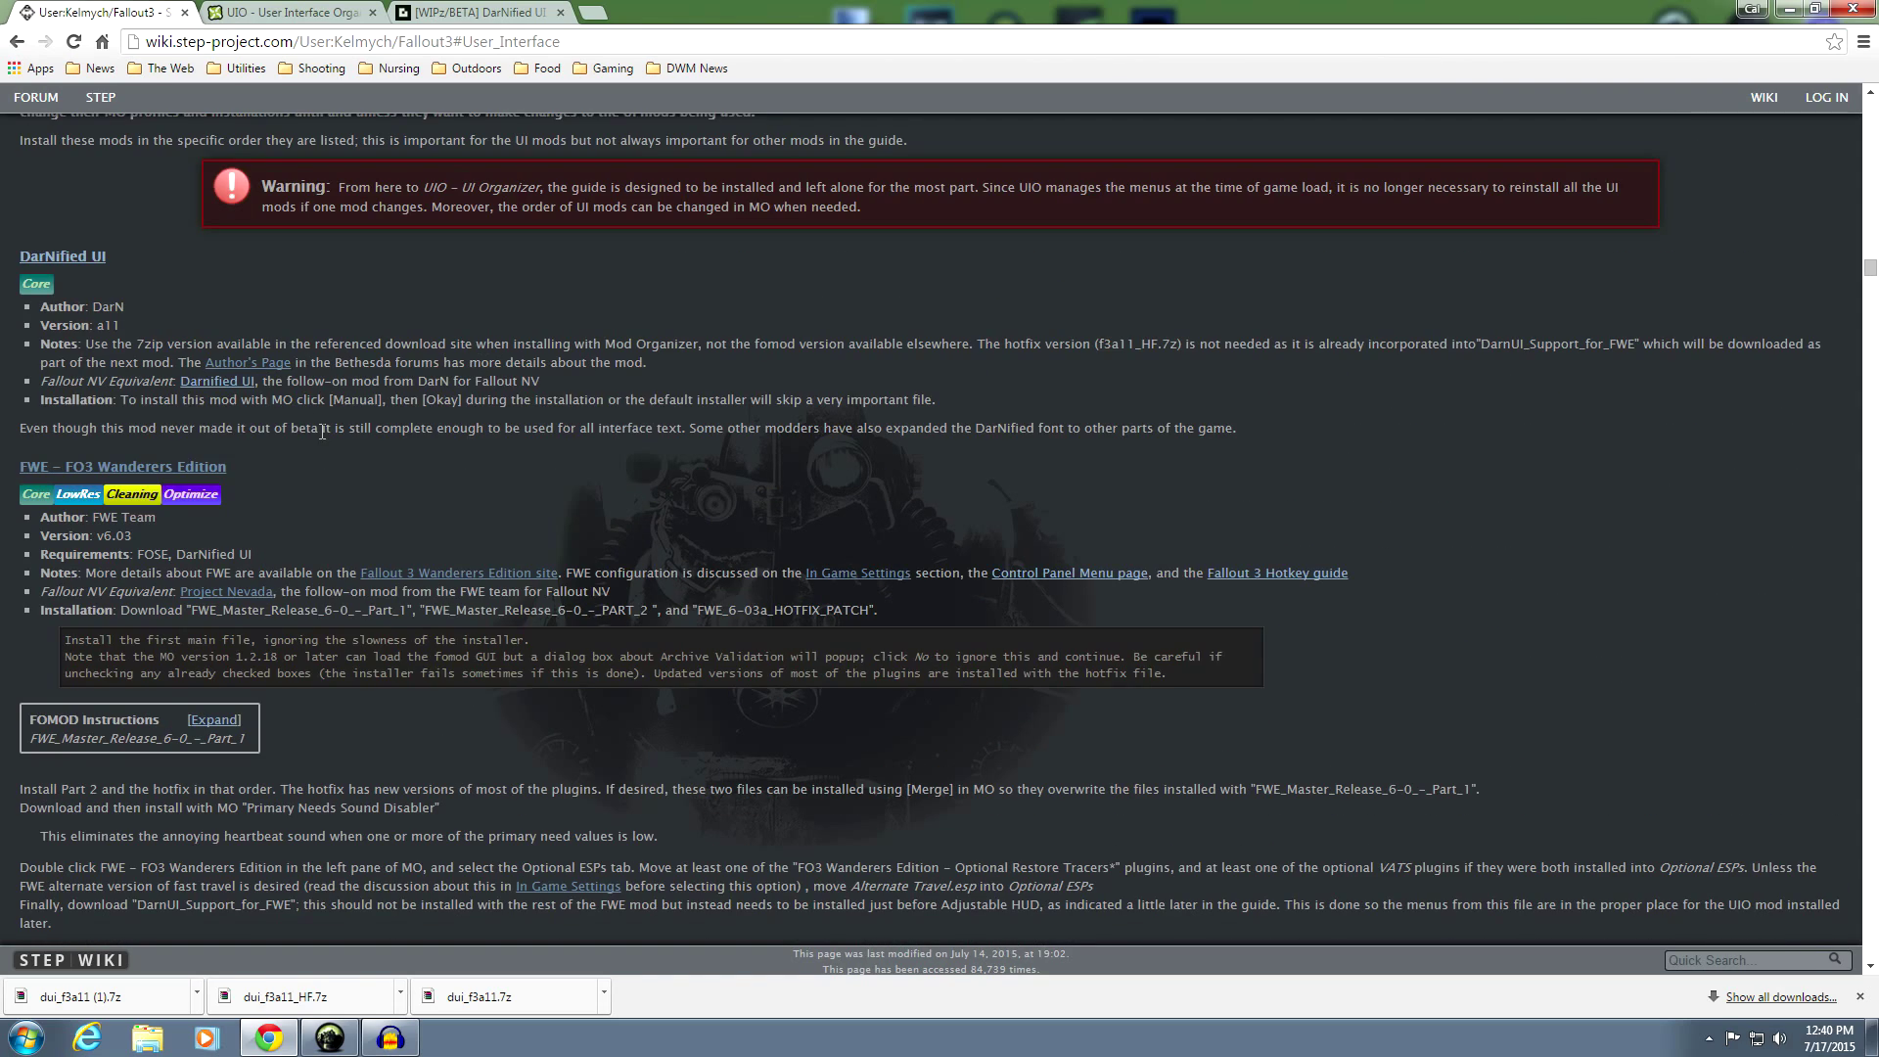
scroll(467, 465, "down", 5)
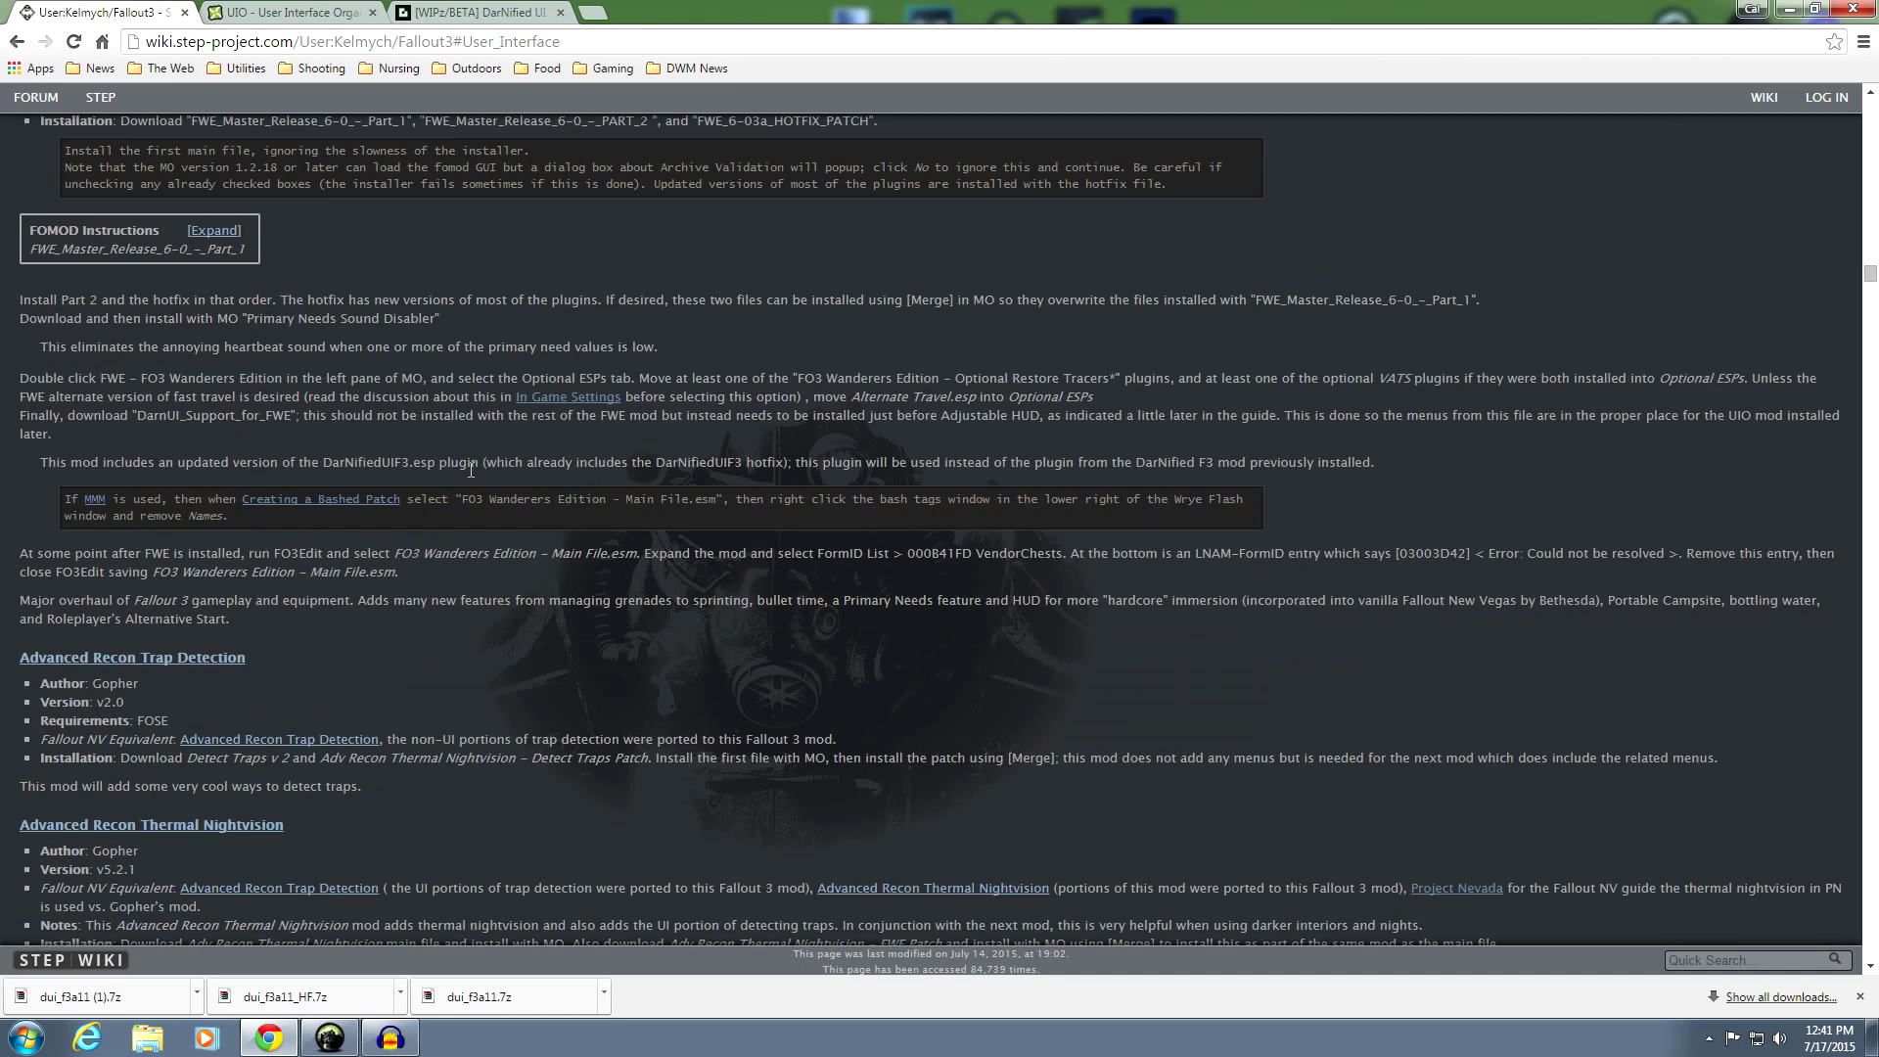
scroll(470, 470, "down", 7)
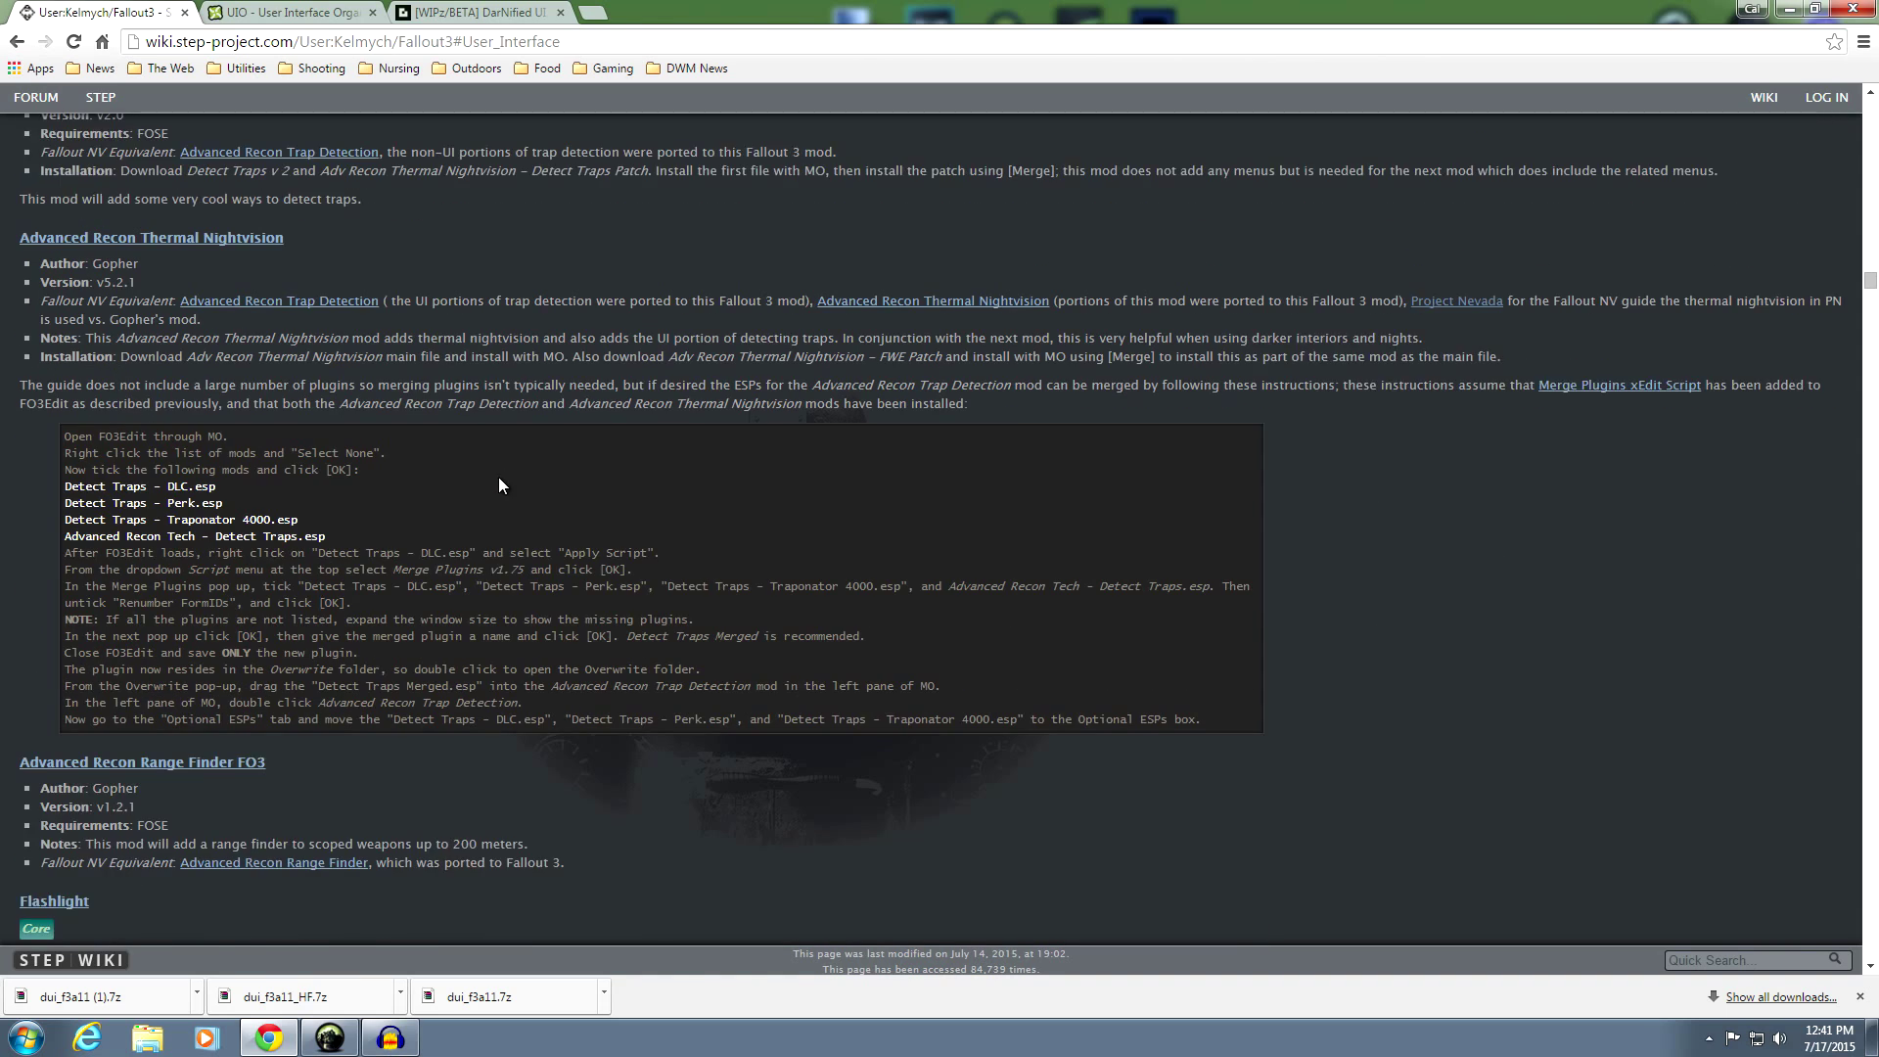
scroll(499, 478, "down", 4)
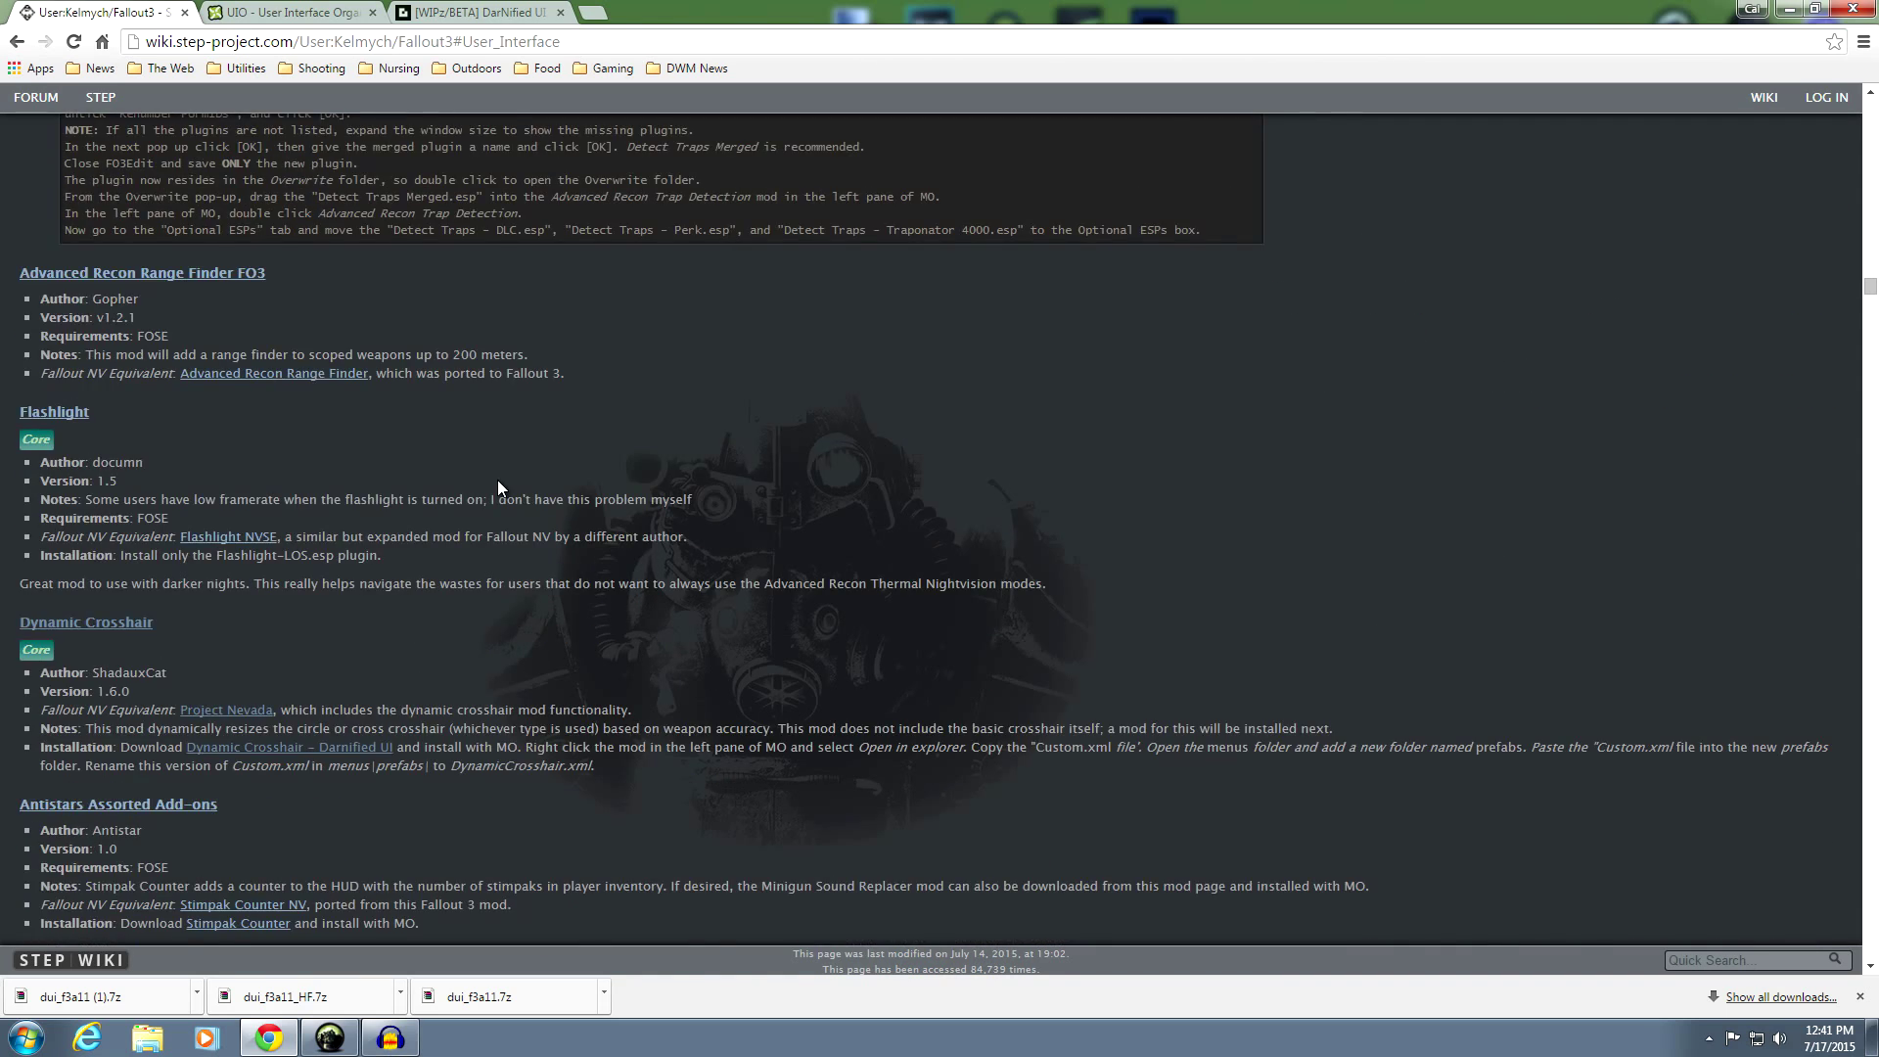
scroll(497, 480, "down", 3)
scroll(499, 483, "down", 6)
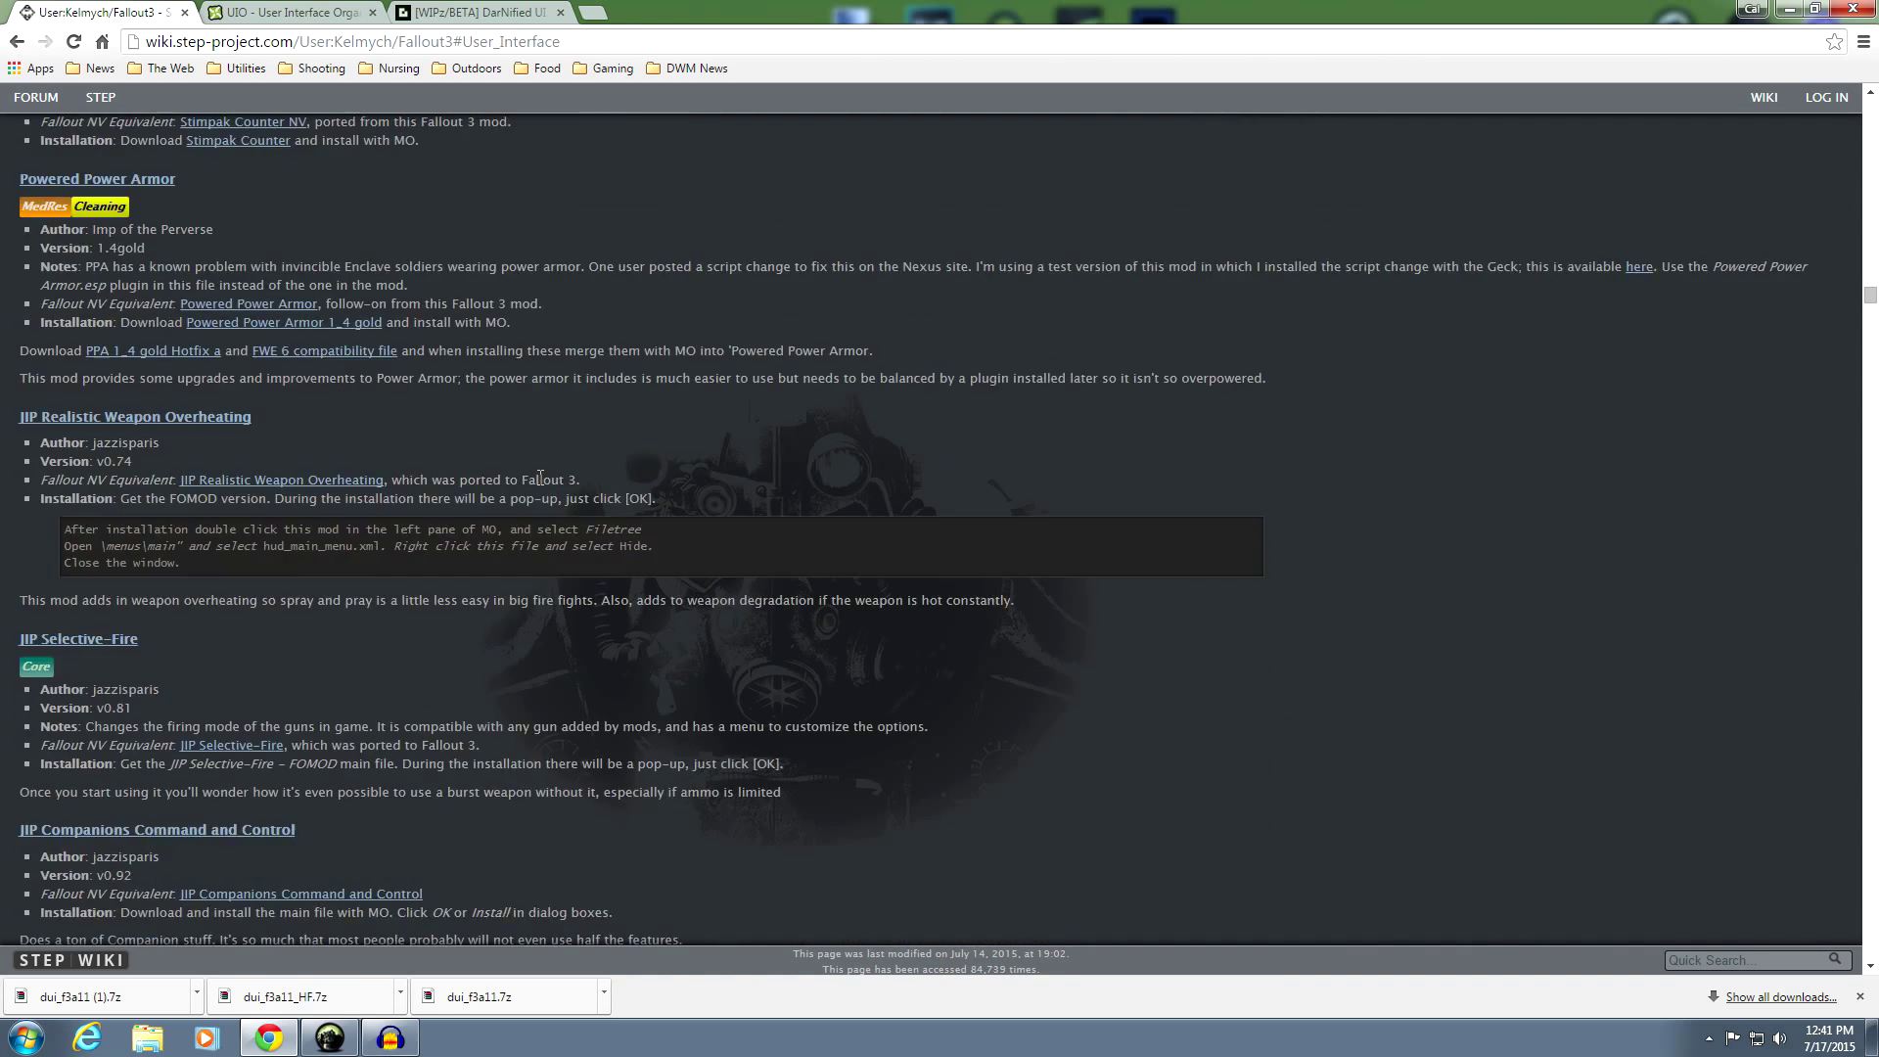
scroll(539, 480, "down", 5)
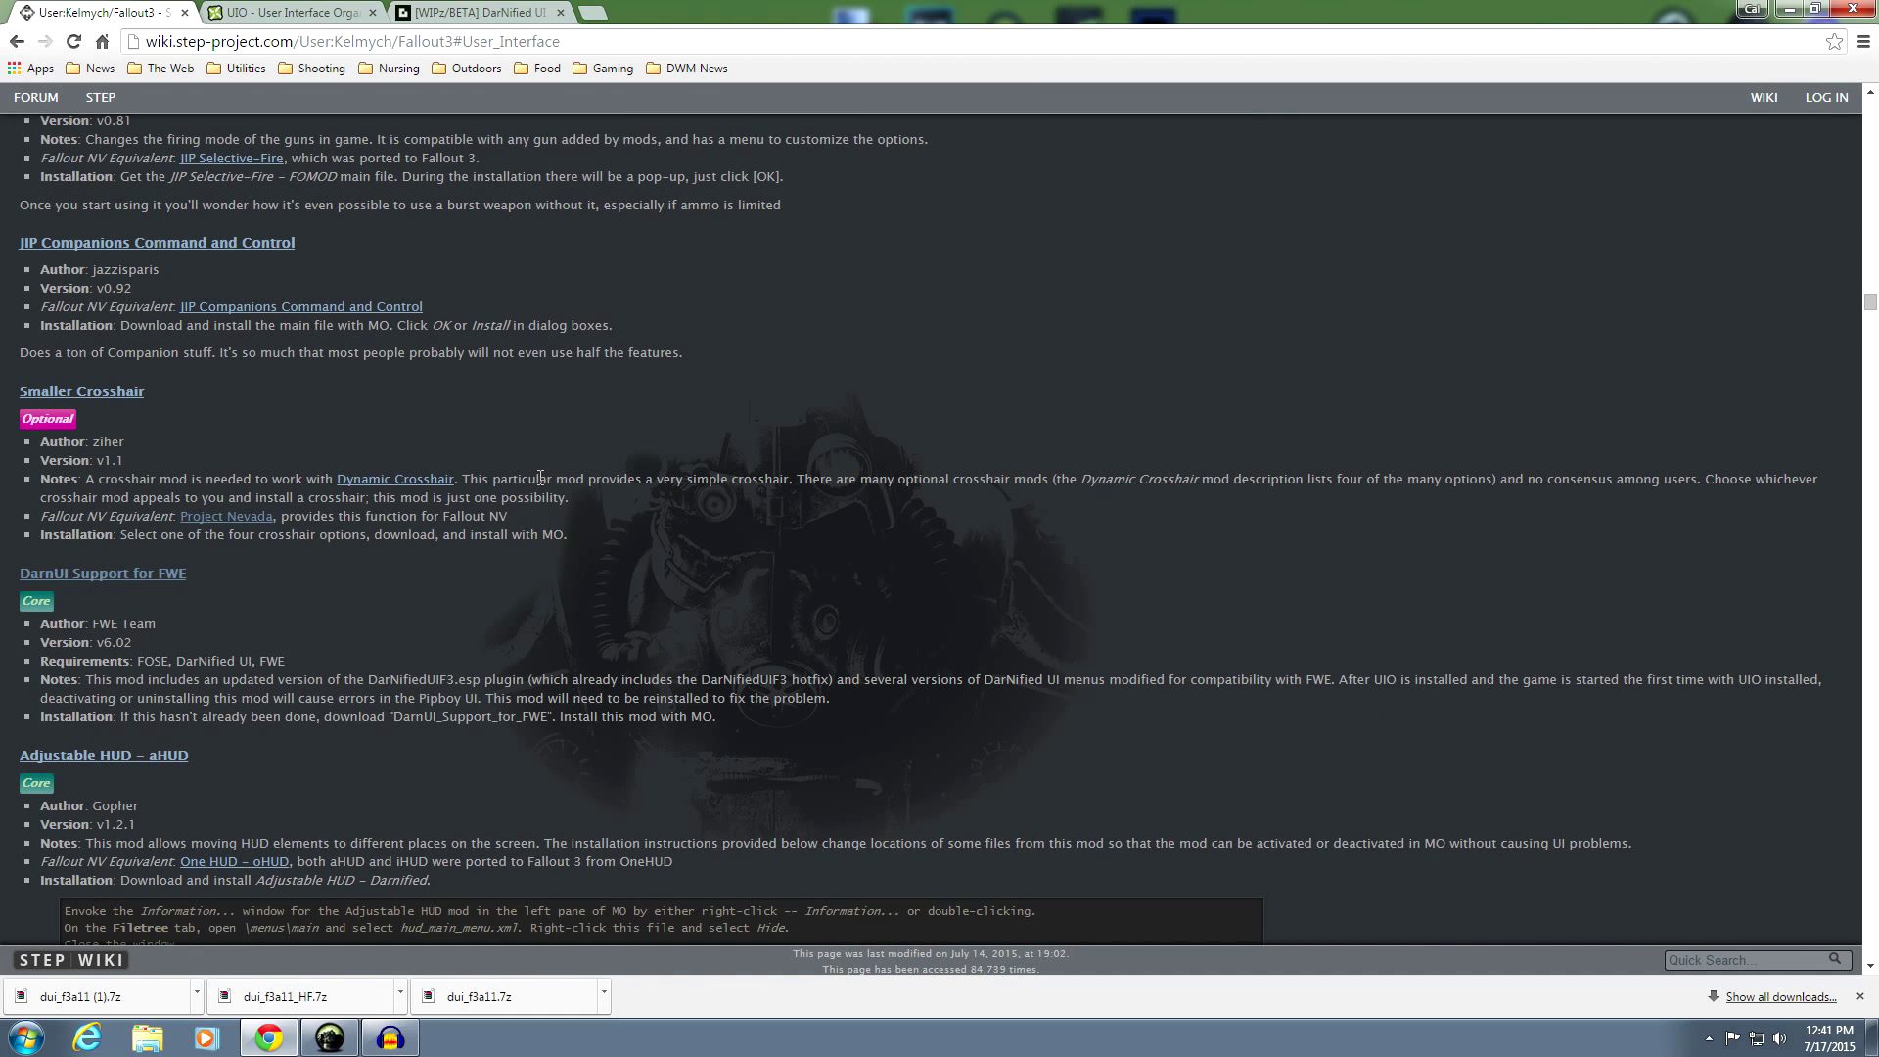
scroll(540, 478, "down", 5)
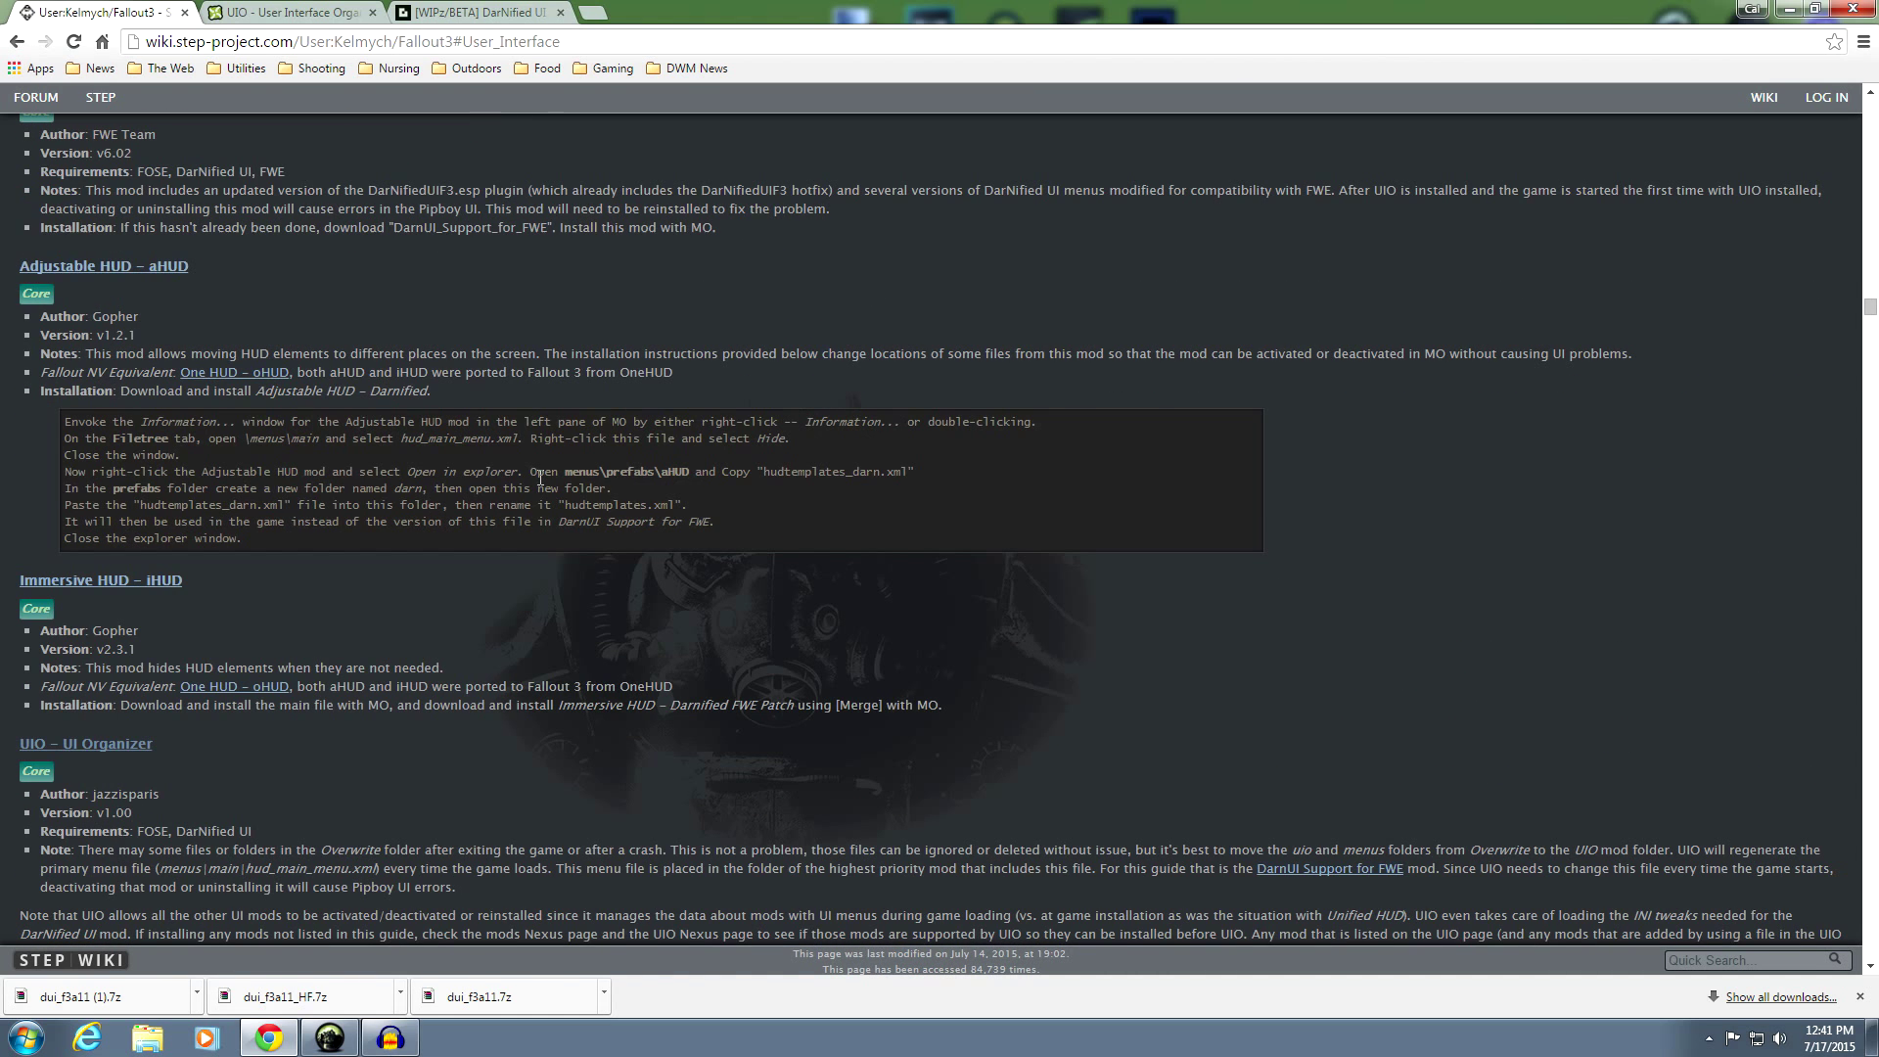
scroll(540, 478, "down", 3)
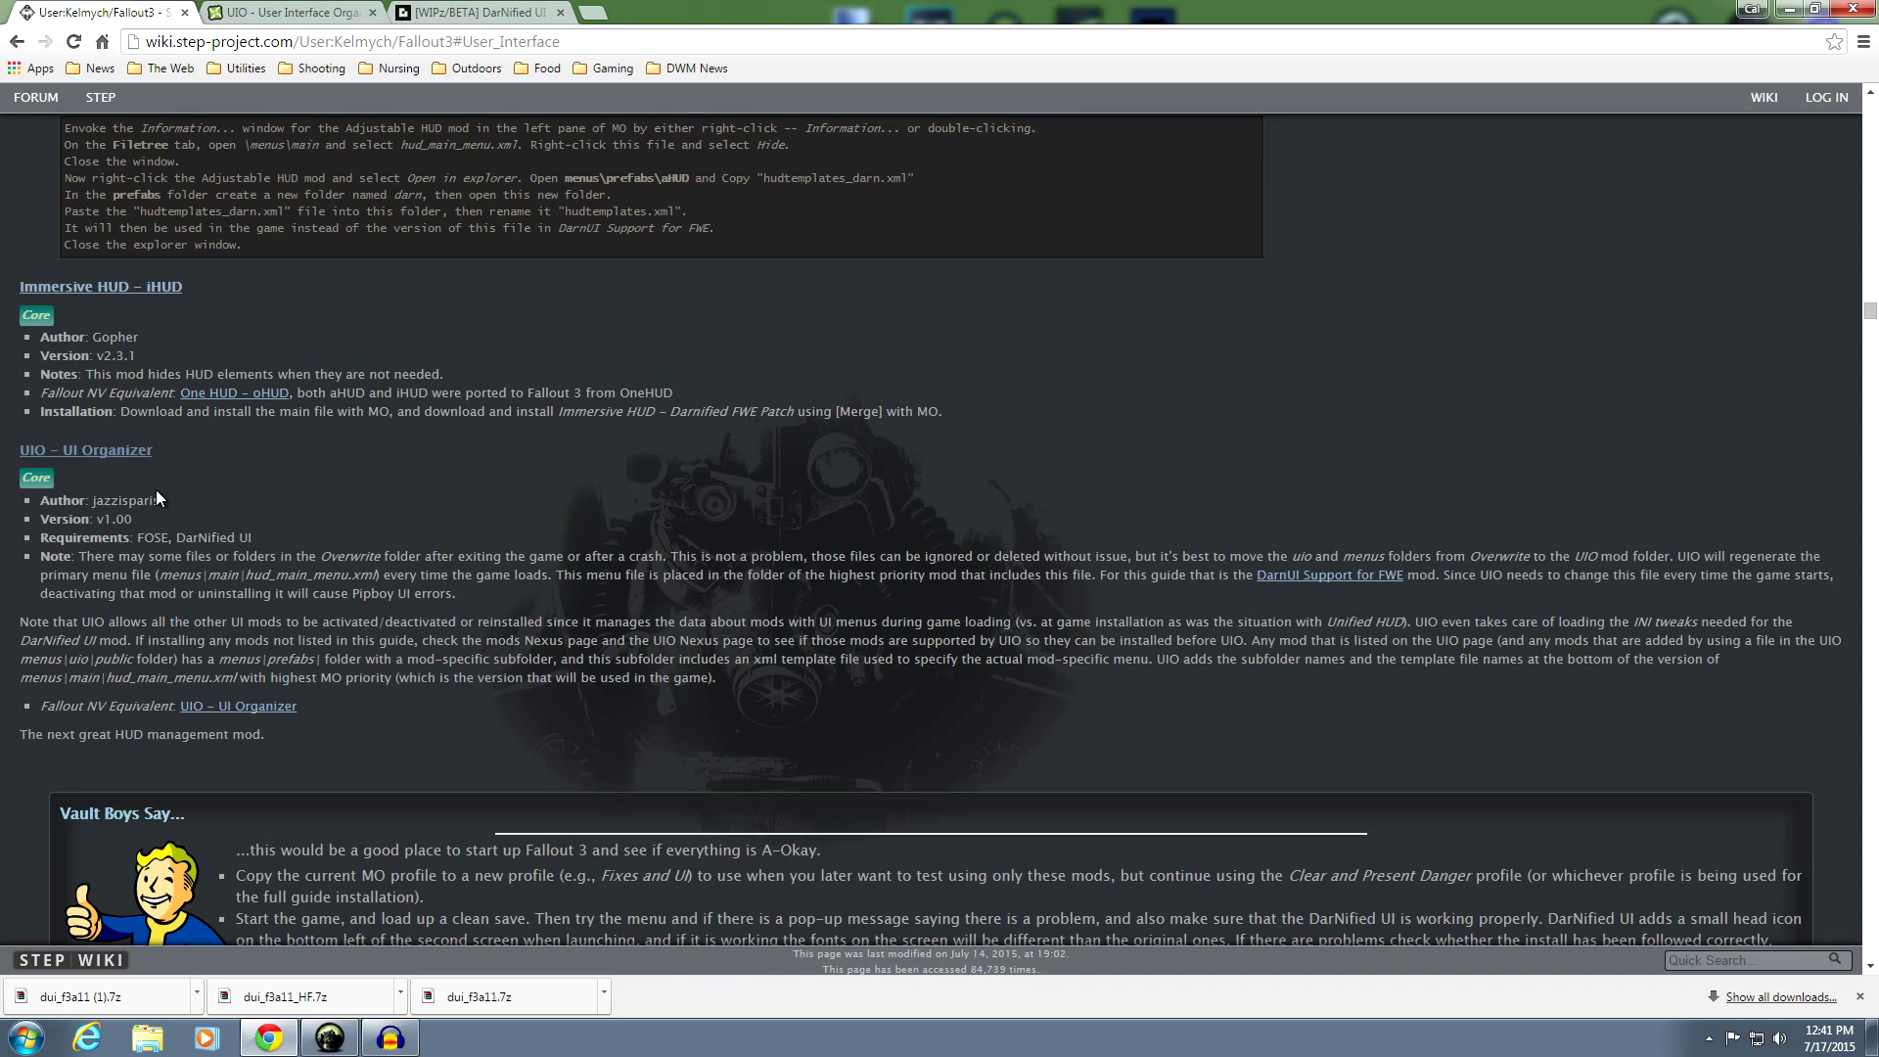
scroll(421, 486, "down", 3)
scroll(515, 483, "up", 4)
scroll(515, 483, "up", 13)
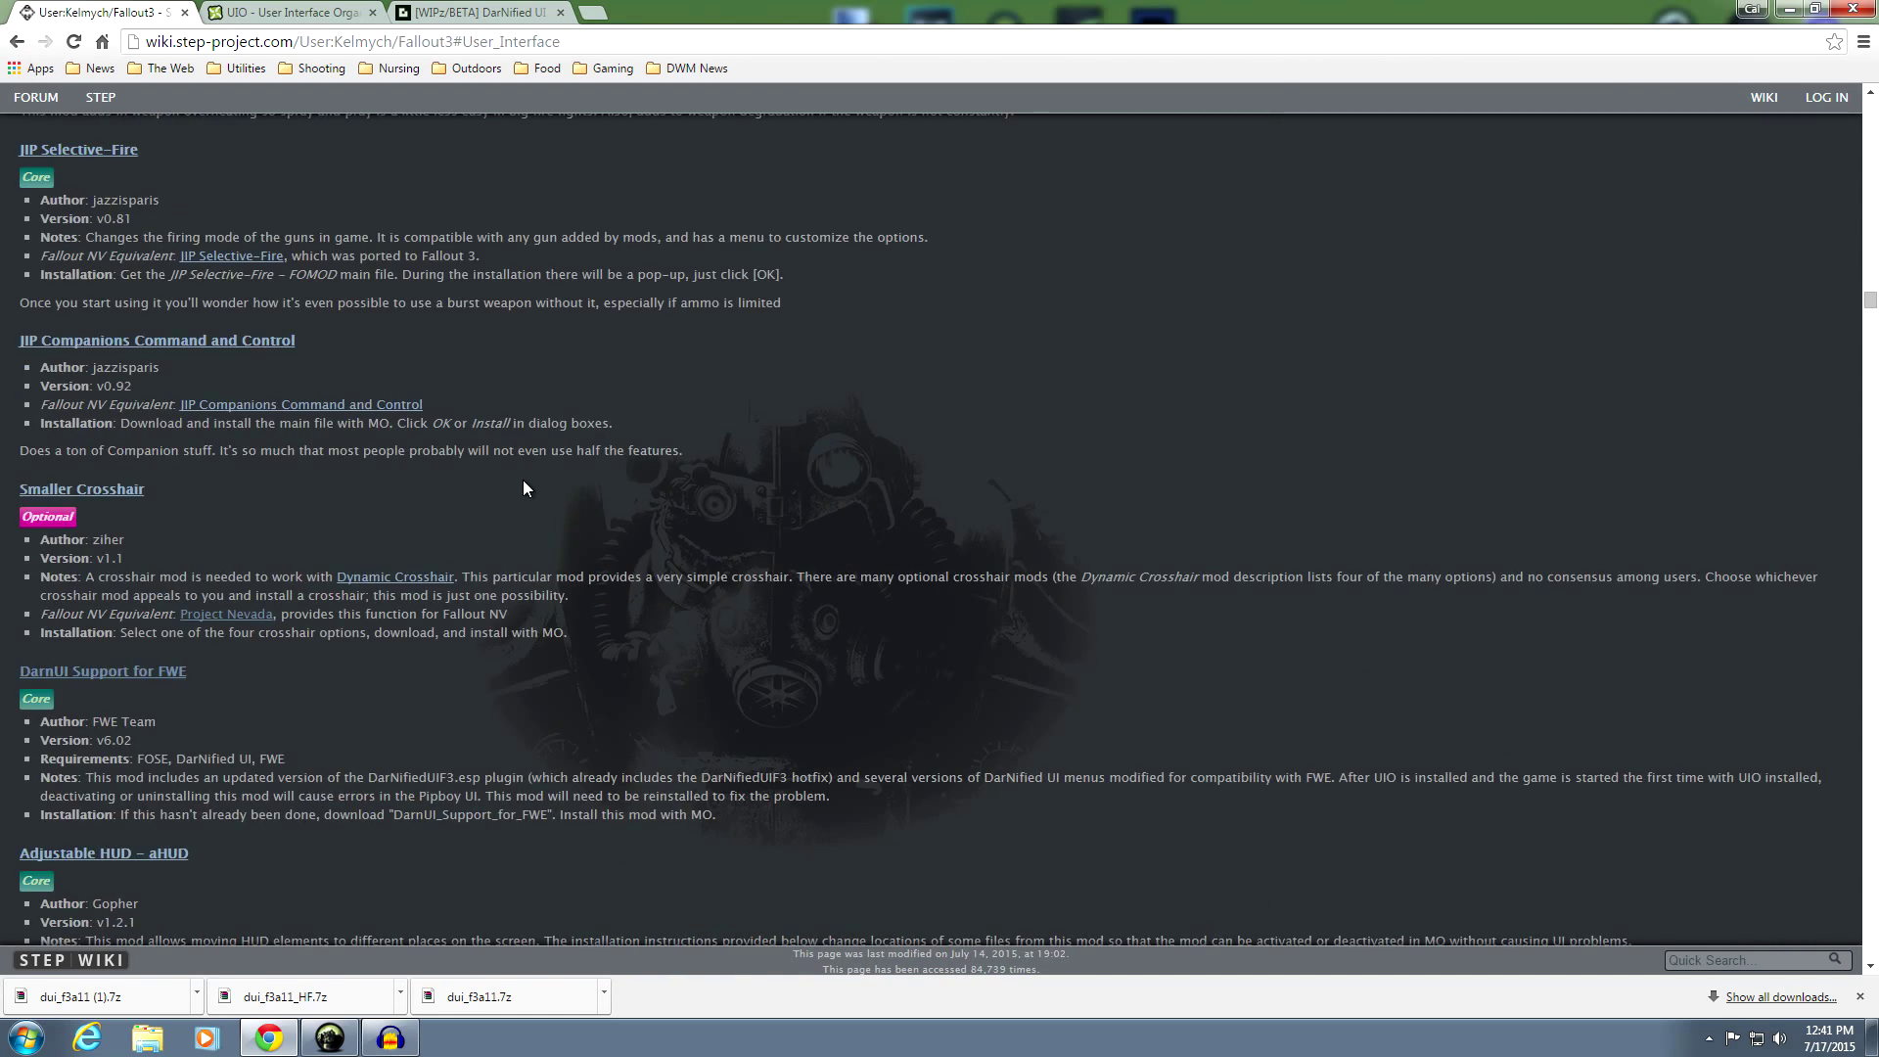
scroll(523, 480, "up", 12)
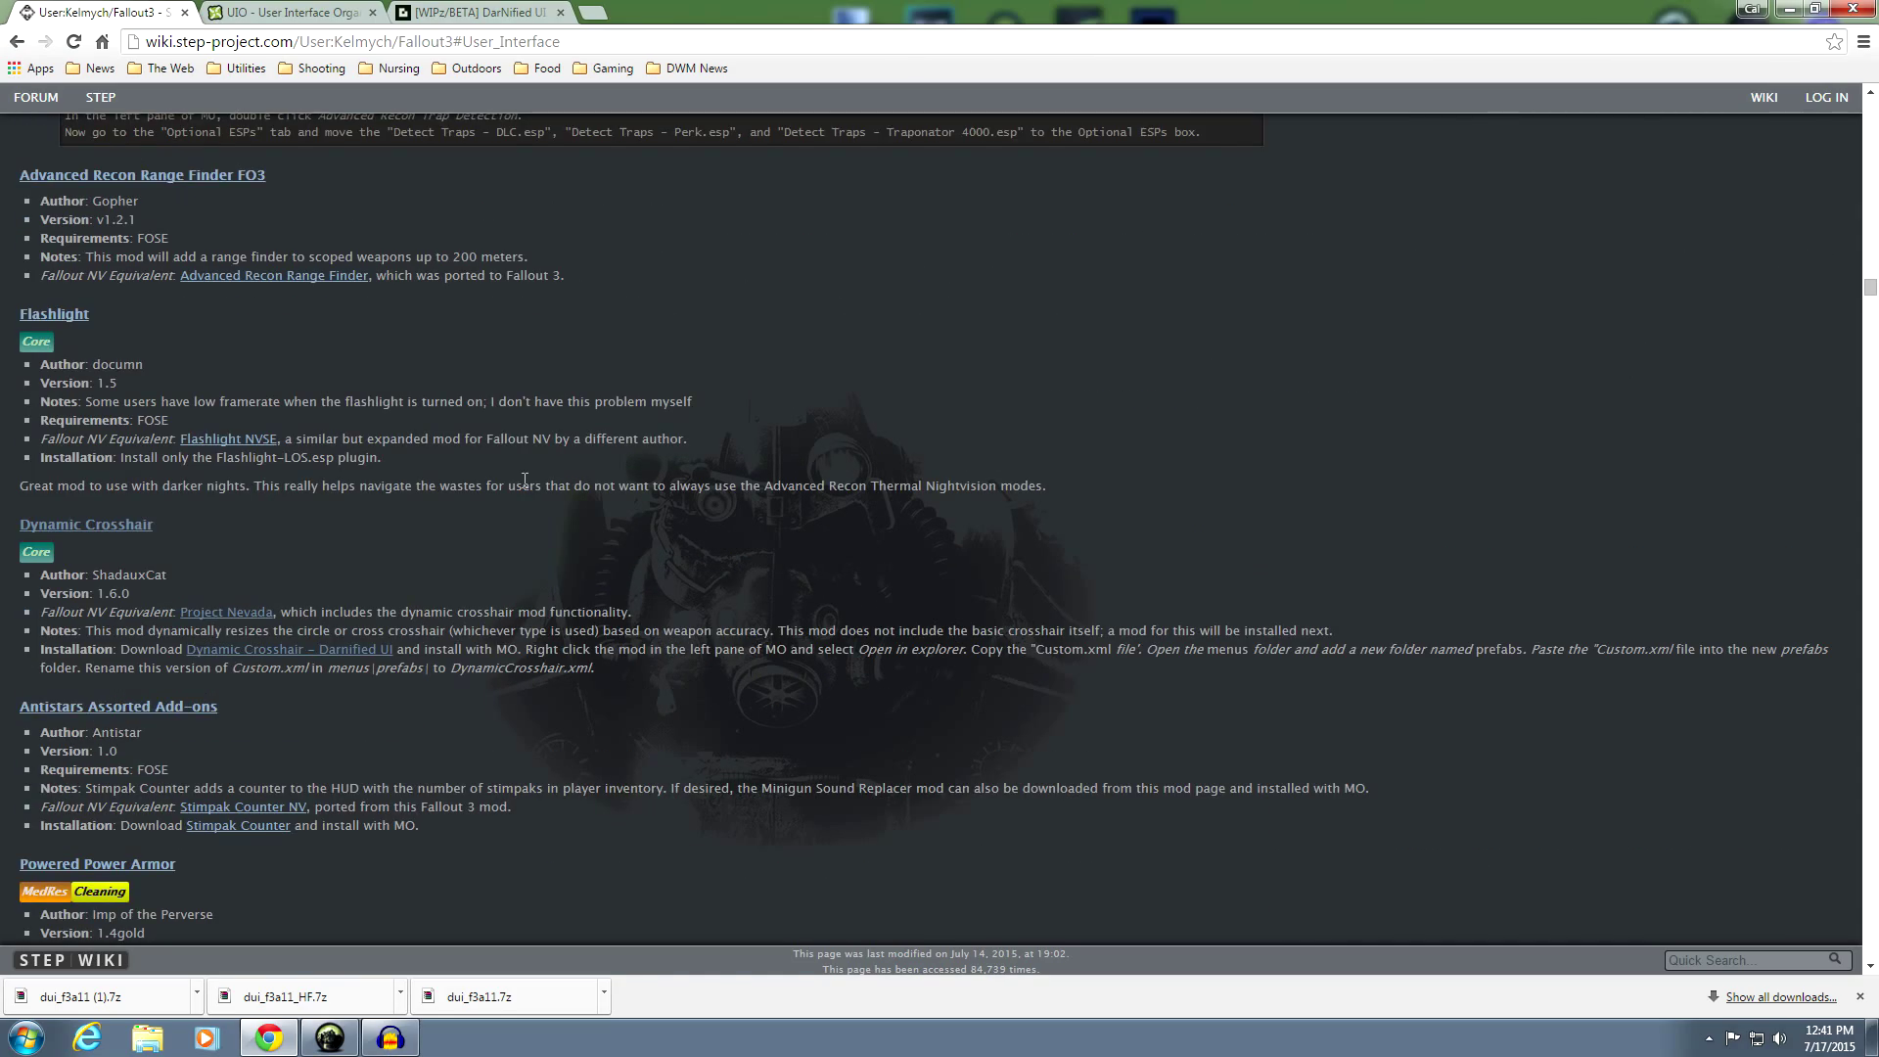
scroll(525, 480, "up", 10)
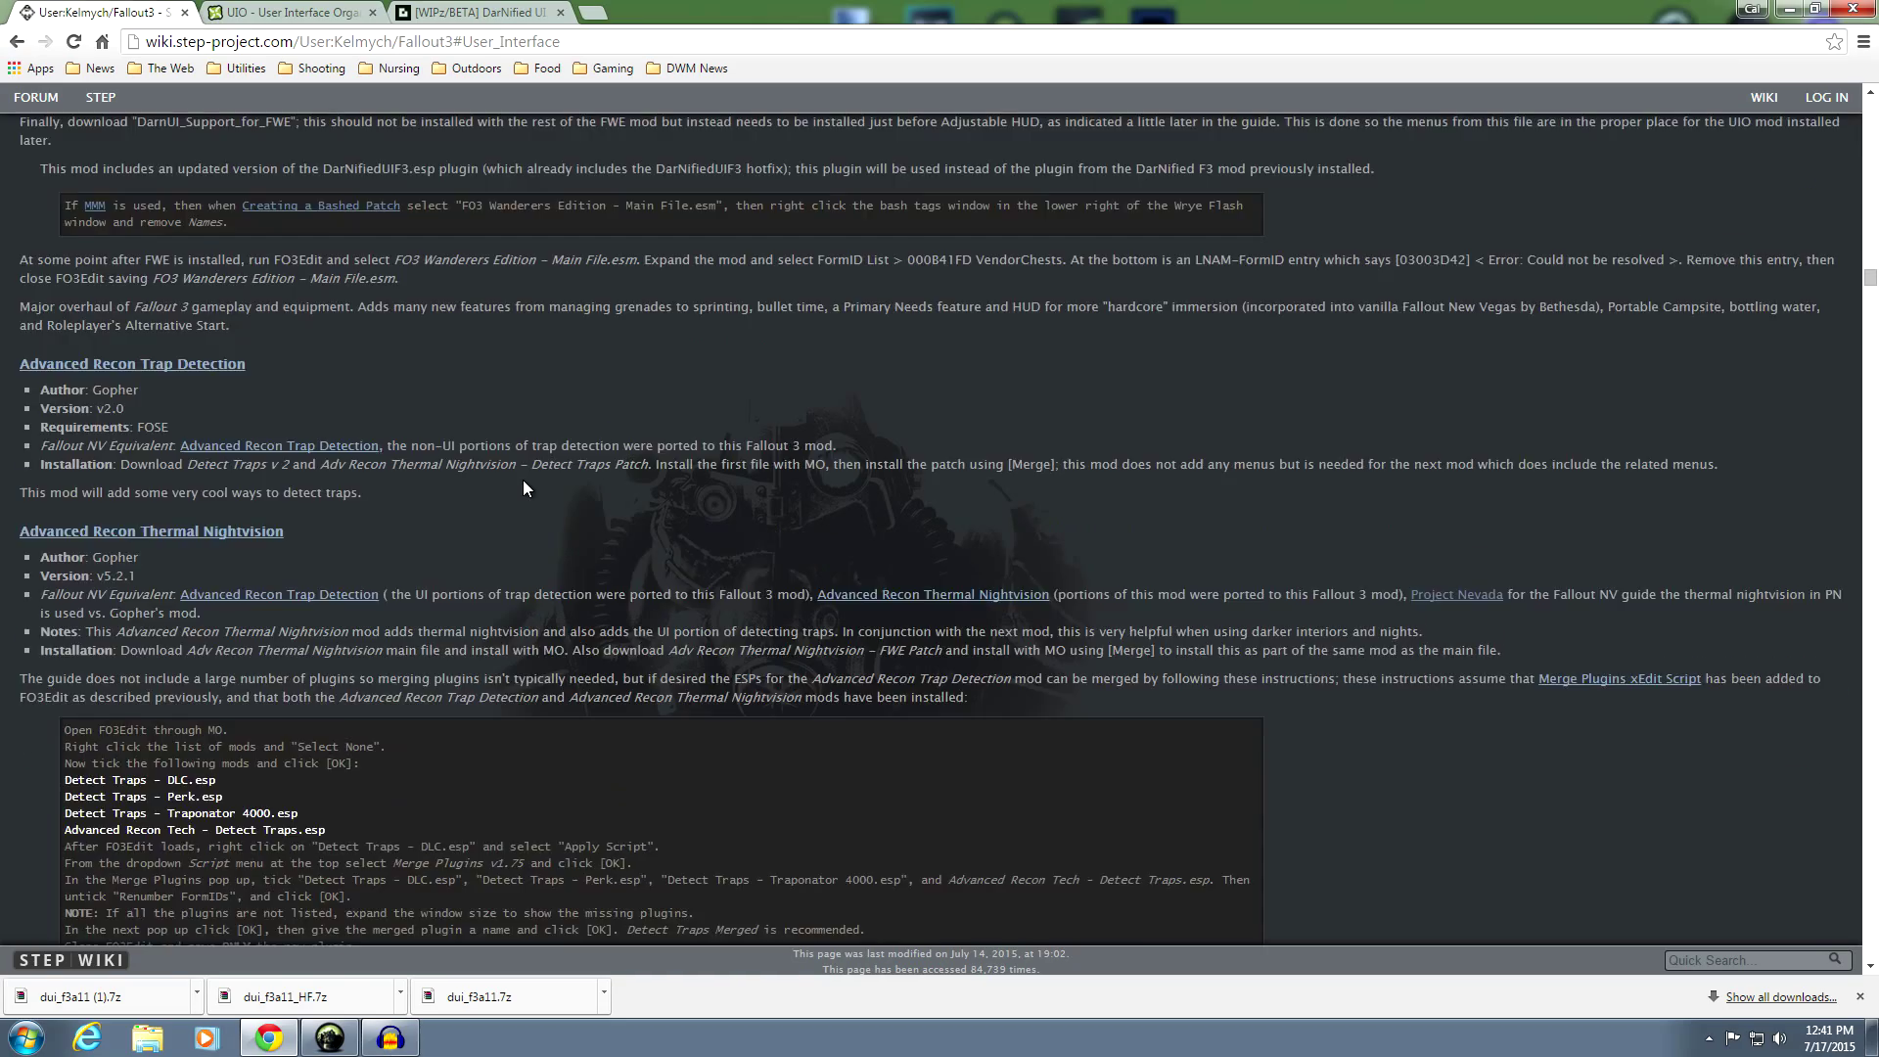
scroll(525, 479, "up", 4)
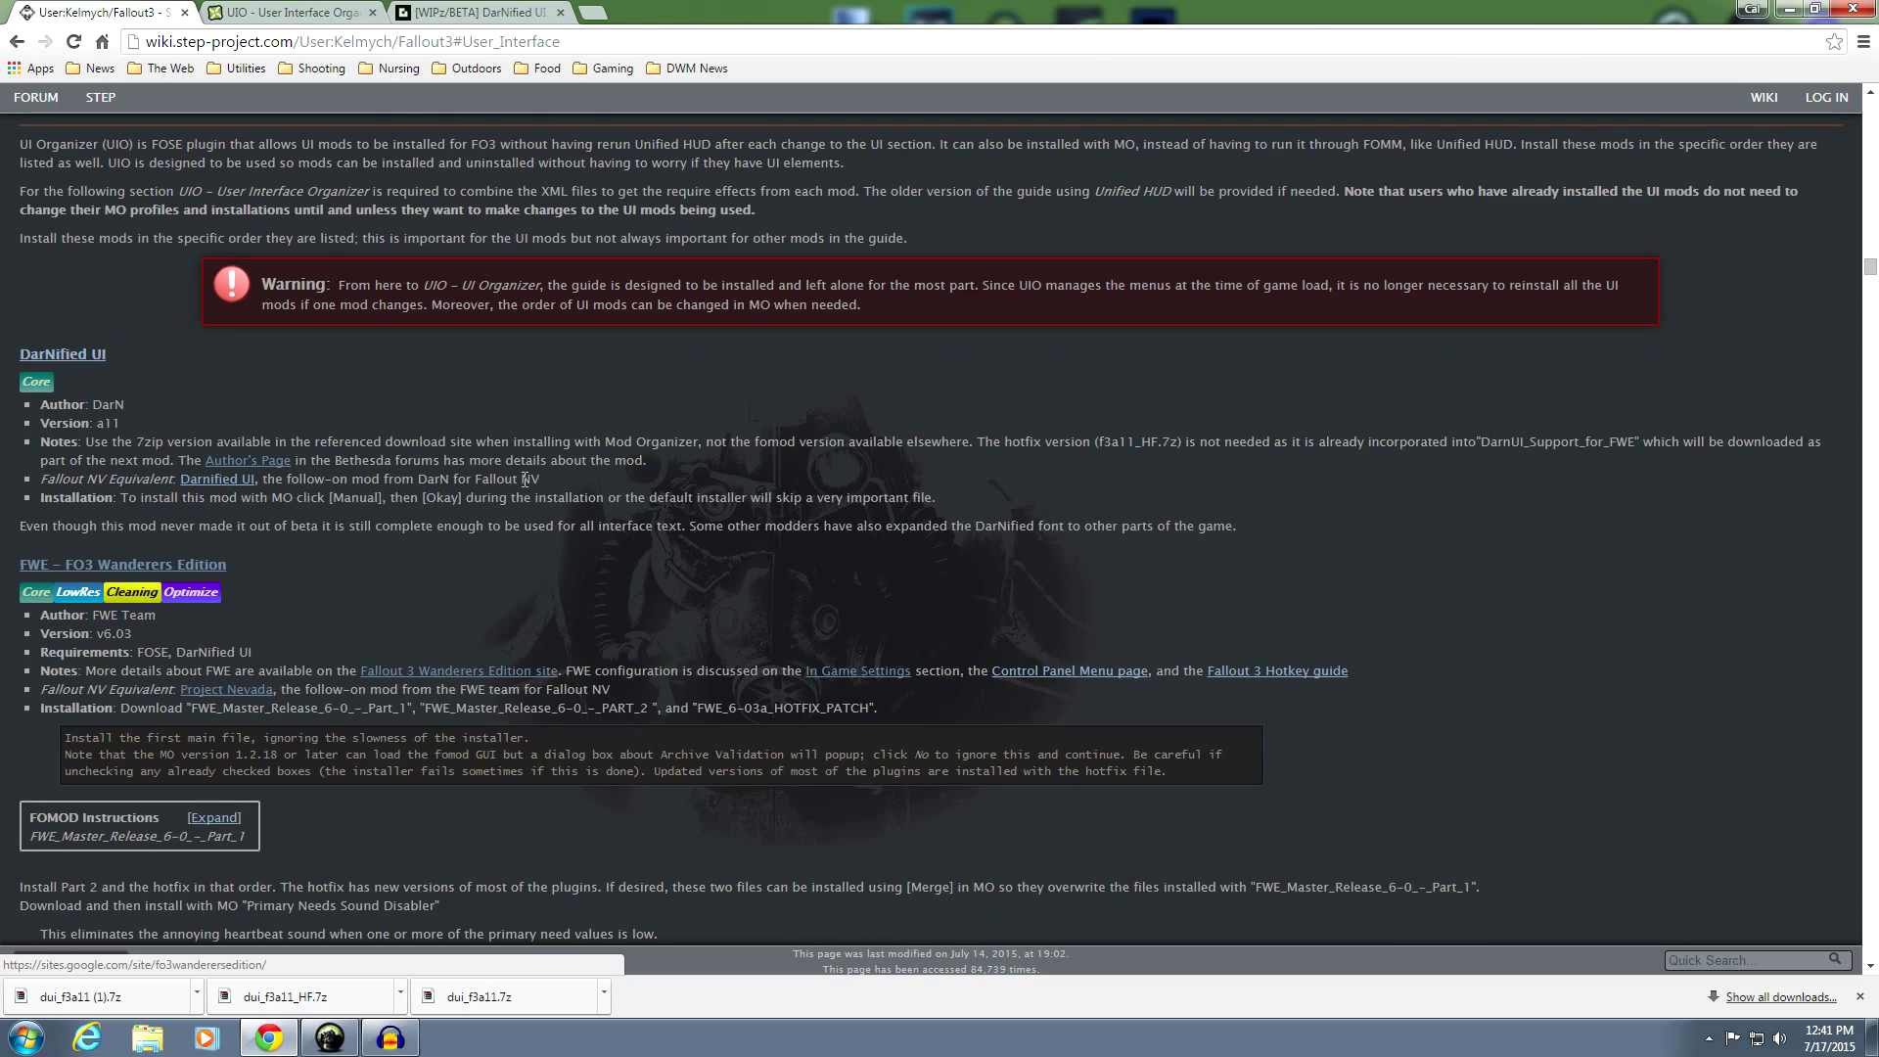
scroll(524, 477, "up", 1)
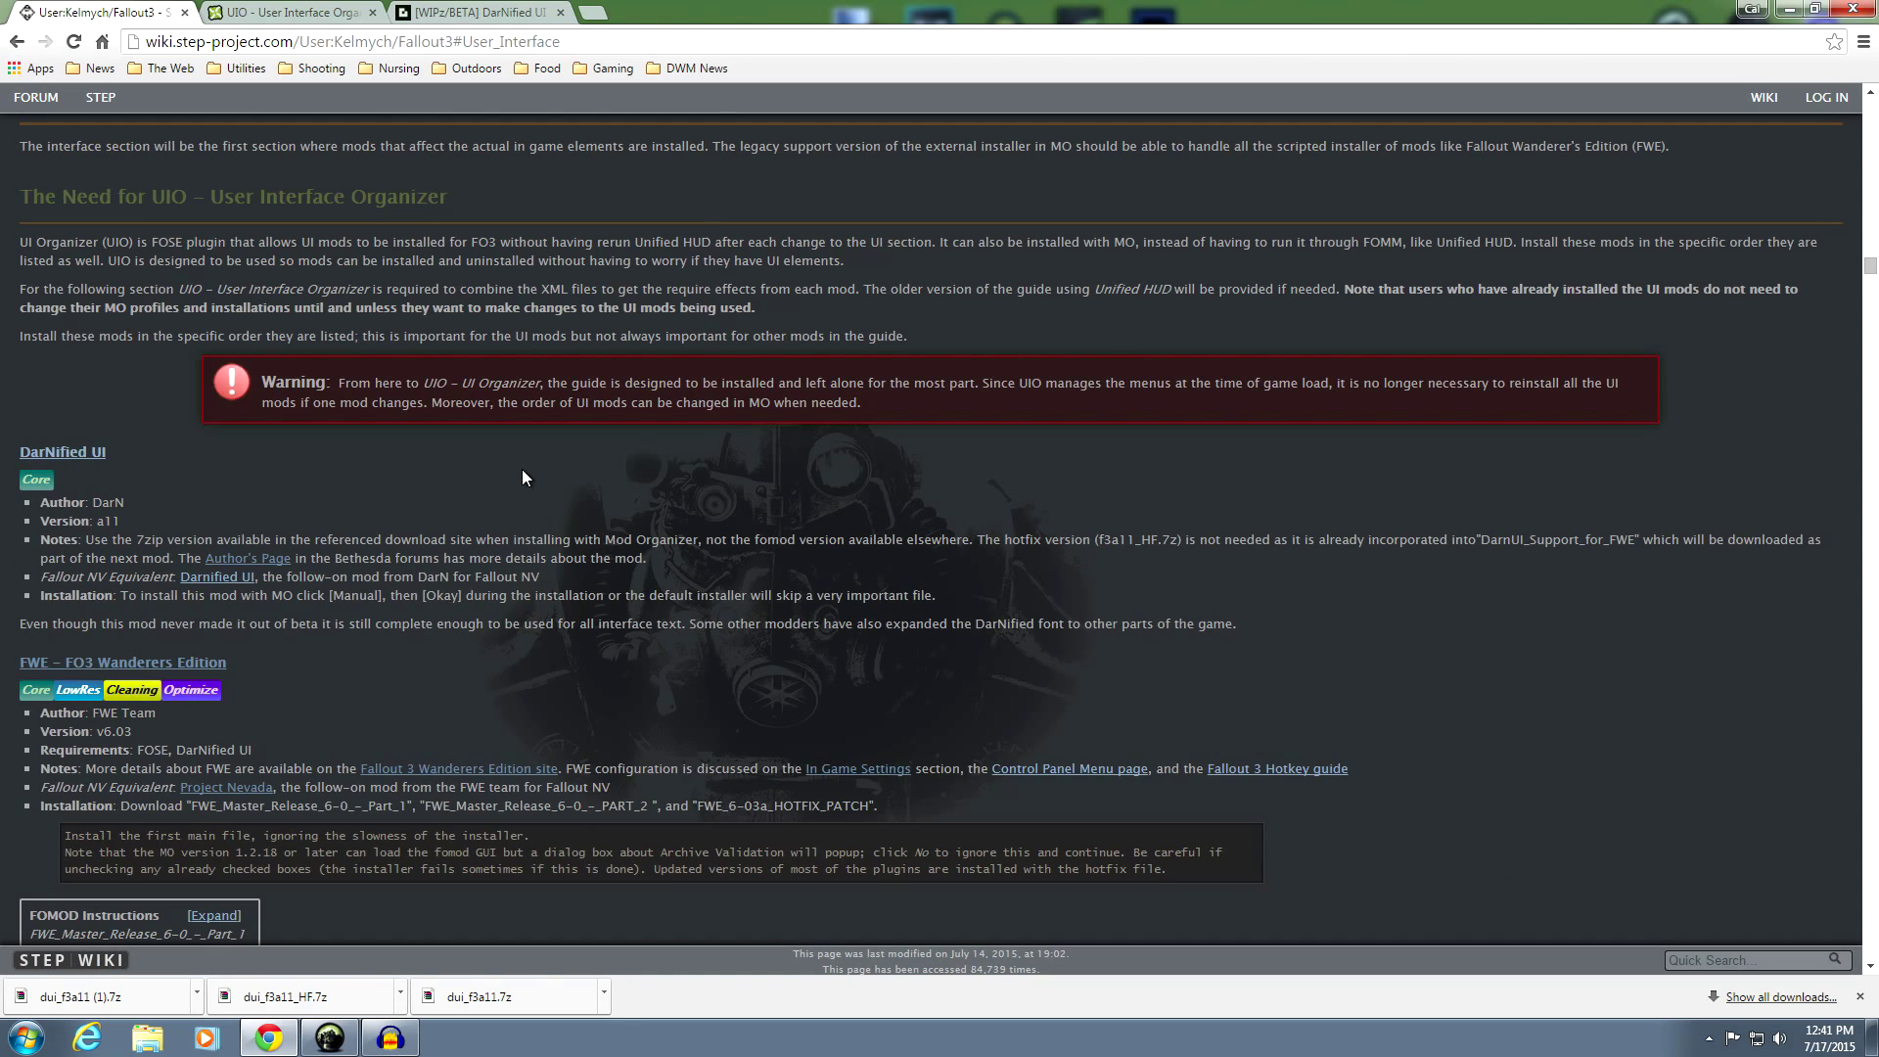
Examine the Vault Boys testing advice and the optional Supplemental UI mods, and return to the start of the User Interface section
scroll(587, 636, "down", 15)
scroll(655, 611, "down", 10)
scroll(652, 617, "down", 18)
scroll(650, 607, "down", 8)
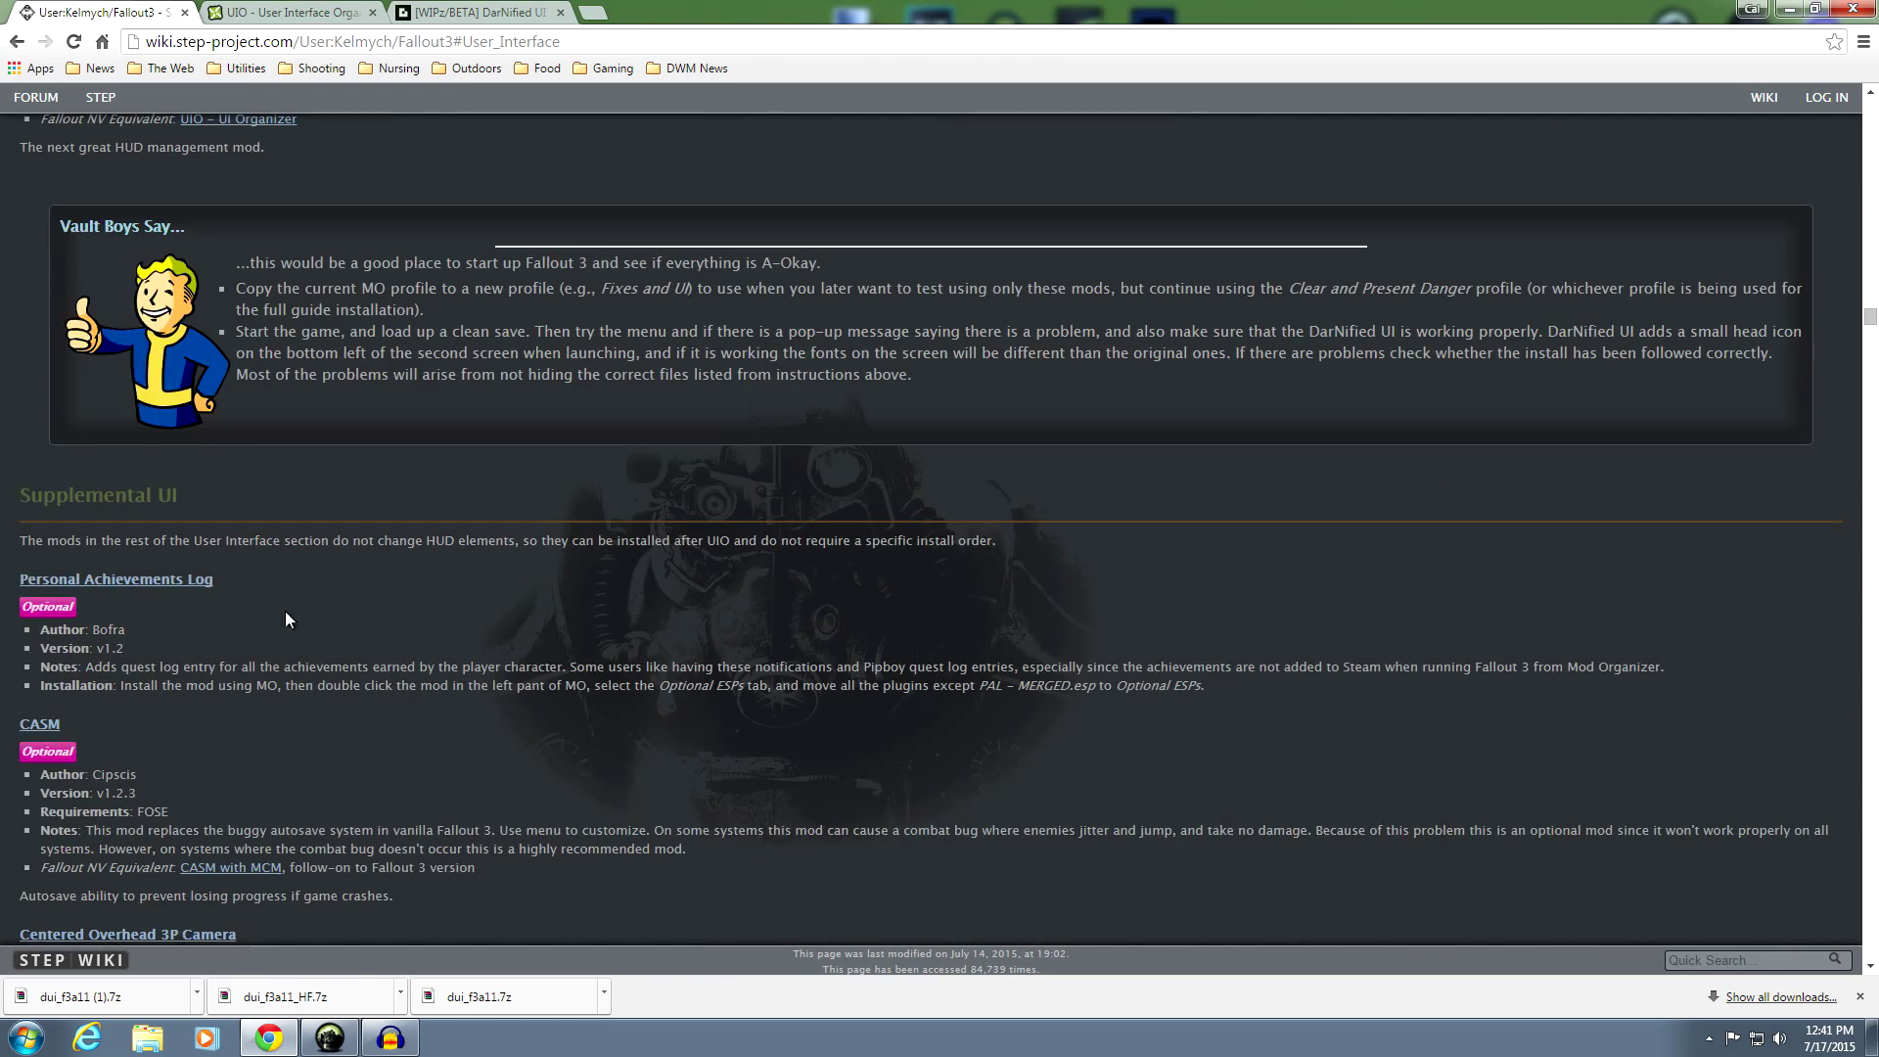
scroll(471, 607, "down", 4)
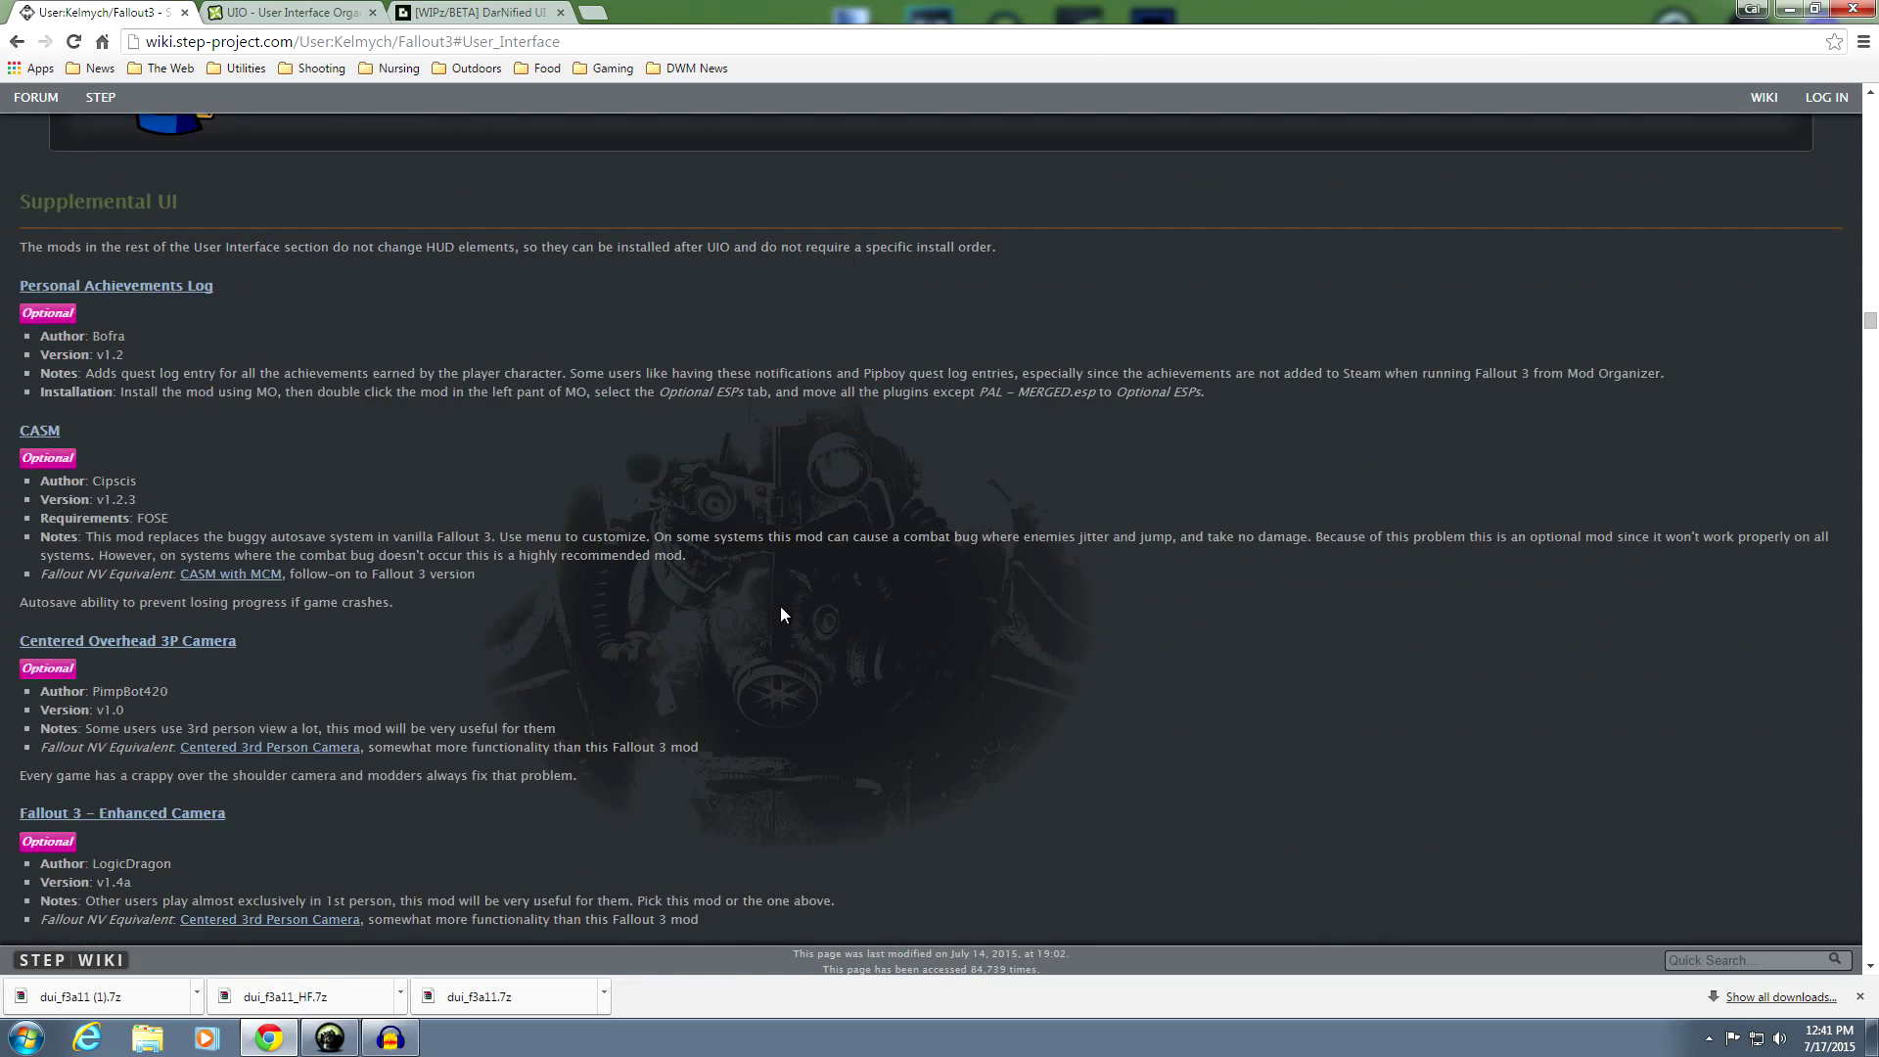
scroll(781, 614, "up", 6)
scroll(781, 615, "up", 20)
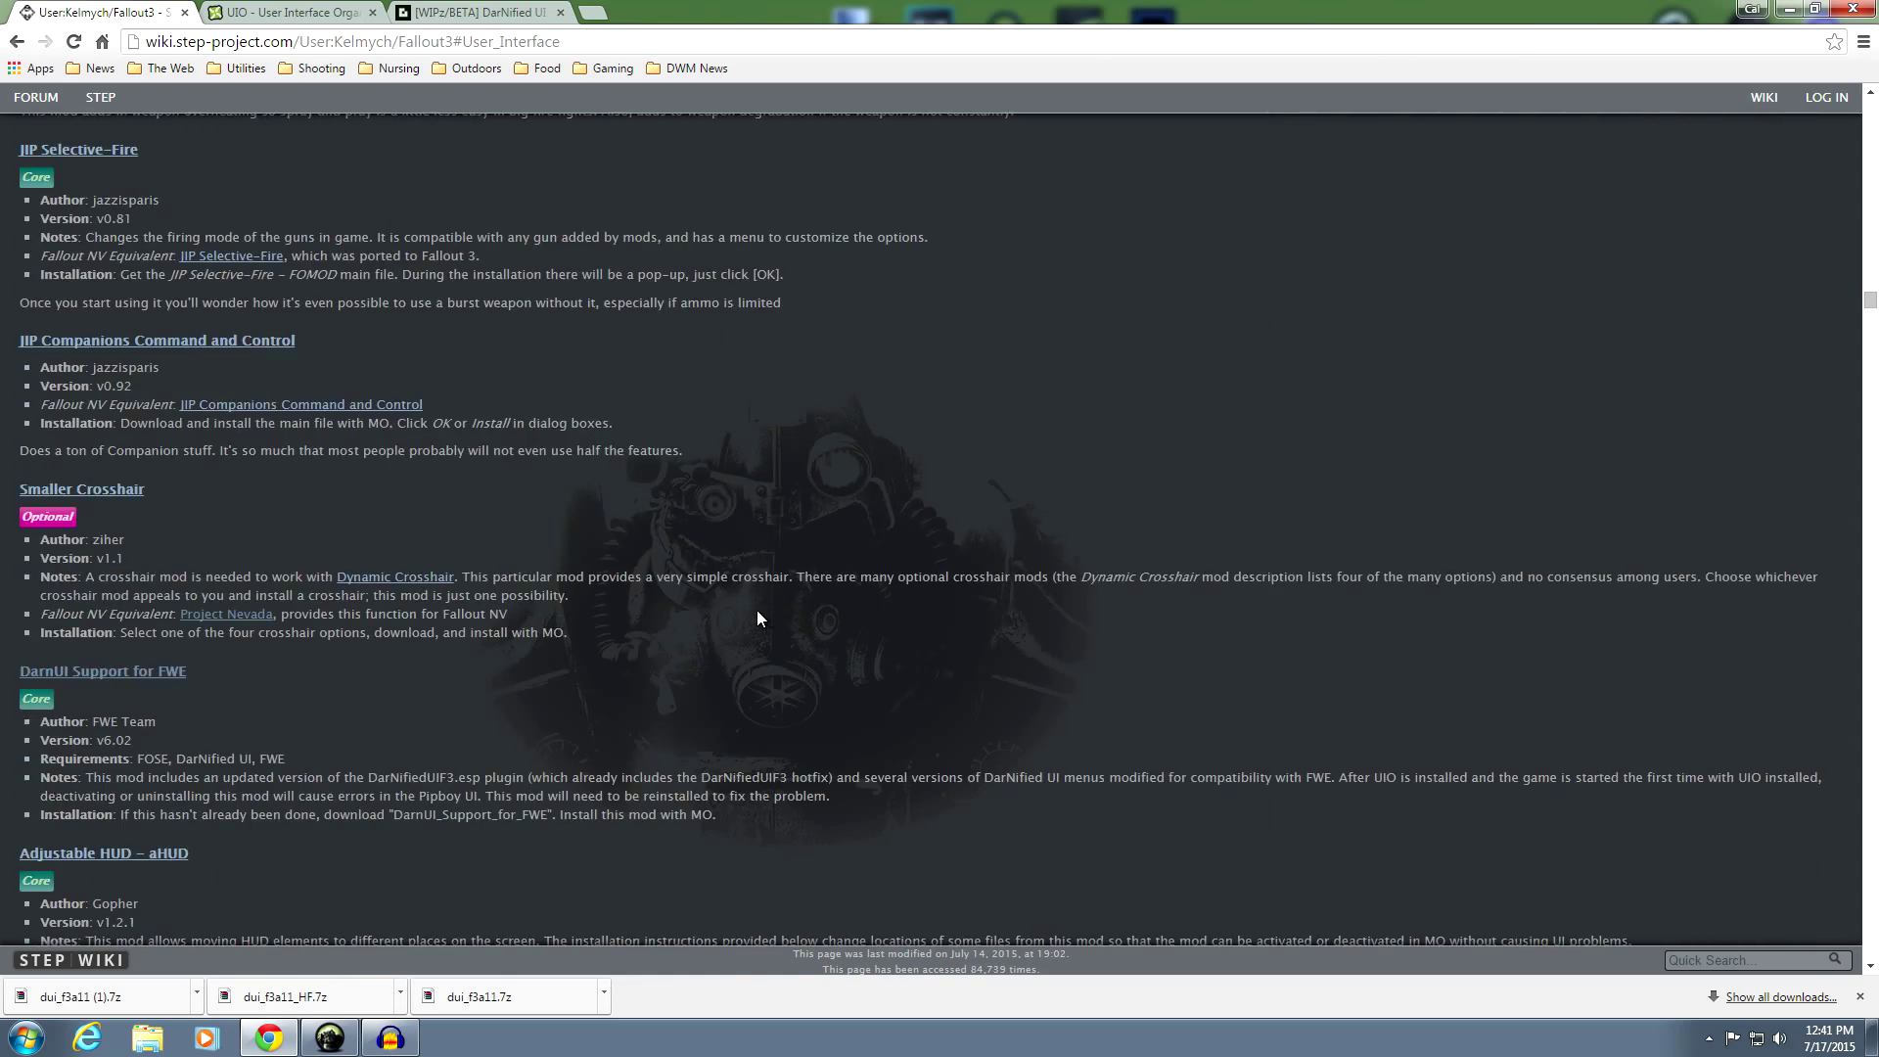
scroll(744, 619, "up", 12)
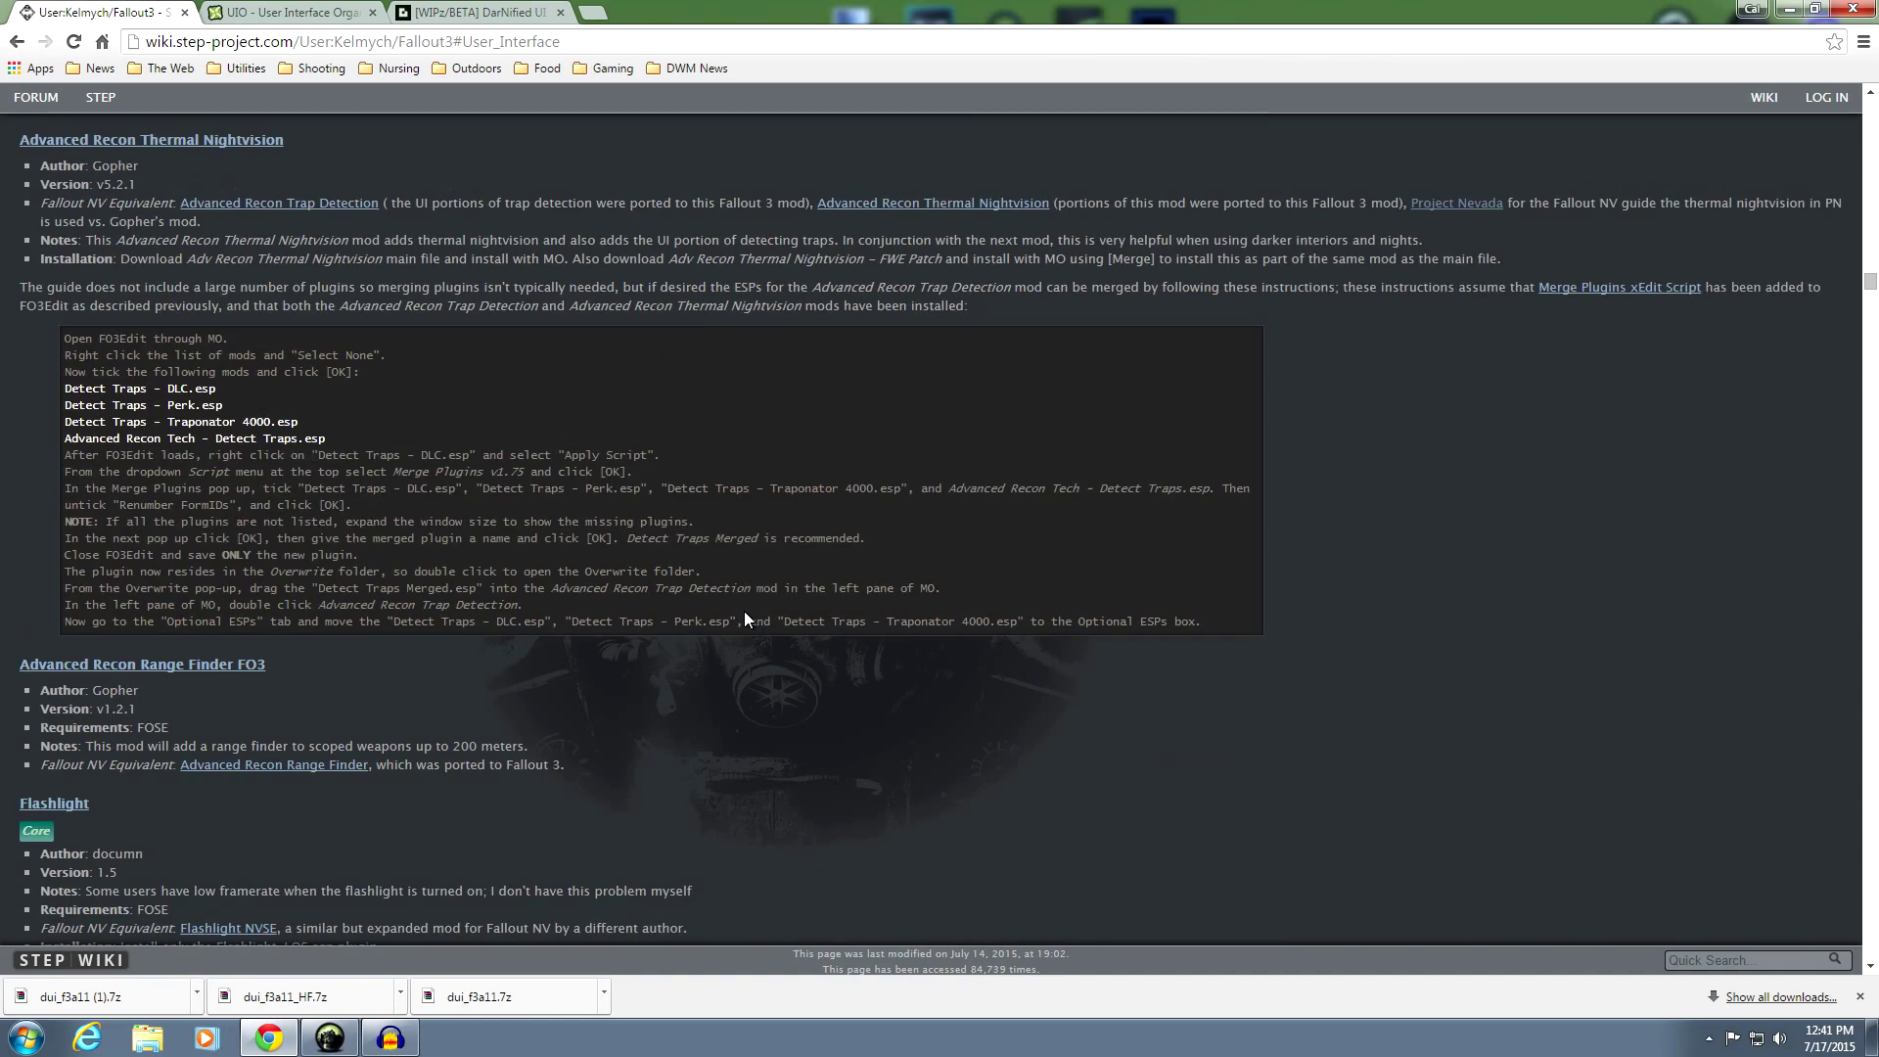
scroll(744, 618, "up", 20)
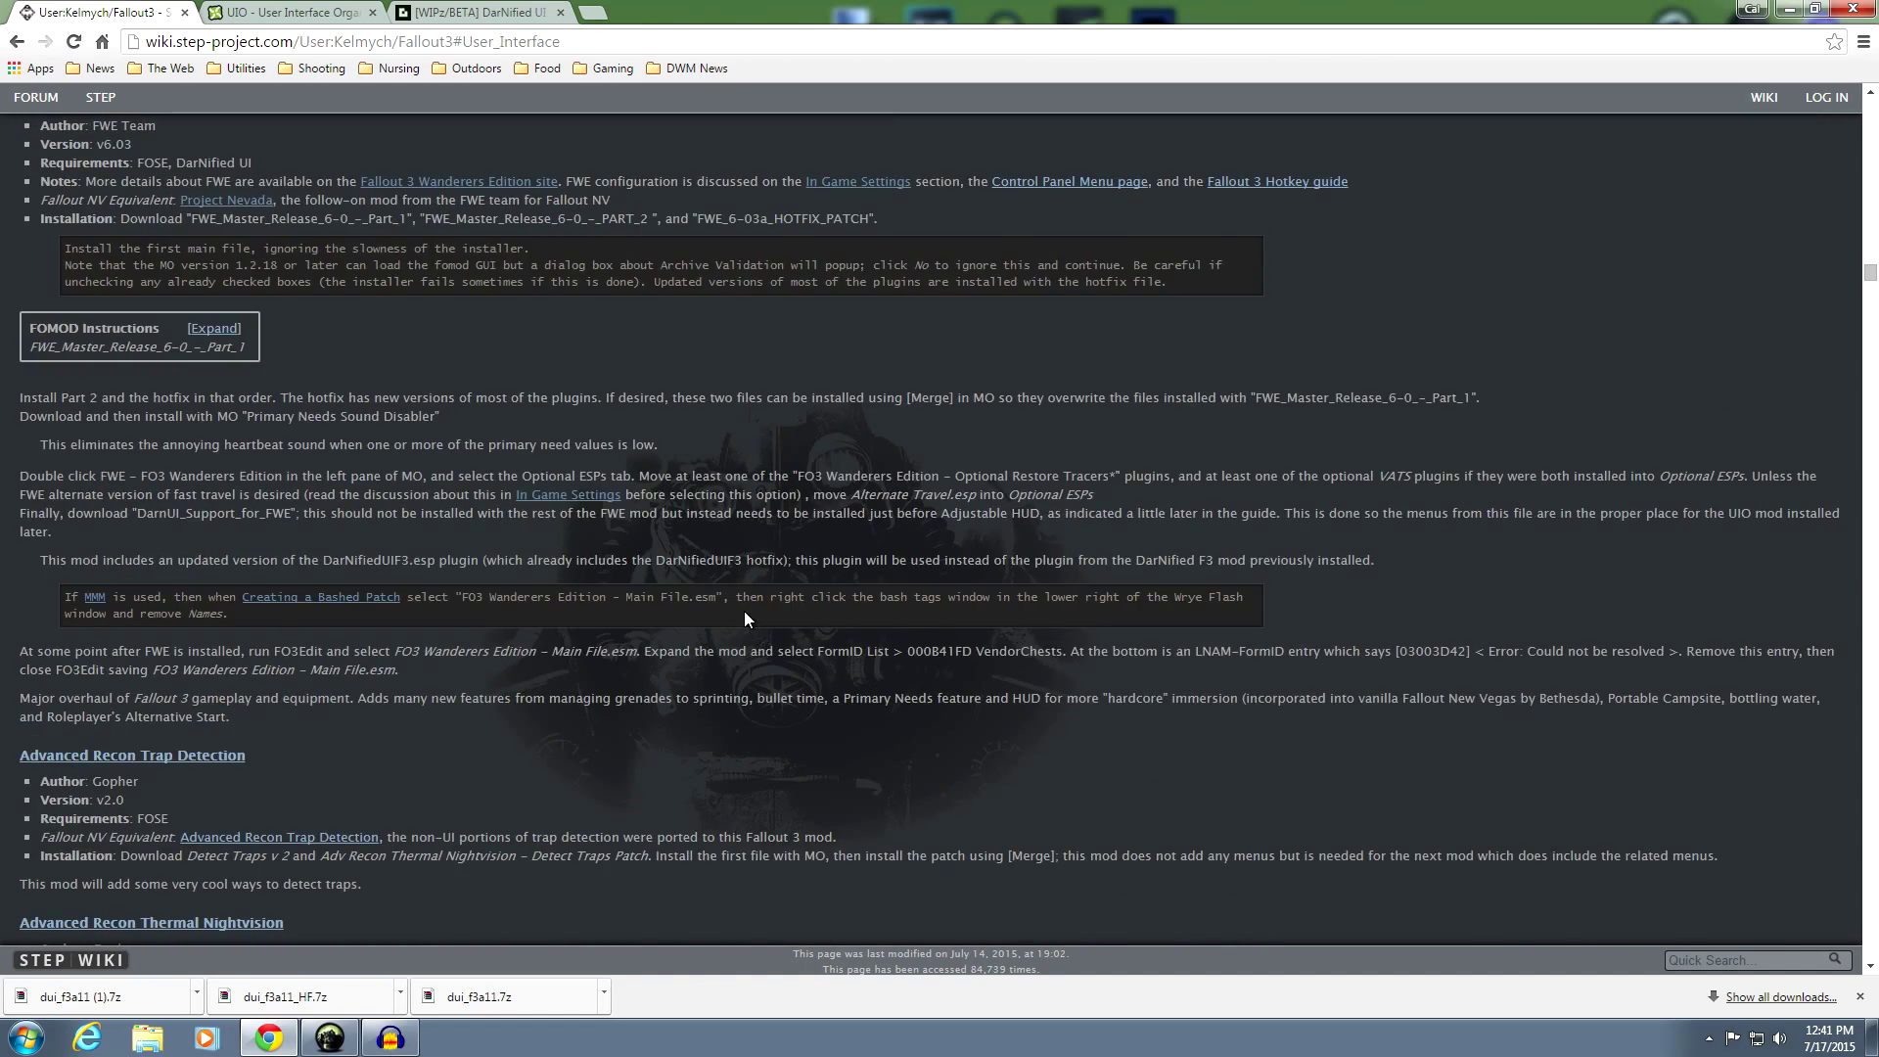
scroll(744, 619, "up", 3)
scroll(743, 619, "down", 2)
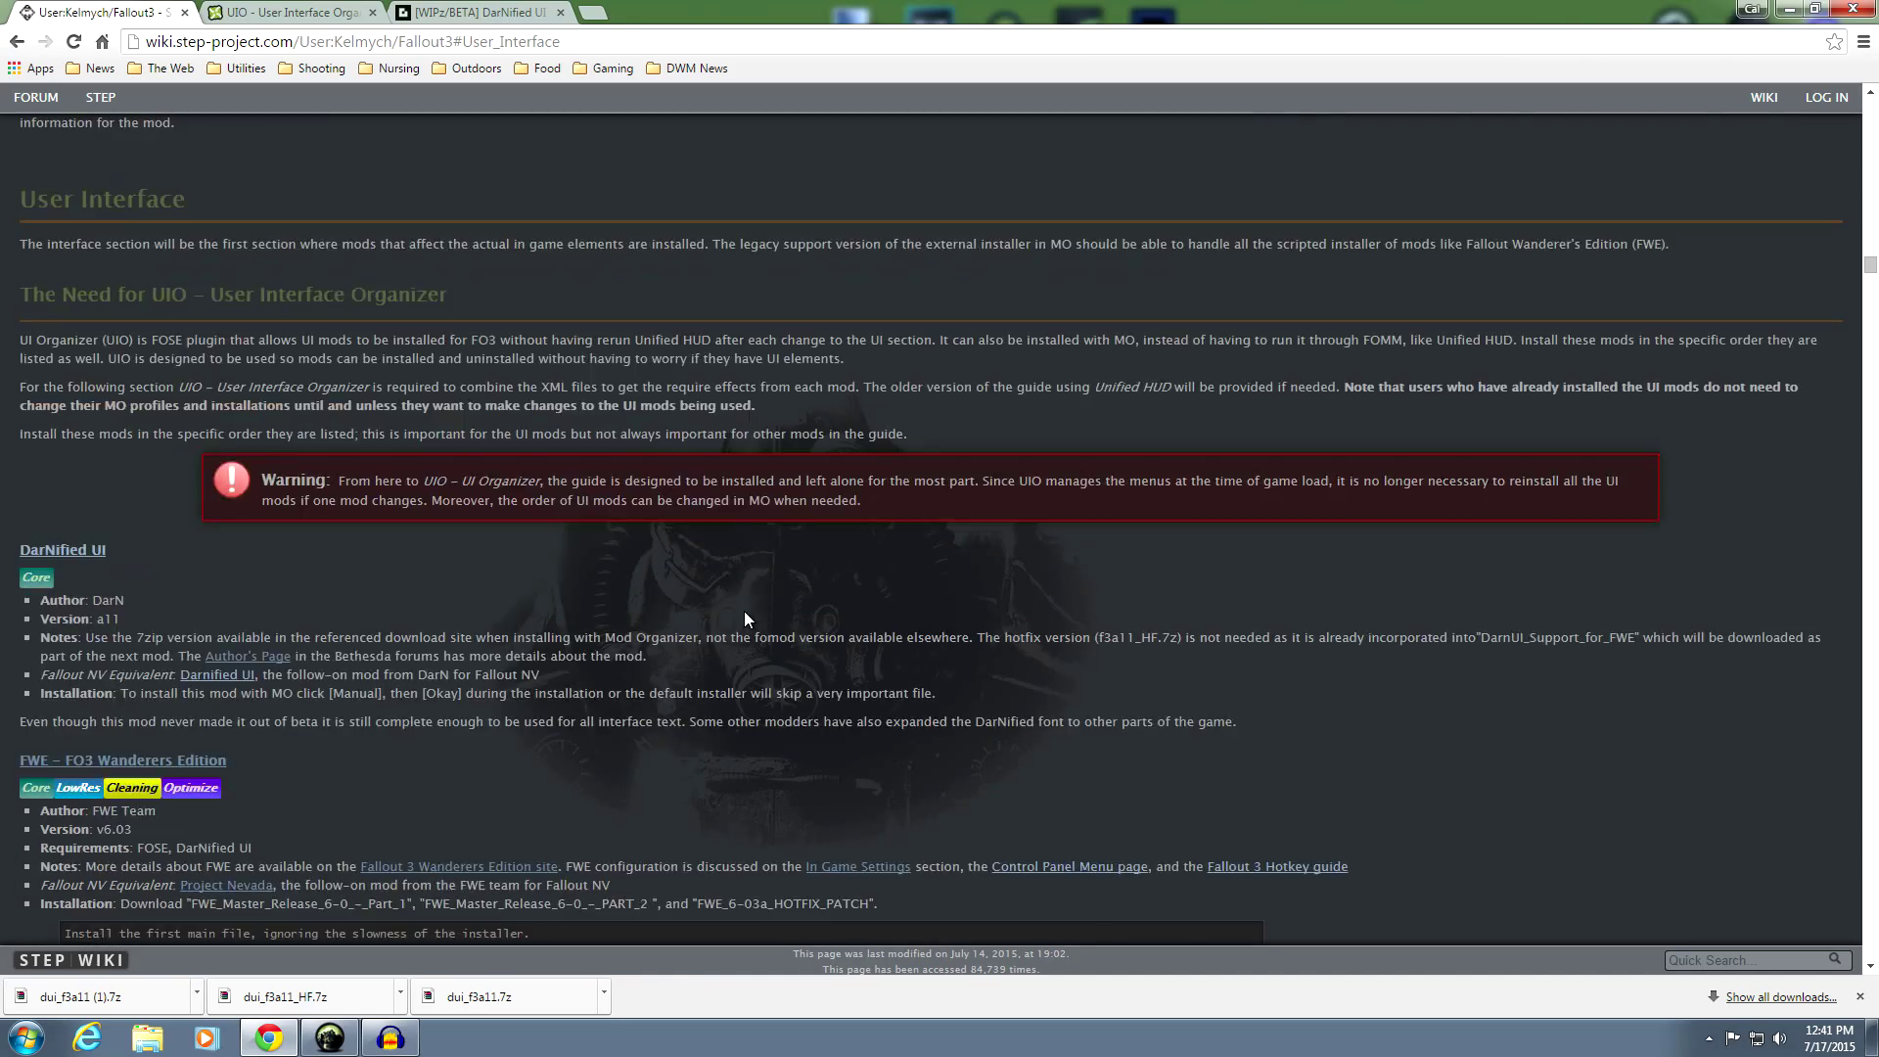
scroll(744, 619, "up", 1)
Review the notes for DarNified UI and FWE - FO3 Wanderers Edition, and open the DarNified UI mod link
scroll(736, 597, "down", 3)
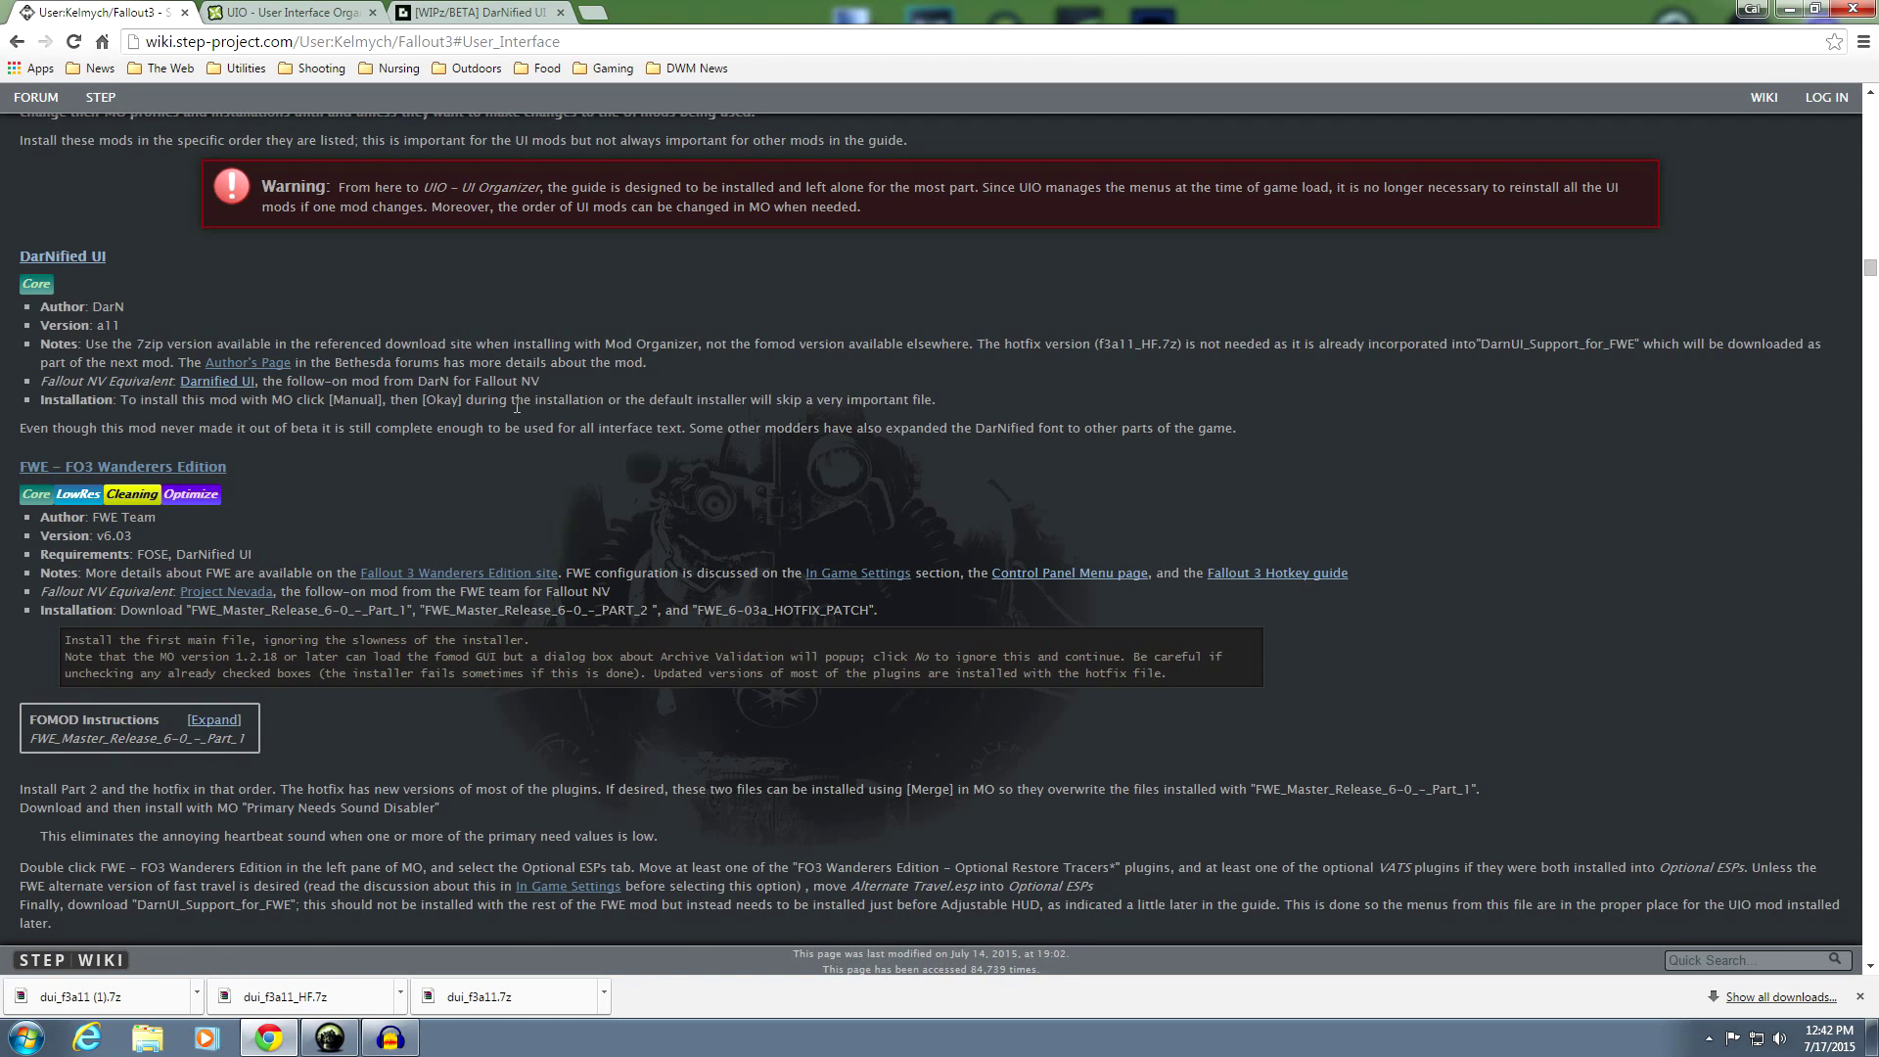
scroll(517, 405, "down", 2)
scroll(517, 405, "up", 1)
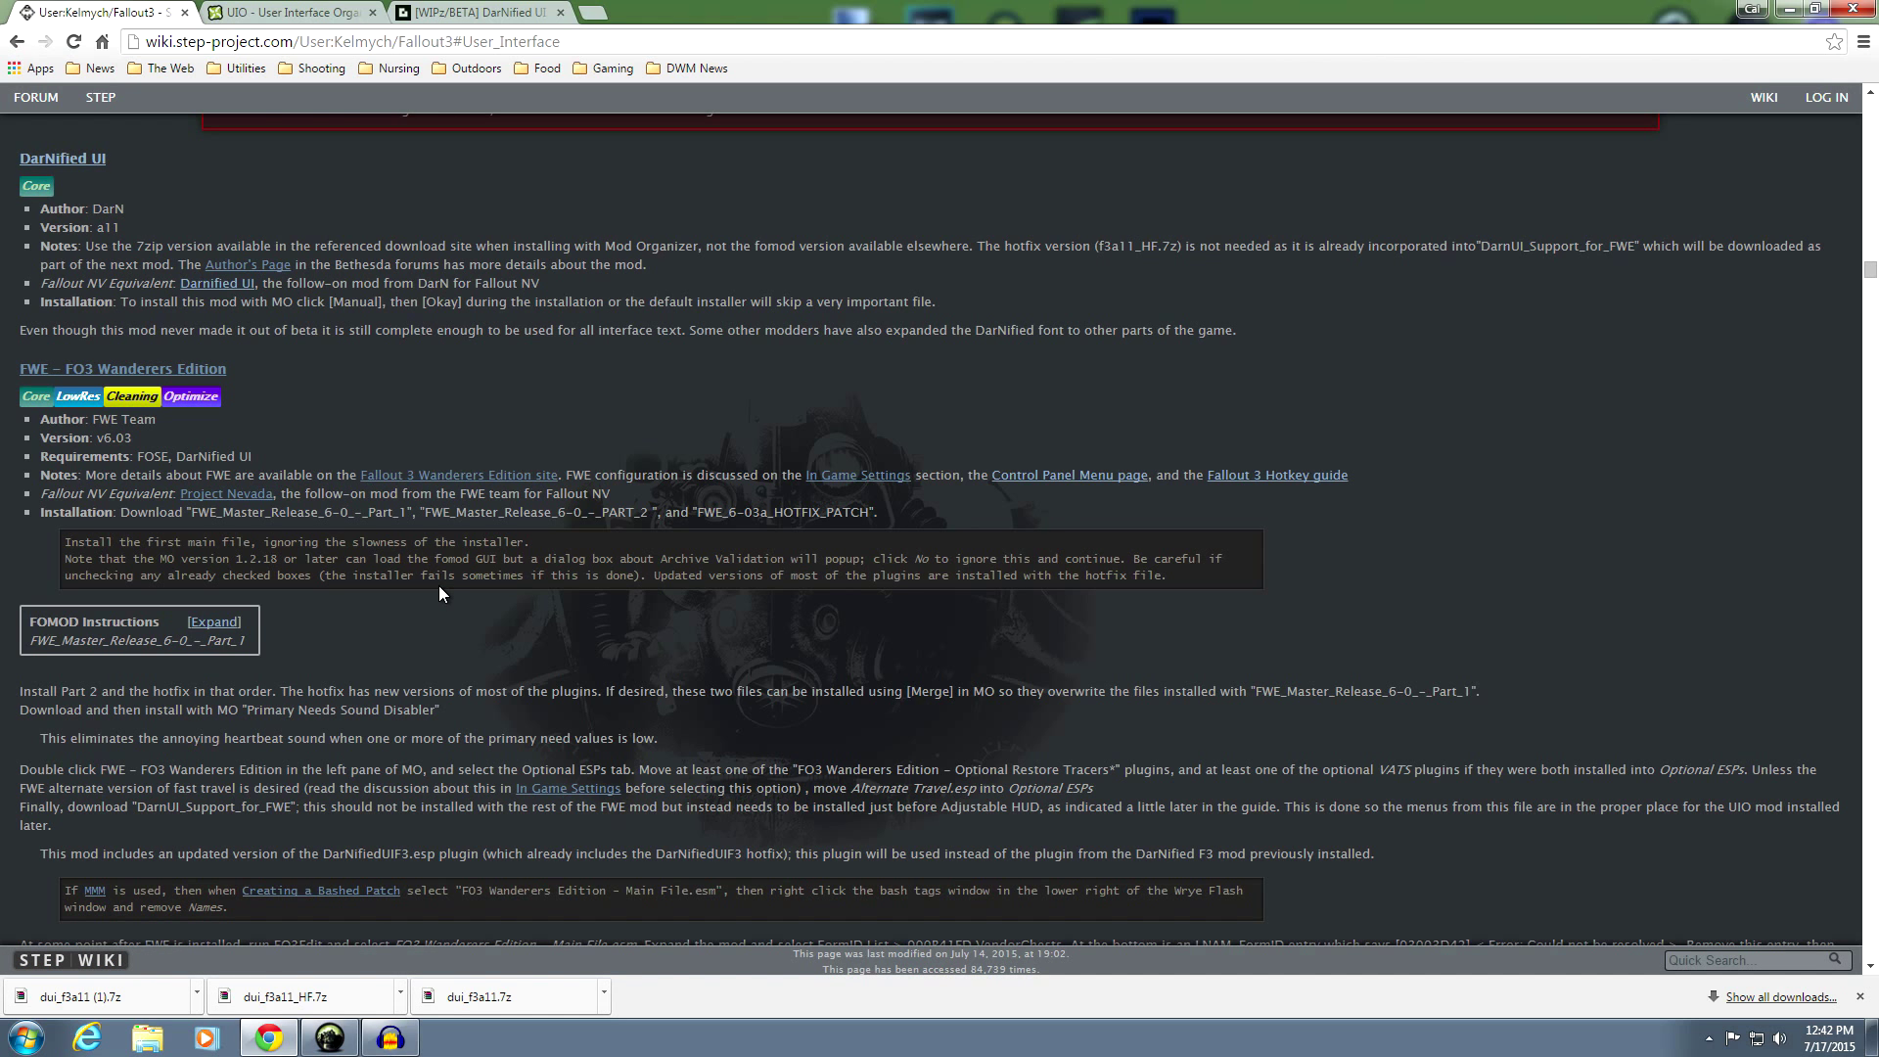
scroll(439, 592, "up", 2)
scroll(440, 587, "up", 1)
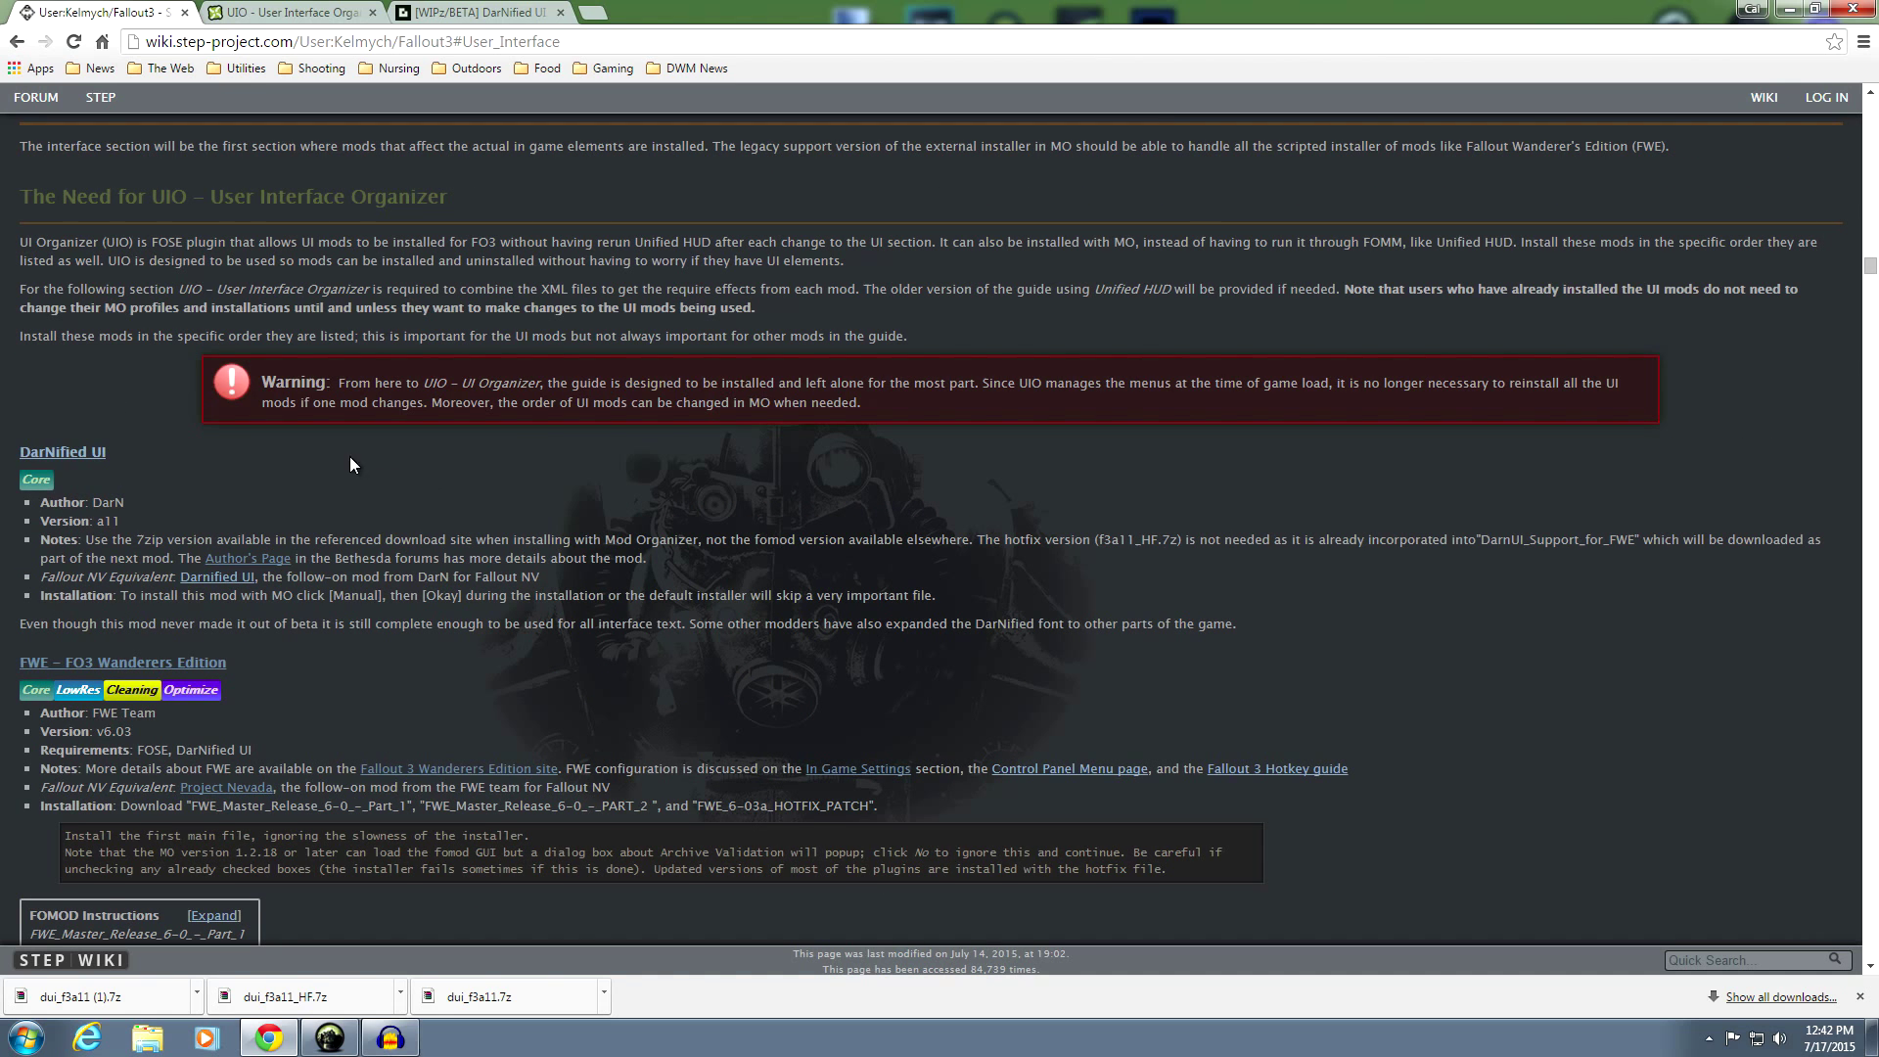
left_click(74, 458)
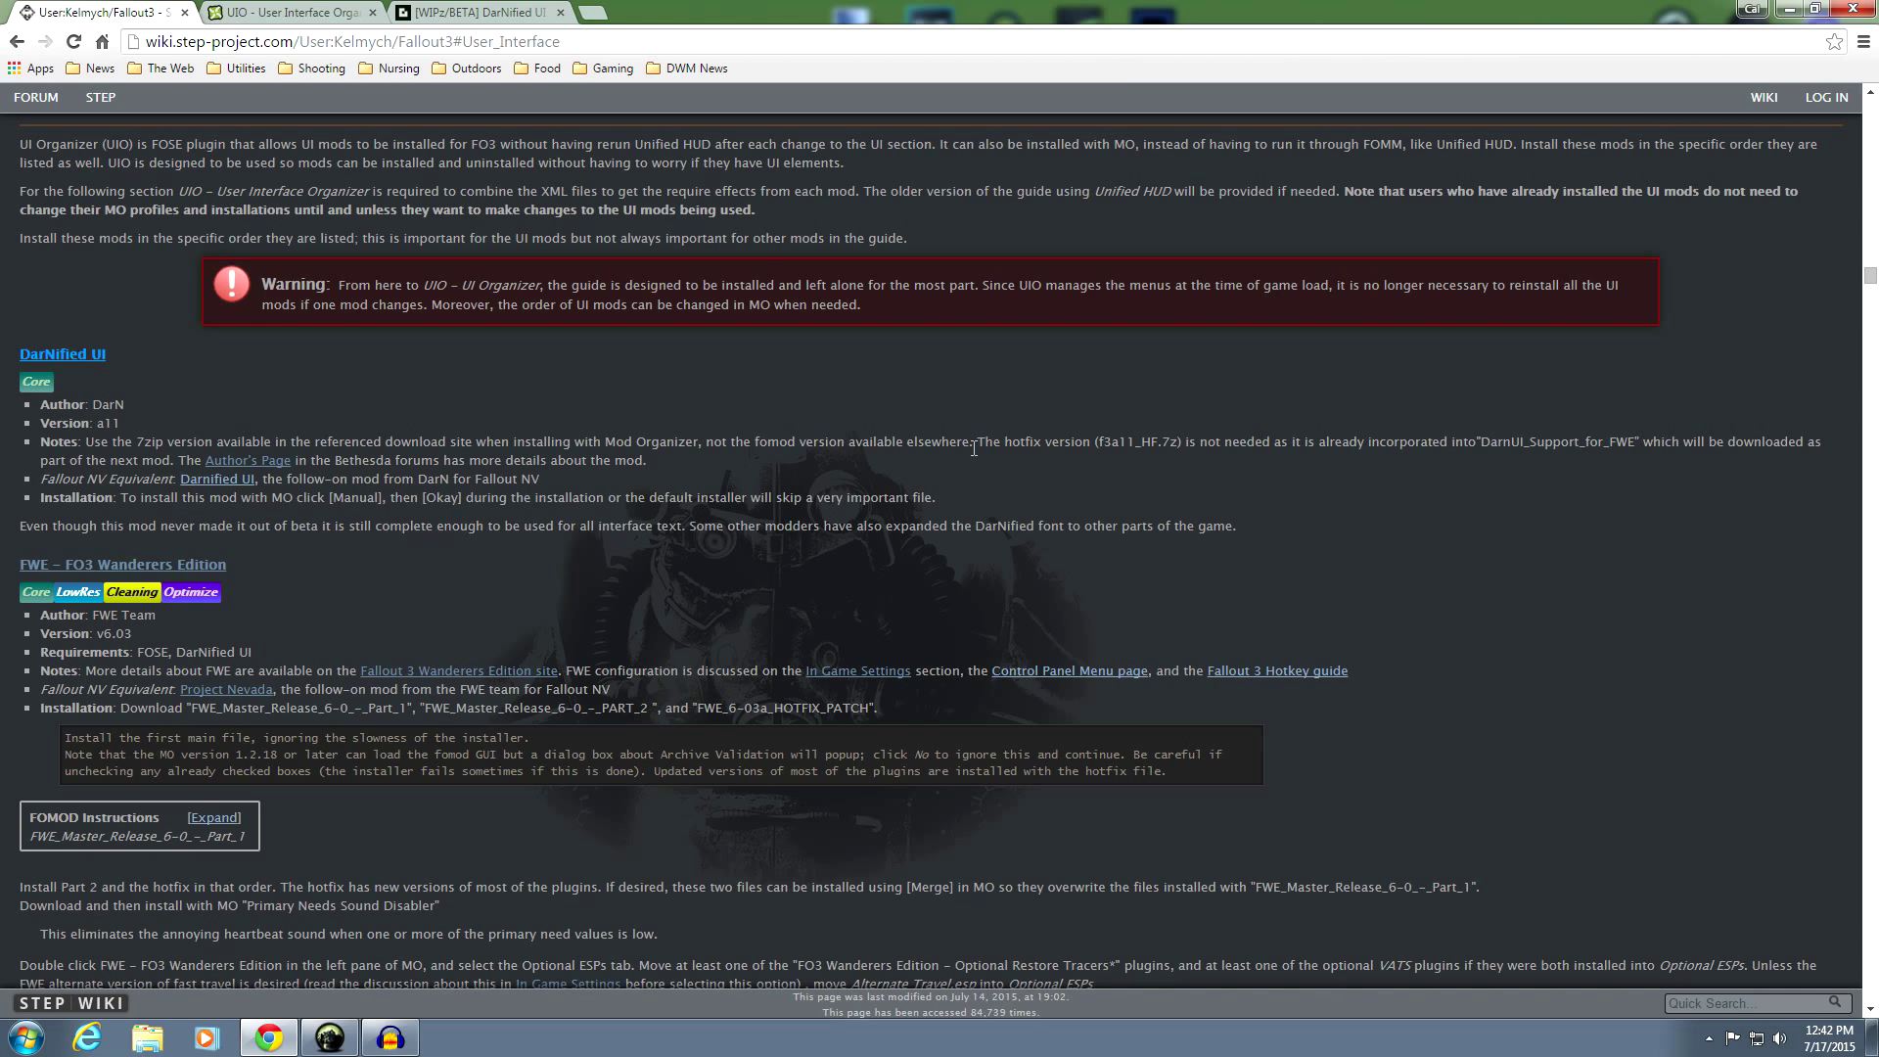
Review the guide's hotfix note for DarNified UI and download the Alpha 11 hotfix from the mod's forum thread
left_click_drag(975, 446, 1828, 448)
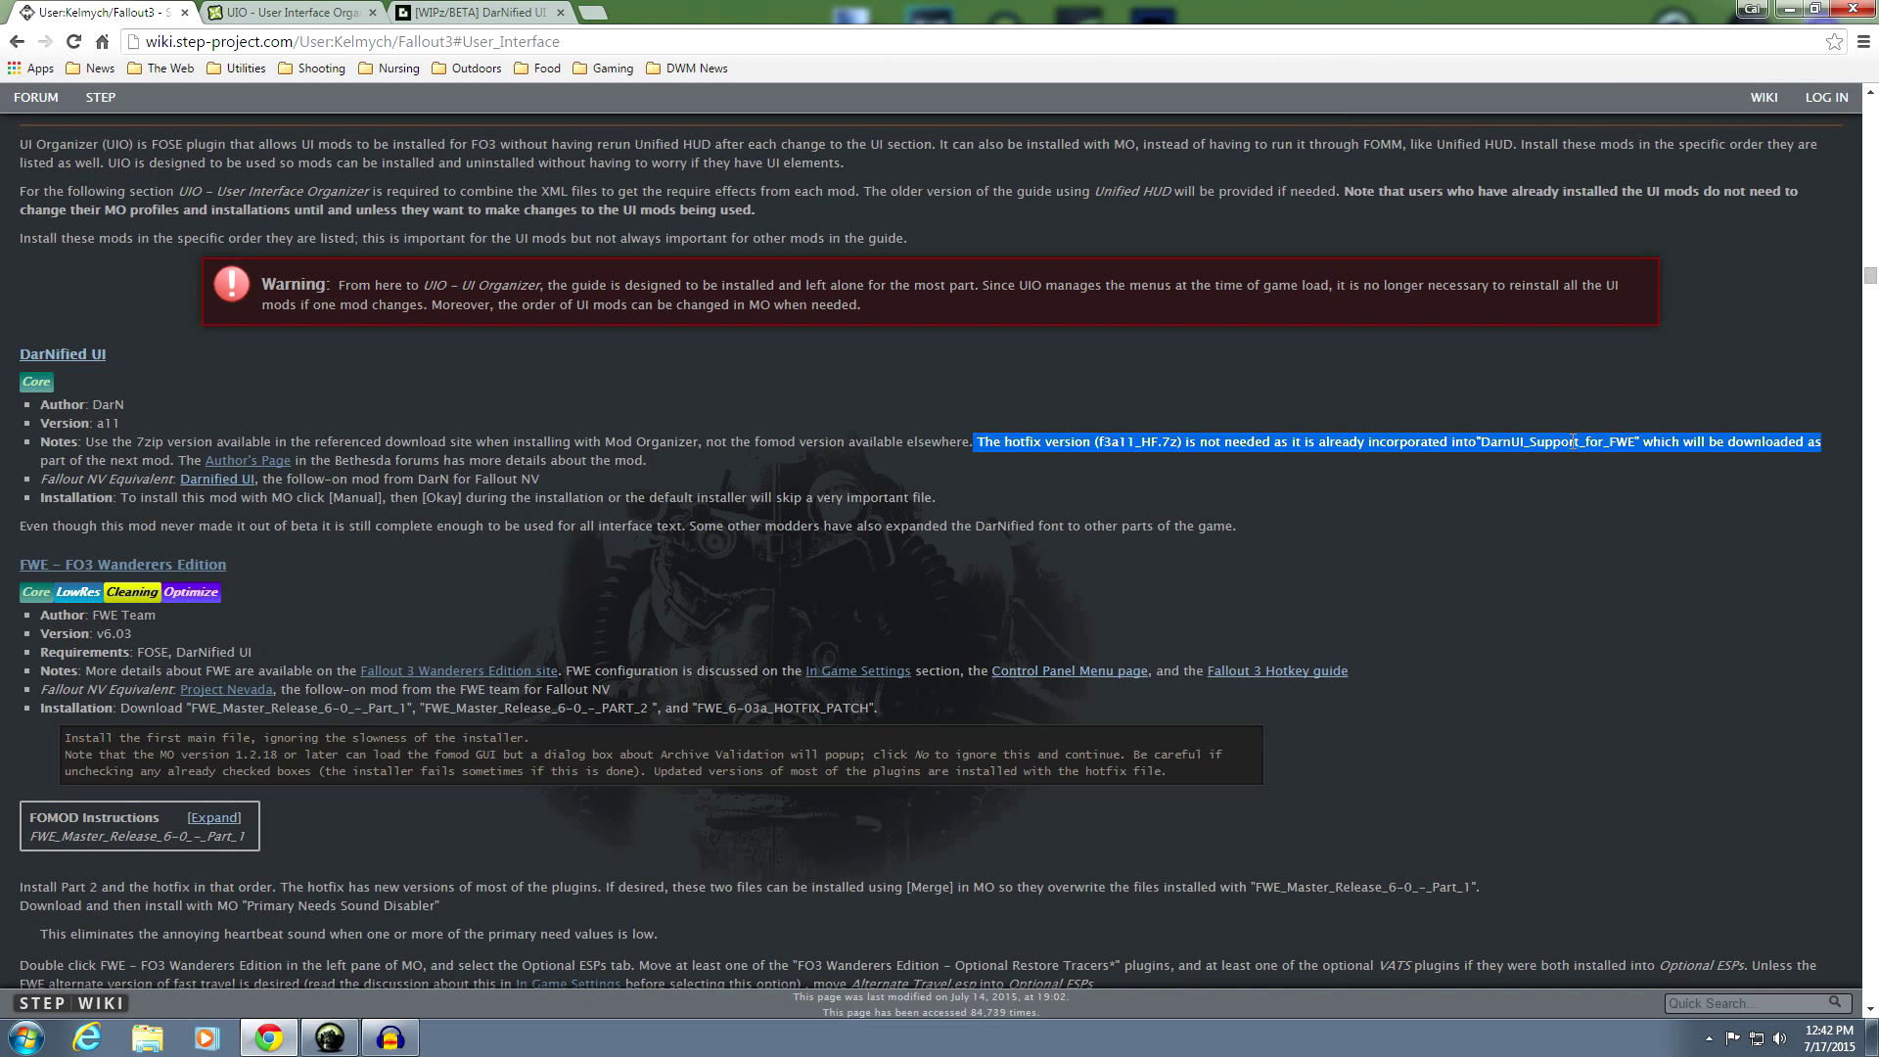
left_click(1070, 469)
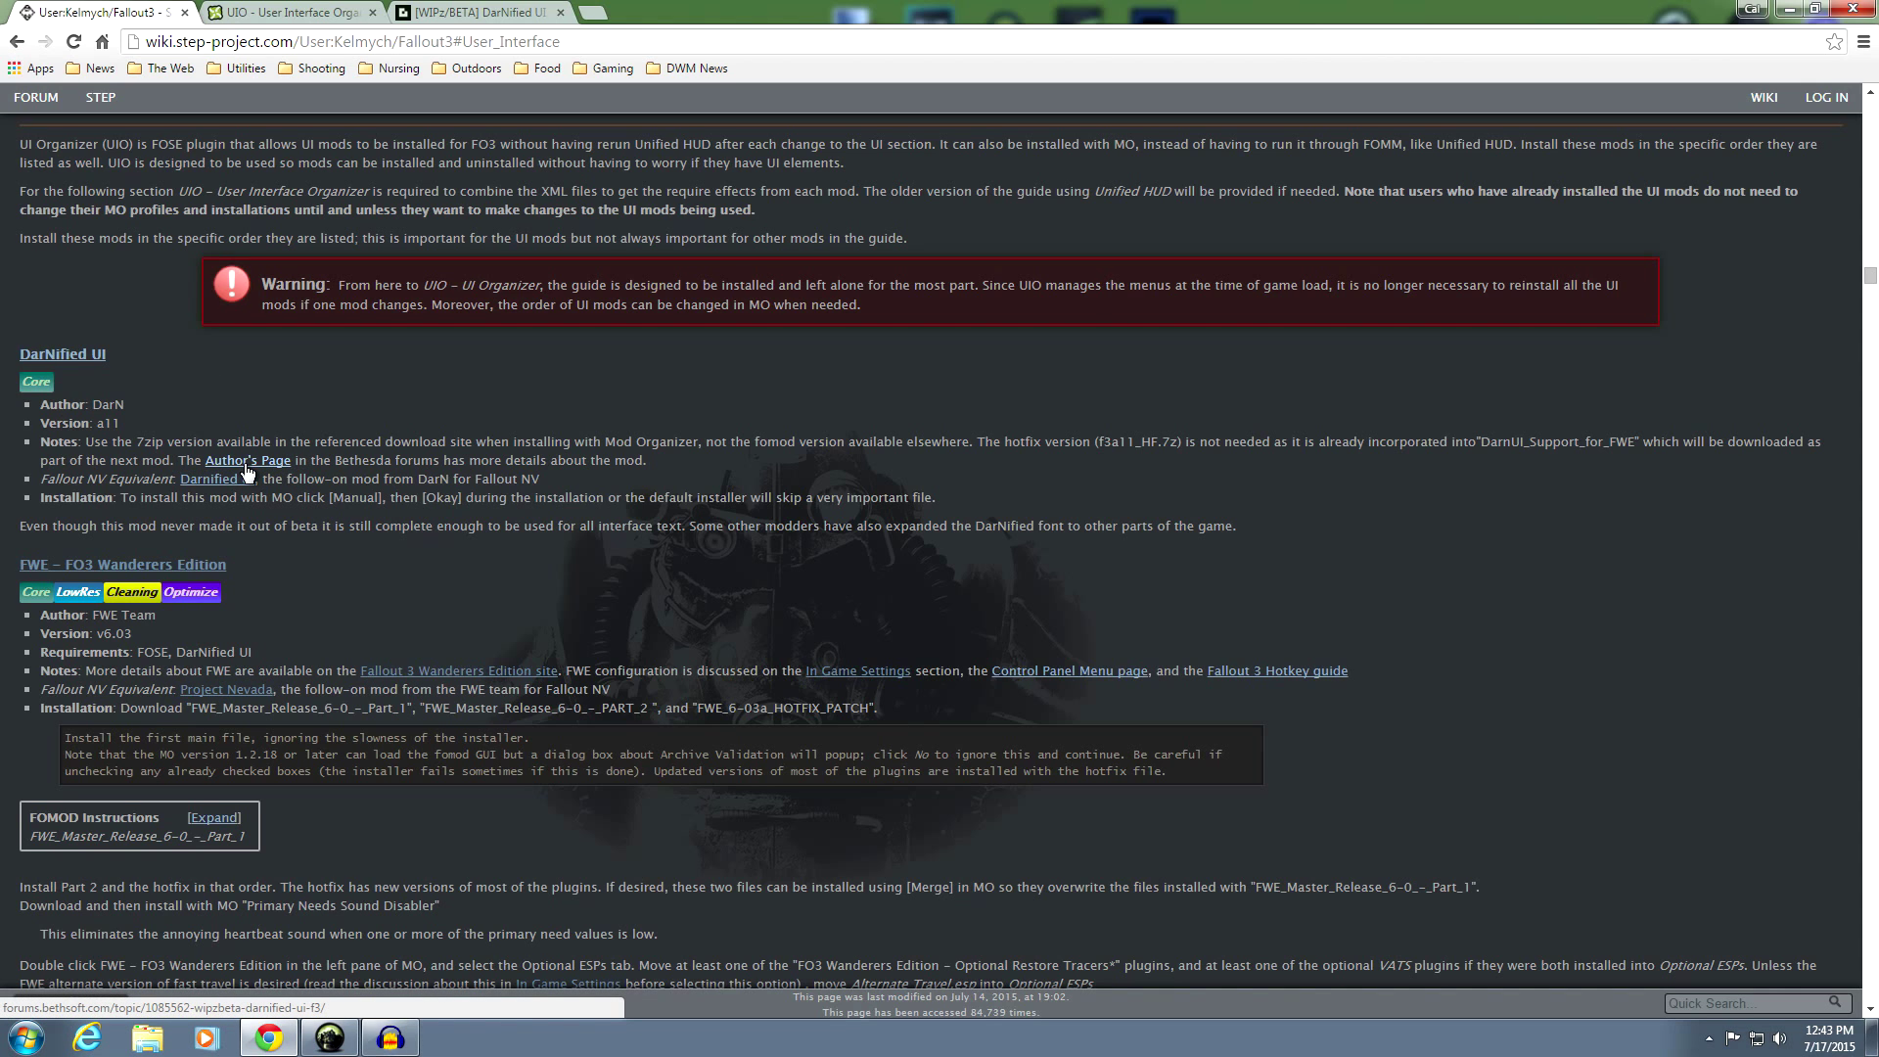
left_click(448, 14)
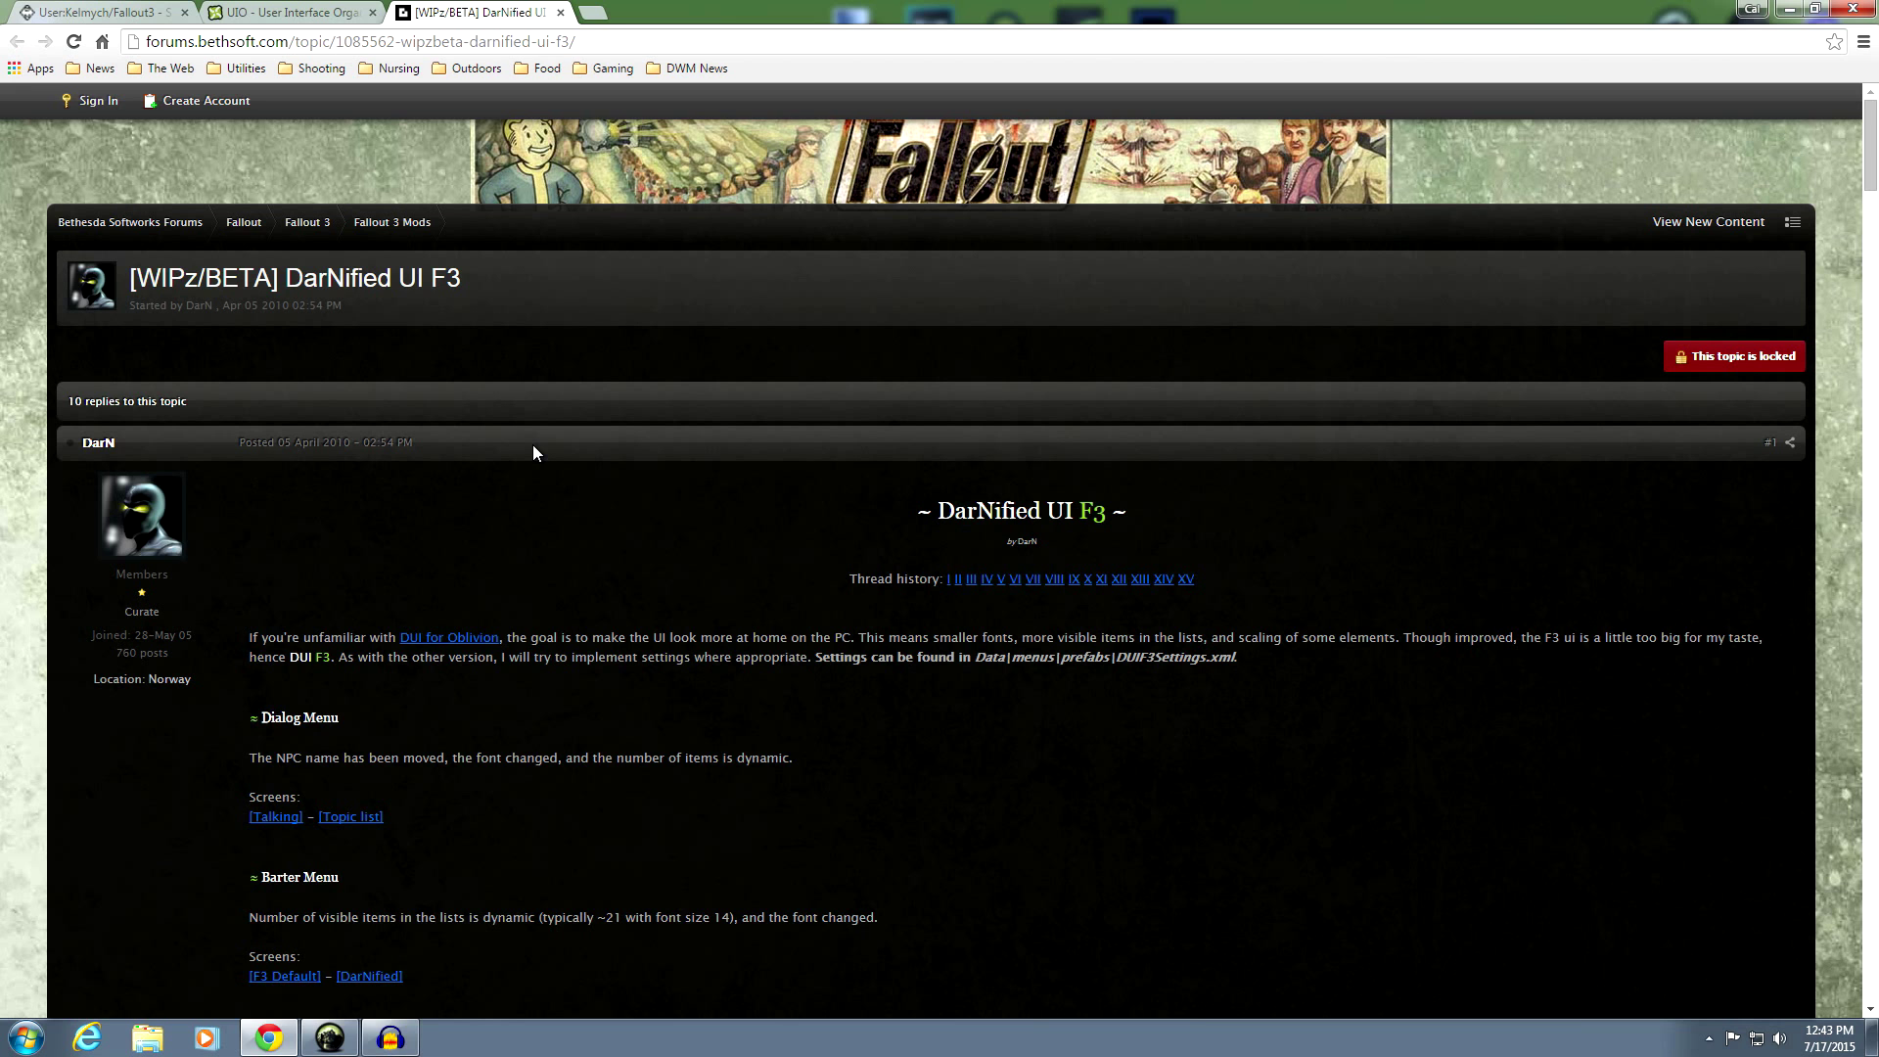
scroll(643, 509, "down", 5)
scroll(643, 509, "down", 10)
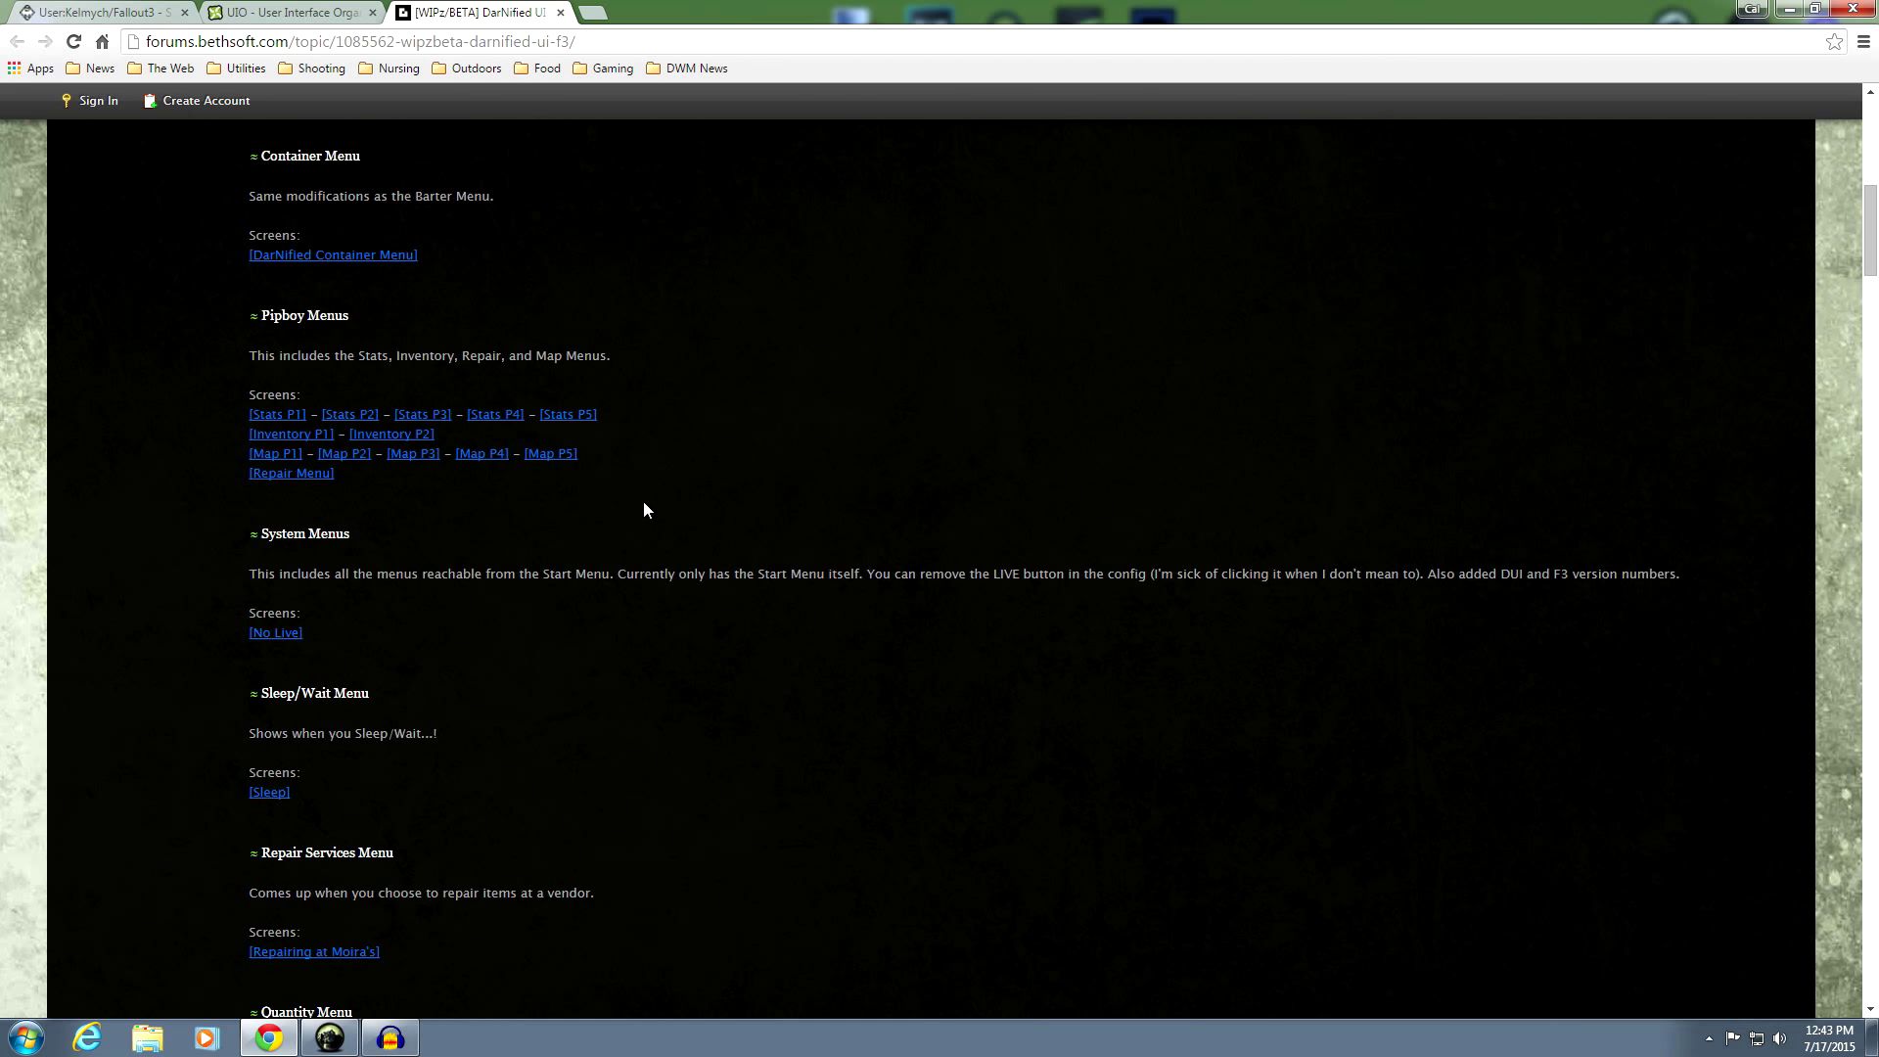
scroll(643, 508, "down", 12)
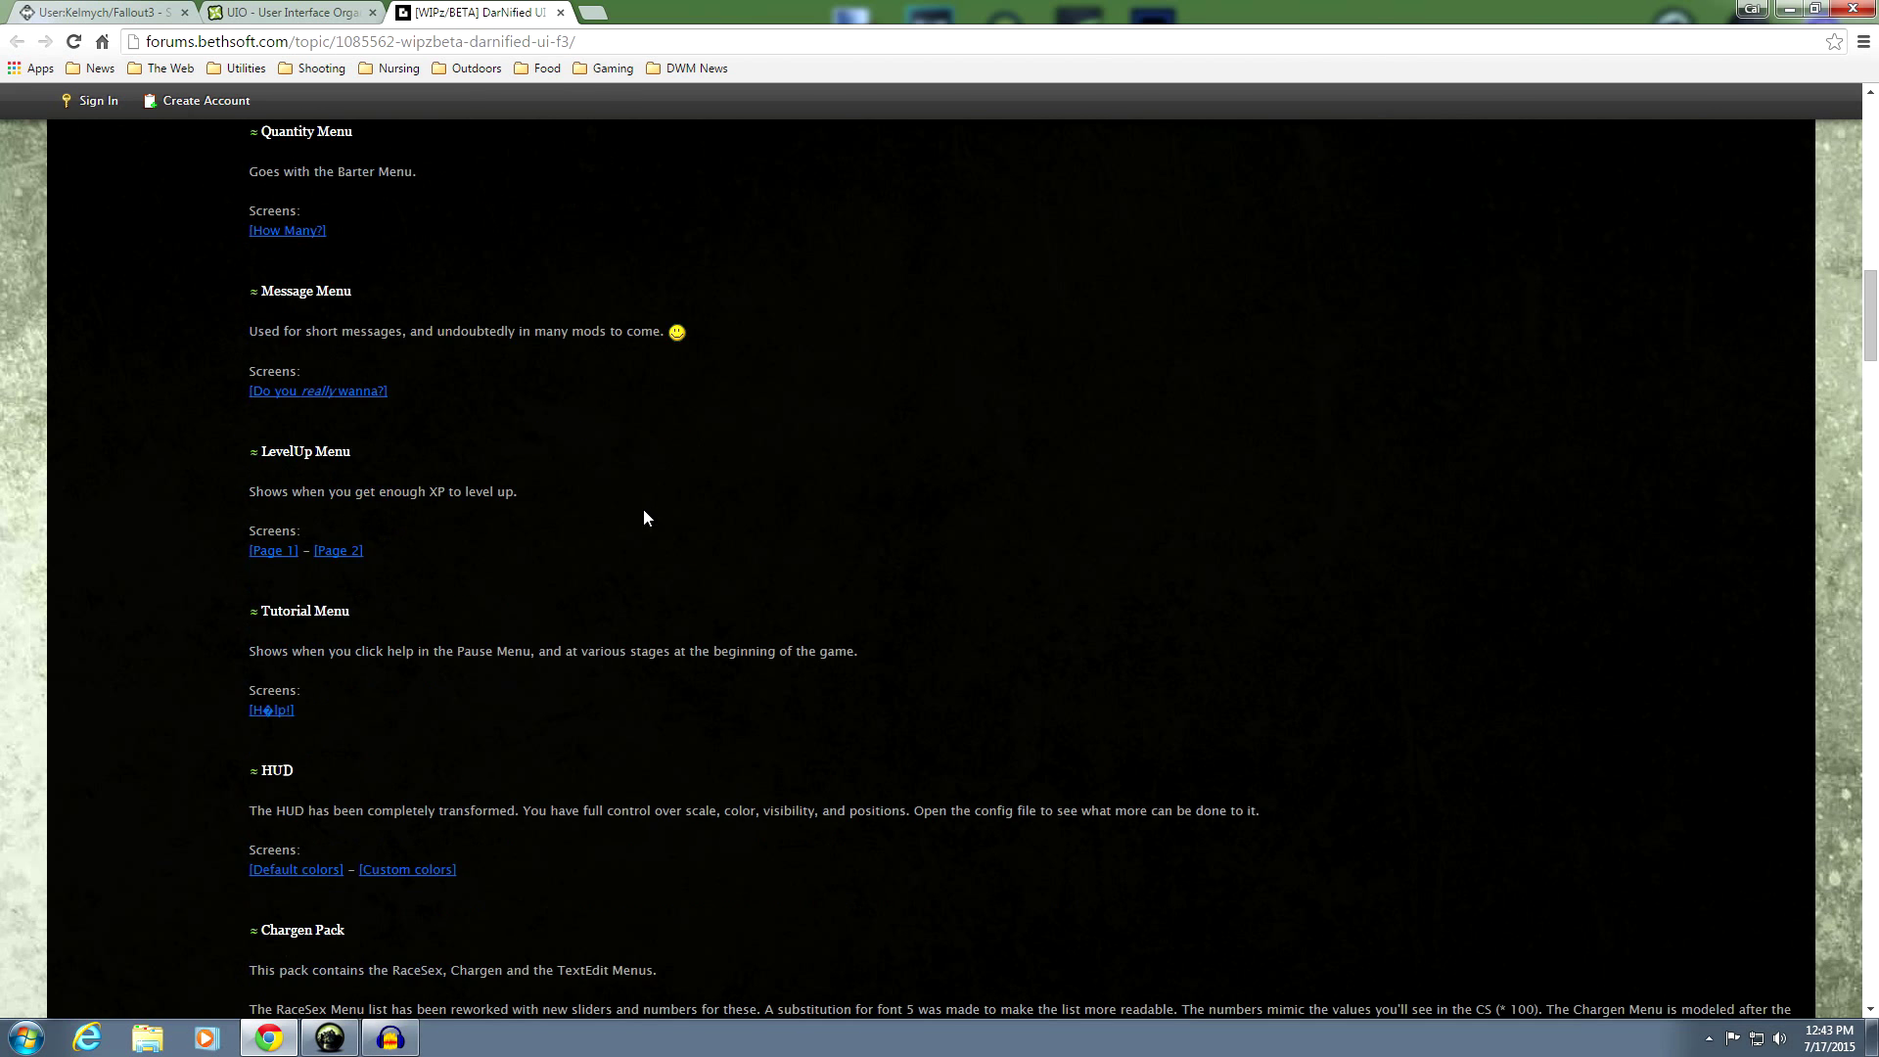
scroll(644, 517, "down", 6)
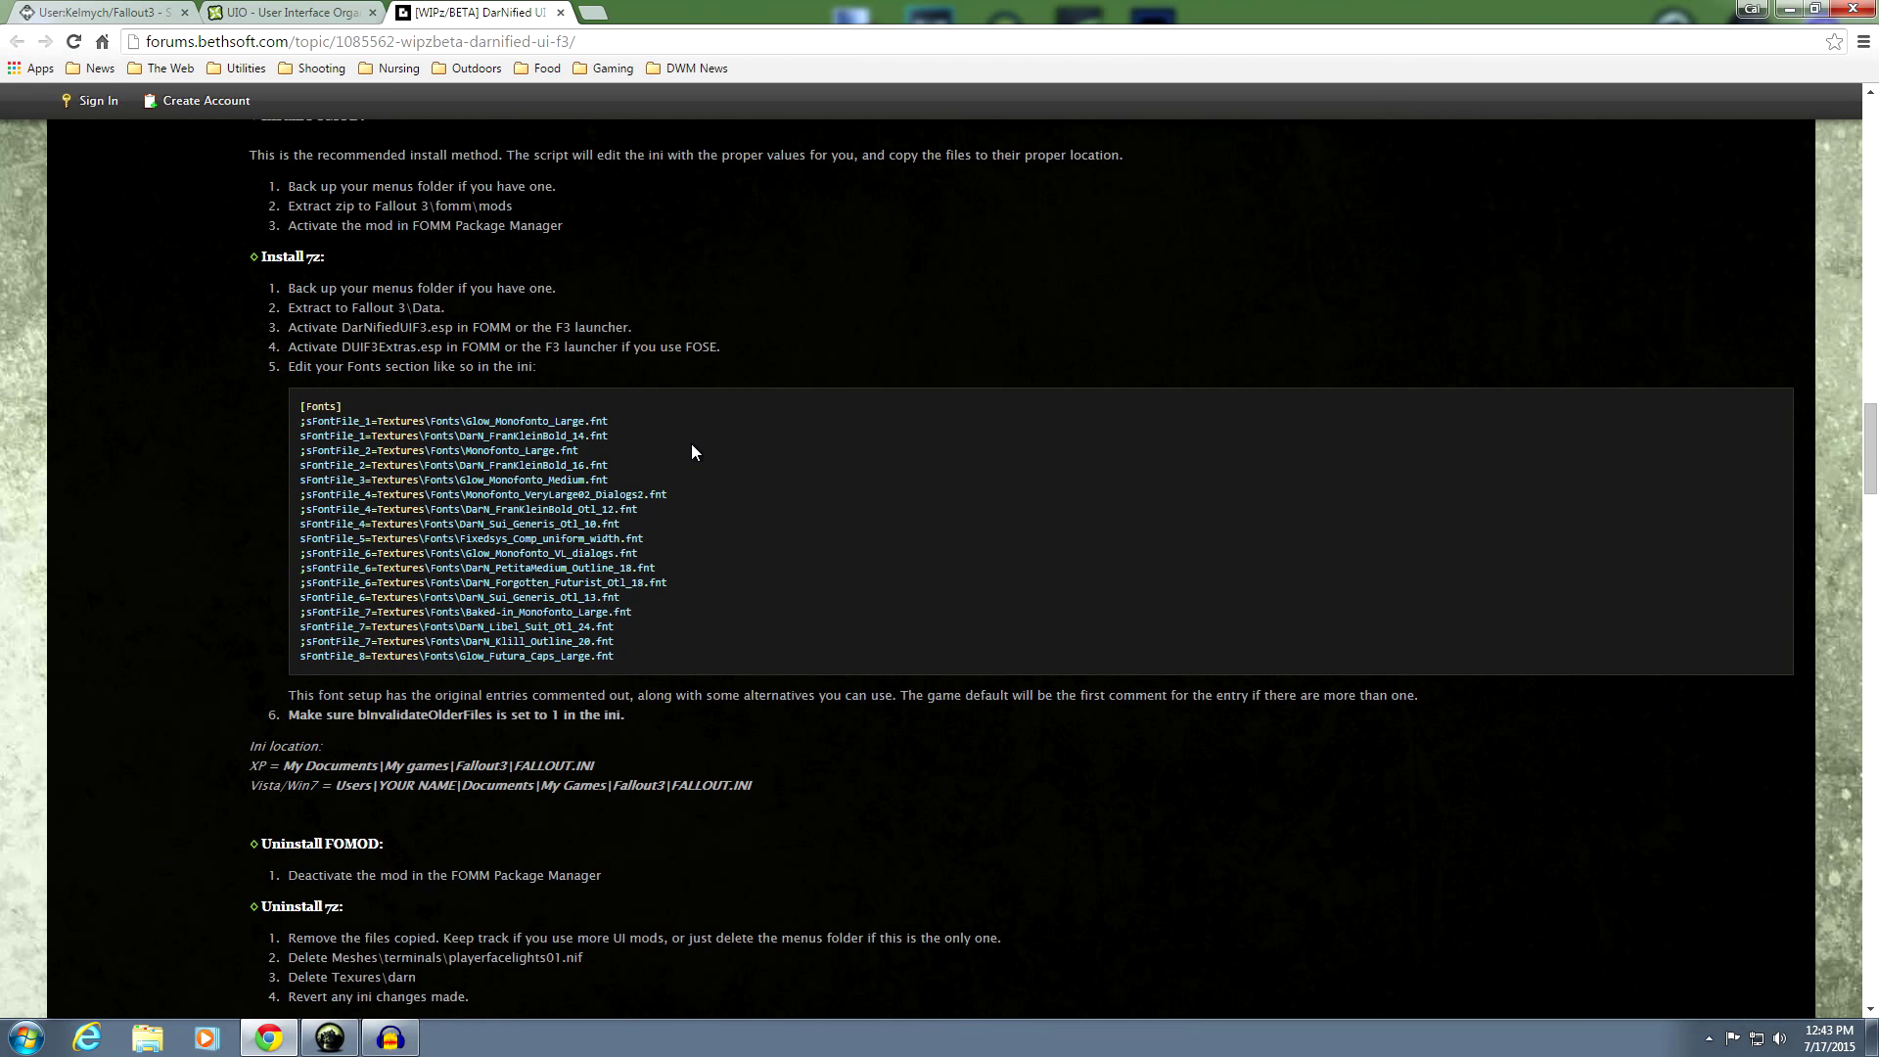
scroll(691, 451, "down", 9)
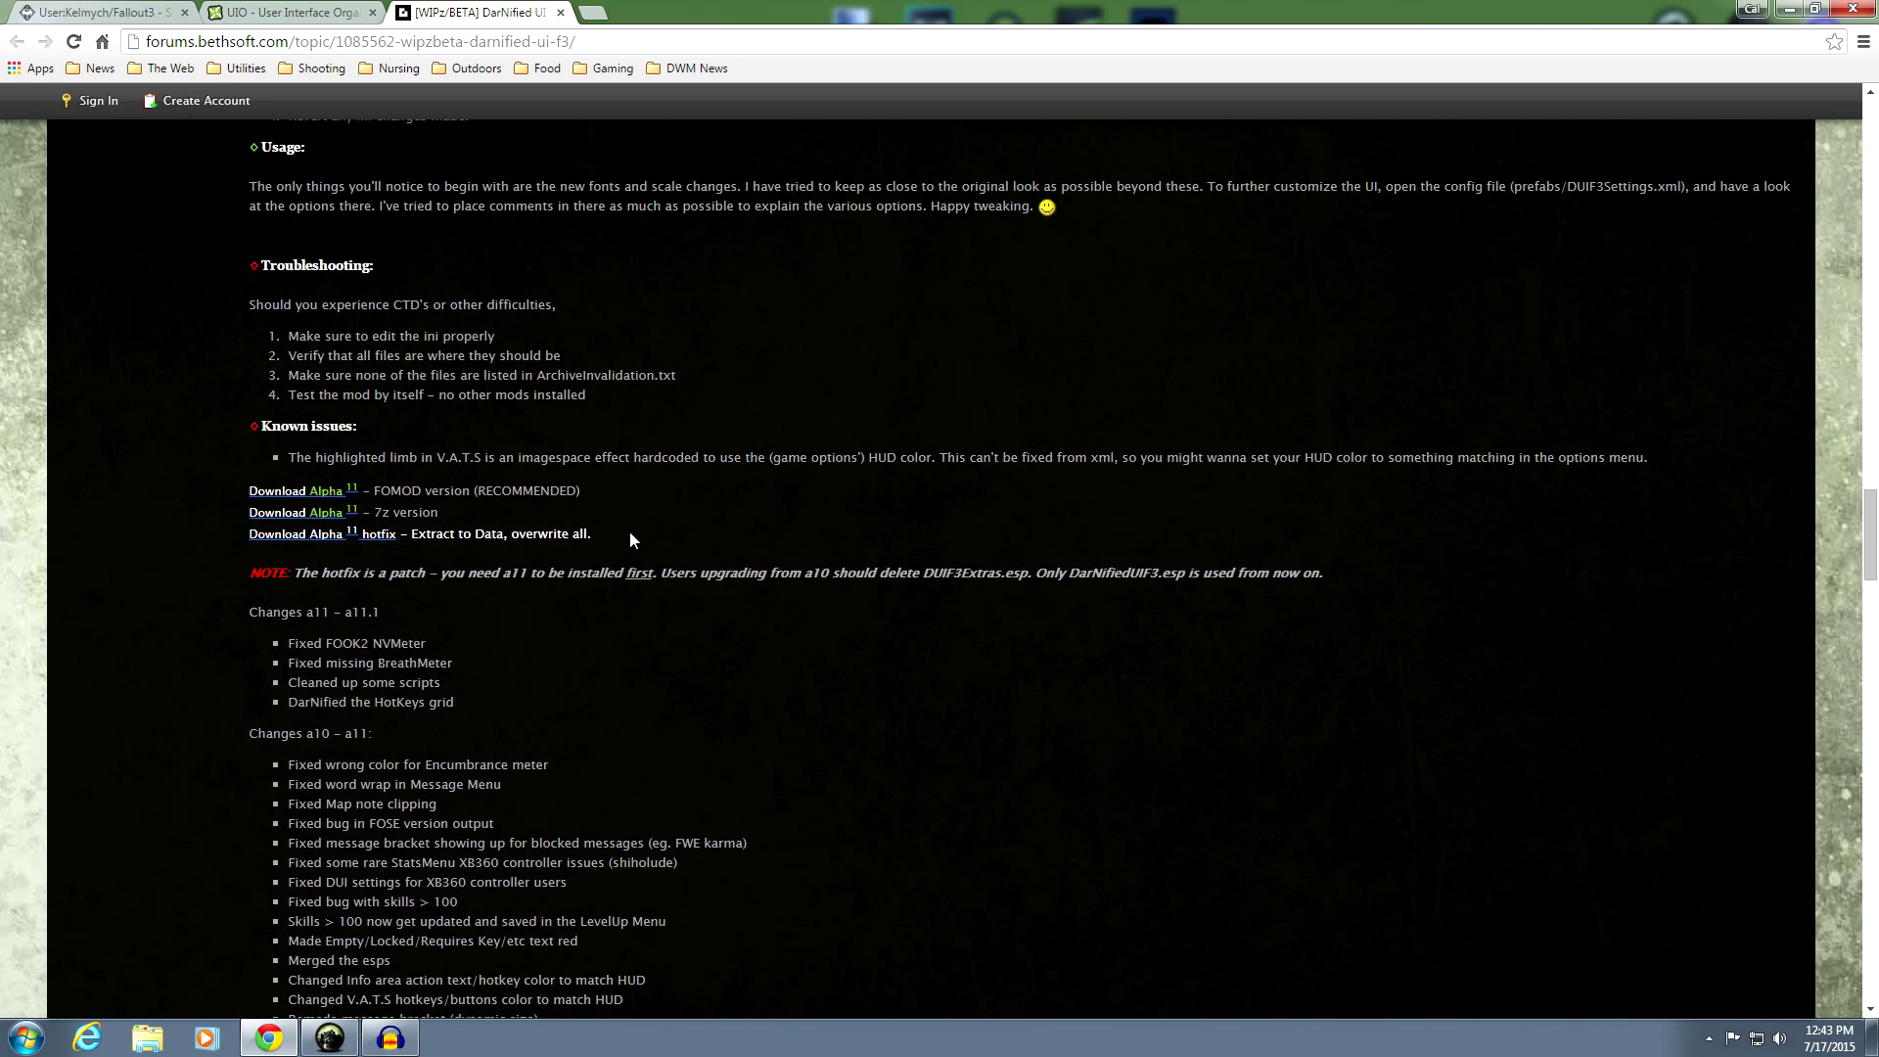
left_click(312, 536)
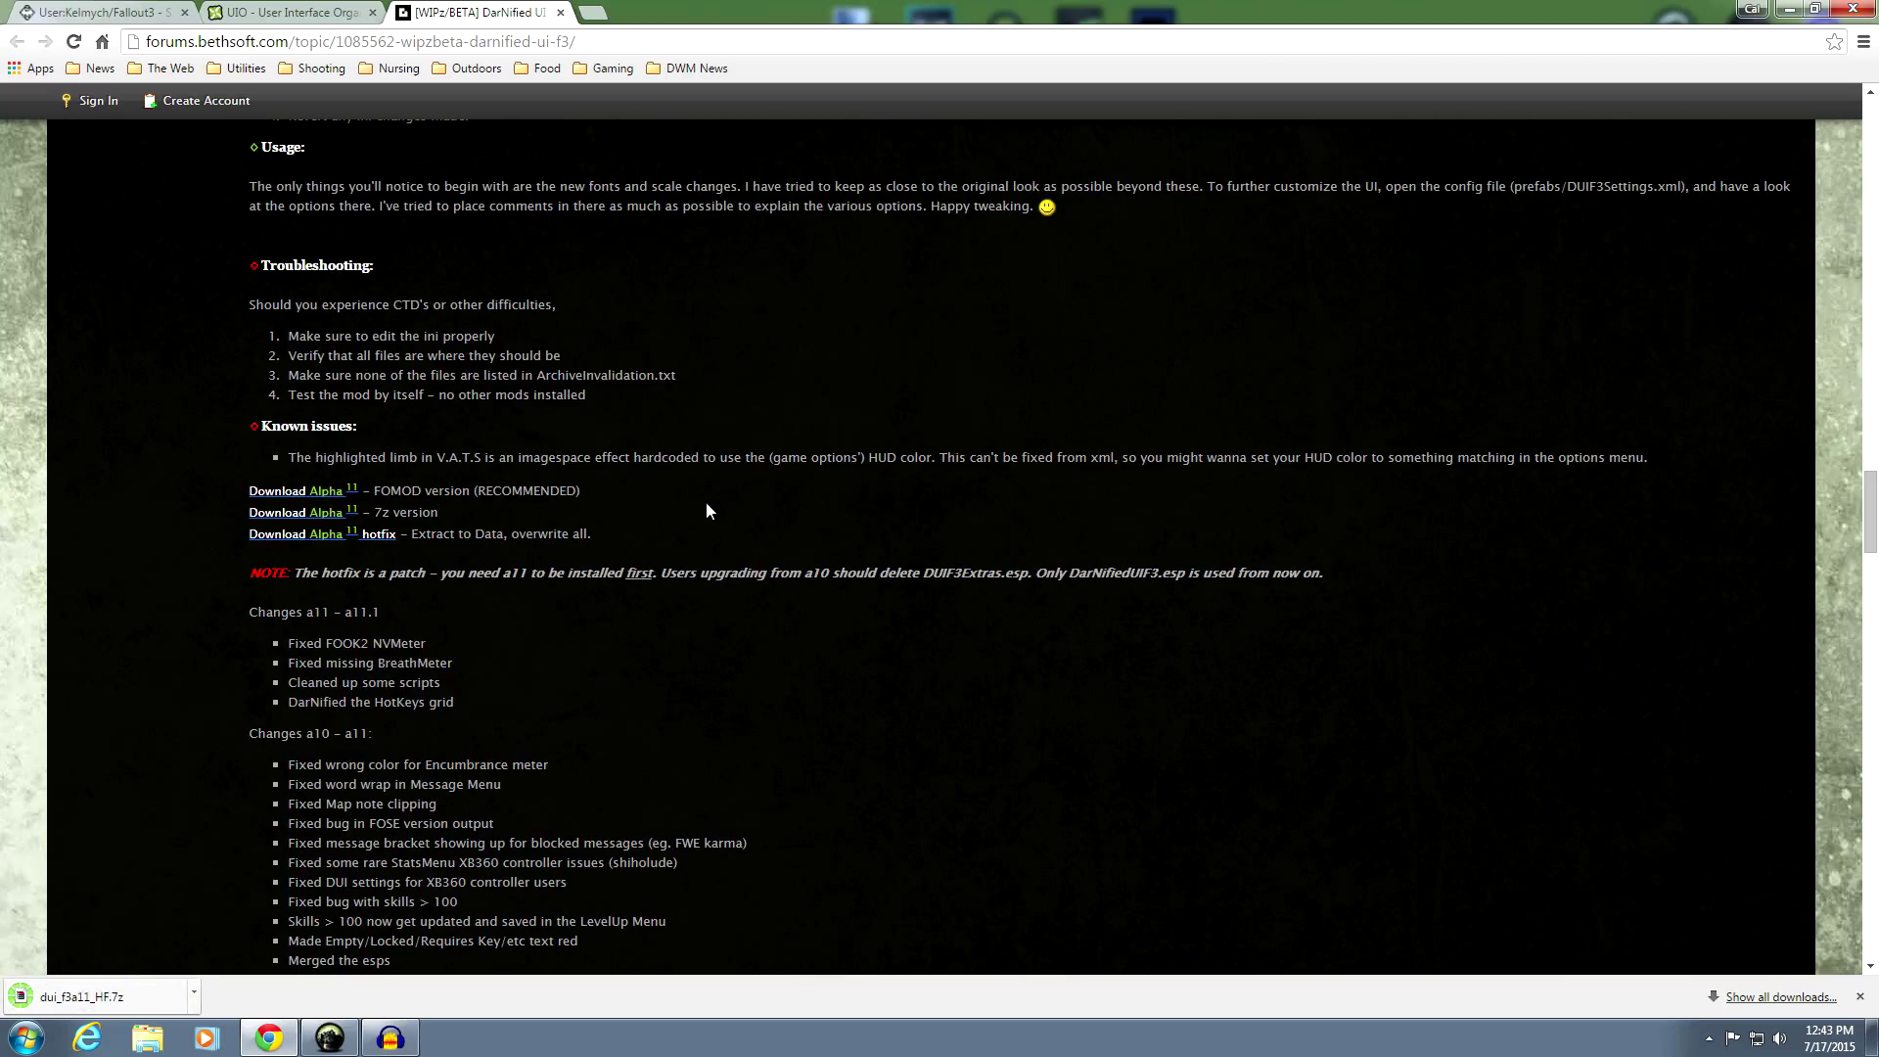
Separate the two downloaded DarNified UI archives on the desktop and inspect the contents of dui_f3a11.7z
left_click(1786, 12)
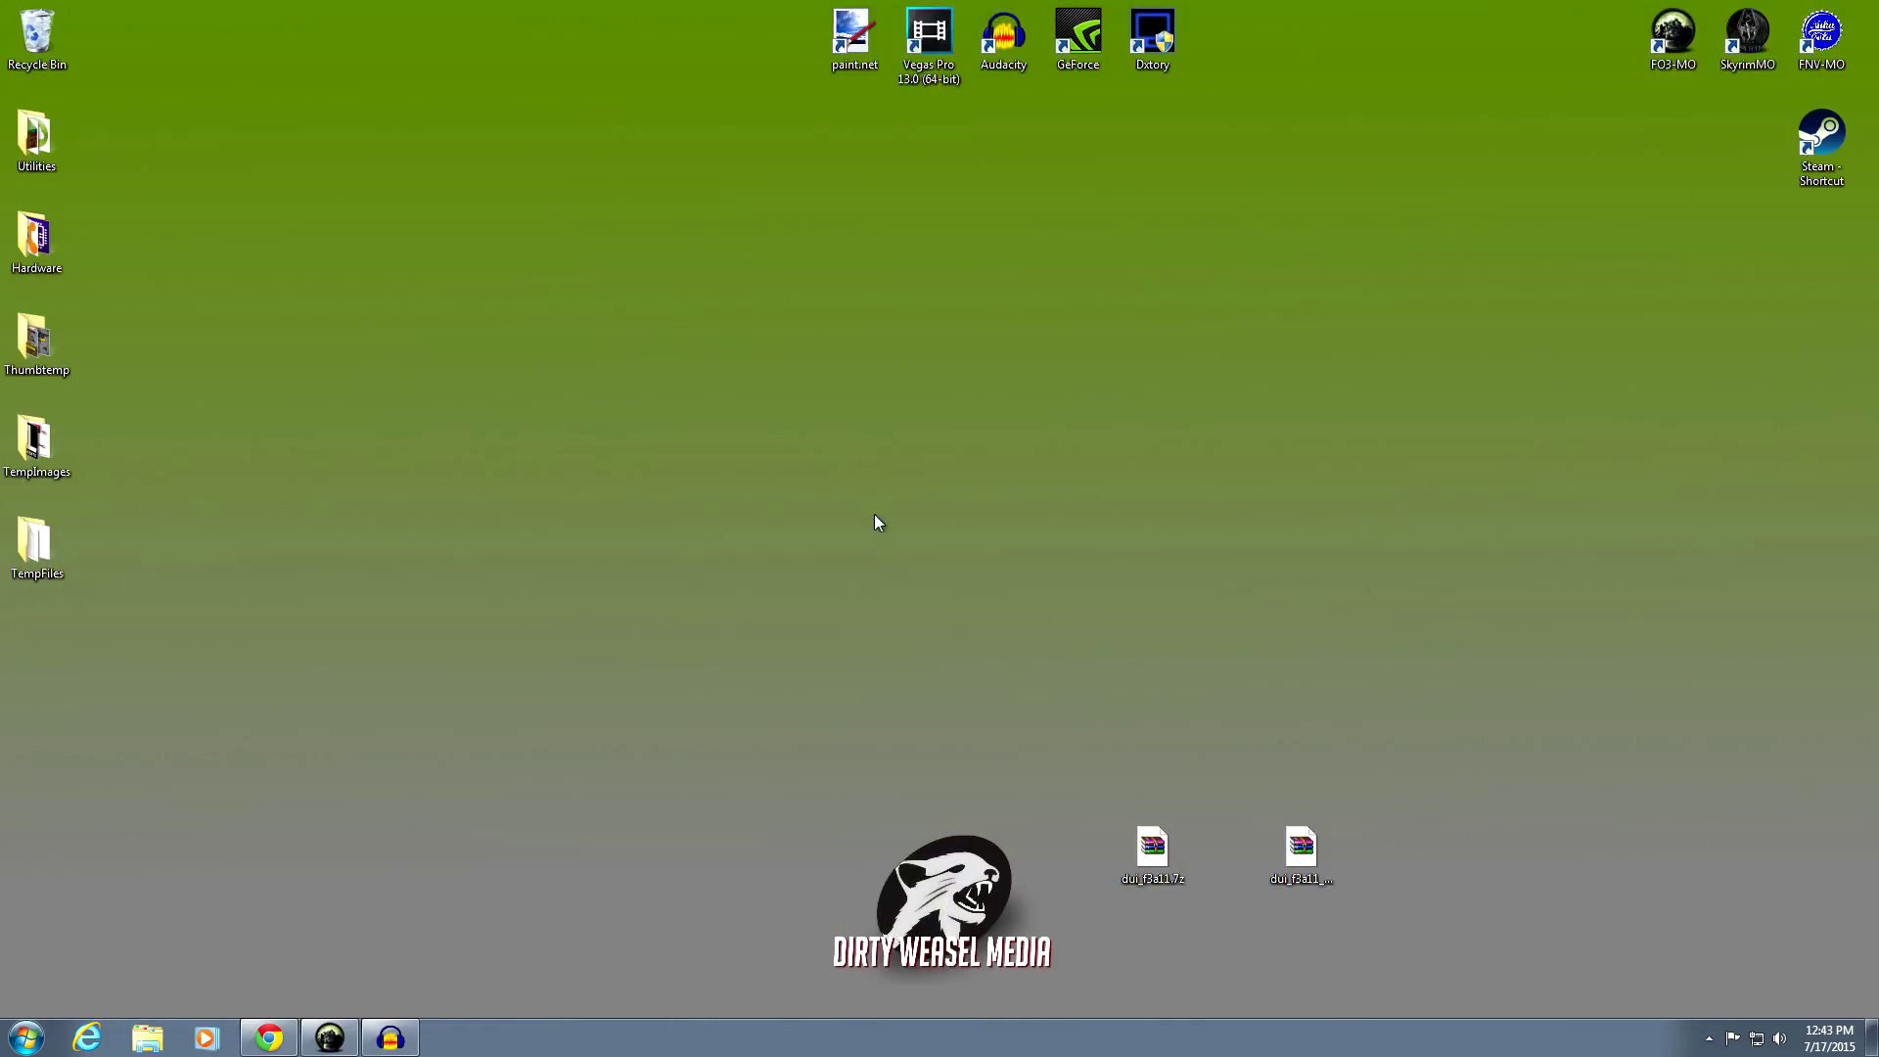
left_click_drag(1151, 848, 627, 428)
left_click_drag(1287, 839, 1054, 497)
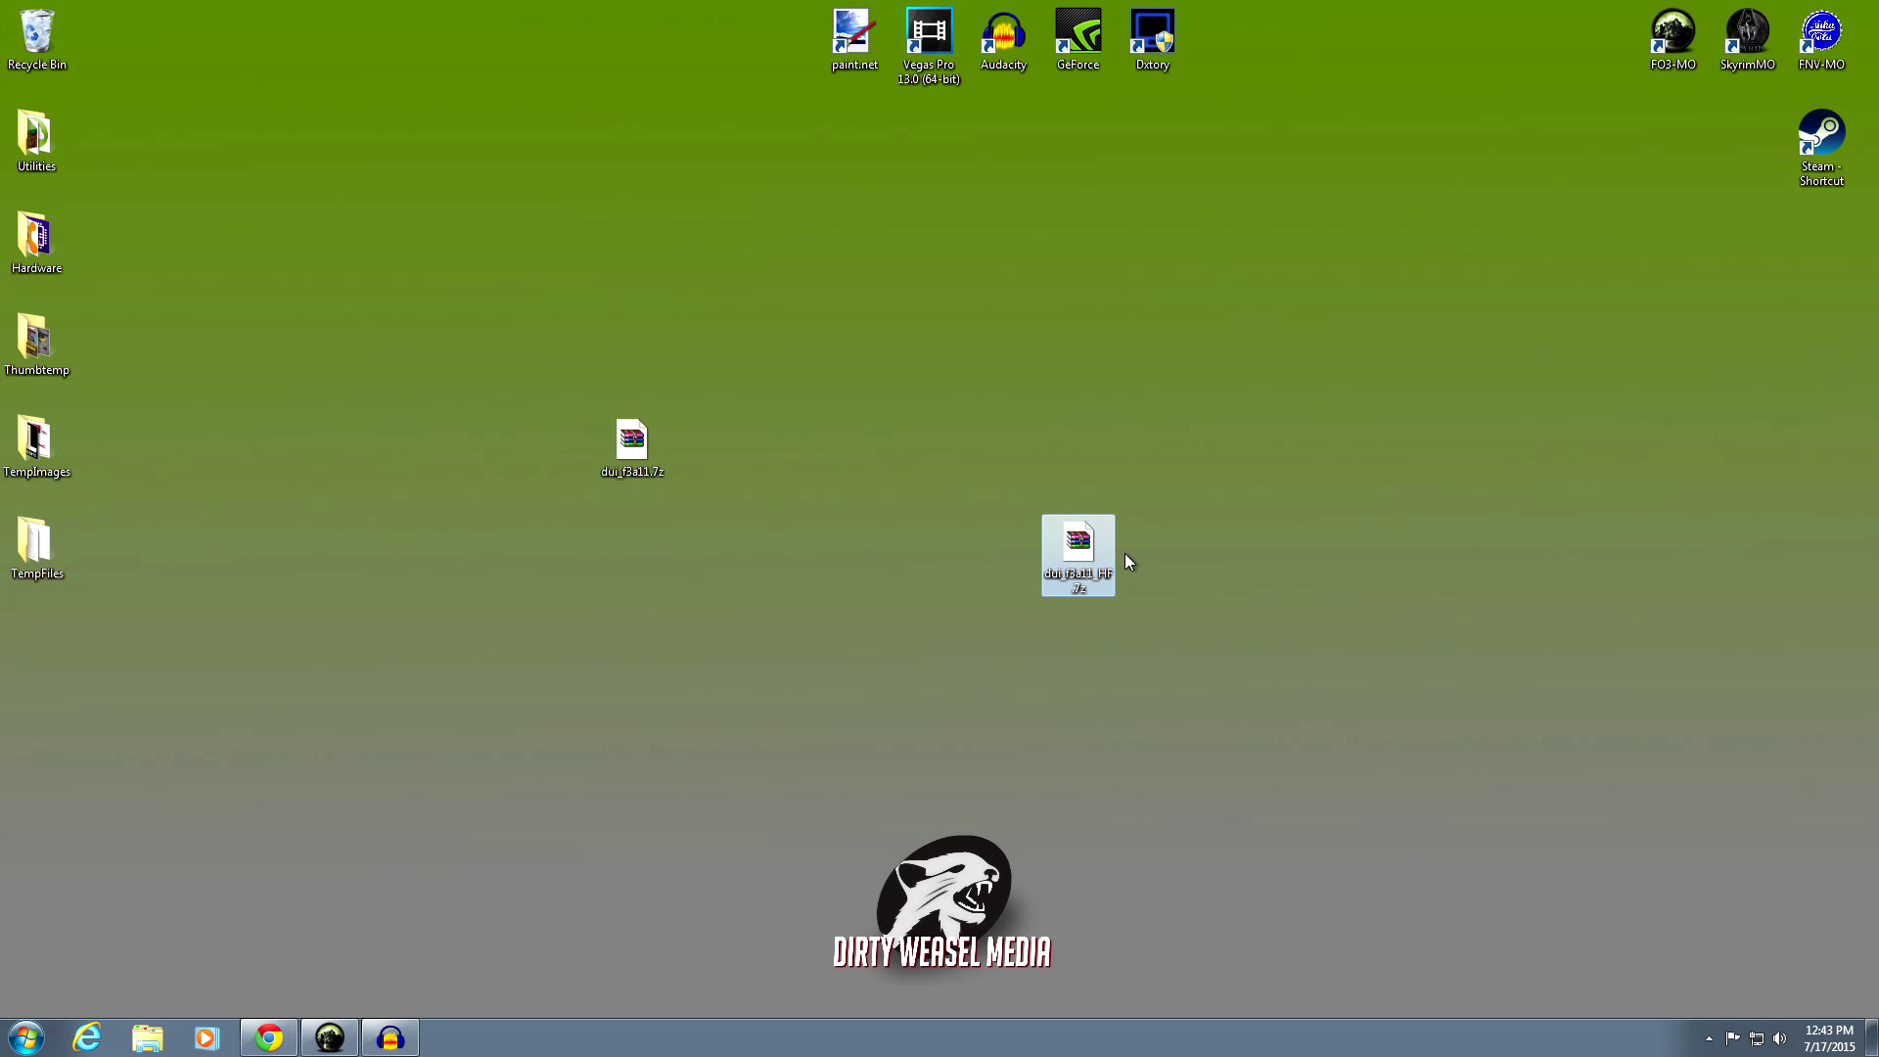
double_click(643, 456)
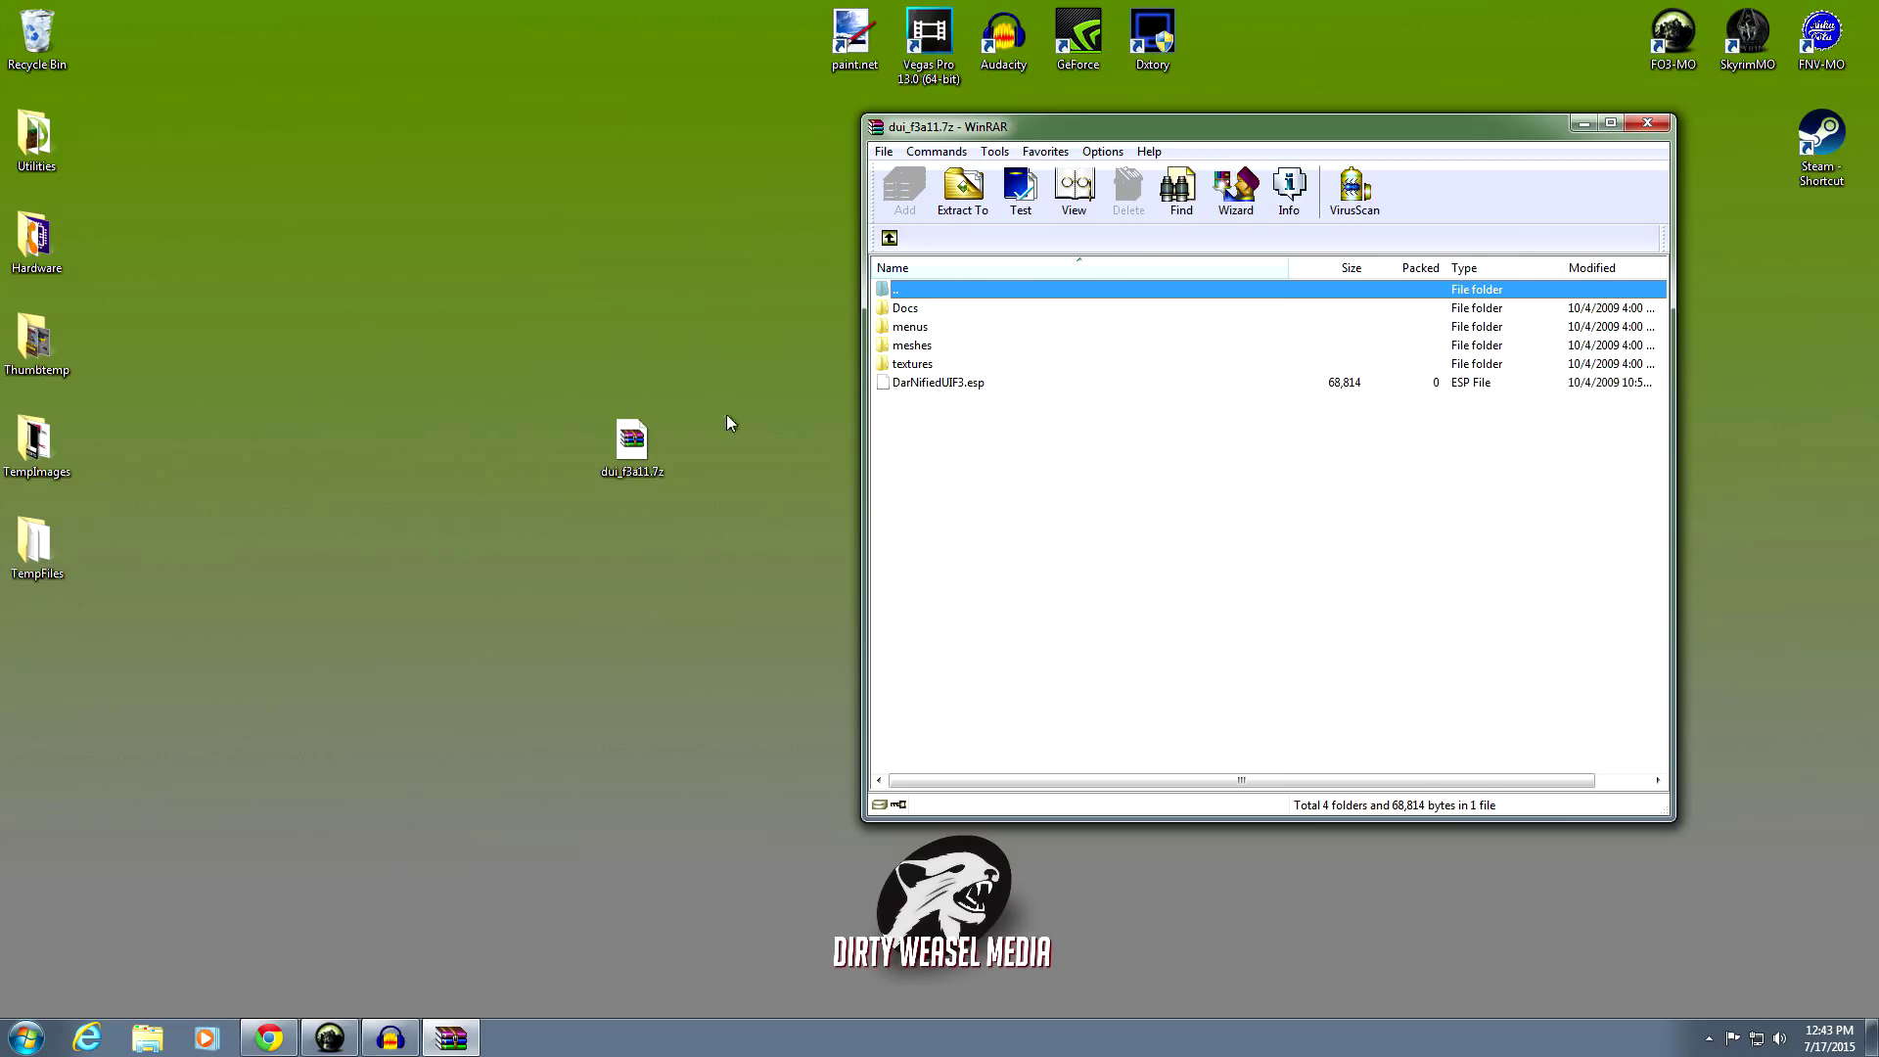
left_click(1630, 123)
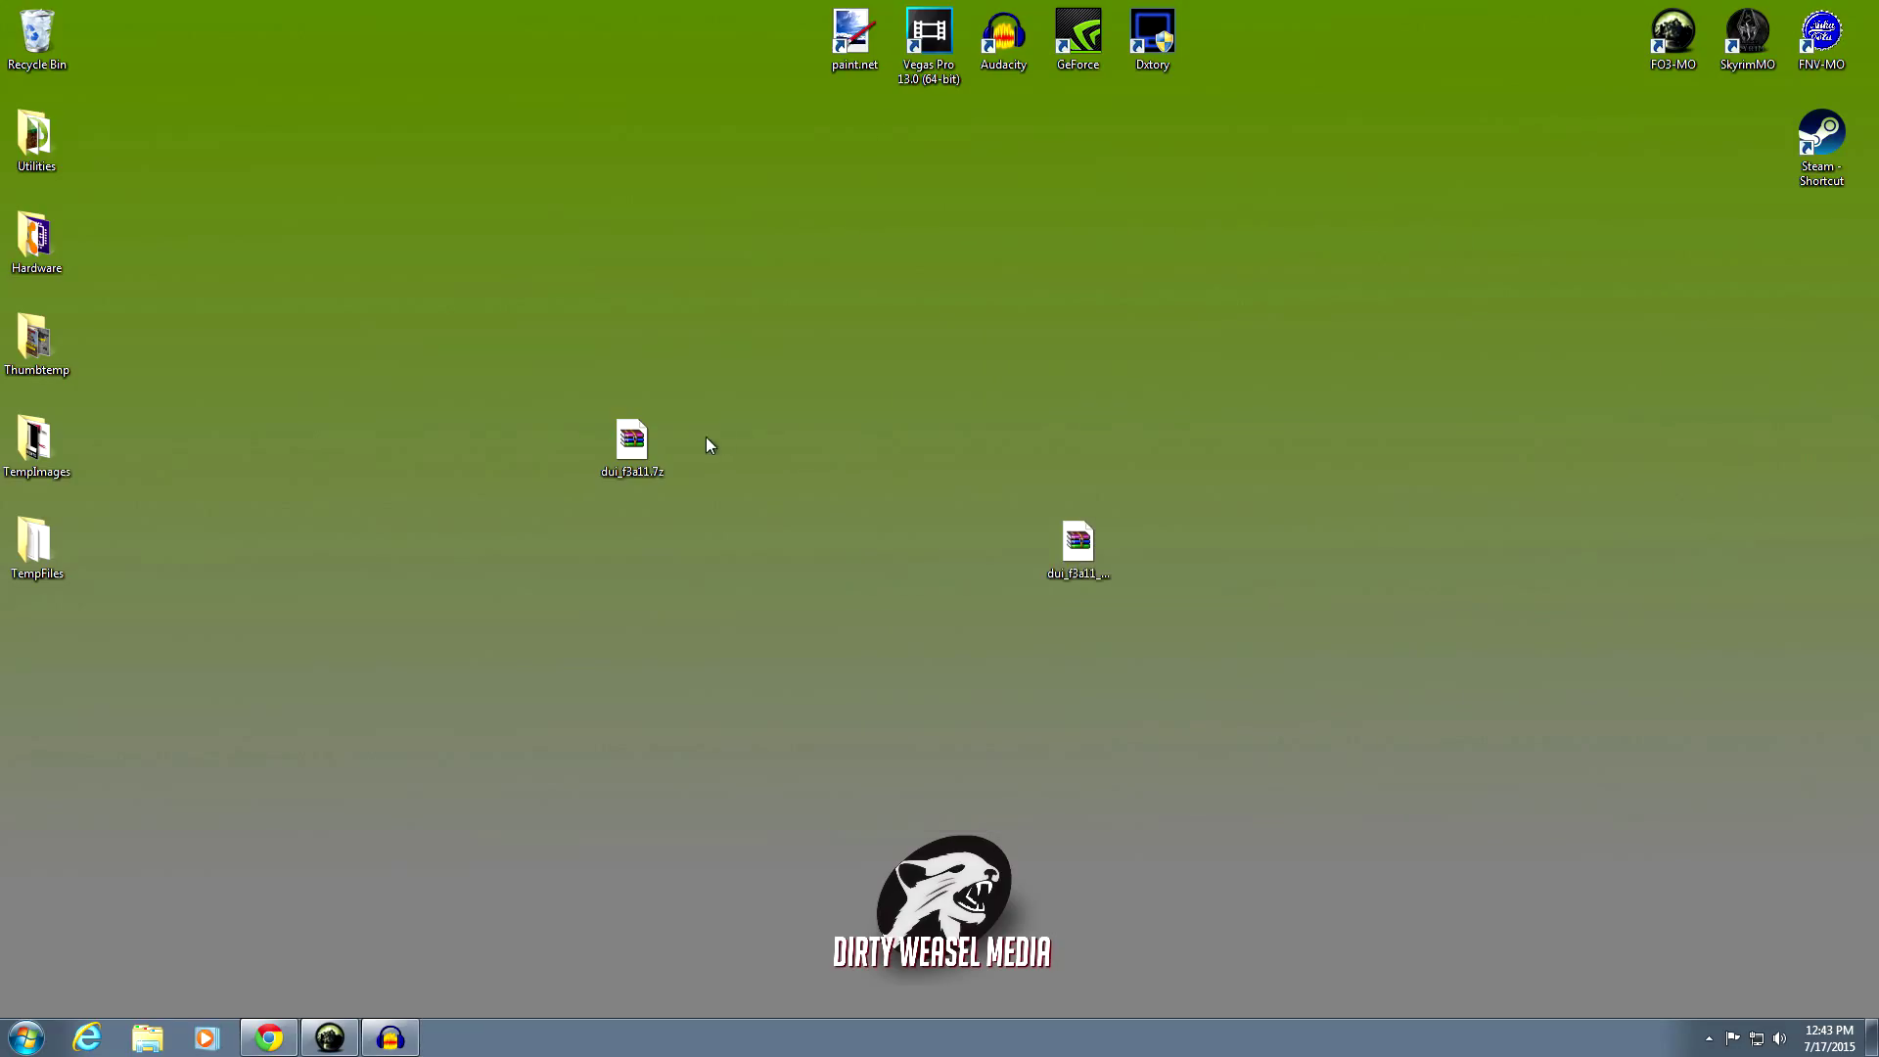
Rename the dui_f3a11.7z archive on the desktop as DarnUI.7z
right_click(635, 443)
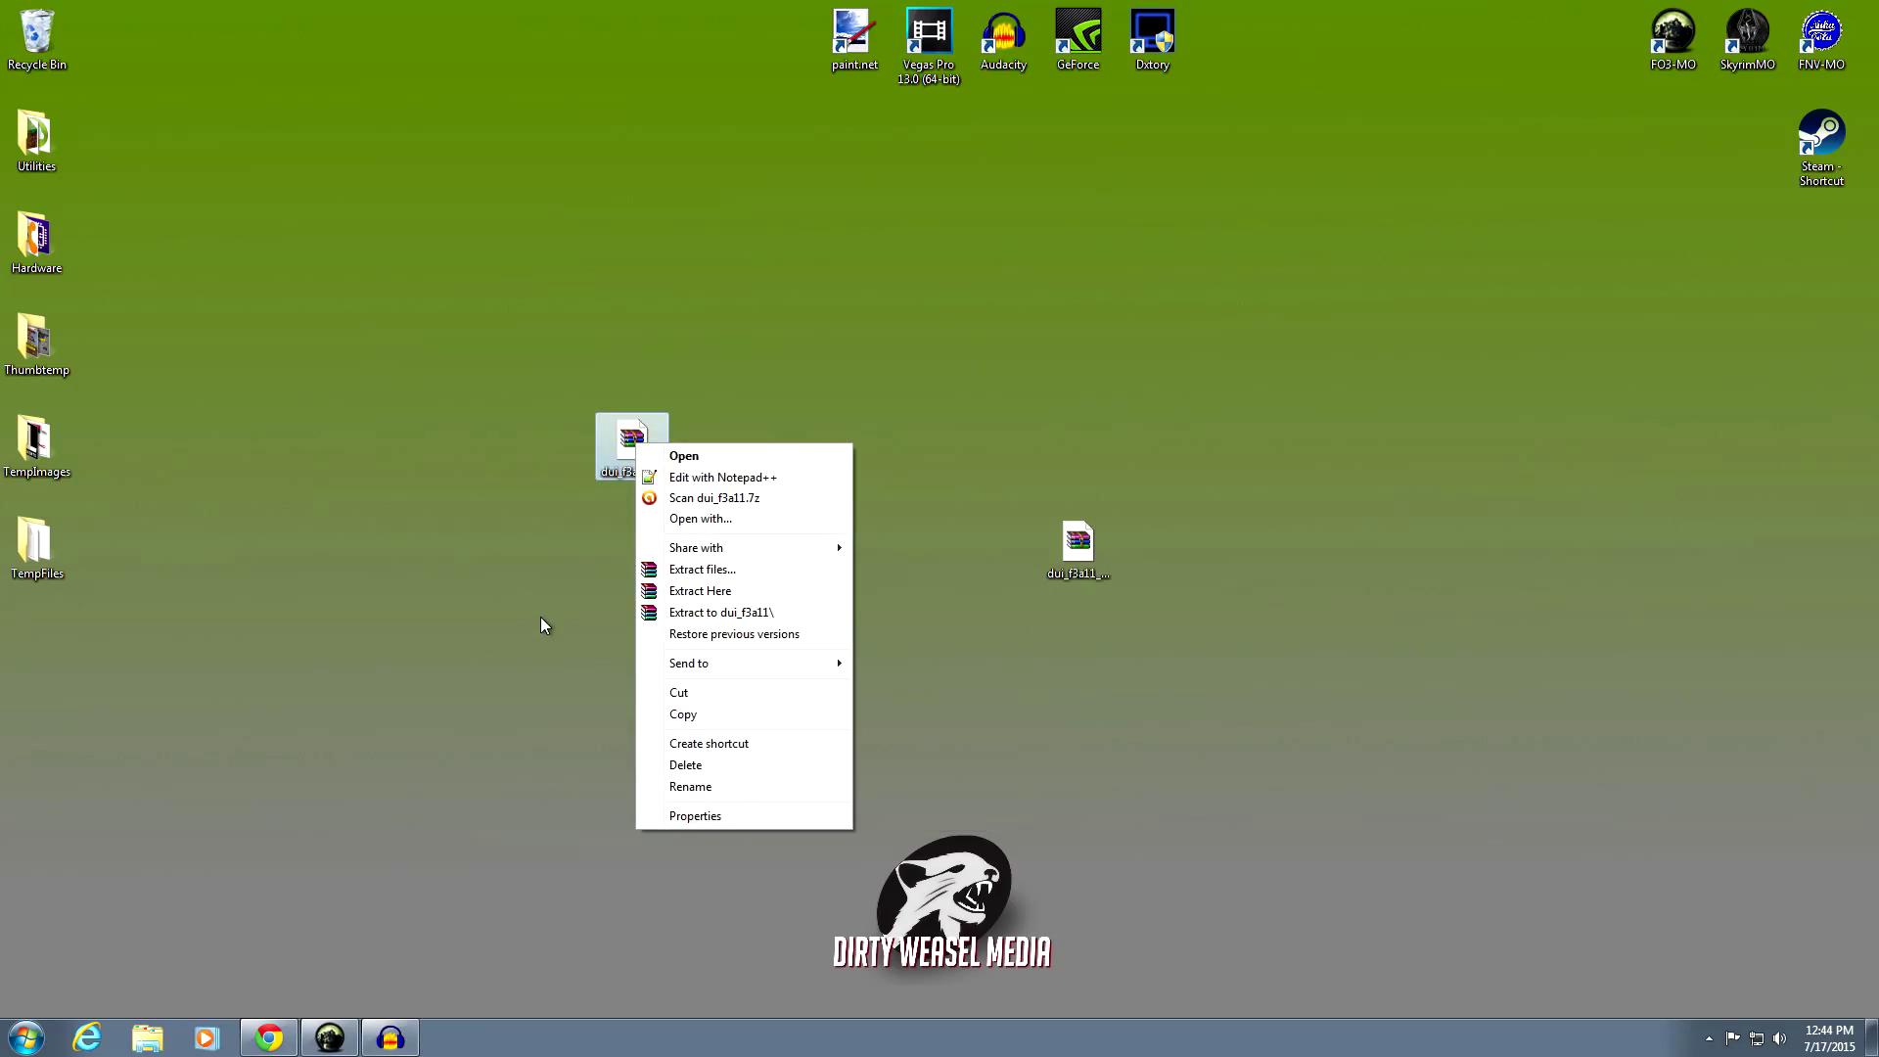
left_click(690, 786)
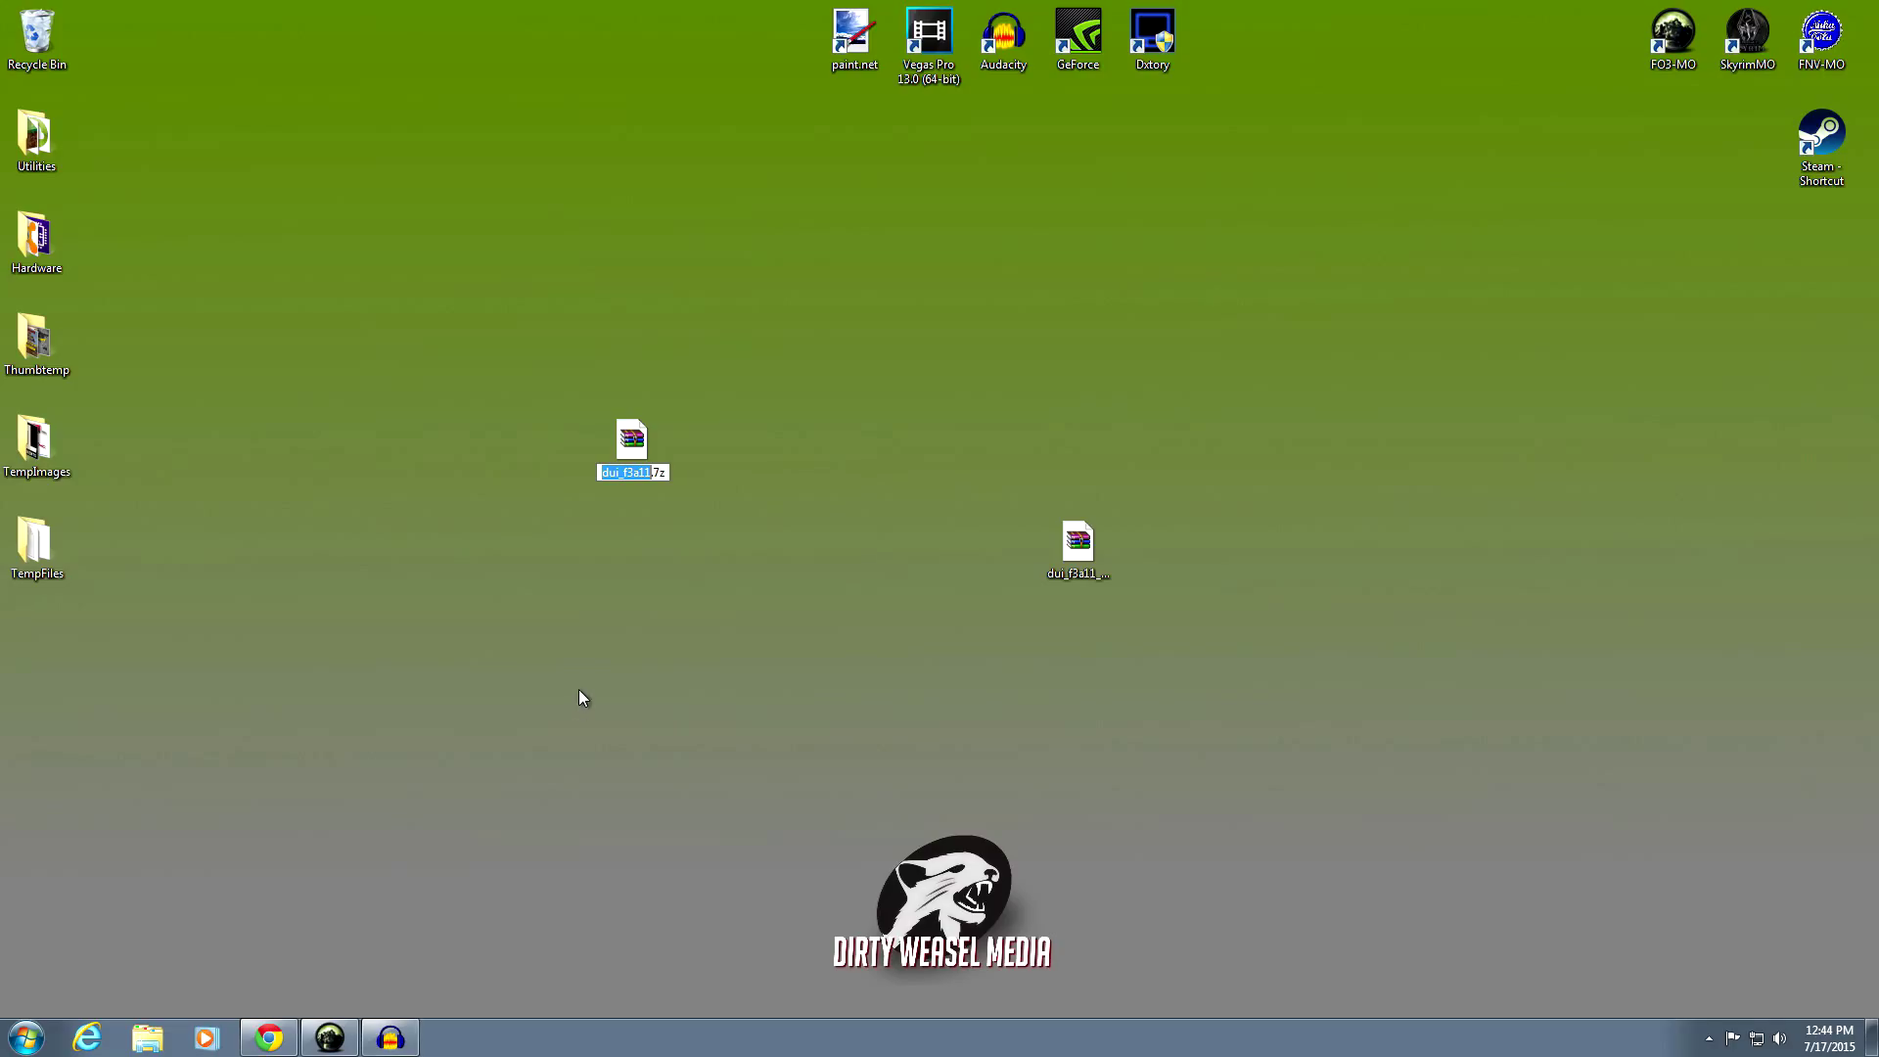
type("DarnUI")
key("Return")
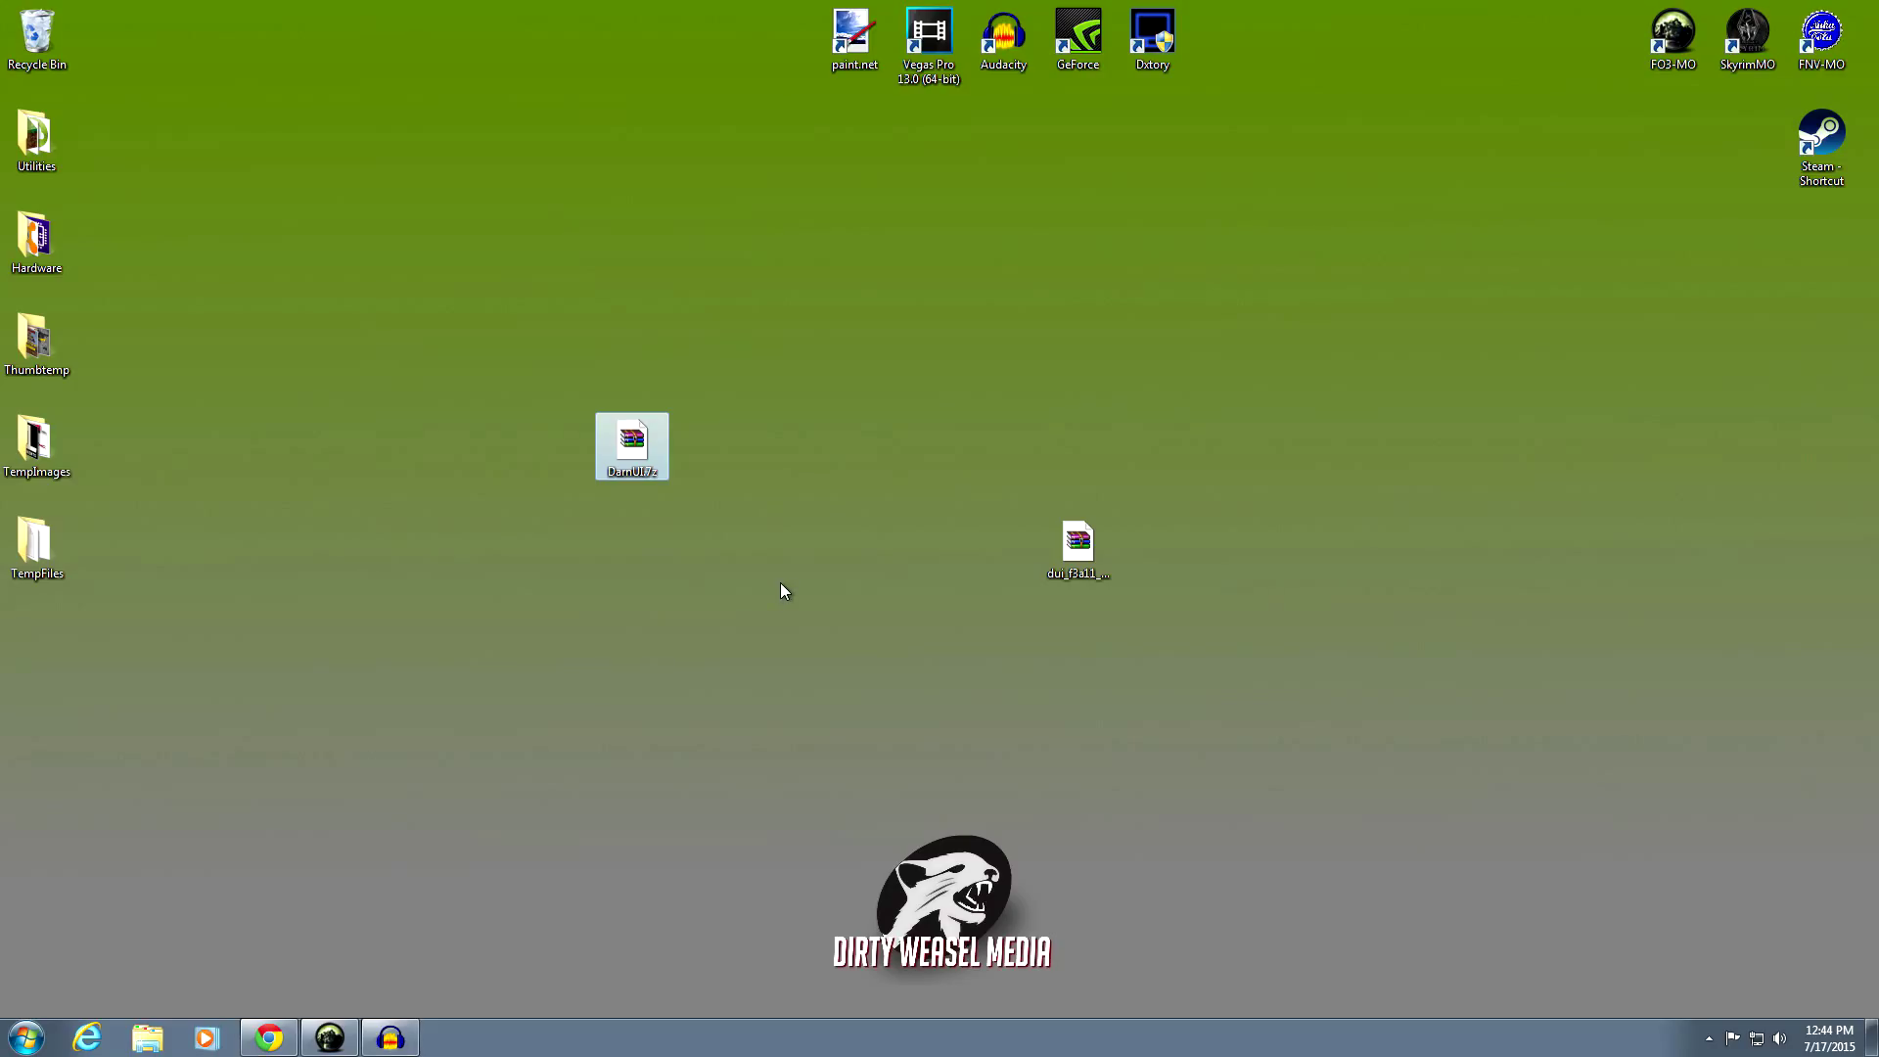
Switch to Mod Organizer and look up the download directory in its advanced settings, leaving the settings unchanged
left_click(331, 1036)
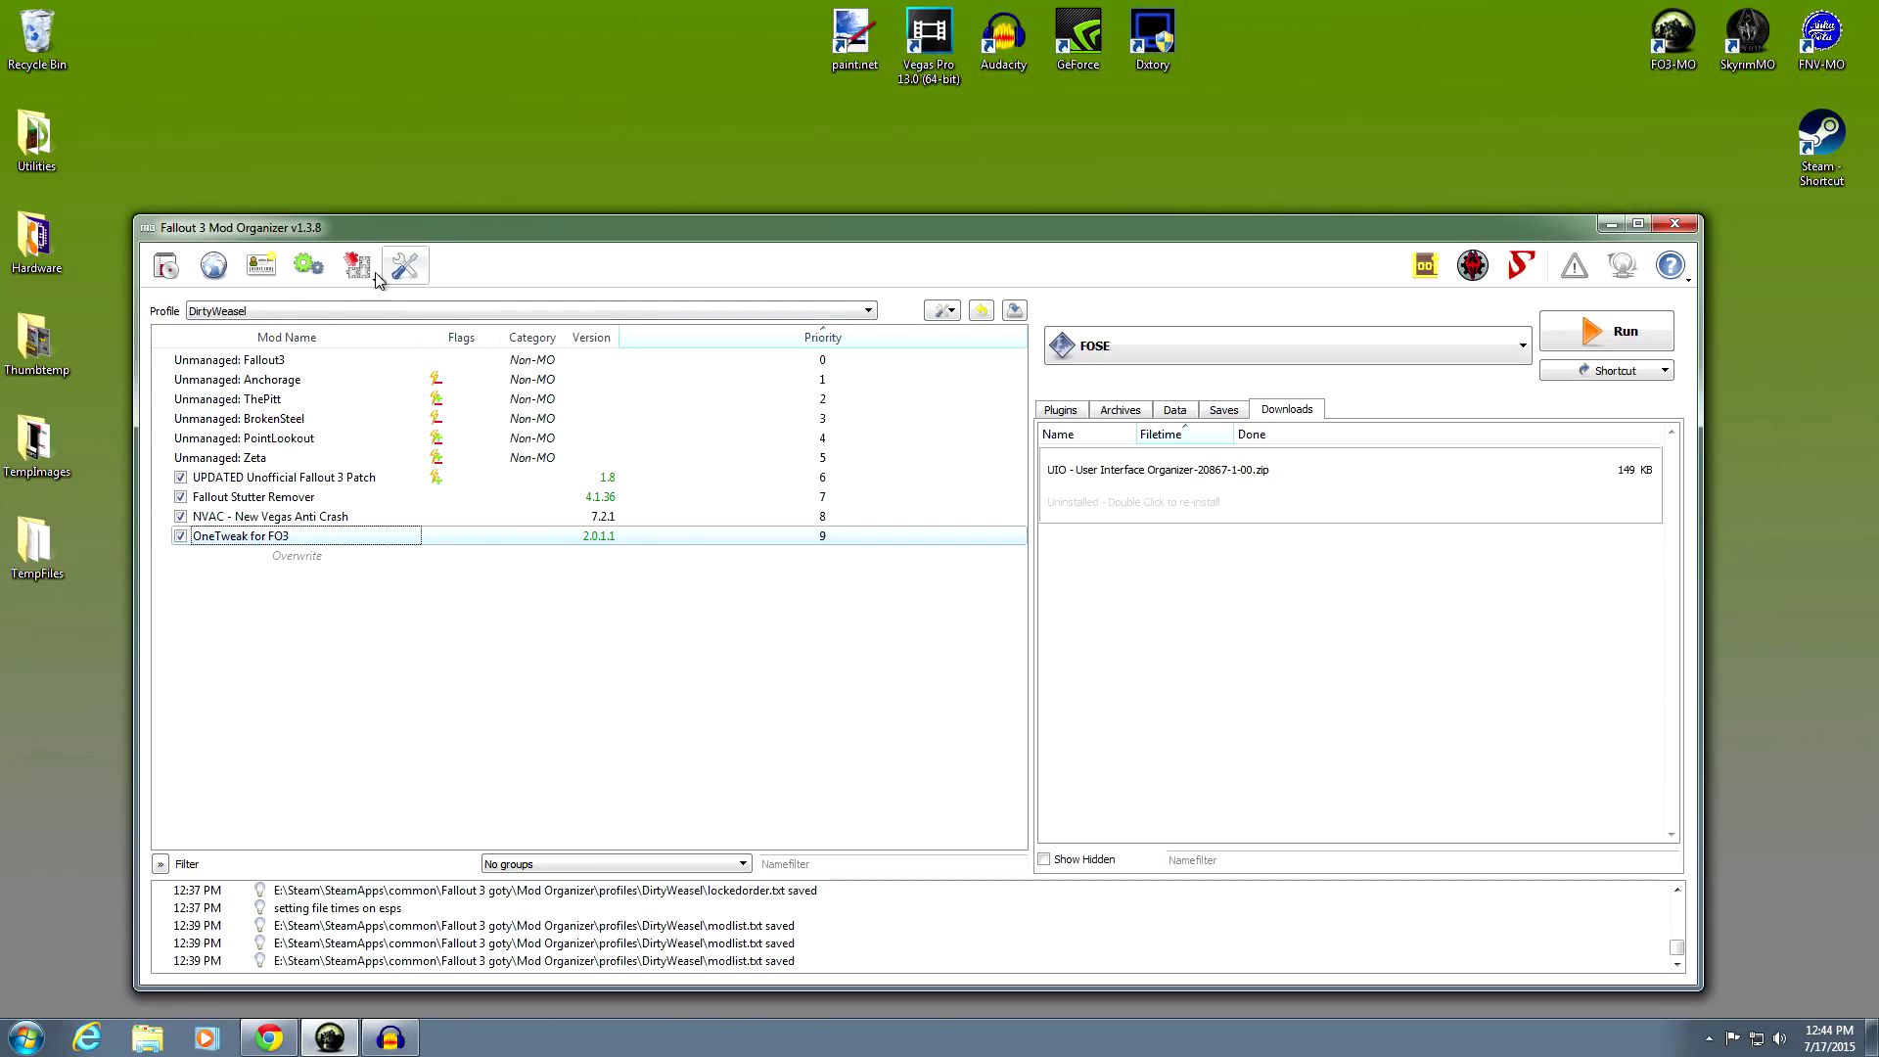
left_click(407, 272)
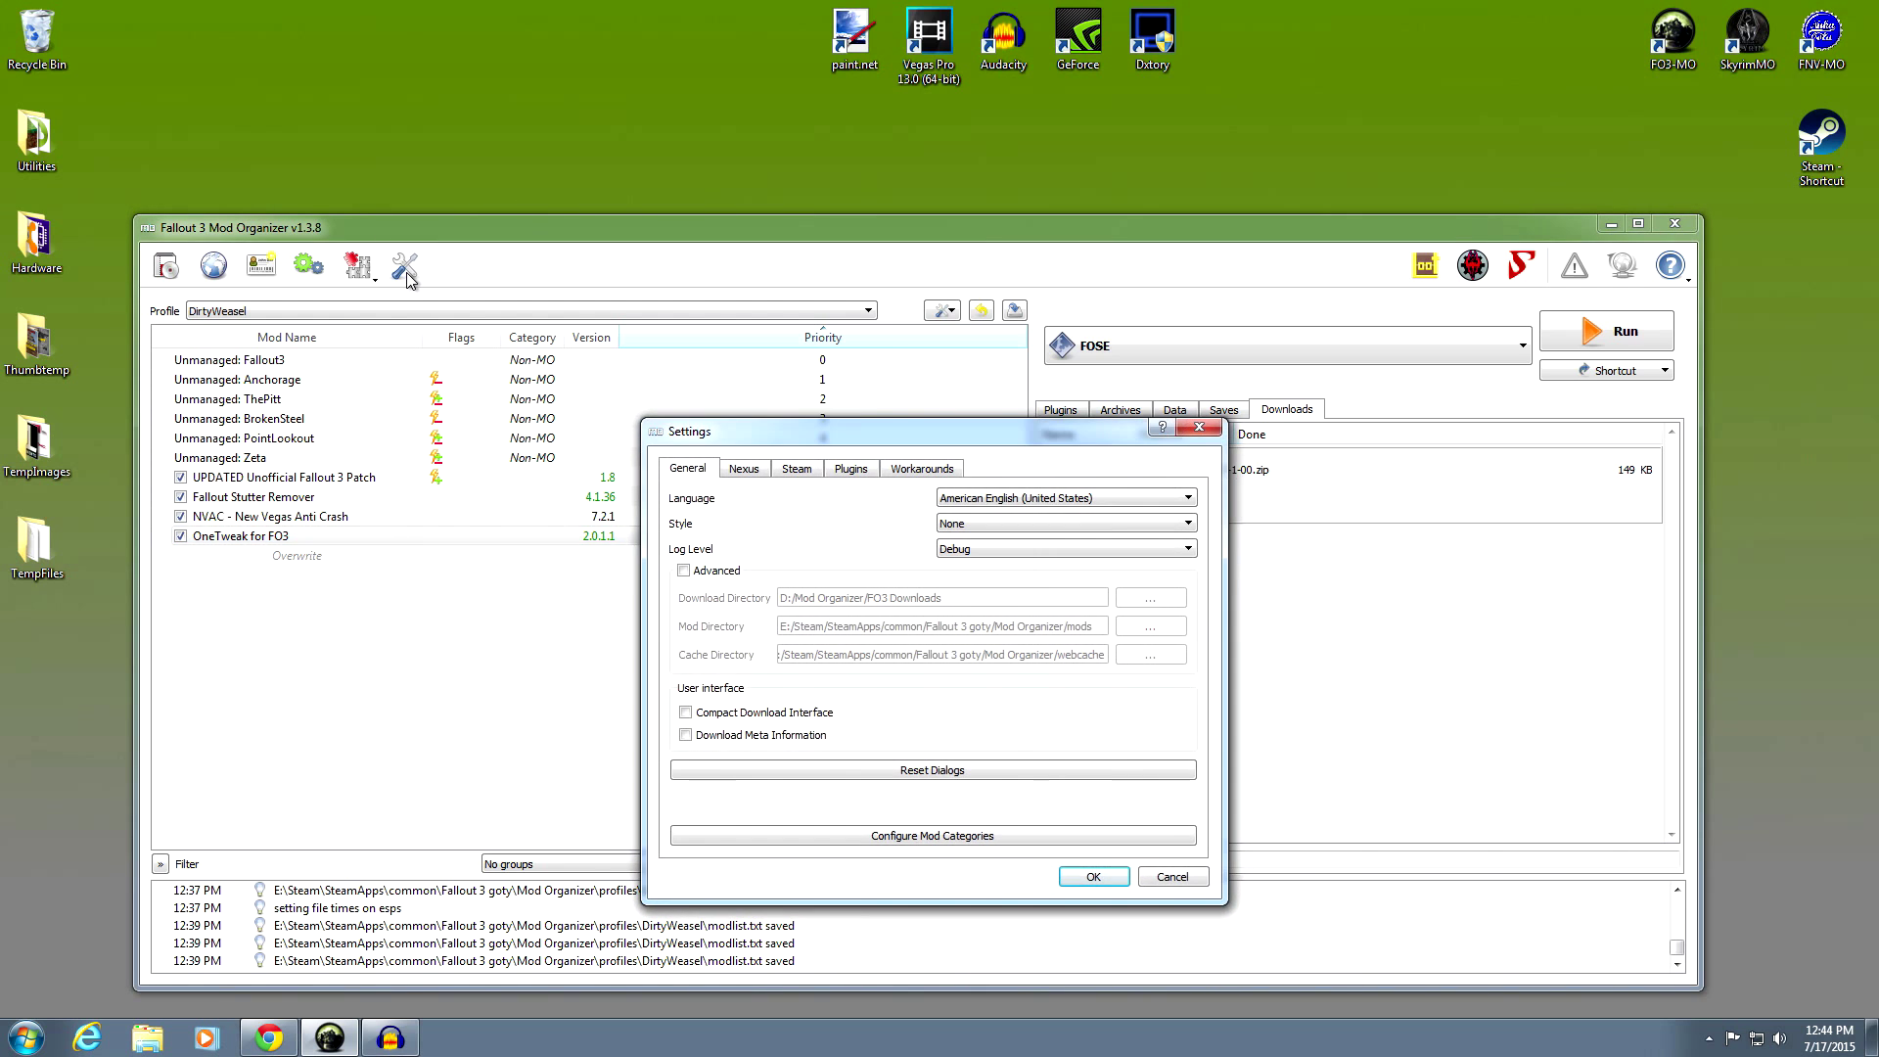
left_click(683, 571)
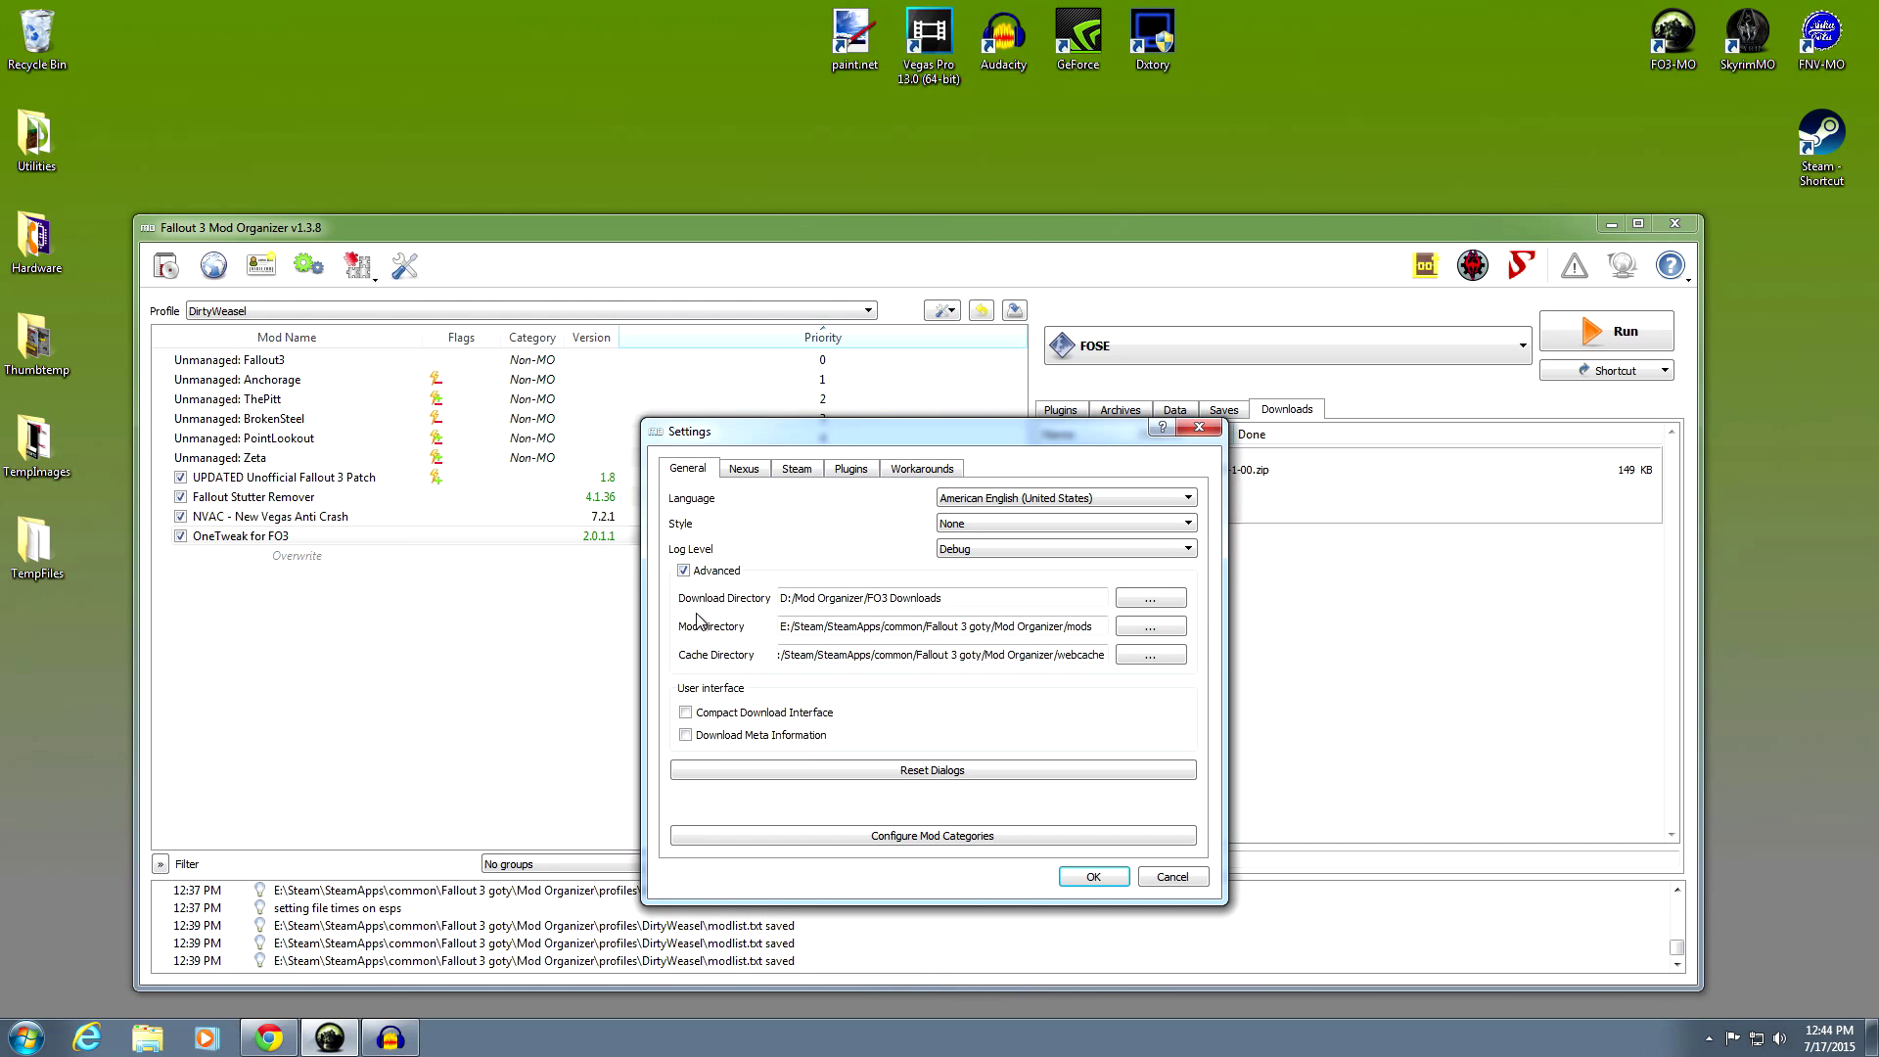
left_click_drag(955, 603, 779, 601)
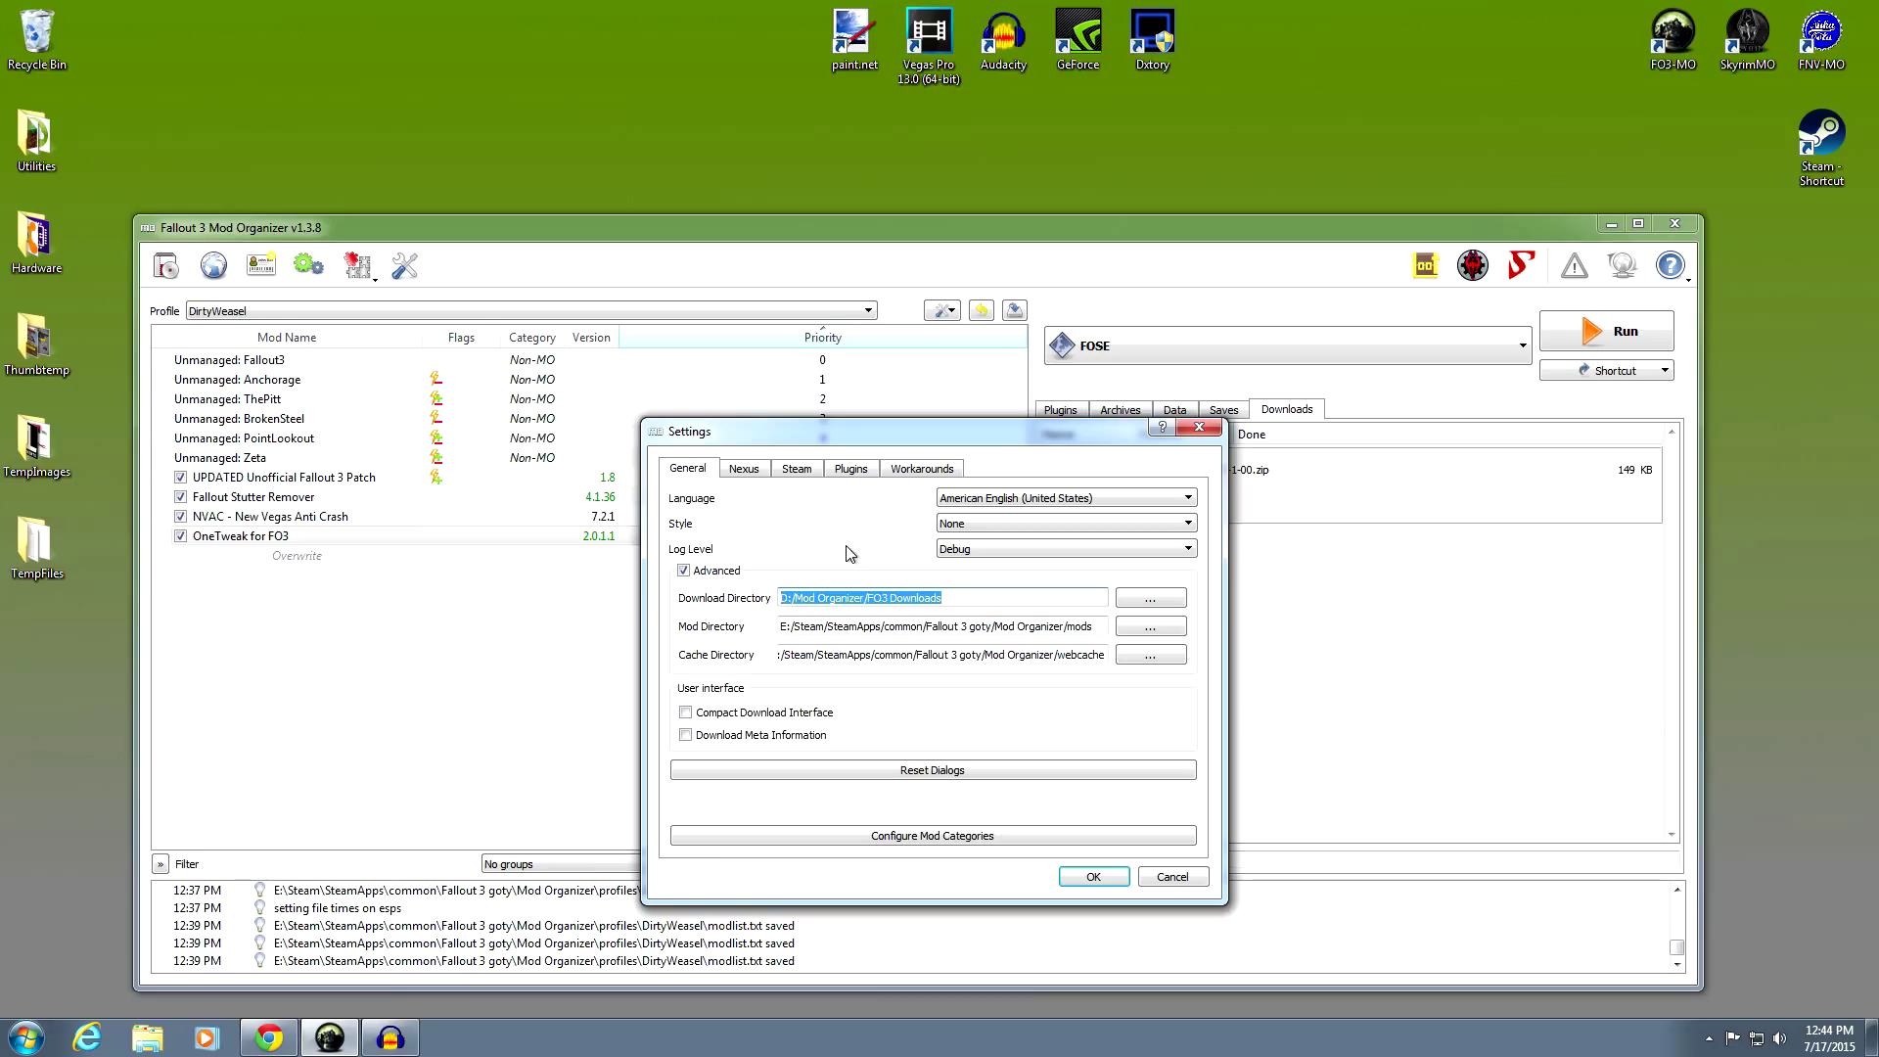
left_click(962, 597)
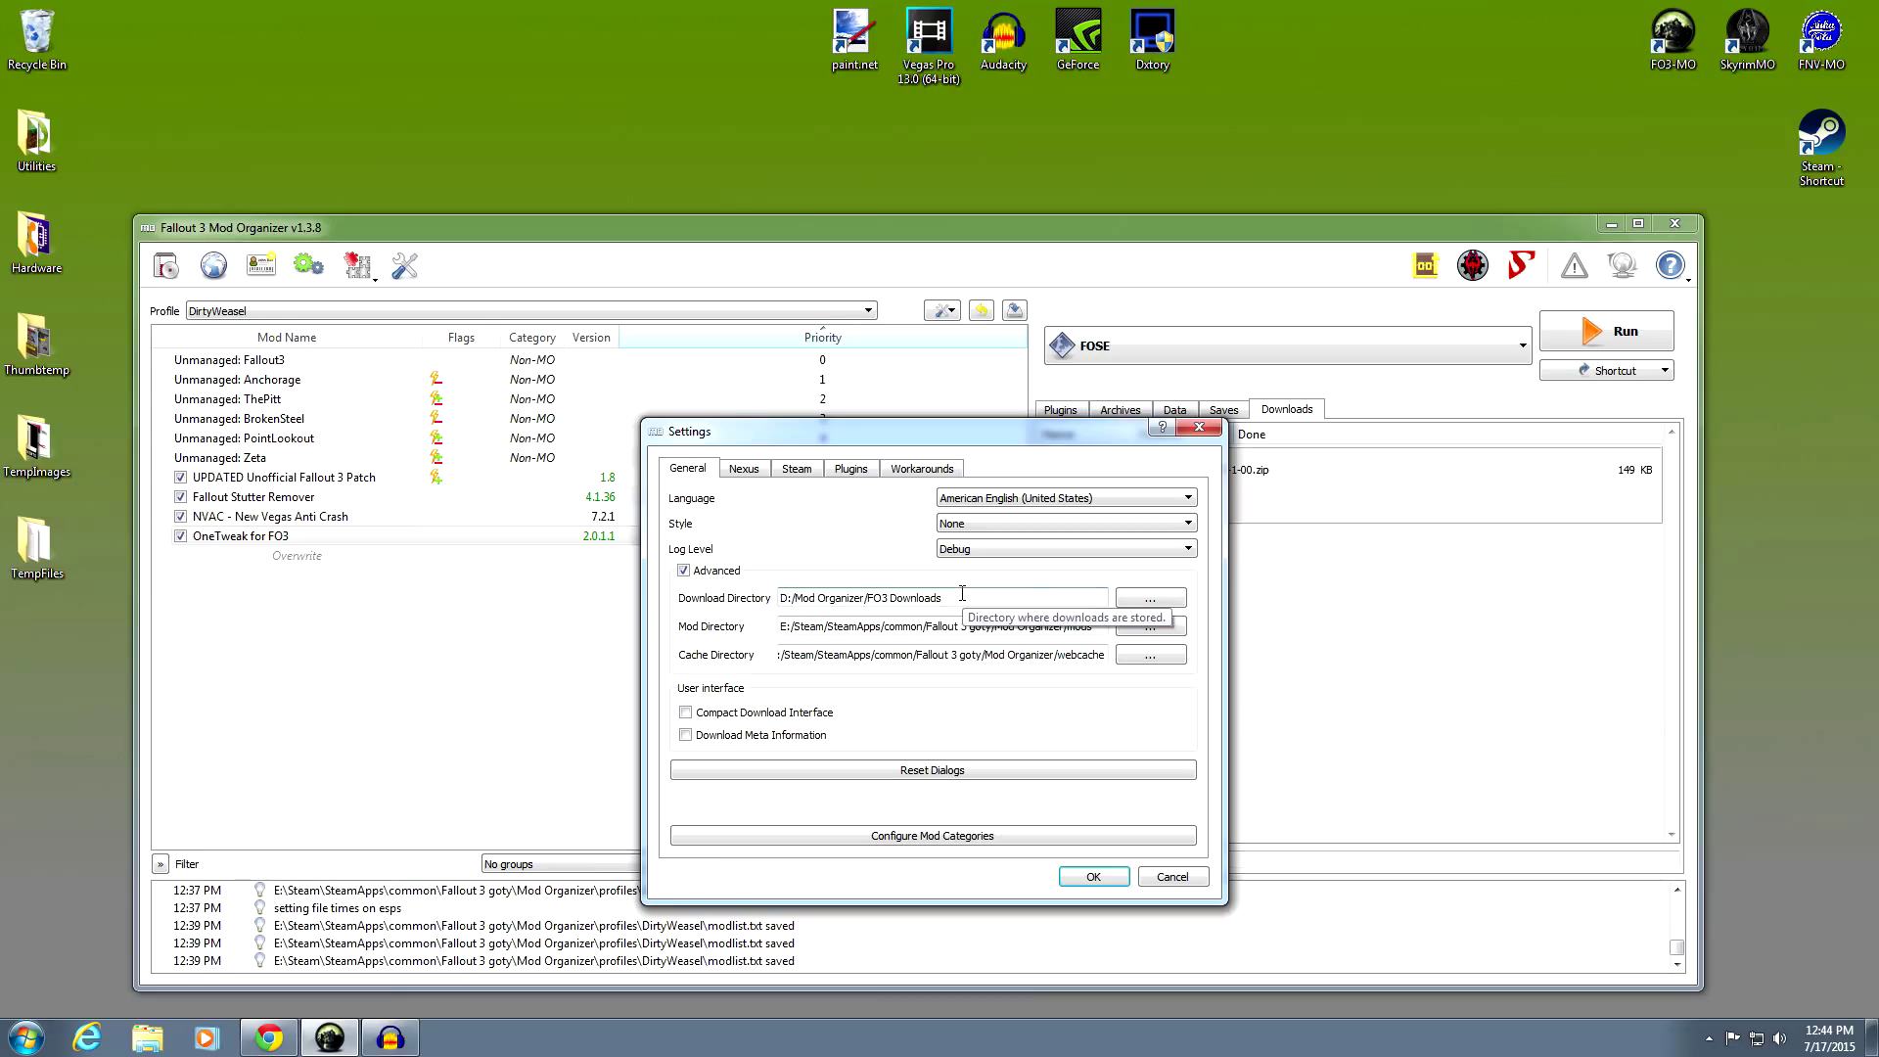
left_click(1180, 870)
left_click(1609, 224)
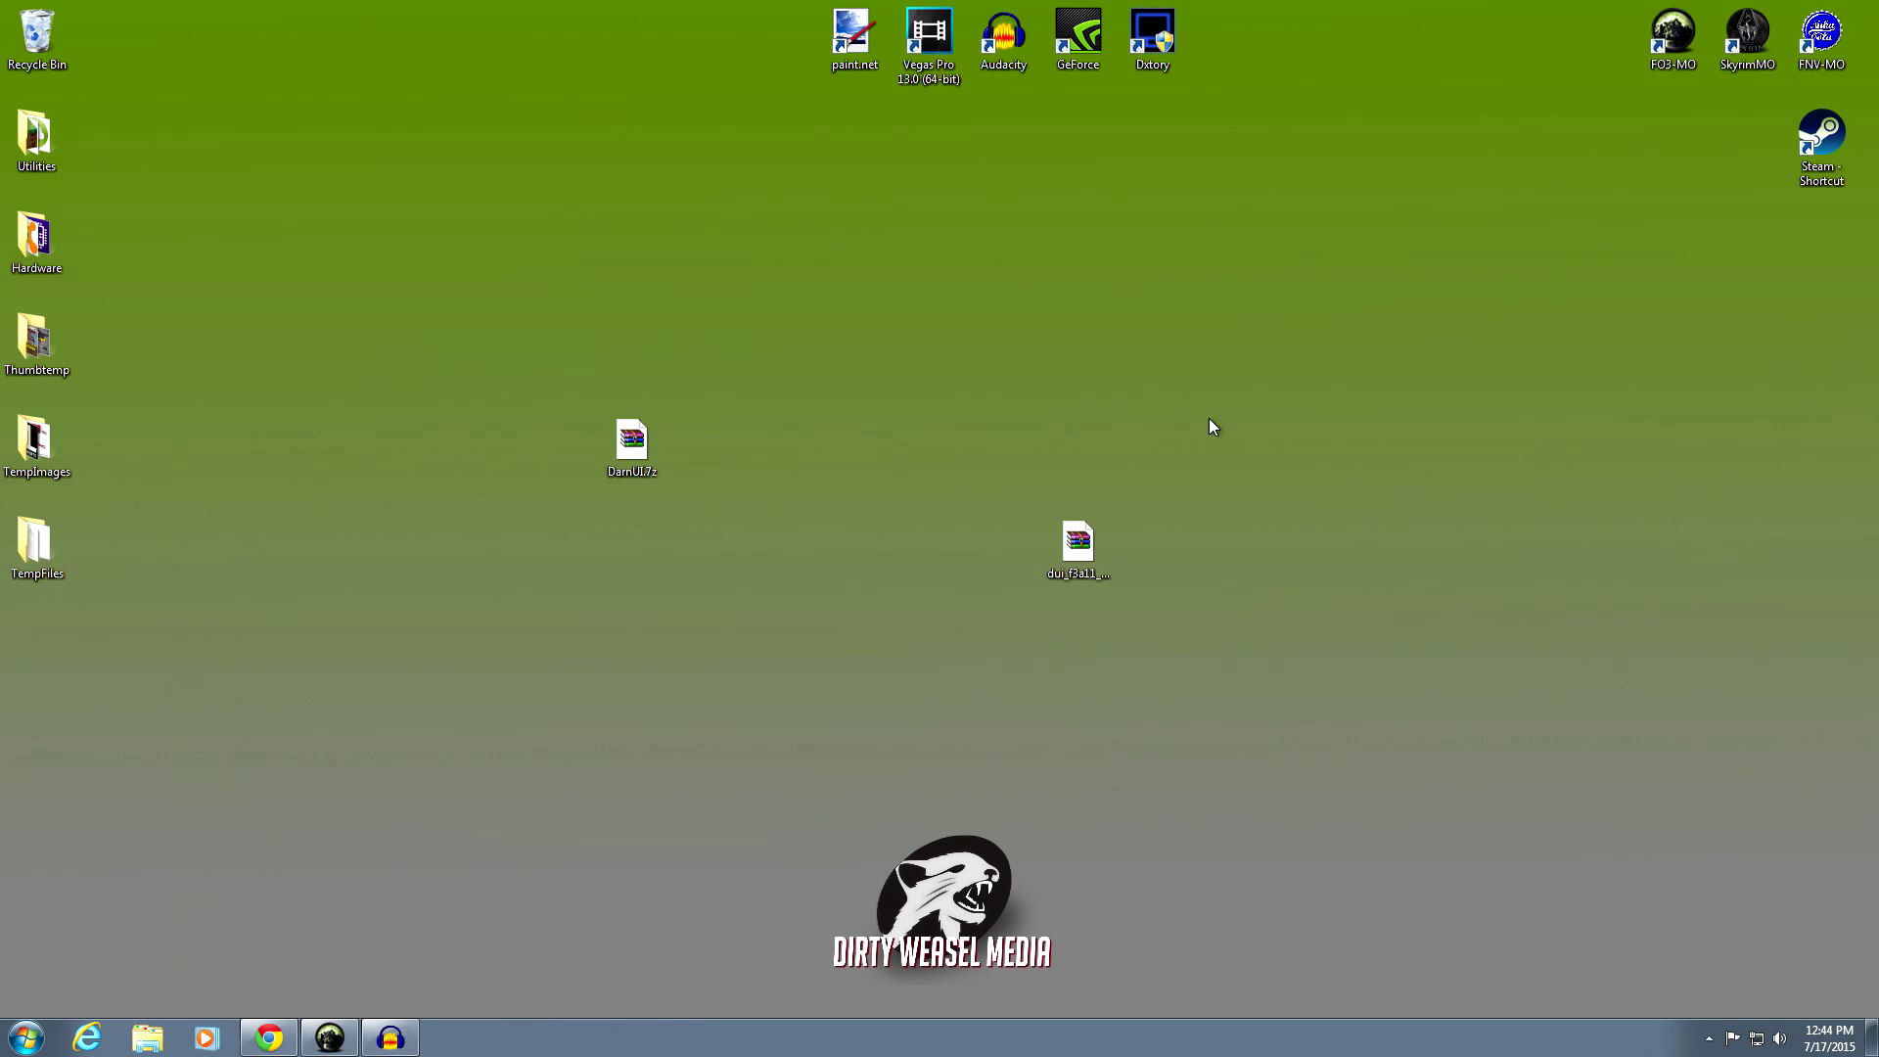
Copy DarnUI.7z into the Mod Organizer\FO3 Downloads folder on drive D and delete the desktop copy
left_click_drag(631, 441, 409, 340)
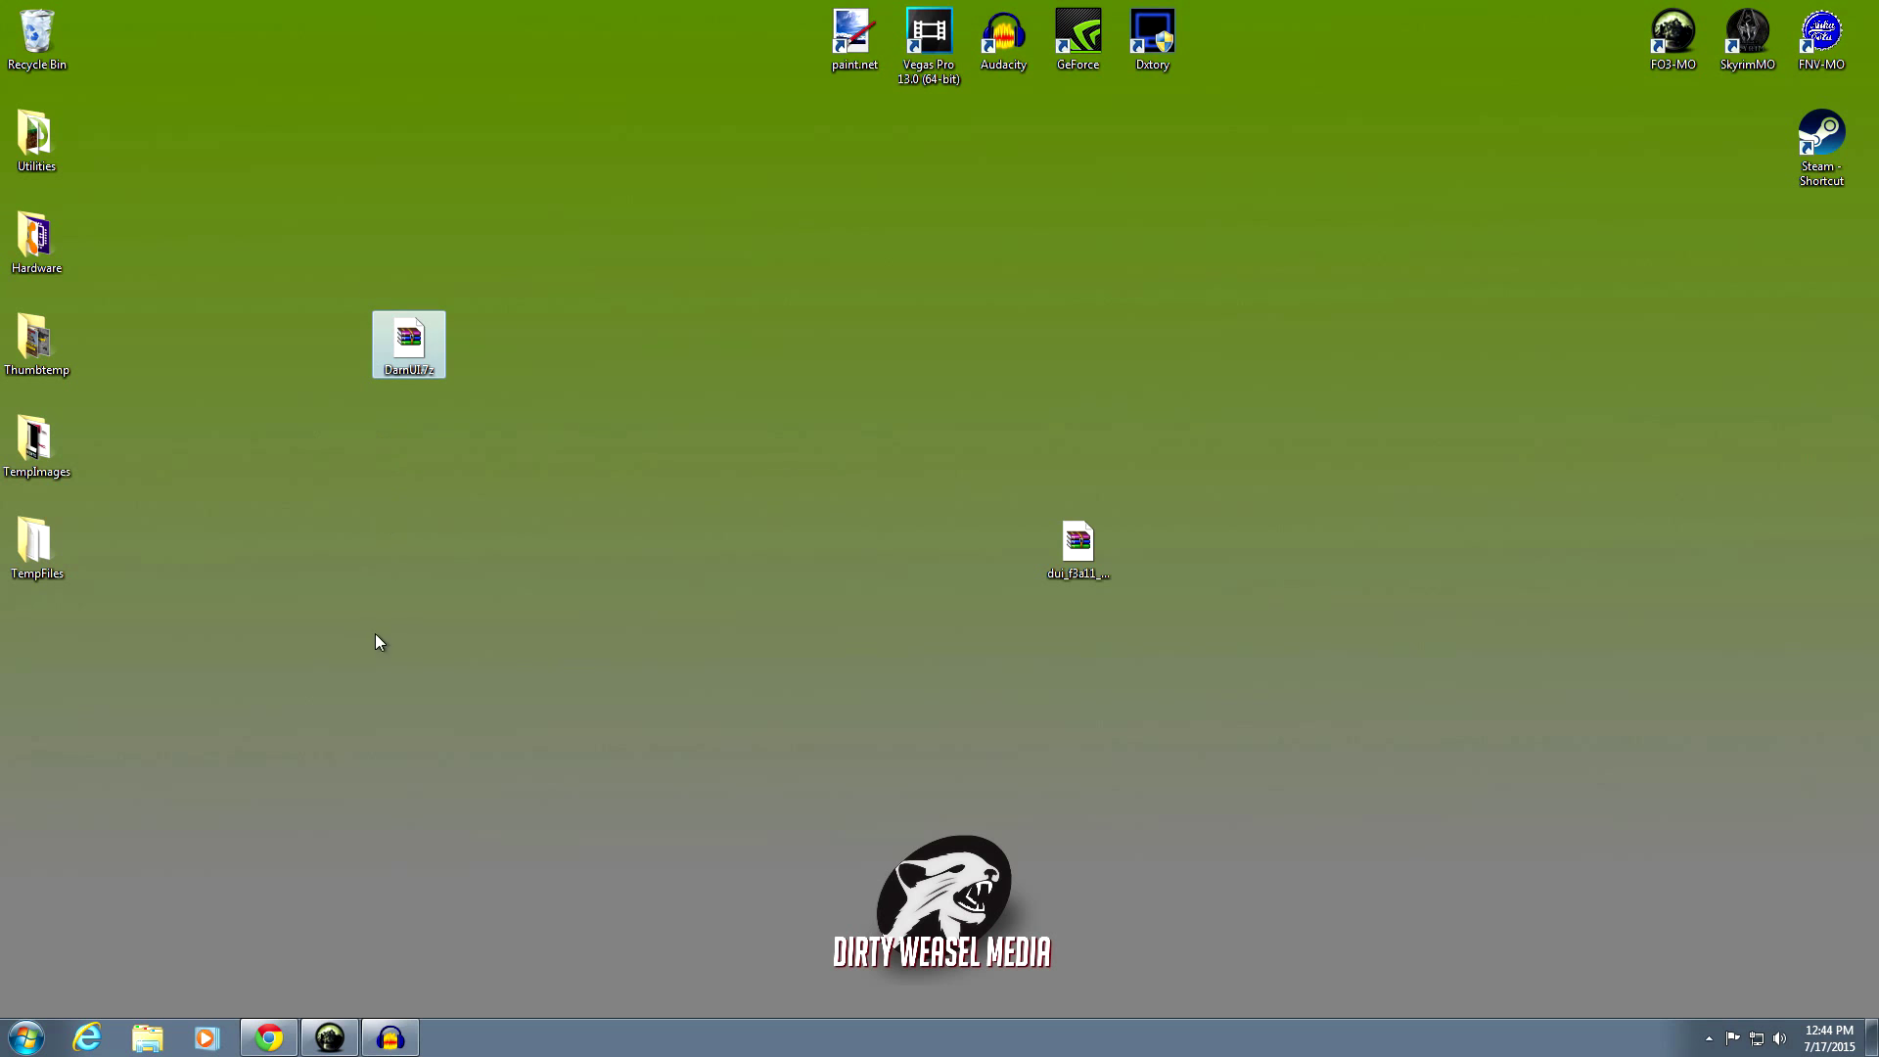
left_click(152, 1027)
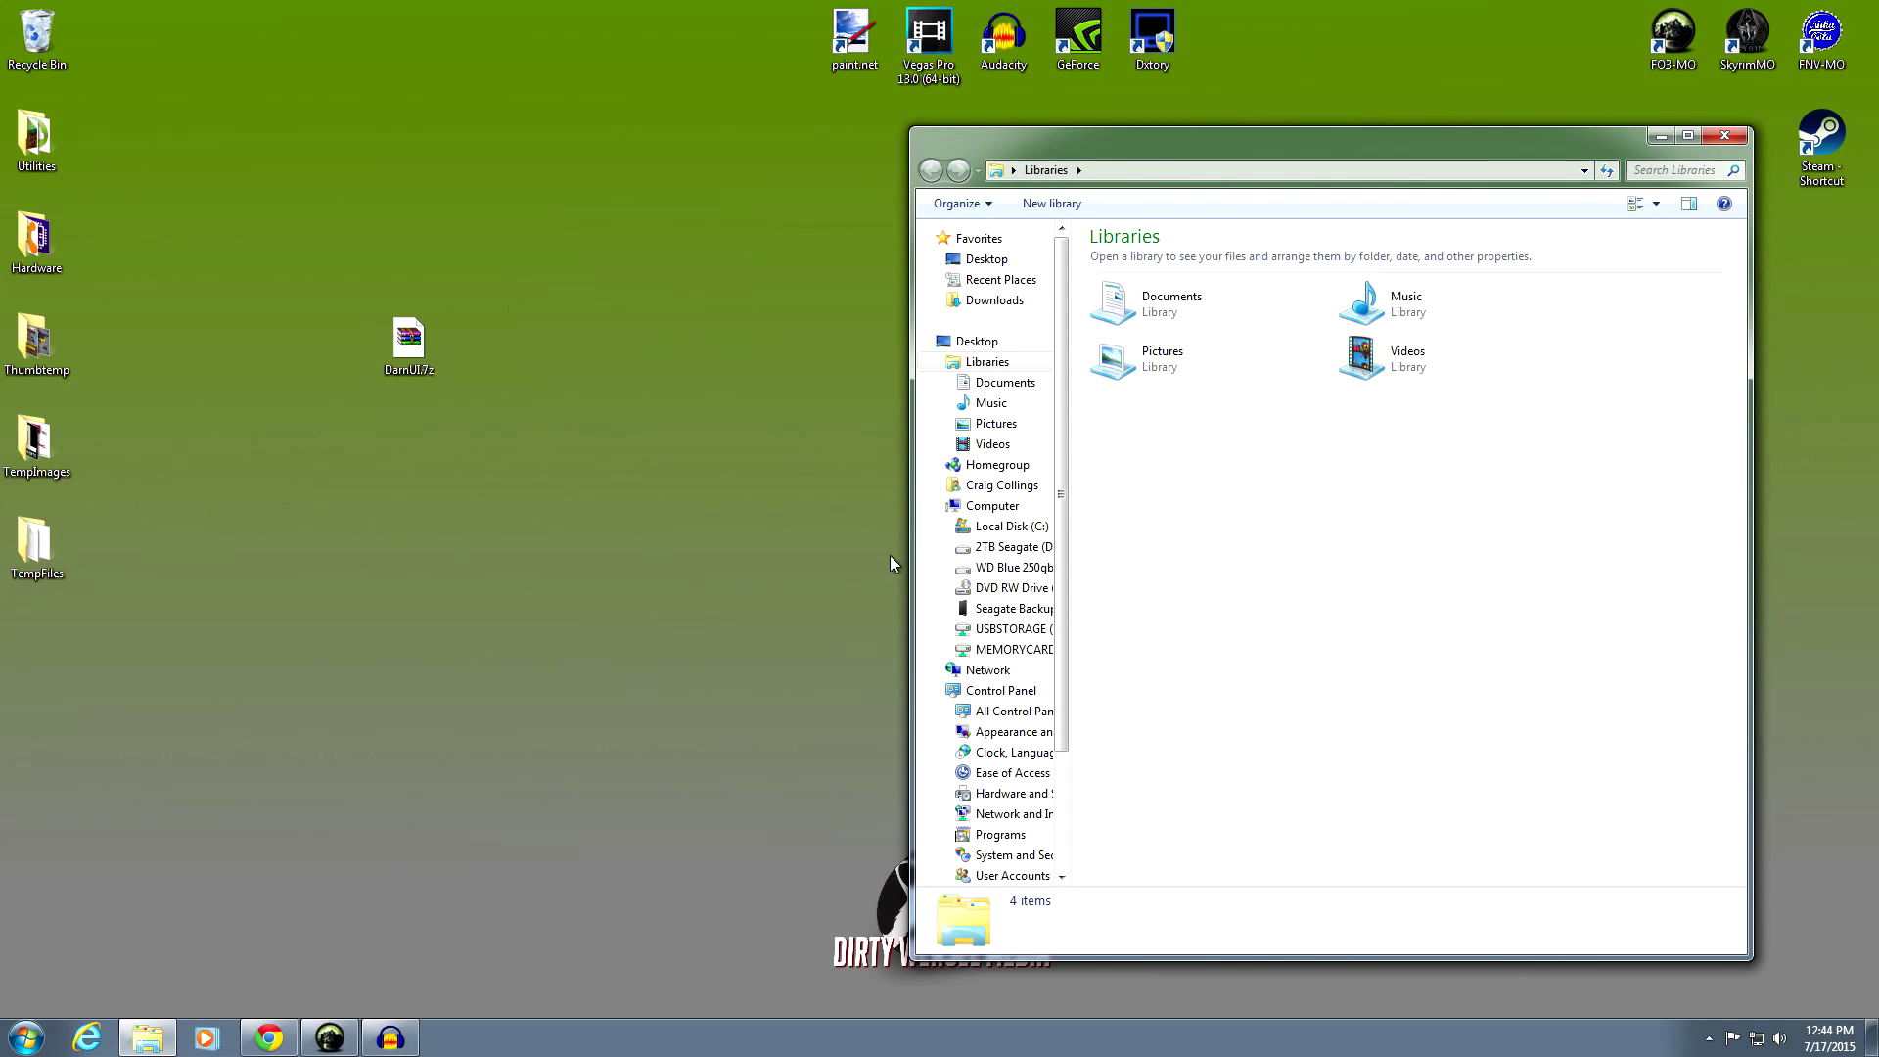
left_click(1008, 546)
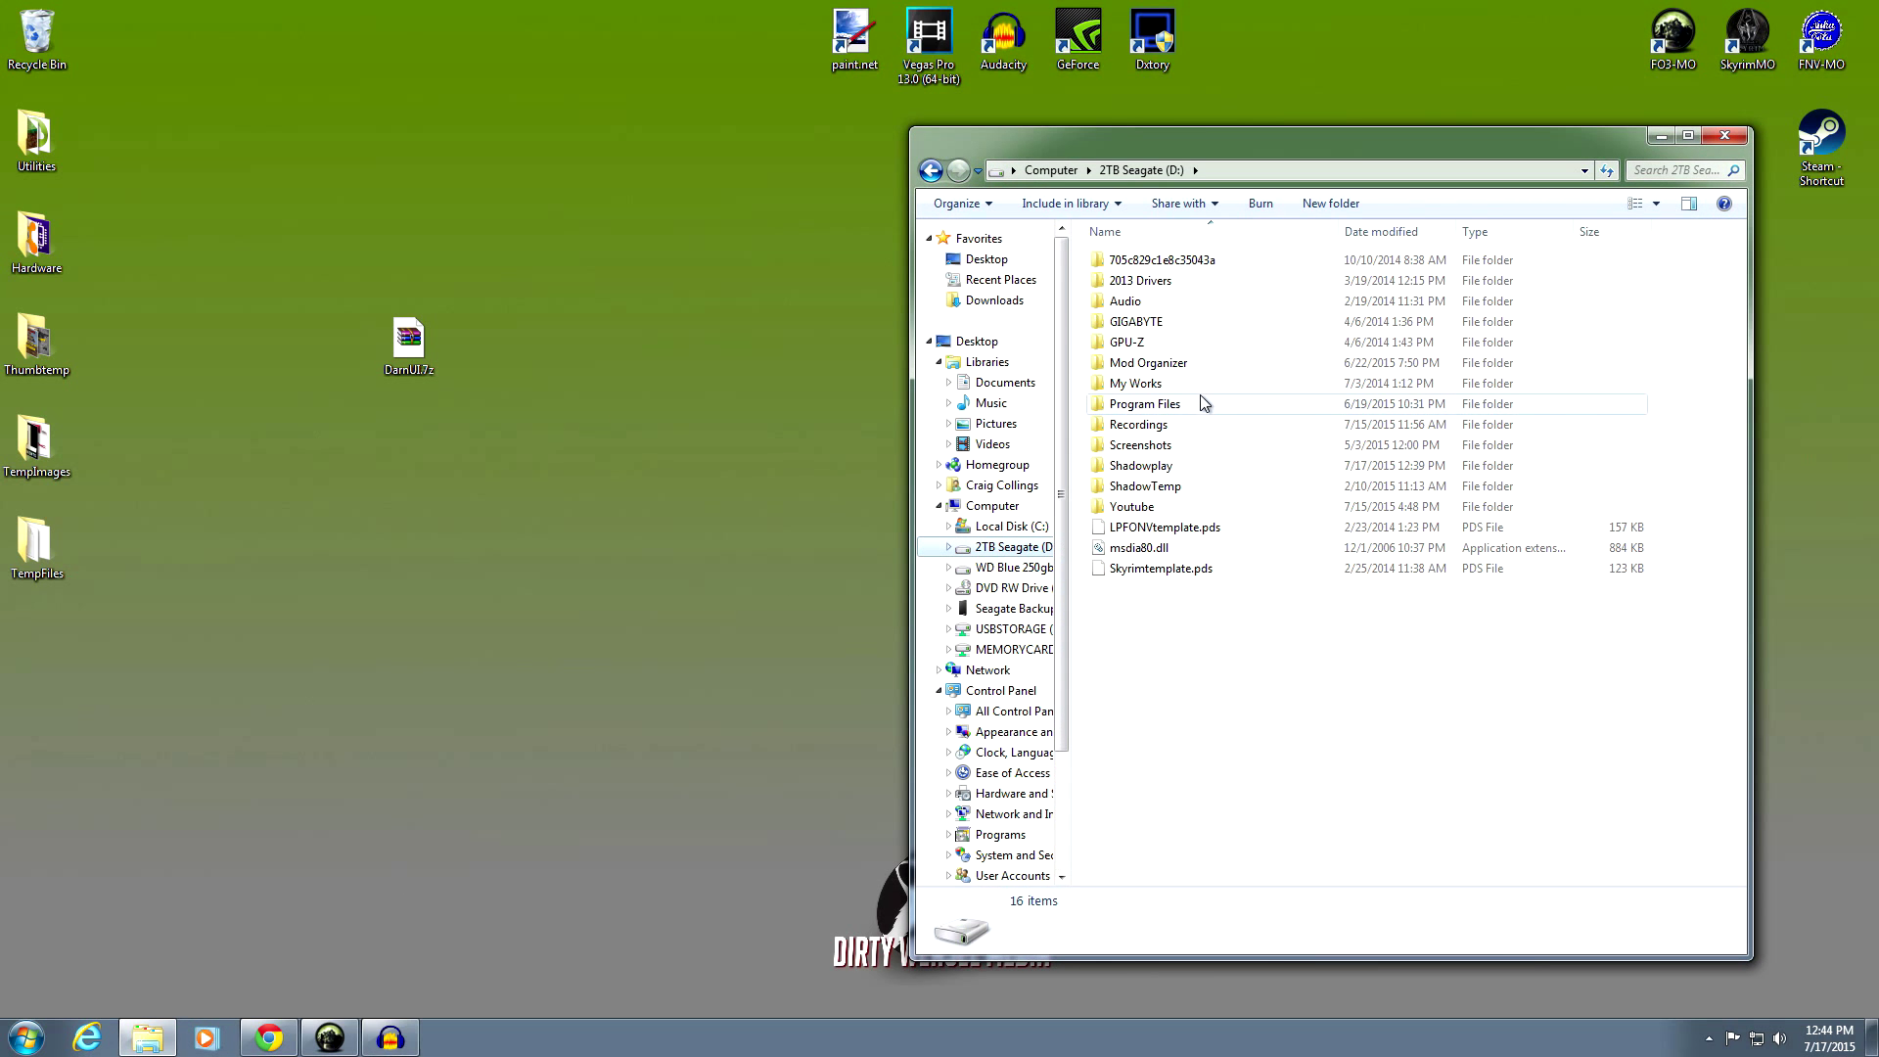
double_click(1201, 368)
left_click(1166, 284)
double_click(1167, 282)
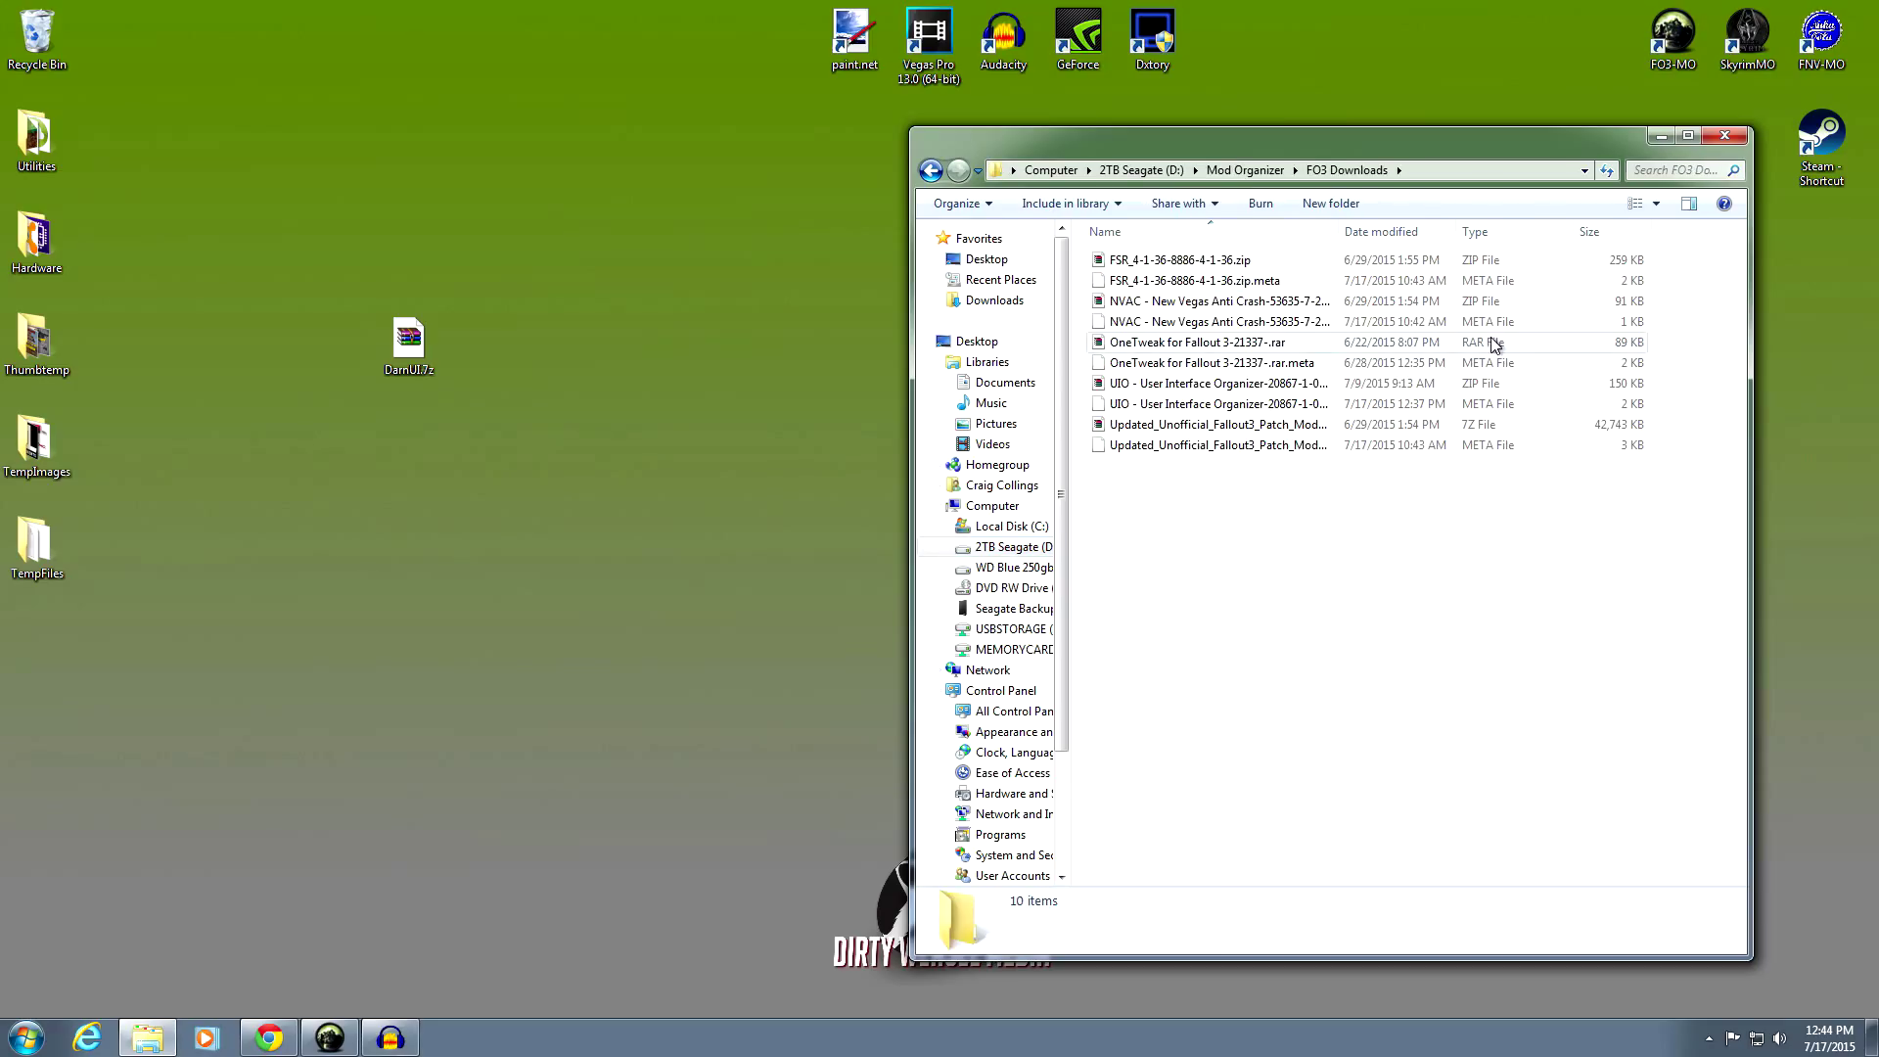
left_click_drag(408, 338, 1198, 499)
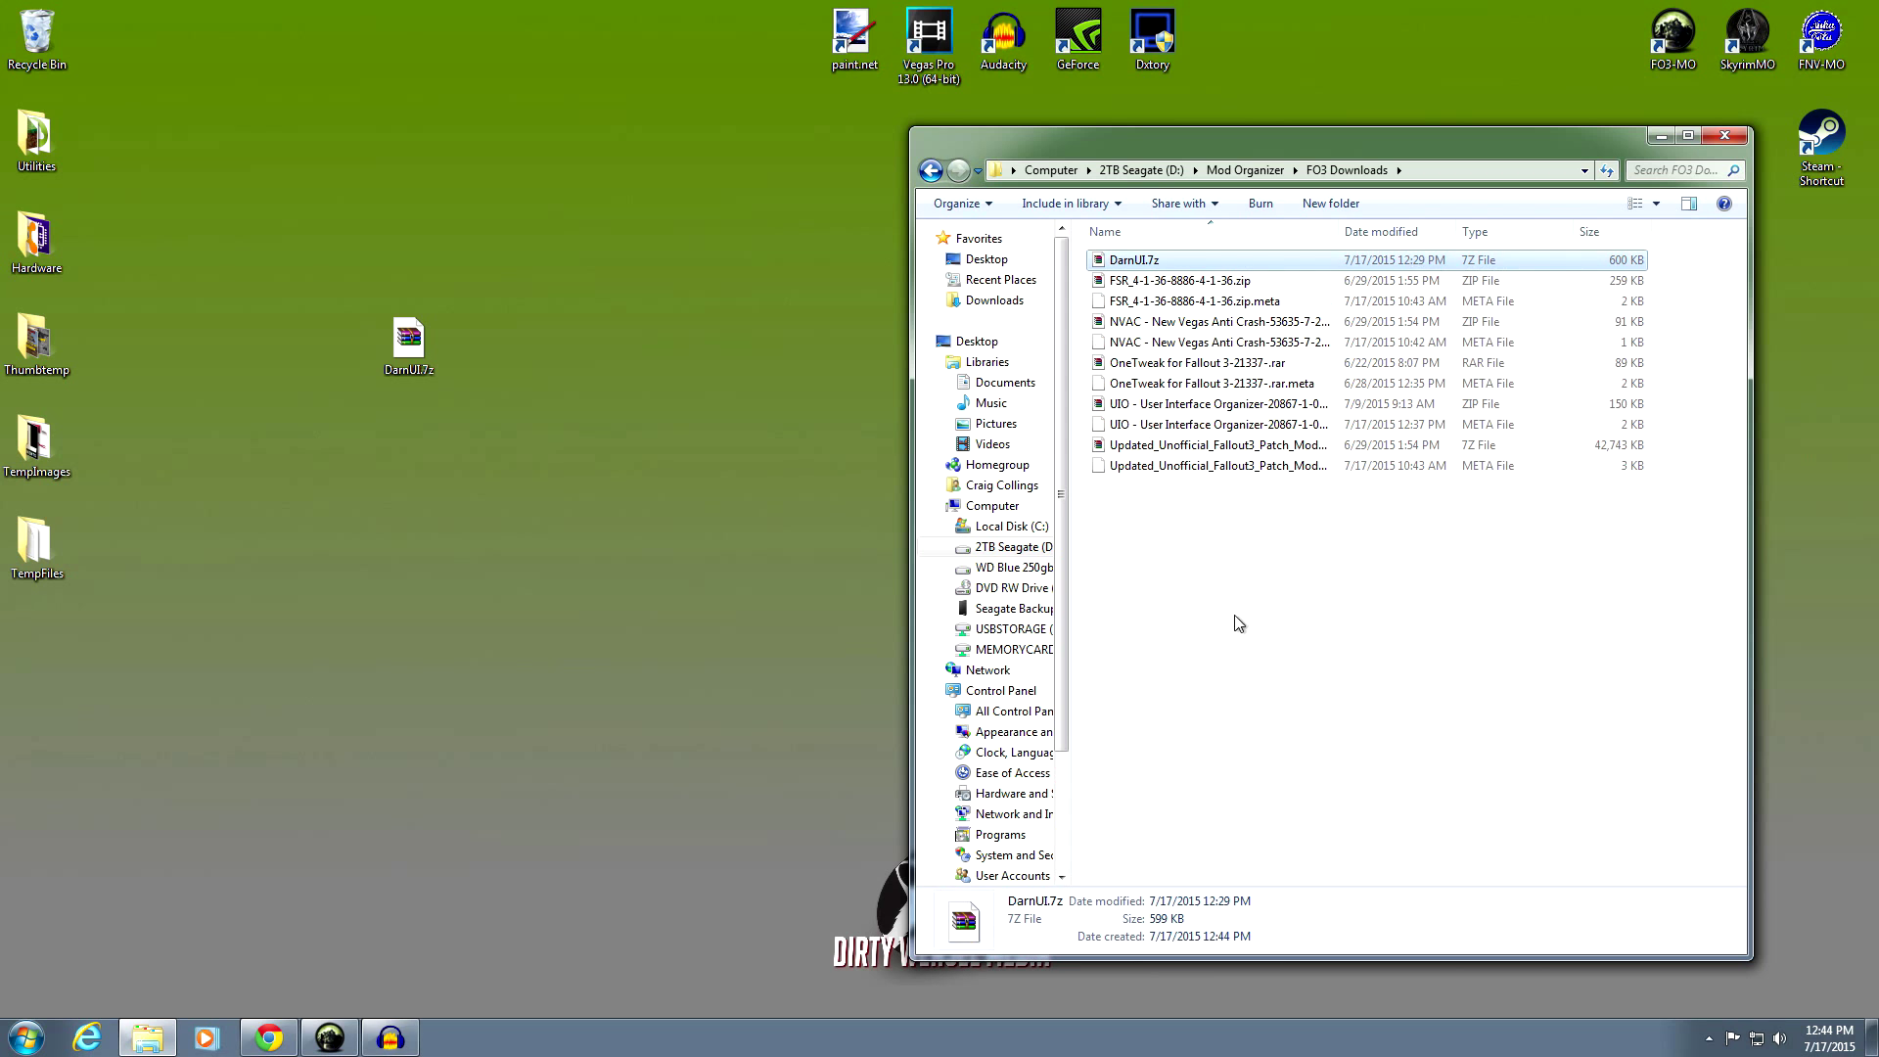
left_click(1722, 136)
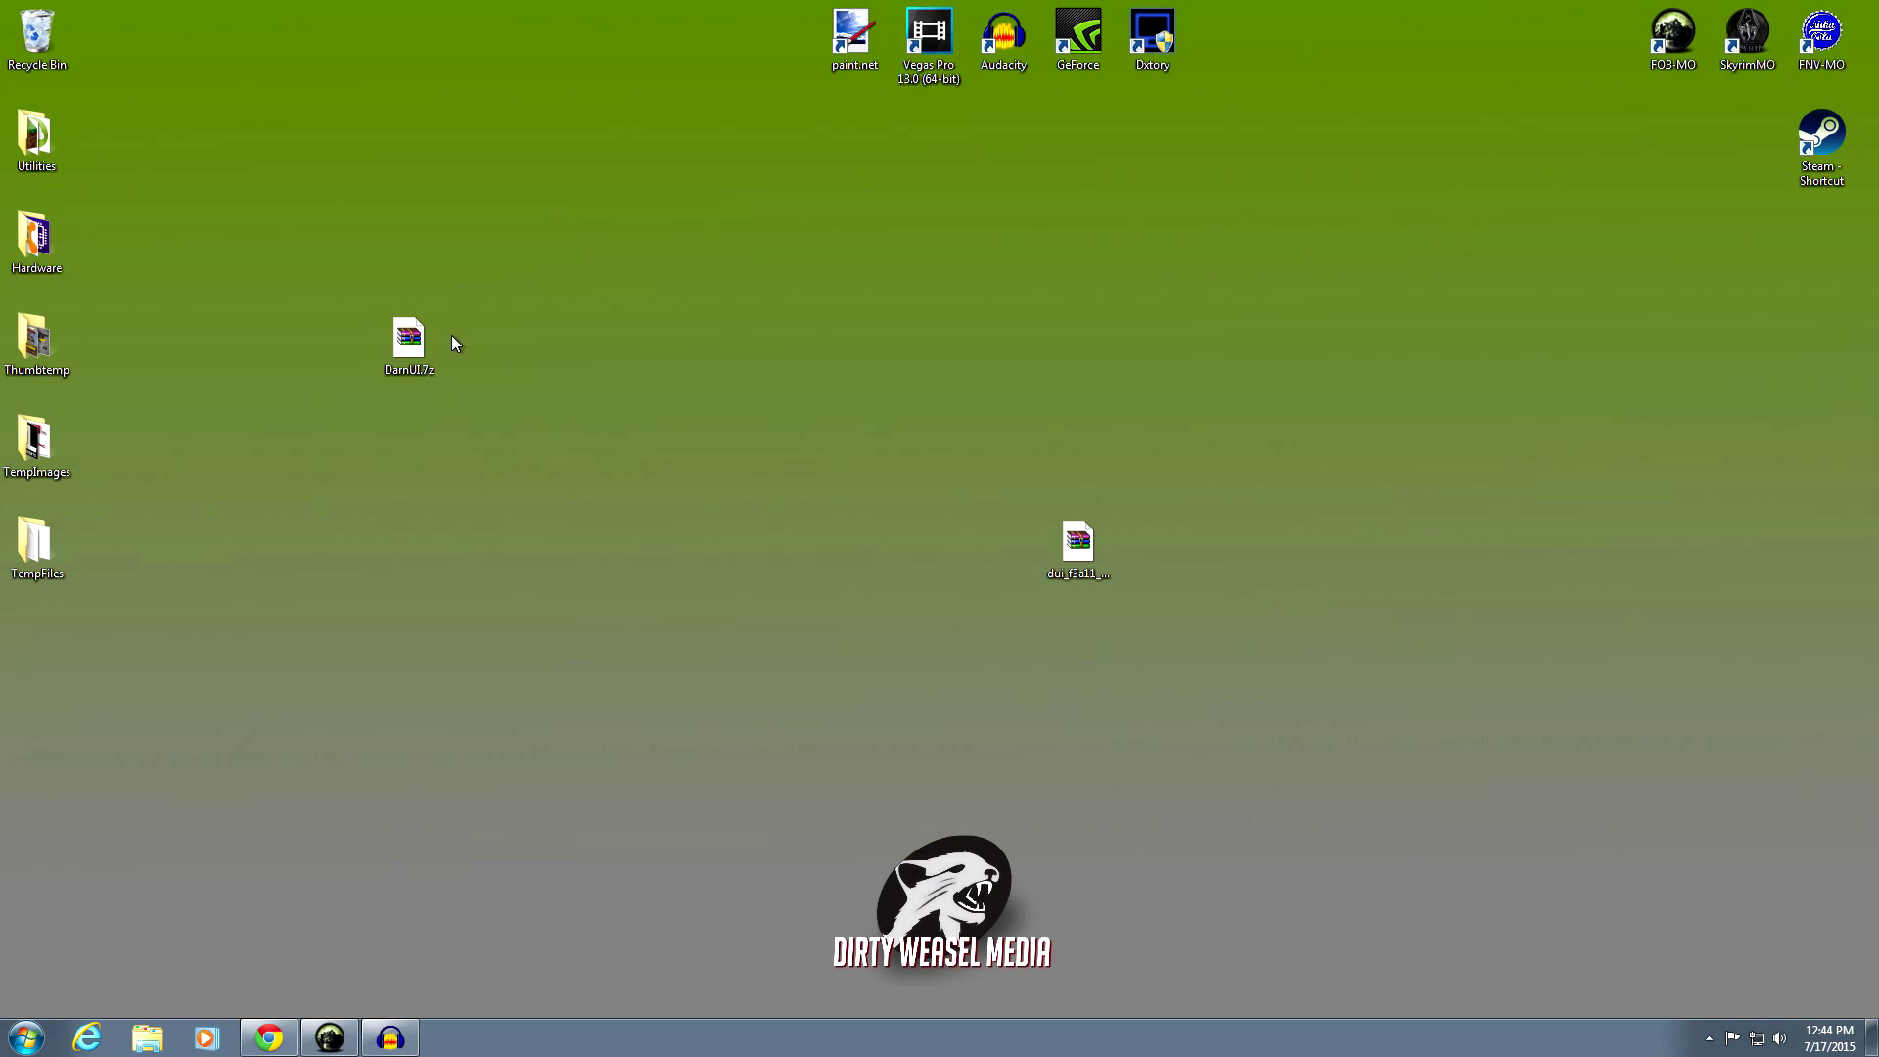
left_click_drag(408, 345, 40, 39)
Install DarnUI.7z in Mod Organizer with the manual installer, keeping all its contents and the name DarnUI
left_click(328, 1037)
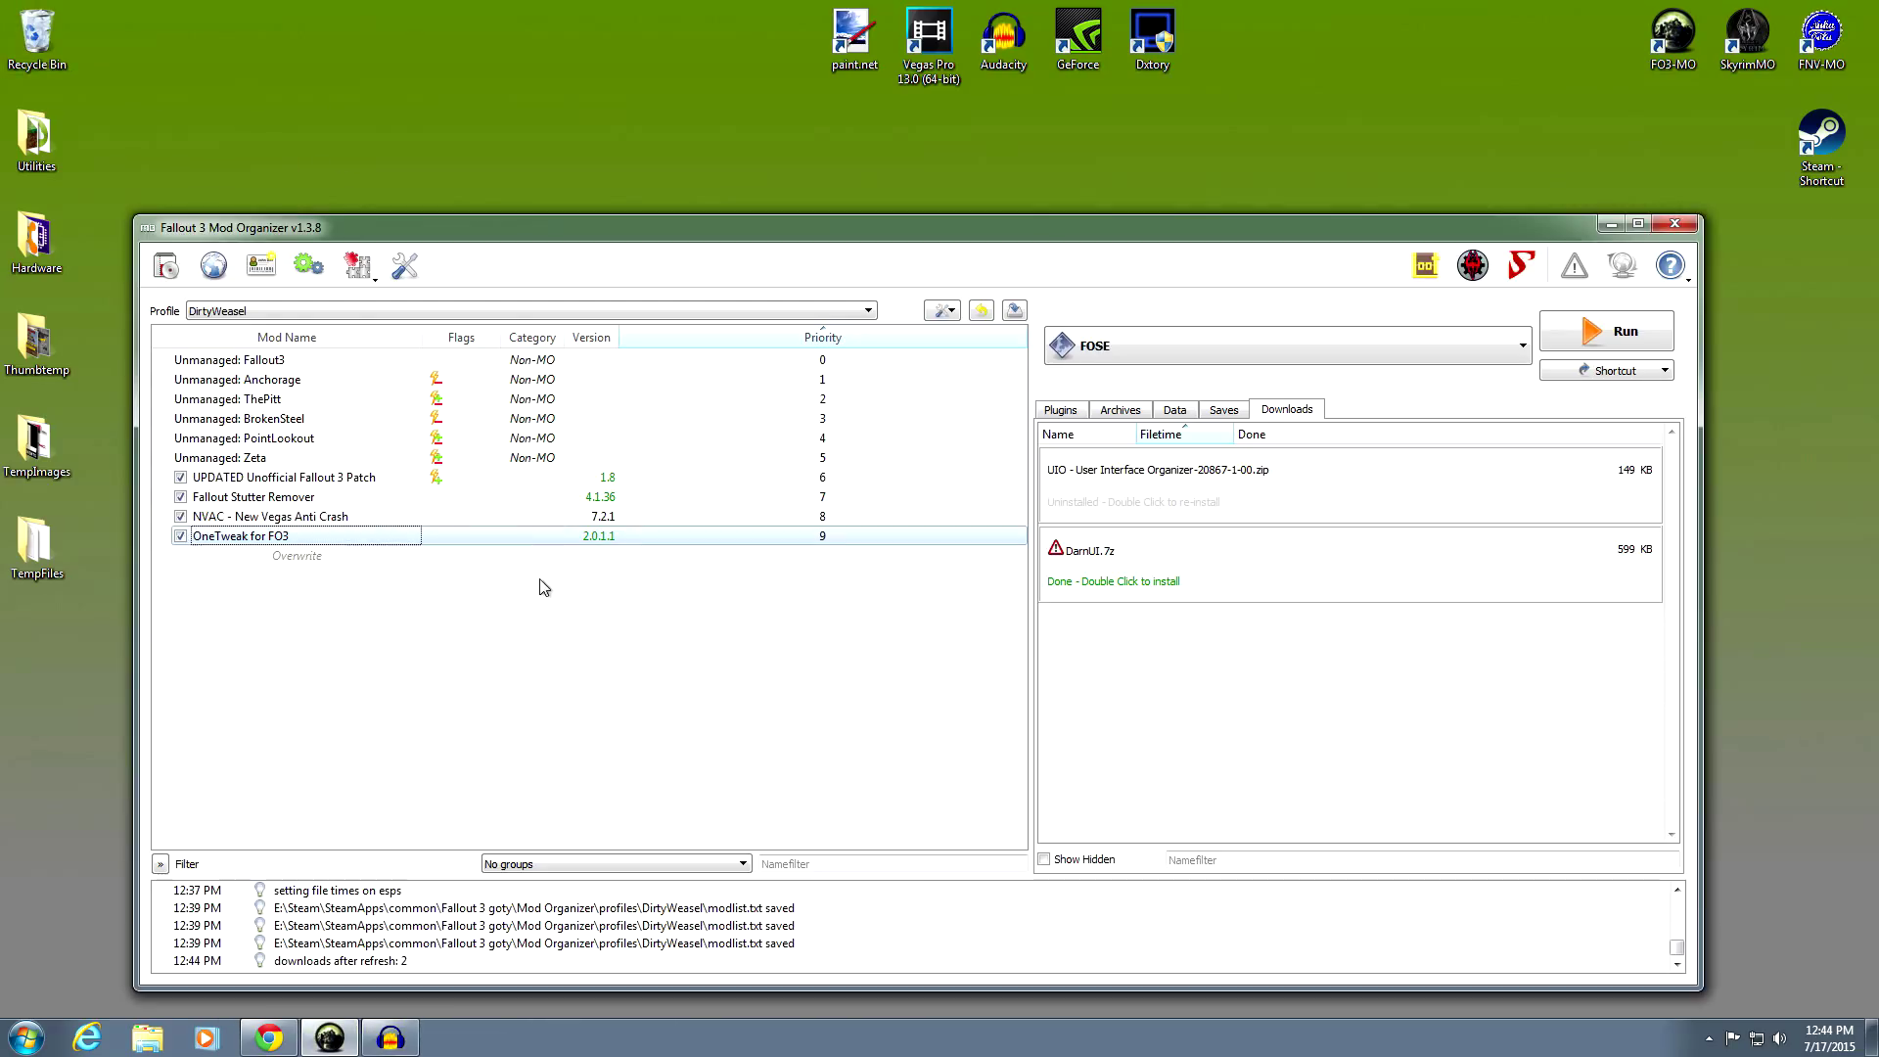
mouse_move(1147, 566)
double_click(1200, 576)
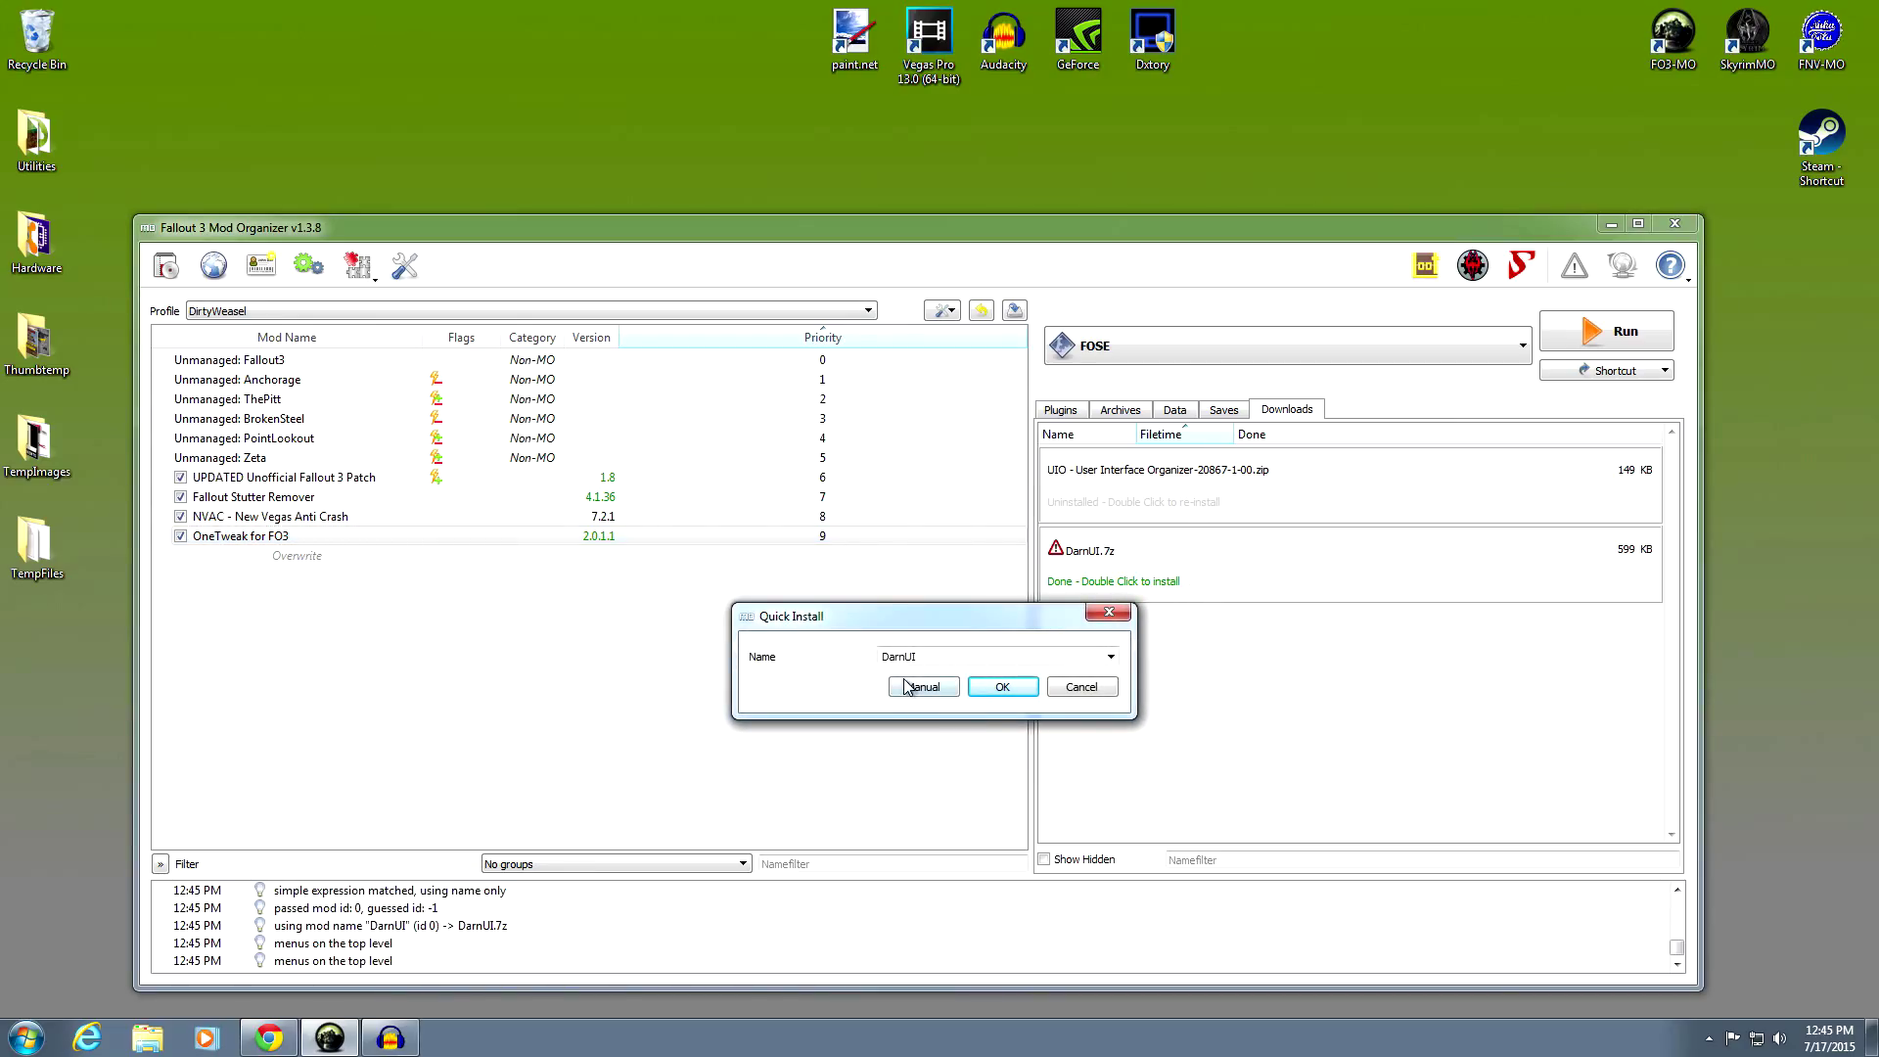
left_click(905, 686)
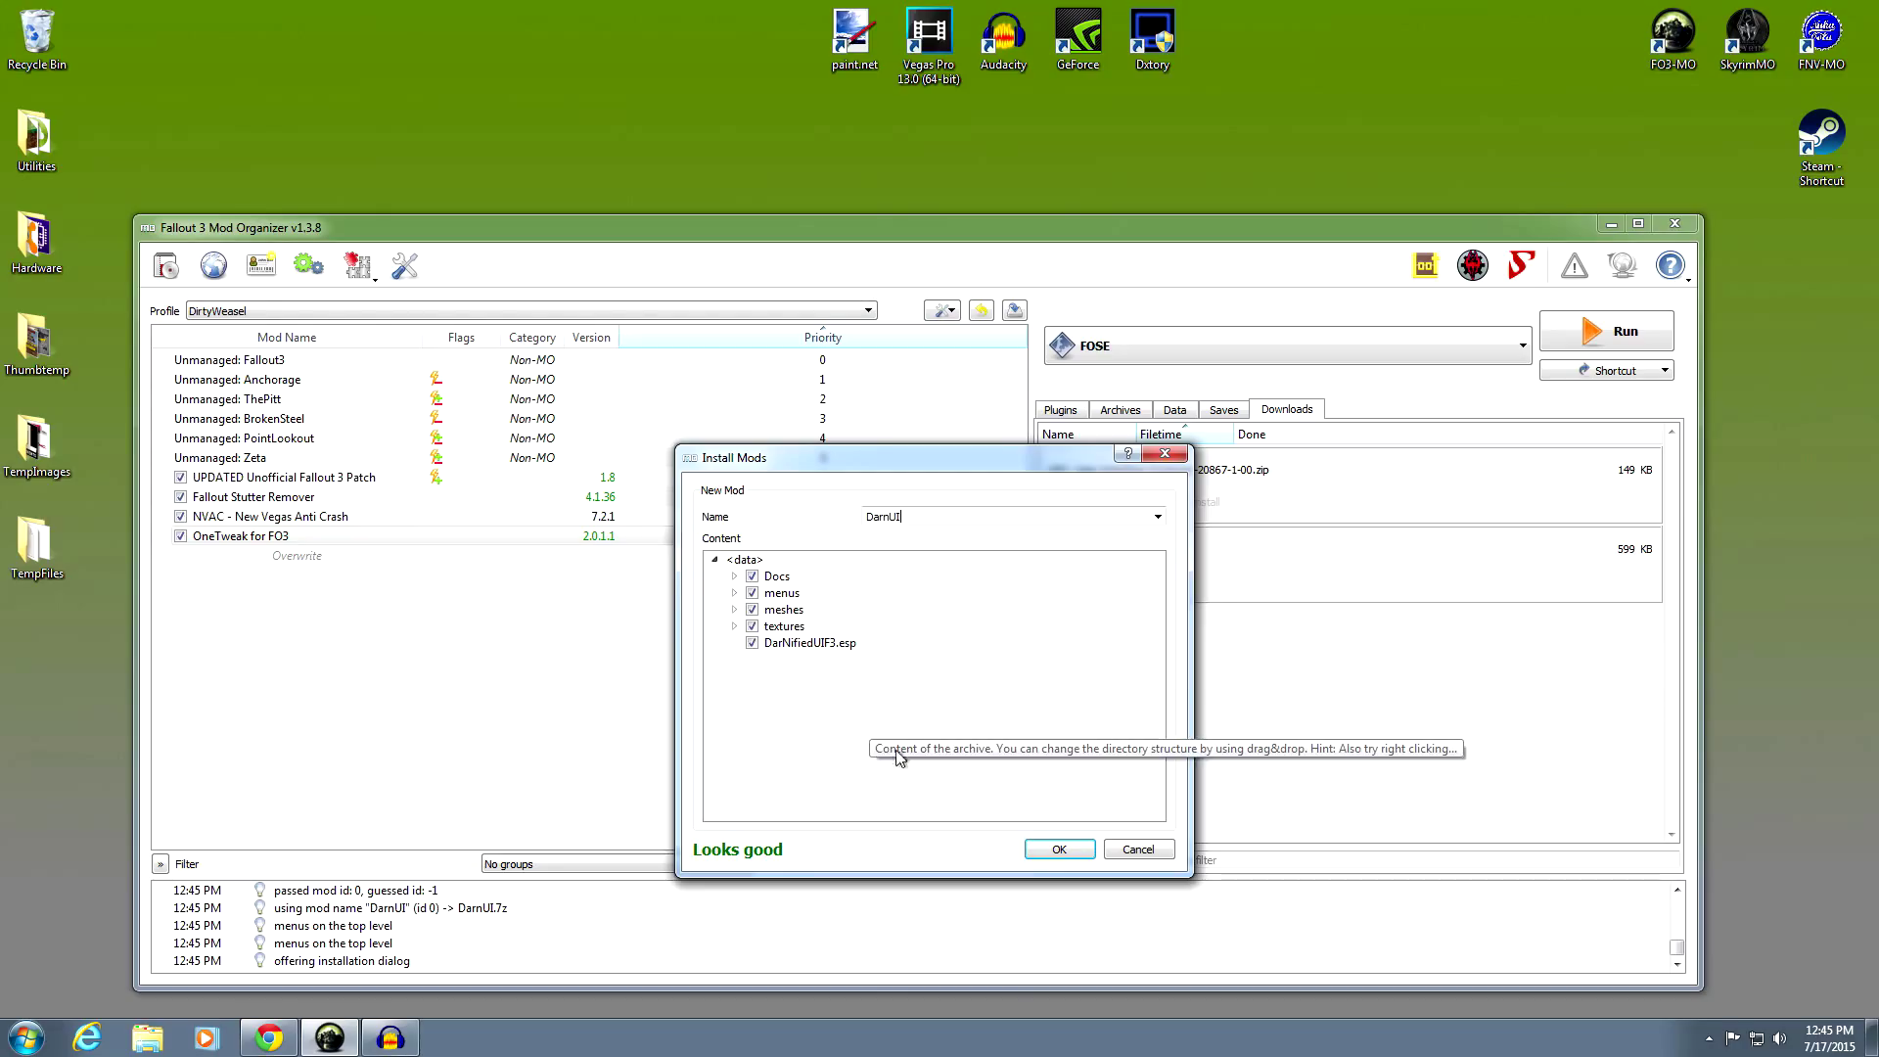
left_click(1053, 846)
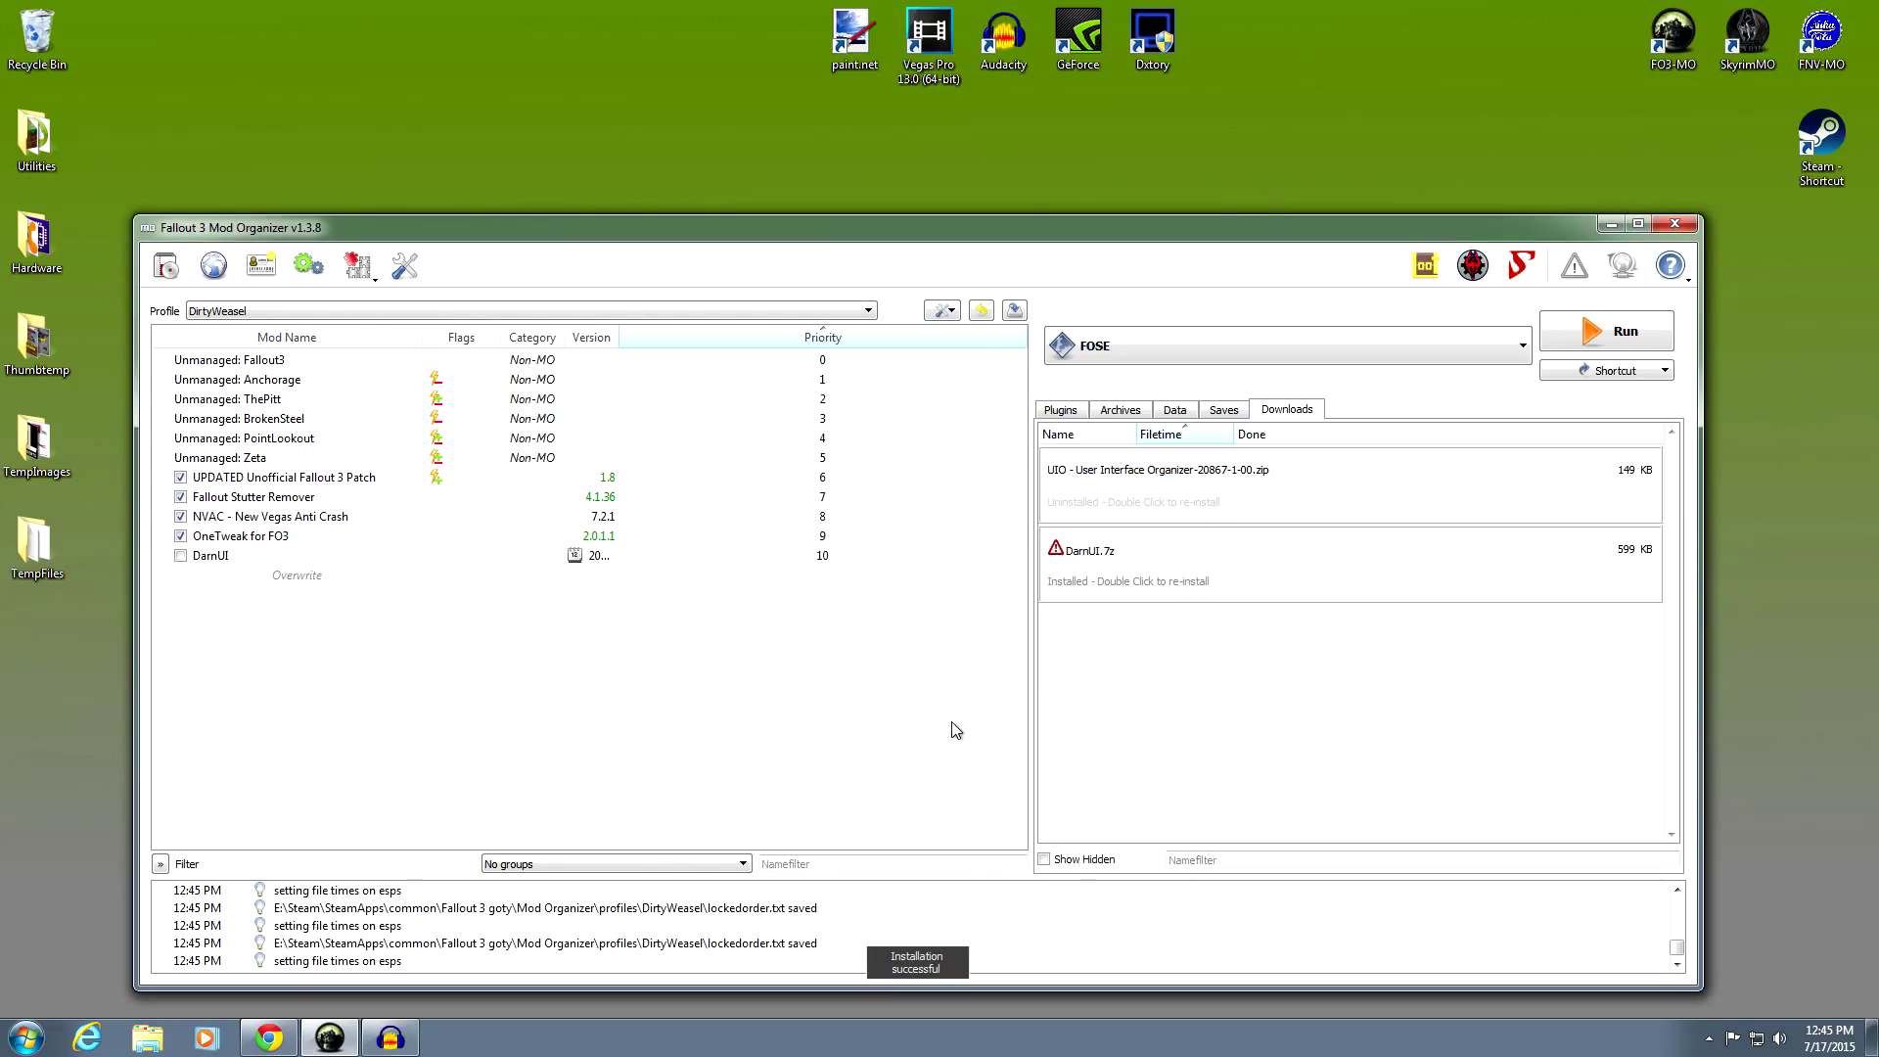
Enable the DarnUI mod and check for DarNifiedUIF3.esp in the plugin list
left_click(1075, 414)
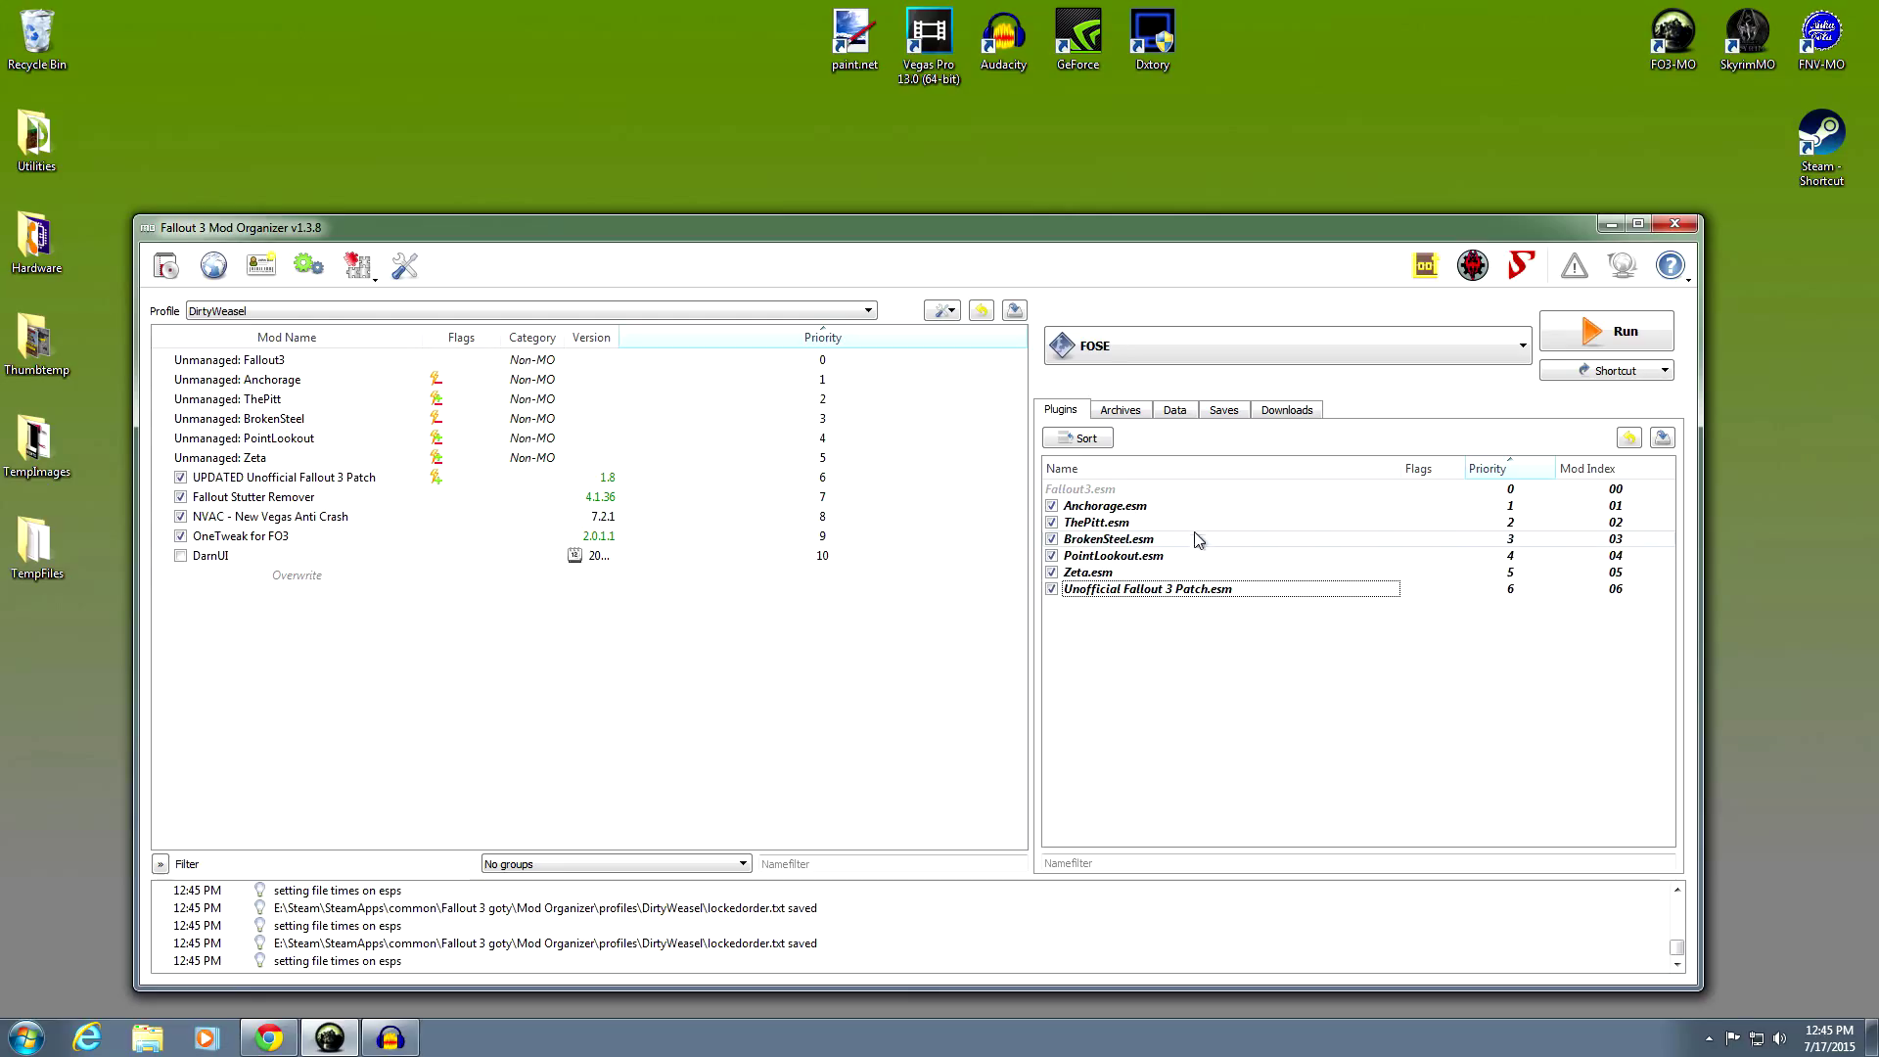
left_click(178, 558)
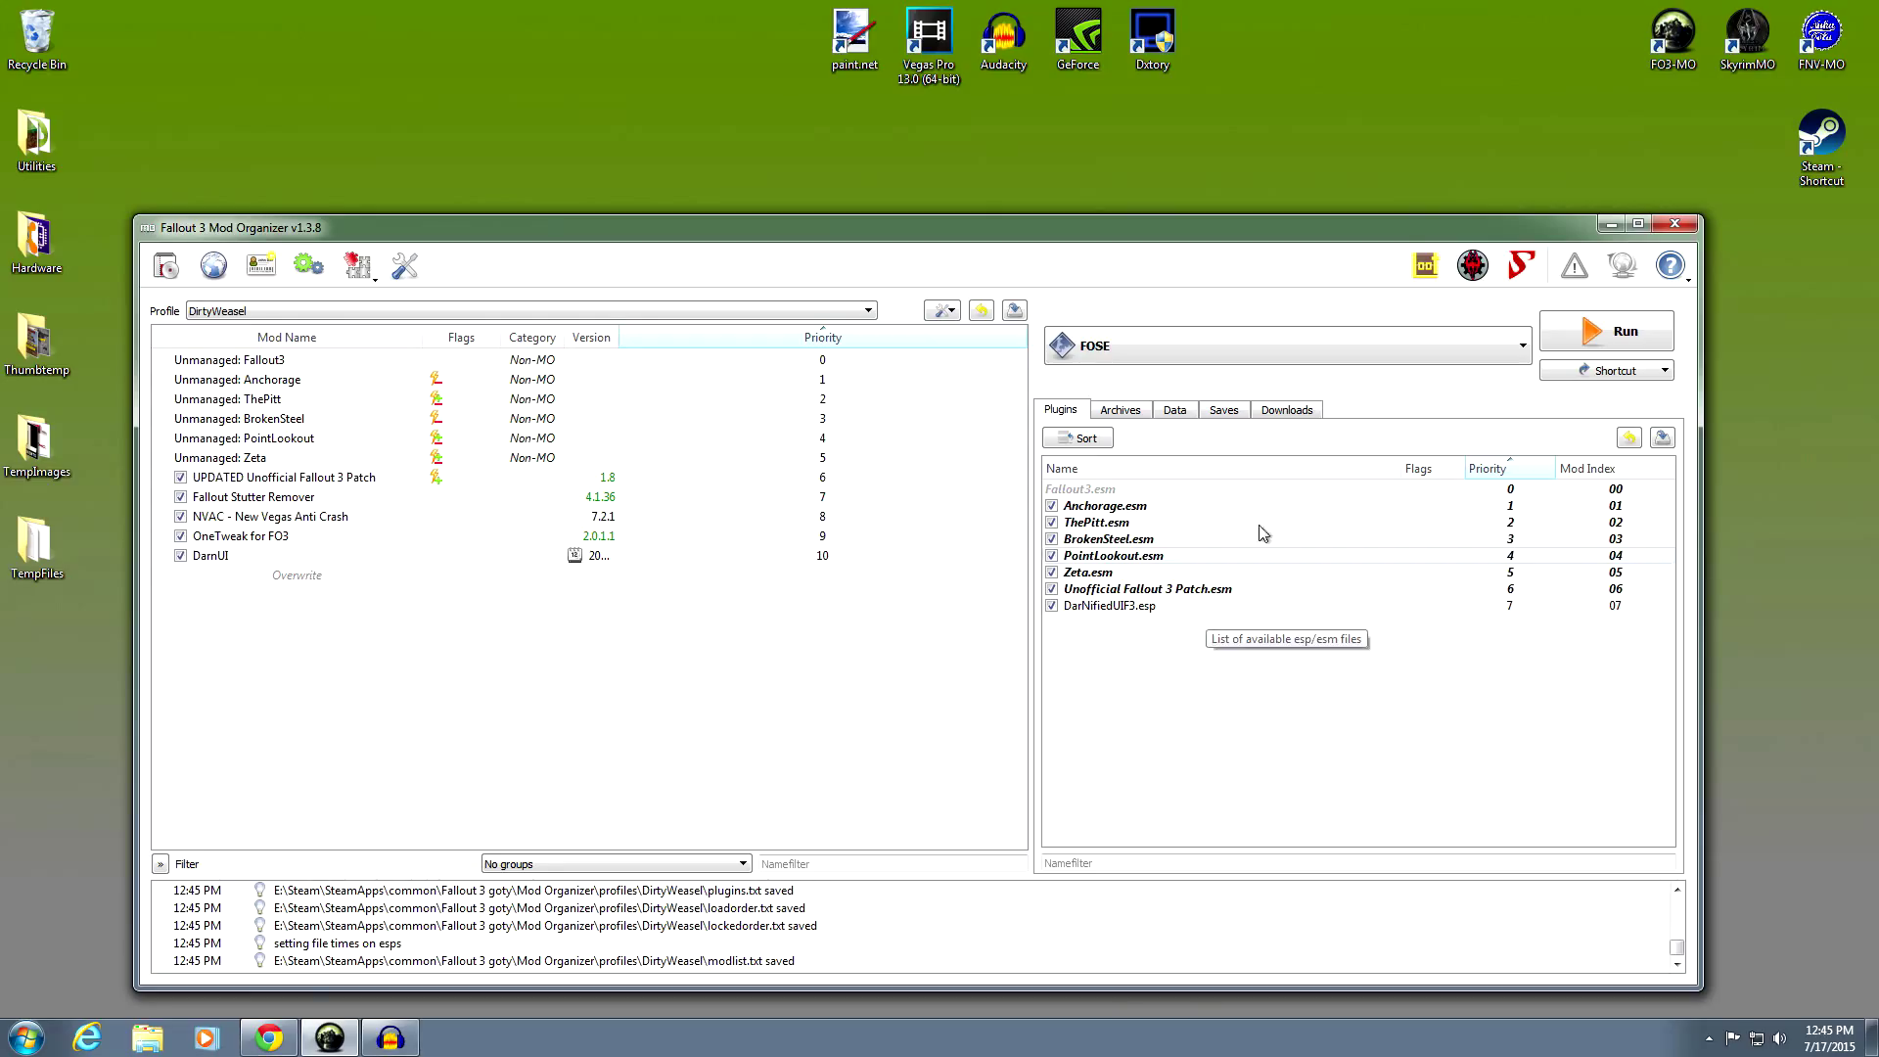
mouse_move(1171, 614)
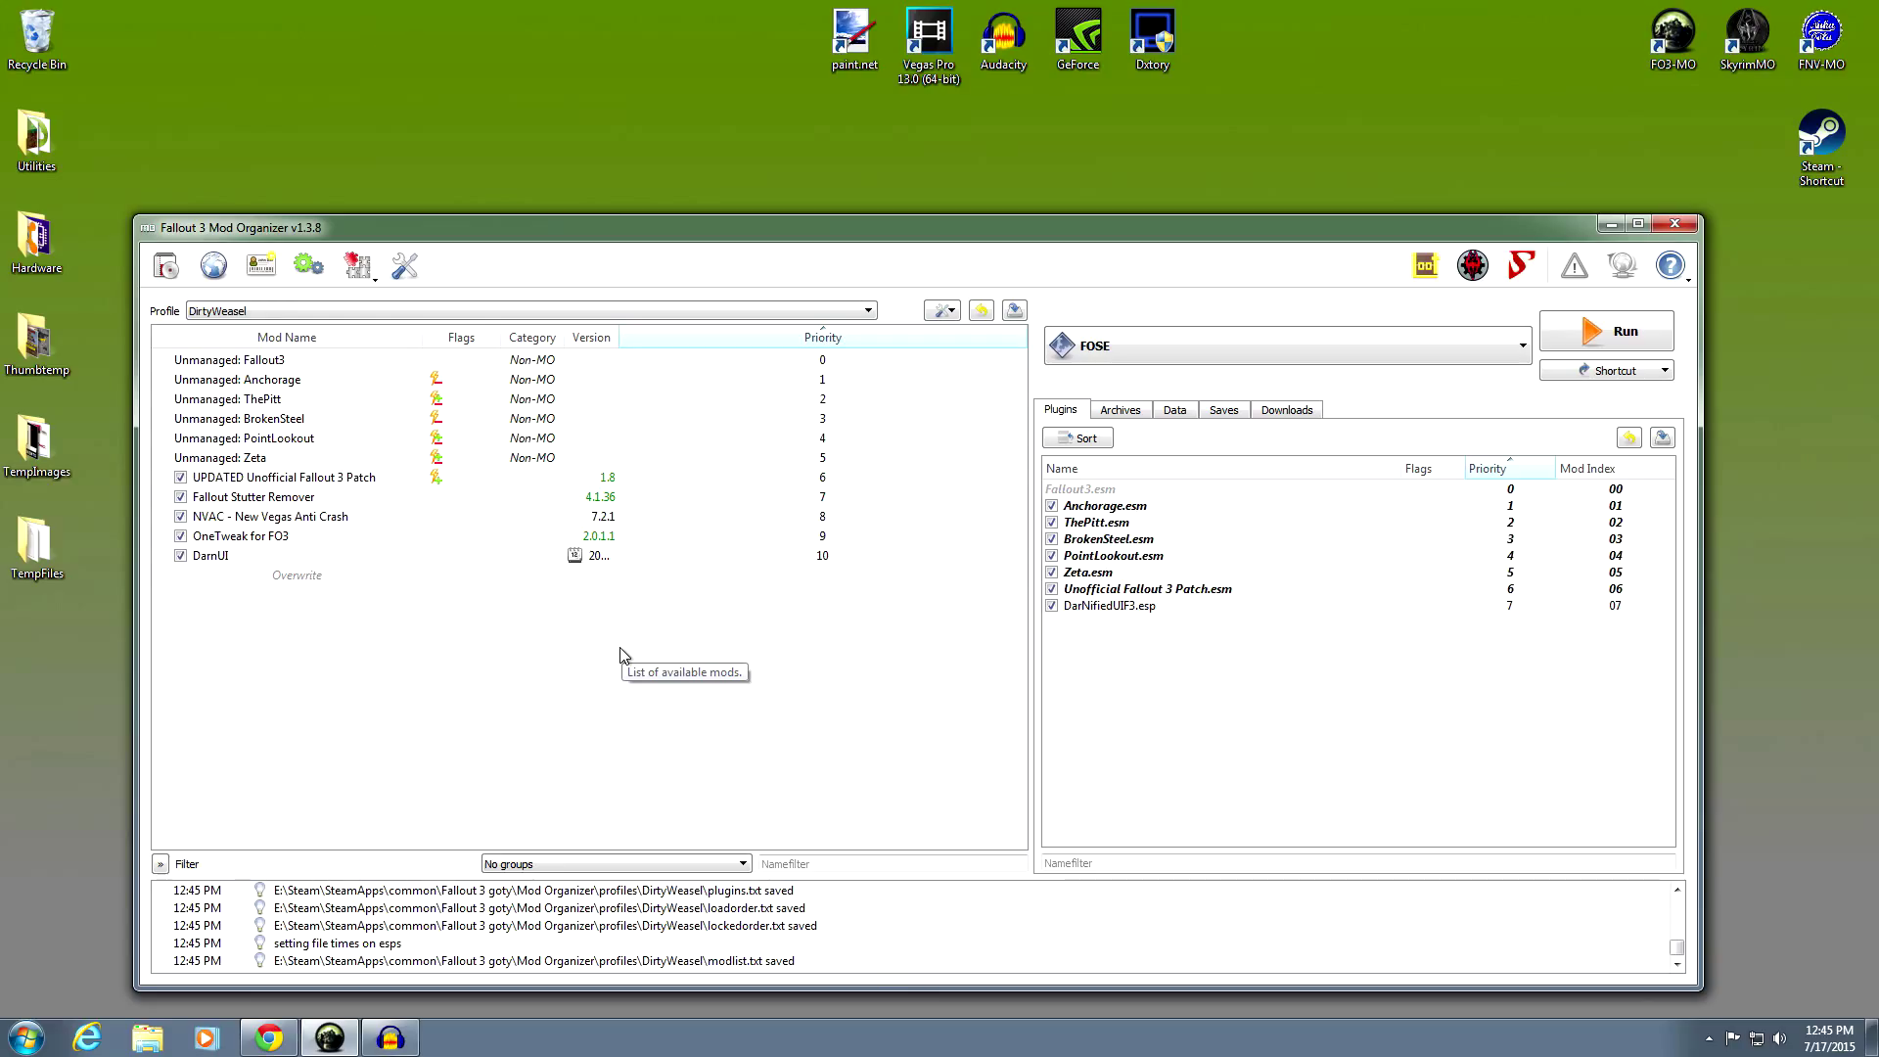
left_click_drag(735, 237, 828, 204)
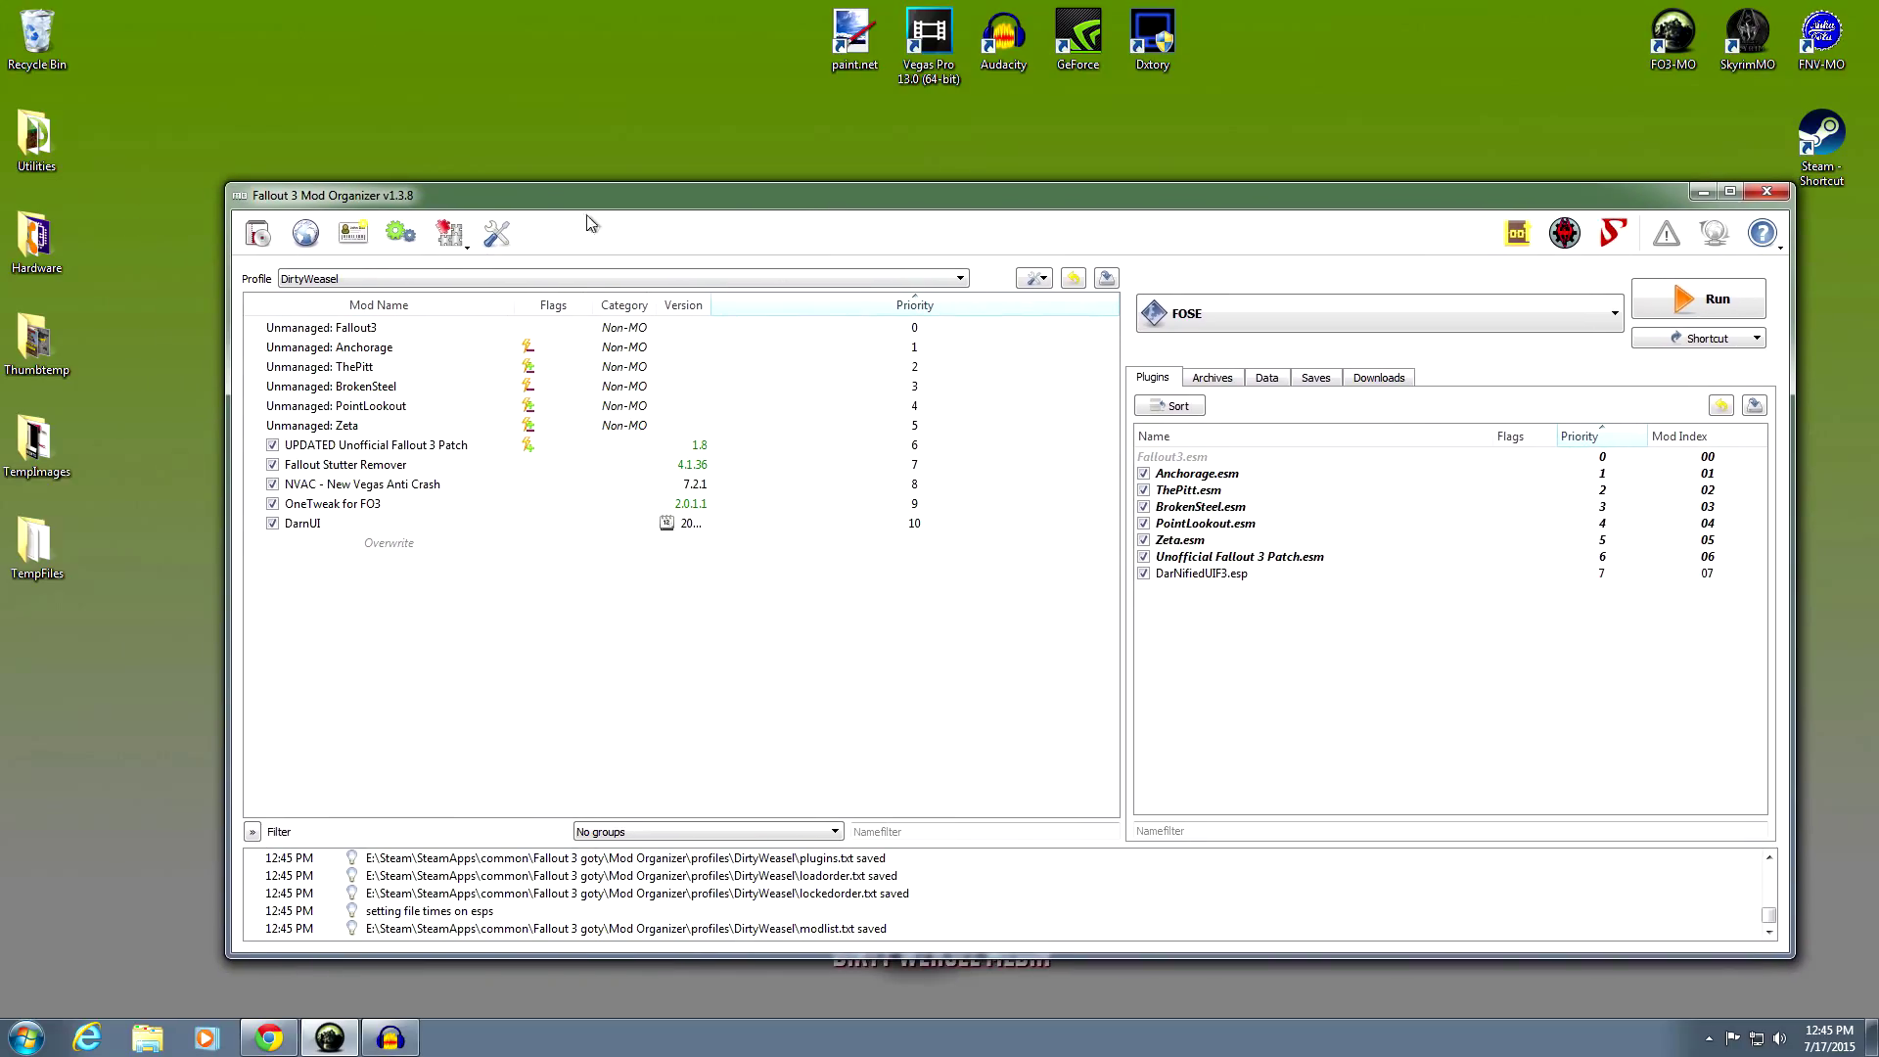
Install the hotfix archive dui_f3a11_HF.7z from the desktop with the manual installer under the name DarnUI, merging it into the existing mod
left_click(257, 233)
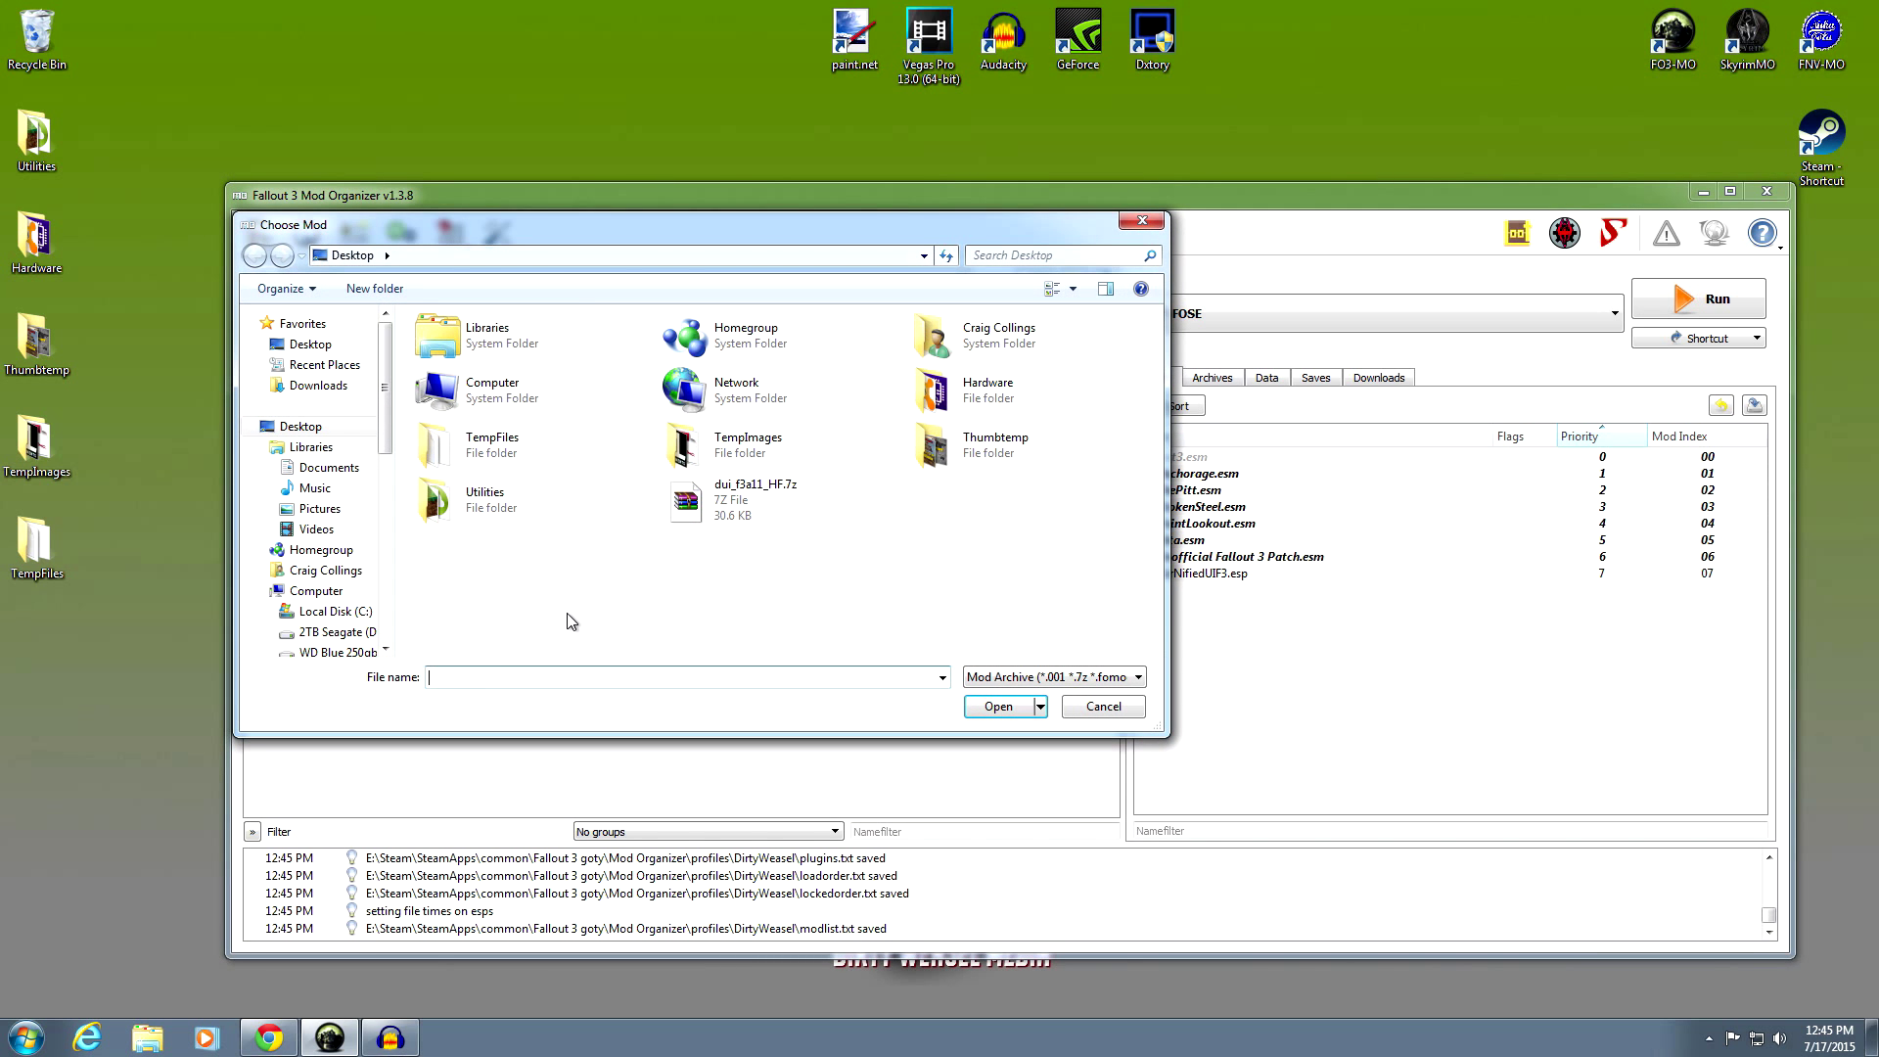
left_click(771, 495)
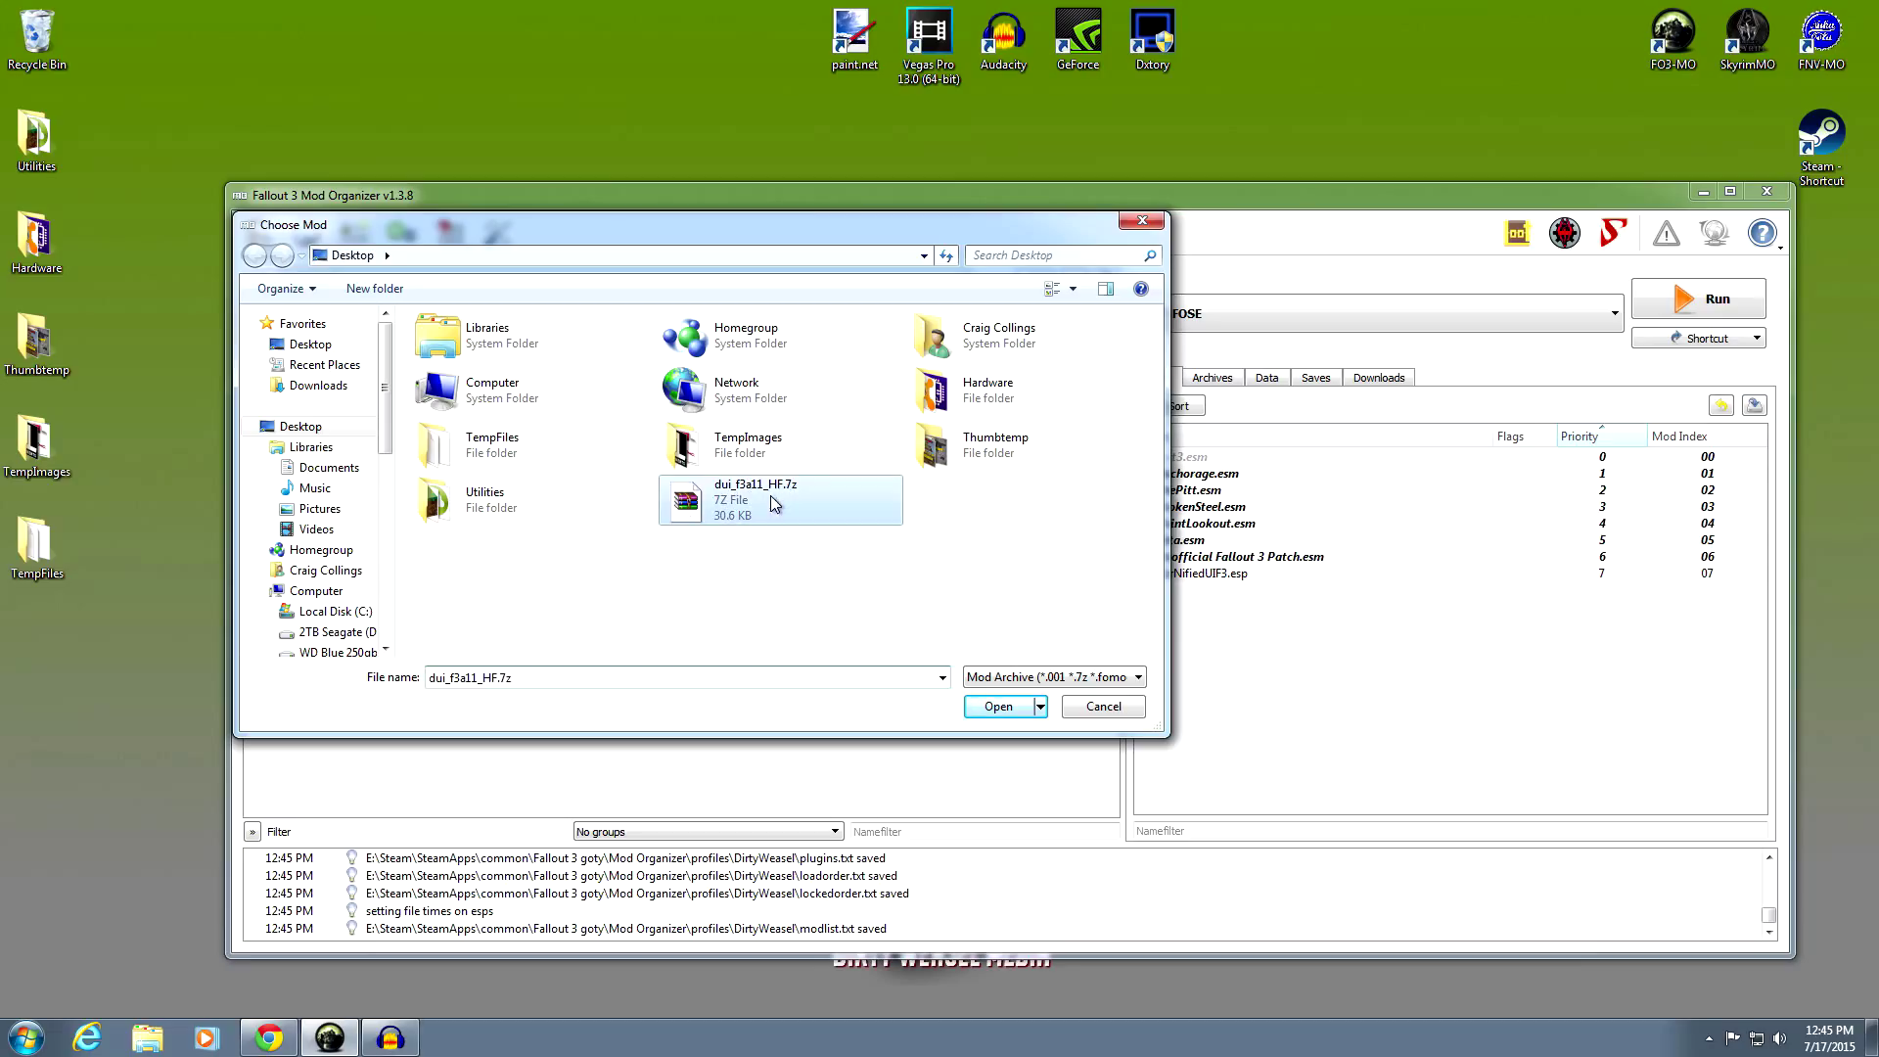
left_click(978, 712)
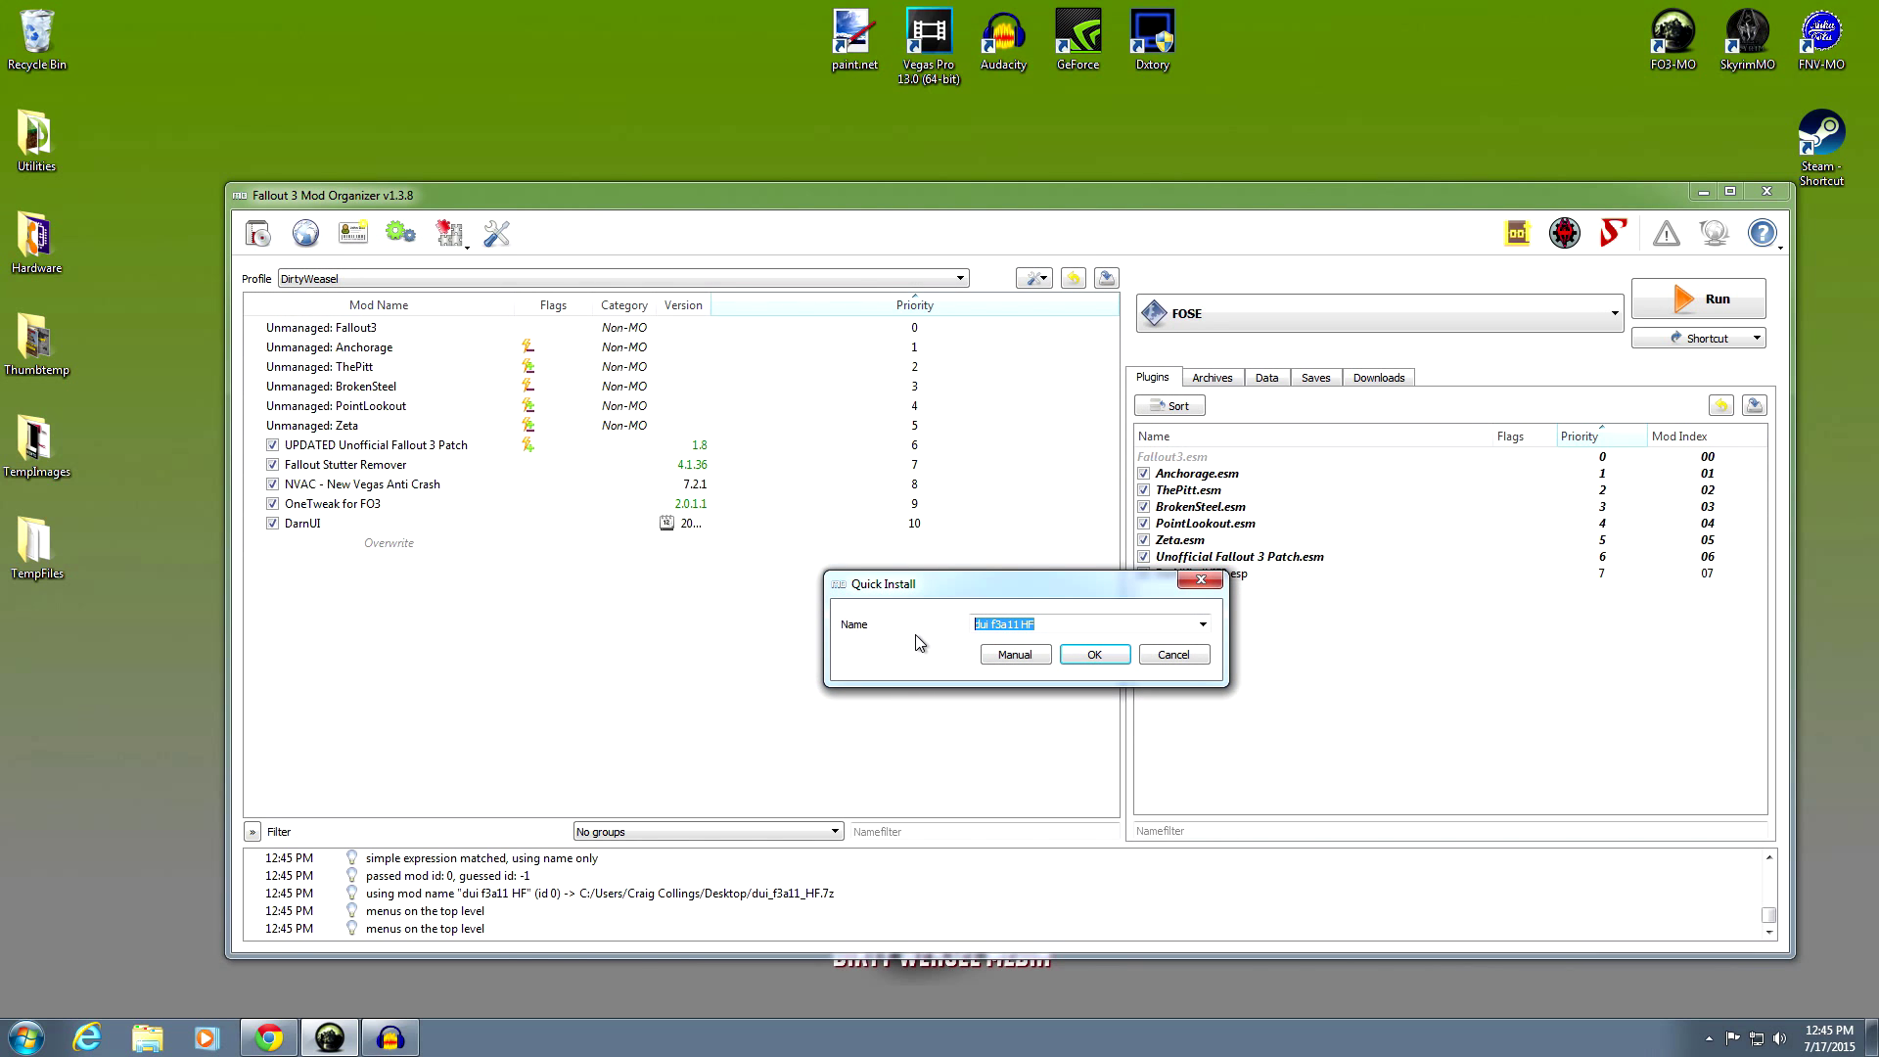
type("DarnUI")
left_click(1035, 650)
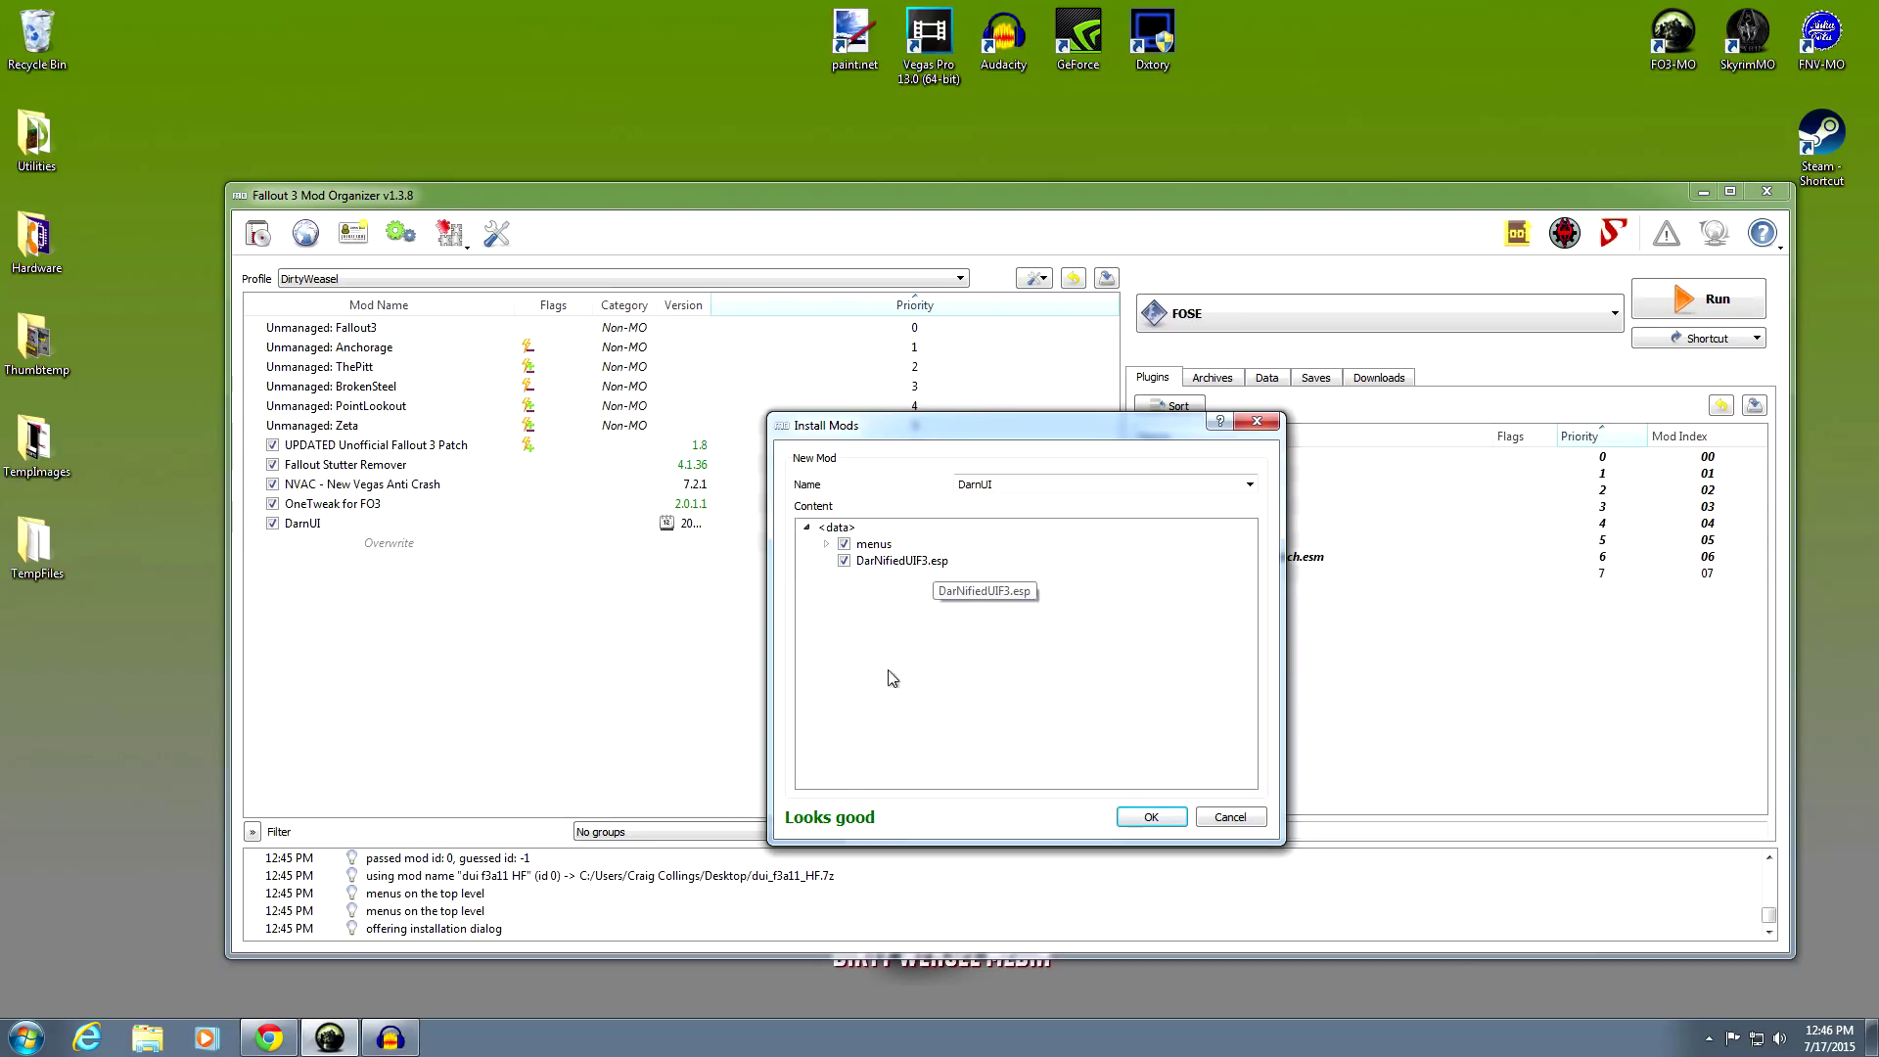
left_click(1129, 816)
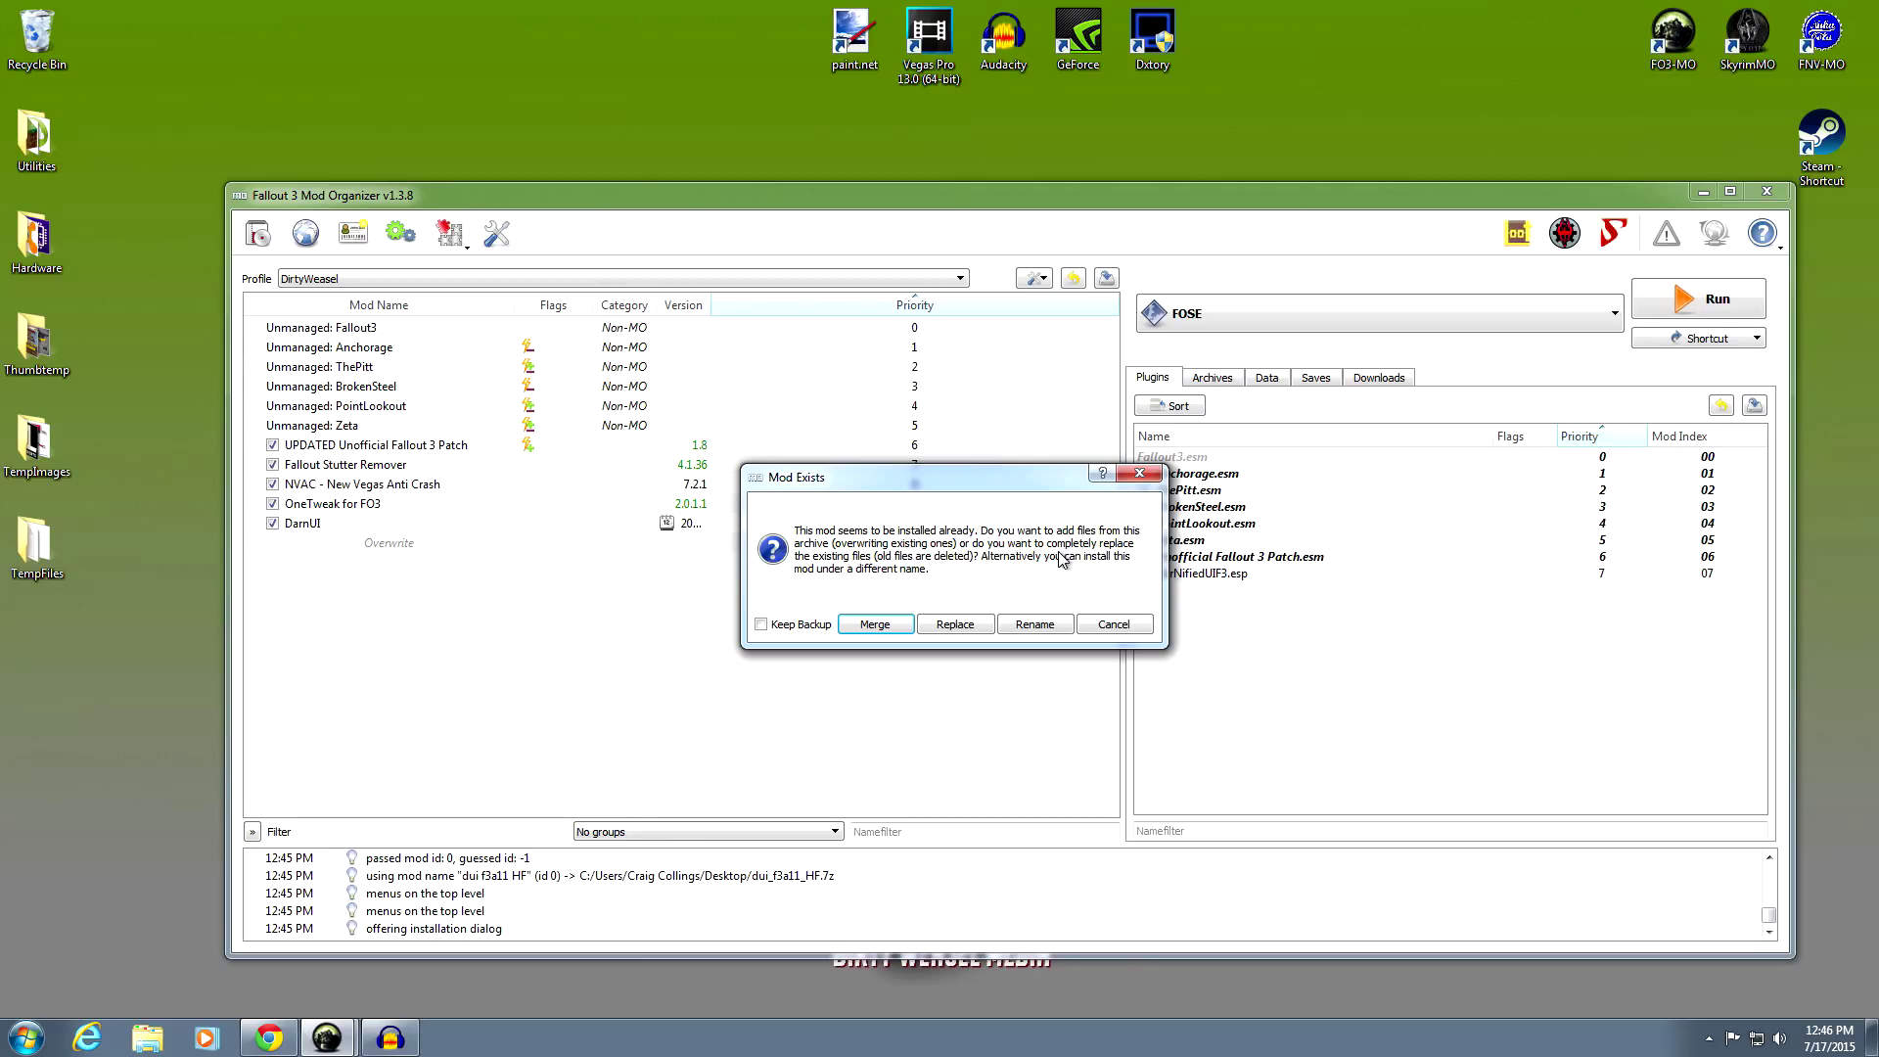
left_click(882, 627)
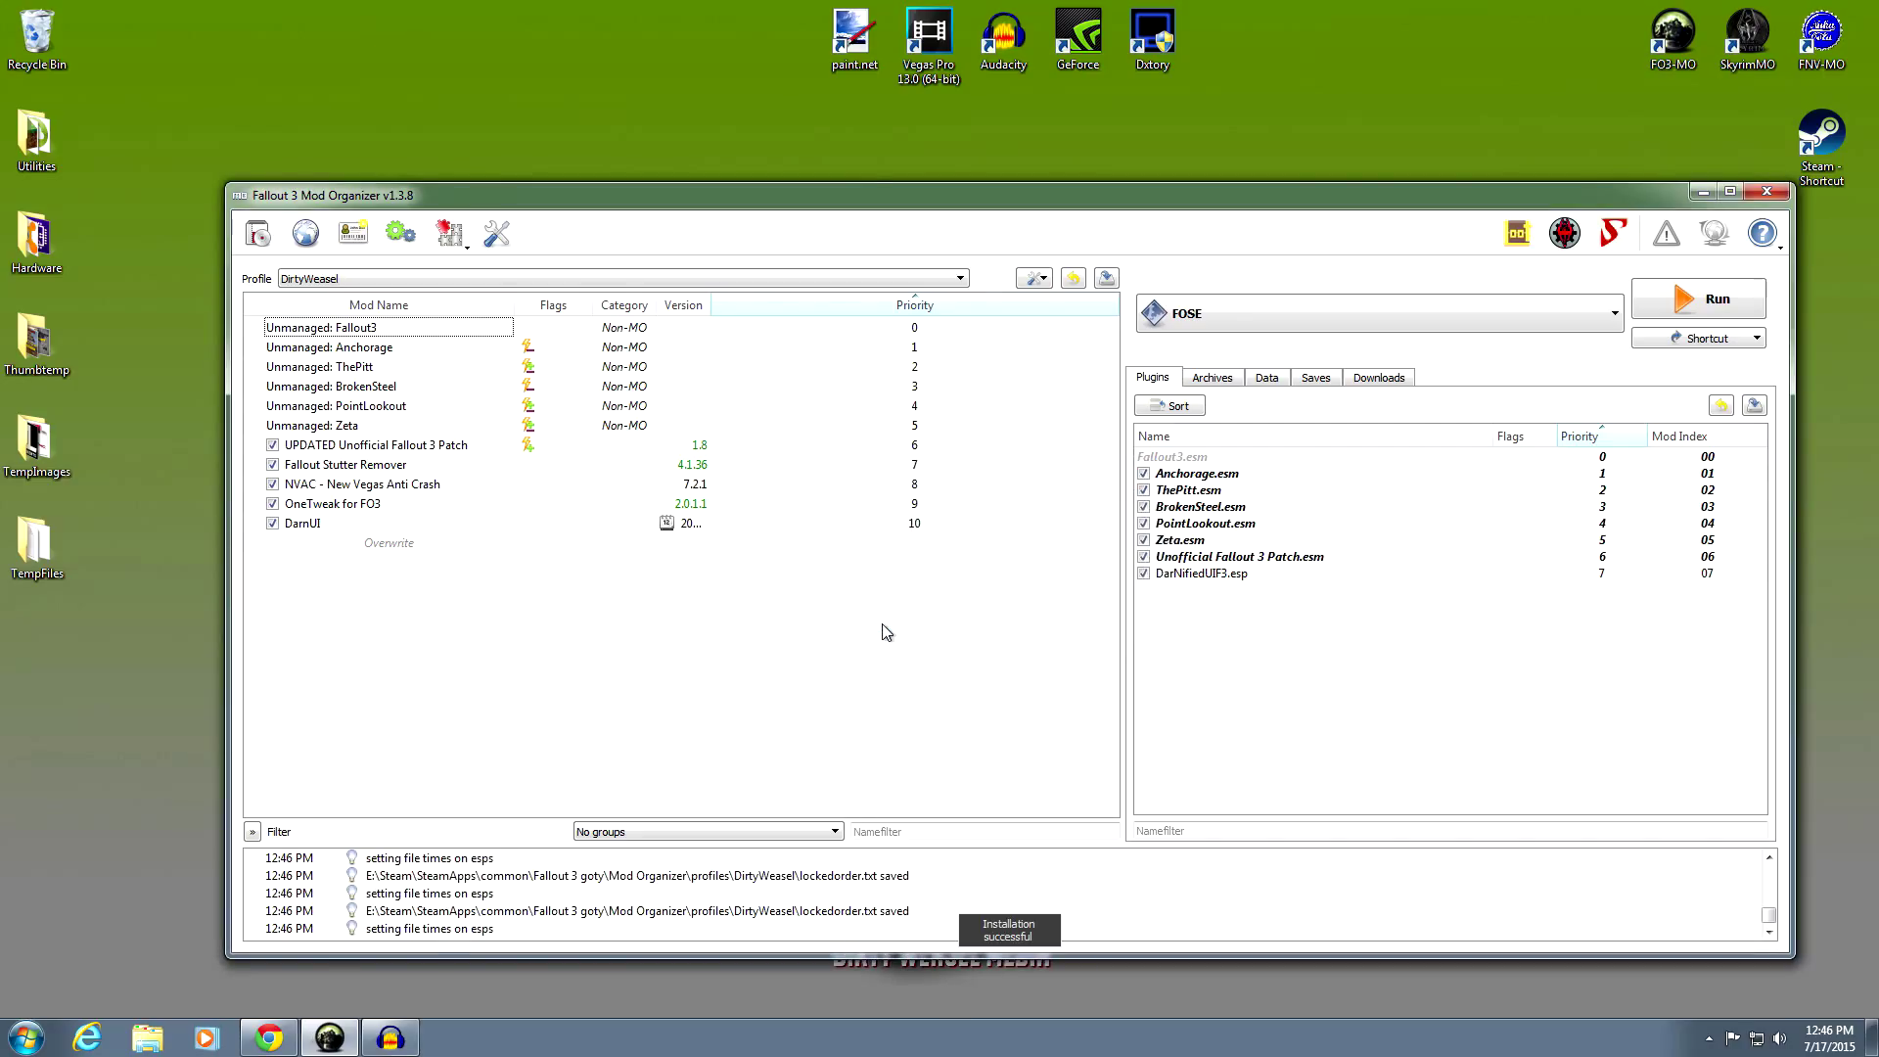
Inspect the DarnUI mod's file tree, close its details and show the list of downloaded archives
double_click(321, 527)
left_click(1262, 351)
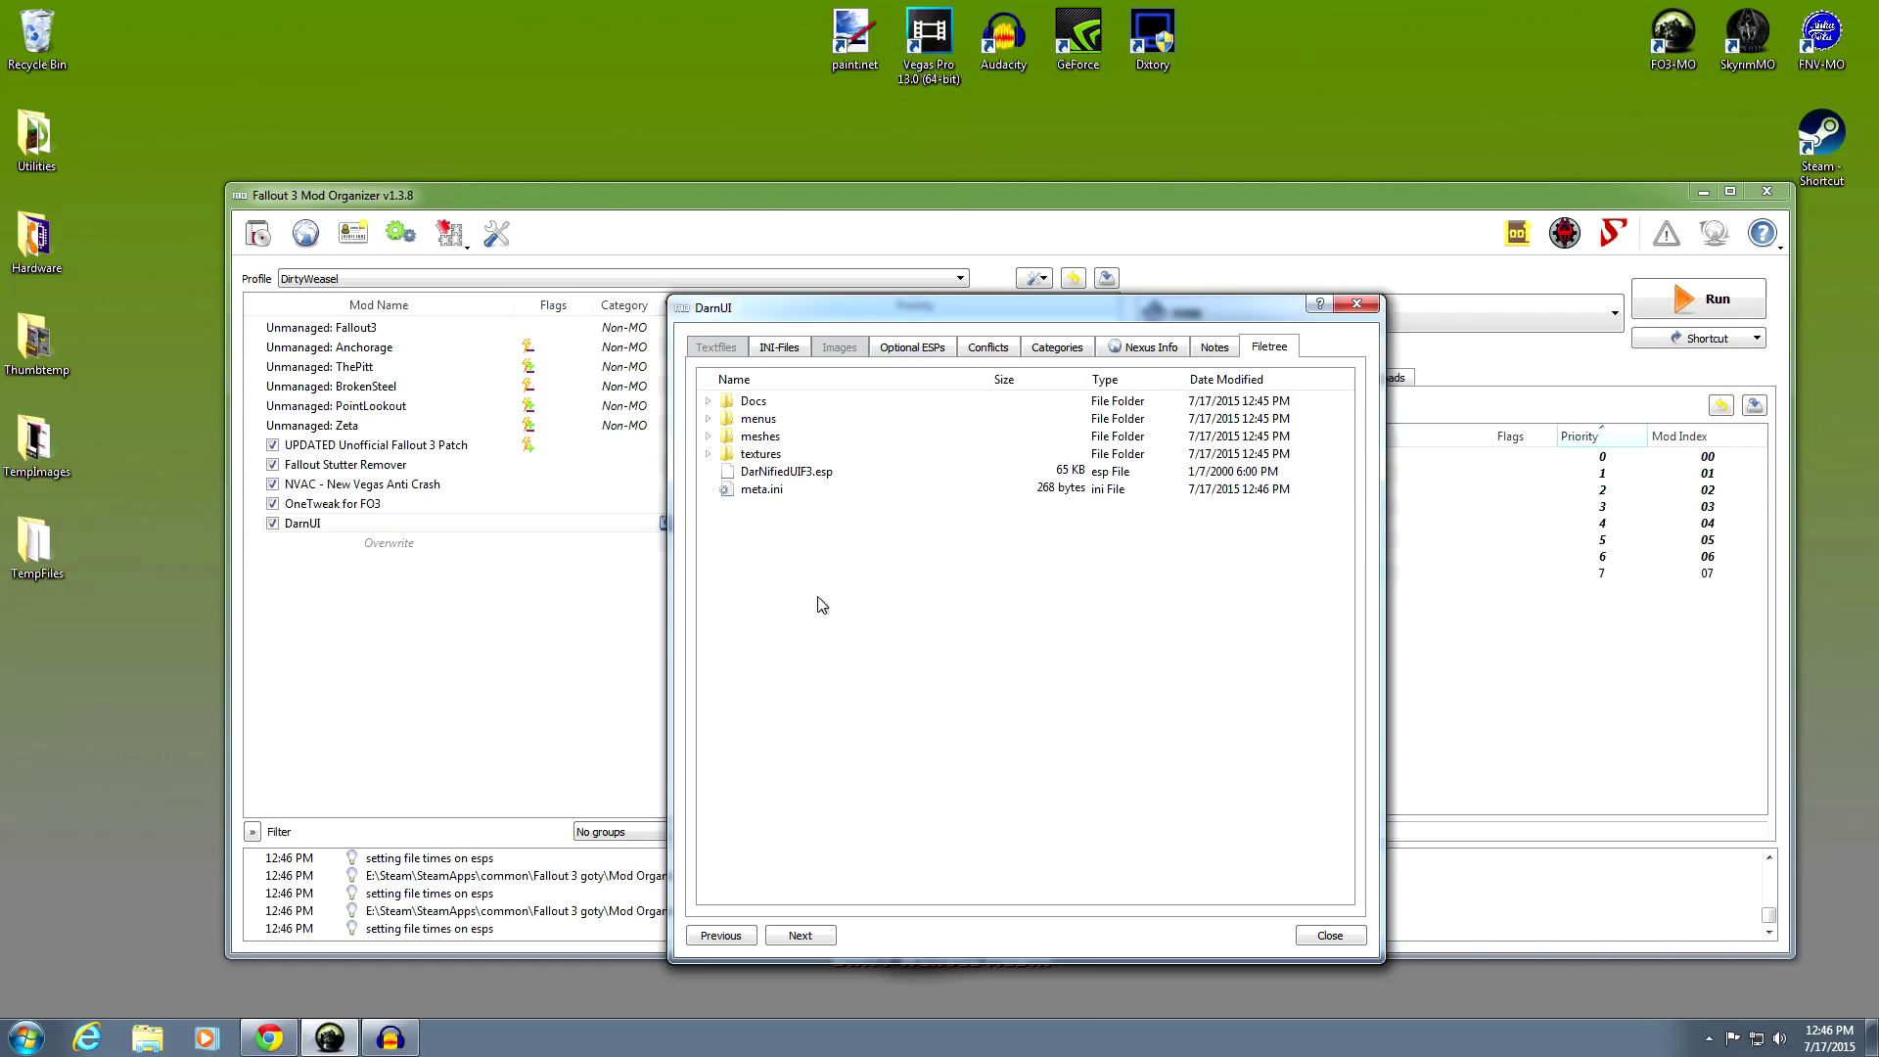
left_click(1330, 936)
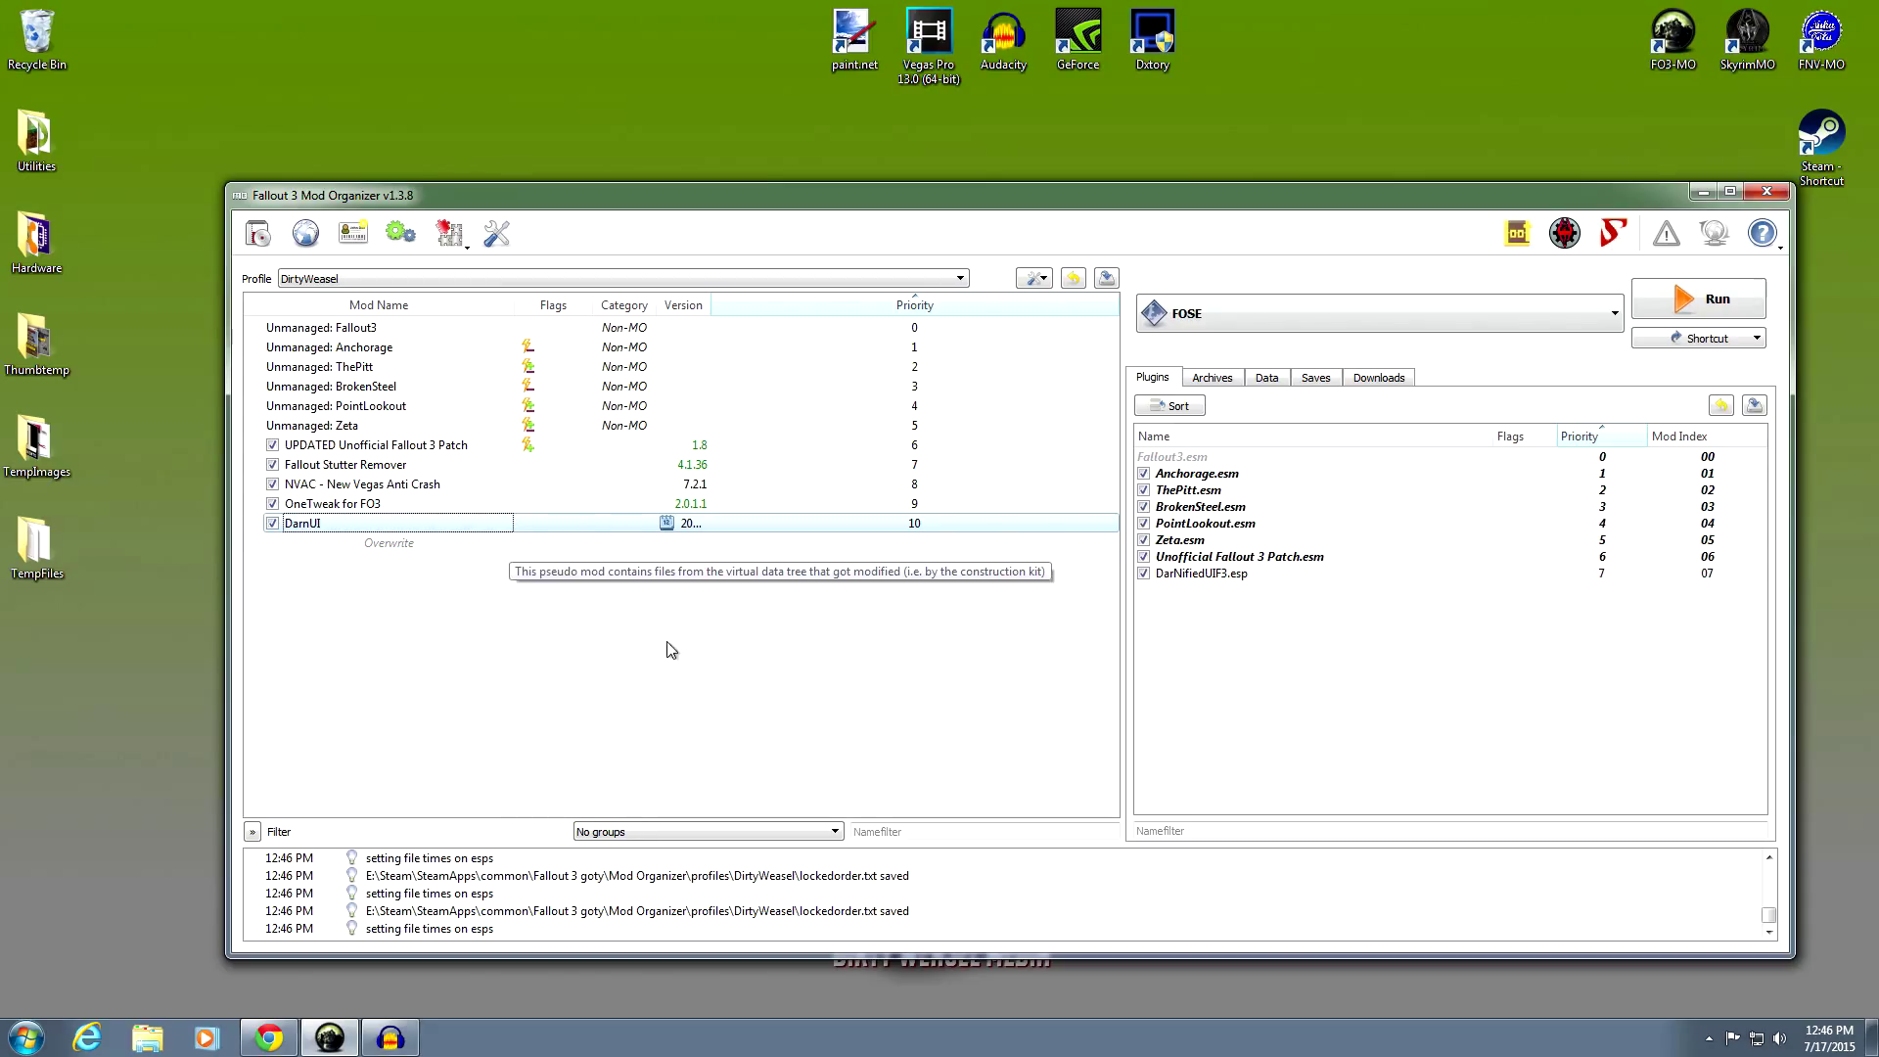
left_click(1375, 386)
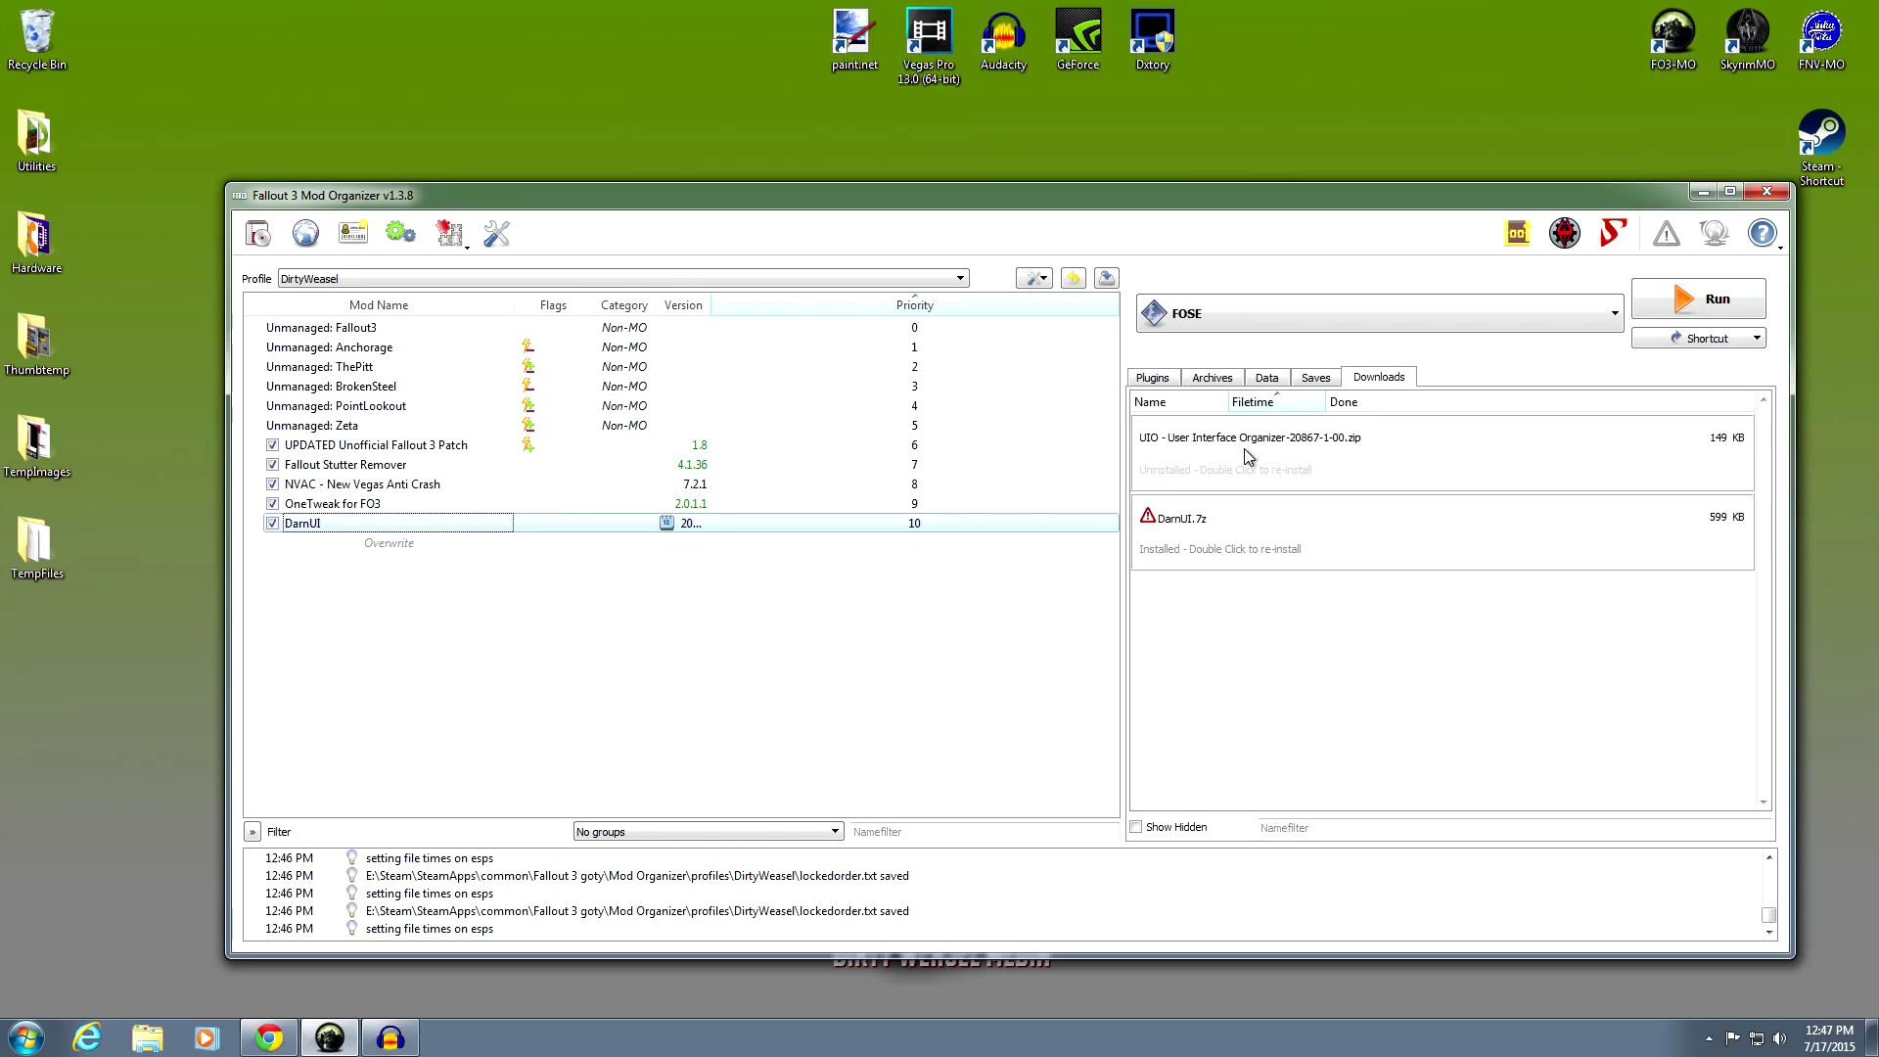
Switch to Chrome and review the Fonts ini entries in the 7z install instructions on the DarNified UI forum page
left_click(269, 1037)
scroll(621, 453, "up", 8)
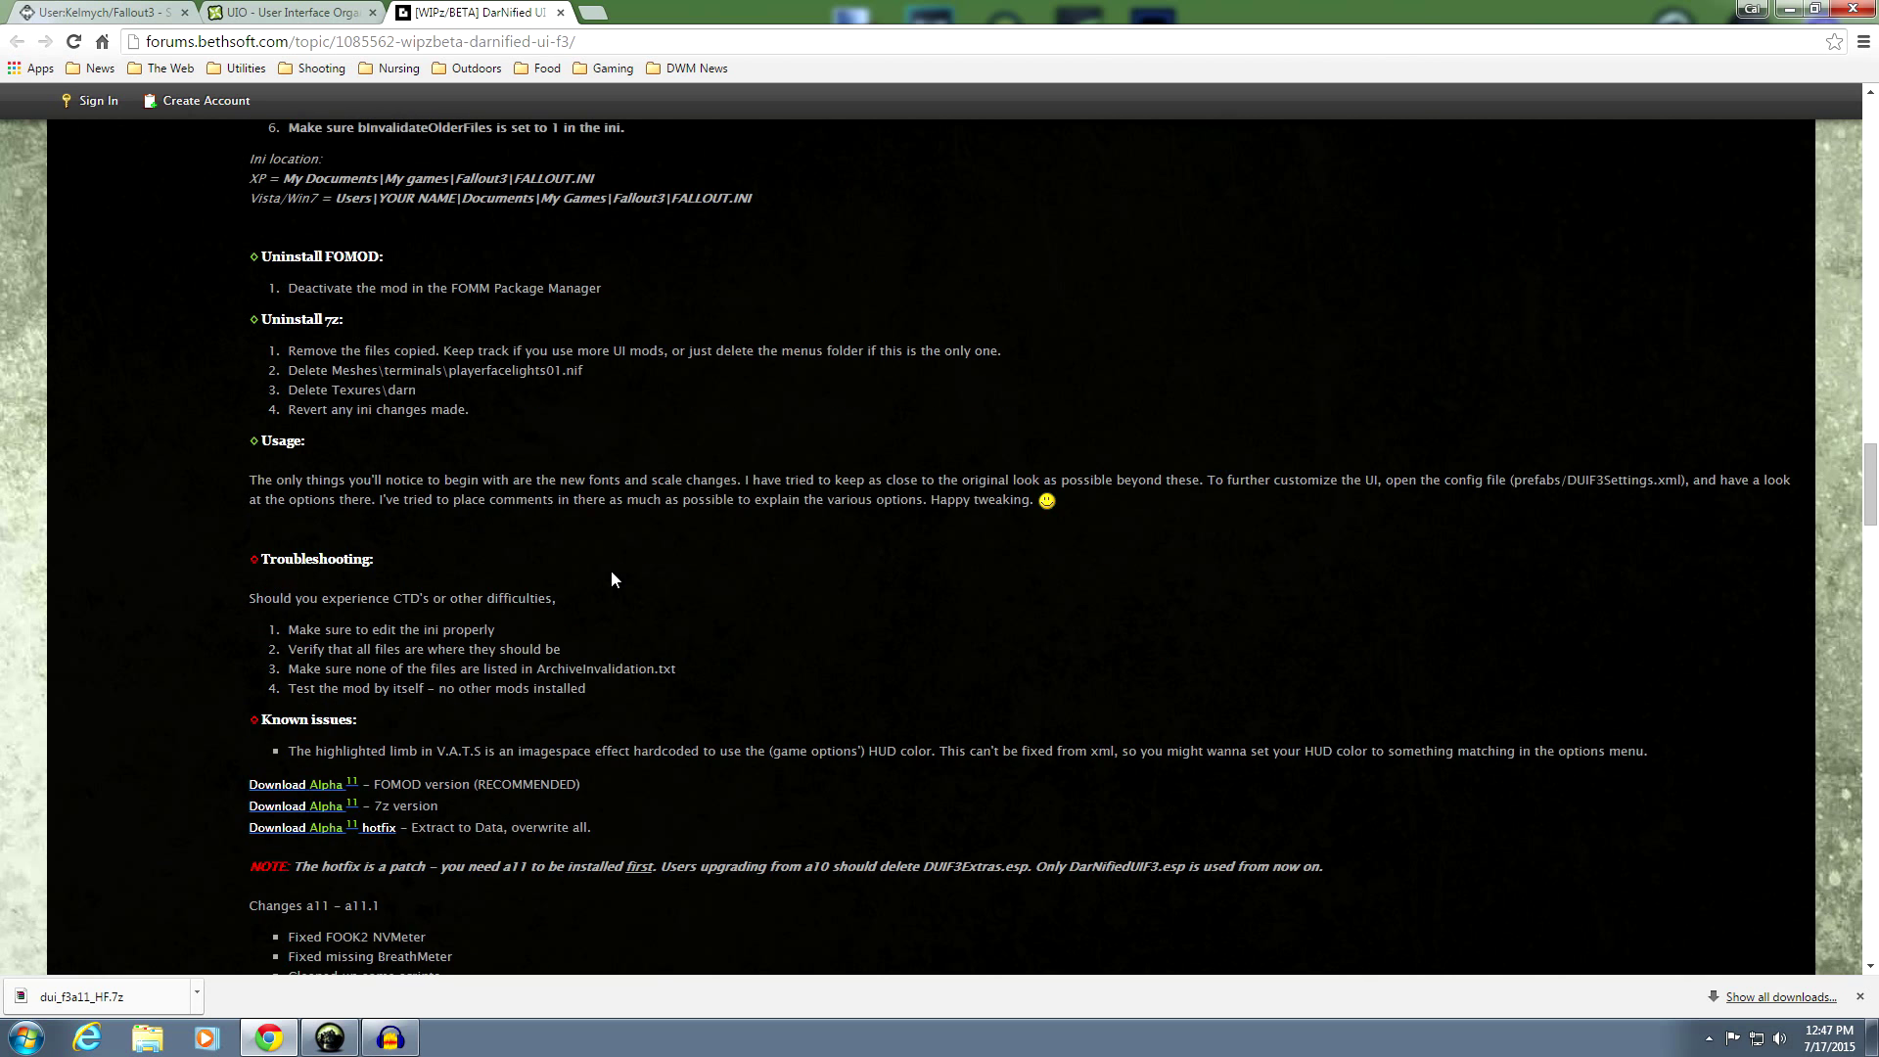
scroll(616, 529, "up", 1)
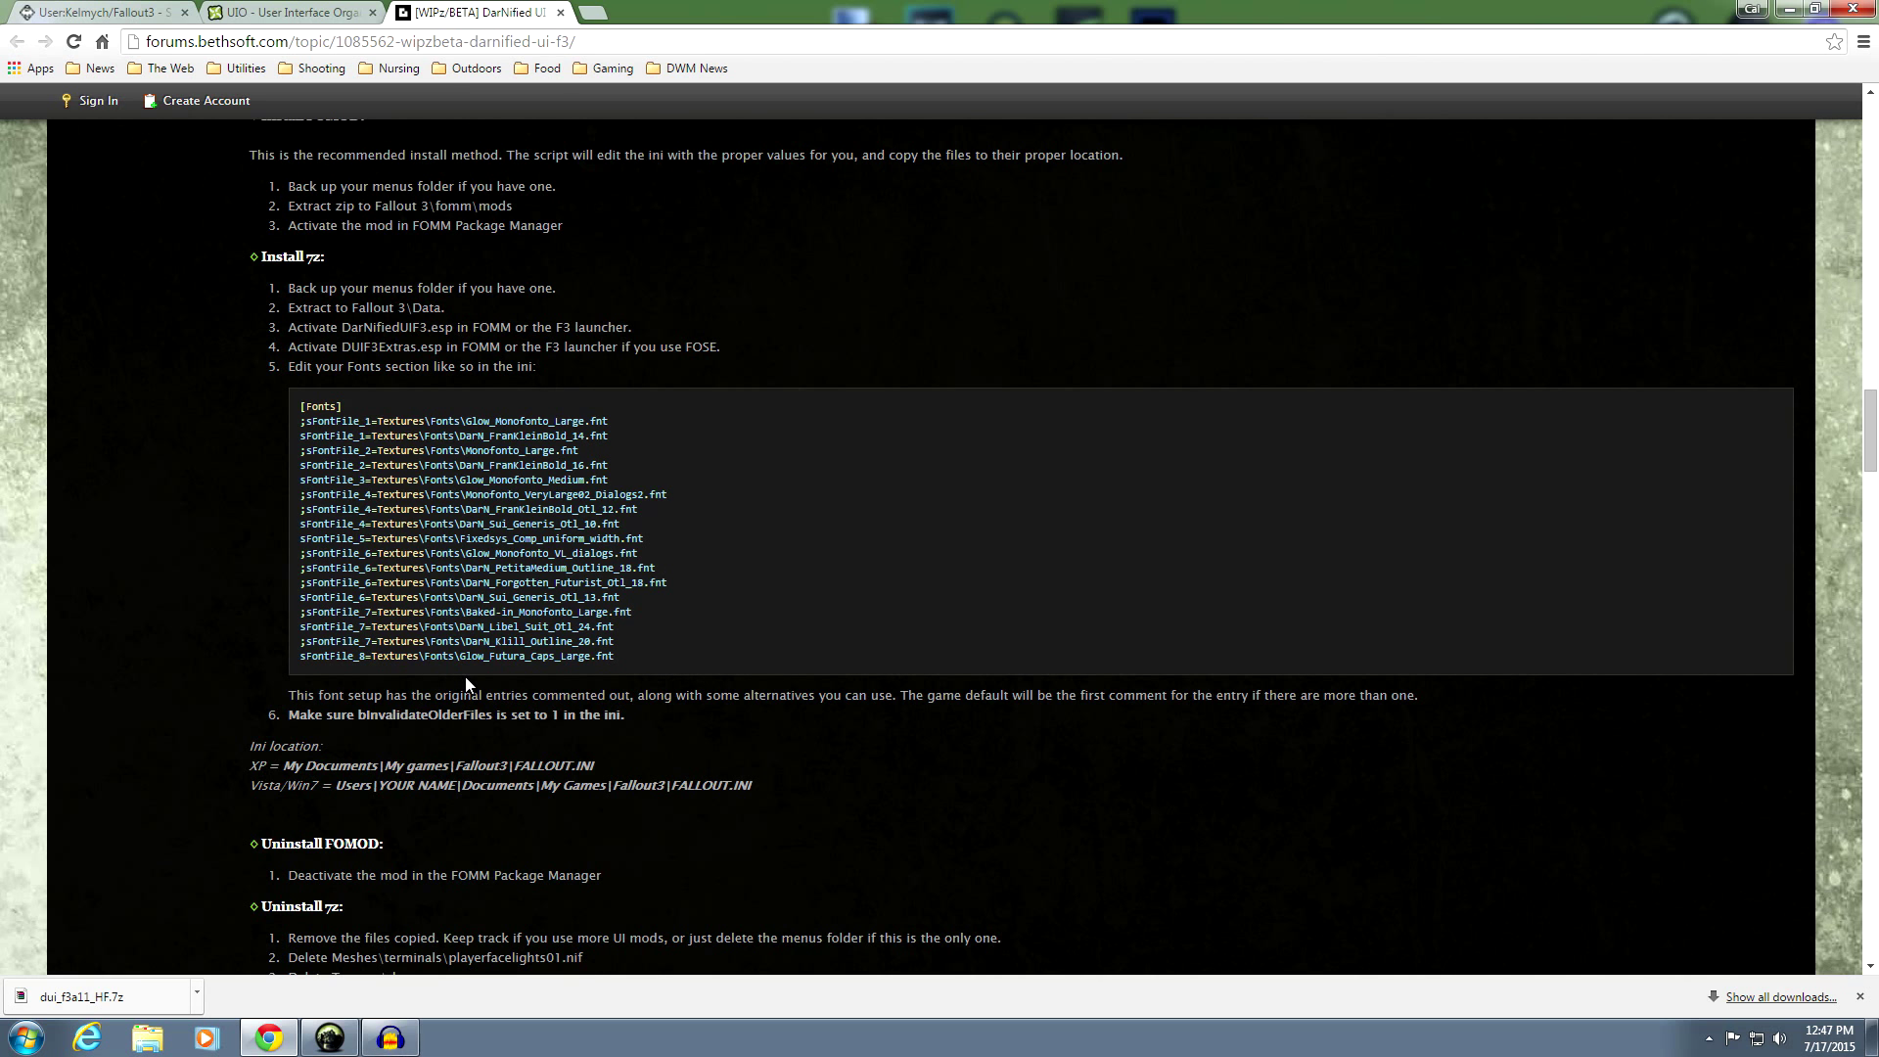
left_click(1787, 10)
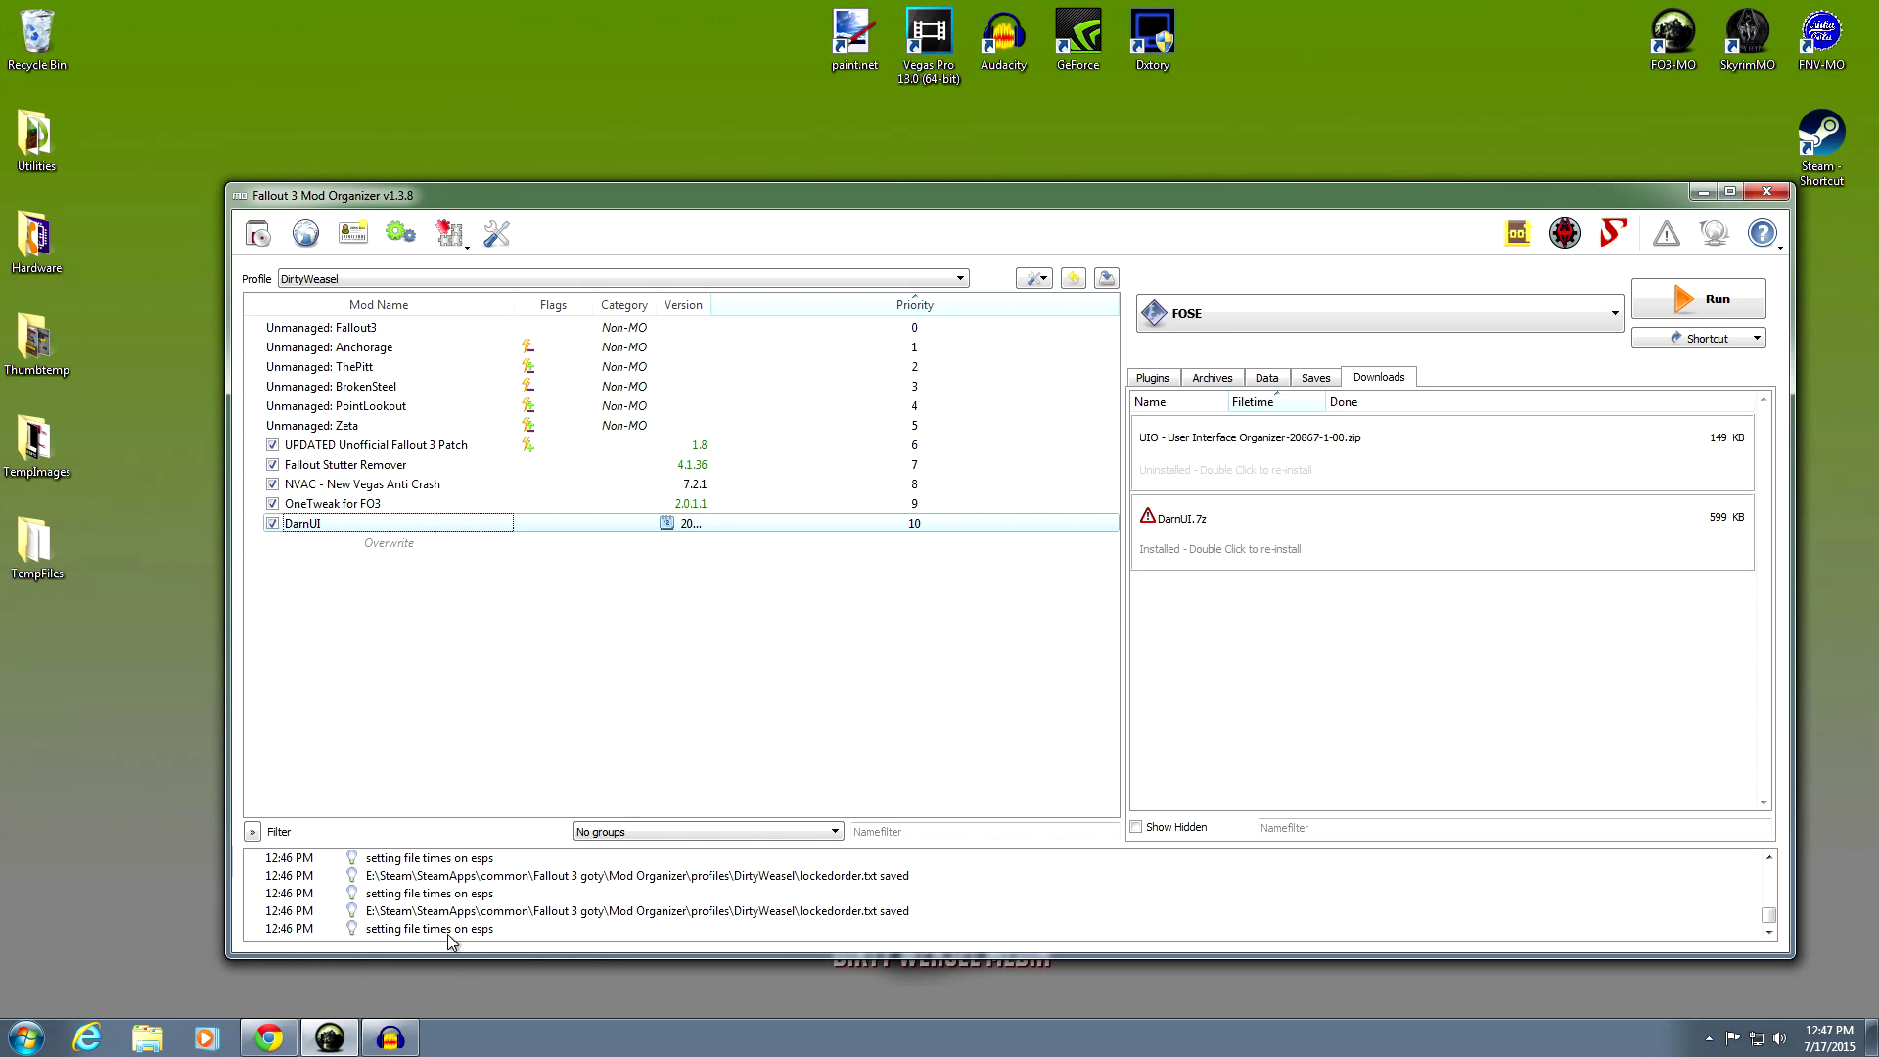
left_click(264, 1050)
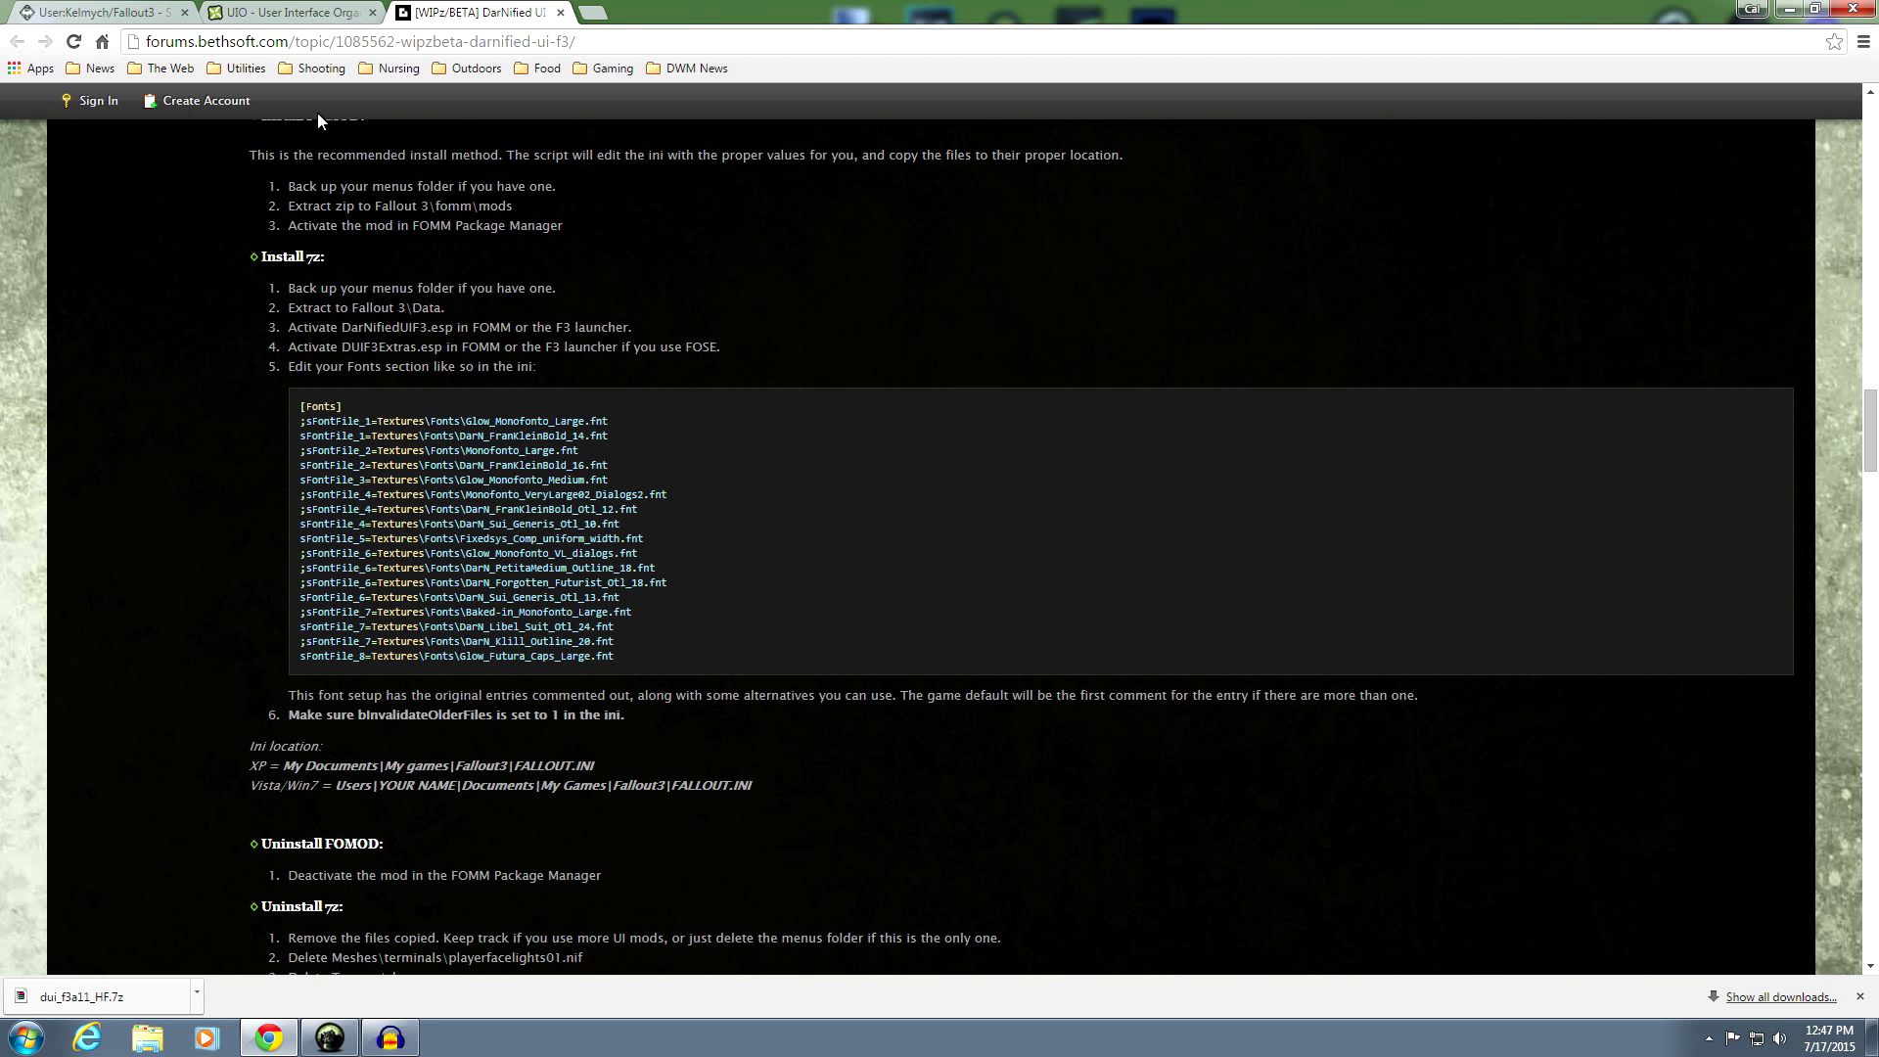
Bring up the UIO - User Interface Organizer page on Nexus Mods and examine its author and introductory description
left_click(292, 16)
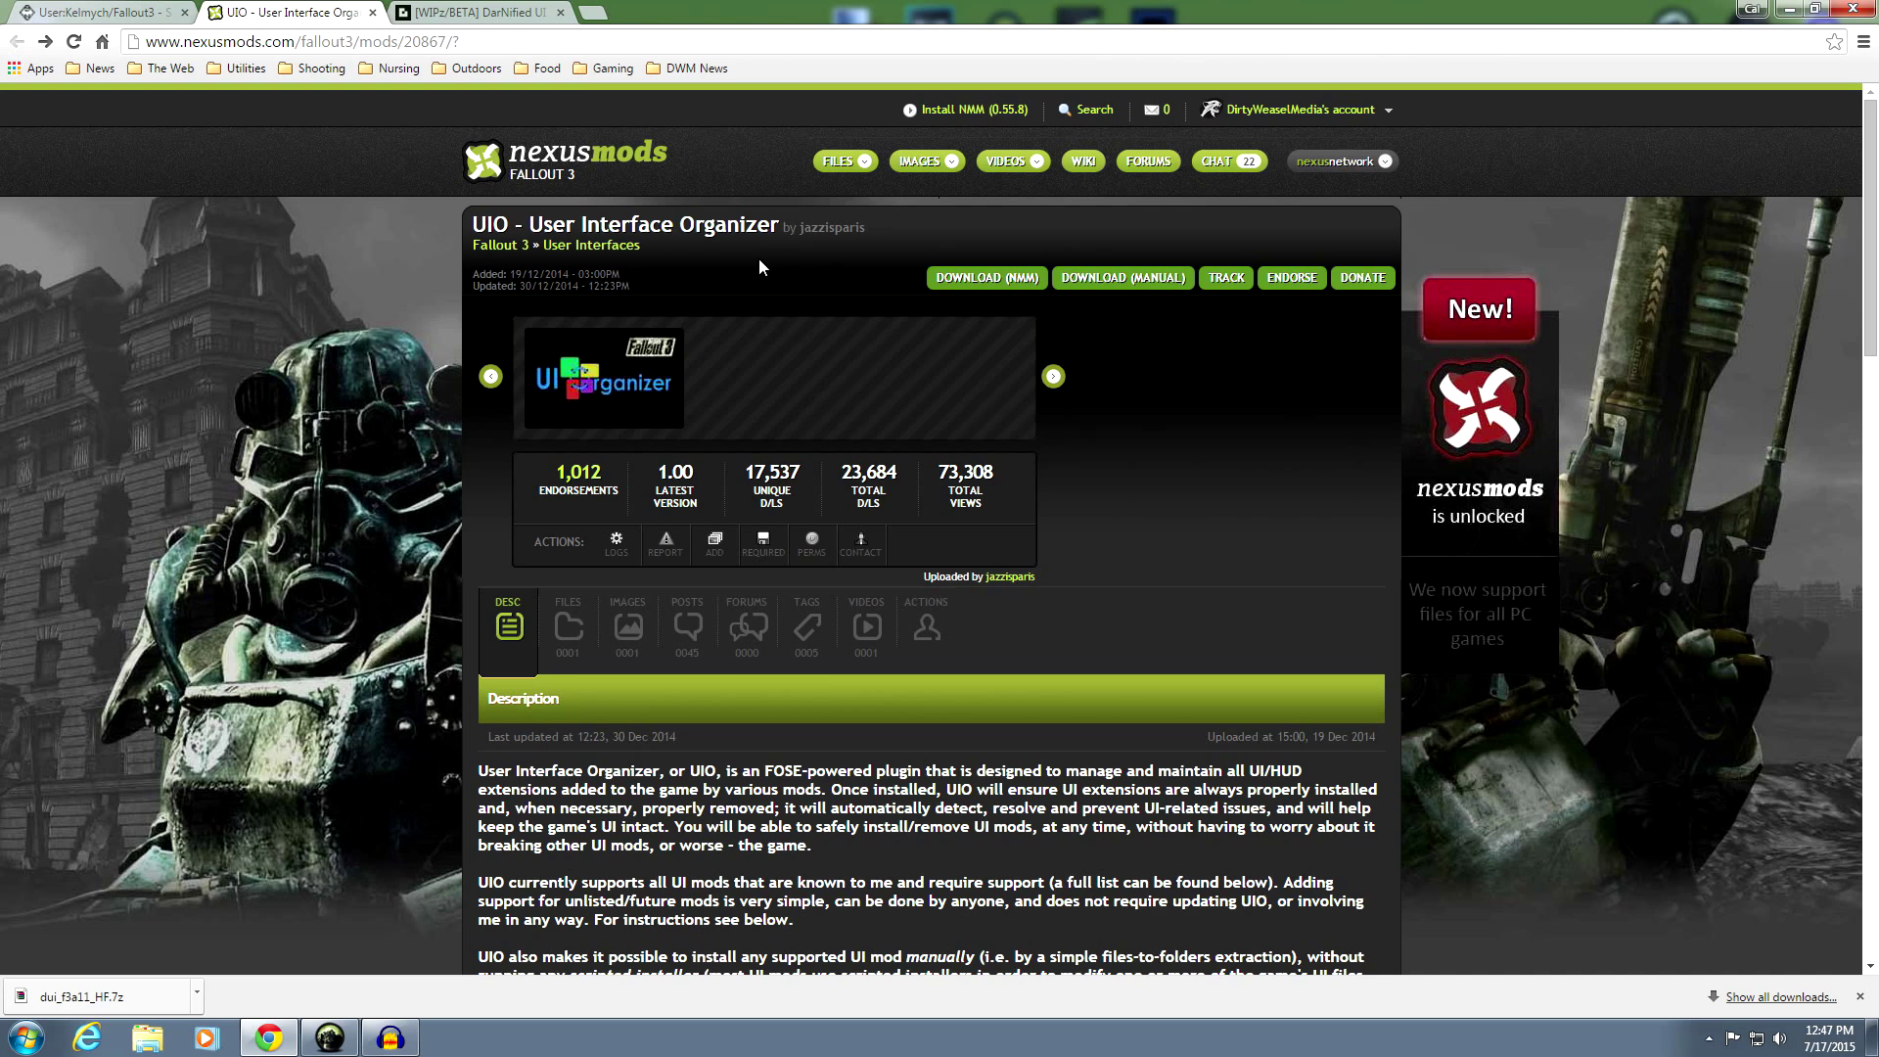
left_click_drag(800, 227, 884, 228)
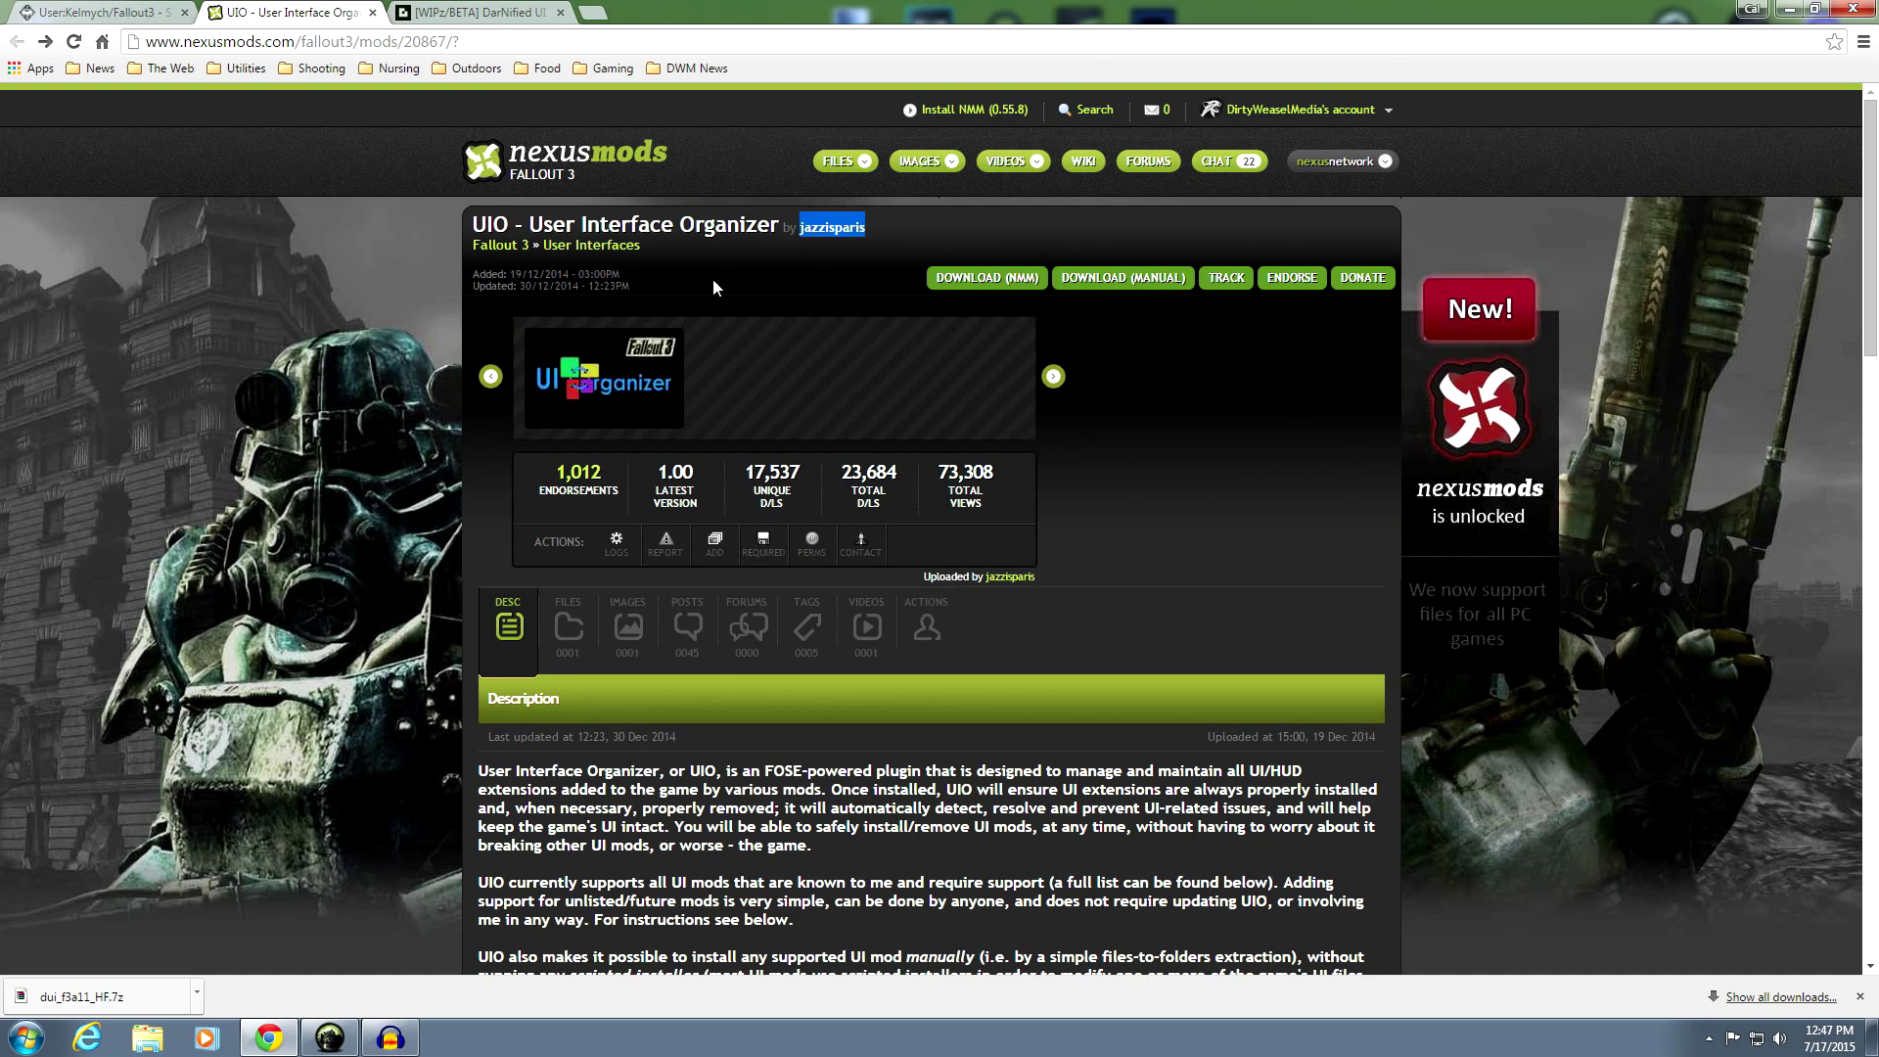
left_click(423, 347)
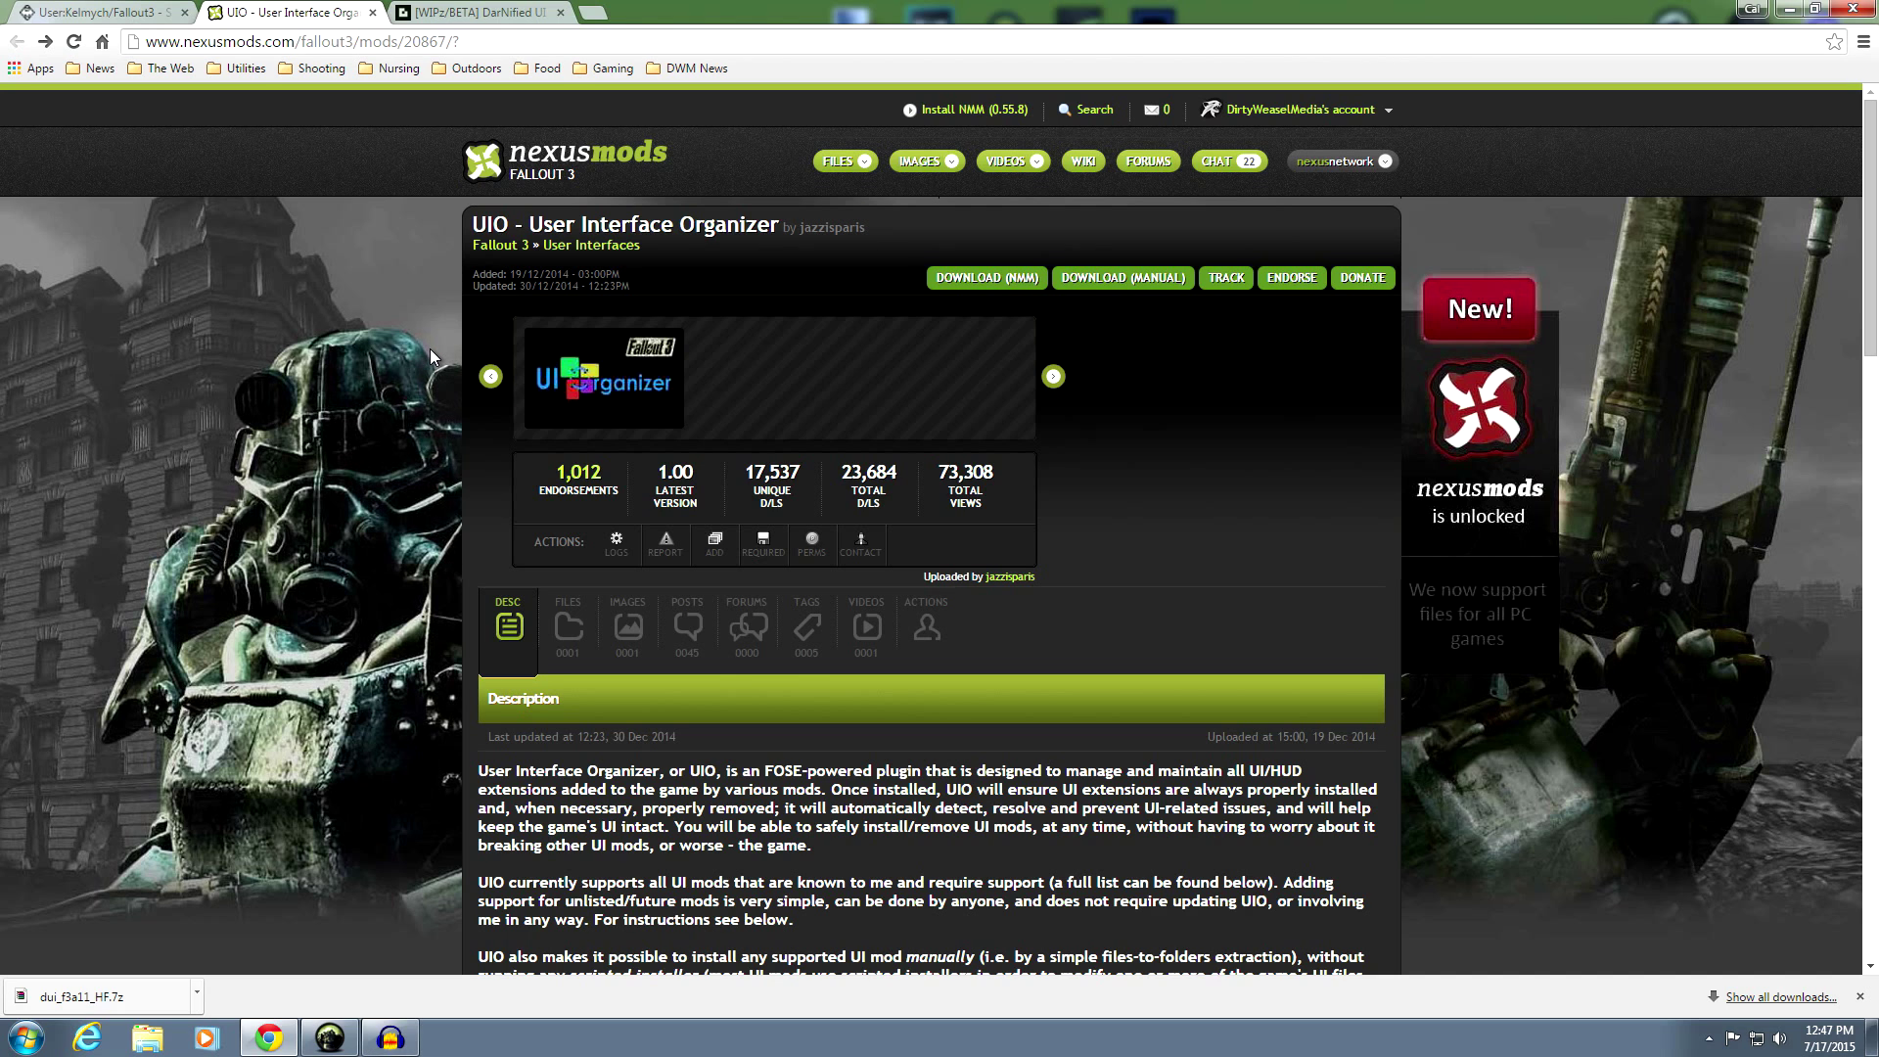
scroll(433, 356, "down", 1)
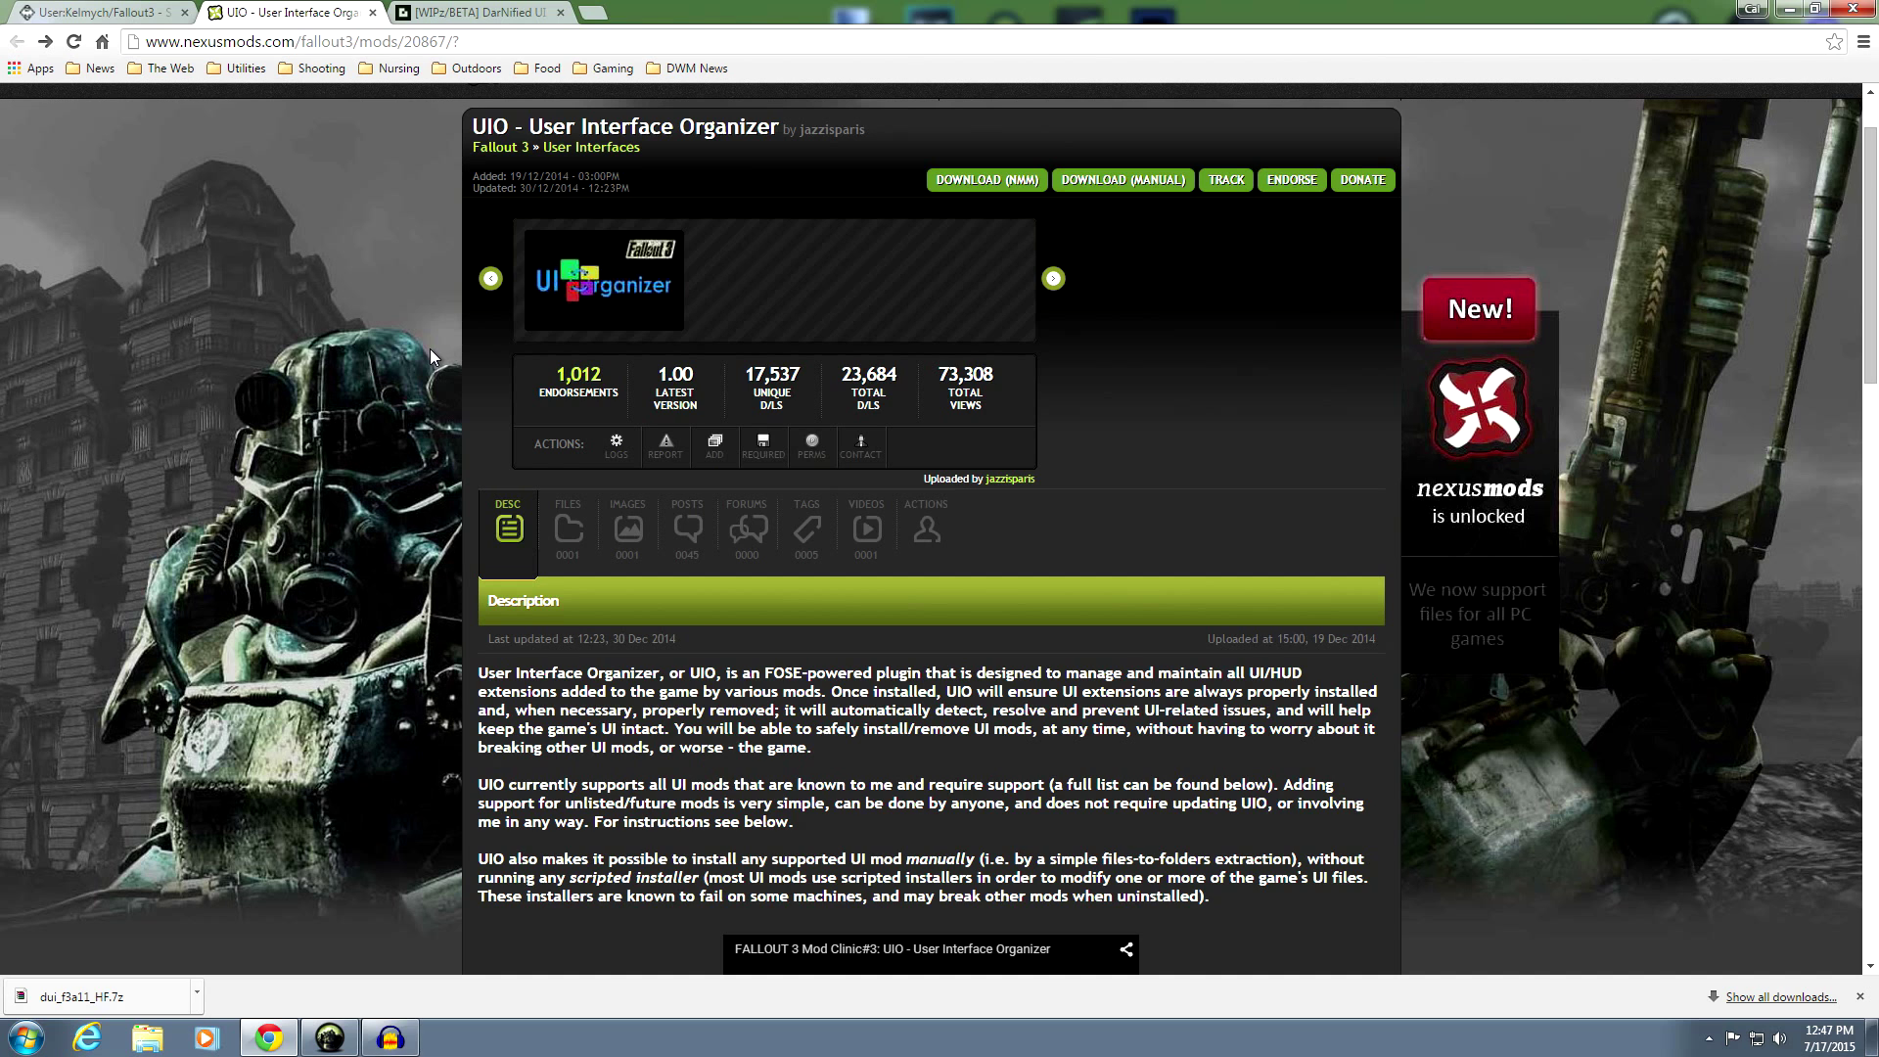
scroll(430, 350, "down", 4)
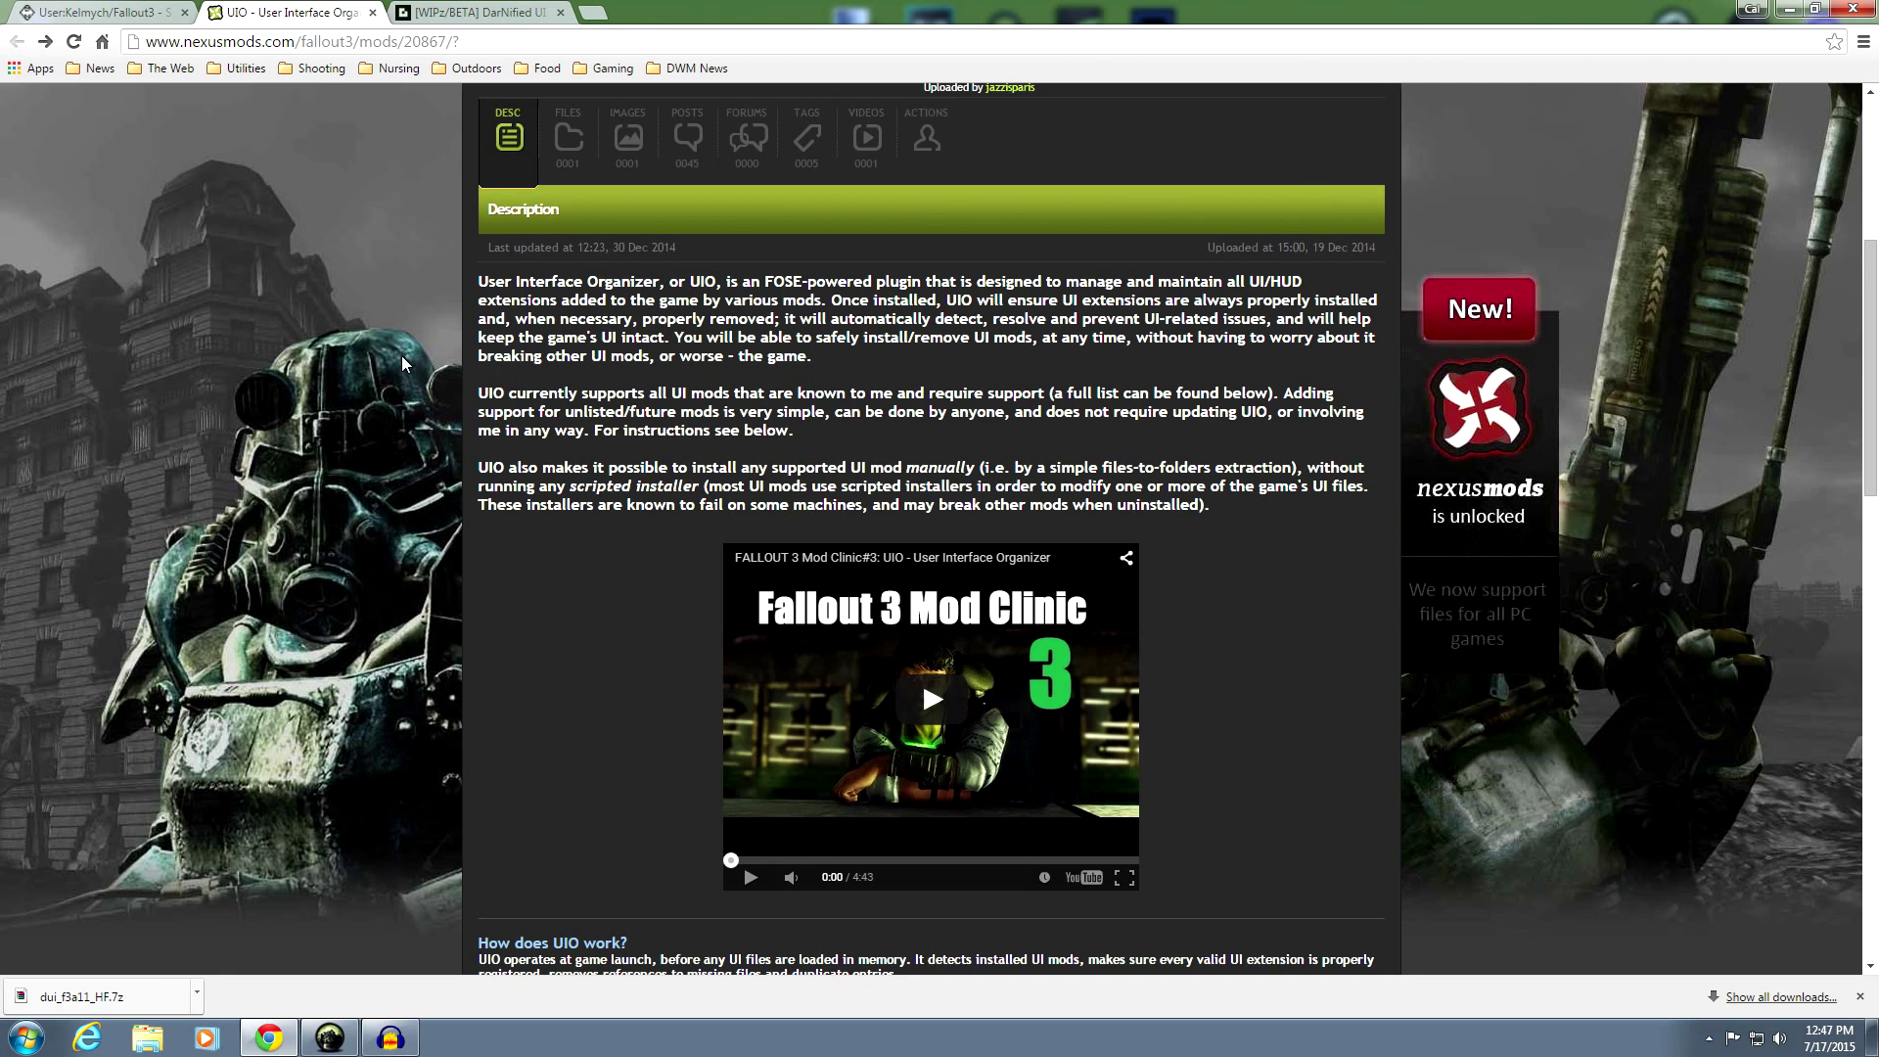
Read the UIO page's notes on using it with Mod Organizer, Darnified UI and Unified HUD
scroll(408, 366, "down", 2)
scroll(409, 366, "down", 3)
scroll(409, 366, "up", 2)
scroll(409, 366, "down", 1)
scroll(409, 366, "down", 3)
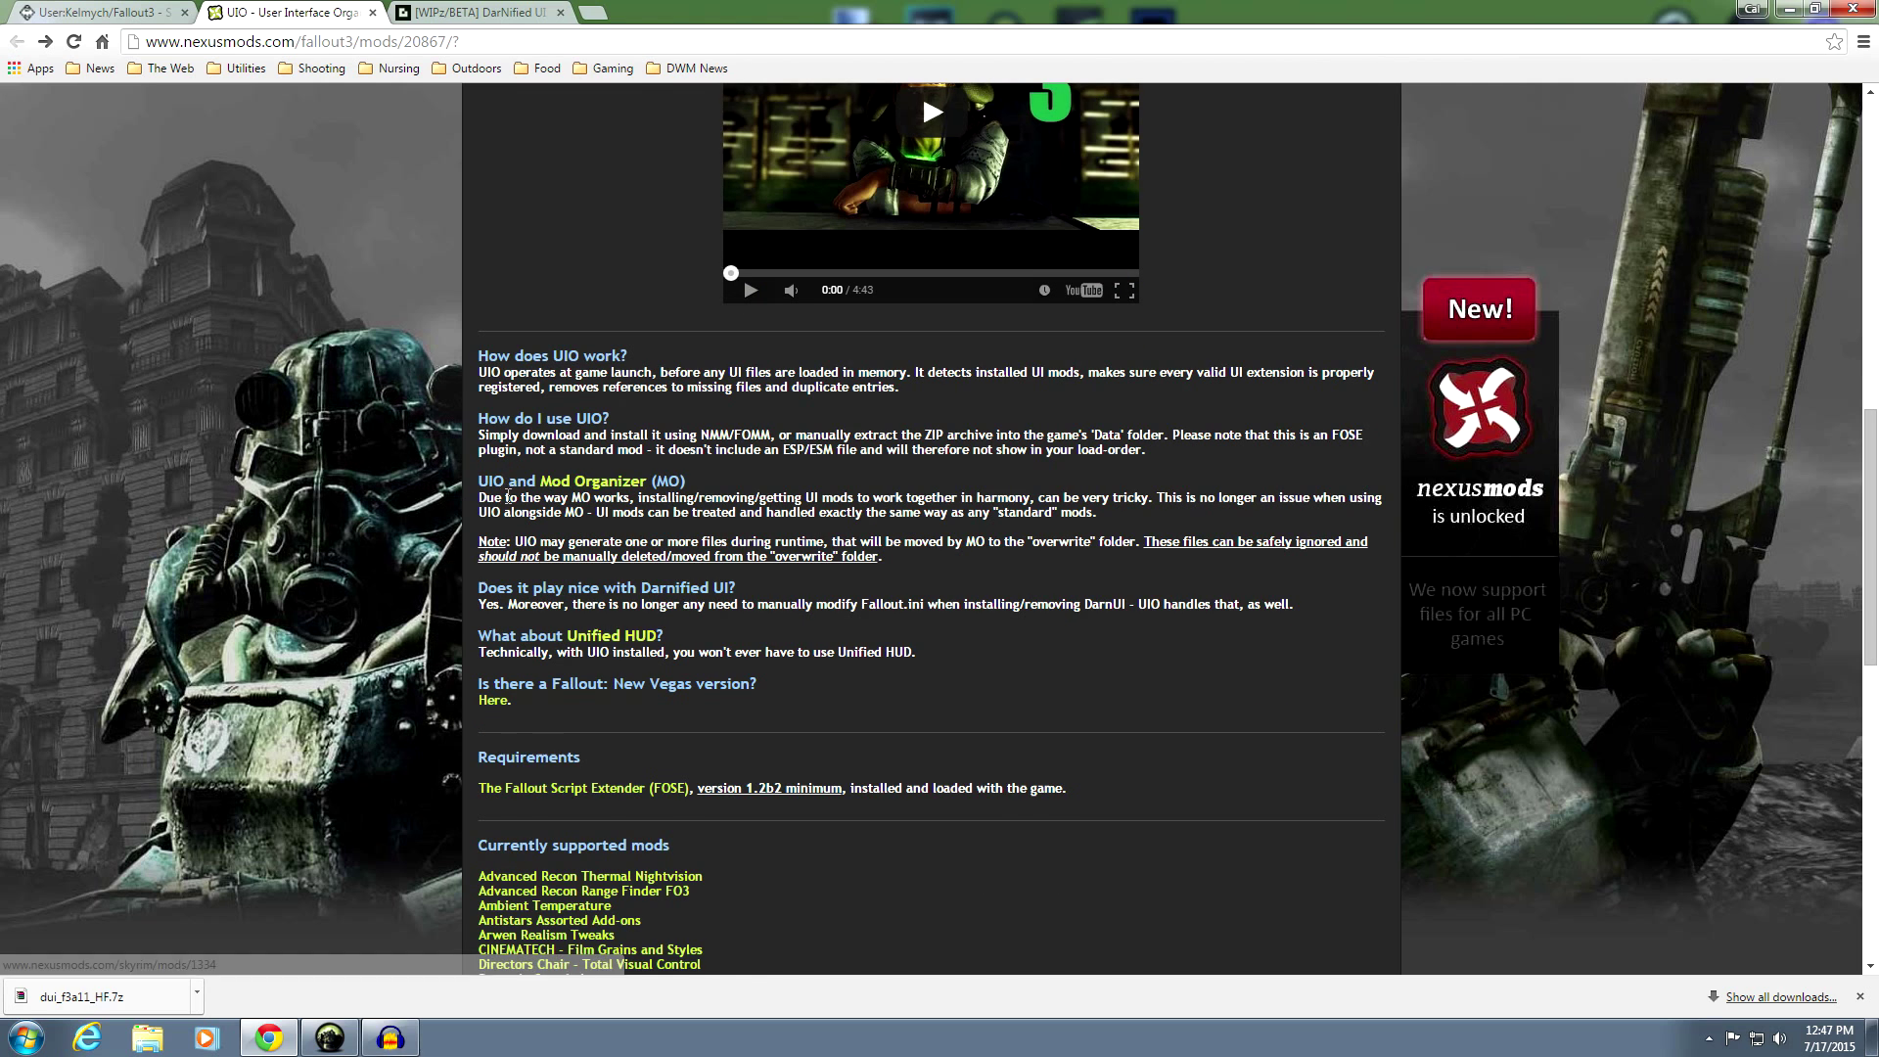
left_click_drag(480, 499, 919, 499)
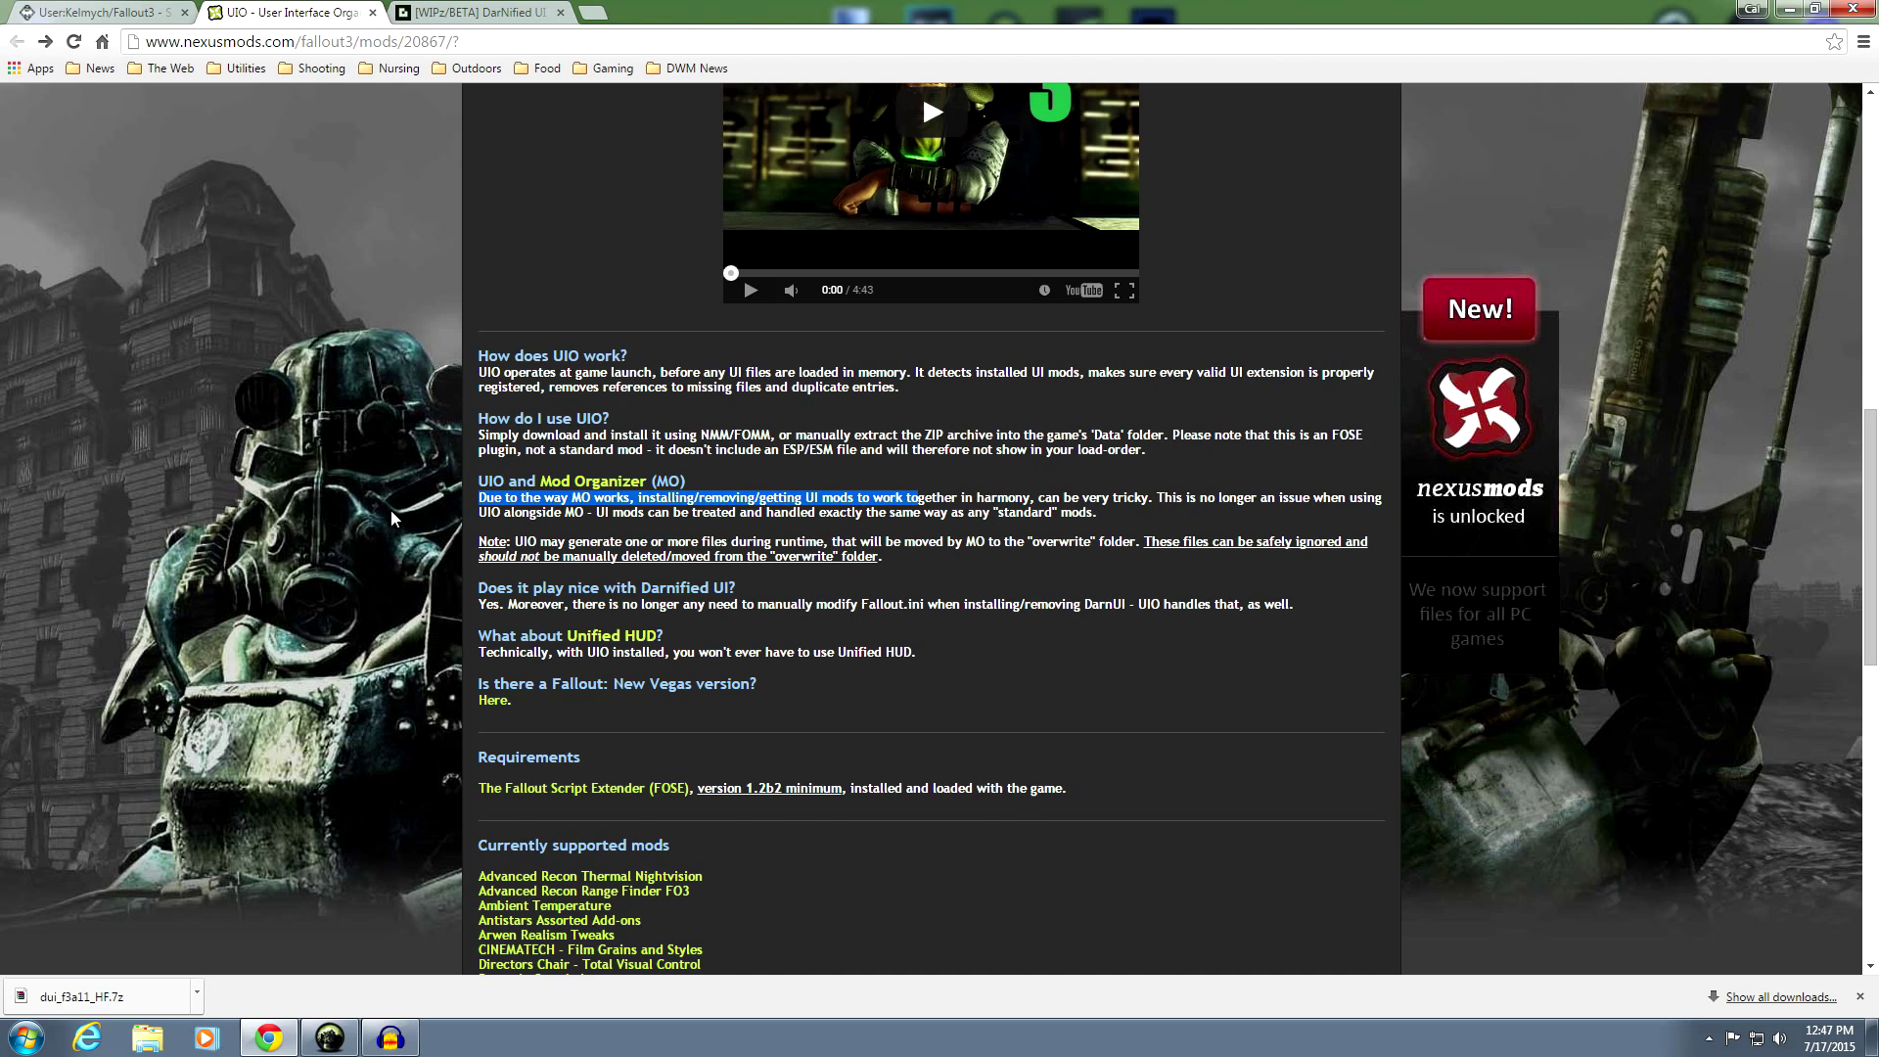
left_click(479, 523)
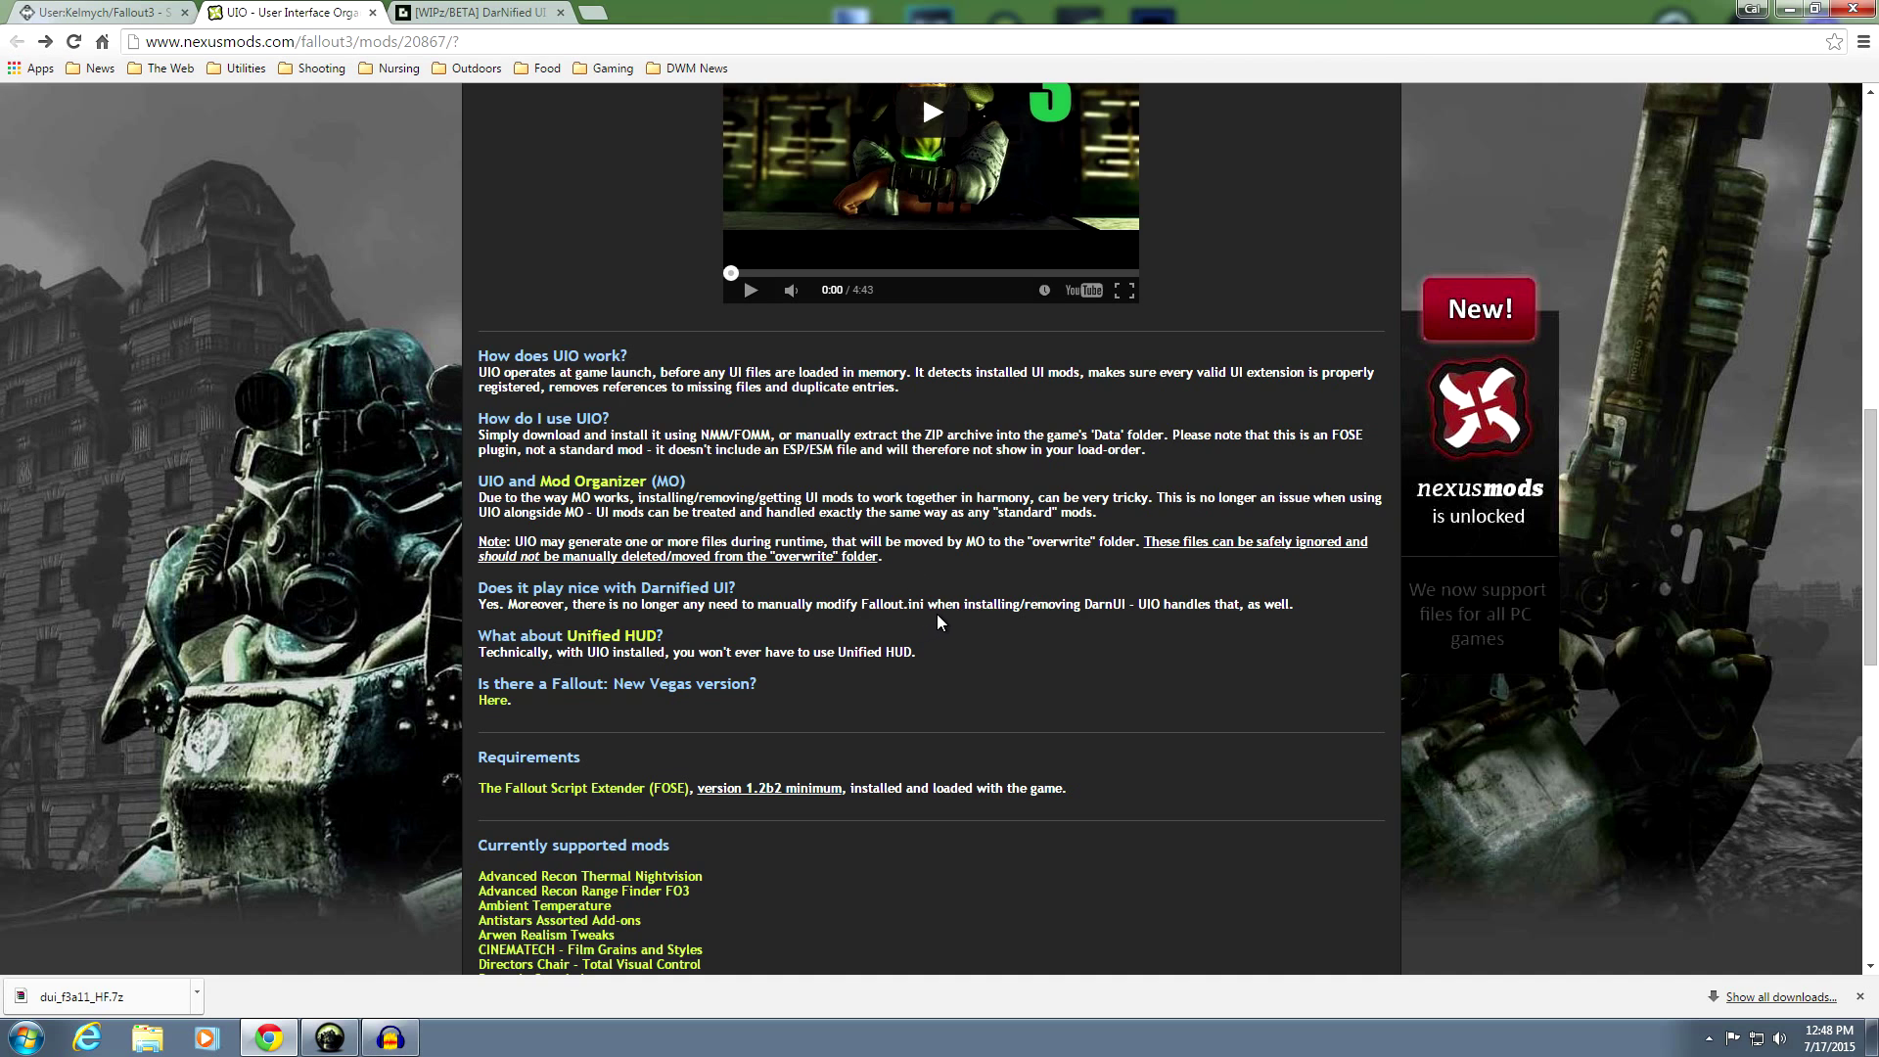
left_click_drag(703, 636, 475, 638)
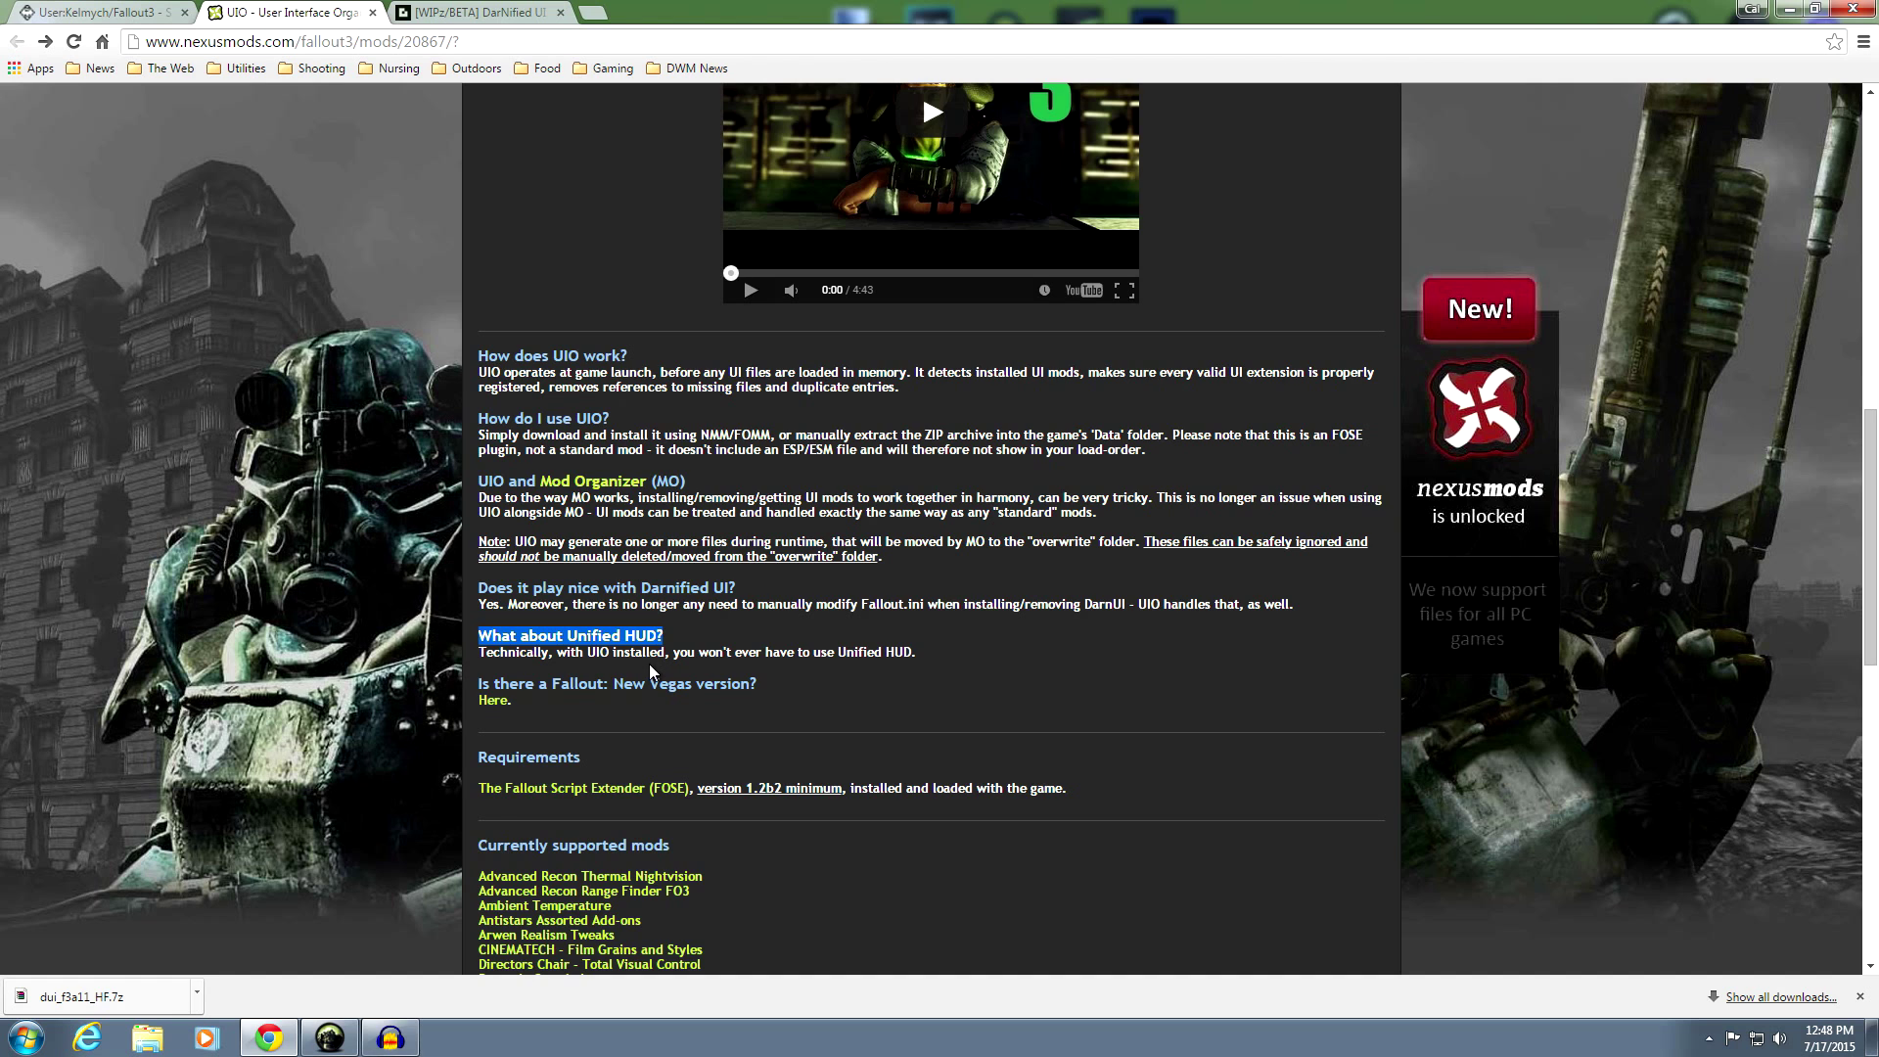
left_click(718, 624)
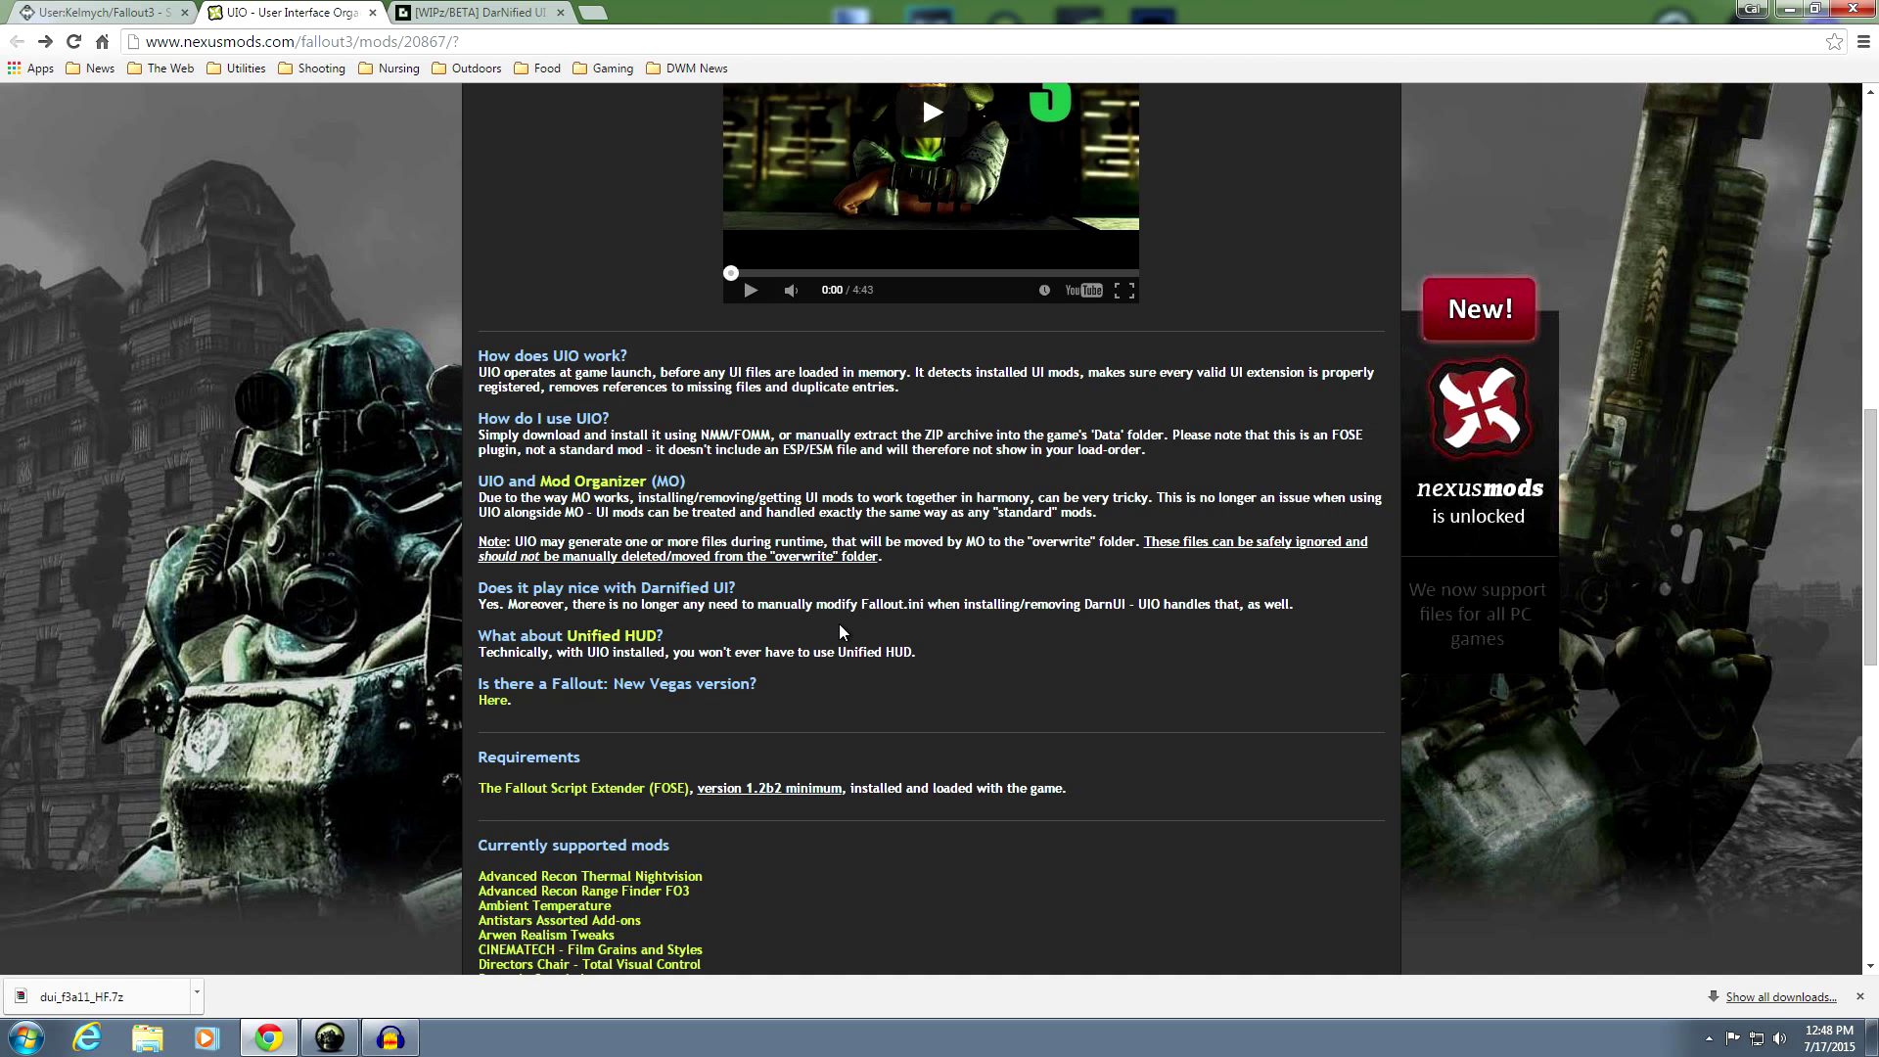
scroll(690, 630, "up", 6)
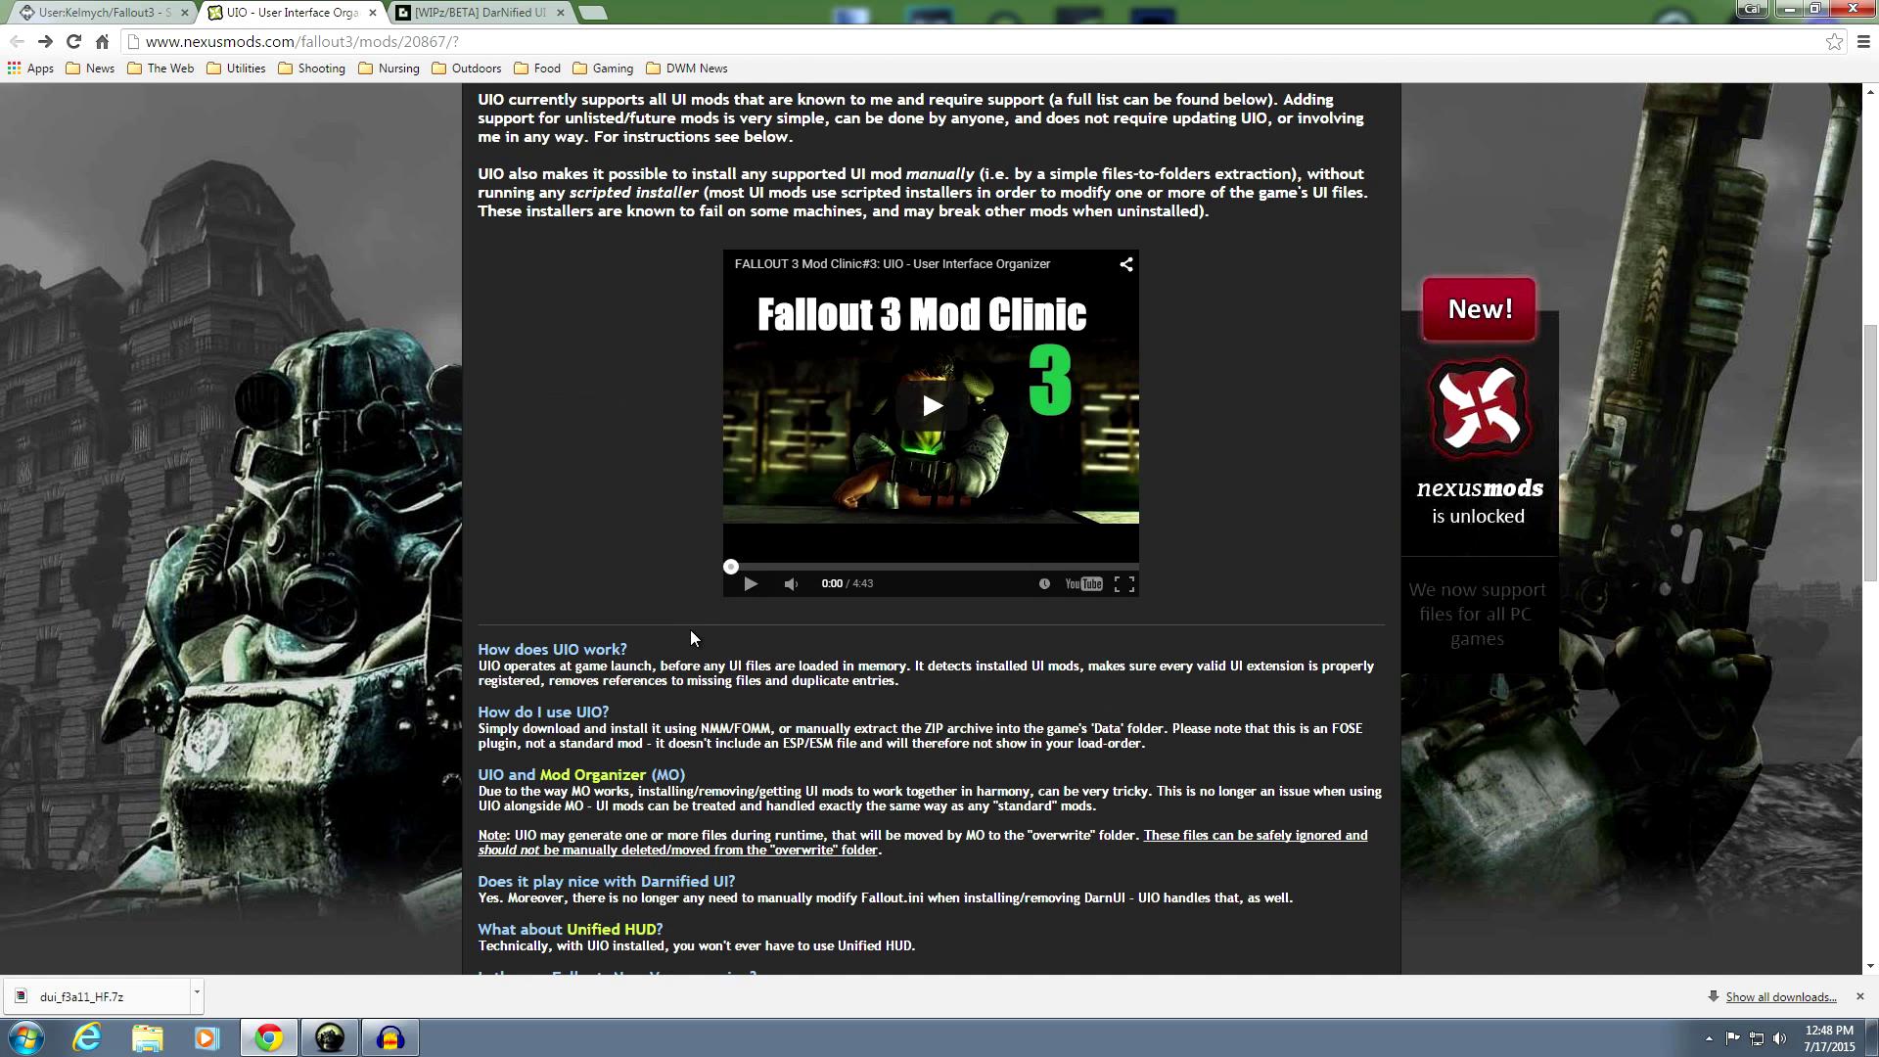
scroll(578, 609, "up", 4)
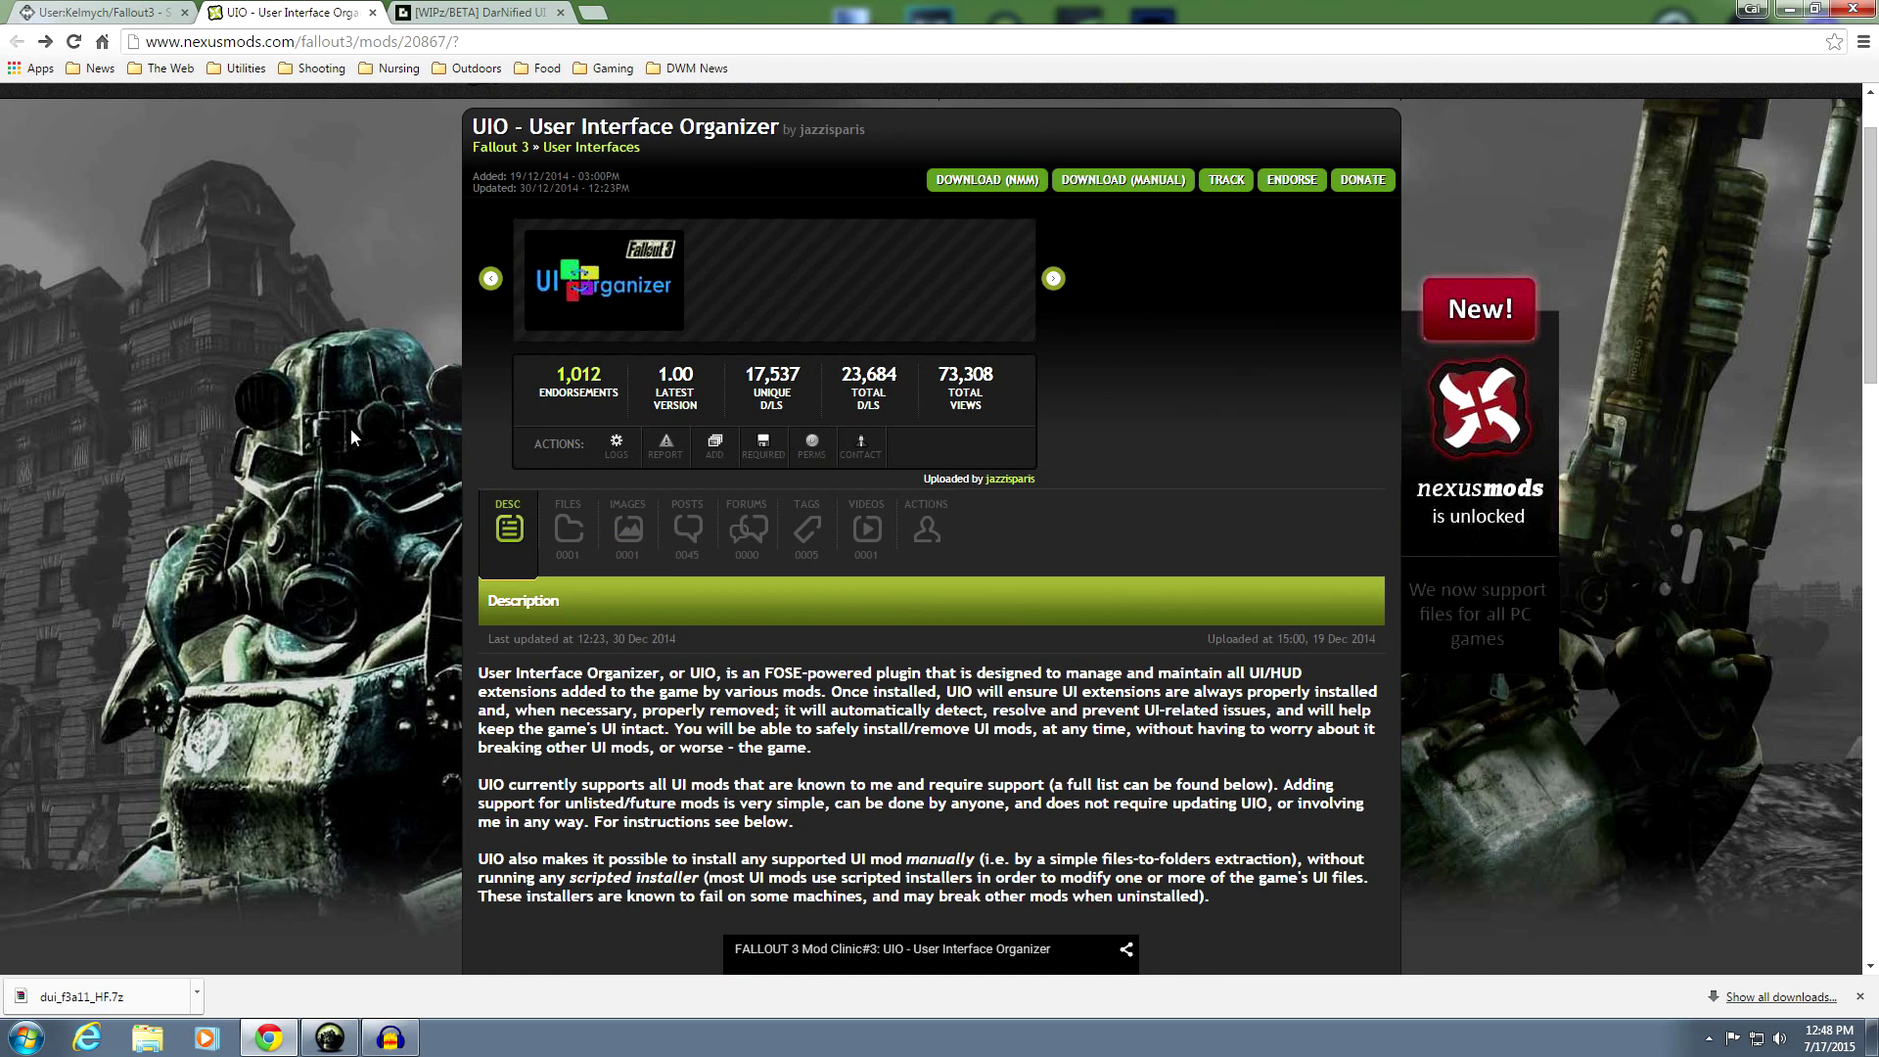
Return to the STEP wiki guide and look through the UI mods listed after DarNified UI
left_click(122, 14)
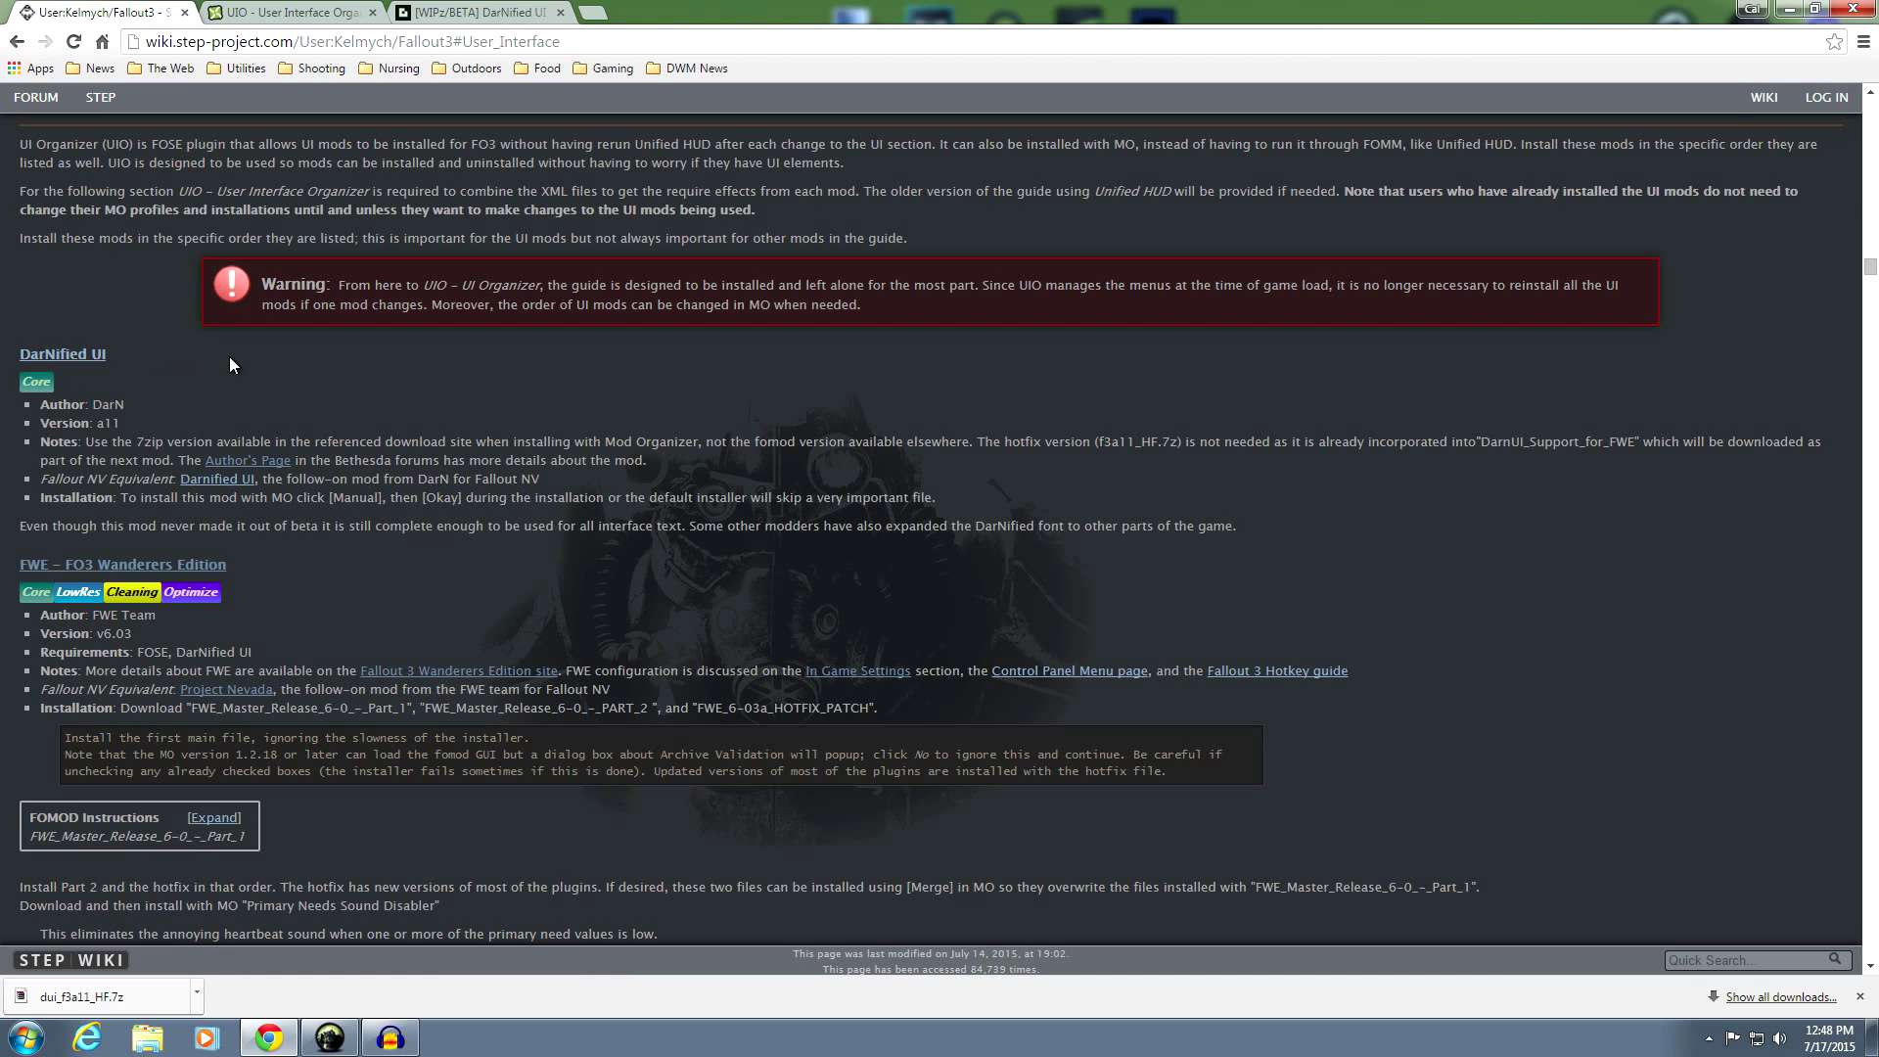
scroll(427, 574, "down", 15)
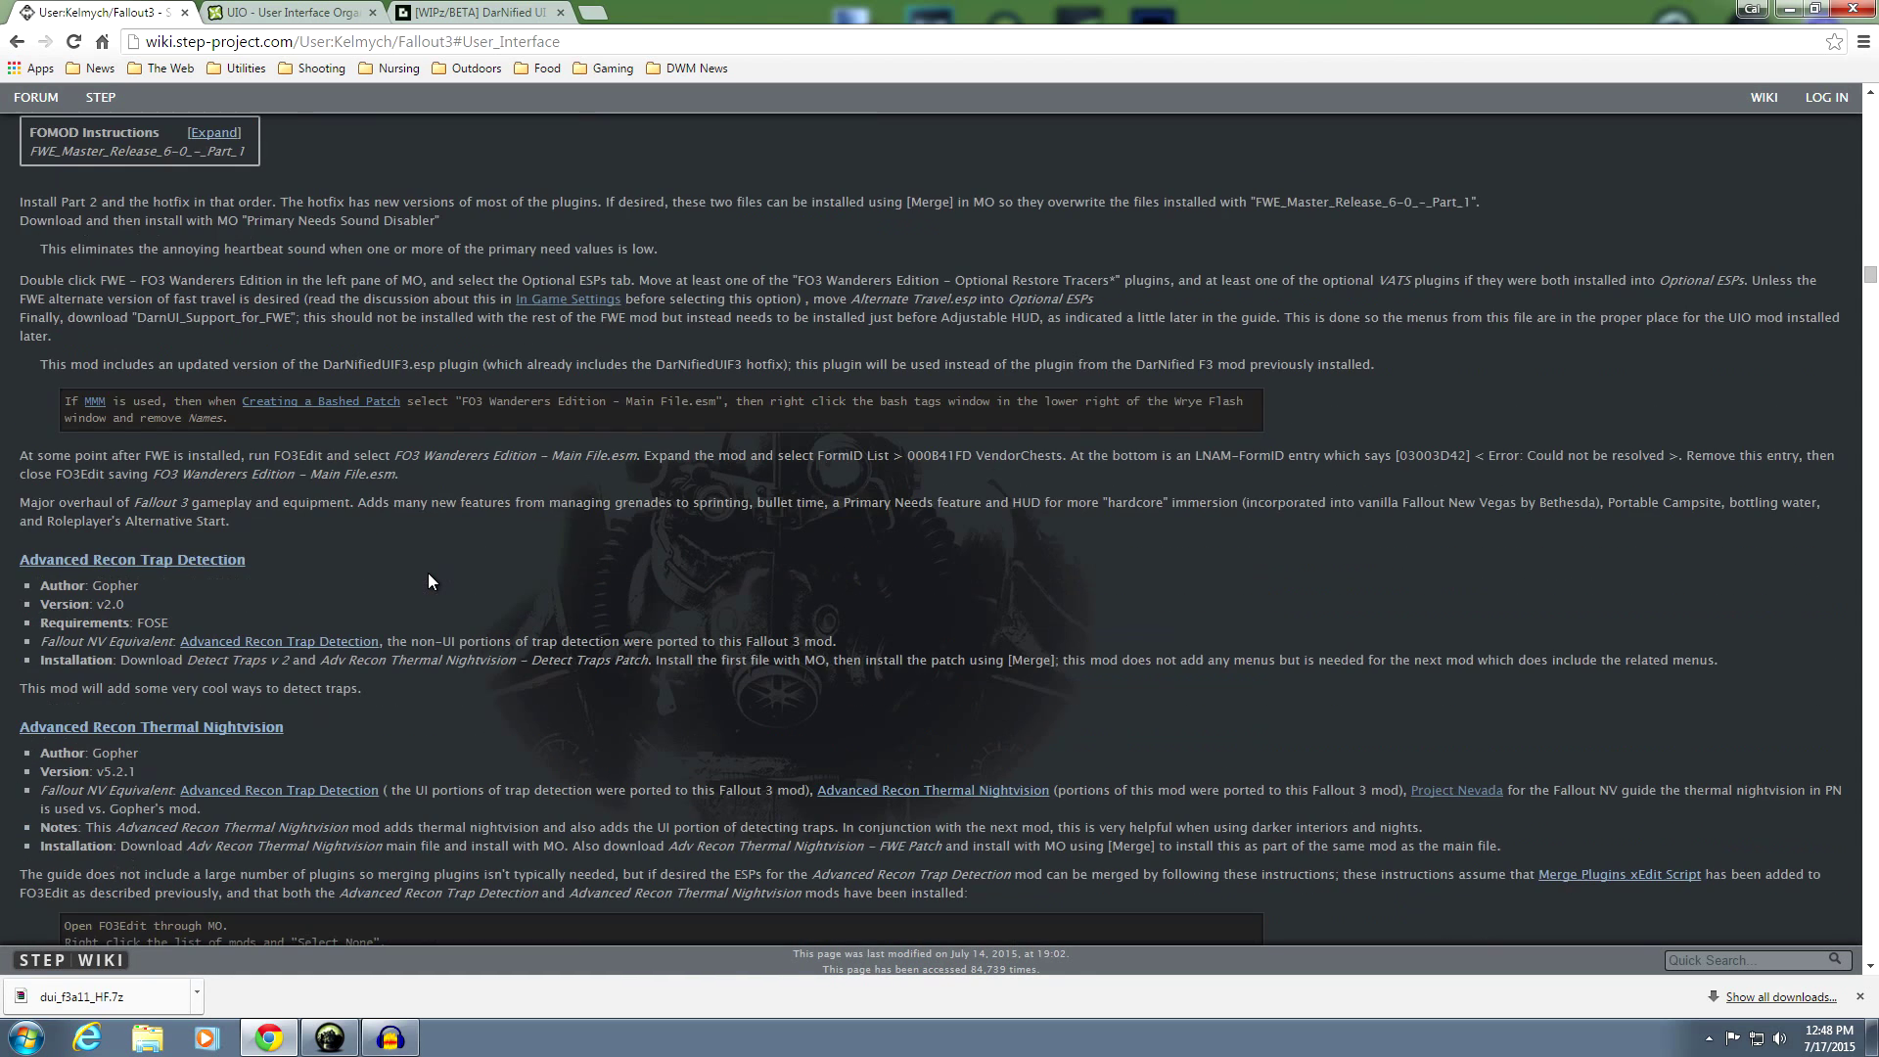
scroll(426, 573, "down", 7)
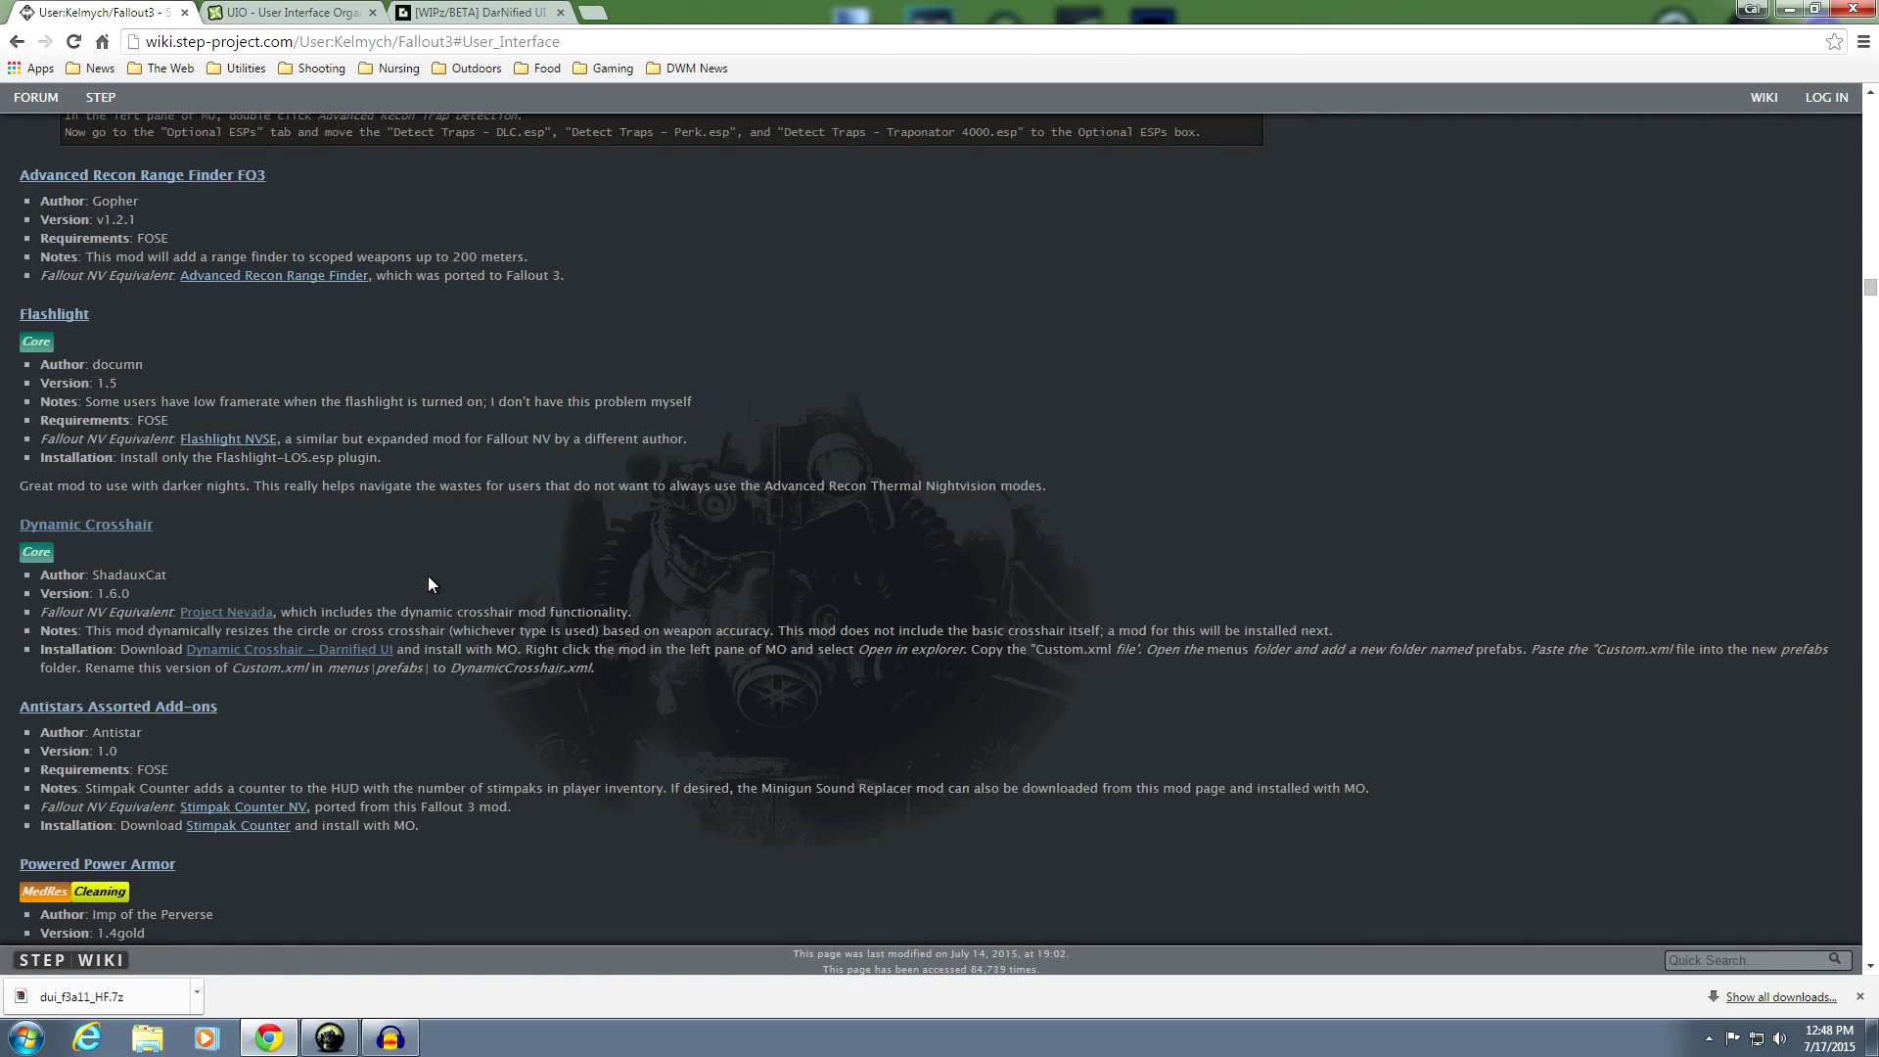
scroll(426, 575, "up", 8)
scroll(429, 577, "up", 8)
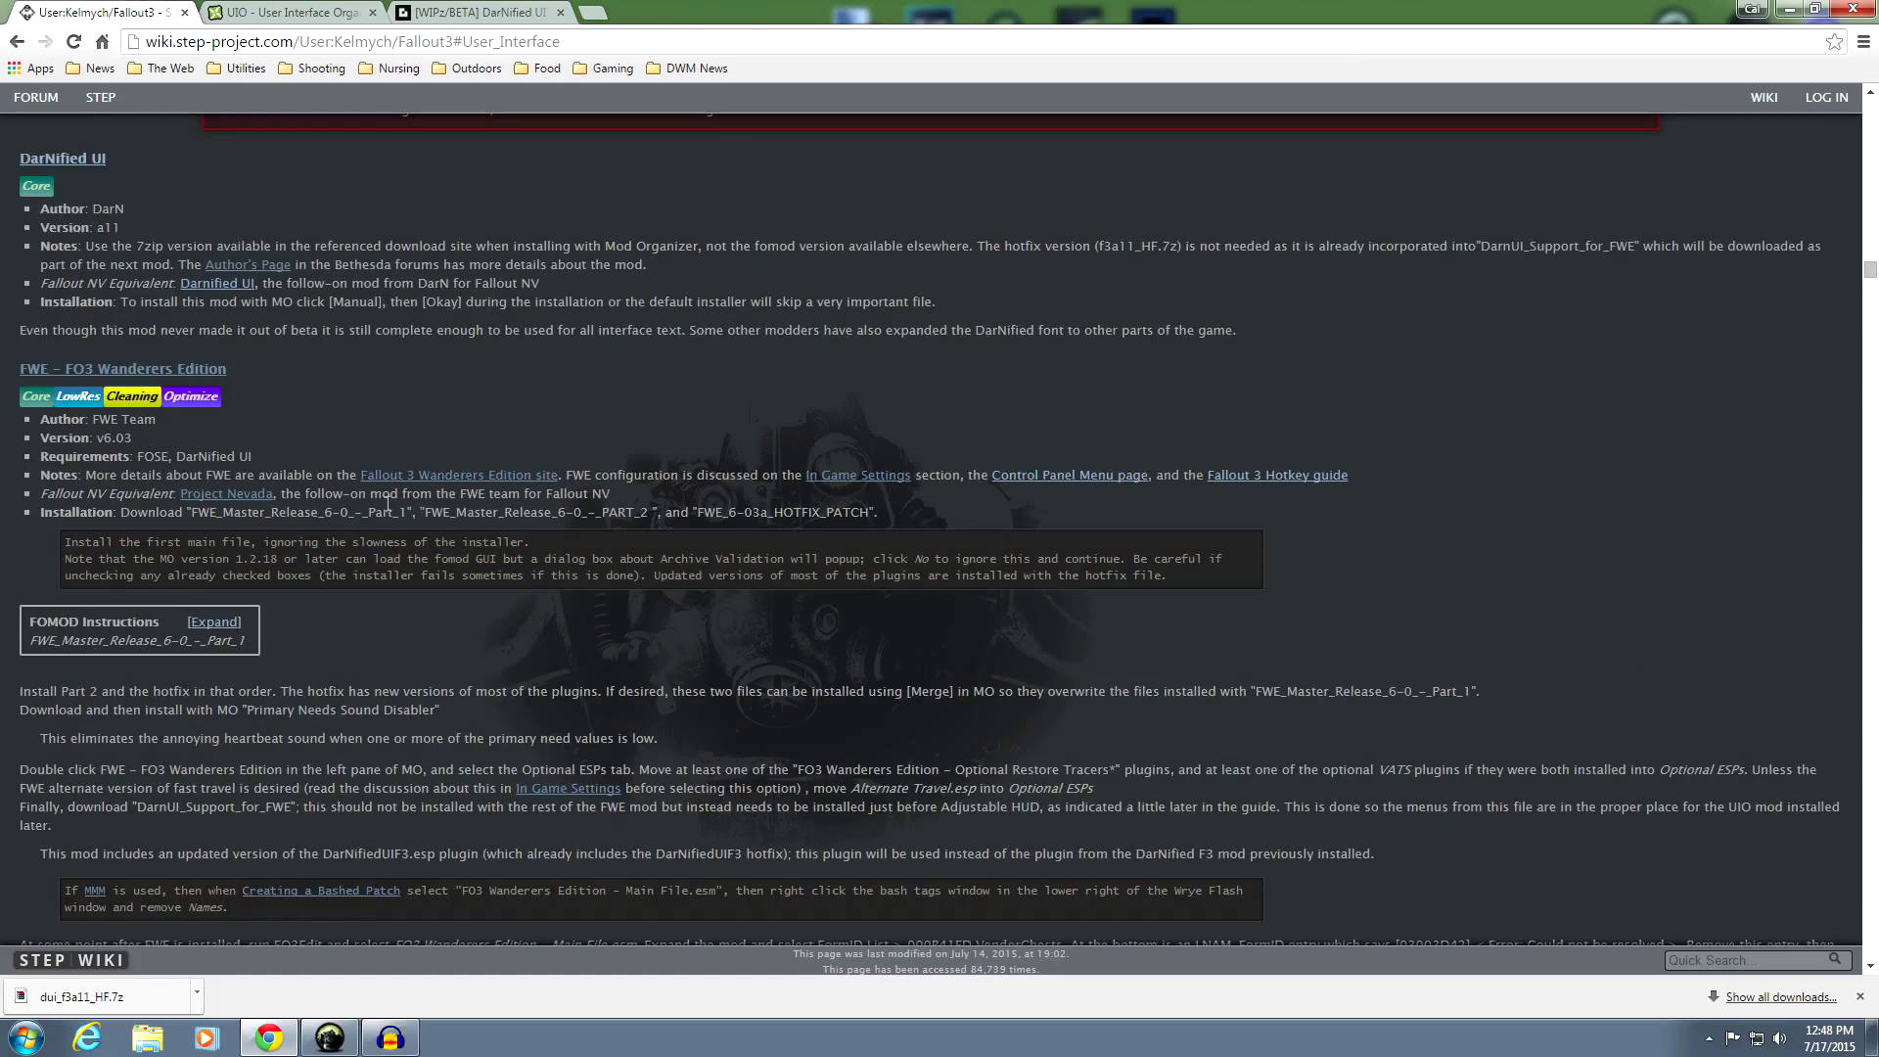
scroll(388, 519, "up", 1)
Switch to Mod Organizer, install the downloaded UIO - User Interface Organizer-20867-1-00.zip and enable the mod
left_click(1787, 10)
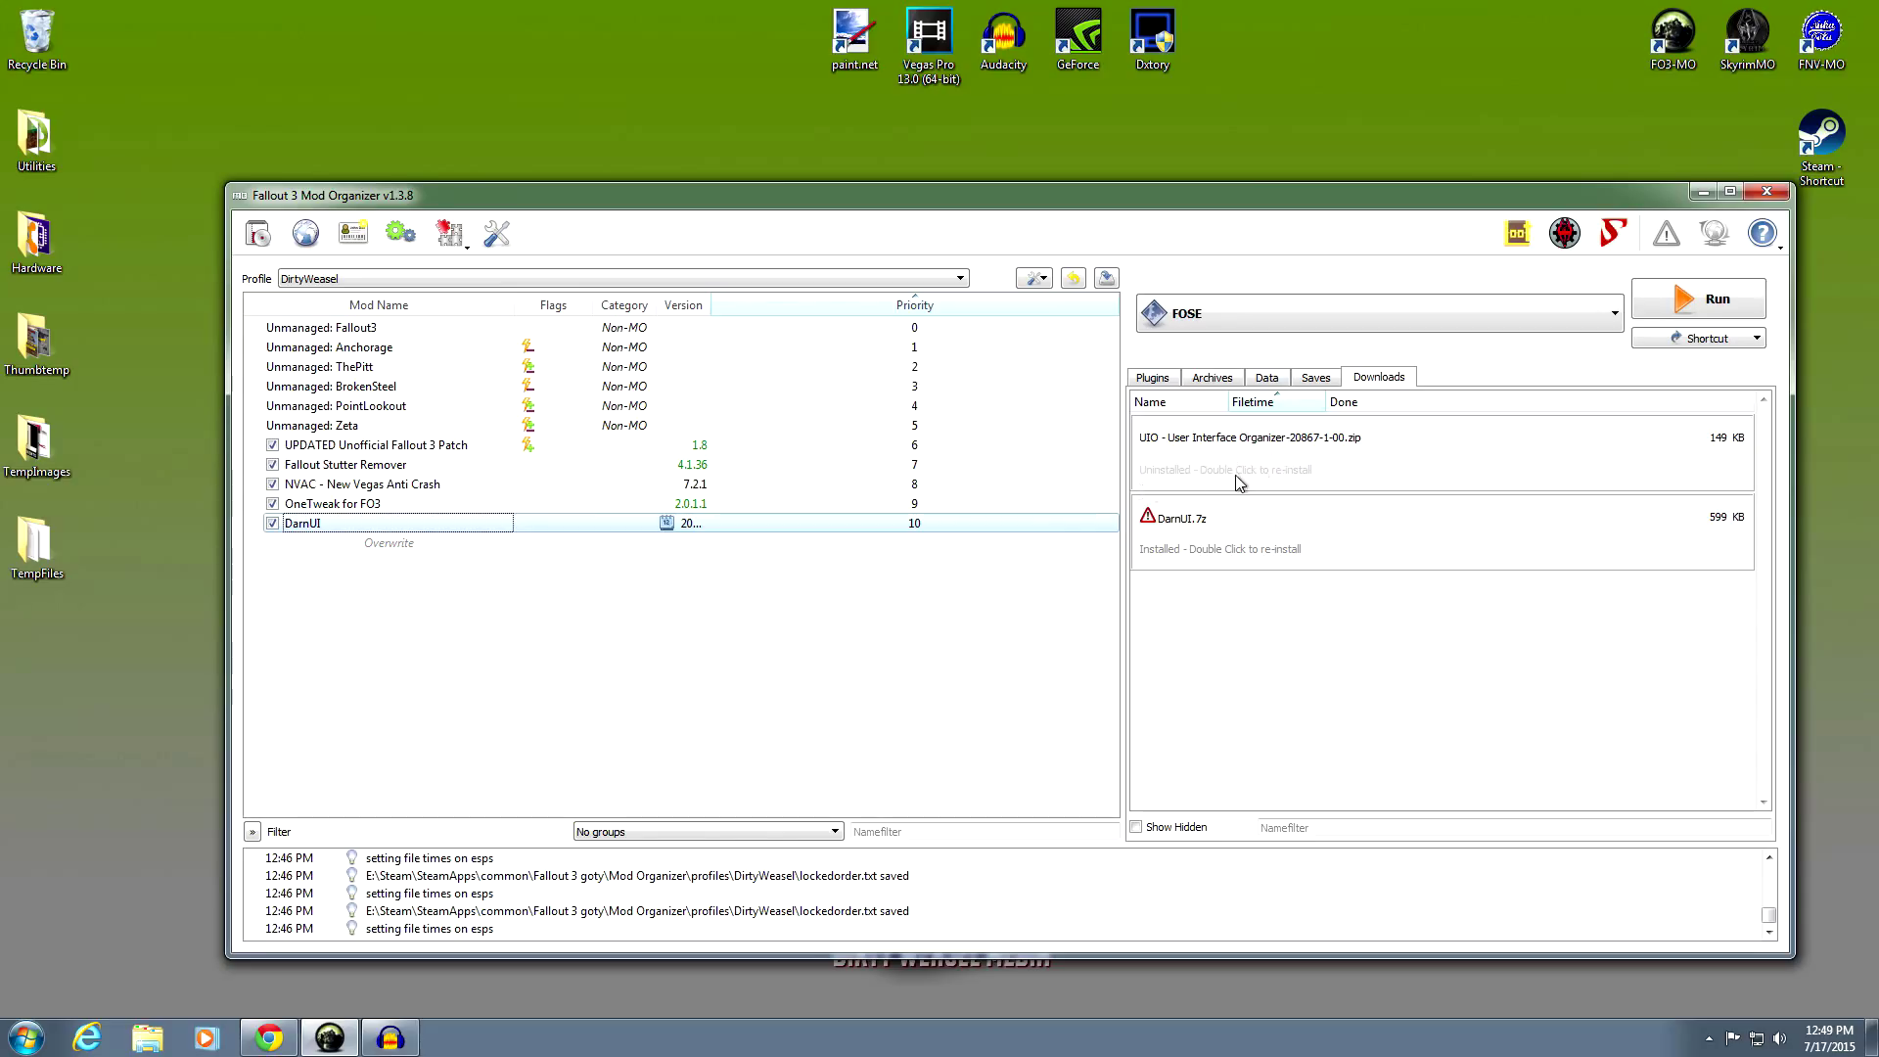
double_click(1307, 466)
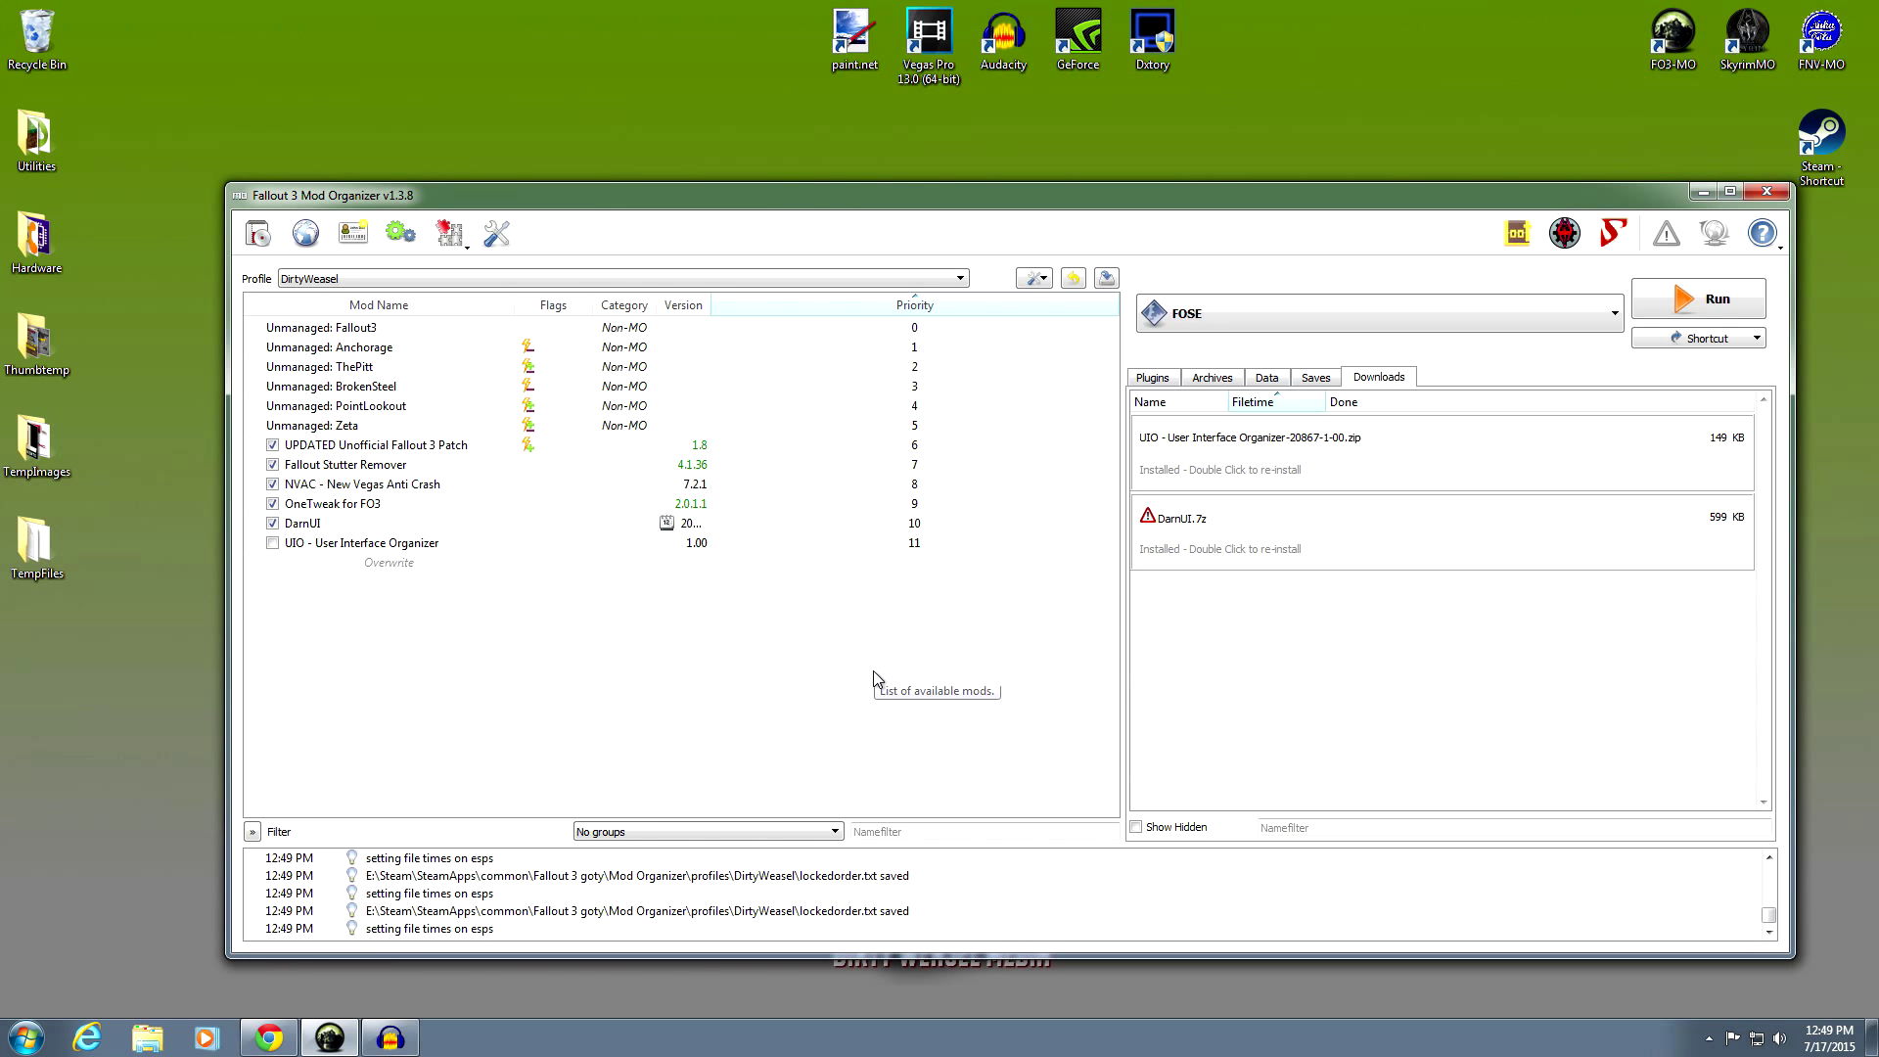
left_click(273, 544)
Check the UIO - User Interface Organizer mod's conflicts and file tree, then close its details
double_click(382, 543)
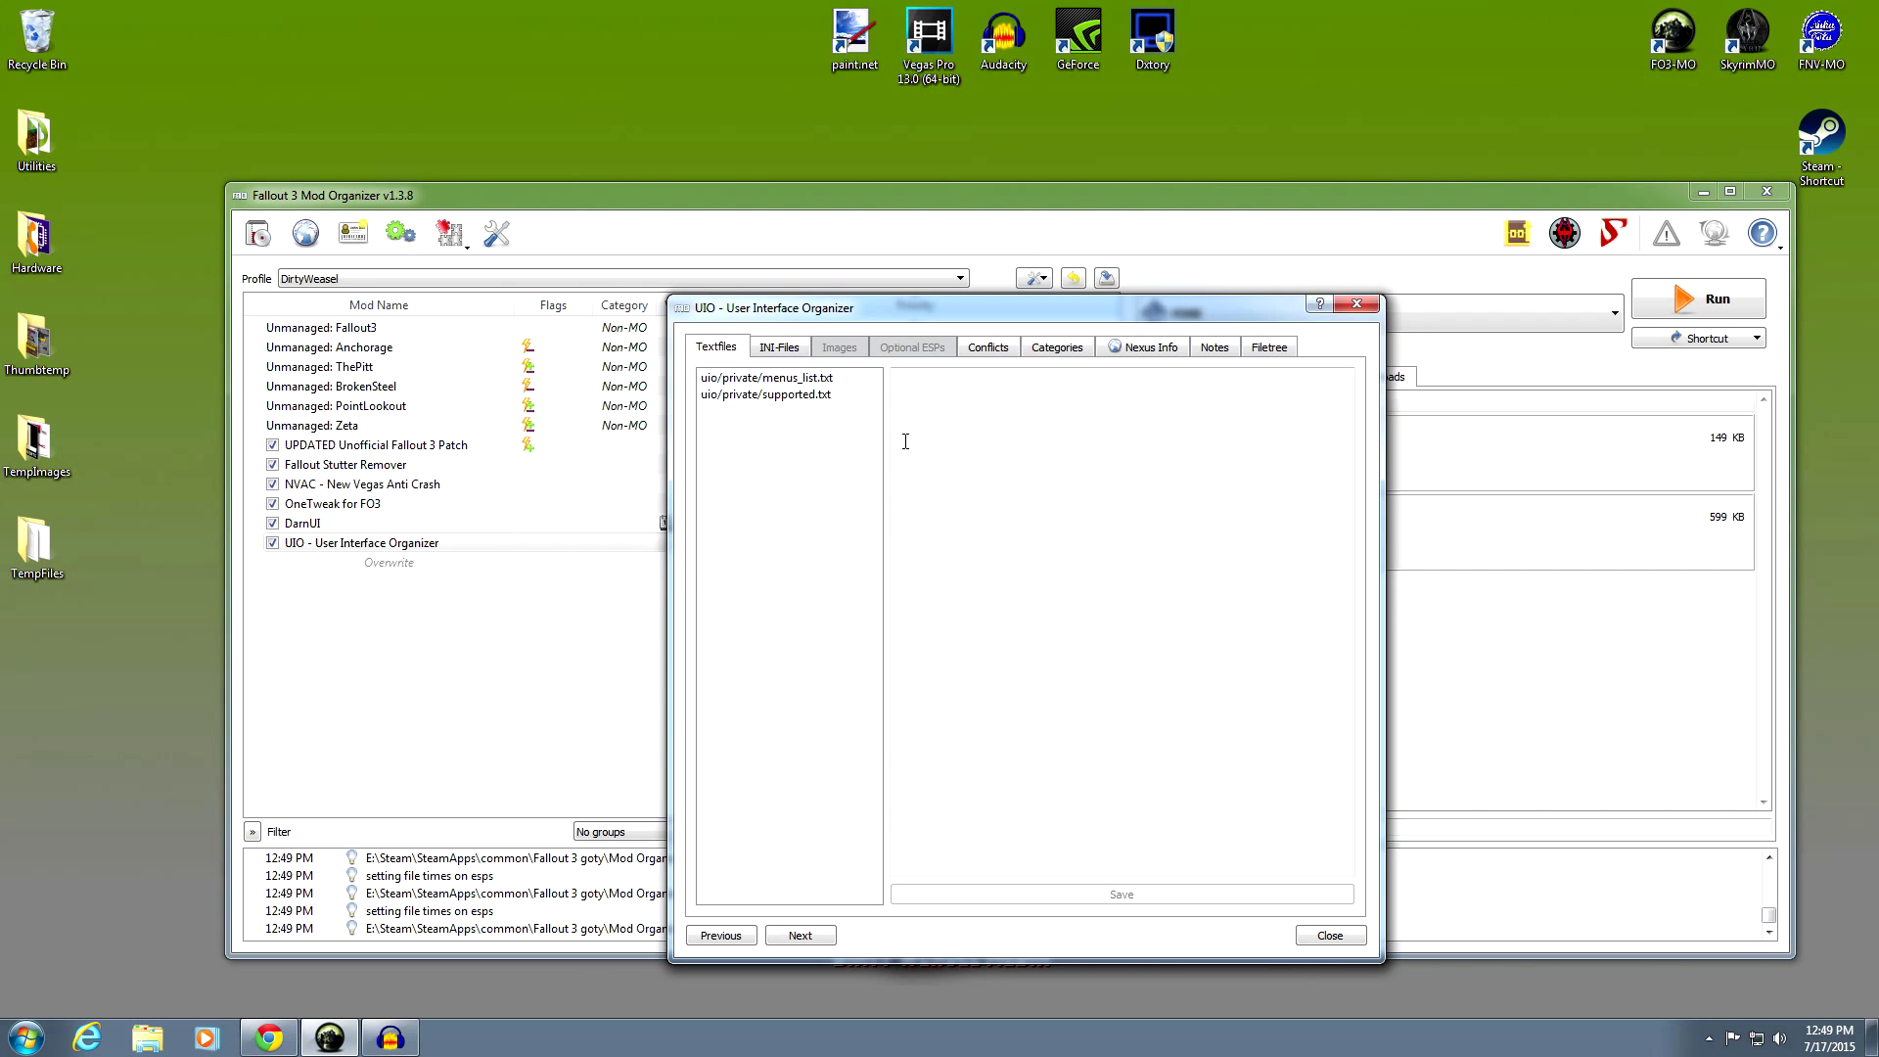
left_click(1028, 355)
left_click(994, 354)
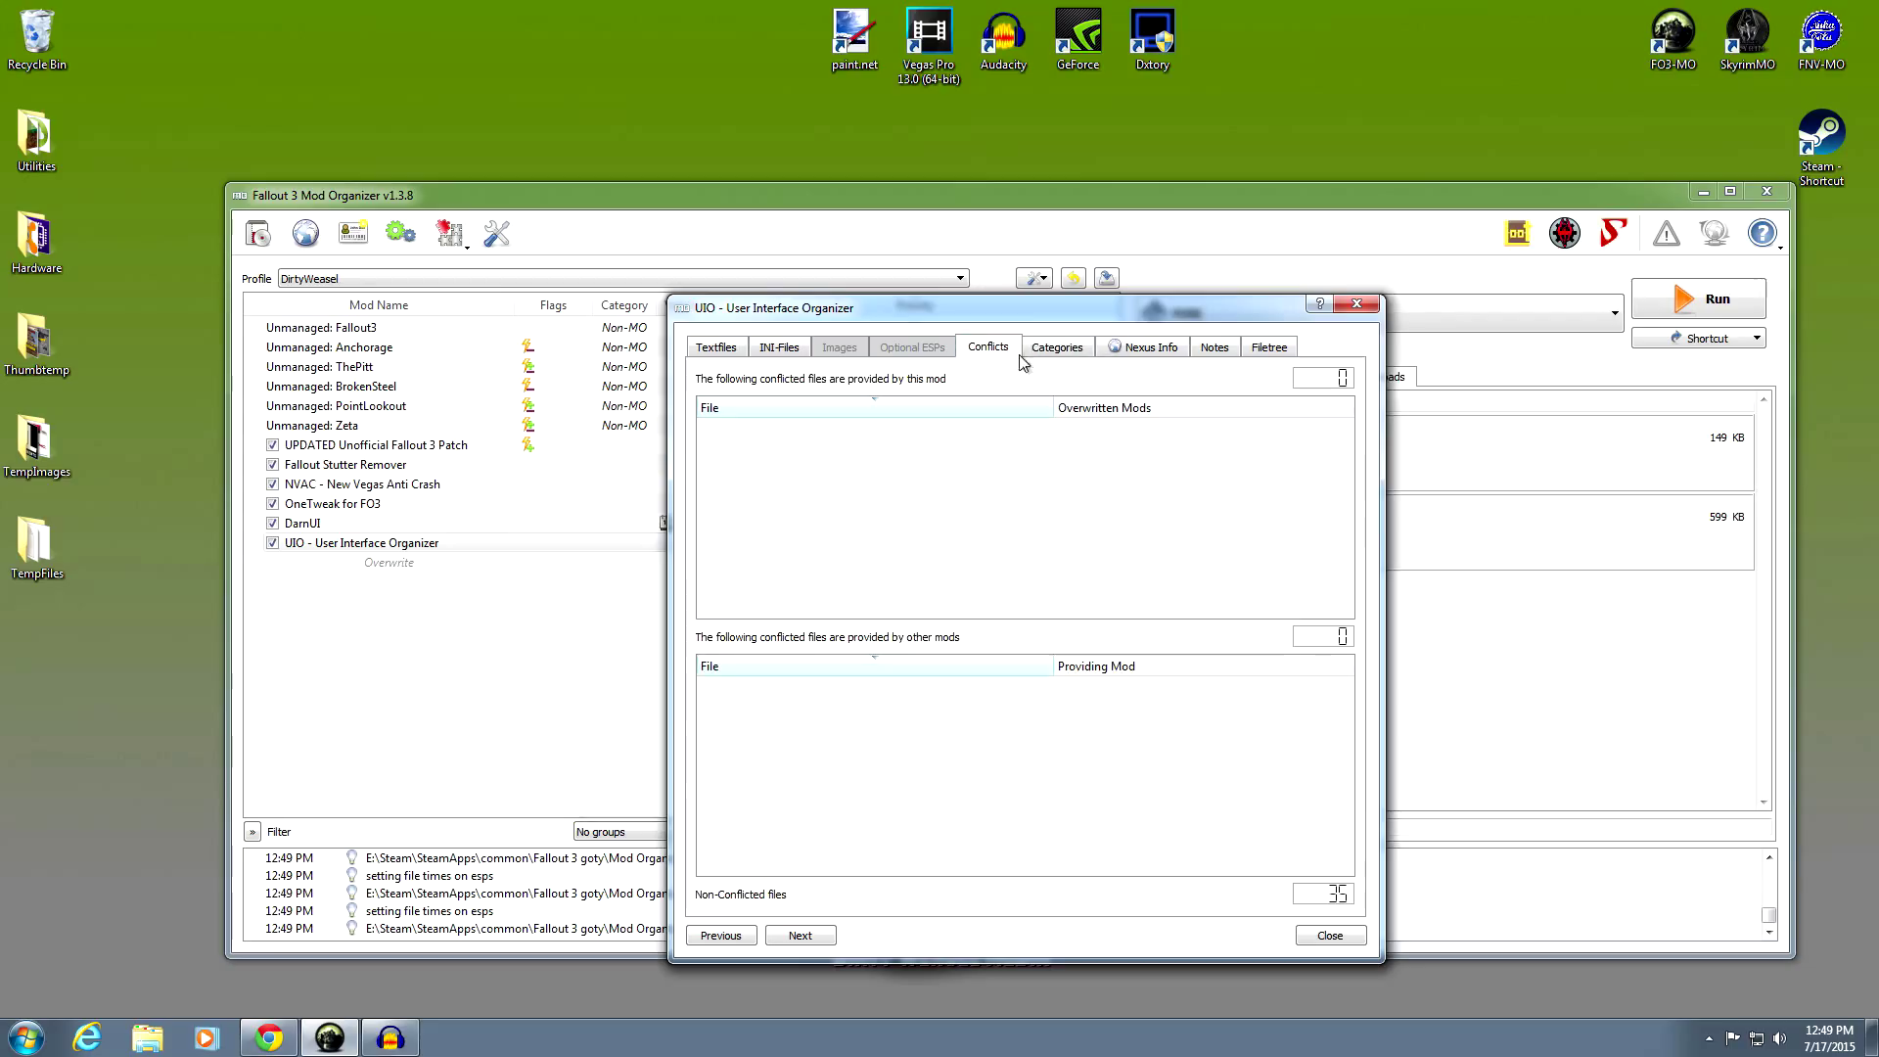
left_click(1251, 349)
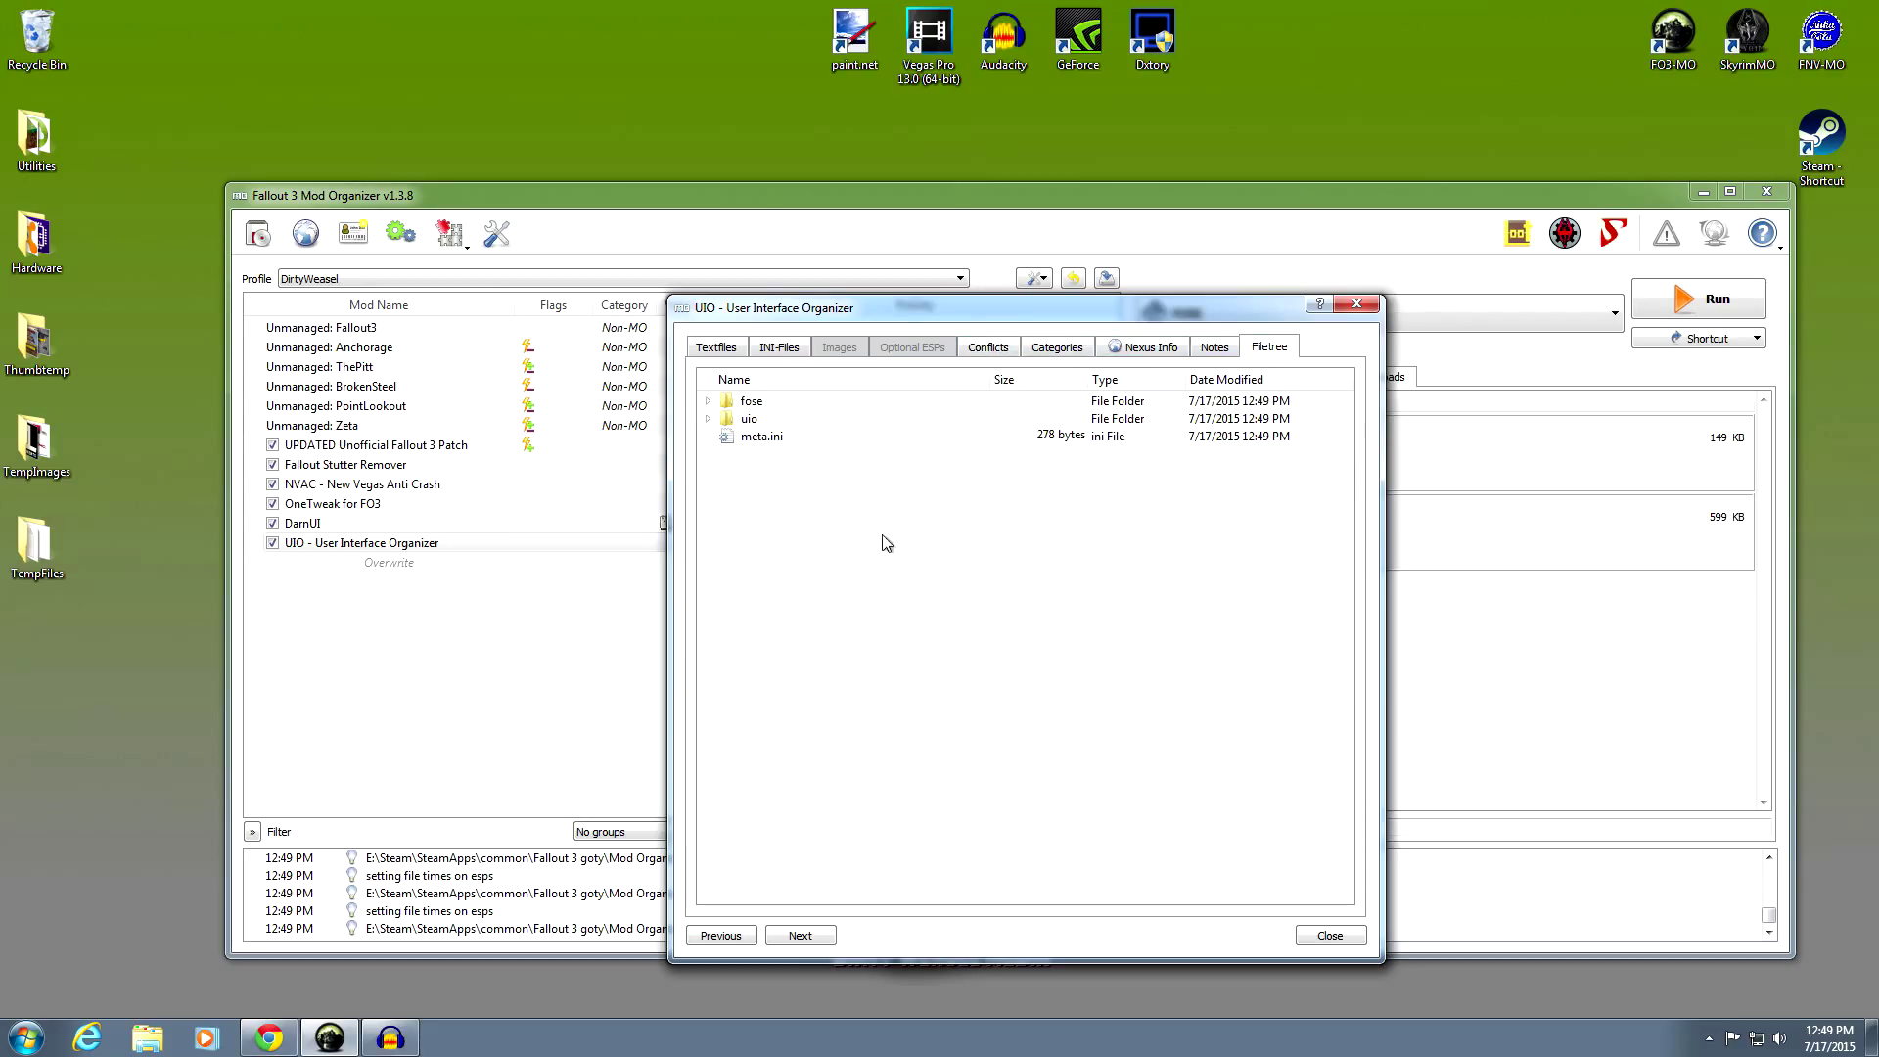
left_click(1356, 304)
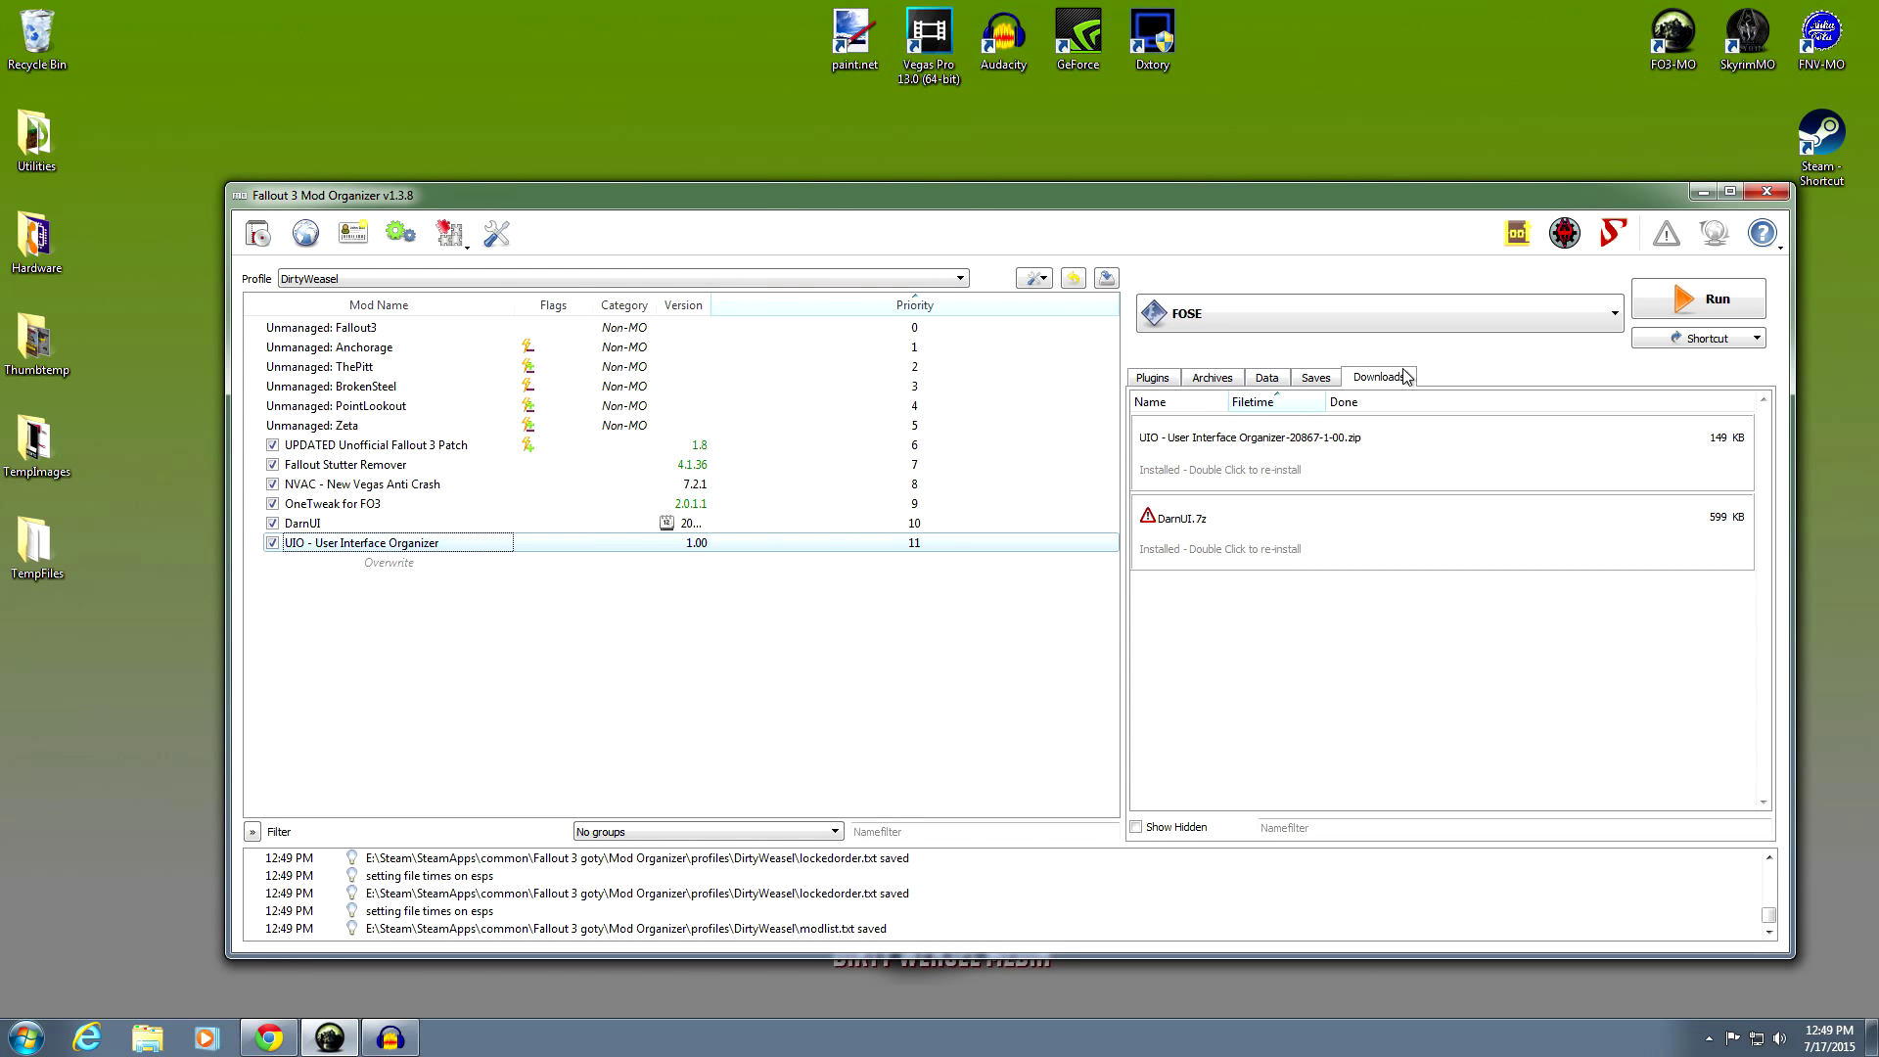
Launch Fallout 3 through FOSE from Mod Organizer and continue the most recent saved game
left_click(1703, 298)
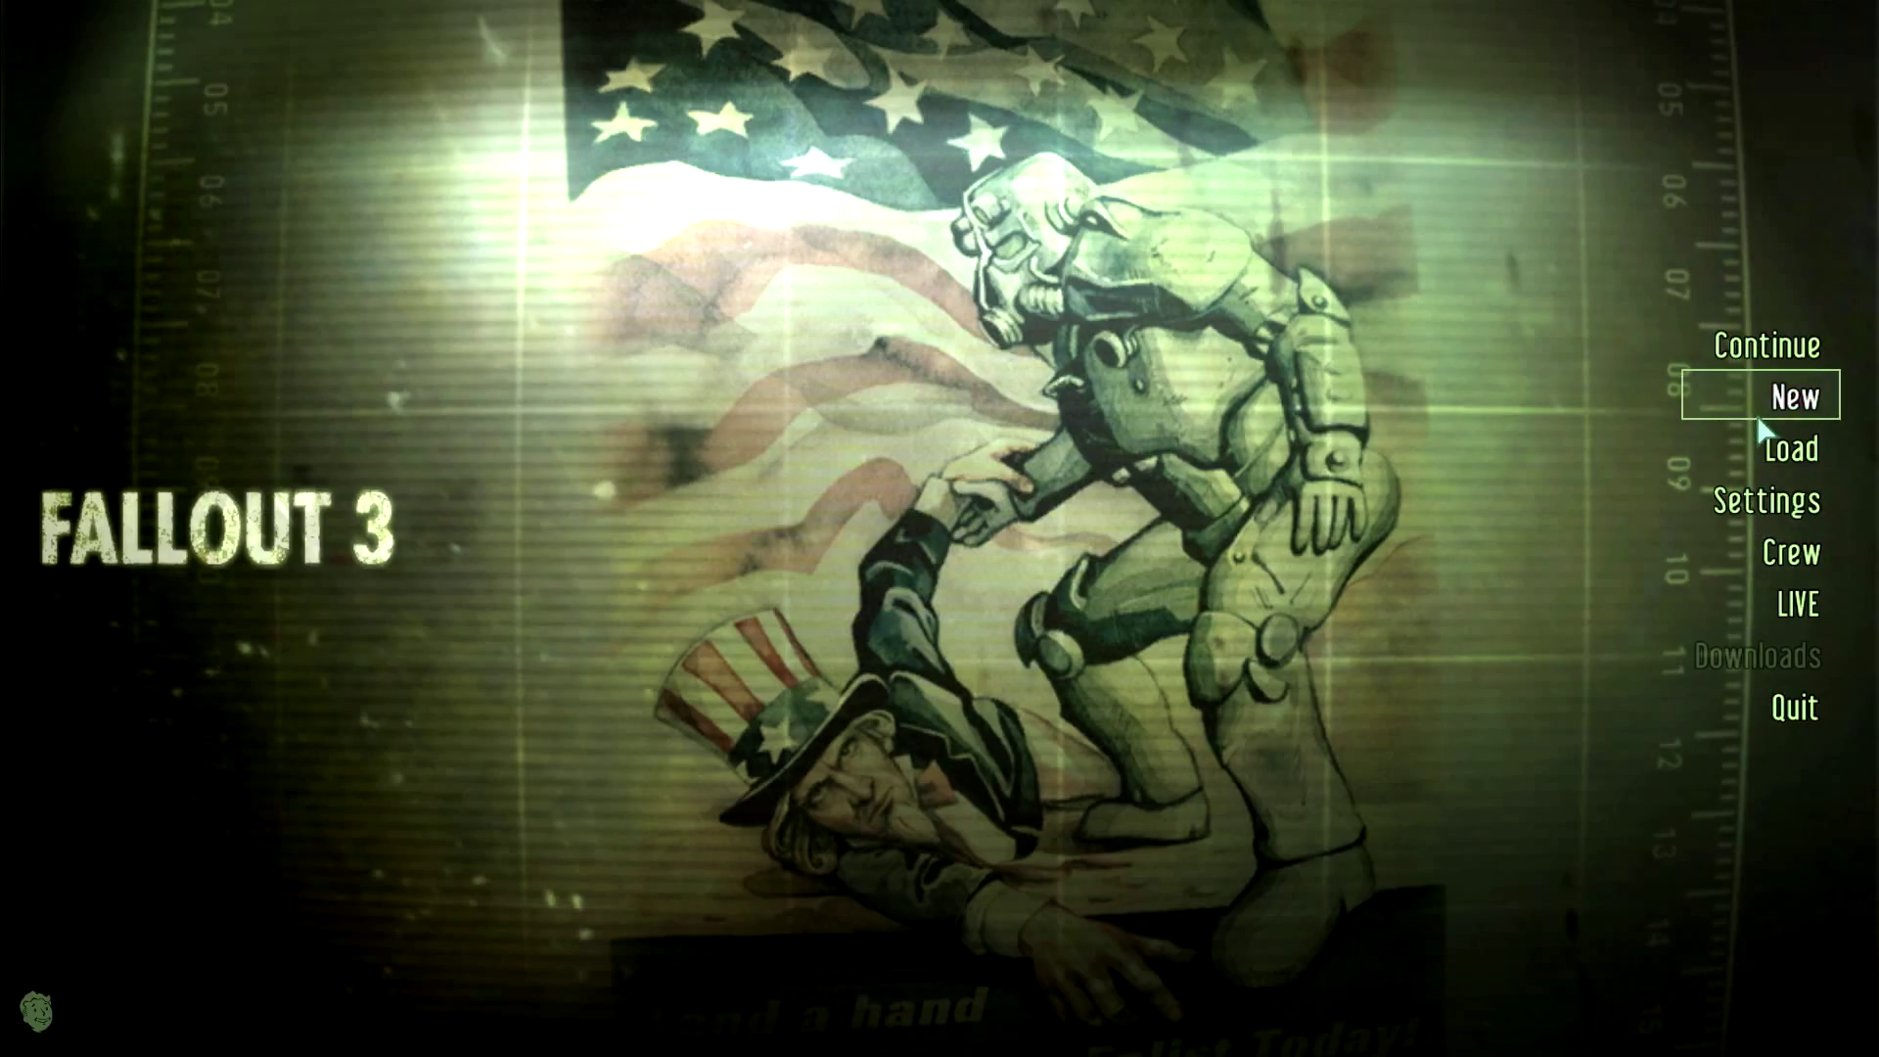
mouse_move(29, 1027)
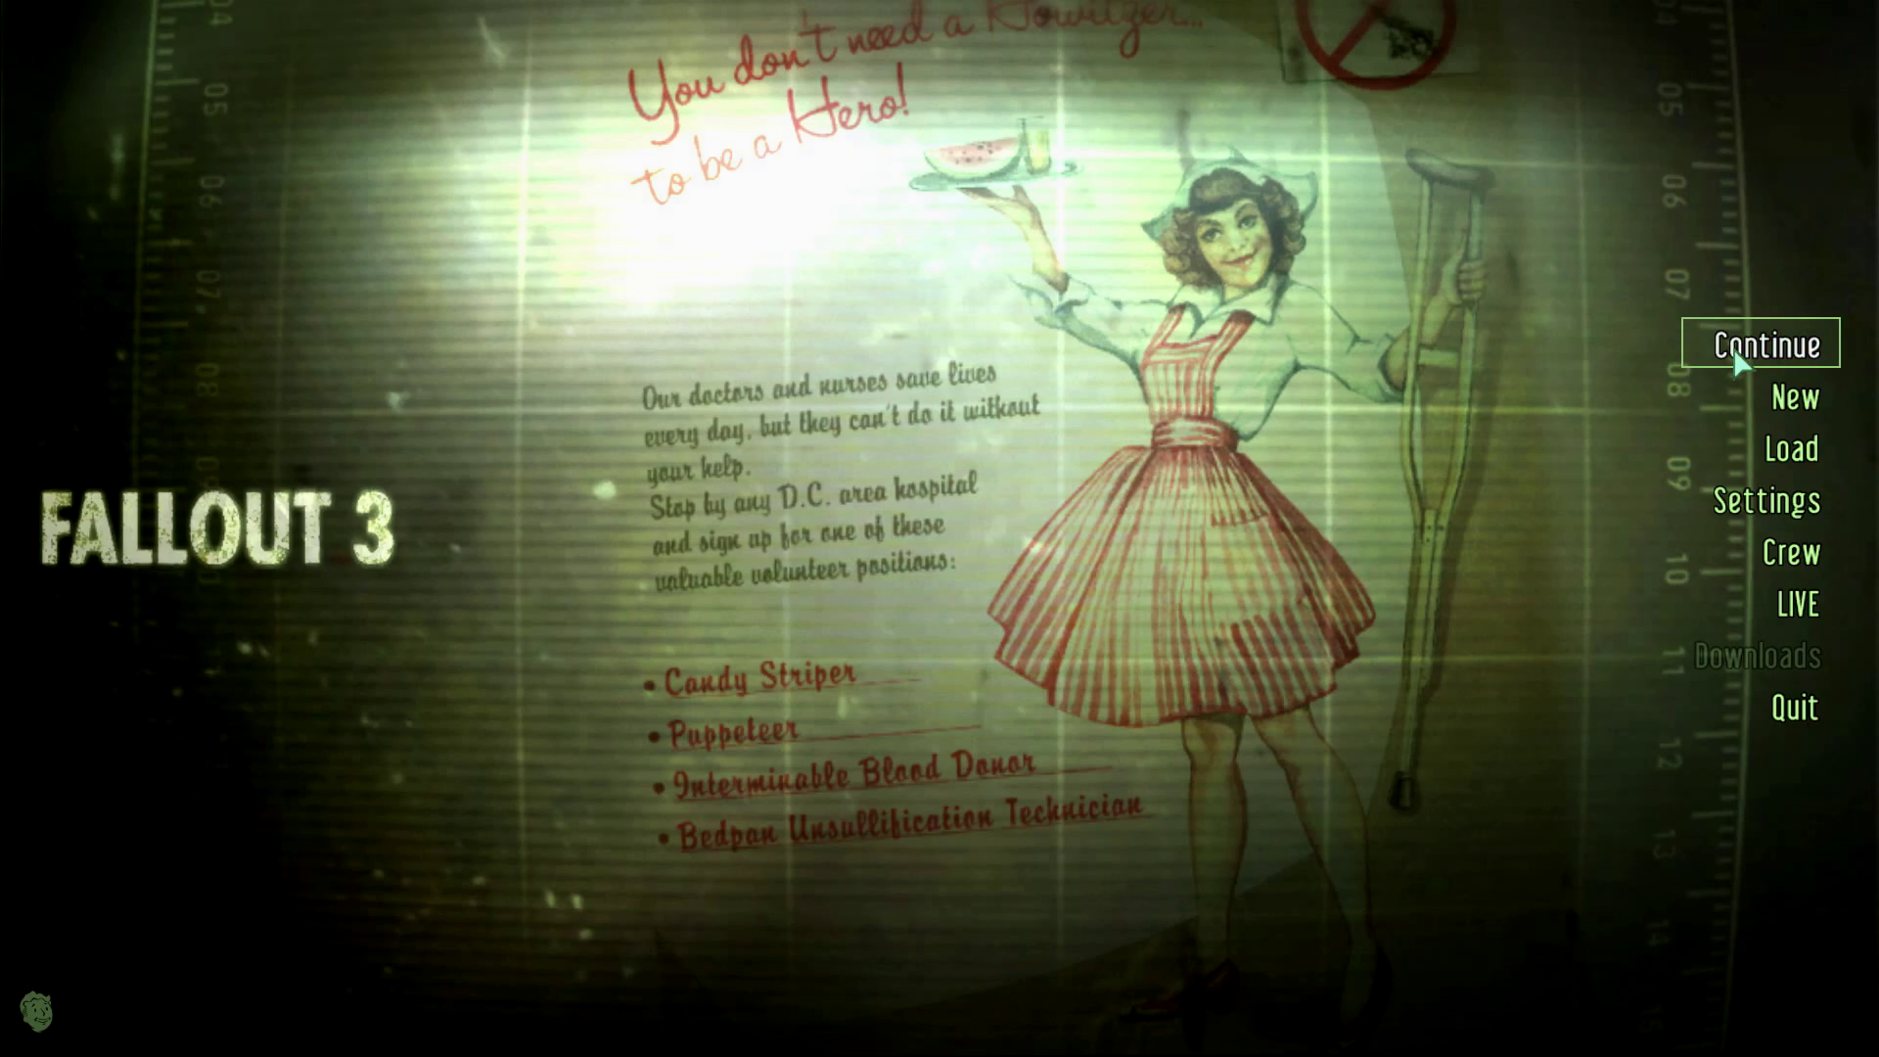
left_click(1737, 358)
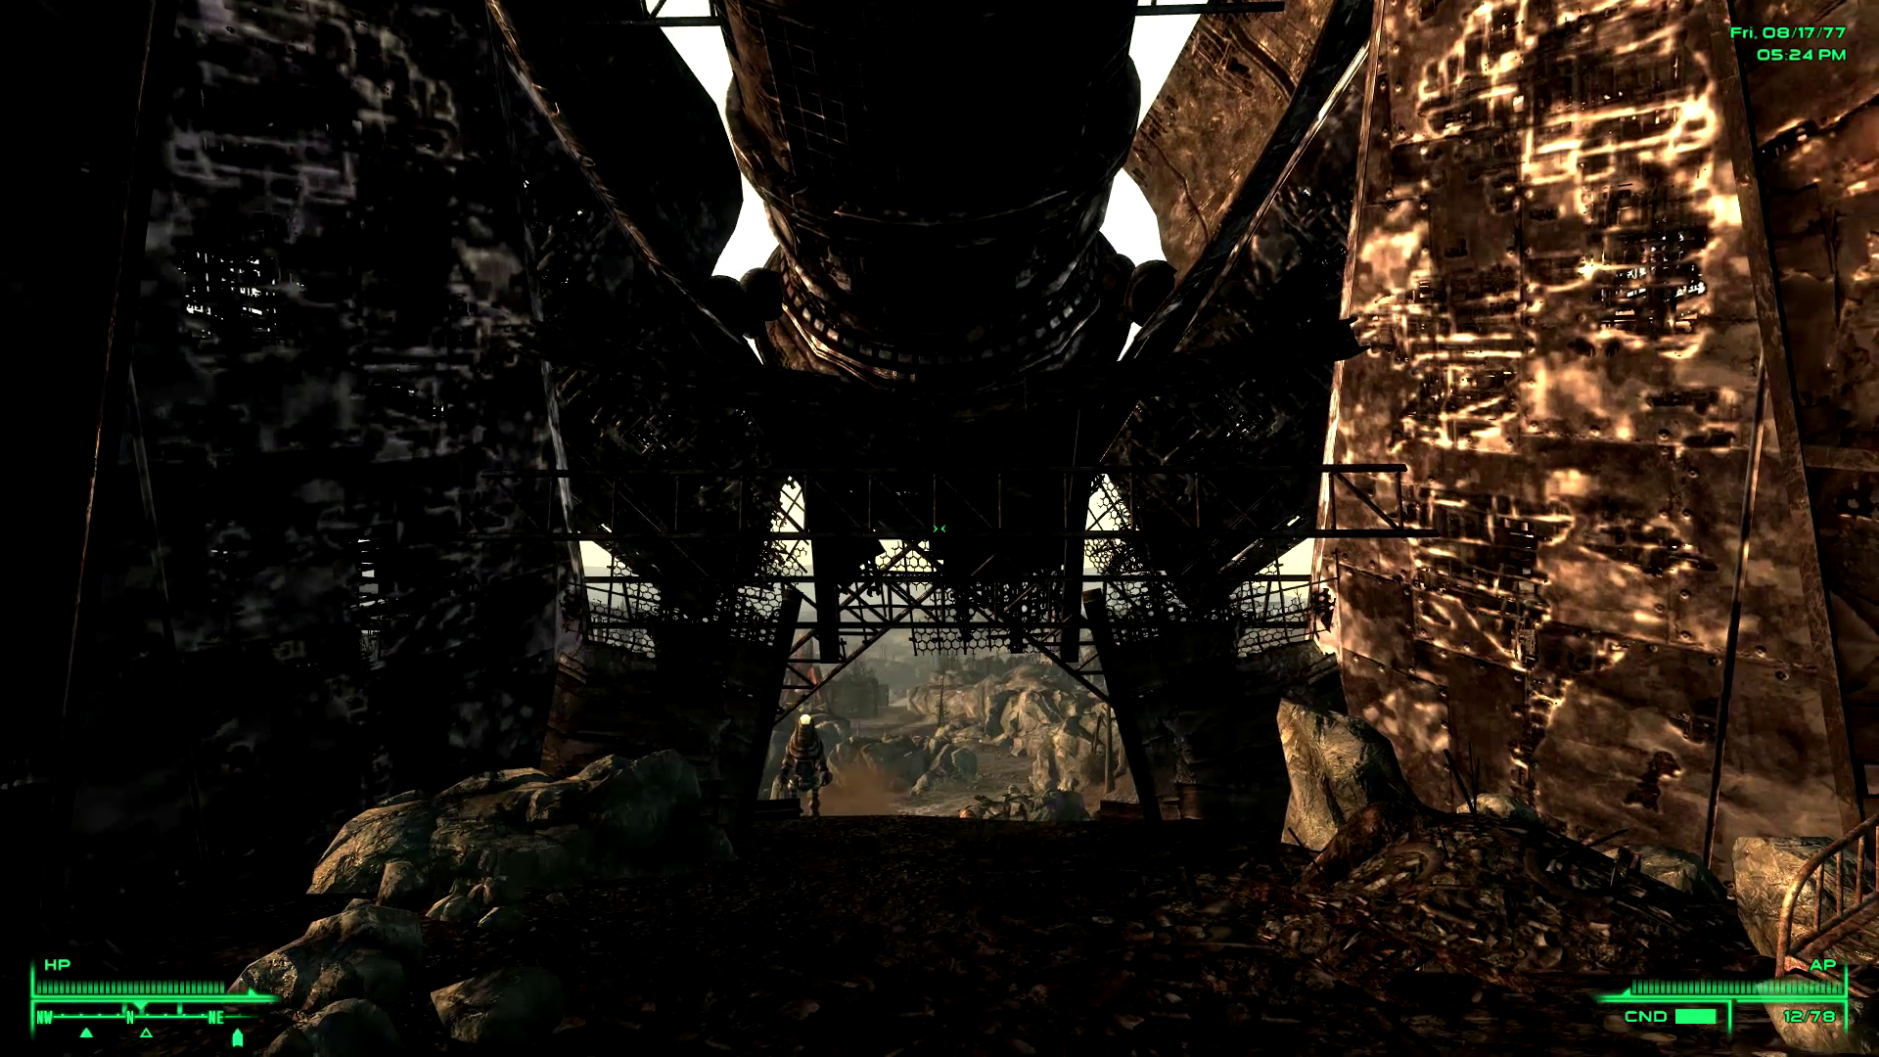
Inspect the Pip-Boy apparel list and the DarNified UI F3 settings in the game, then leave the settings
key("Tab")
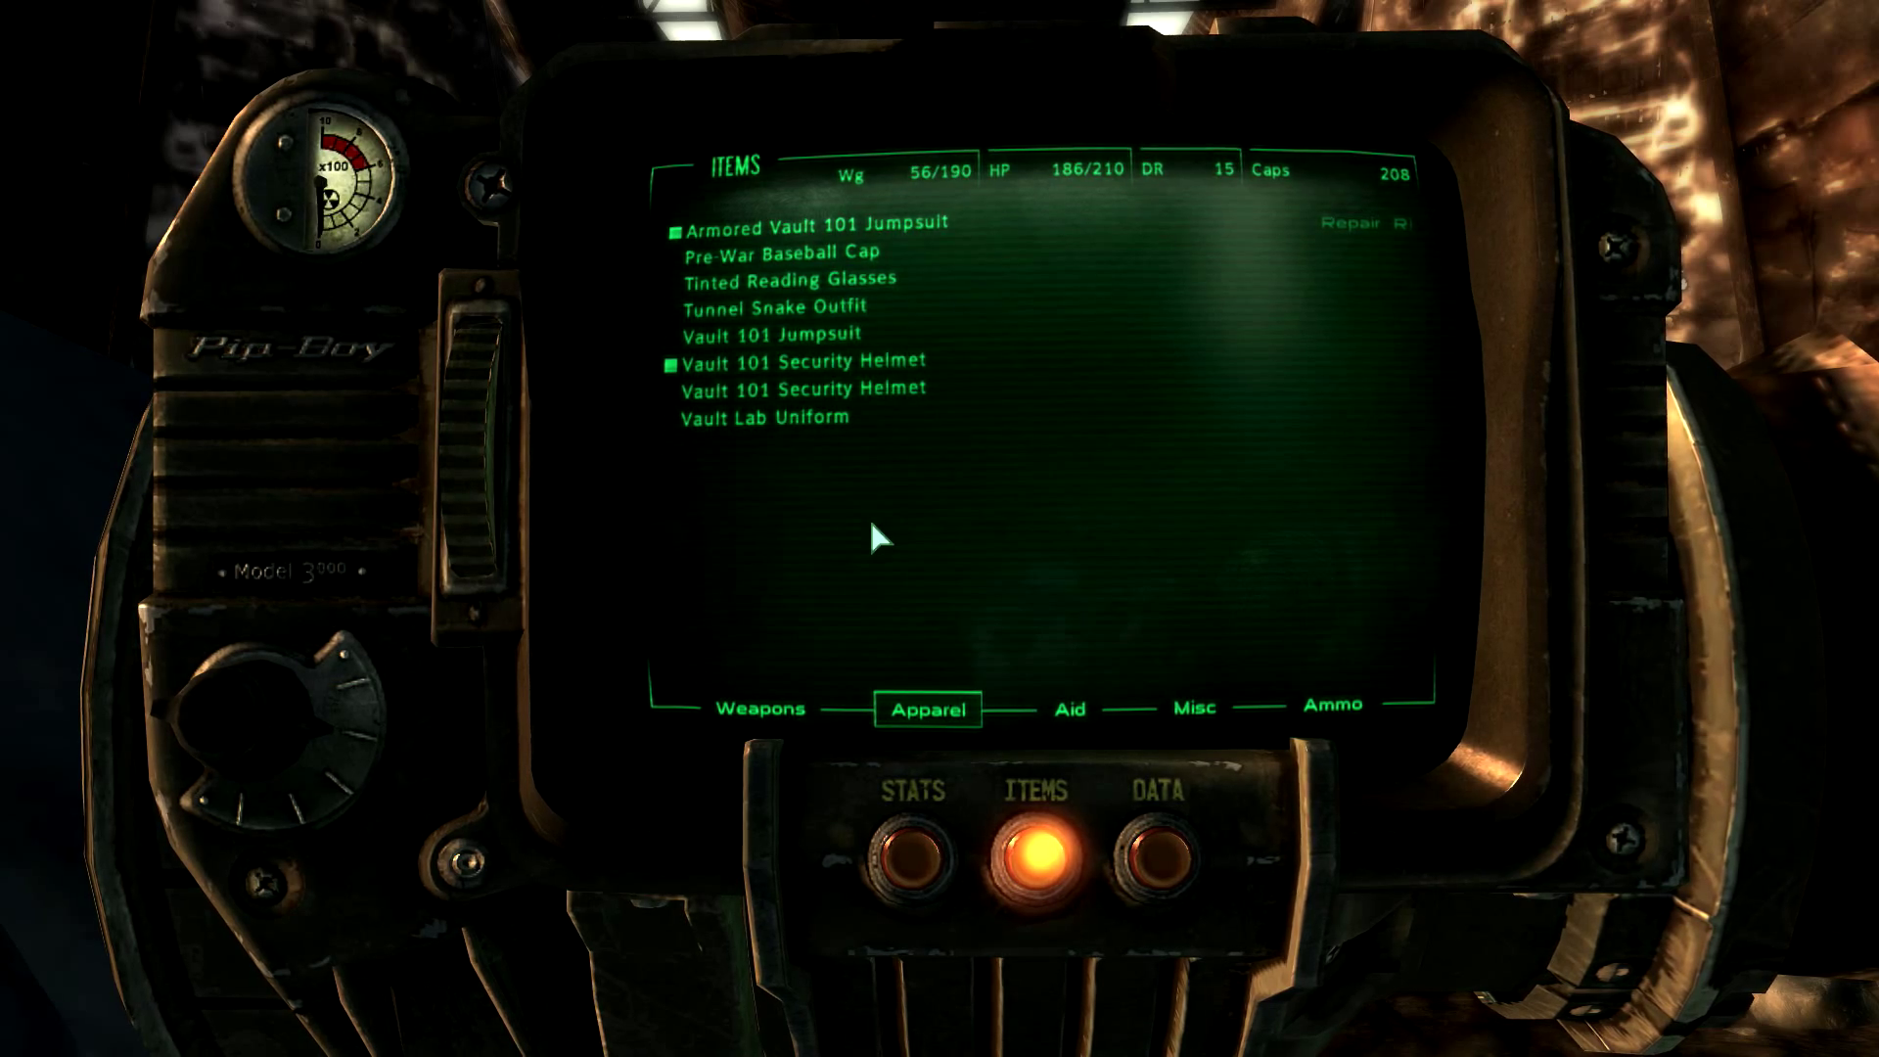
key("Tab")
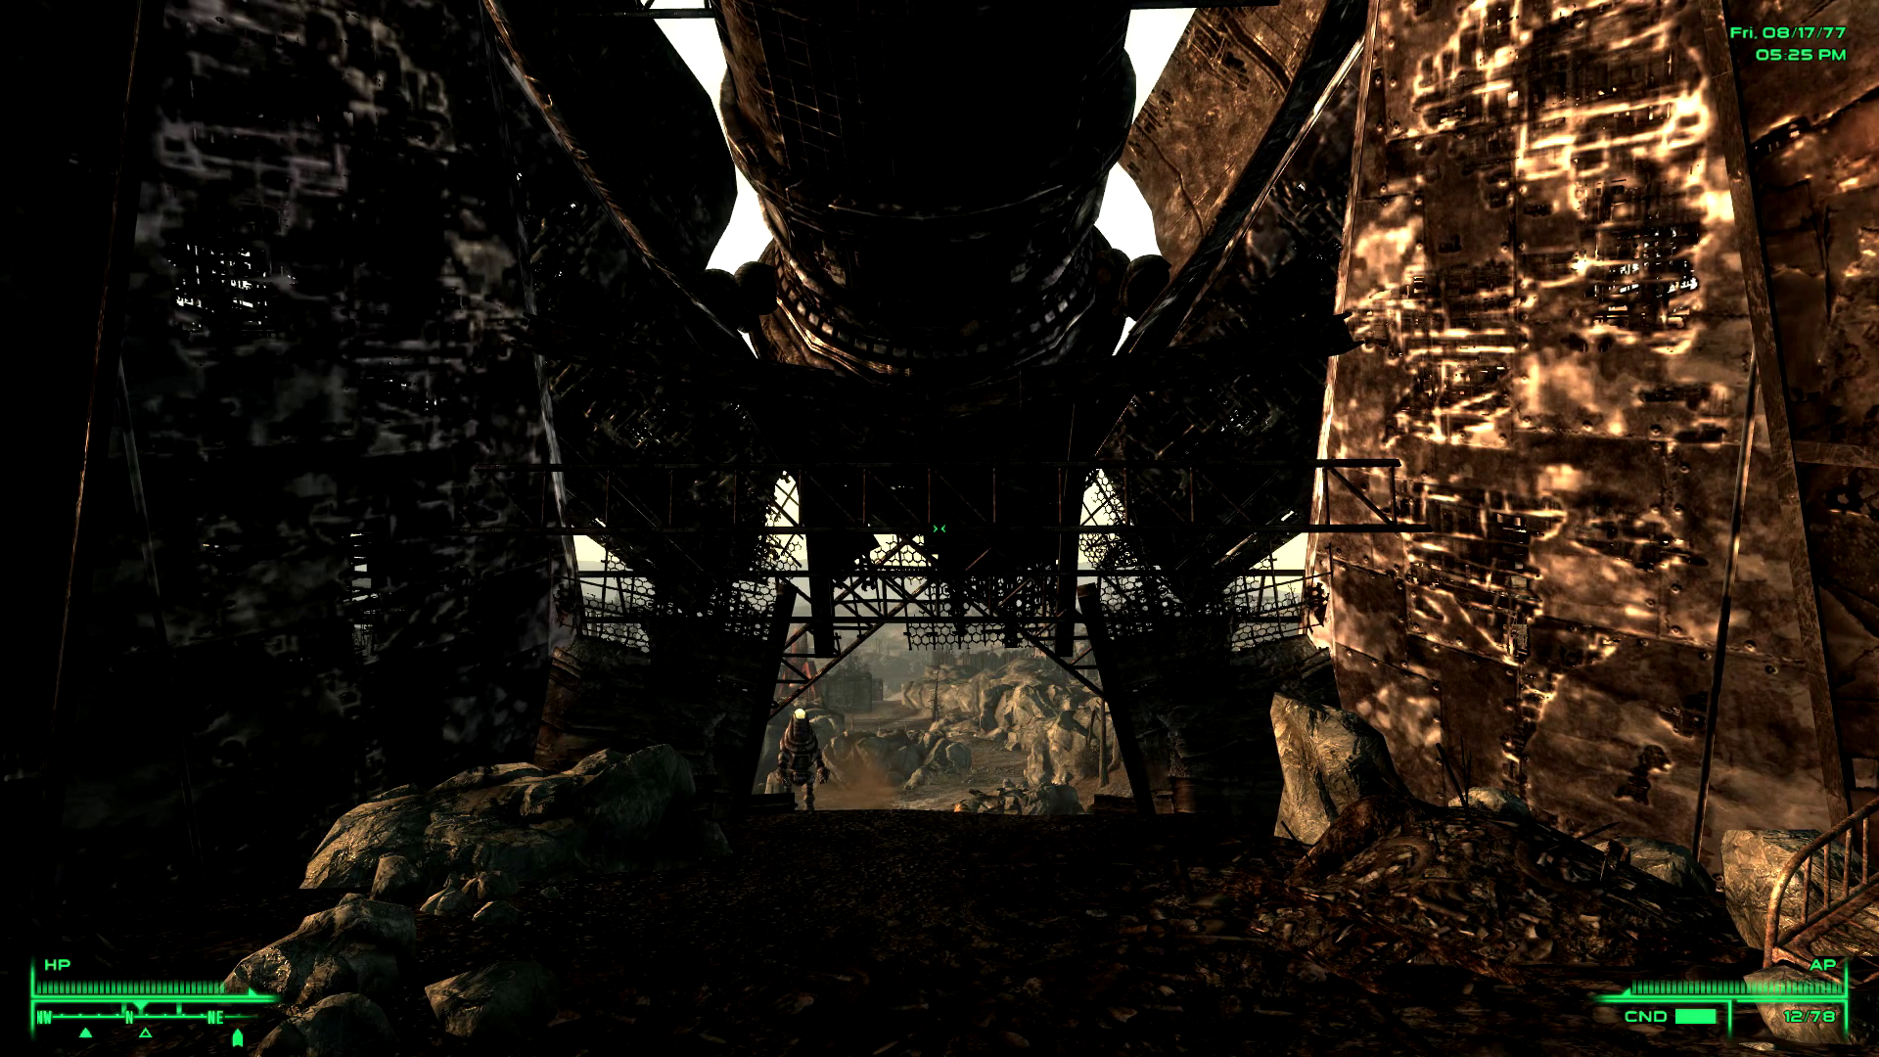
key("Escape")
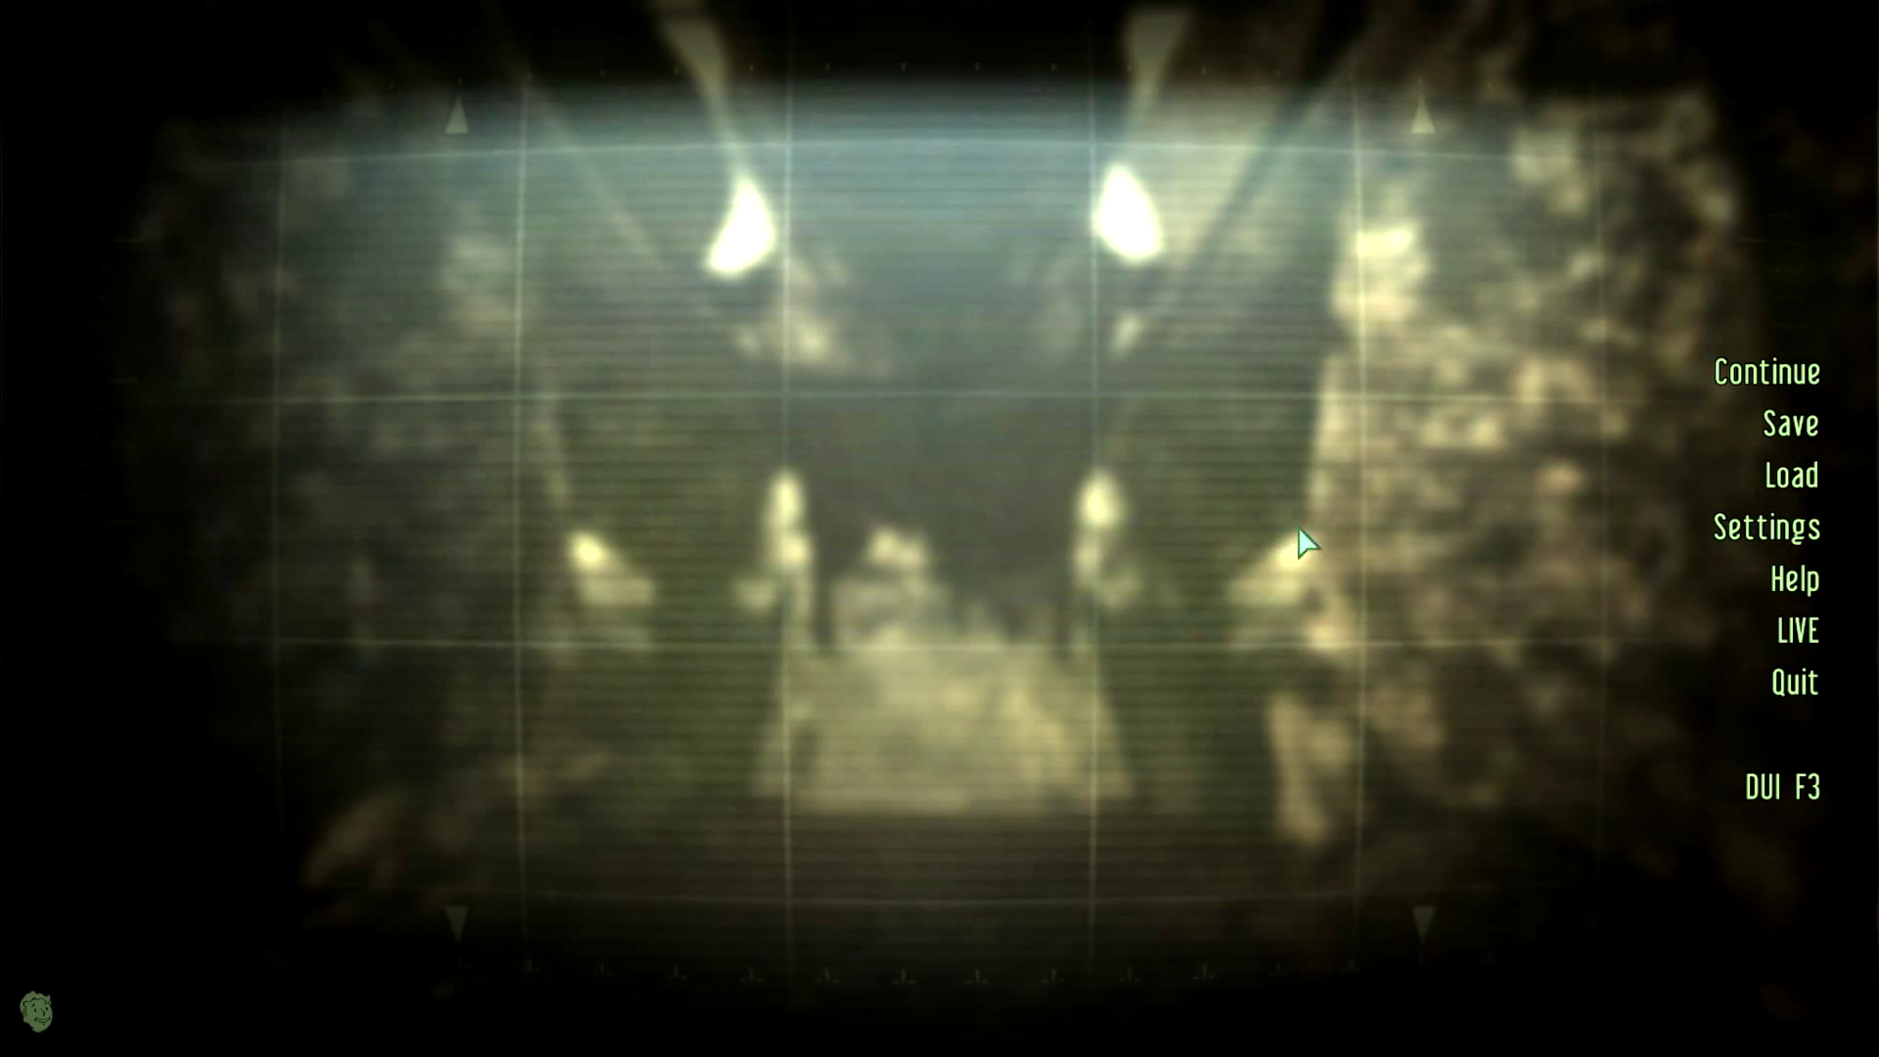
left_click(1781, 807)
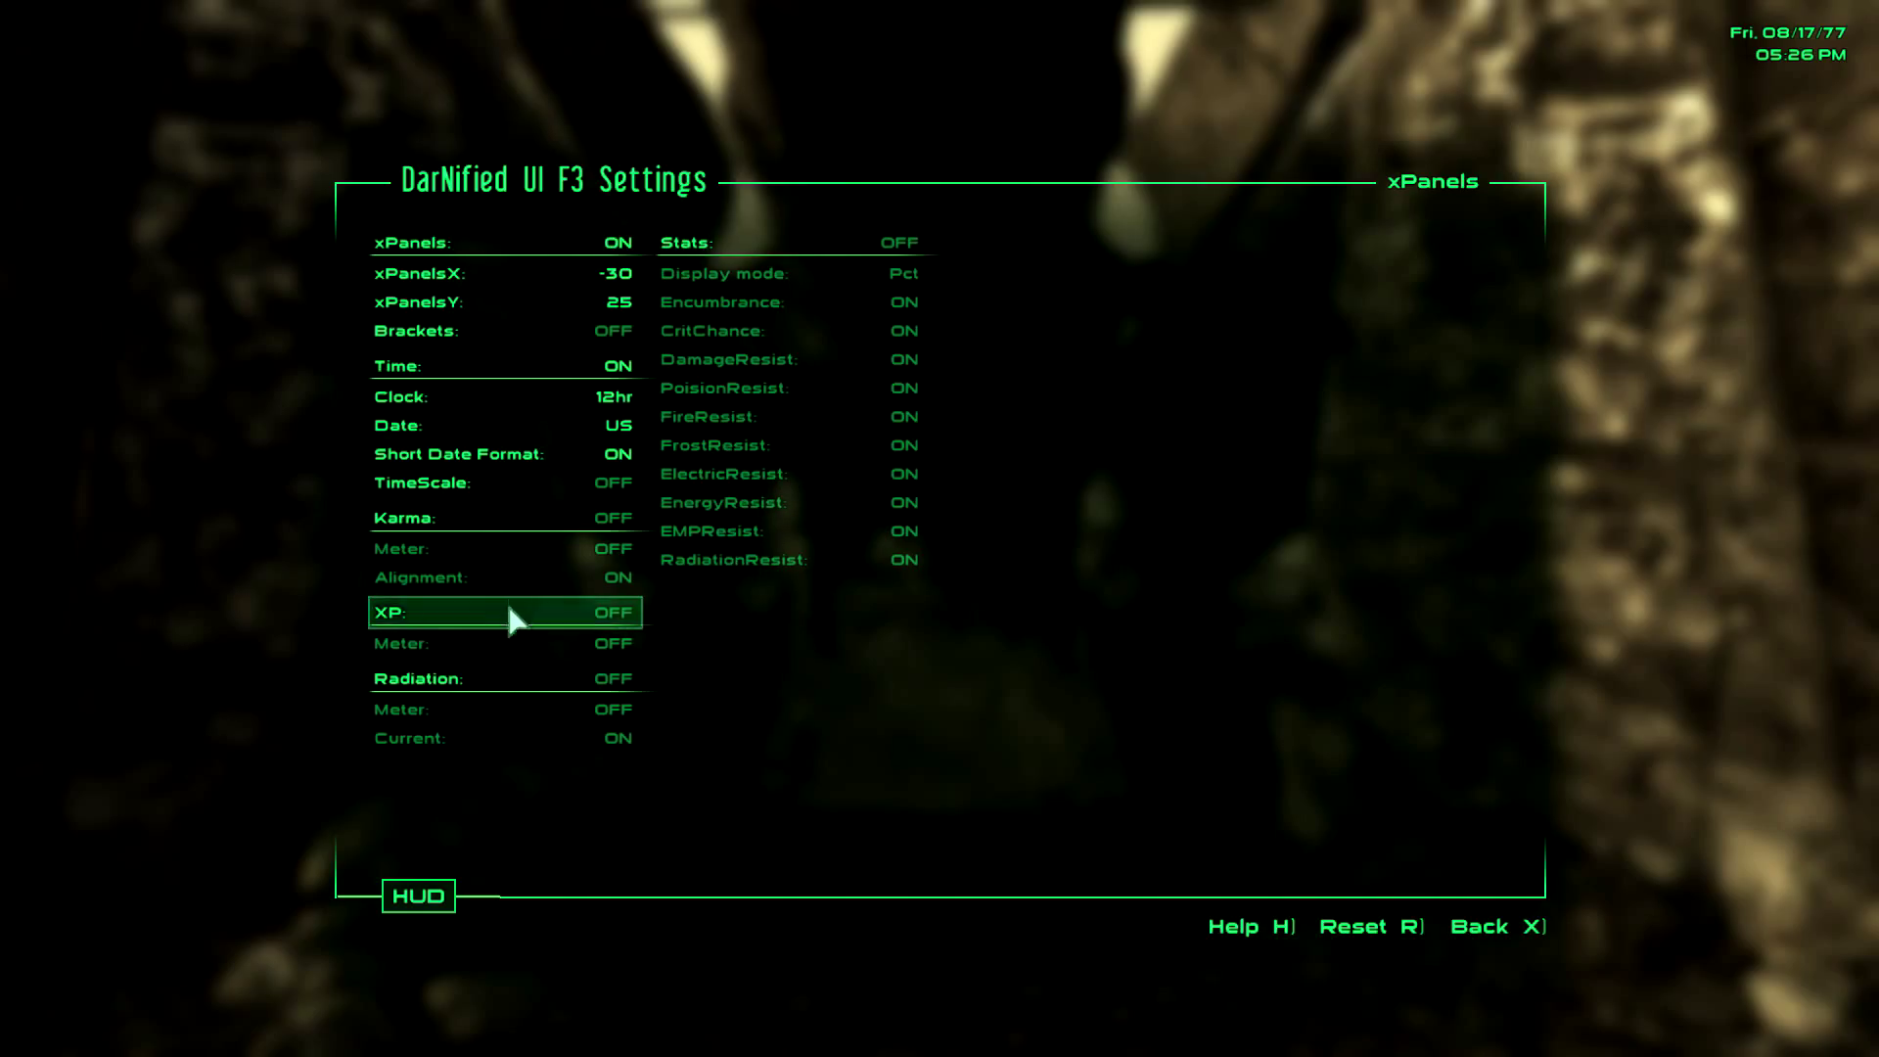
left_click(1480, 926)
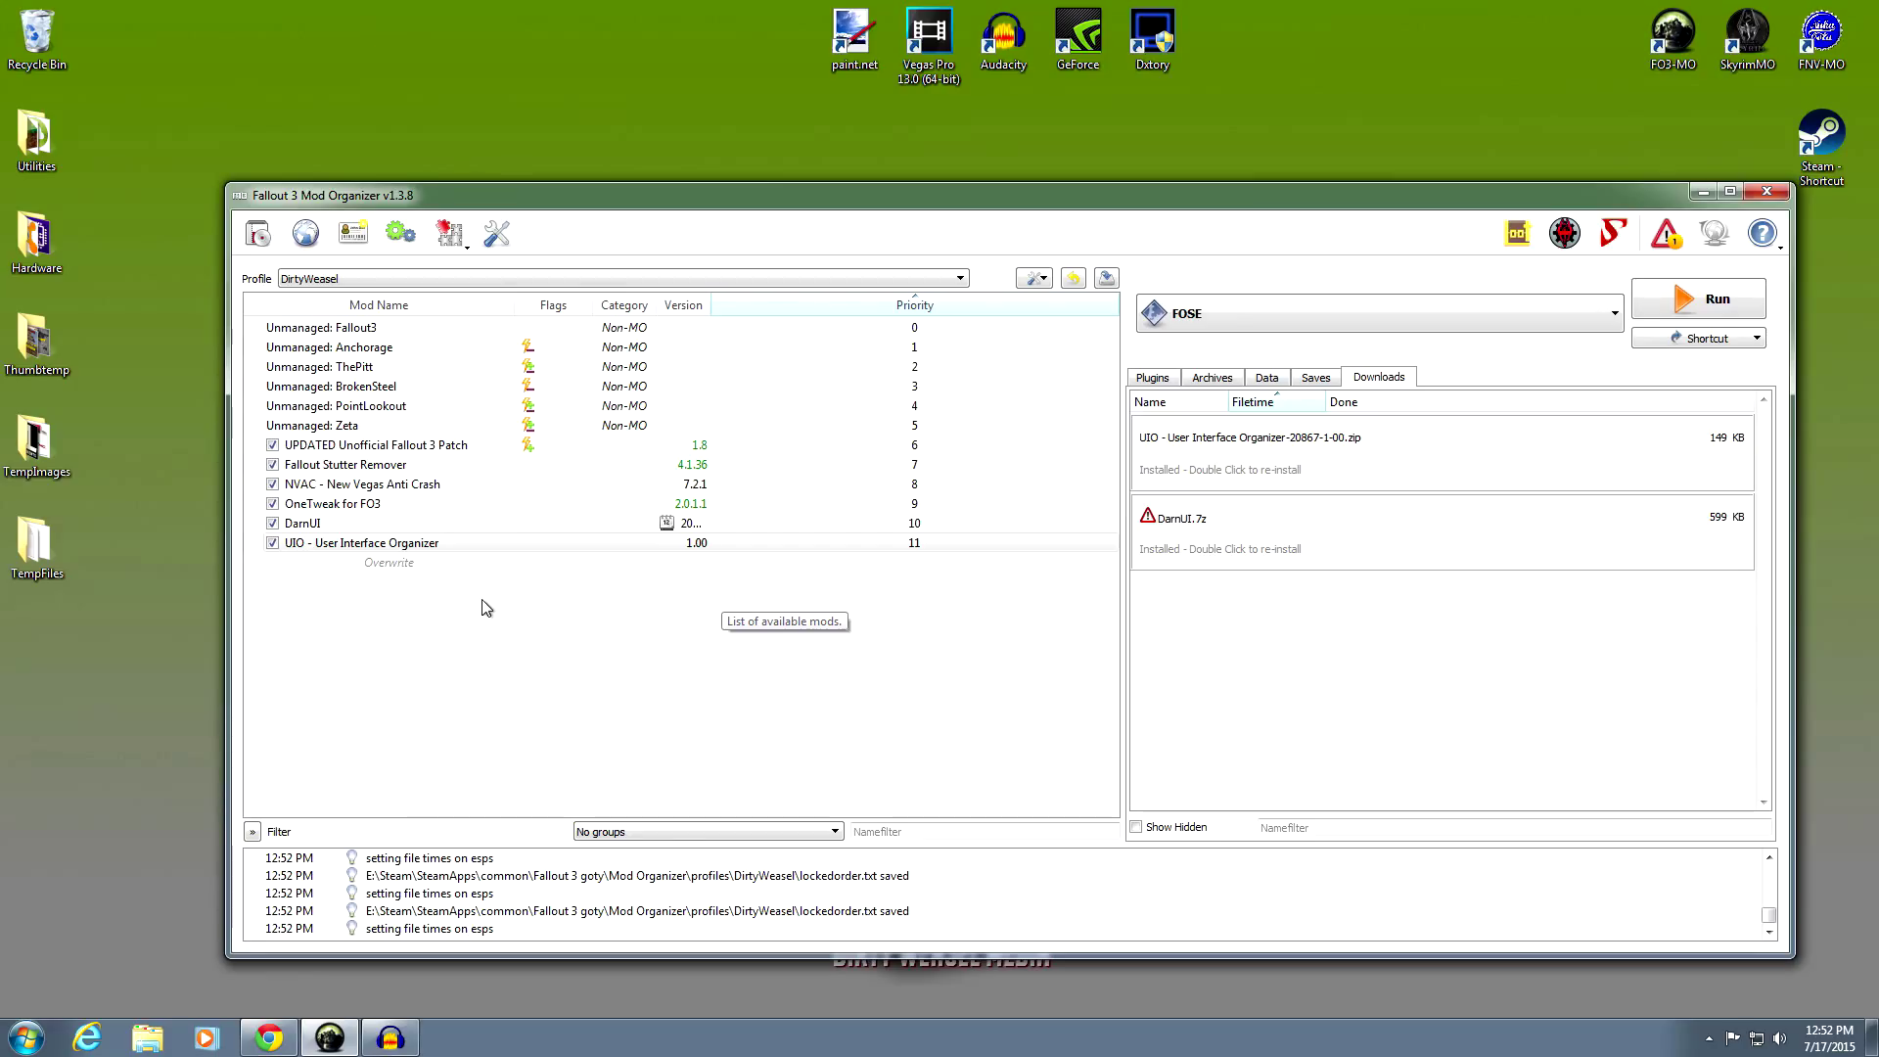
Back in Mod Organizer, disable UIO - User Interface Organizer and remove the DarnUI mod
left_click(273, 542)
right_click(384, 531)
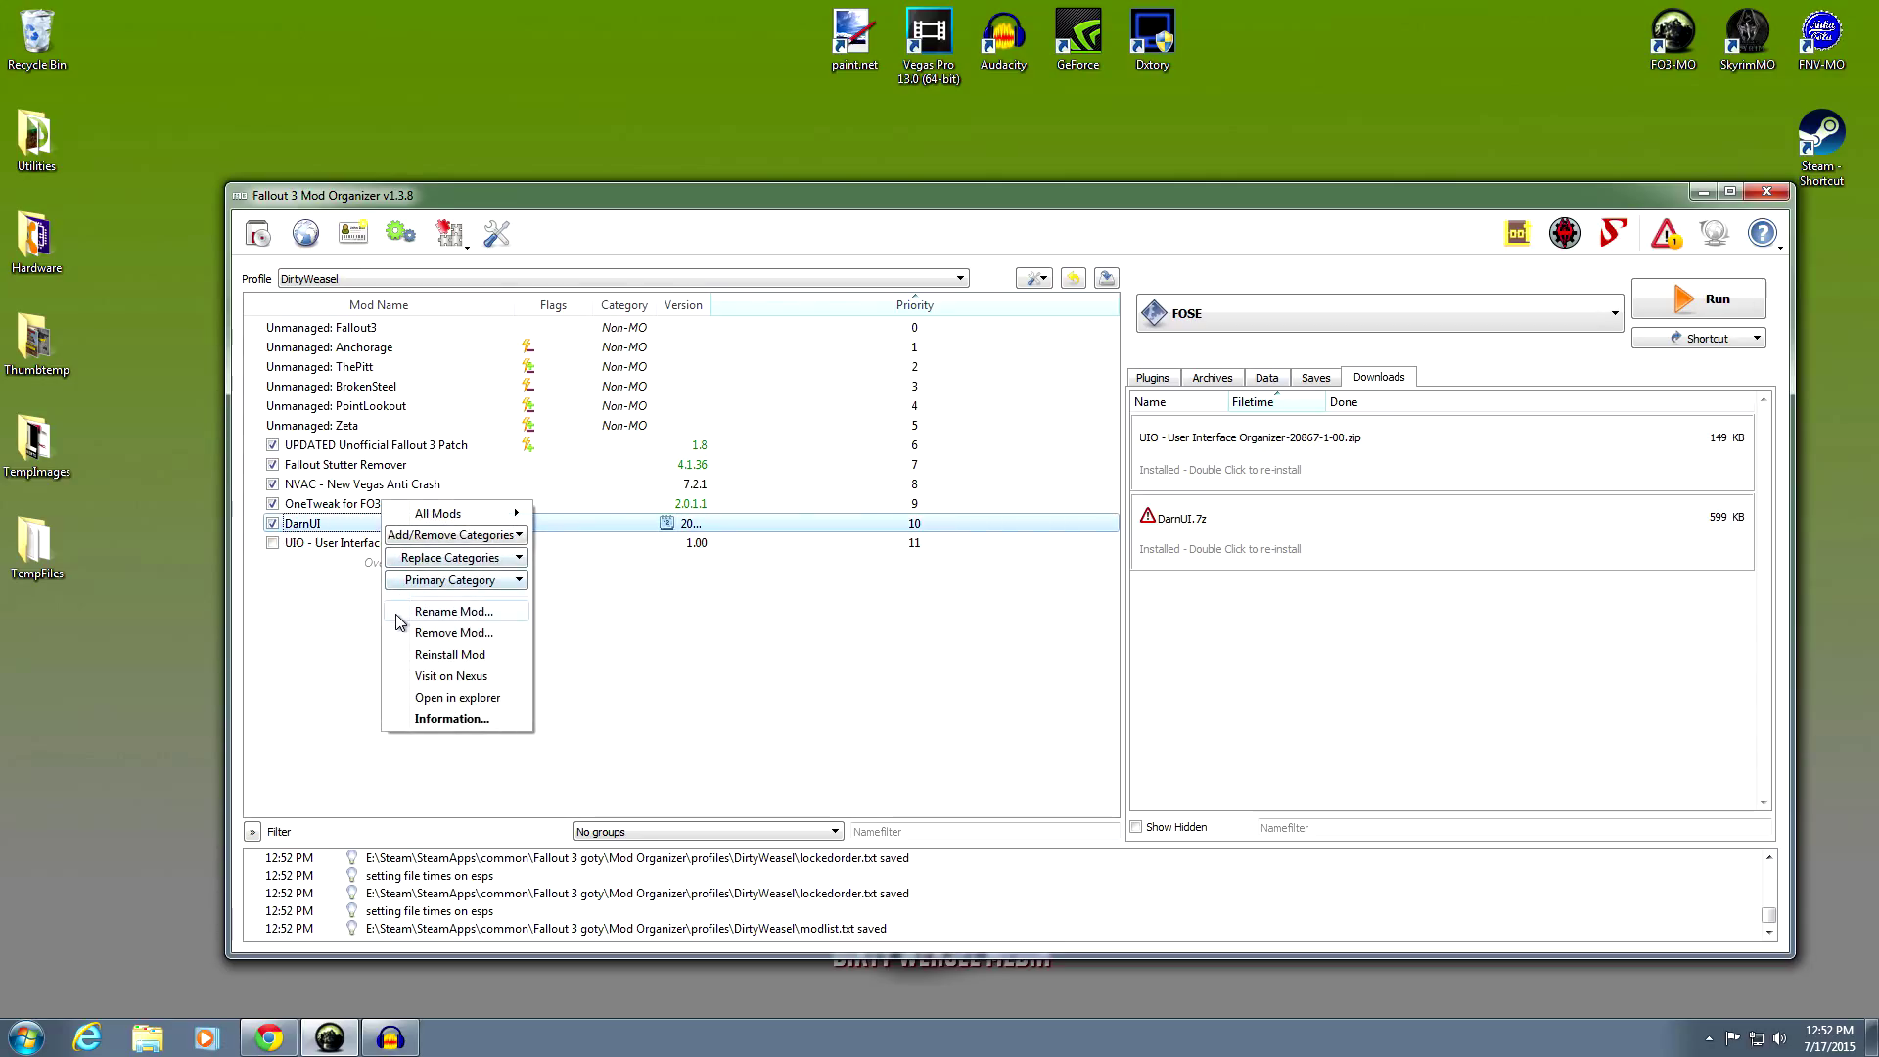
left_click(876, 646)
left_click(876, 646)
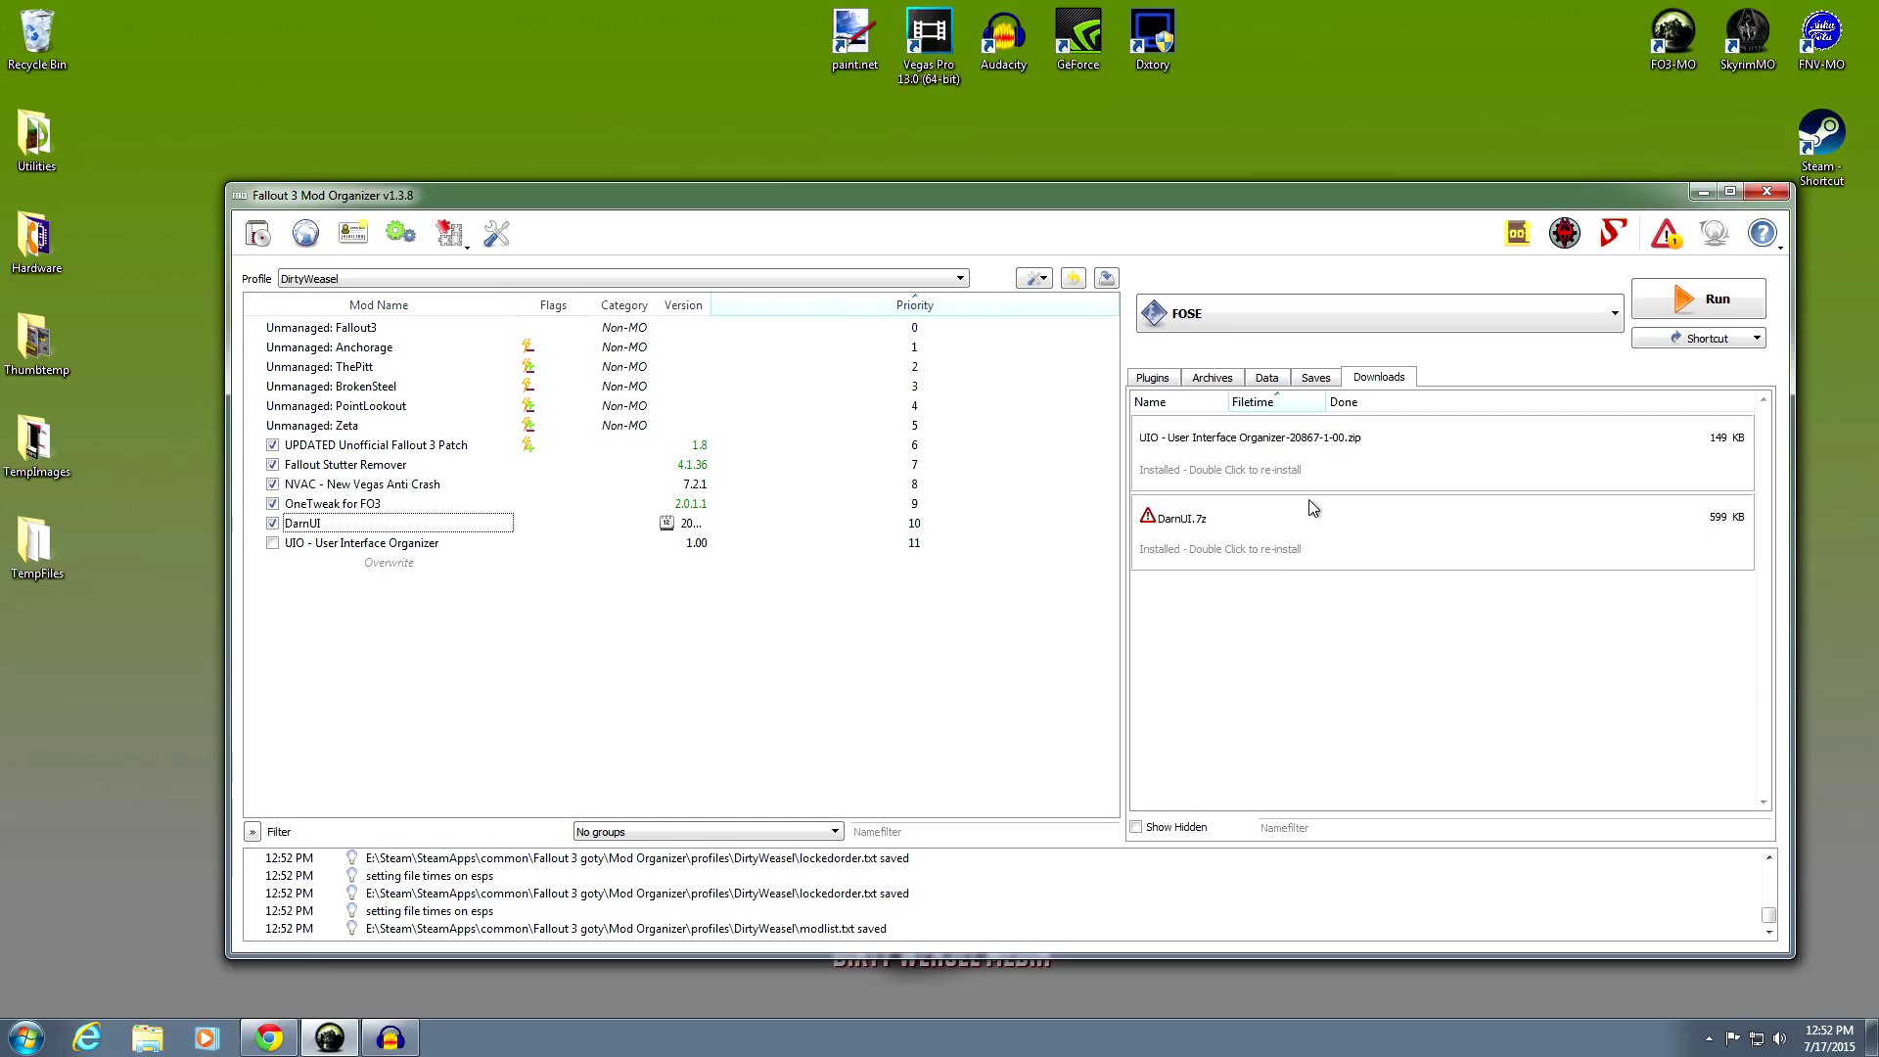
right_click(421, 523)
left_click(475, 633)
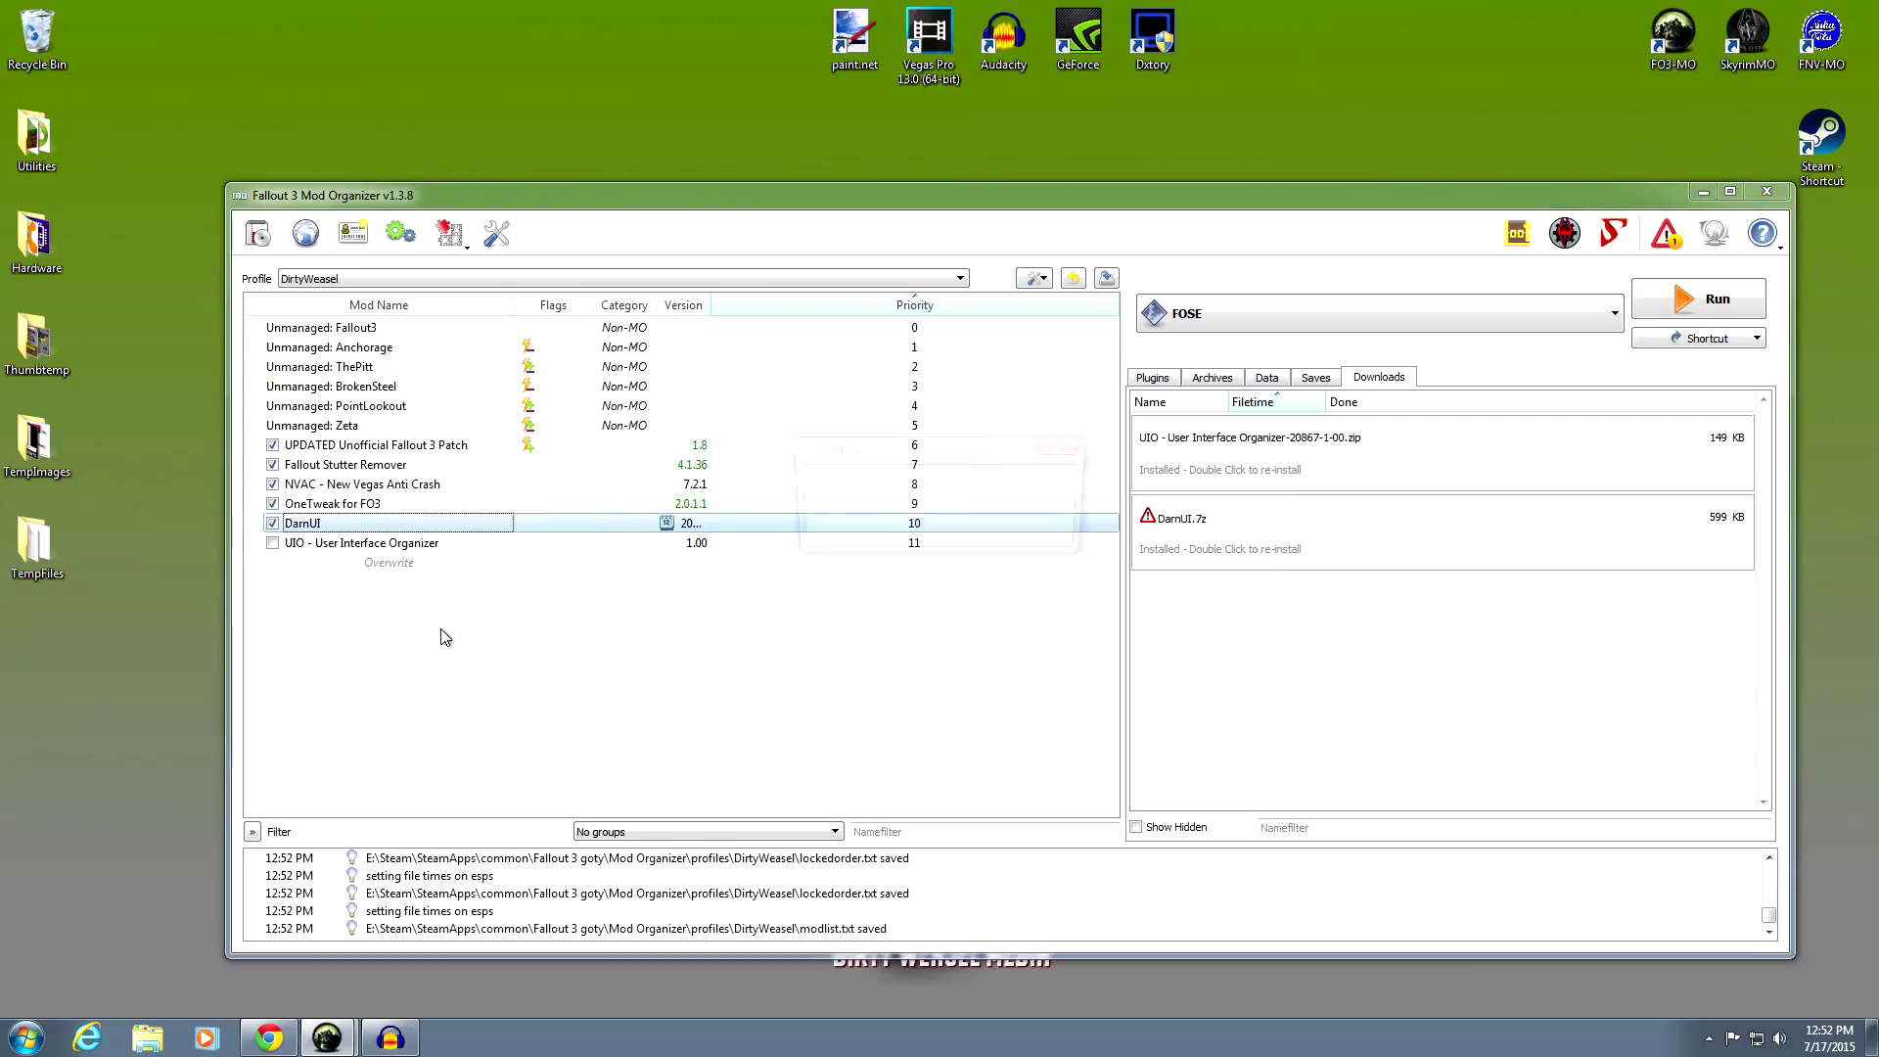
left_click(937, 540)
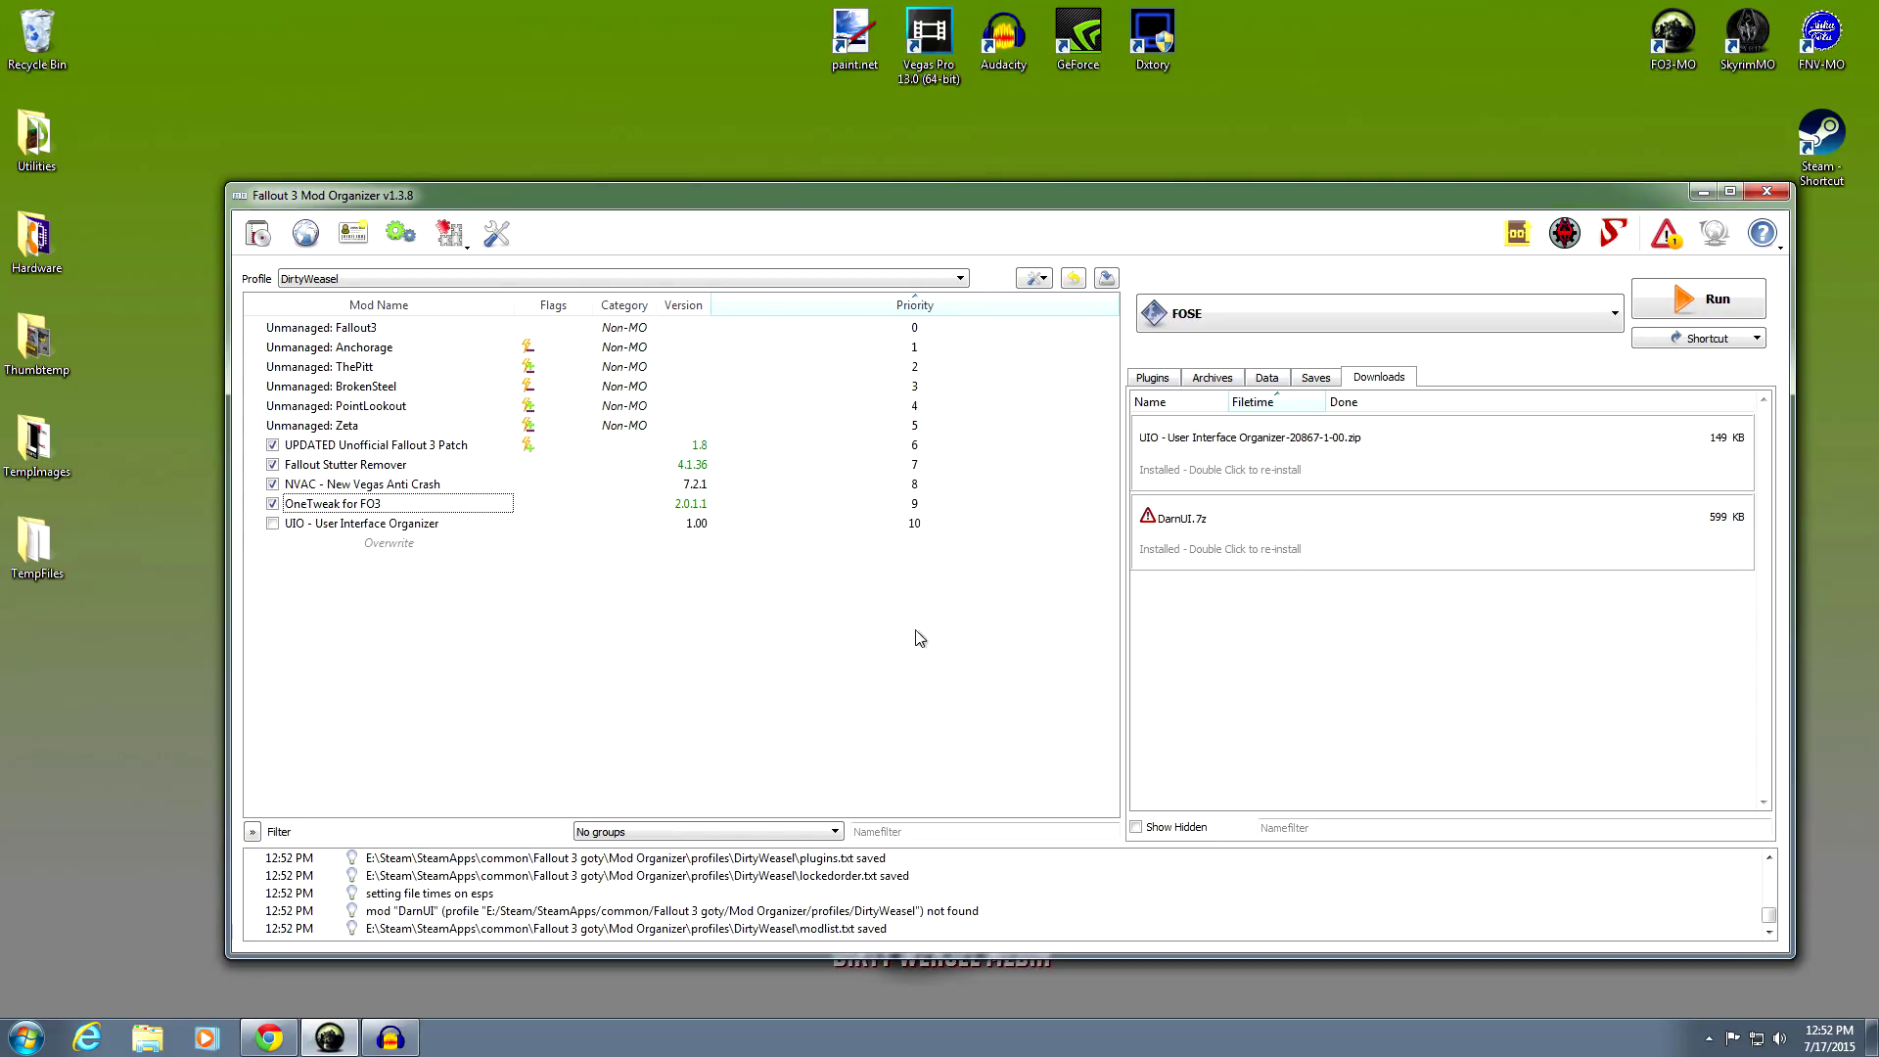
Reinstall DarnUI.7z using the manual installation, enable the mod and place it at priority 10, ahead of UIO
double_click(1201, 551)
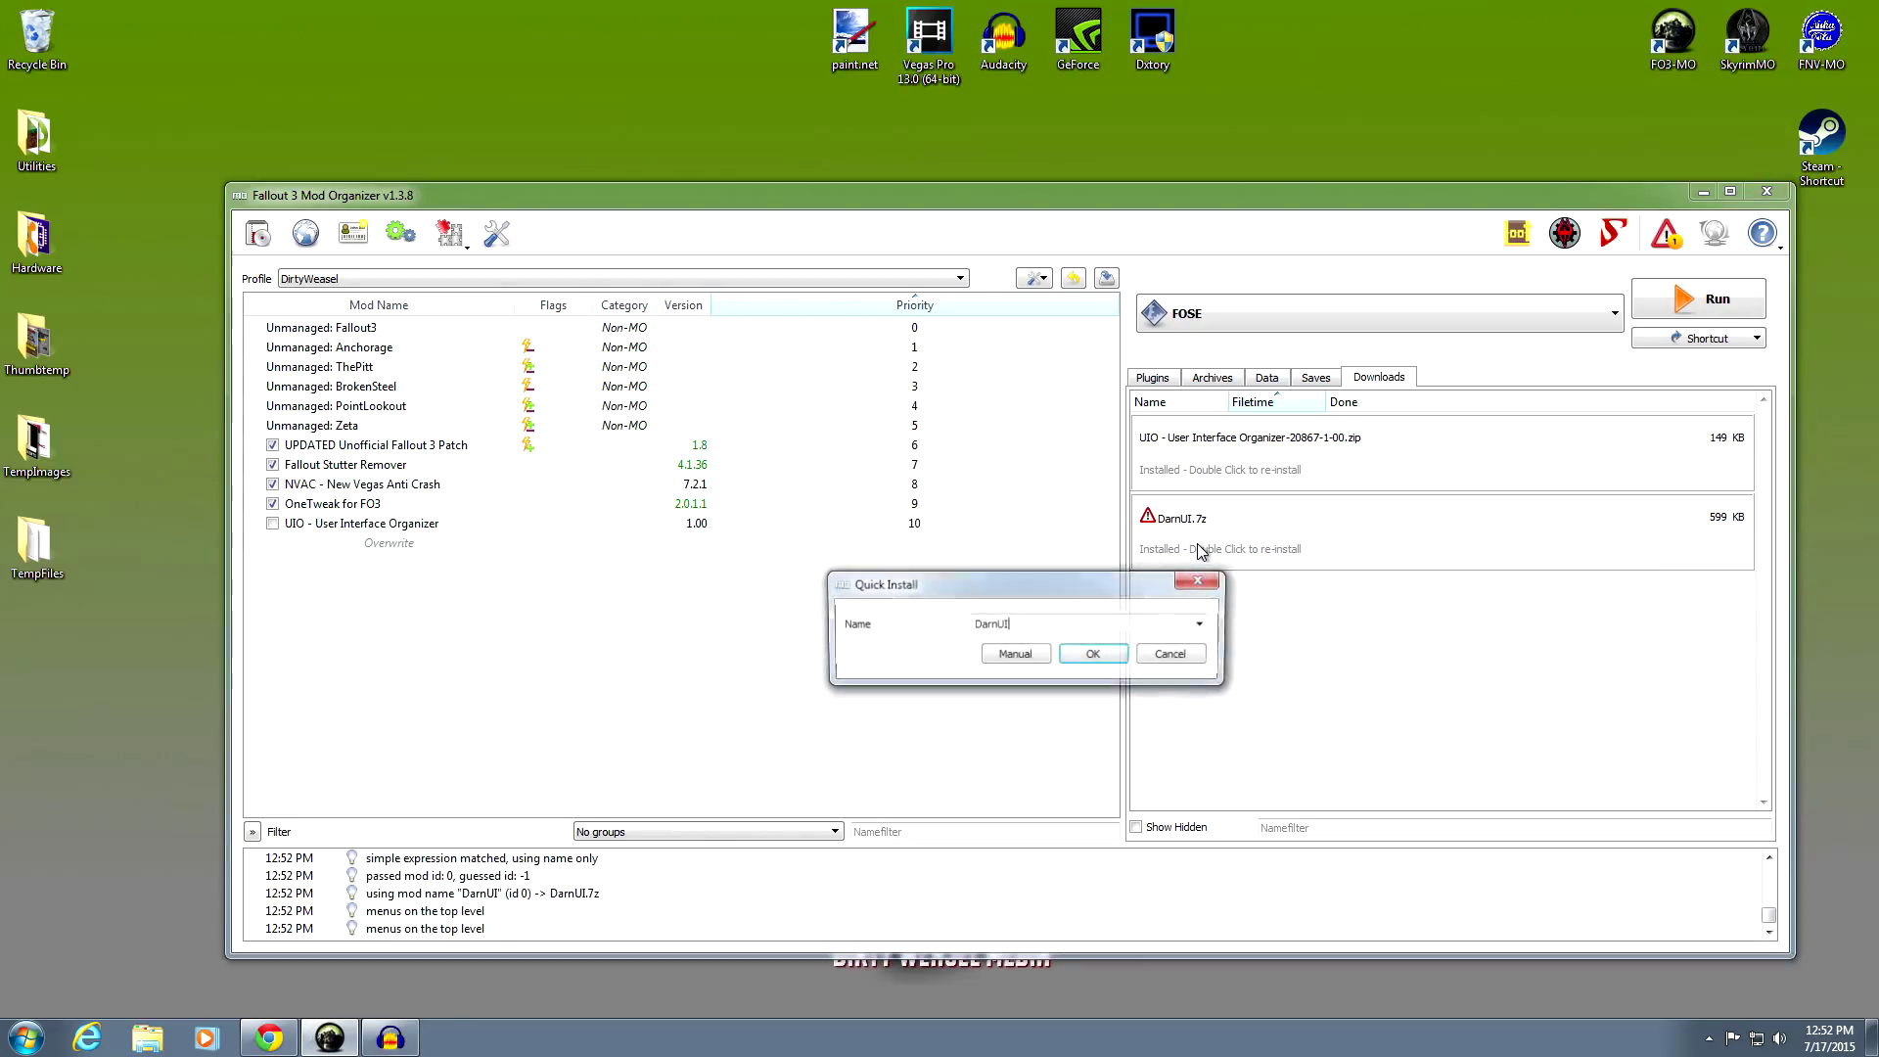
left_click(1018, 655)
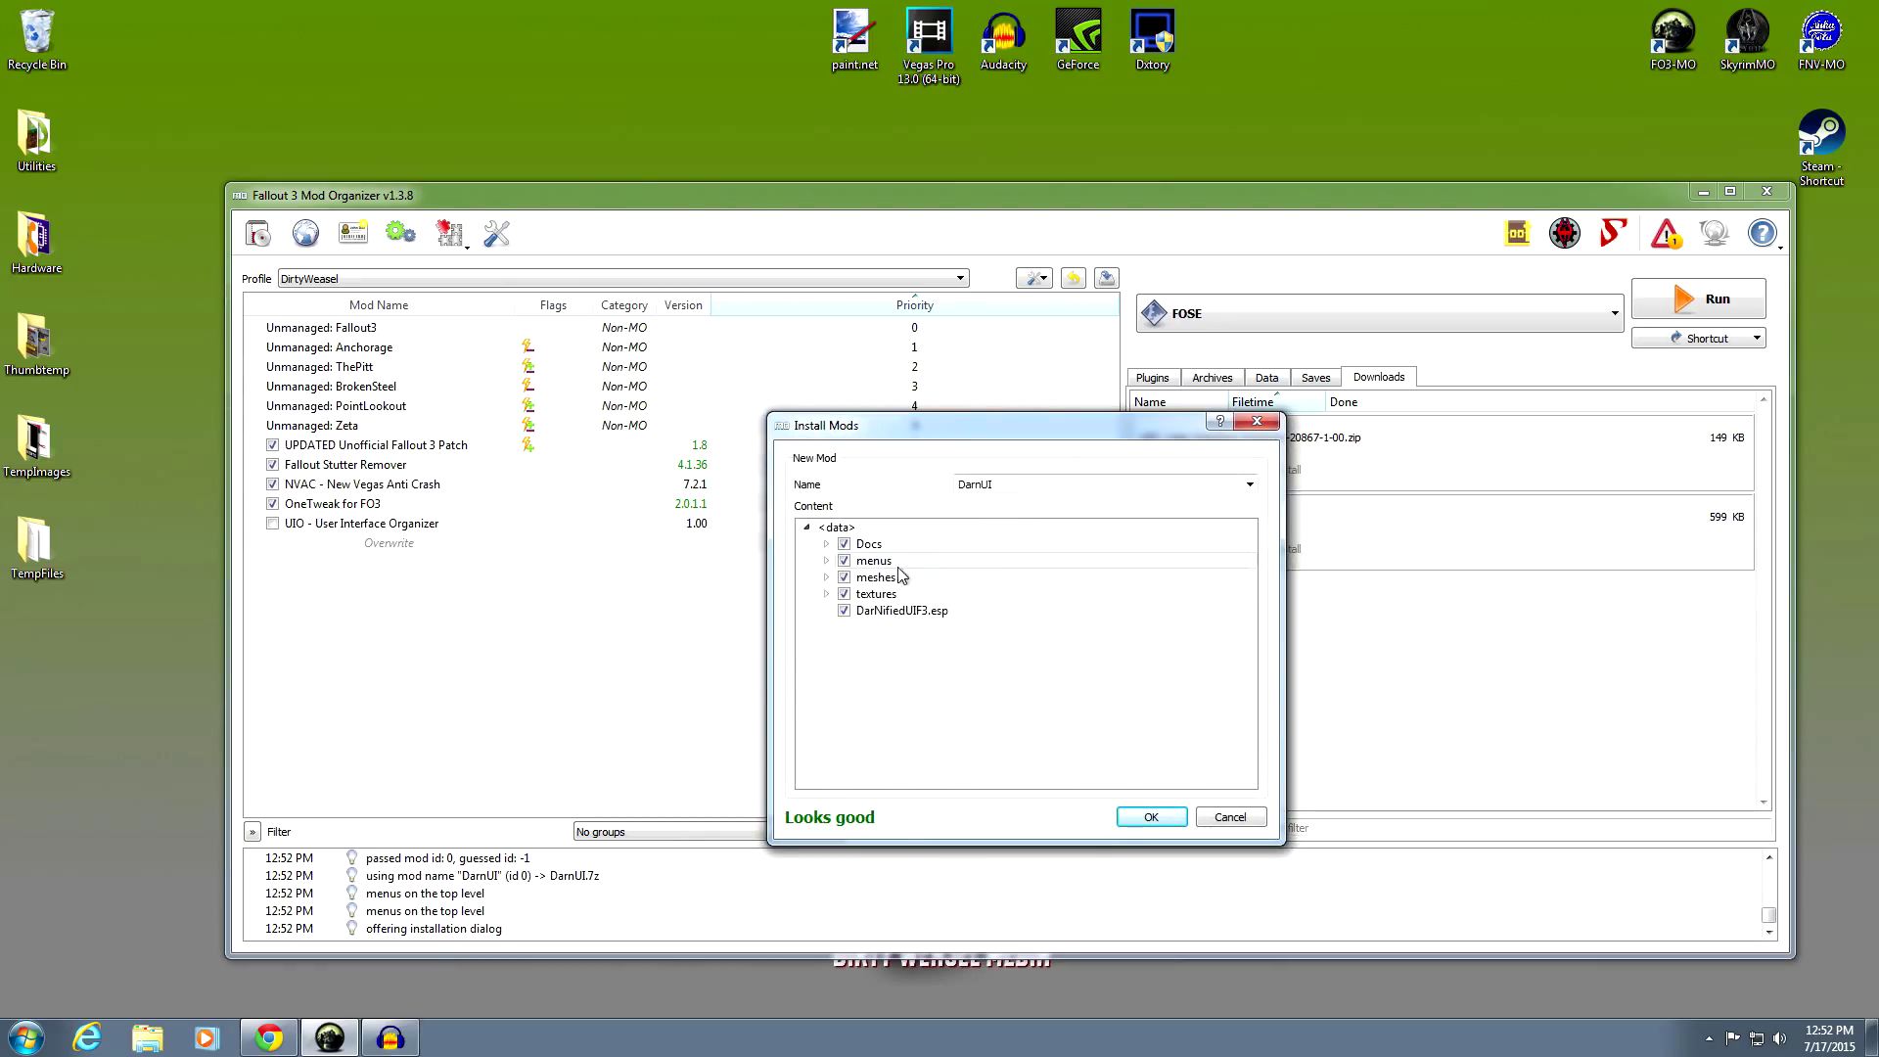
left_click(1143, 820)
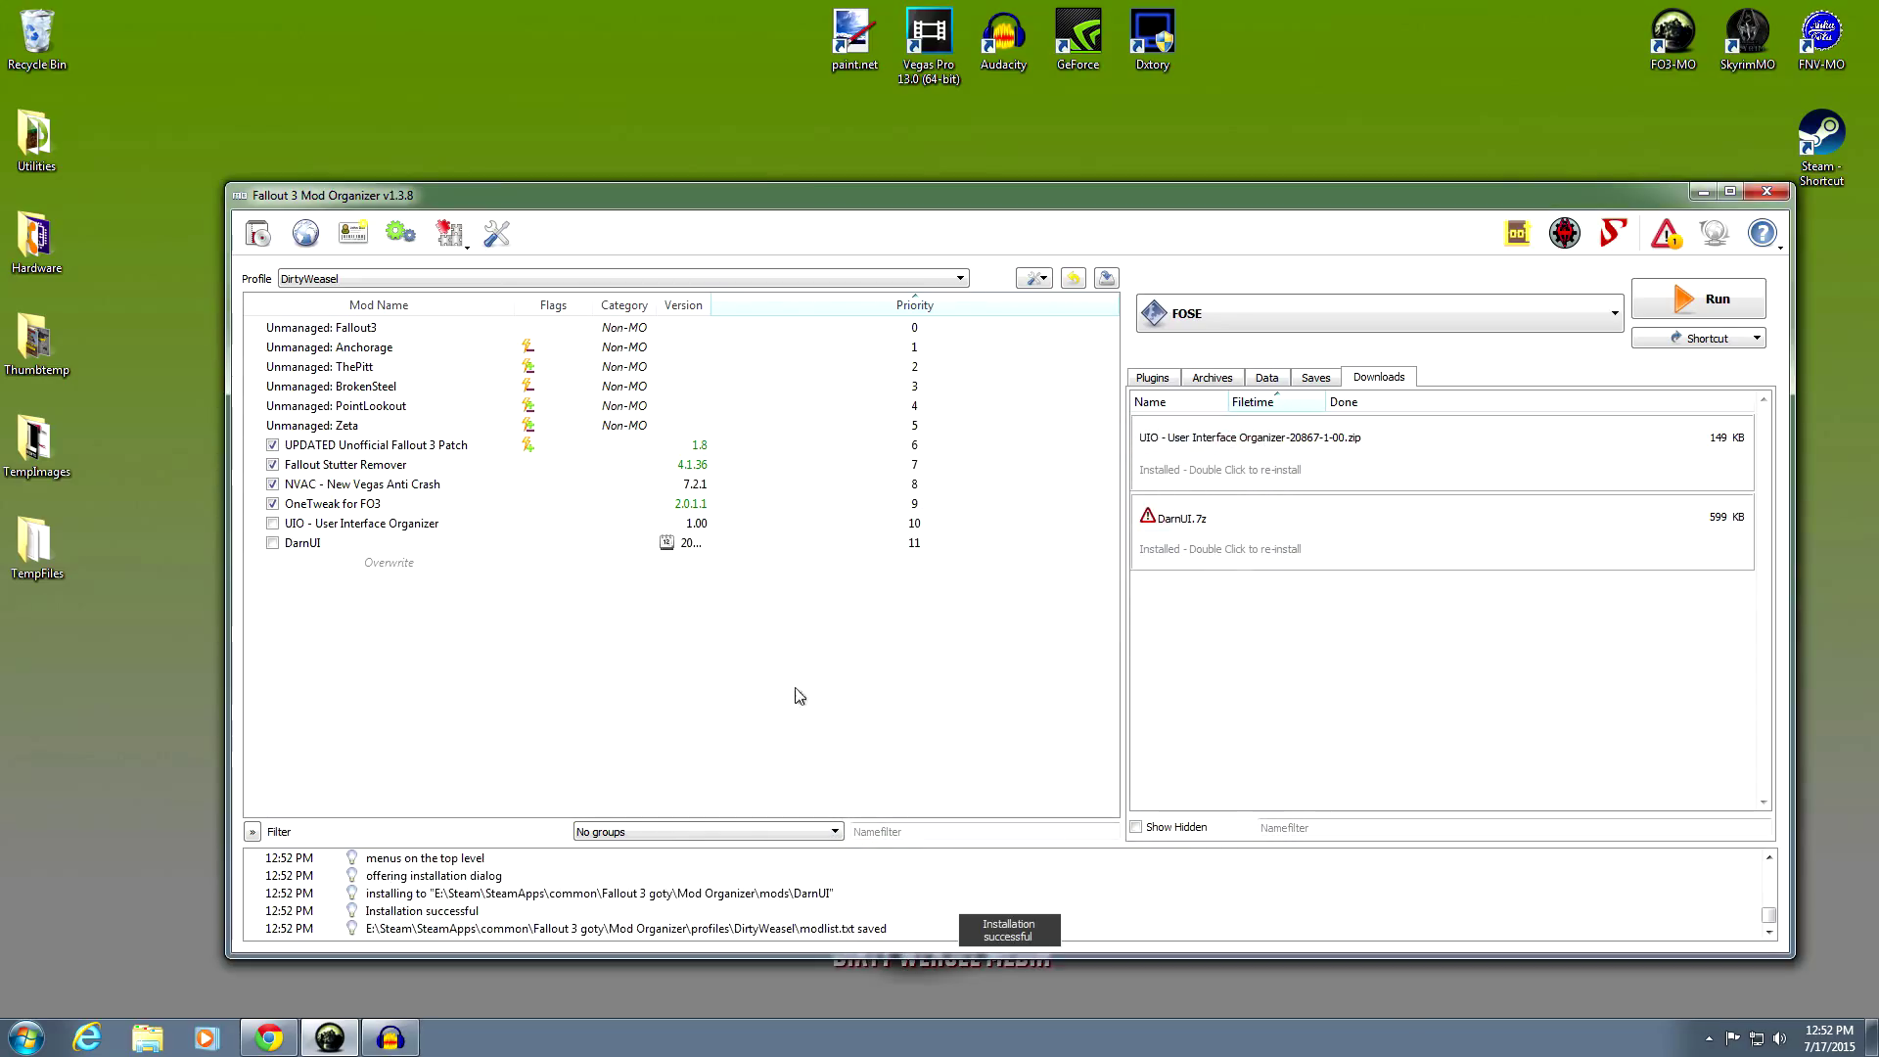
left_click(273, 544)
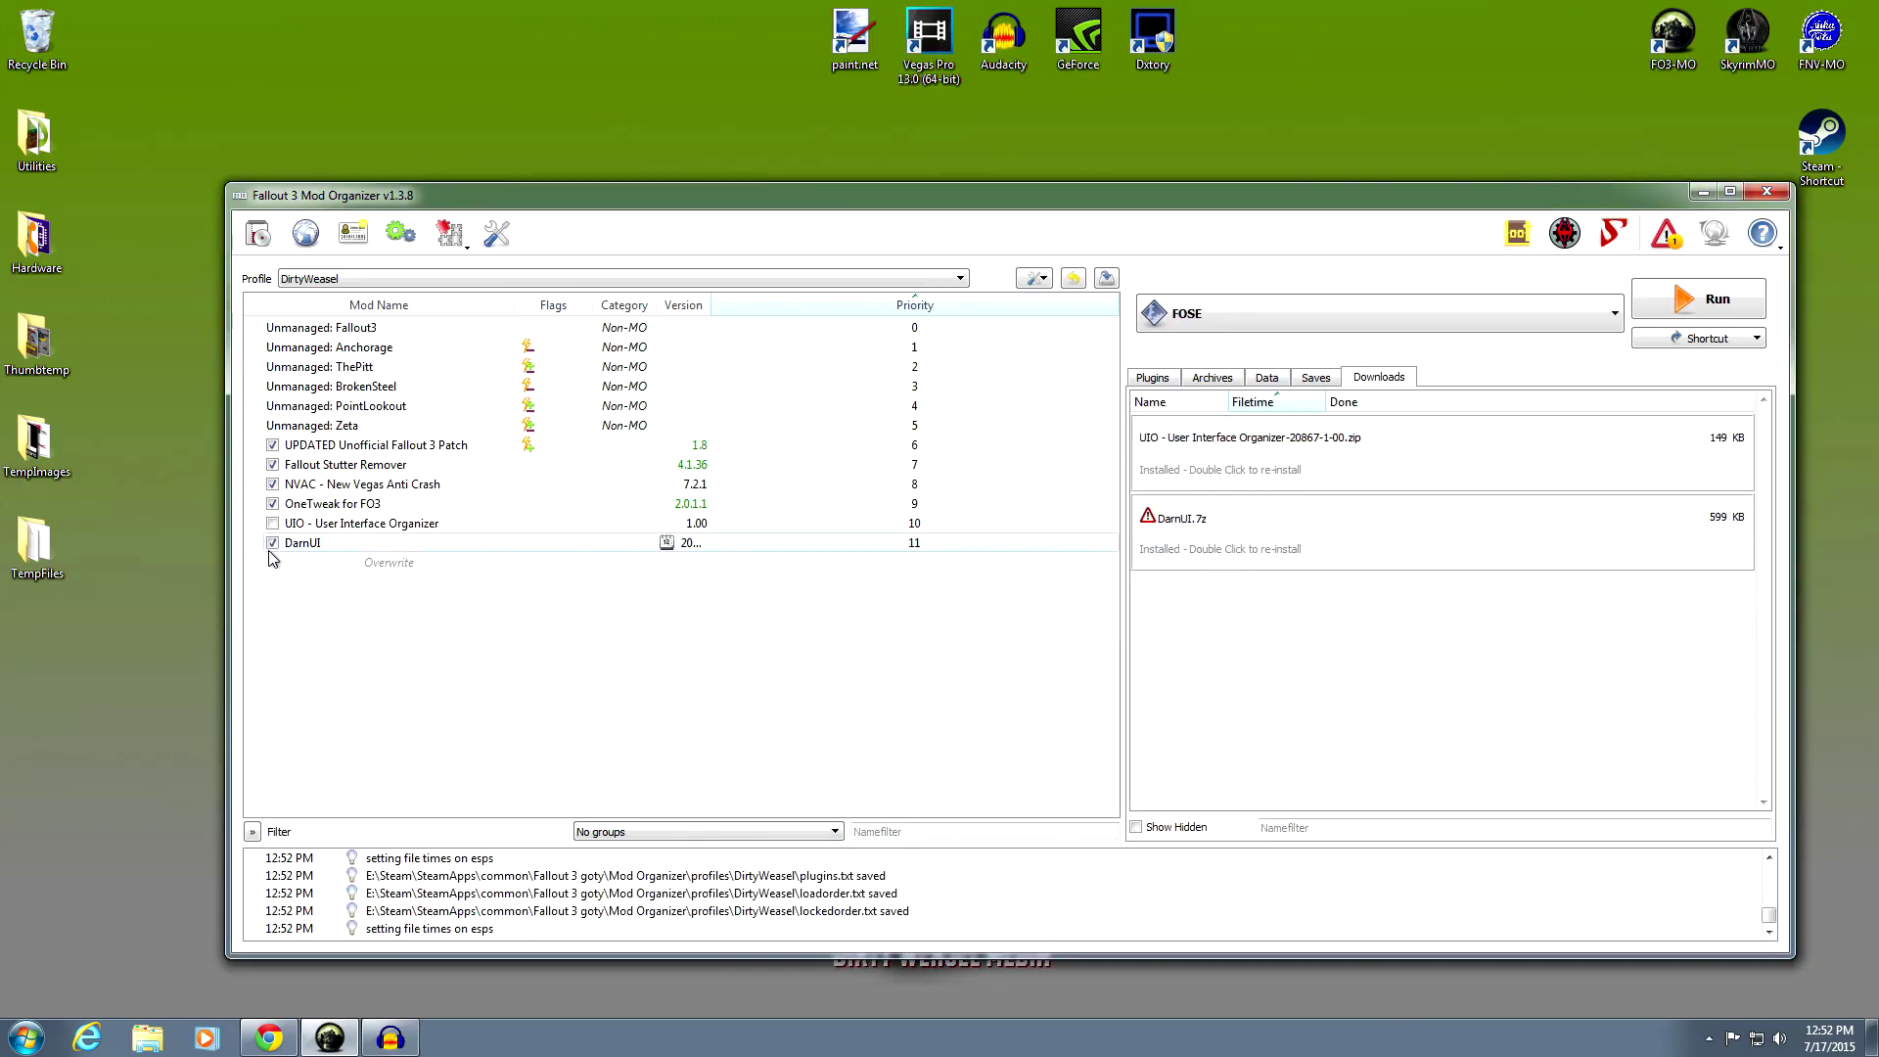
left_click_drag(298, 551, 299, 519)
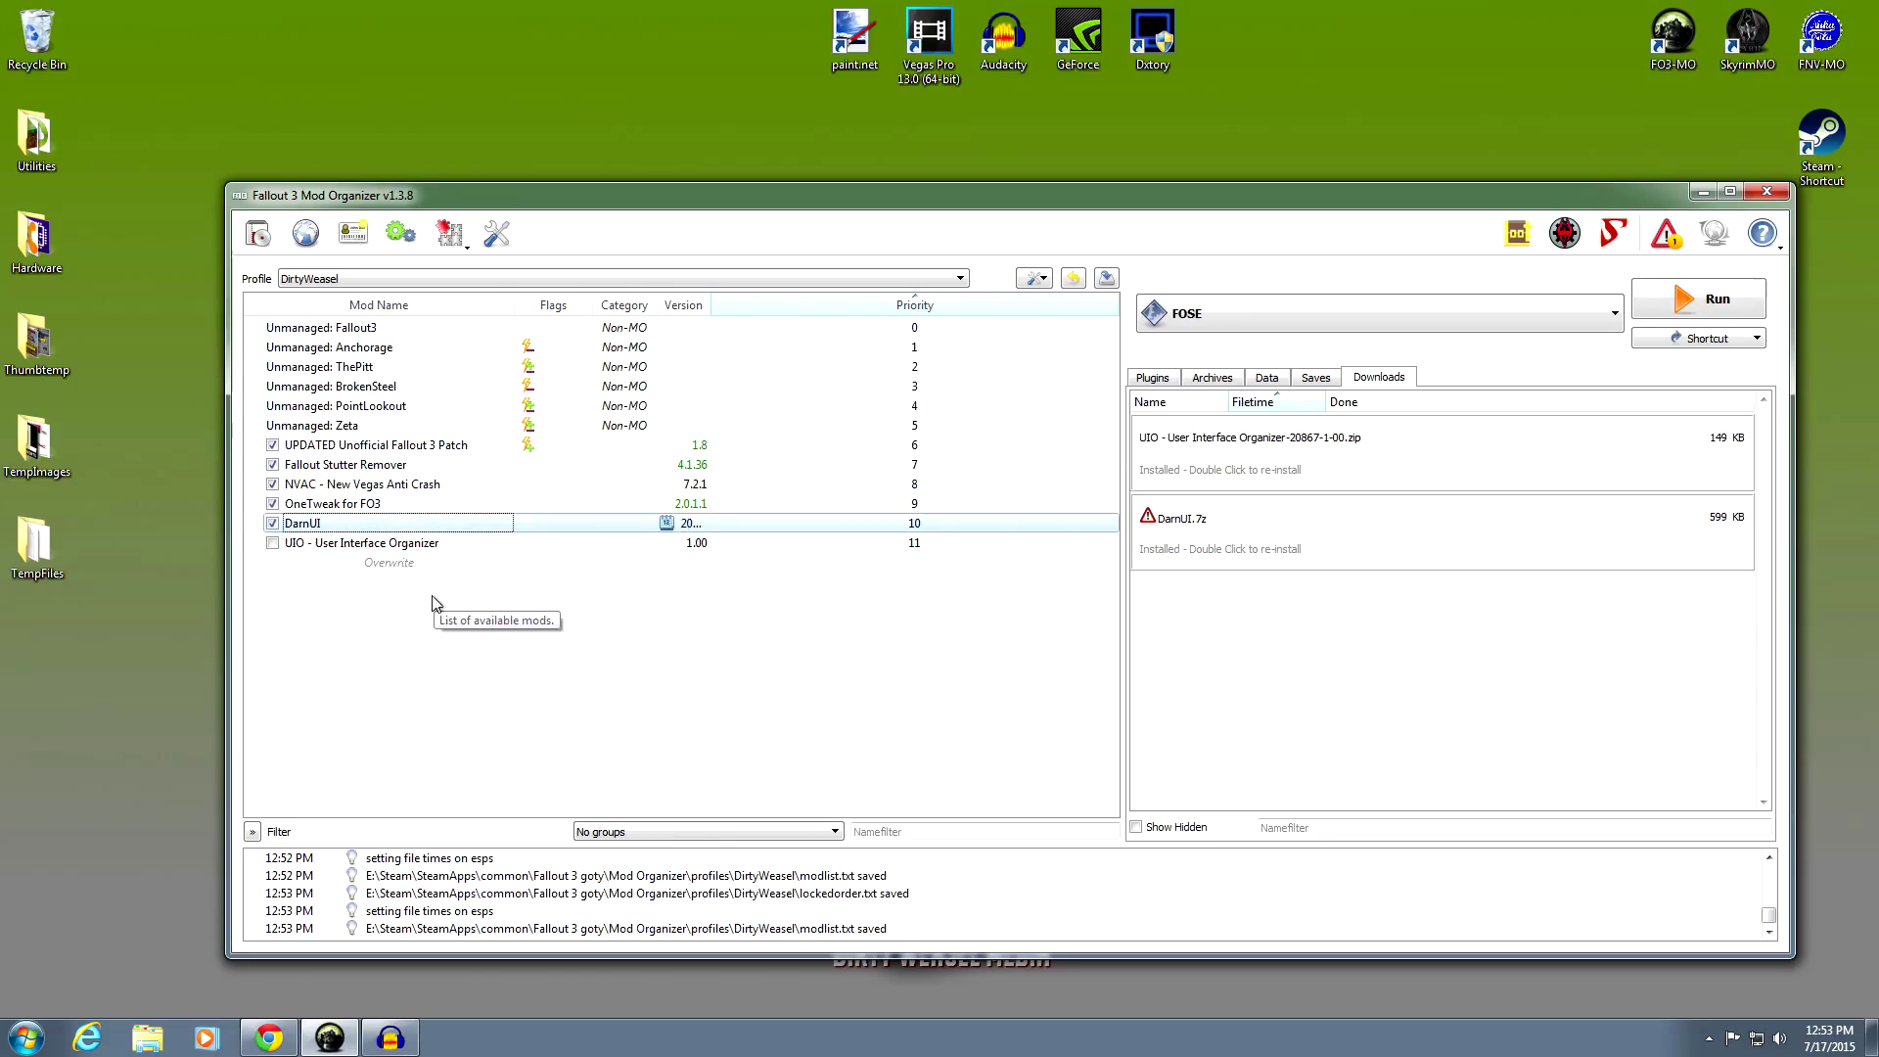
Remove the UIO - User Interface Organizer mod and minimize Mod Organizer
right_click(318, 546)
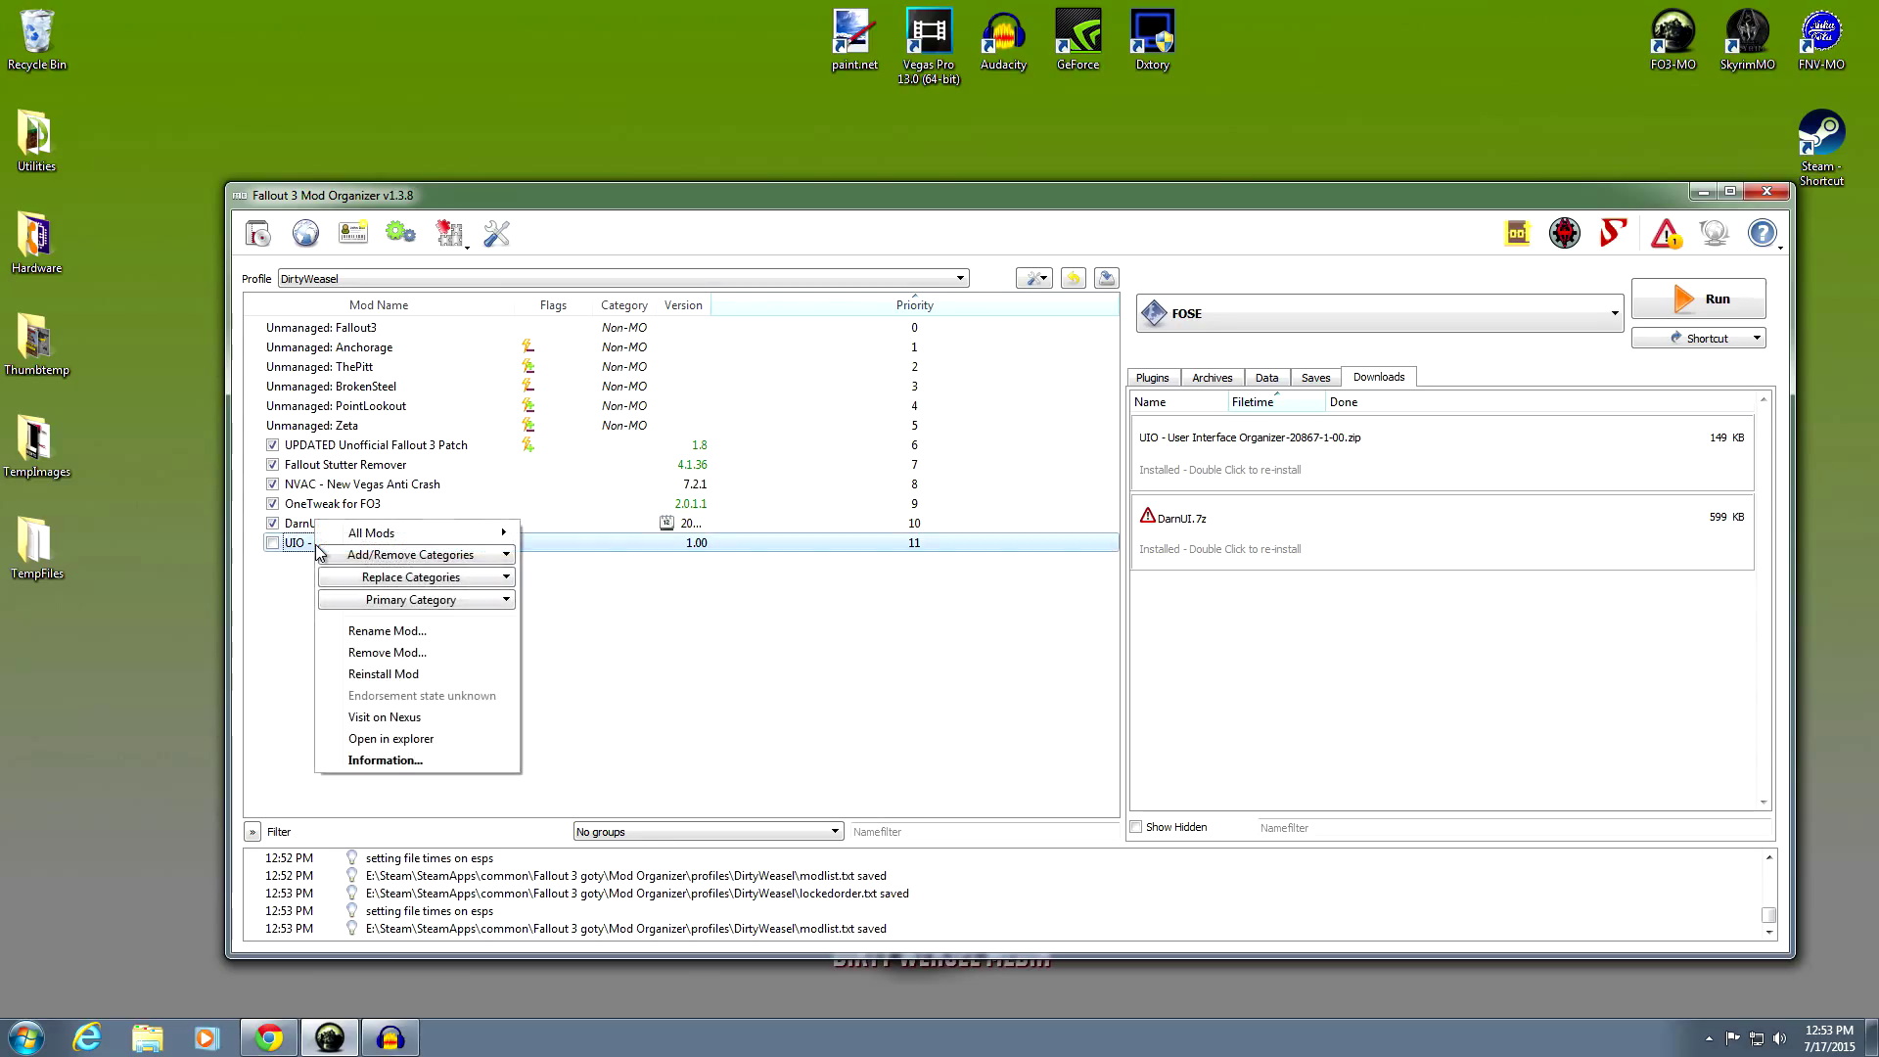
left_click(357, 653)
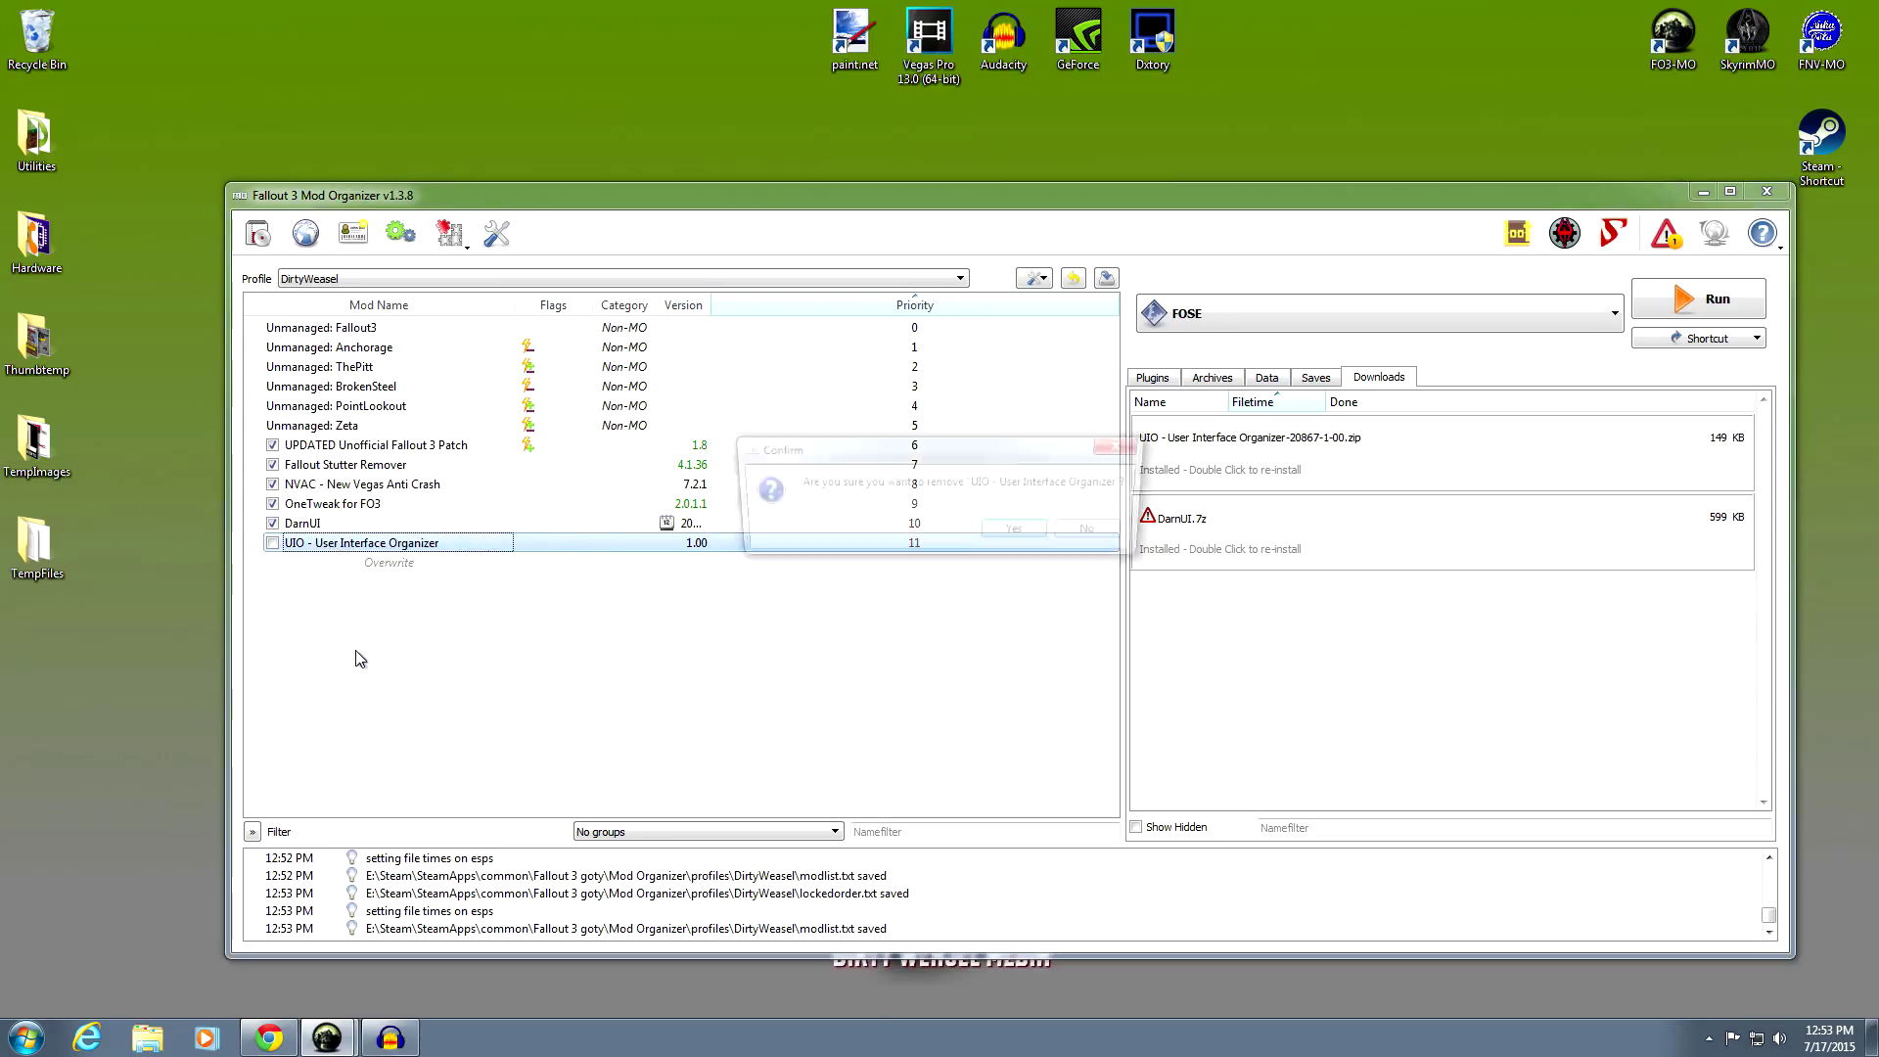
left_click(1017, 532)
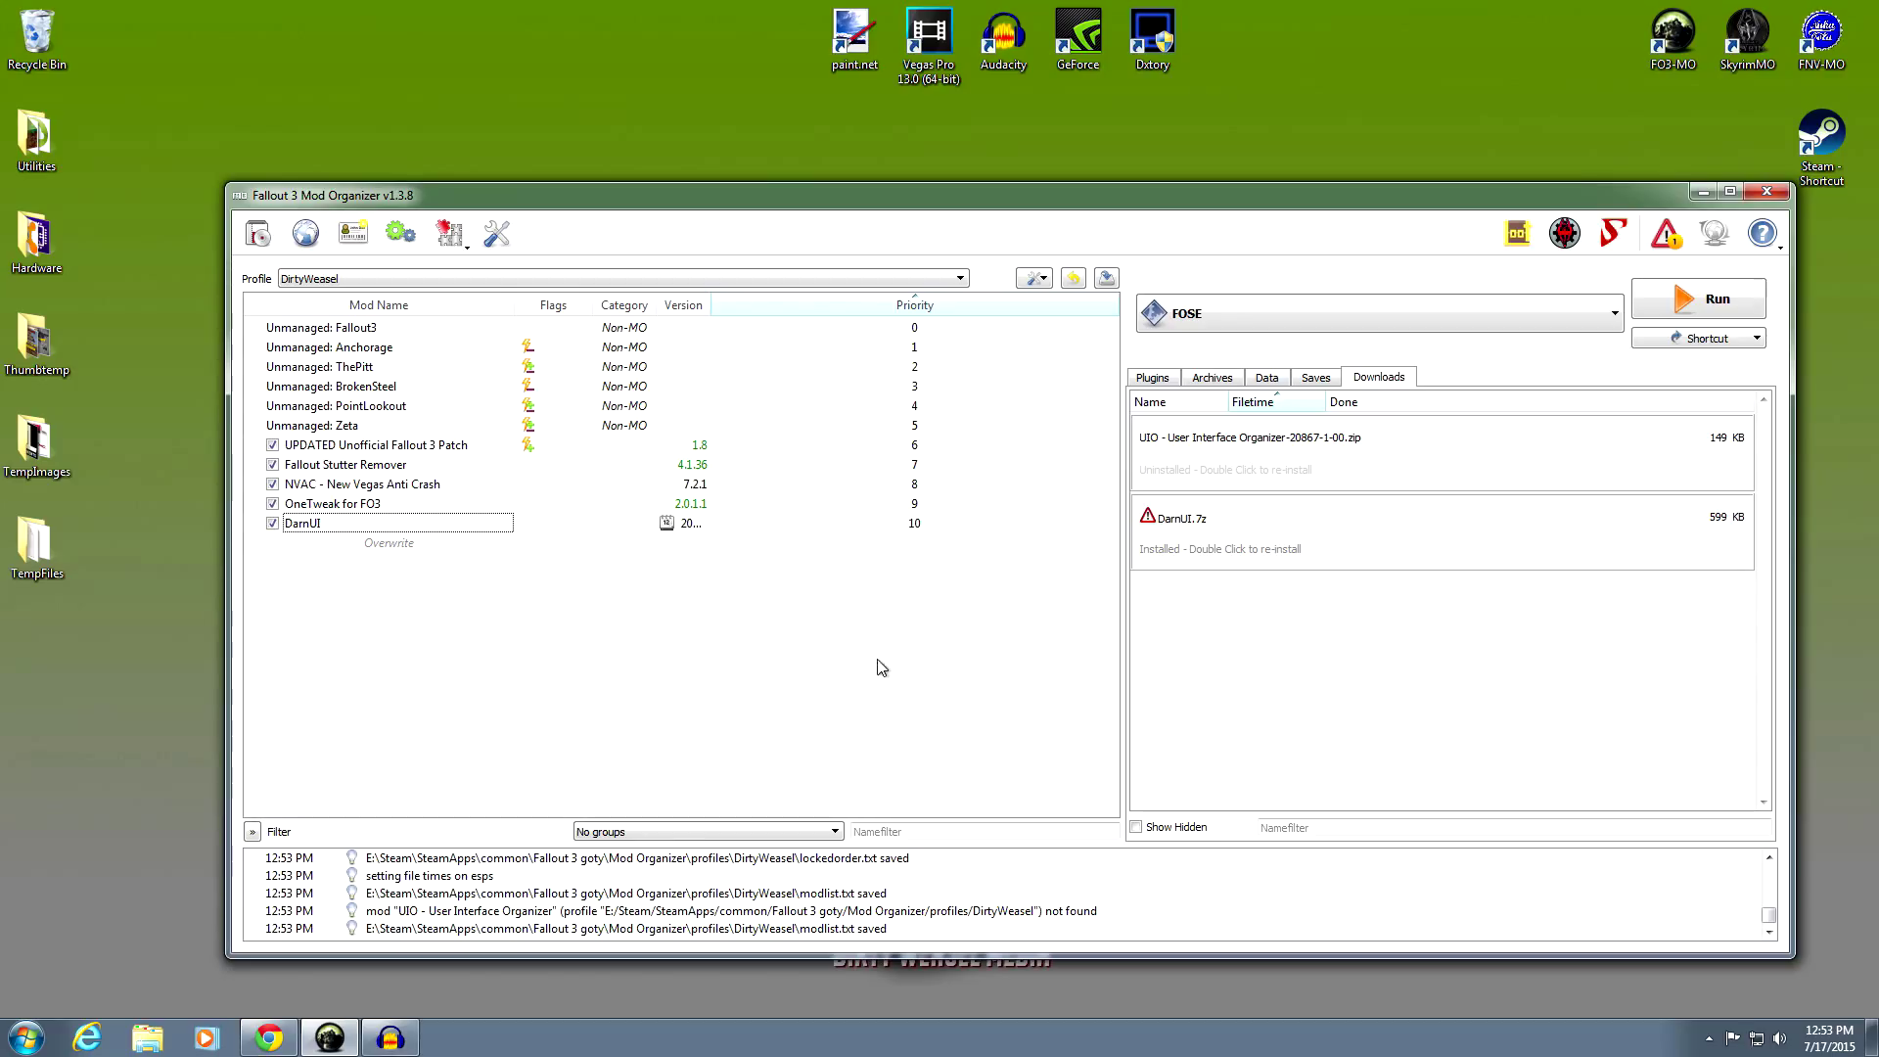
left_click(1699, 192)
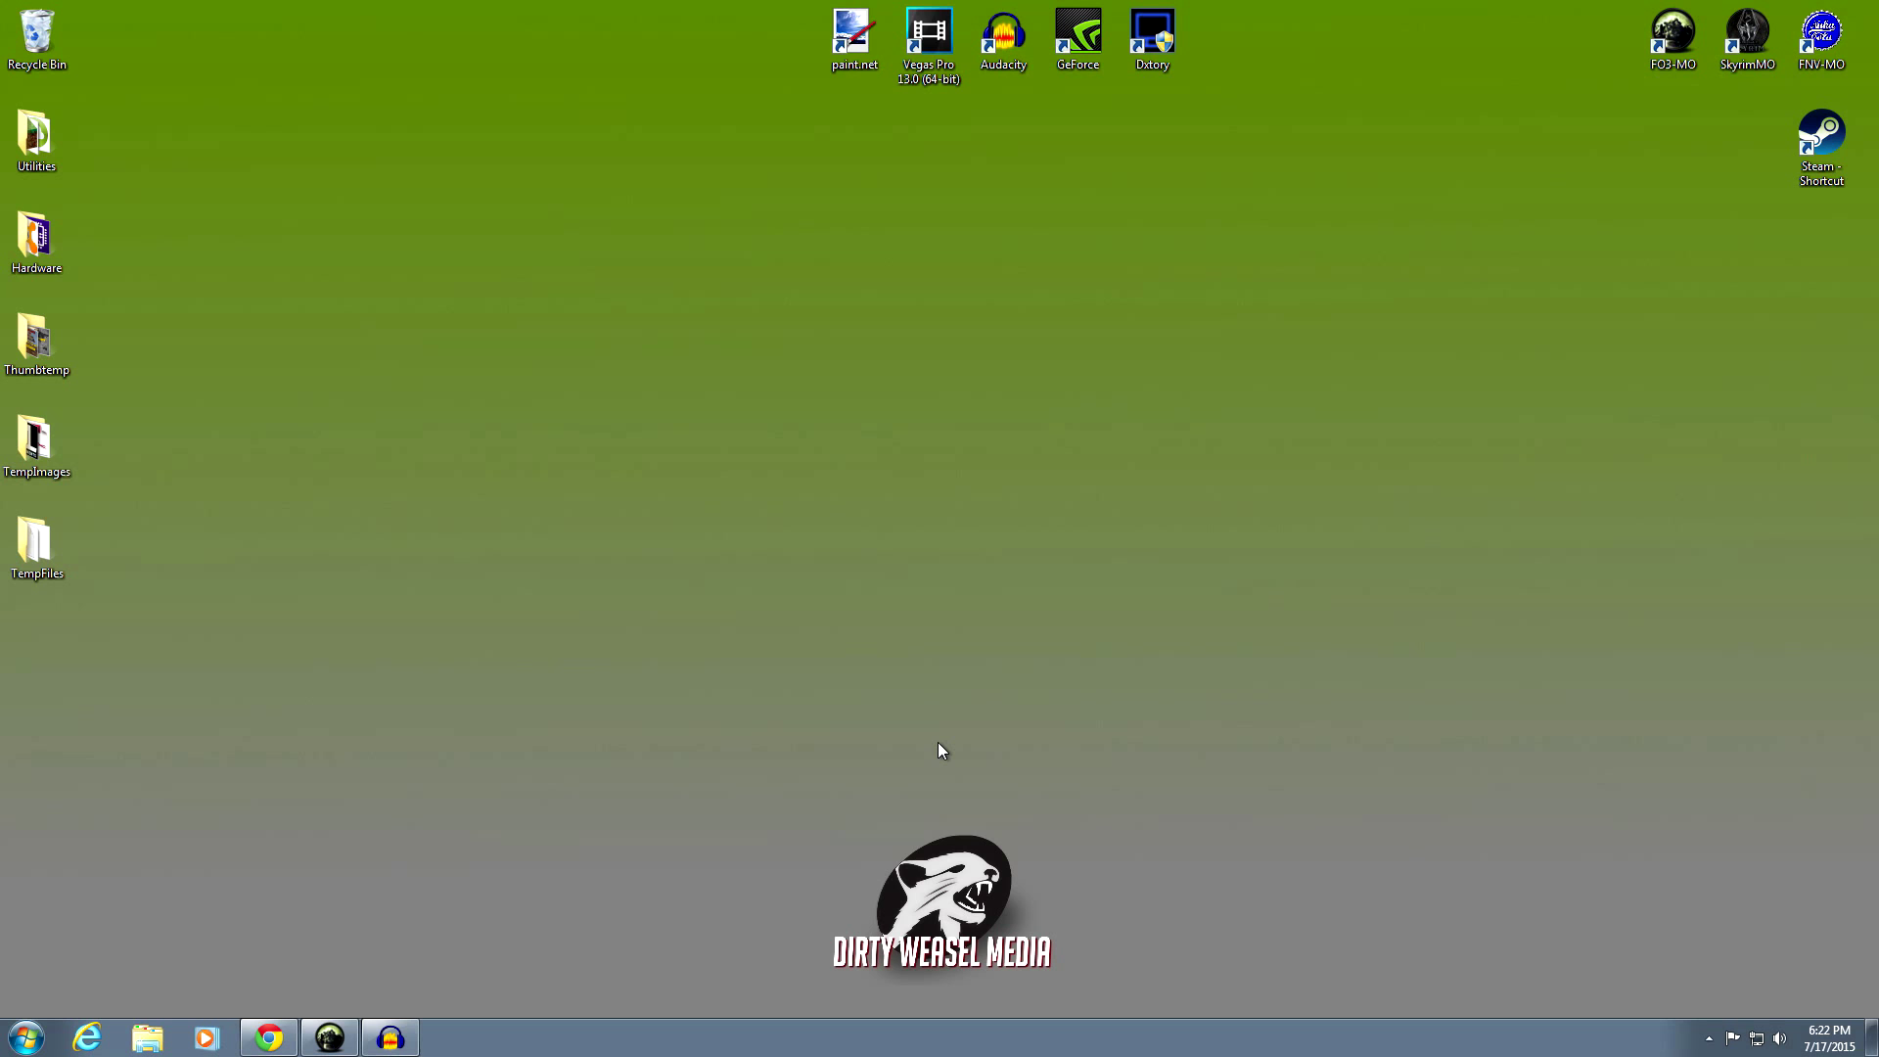
Review the DarNified UI entry in the STEP wiki guide in Chrome, then check the mod list and FWE downloads in Mod Organizer
left_click(268, 1037)
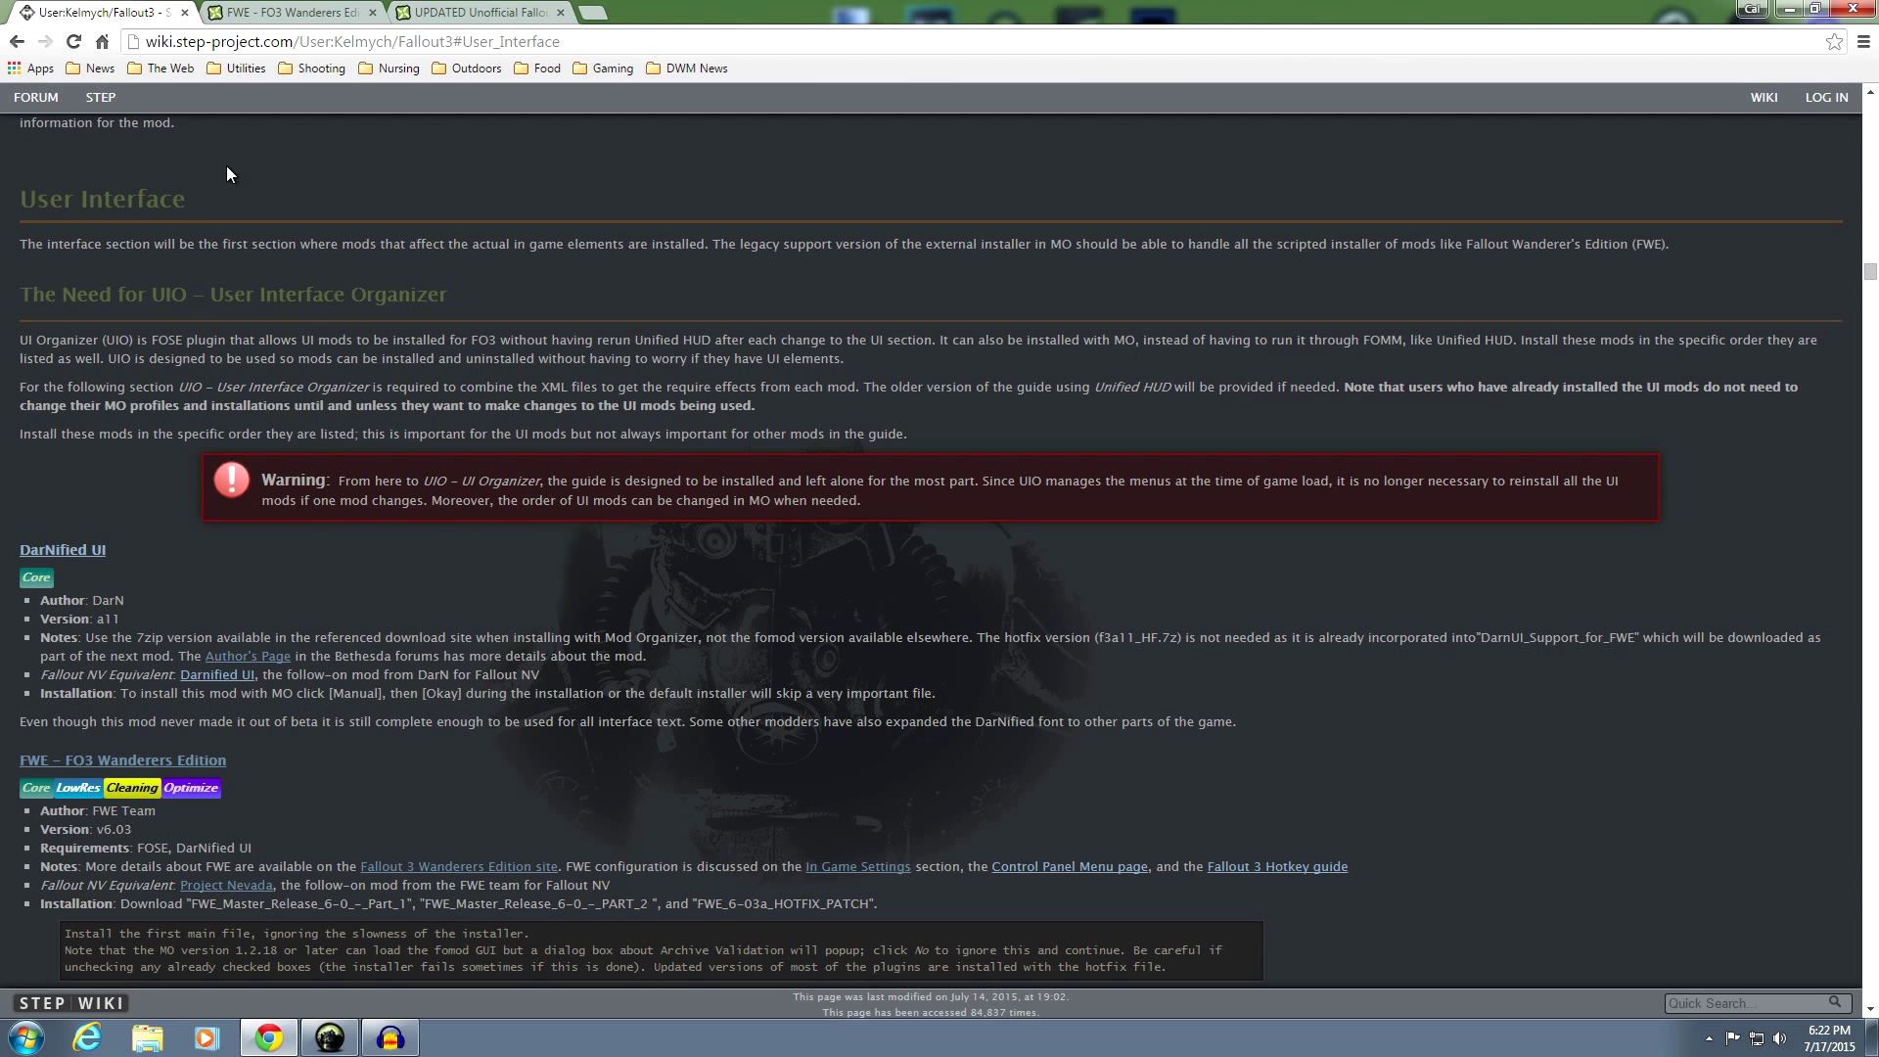
scroll(169, 544, "down", 1)
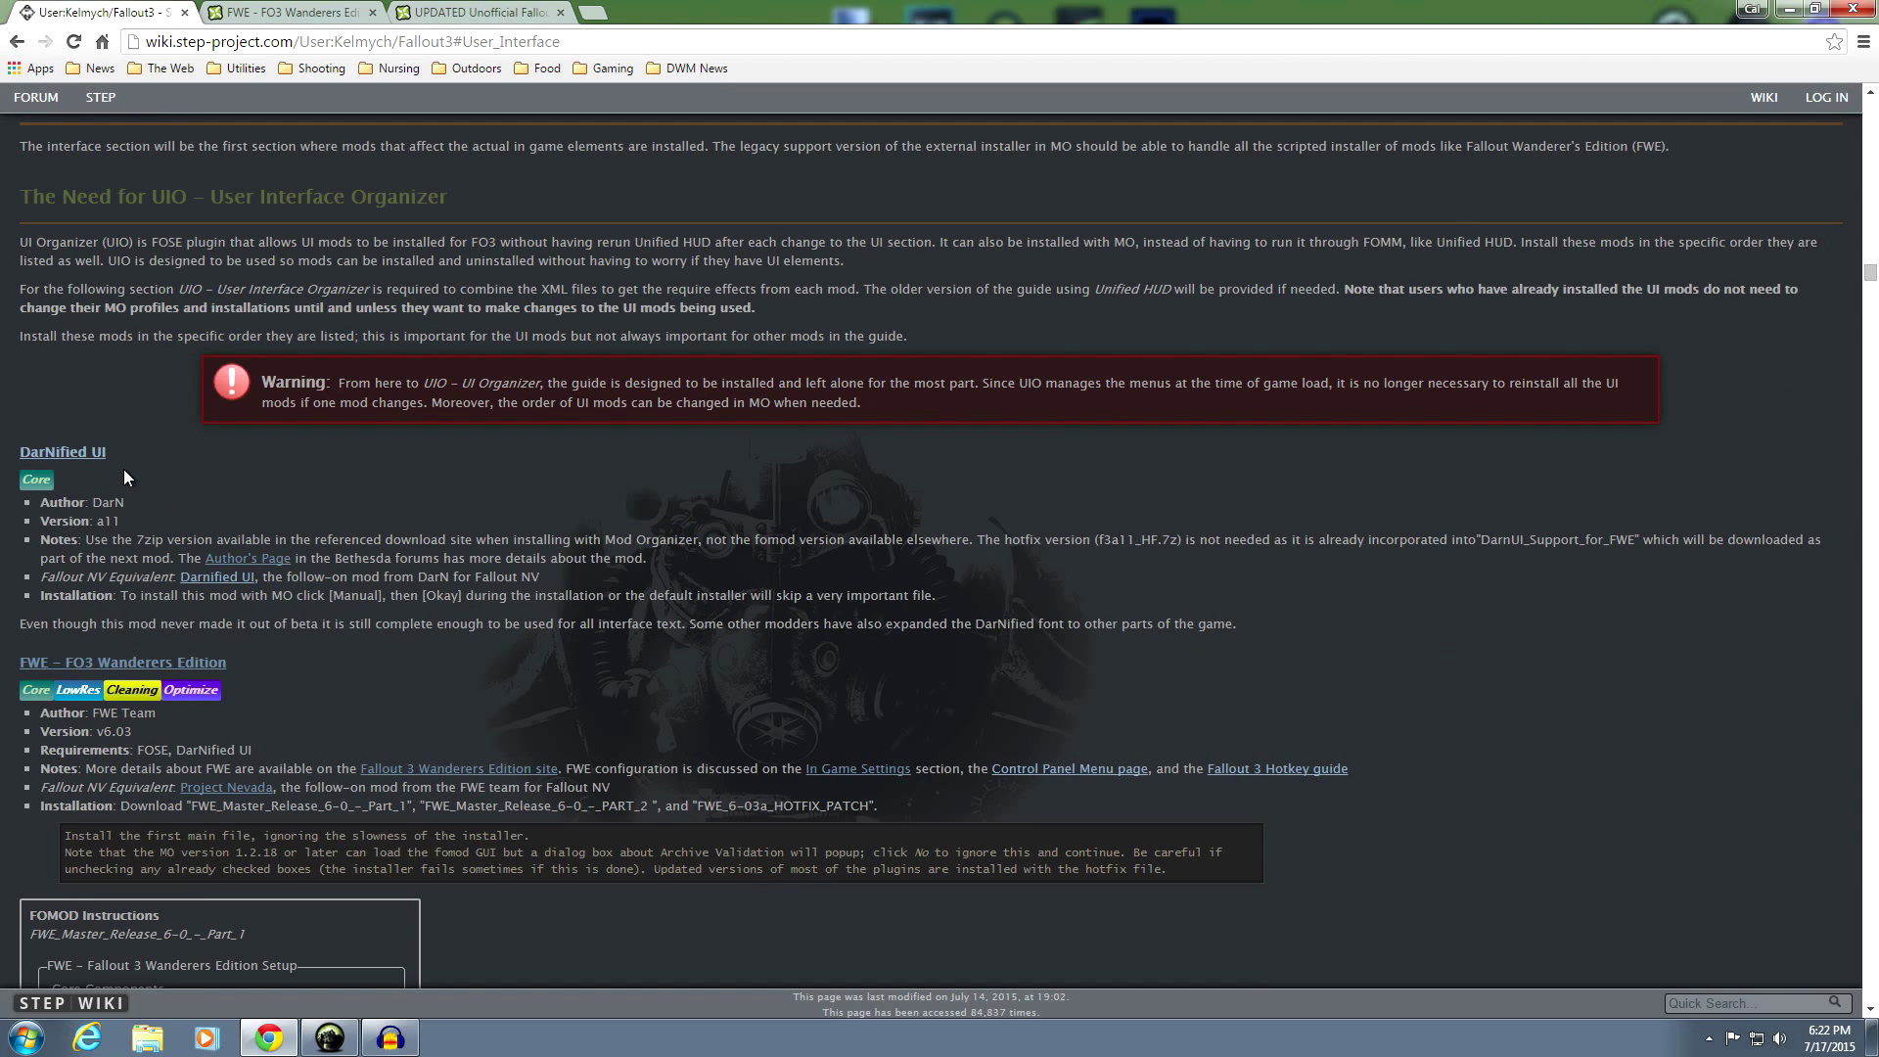
left_click(333, 1035)
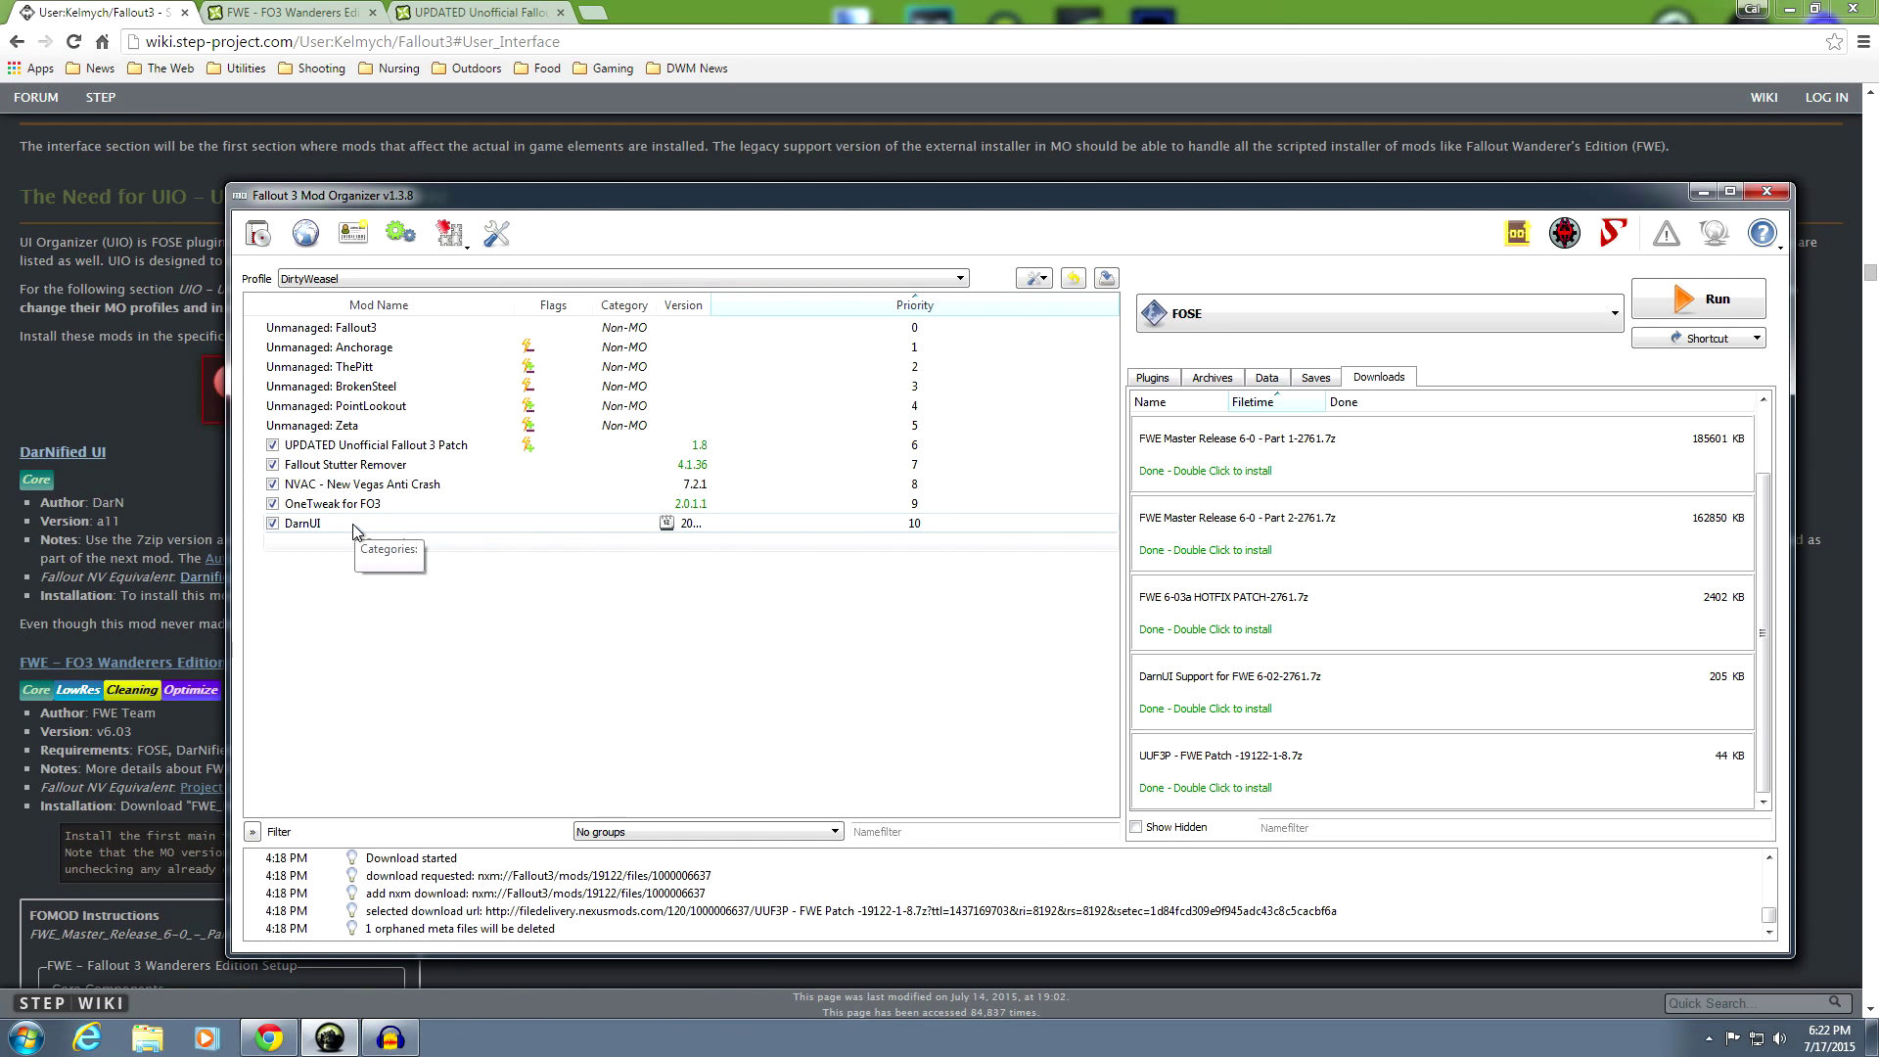
left_click(1697, 198)
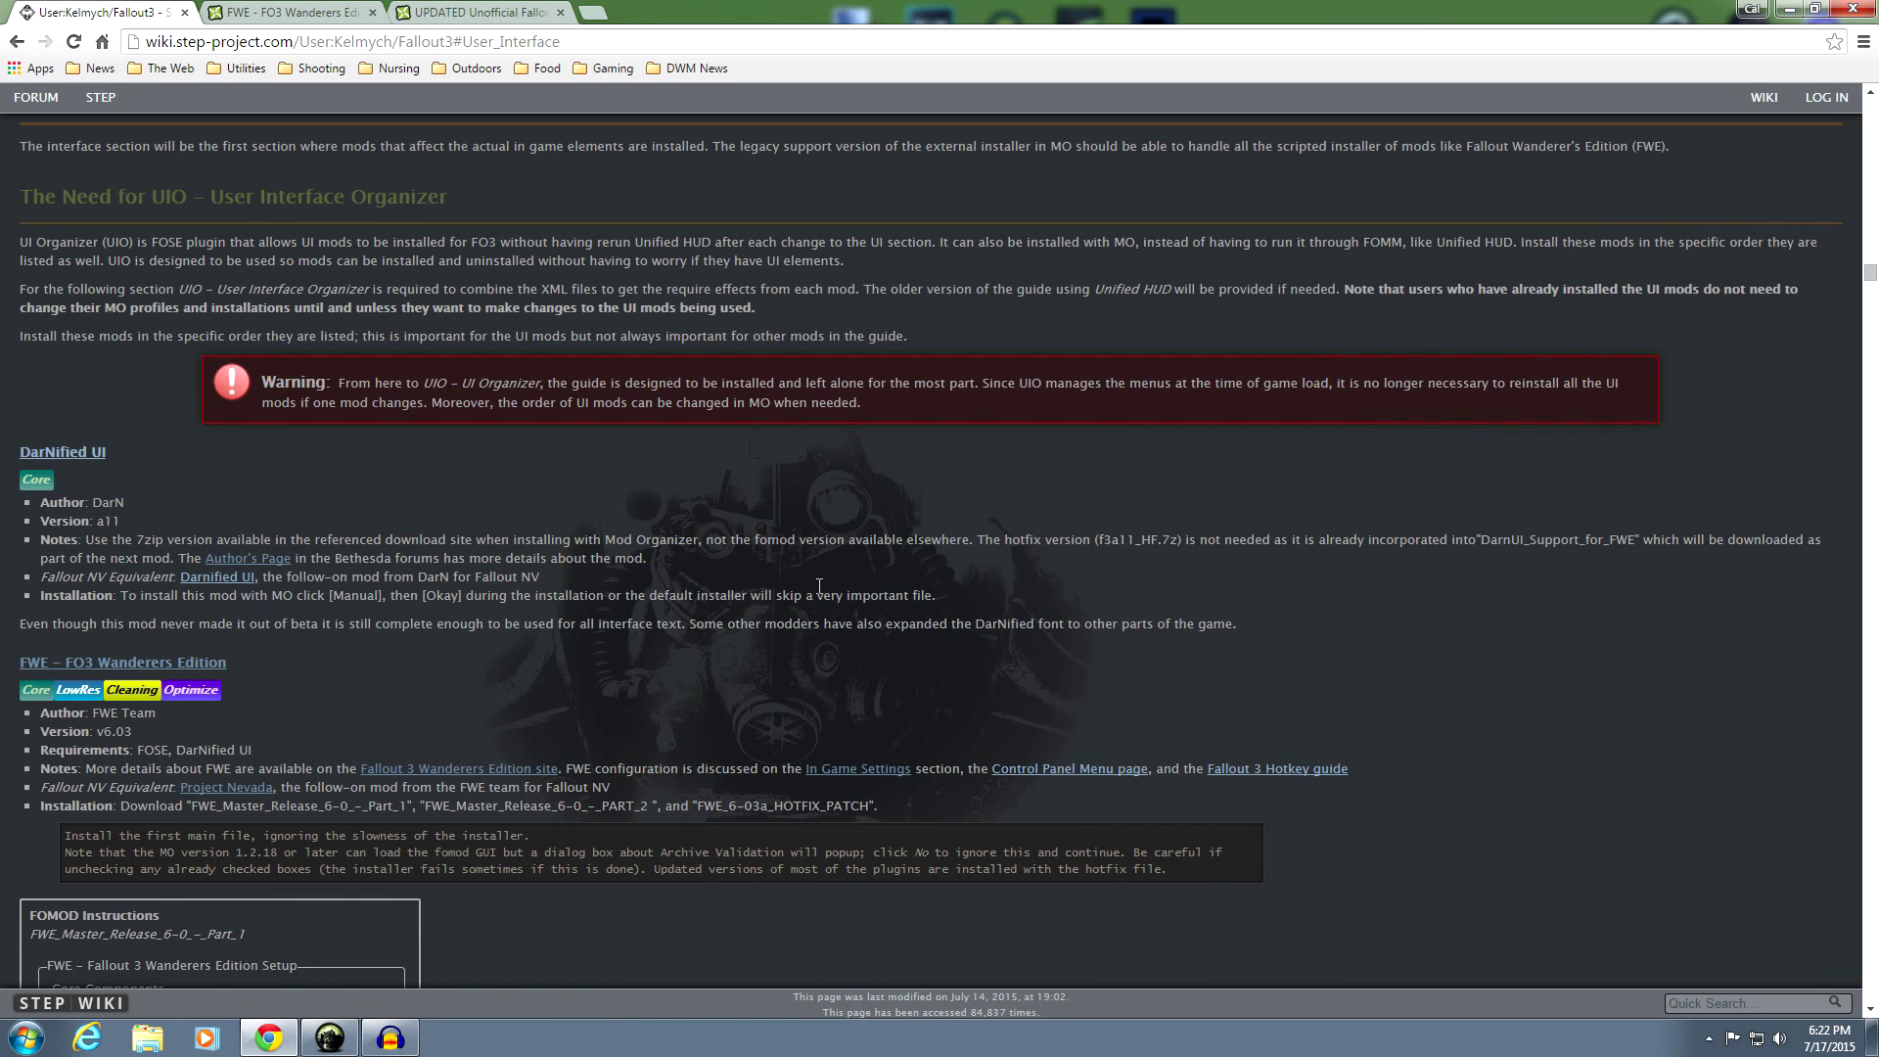
Read the guide's FWE - FO3 Wanderers Edition installation notes and FOMOD instructions
scroll(822, 579, "down", 4)
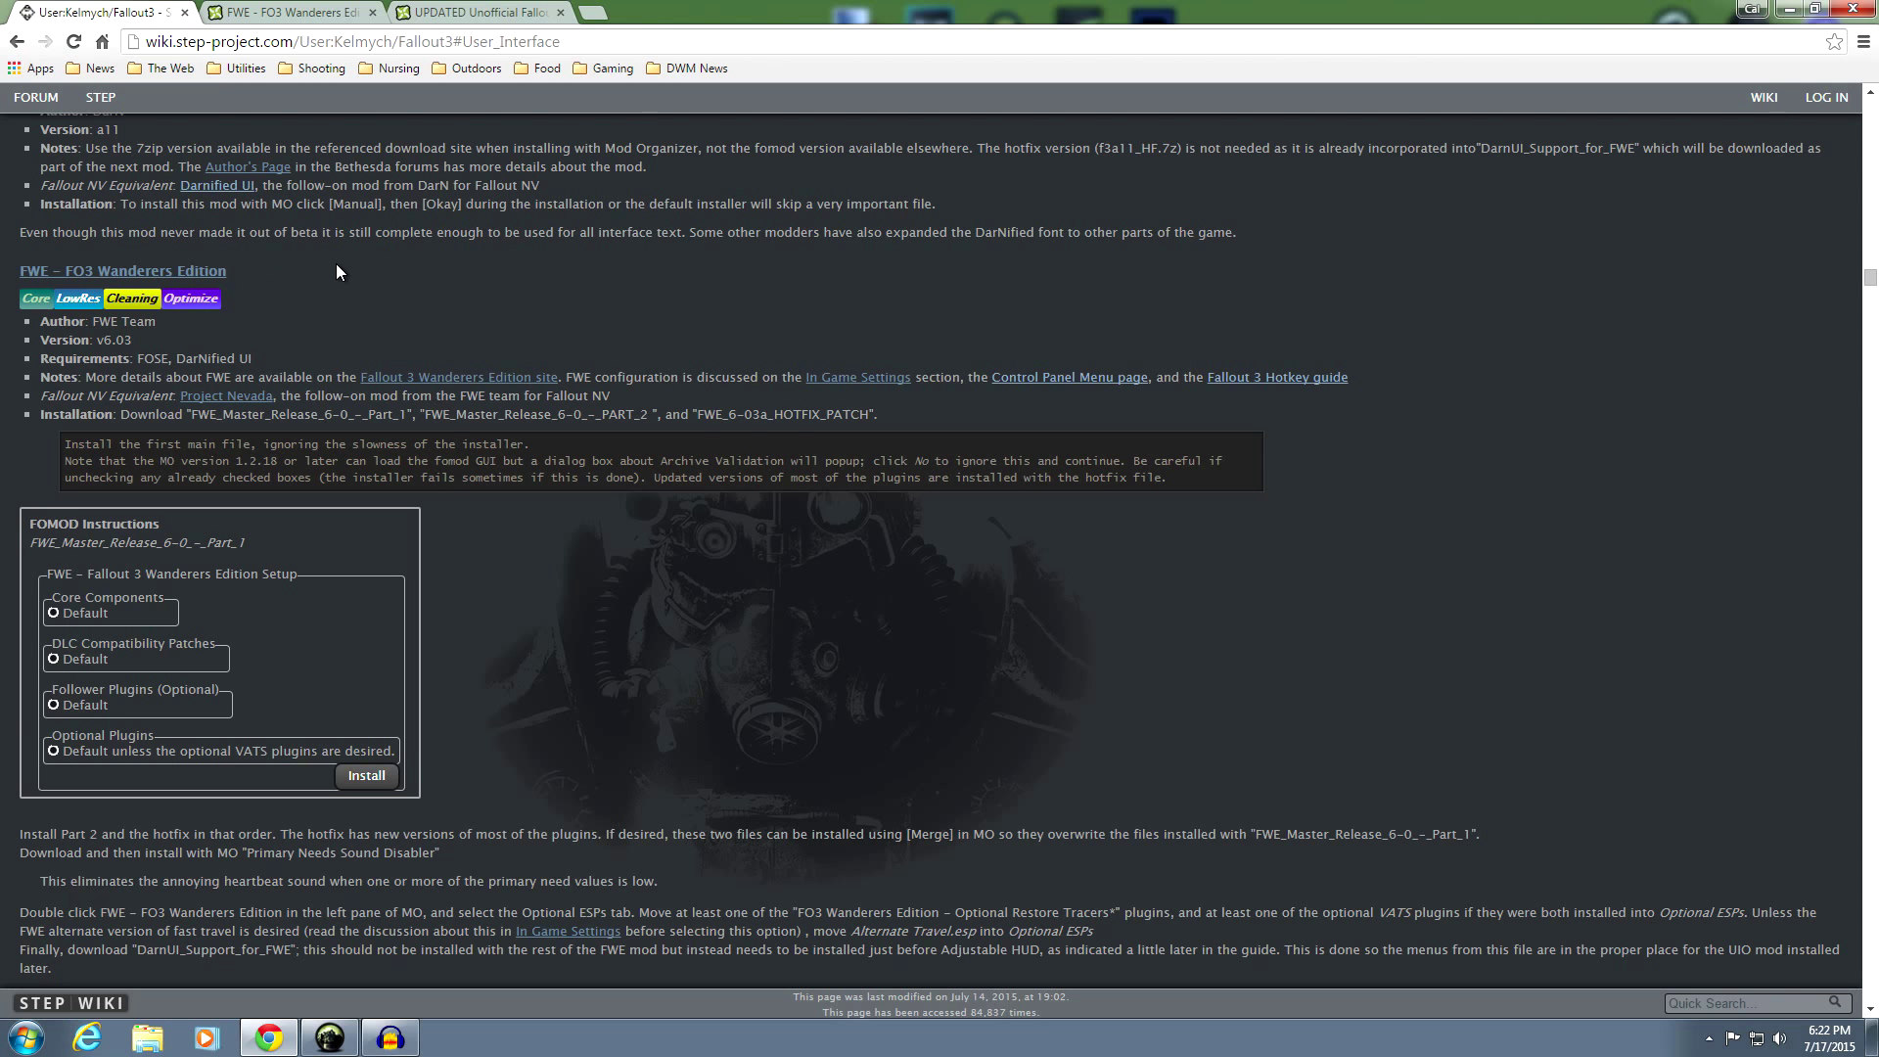
scroll(625, 297, "down", 1)
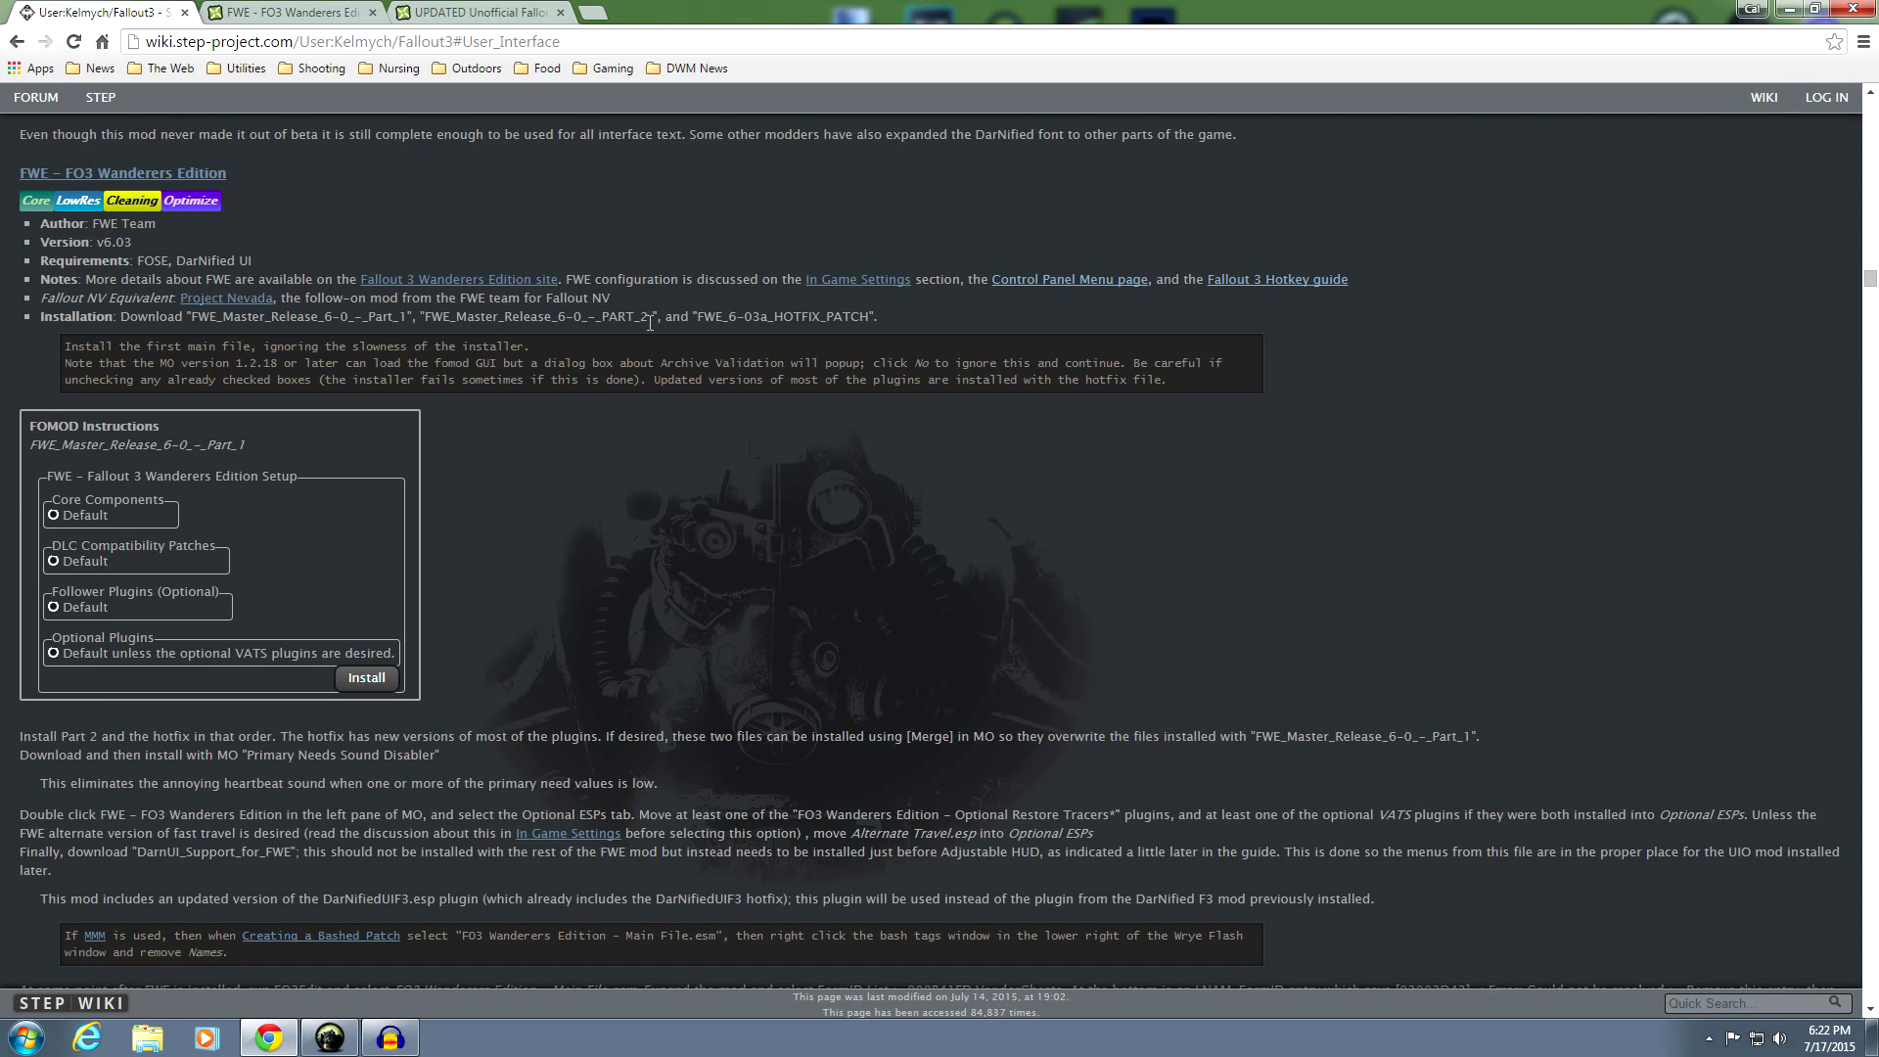
scroll(712, 428, "down", 3)
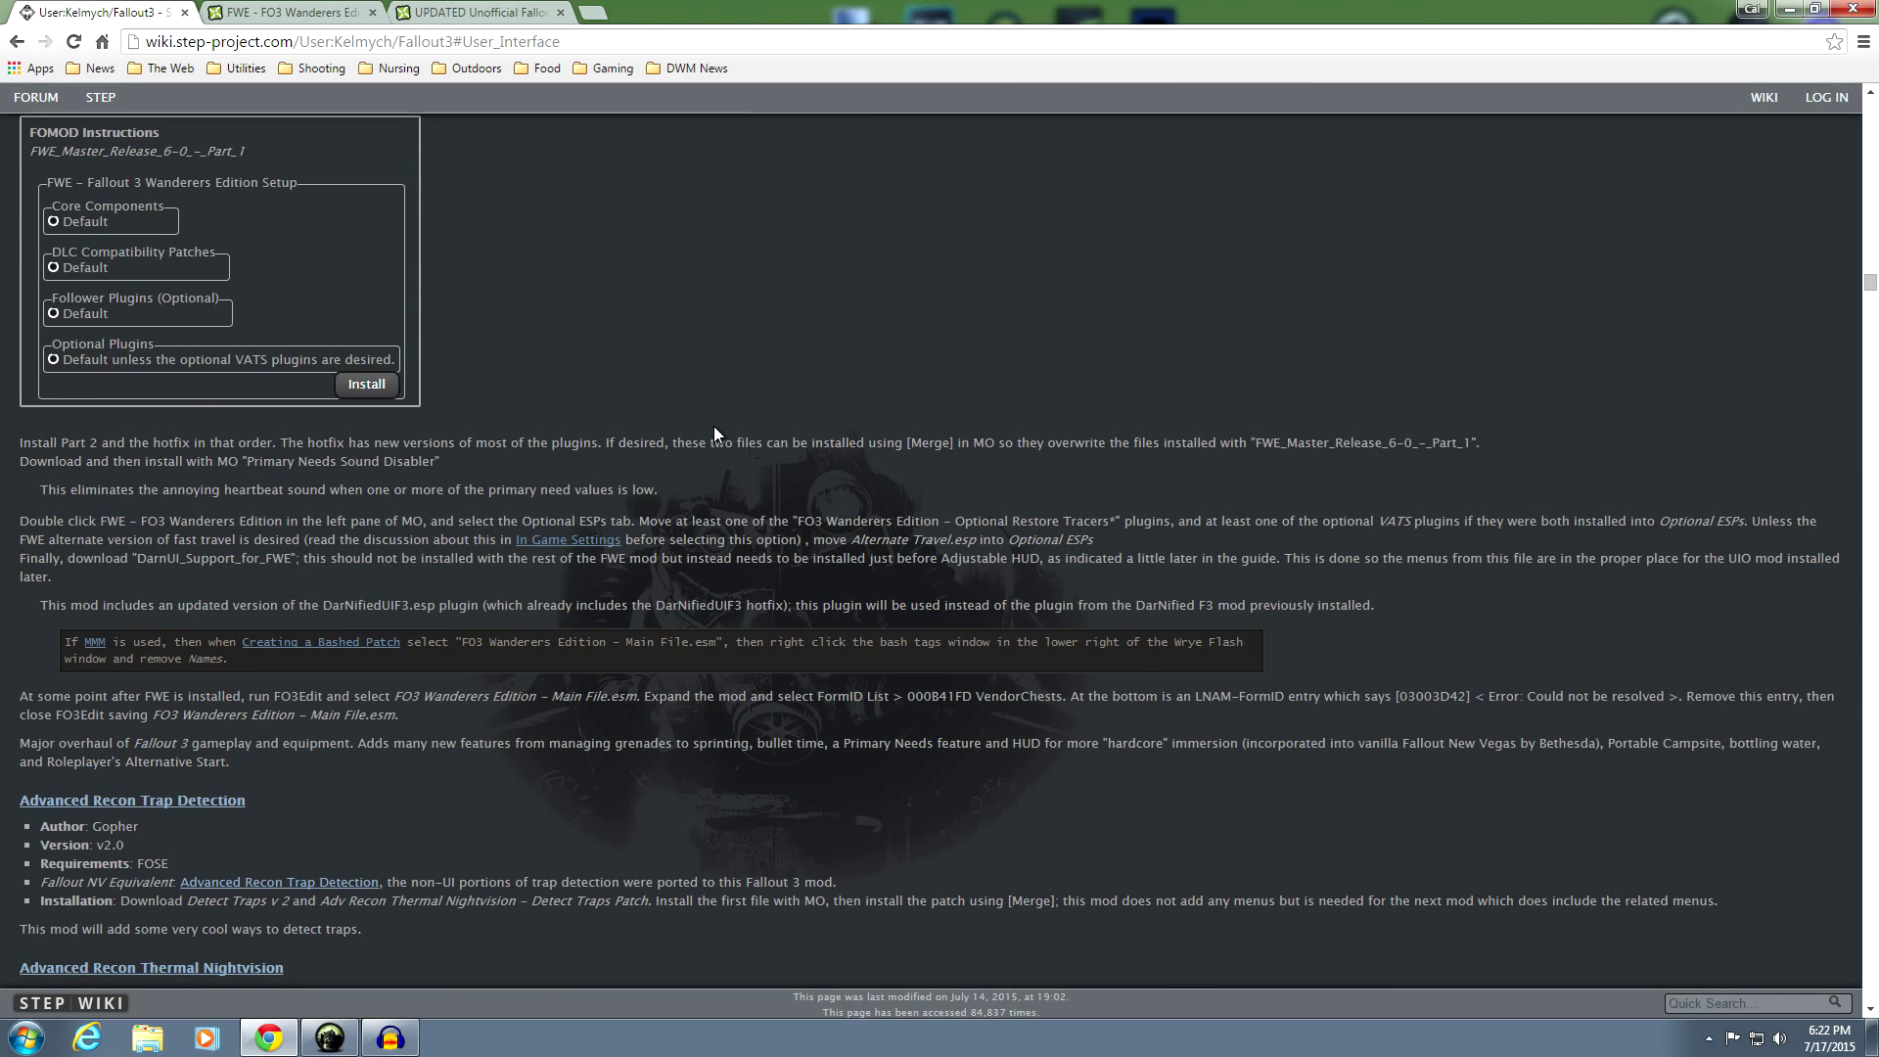
scroll(713, 431, "up", 2)
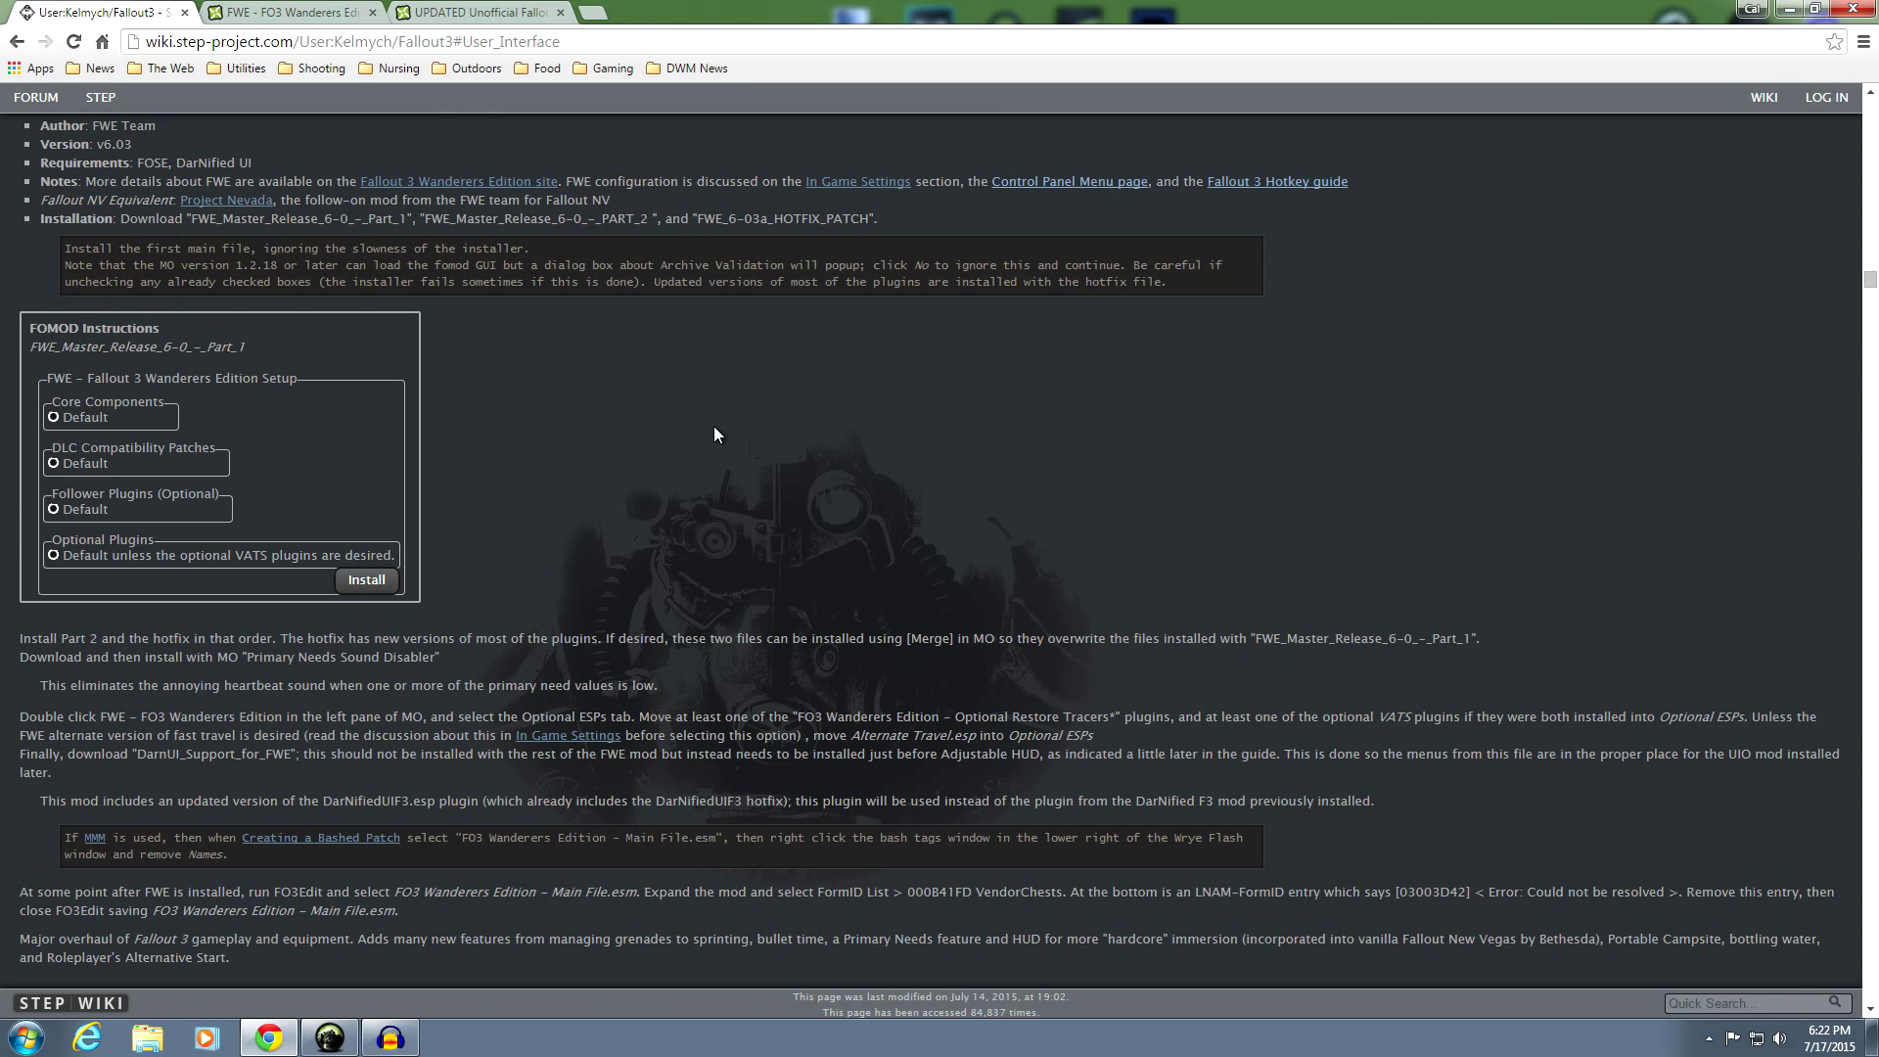
Open the FWE - FO3 Wanderers Edition Nexus page and read its requirements and overview of changes
left_click(280, 16)
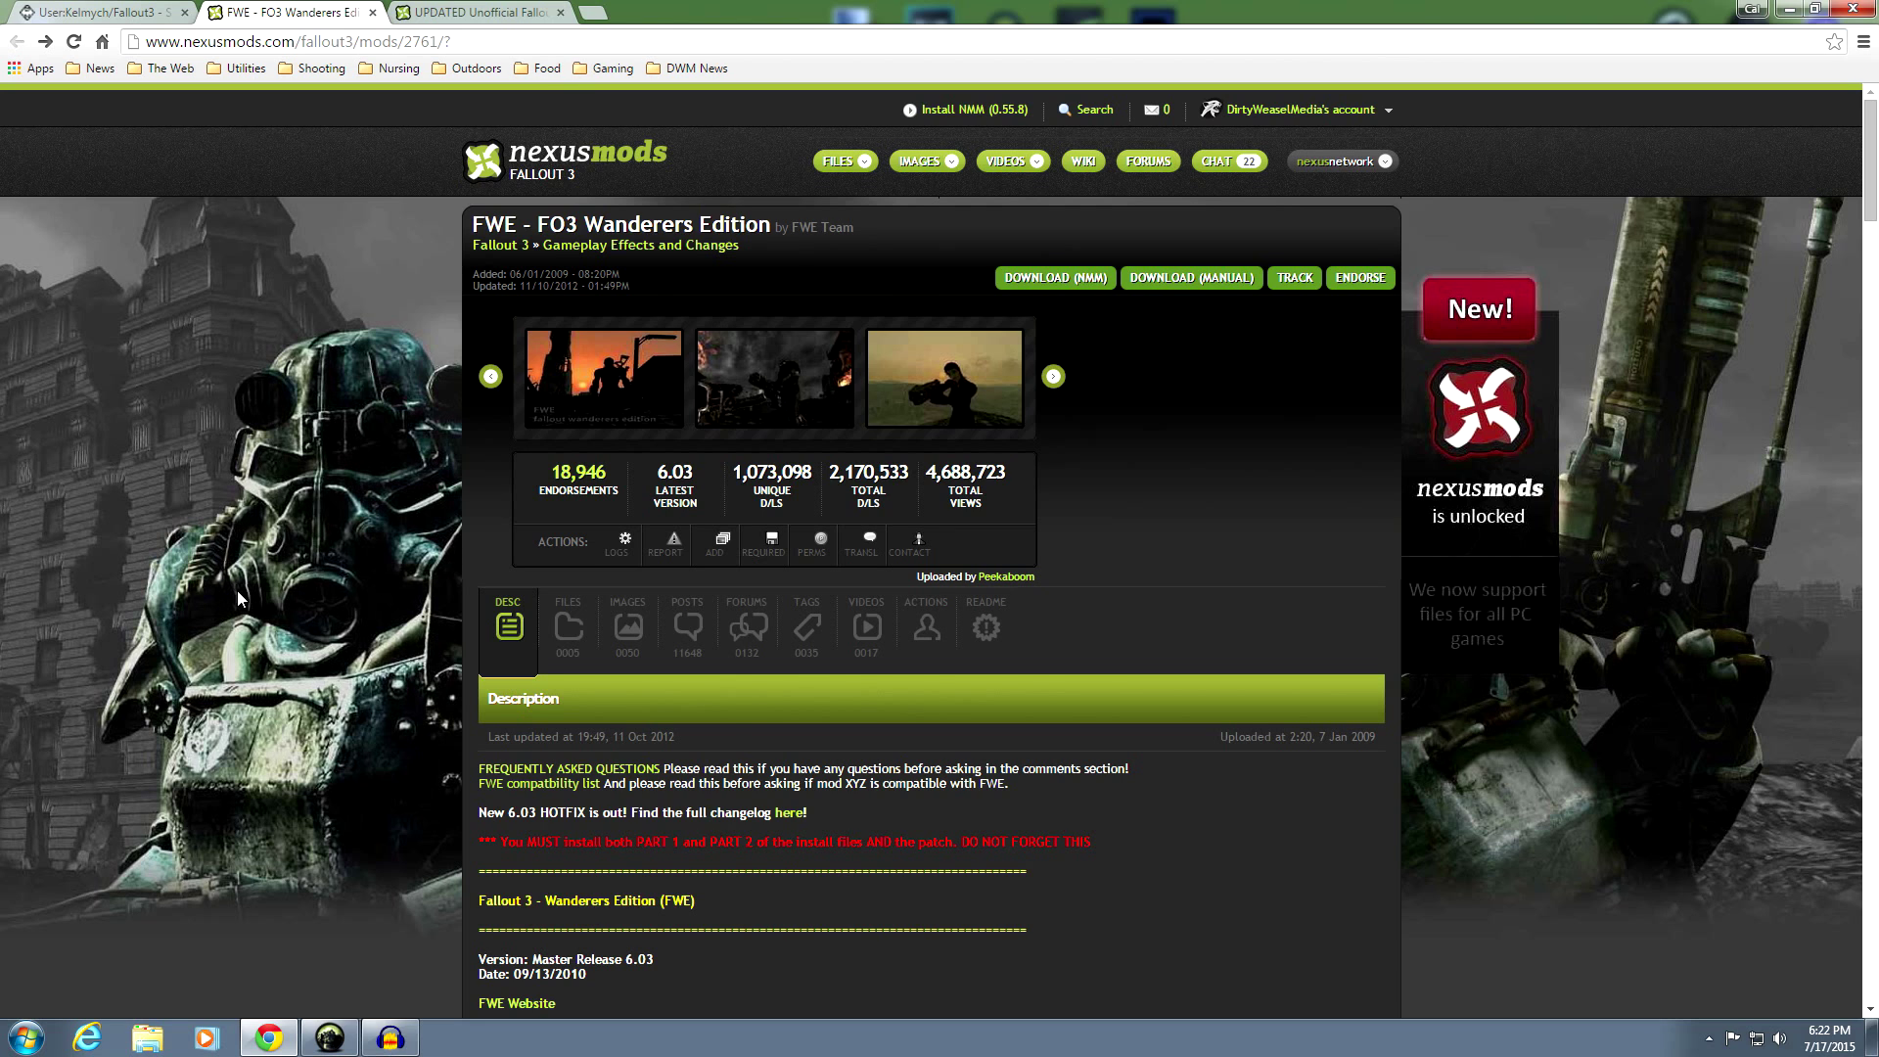
scroll(336, 576, "down", 4)
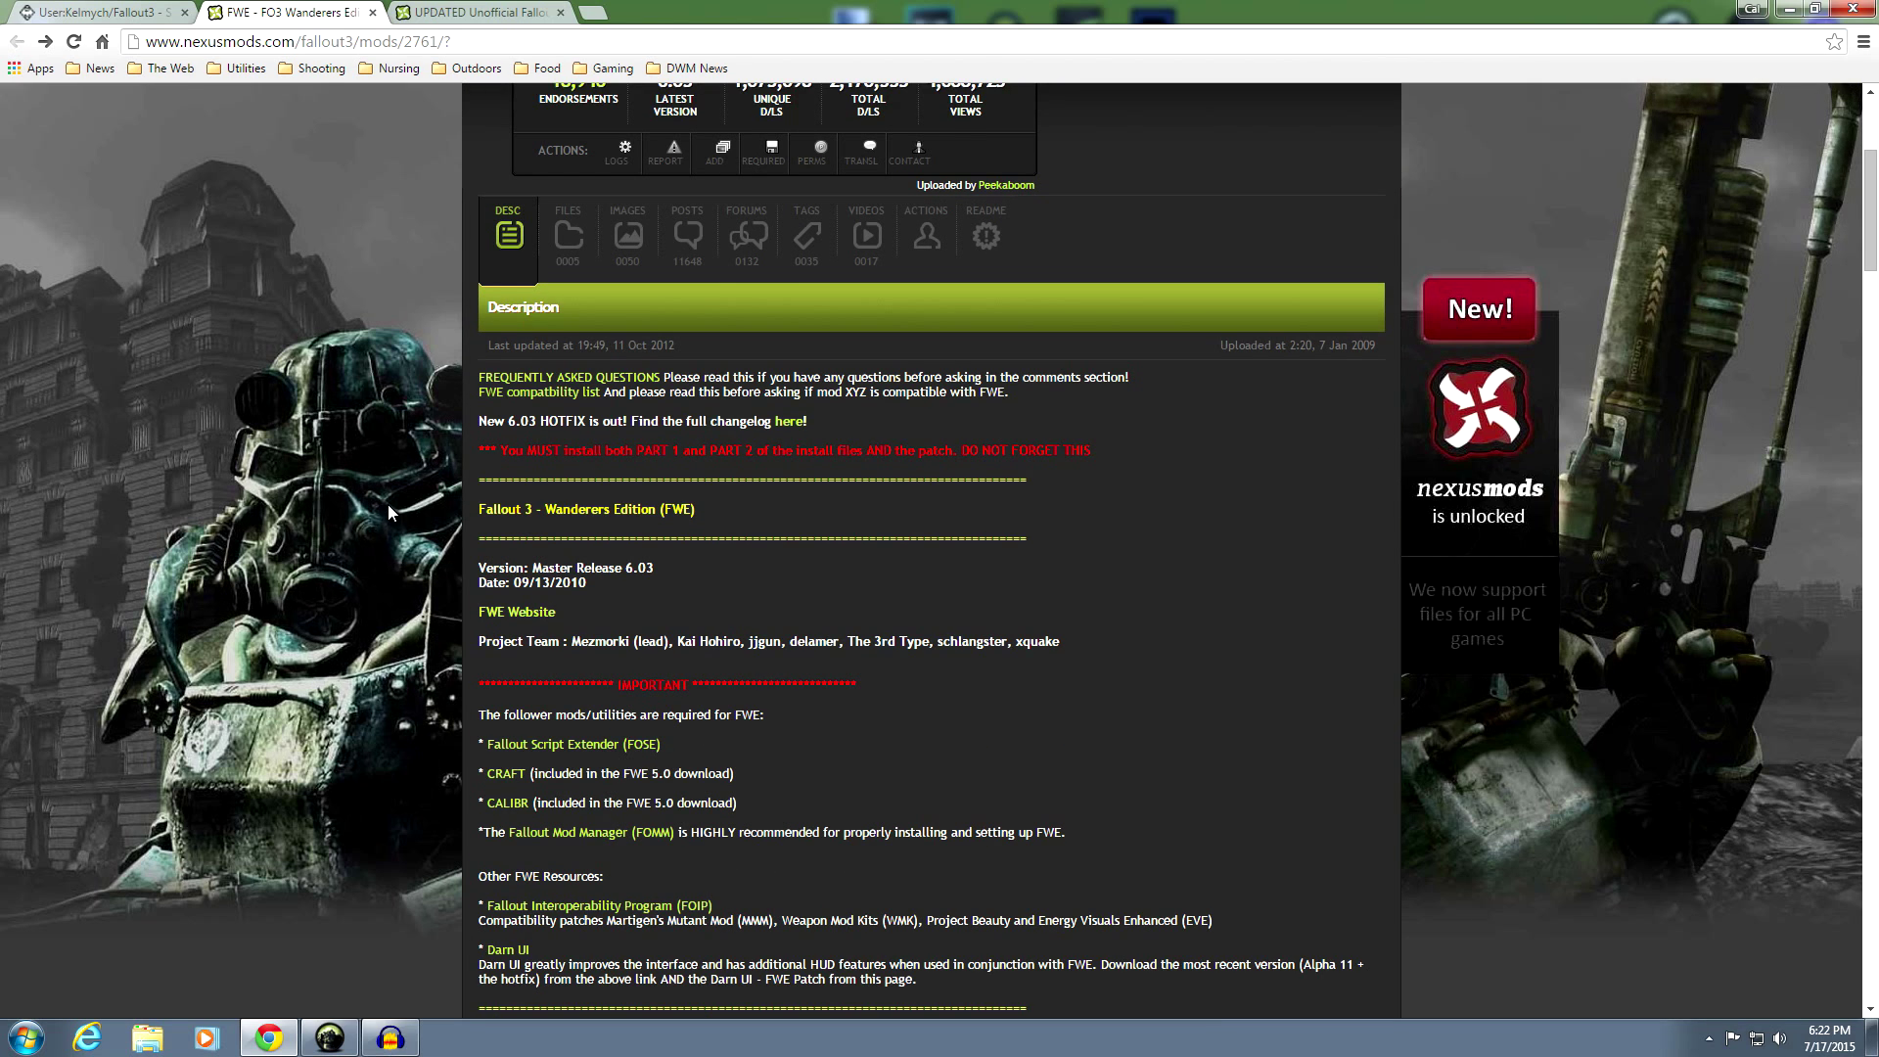
scroll(417, 494, "up", 1)
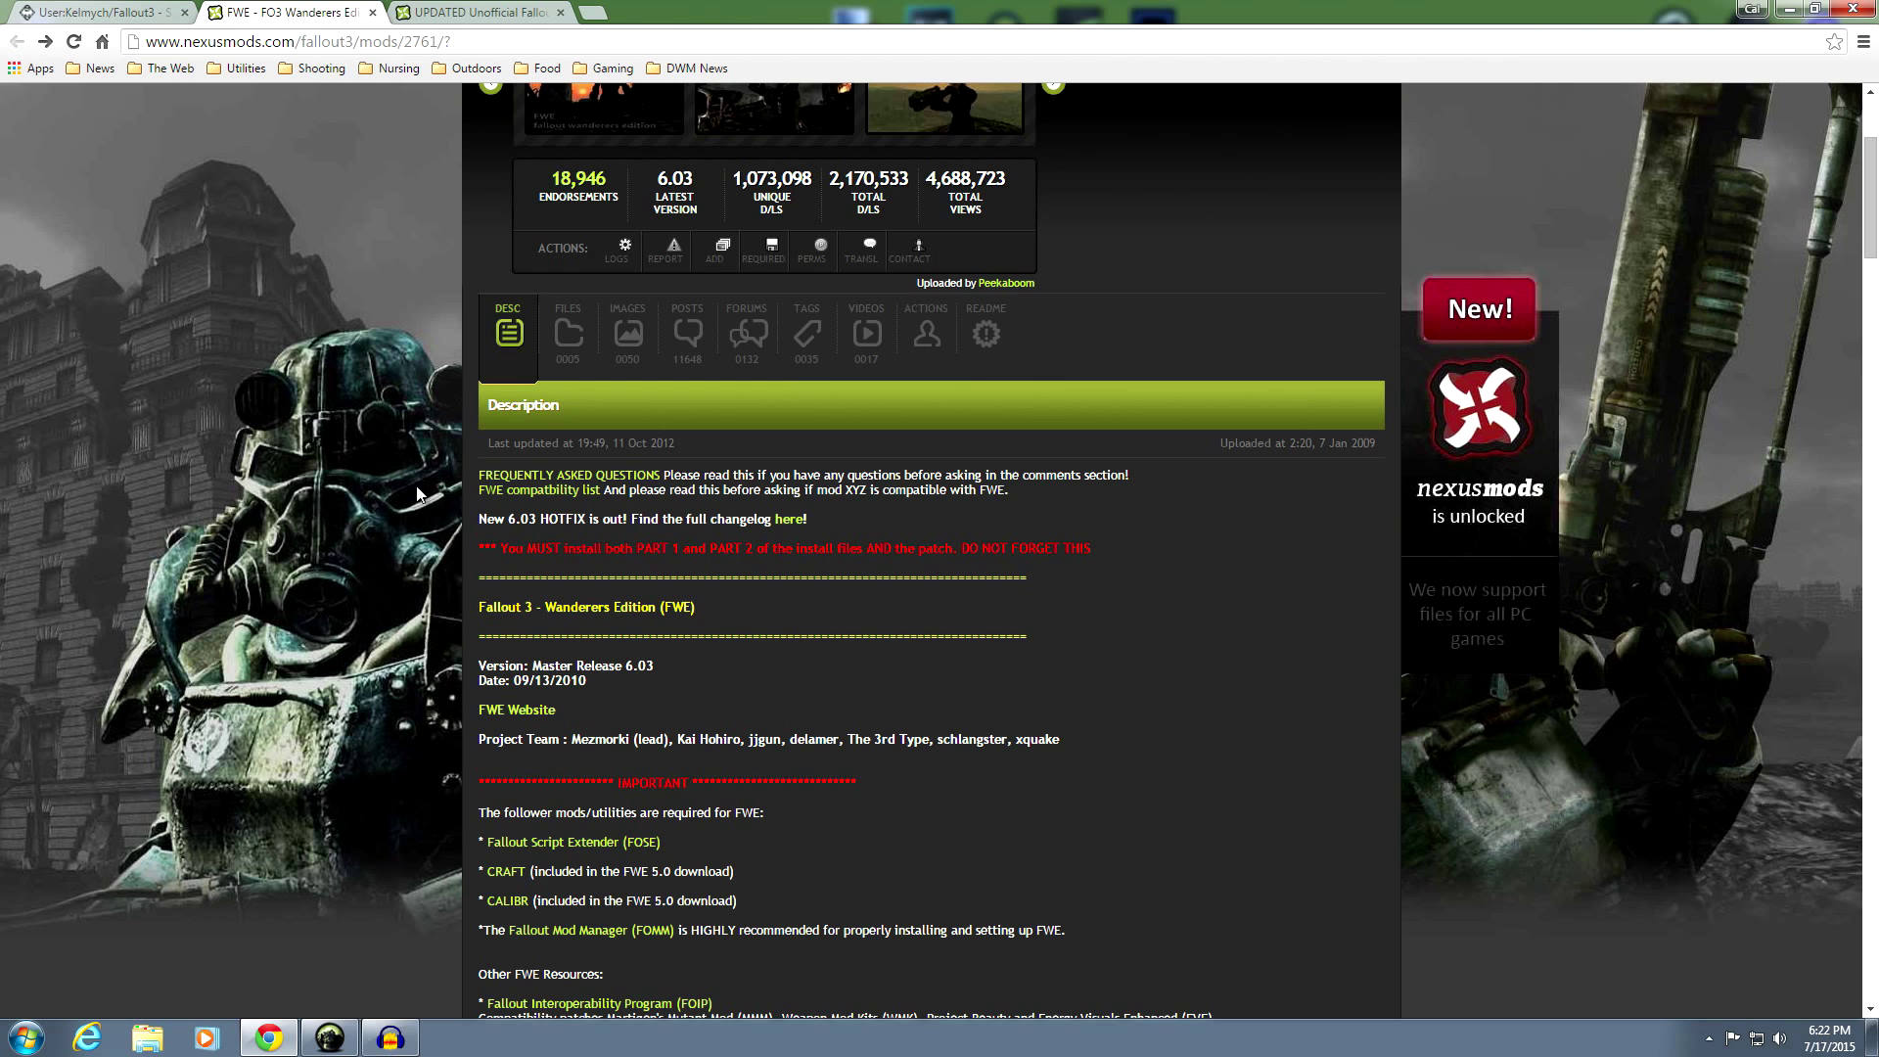
scroll(444, 506, "down", 2)
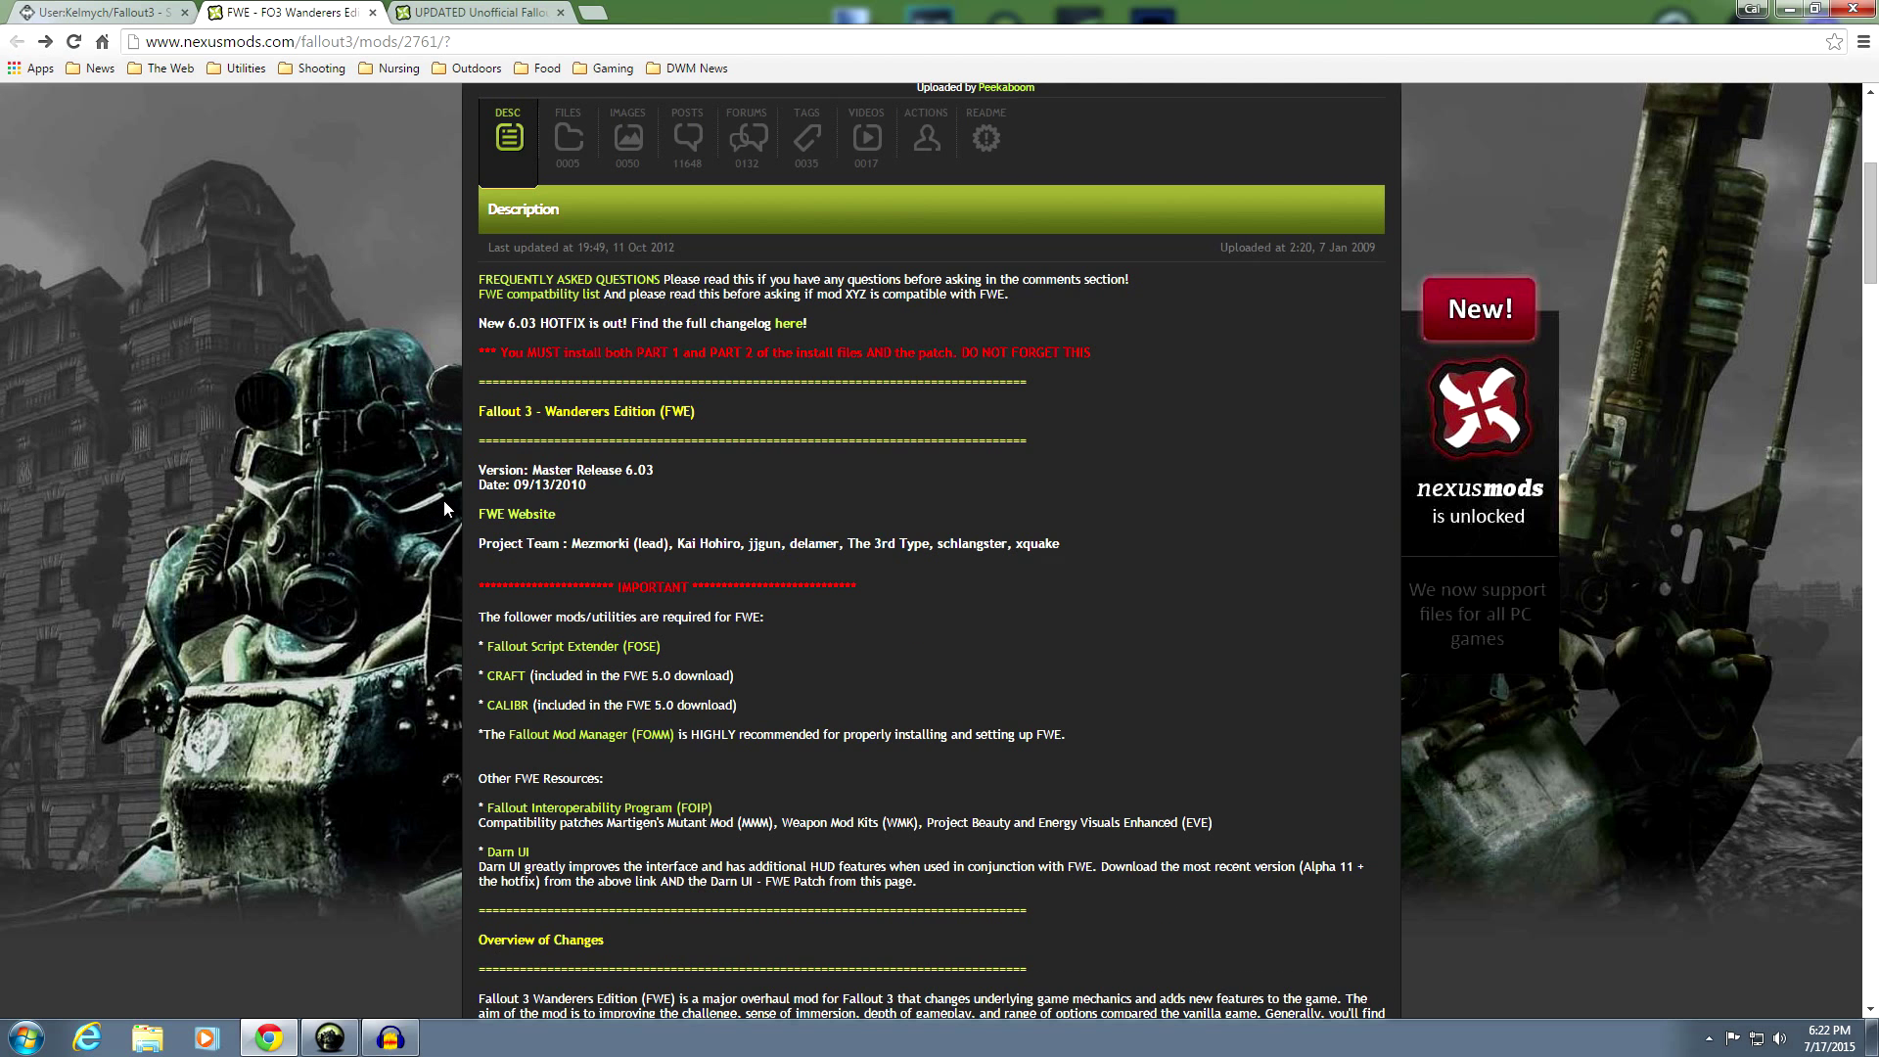
scroll(444, 502, "down", 3)
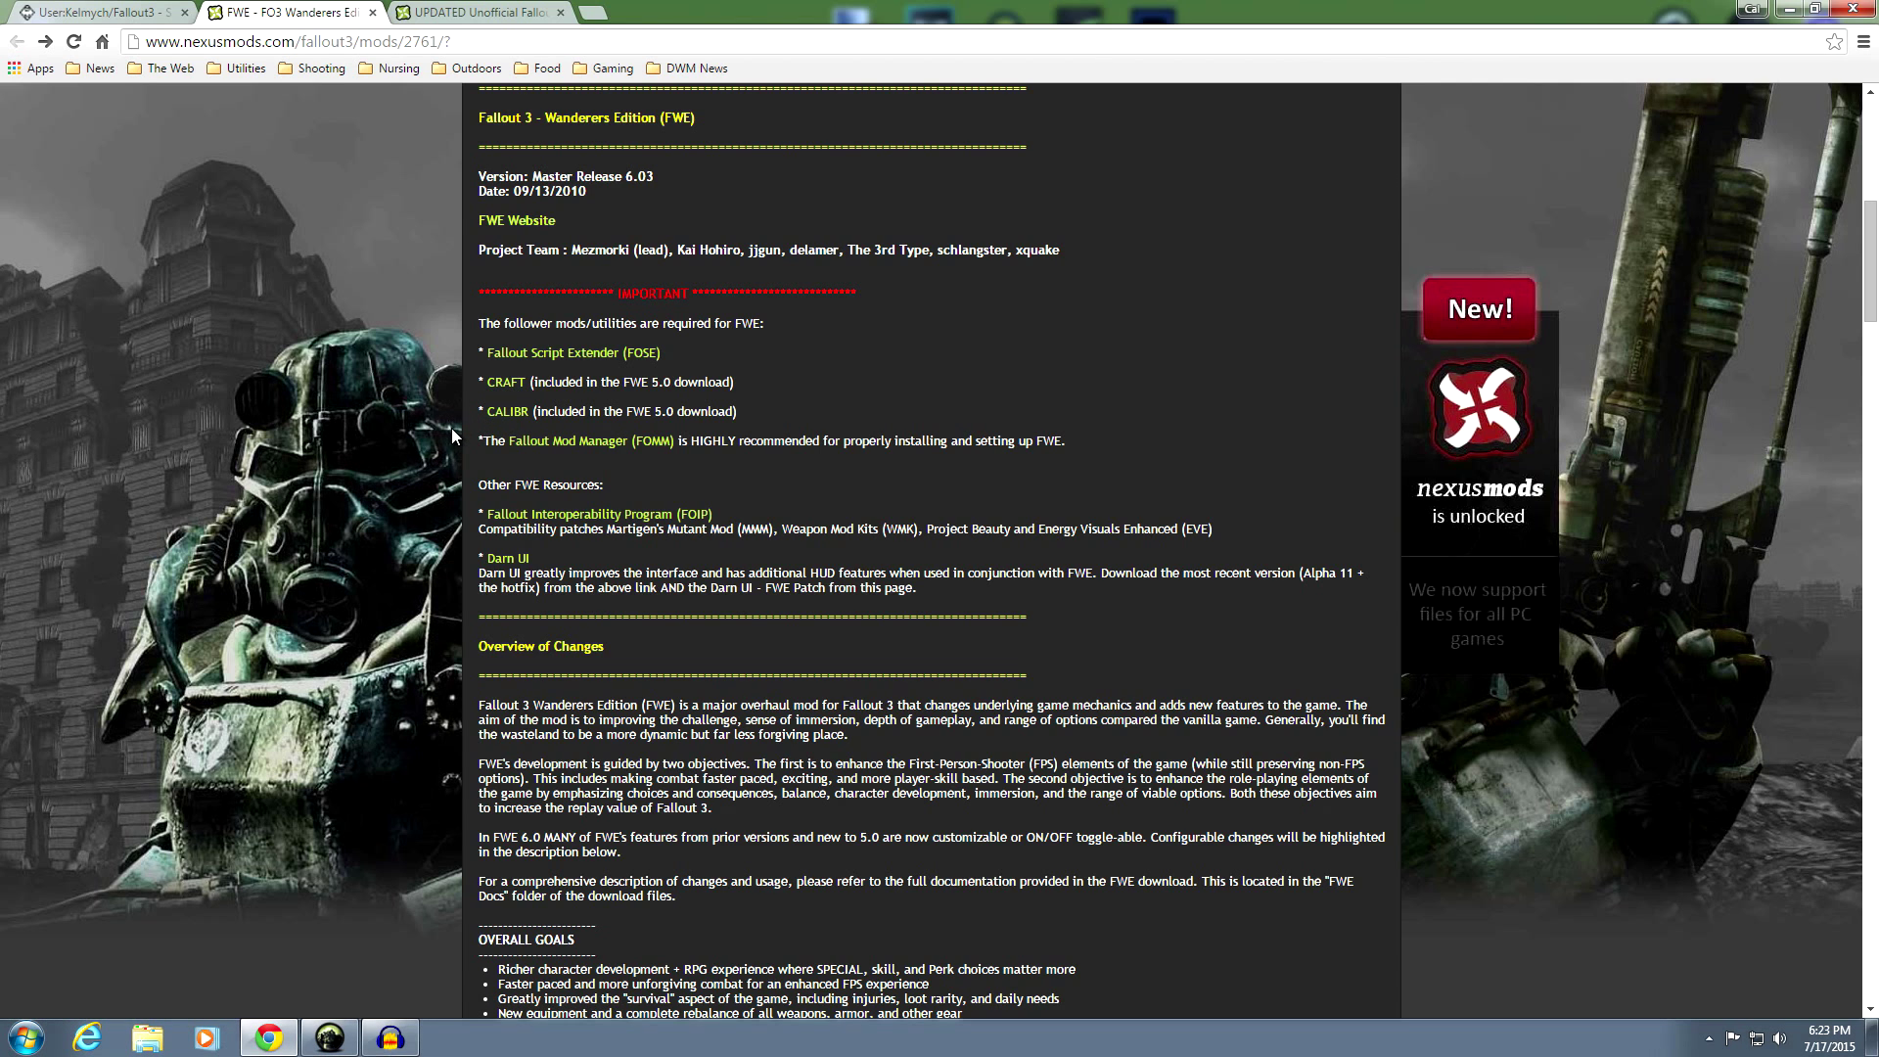
scroll(452, 435, "down", 1)
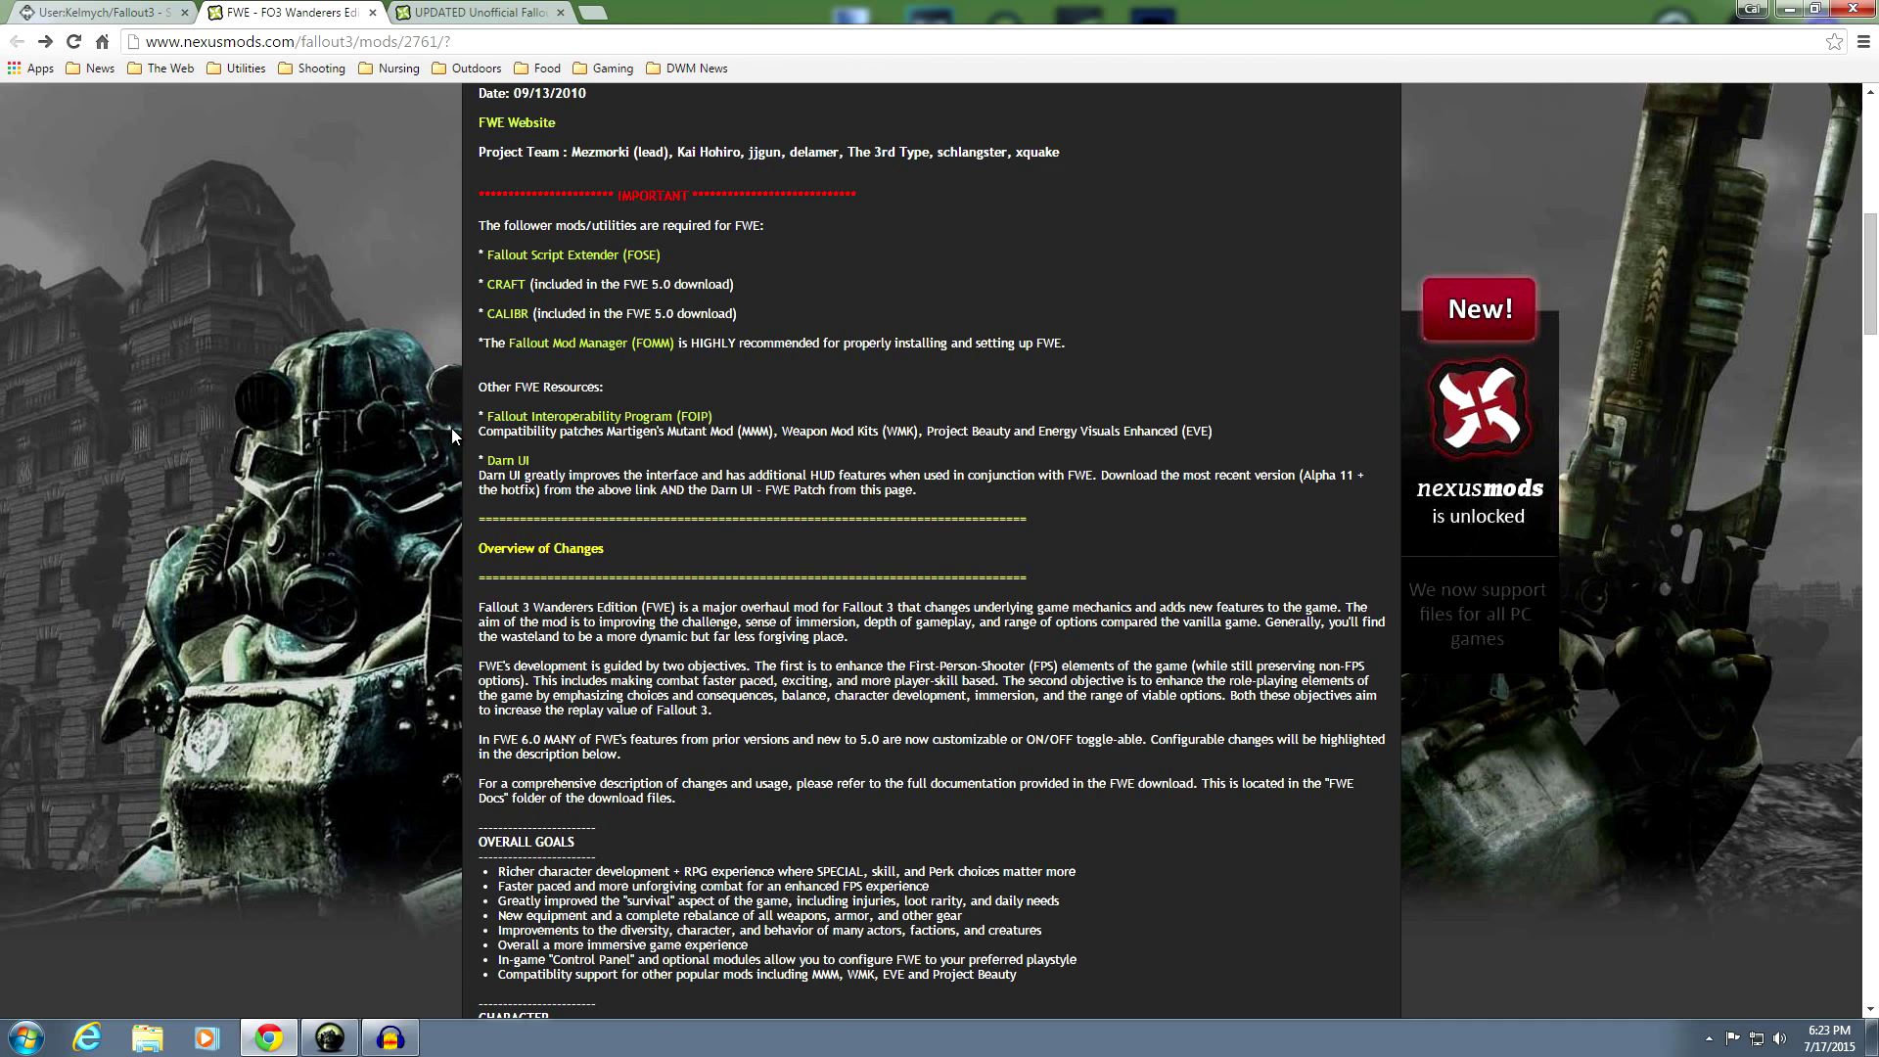
Open the FWE Website link from the Nexus description in a new tab and look over the site's front page
scroll(450, 427, "down", 4)
scroll(450, 427, "up", 4)
scroll(450, 427, "up", 3)
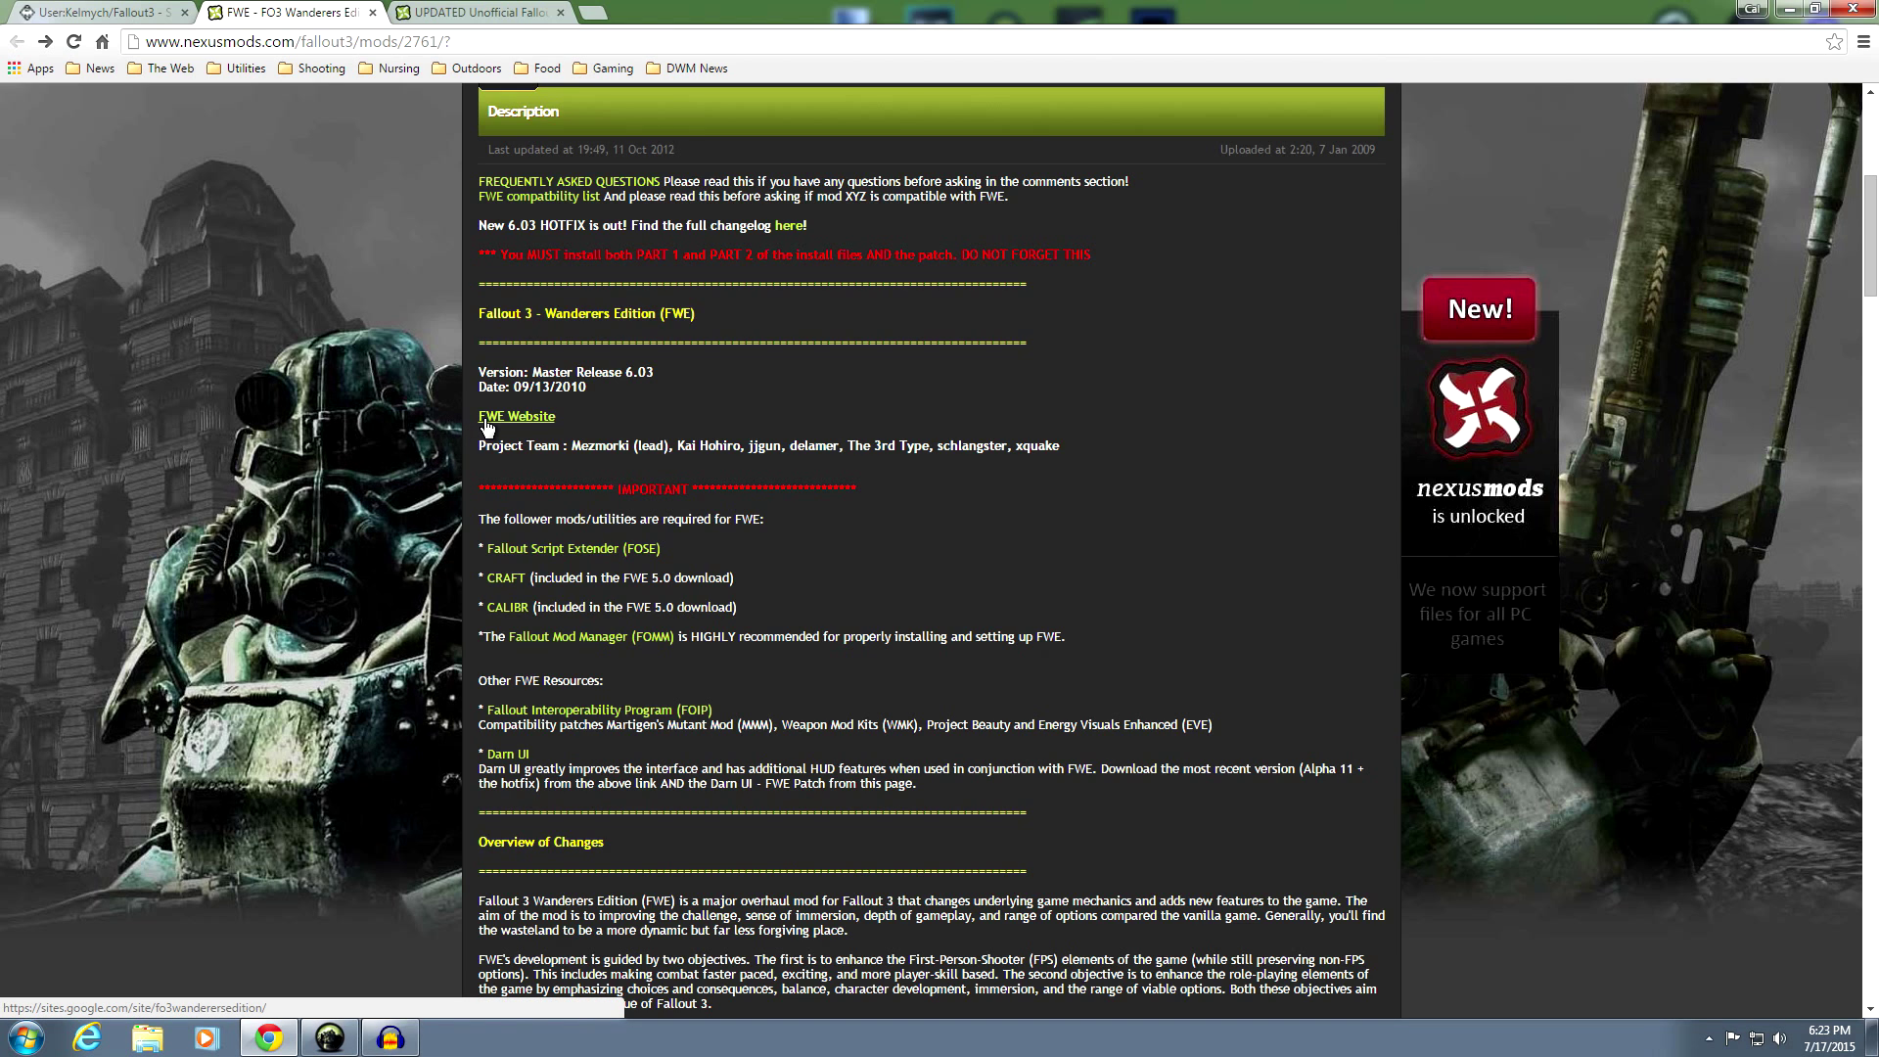
right_click(487, 428)
left_click(533, 439)
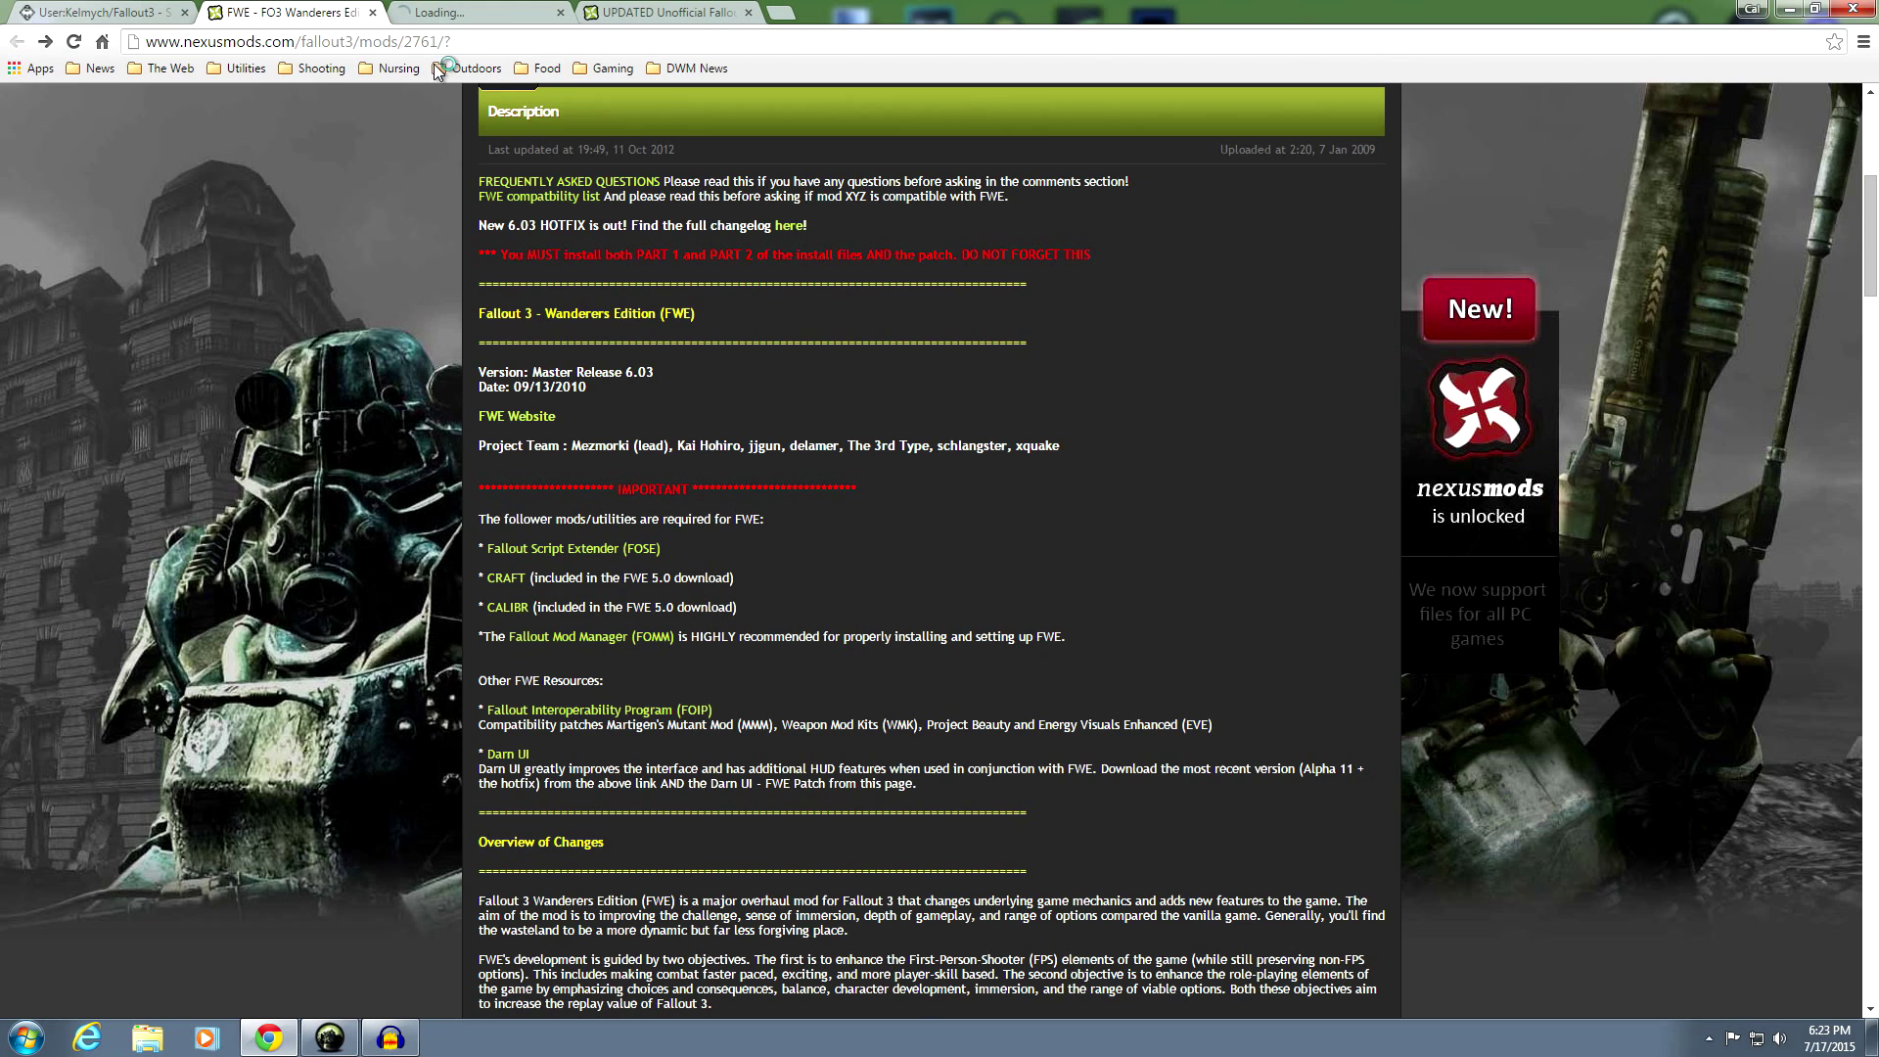
left_click(460, 14)
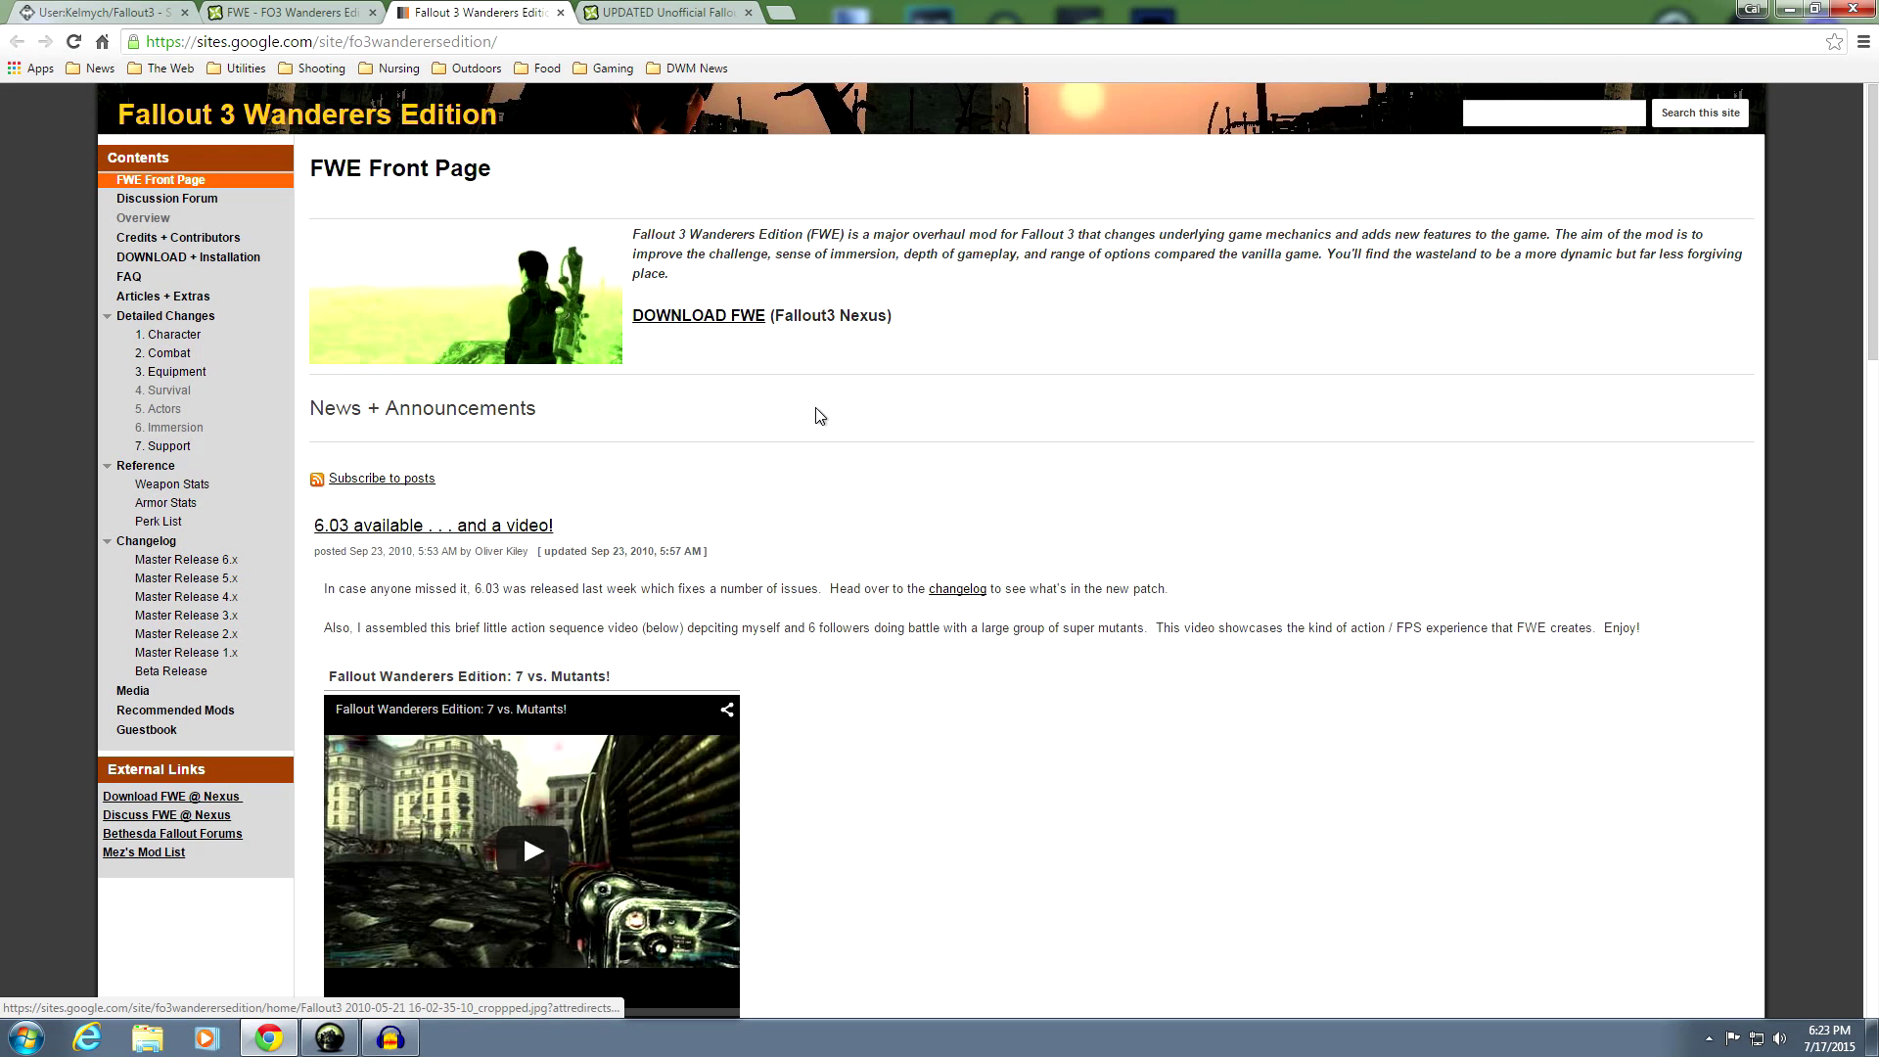
scroll(845, 408, "down", 5)
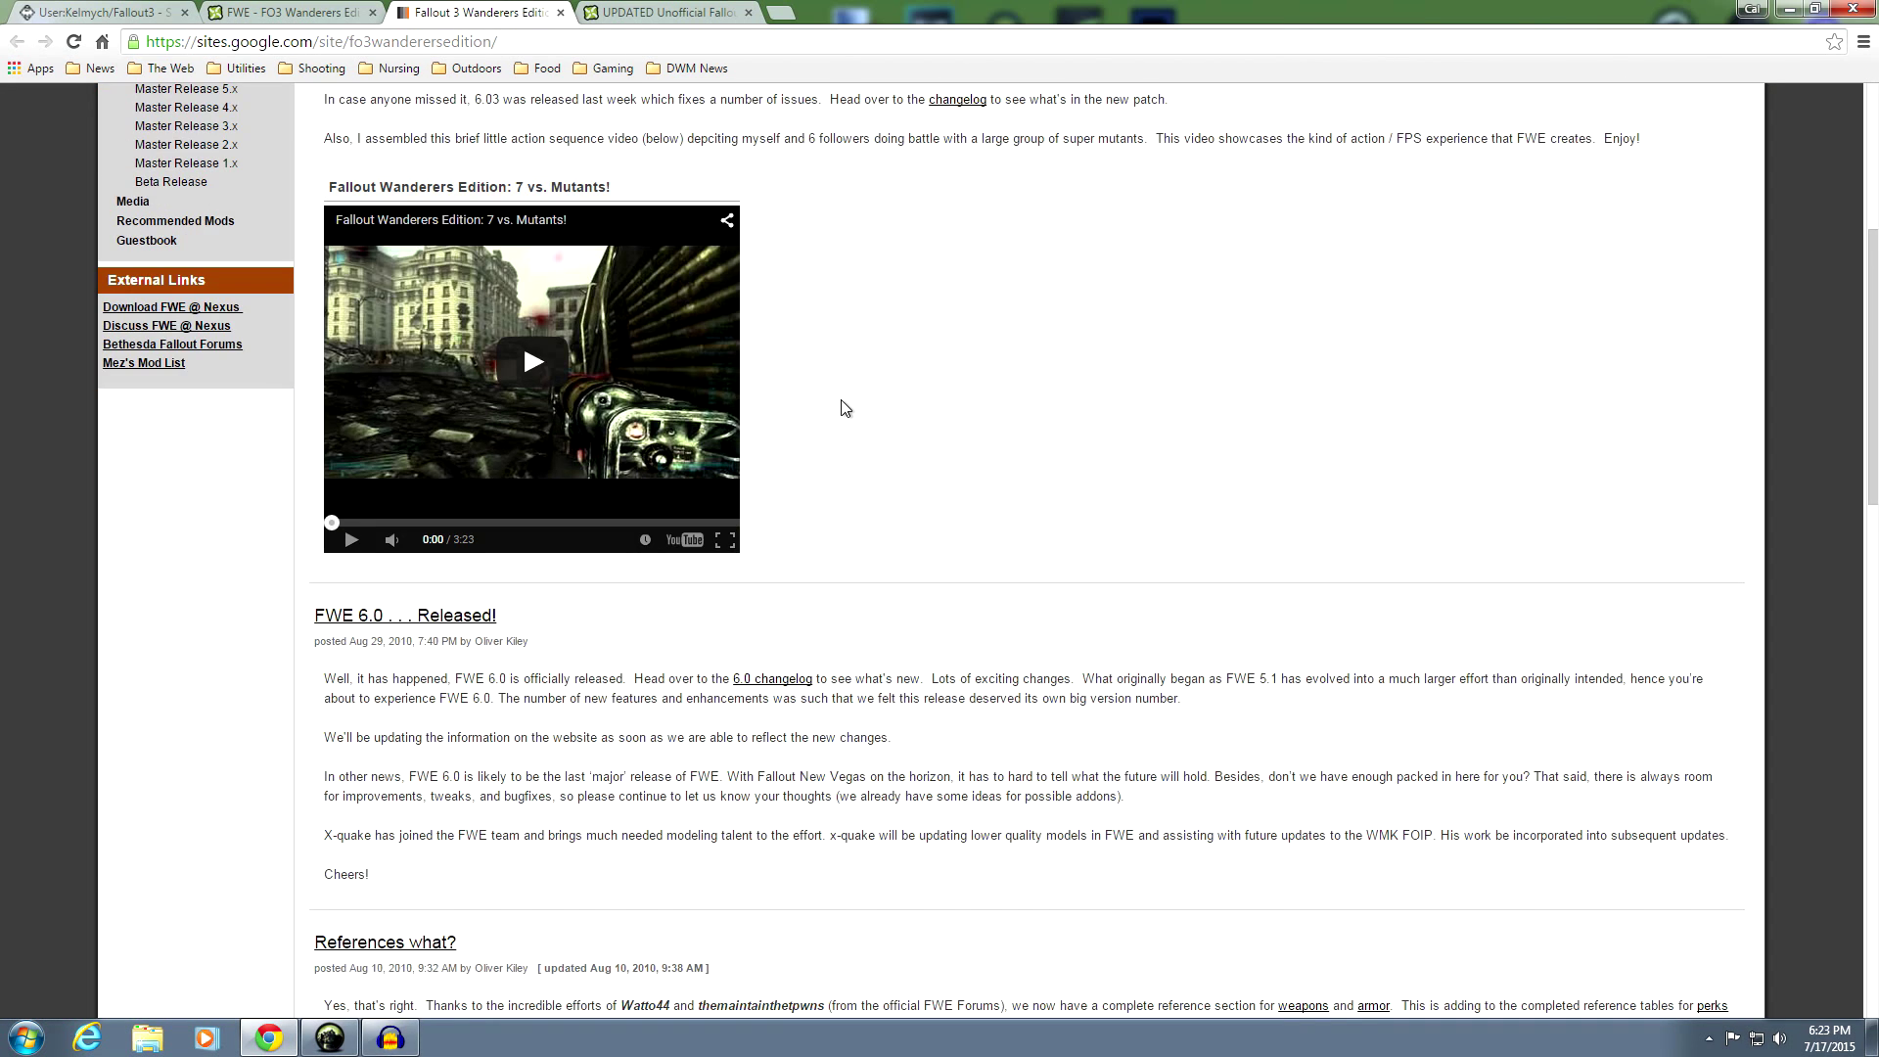
scroll(845, 408, "up", 5)
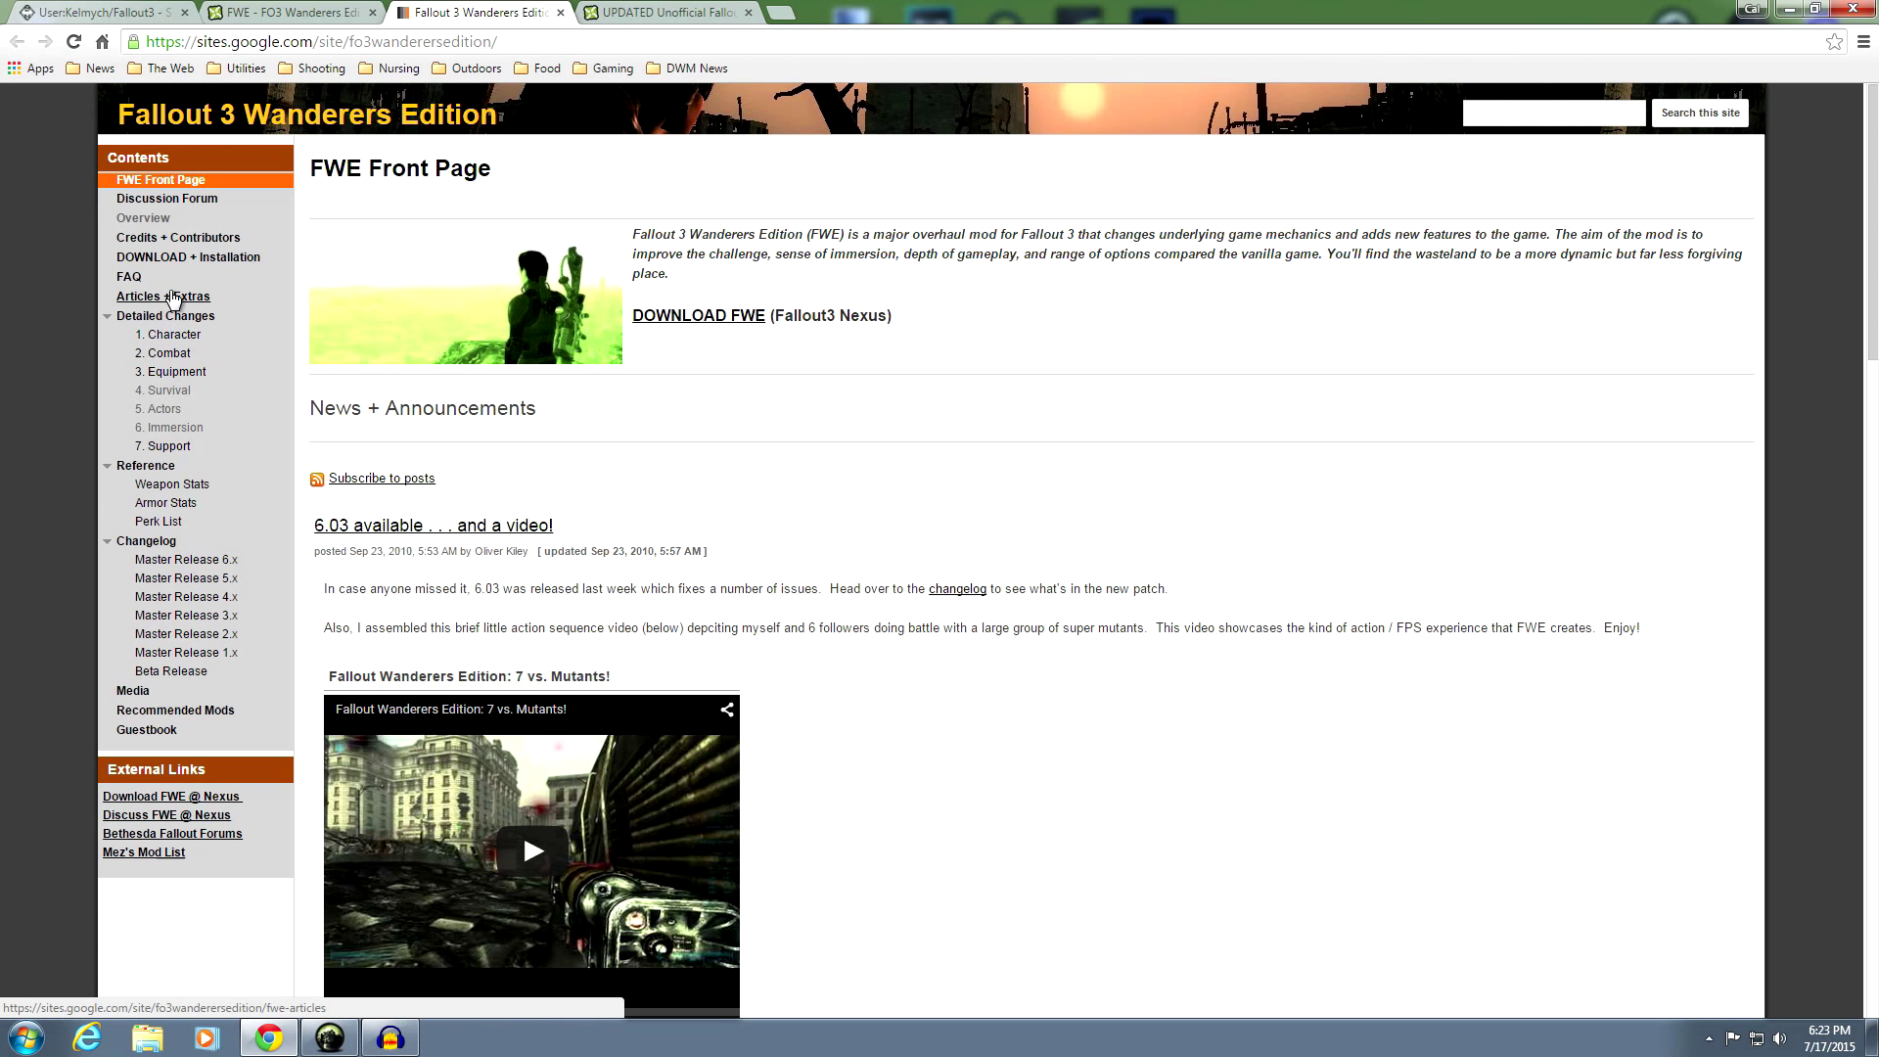
Read the Overview page of the Fallout 3 Wanderers Edition site, then close the site
left_click(146, 215)
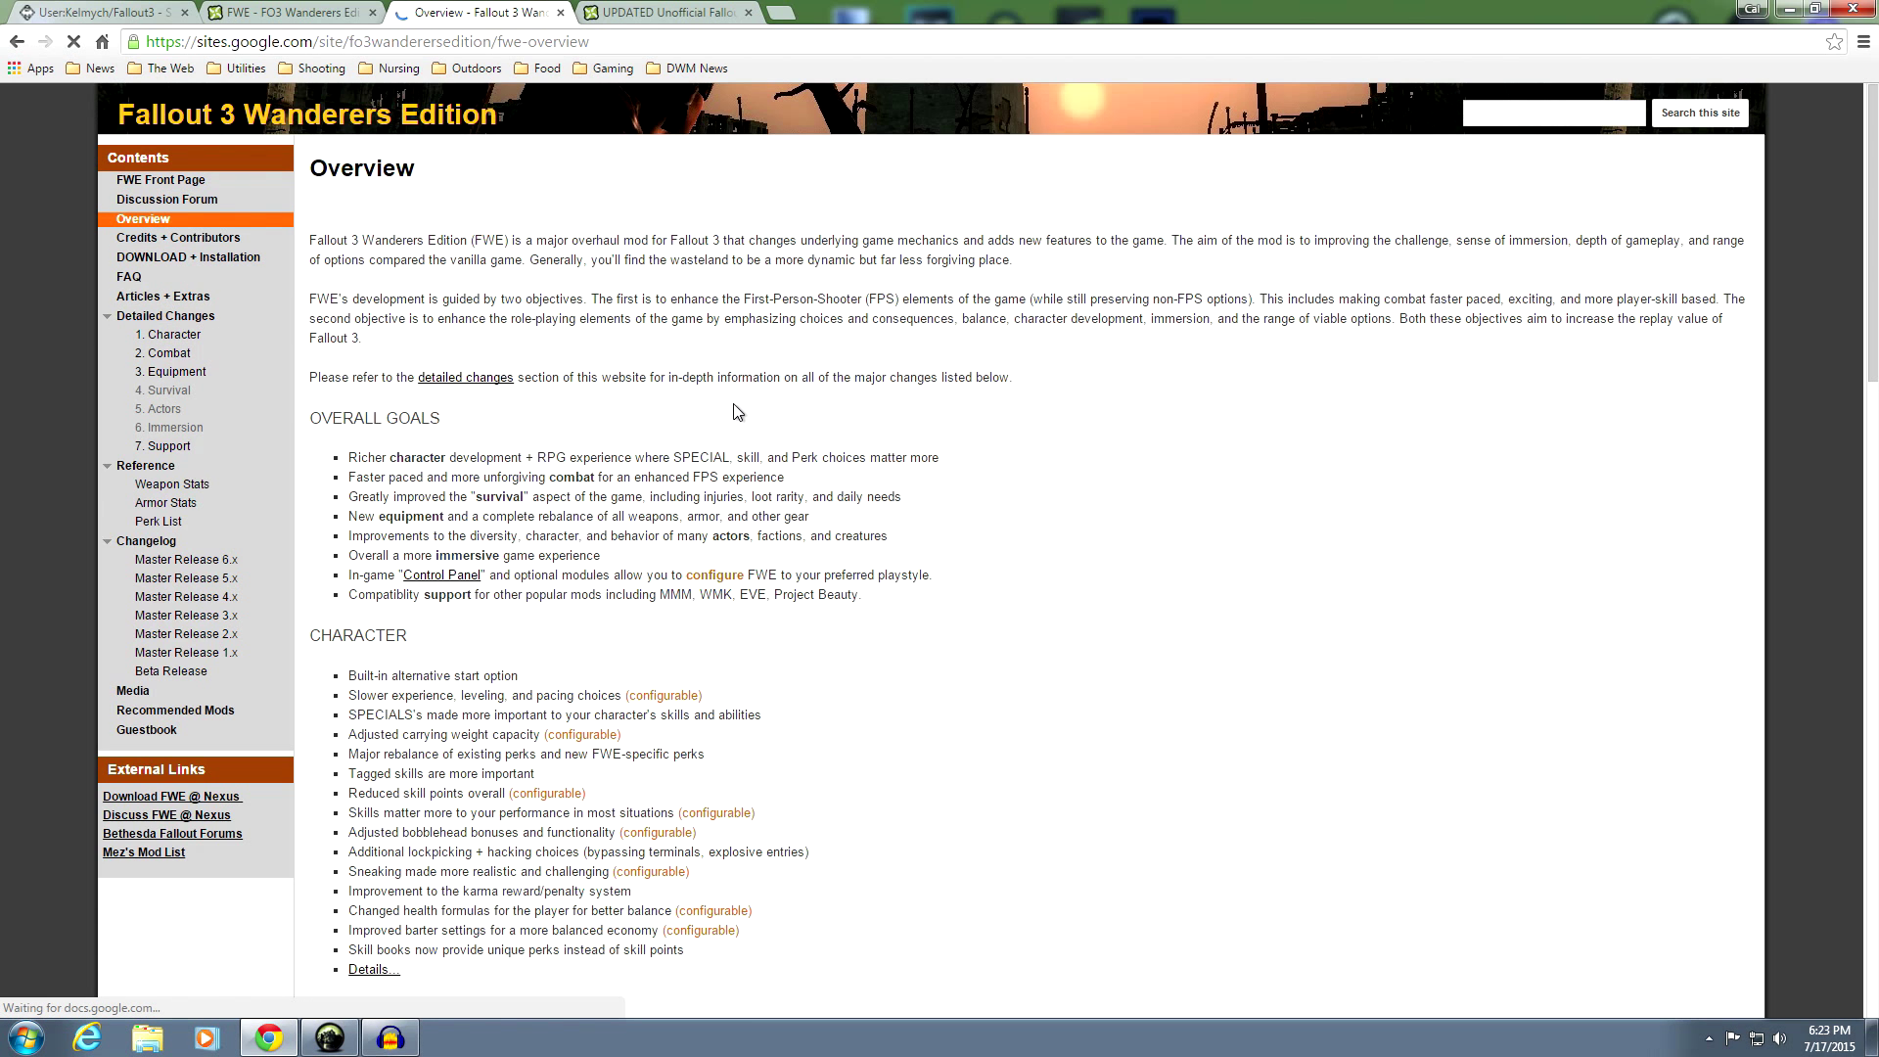
scroll(827, 411, "down", 7)
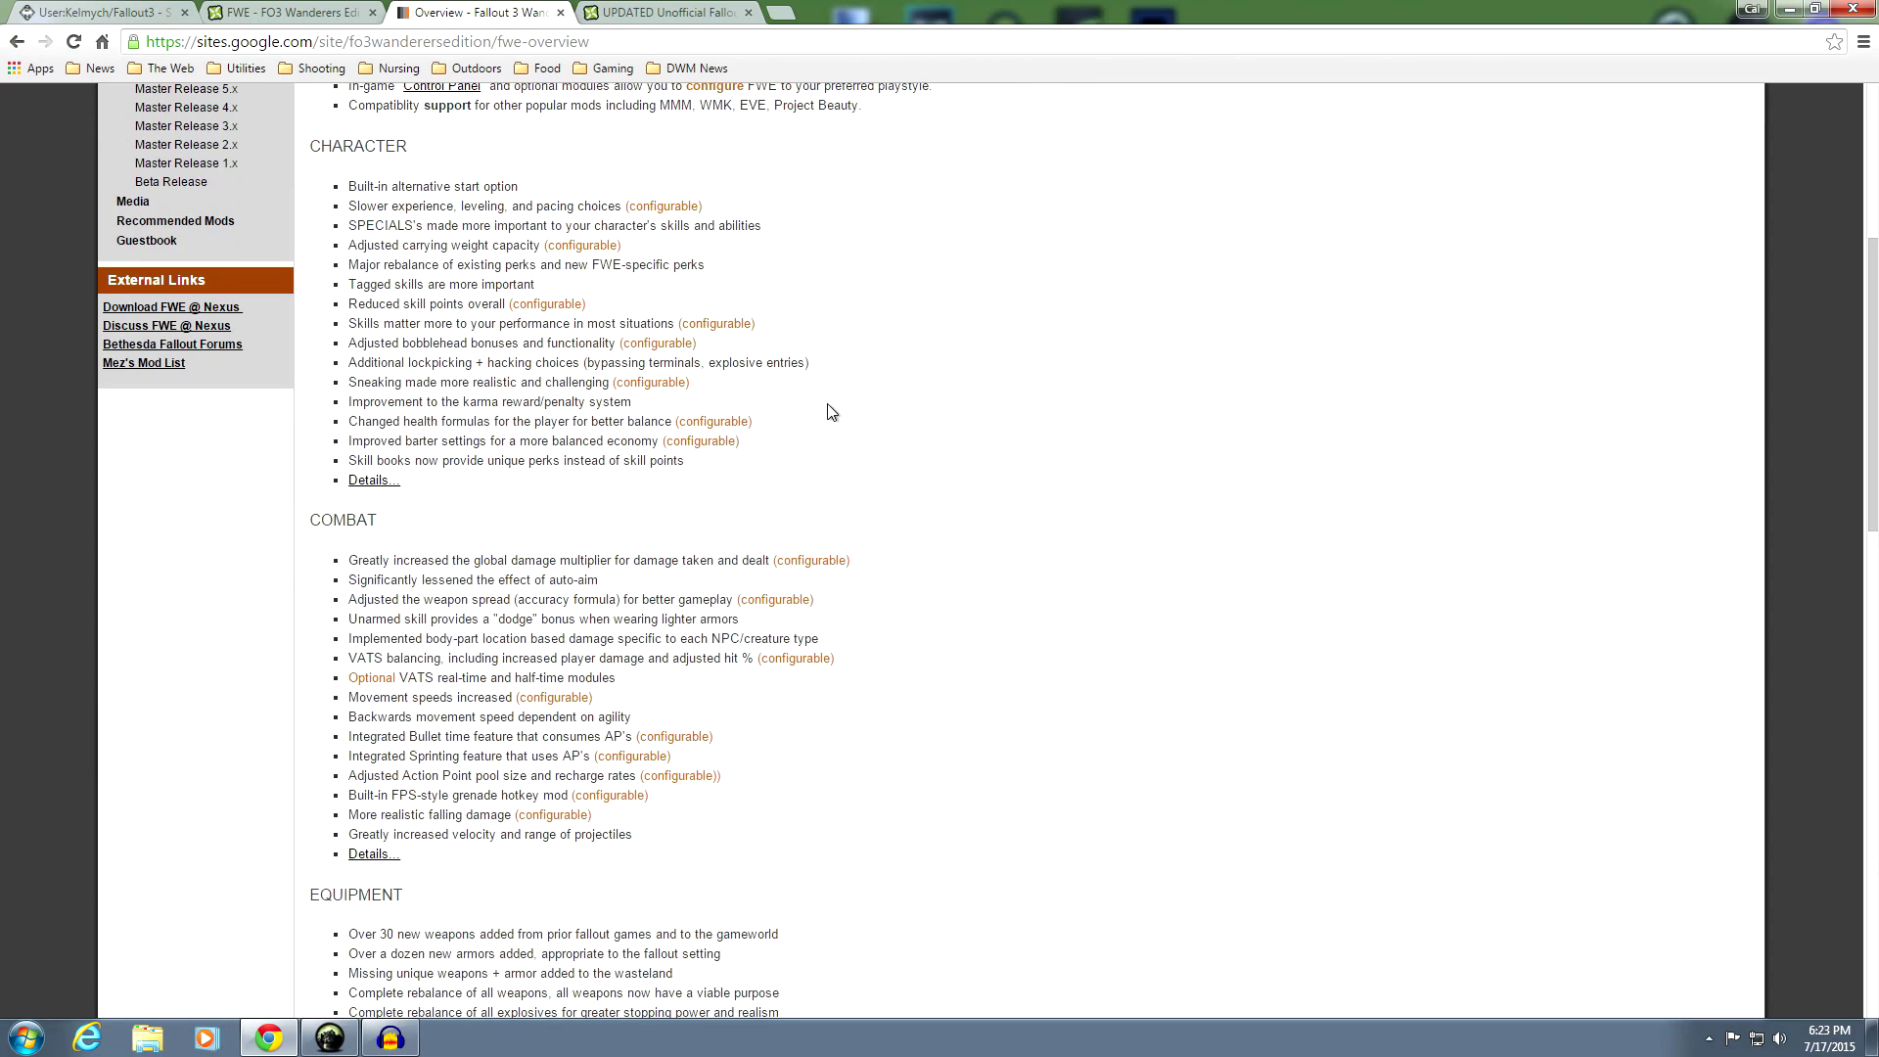
scroll(849, 440, "down", 3)
scroll(848, 440, "down", 9)
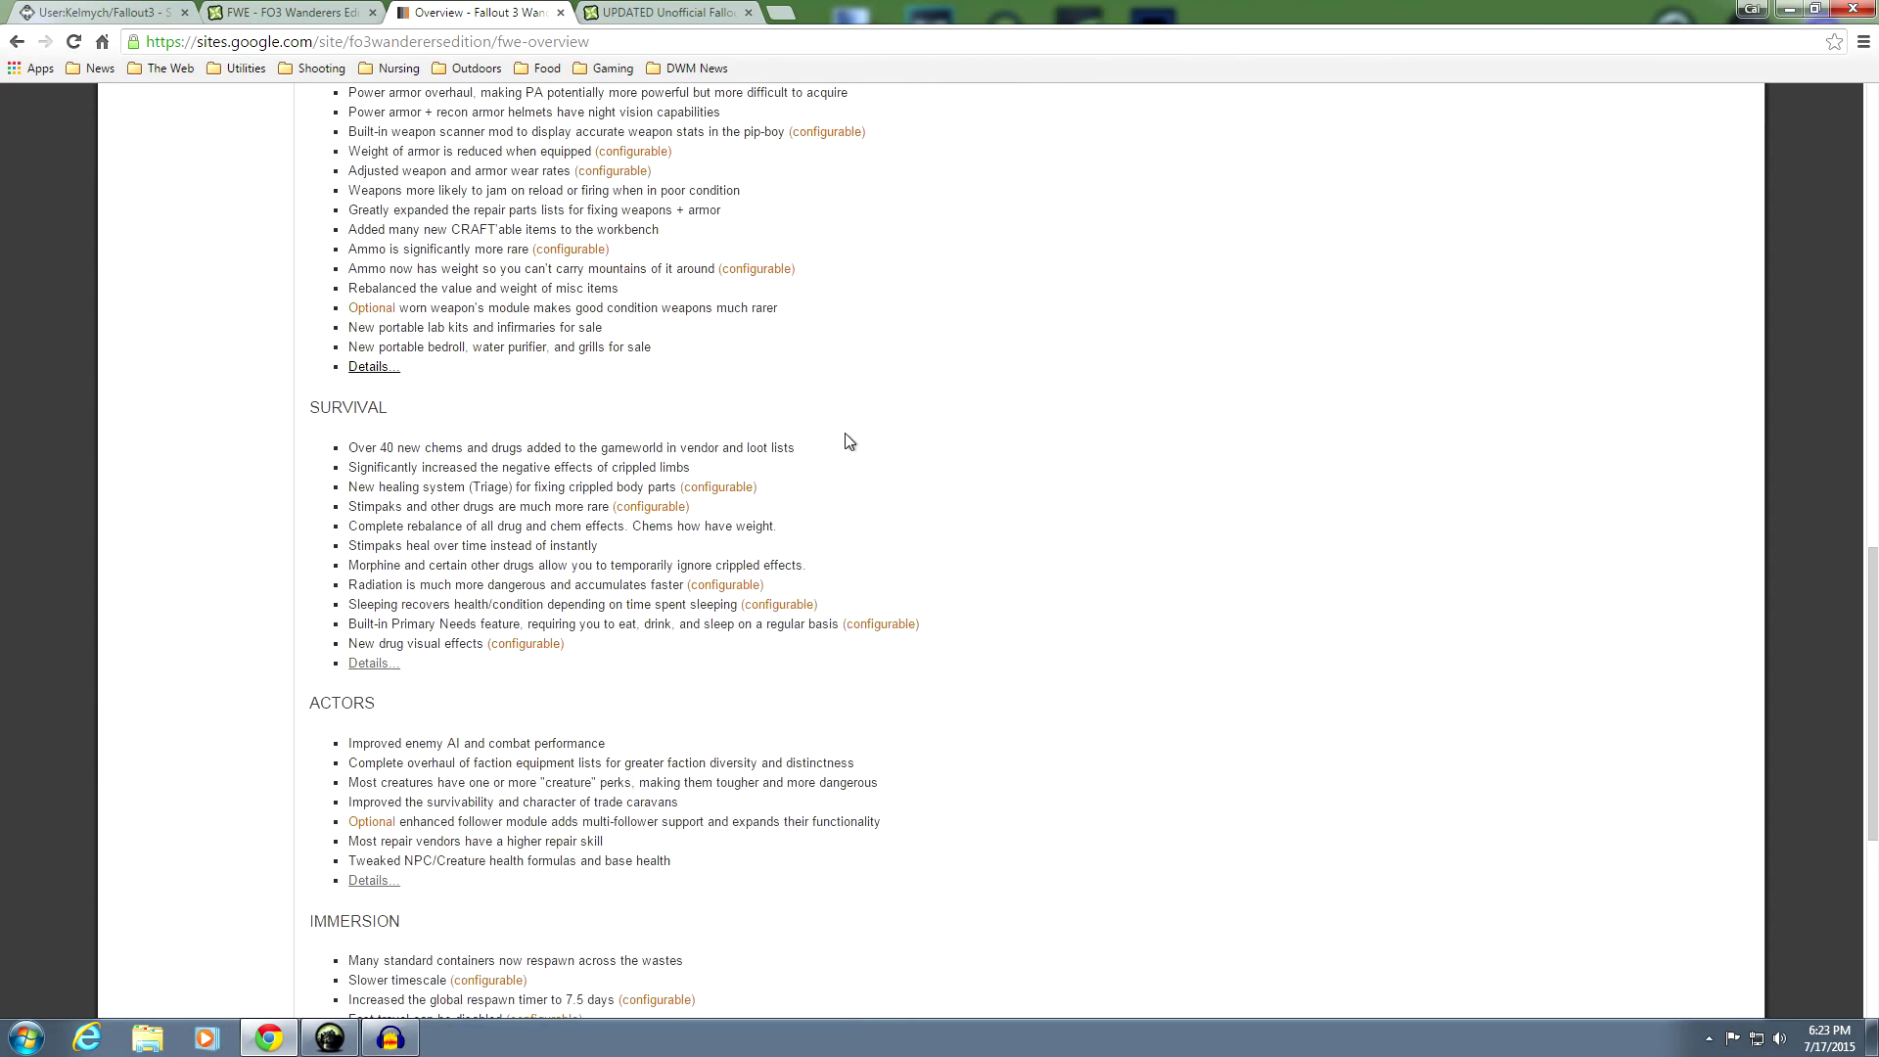
scroll(832, 410, "up", 20)
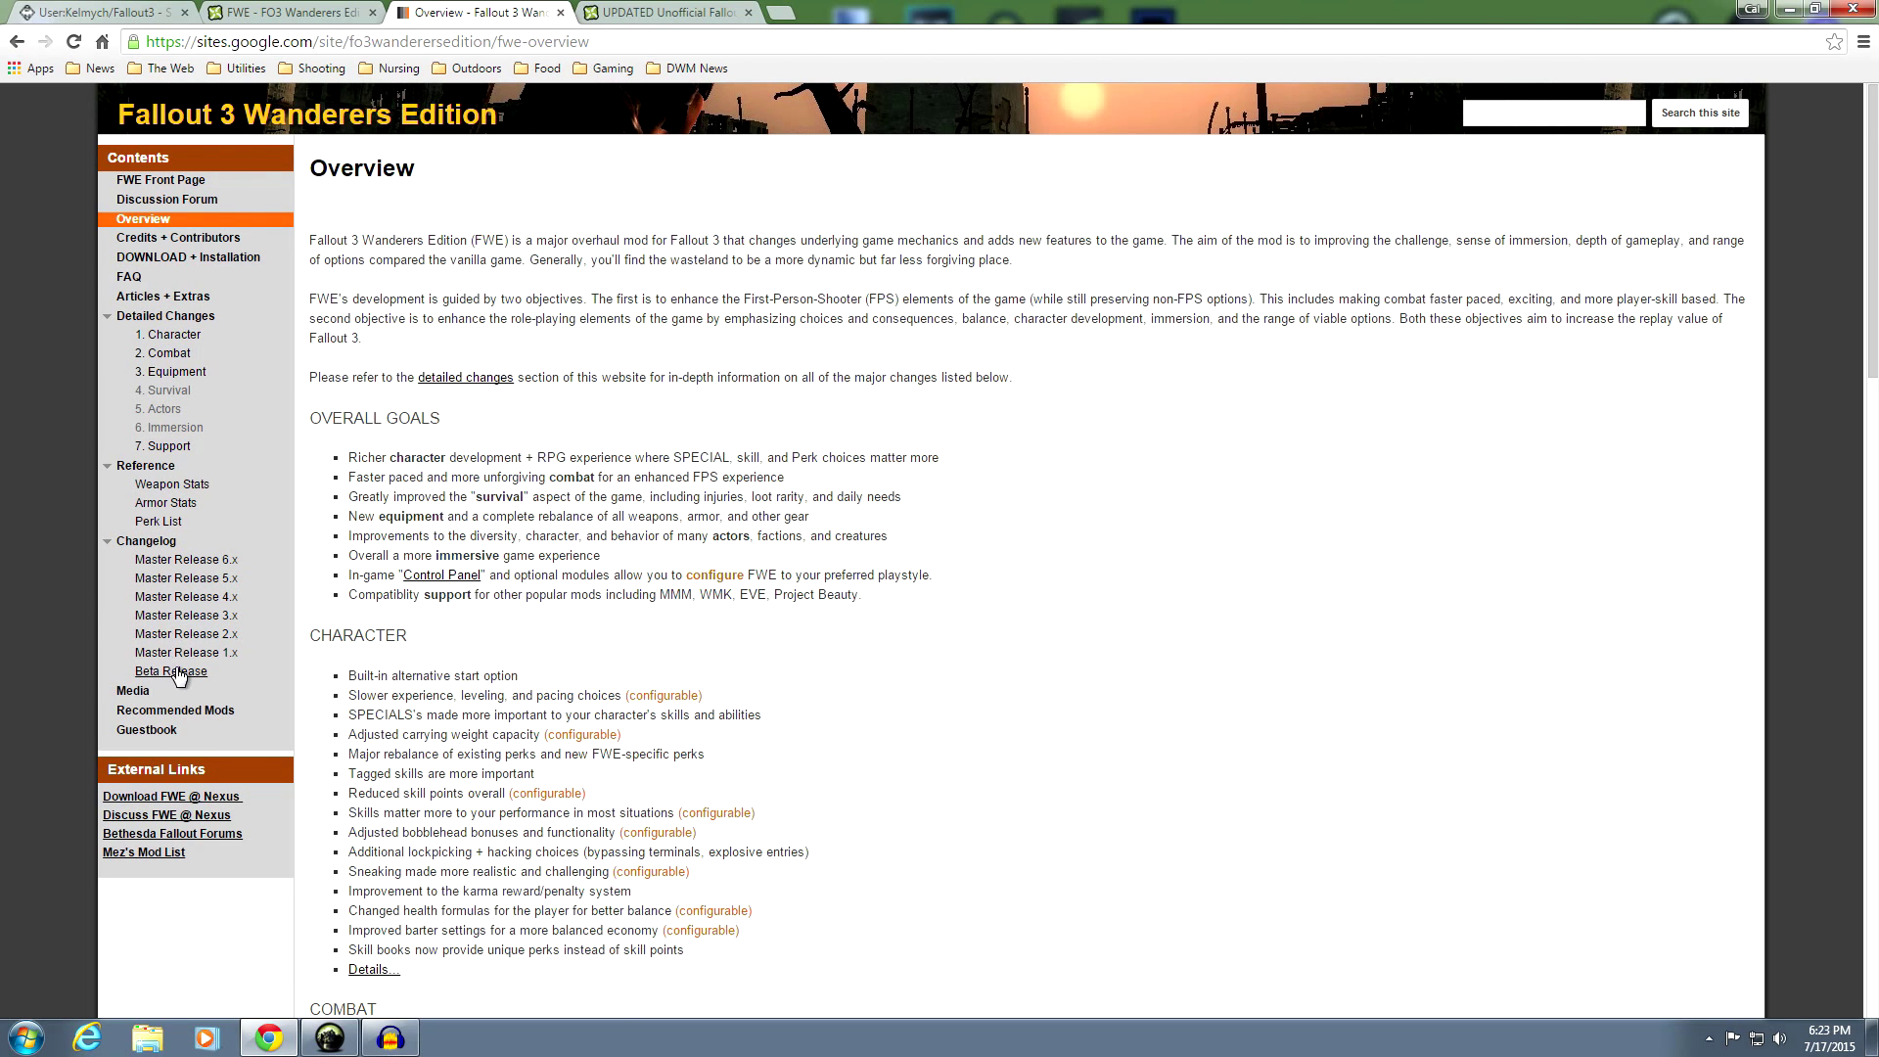
left_click(561, 13)
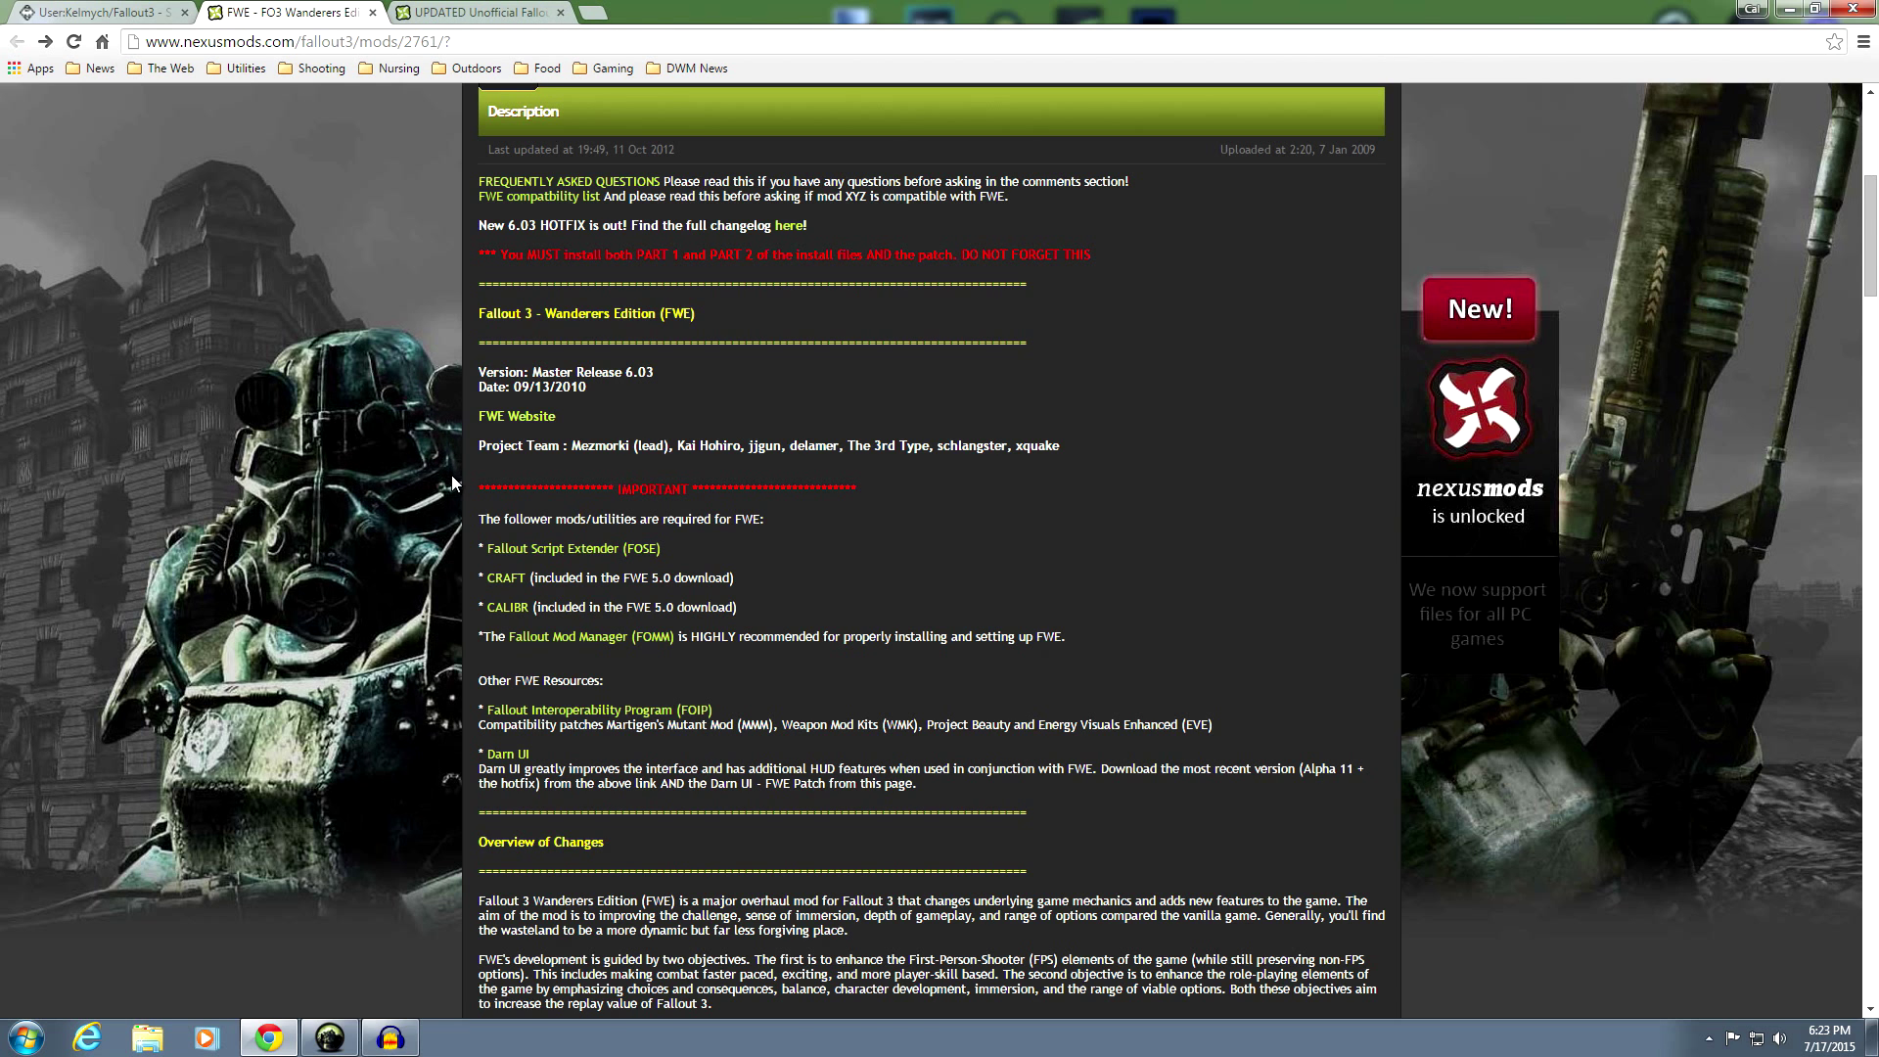
Open the files list of the FWE Nexus page and review its main, optional and miscellaneous downloads
scroll(450, 481, "up", 4)
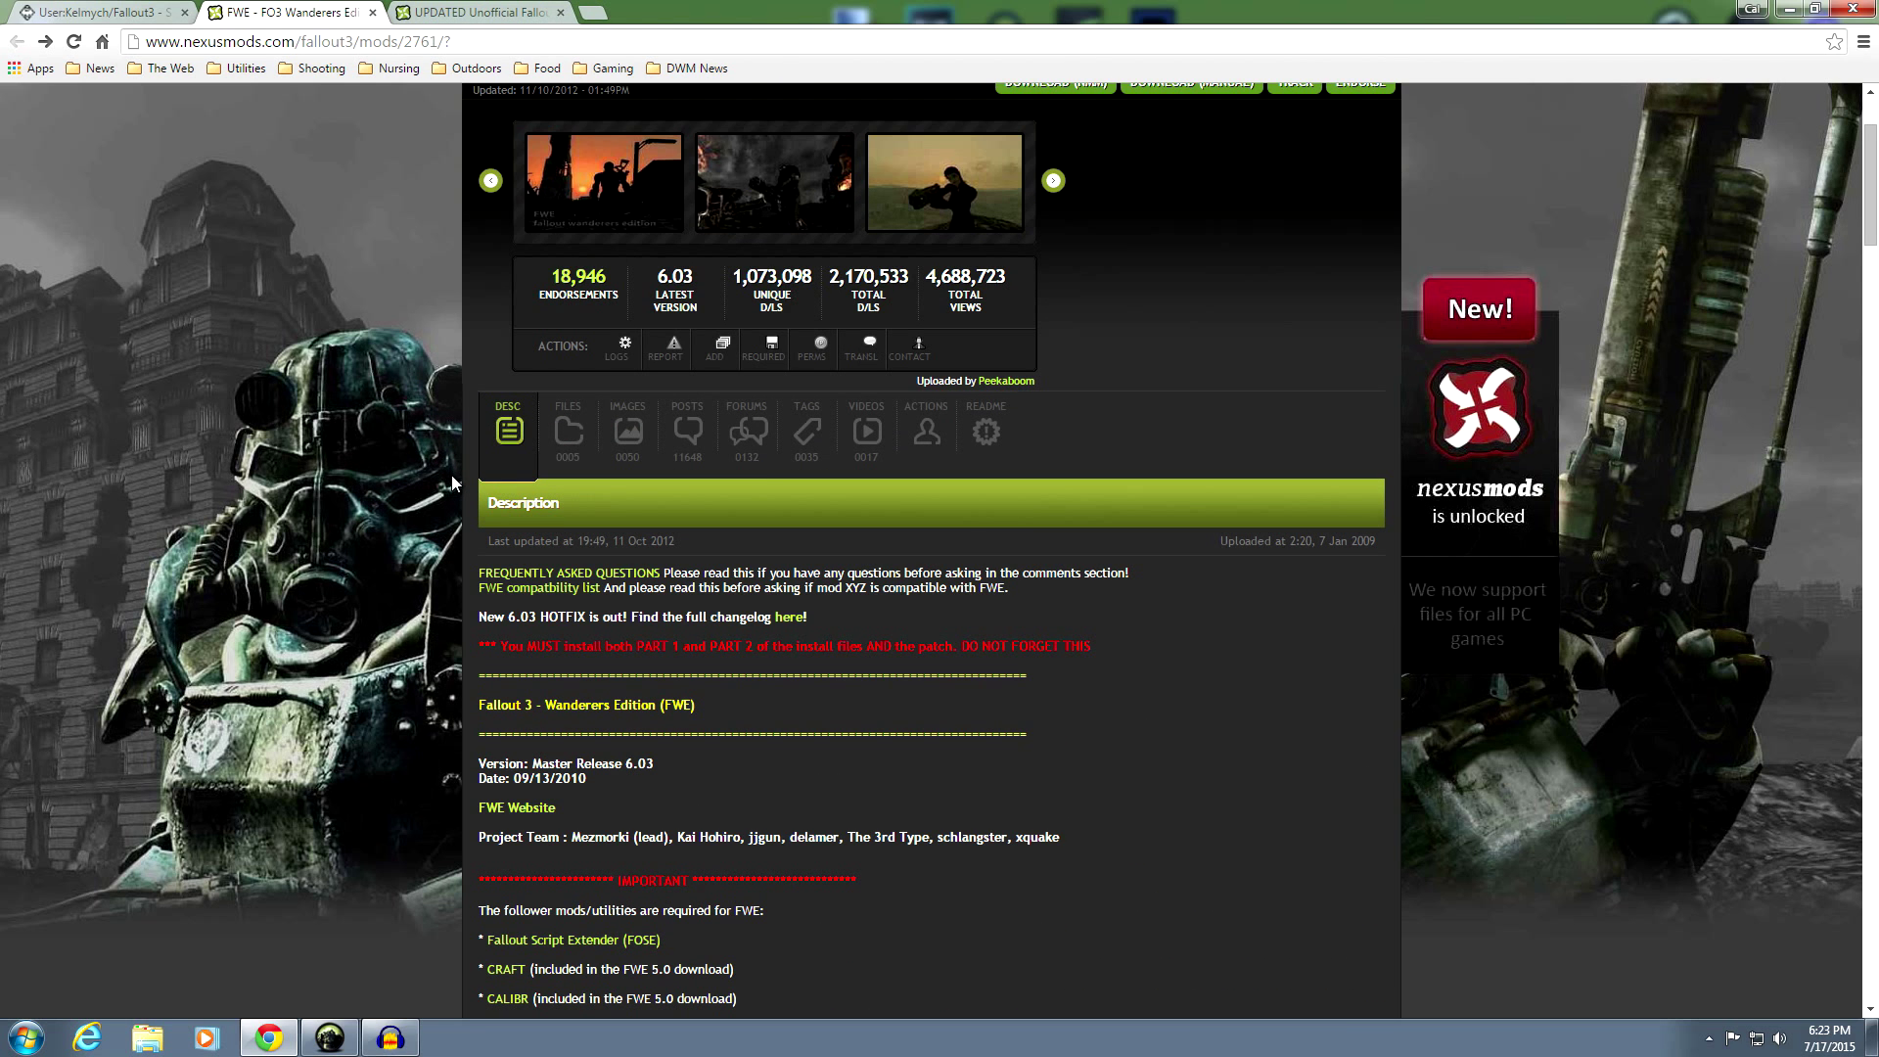
scroll(452, 481, "up", 2)
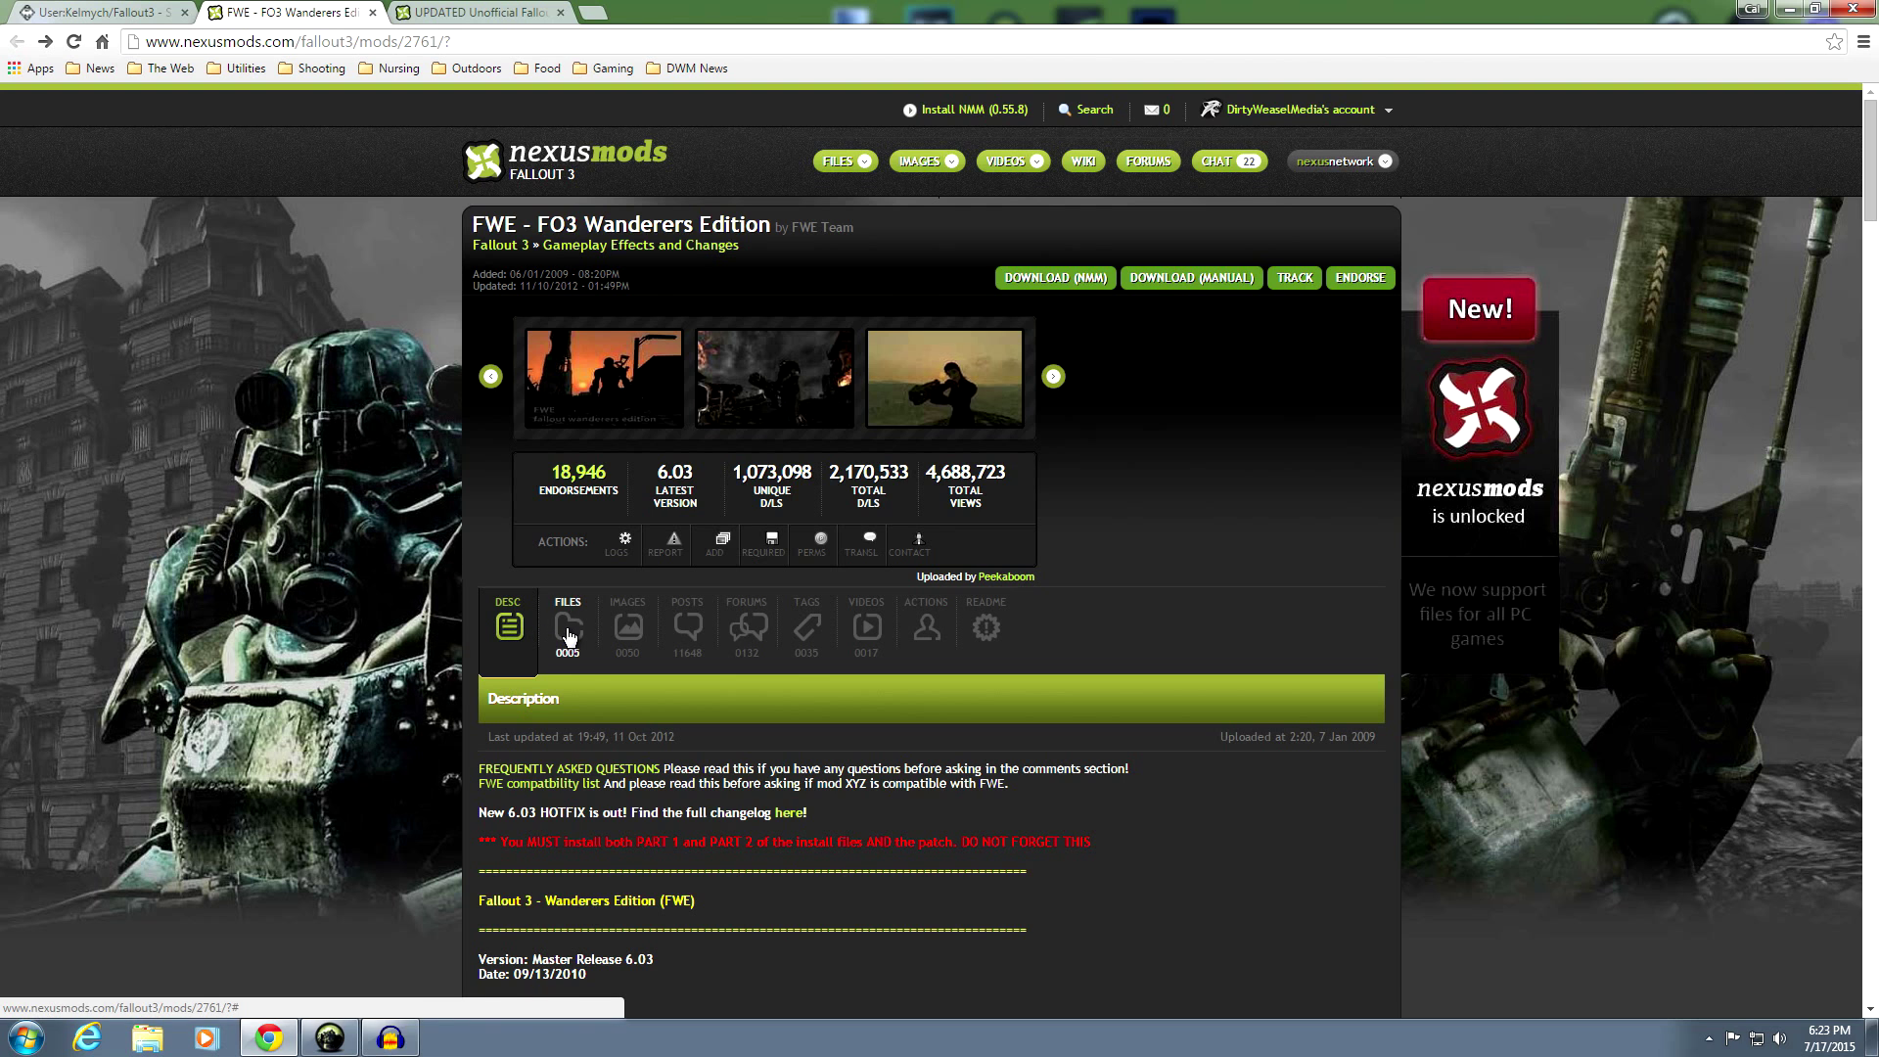
left_click(569, 631)
scroll(438, 561, "down", 5)
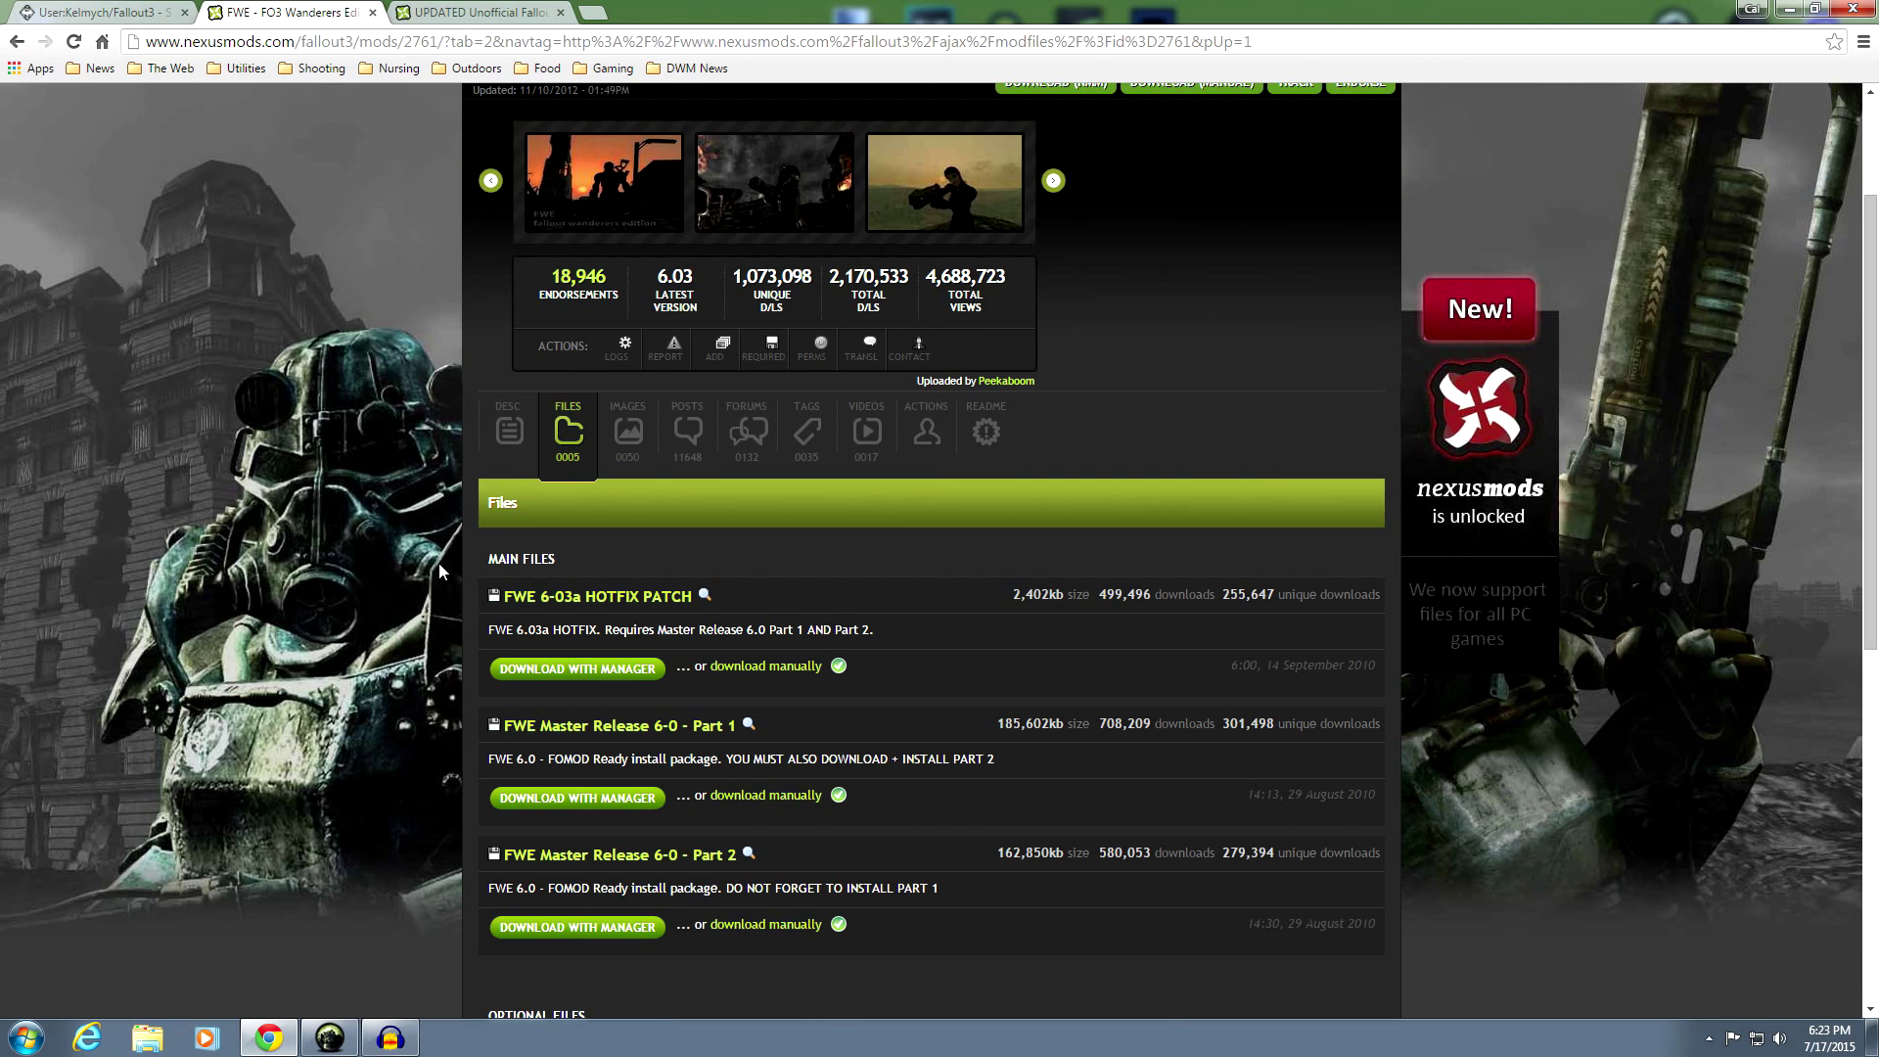
scroll(438, 561, "down", 2)
scroll(438, 562, "up", 1)
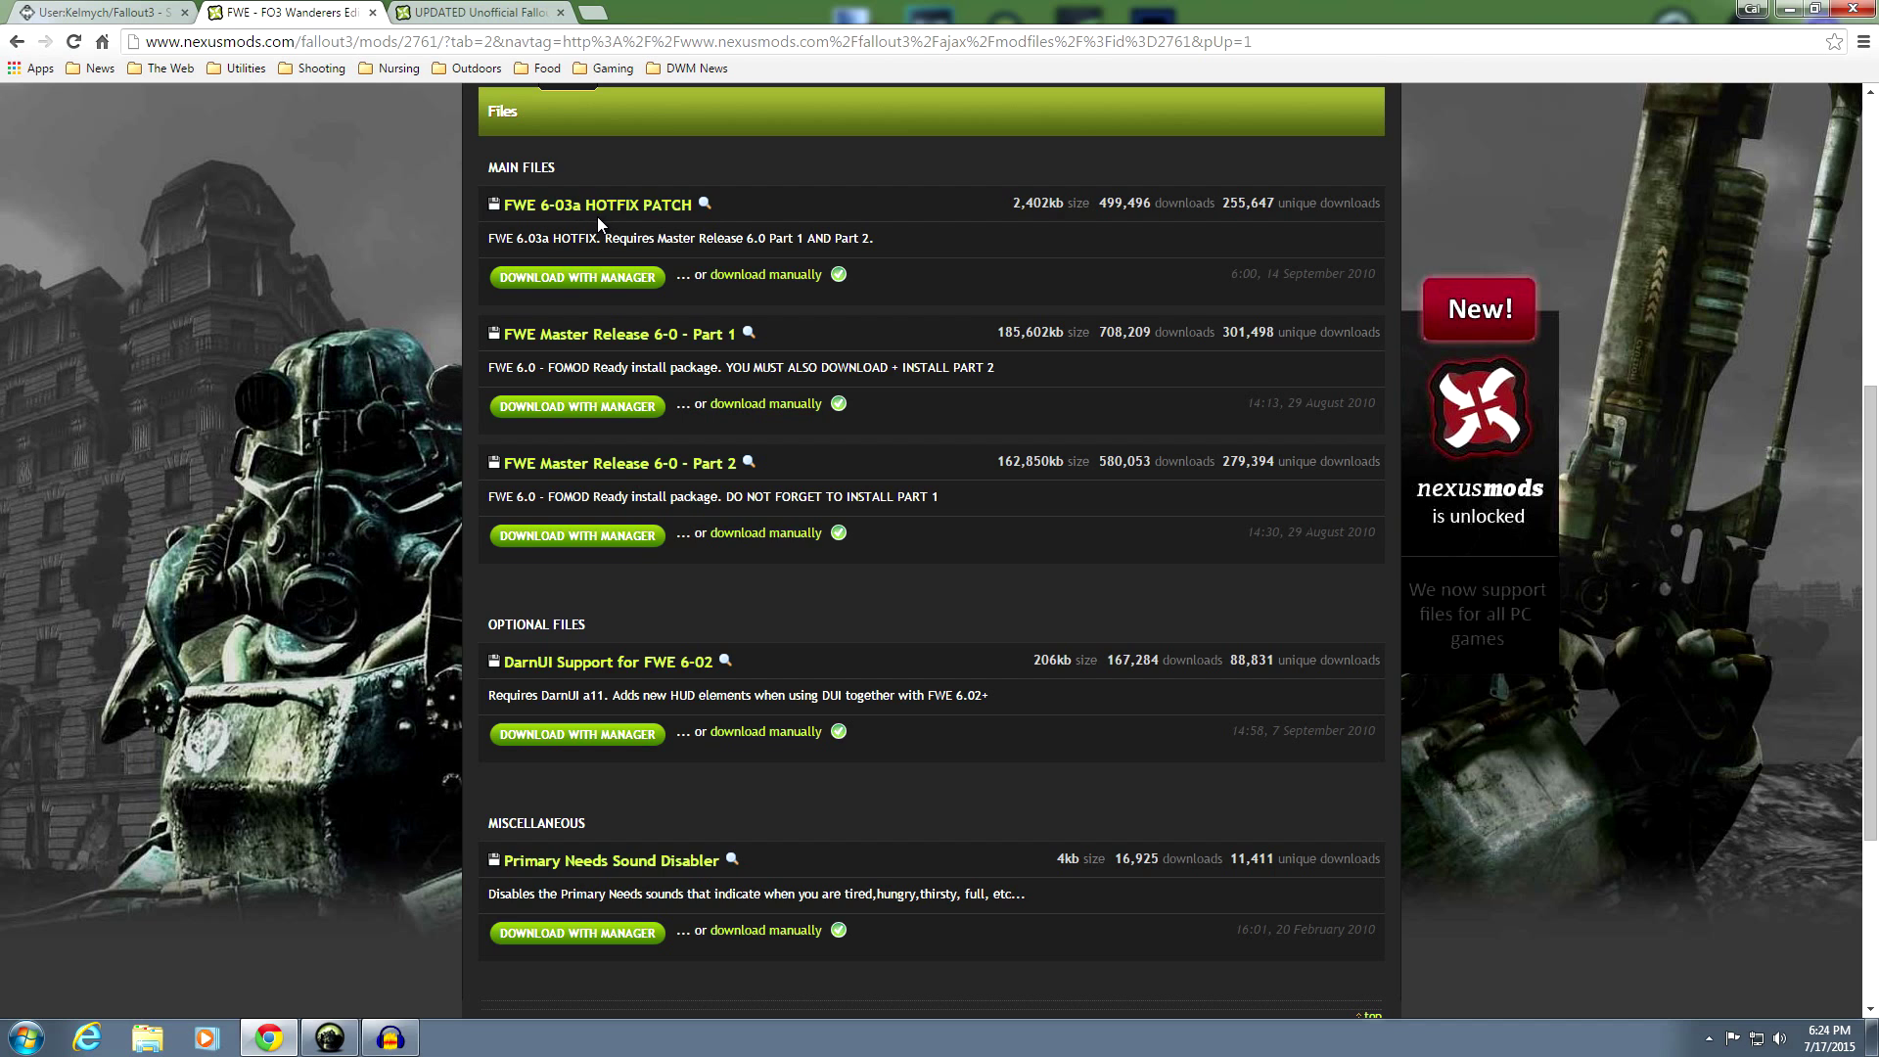
scroll(466, 379, "down", 1)
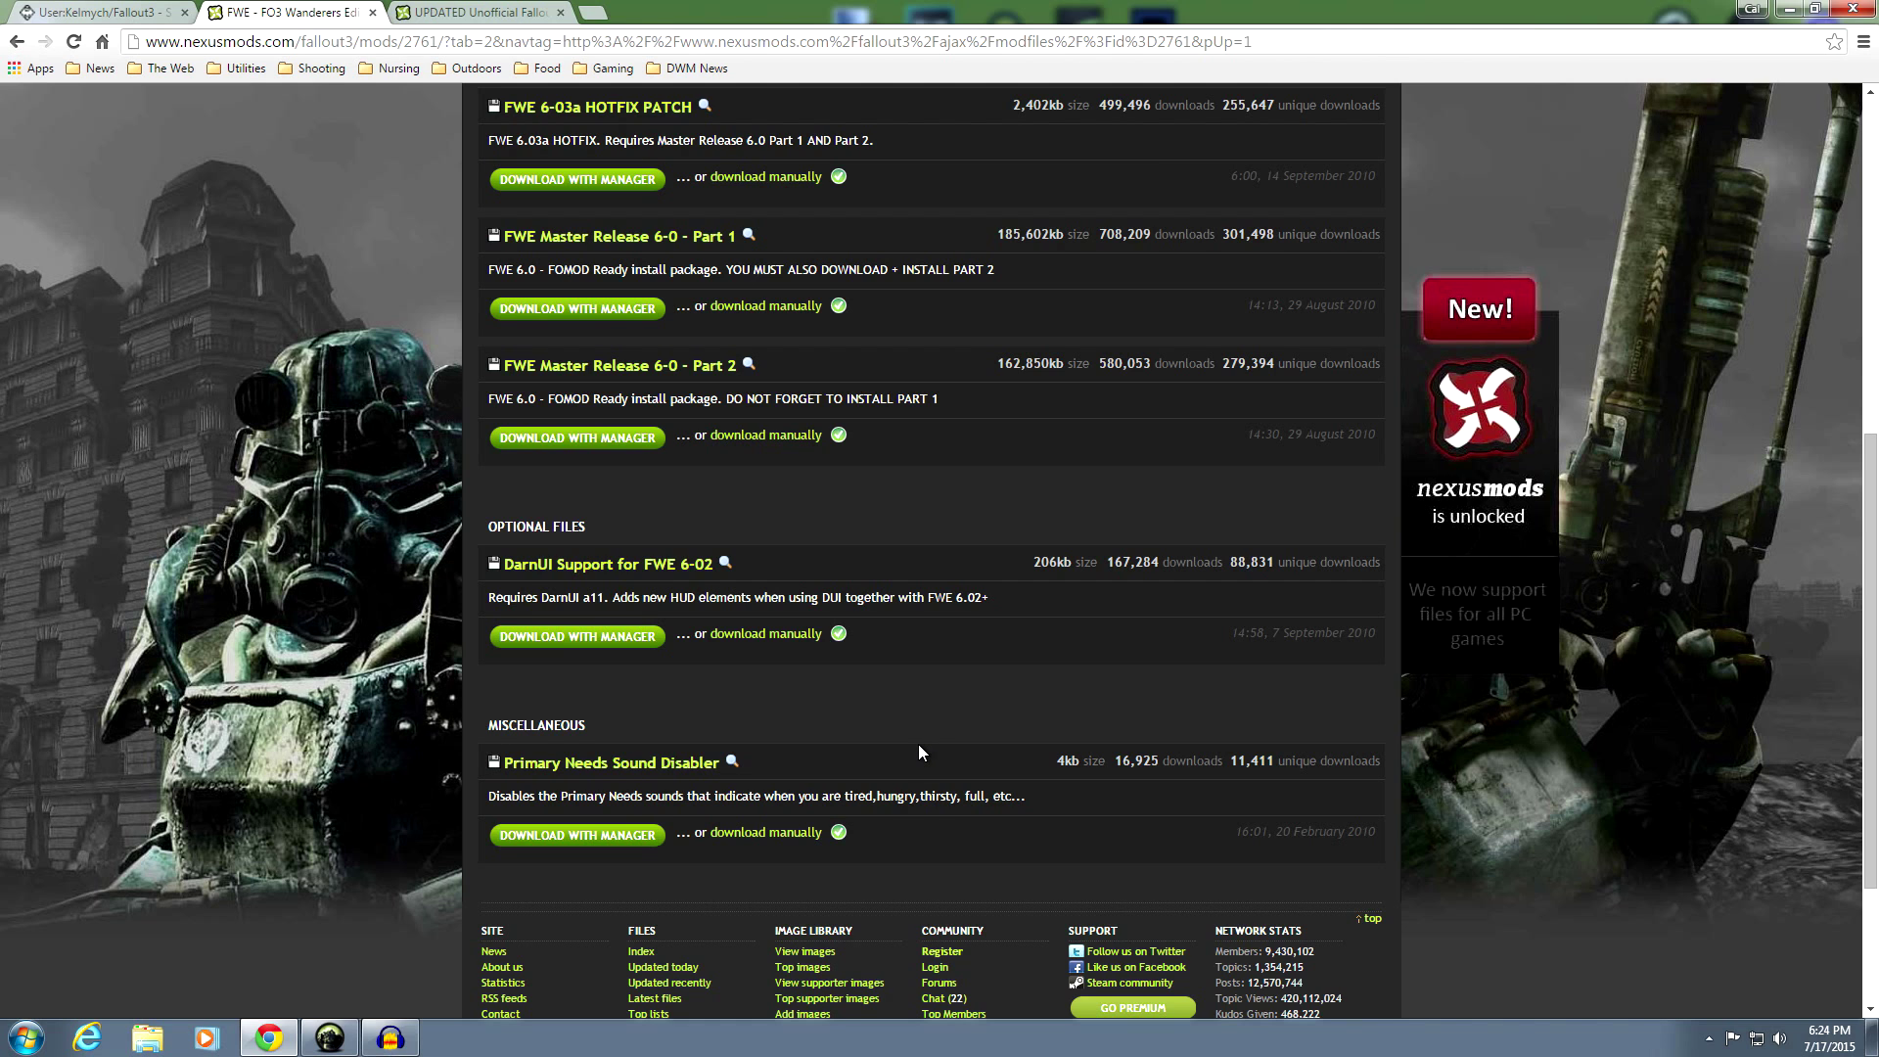
scroll(397, 743, "up", 2)
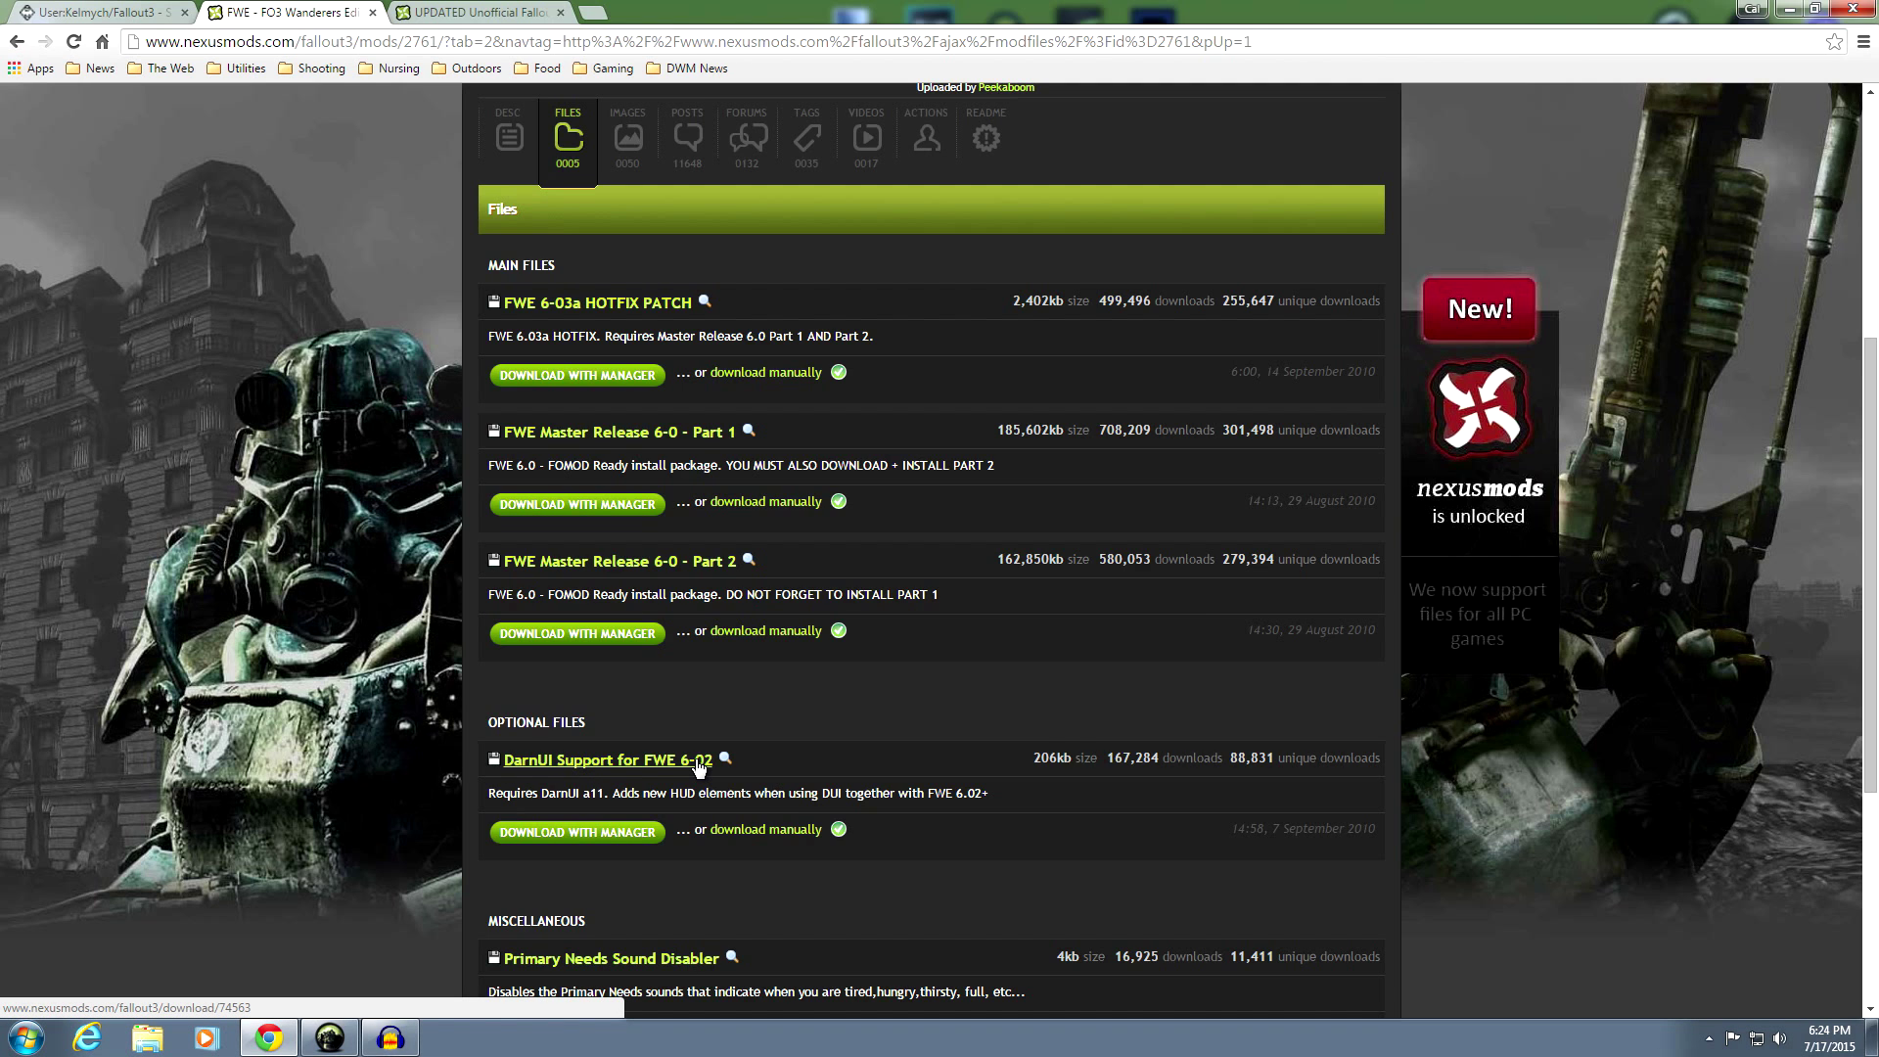
scroll(771, 715, "down", 1)
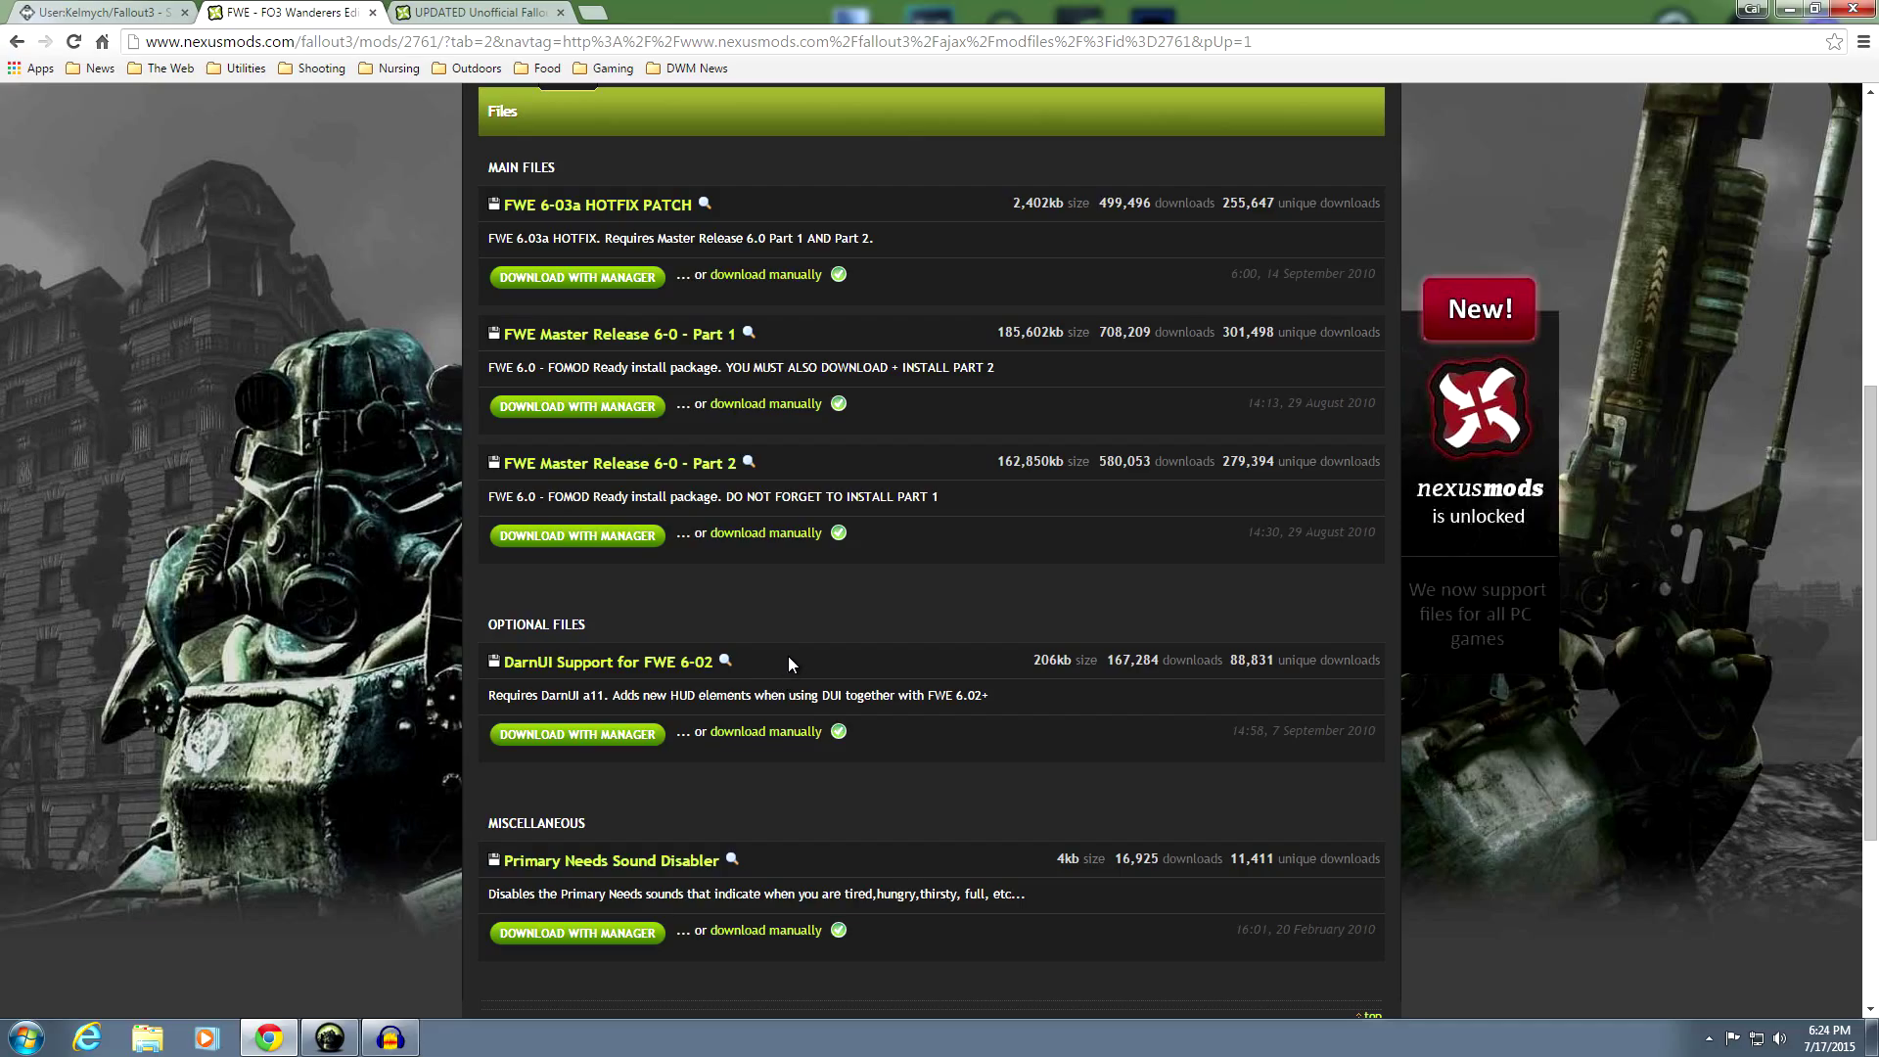
Find the DarnUI Support for FWE entry in the STEP wiki guide and review its place among the neighbouring mods
left_click(115, 19)
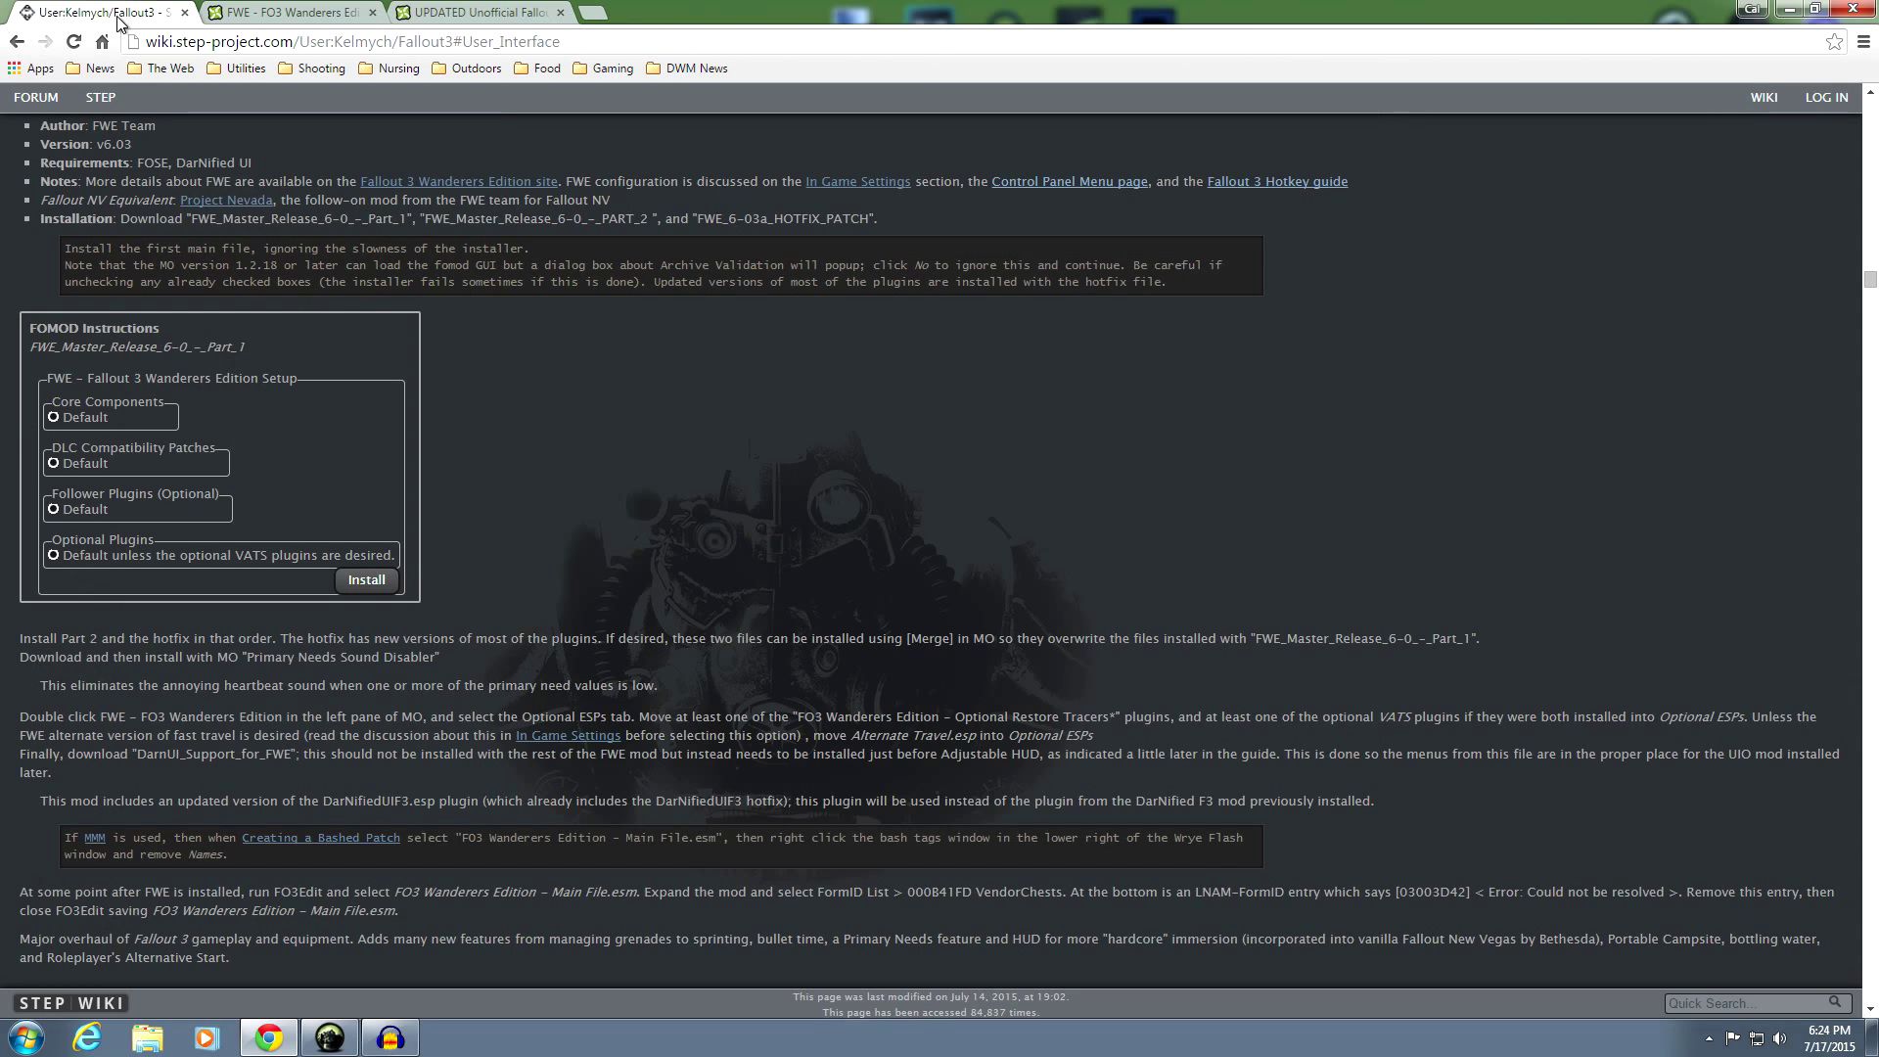
scroll(554, 385, "down", 5)
scroll(554, 386, "down", 10)
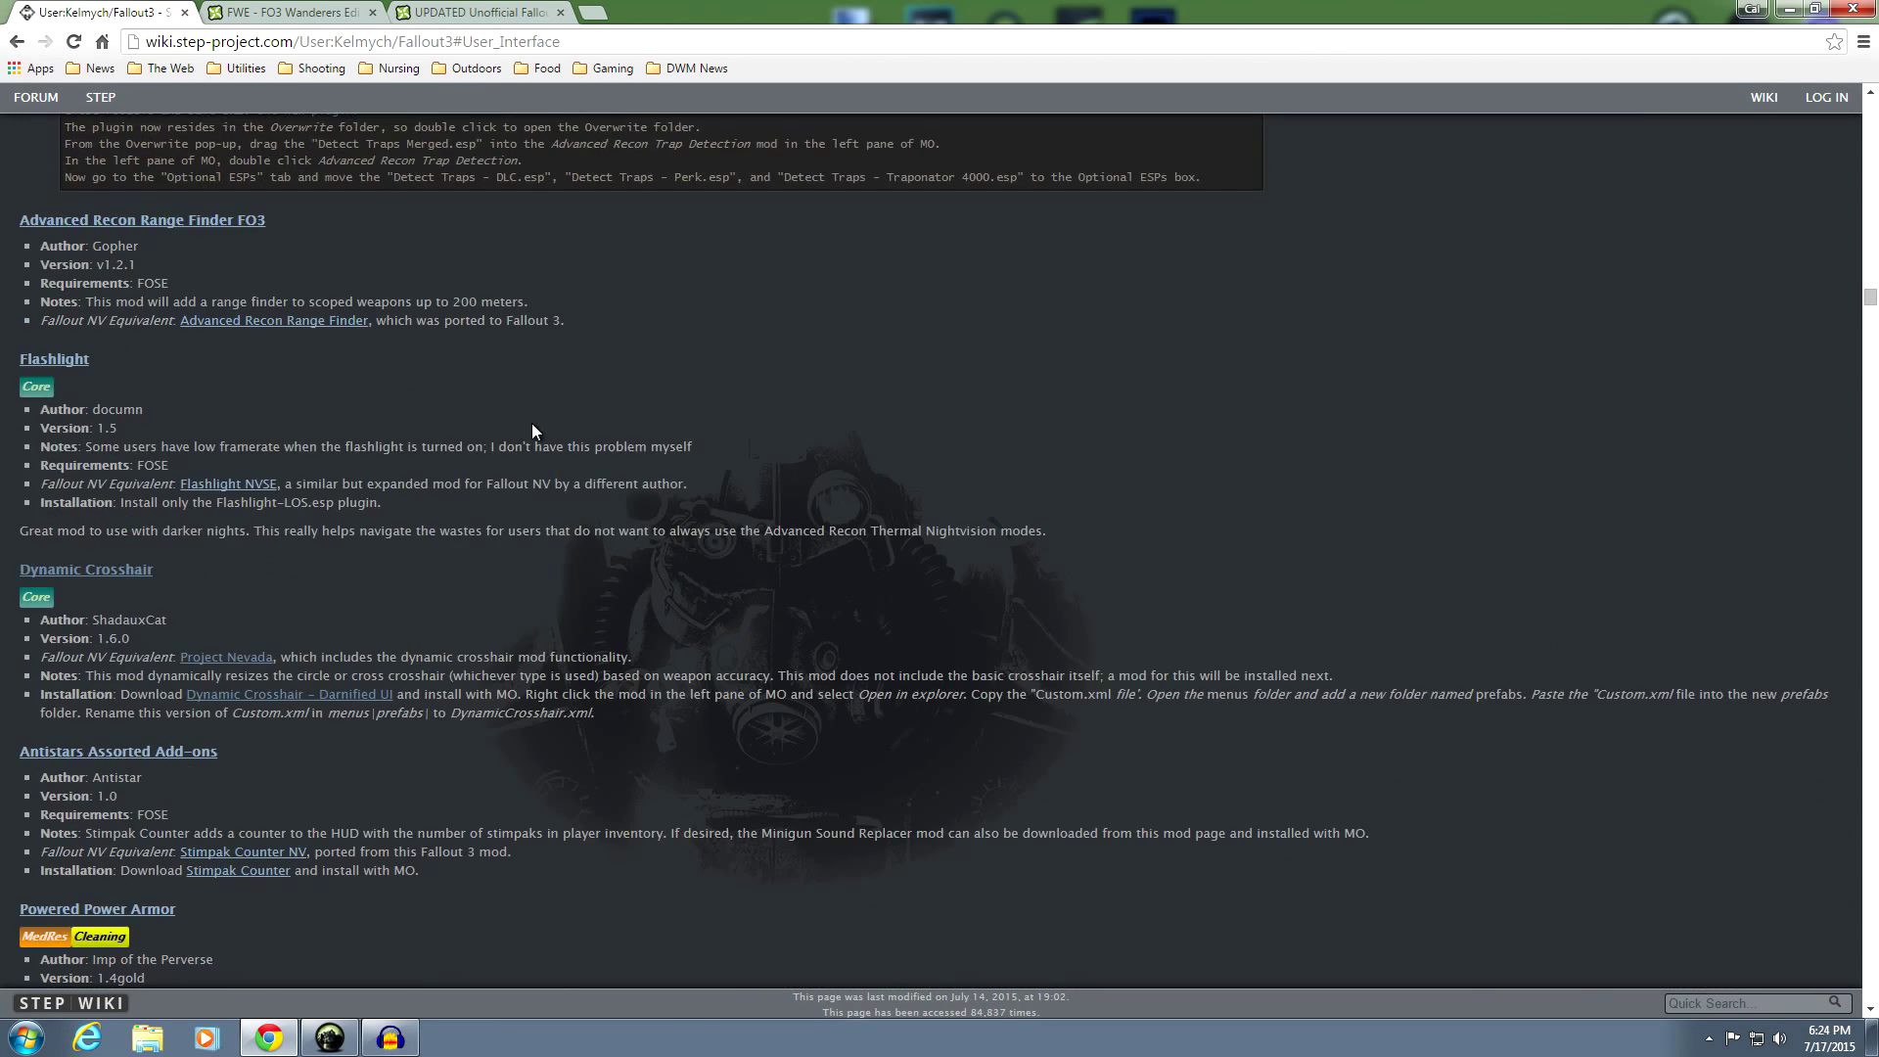
scroll(532, 424, "down", 7)
scroll(532, 425, "down", 7)
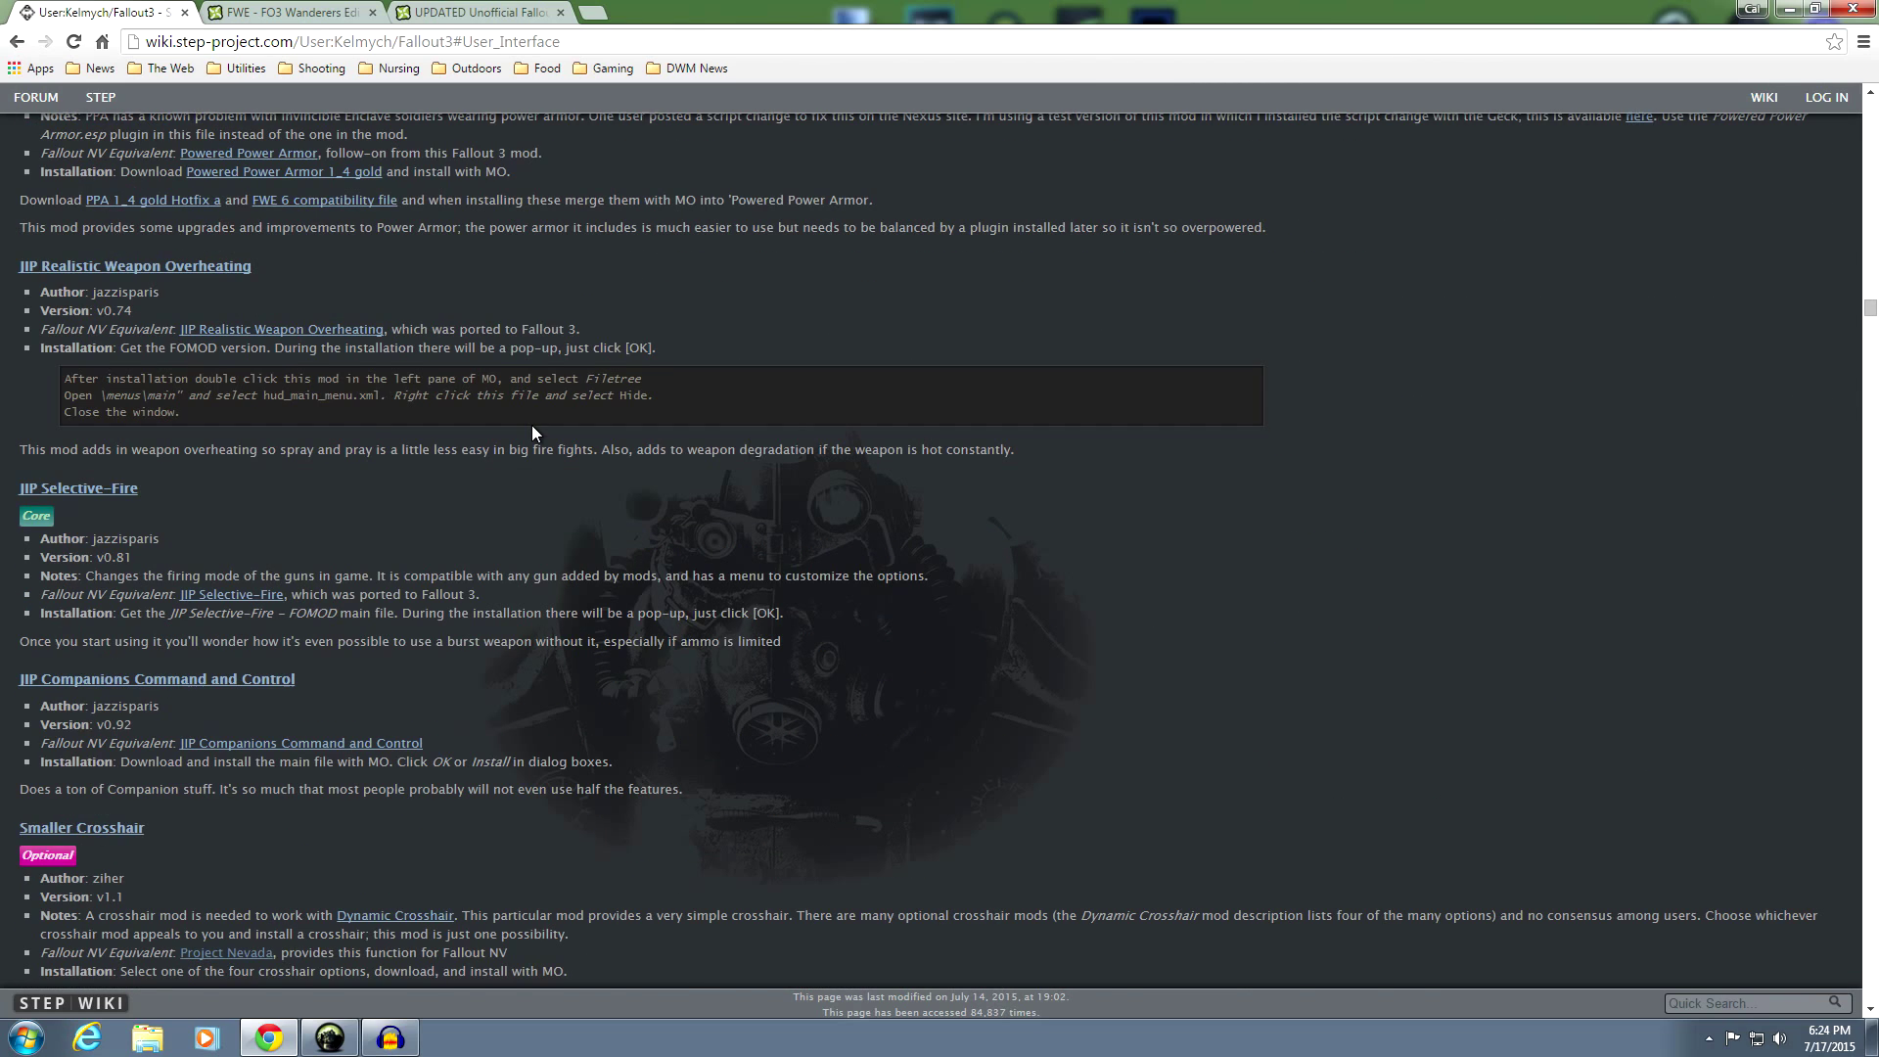
scroll(531, 424, "down", 3)
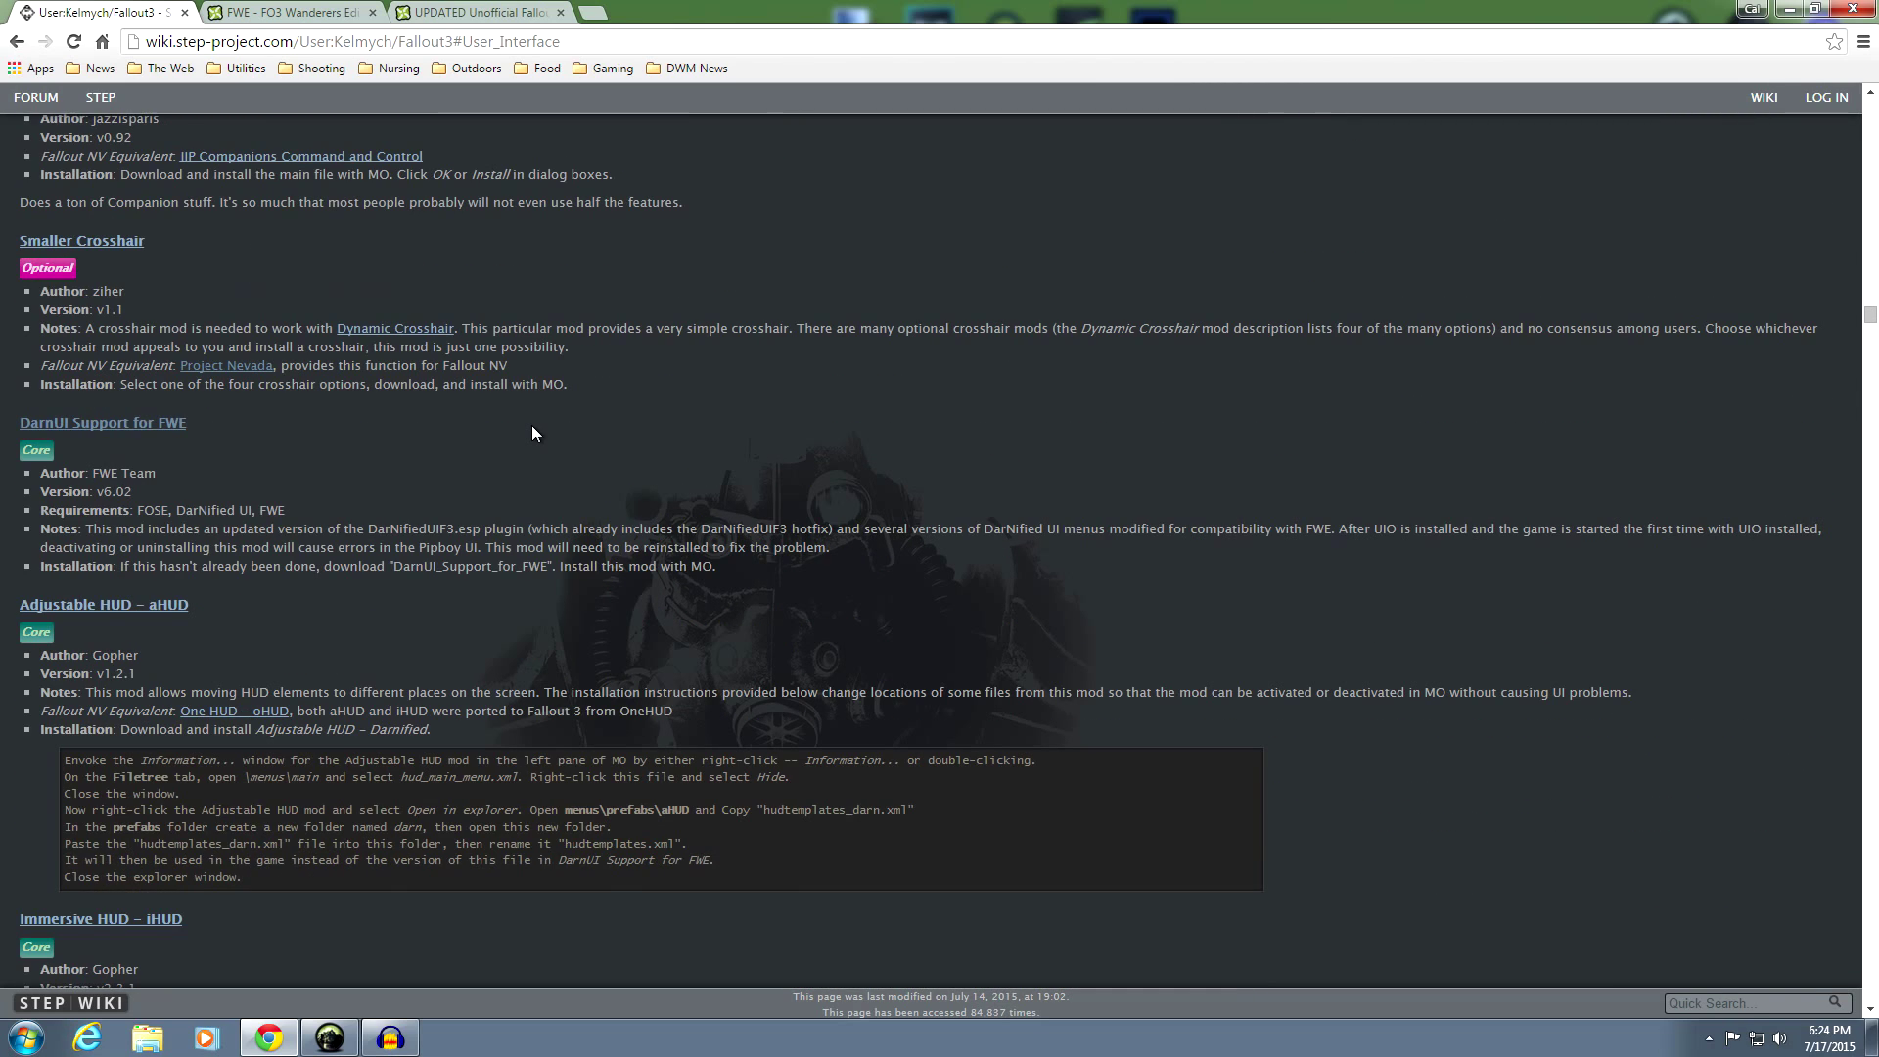
scroll(531, 427, "down", 2)
scroll(531, 427, "up", 2)
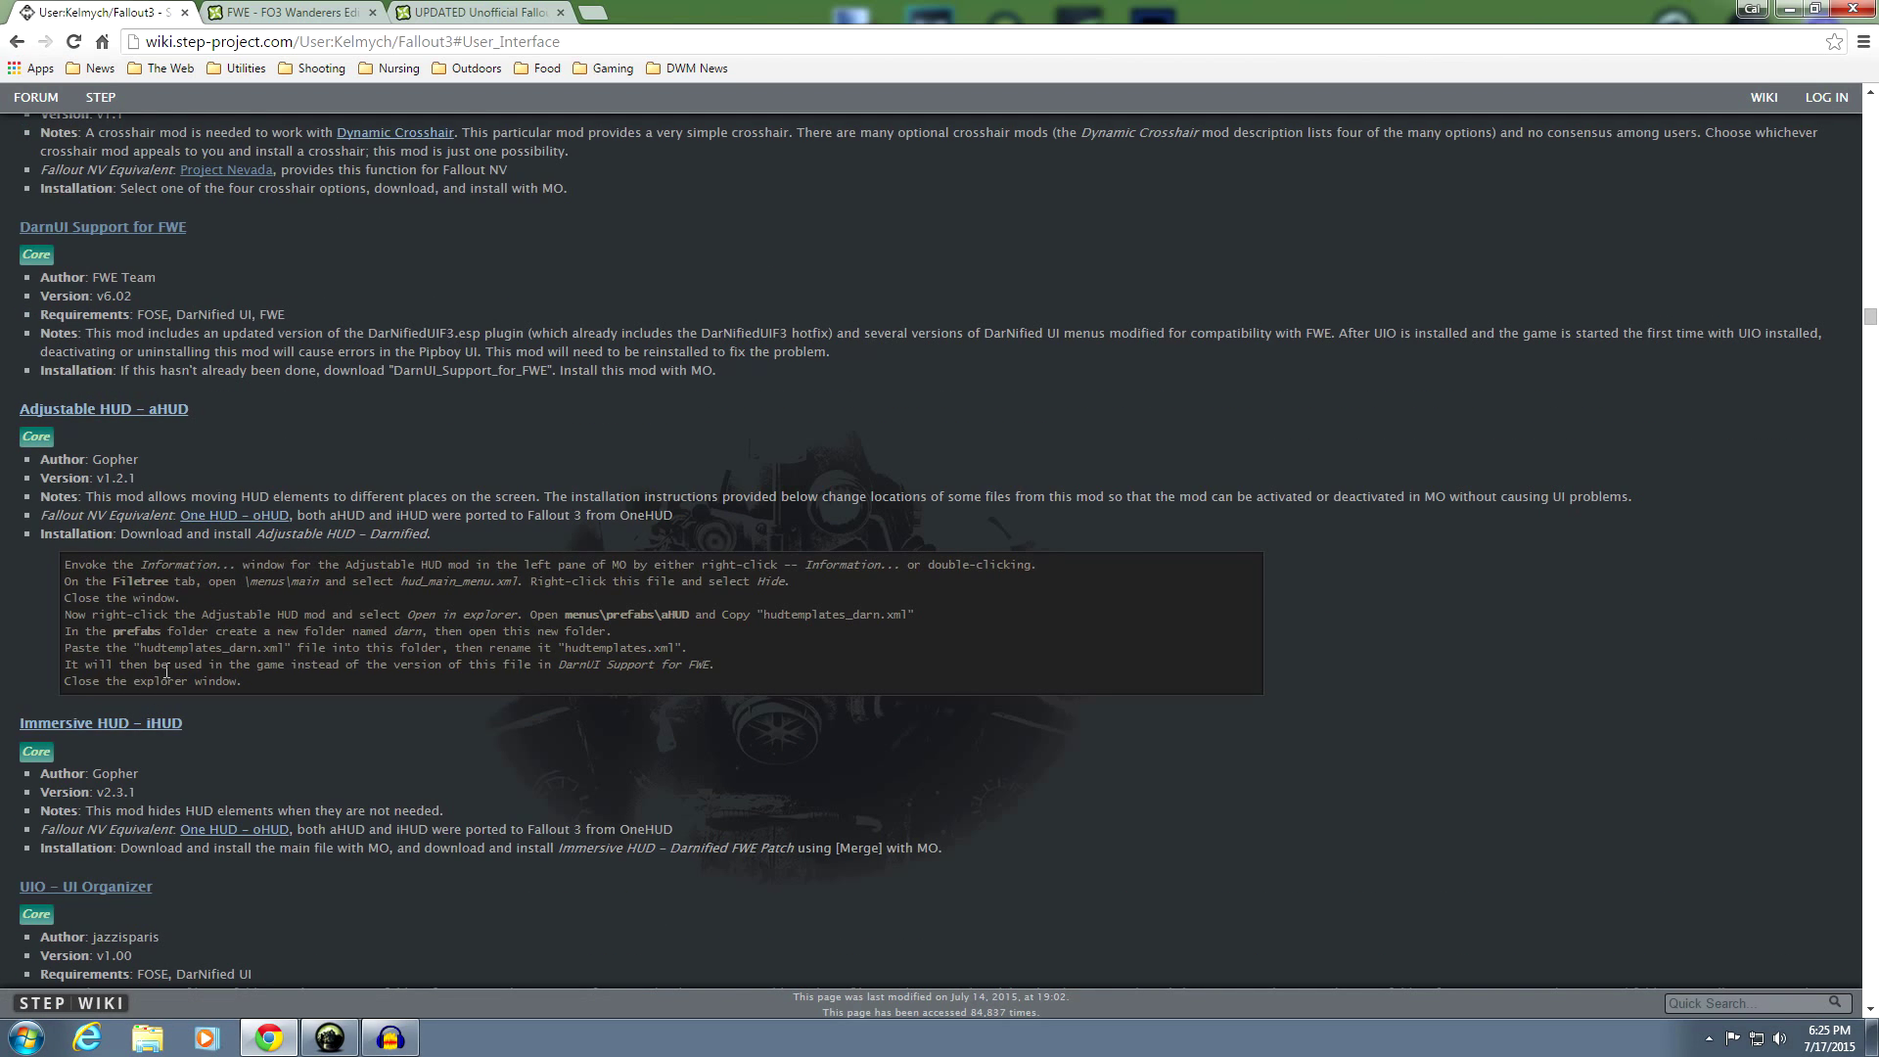
scroll(354, 462, "up", 1)
scroll(350, 455, "up", 2)
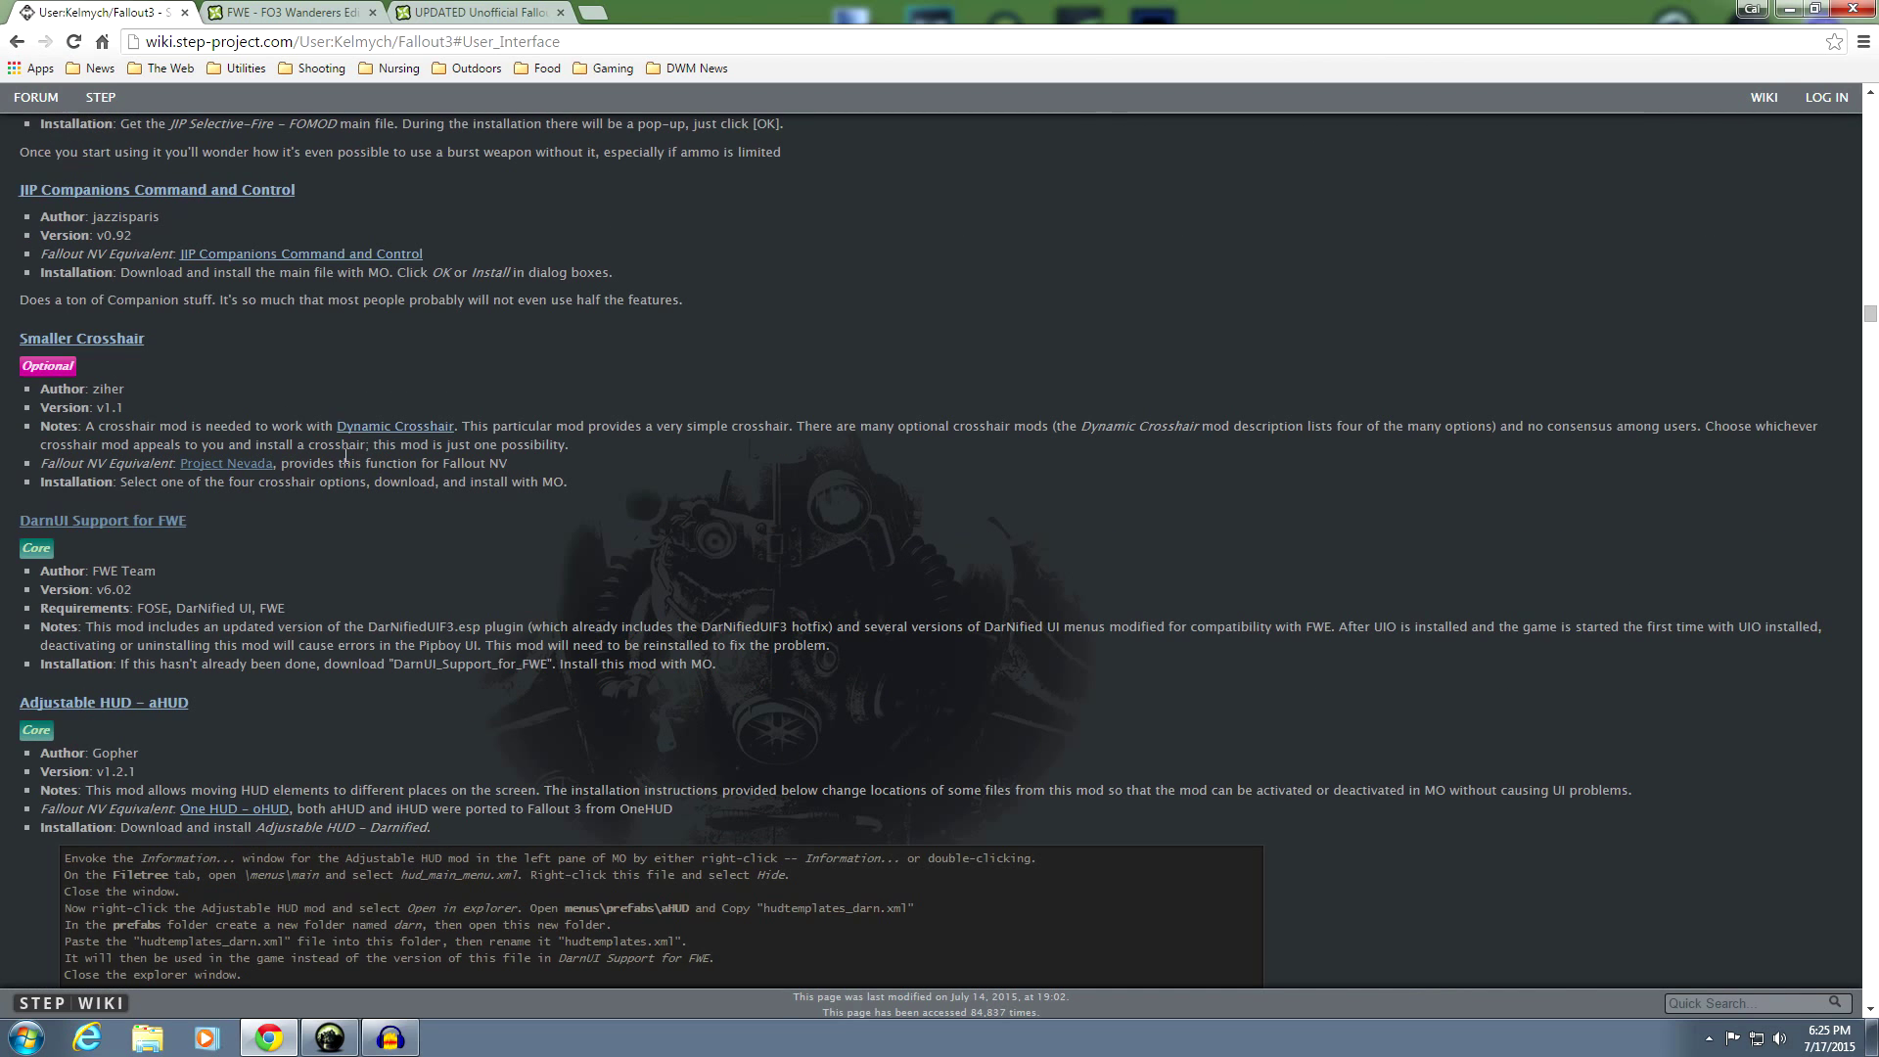
scroll(239, 403, "up", 2)
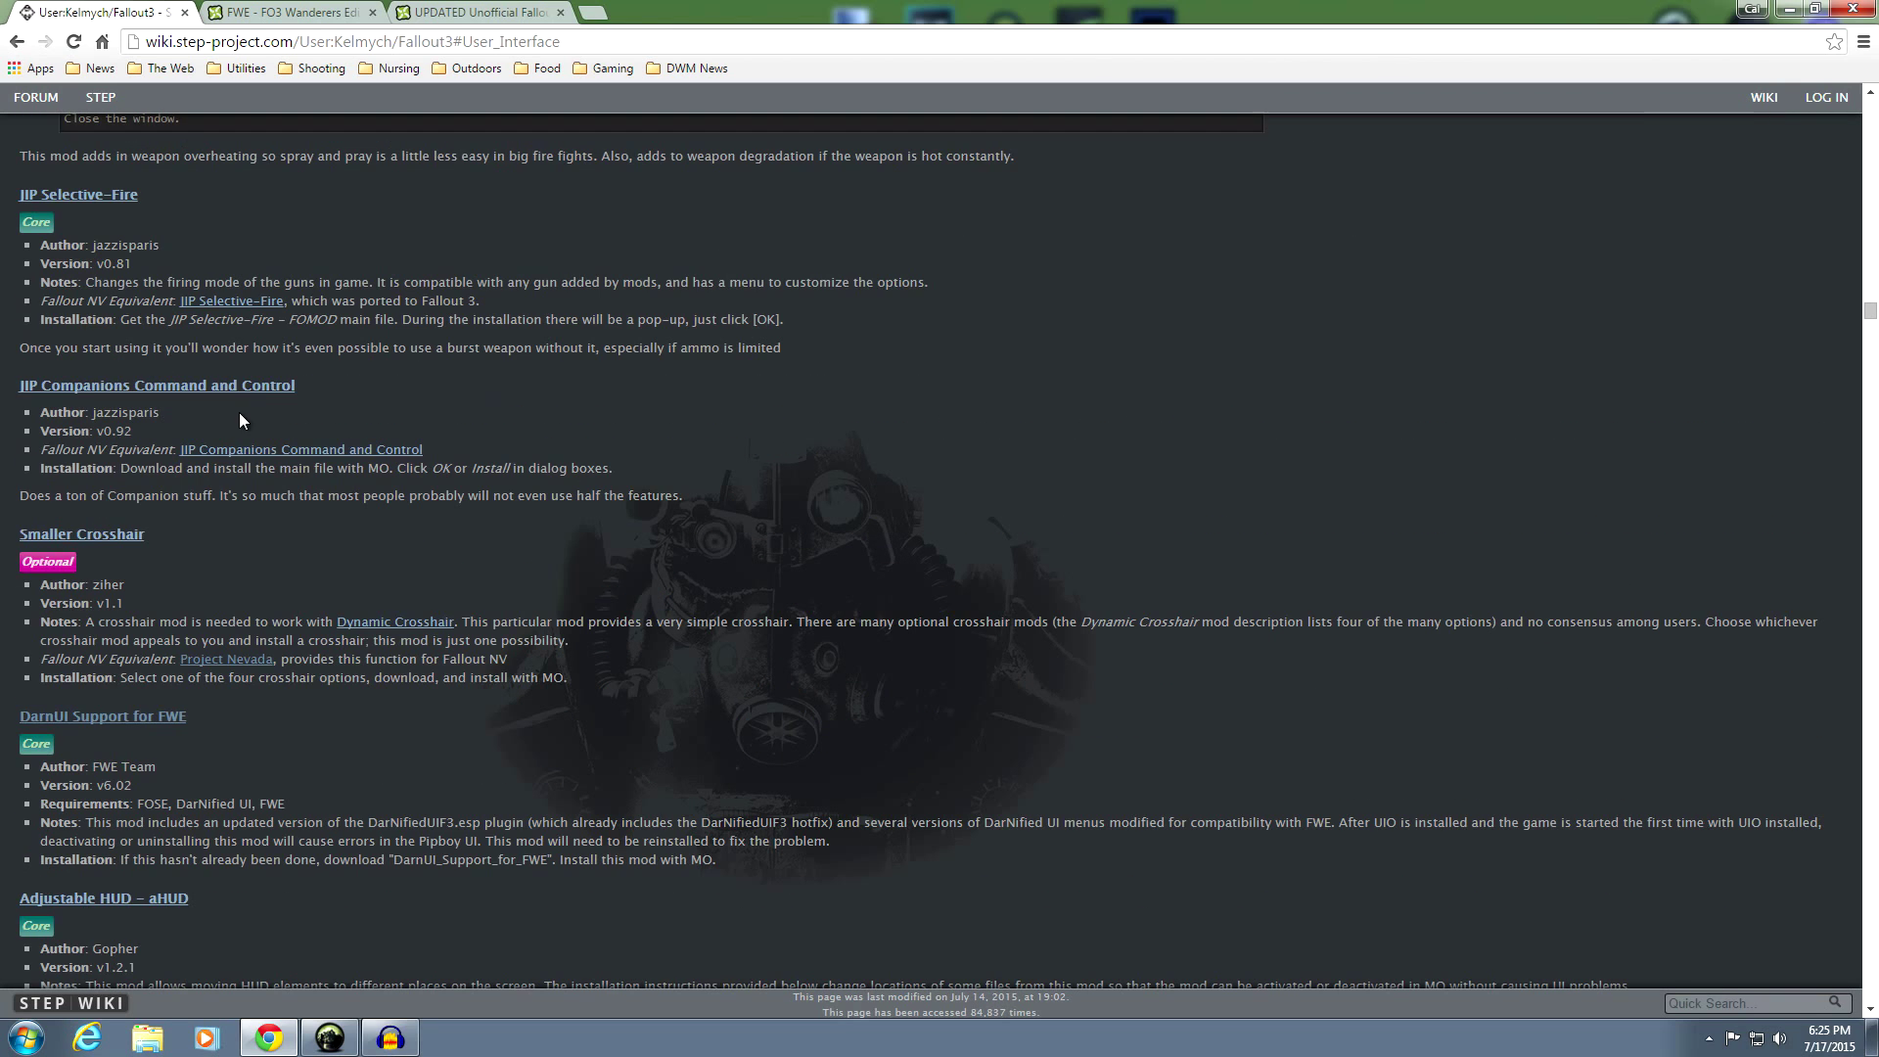
scroll(311, 499, "up", 5)
scroll(323, 495, "down", 6)
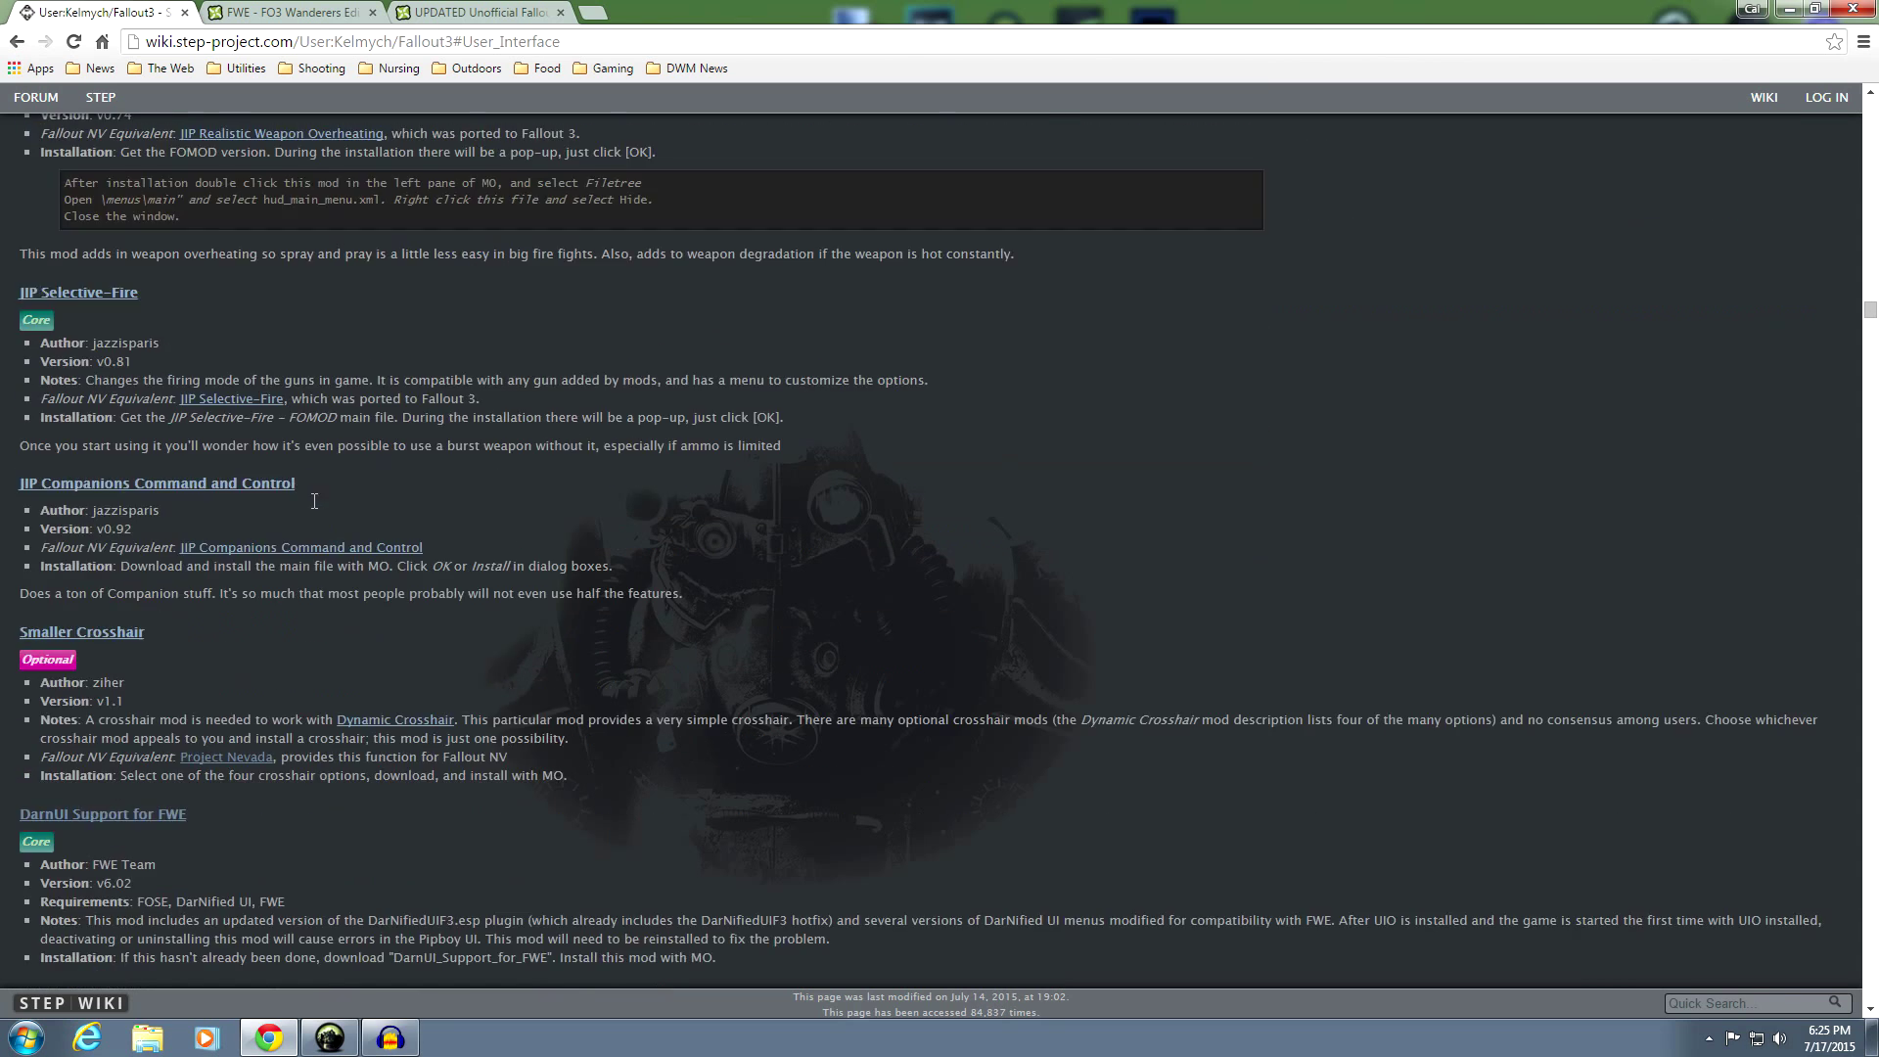
scroll(333, 490, "down", 3)
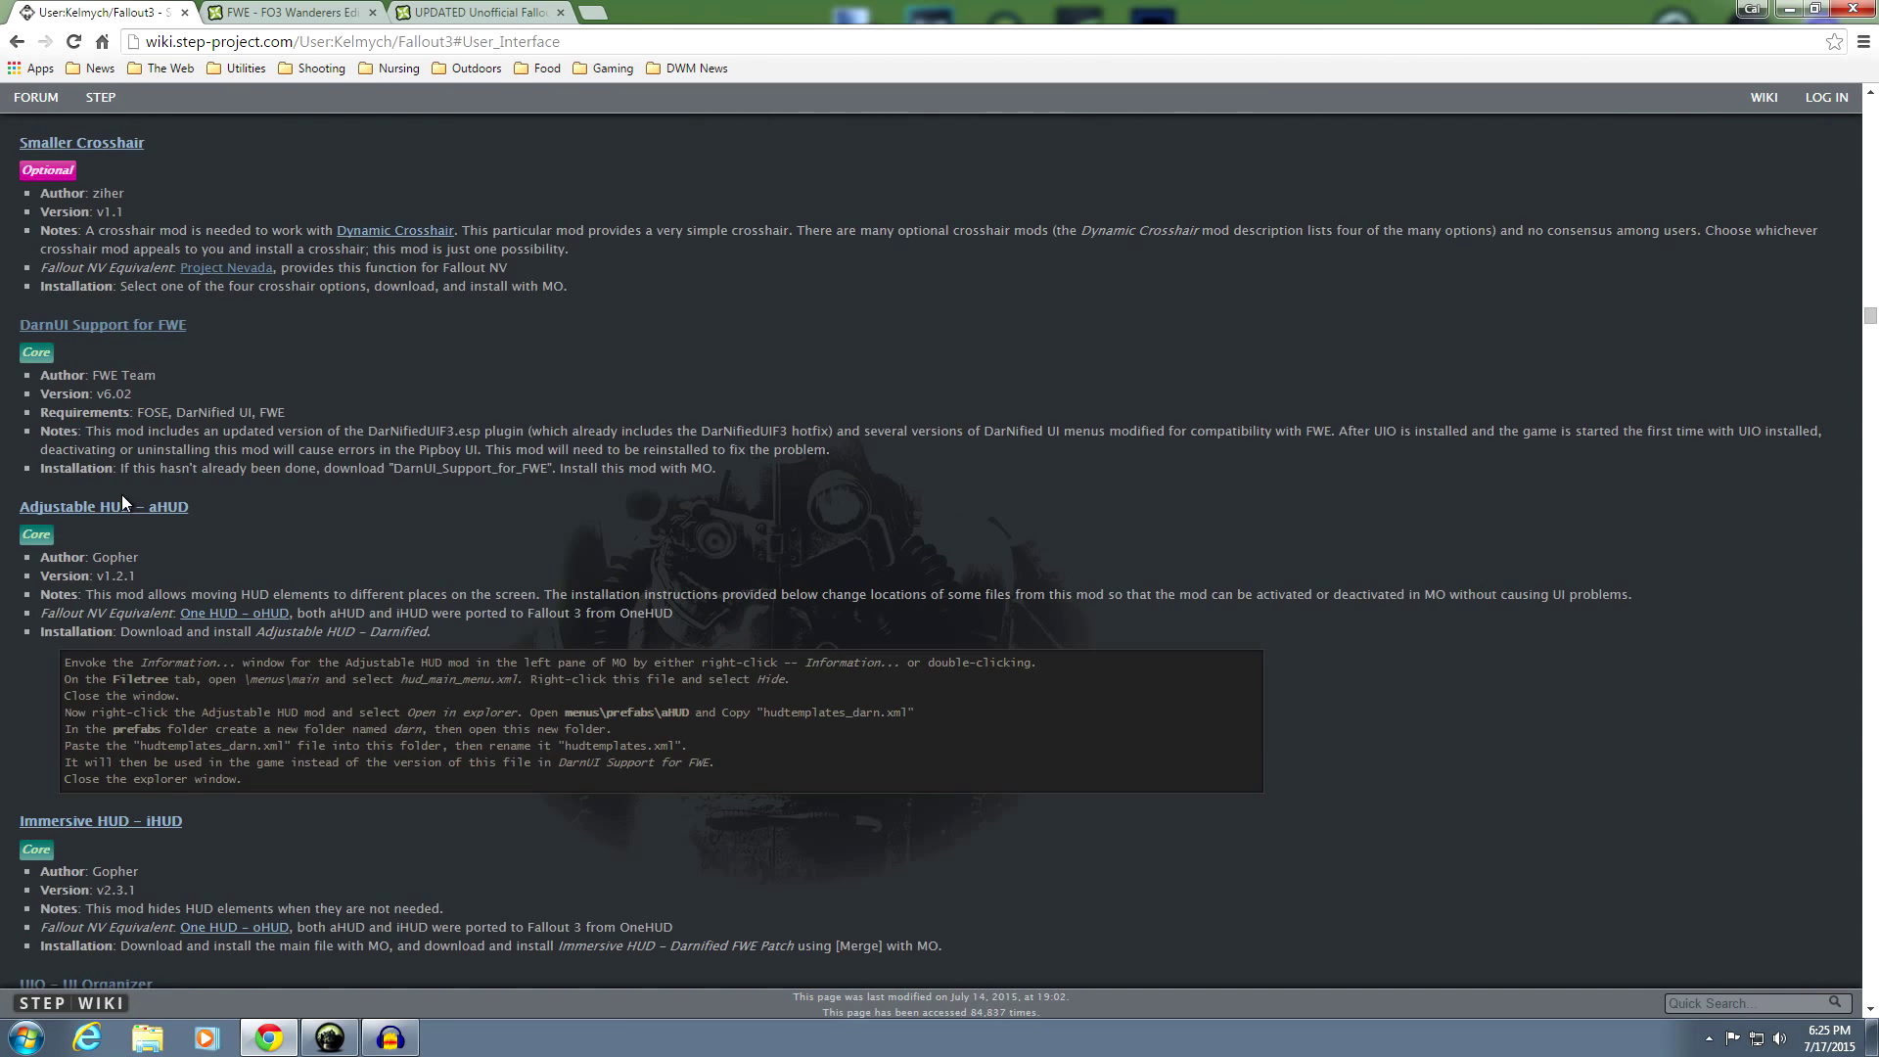
Return to the guide's FWE - FO3 Wanderers Edition instructions, then check the mod list and FWE downloads in Mod Organizer
scroll(473, 450, "up", 8)
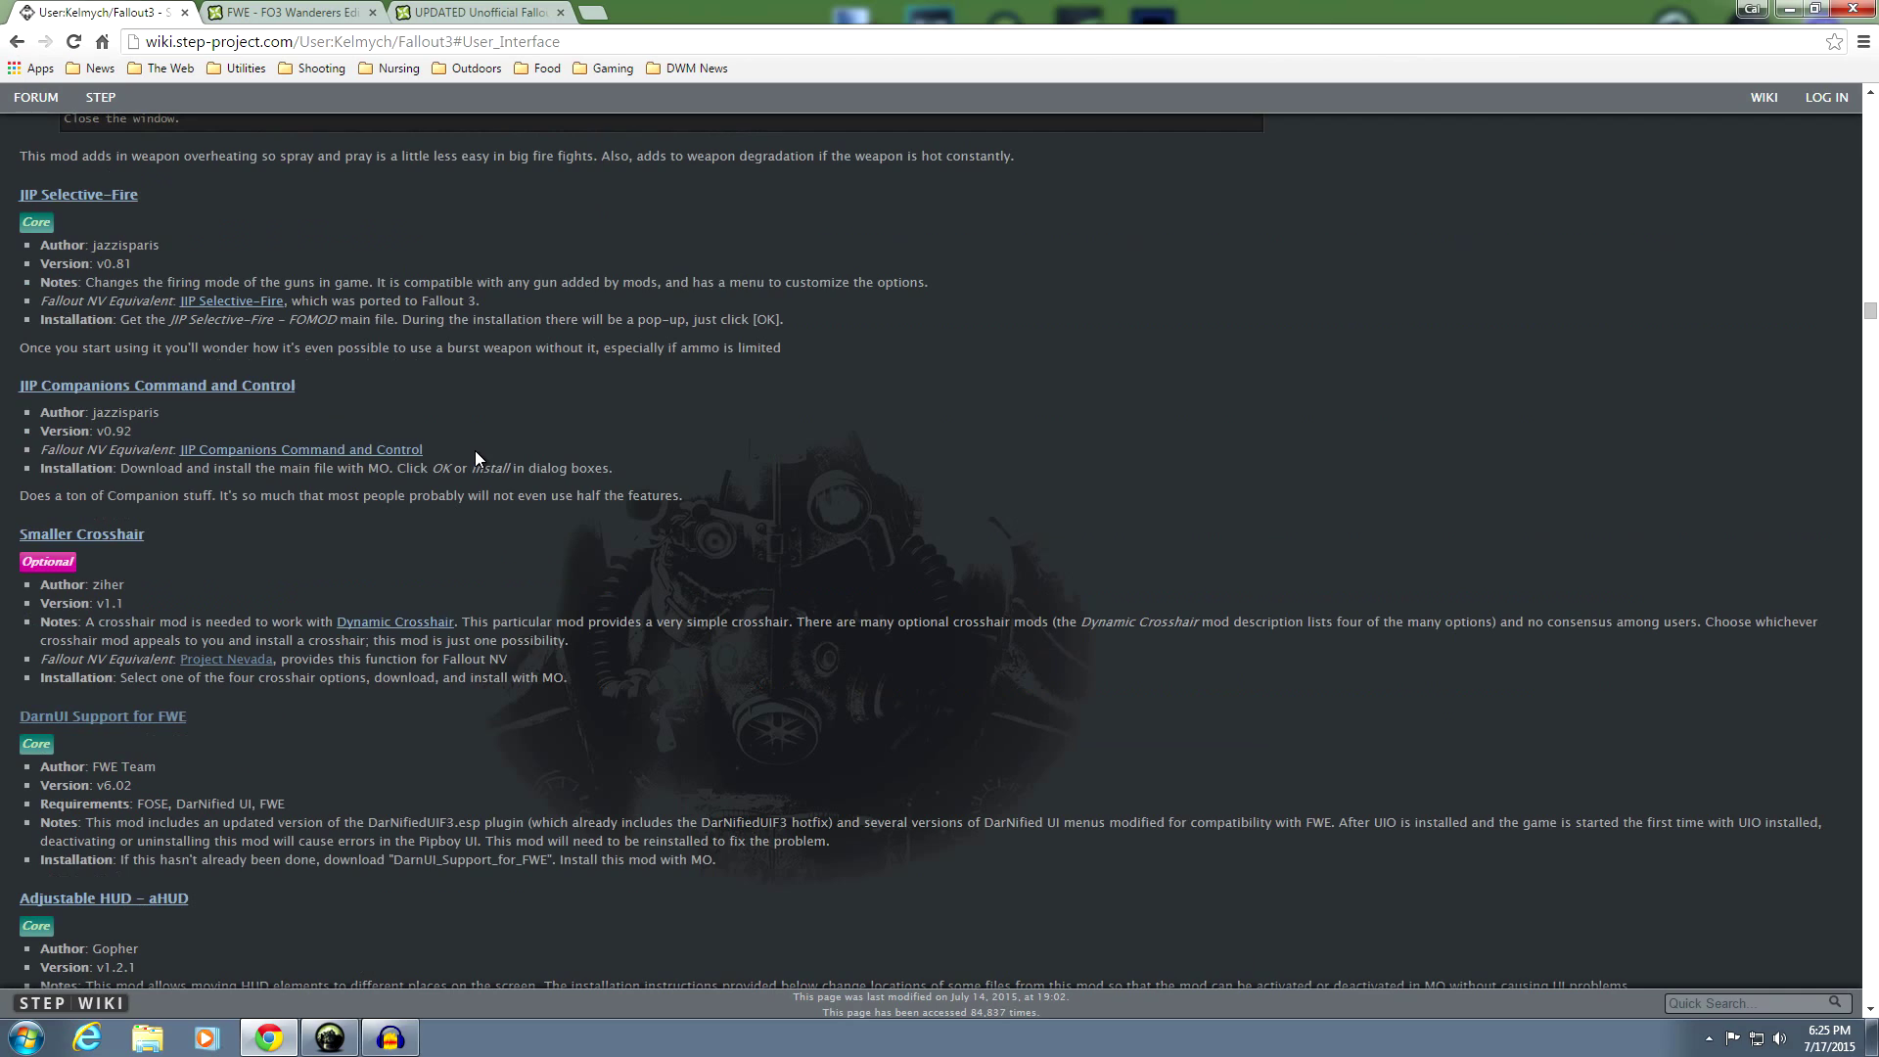
scroll(443, 454, "up", 10)
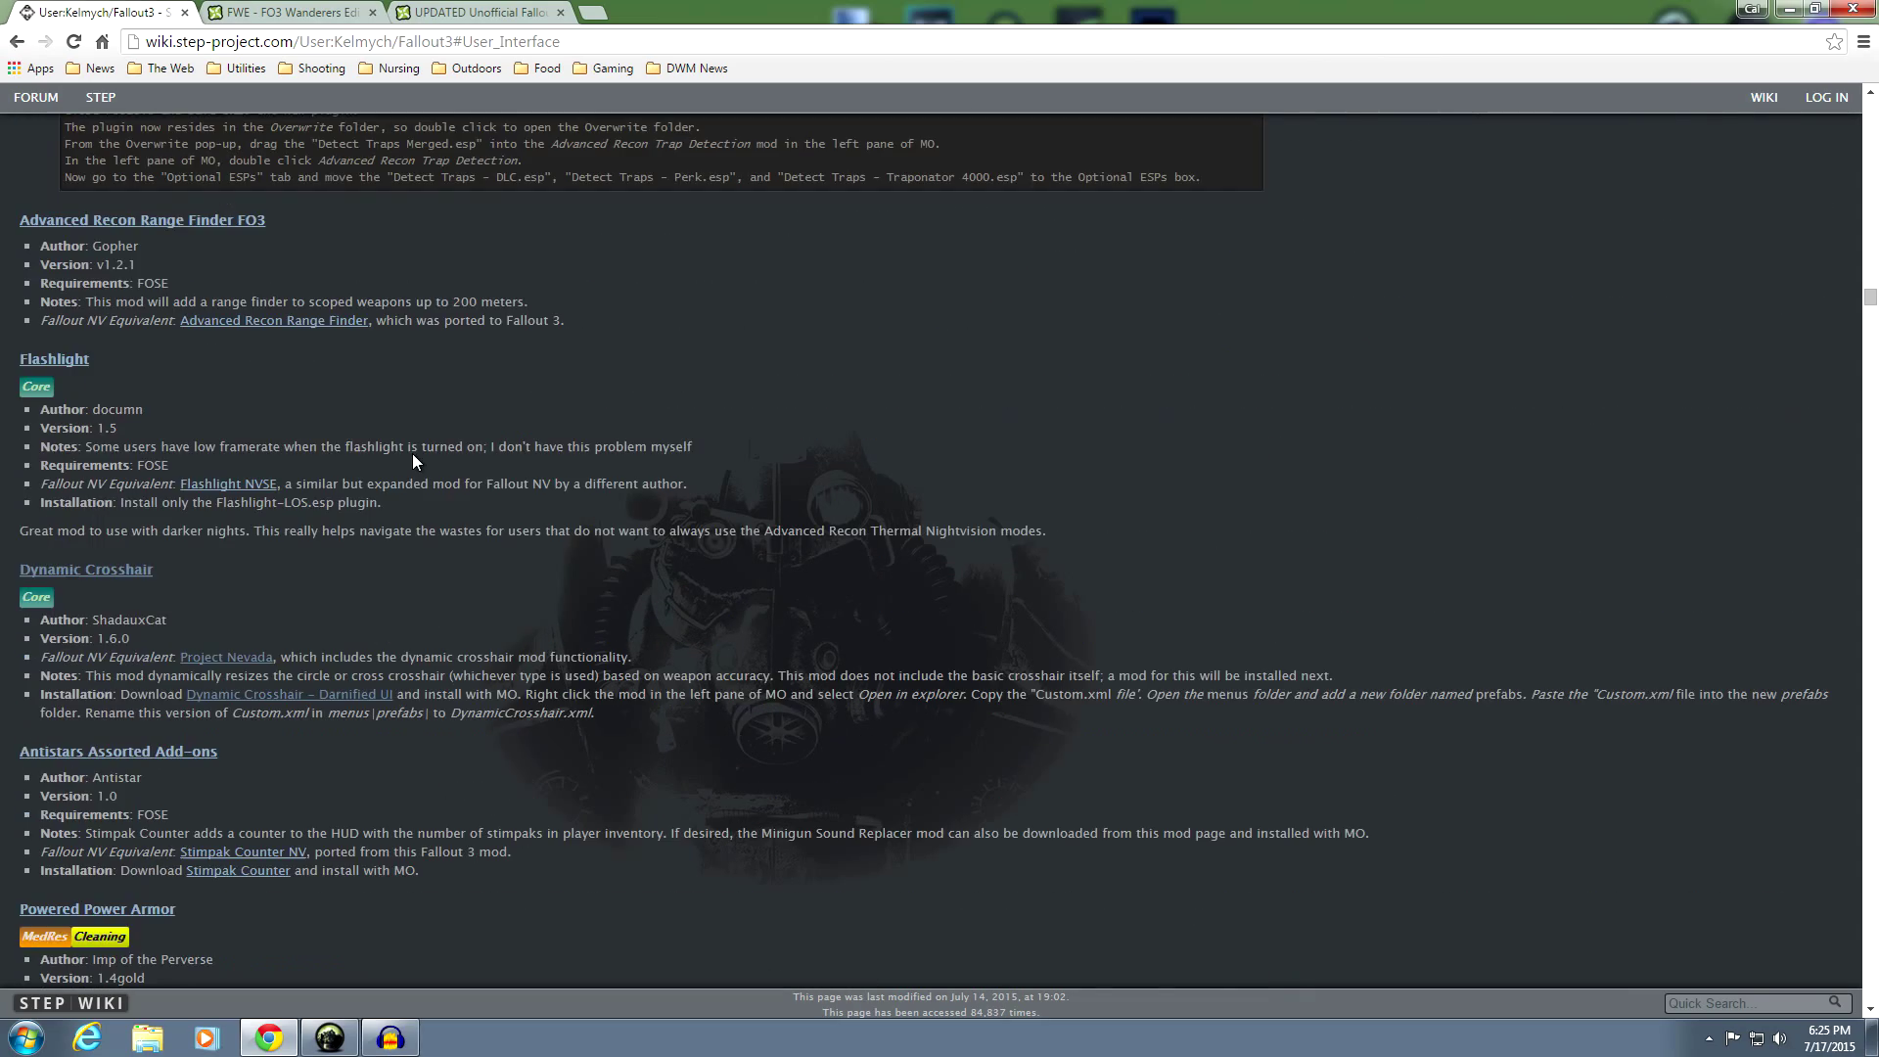
scroll(413, 454, "up", 11)
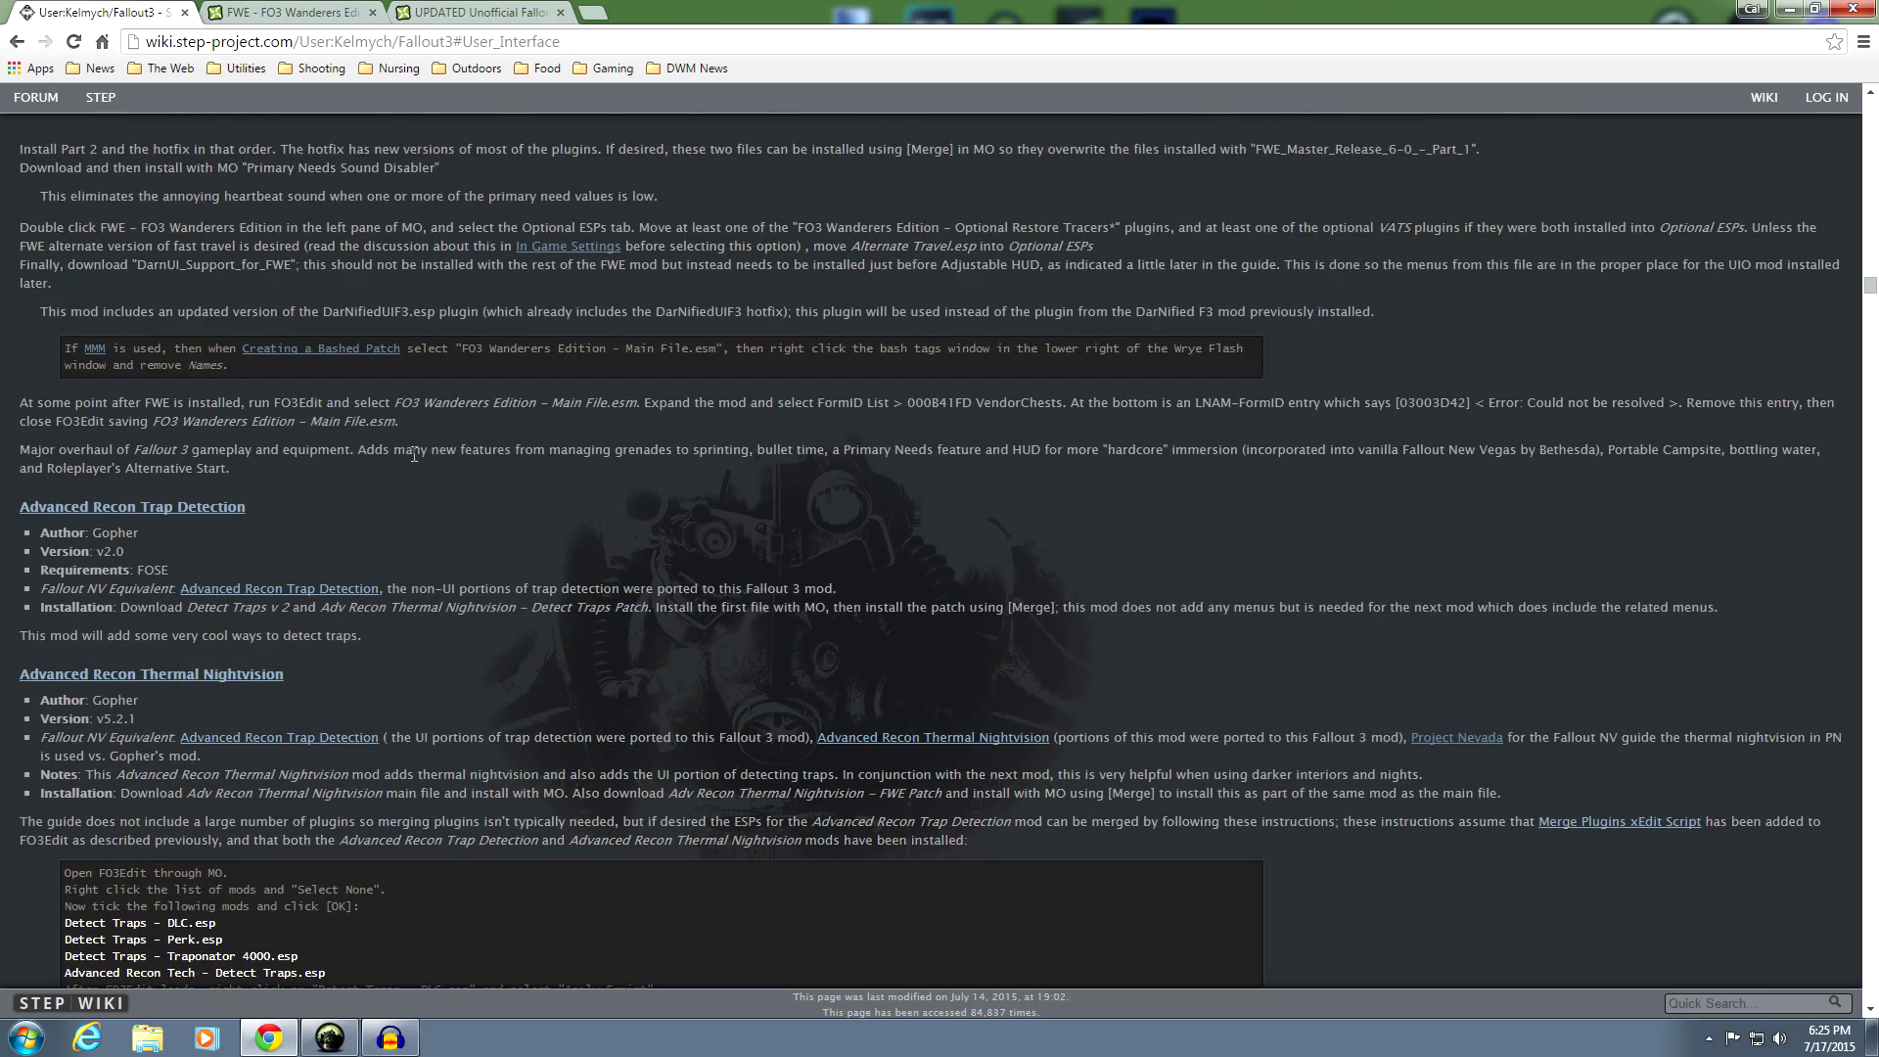
scroll(413, 454, "up", 4)
scroll(302, 485, "down", 1)
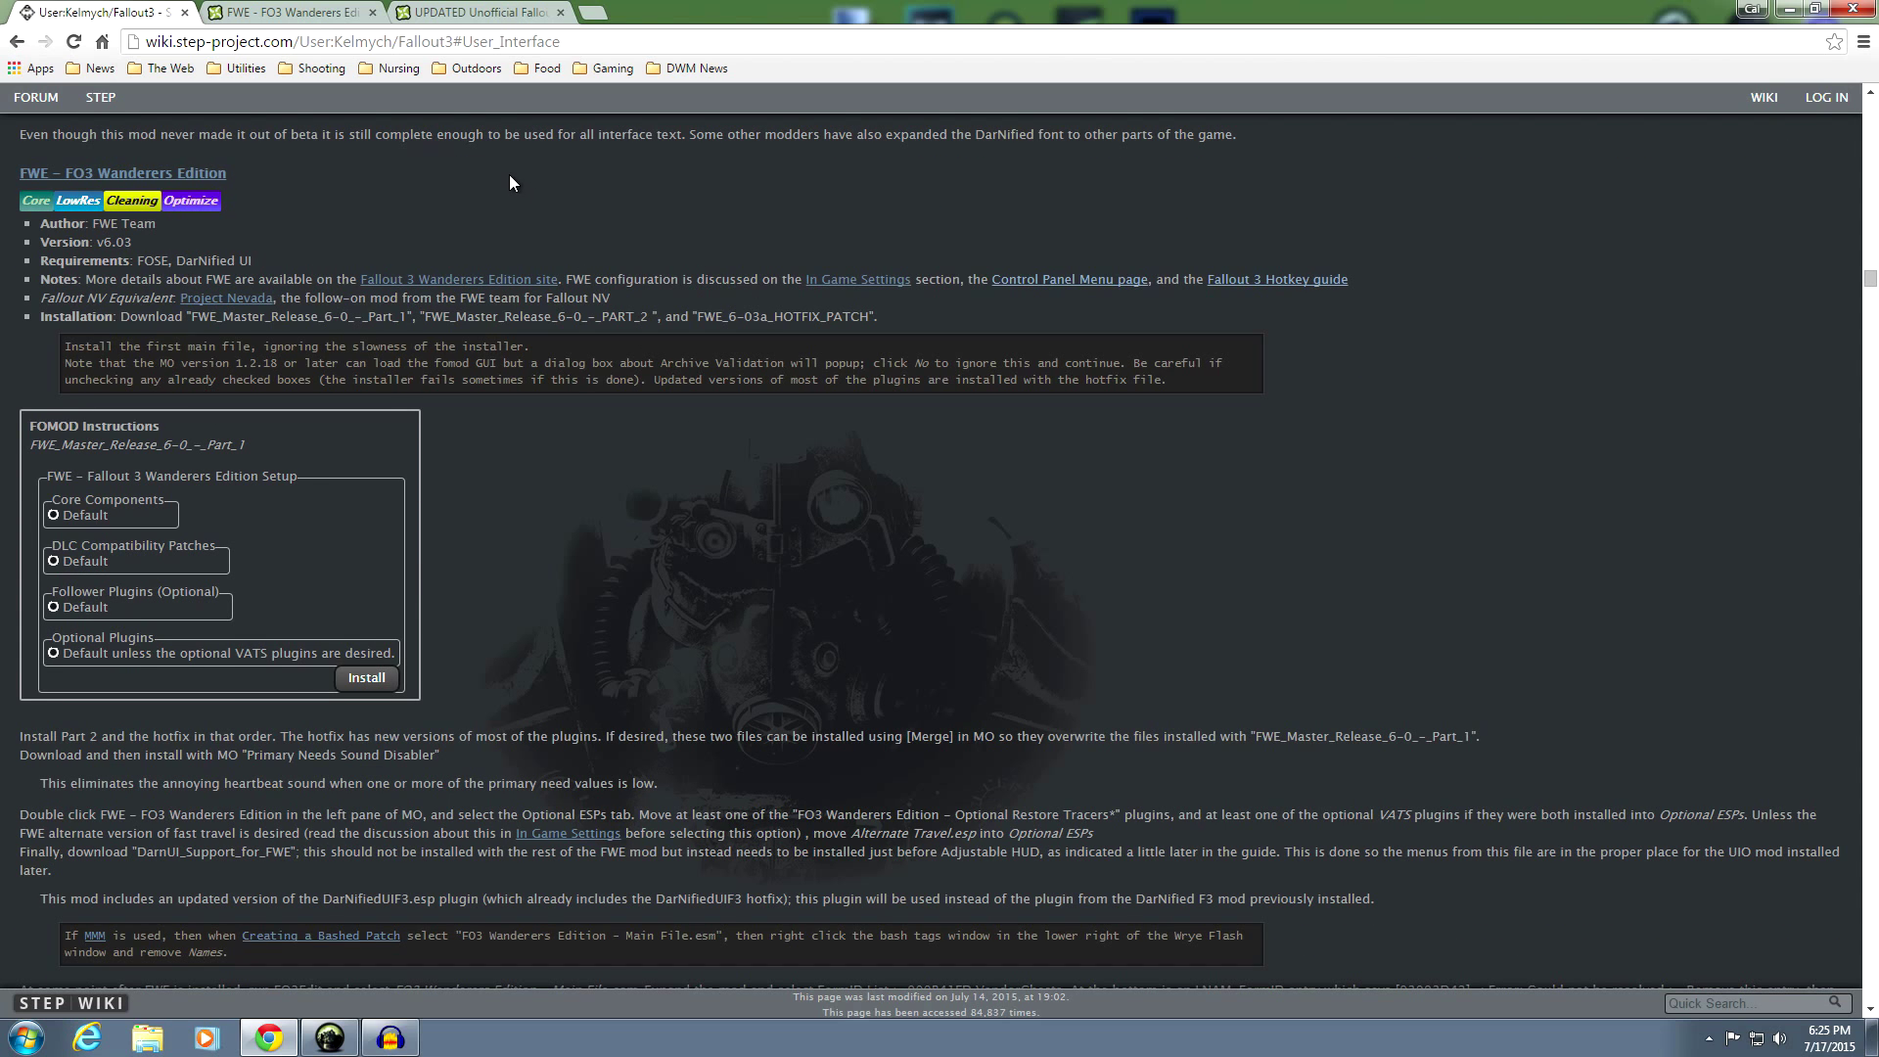
left_click(1789, 9)
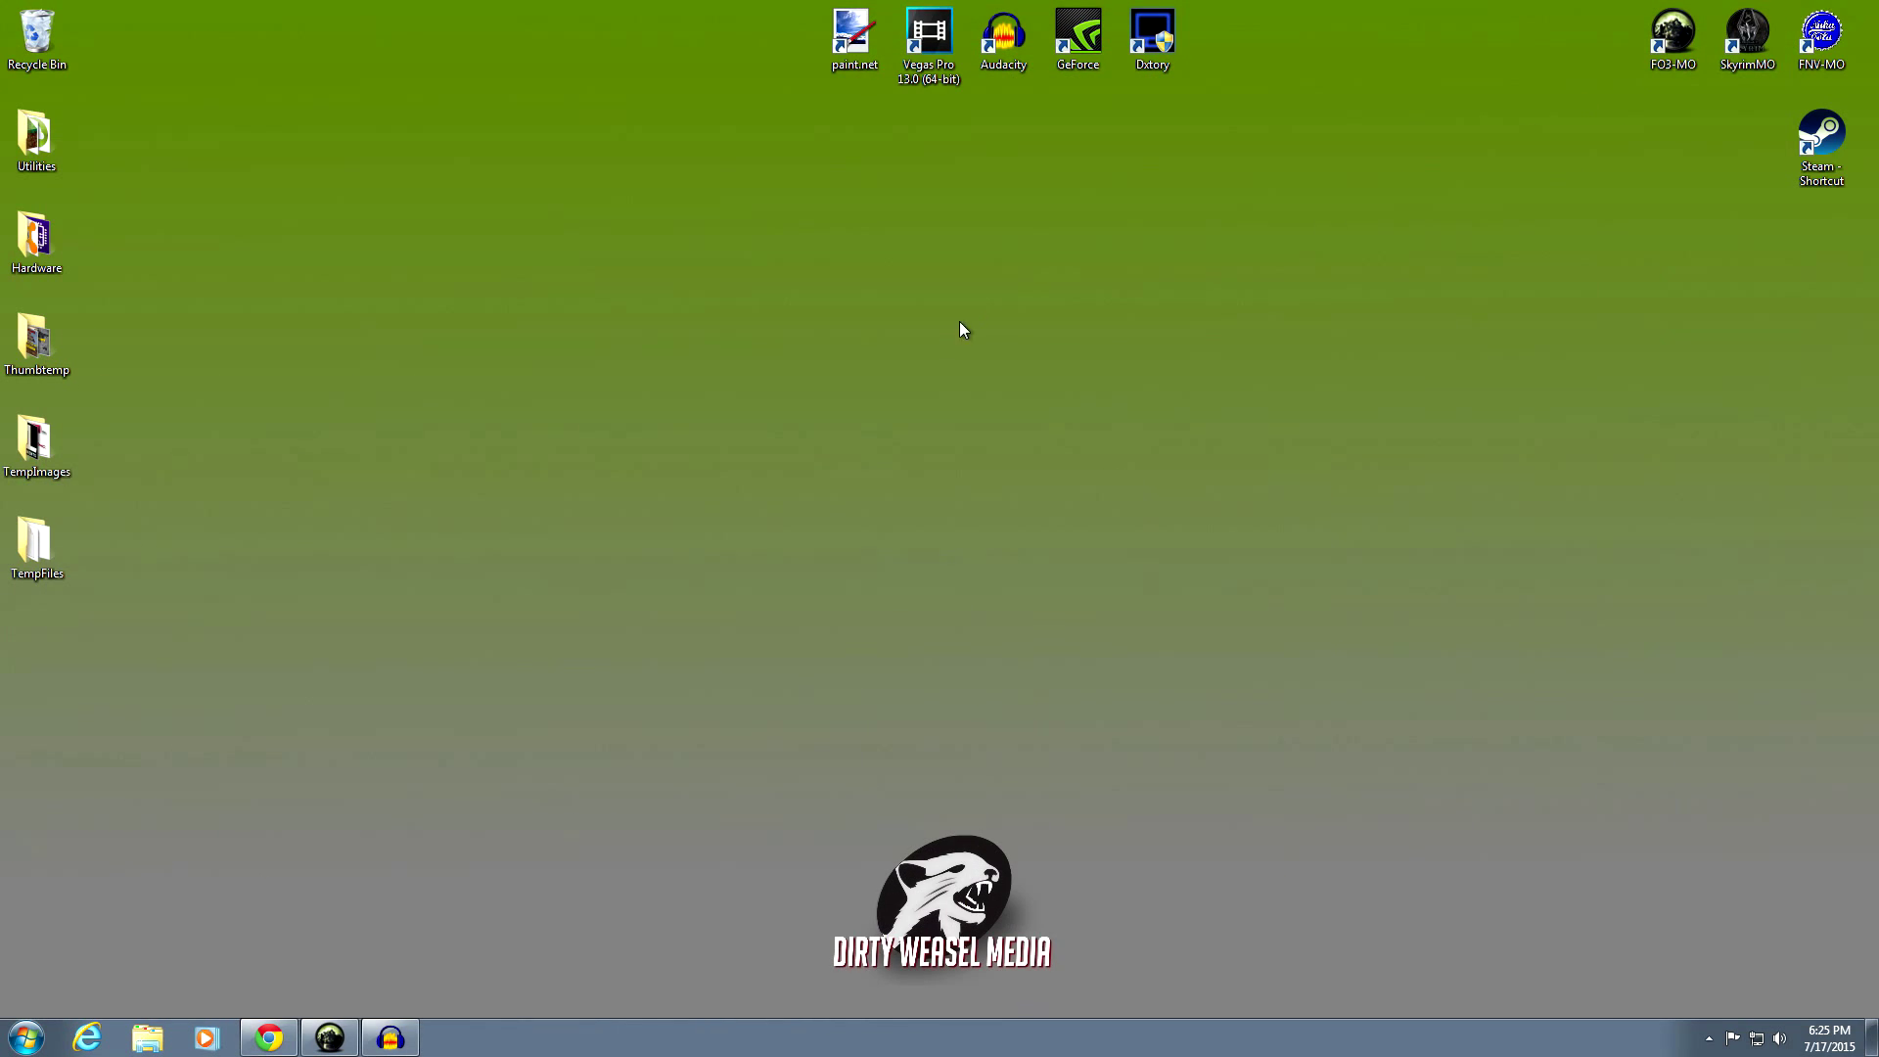
left_click(329, 1037)
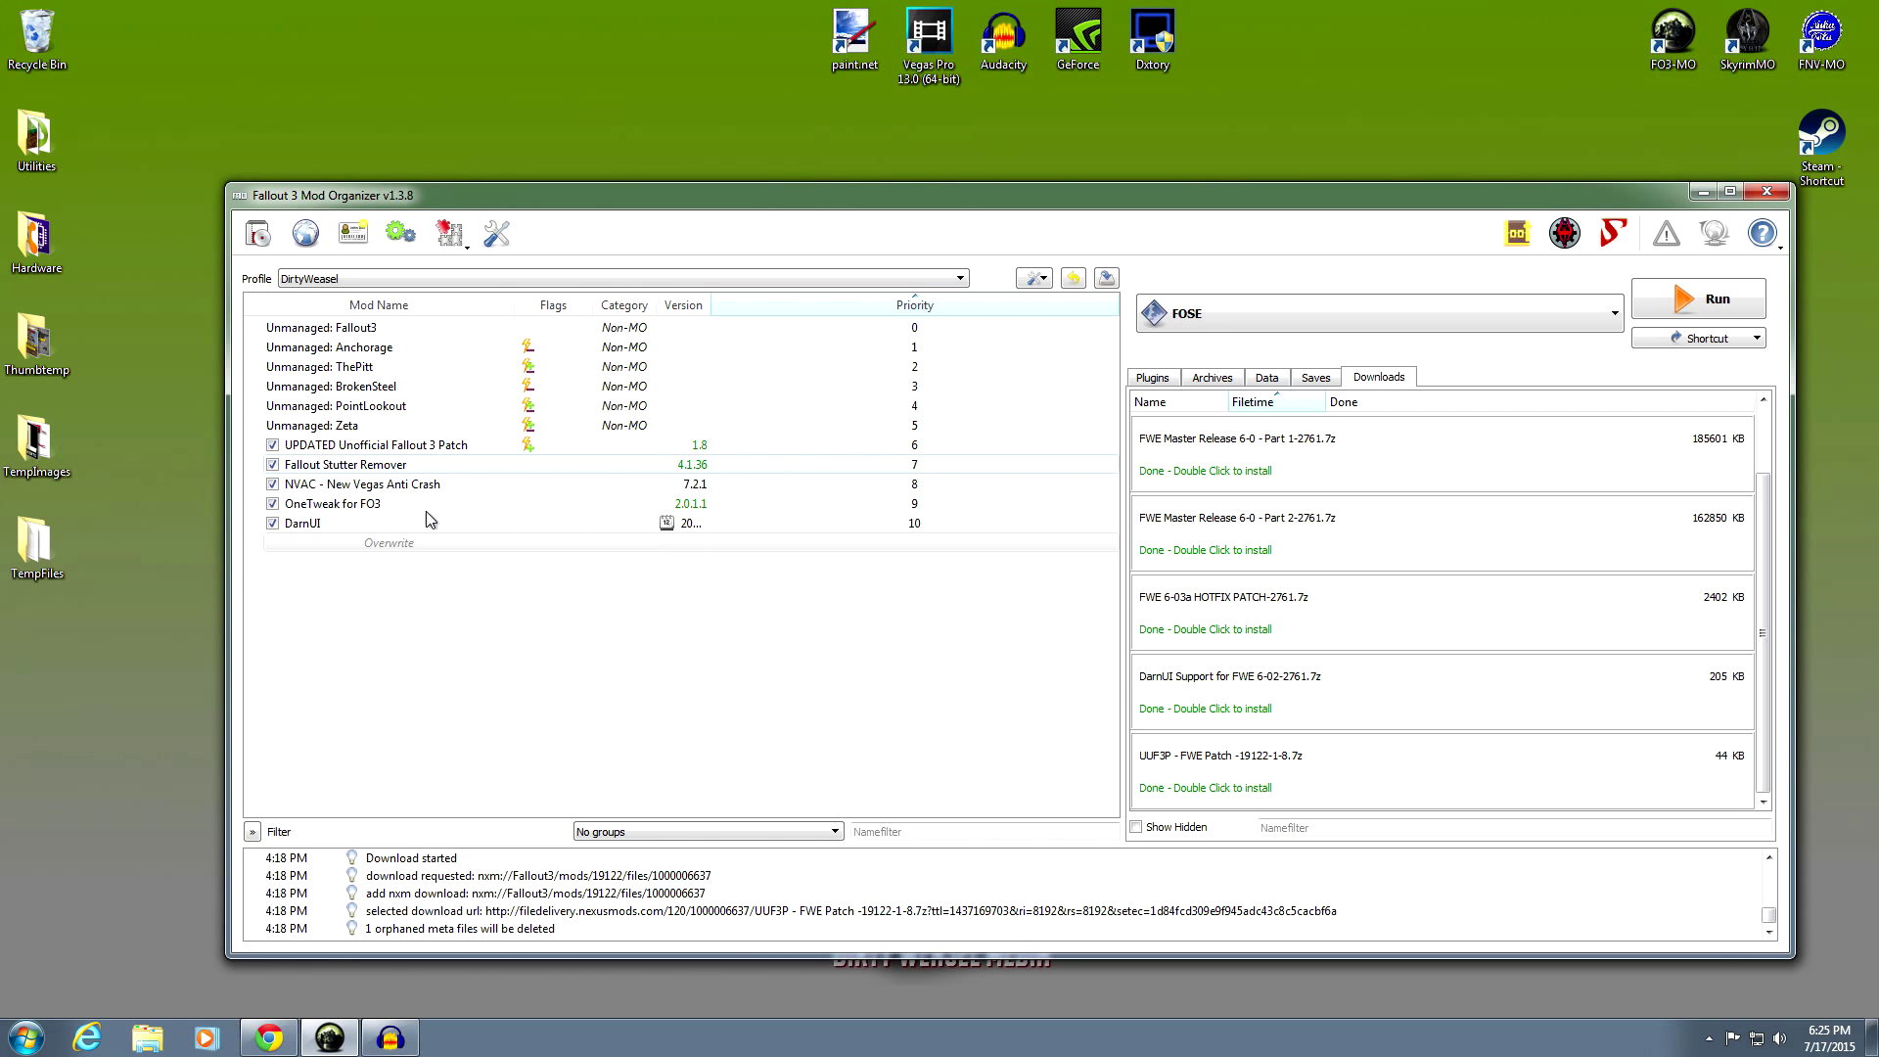
Open the files list of the UPDATED Unofficial Fallout 3 Patch Nexus page and review the UUF3P - FWE Patch under its optional files
left_click(277, 1047)
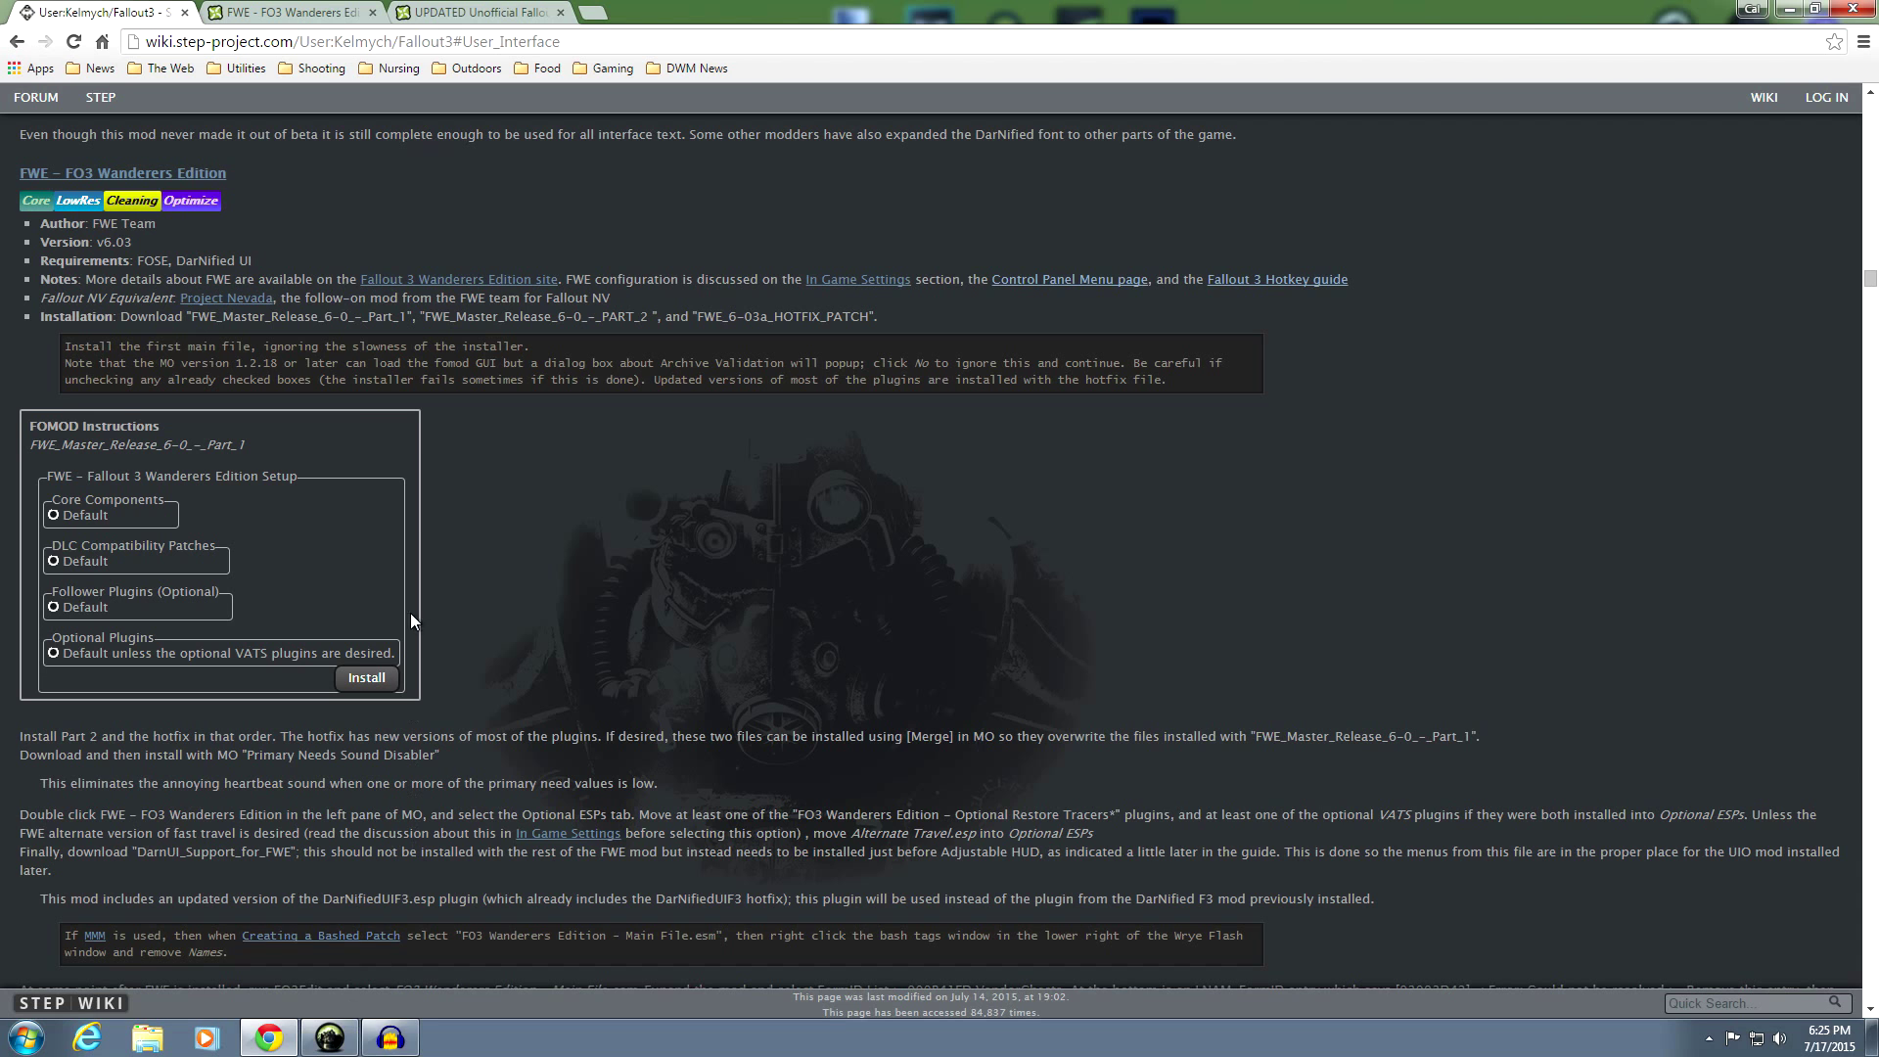
left_click(447, 11)
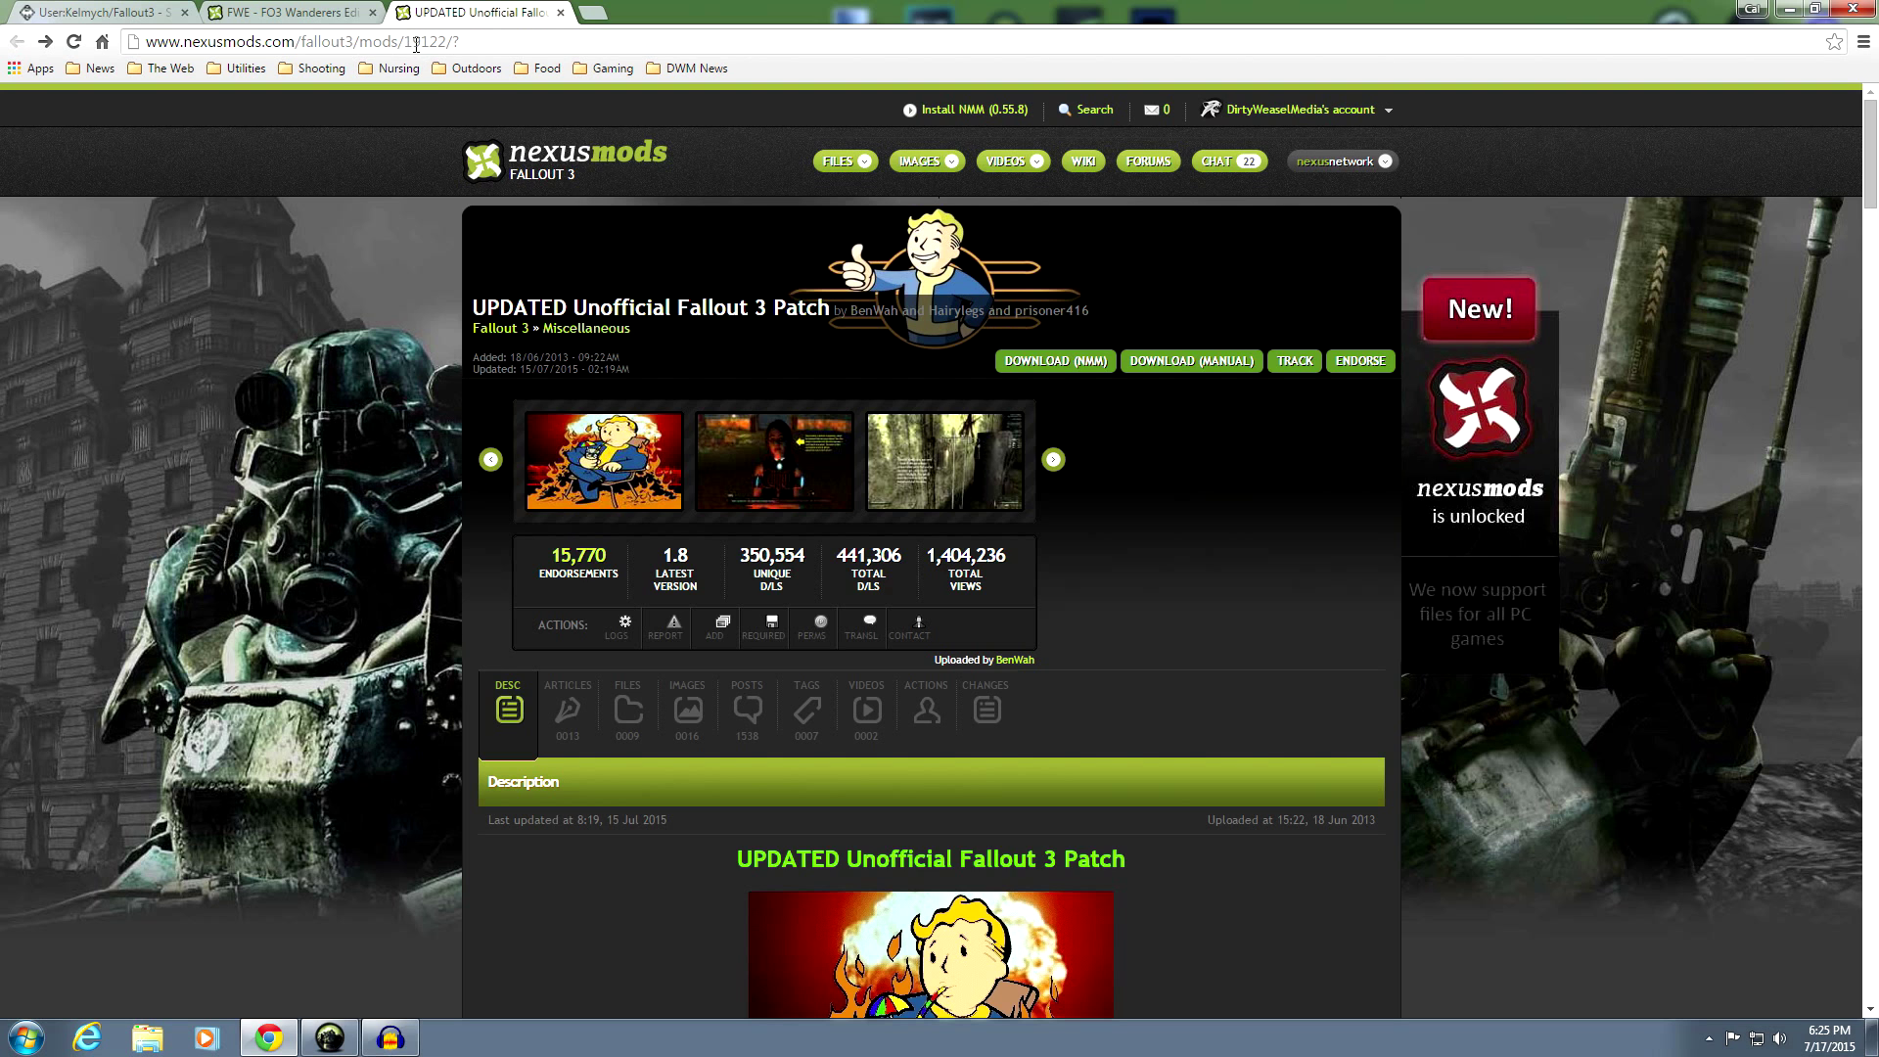
scroll(436, 388, "down", 3)
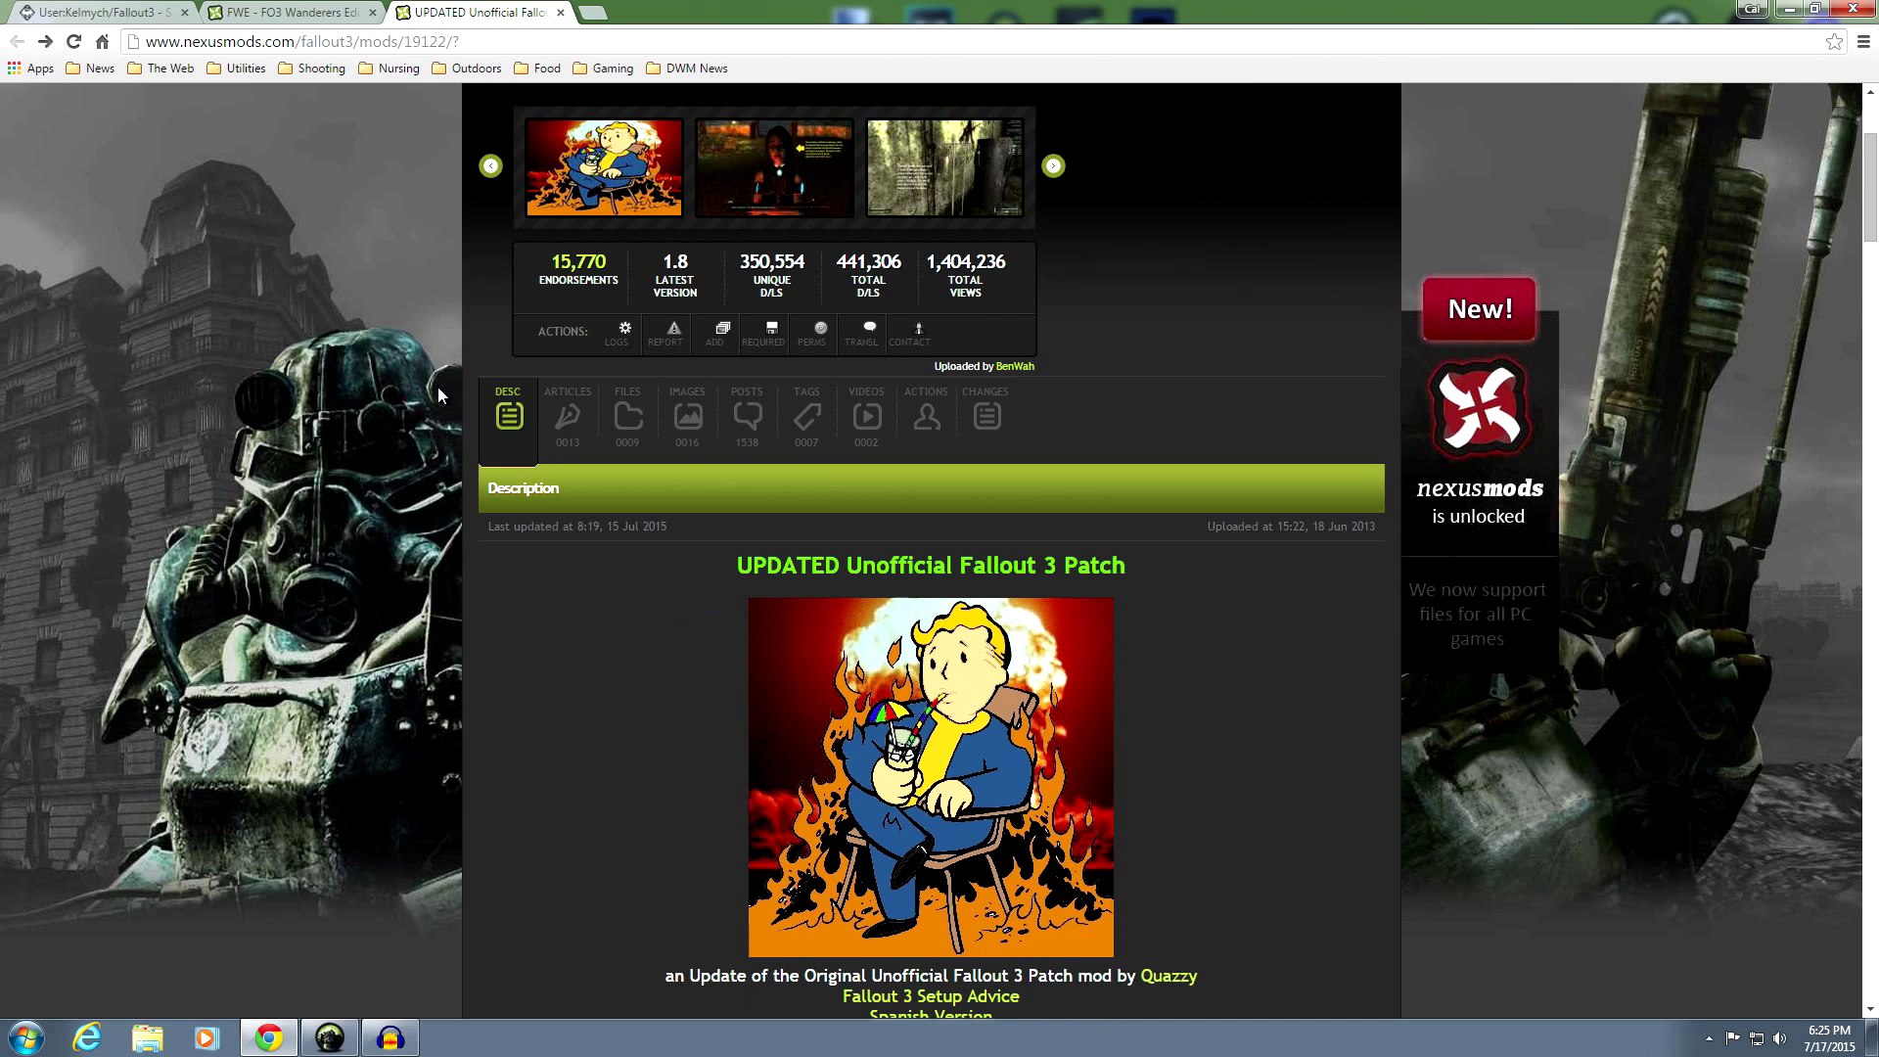
left_click(628, 416)
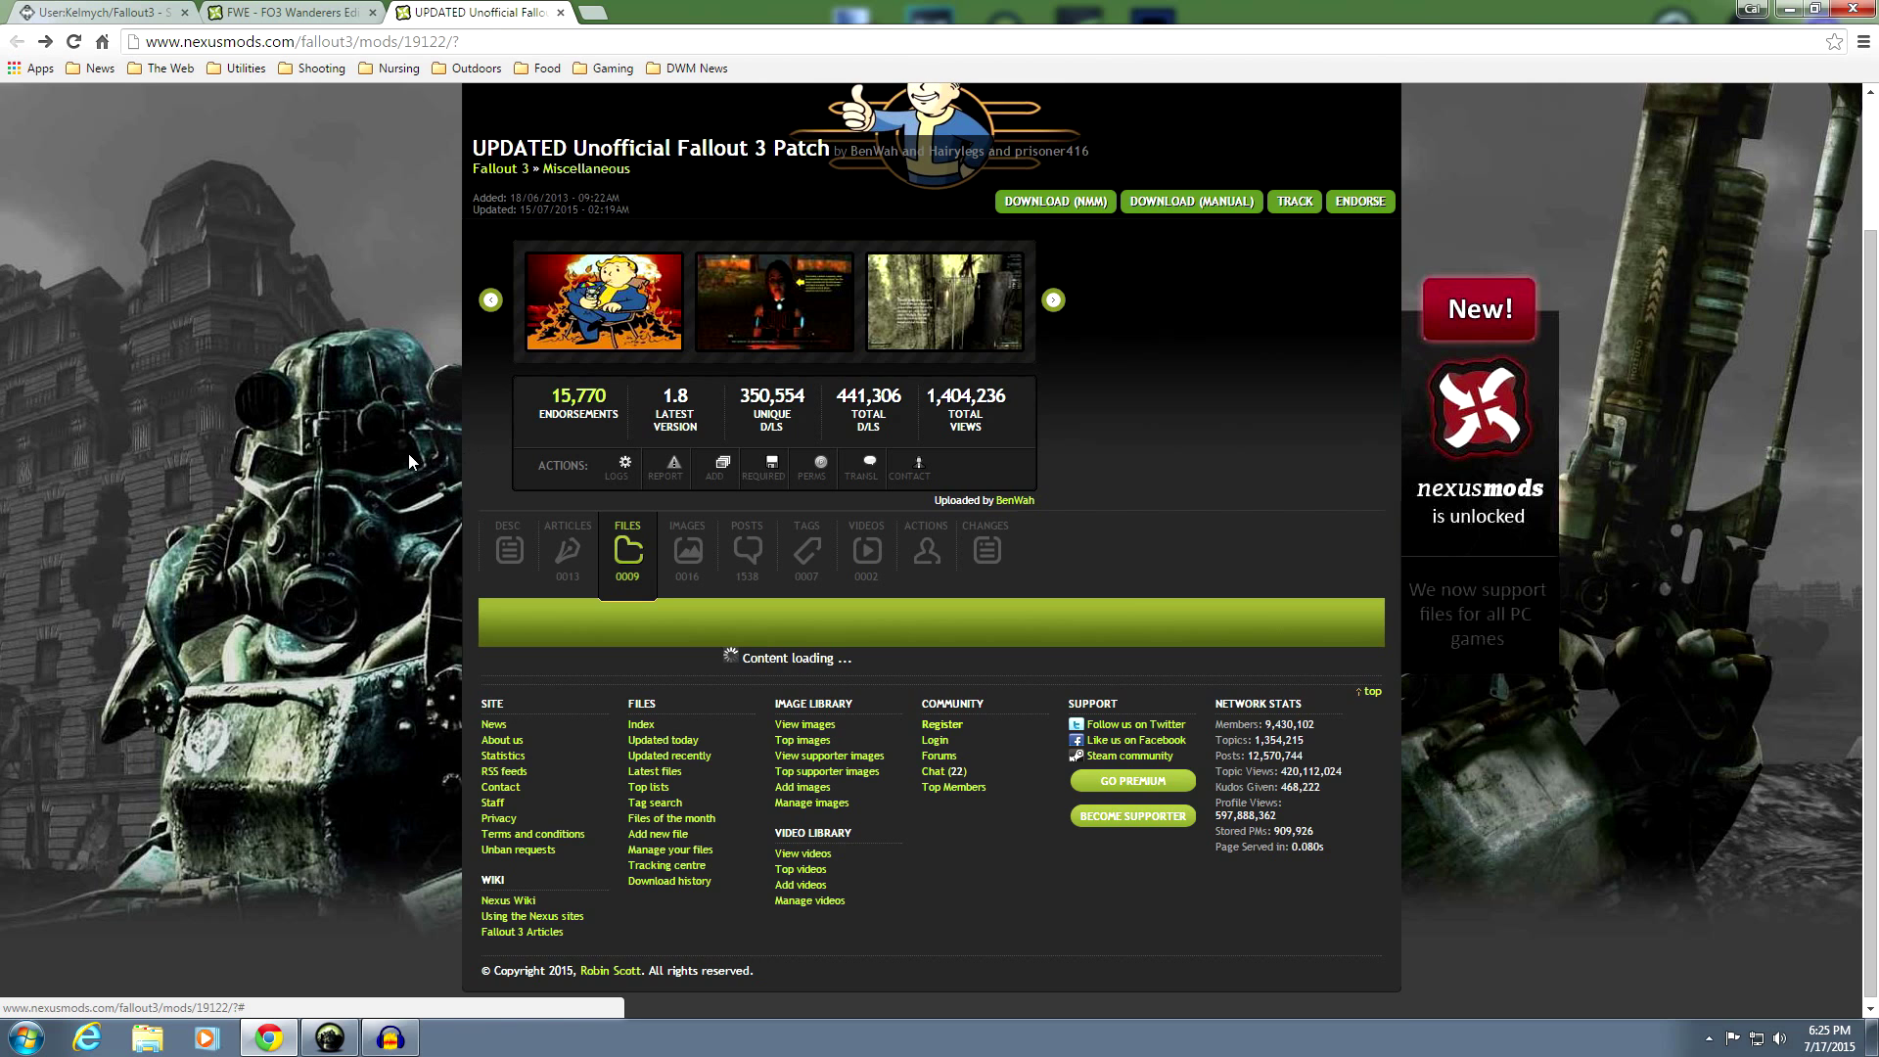
scroll(452, 446, "down", 2)
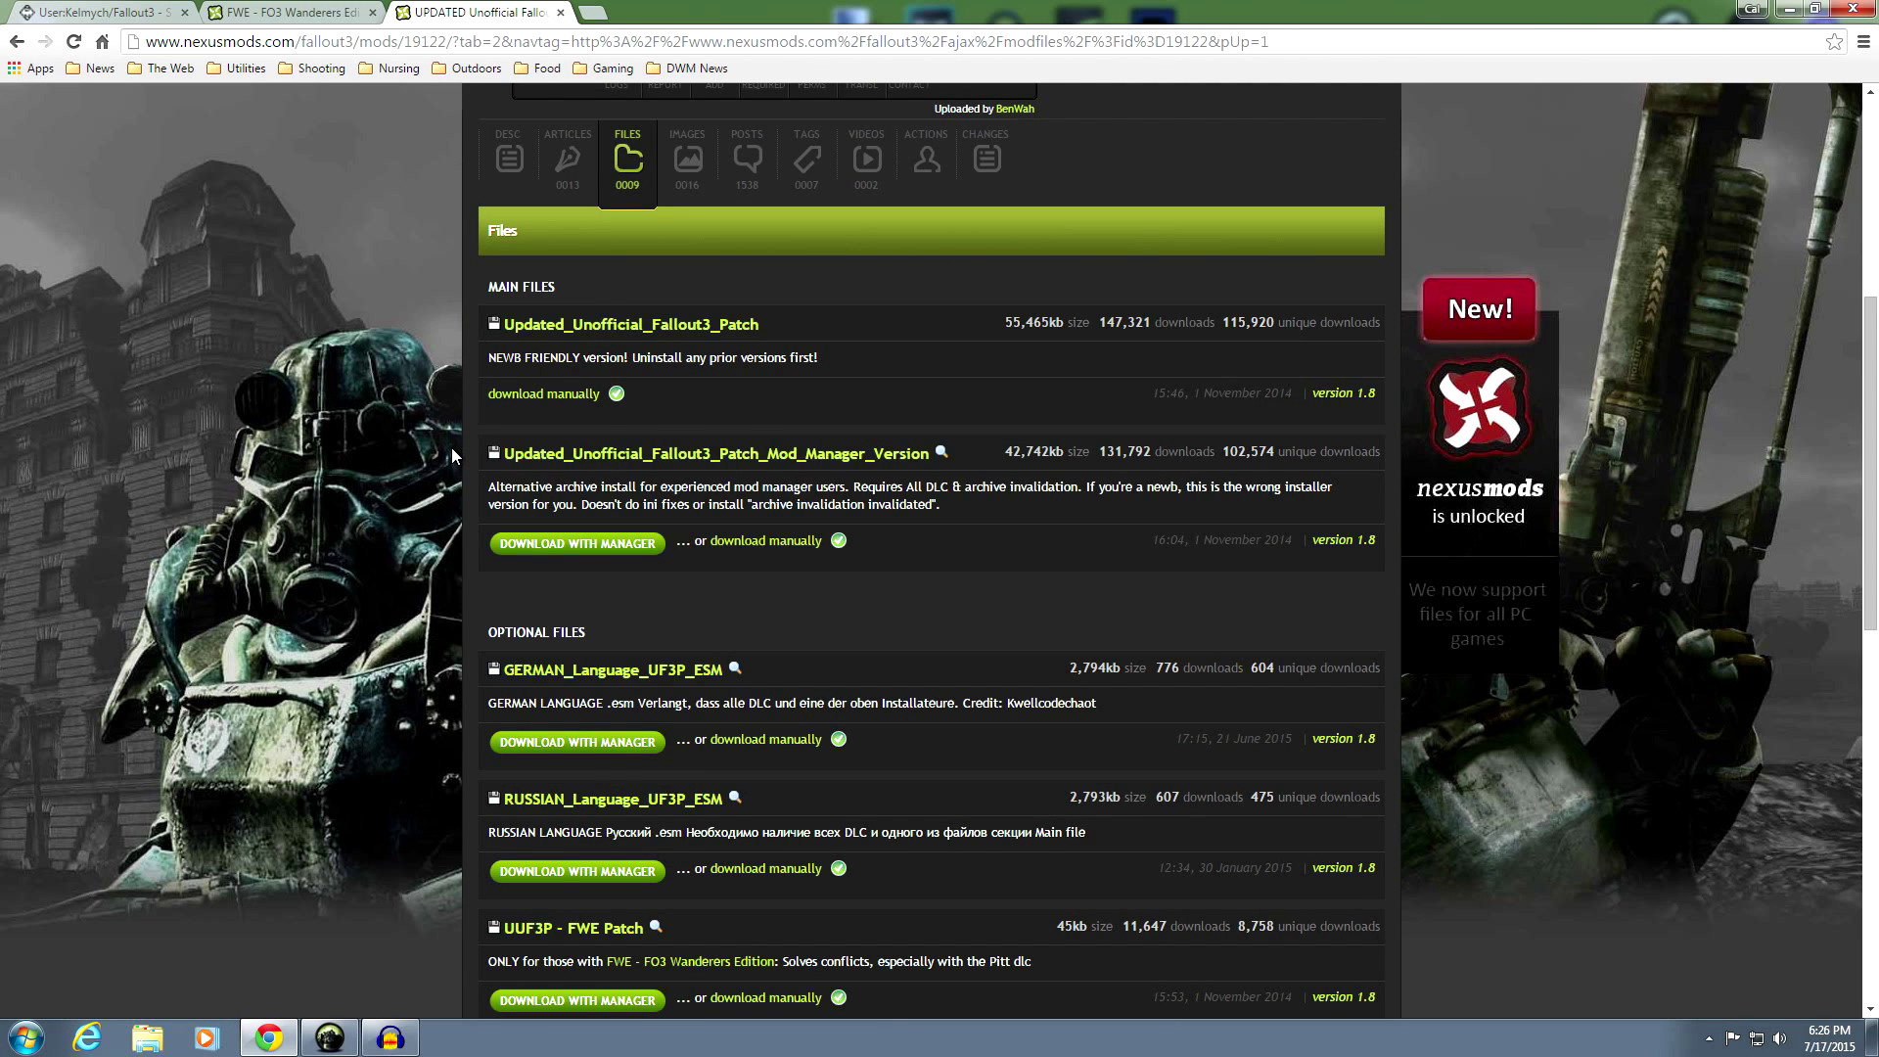
scroll(451, 449, "down", 4)
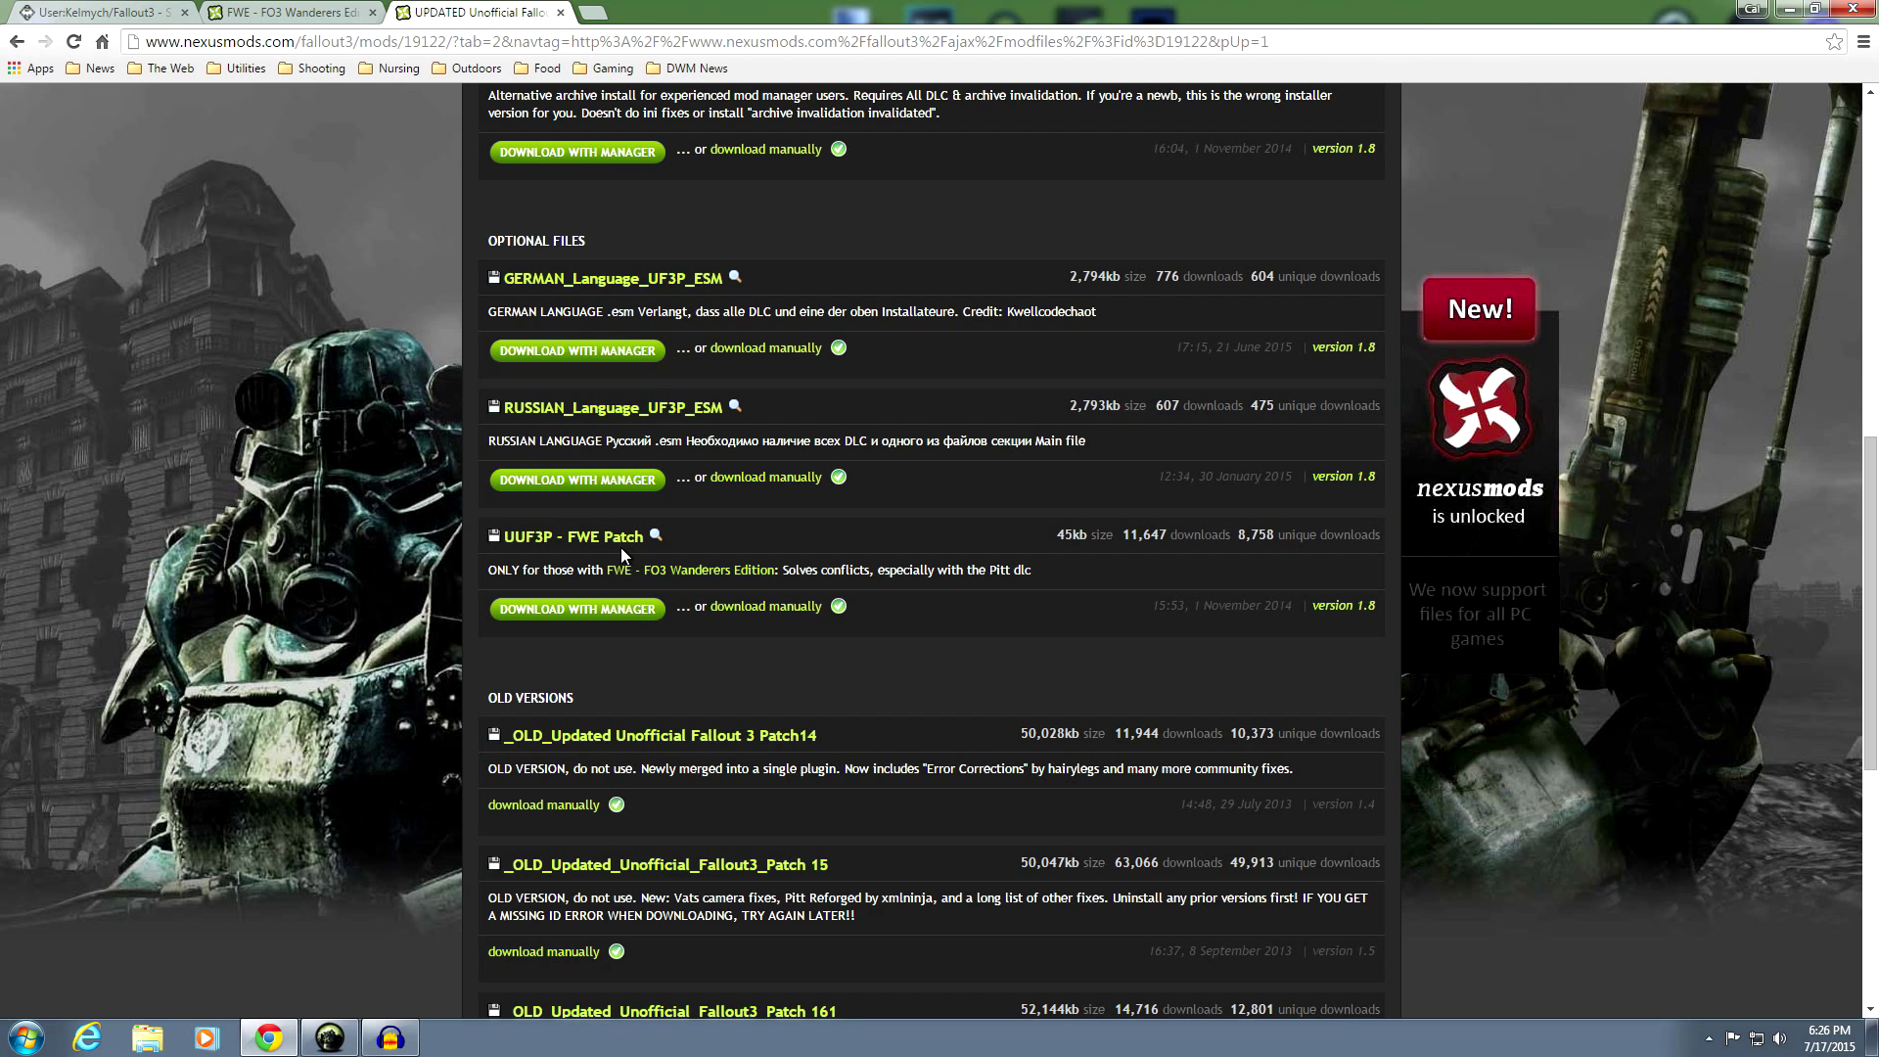
key("super+d")
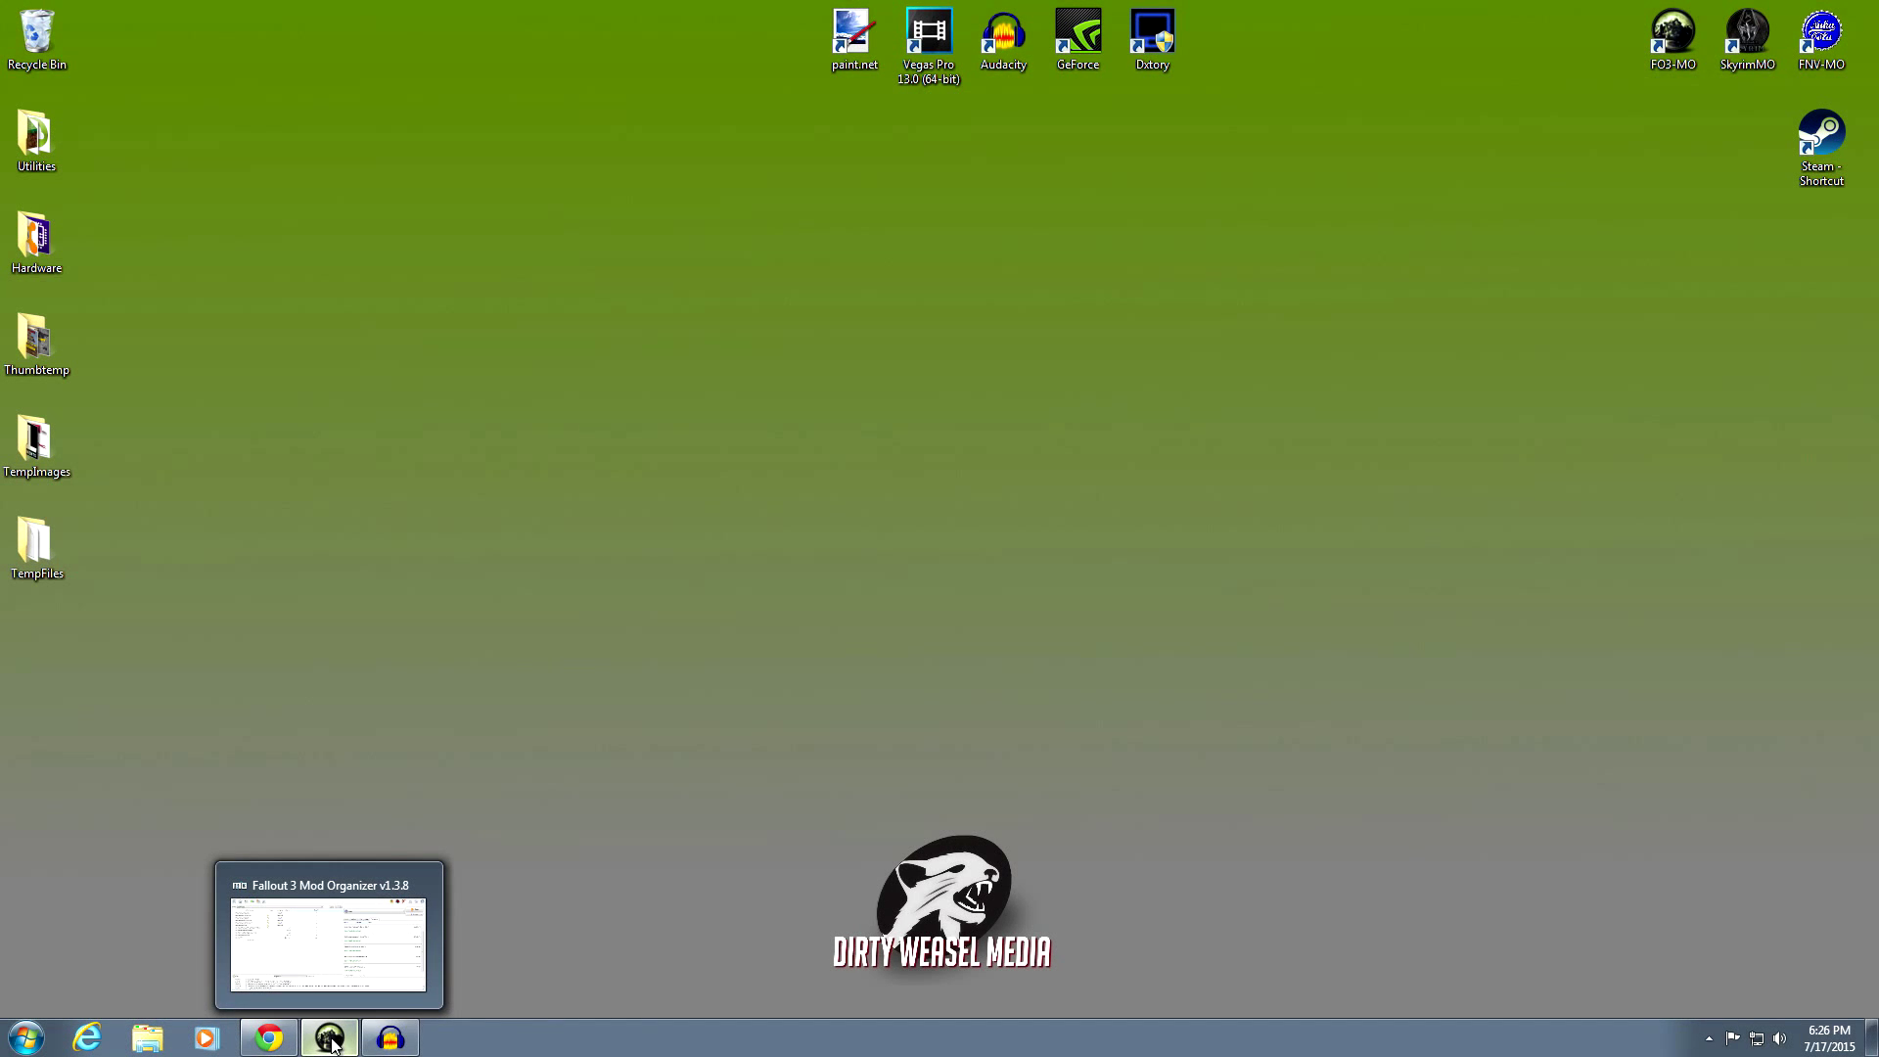
In Mod Organizer, start installing FWE Master Release 6-0 - Part 1 and decline to abort for archive invalidation
left_click(333, 1043)
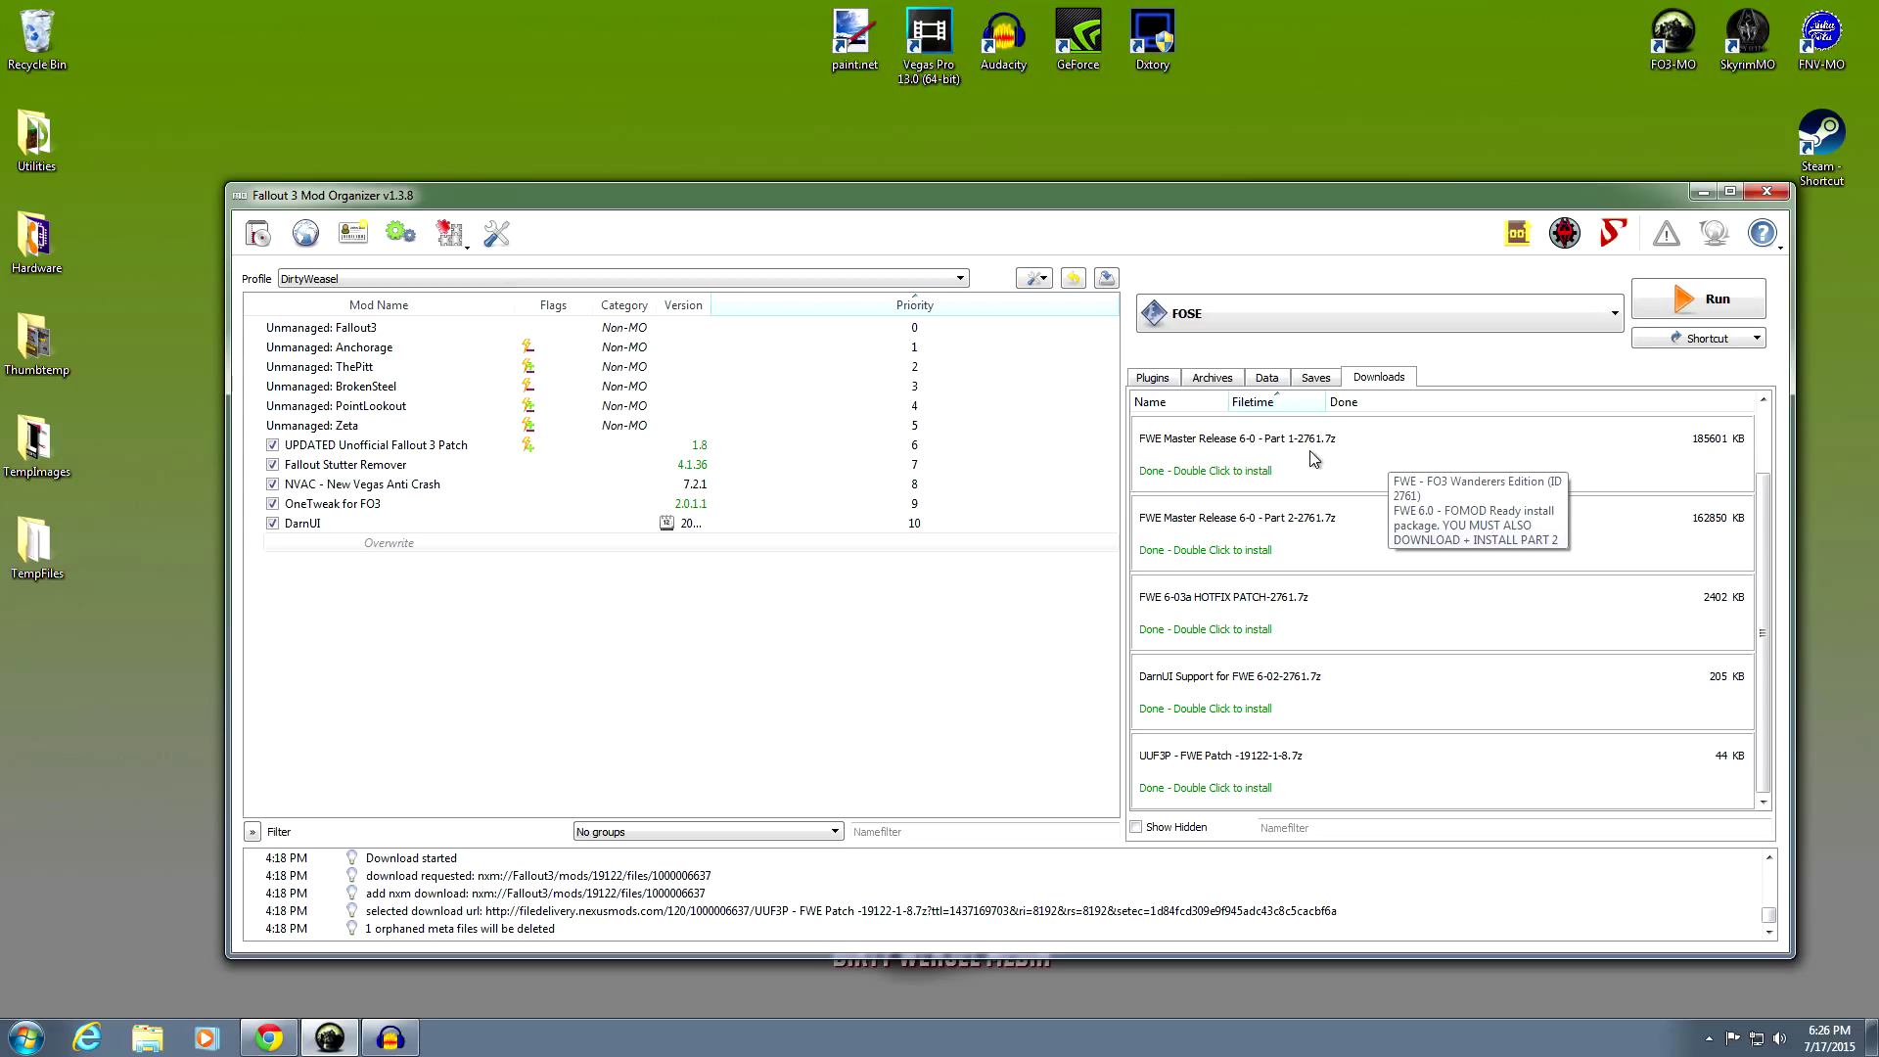
double_click(1360, 459)
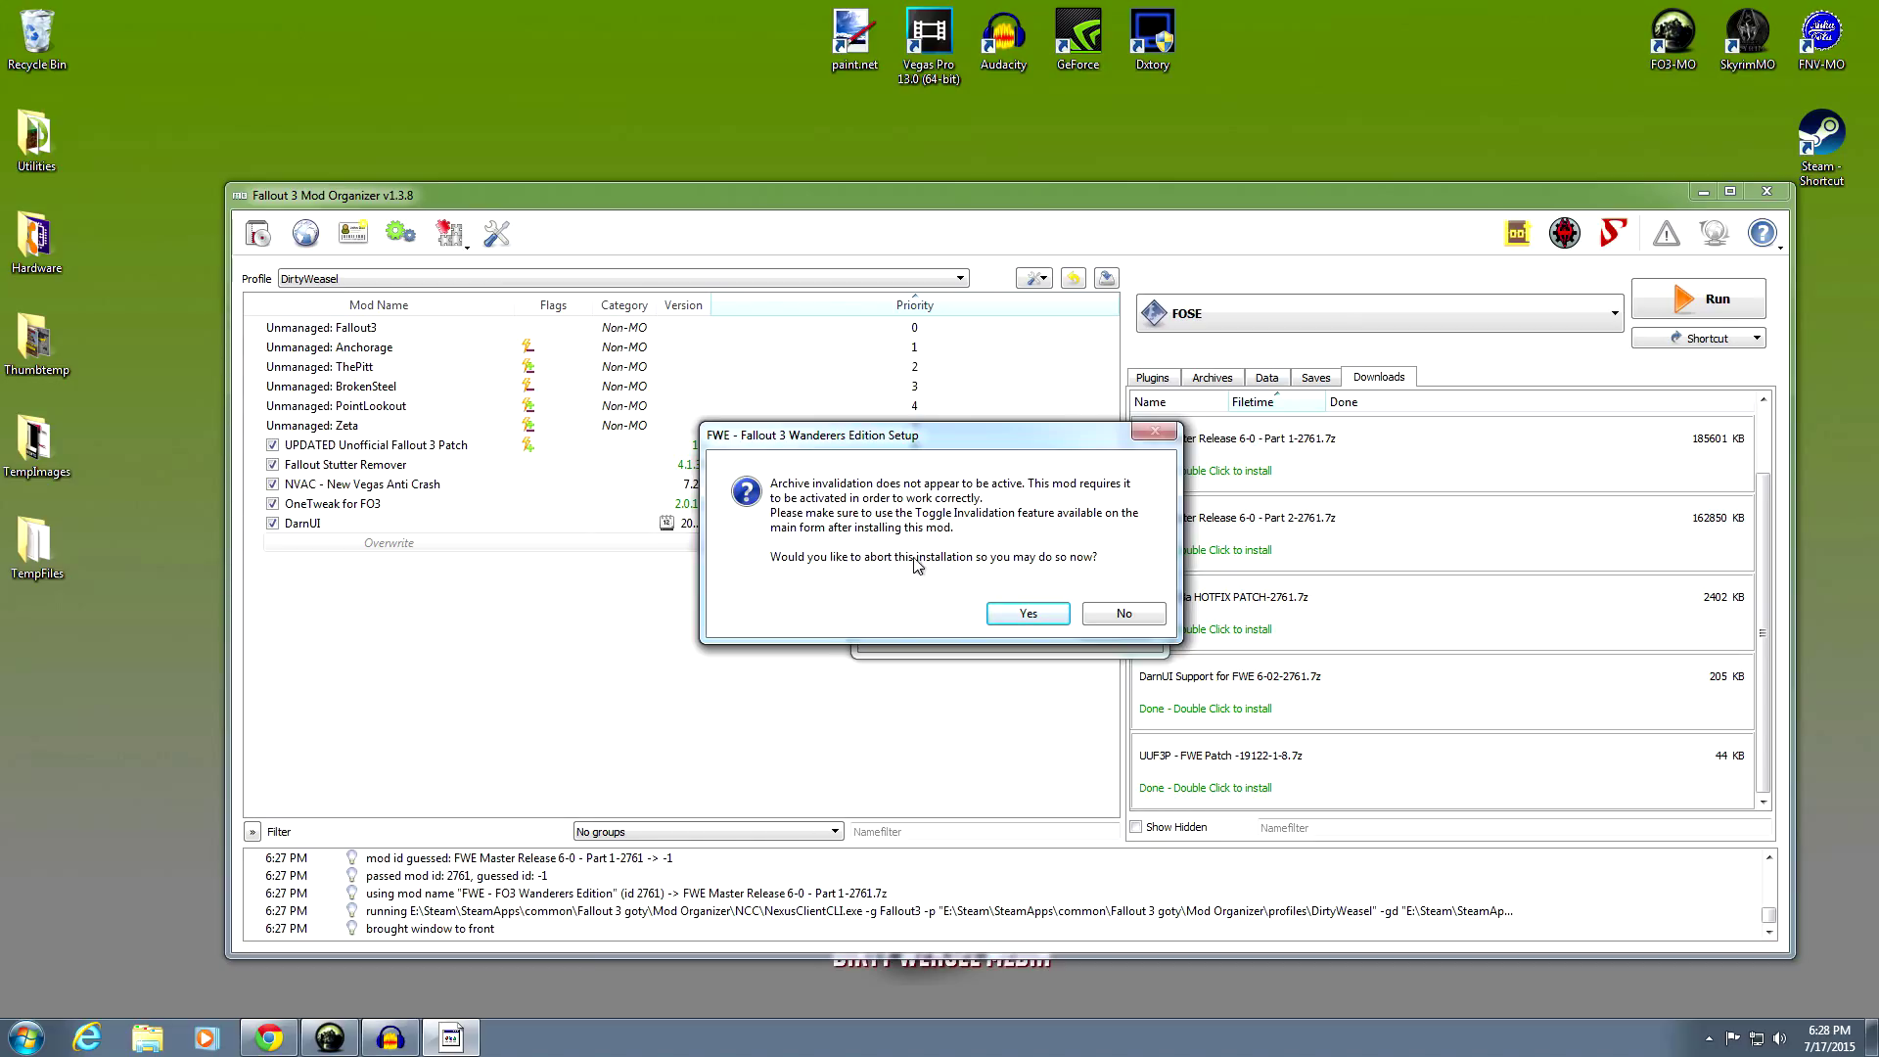
left_click(1125, 614)
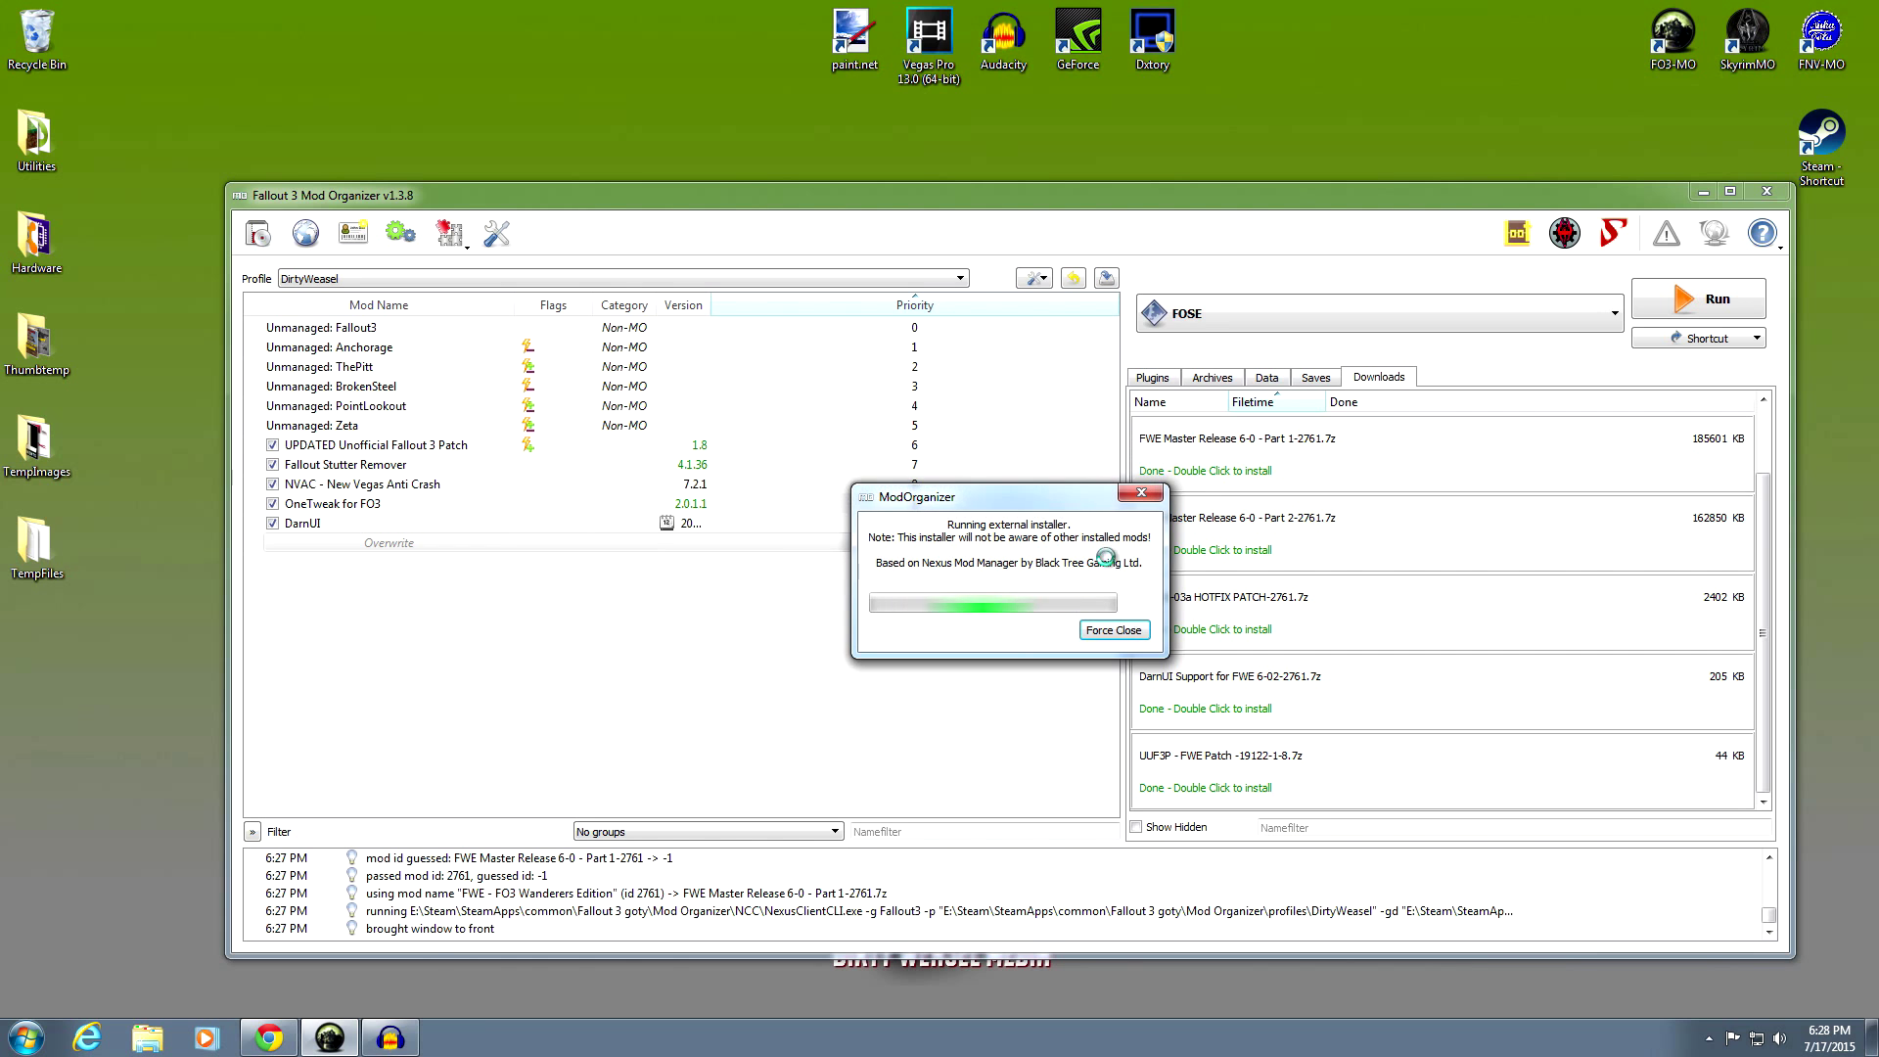
mouse_move(1118, 326)
left_mouse_down()
mouse_move(1425, 425)
mouse_move(1153, 337)
mouse_move(964, 316)
mouse_move(1138, 316)
left_mouse_up()
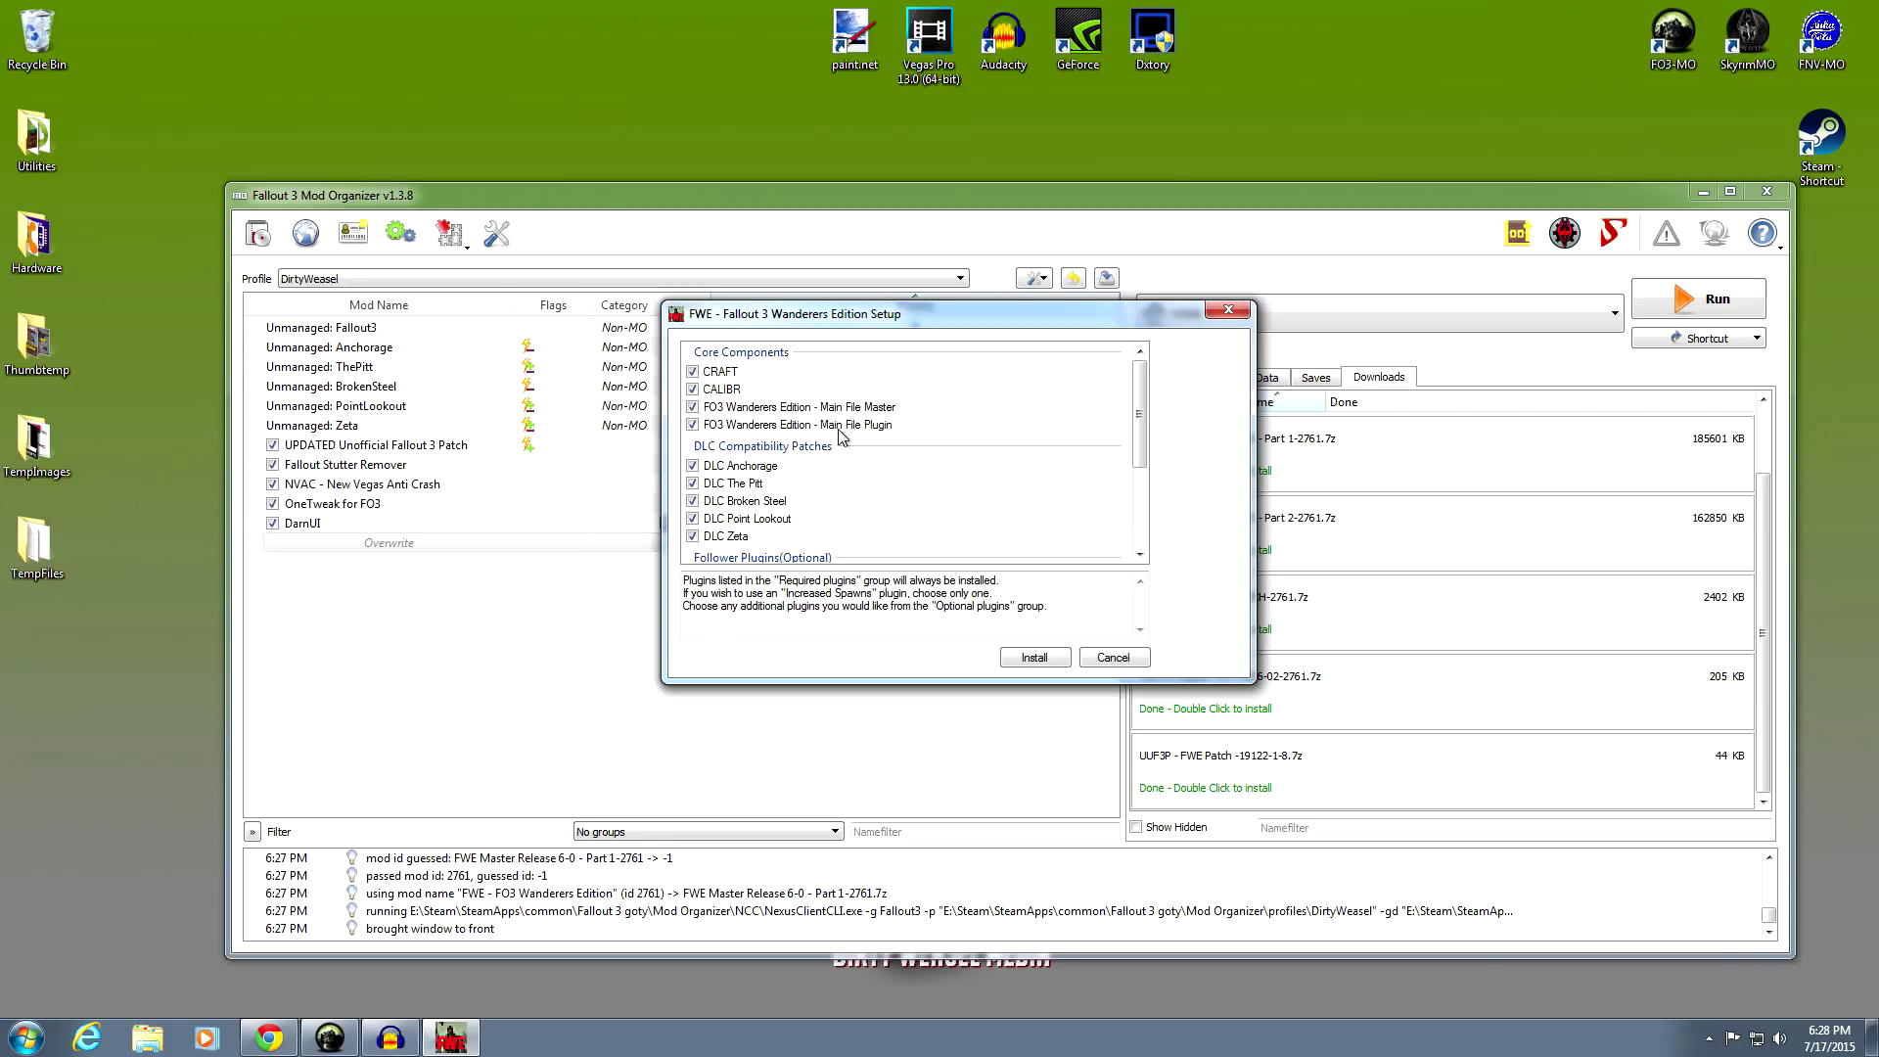
Include the Followers Enhanced (BrokenSteel) and Alternate Travel plugins in the FWE setup, comparing the follower plugin descriptions
left_click_drag(1135, 418, 1134, 460)
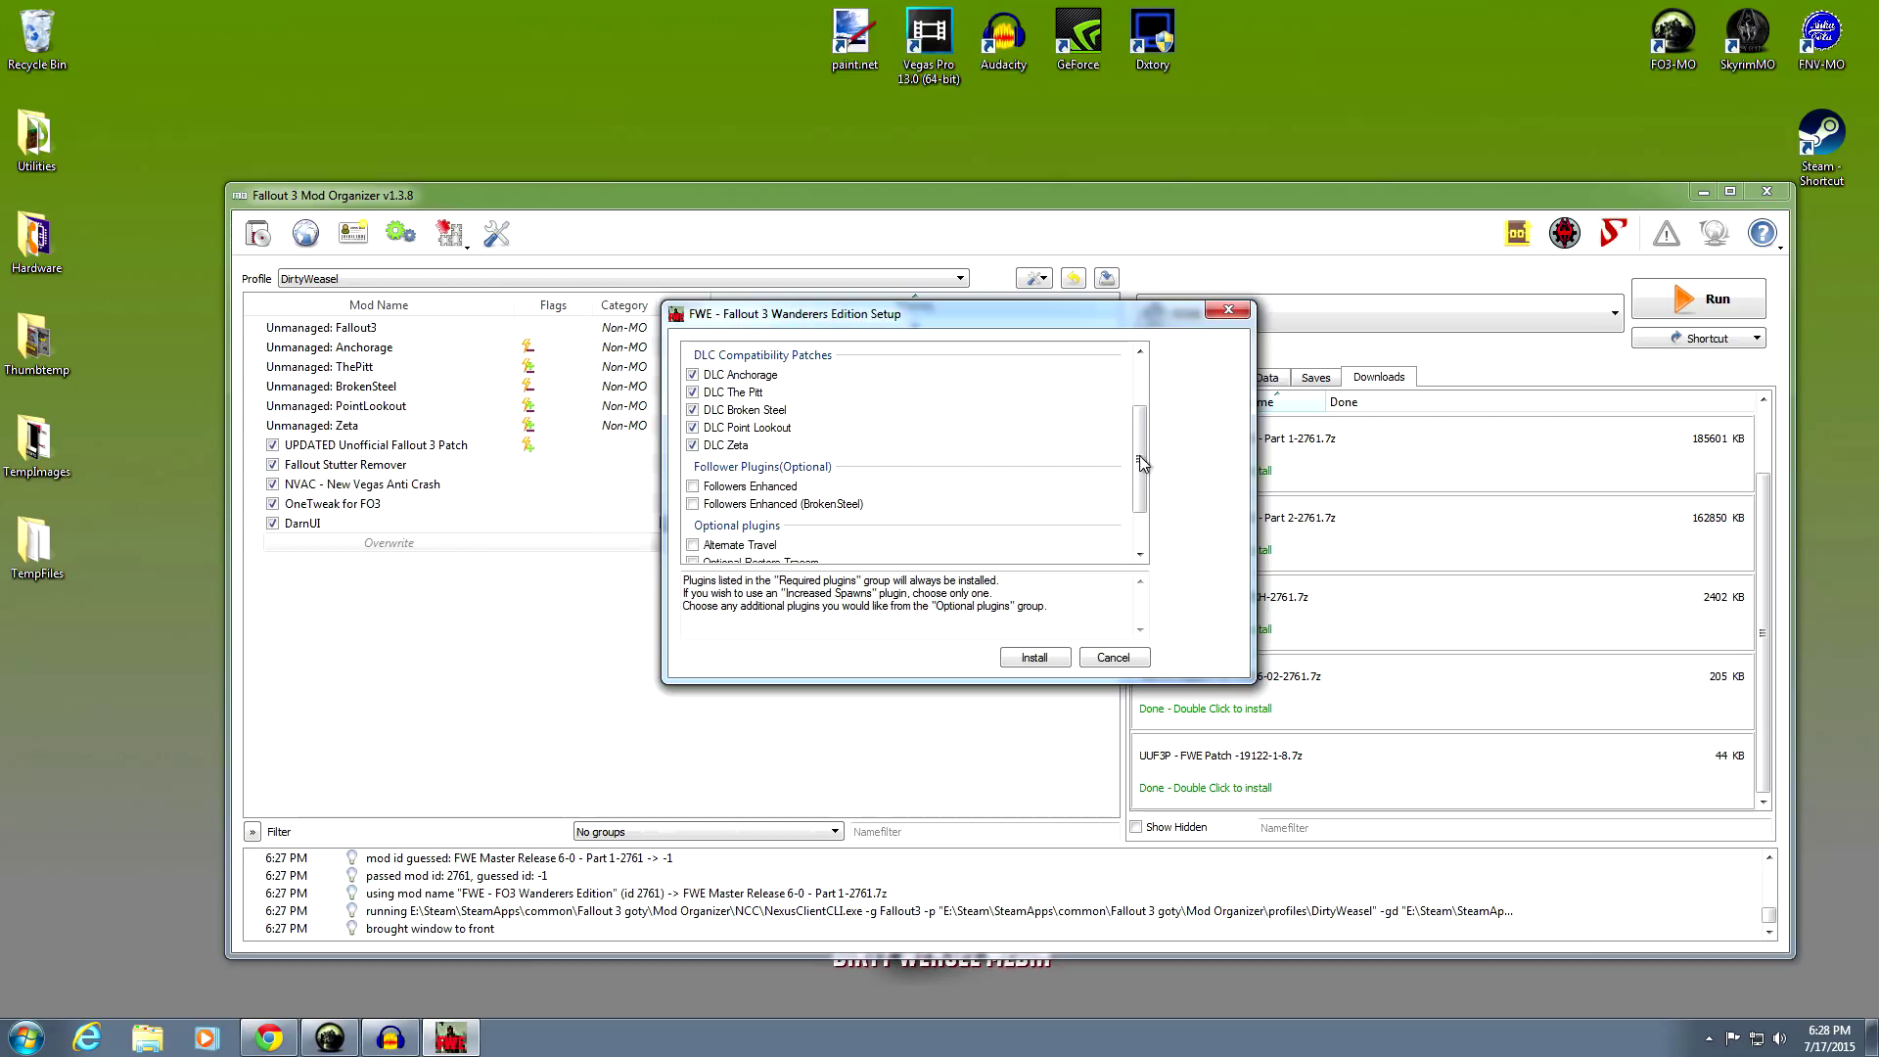
left_click_drag(1143, 458, 1141, 506)
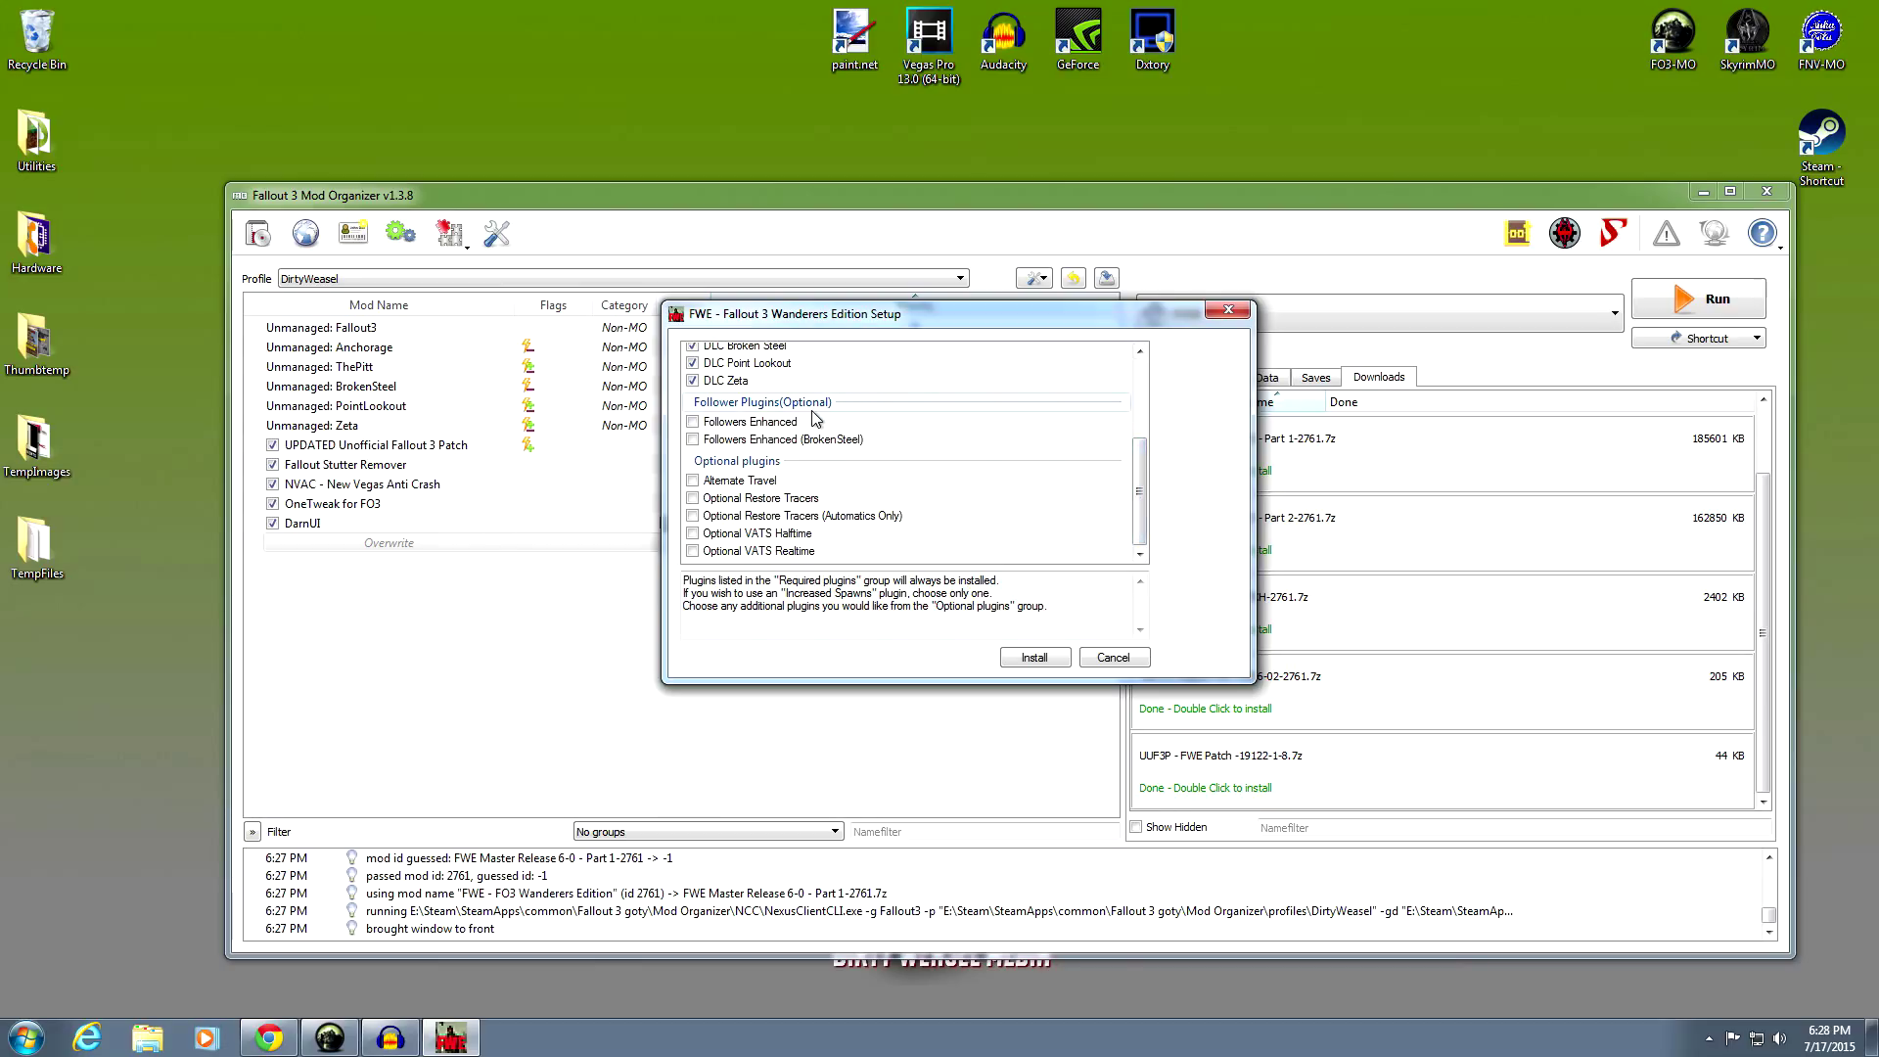
left_click(786, 423)
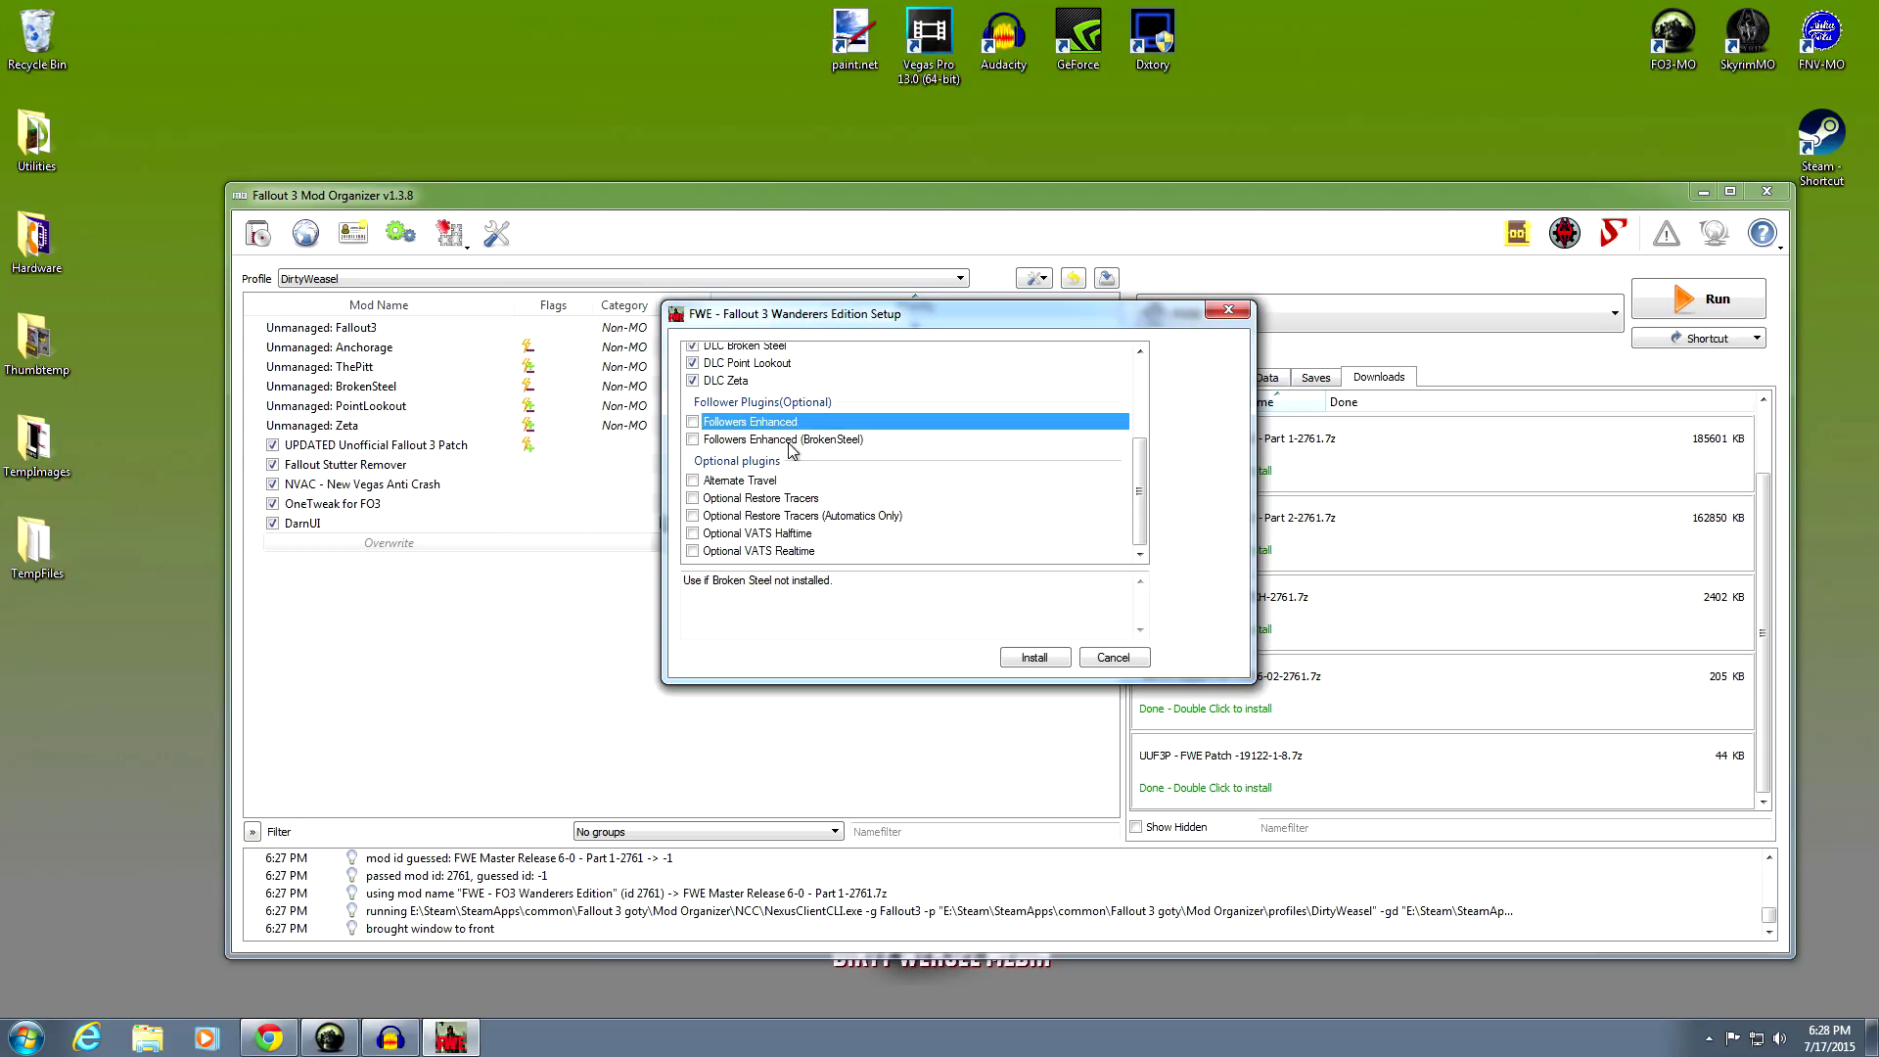
left_click(791, 441)
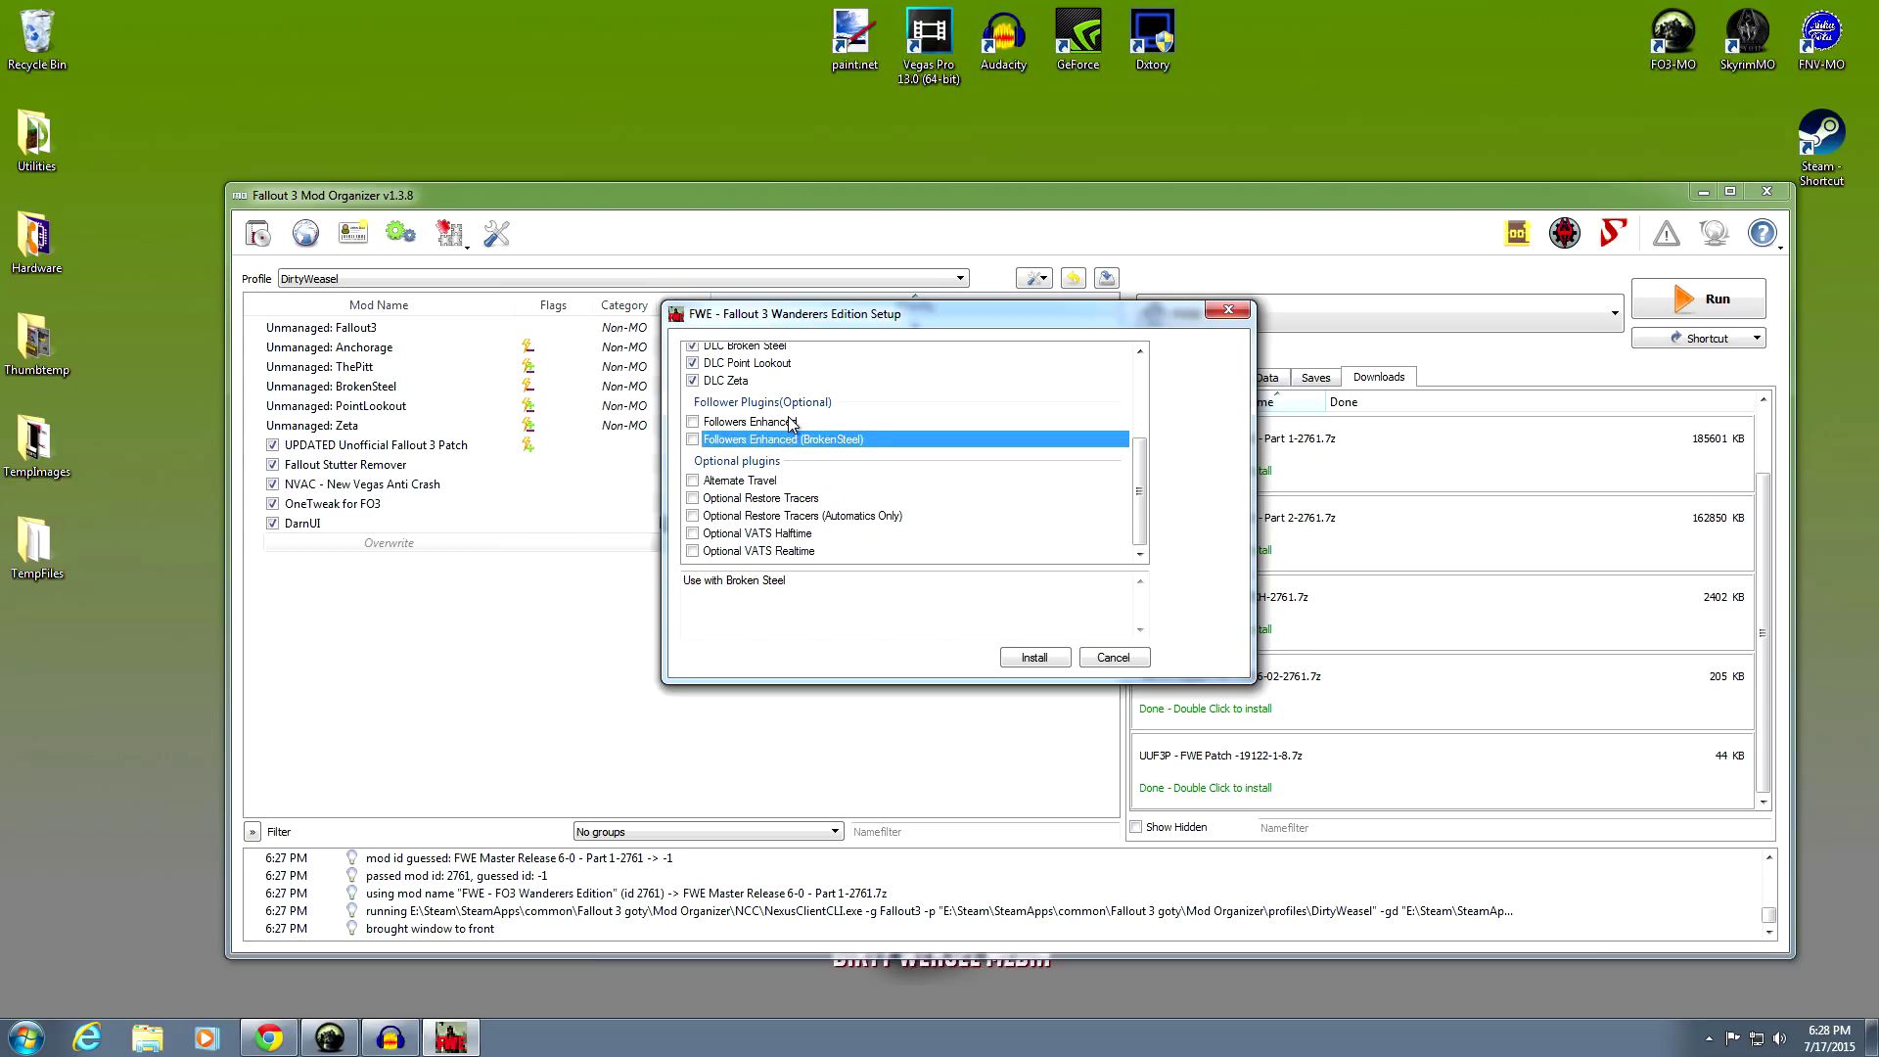
left_click(790, 422)
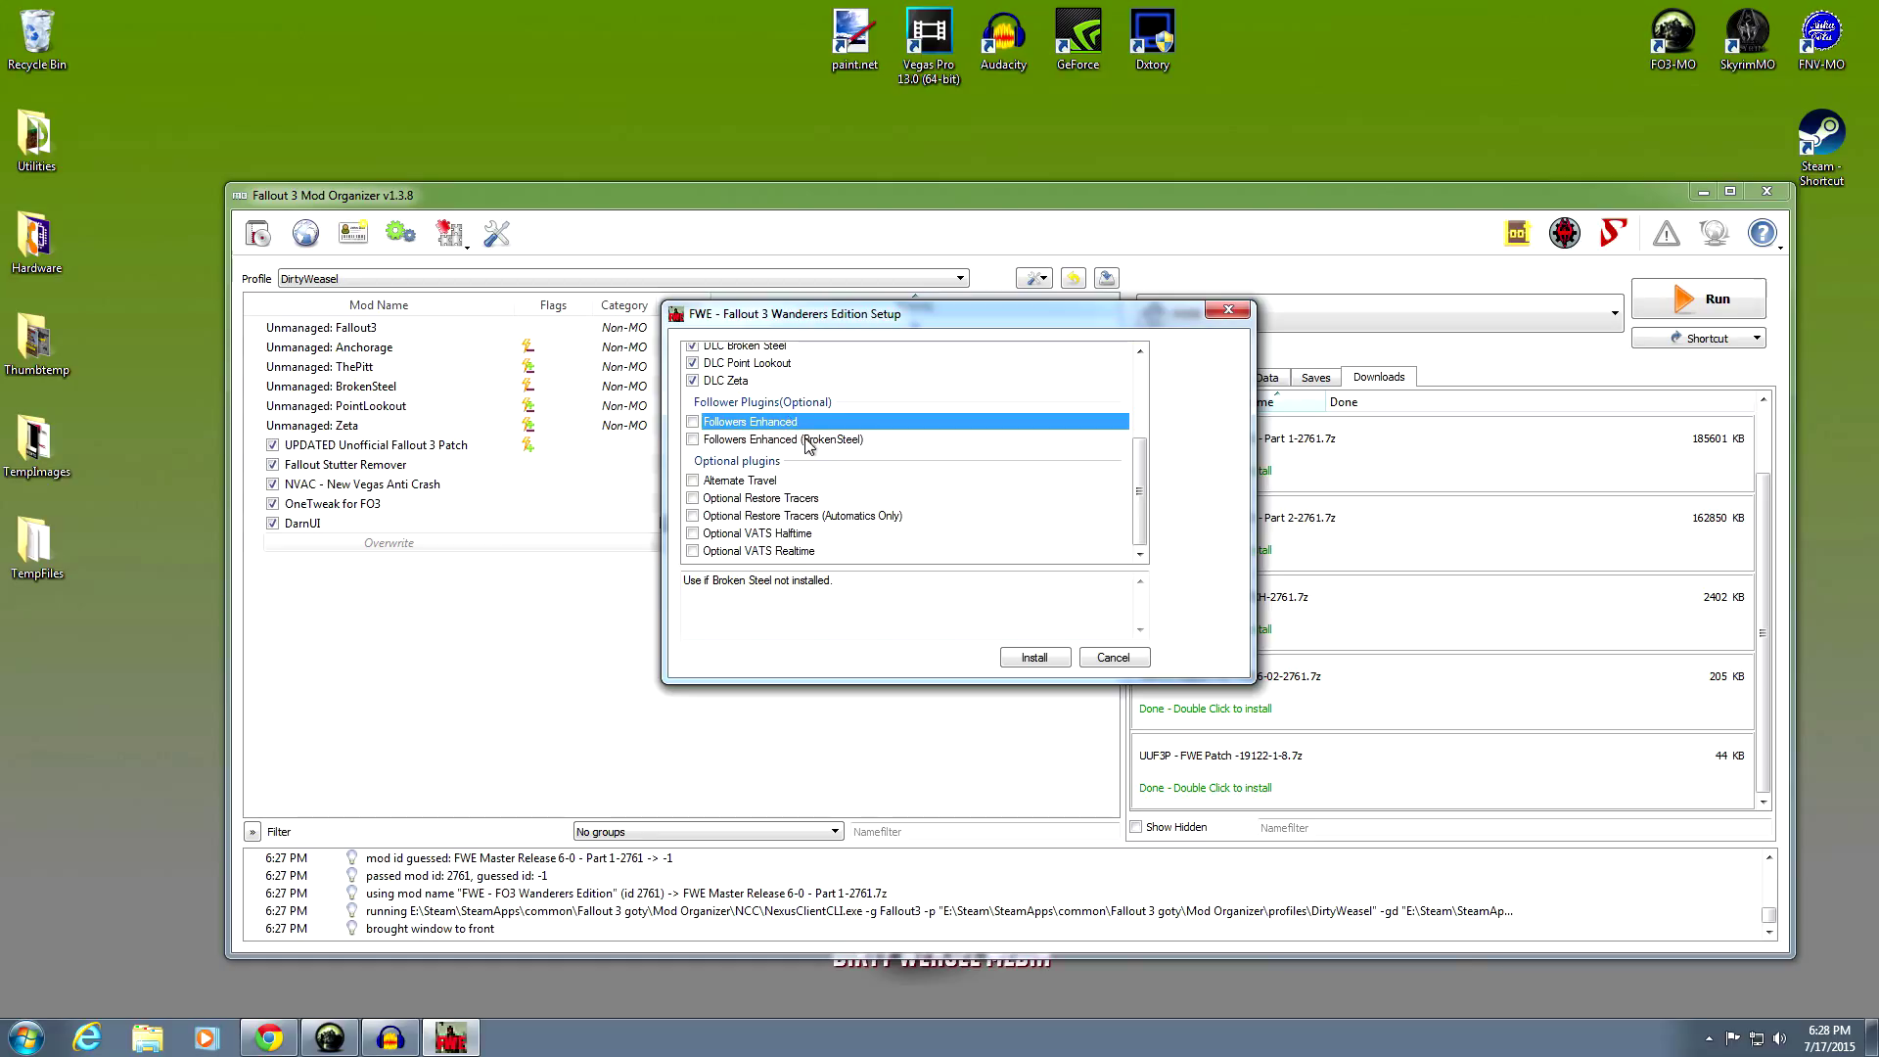
left_click(712, 446)
left_click(693, 439)
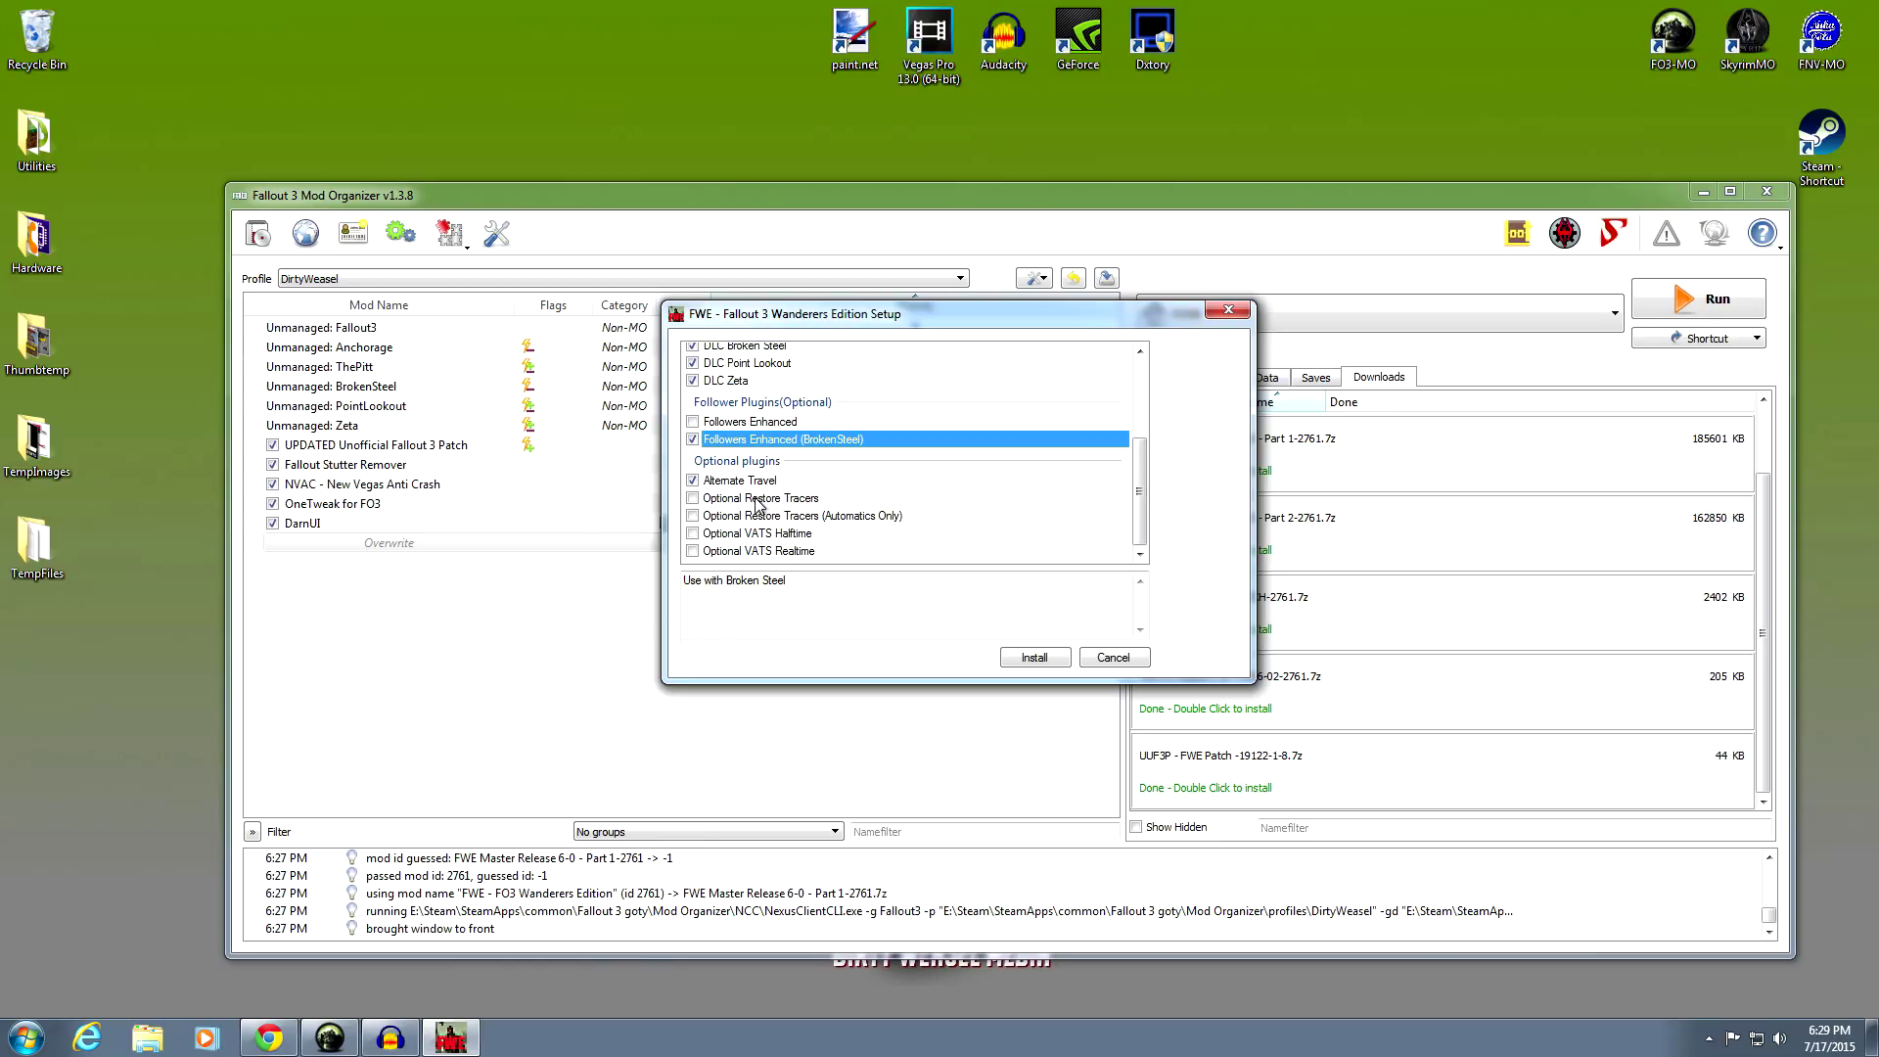
Include Optional Restore Tracers (Automatics Only) and Optional VATS Halftime in the FWE setup after comparing the tracer and VATS descriptions
left_click(757, 500)
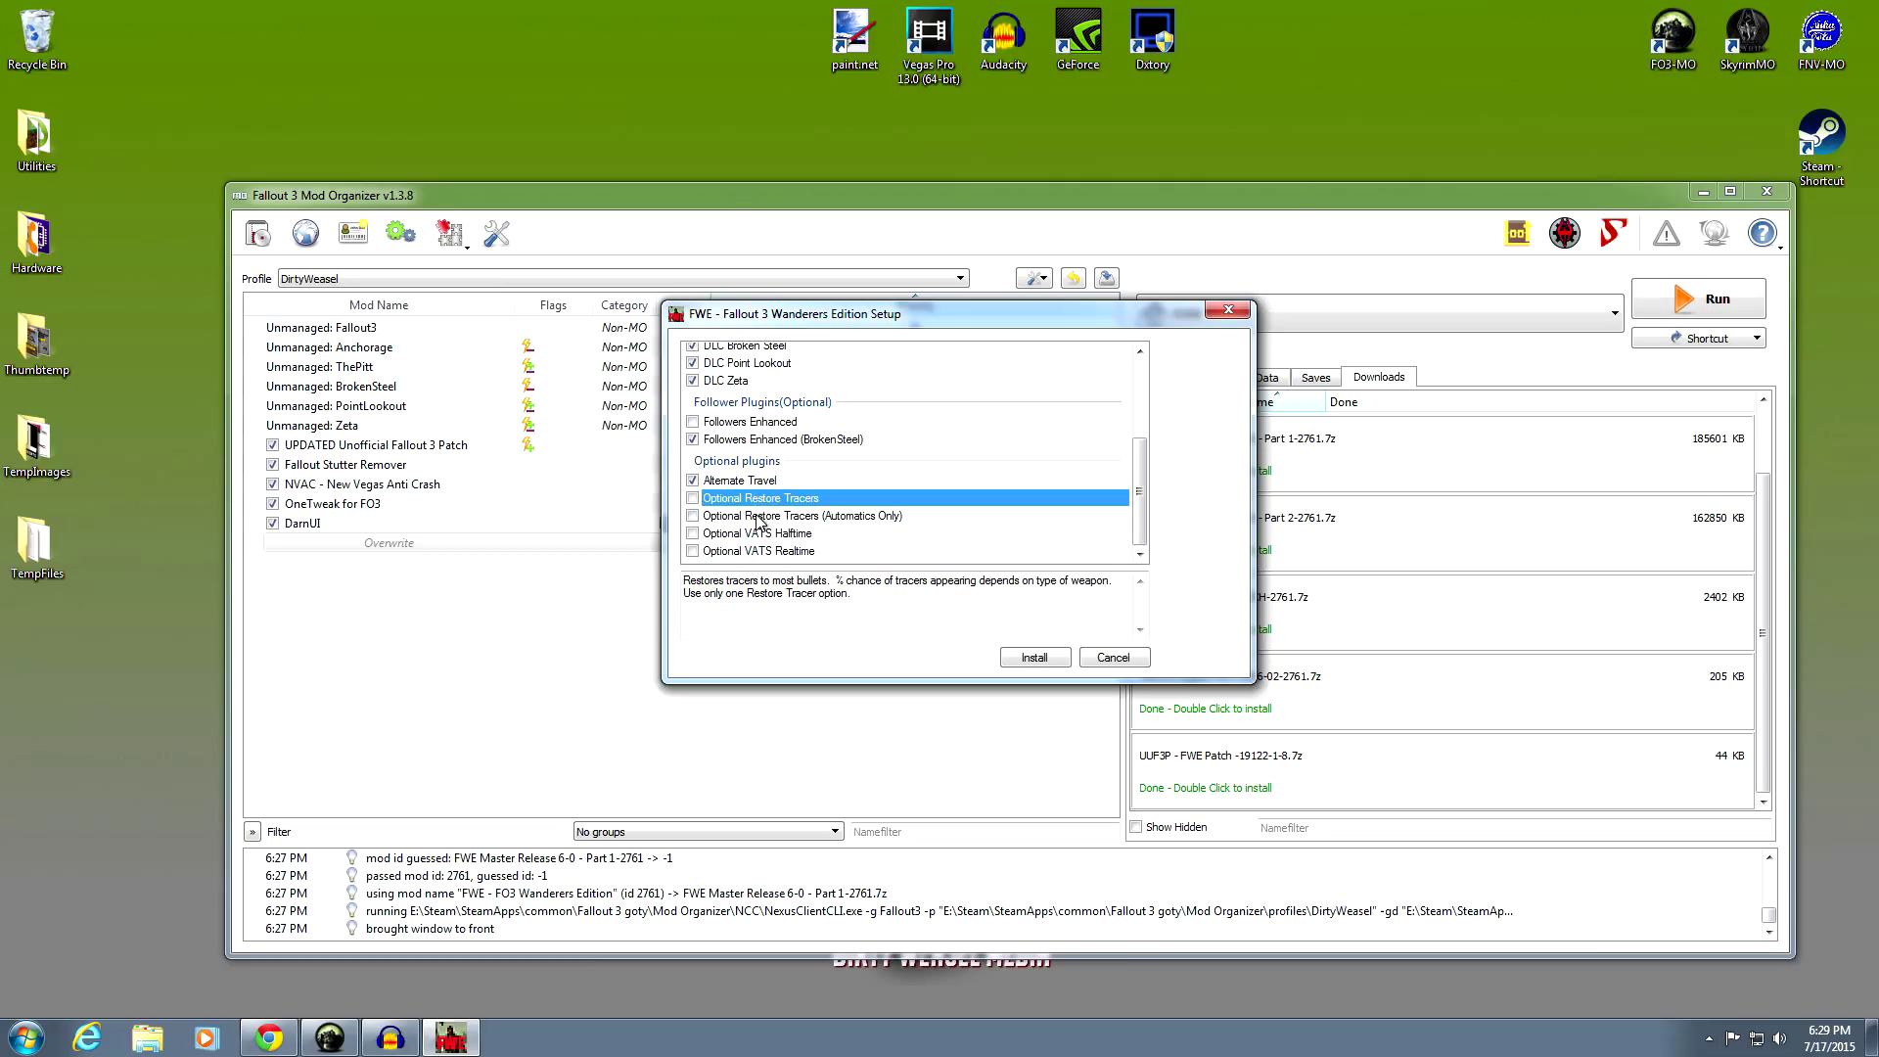
left_click(758, 520)
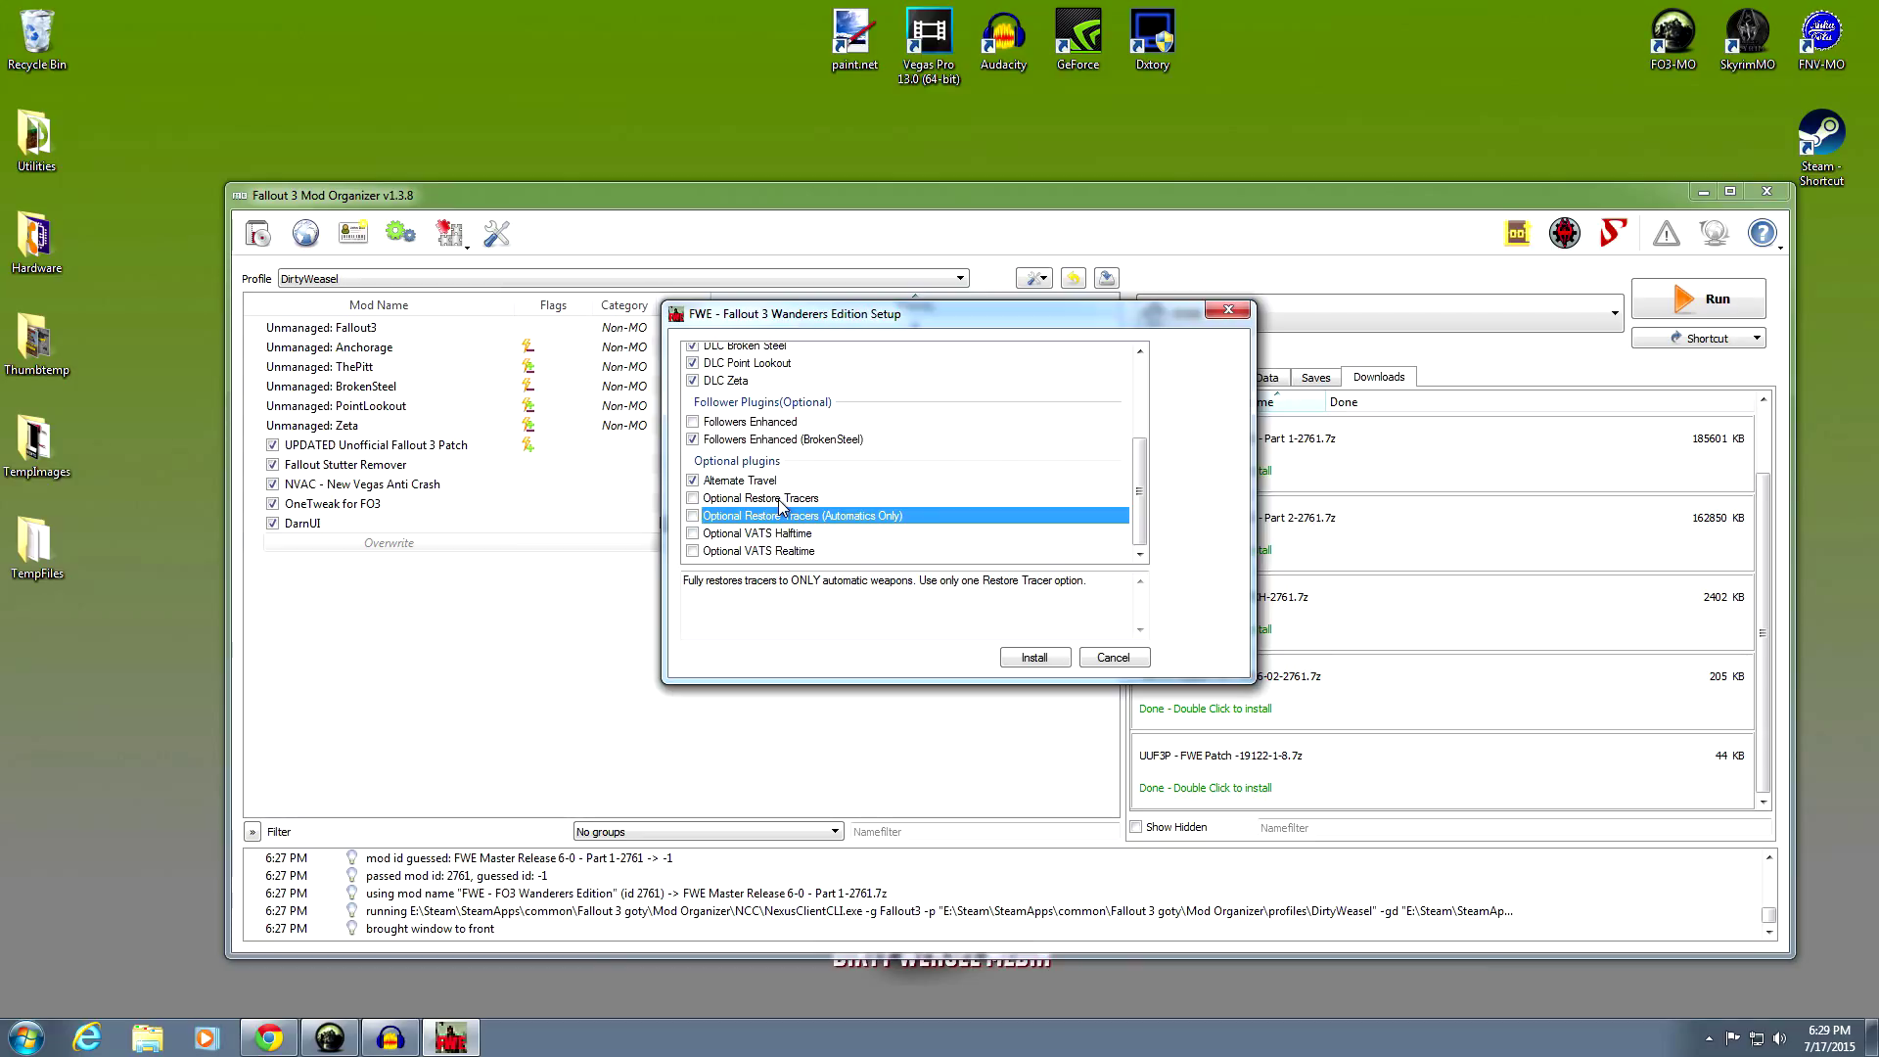
left_click(694, 516)
left_click(760, 534)
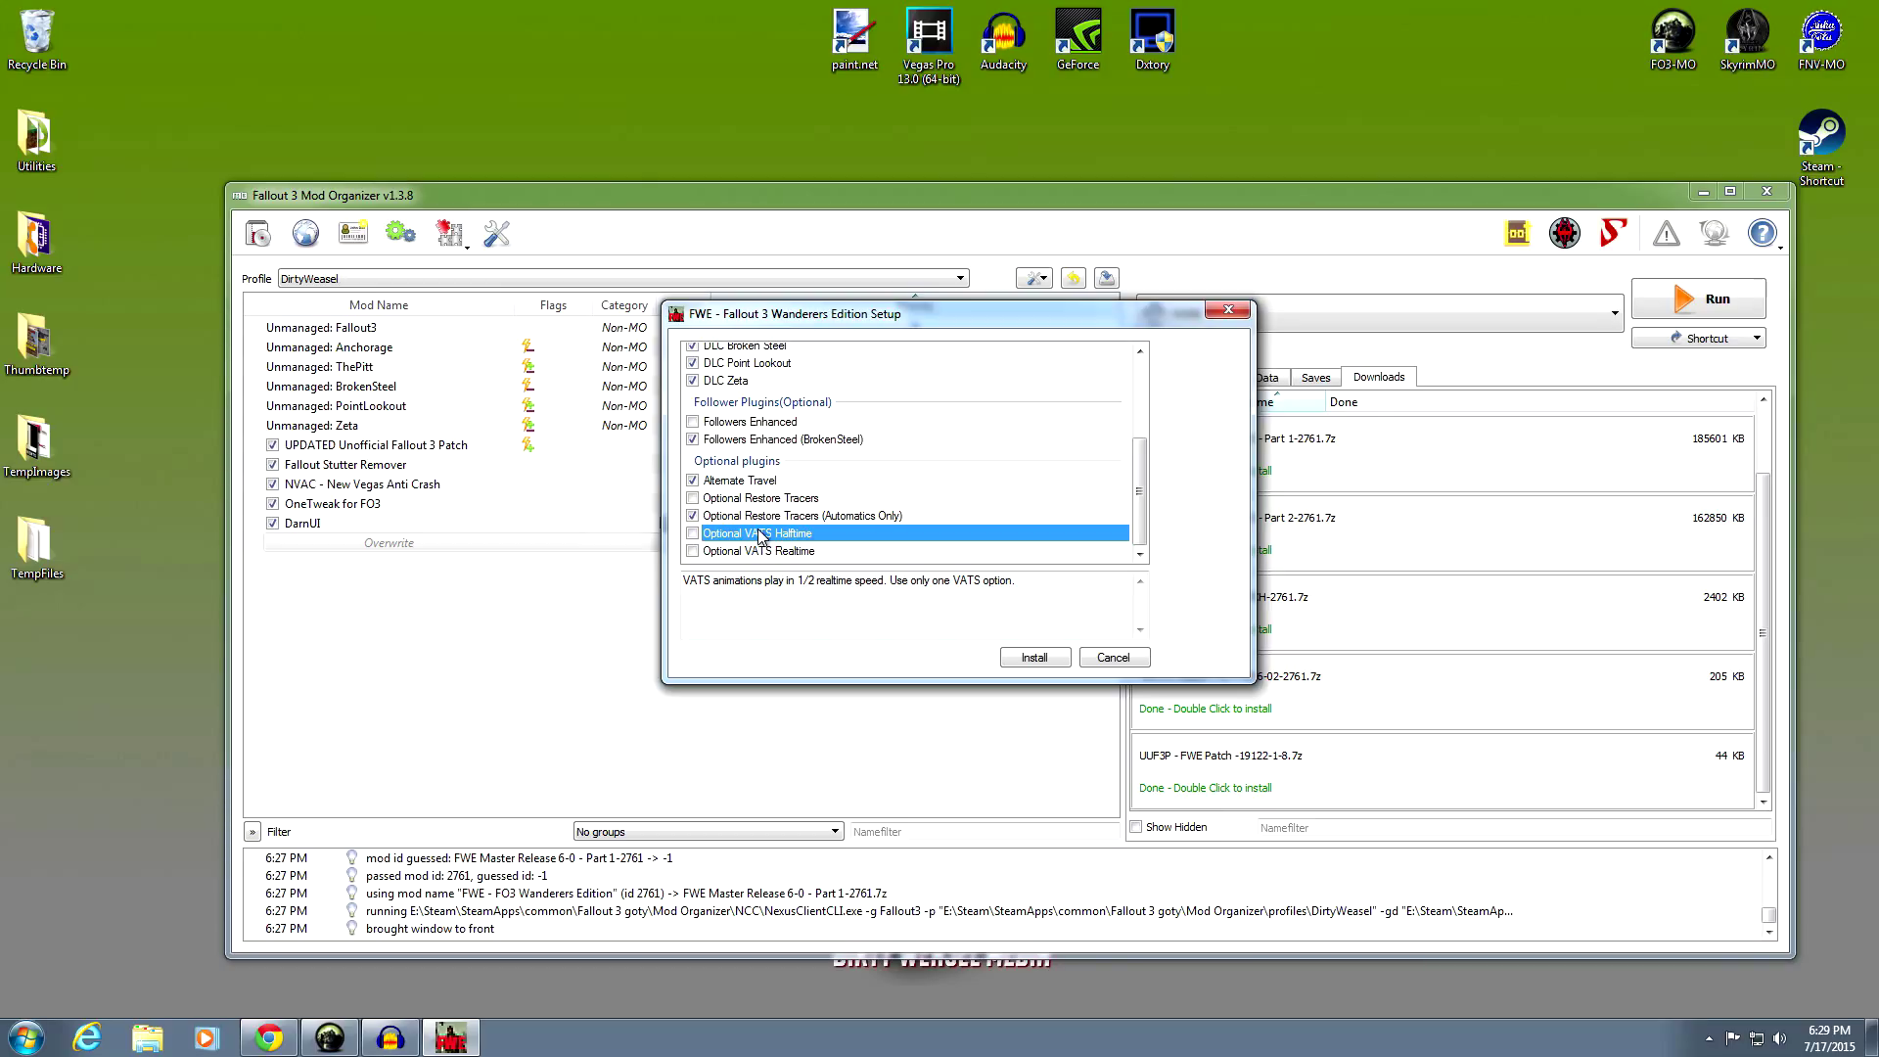
left_click(761, 553)
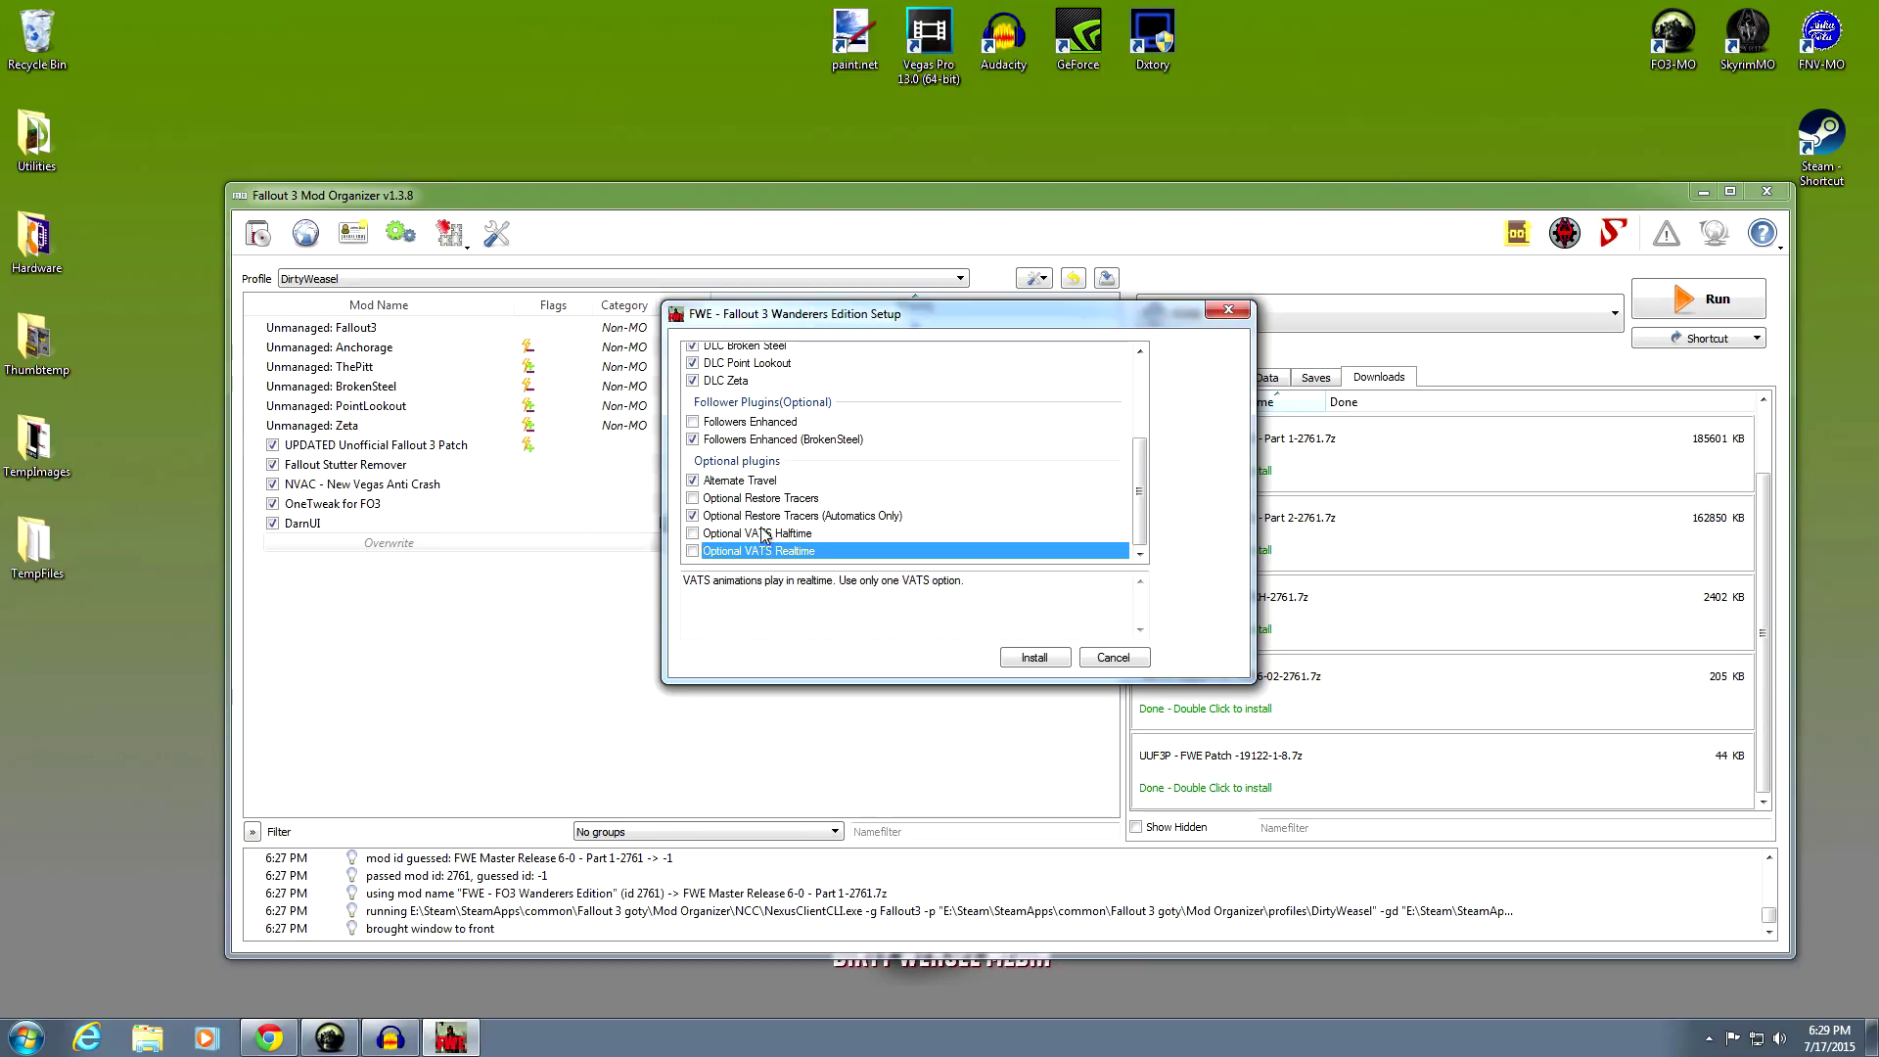
left_click(762, 537)
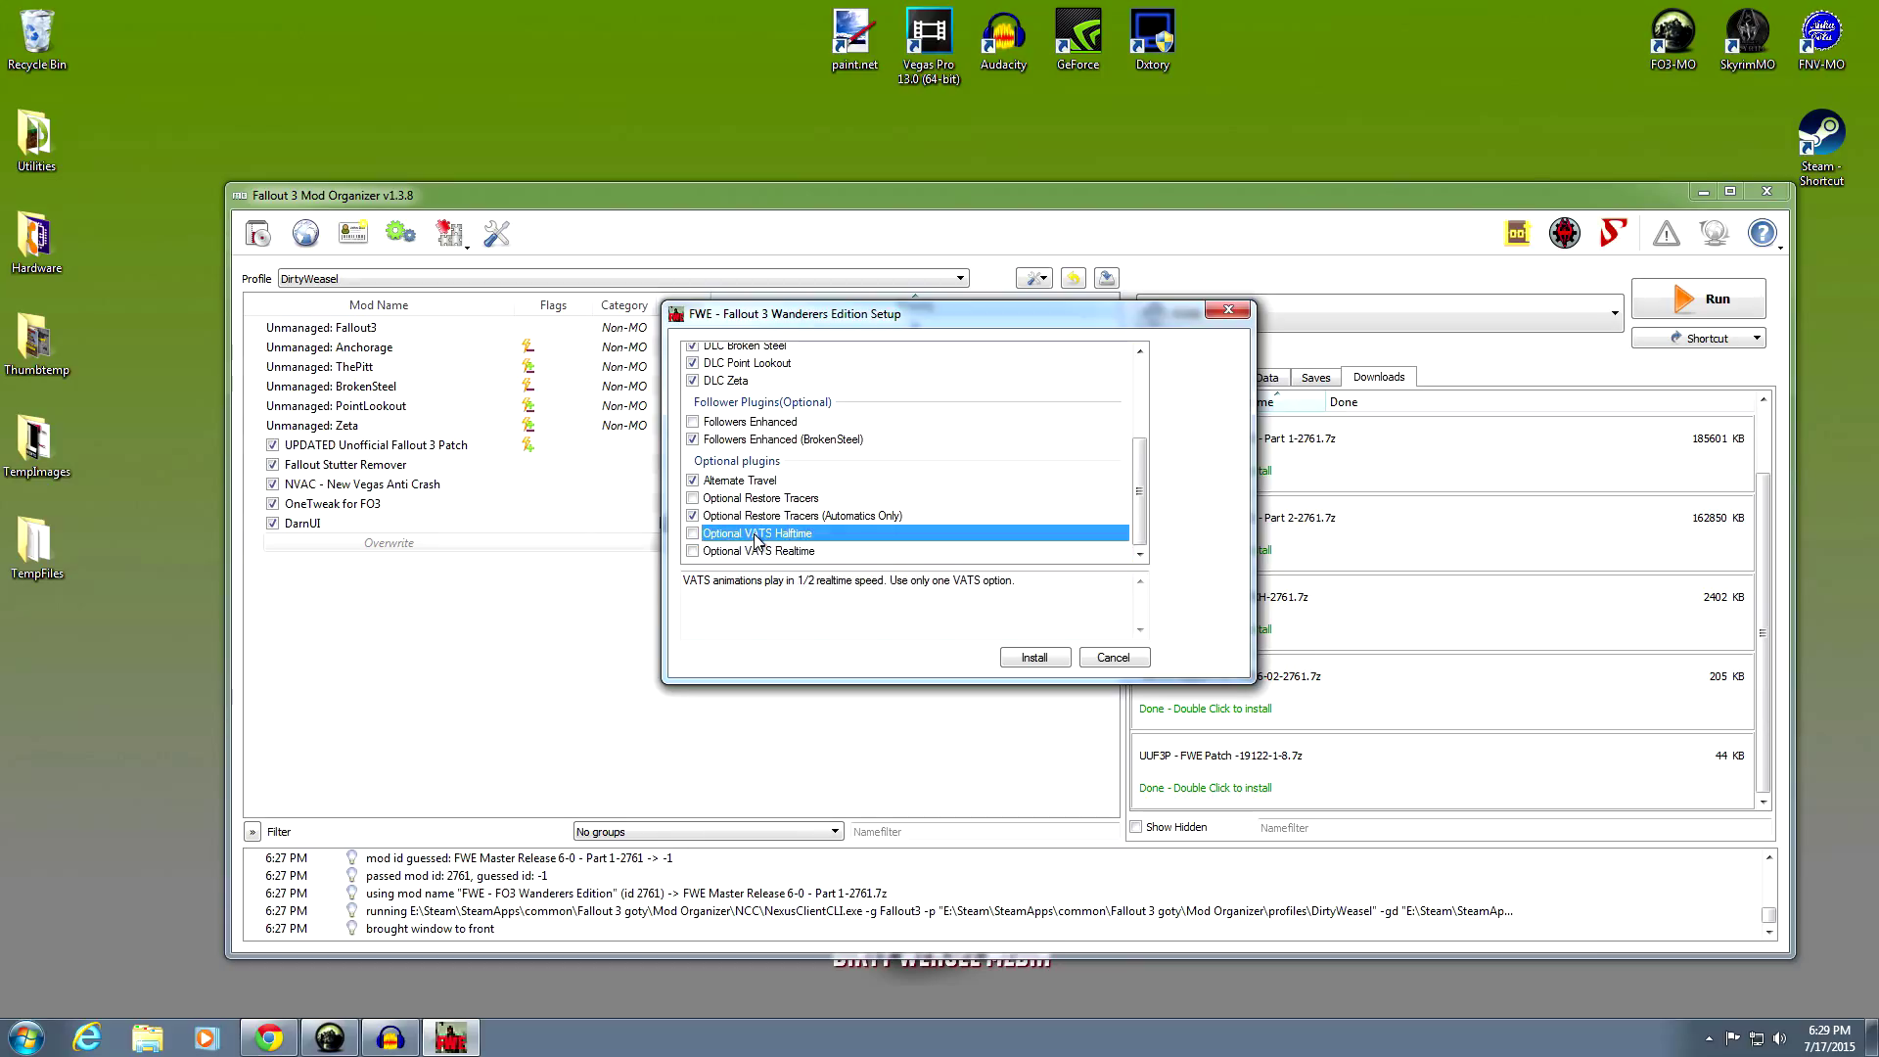
left_click(693, 534)
Run the FWE installation with the chosen components and activate FWE - FO3 Wanderers Edition in the mod list
left_click(1022, 658)
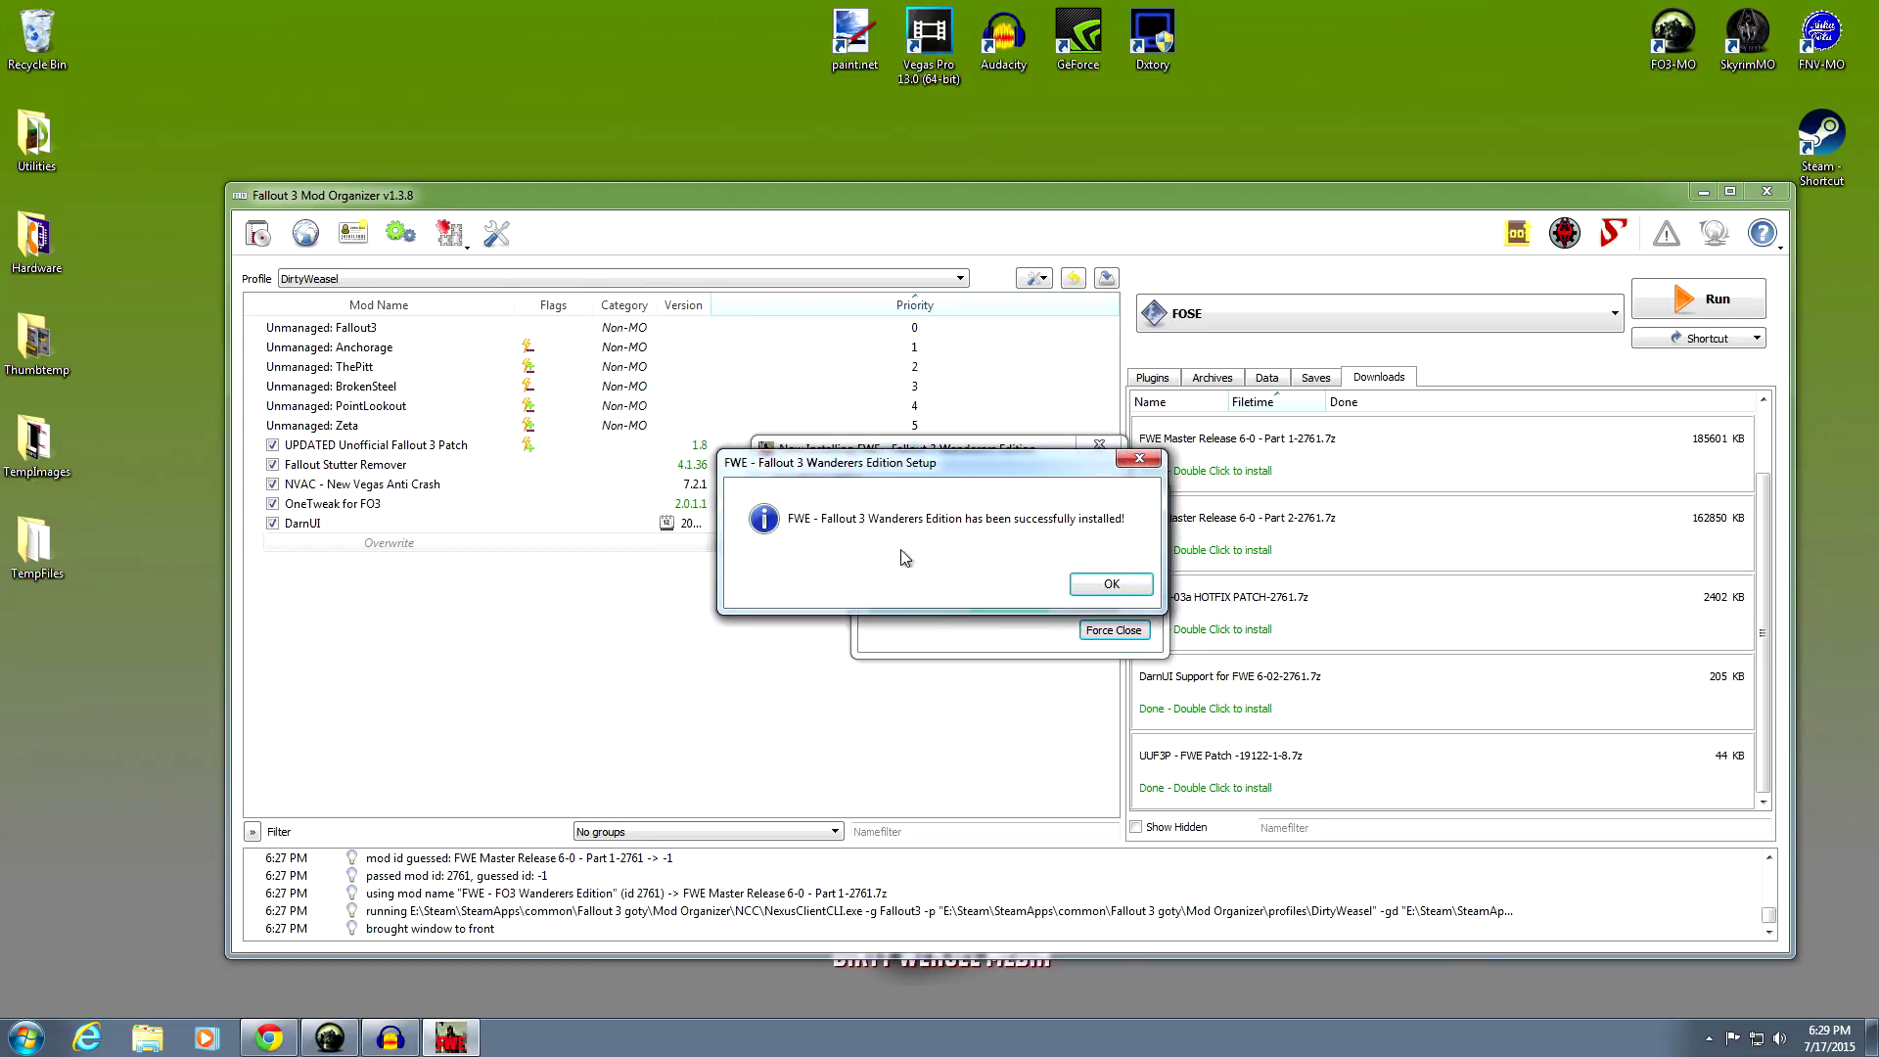
left_click(1074, 584)
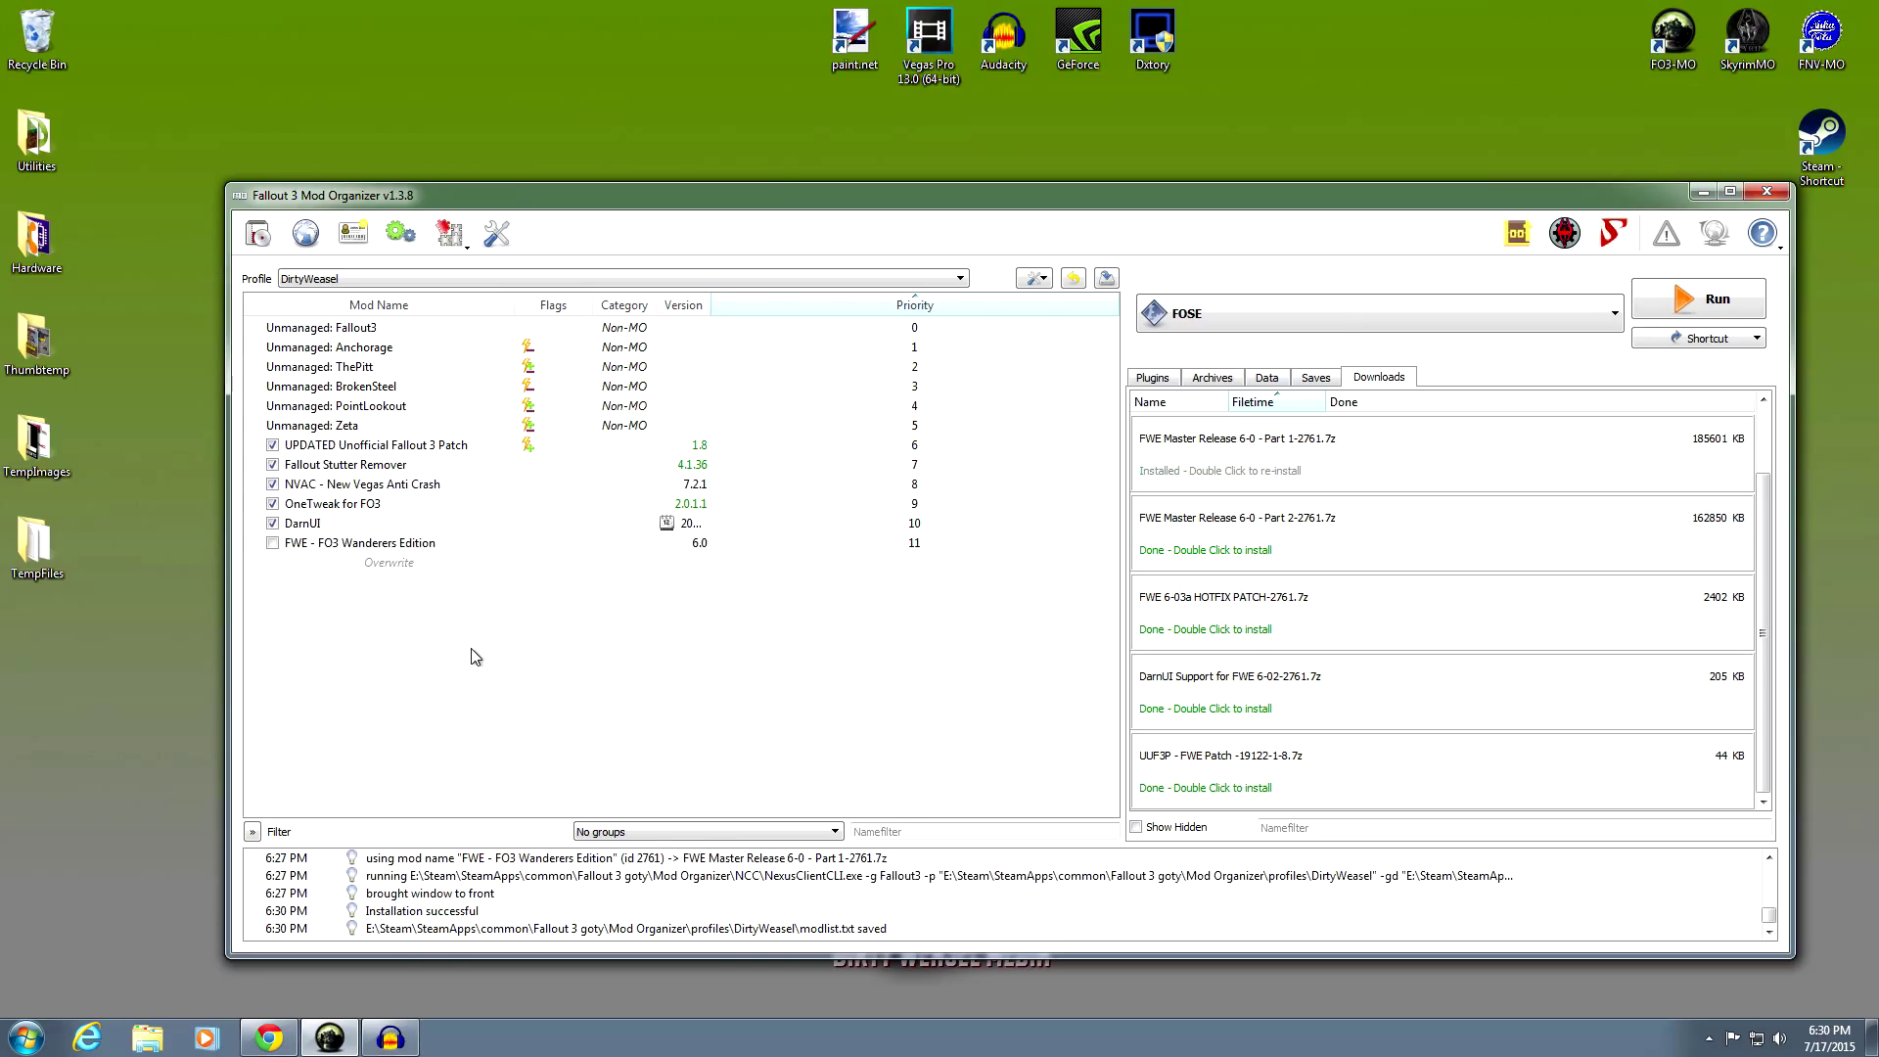
left_click(272, 542)
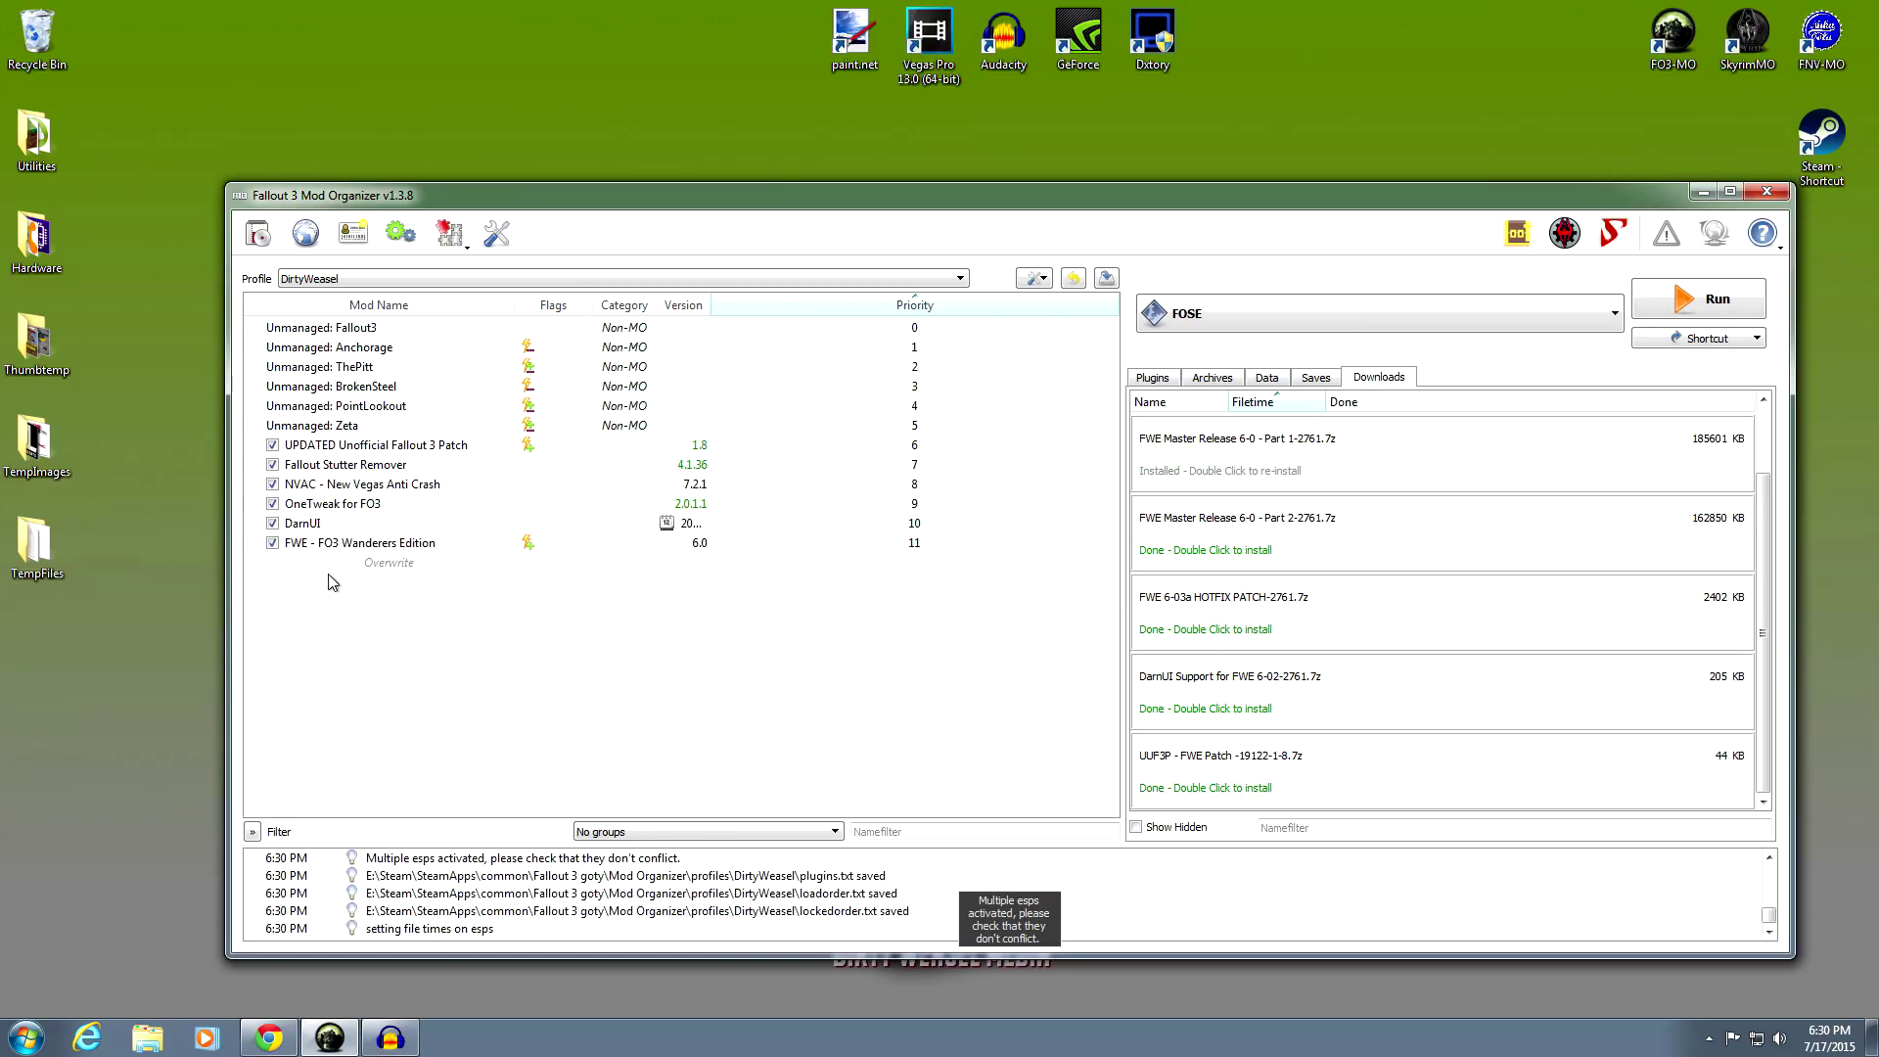
Examine the optional ESPs, file tree and conflicts of FWE - FO3 Wanderers Edition, then close its mod information
double_click(386, 550)
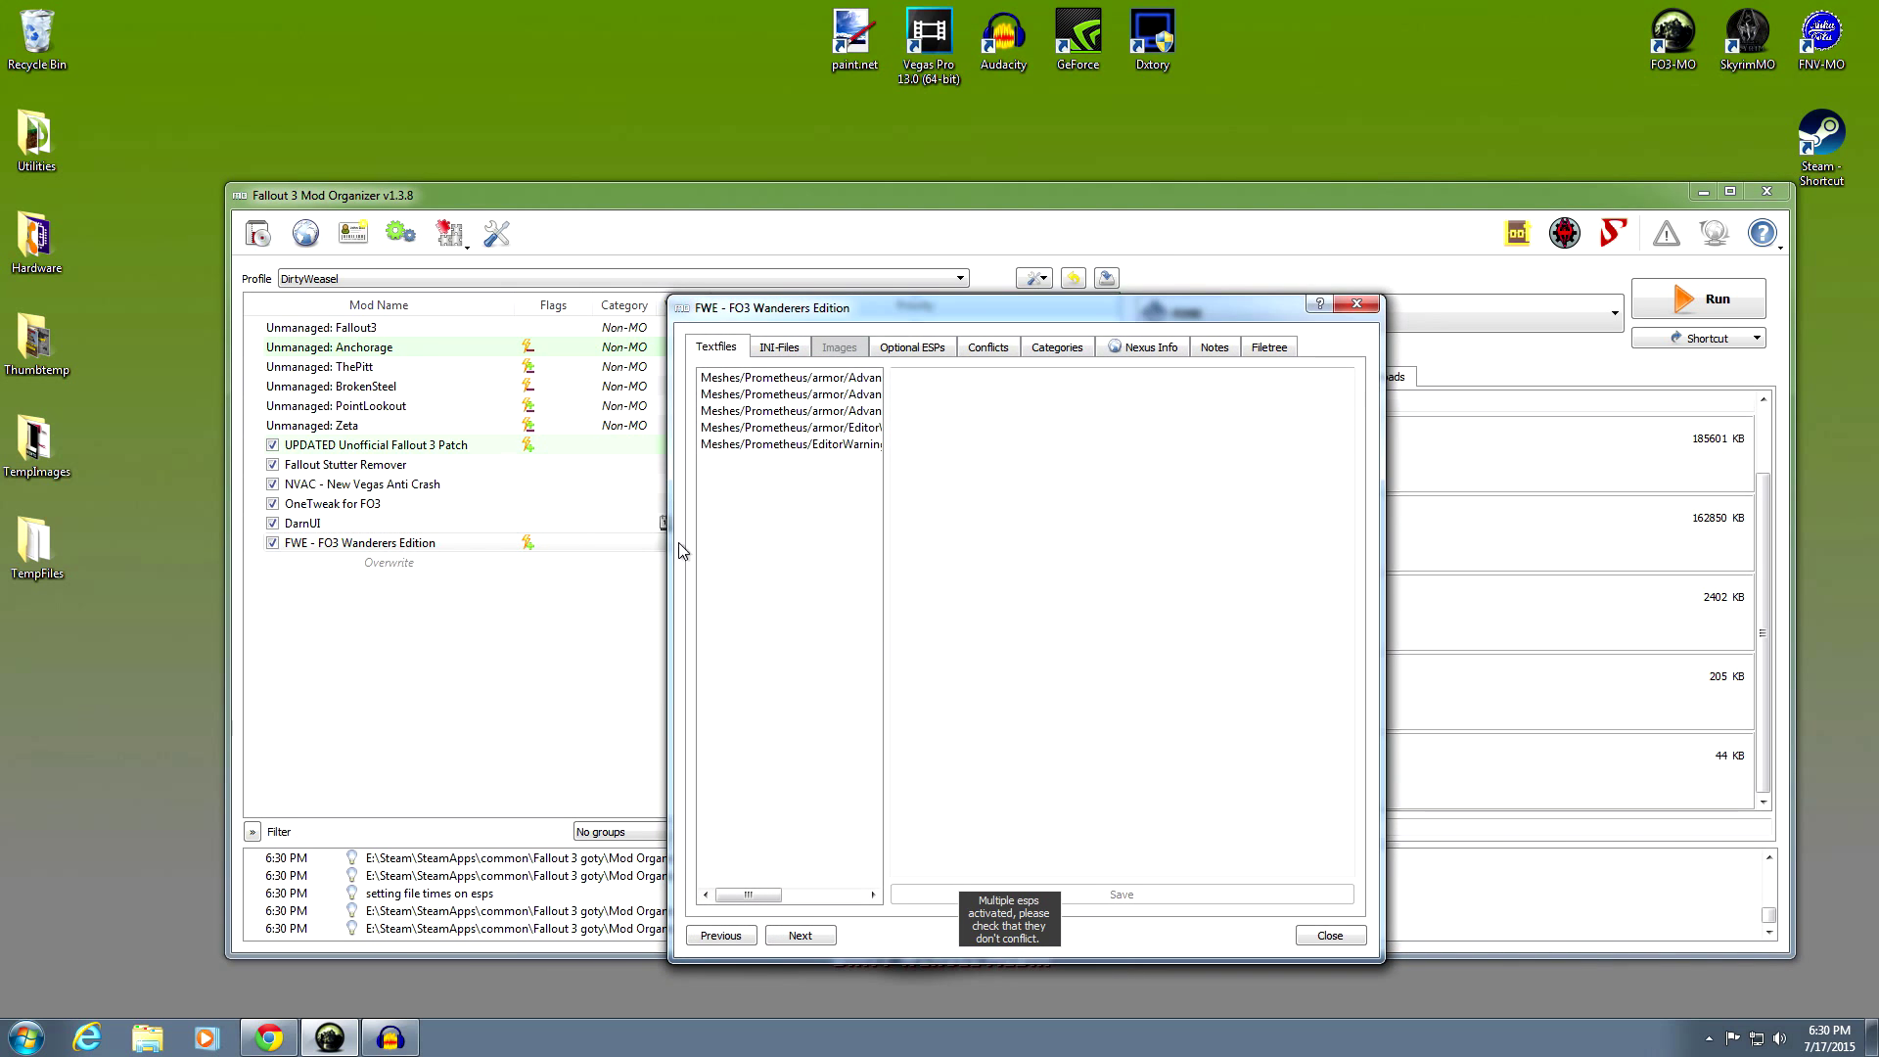
left_click(925, 348)
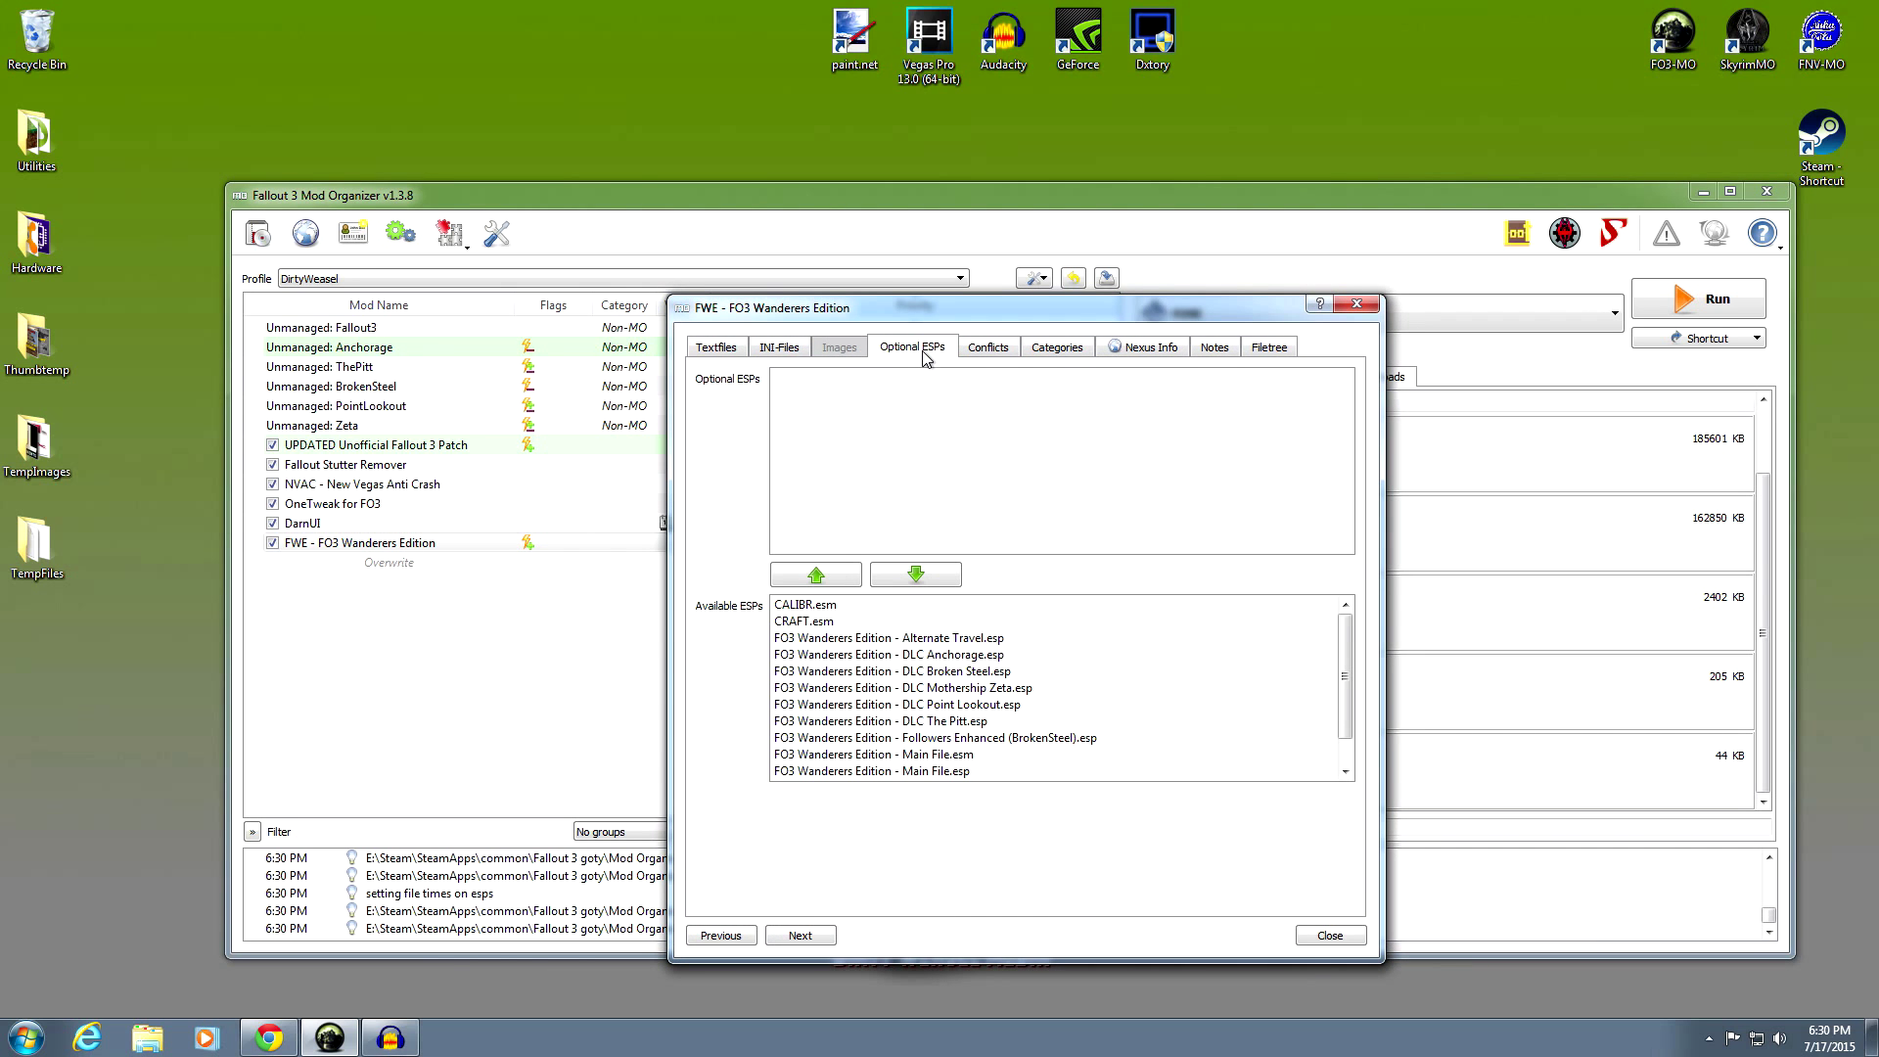
left_click_drag(1339, 634, 1340, 657)
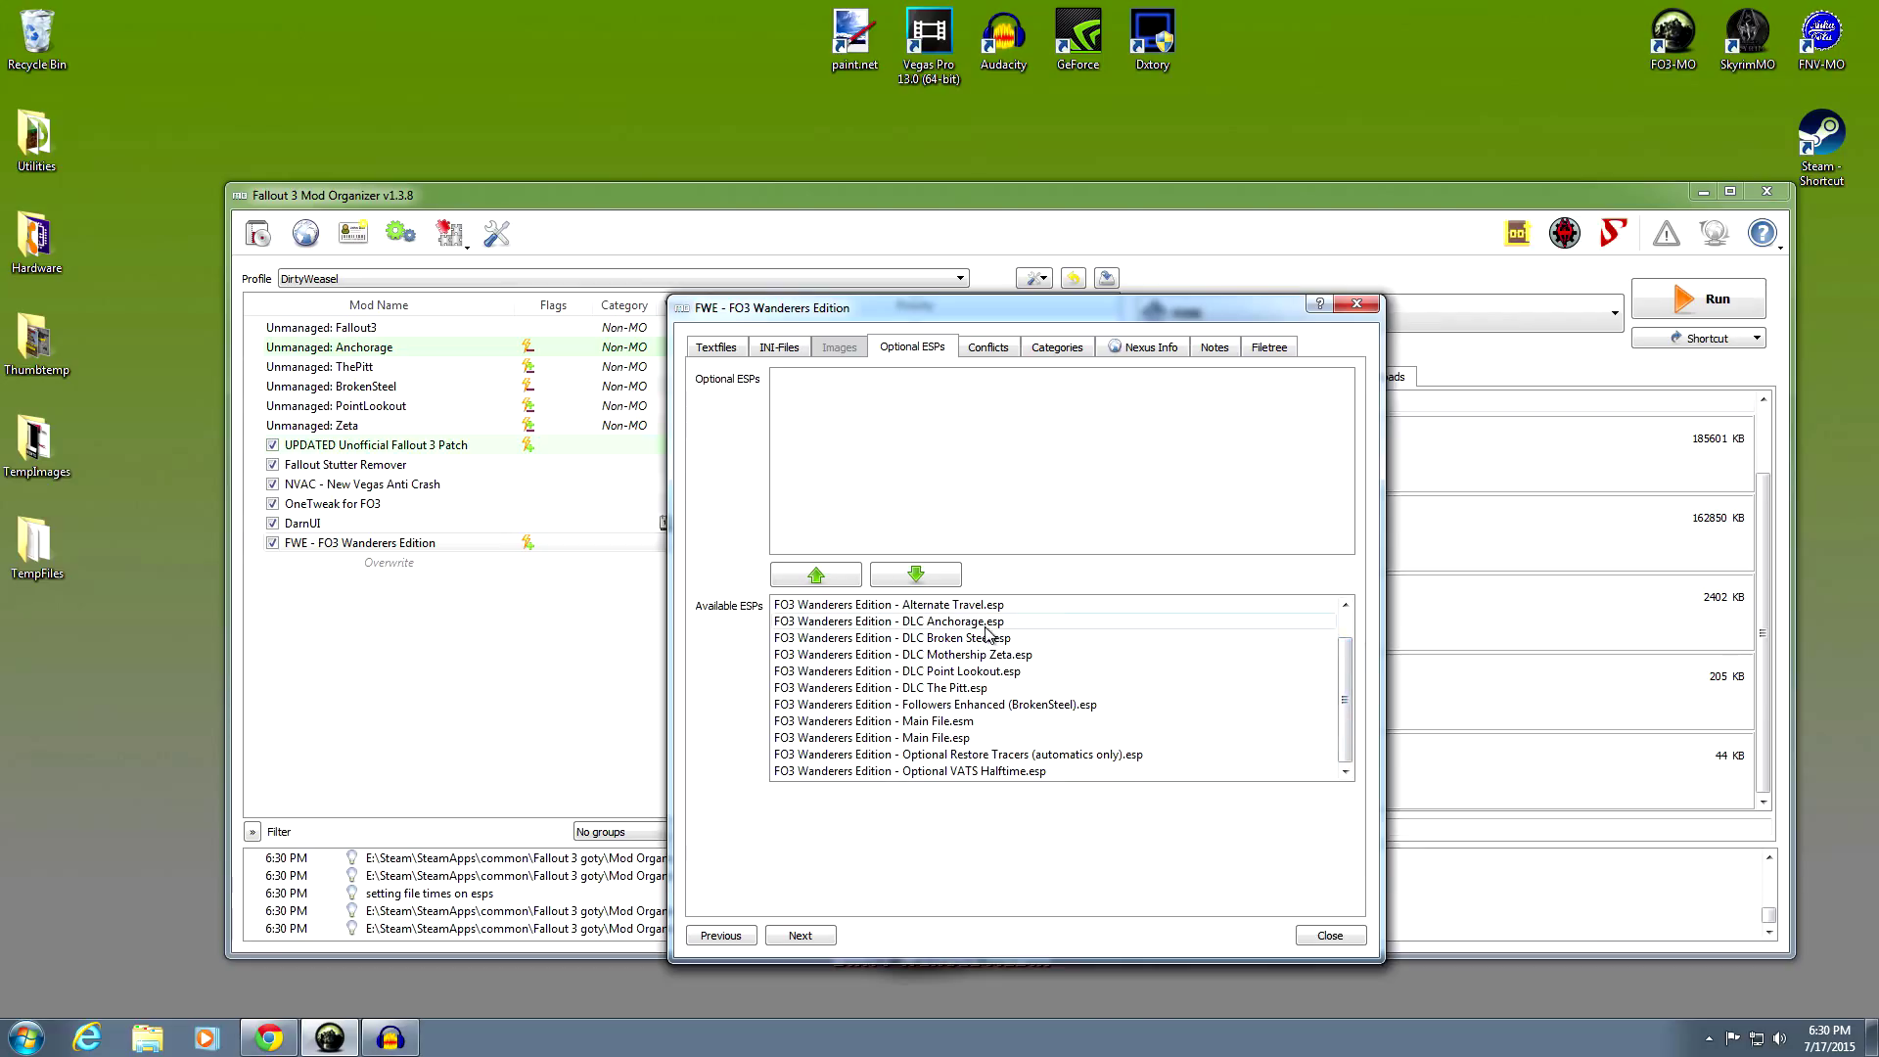
scroll(1125, 666, "up", 1)
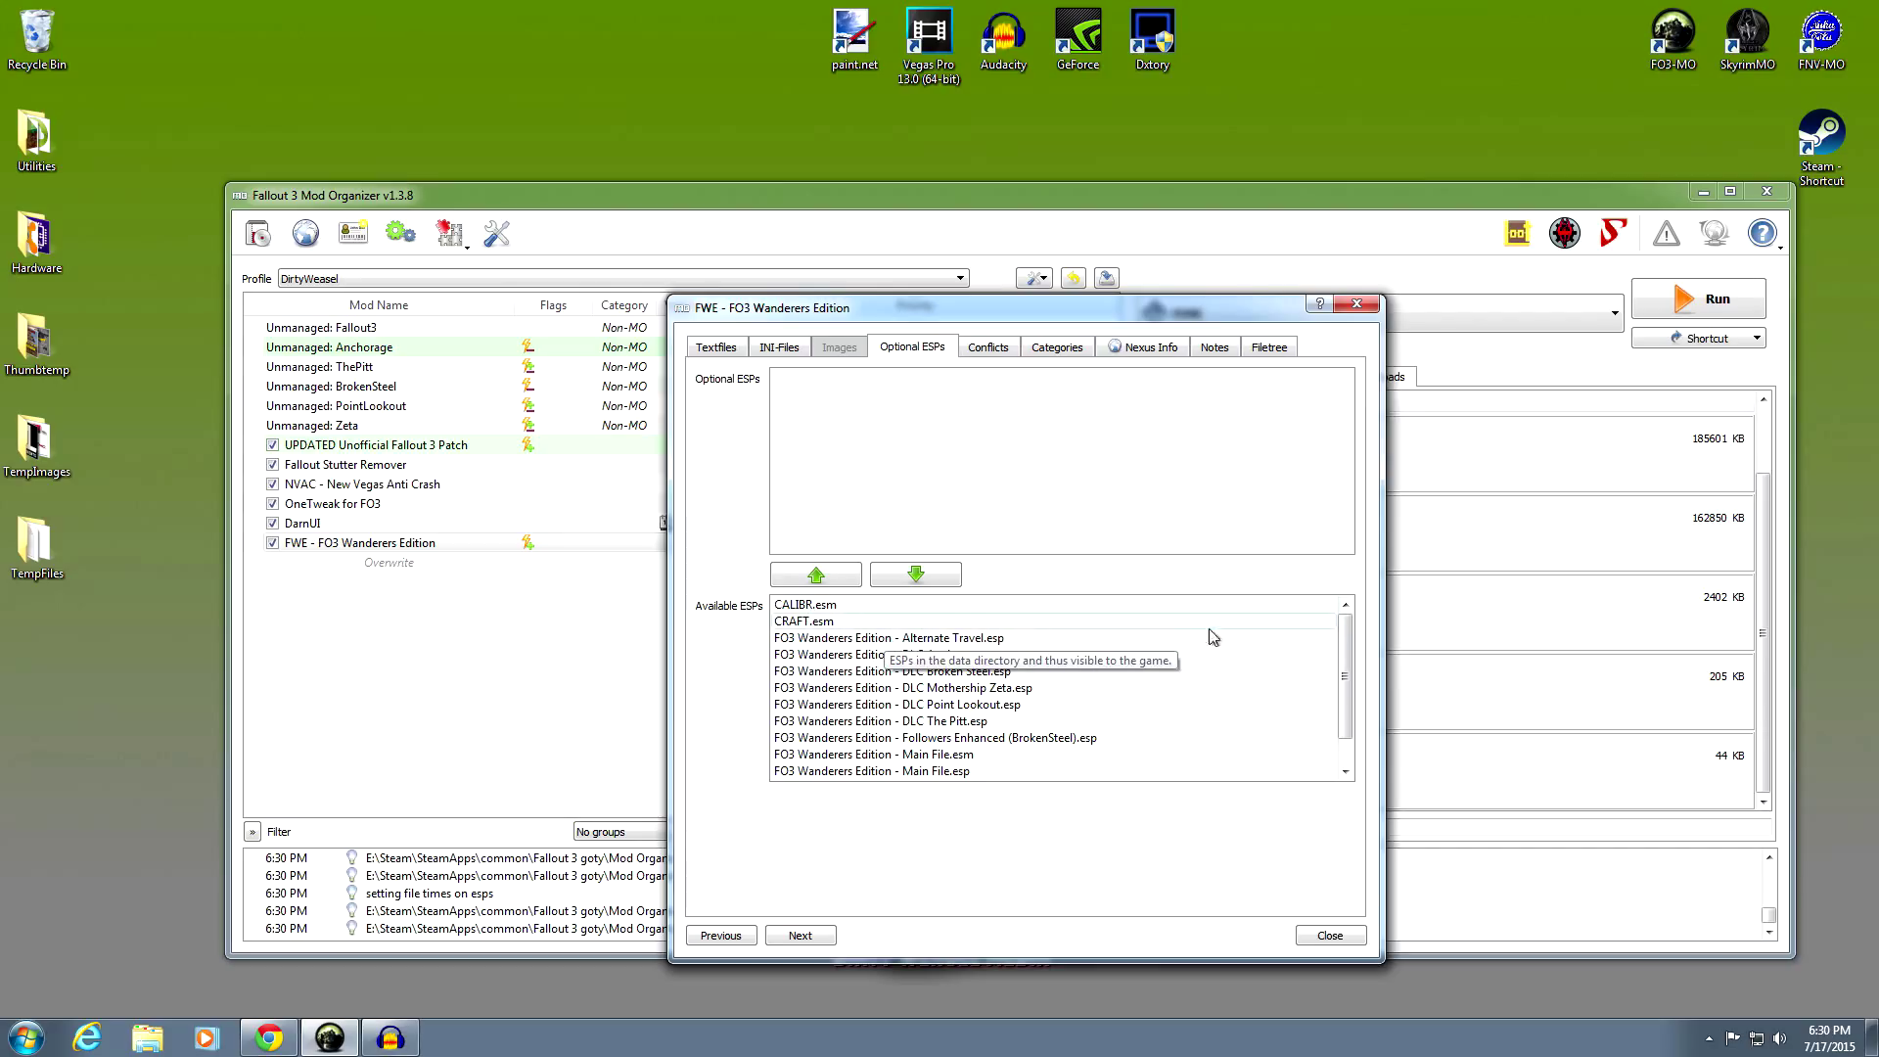
left_click_drag(1348, 648, 1350, 671)
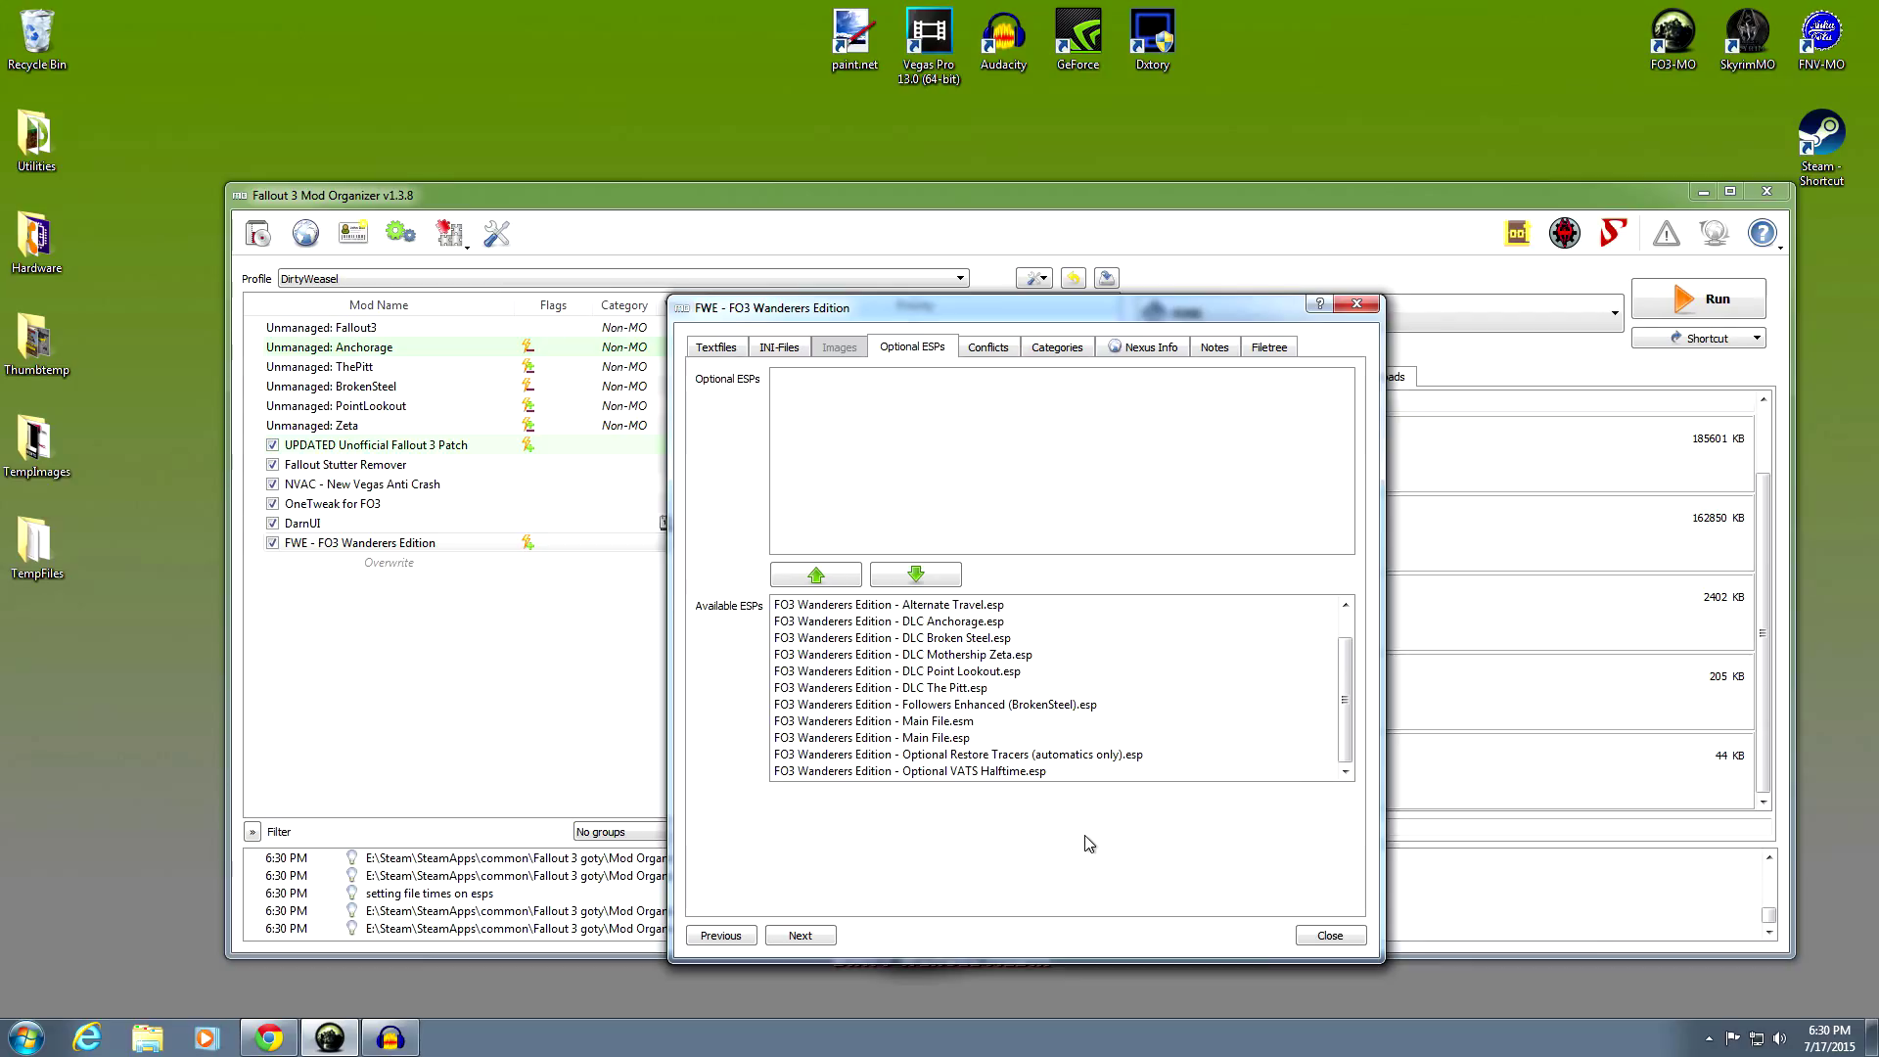
left_click_drag(1346, 710, 1342, 638)
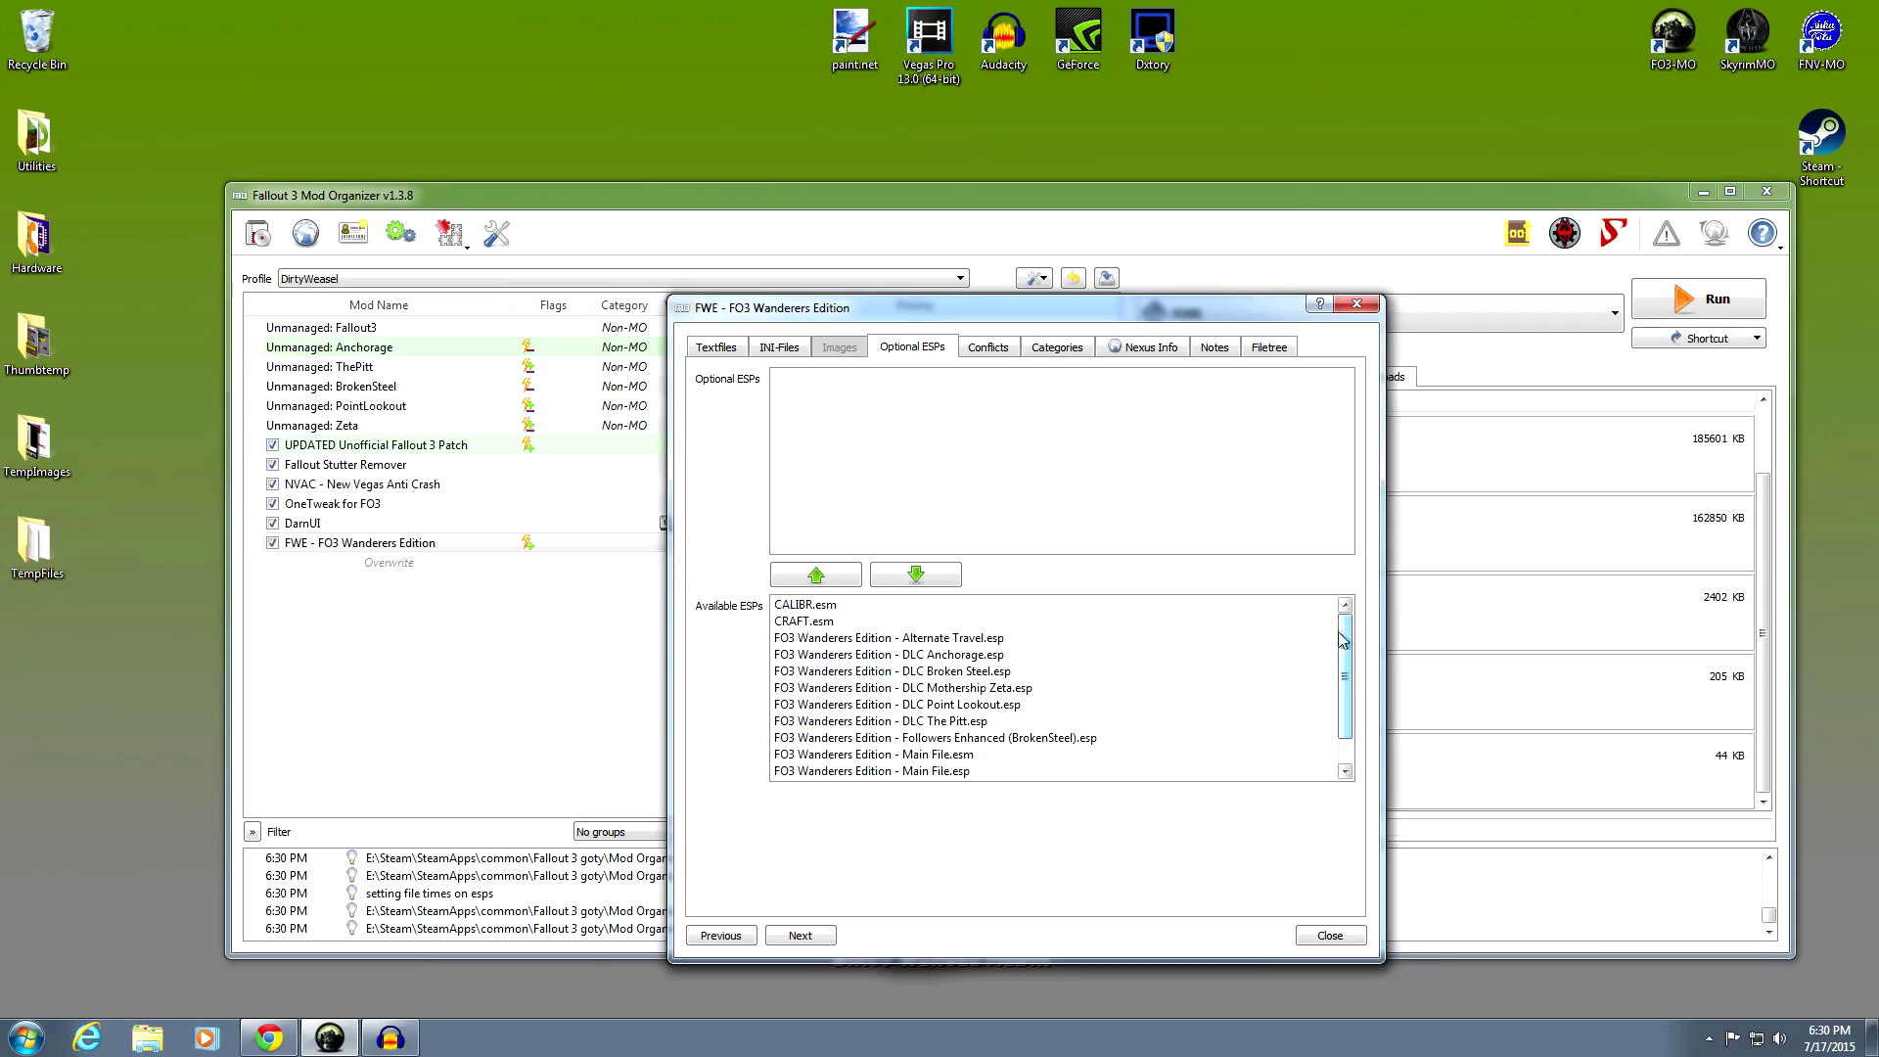
left_click(1263, 348)
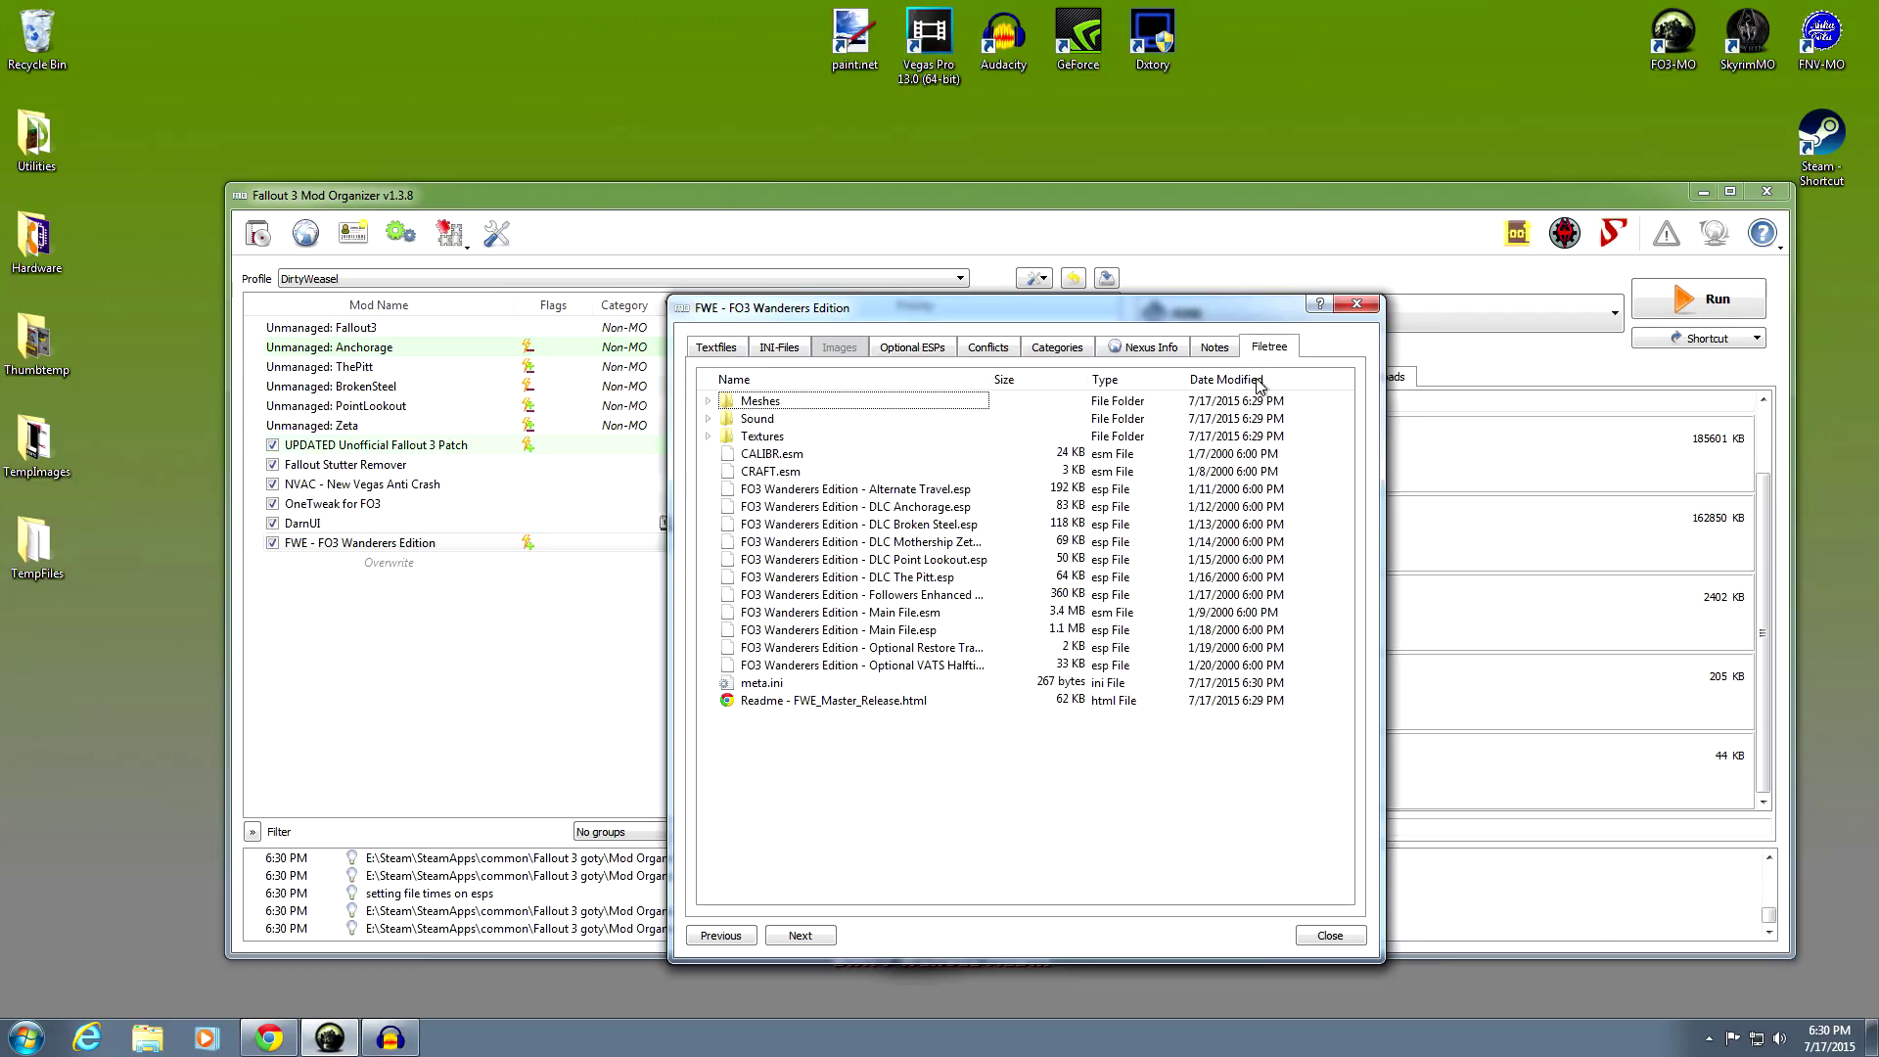
left_click(990, 349)
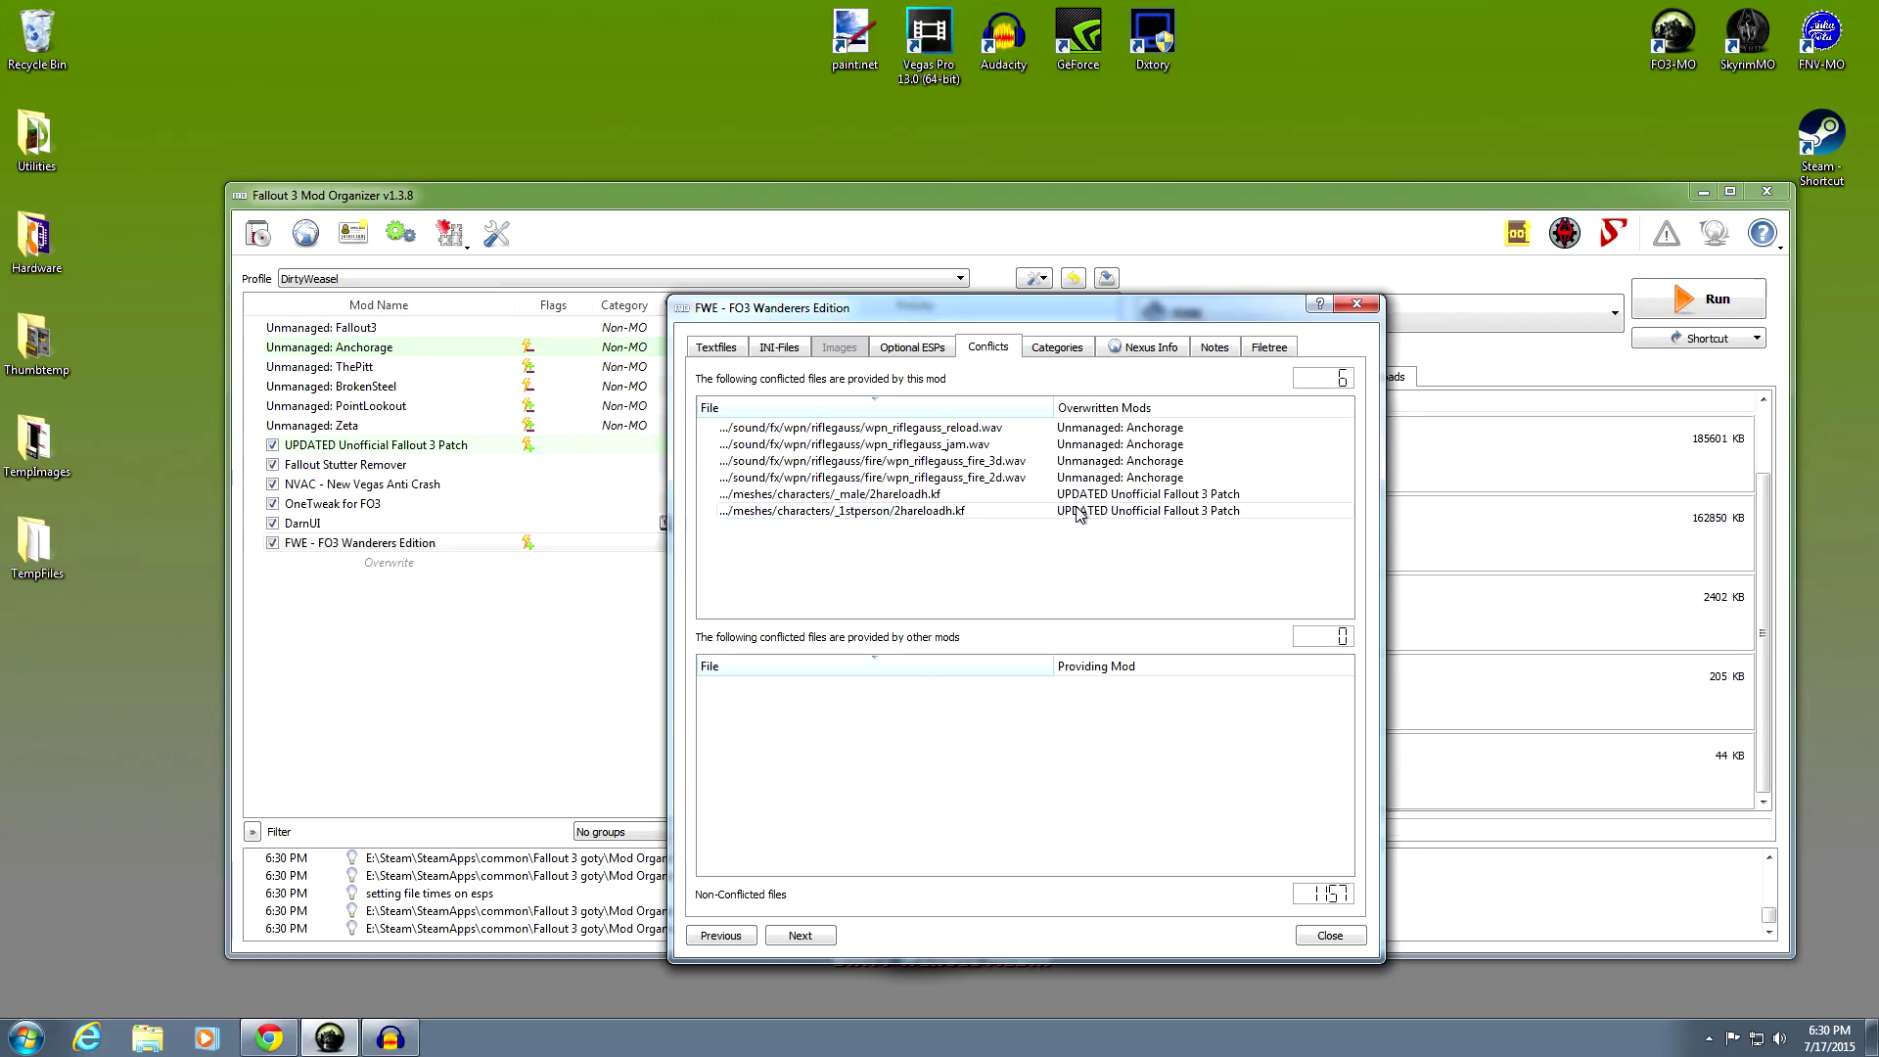
left_click(1328, 935)
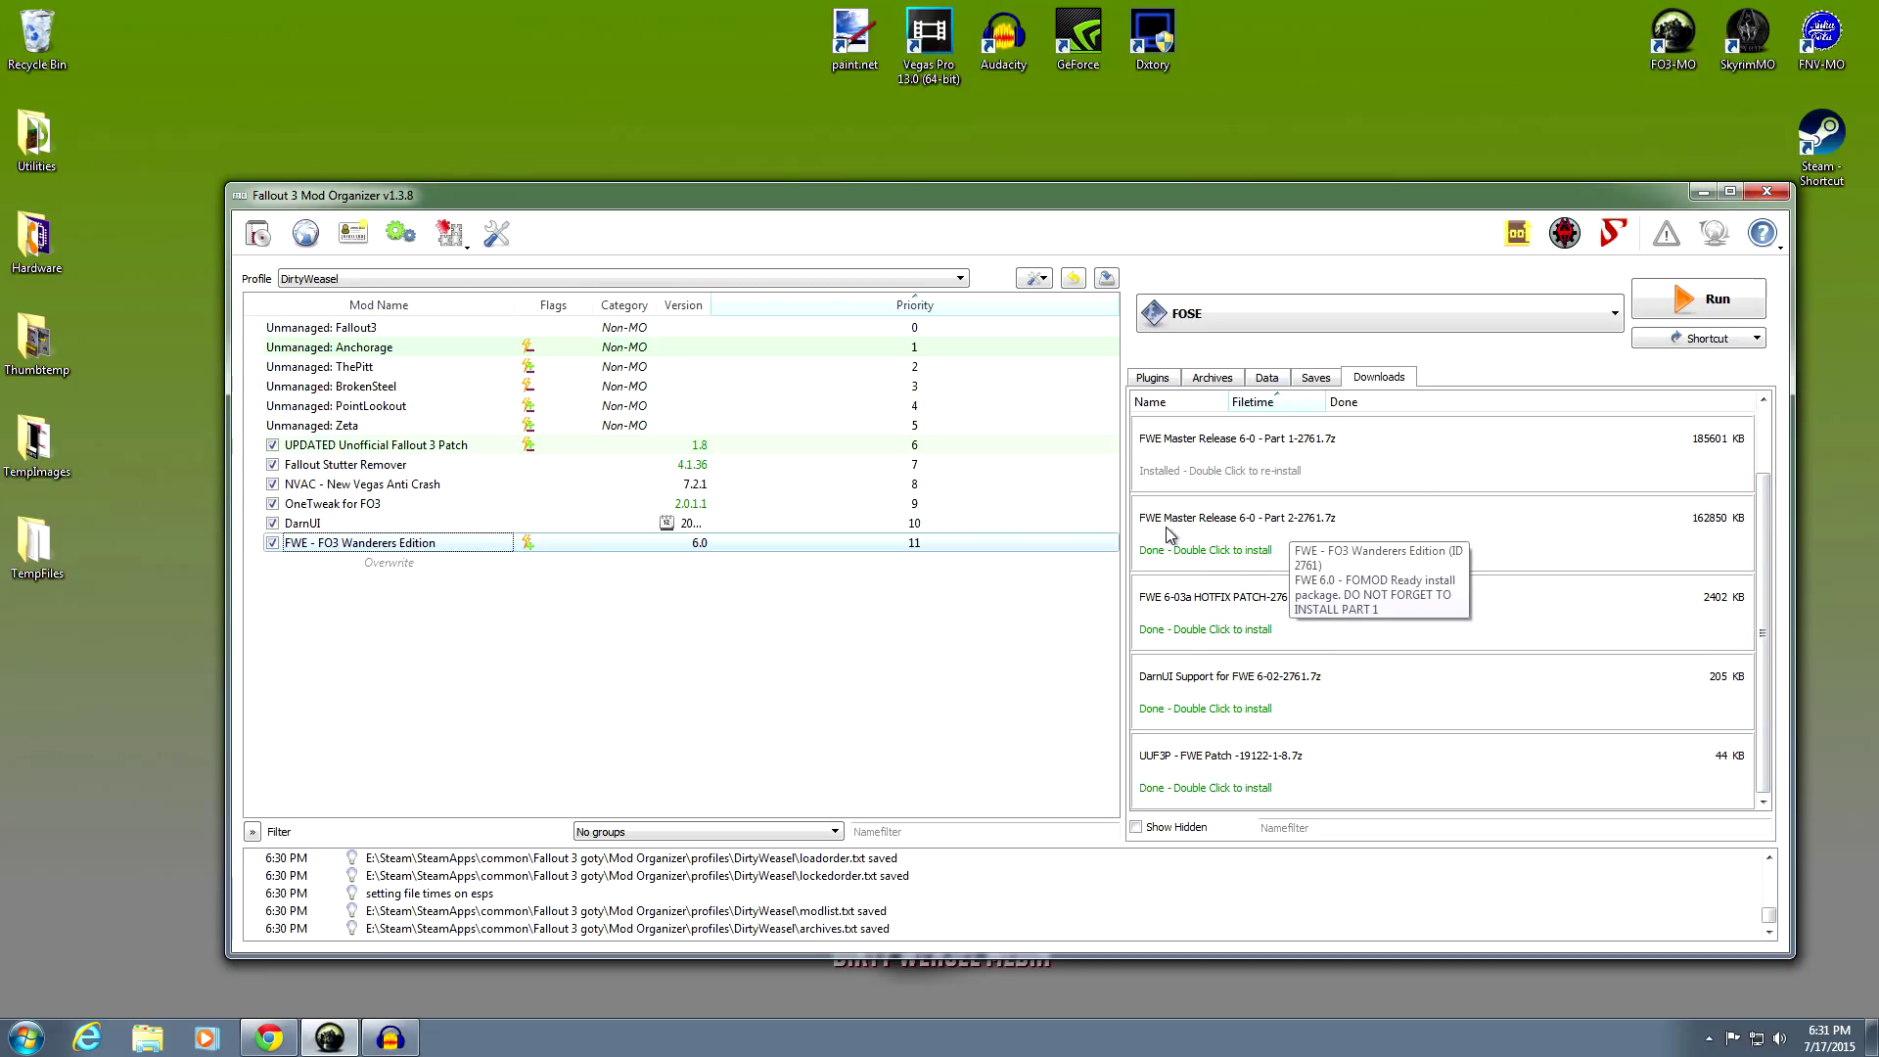
Manually install FWE Master Release 6-0 - Part 2, merging it into FWE - FO3 Wanderers Edition, and ignore that mod's update
double_click(1231, 534)
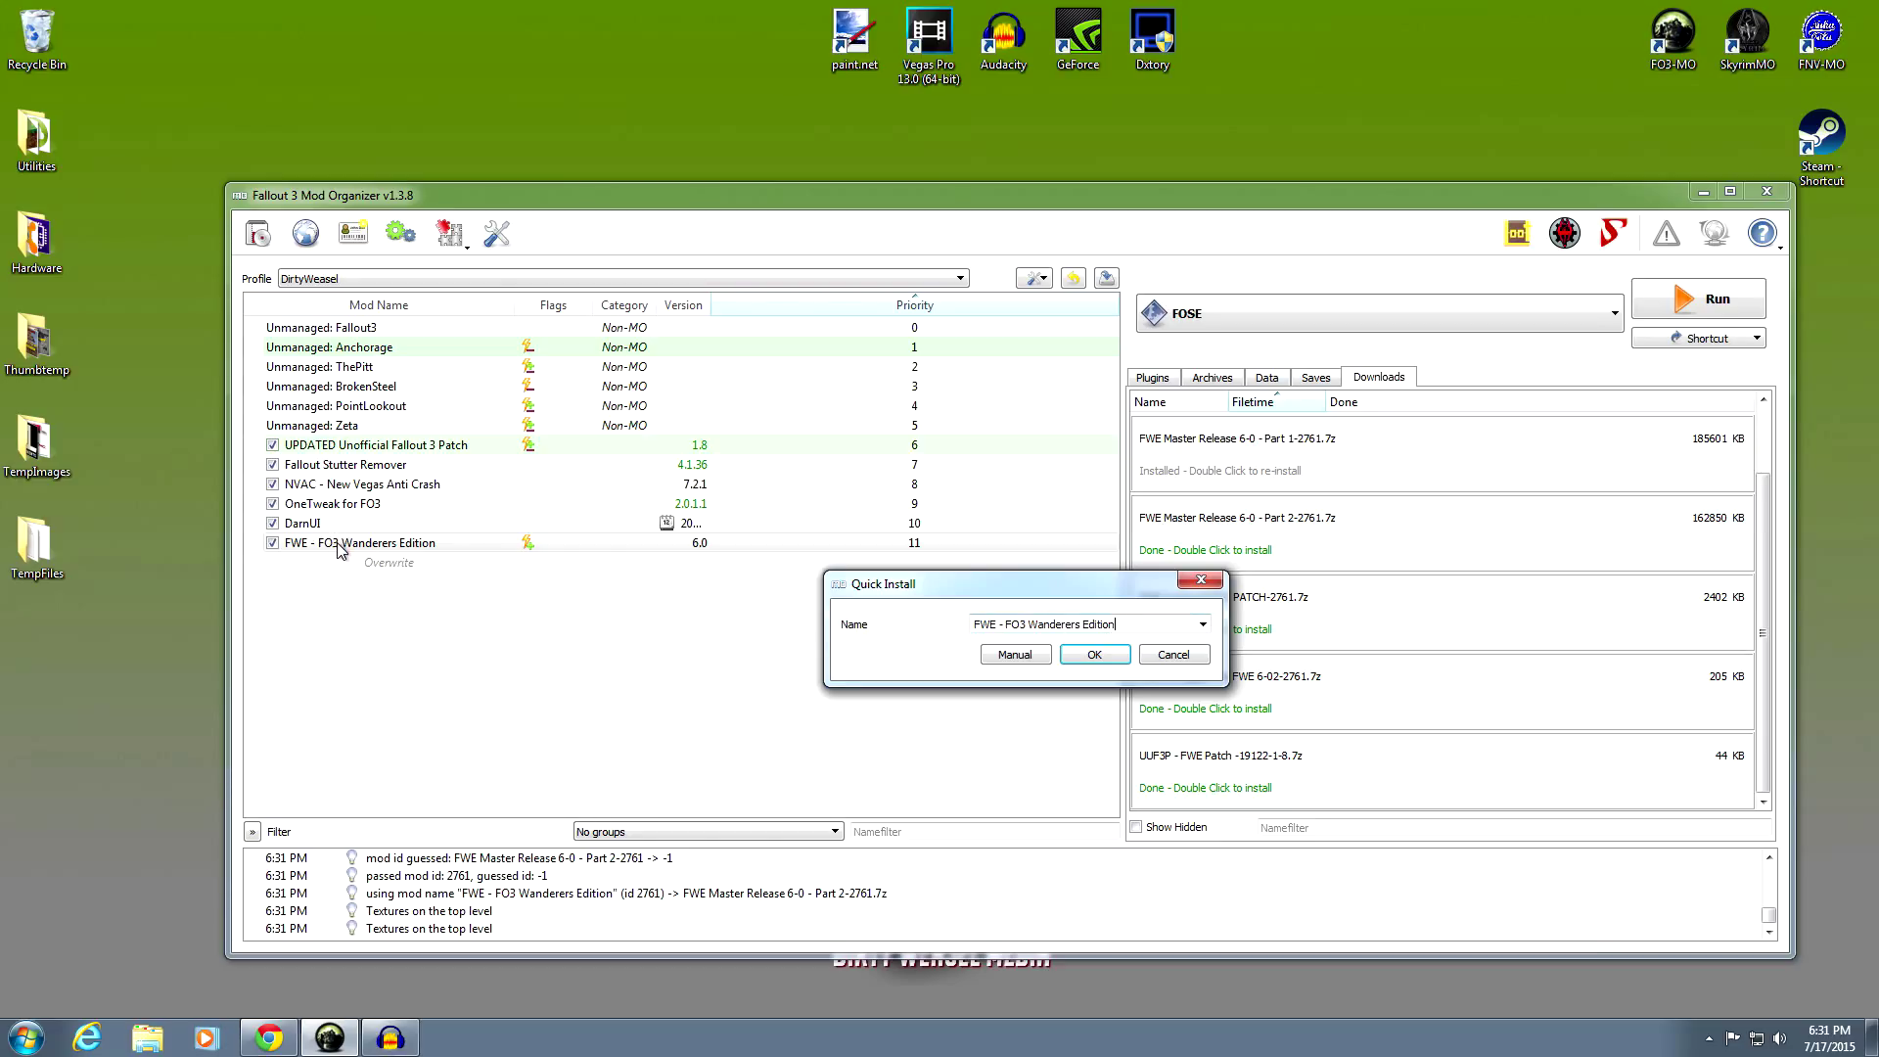
left_click(992, 658)
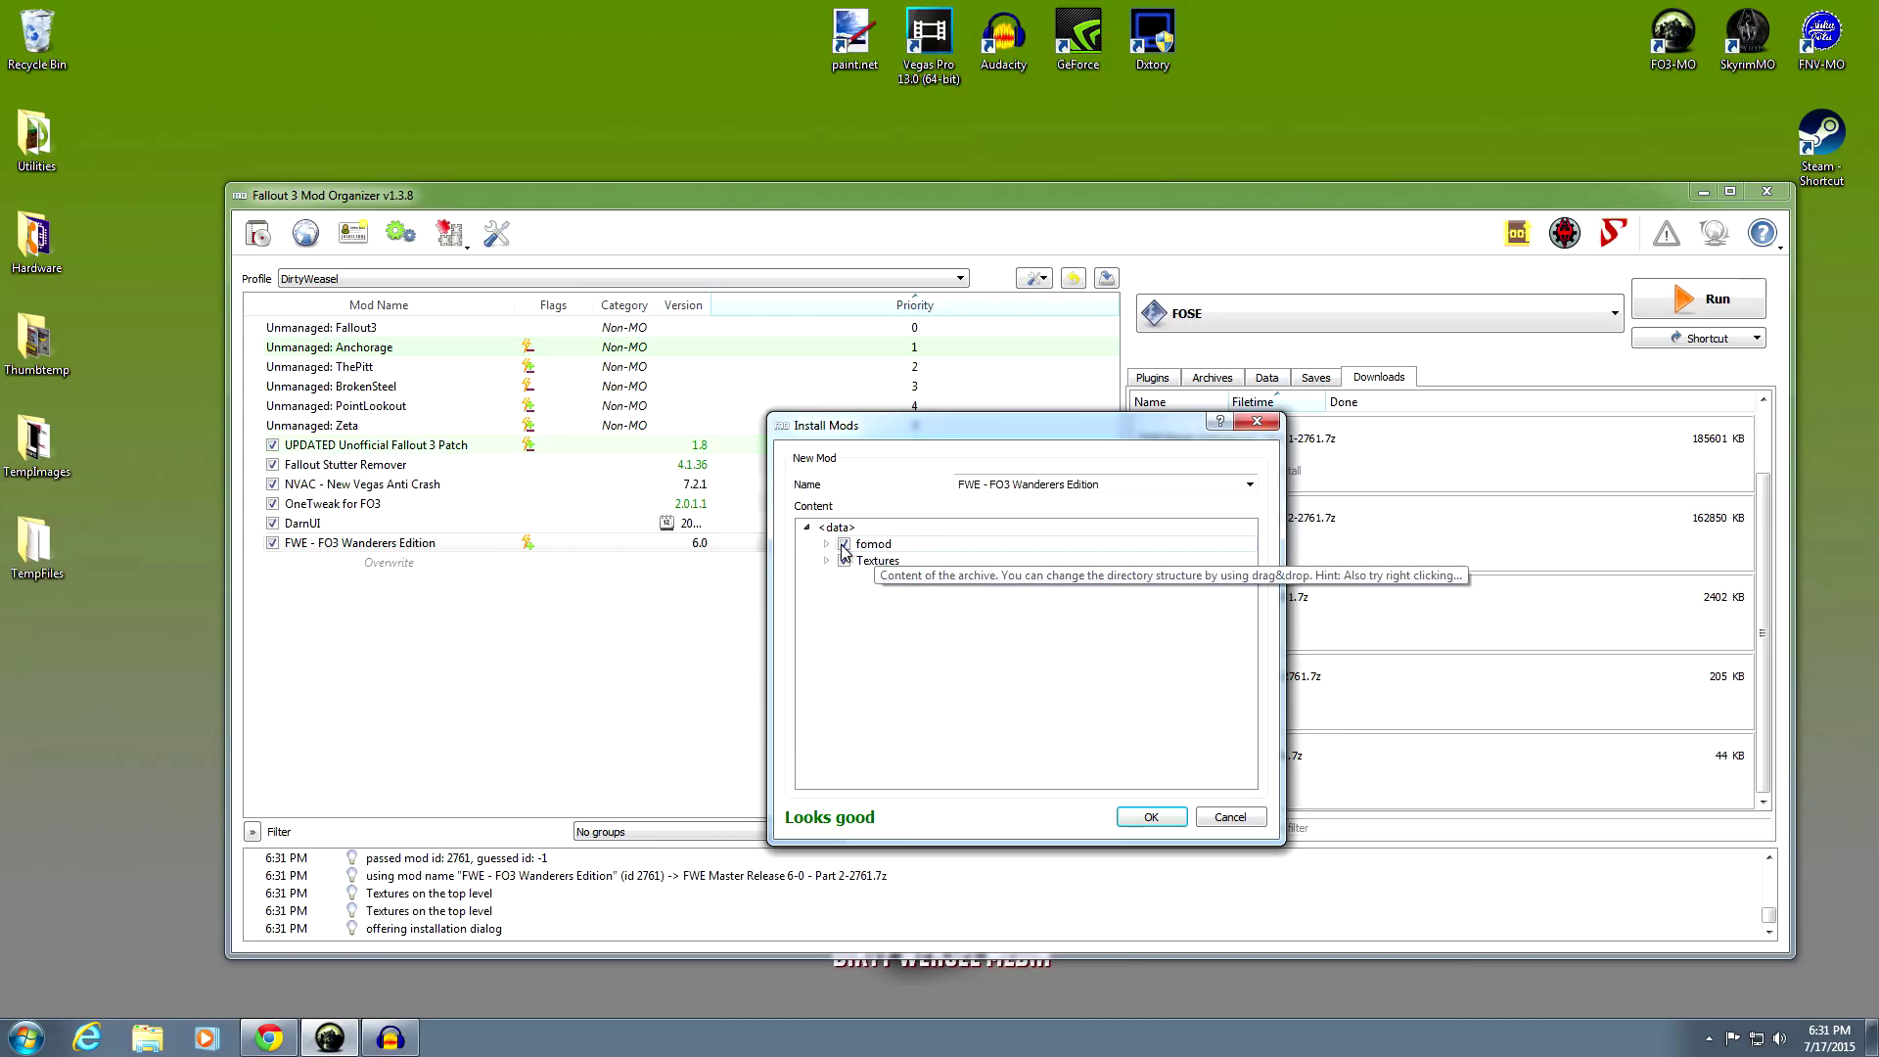
left_click(1136, 822)
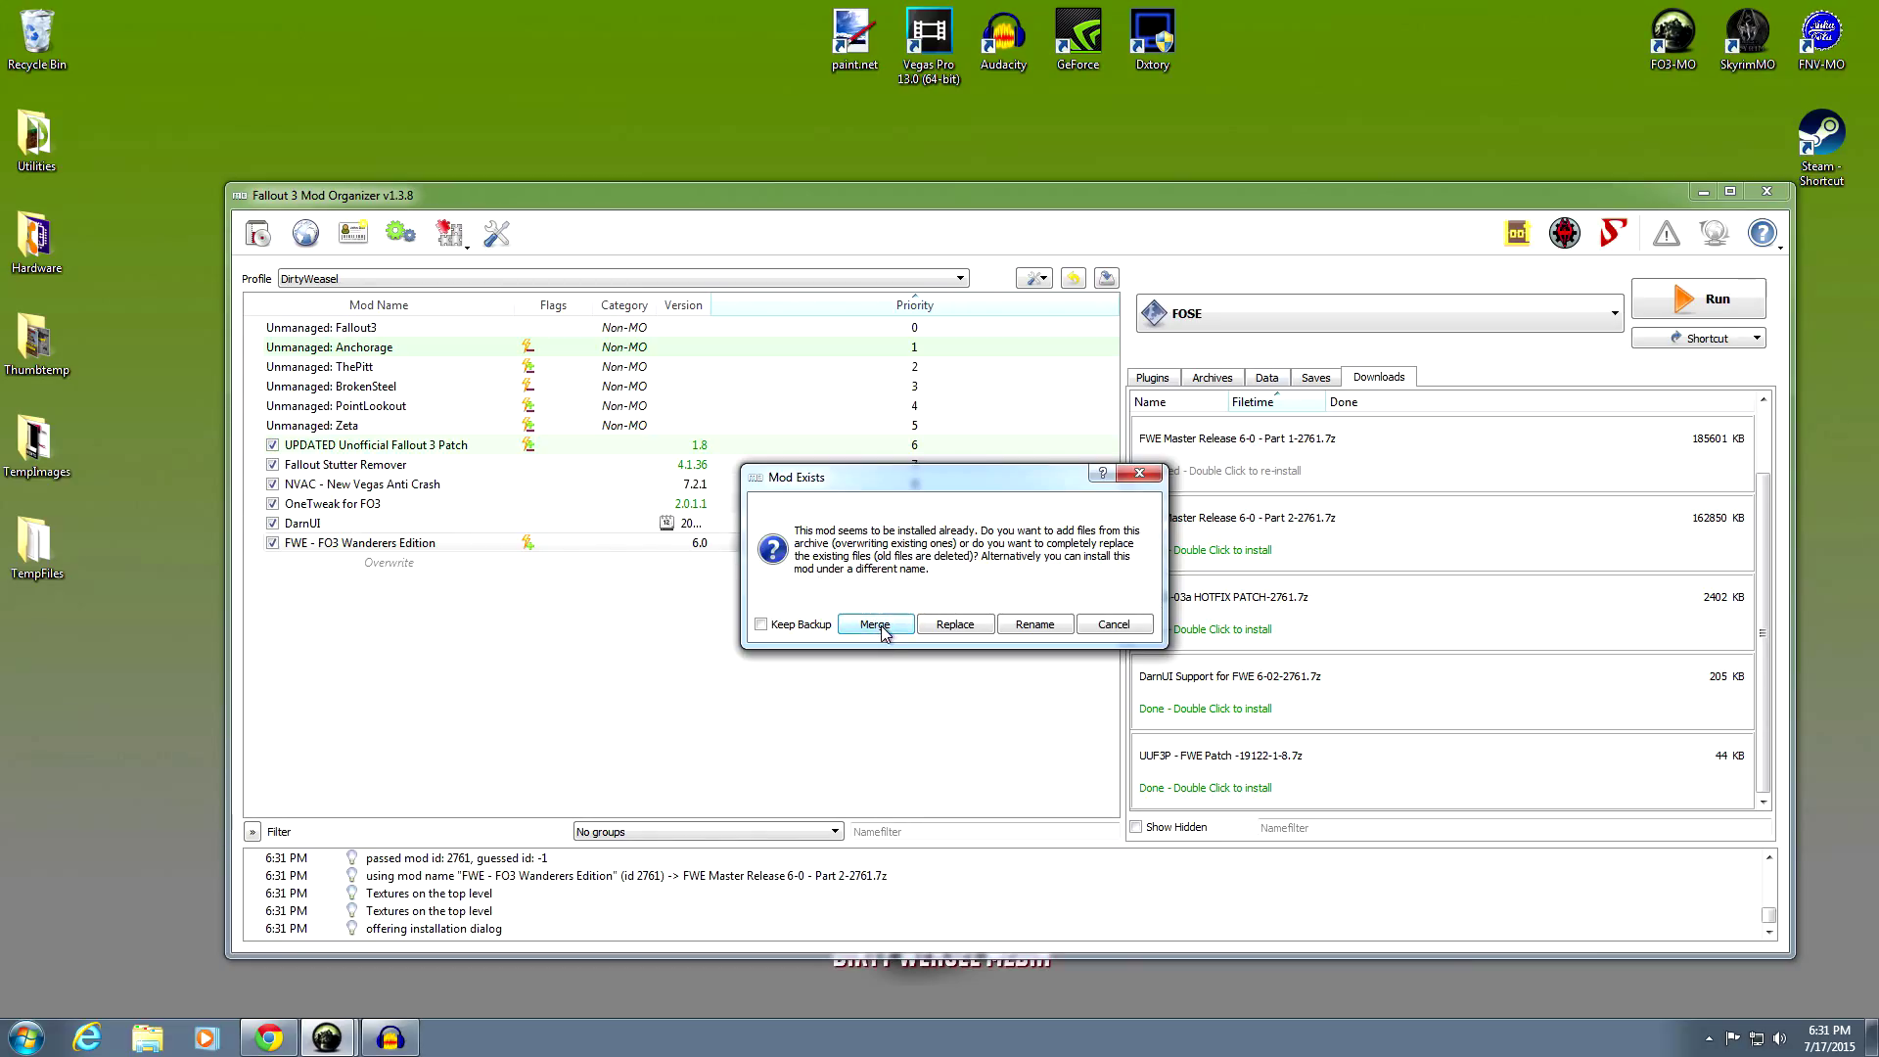
left_click(874, 625)
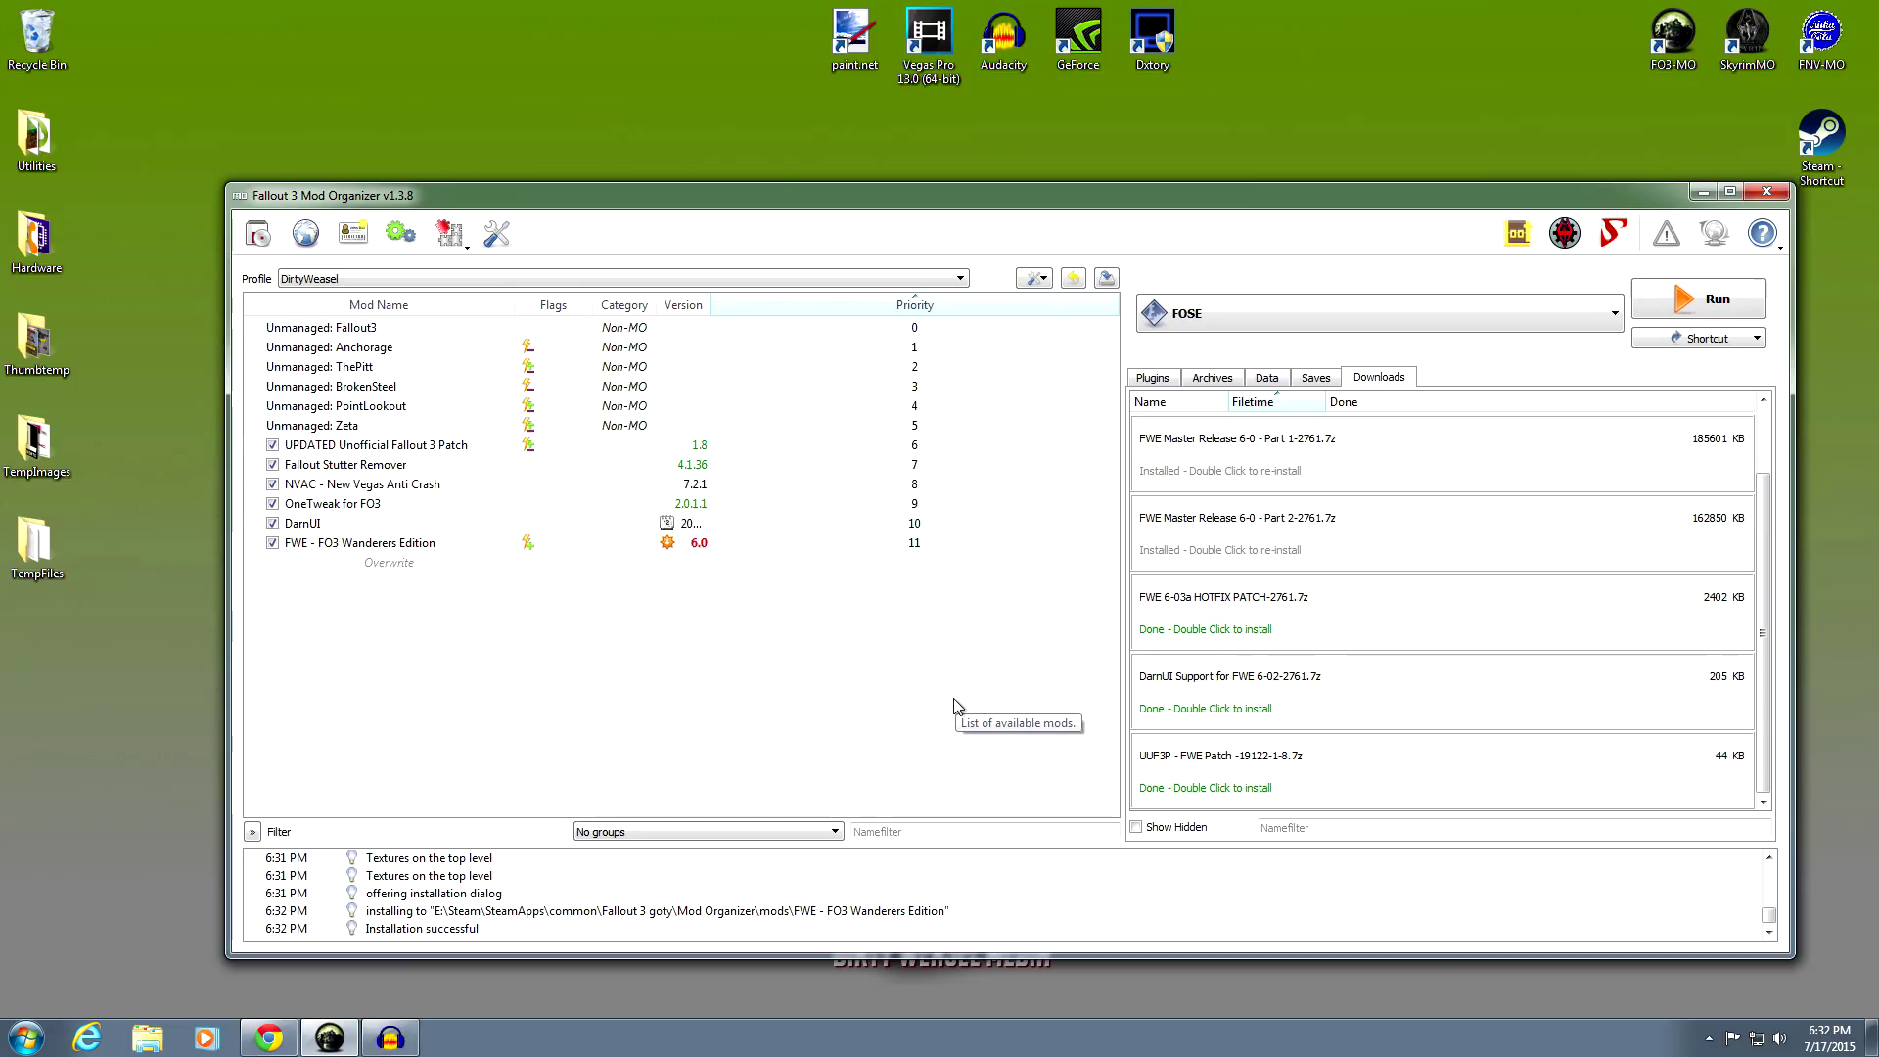
right_click(682, 545)
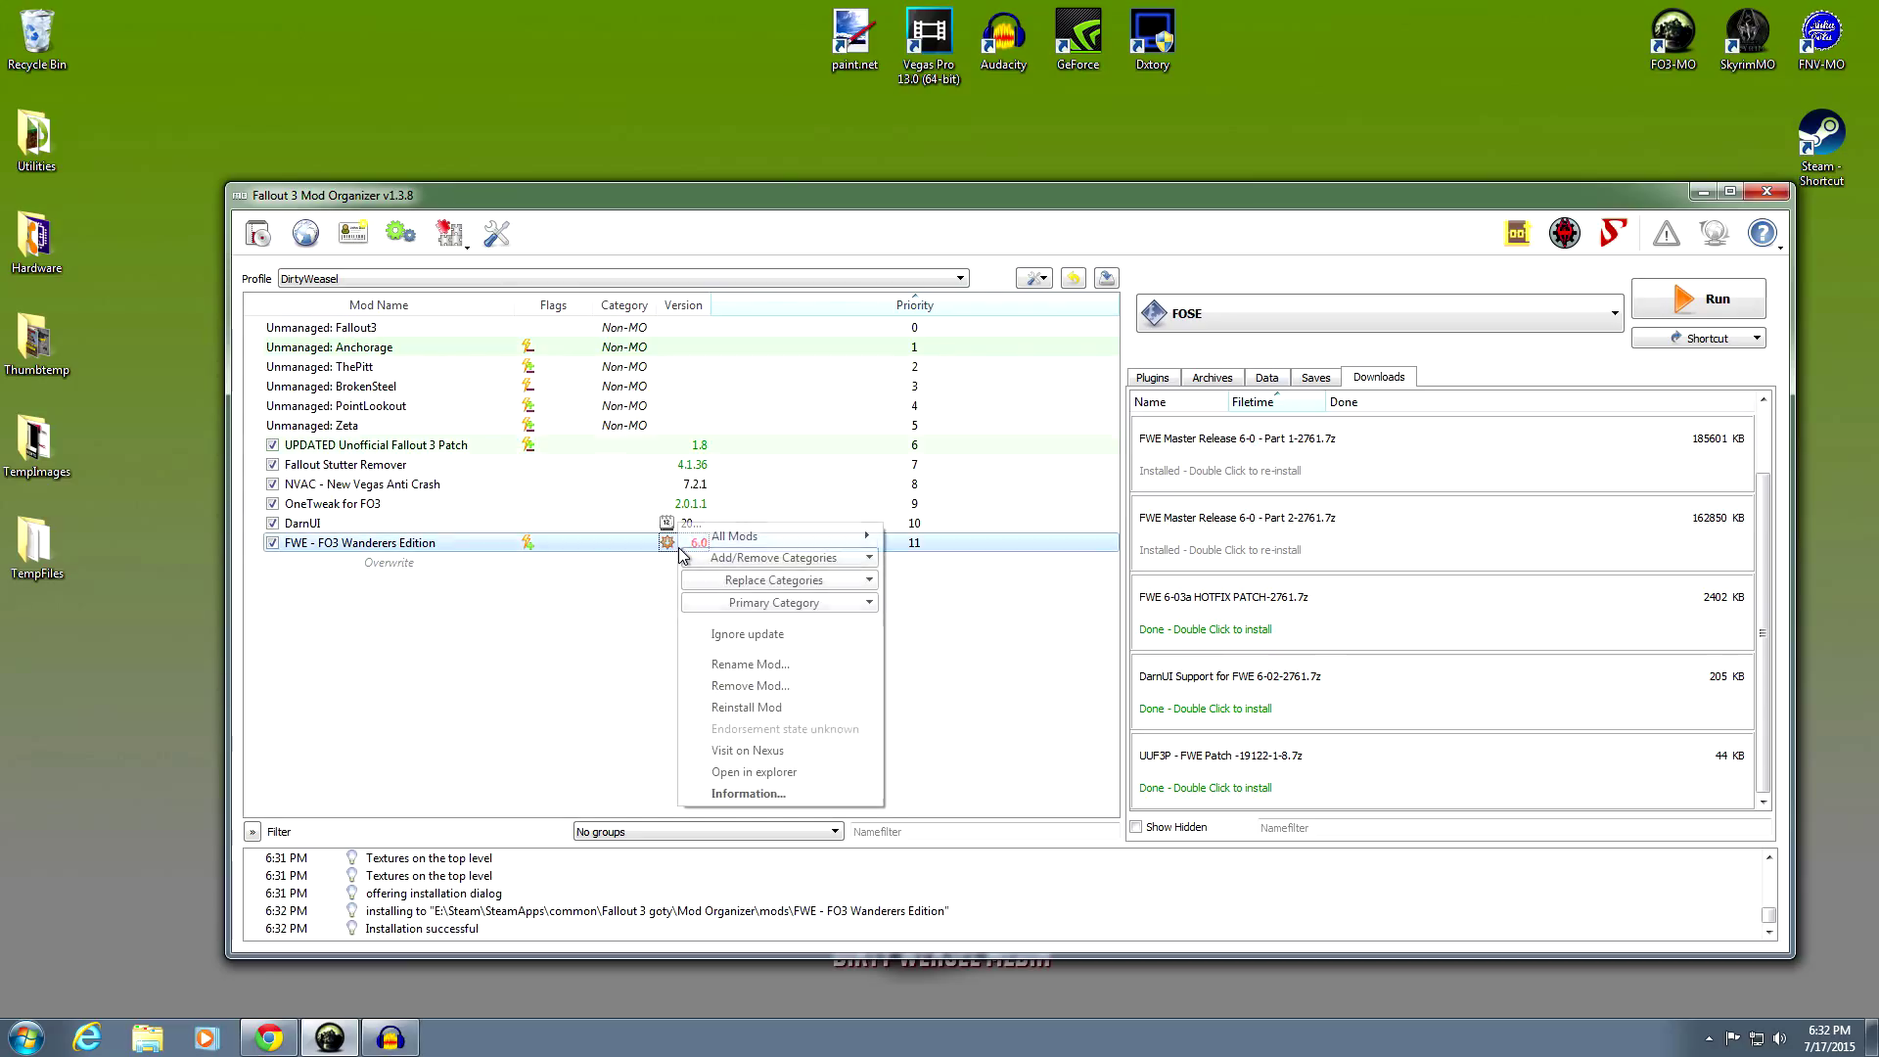
left_click(707, 636)
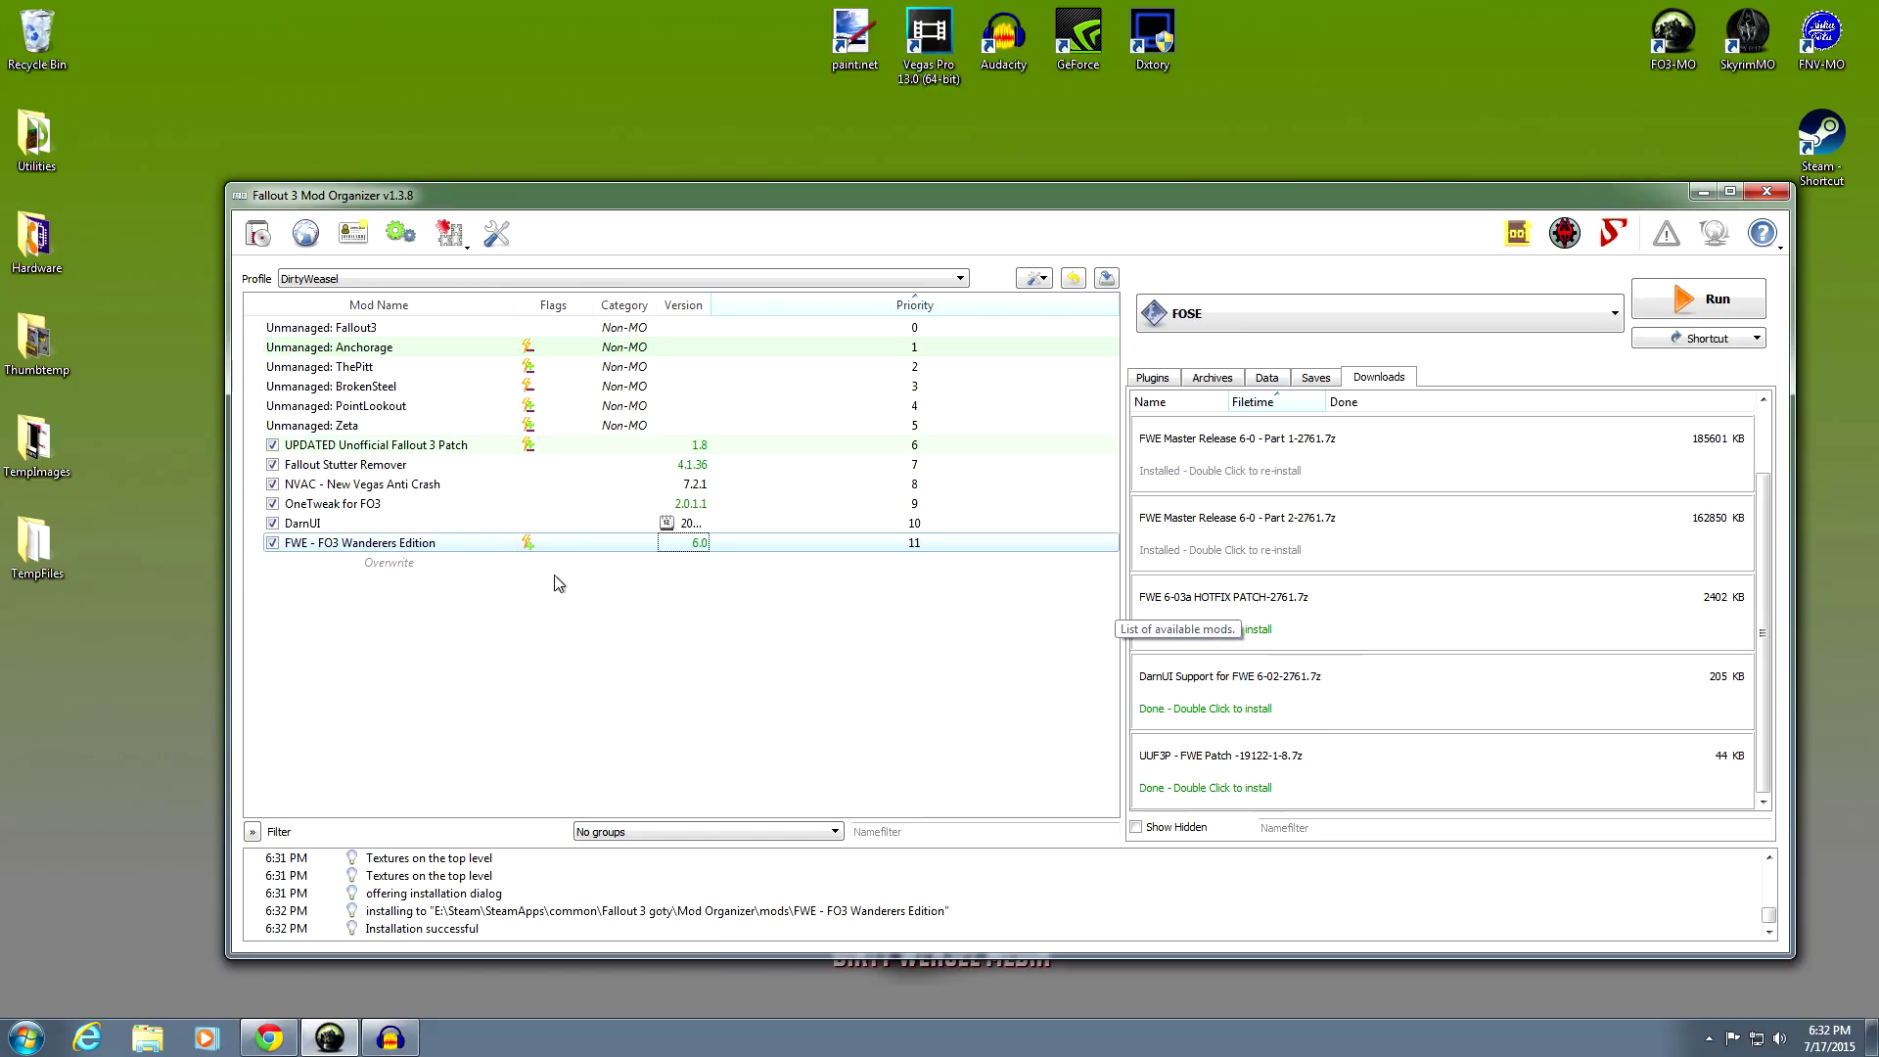
Start a manual installation of FWE 6-03a HOTFIX PATCH under the mod name FWE - FO3 Wanderers Edition
mouse_move(1313, 619)
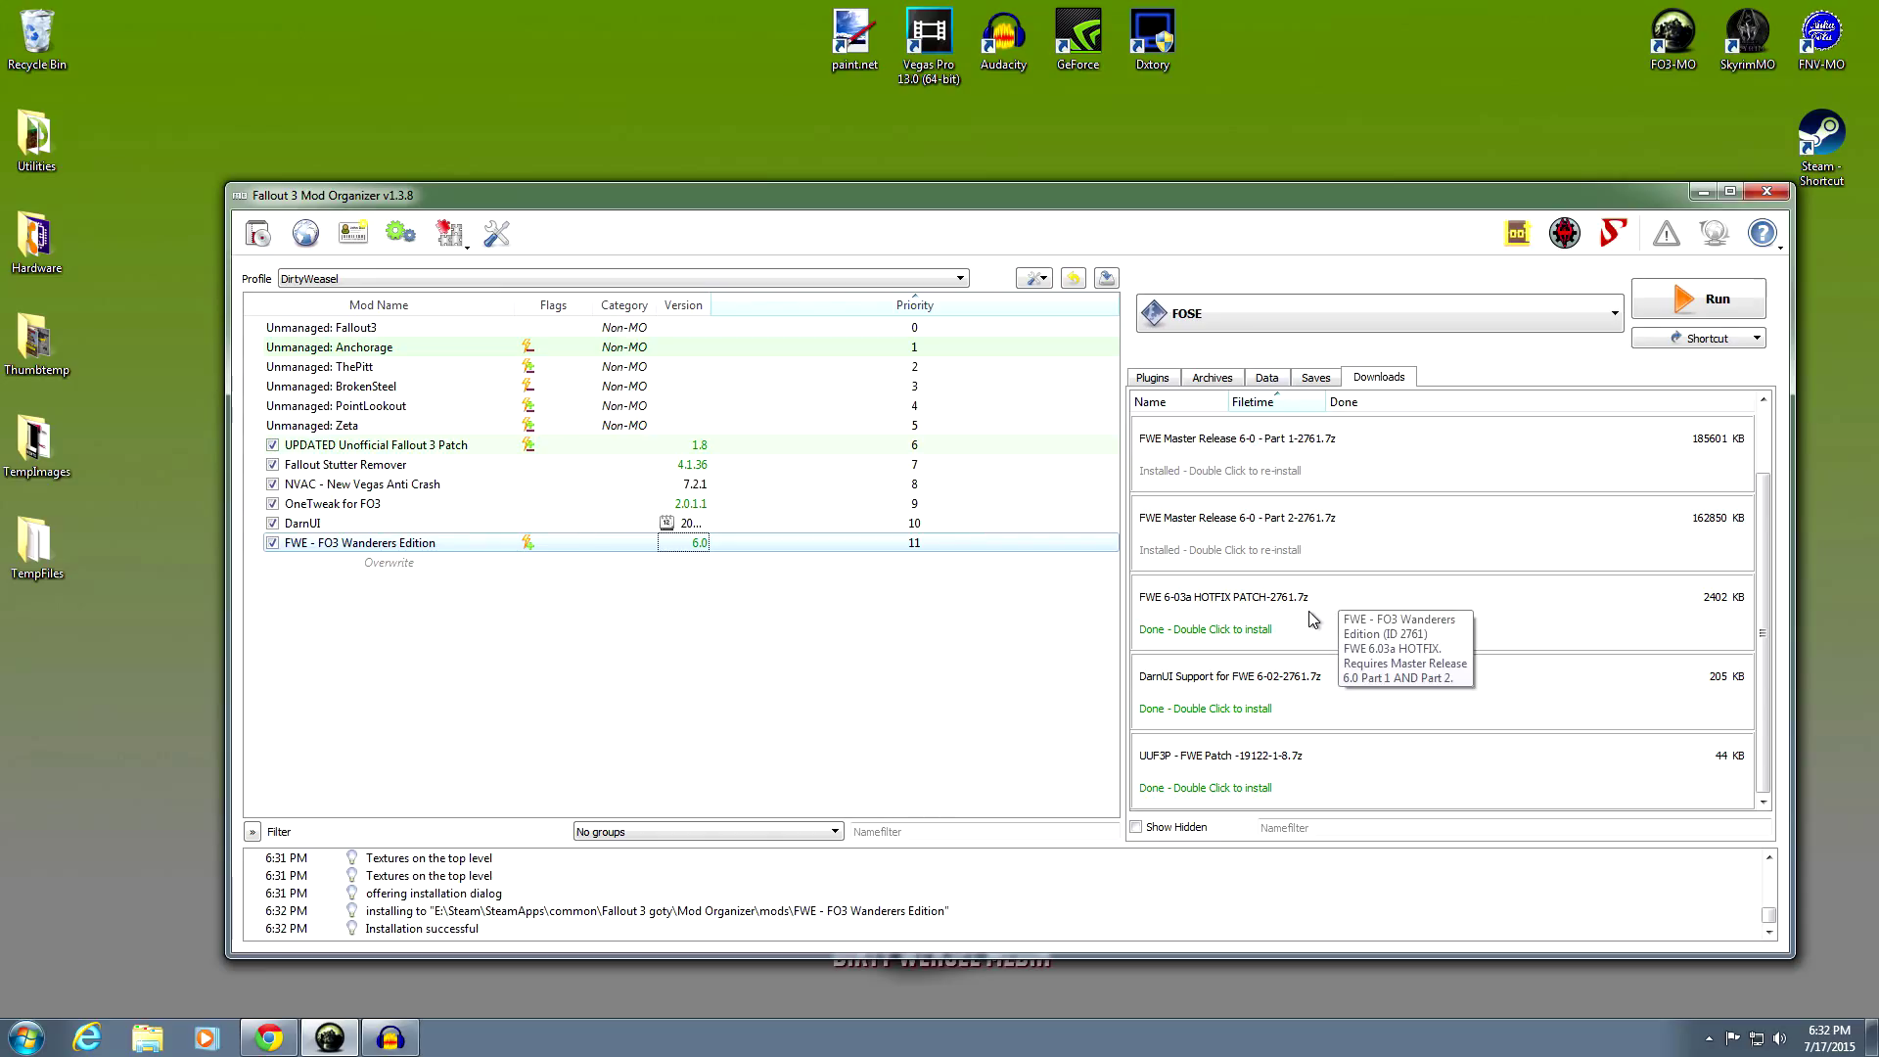
double_click(1311, 620)
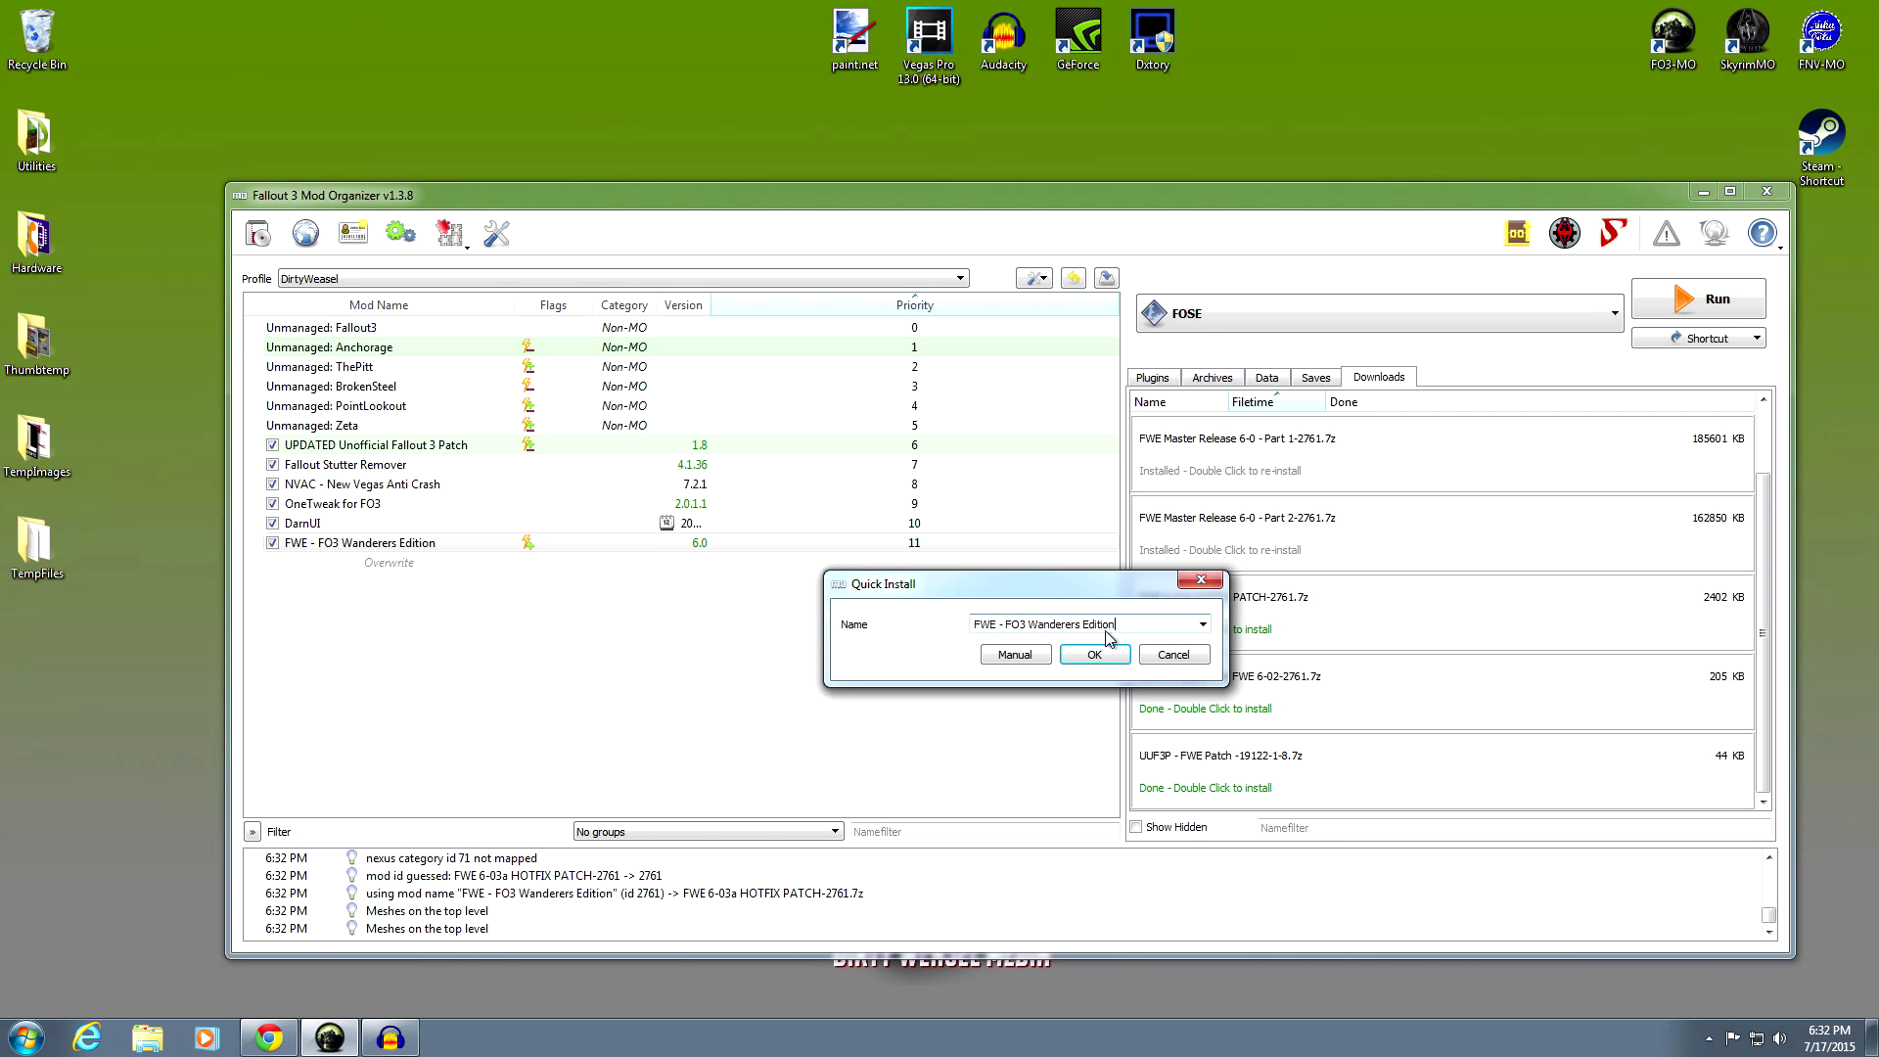
left_click(1017, 657)
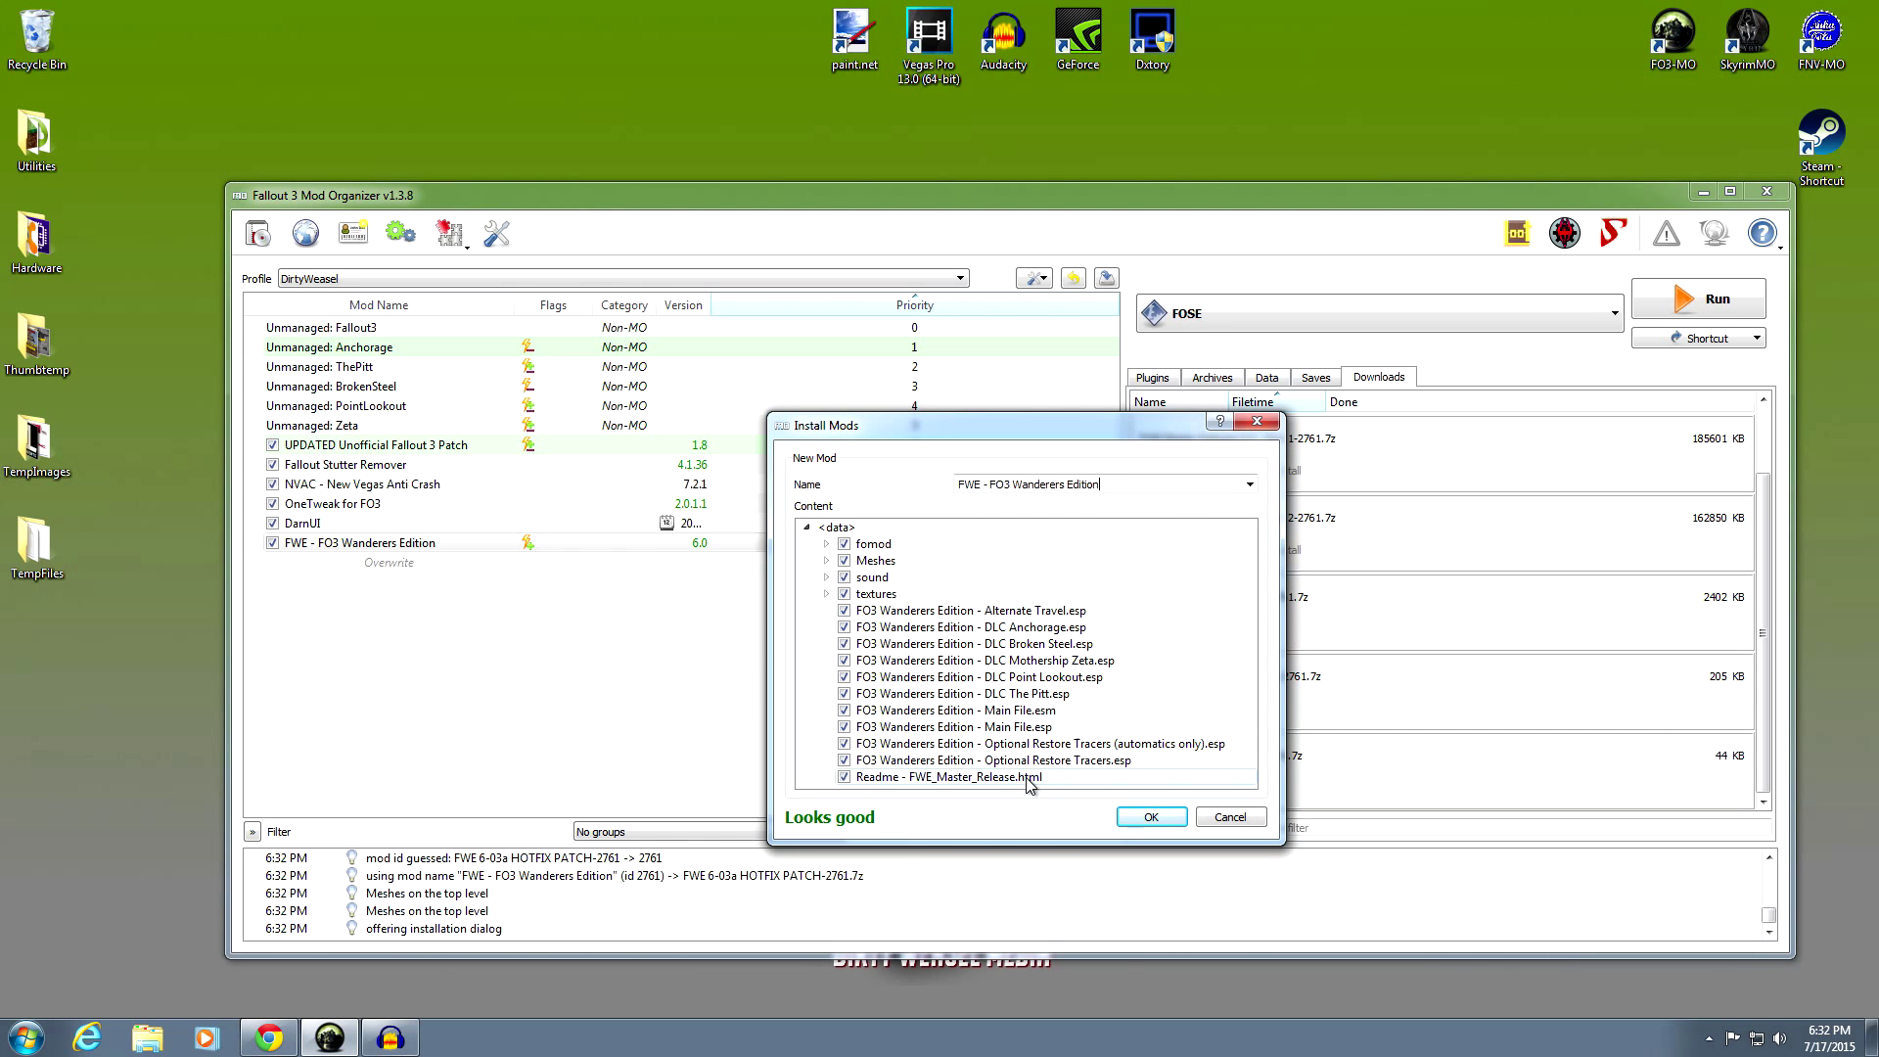
Install all files of the FWE 6-03a hotfix patch by merging them into the existing FWE - FO3 Wanderers Edition mod
left_click_drag(1021, 840, 1021, 892)
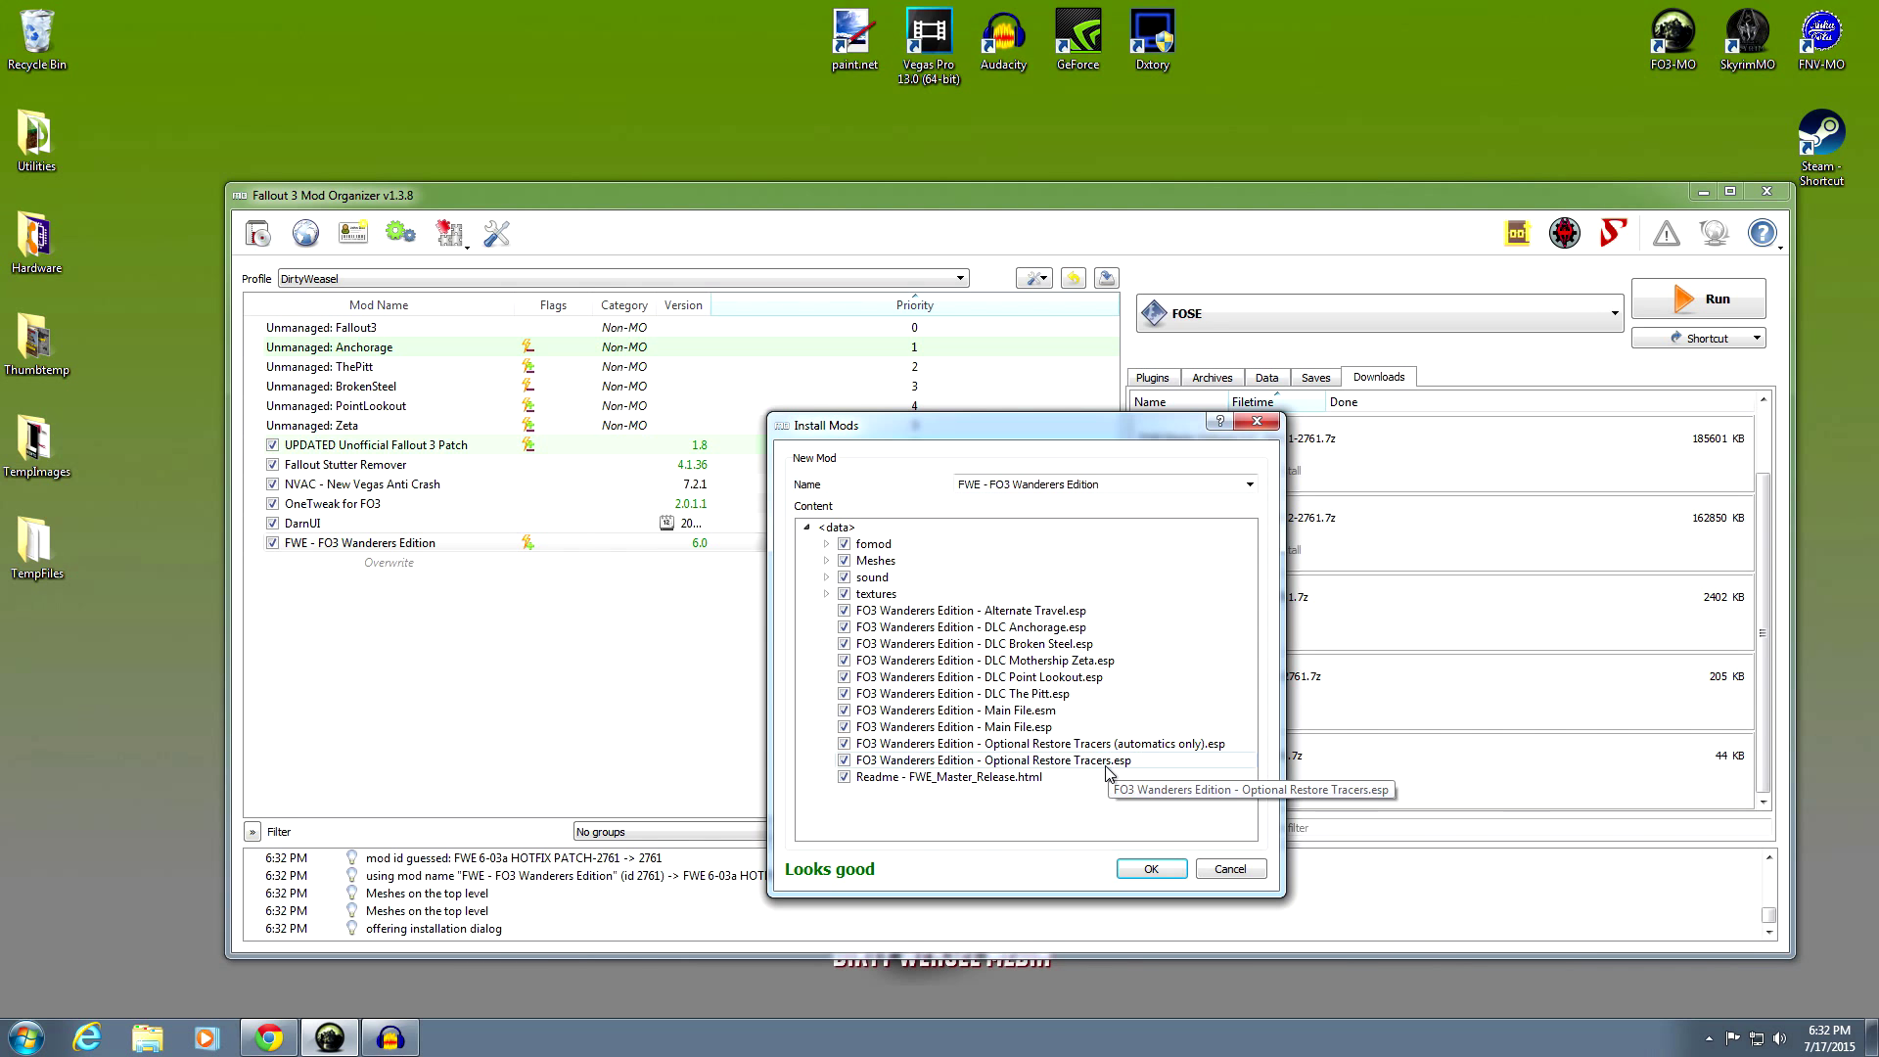
left_click(844, 760)
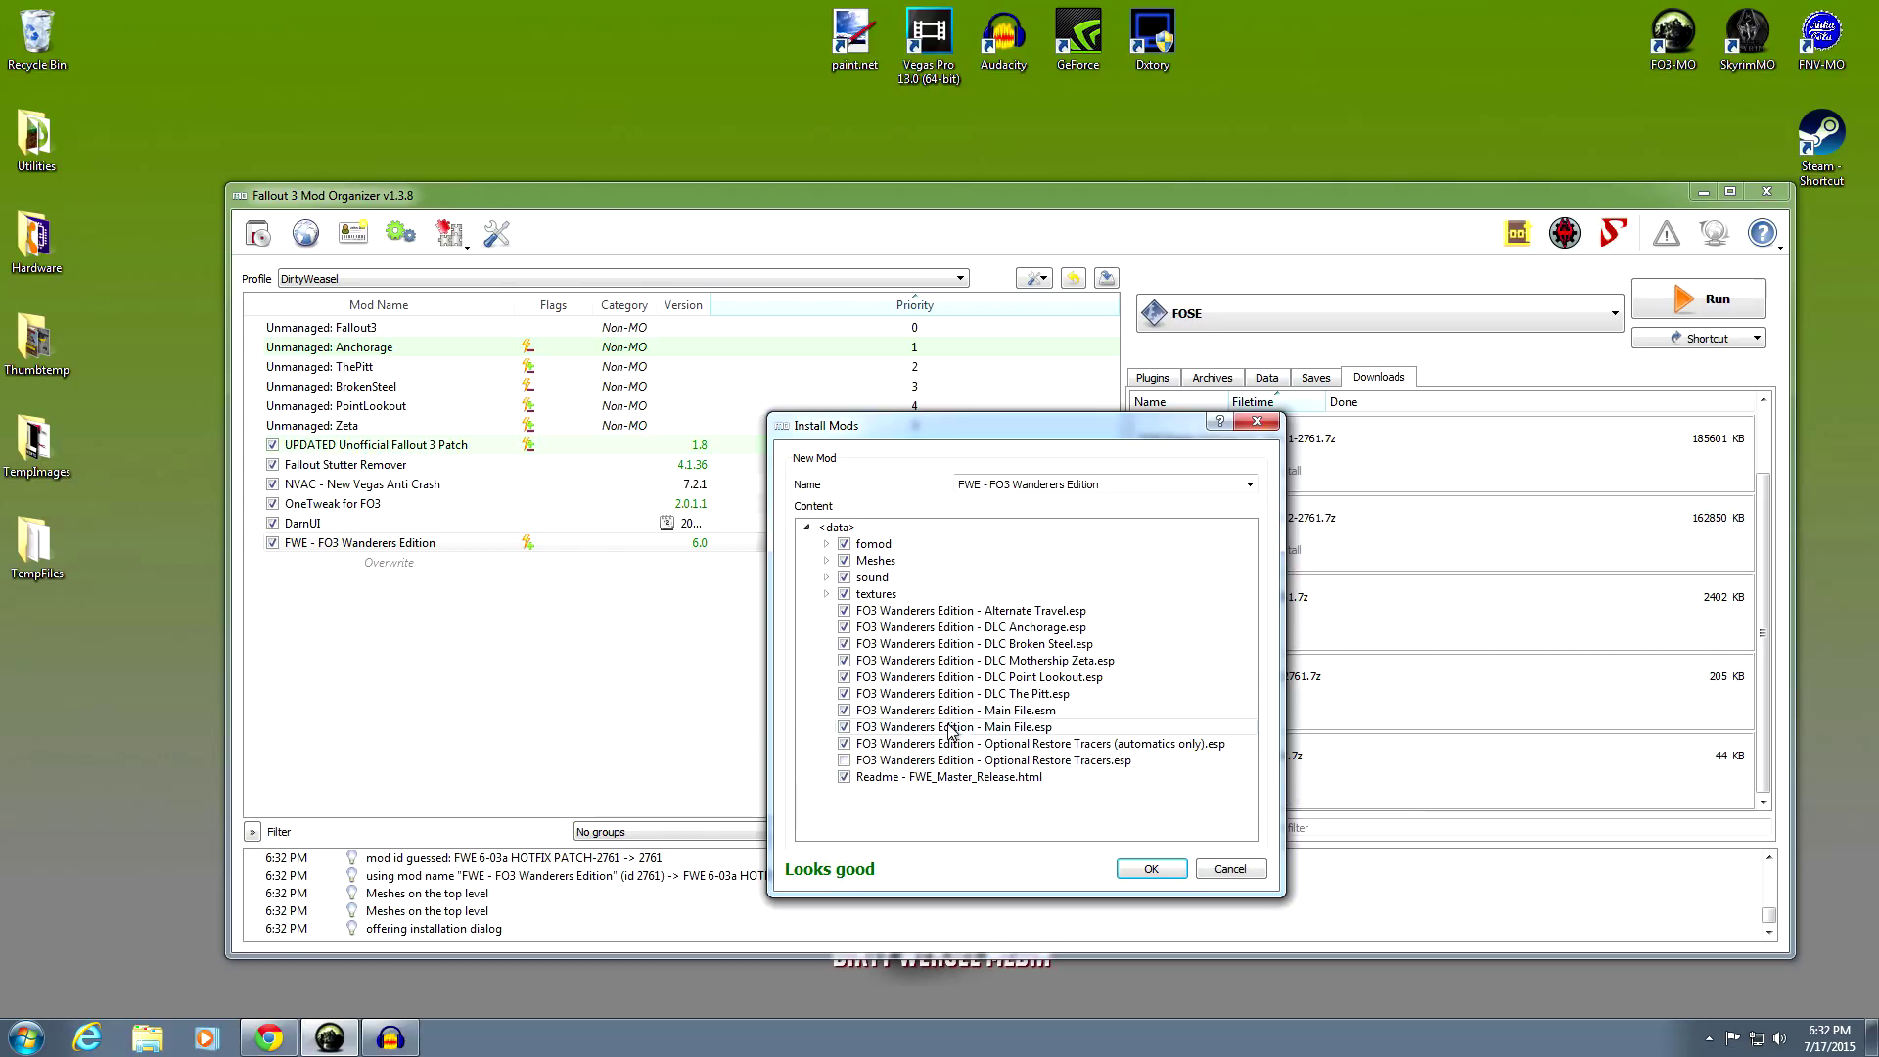
left_click(842, 761)
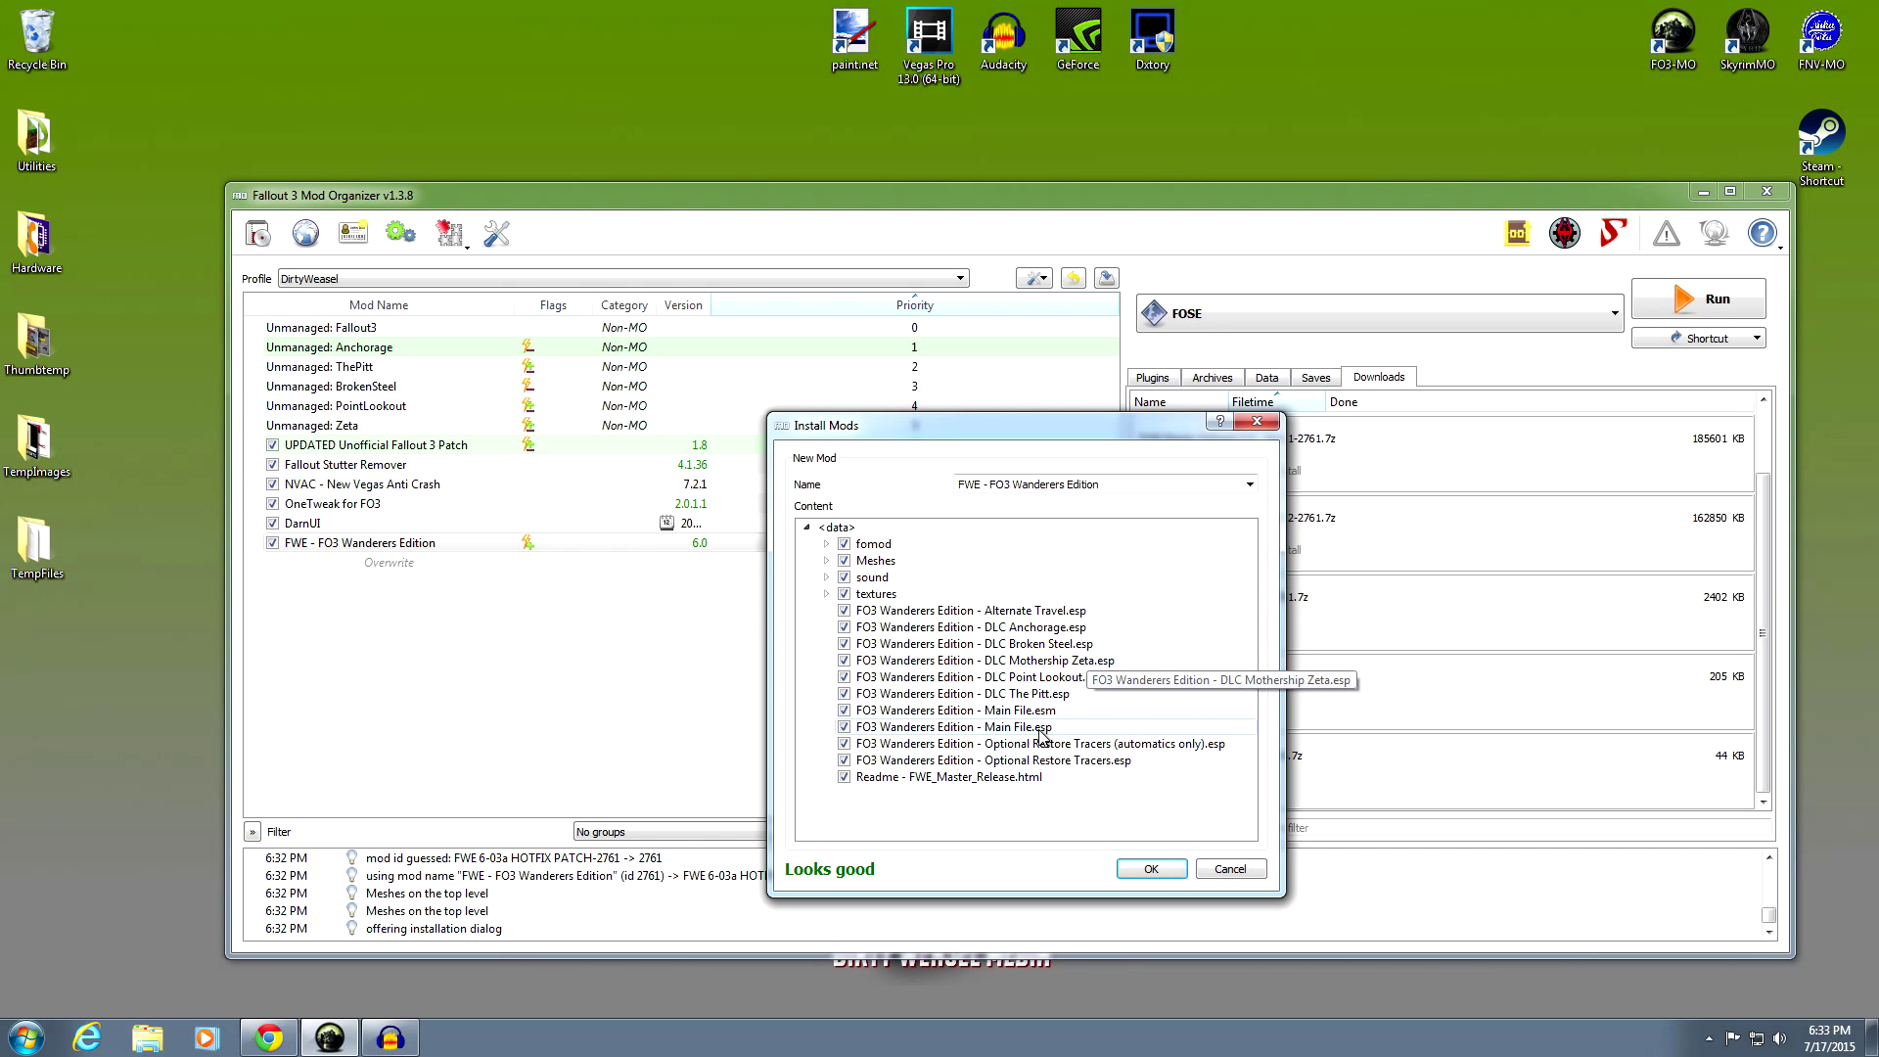
left_click(1150, 870)
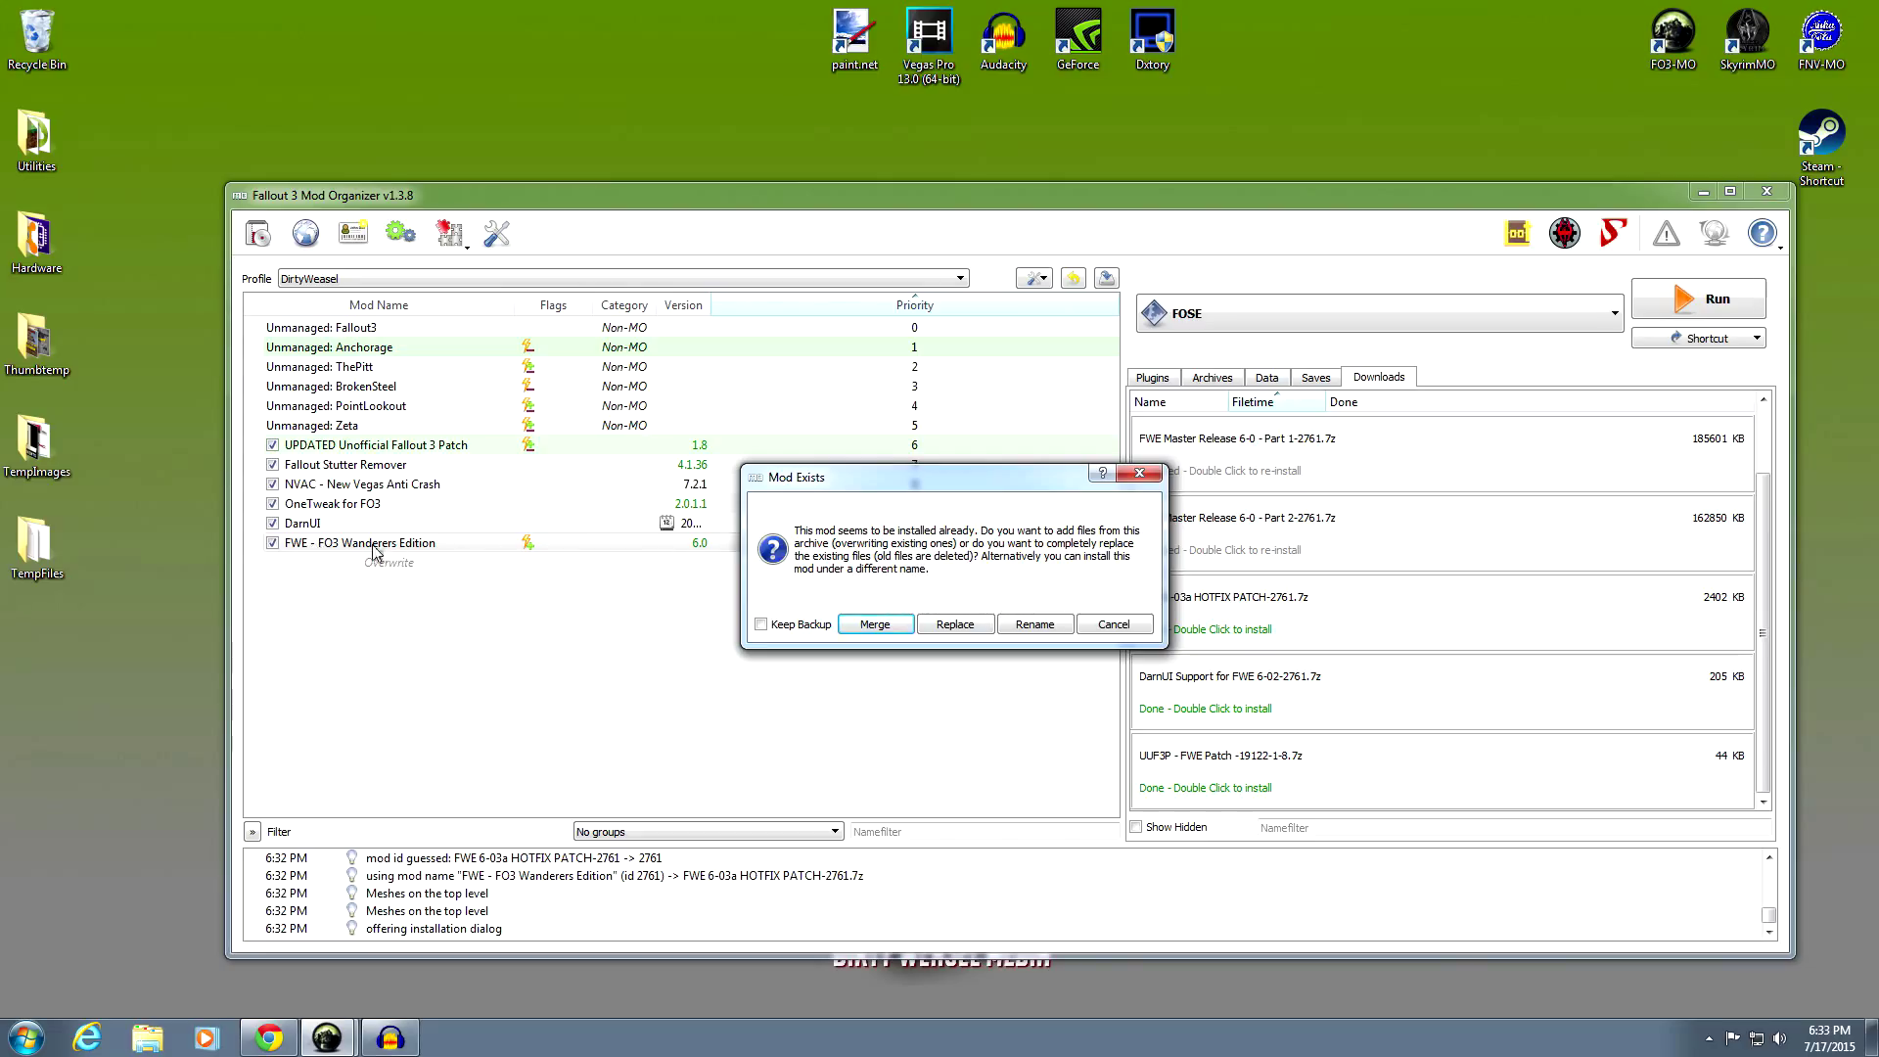
left_click(878, 626)
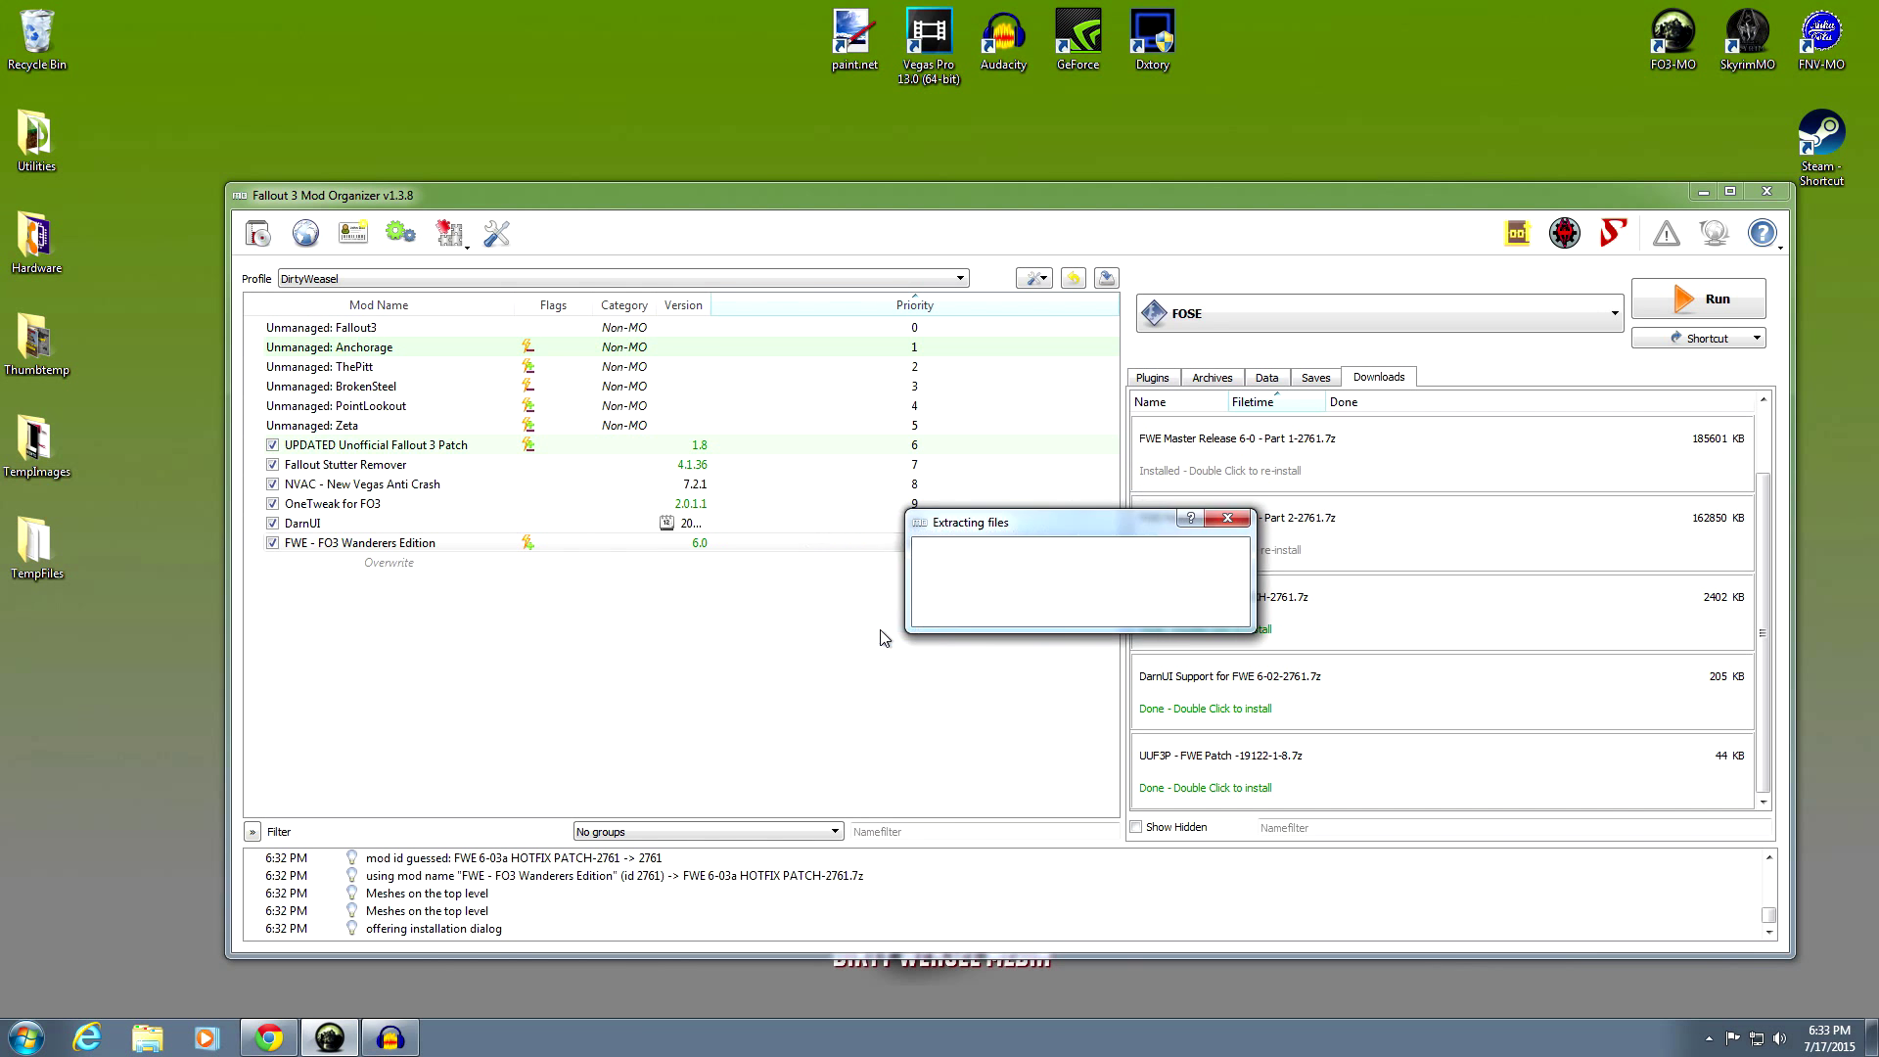
Move FO3 Wanderers Edition - Optional Restore Tracers.esp to the optional ESPs of the FWE mod and review its remaining available ESPs
double_click(353, 543)
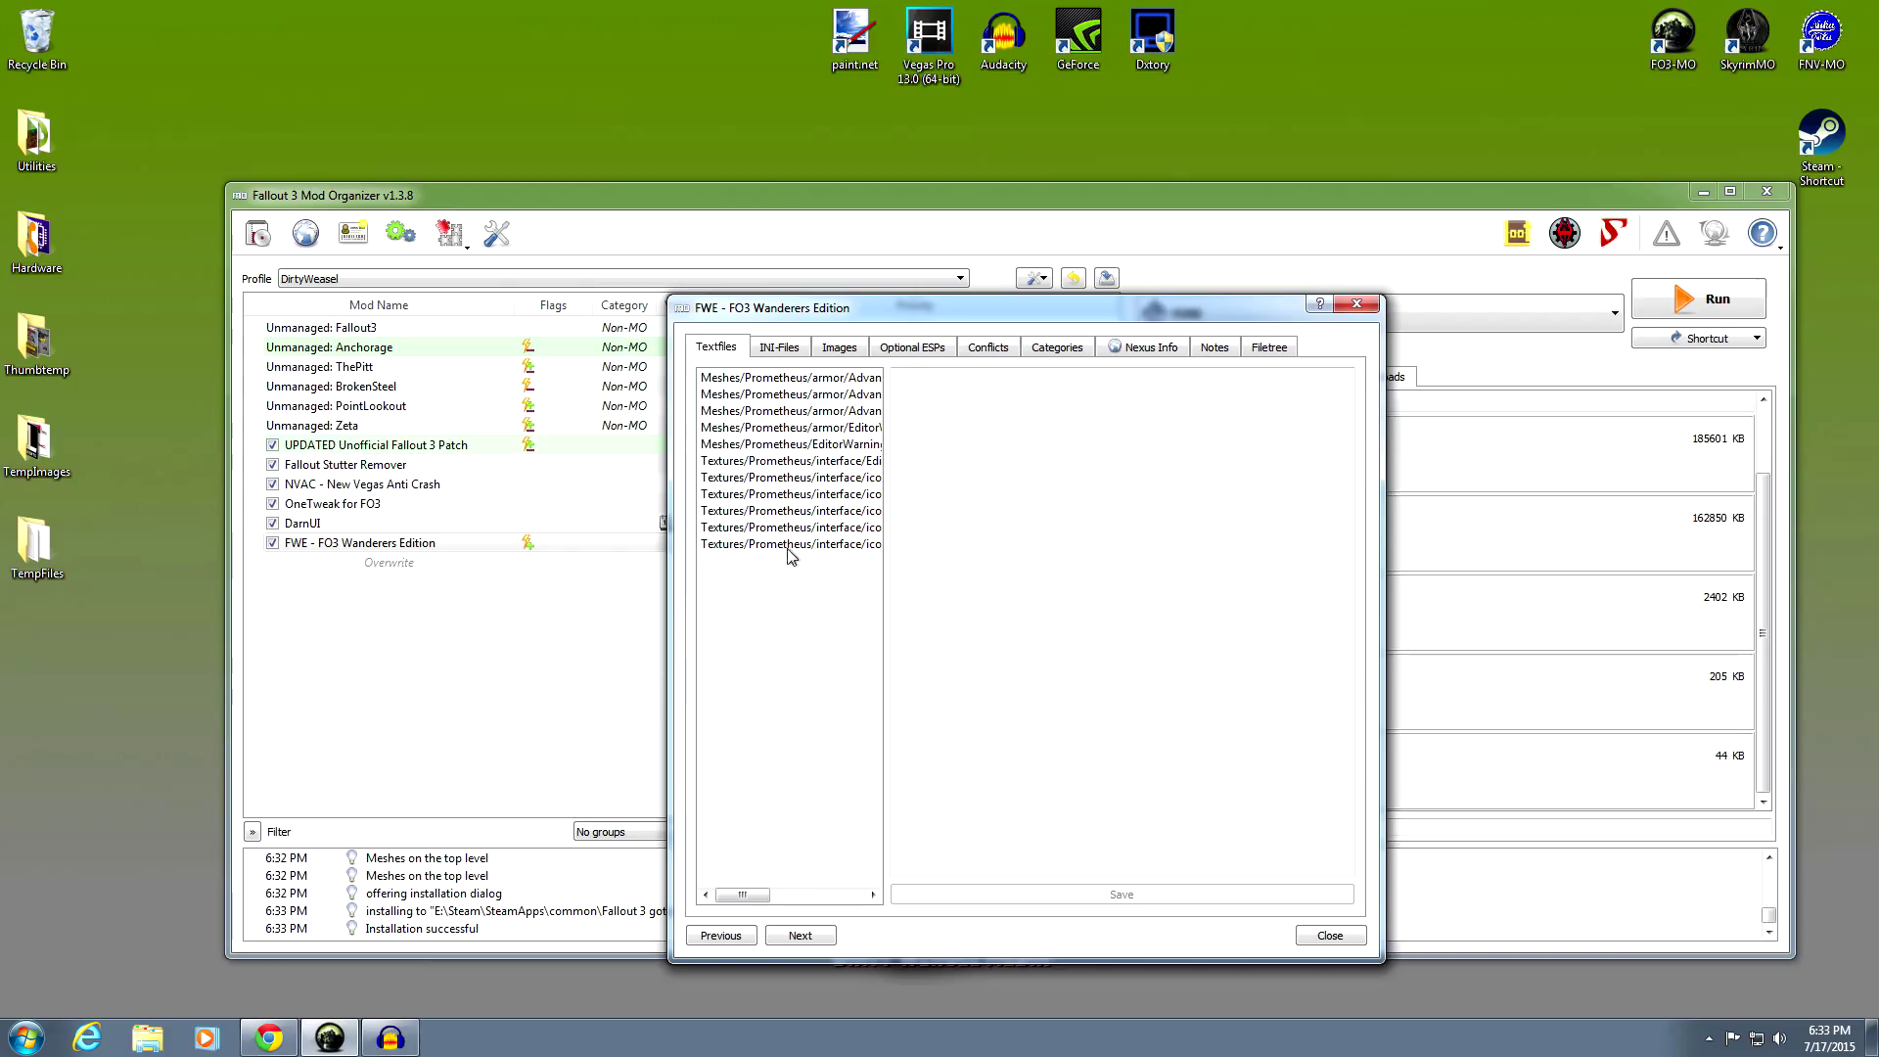
left_click(902, 349)
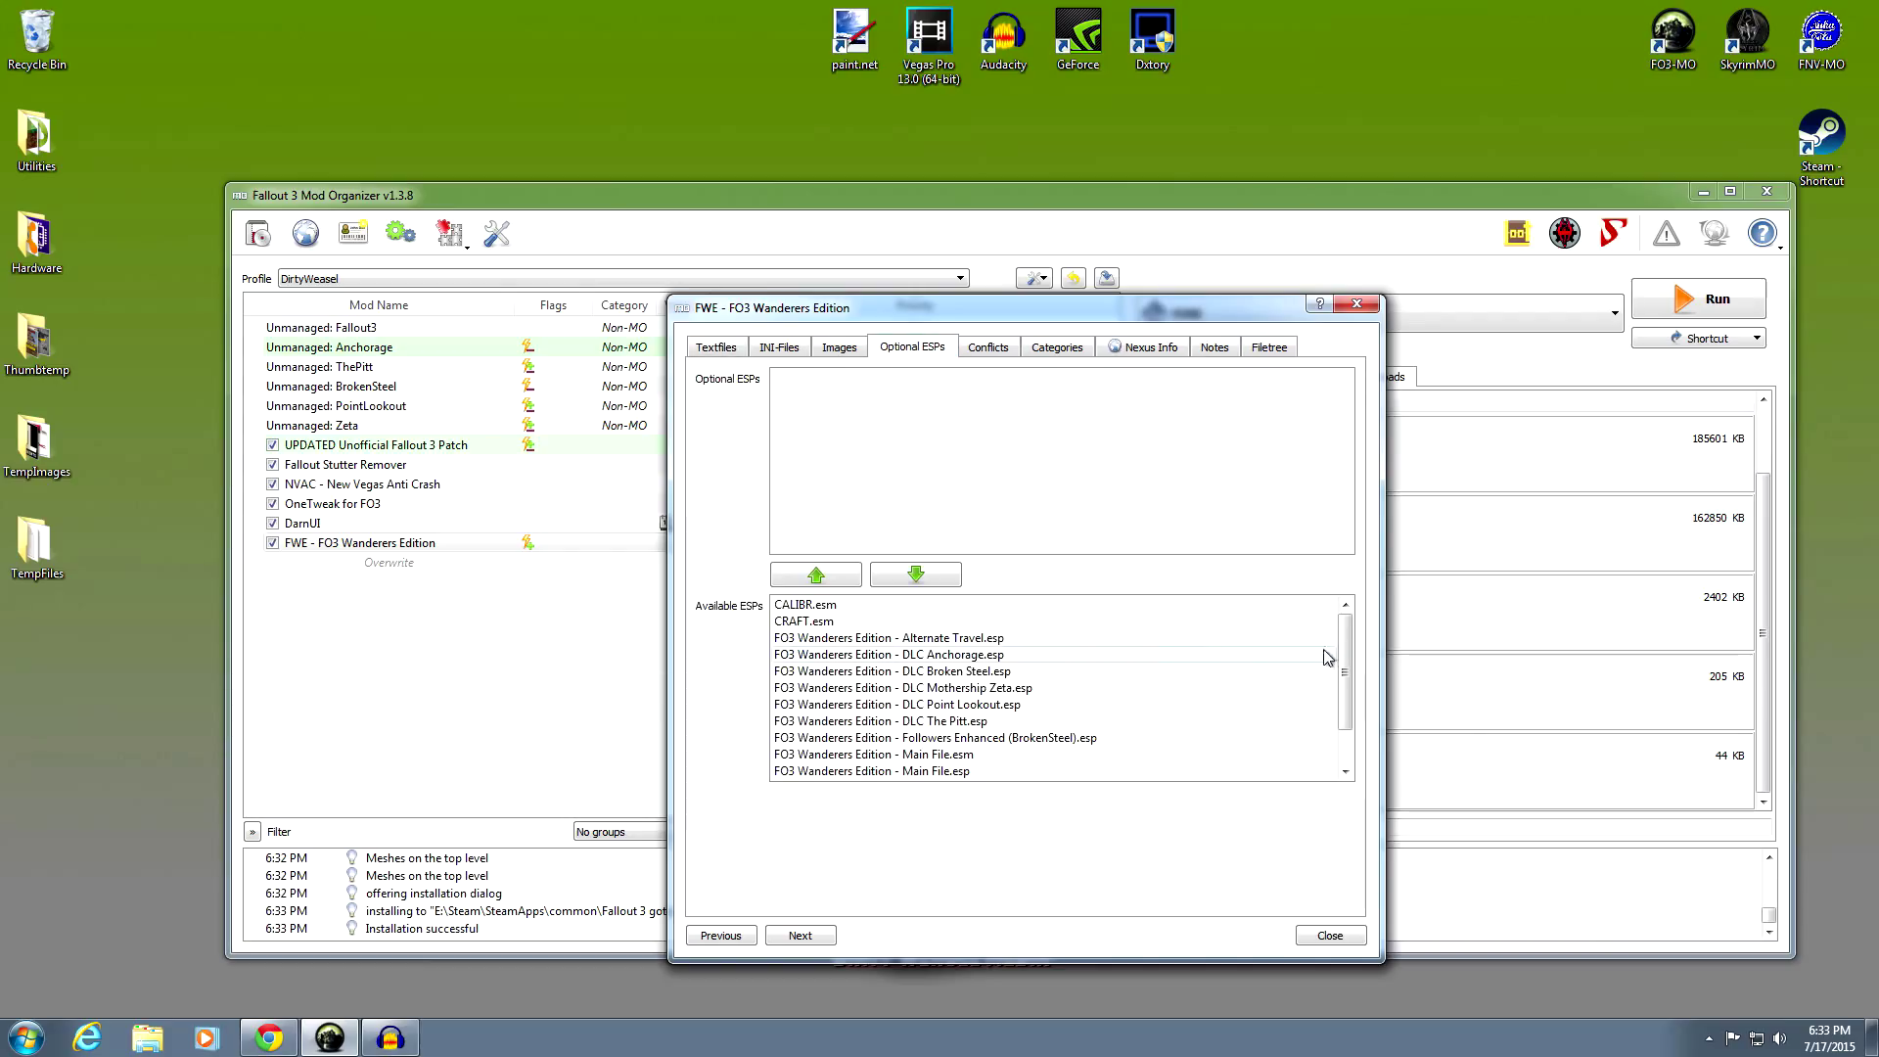
left_click_drag(1346, 637, 1346, 675)
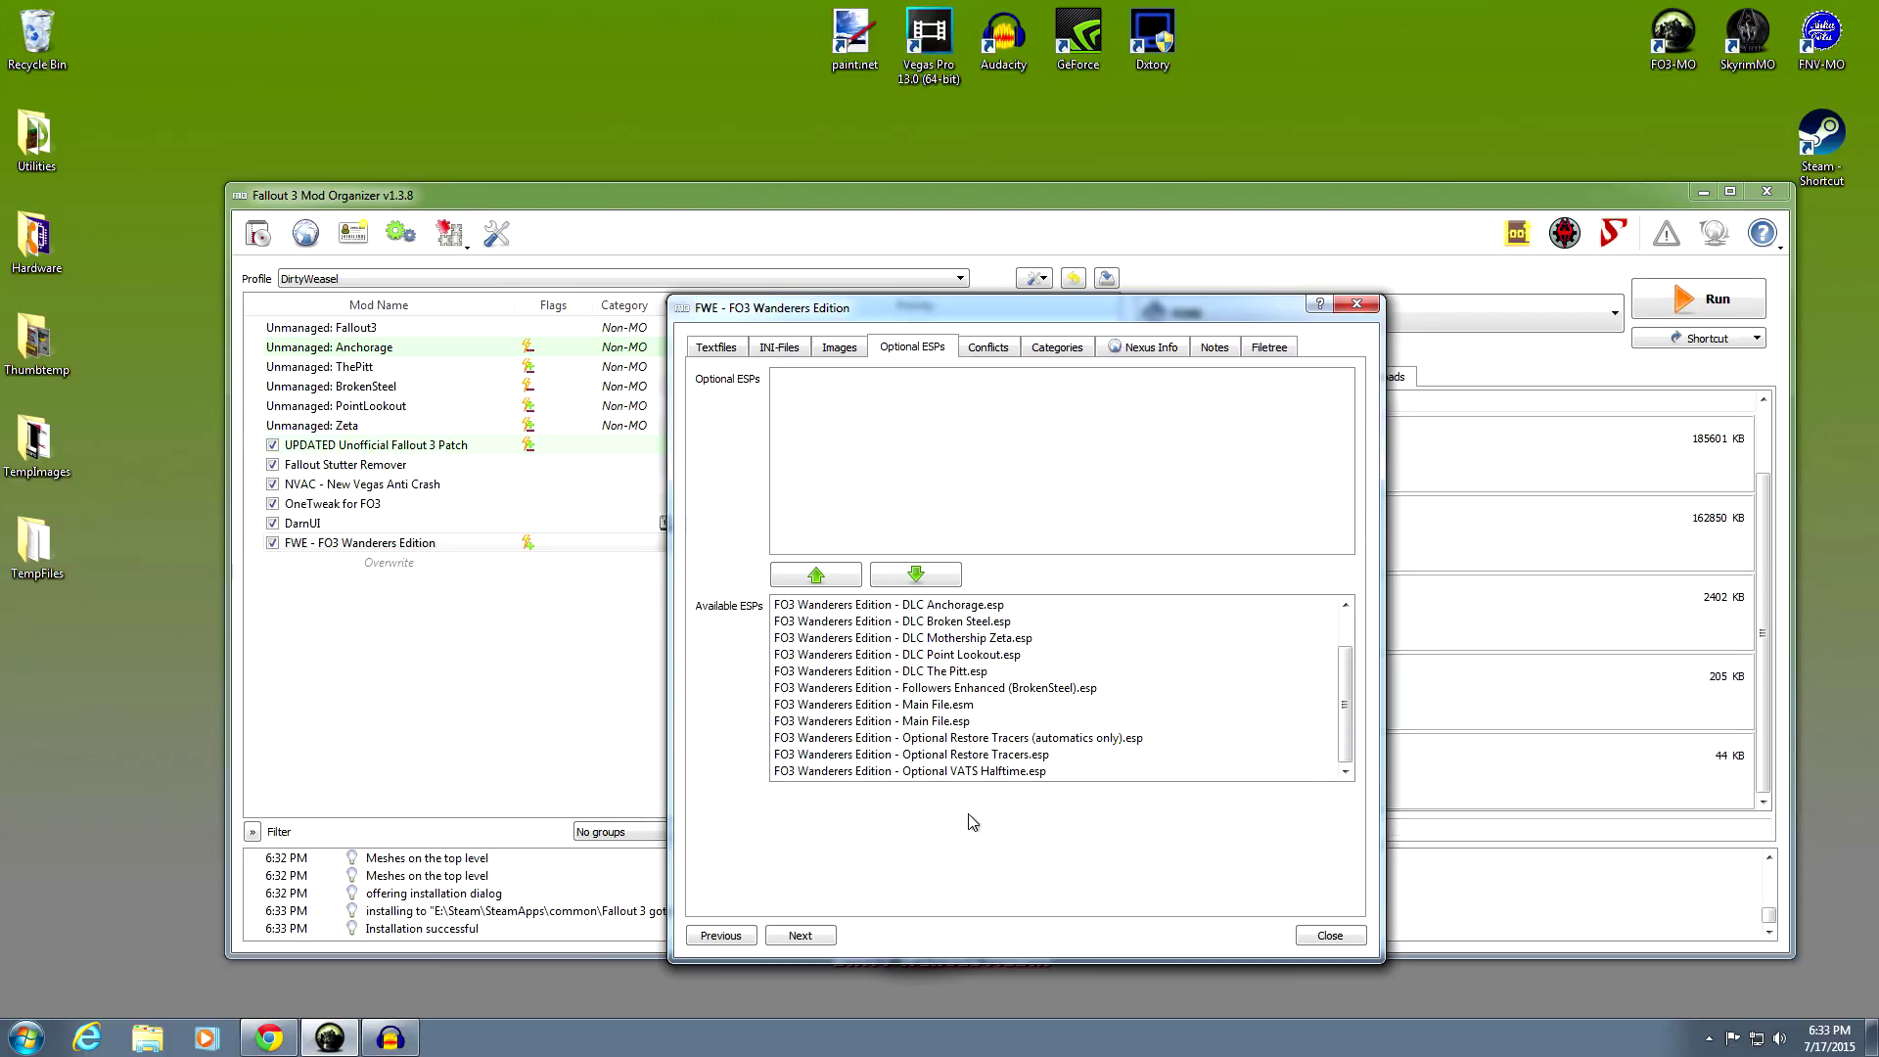
left_click(1017, 759)
left_click(812, 571)
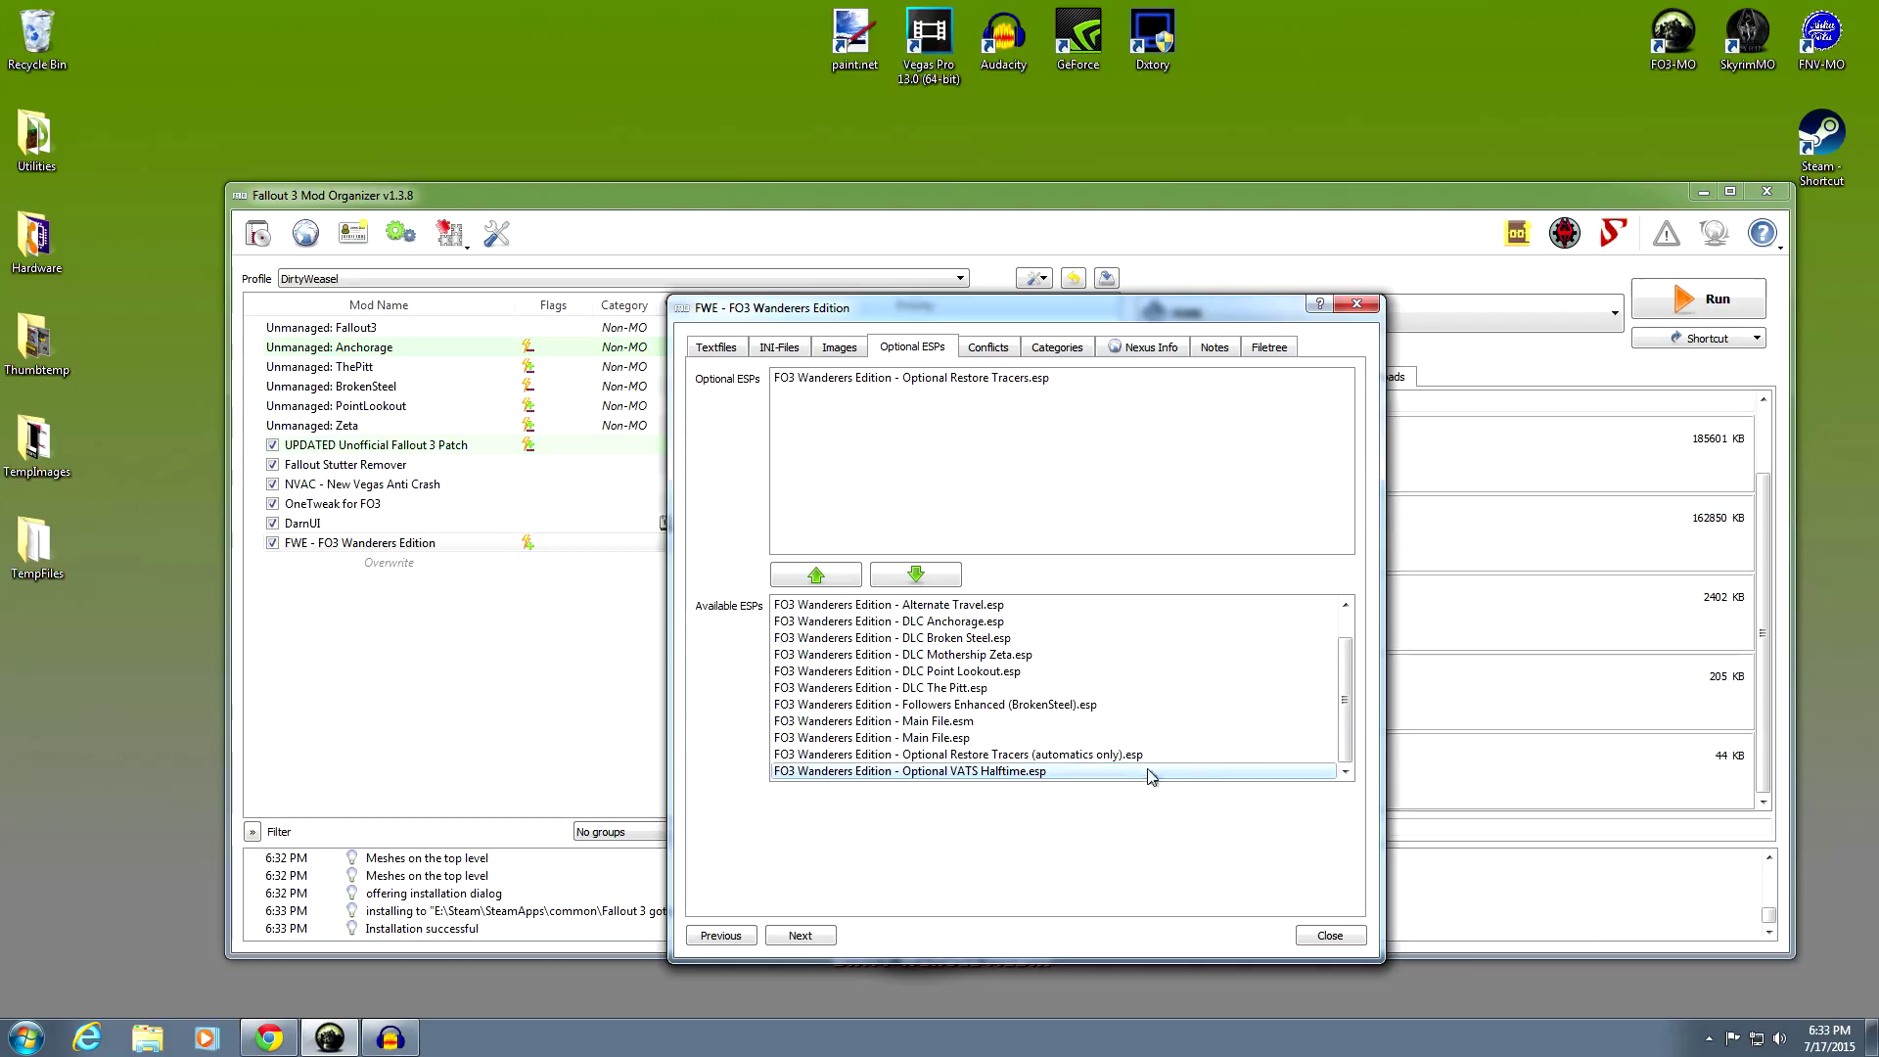
scroll(1329, 710, "up", 1)
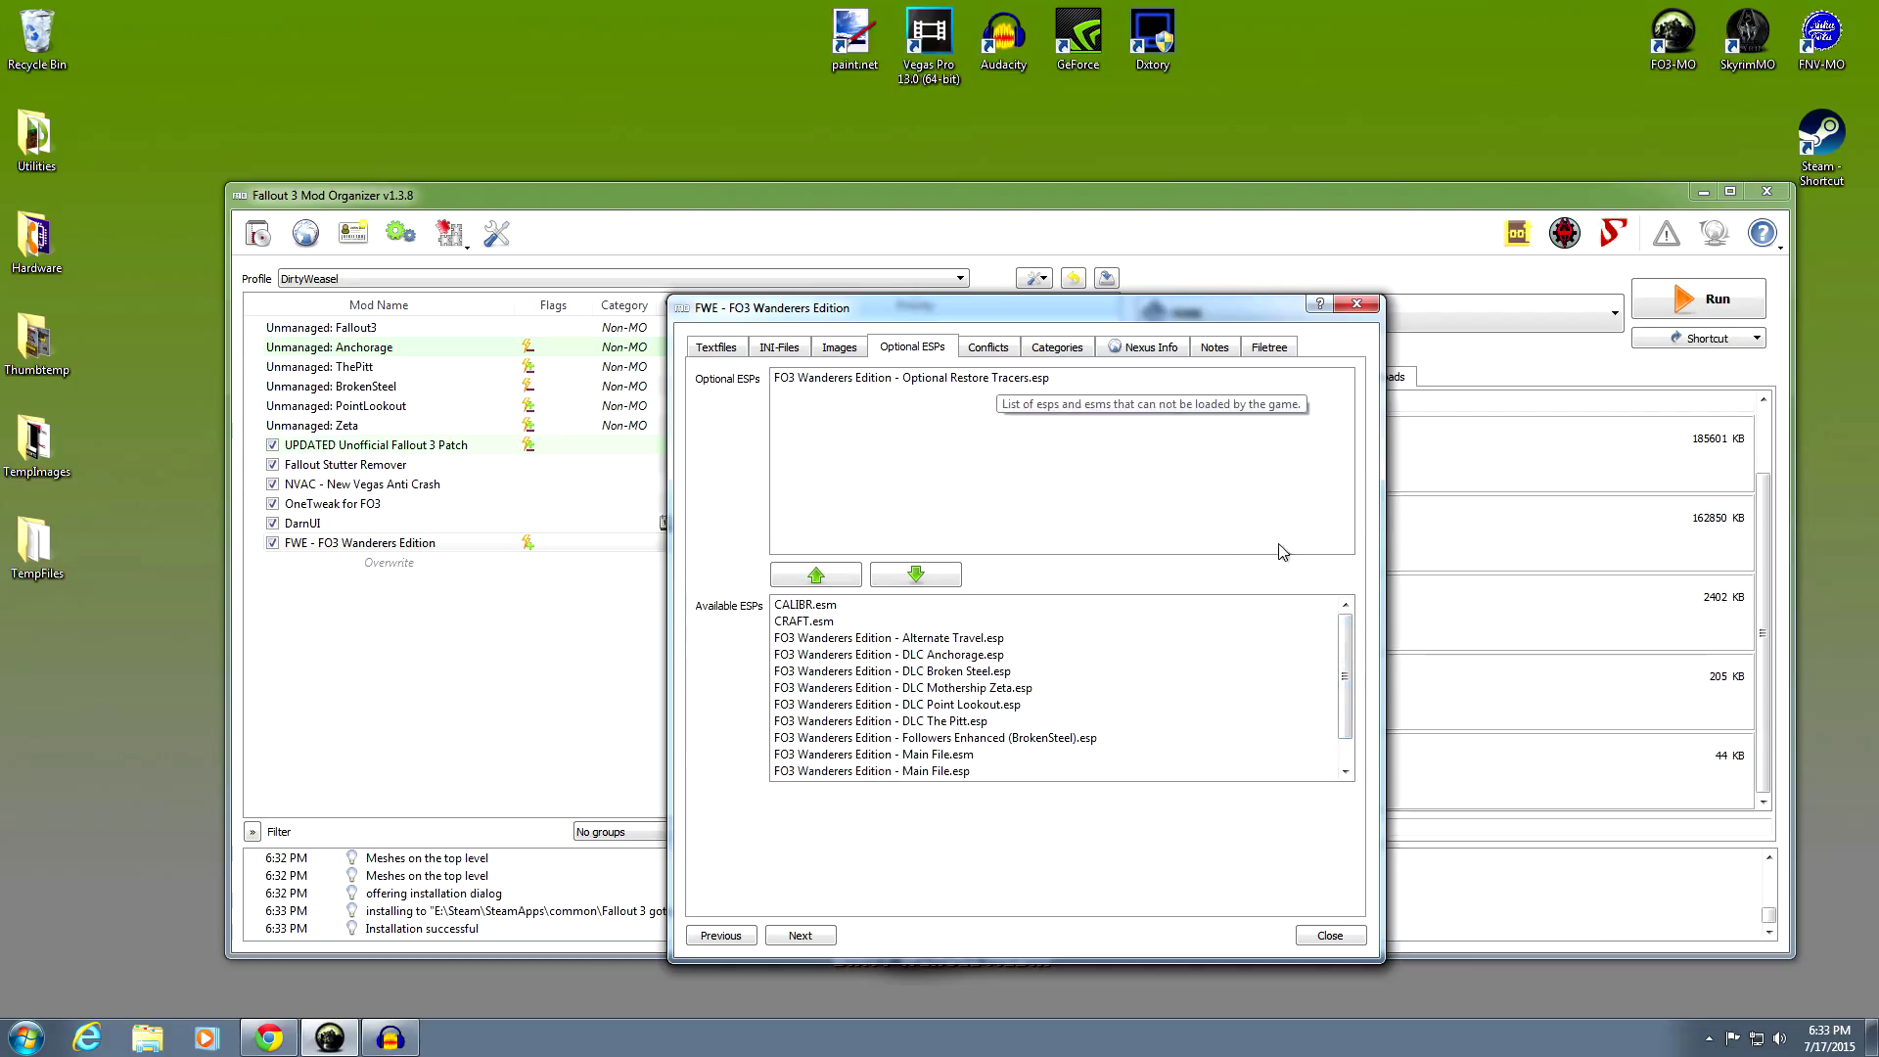
scroll(1347, 670, "down", 1)
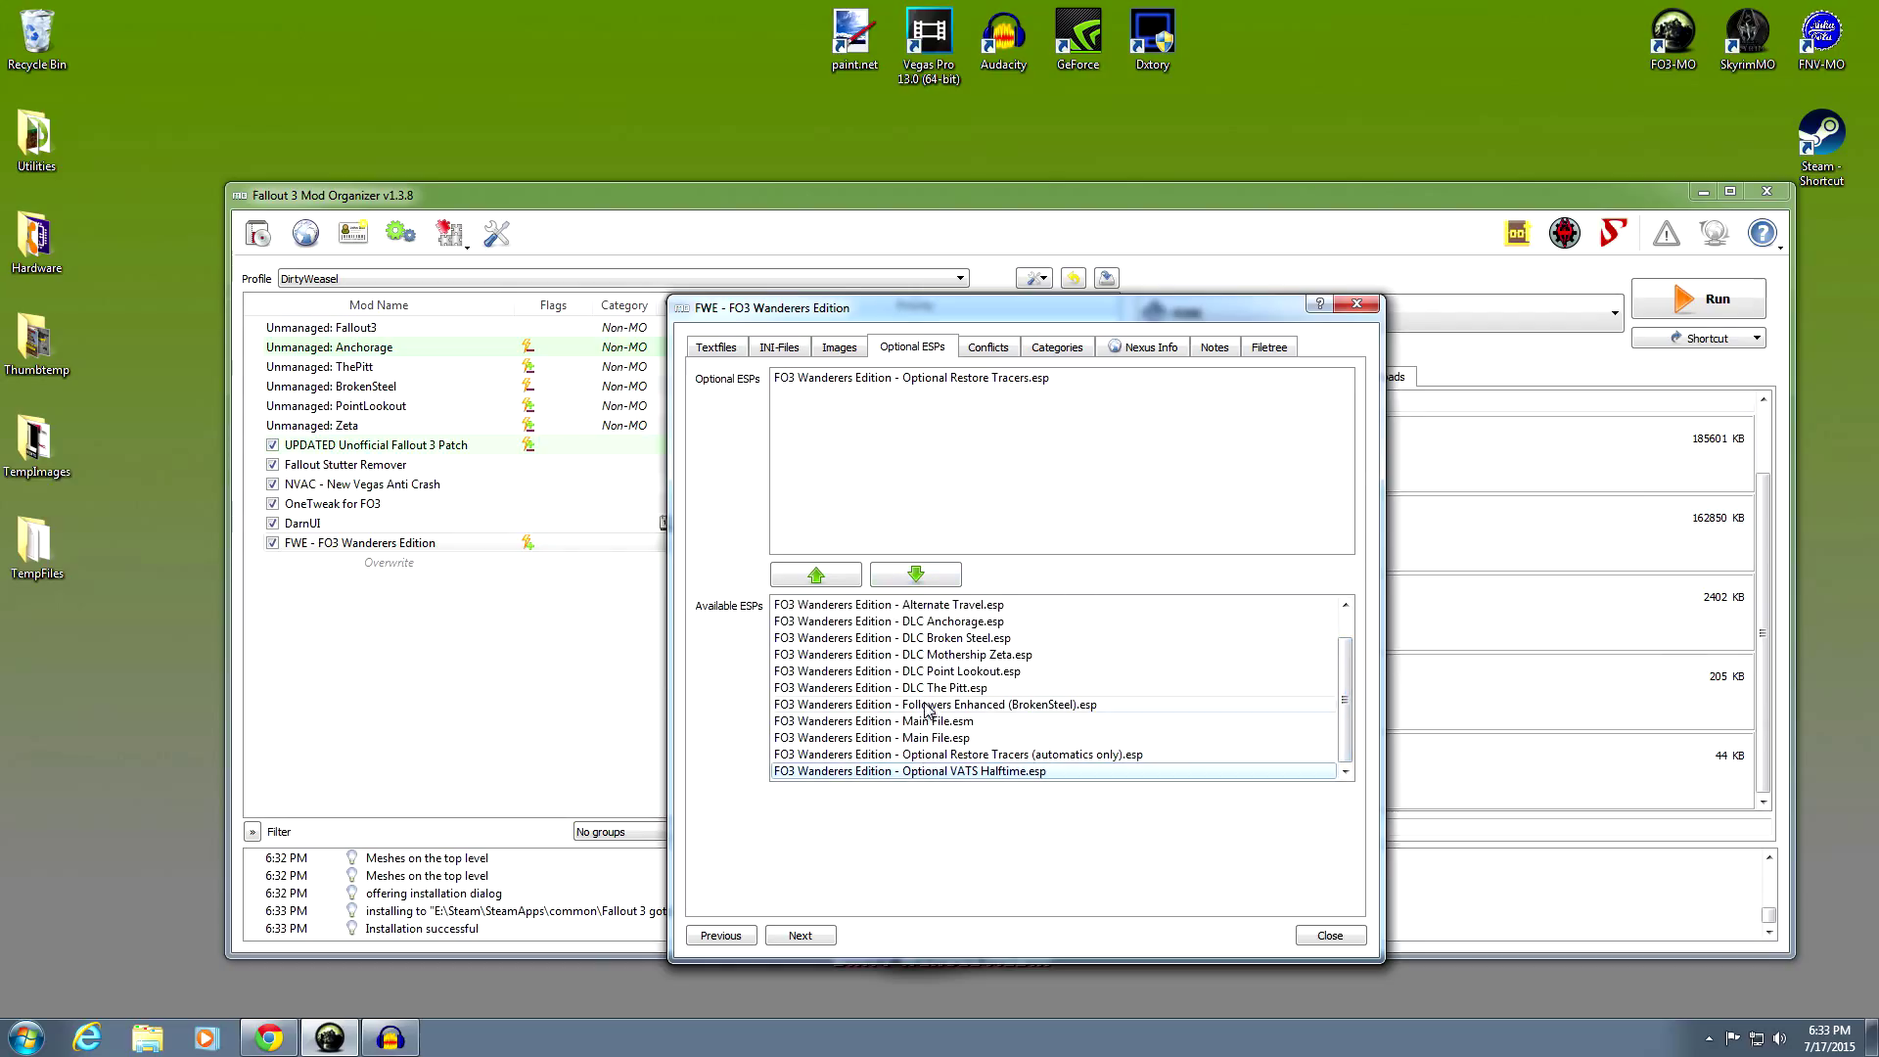
scroll(1350, 721, "up", 1)
scroll(1351, 720, "up", 1)
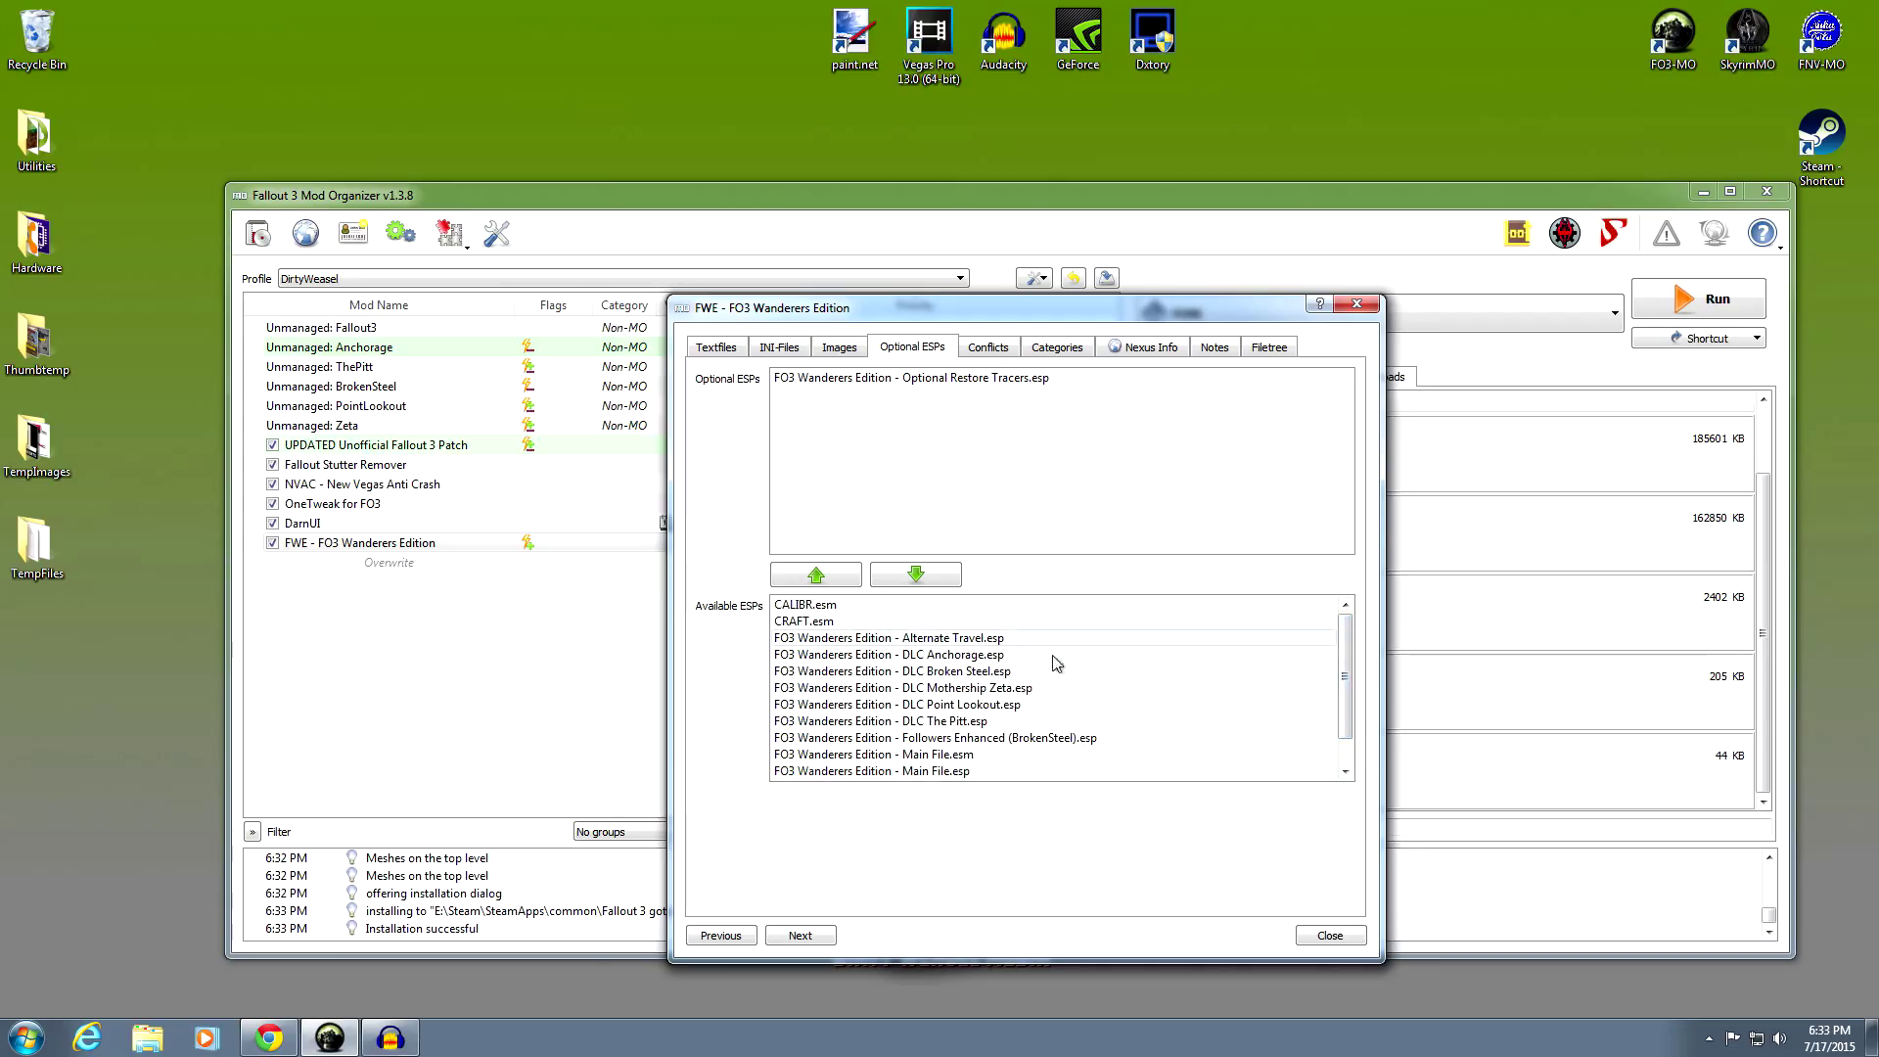
left_click_drag(1350, 665, 1350, 707)
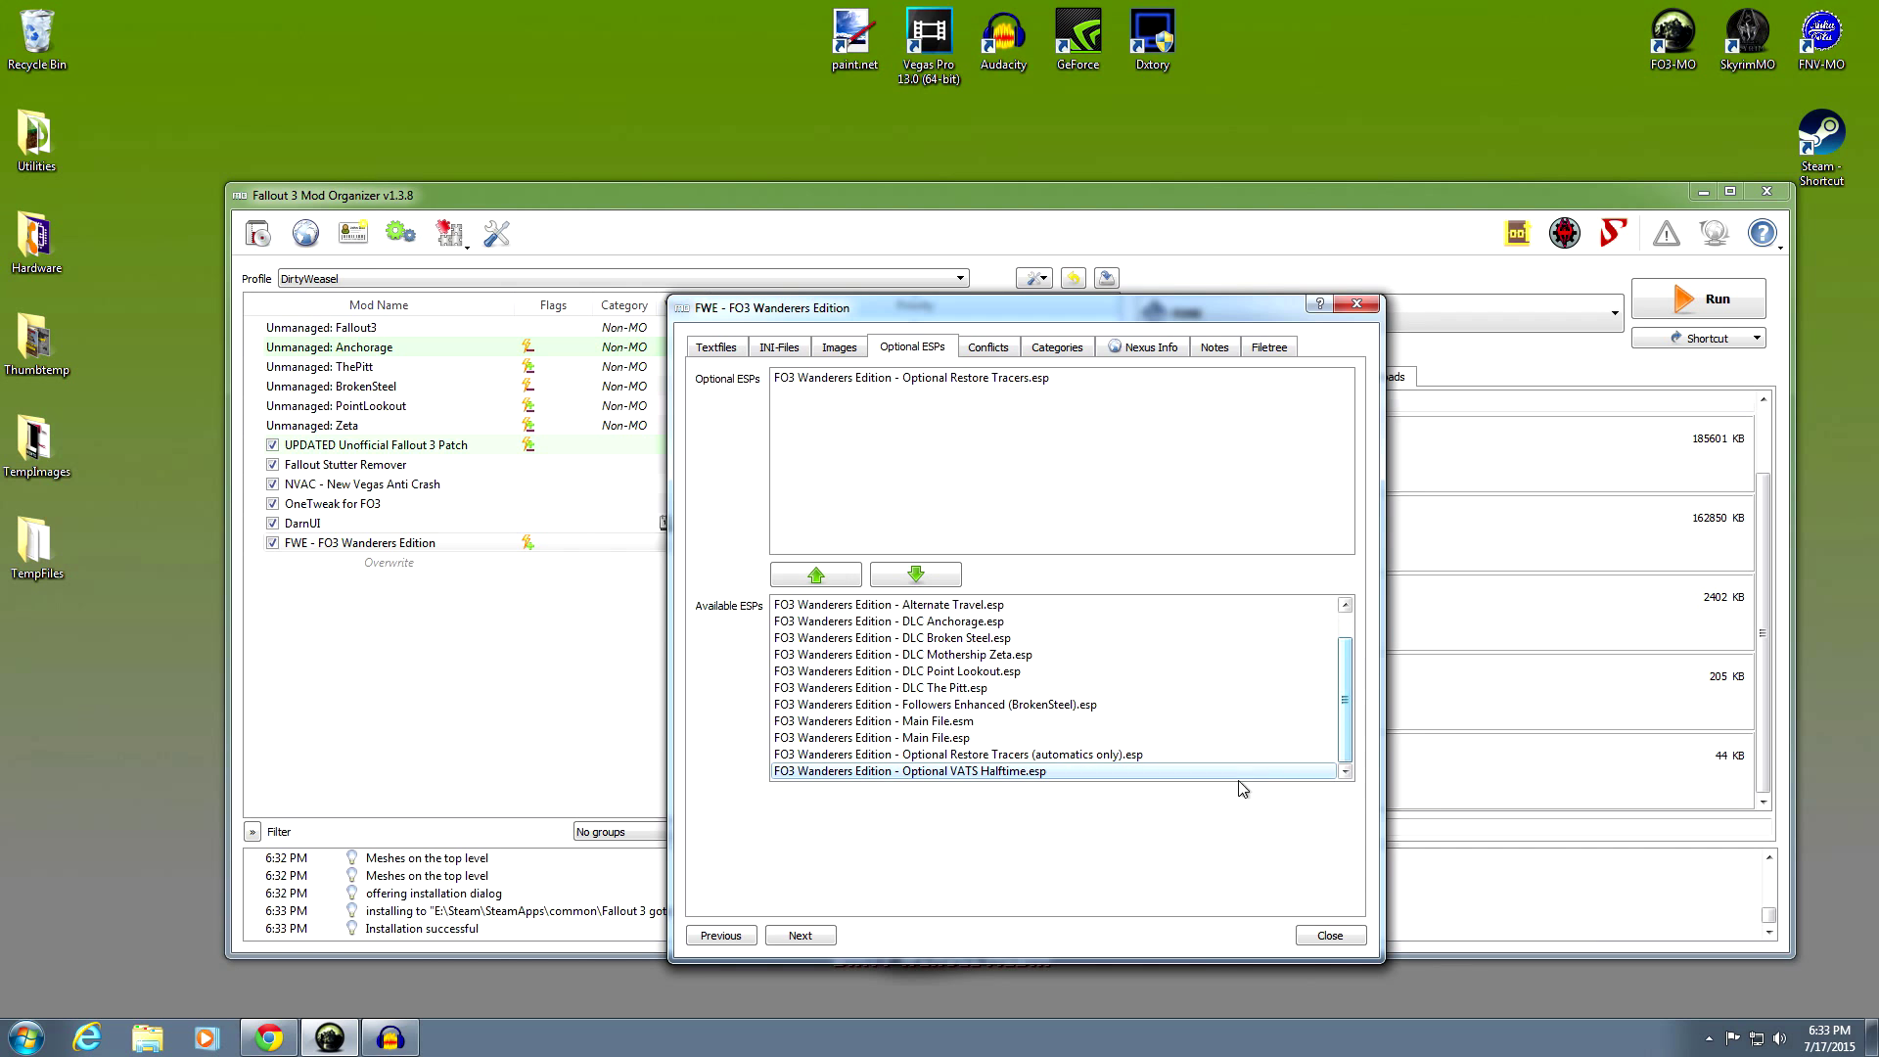
left_click(1329, 934)
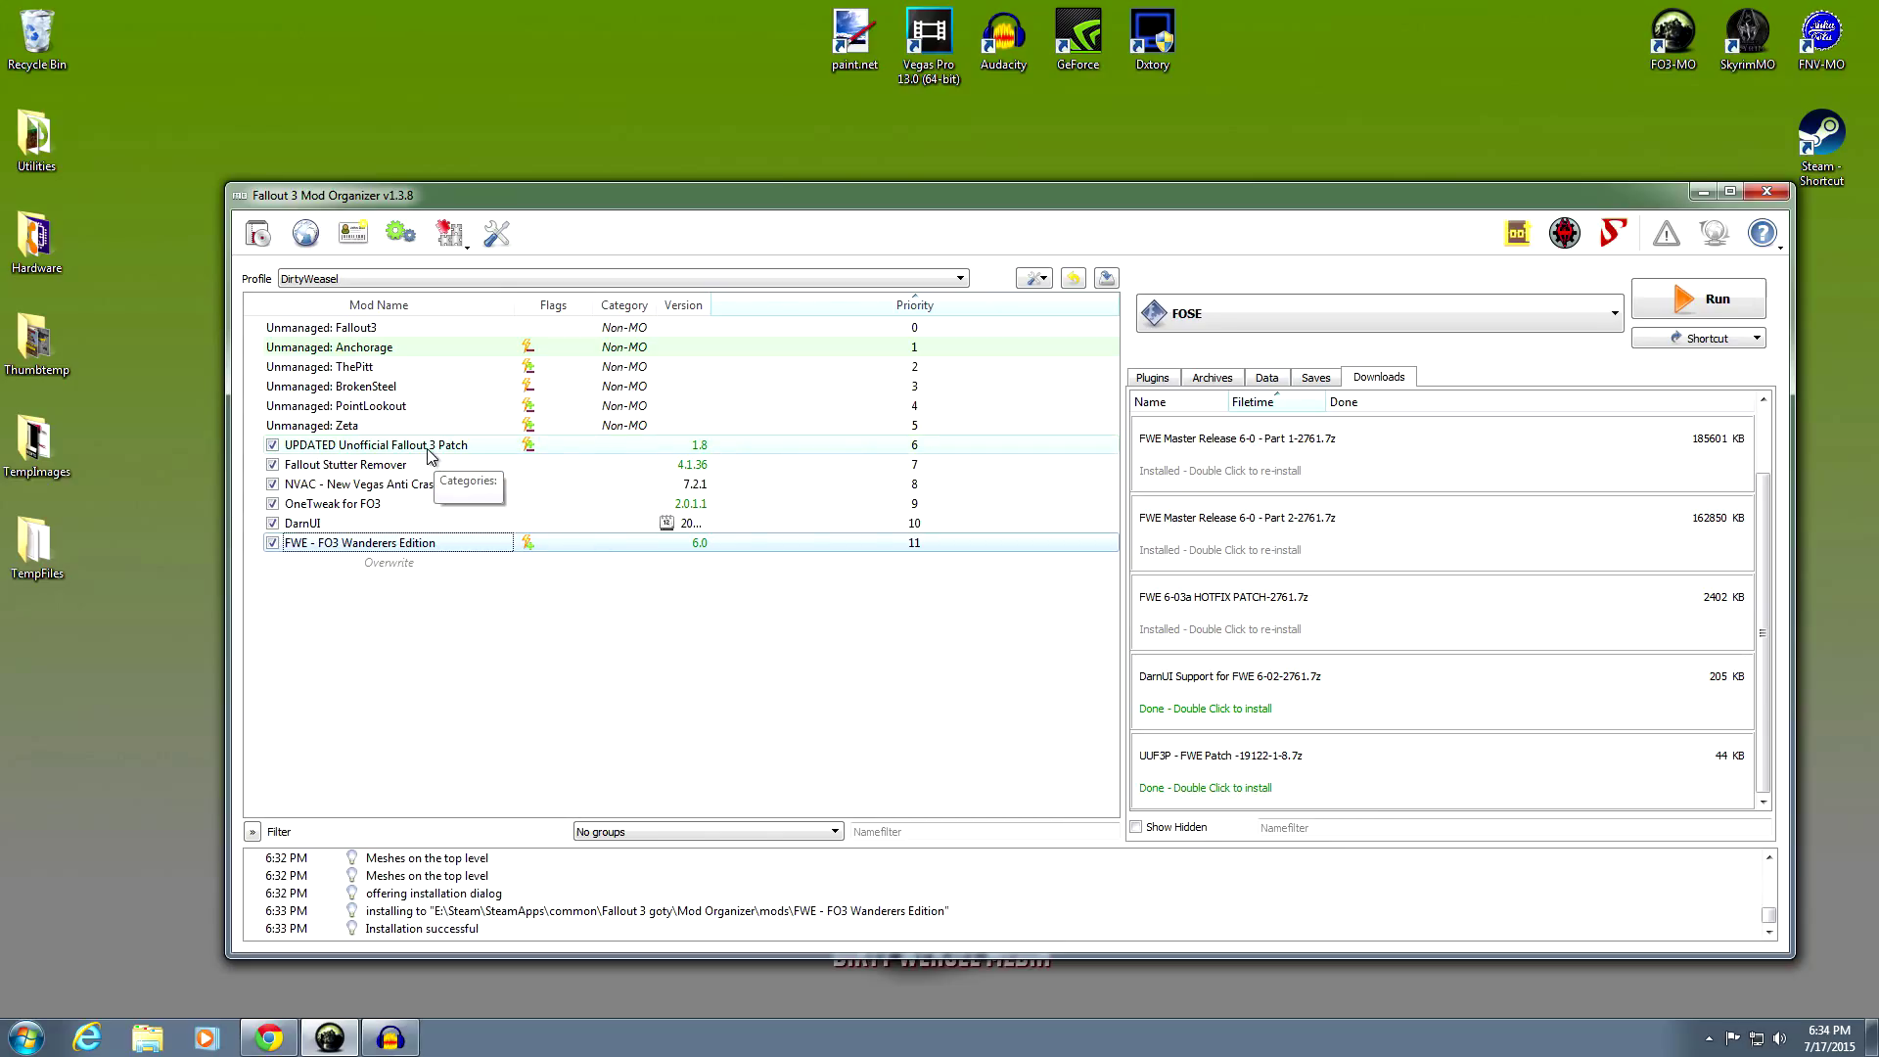
Manually install the UUF3P - FWE Patch download by merging it into the UPDATED Unofficial Fallout 3 Patch mod
double_click(1259, 769)
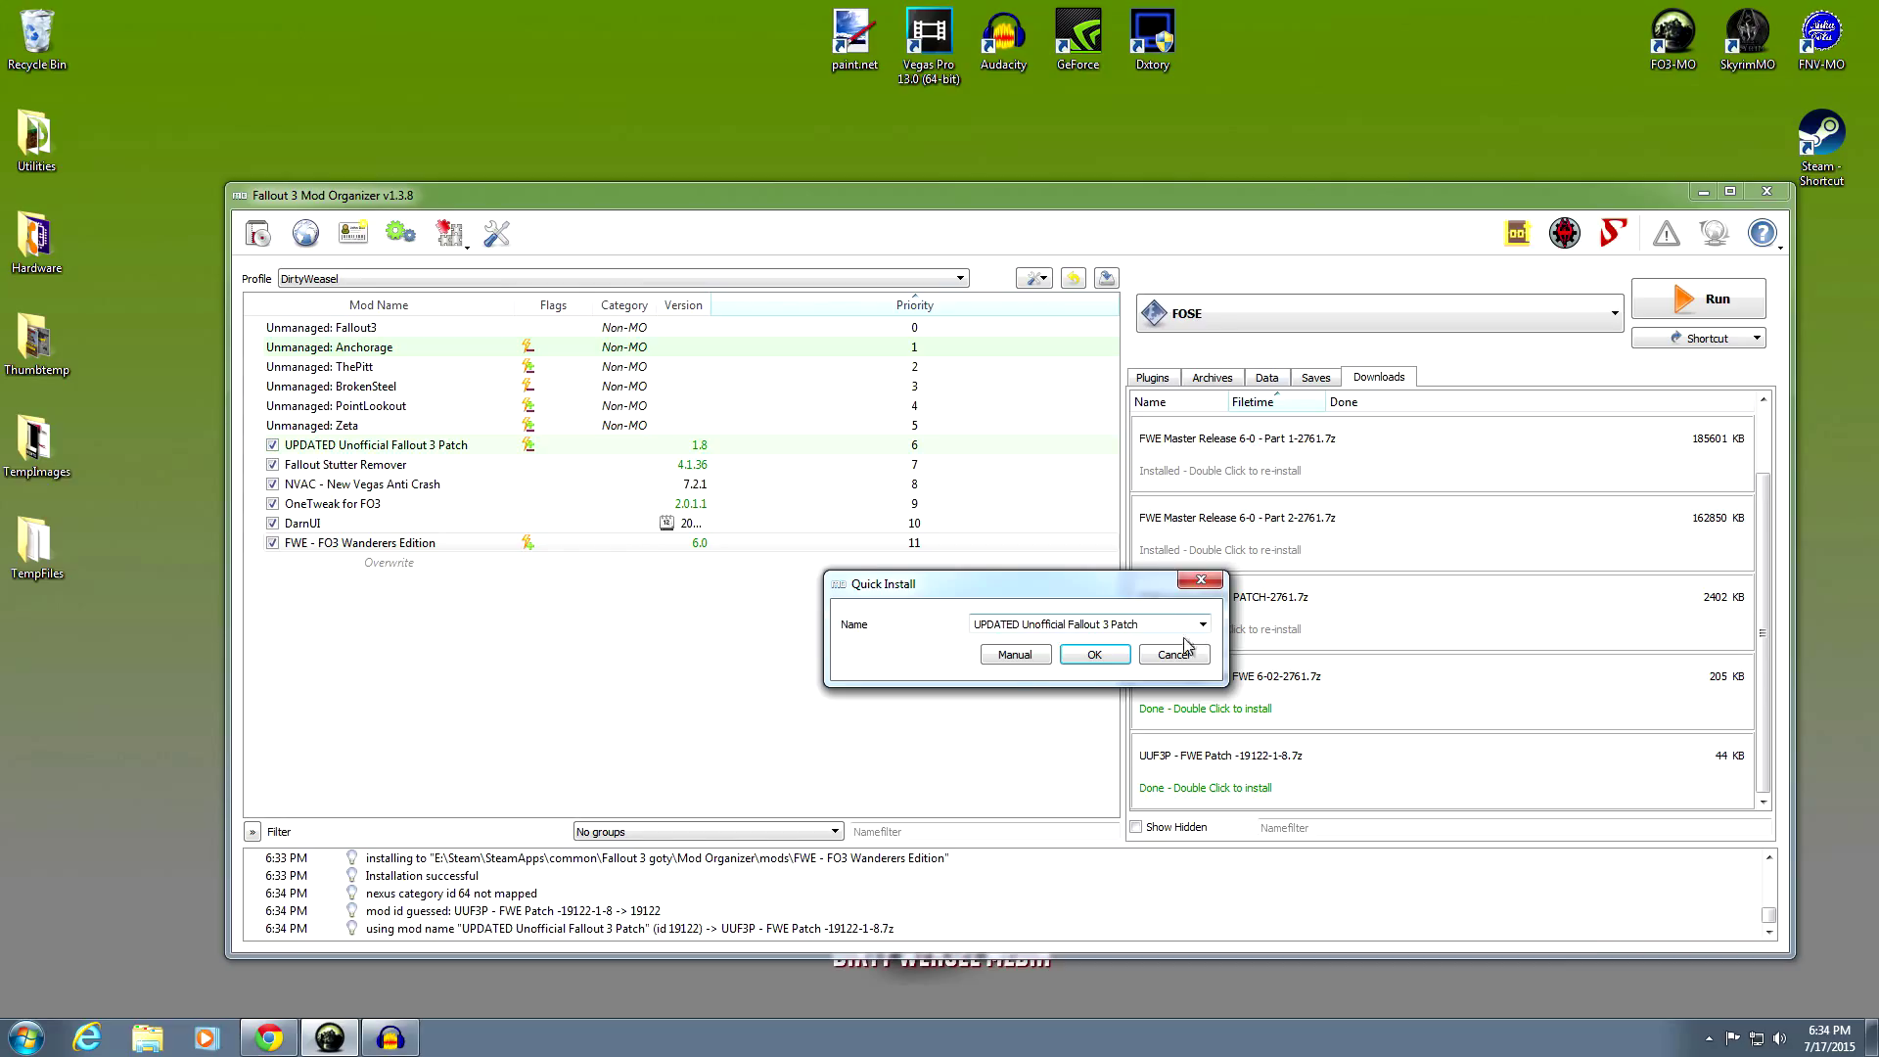
left_click(1029, 661)
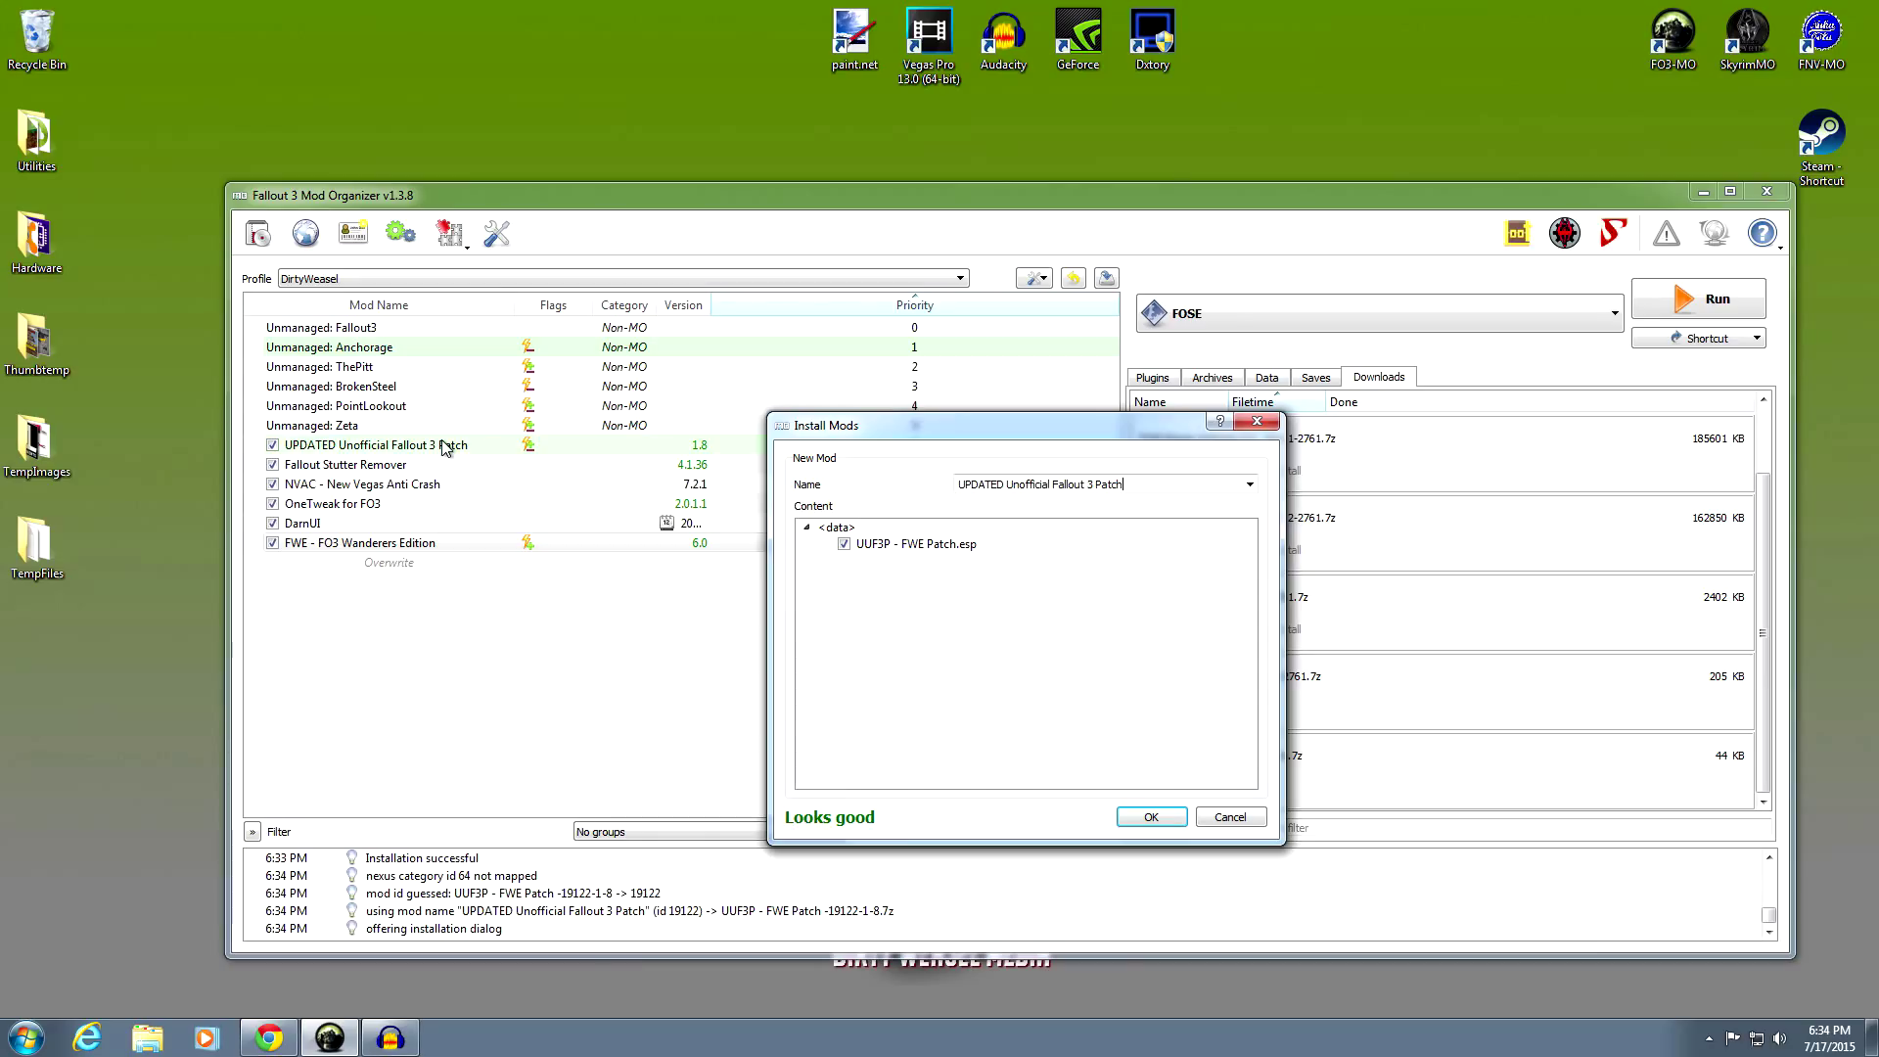
left_click(1130, 817)
left_click(874, 630)
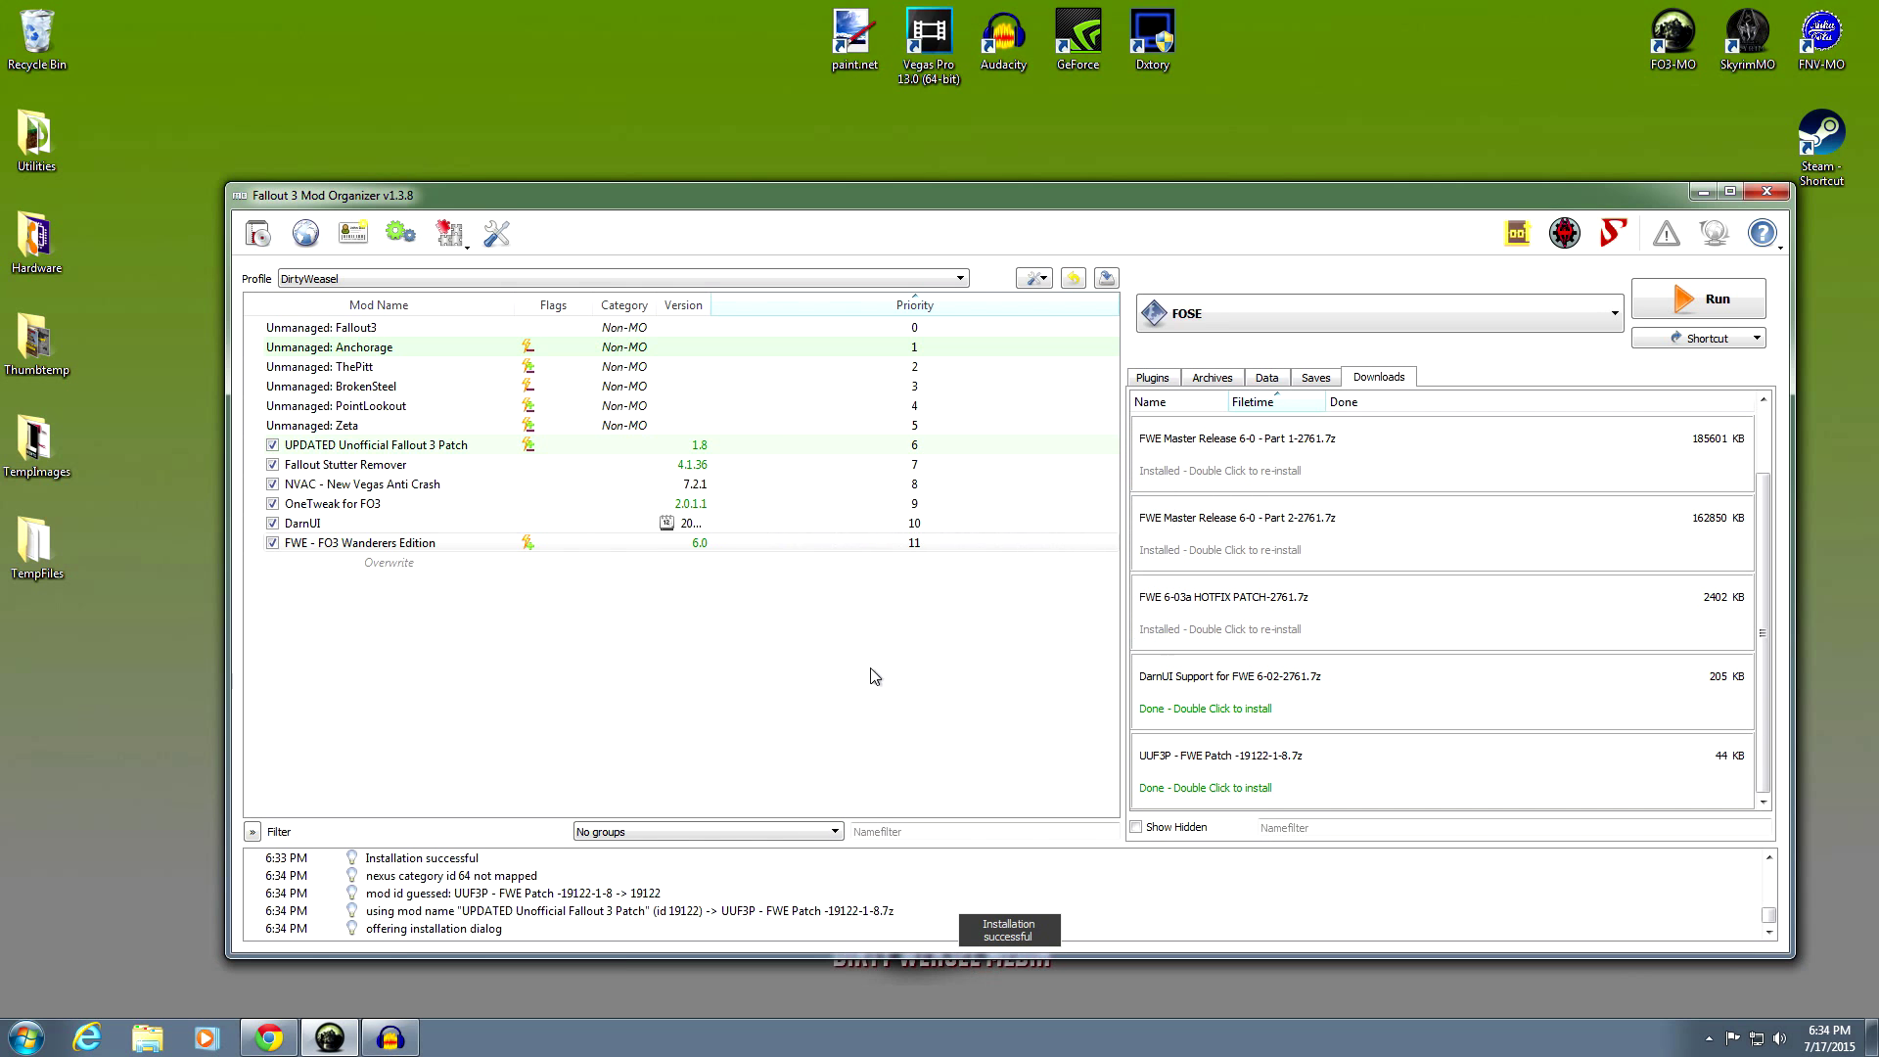
Check the available ESPs of the UPDATED Unofficial Fallout 3 Patch mod and its conflict flags in the mod list
double_click(367, 448)
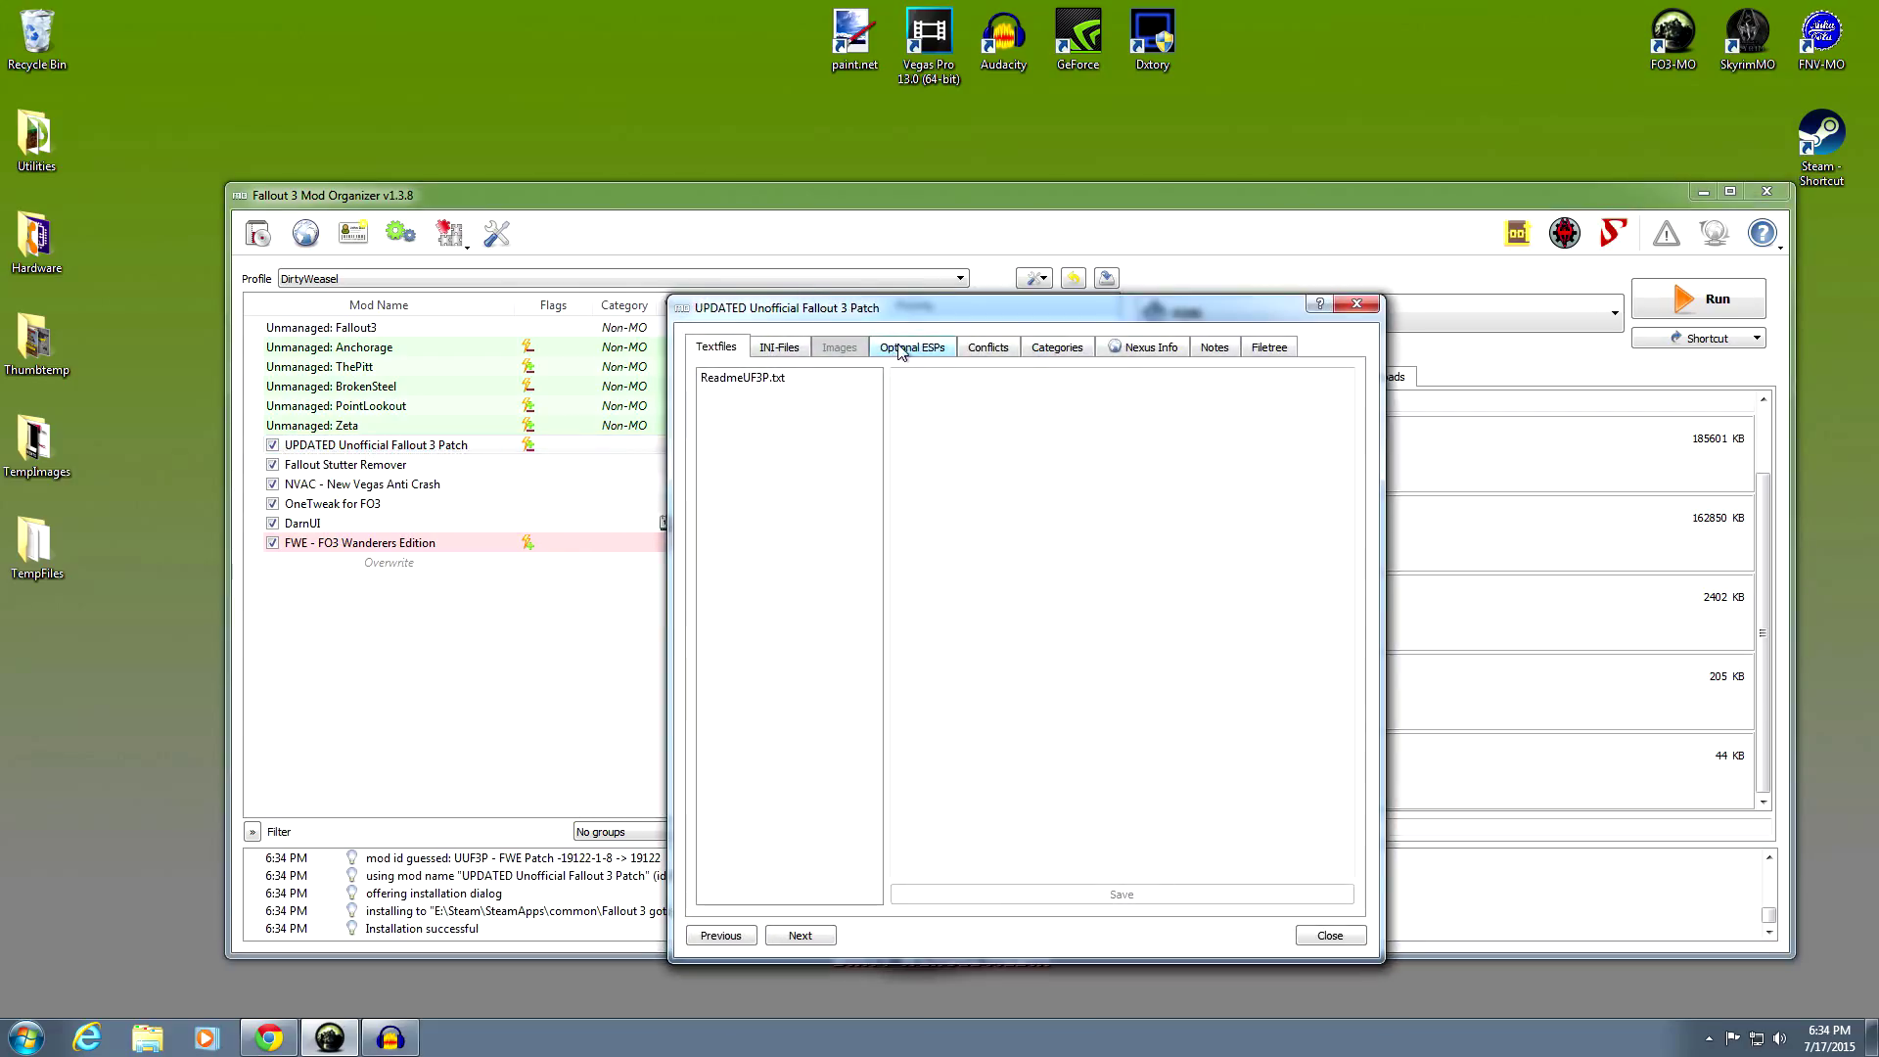
left_click(912, 346)
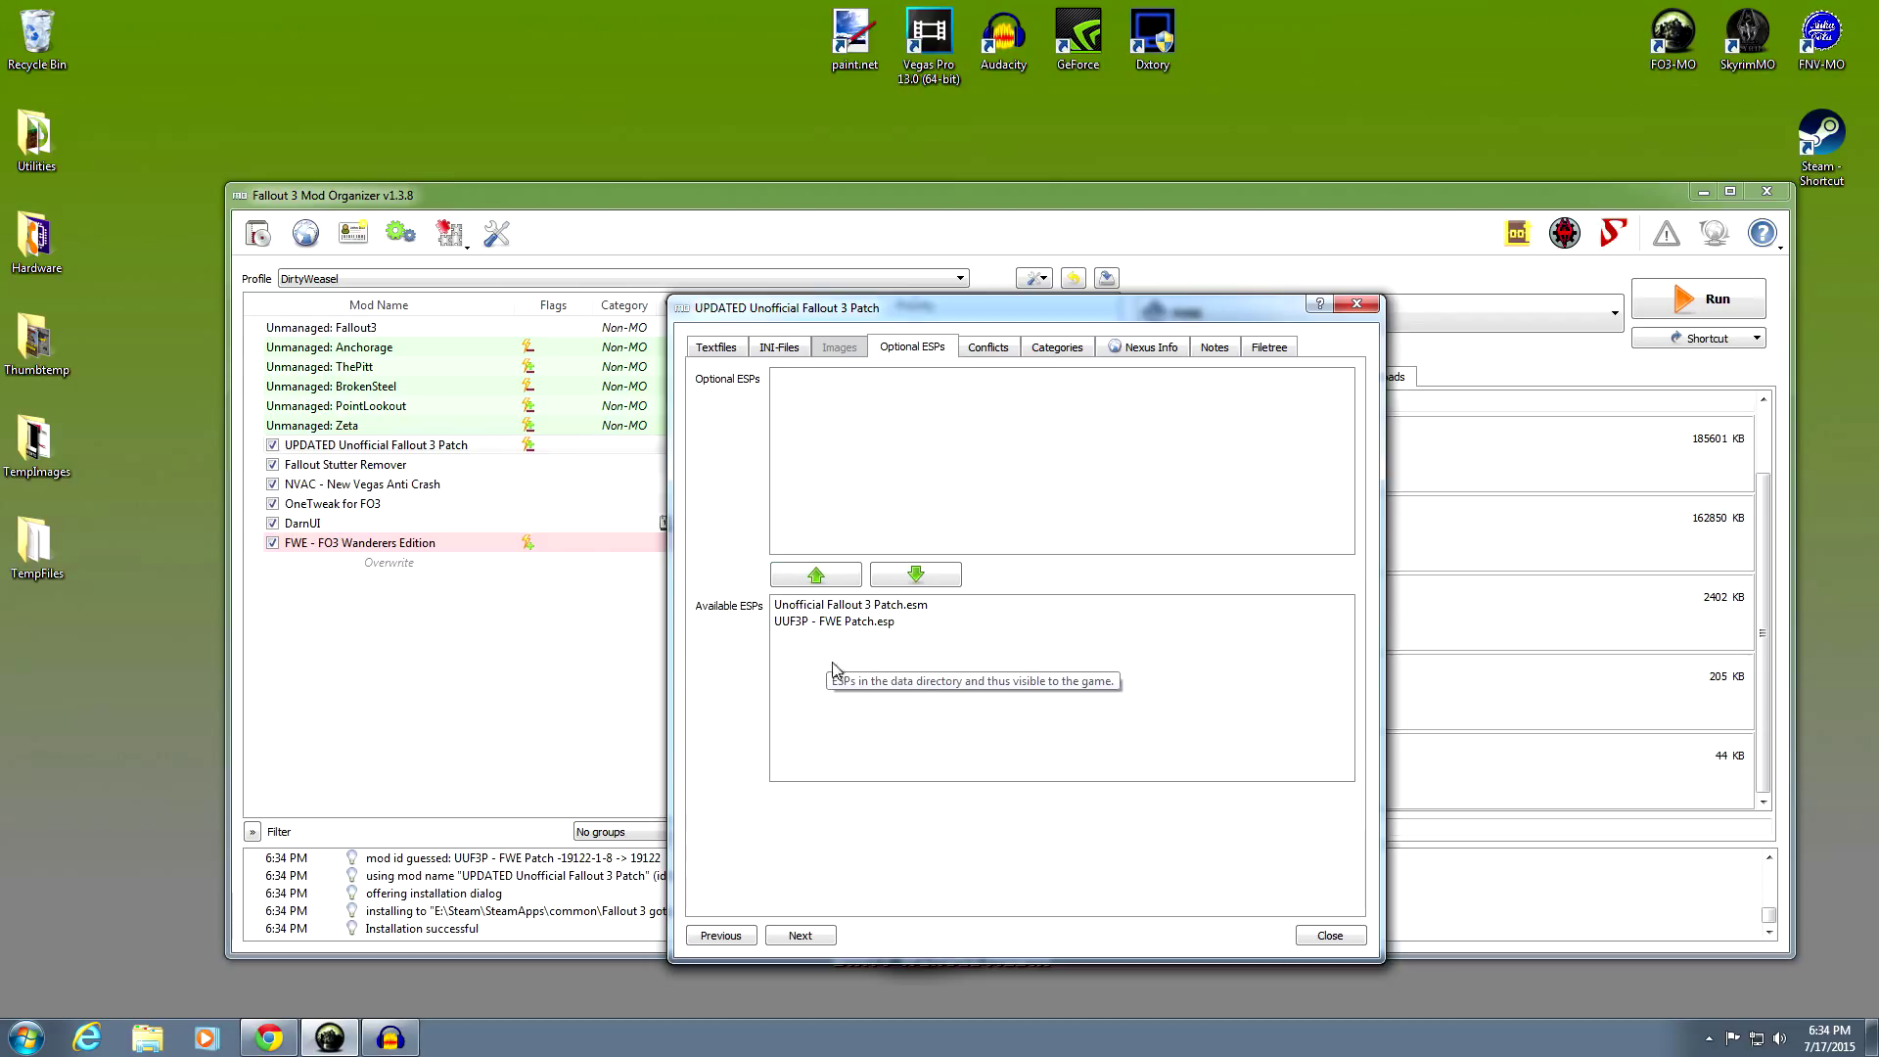
left_click(1328, 934)
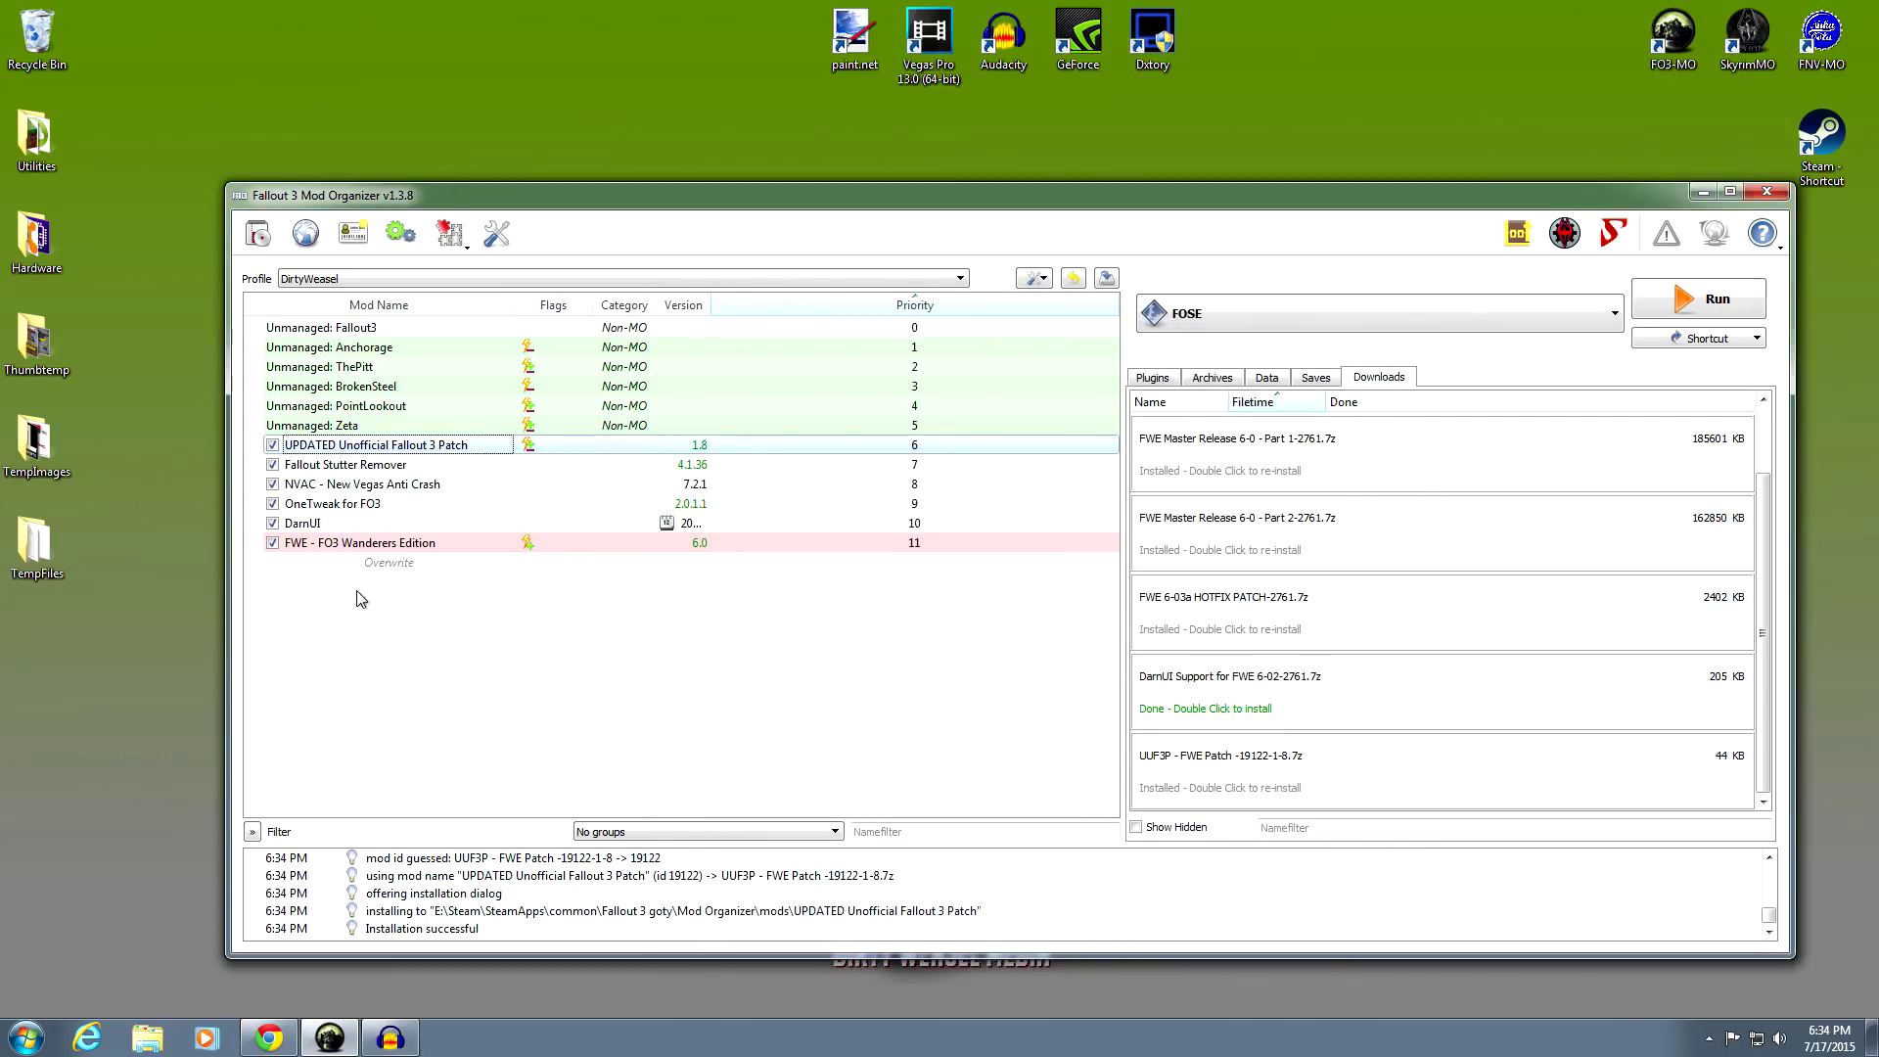
left_click(394, 446)
left_click(526, 445)
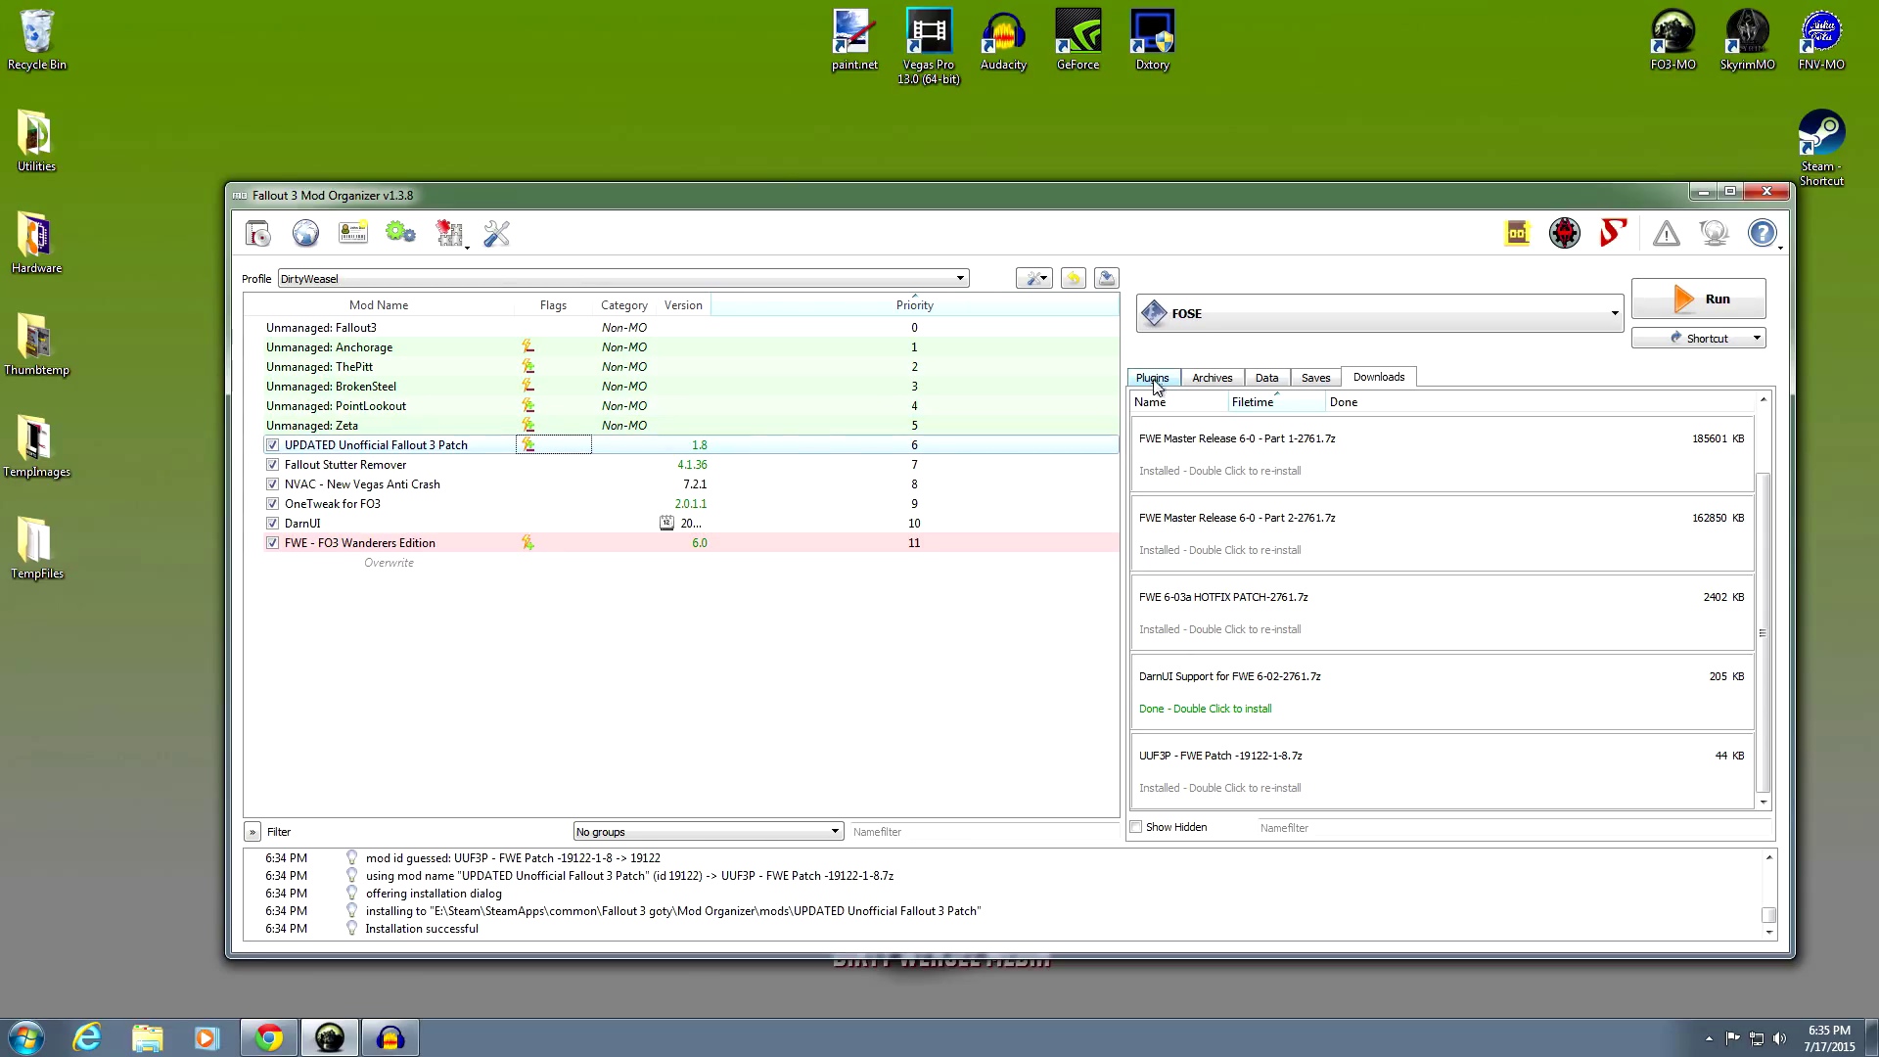
left_click(515, 570)
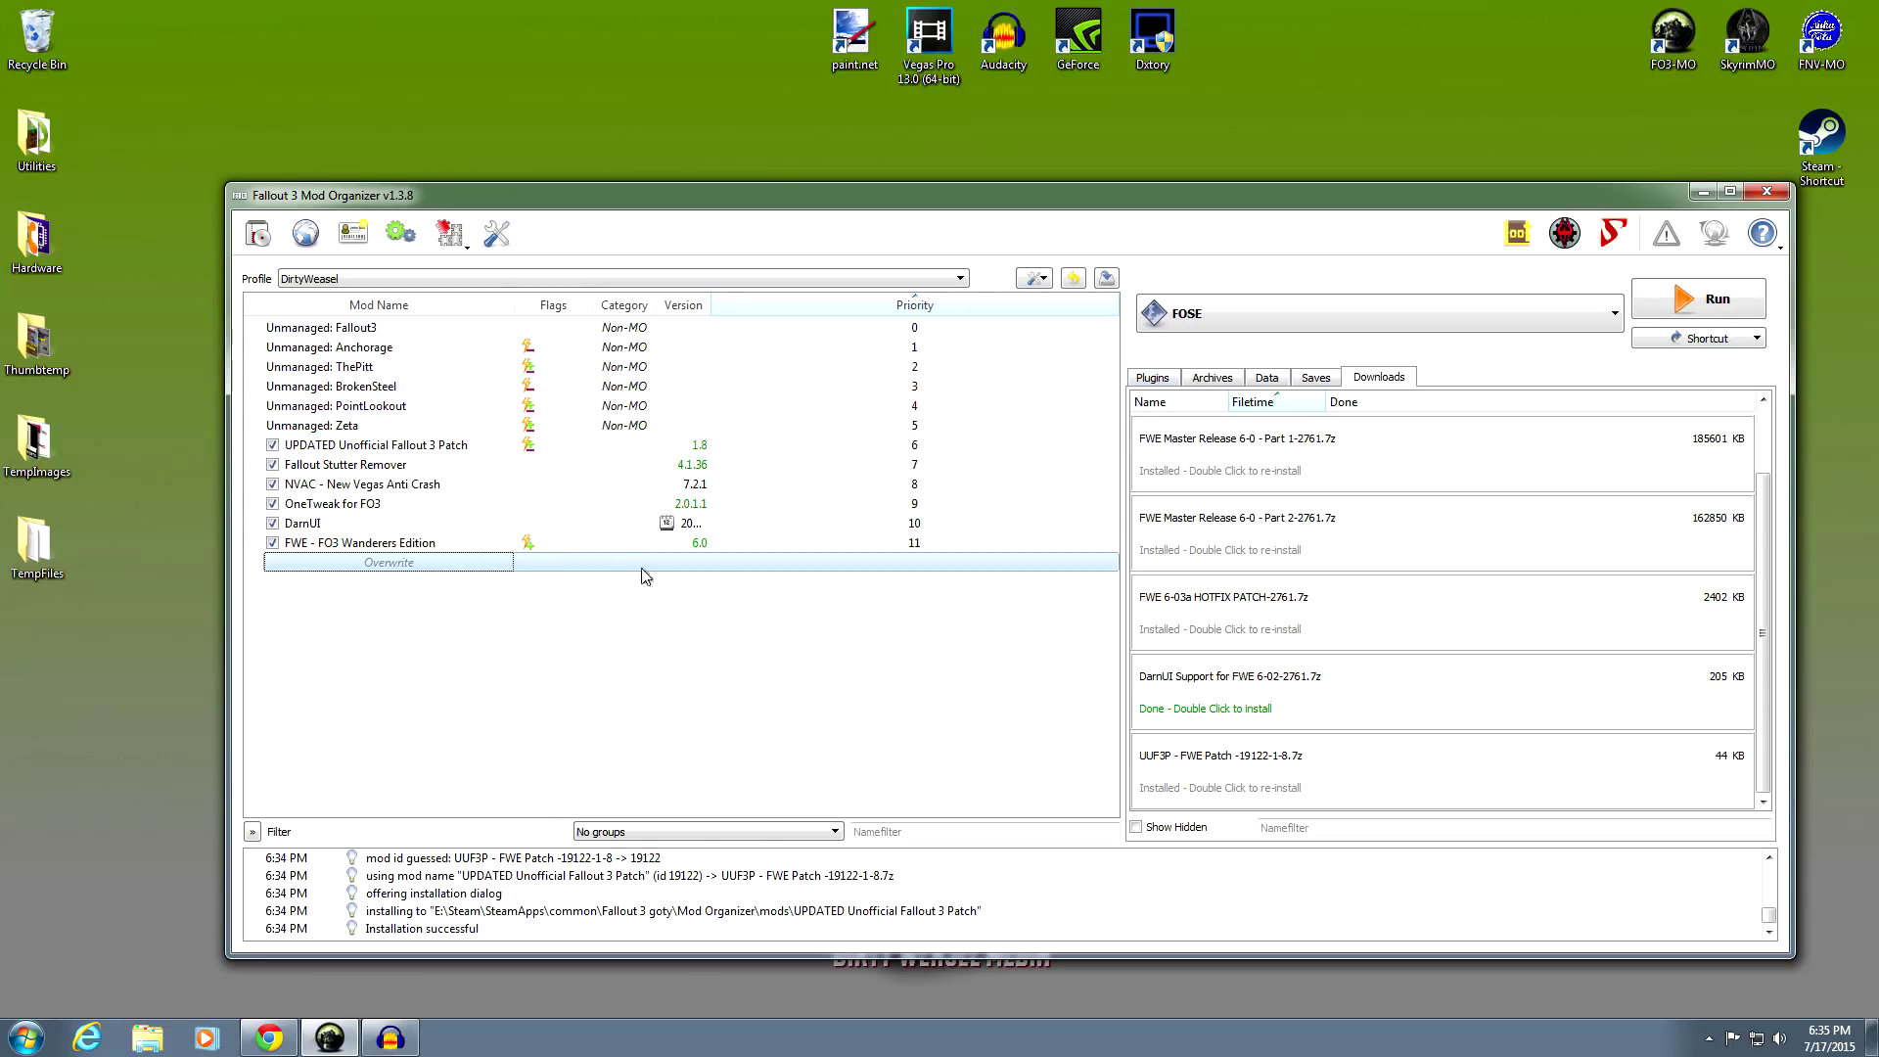
Activate UUF3P - FWE Patch.esp in the plugin list and inspect the FWE plugins' details
left_click(1154, 378)
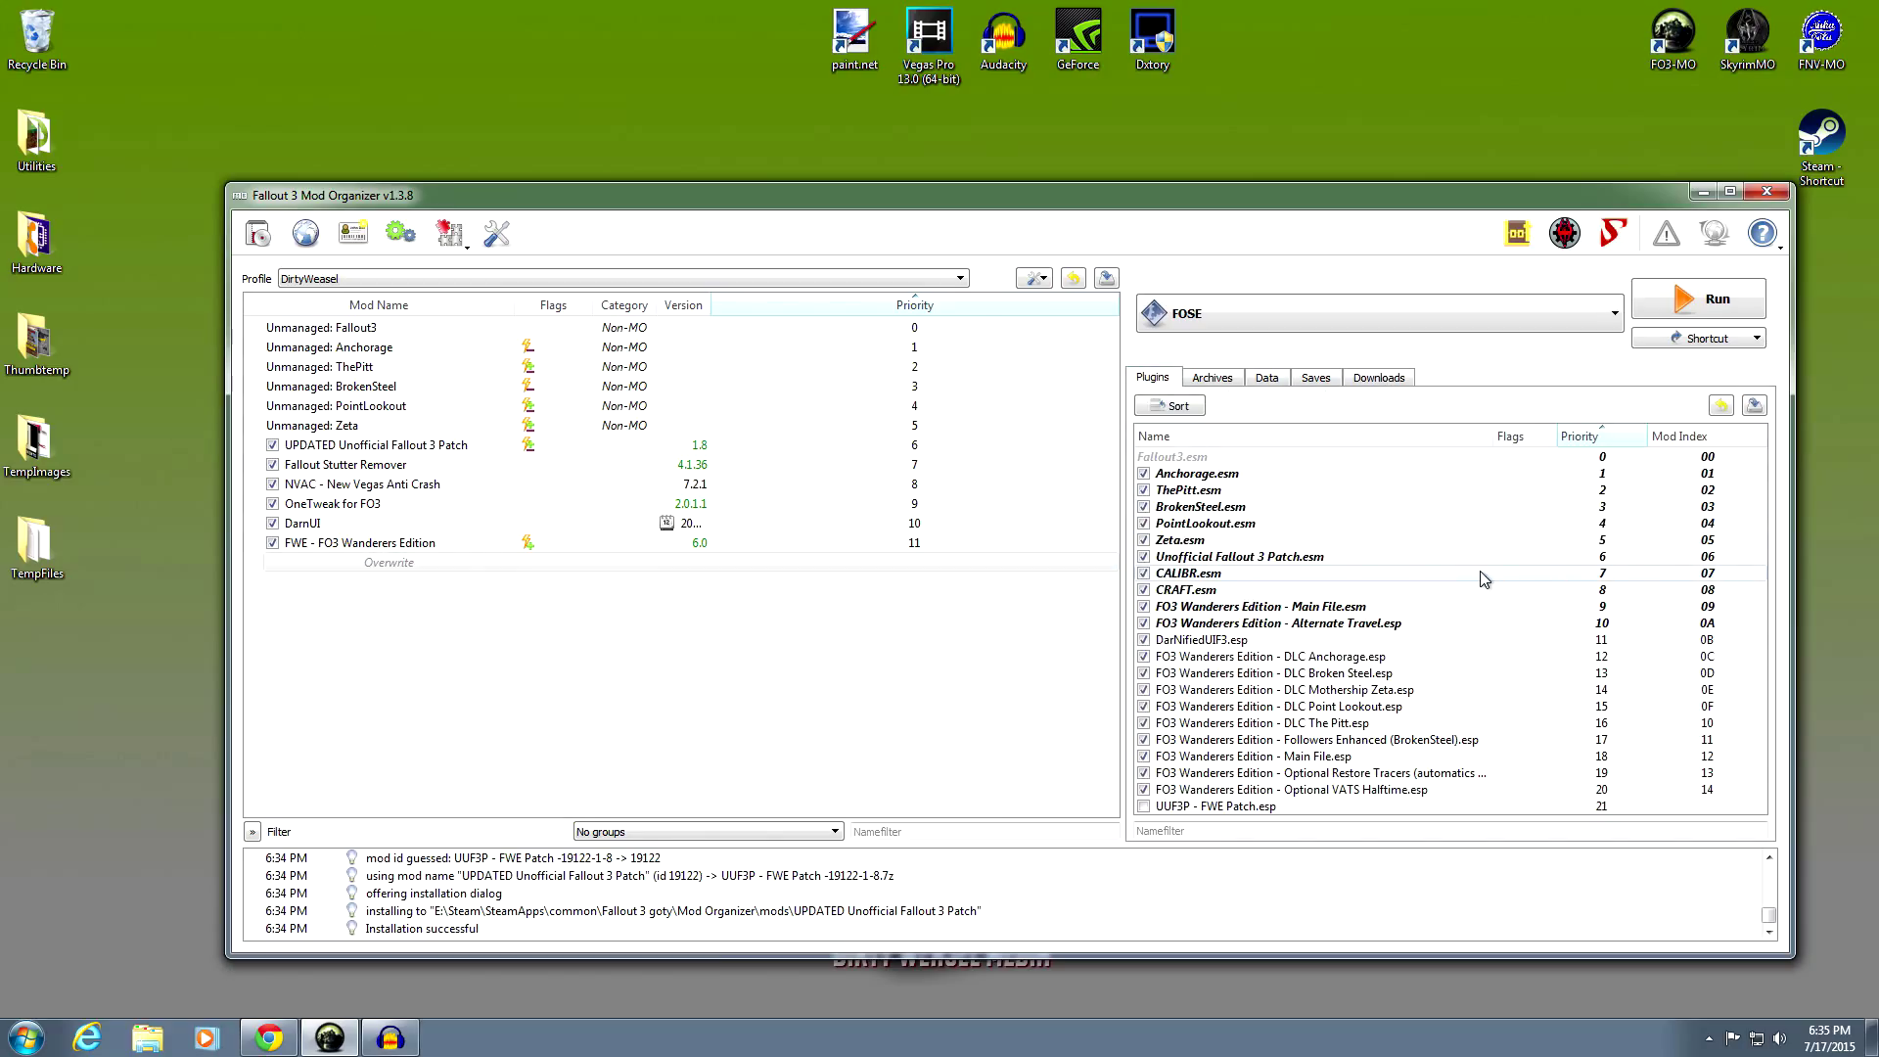
left_click(1143, 807)
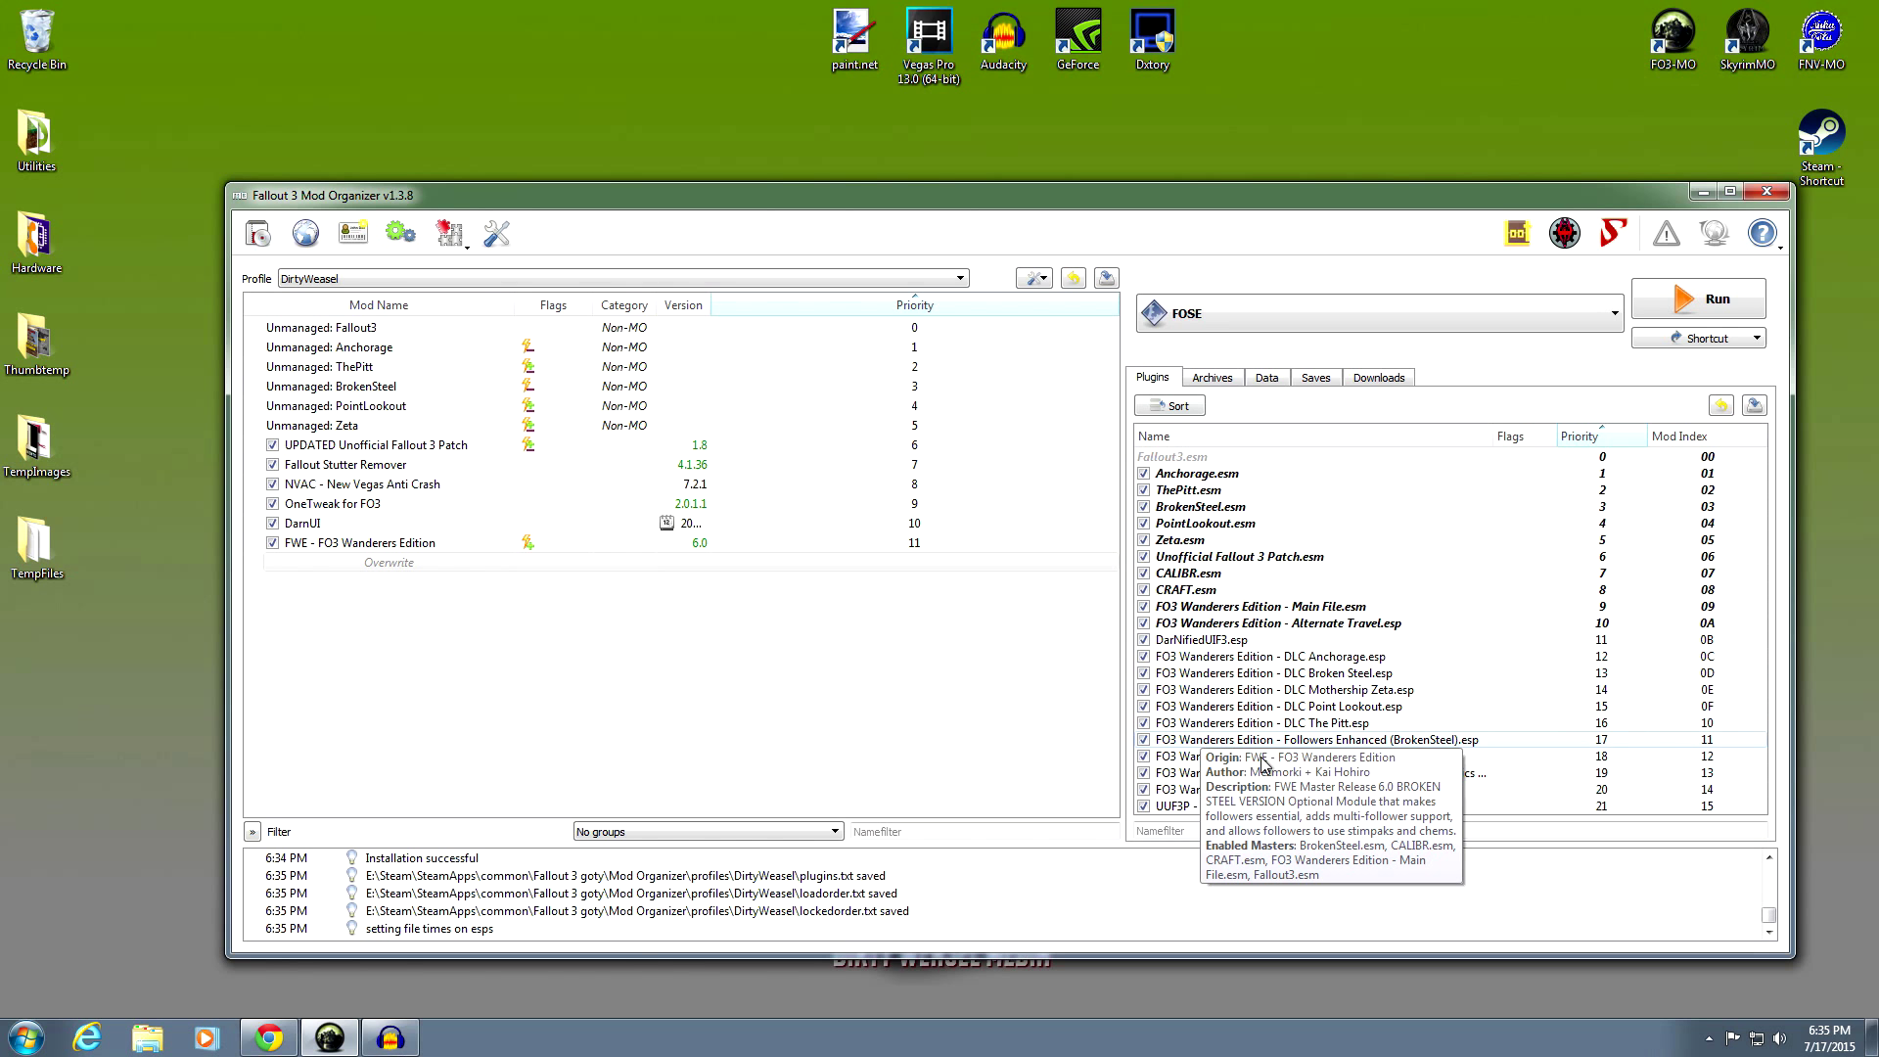
mouse_move(1221, 815)
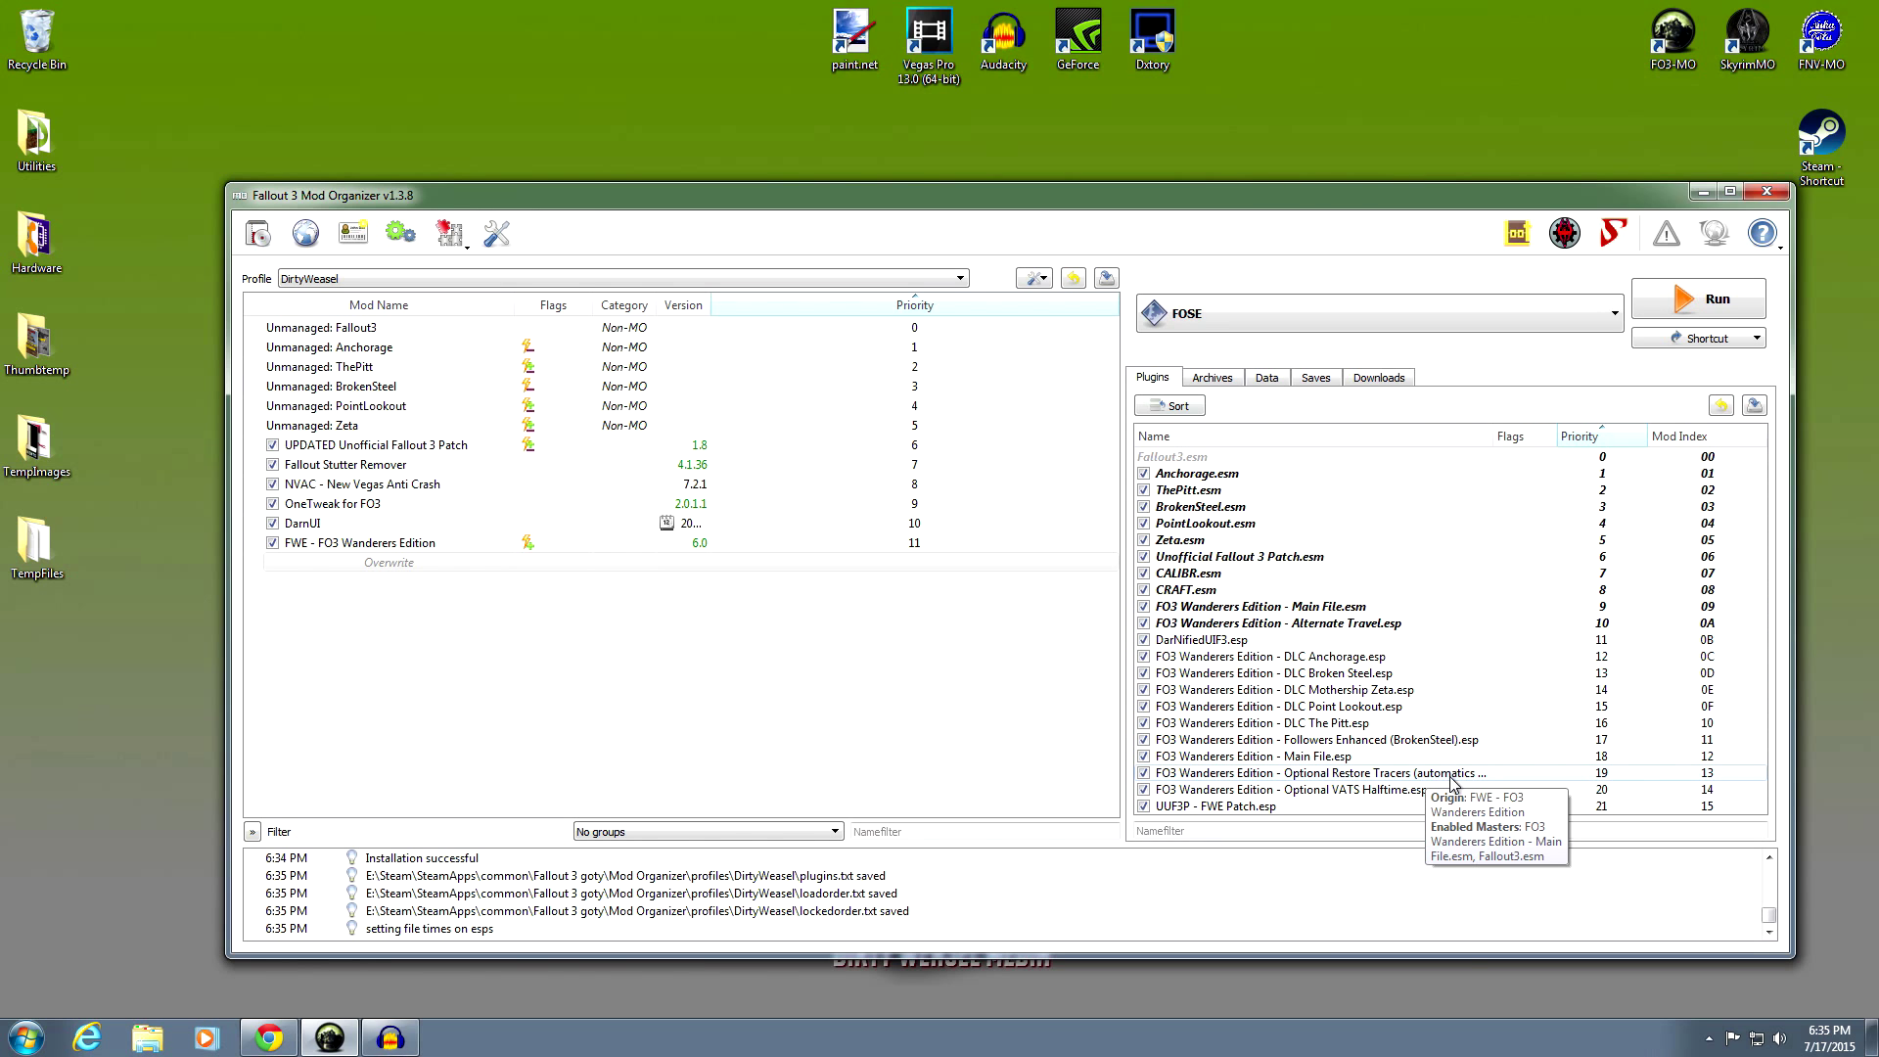
left_click(1368, 725)
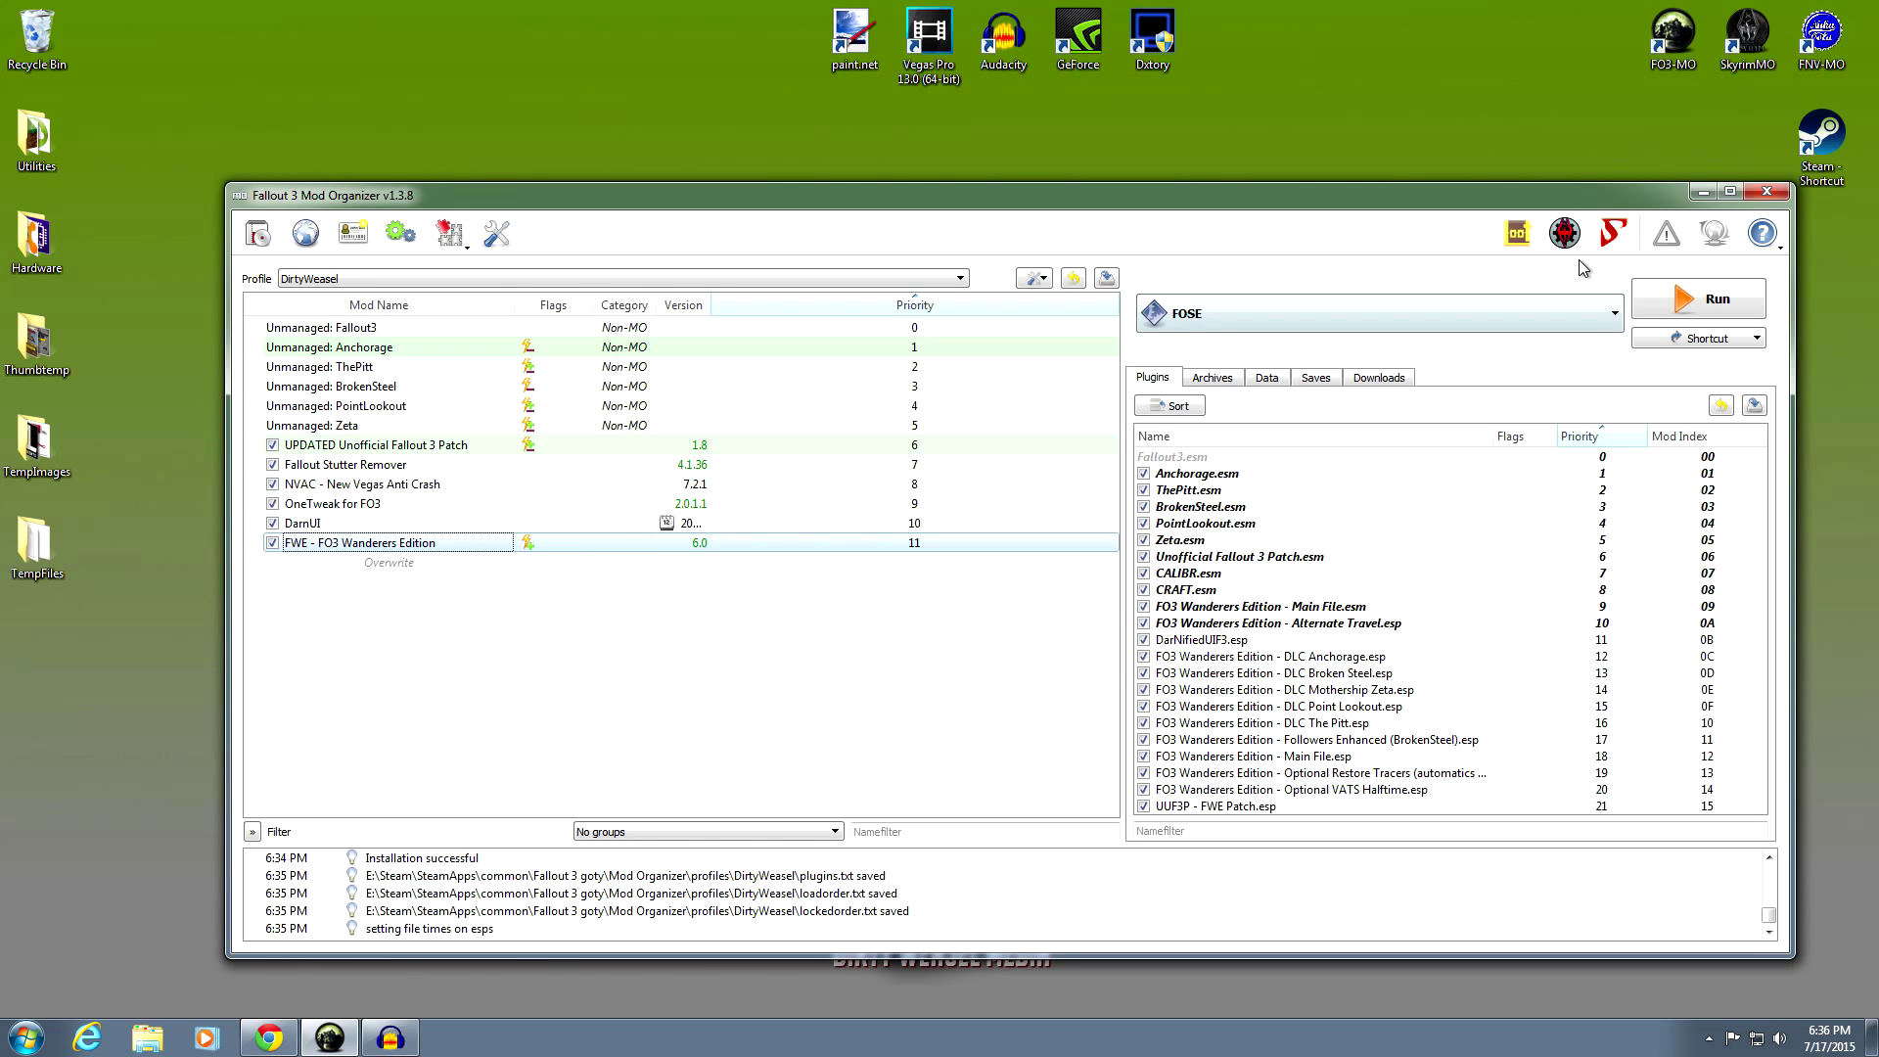
mouse_move(1306, 627)
mouse_move(1326, 783)
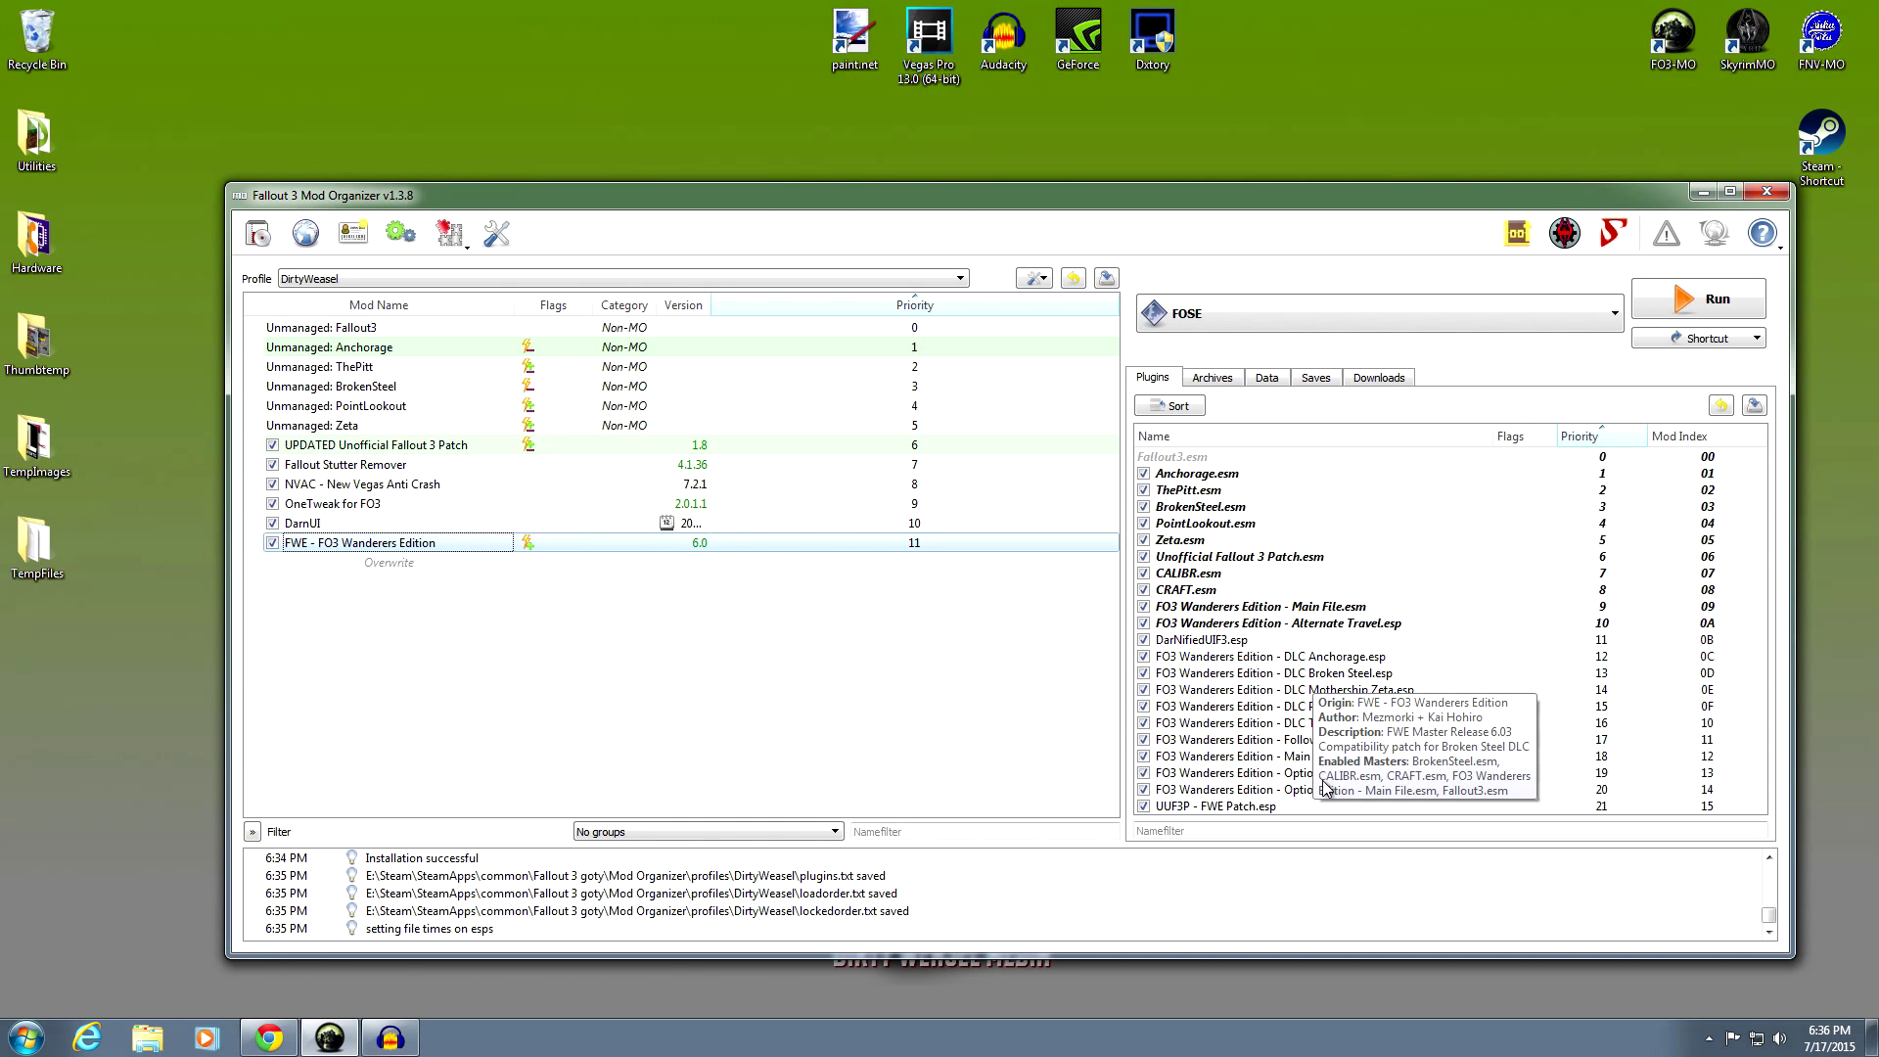
Launch LOOT and review its messages for the Fallout 3 plugins
left_click(1514, 235)
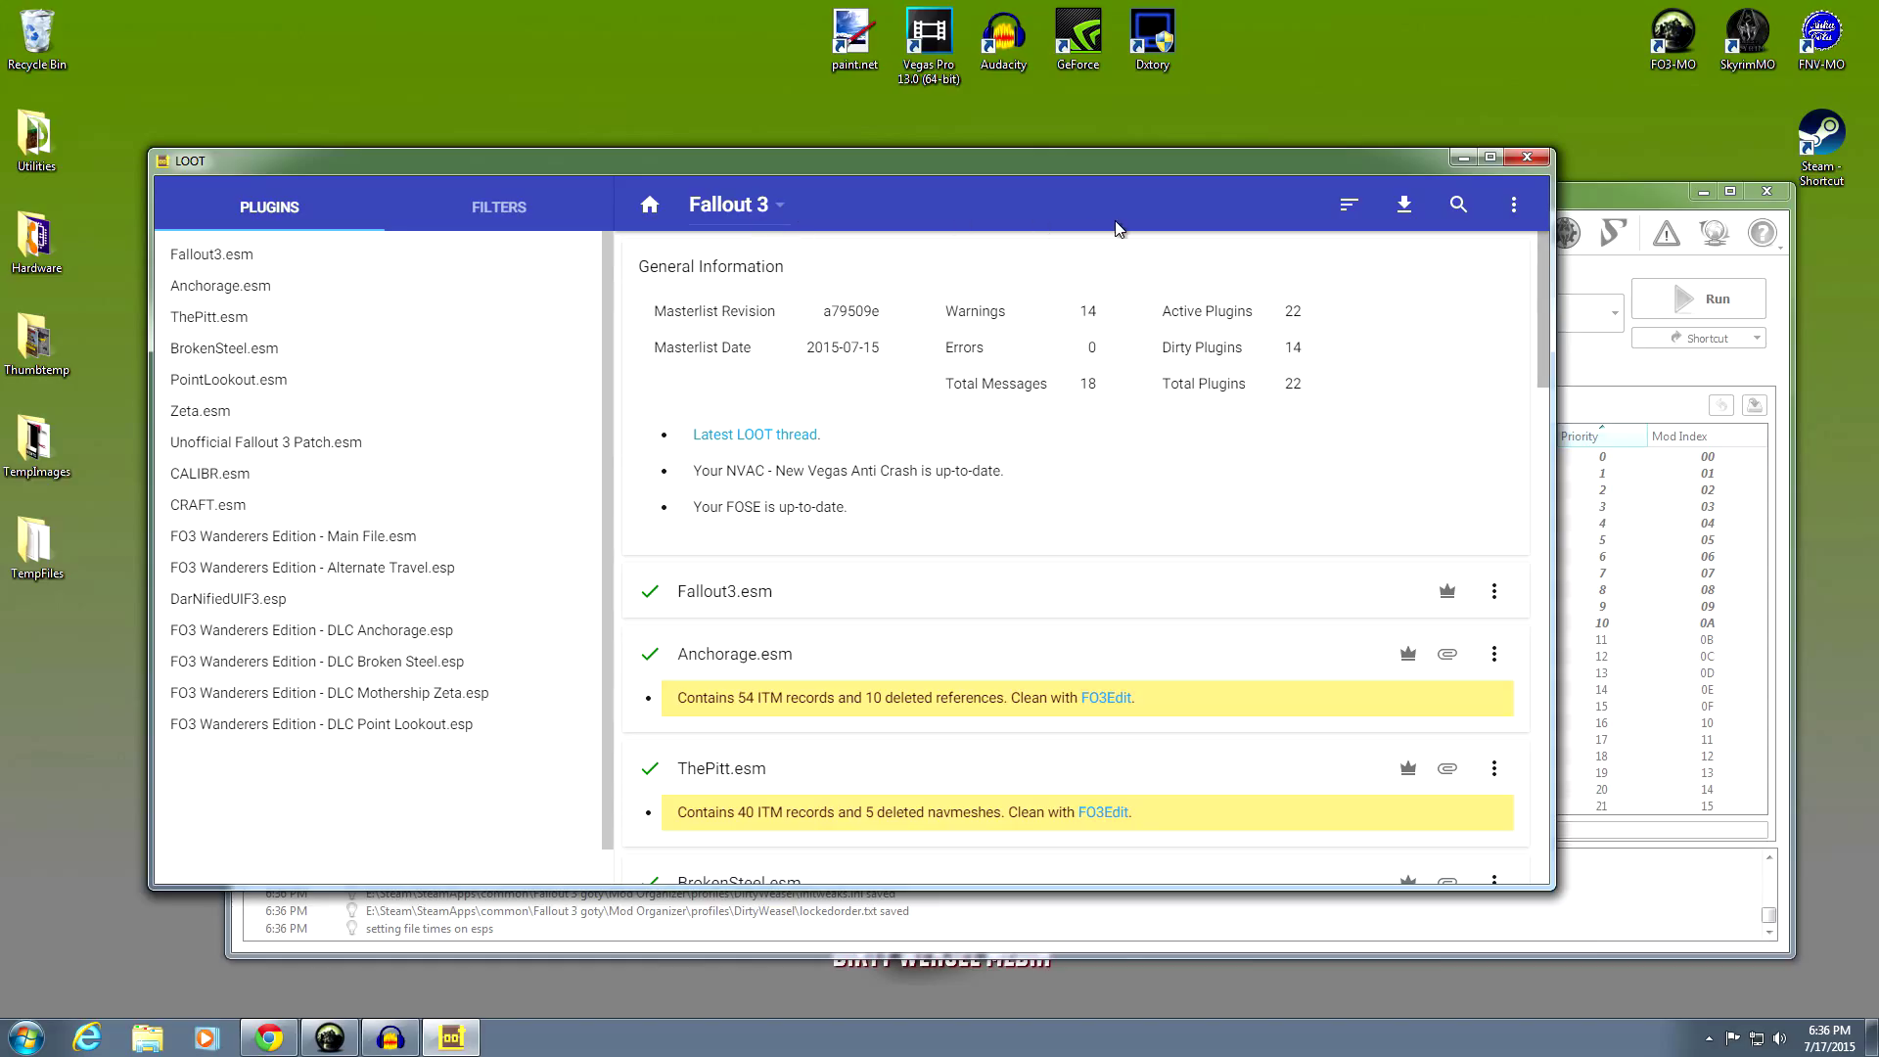
scroll(1291, 482, "down", 13)
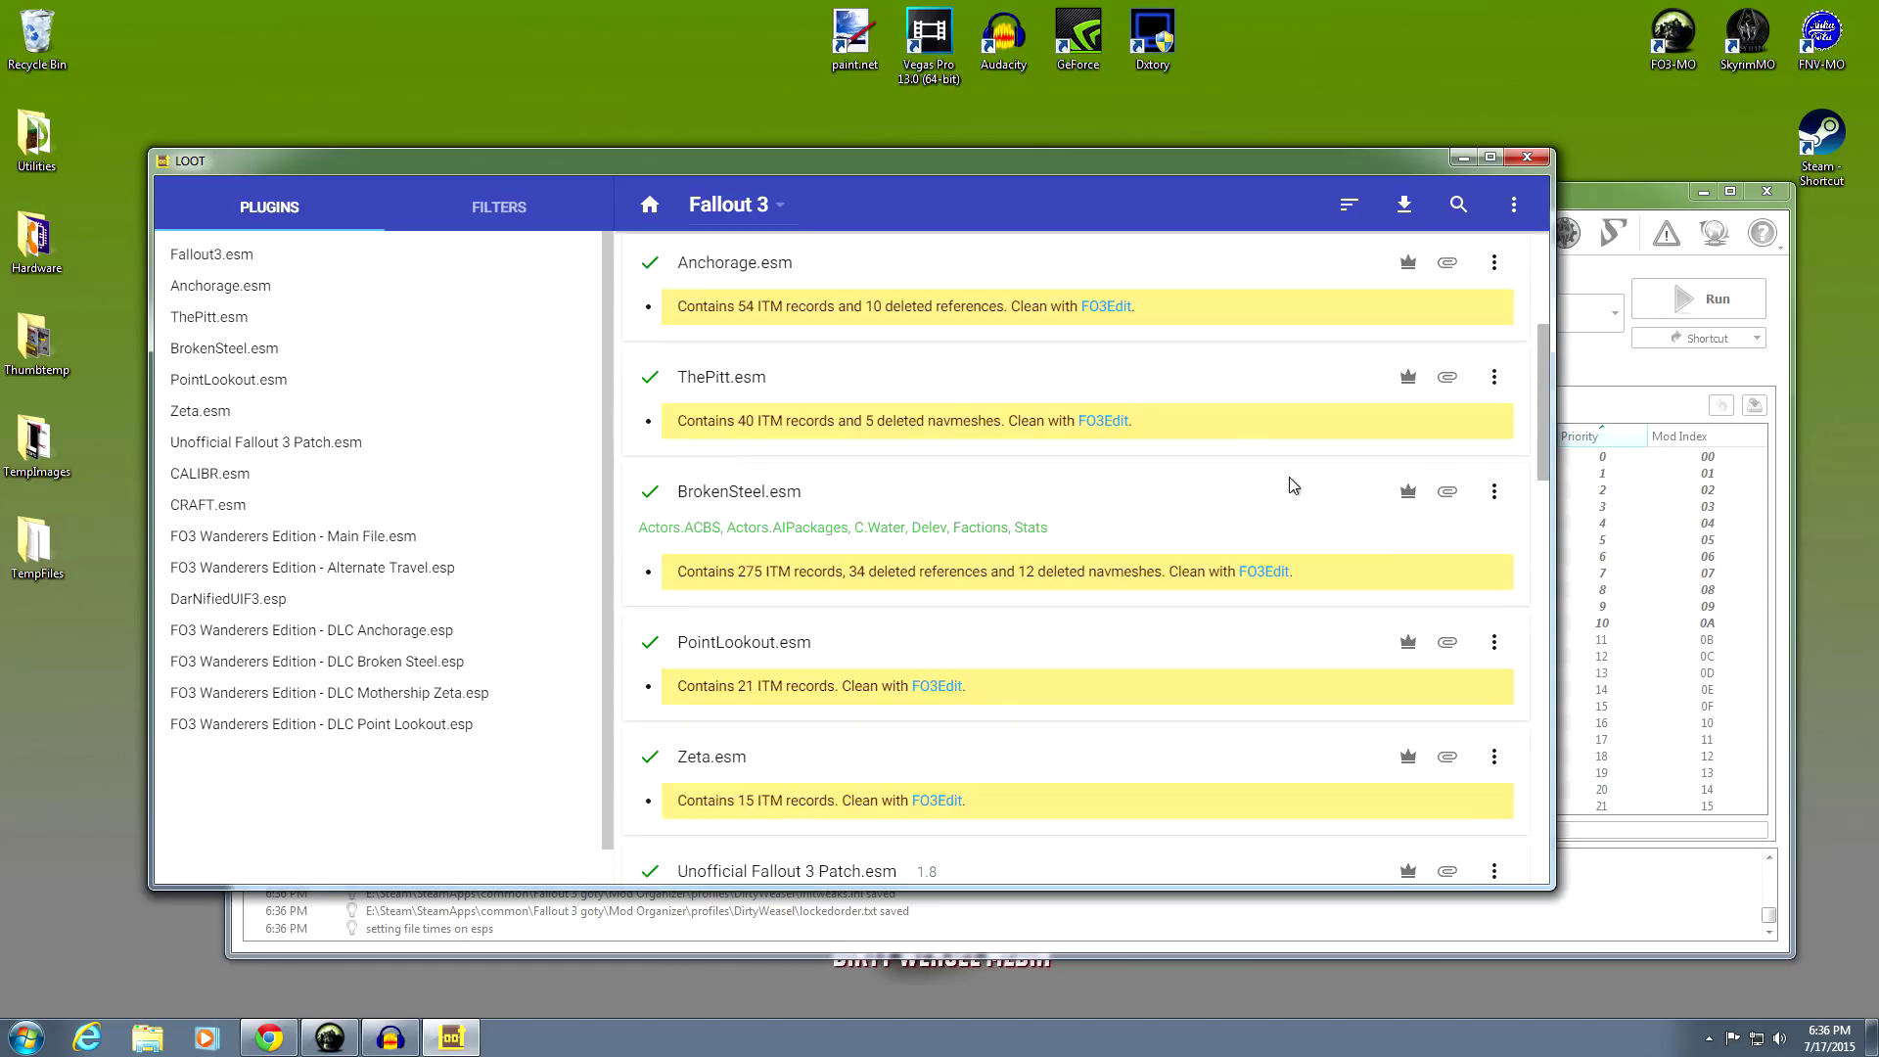
scroll(1130, 485, "down", 10)
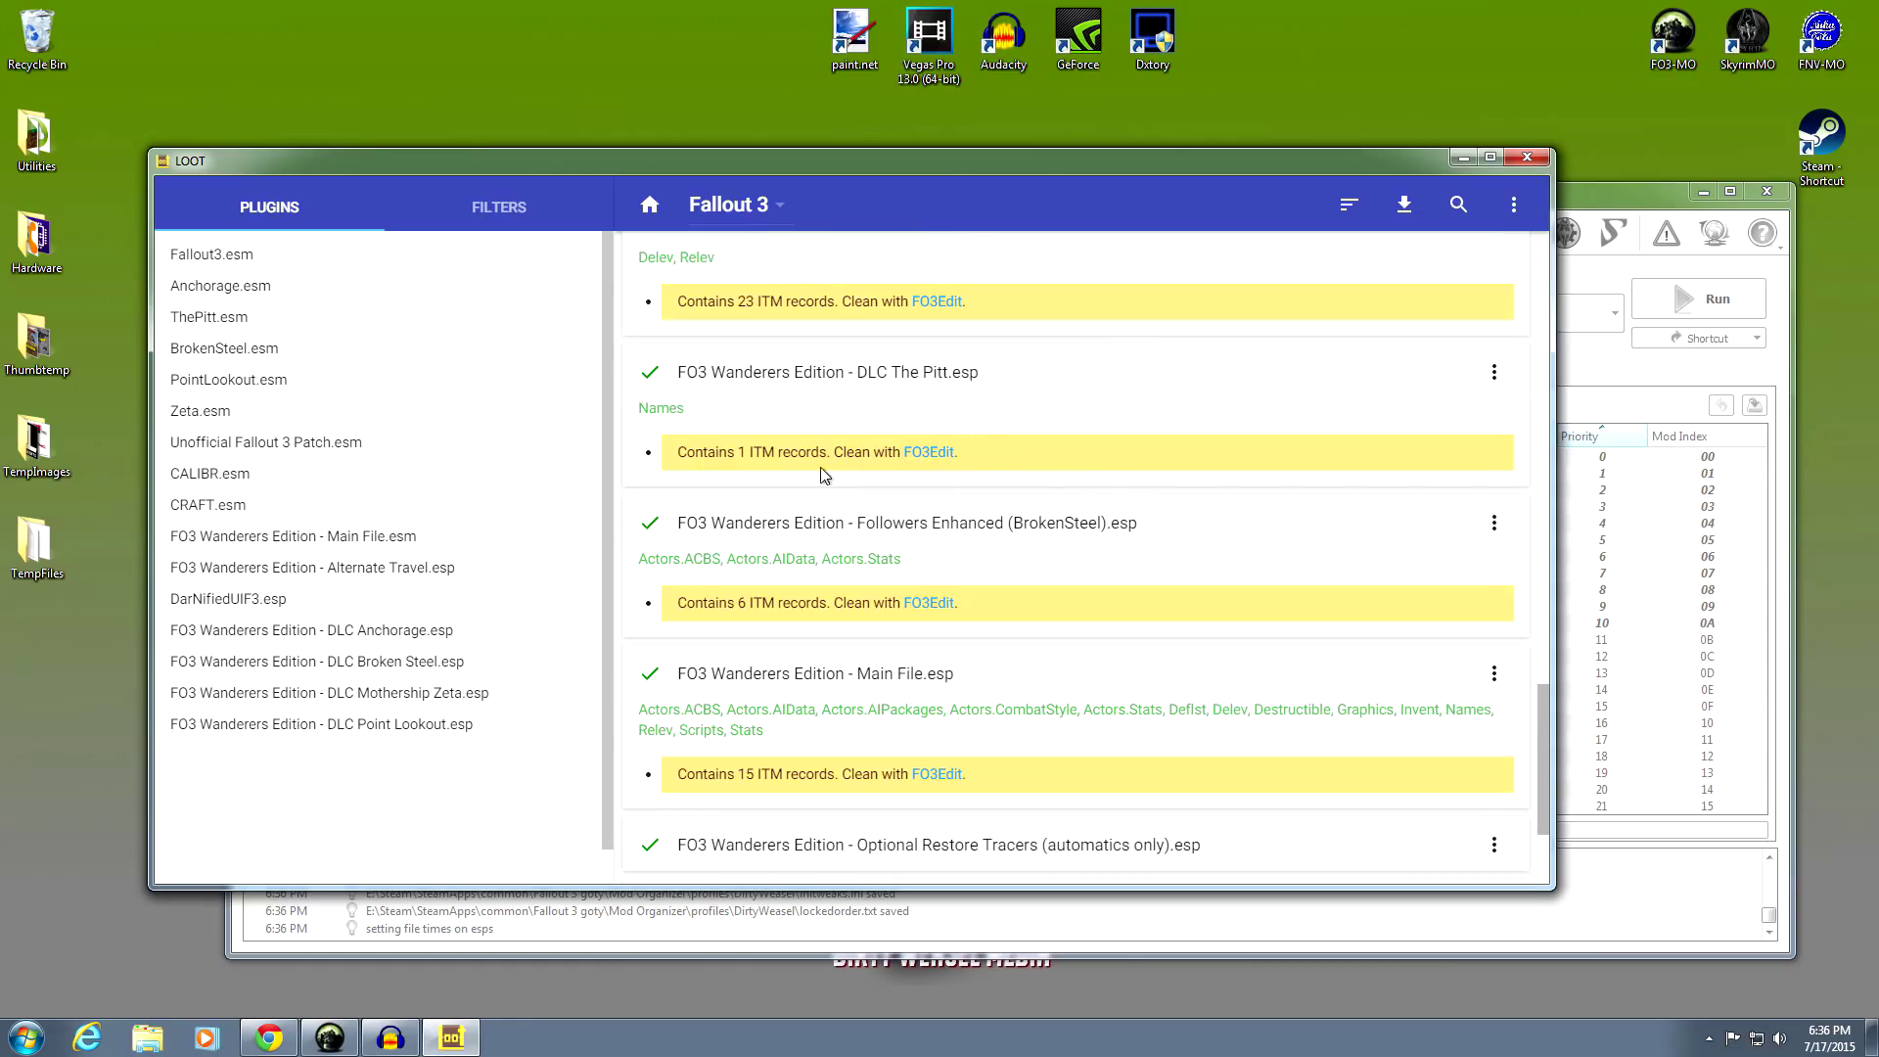
scroll(1115, 501, "down", 2)
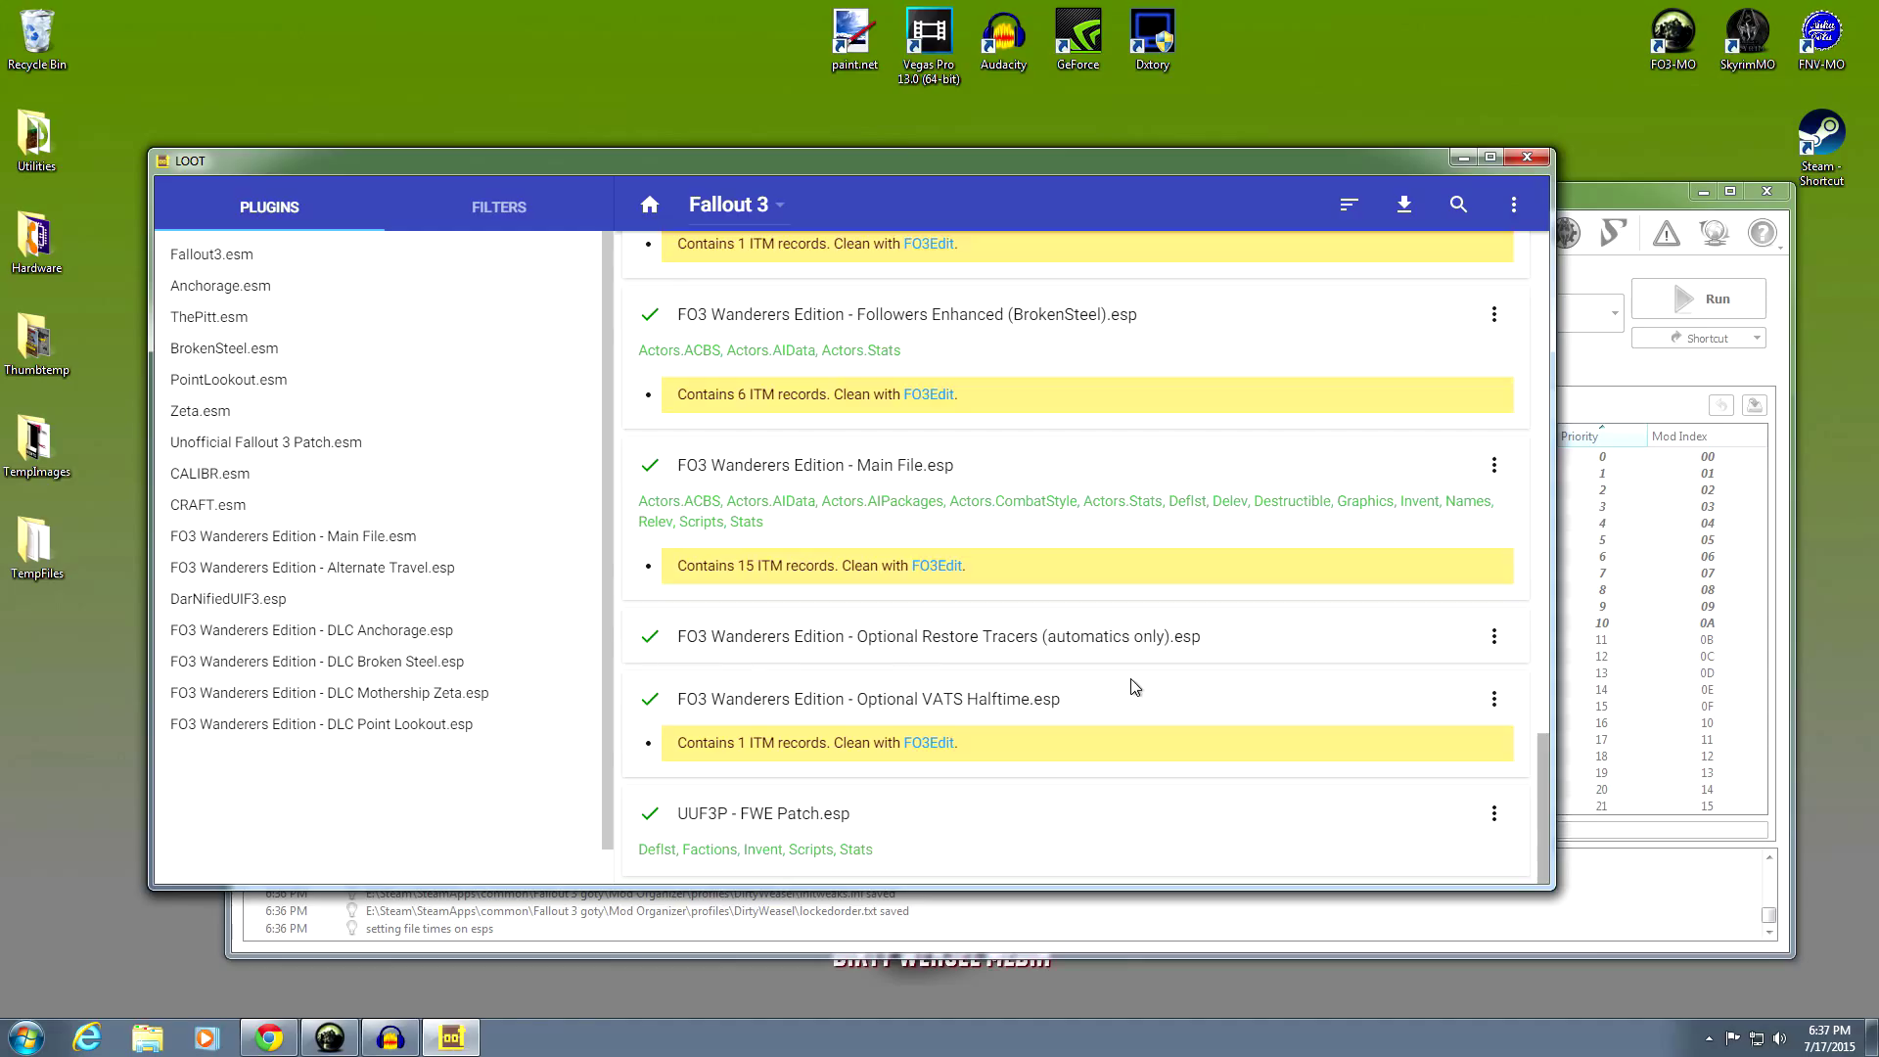
scroll(1134, 685, "up", 15)
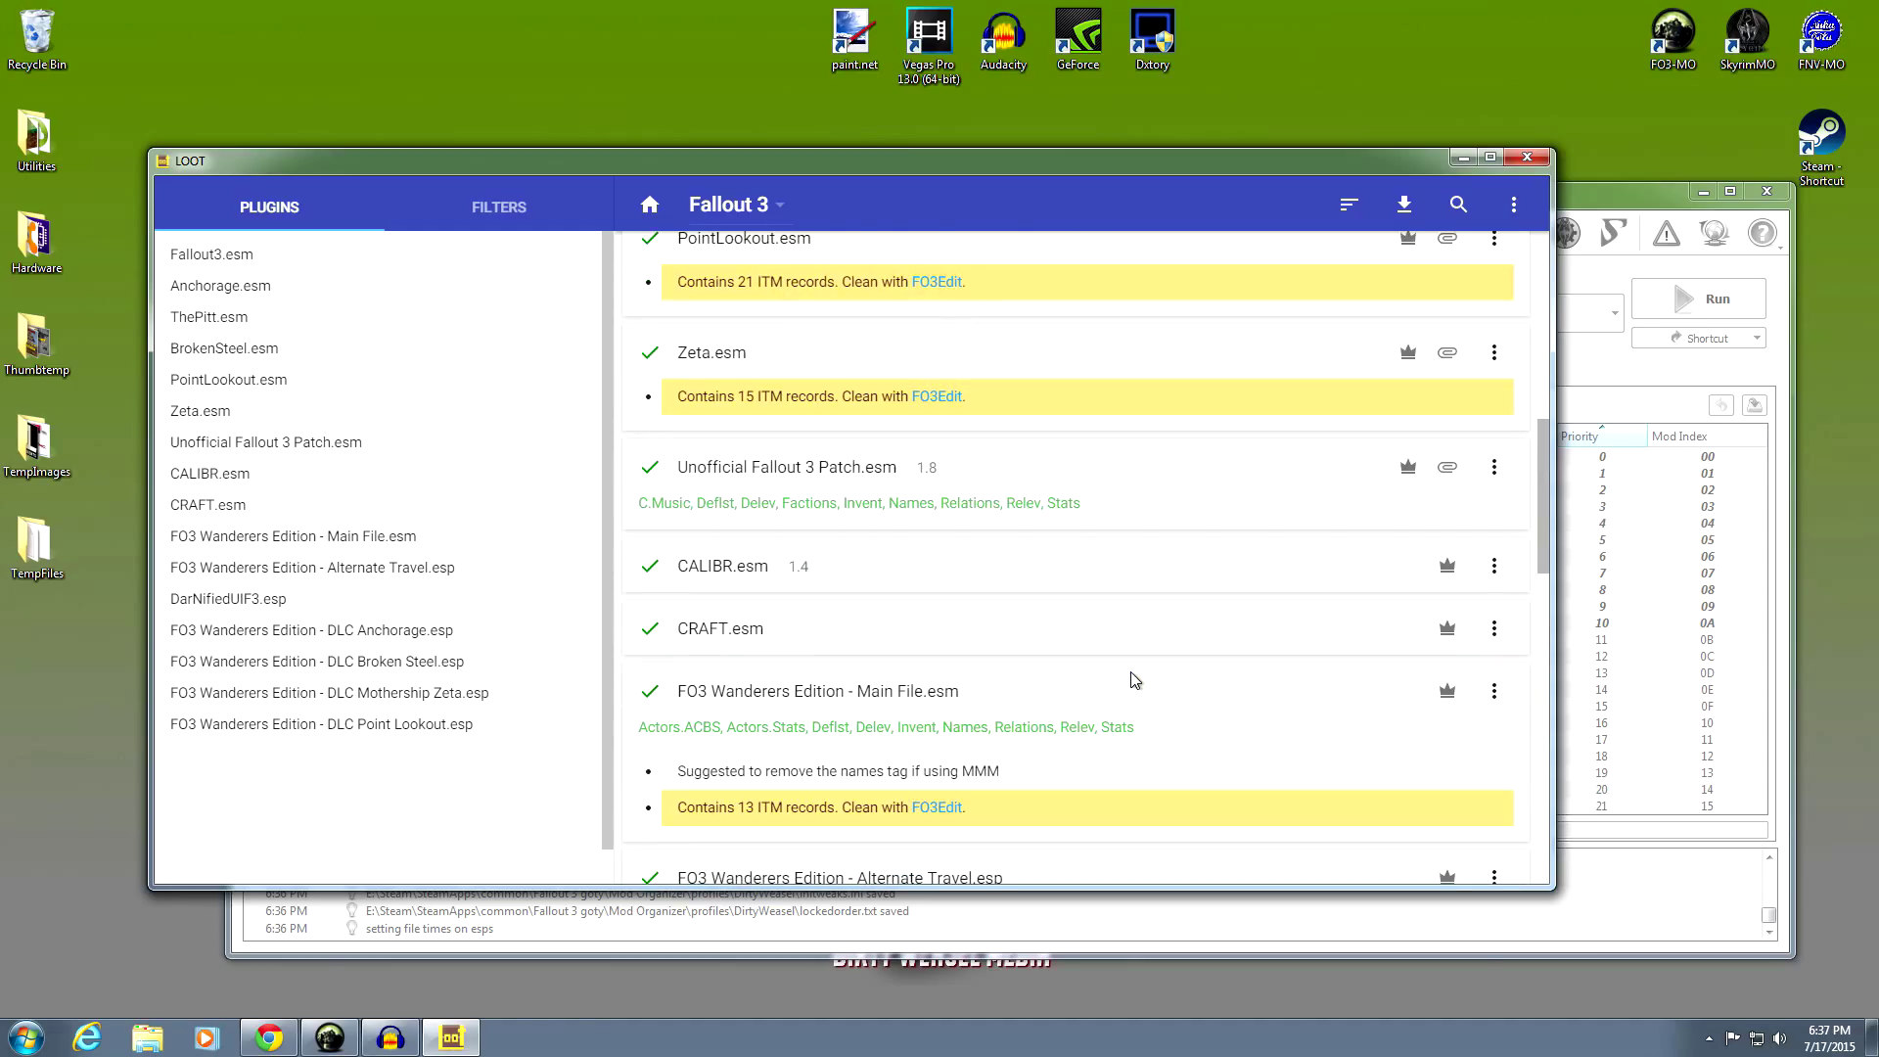
scroll(1131, 673, "up", 8)
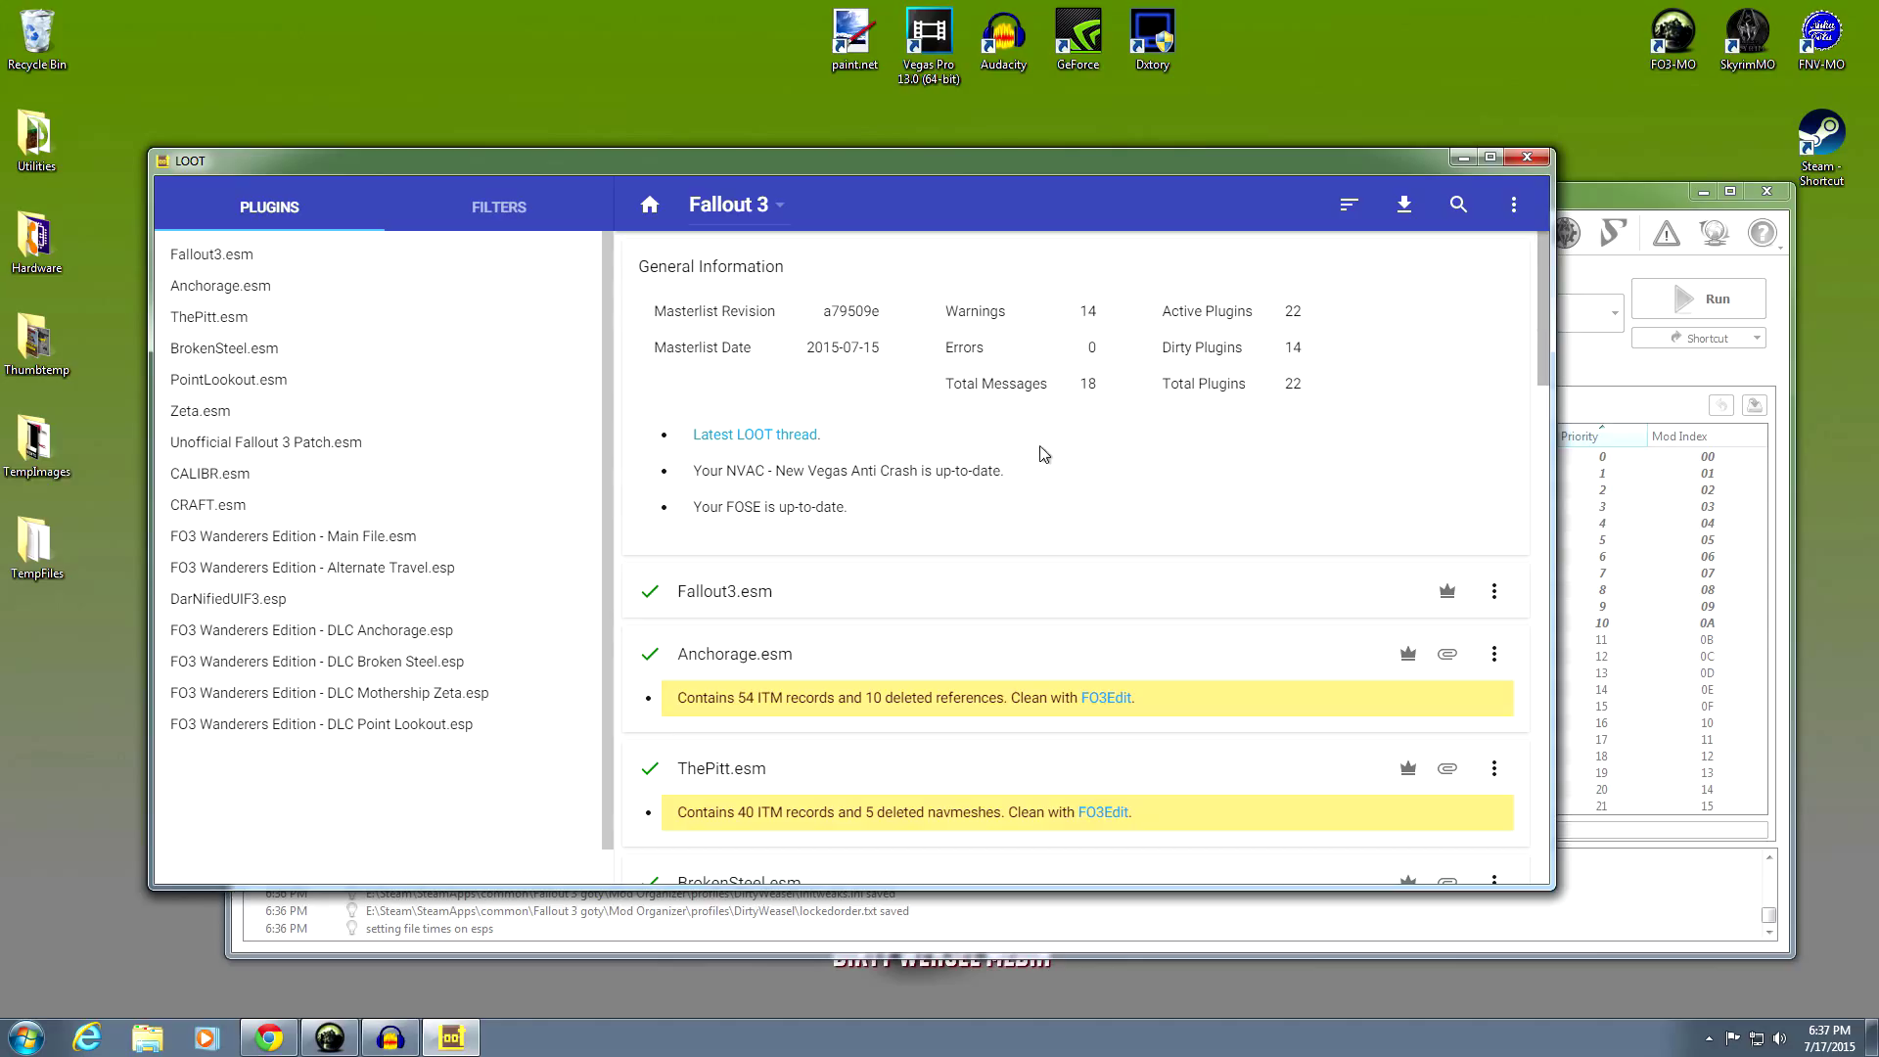
Sort the Fallout 3 plugins in LOOT, review the proposed load order, apply it and close LOOT
left_click(1347, 211)
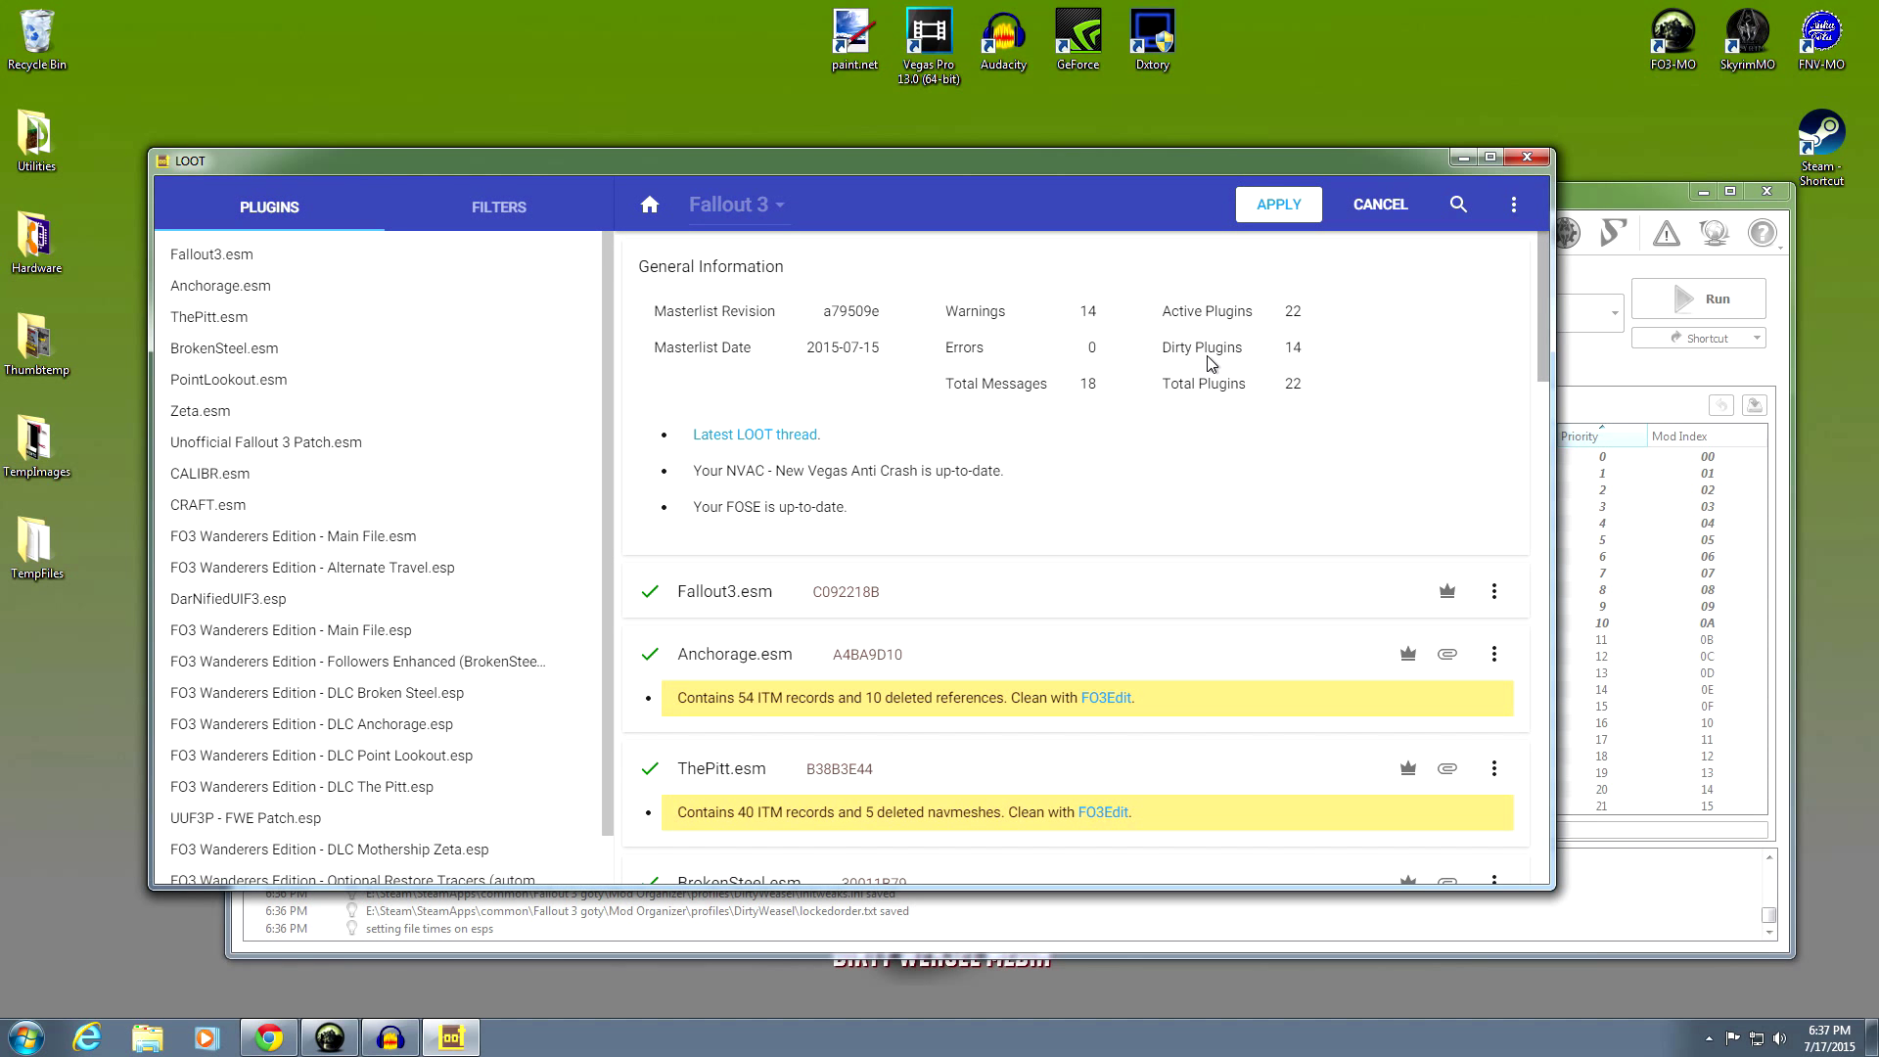
scroll(1066, 455, "down", 10)
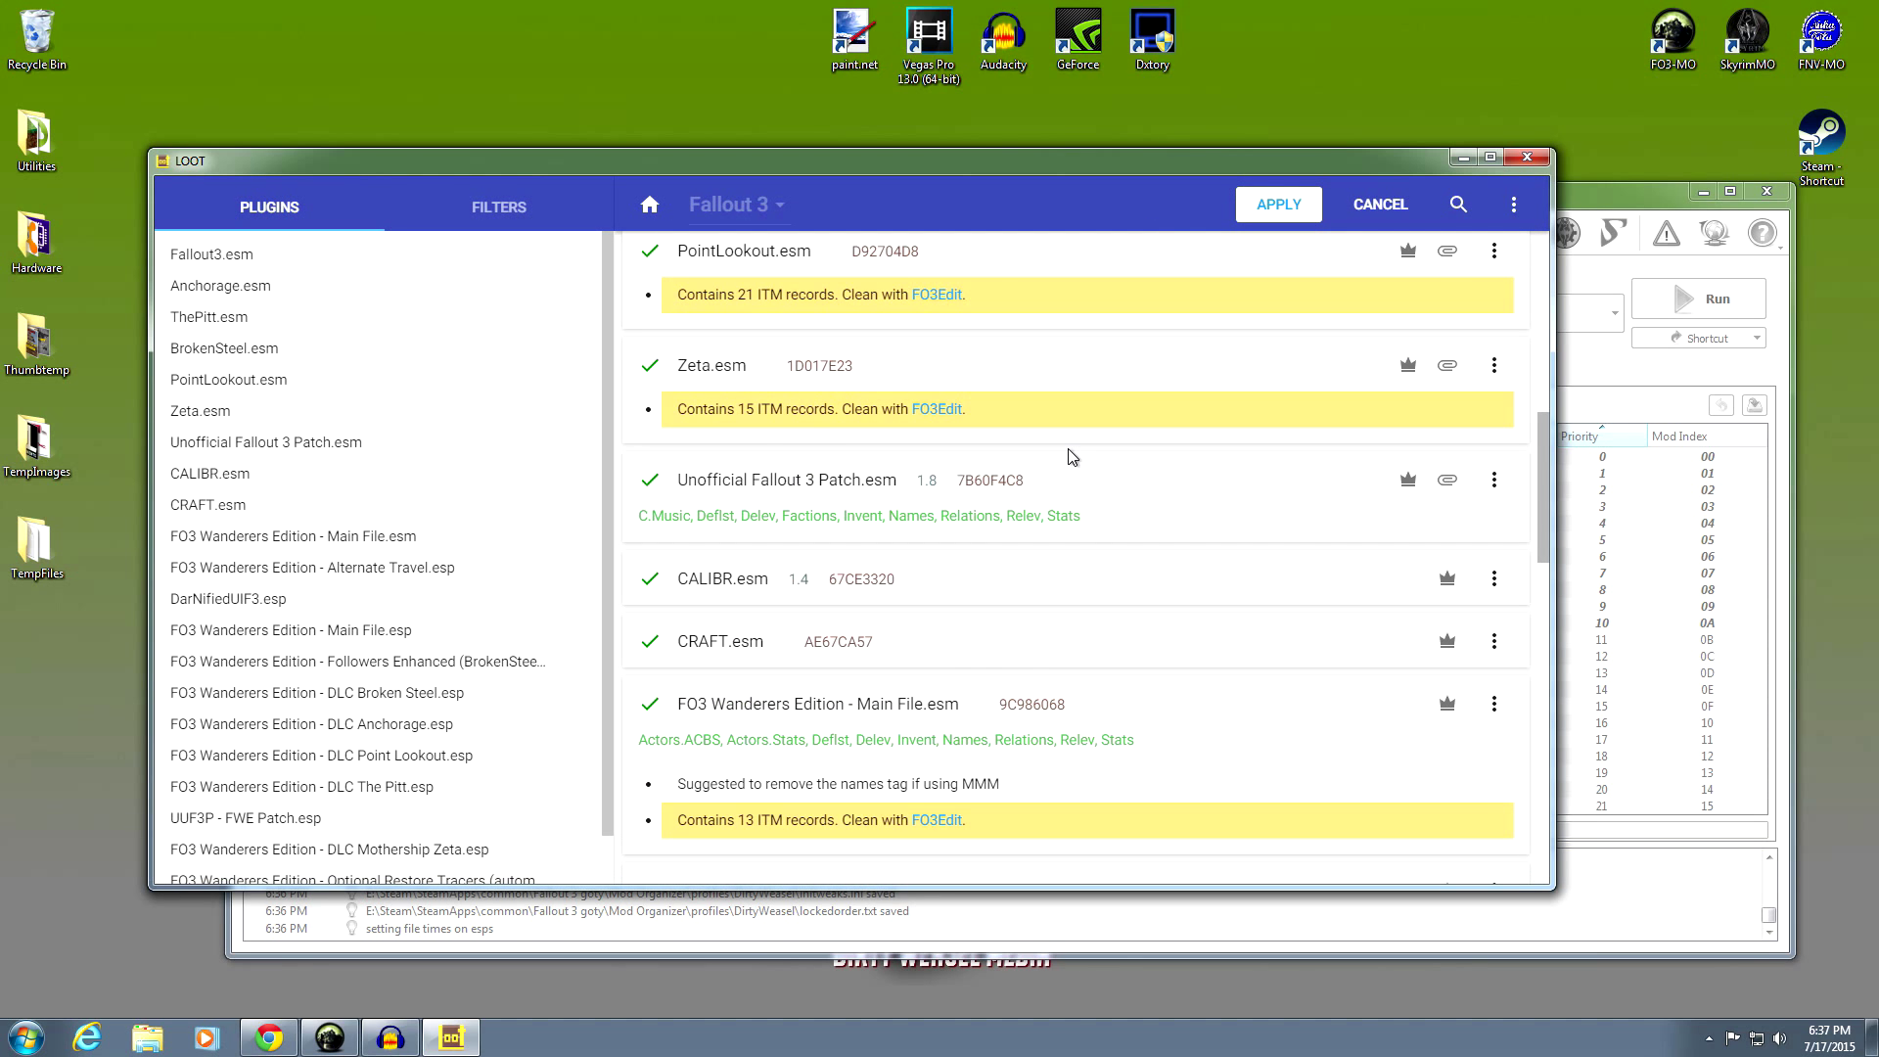
scroll(1071, 457, "down", 10)
scroll(1069, 448, "down", 8)
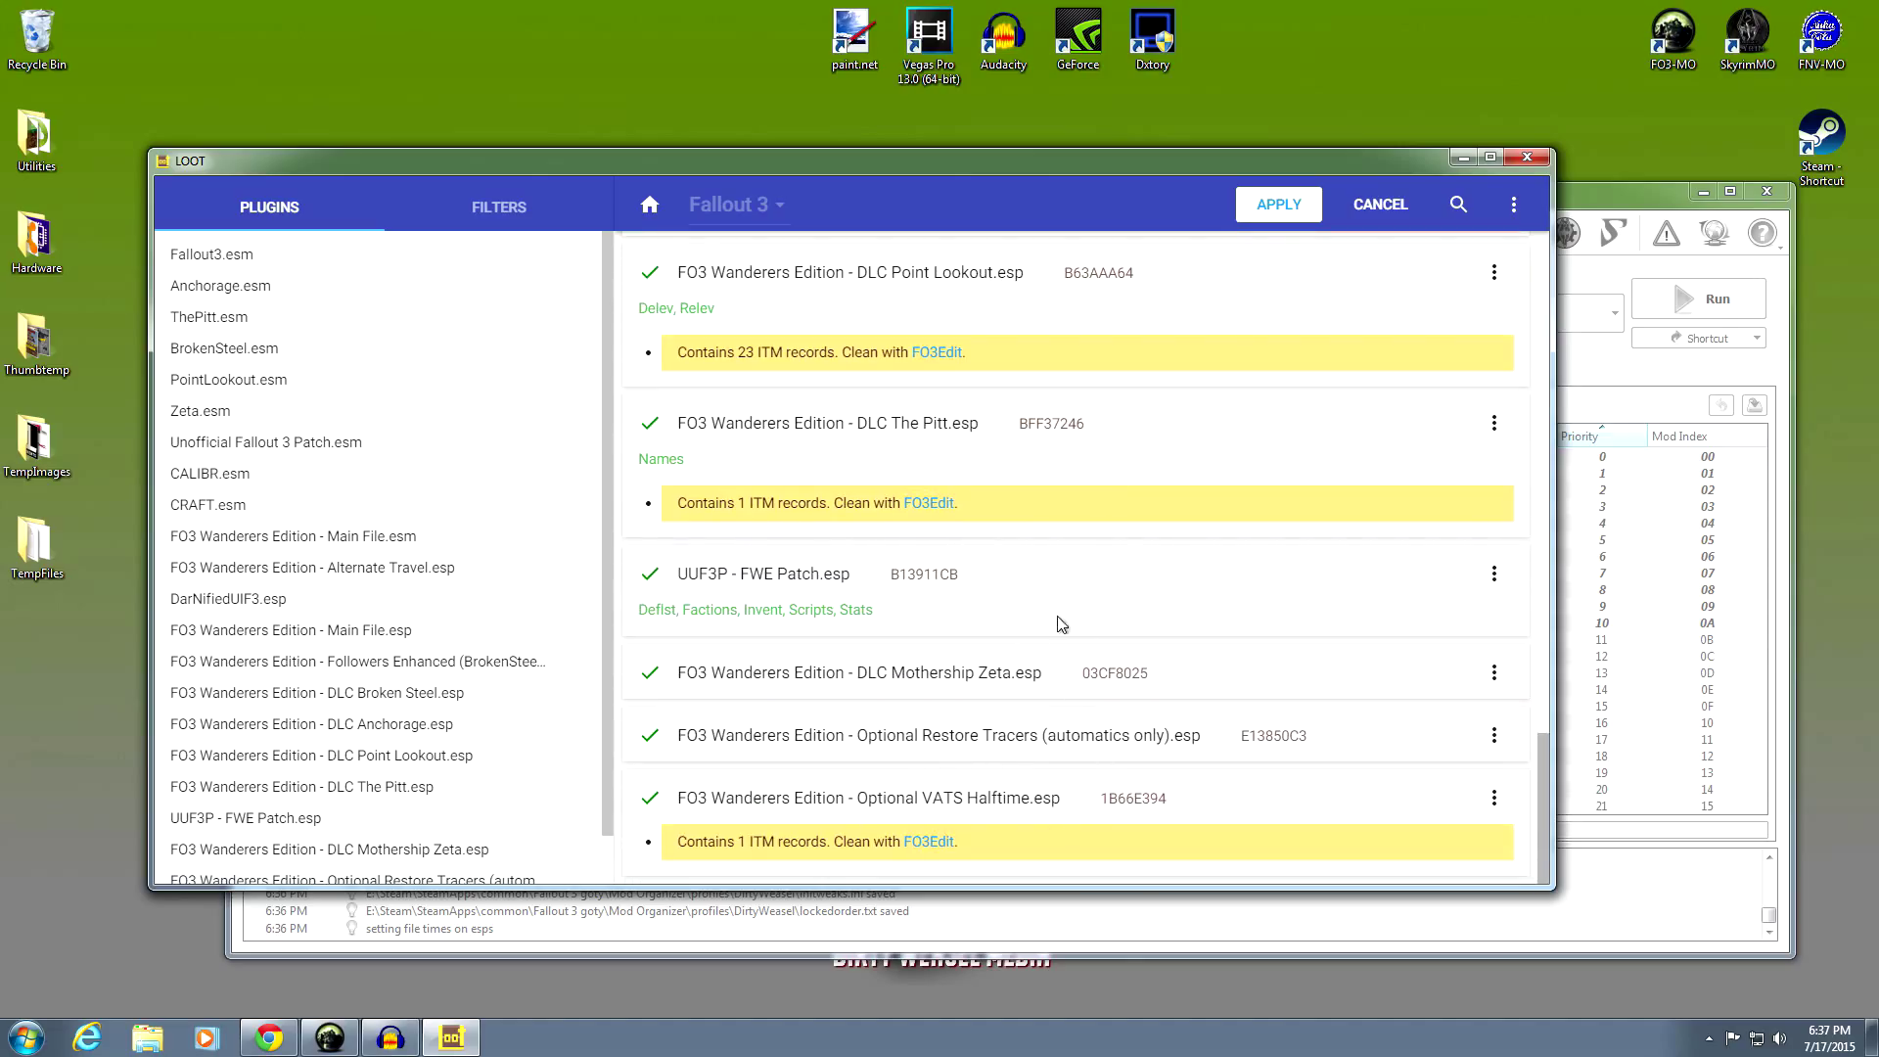
left_click(1270, 213)
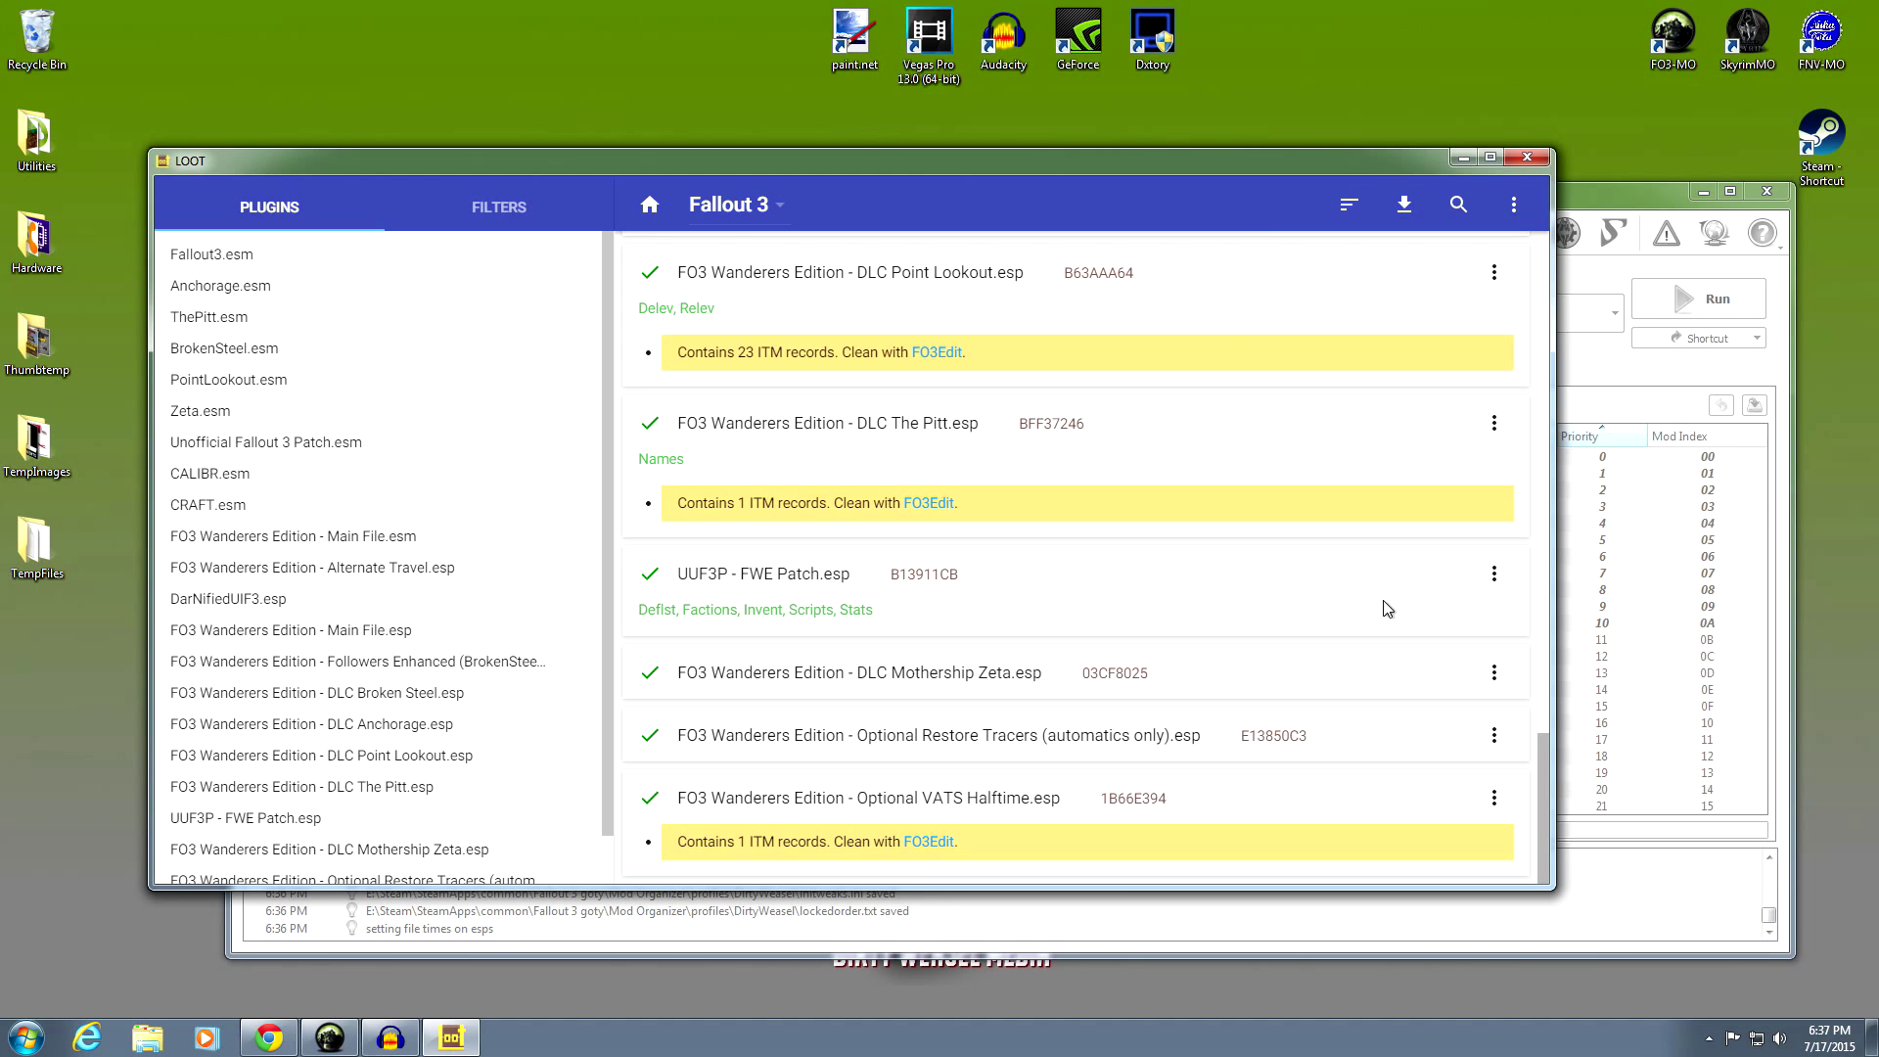
left_click(1526, 157)
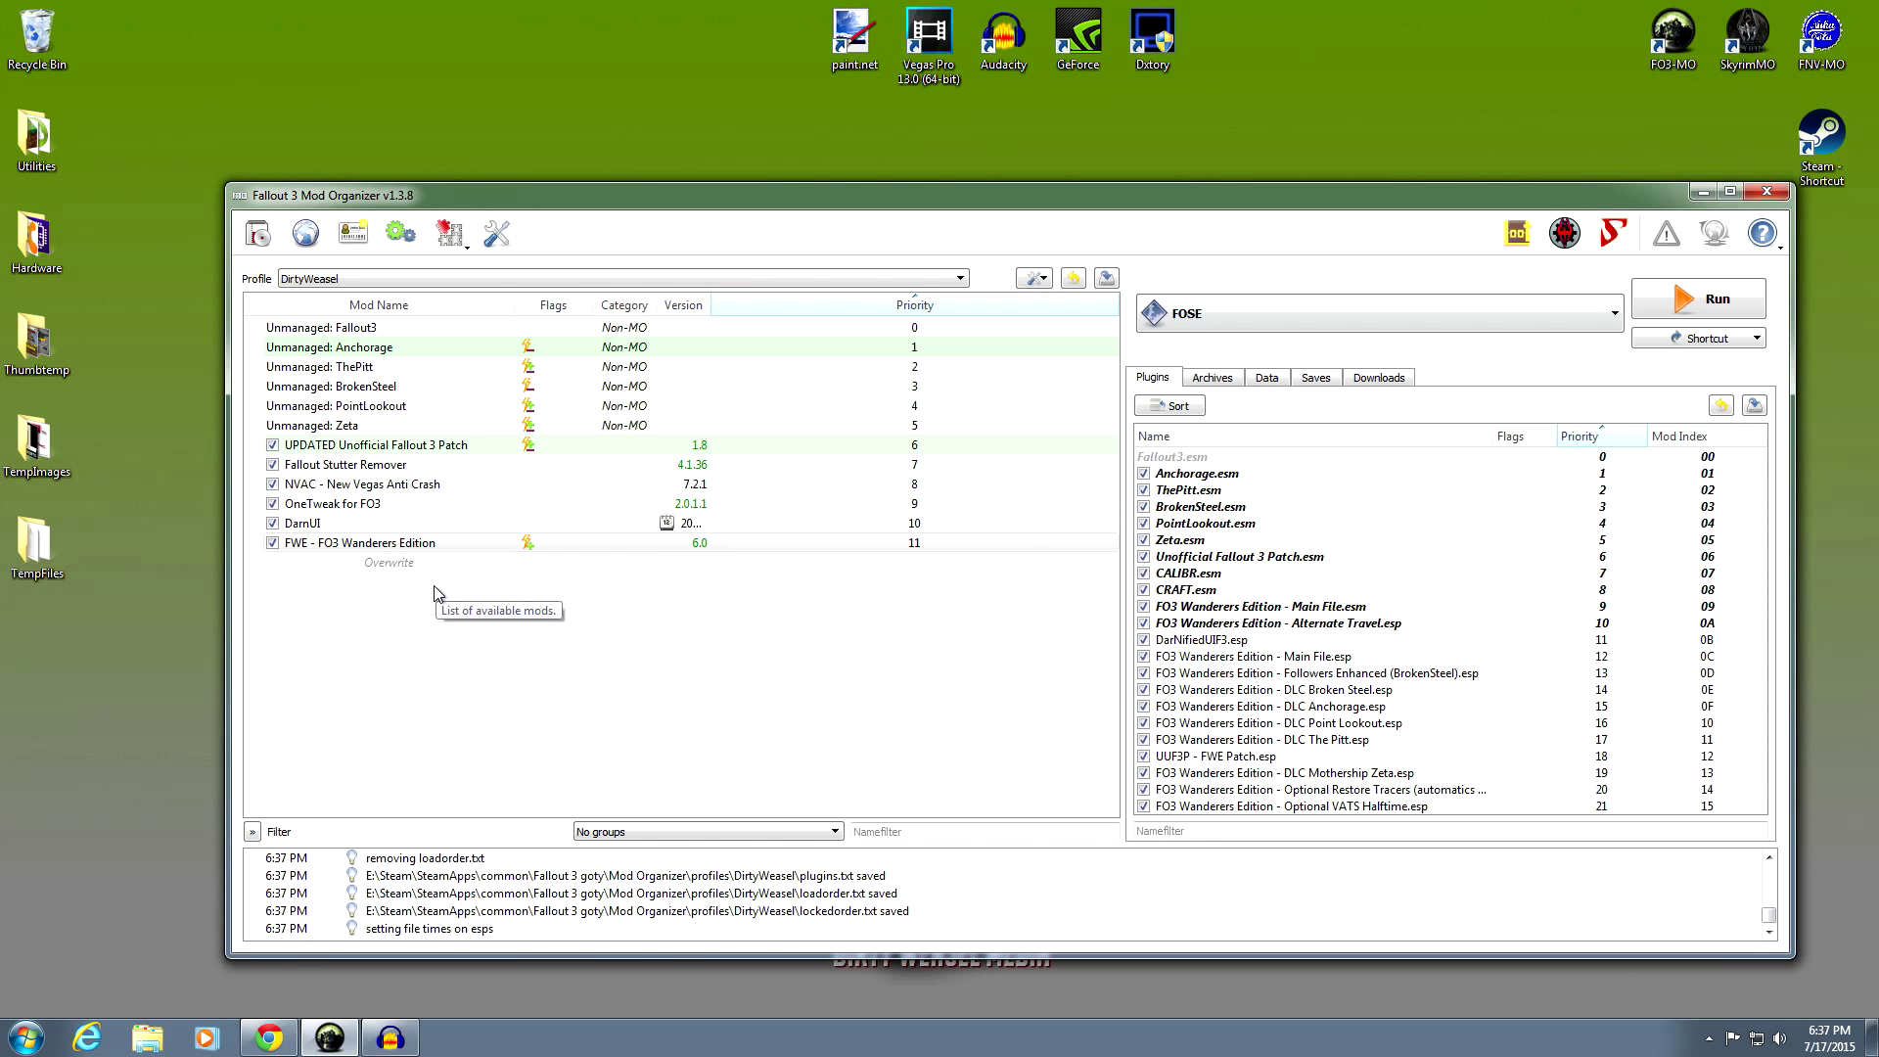
Move DarnUI above OneTweak for FO3 in the mod list and show the downloaded archives
left_click_drag(435, 527, 427, 496)
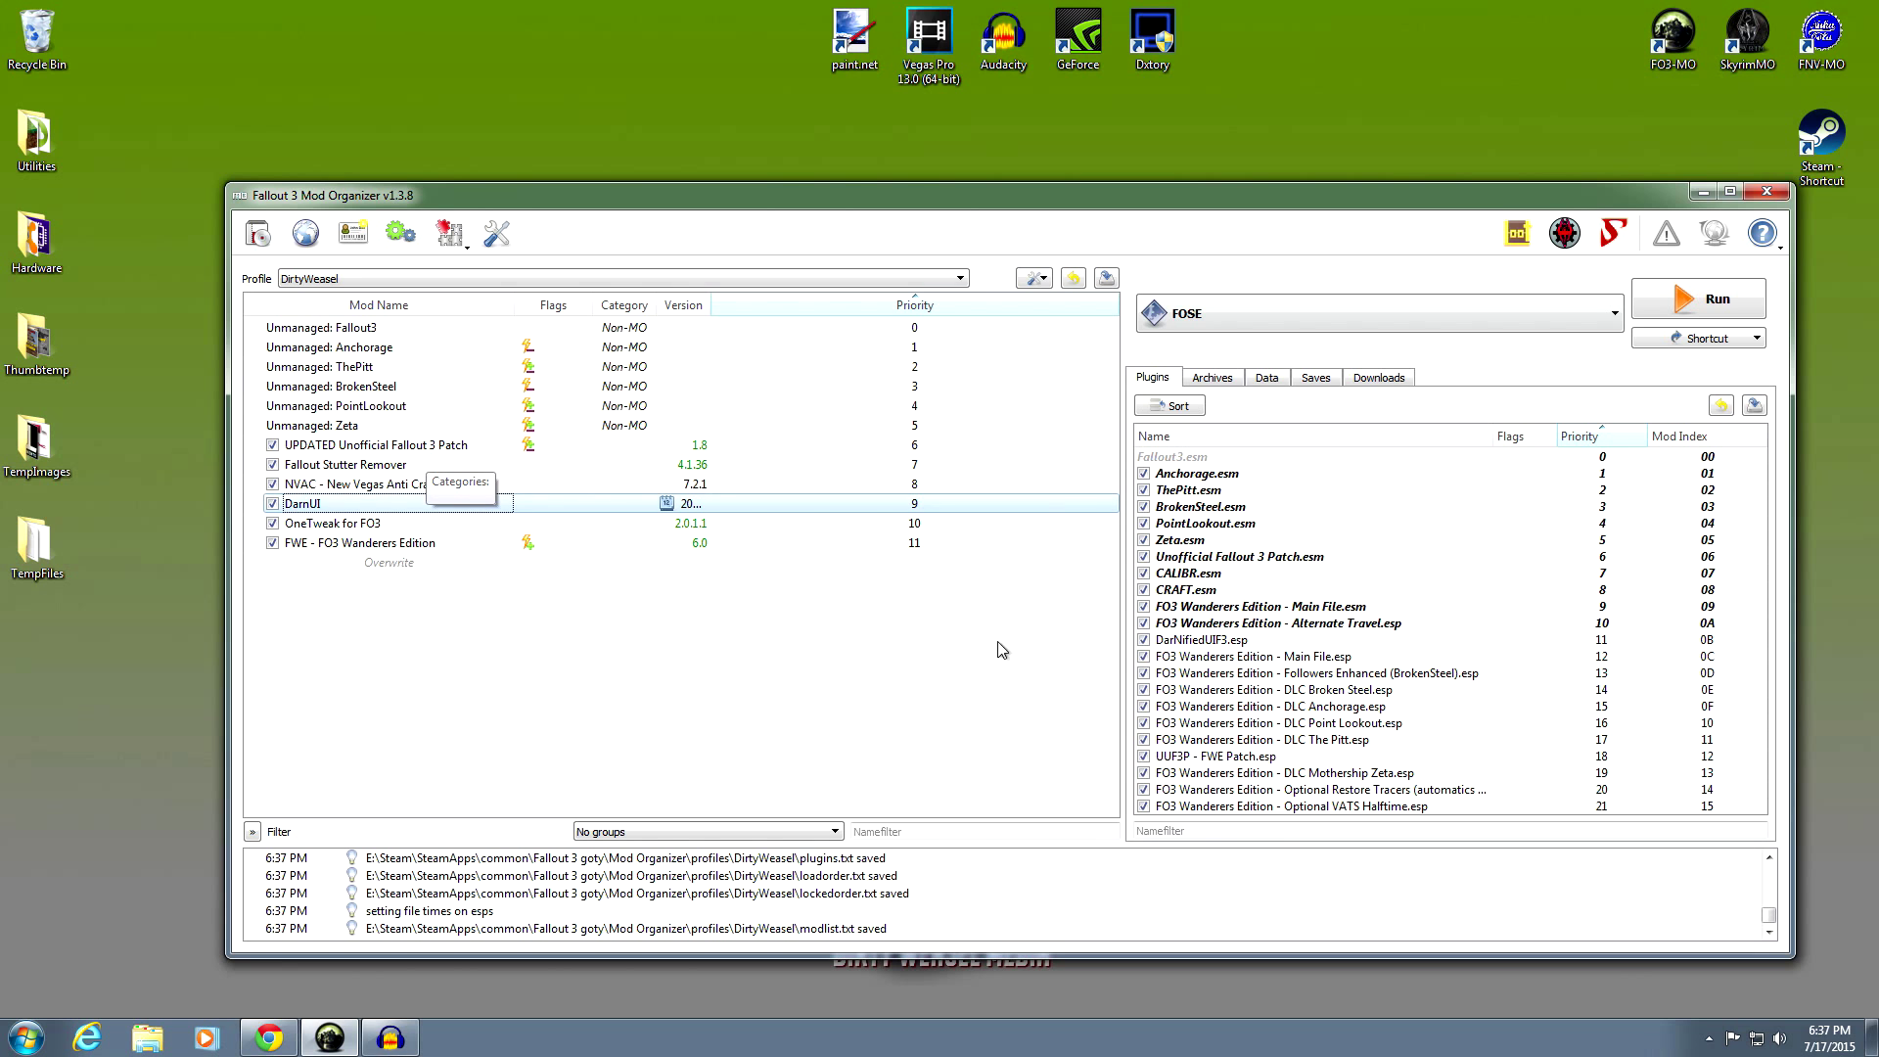
left_click(1378, 377)
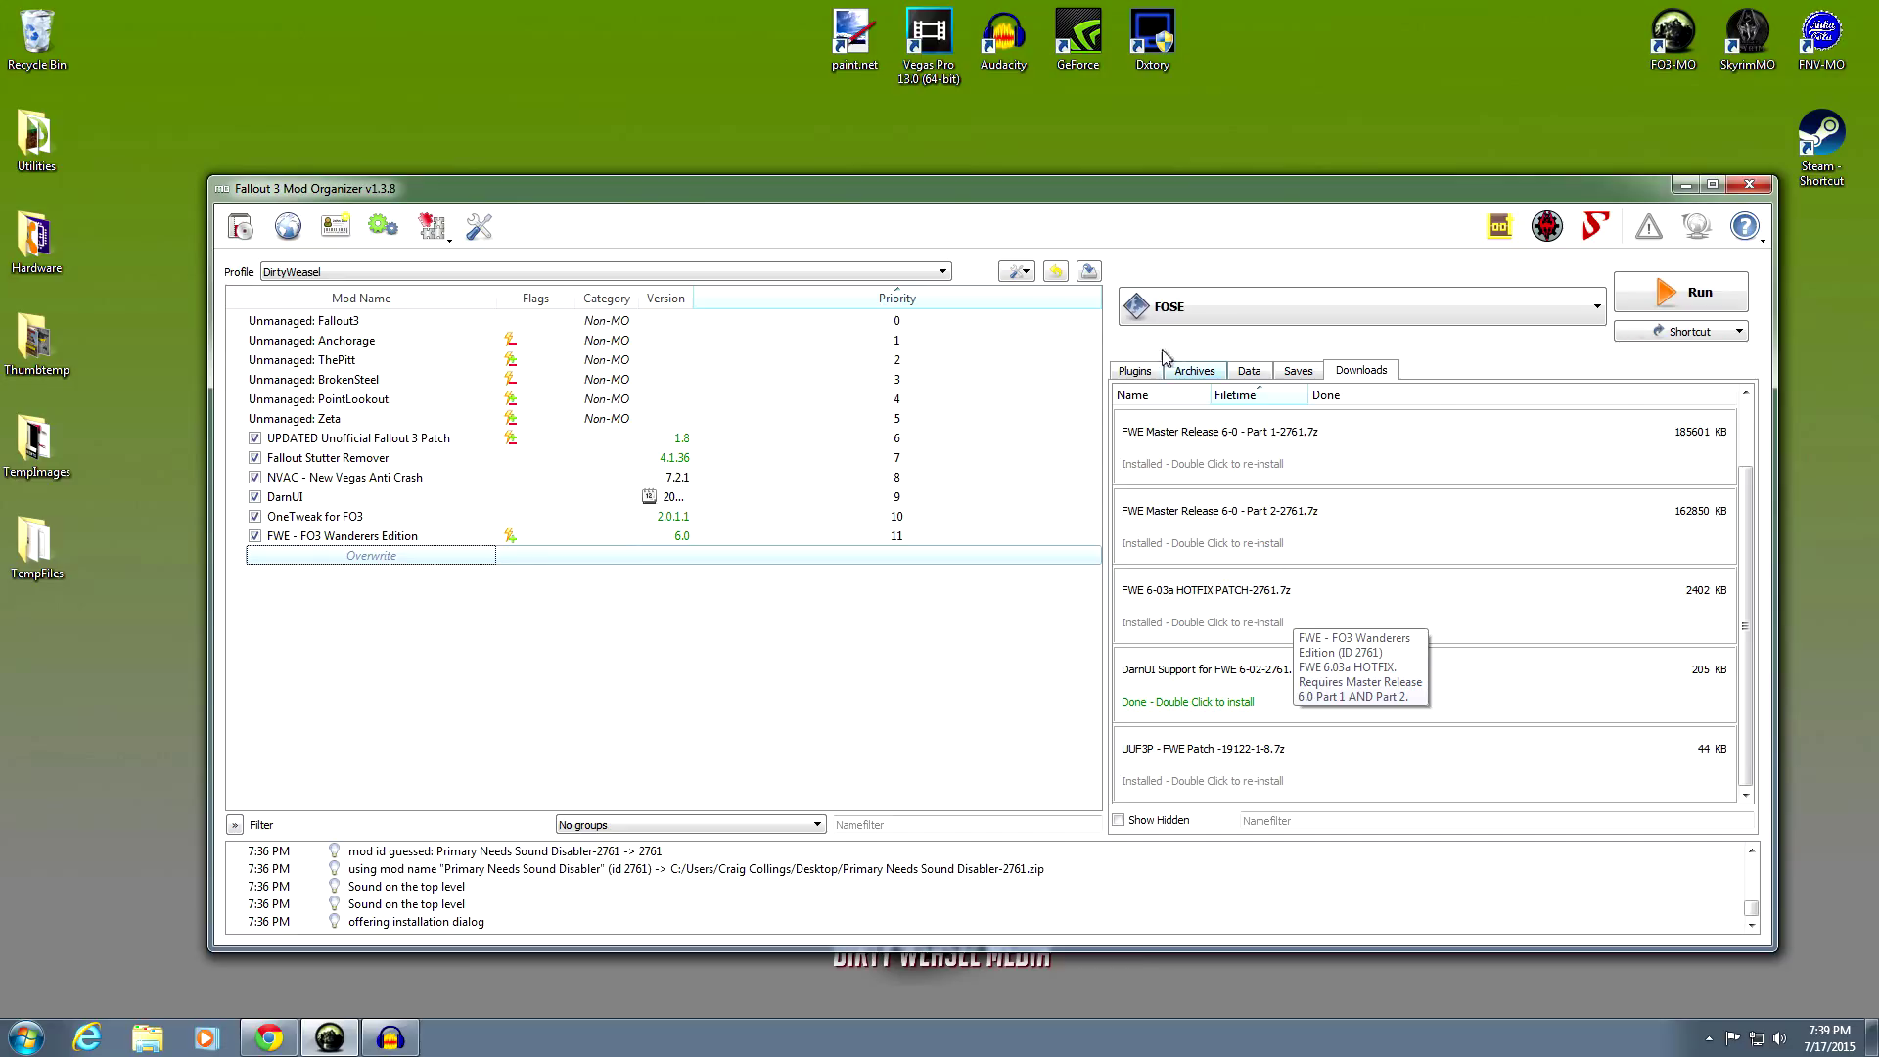
mouse_move(1076, 196)
left_mouse_down()
mouse_move(1086, 641)
mouse_move(1083, 152)
mouse_move(1045, 4)
mouse_move(1194, 118)
mouse_move(1027, 840)
mouse_move(1035, 172)
mouse_move(1051, 184)
left_mouse_up()
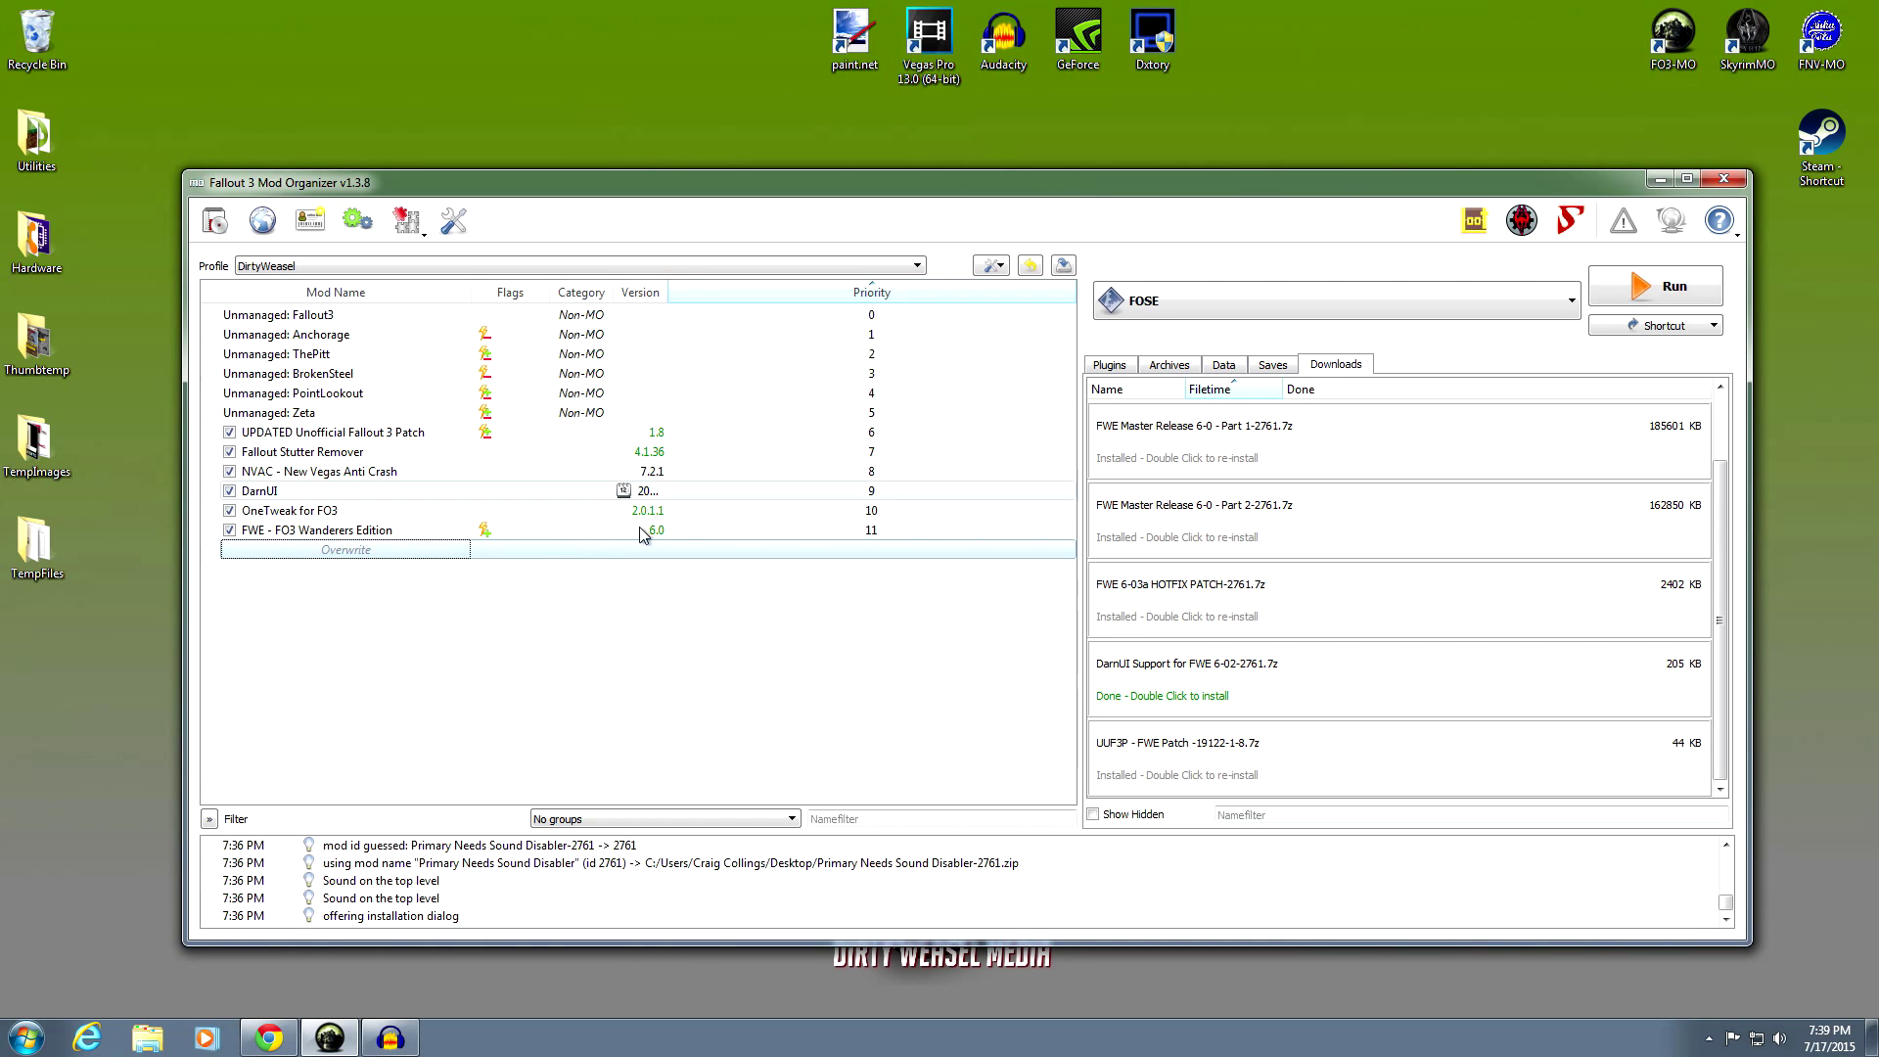
Check the Primary Needs Sound Disabler entry on the FWE files page in Chrome, and return to Mod Organizer
left_click(269, 1037)
left_click(325, 14)
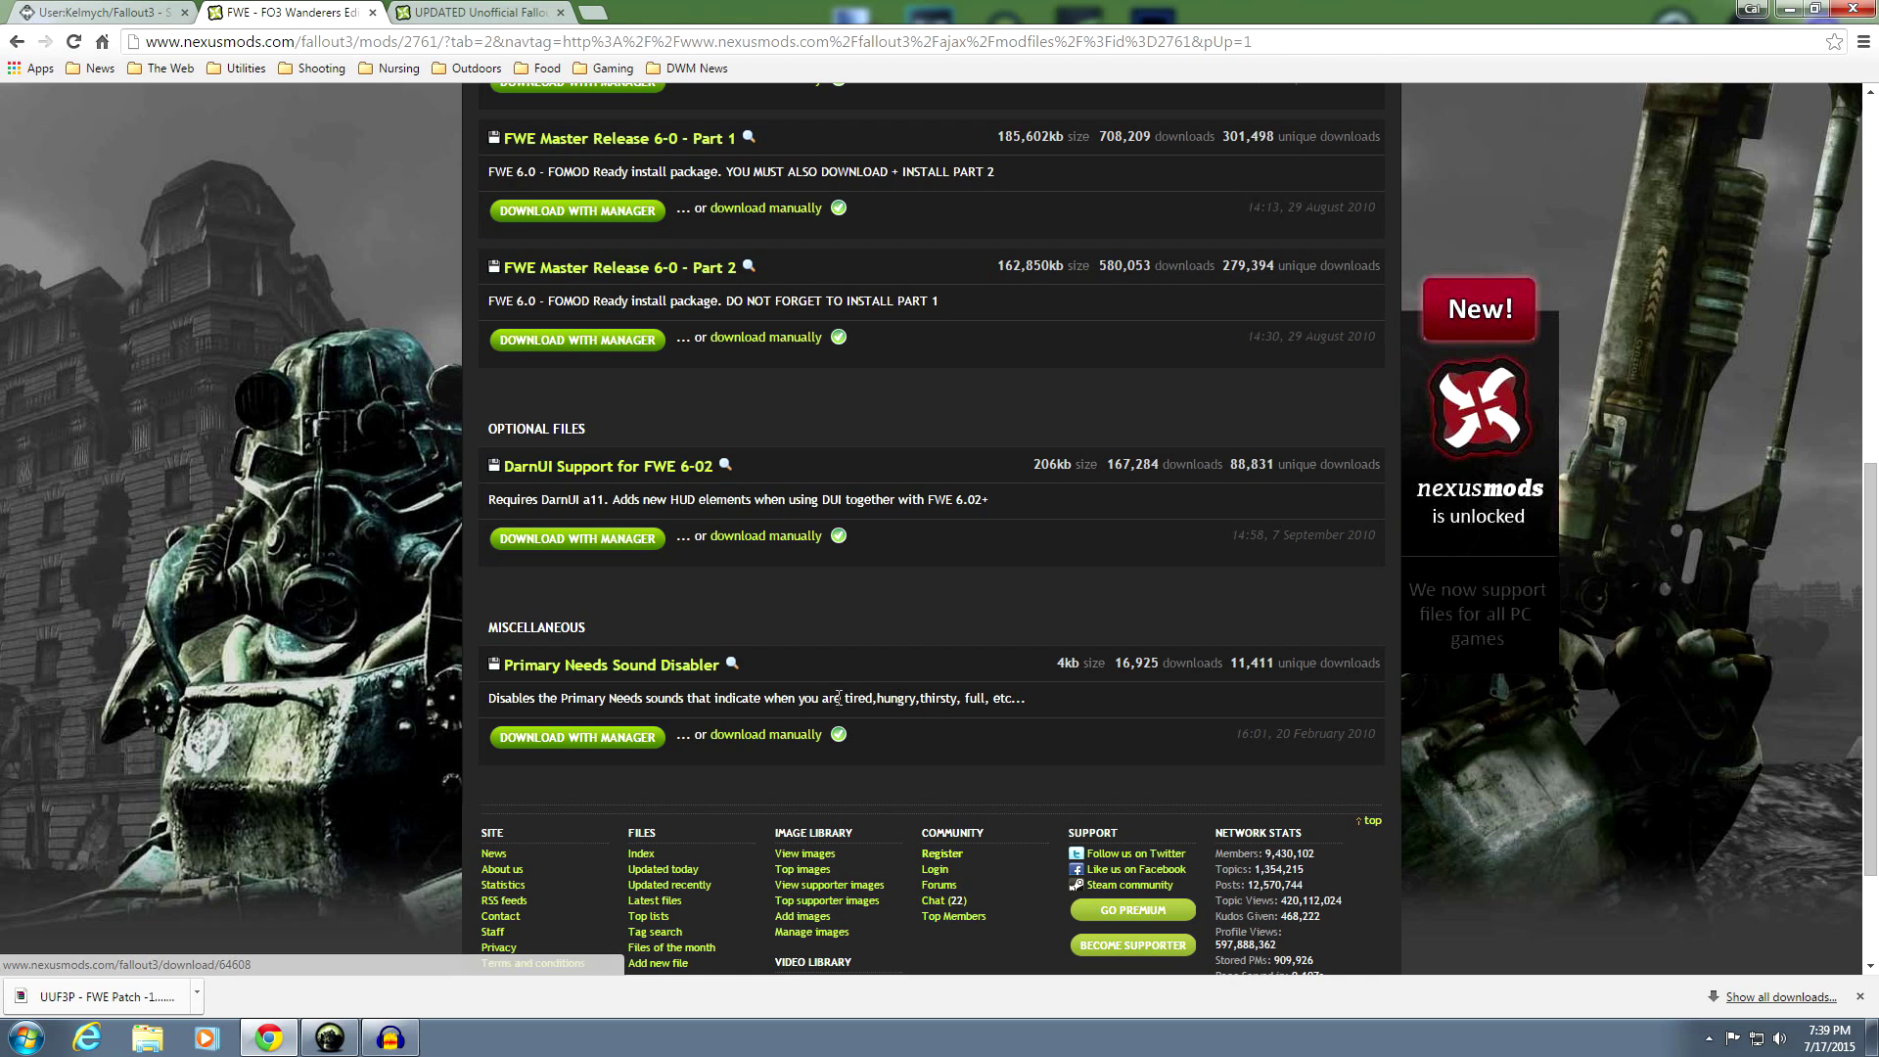
left_click(1787, 14)
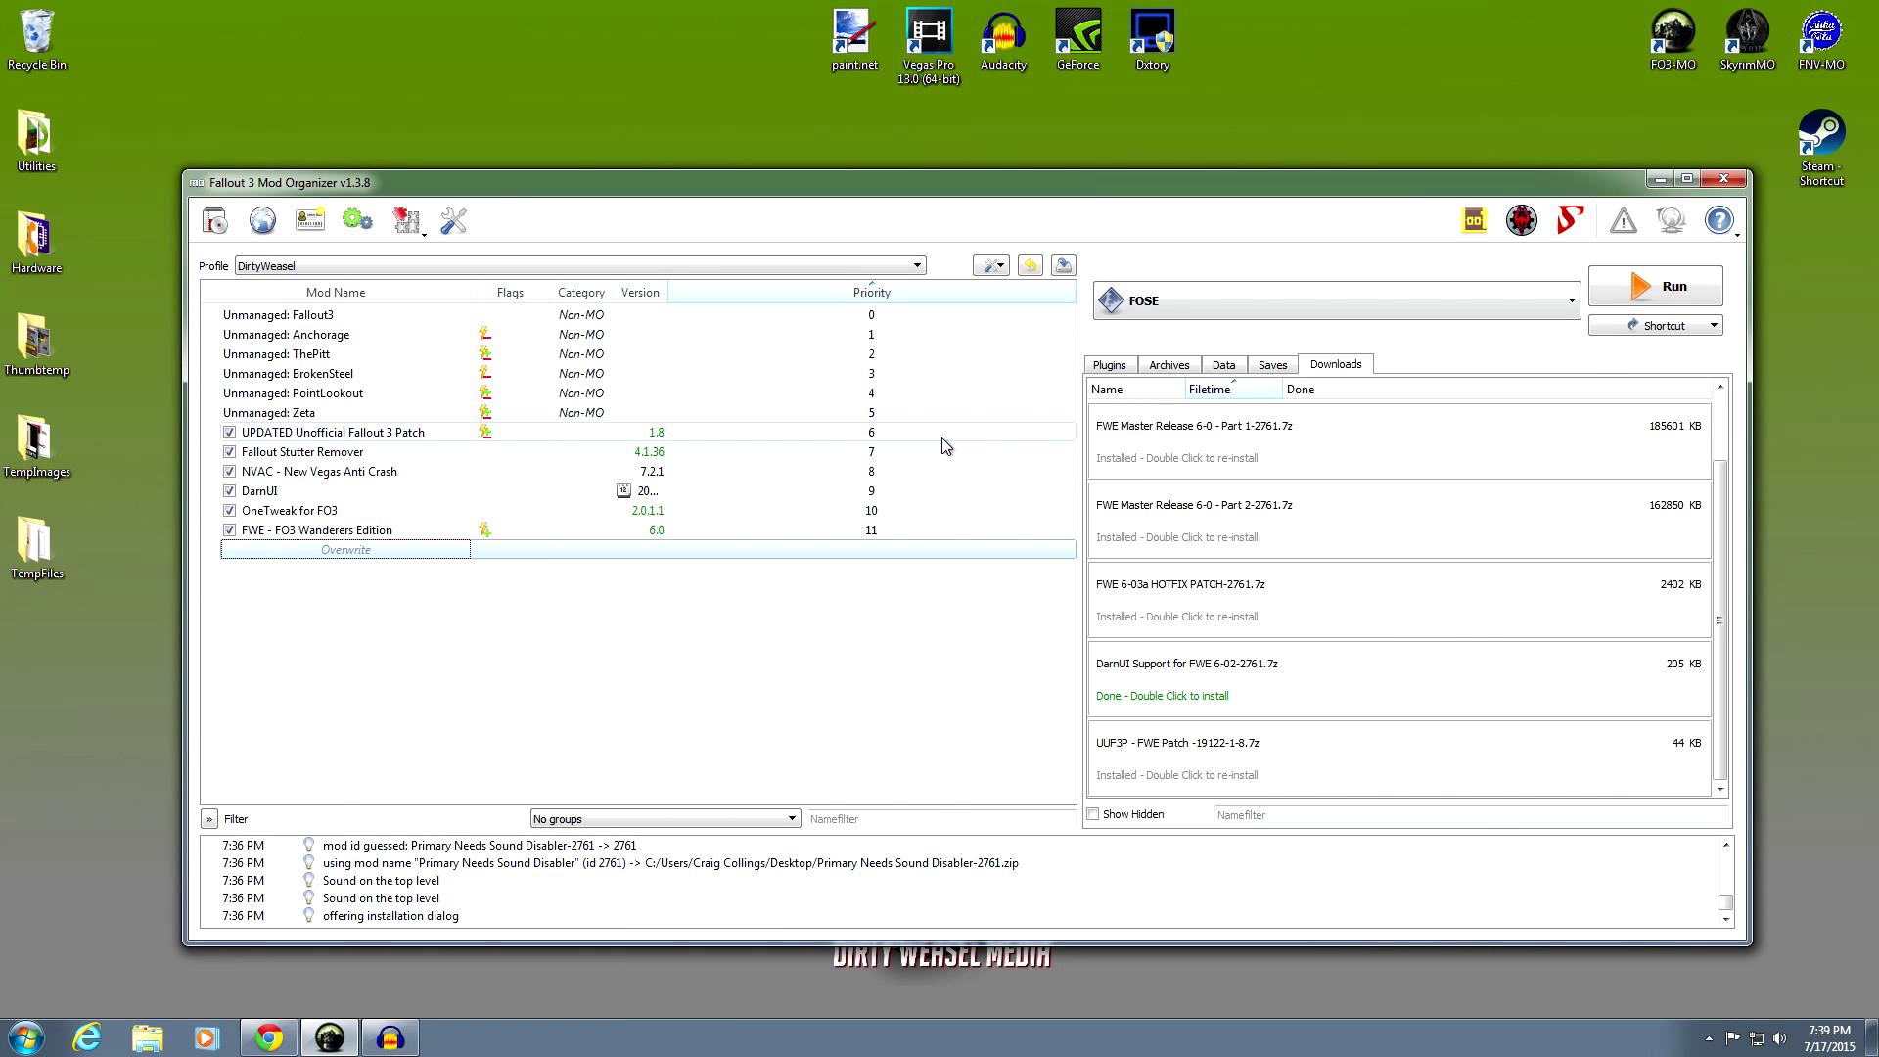
Choose Primary Needs Sound Disabler-2761.zip from the desktop as the mod archive and start its manual installation
left_click(222, 227)
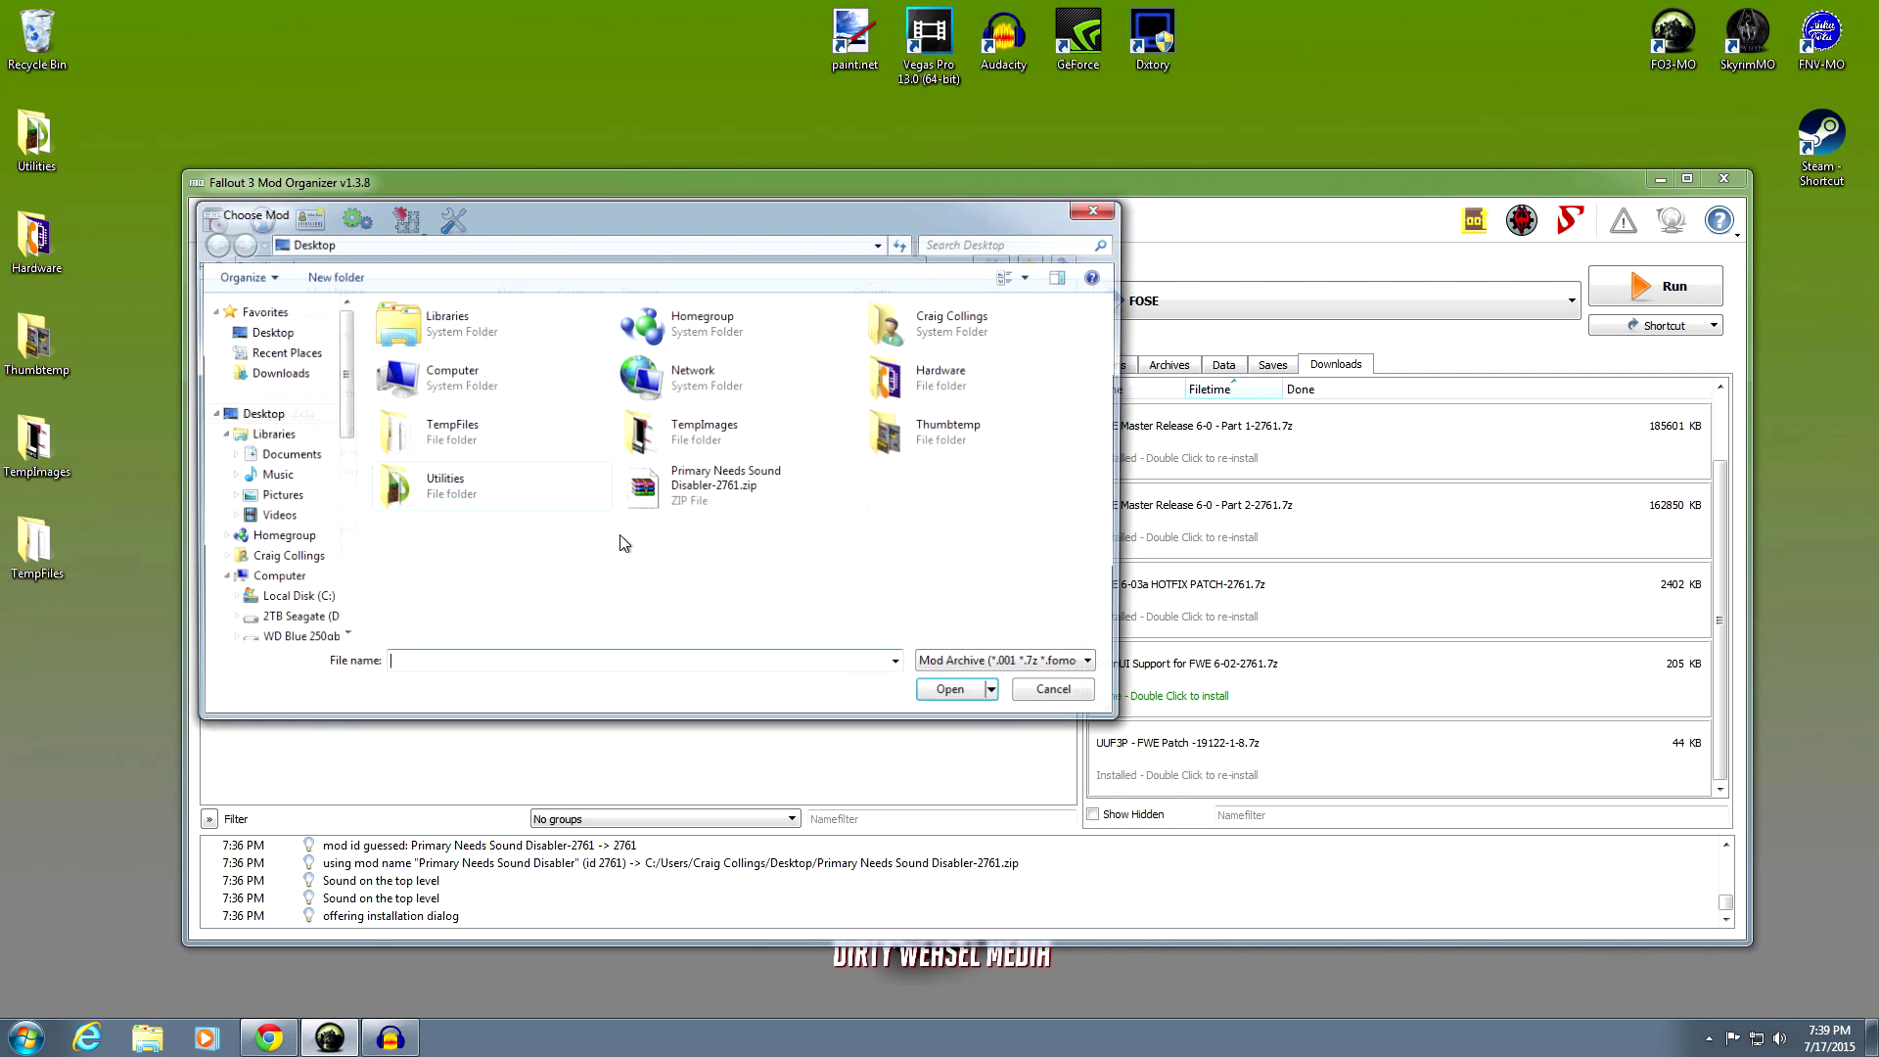
left_click(685, 490)
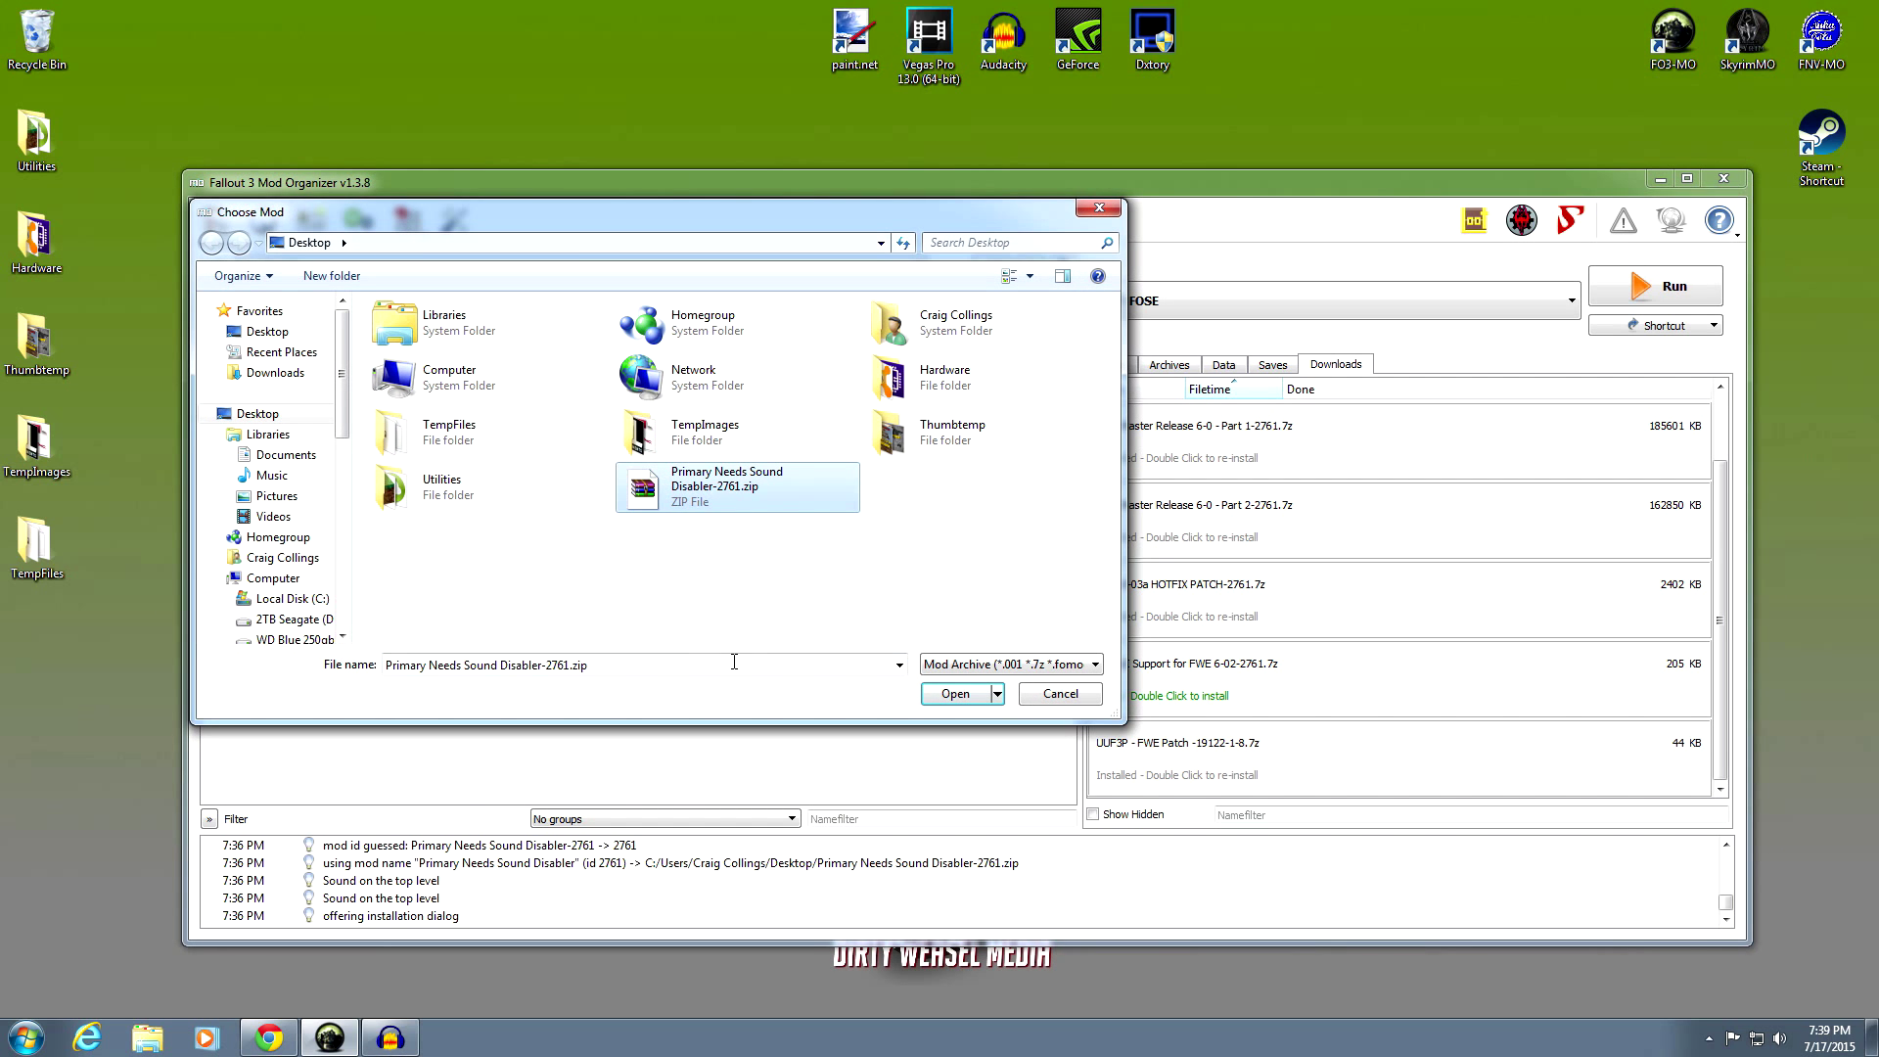
left_click(951, 693)
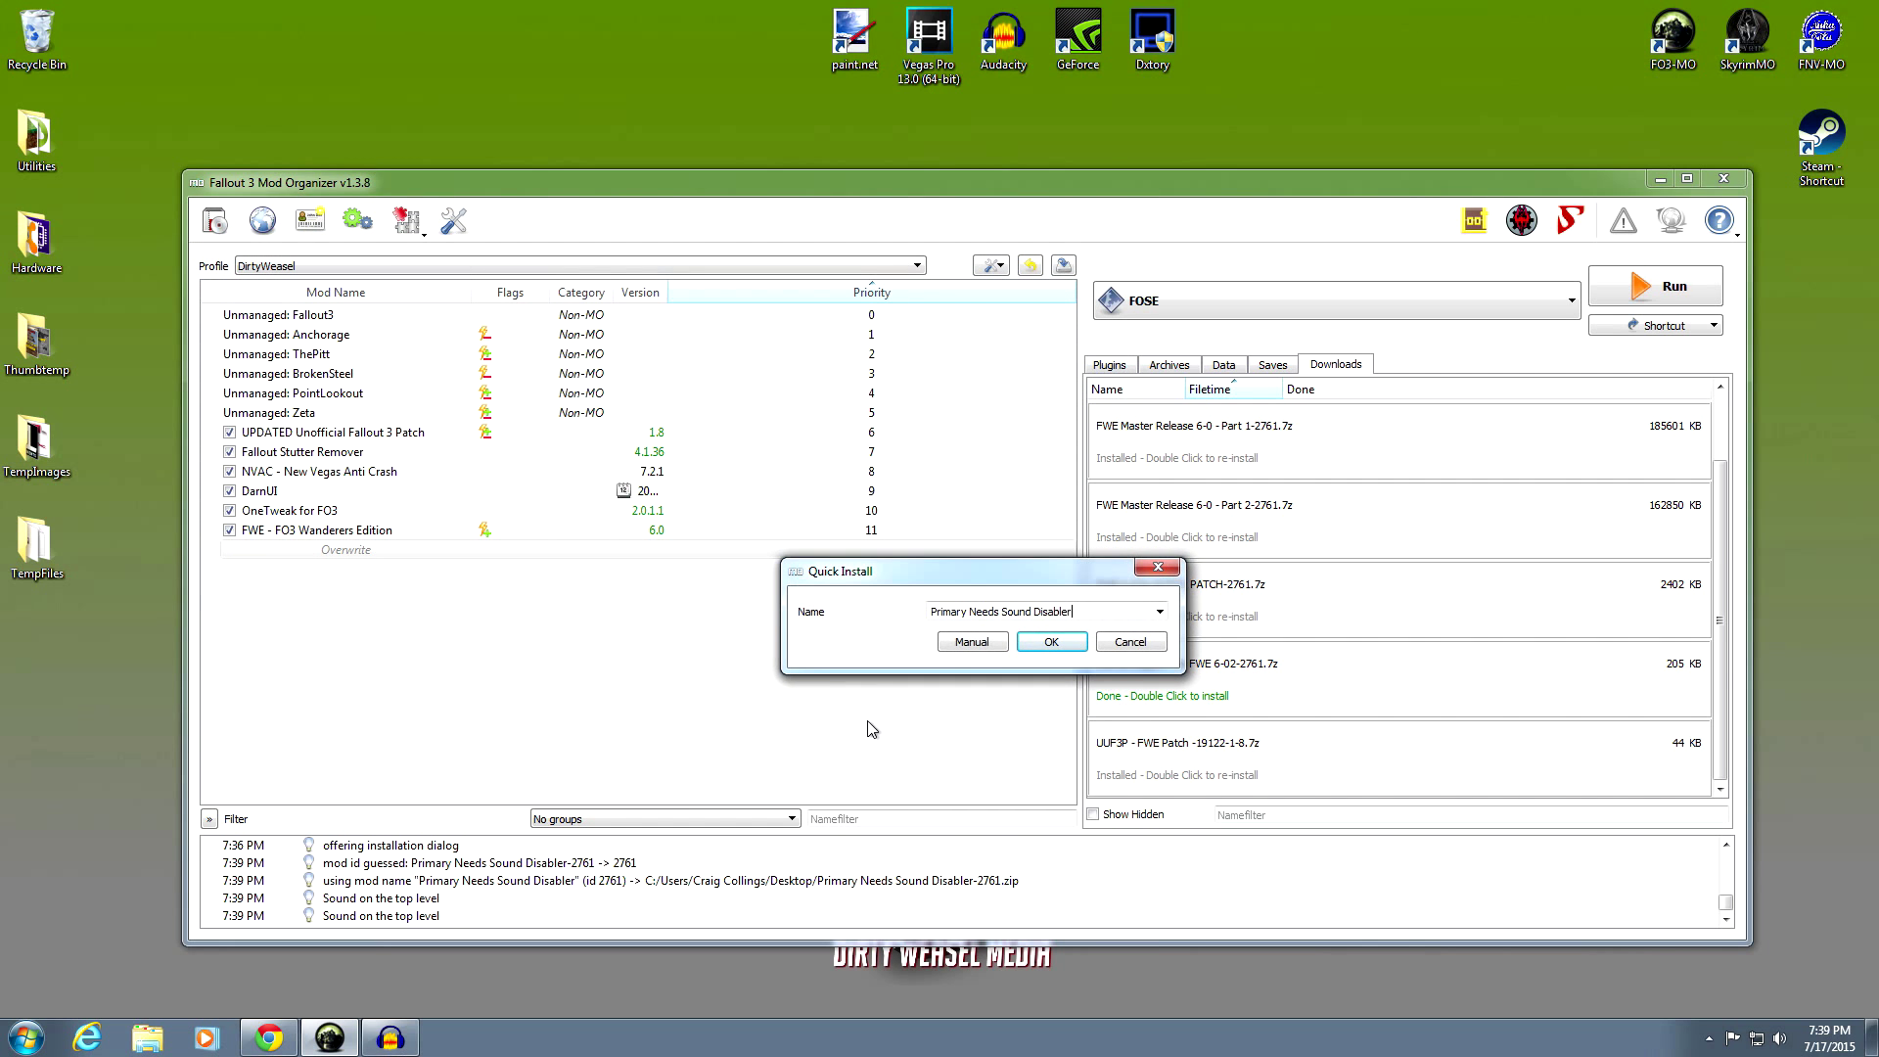
left_click(976, 645)
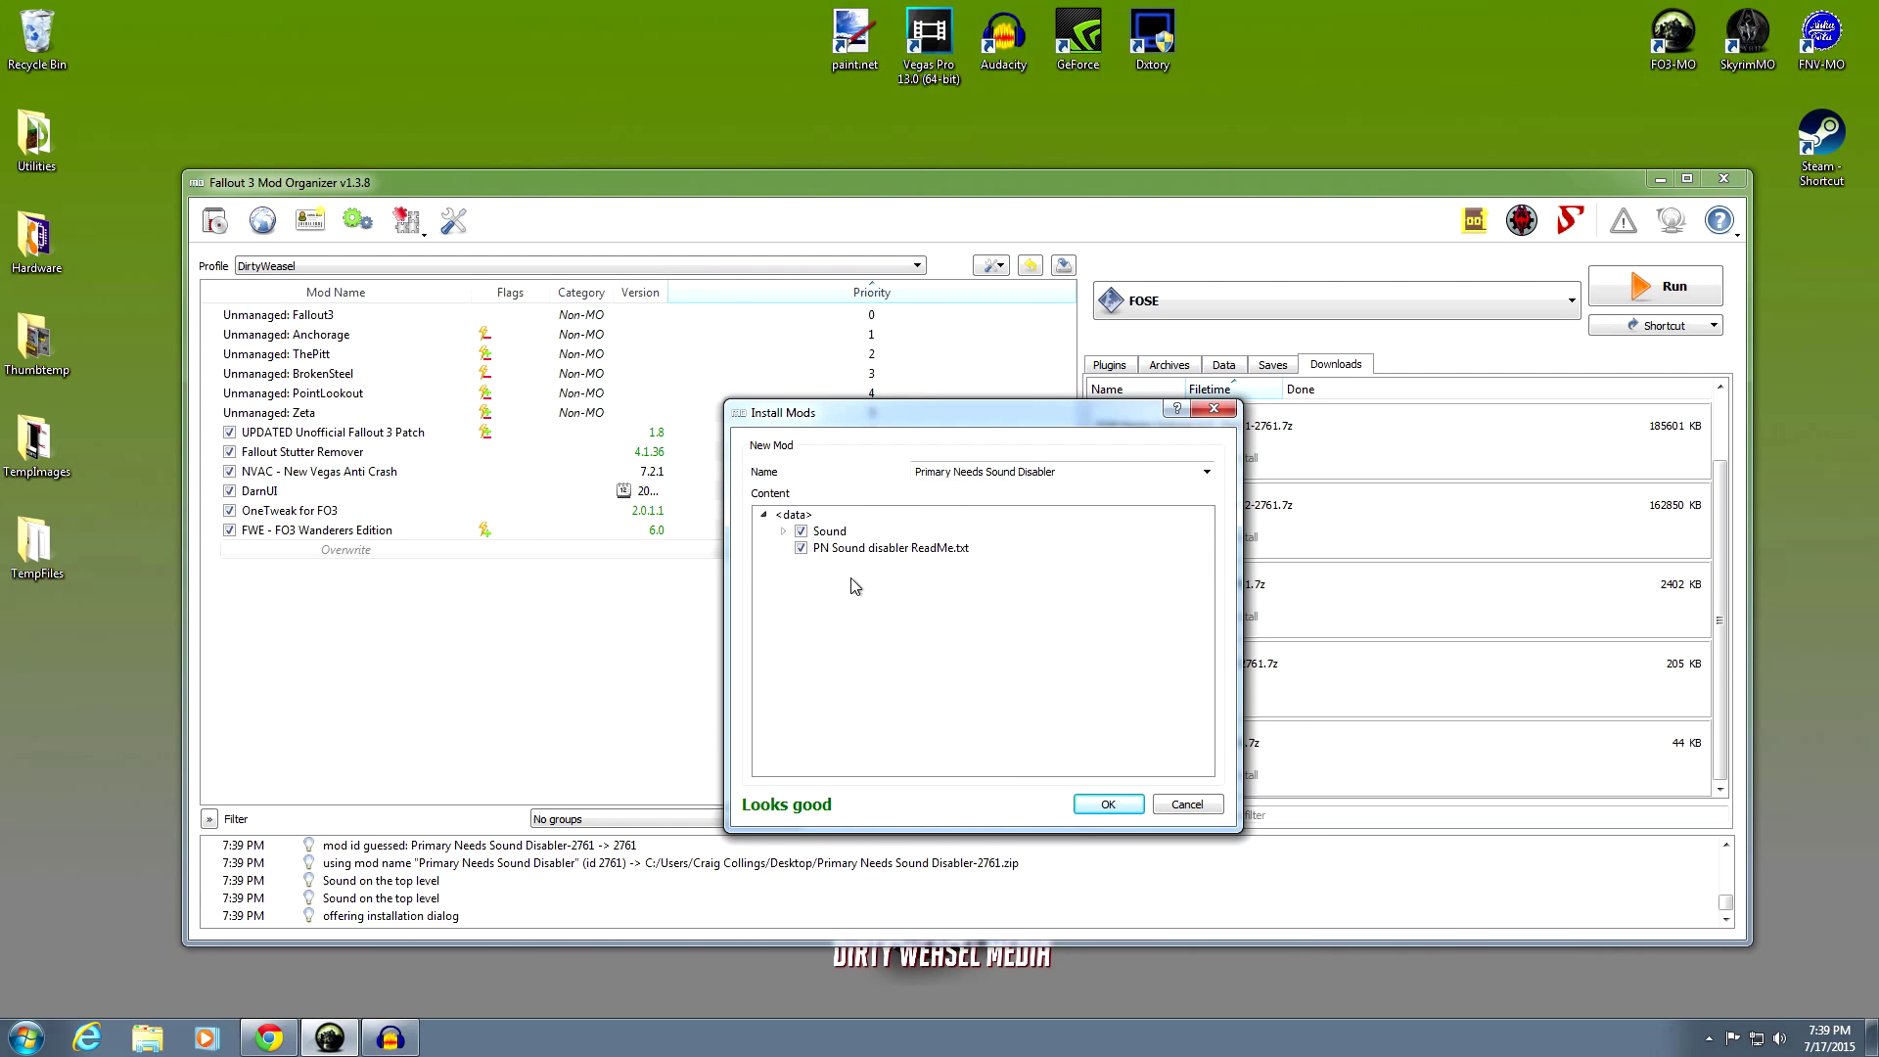
Examine the sound files in the archive's Sound, FX and FWEPN folders and collapse the folders again
left_click(783, 530)
left_click(803, 547)
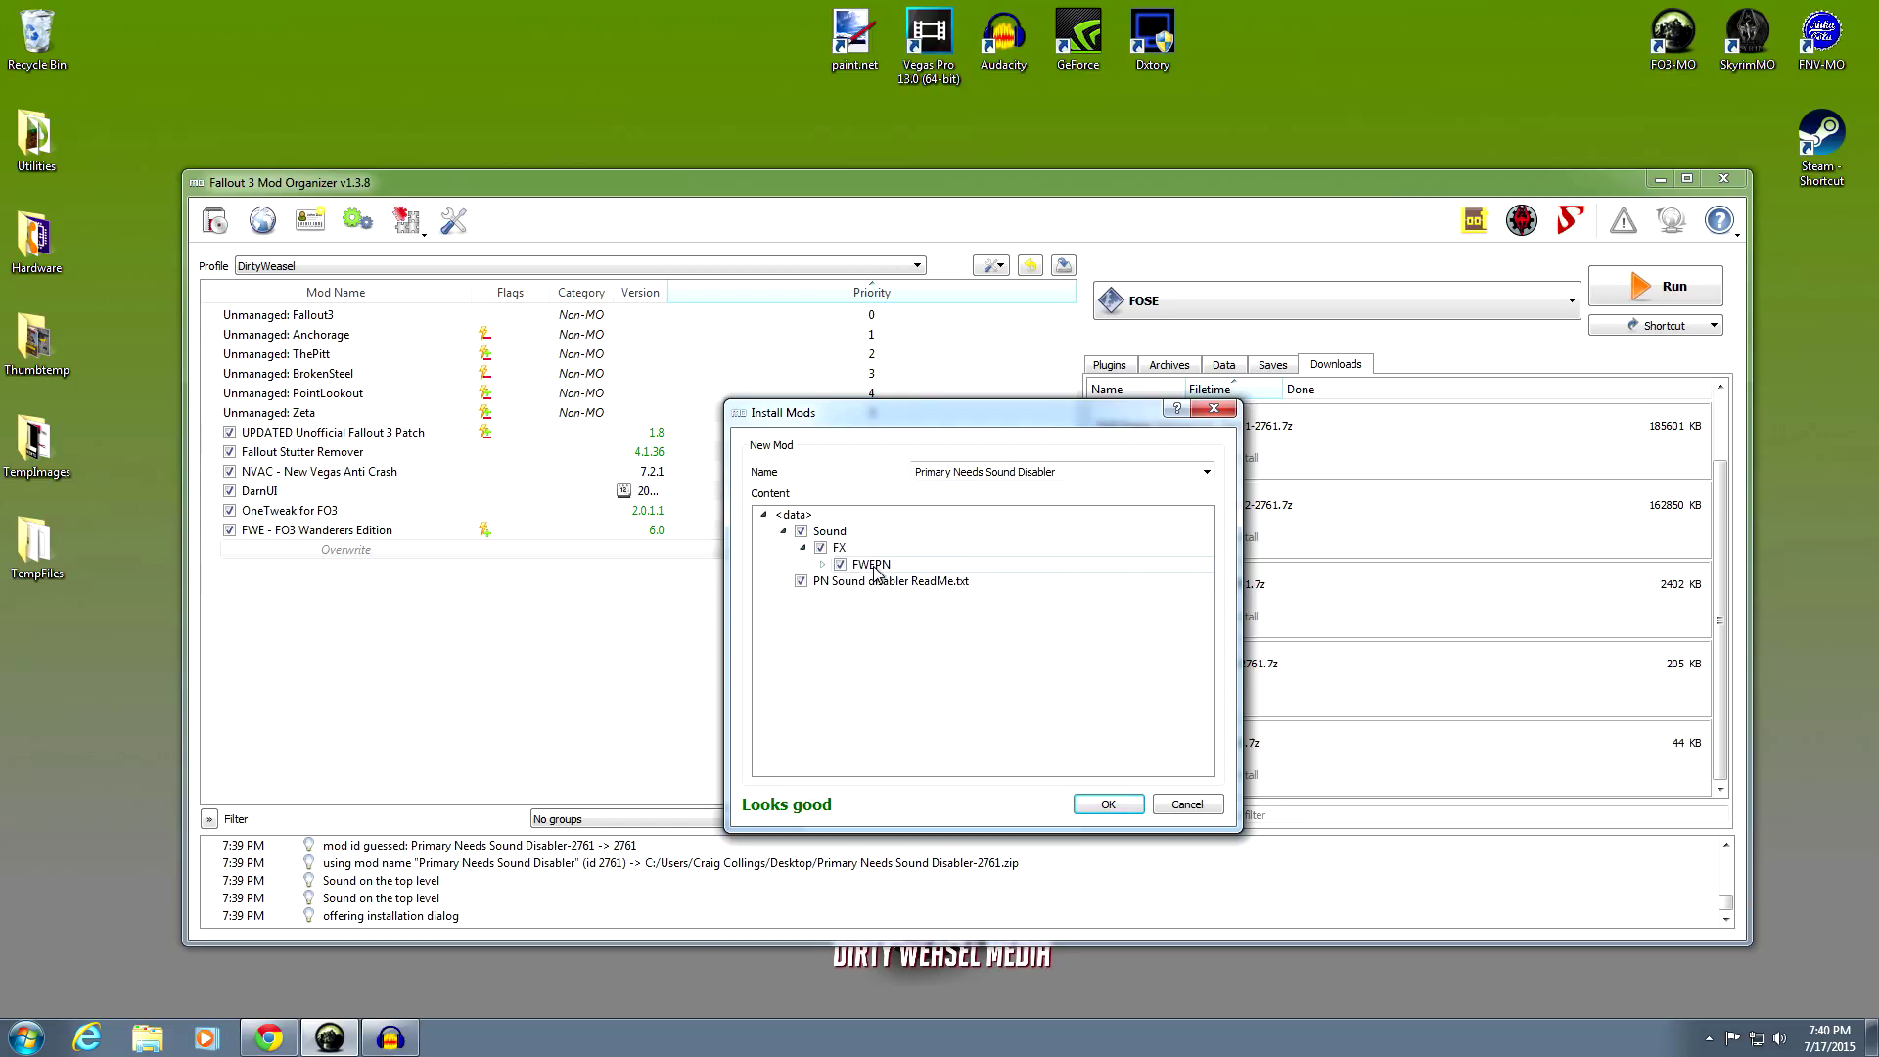
left_click(822, 565)
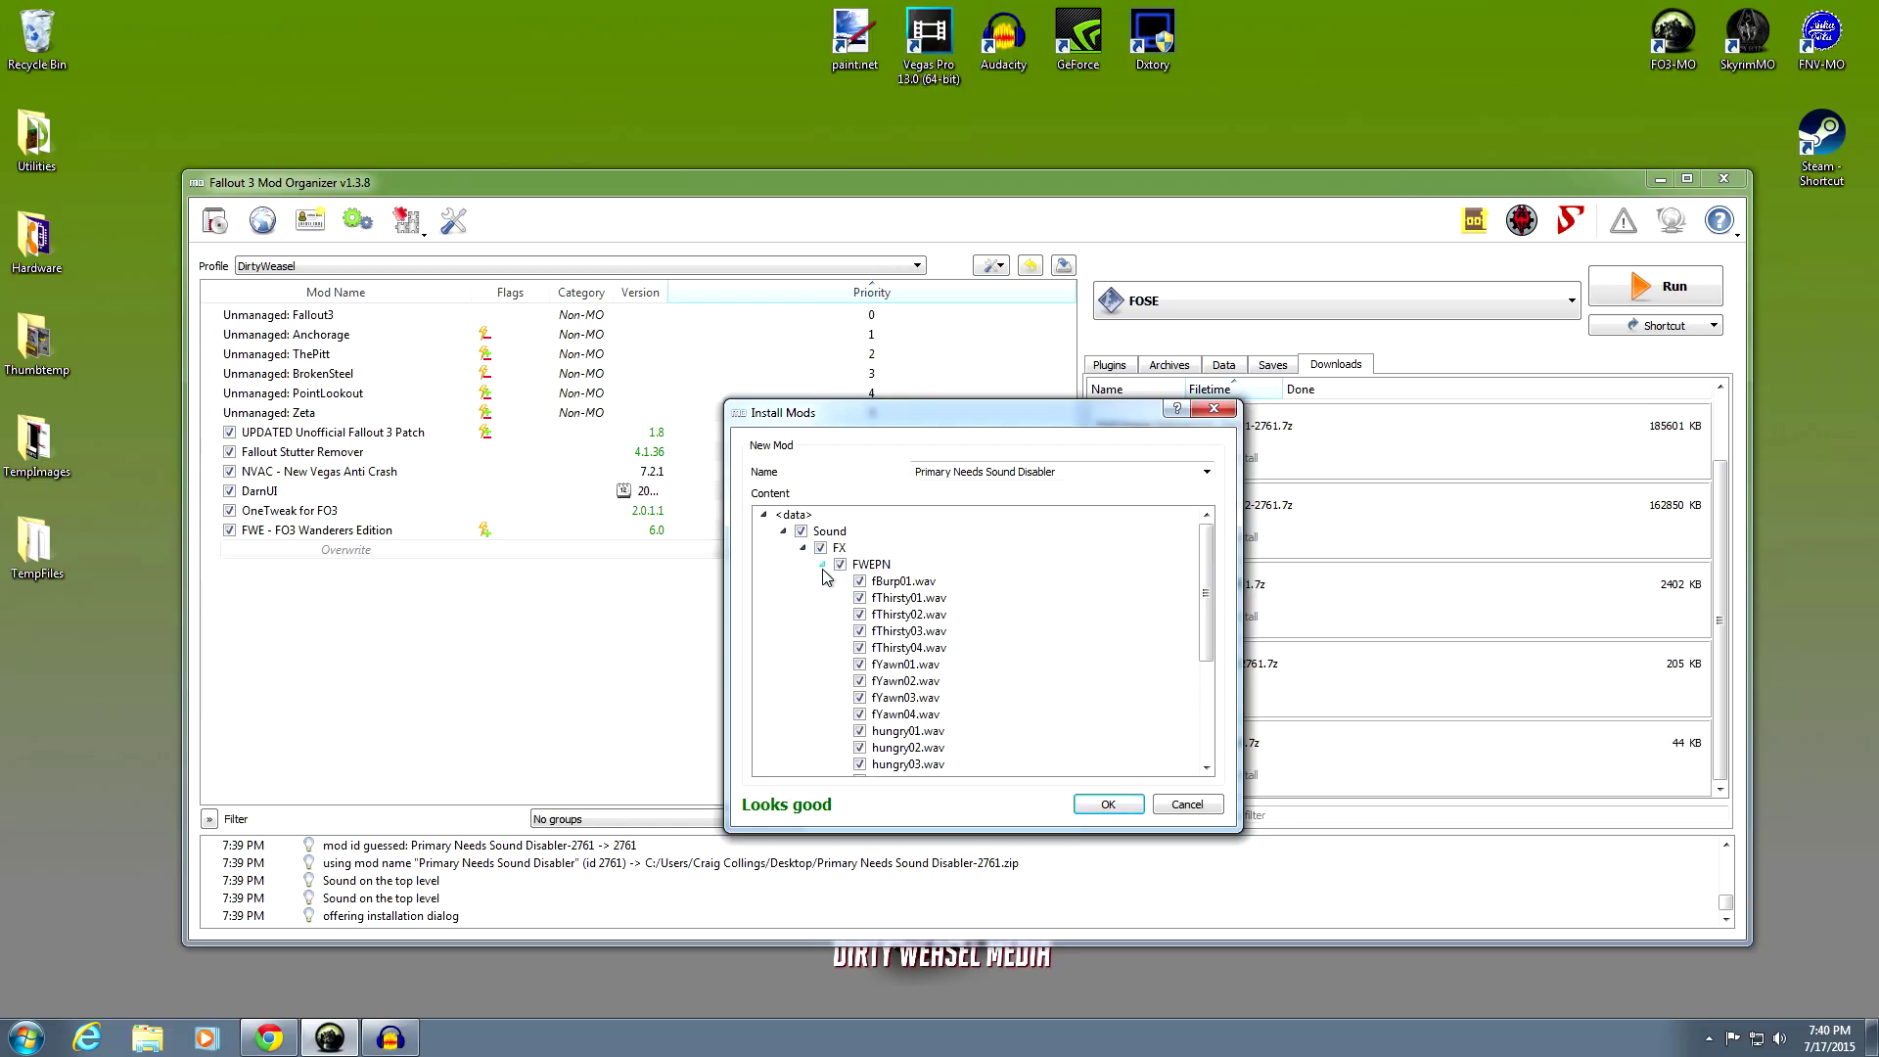
left_click(822, 565)
left_click(803, 547)
left_click(784, 532)
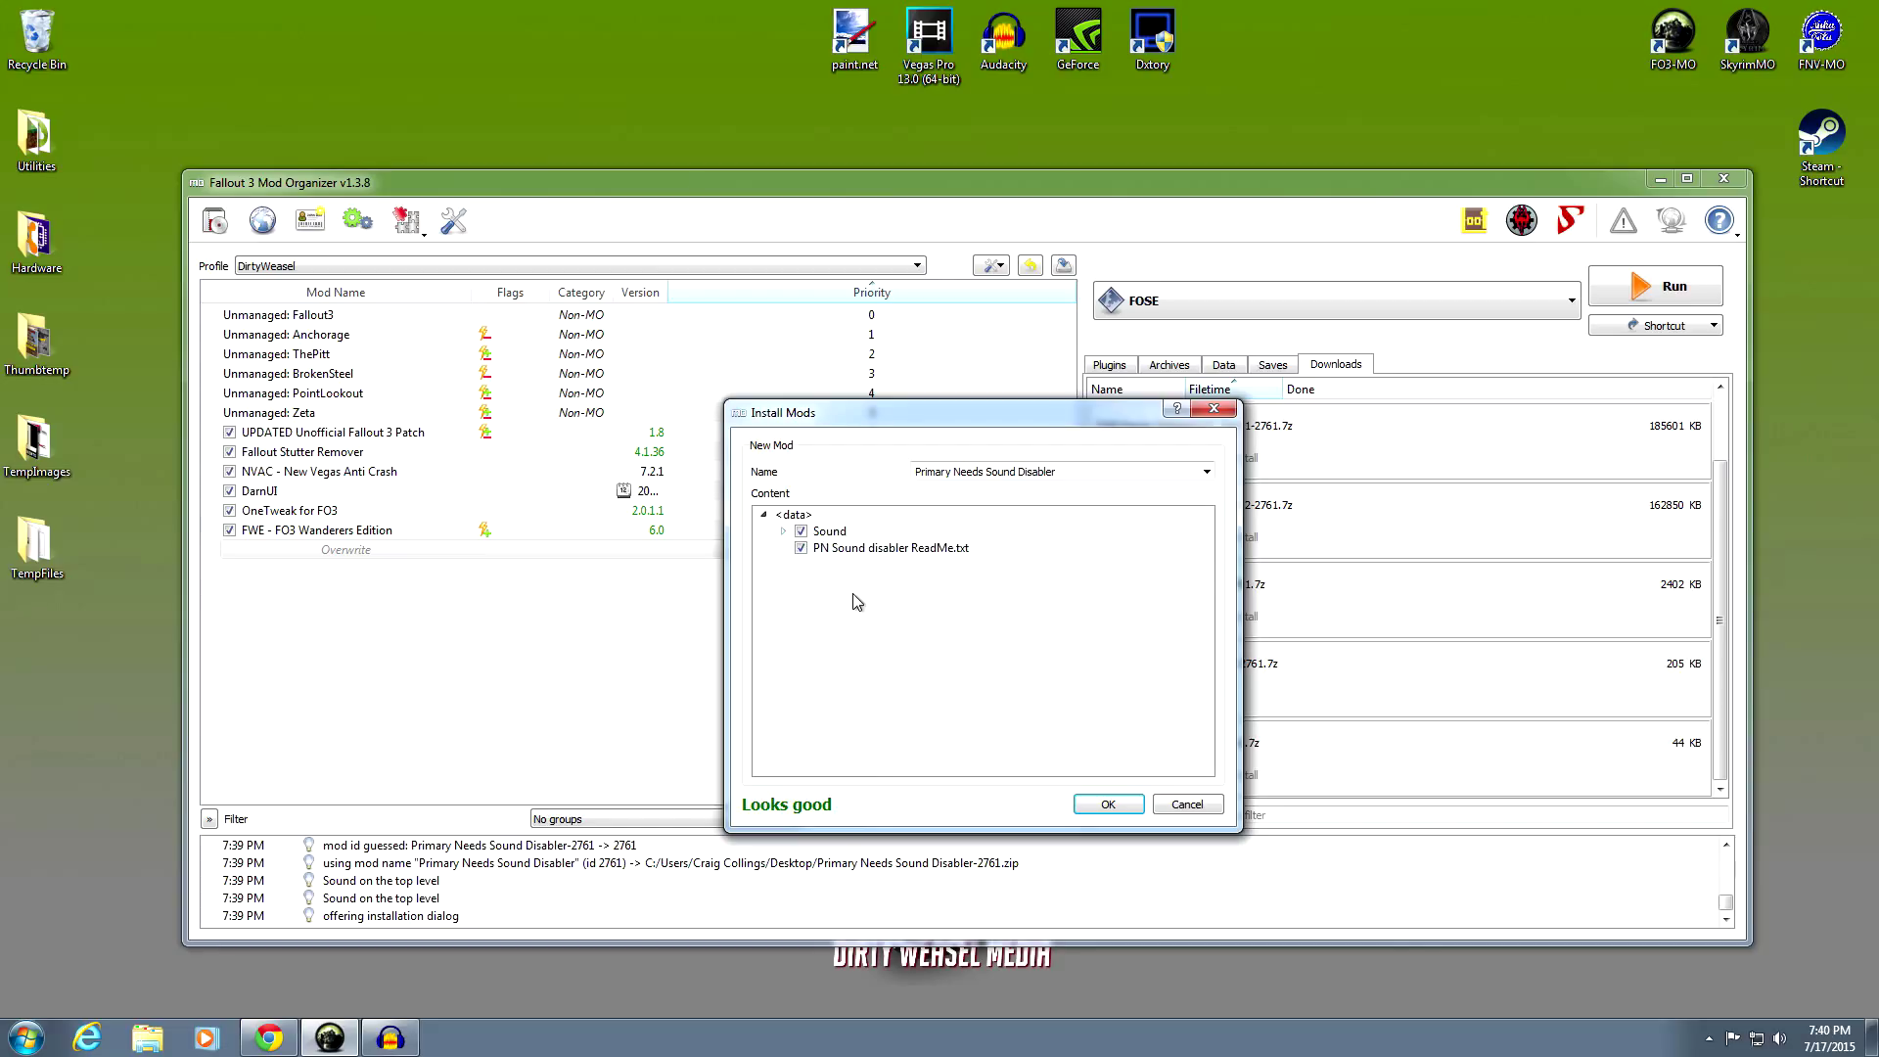
Exclude PN Sound disabler ReadMe.txt, finish installing Primary Needs Sound Disabler and activate it in the mod list
left_click(802, 549)
left_click(1106, 805)
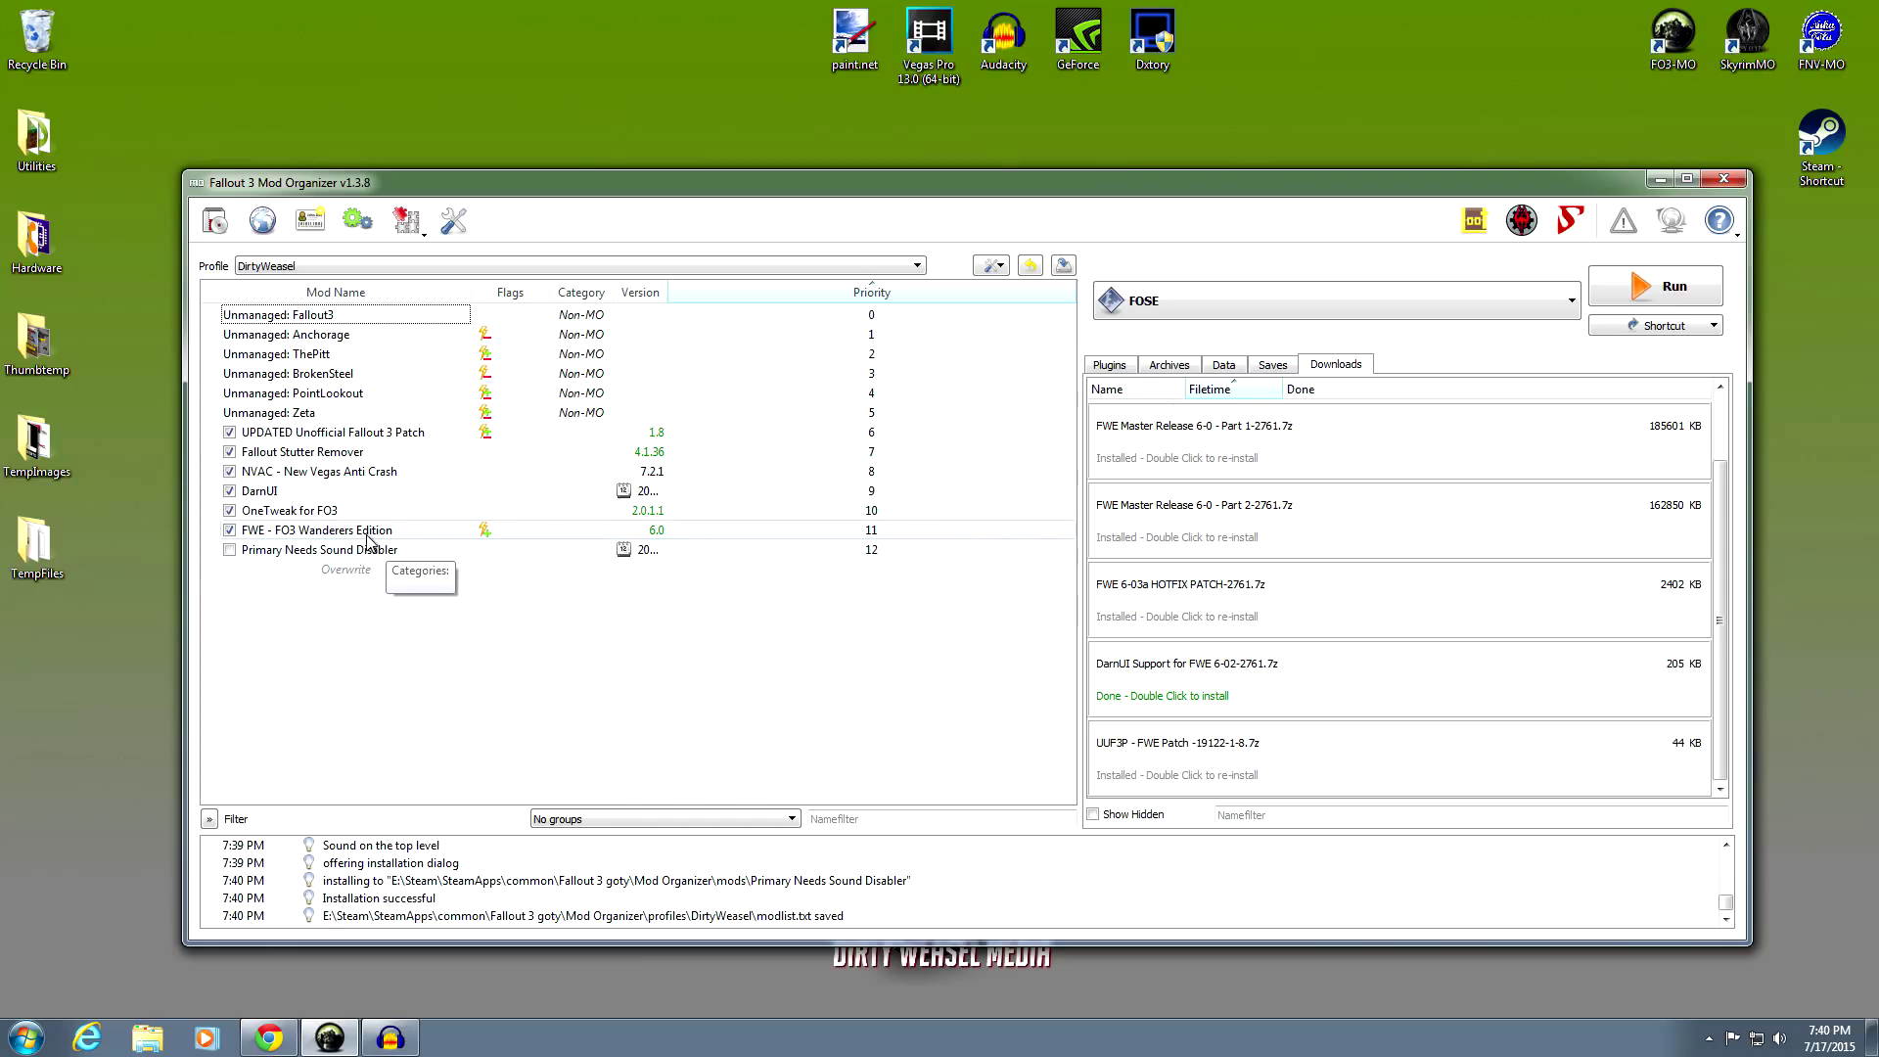
left_click(229, 549)
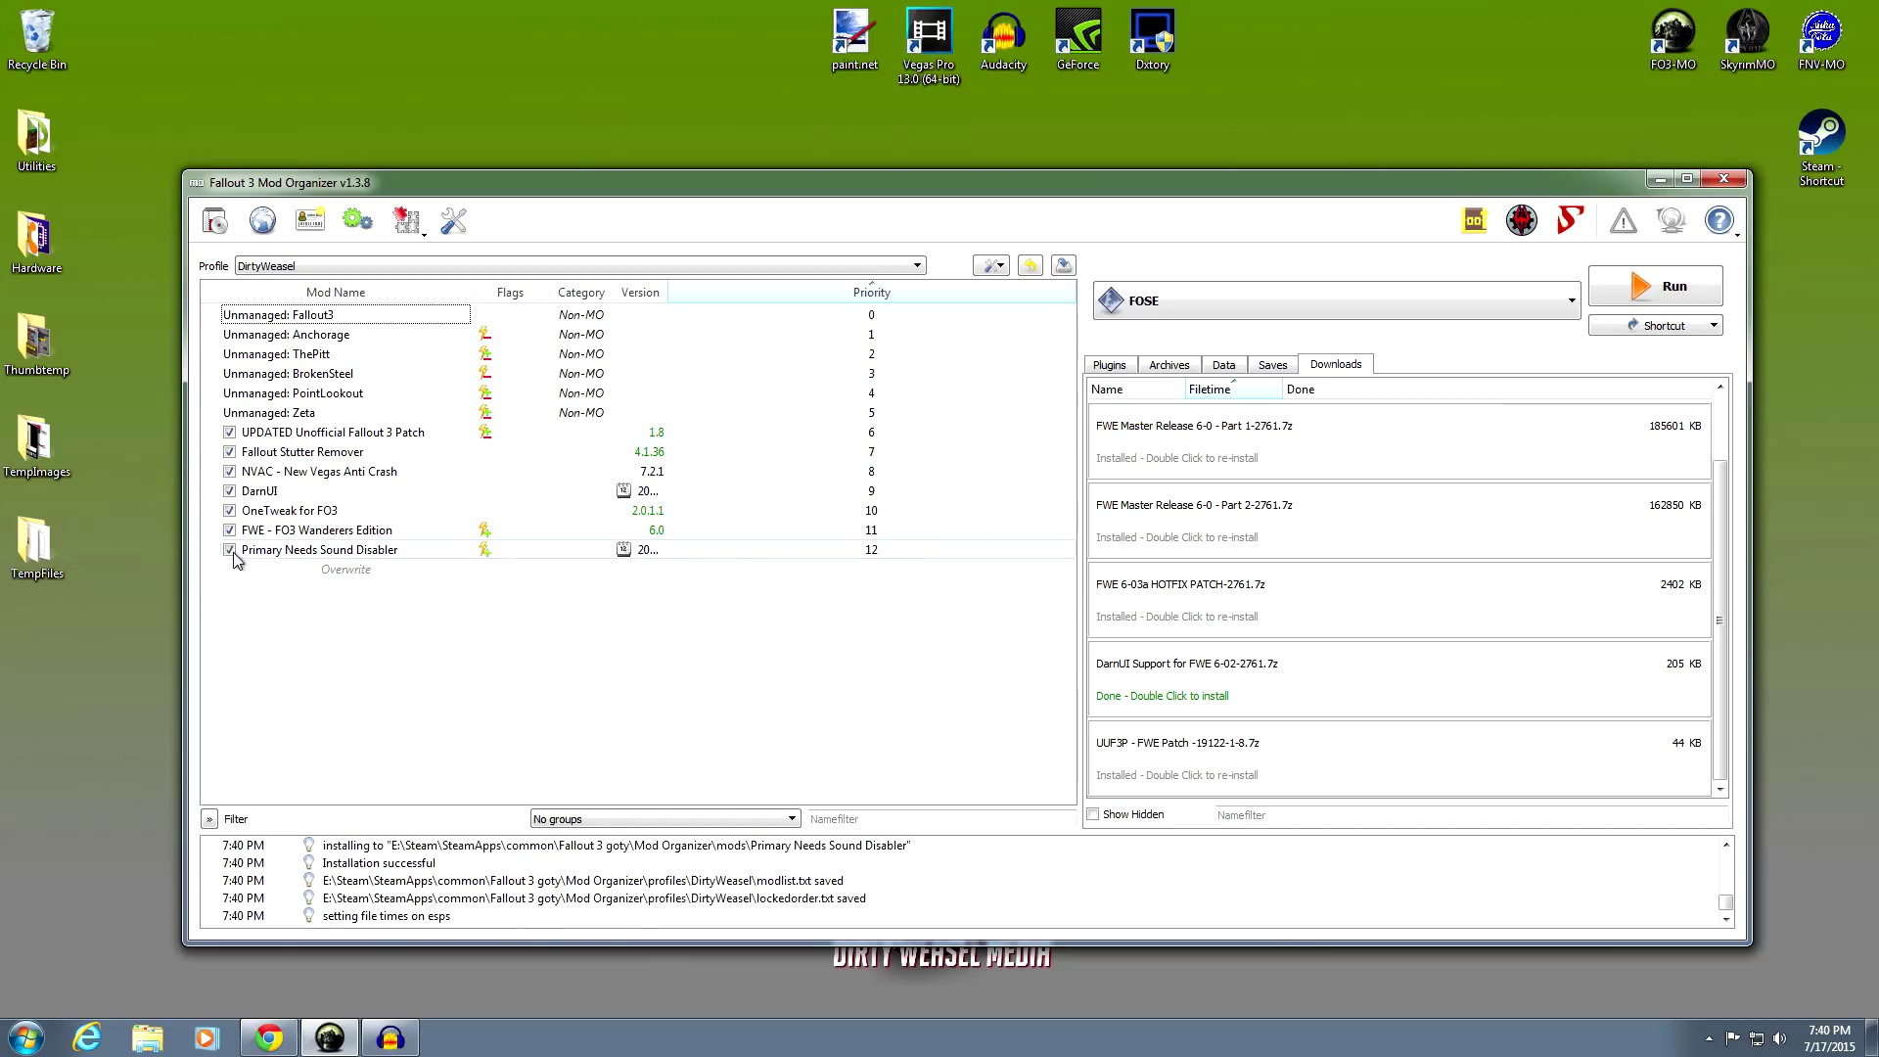
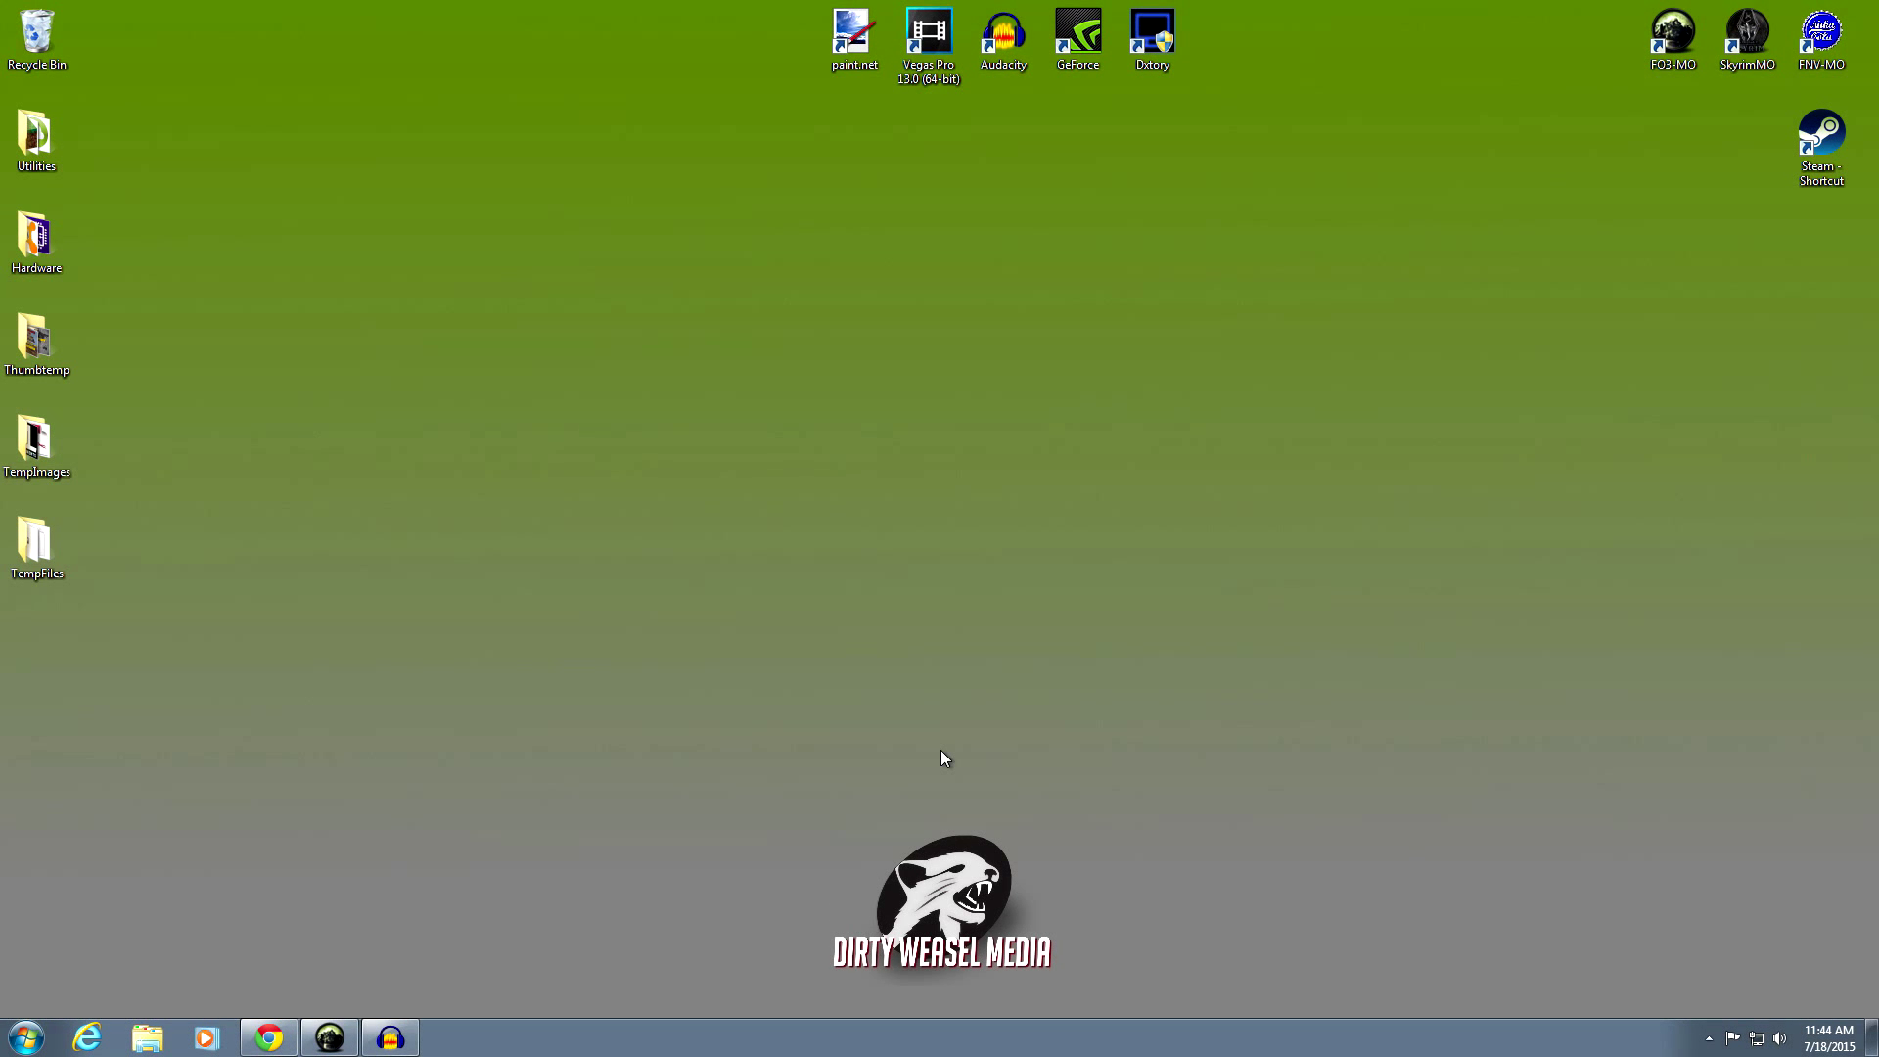
Switch to the STEP wiki guide in Chrome and read the Advanced Recon Trap Detection and Thermal Nightvision sections
left_click(268, 1037)
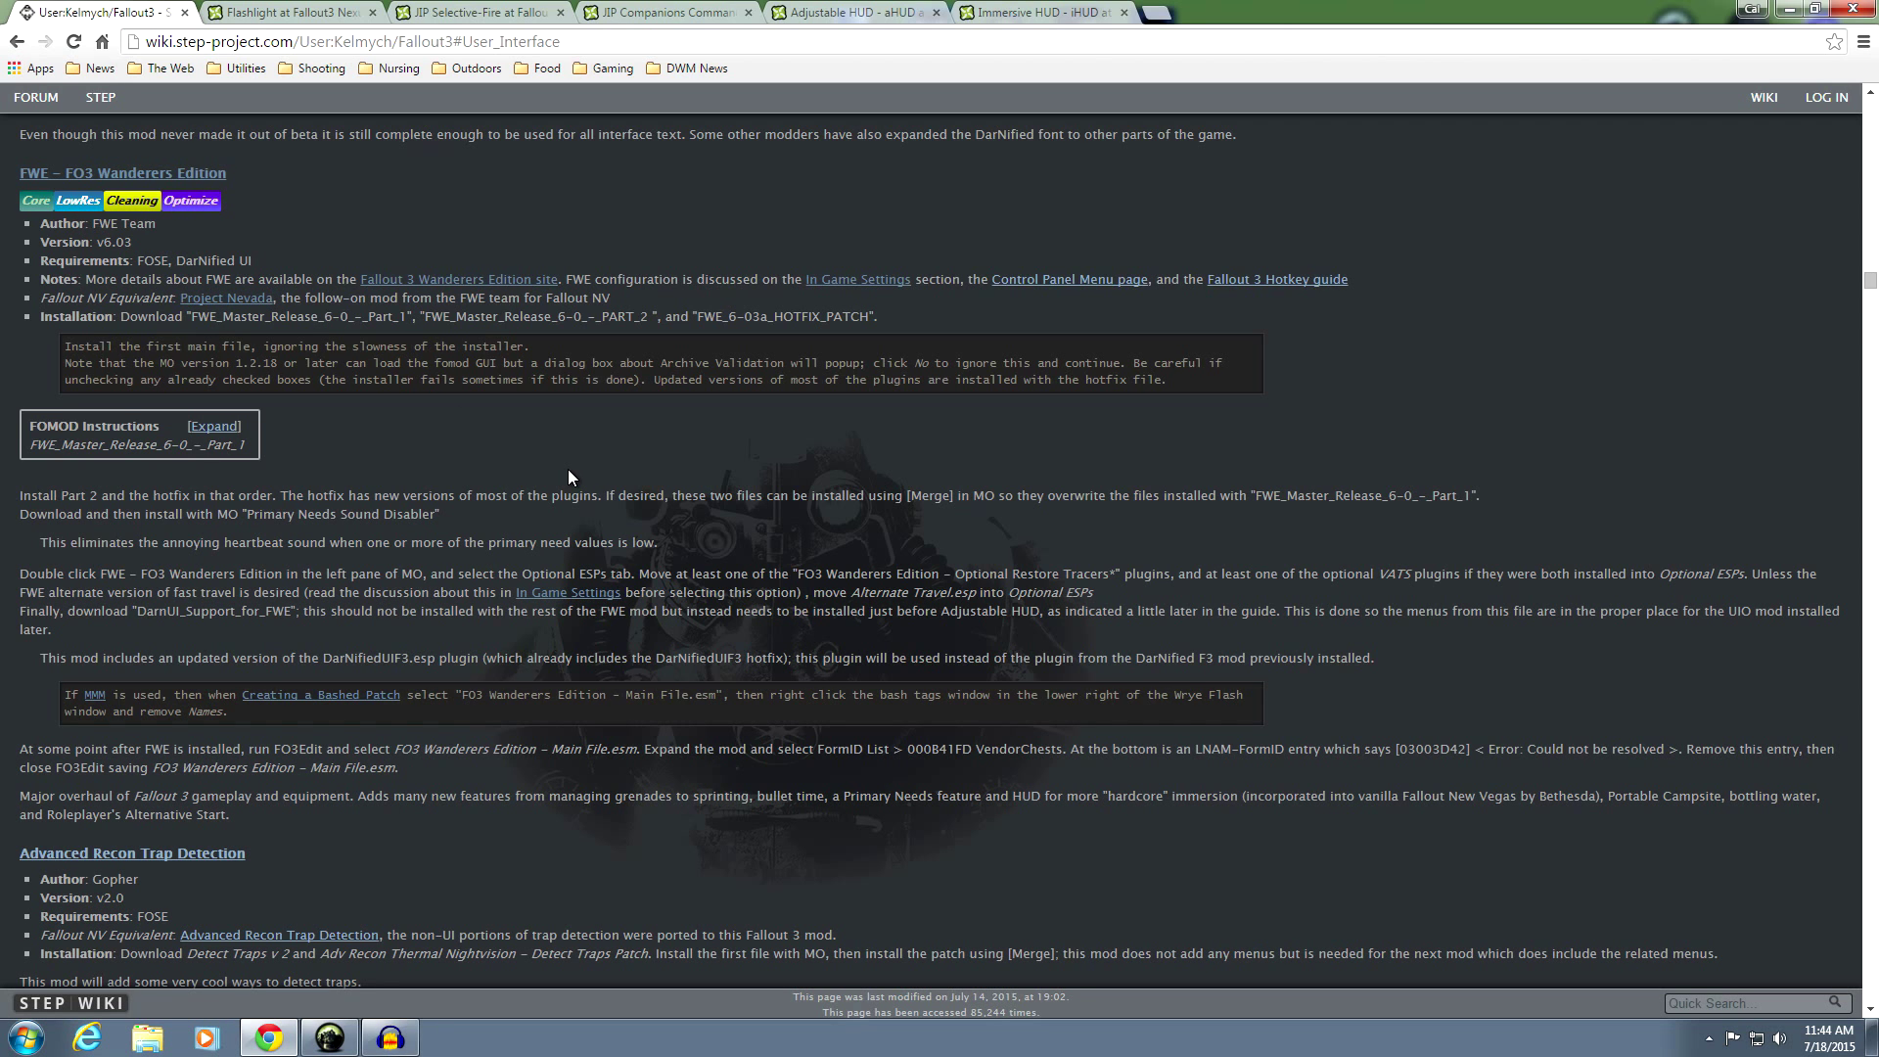
scroll(569, 476, "down", 4)
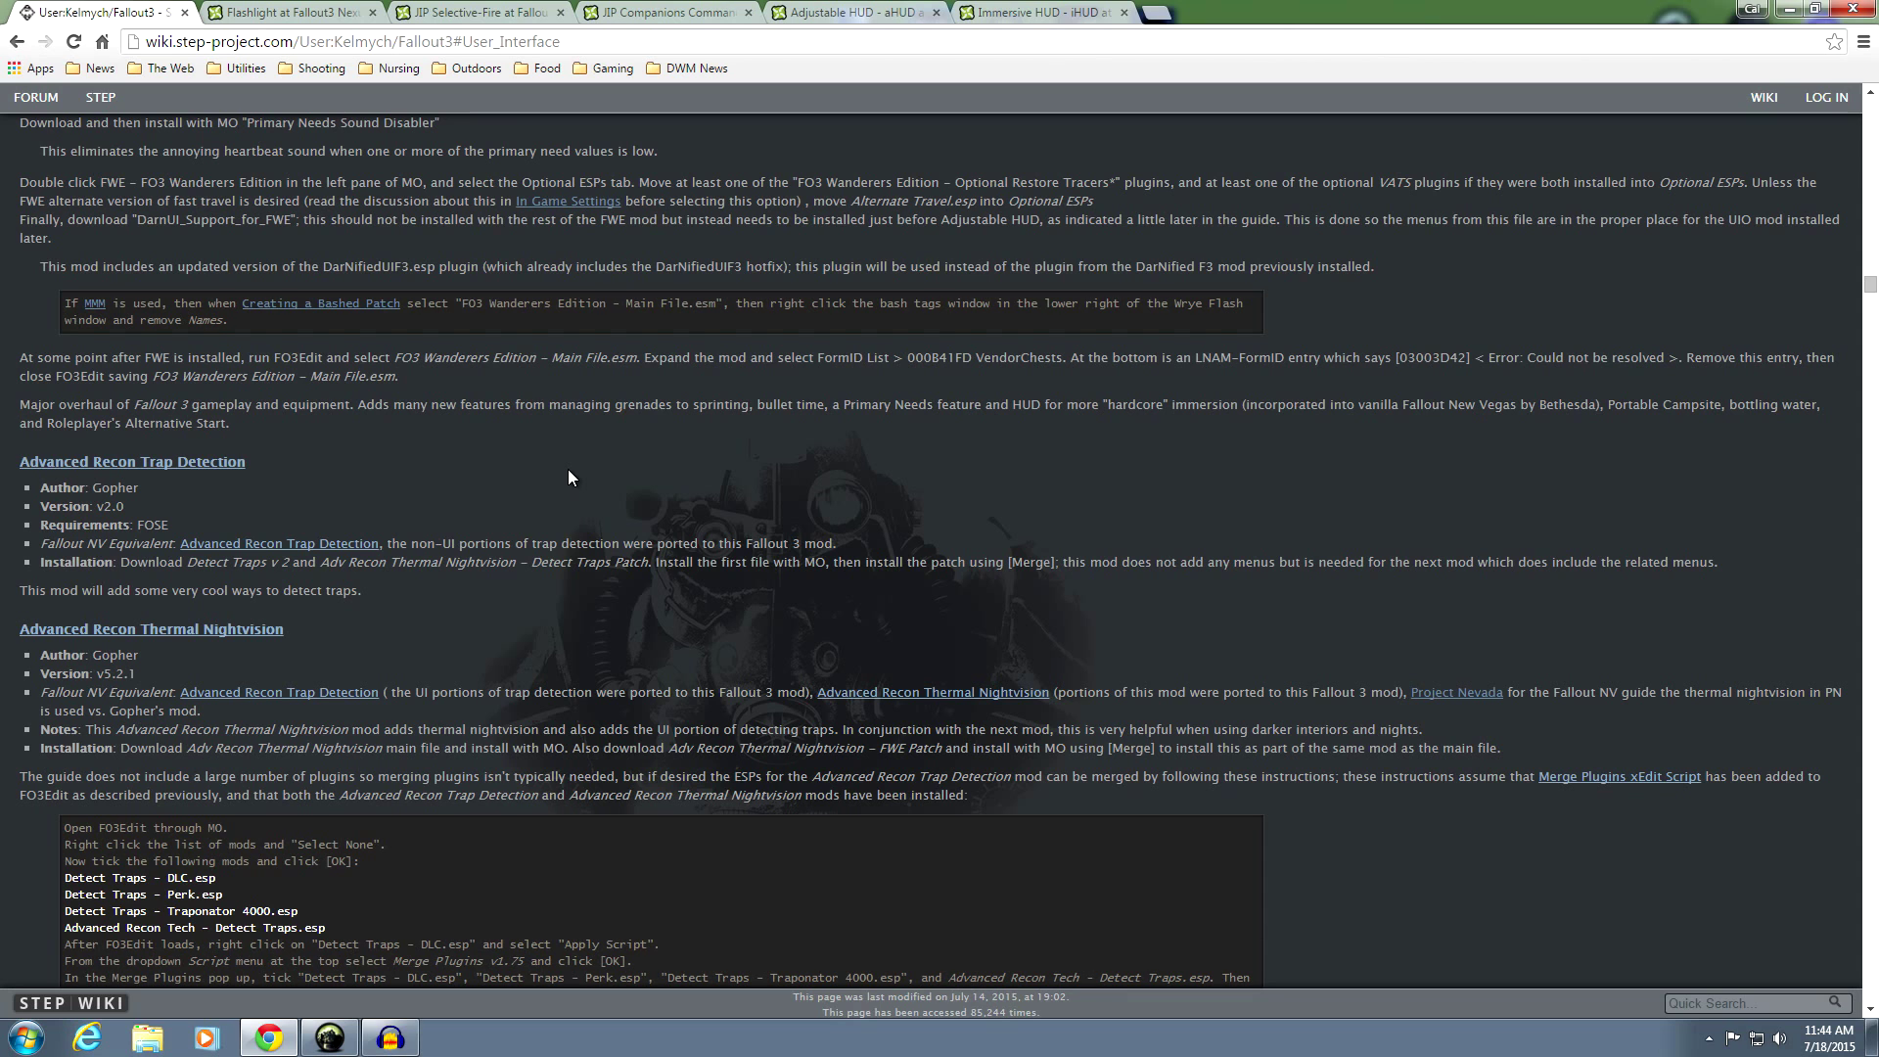
scroll(569, 471, "down", 3)
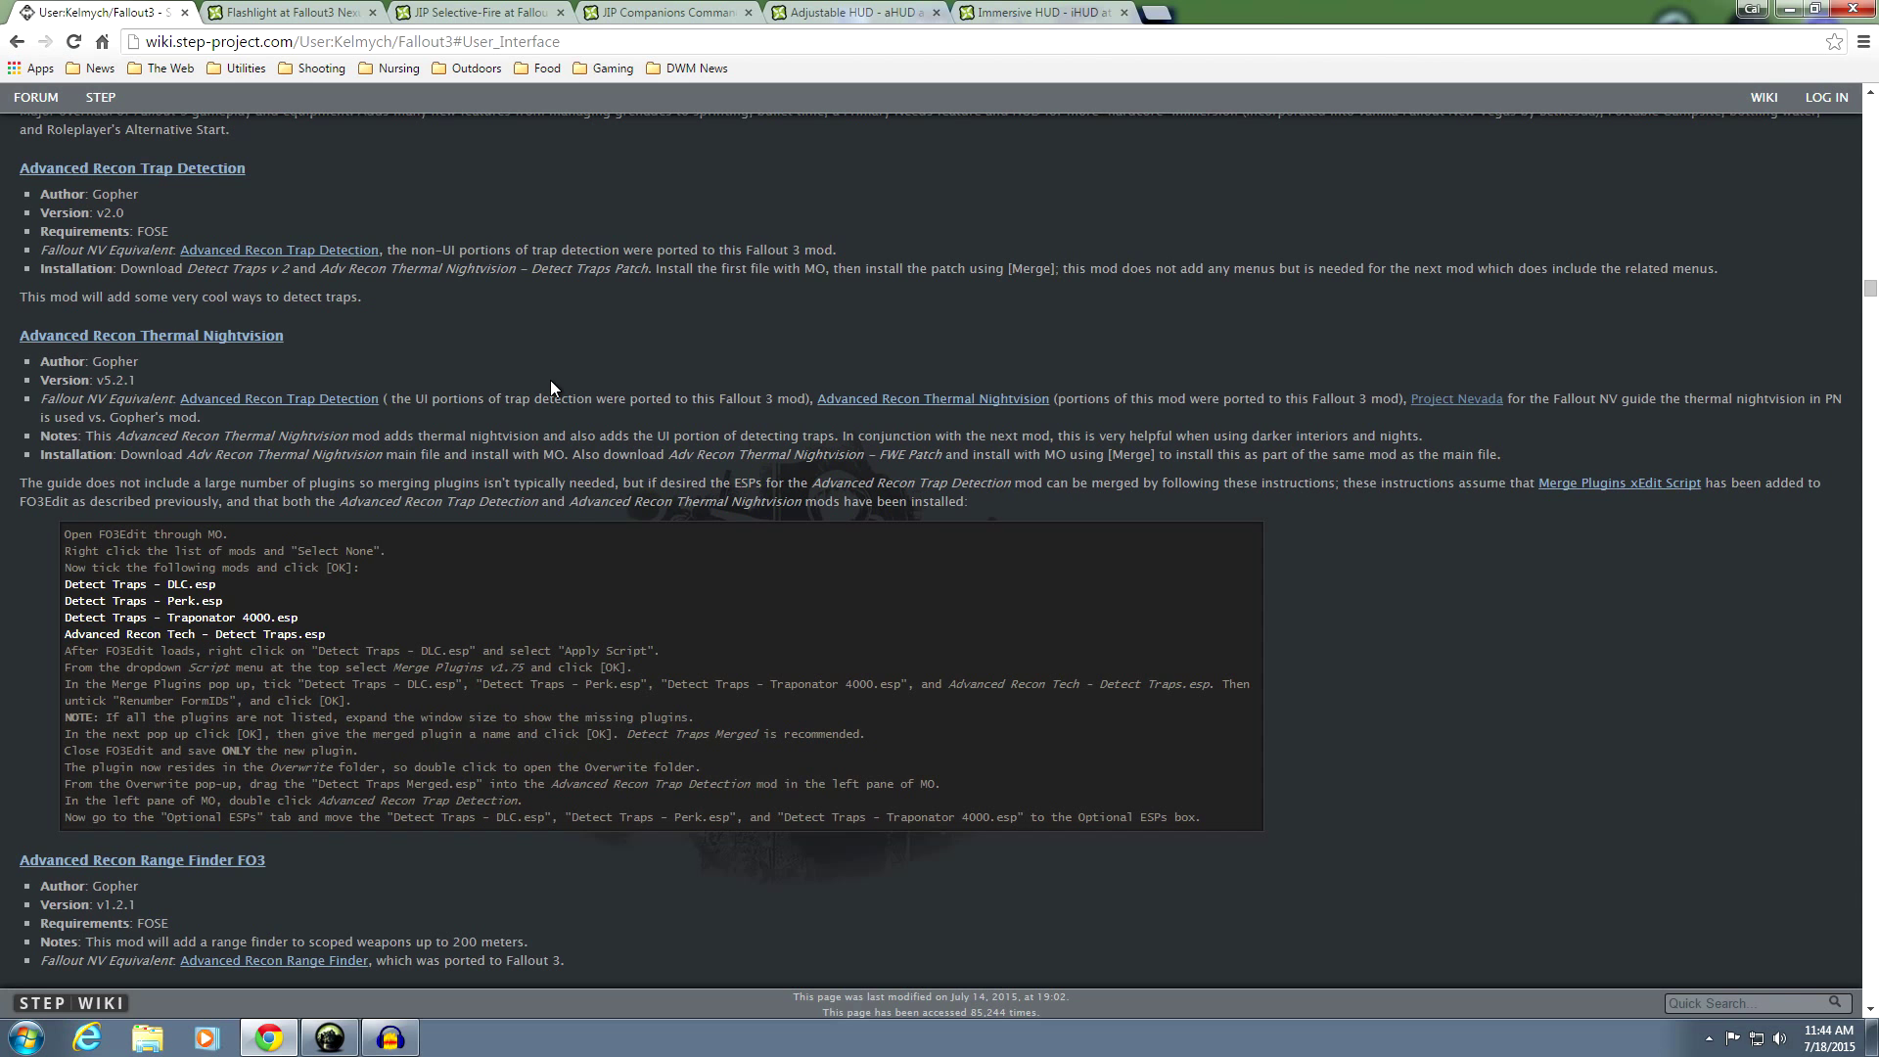
scroll(549, 388, "down", 1)
scroll(550, 387, "up", 1)
scroll(575, 337, "down", 2)
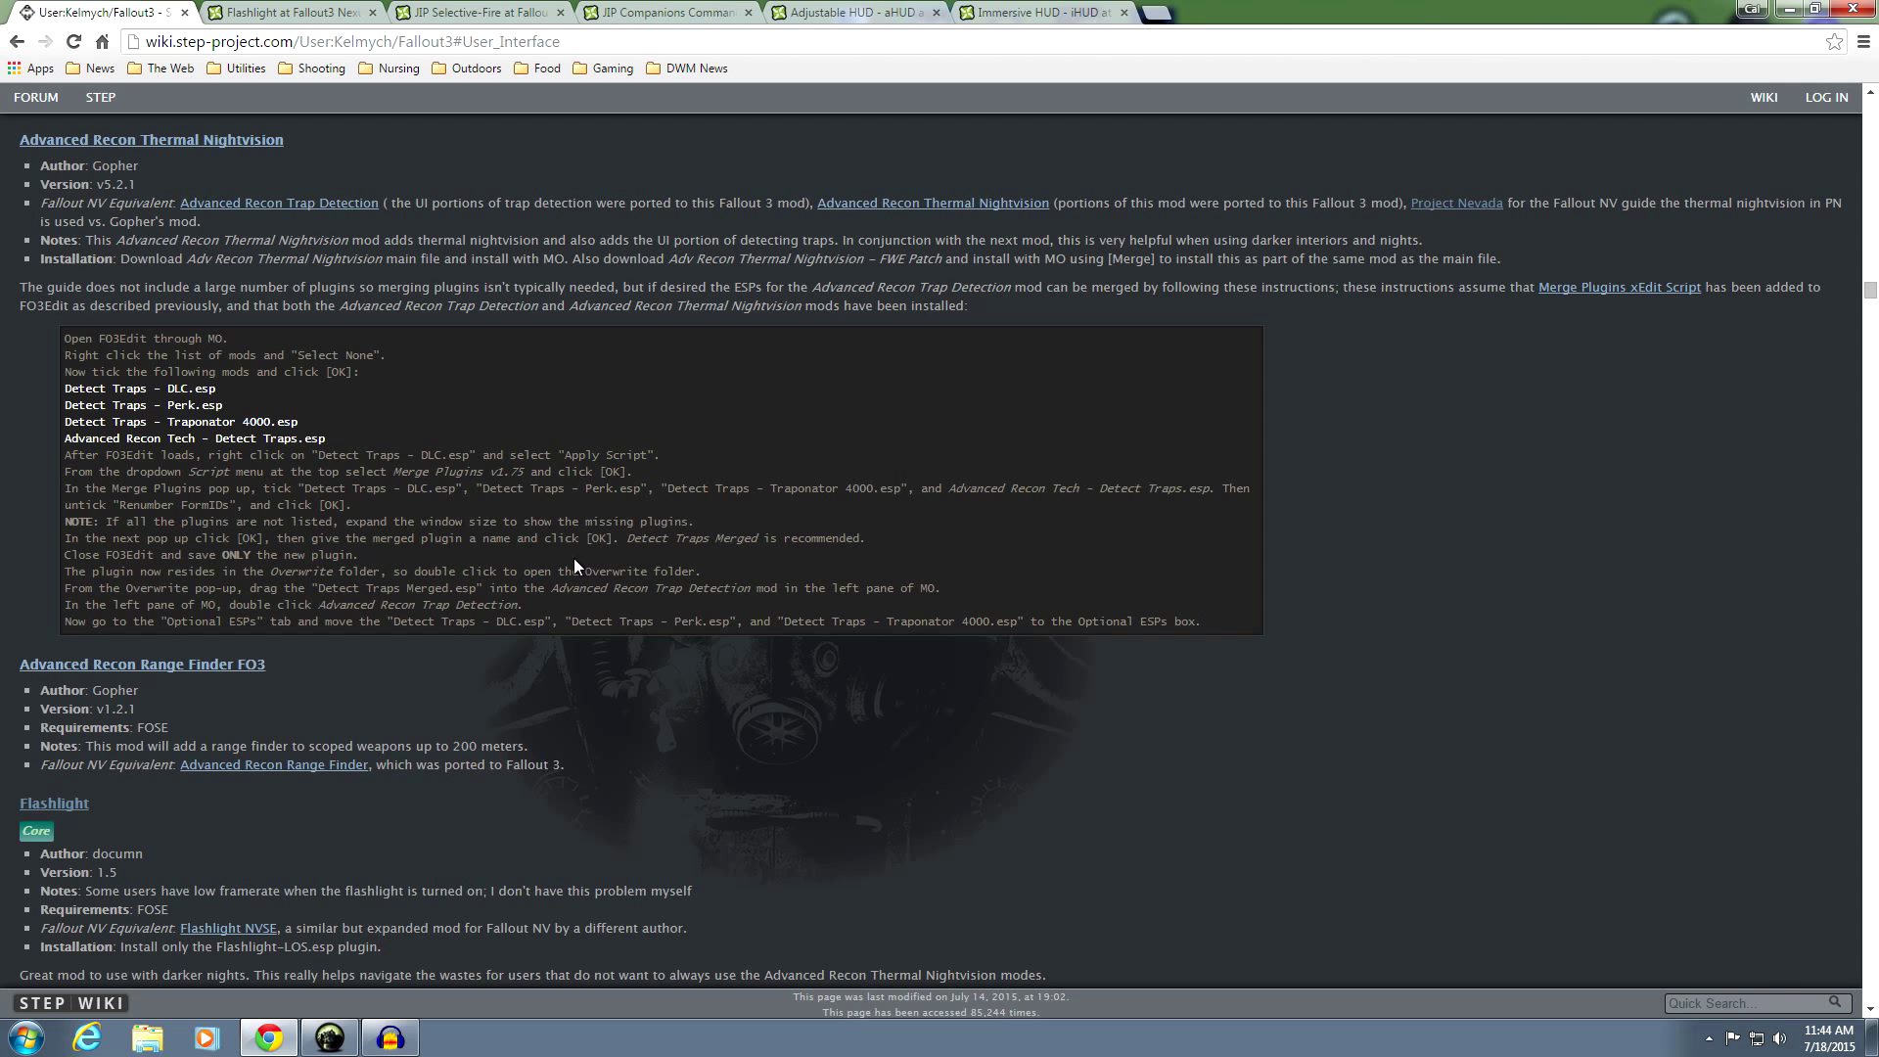
Read the guide's entries for Flashlight, Dynamic Crosshair, Antistars Assorted Add-ons and Powered Power Armor
scroll(524, 566, "down", 6)
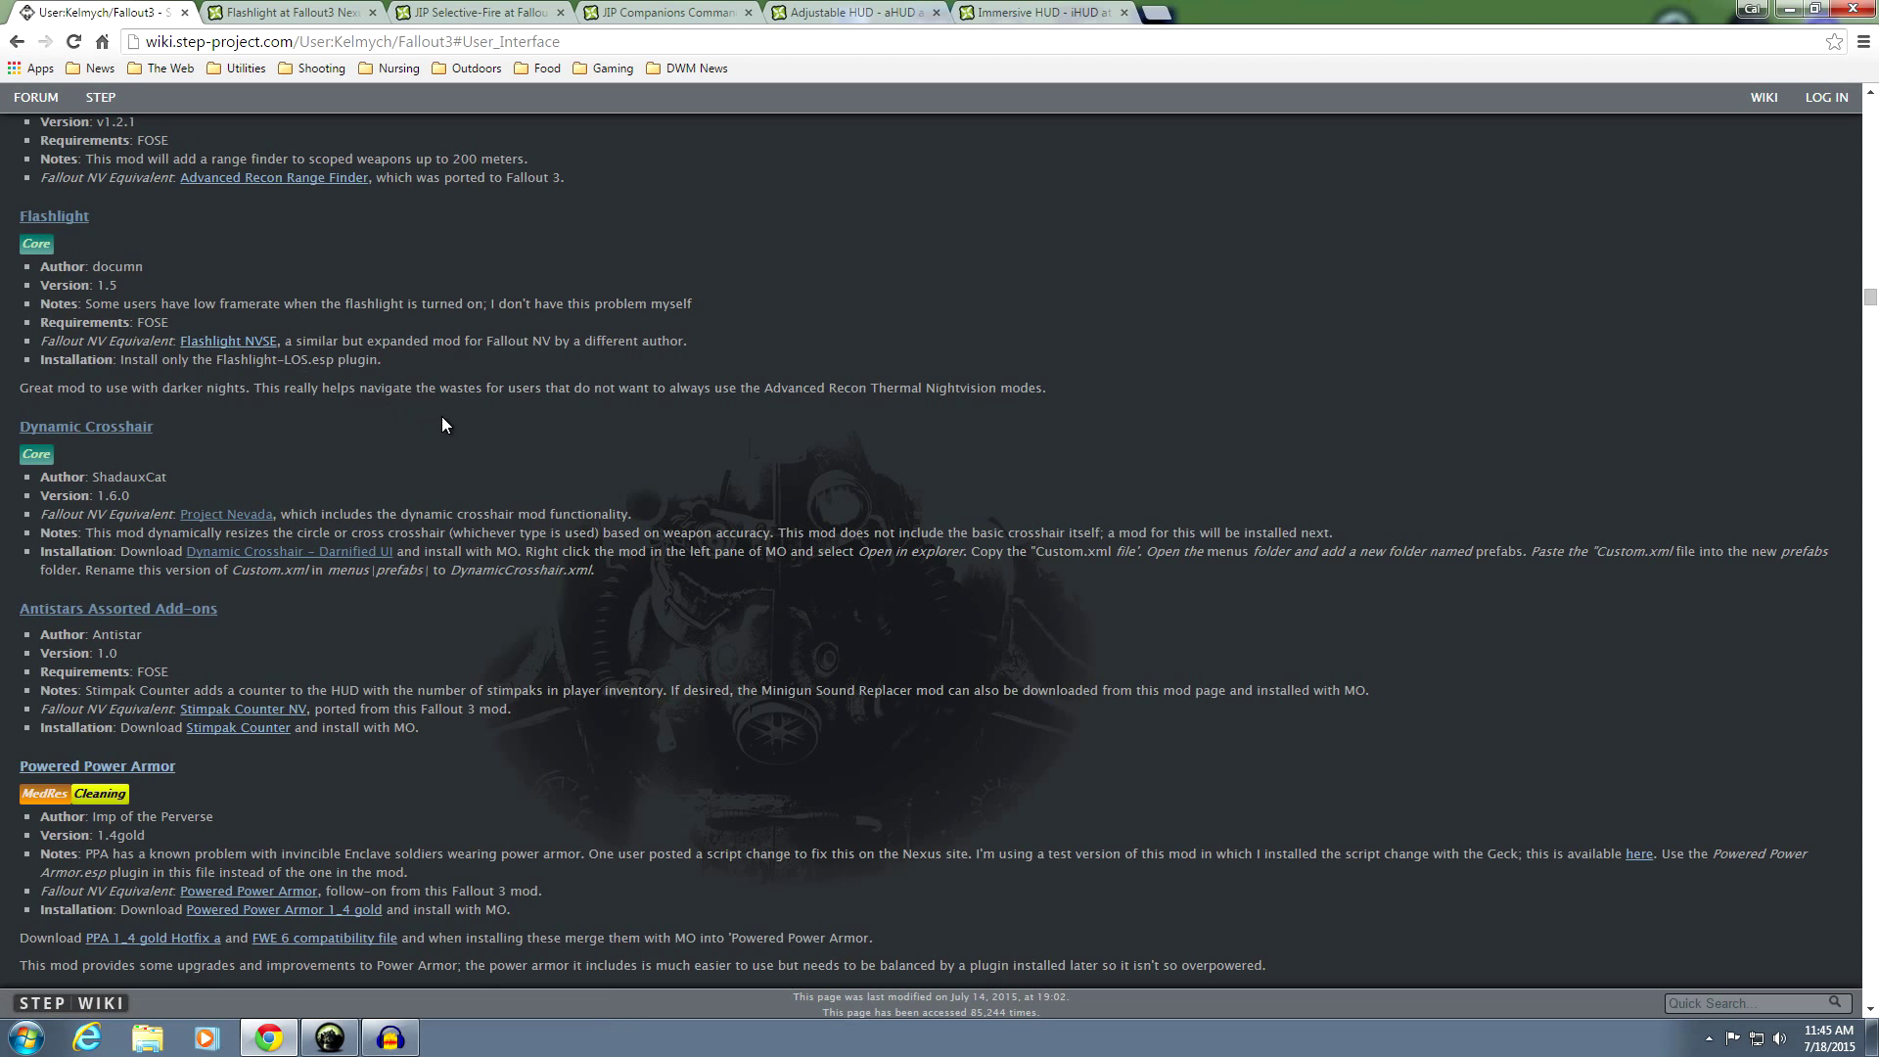
scroll(98, 240, "down", 2)
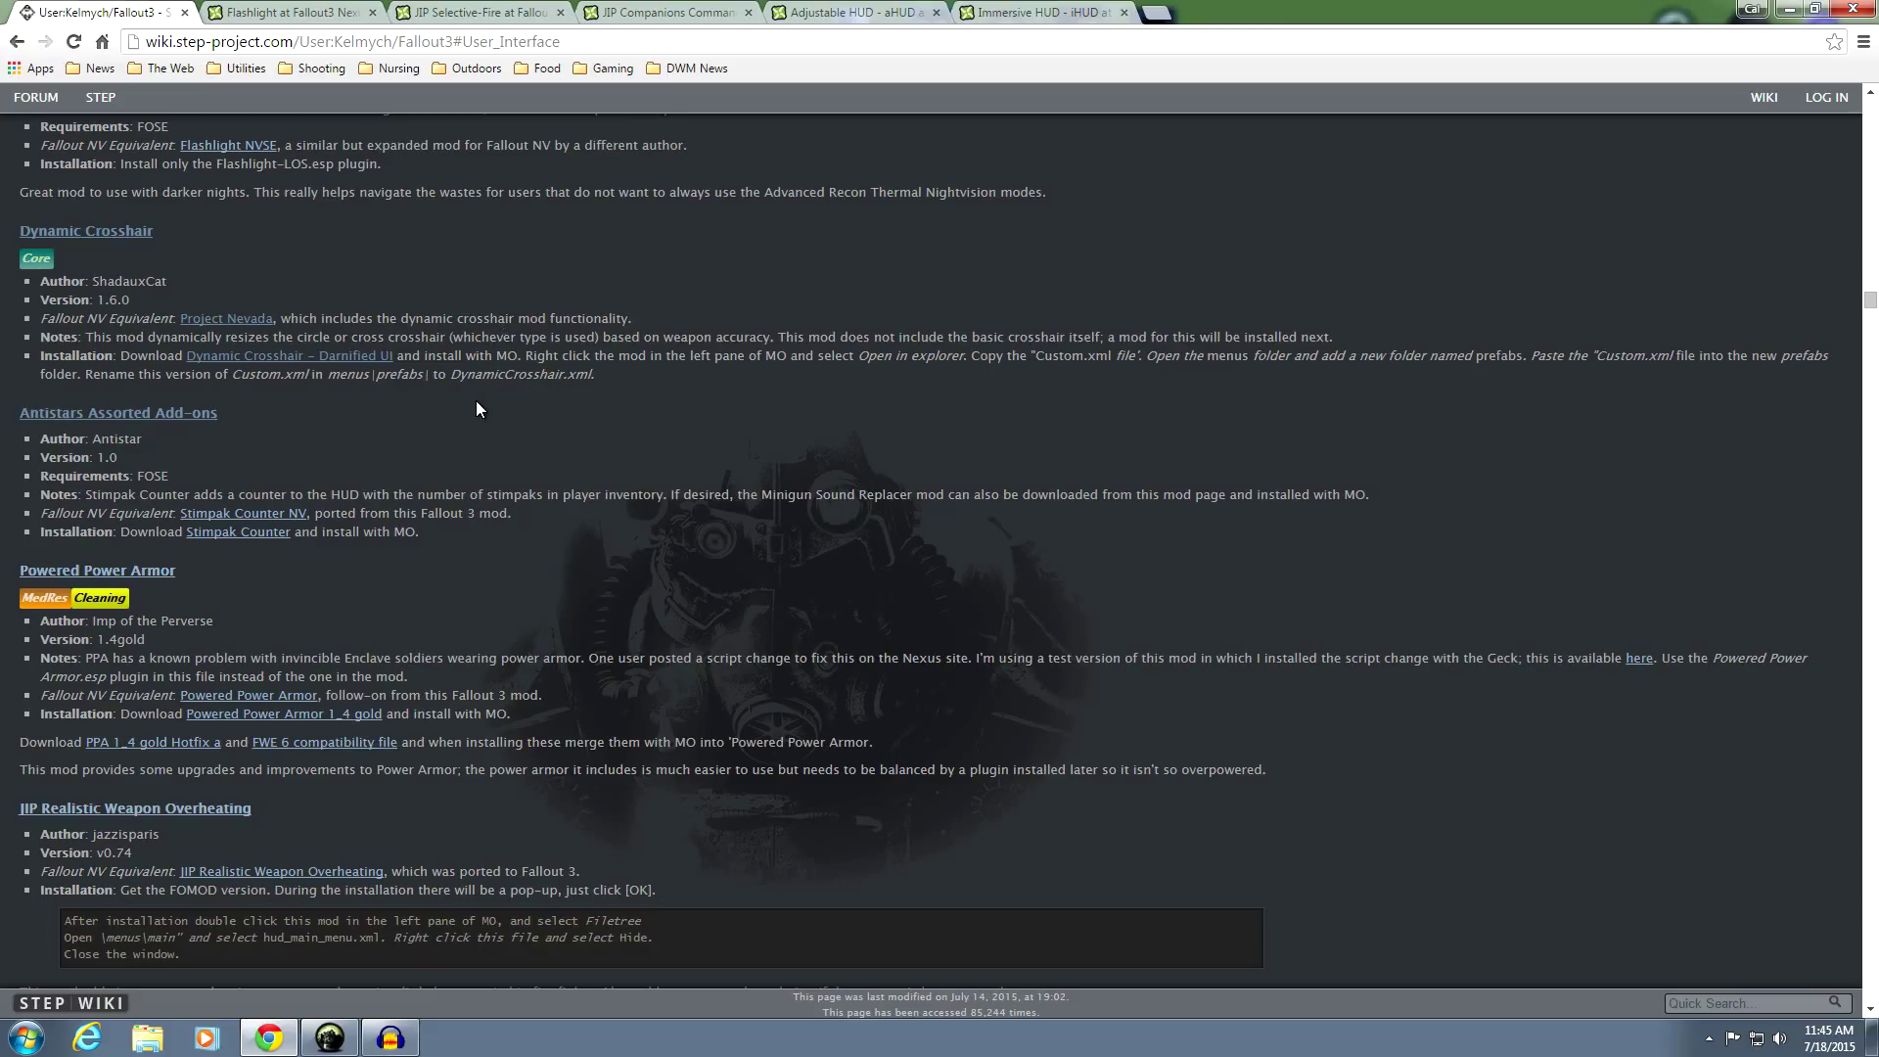
scroll(458, 408, "down", 1)
scroll(458, 401, "up", 1)
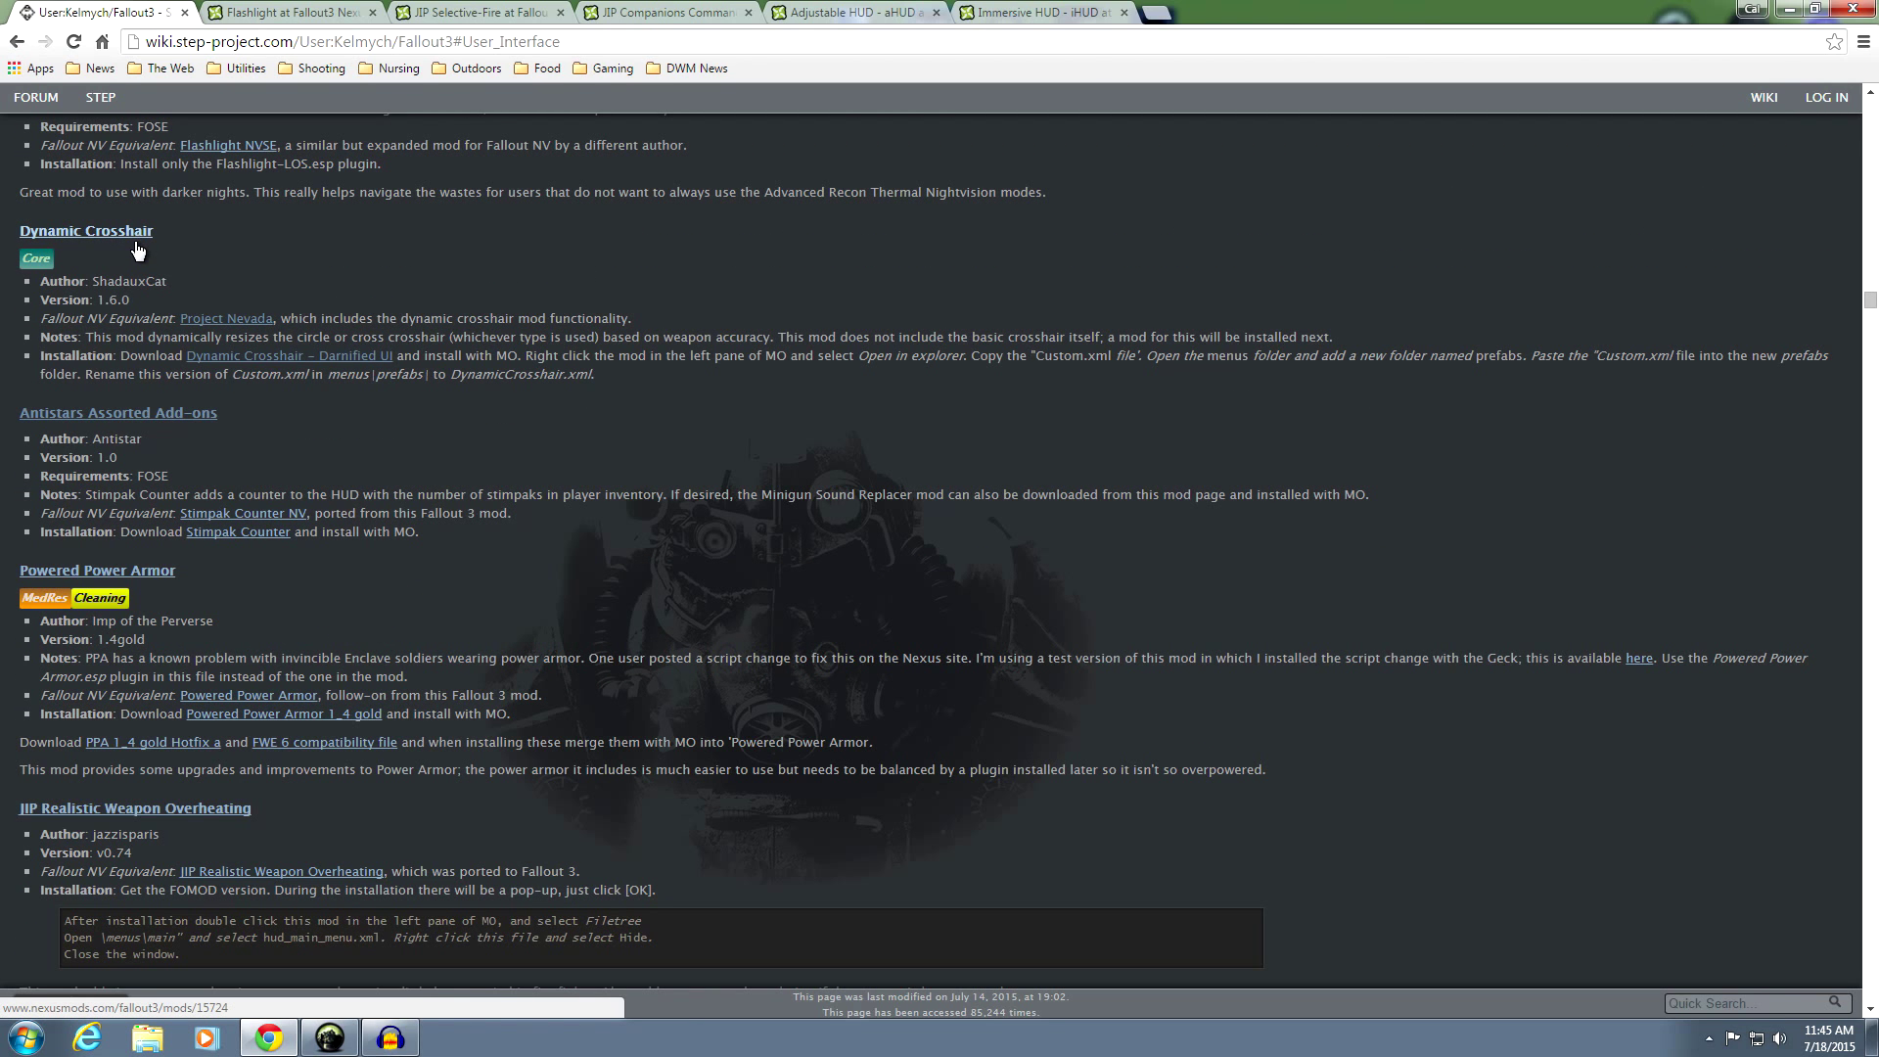
scroll(367, 437, "down", 1)
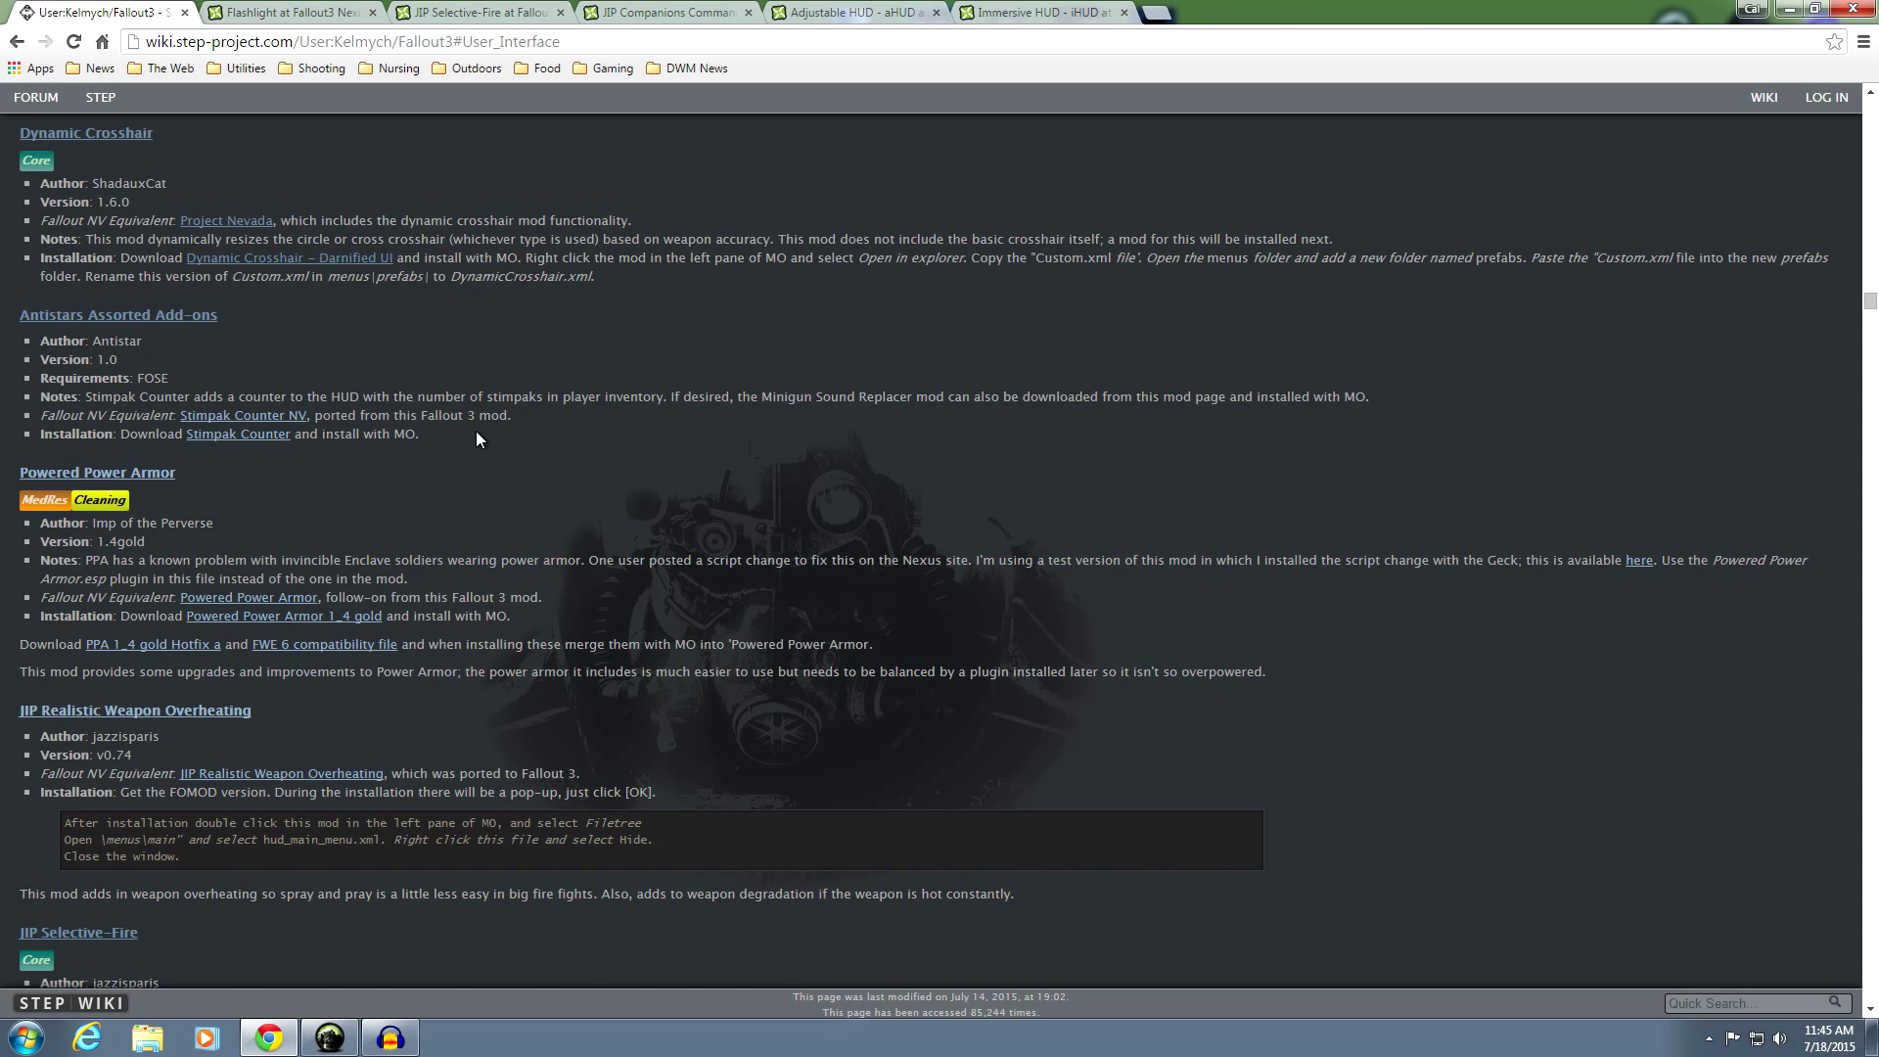
scroll(477, 433, "down", 2)
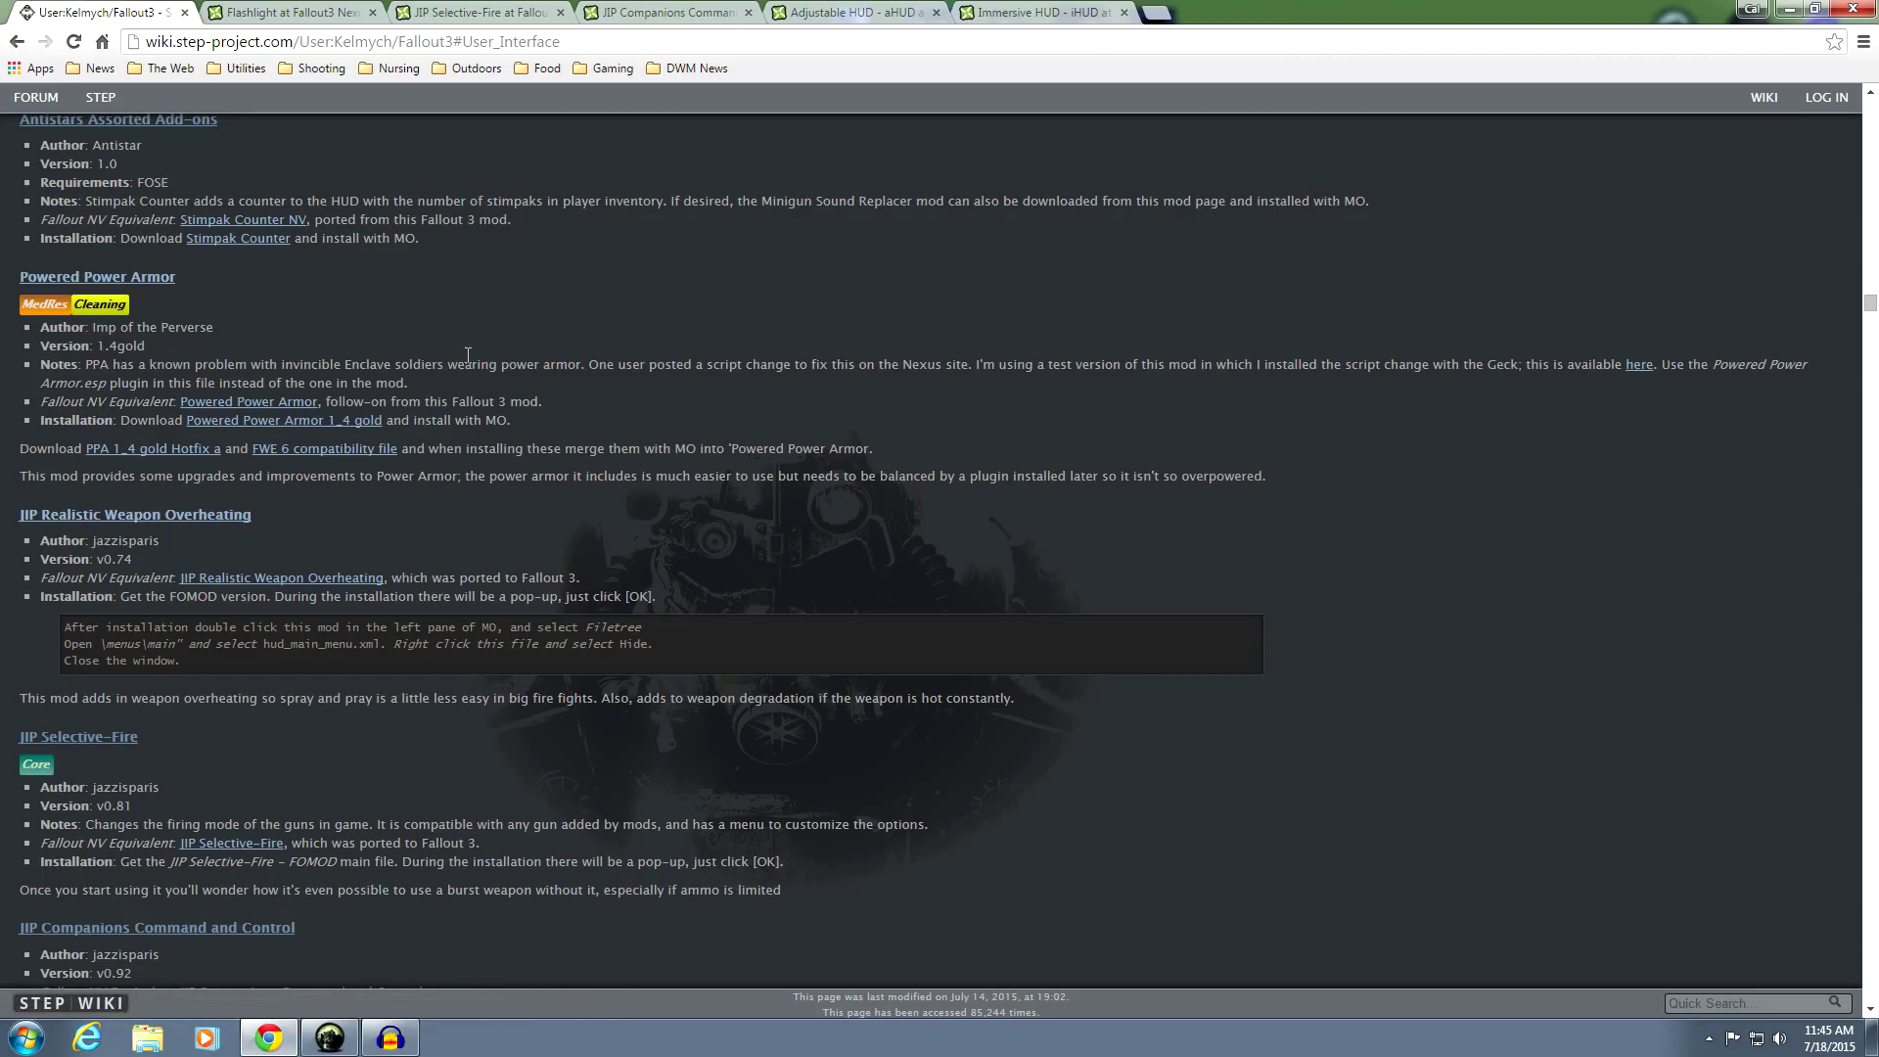
scroll(469, 356, "down", 1)
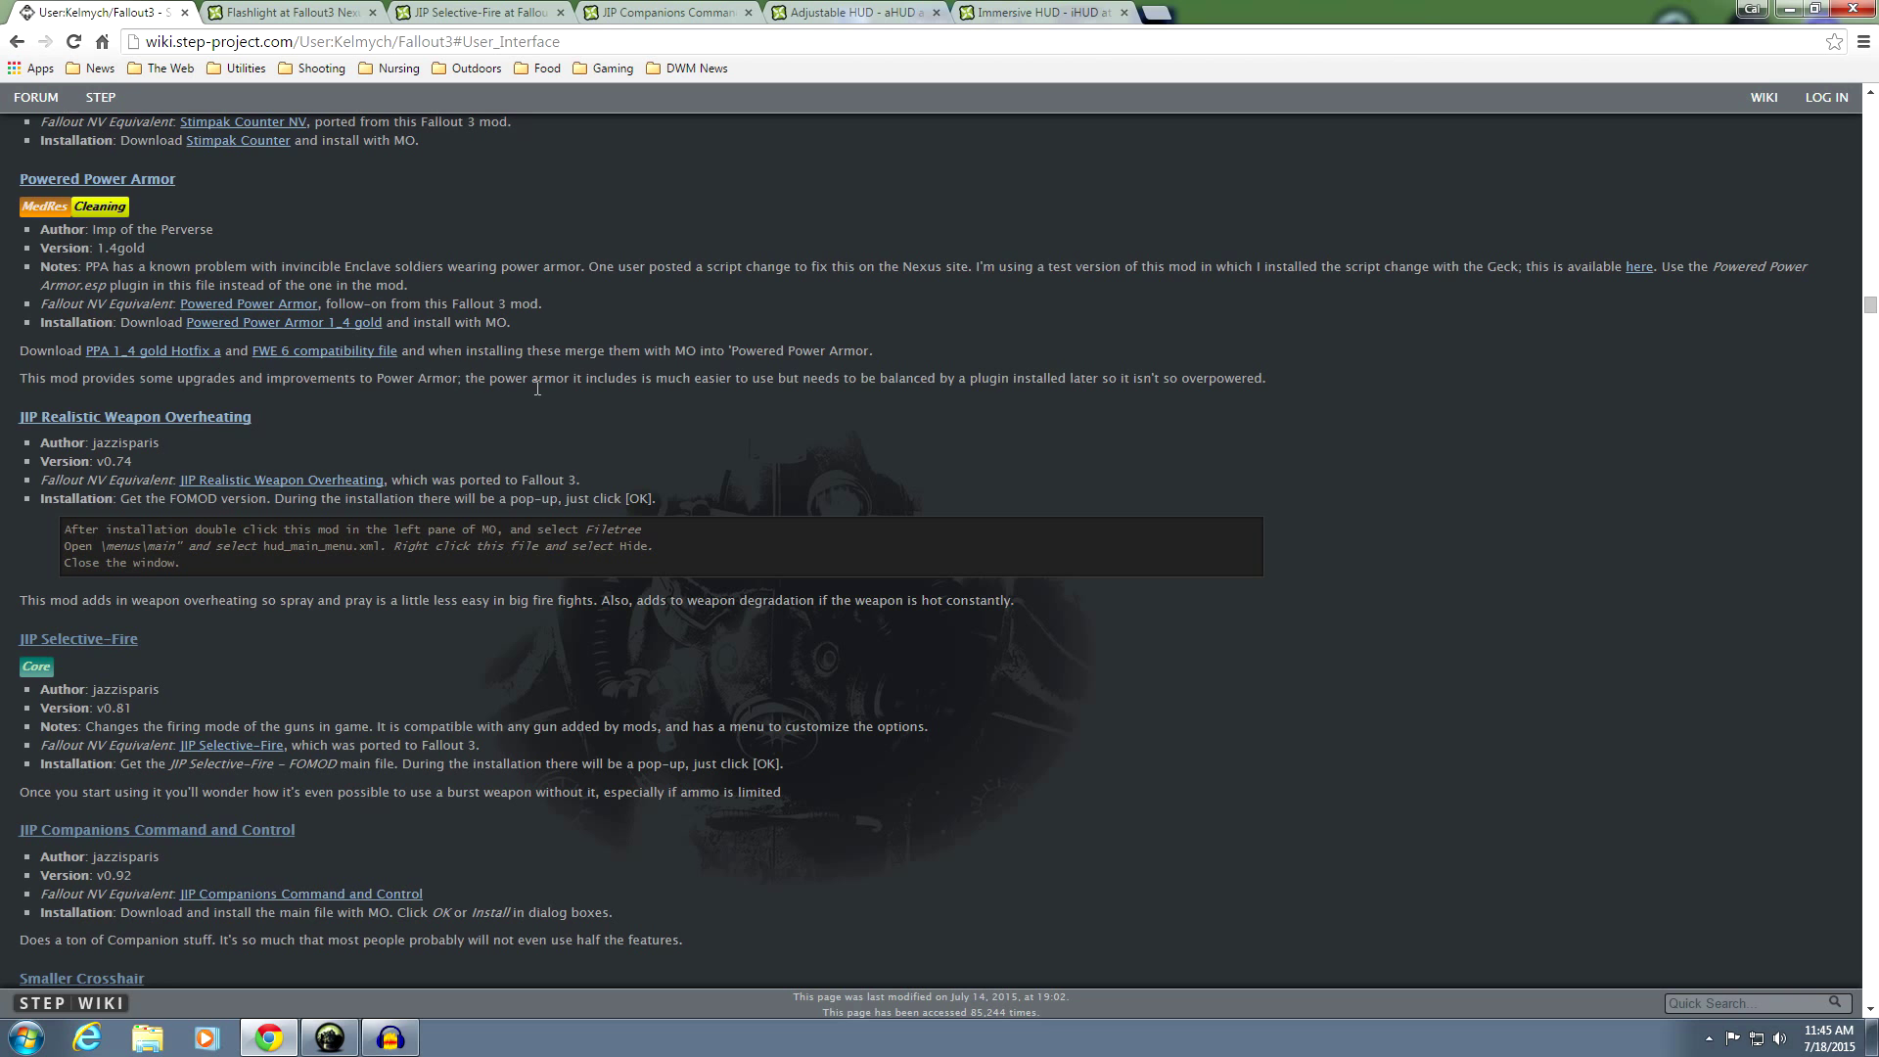
Read the guide's entries for the three JIP mods, checking their author lines, and continue to Smaller Crosshair and DarnUI Support for FWE
scroll(538, 388, "down", 2)
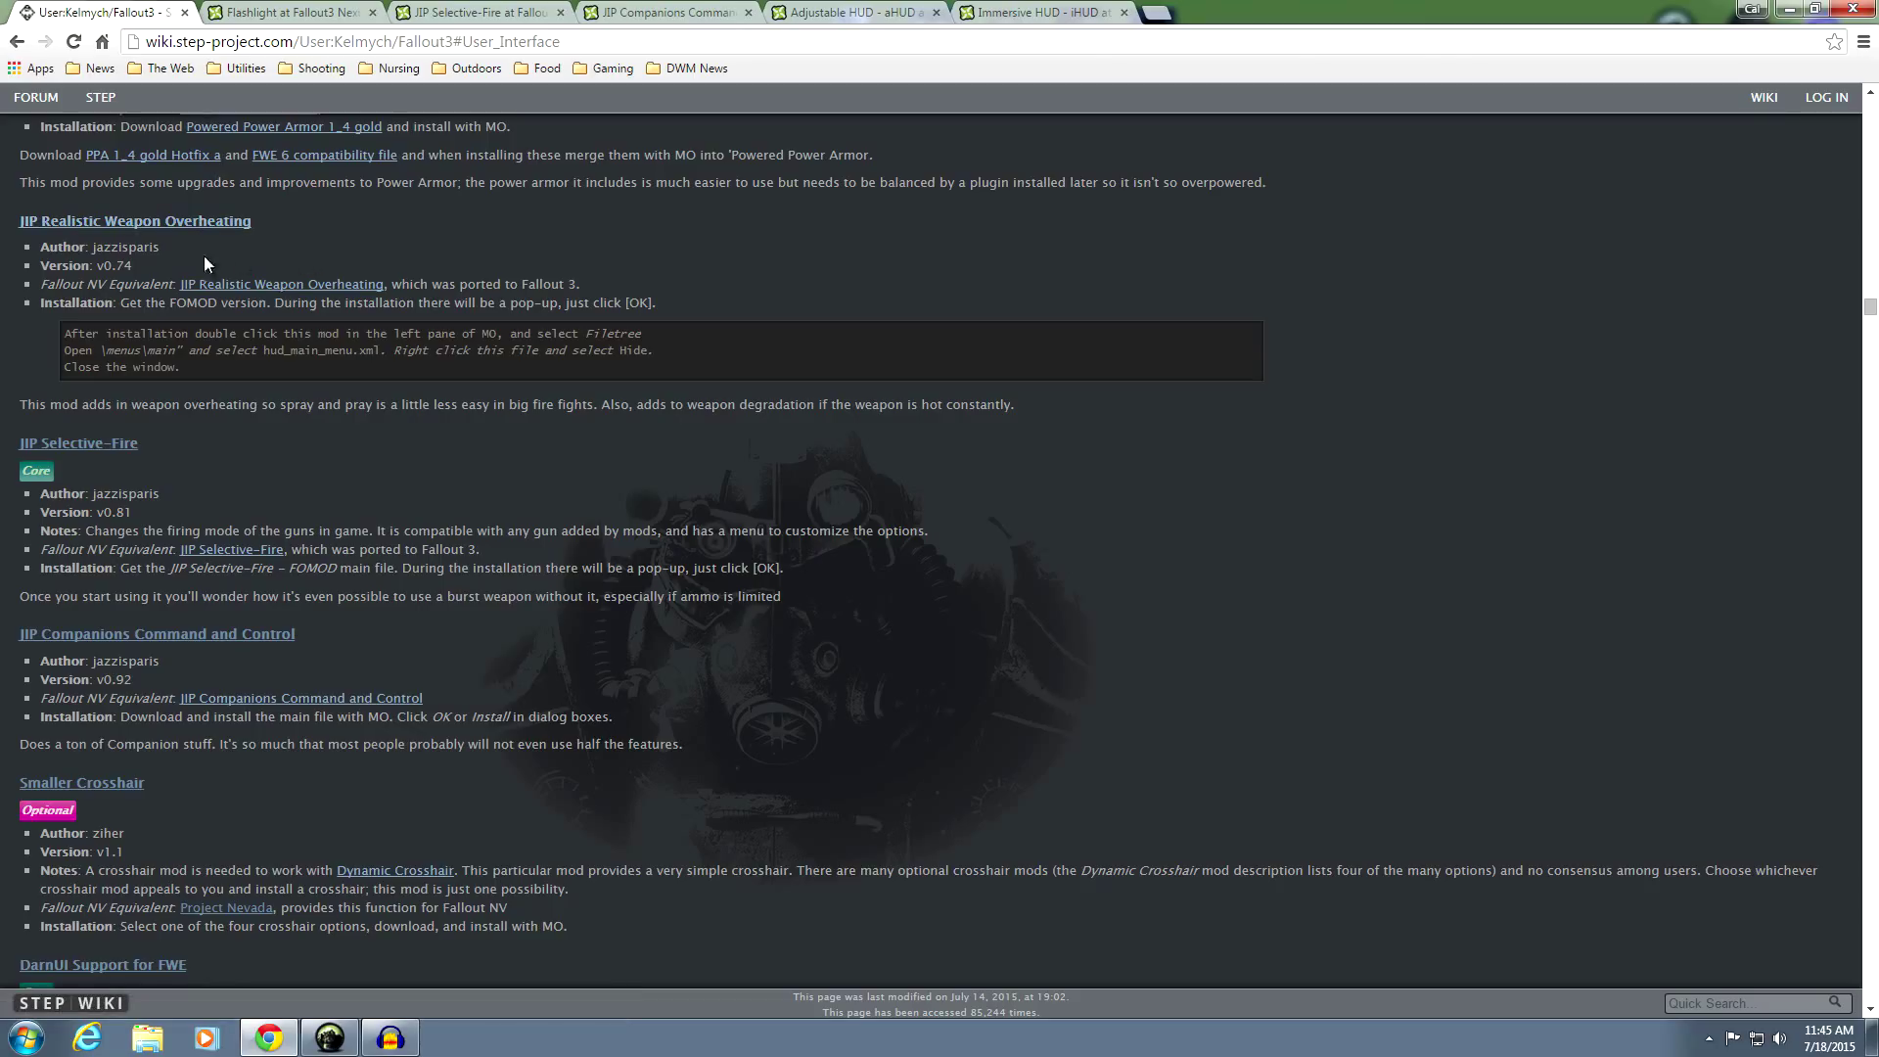
left_click_drag(88, 247, 186, 253)
left_click(342, 248)
scroll(446, 397, "down", 1)
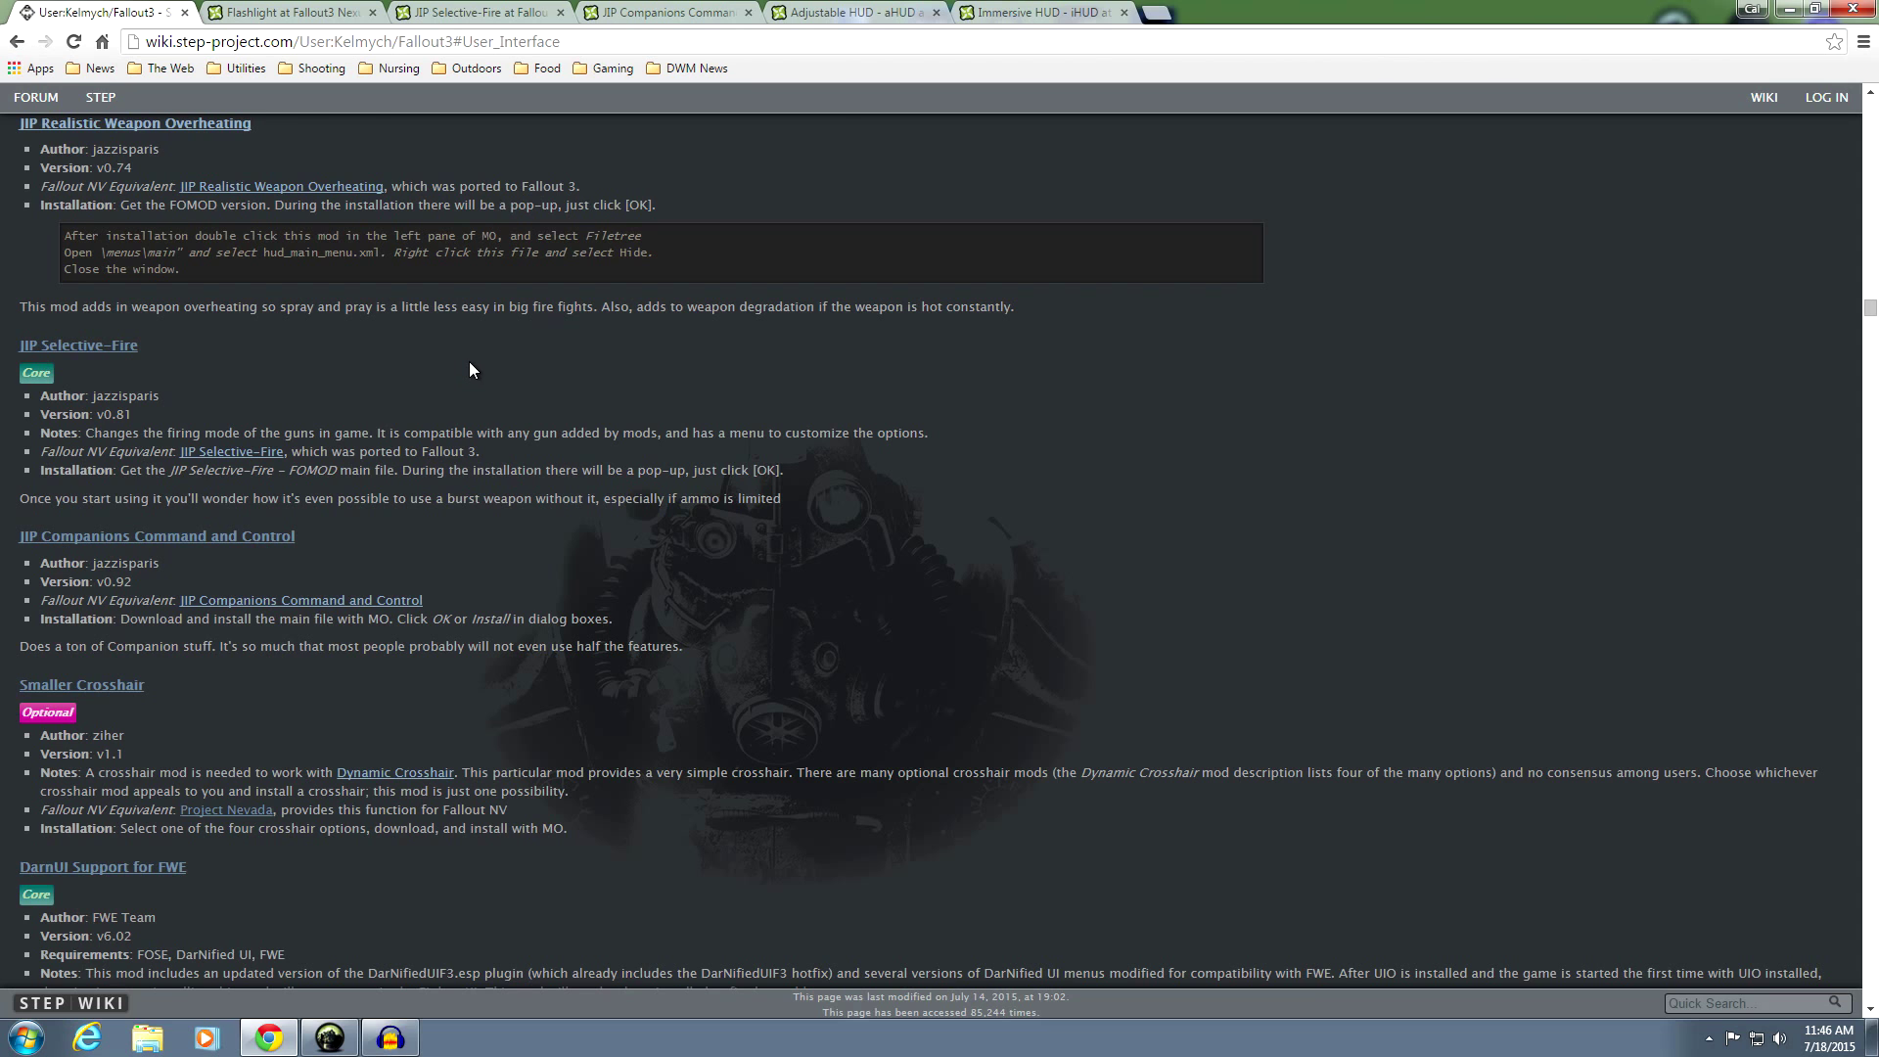
scroll(467, 369, "down", 1)
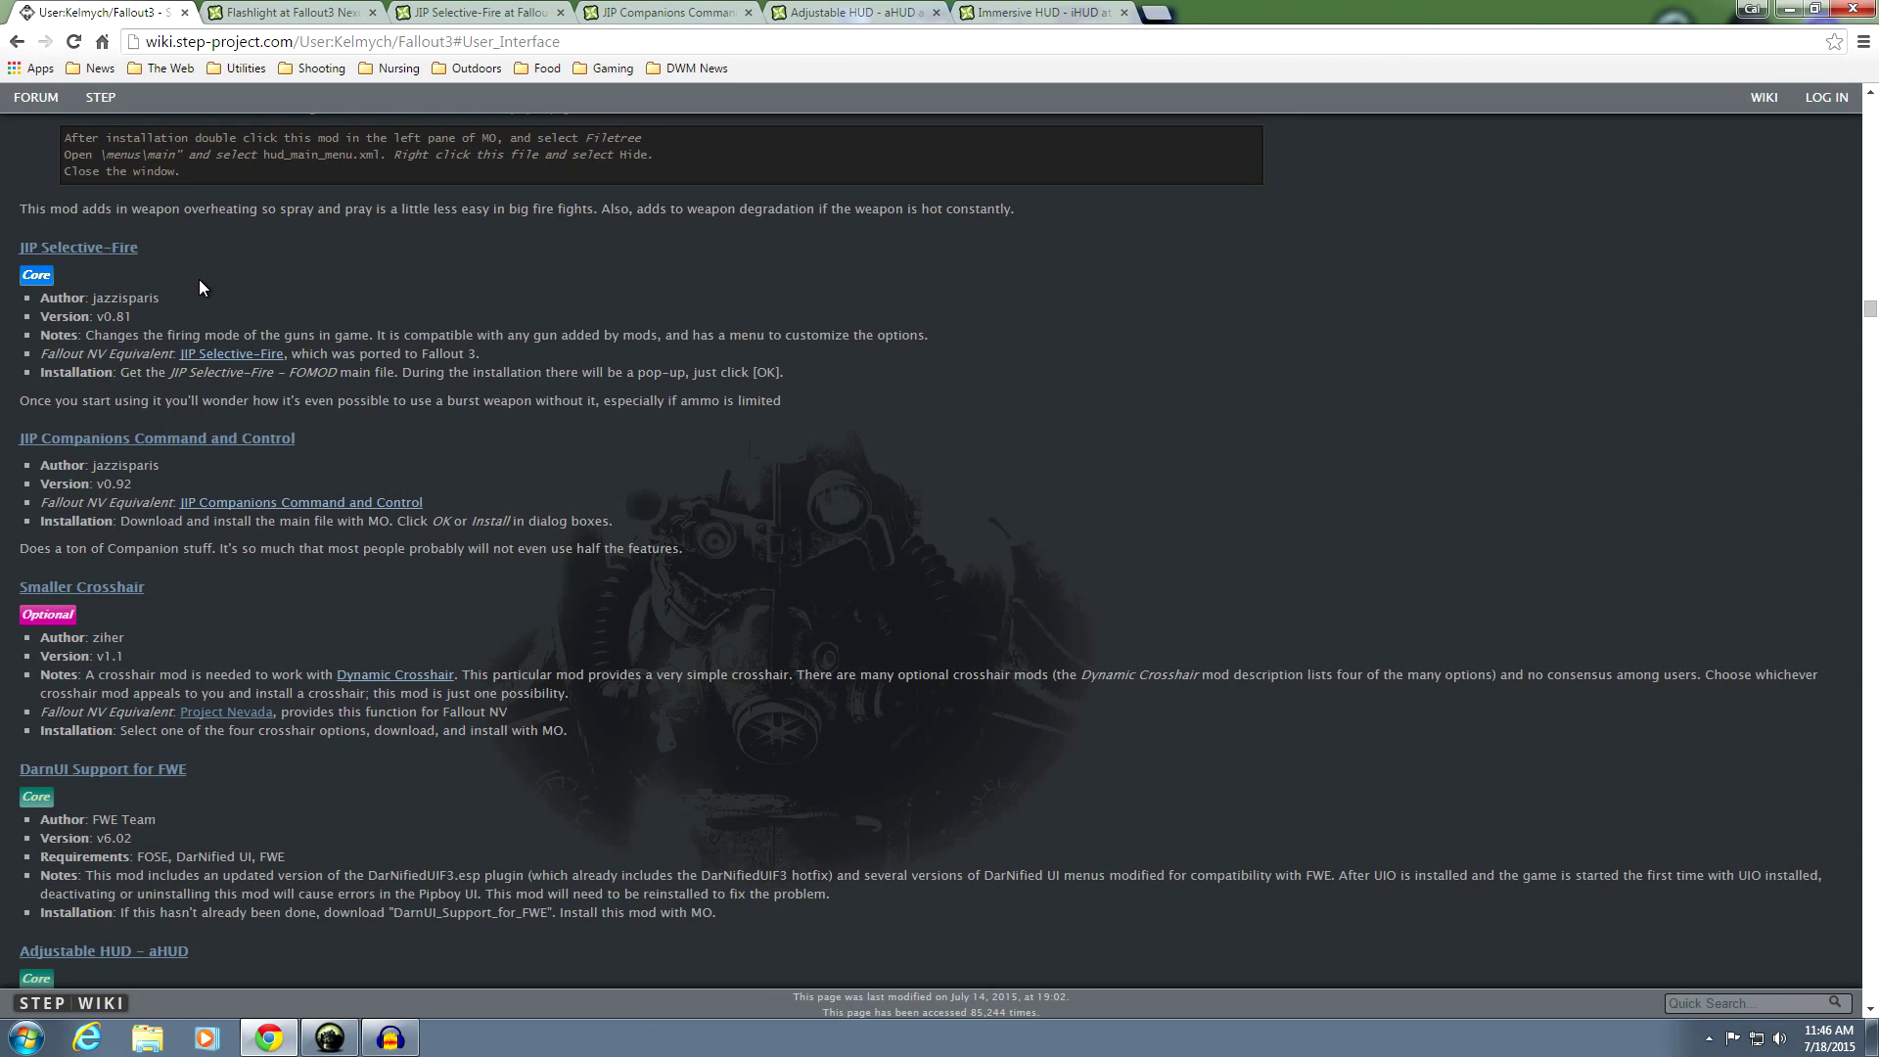
left_click_drag(174, 295, 92, 297)
left_click(303, 293)
scroll(463, 308, "down", 1)
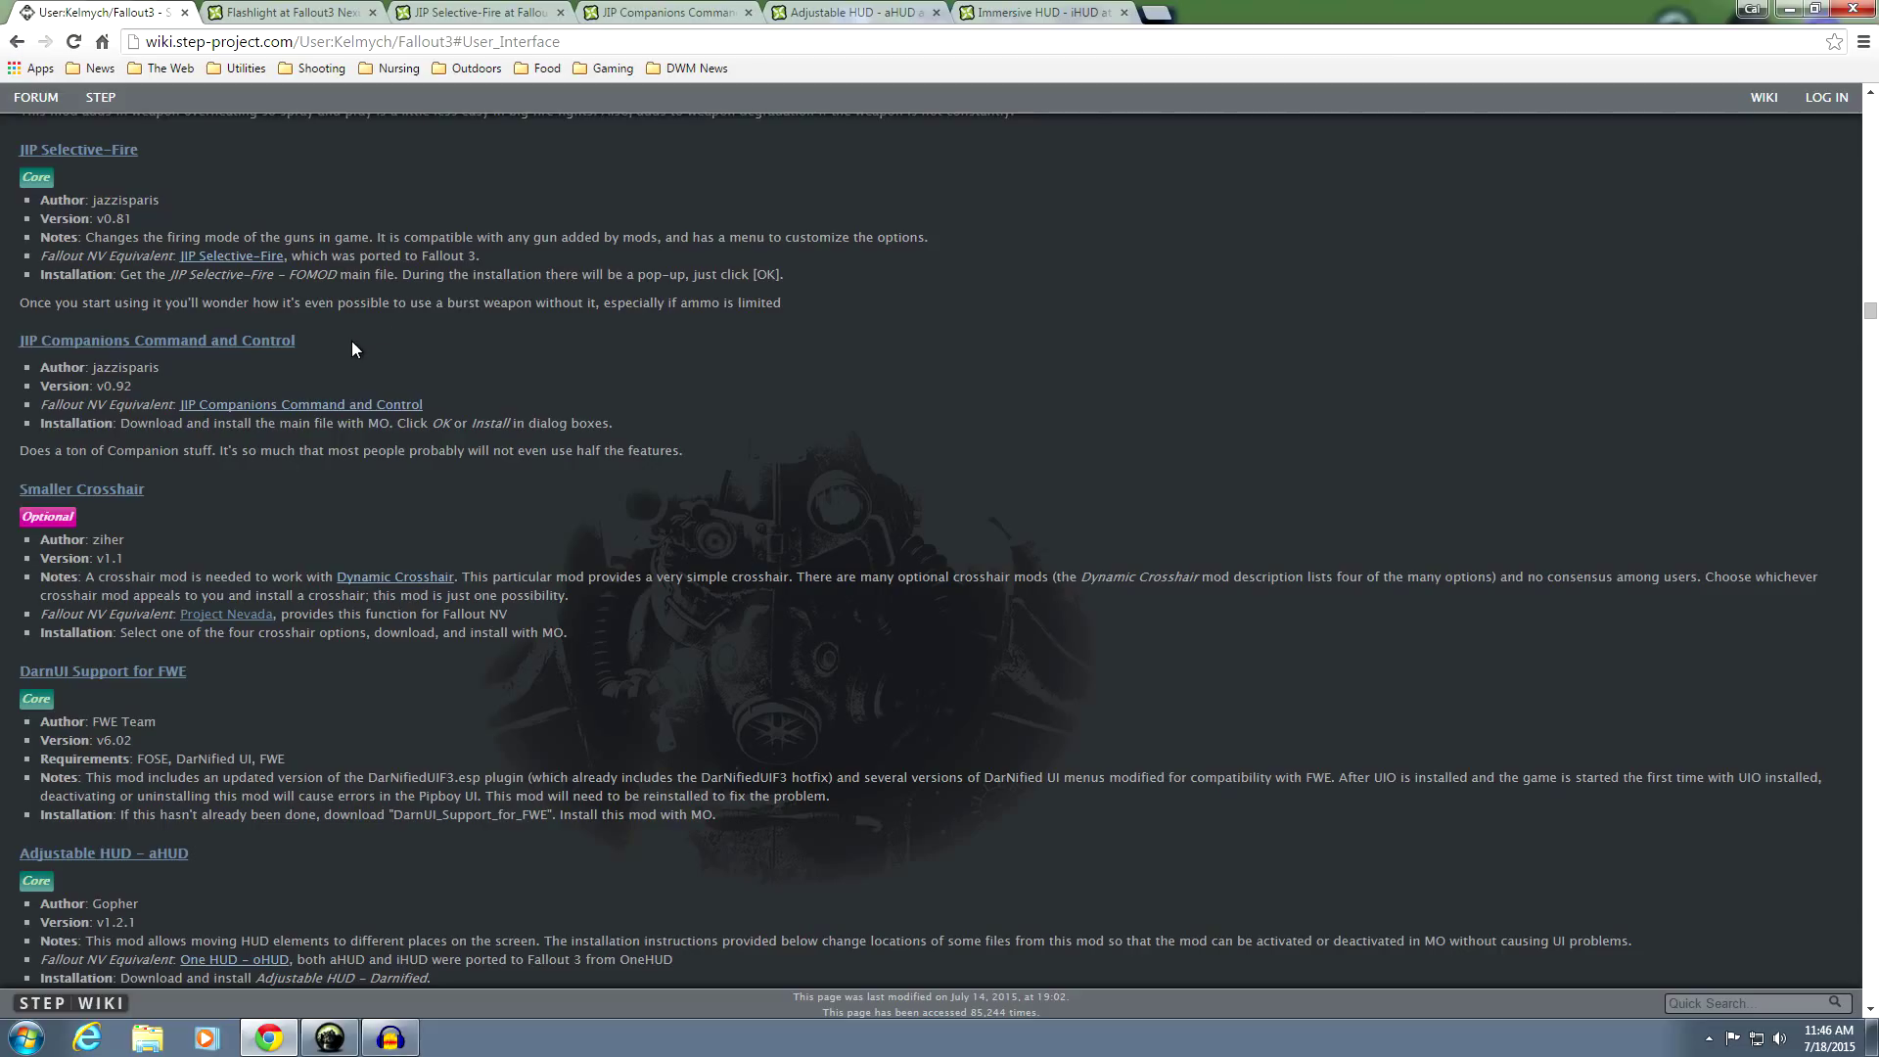
left_click_drag(164, 372, 84, 370)
left_click(389, 345)
scroll(472, 357, "down", 2)
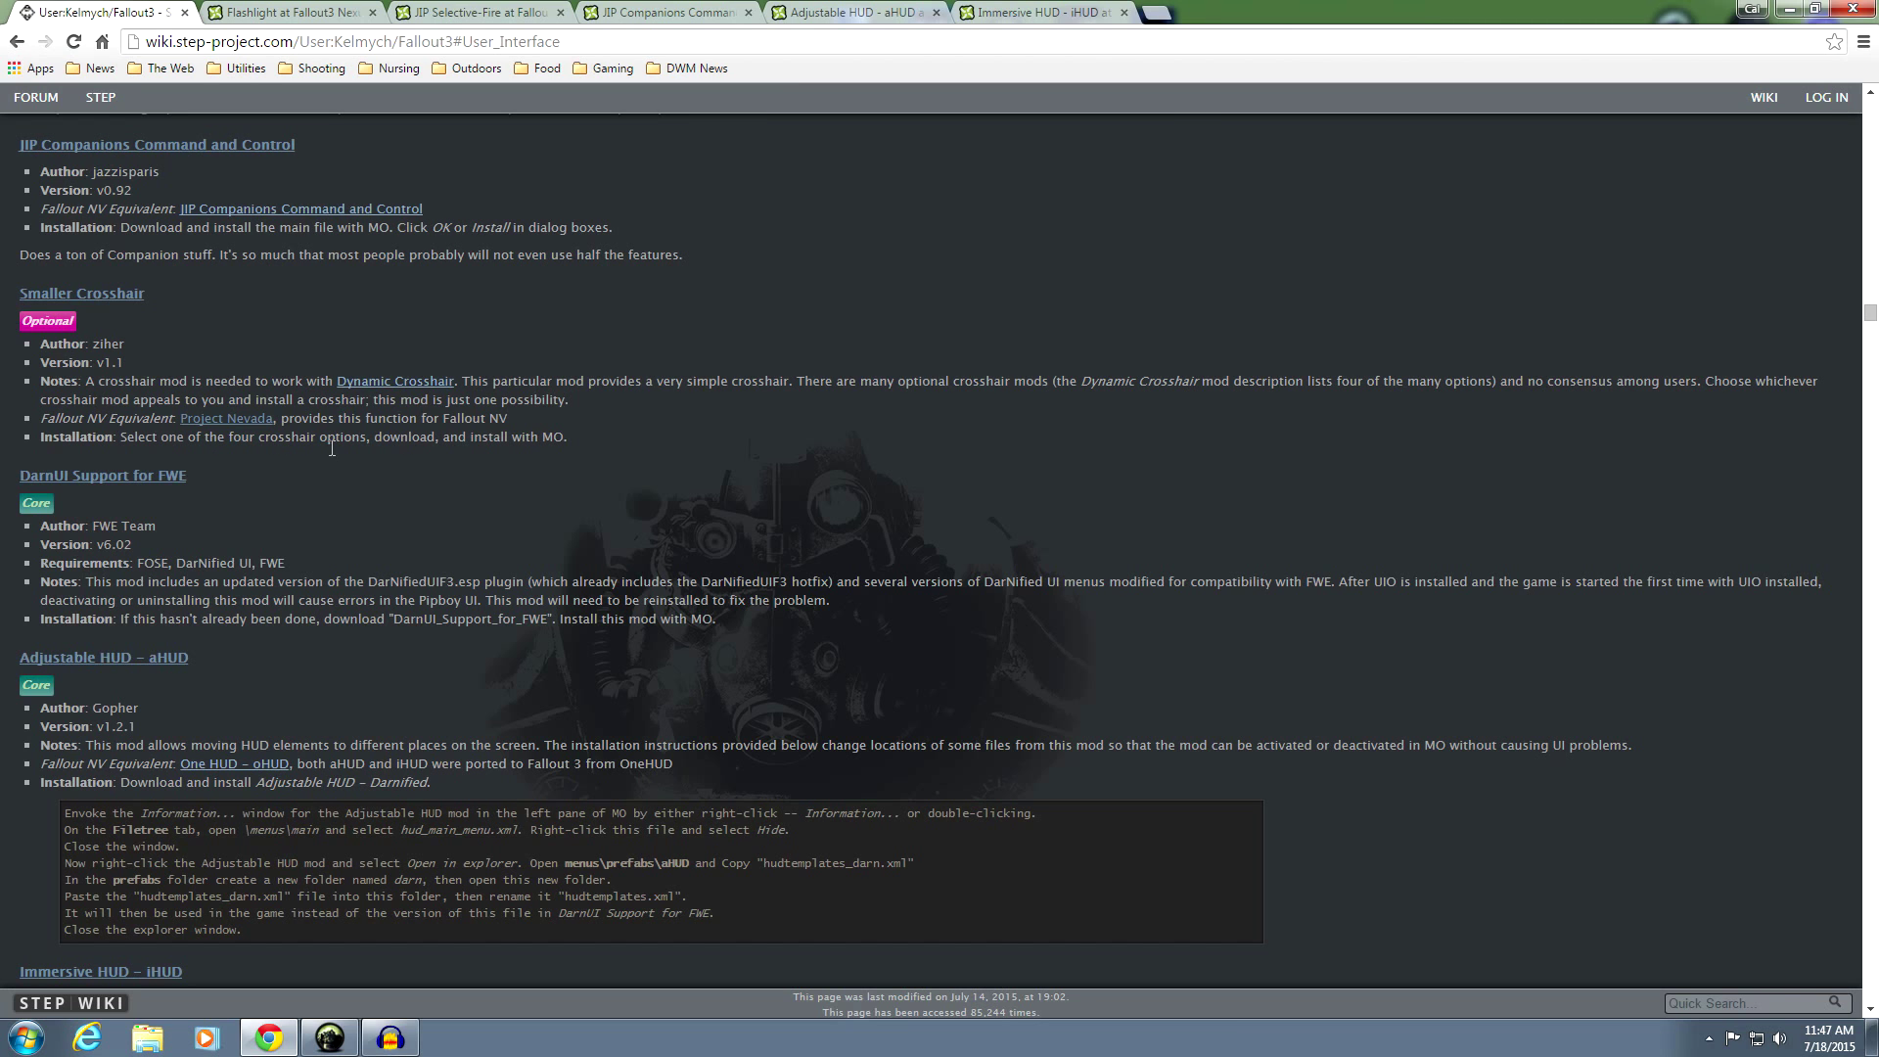
Read the guide's entries for DarnUI Support for FWE, Adjustable HUD, Immersive HUD and UIO, rechecking the aHUD installation instructions
scroll(554, 448, "down", 2)
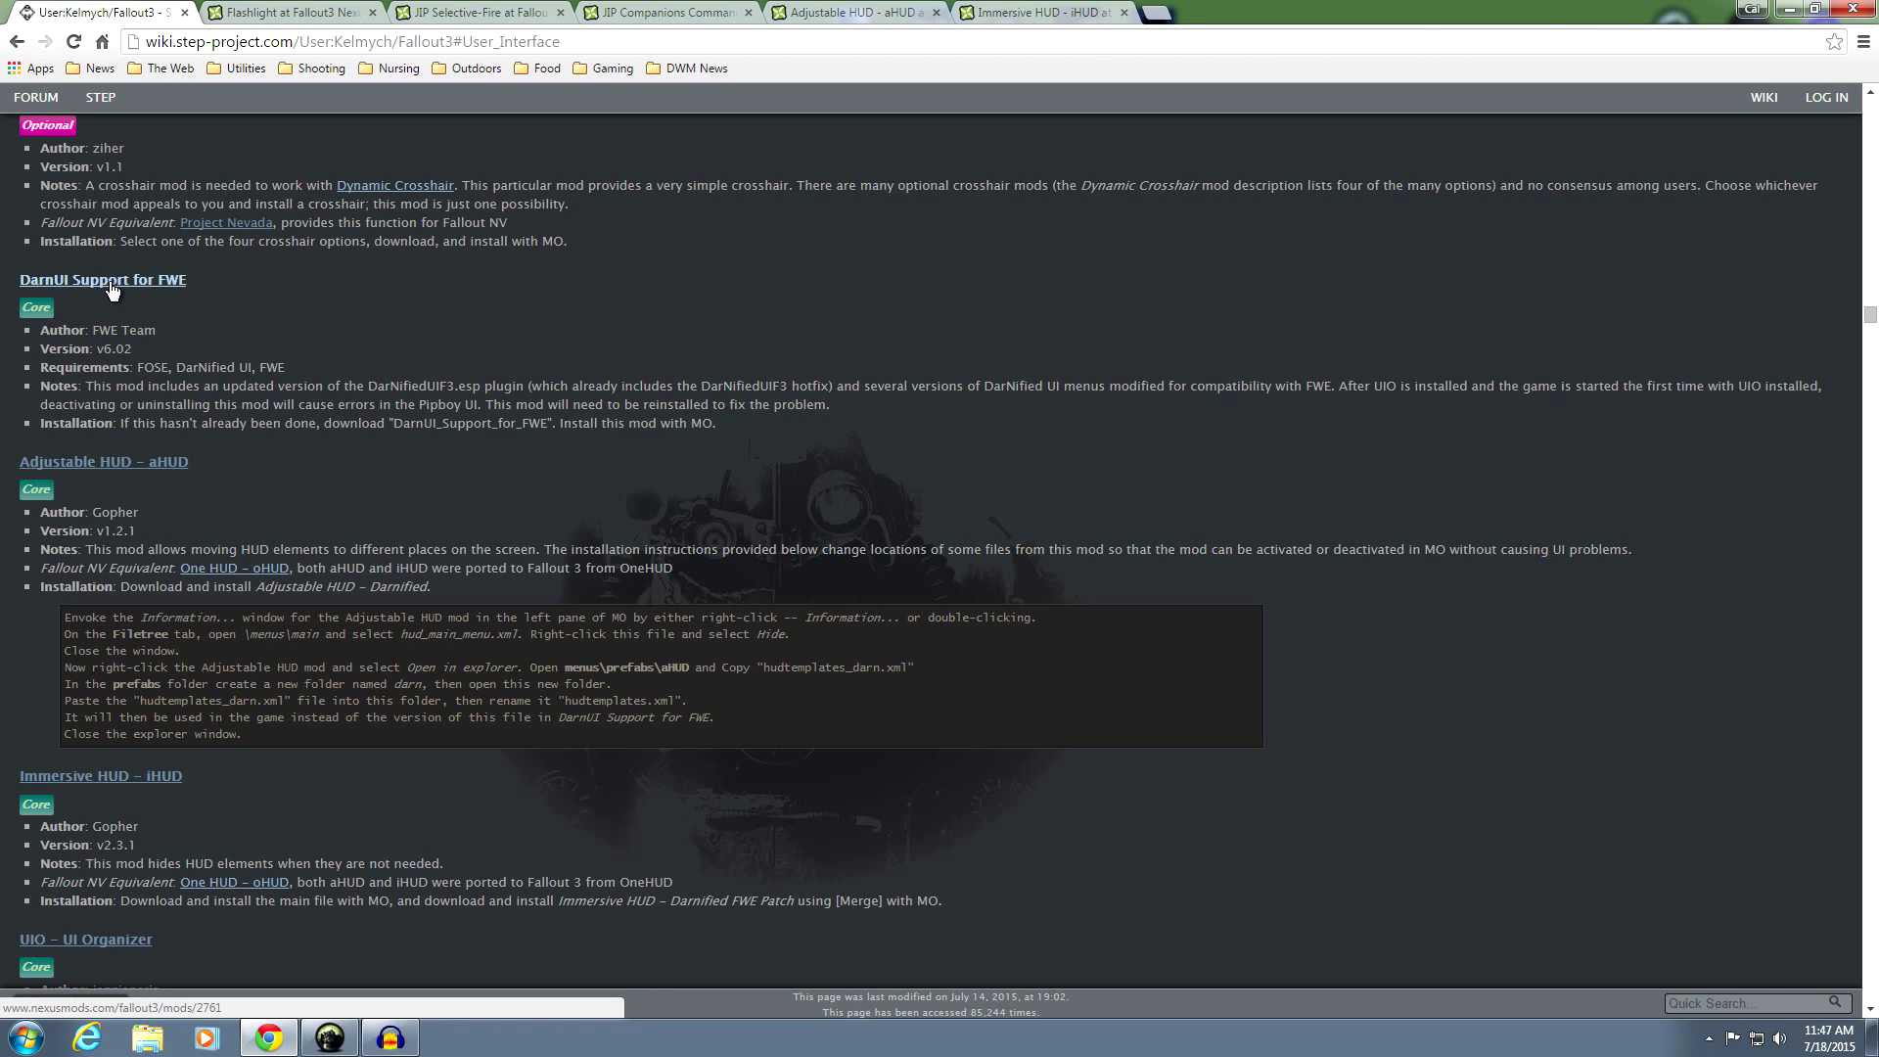
scroll(411, 298, "down", 2)
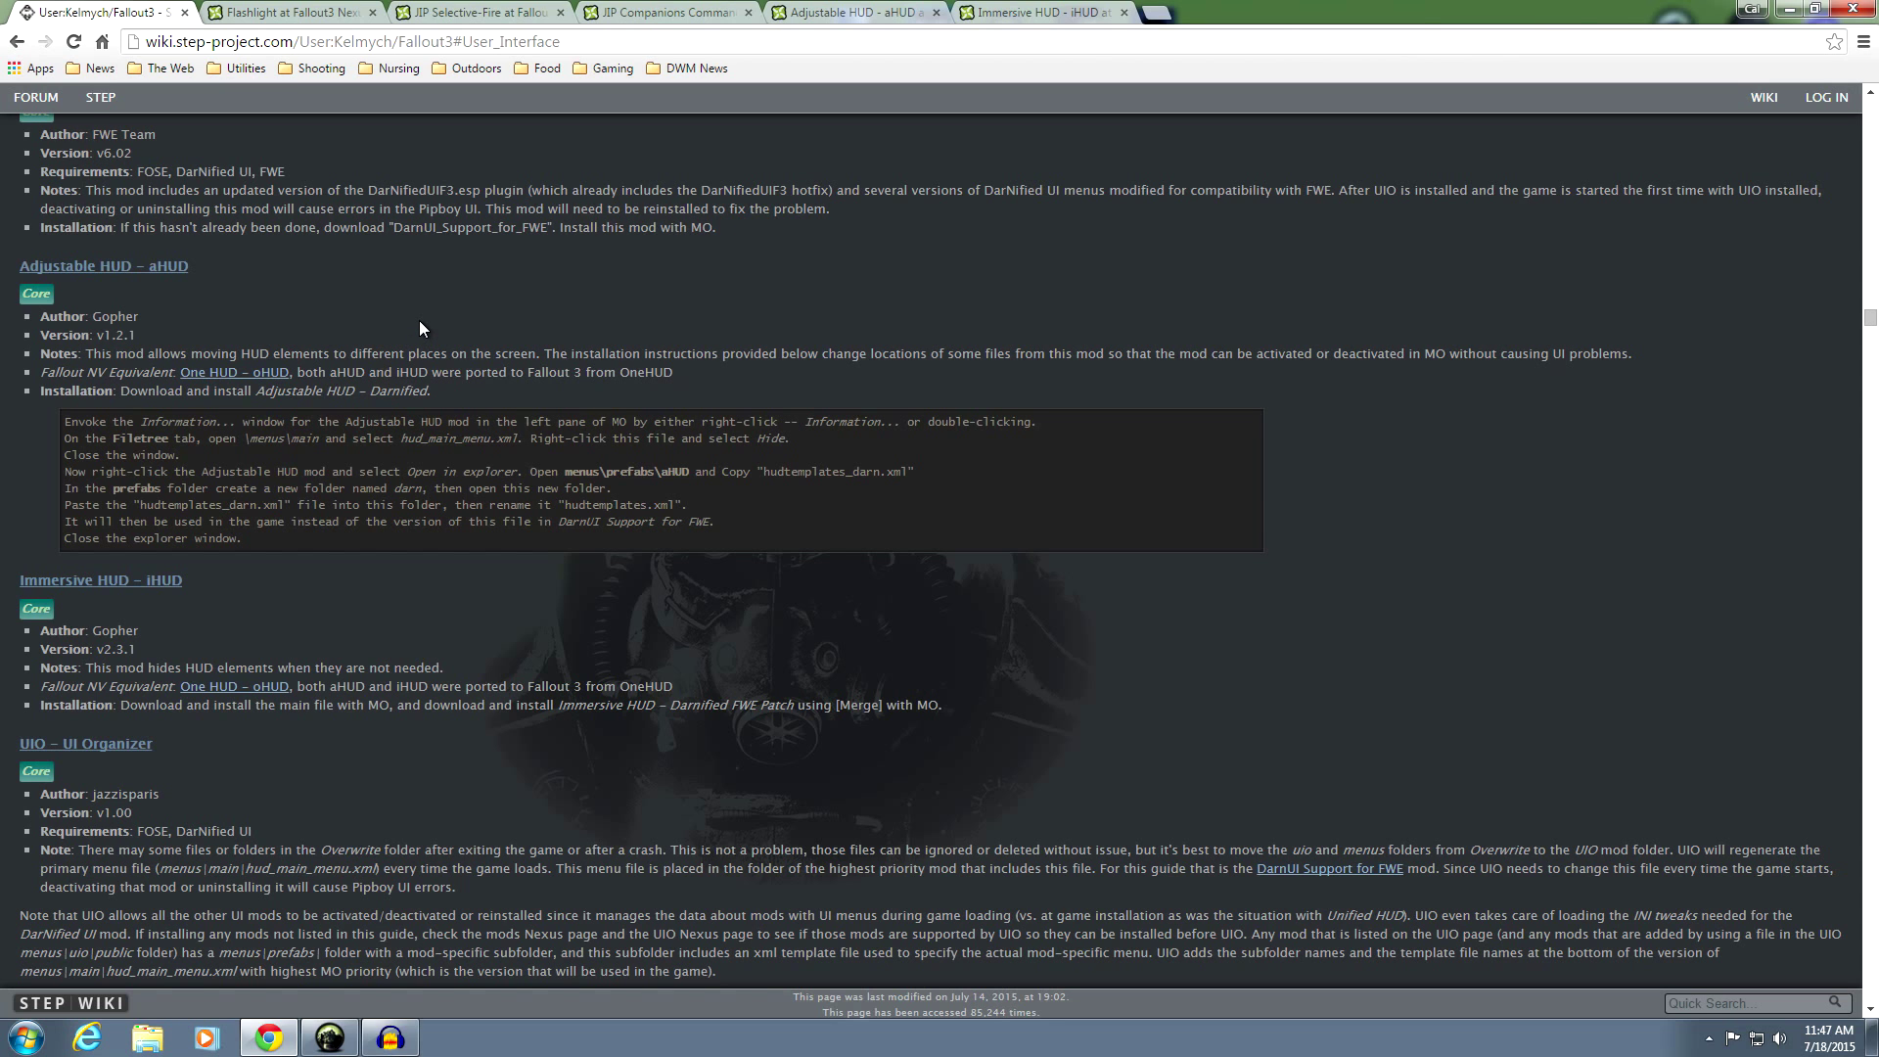
scroll(502, 360, "down", 2)
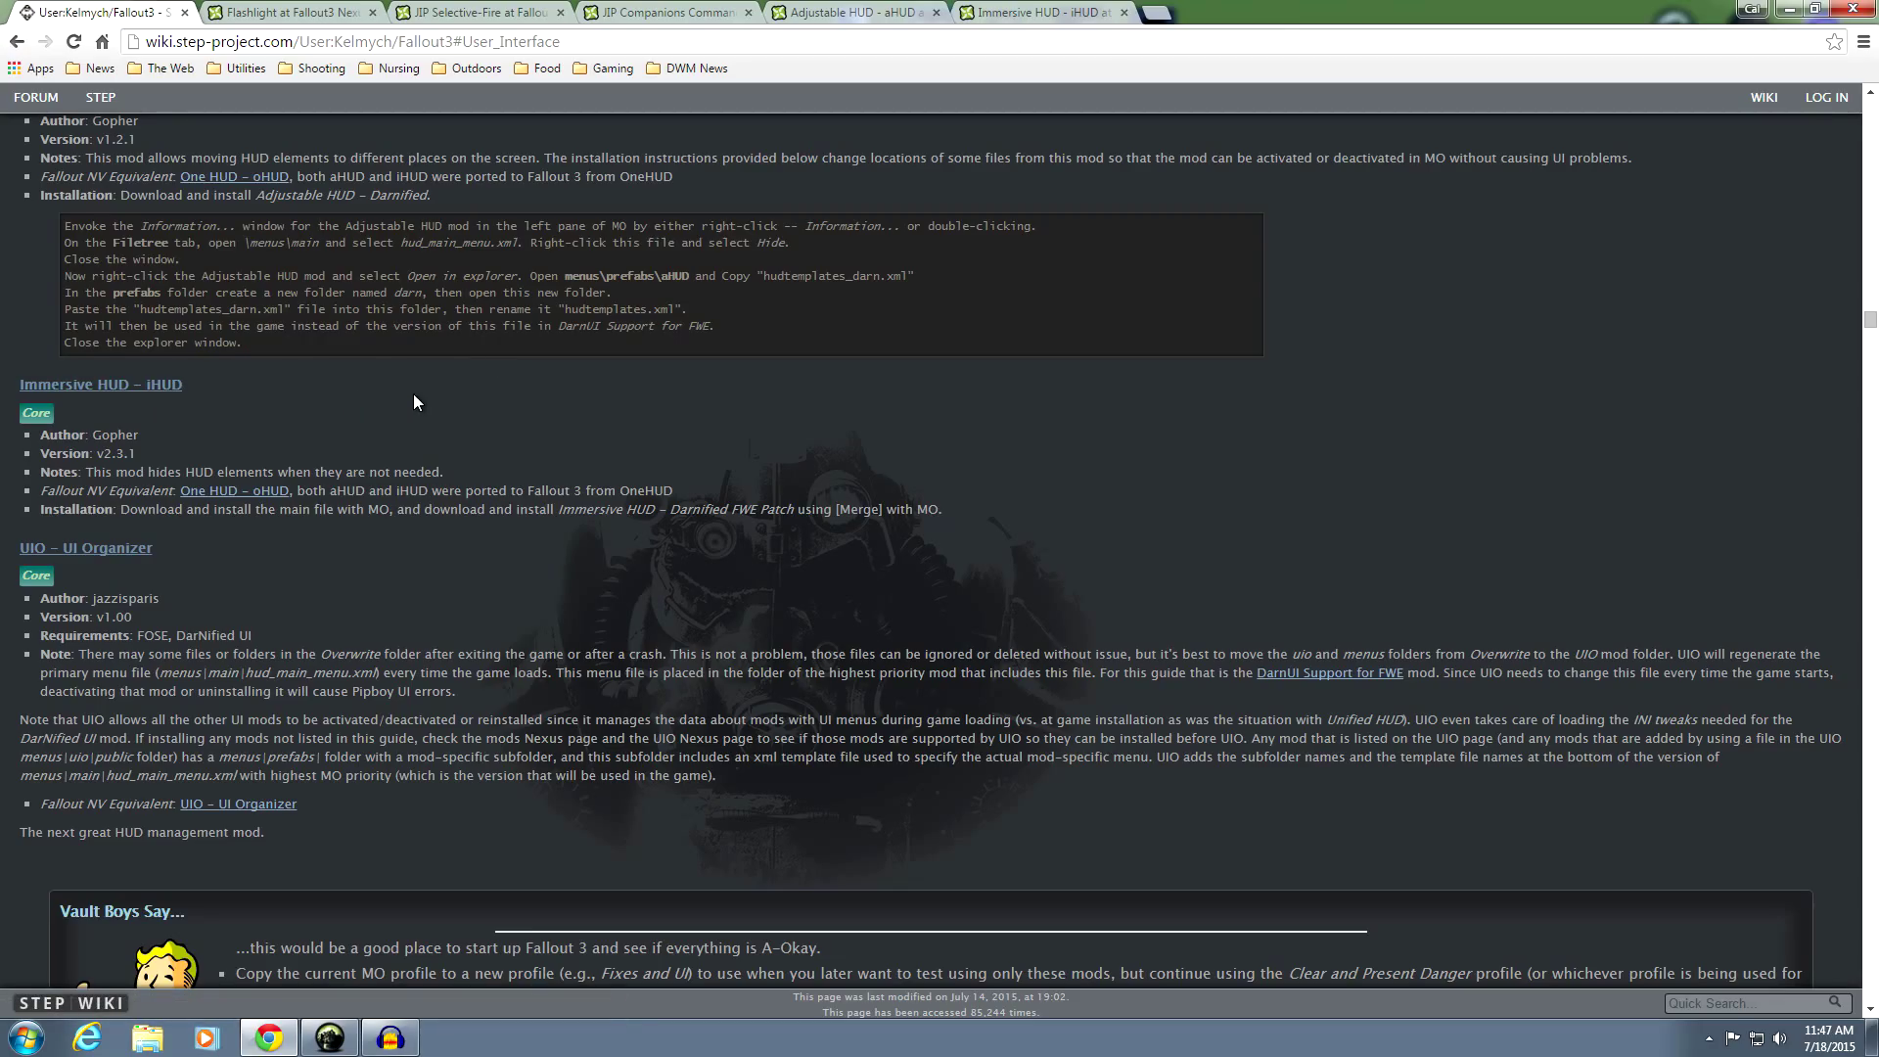
scroll(483, 402, "down", 1)
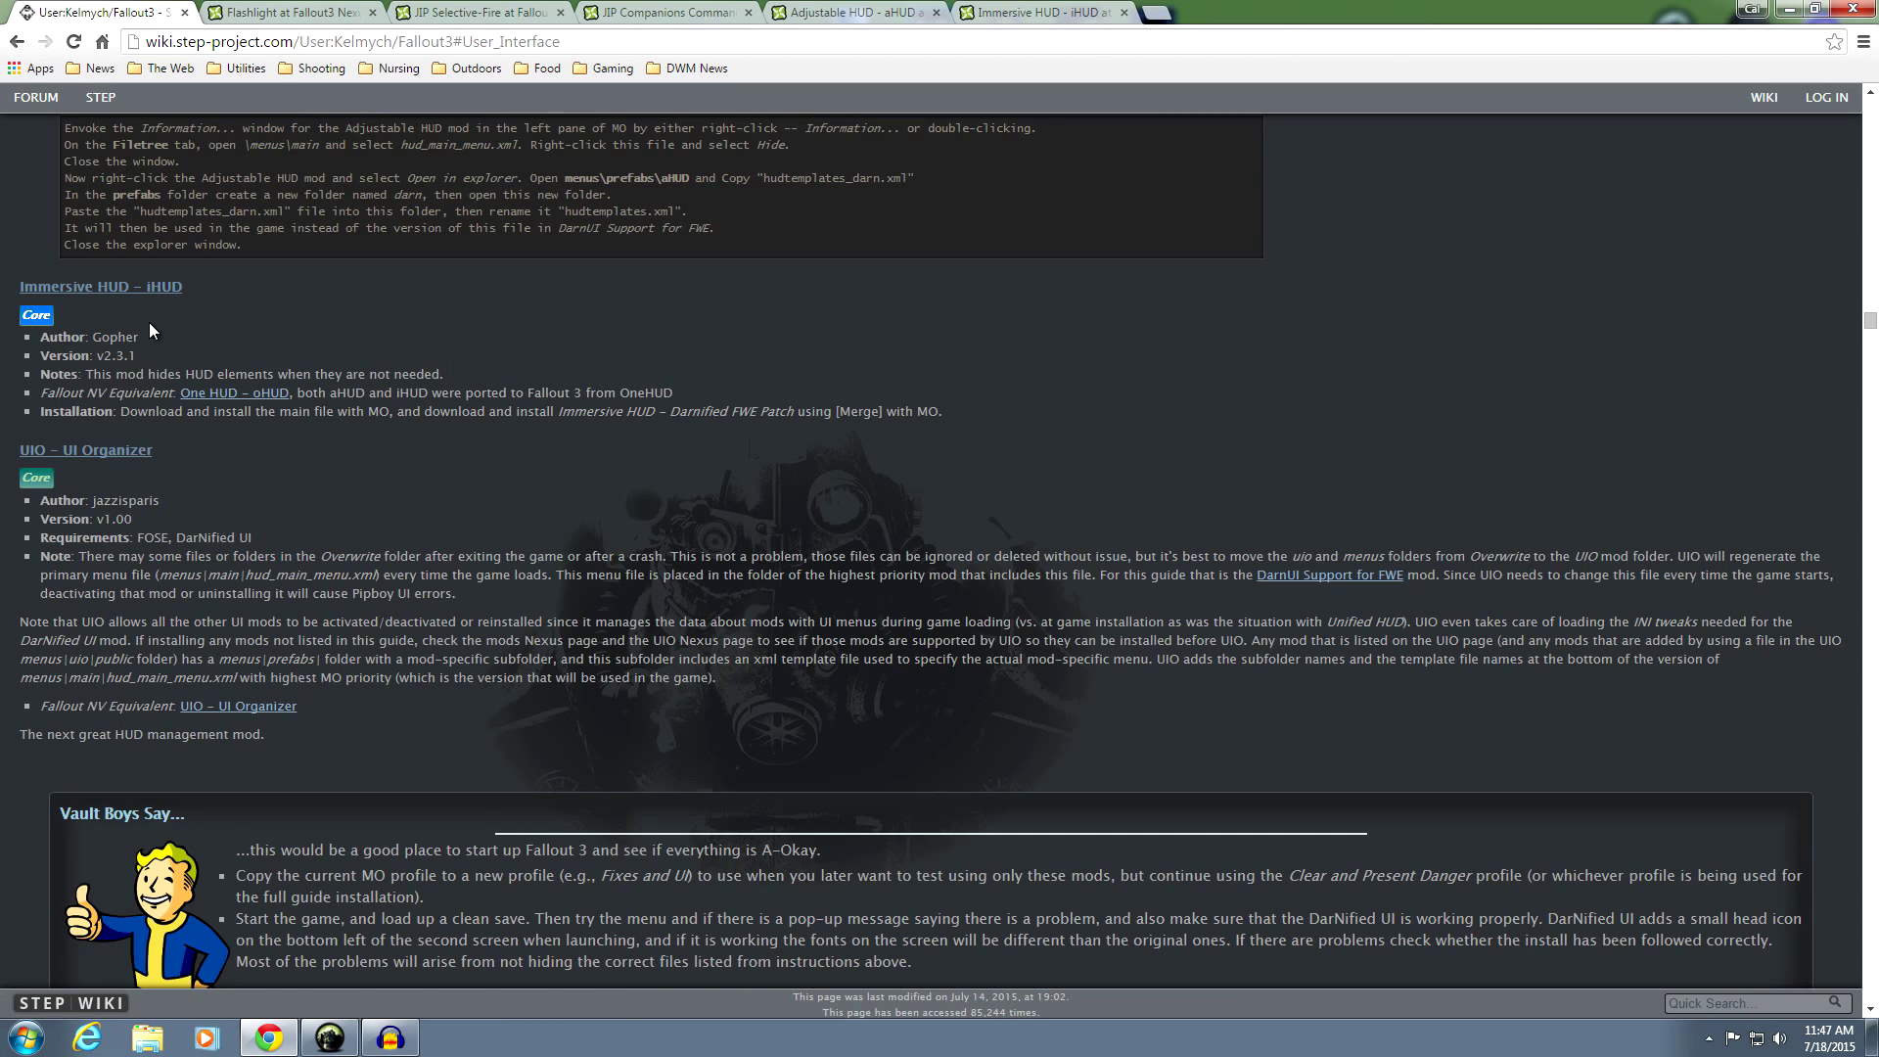
scroll(141, 304, "down", 2)
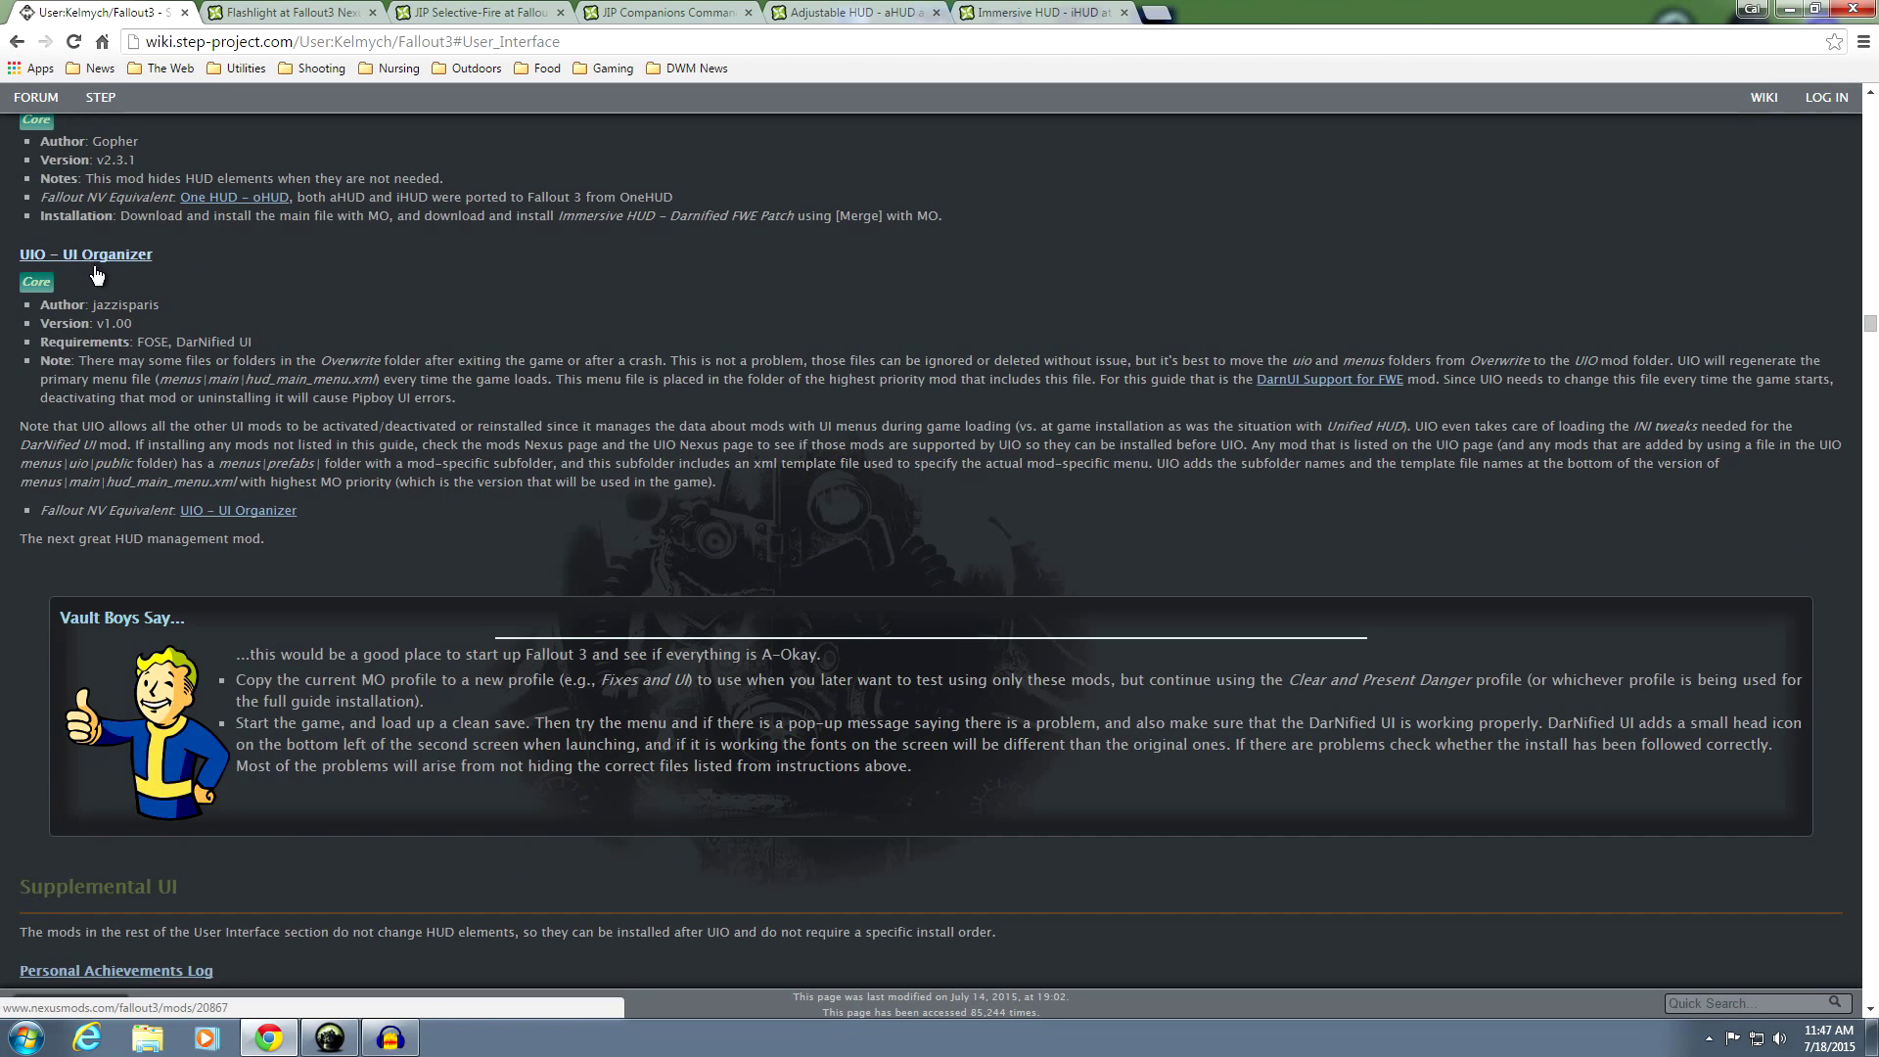
scroll(632, 419, "up", 1)
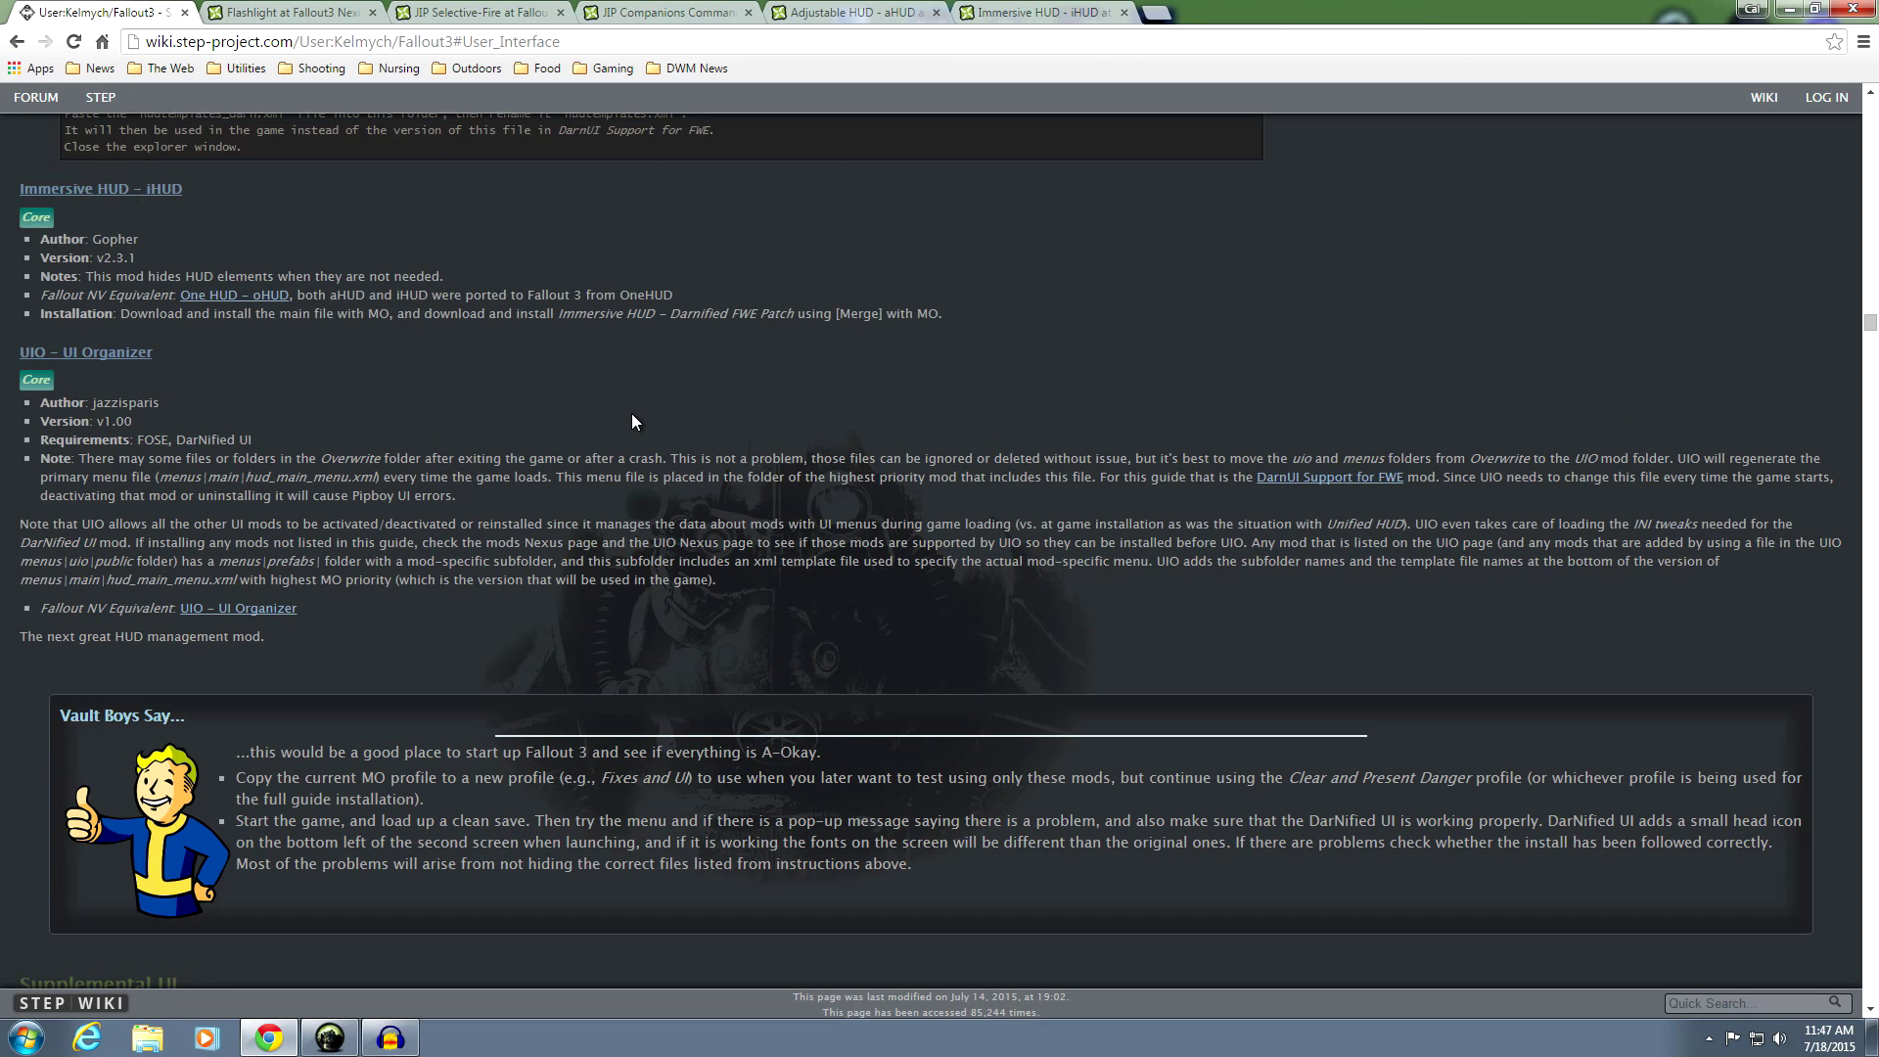
scroll(632, 420, "up", 1)
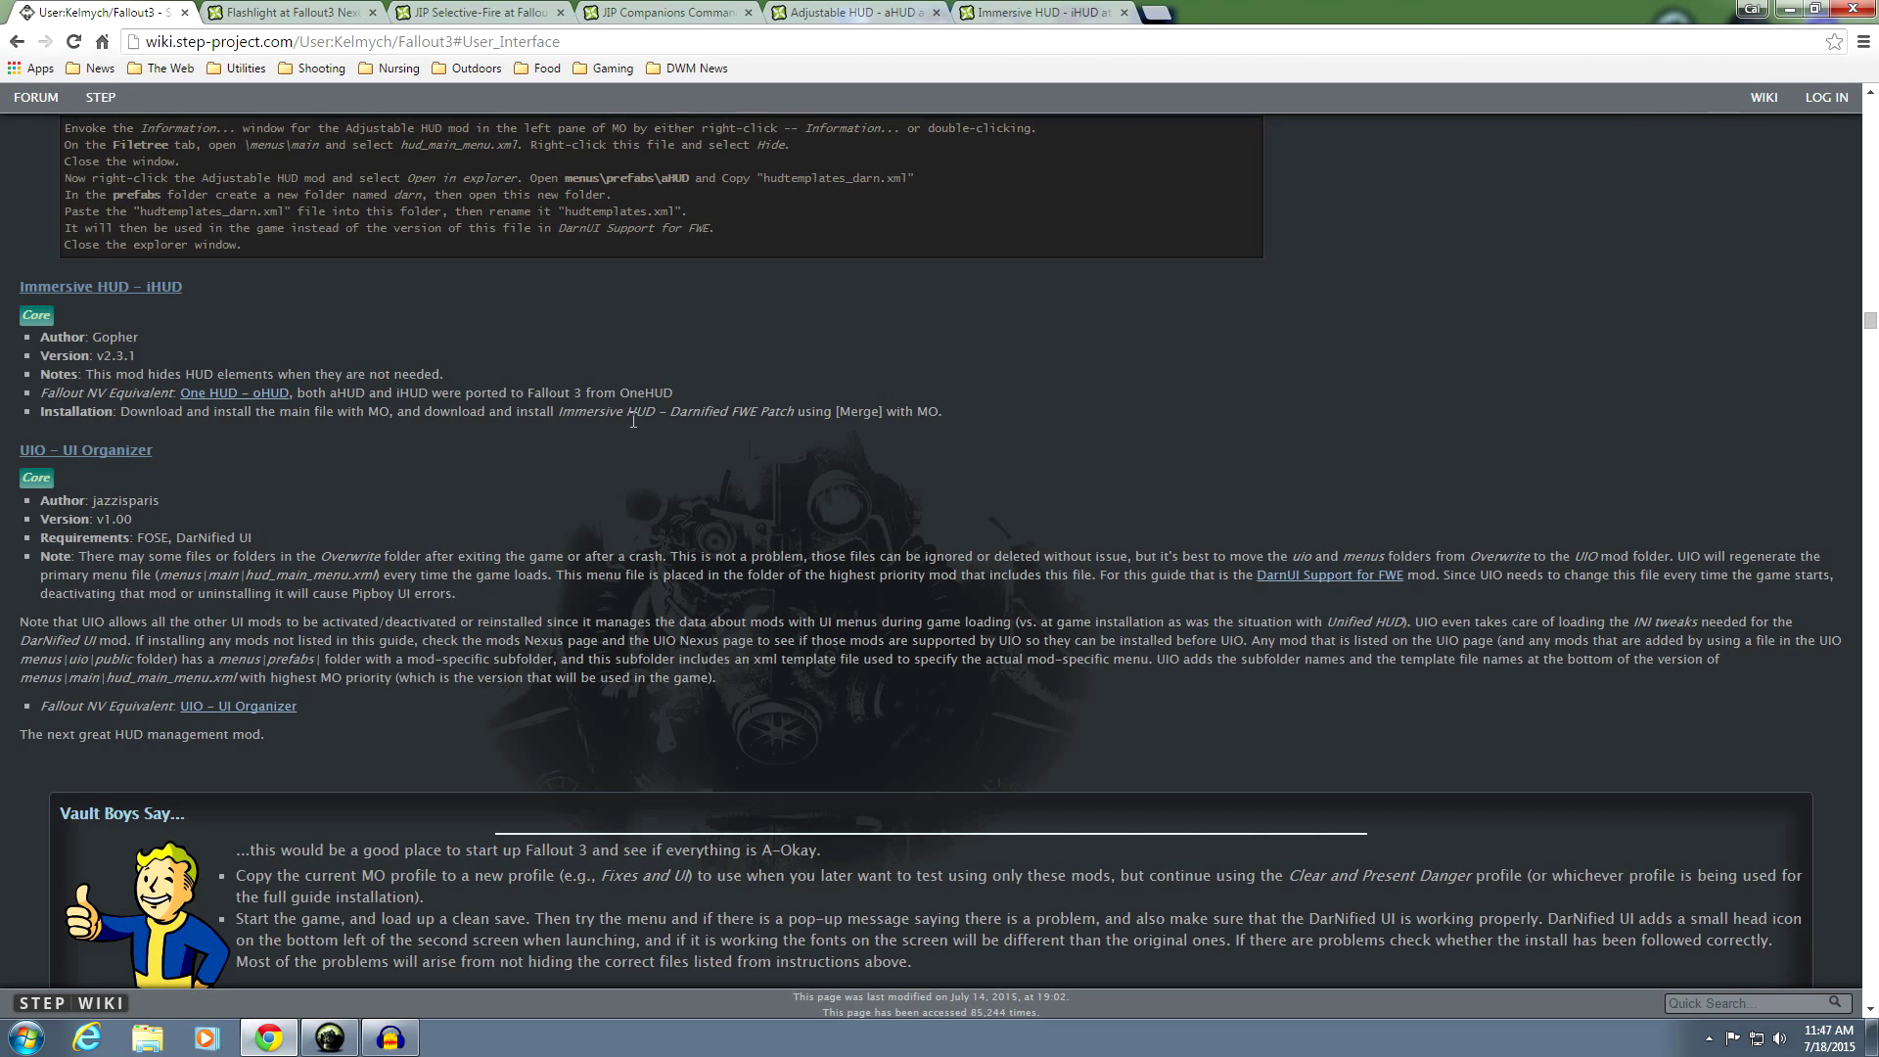
scroll(633, 421, "up", 1)
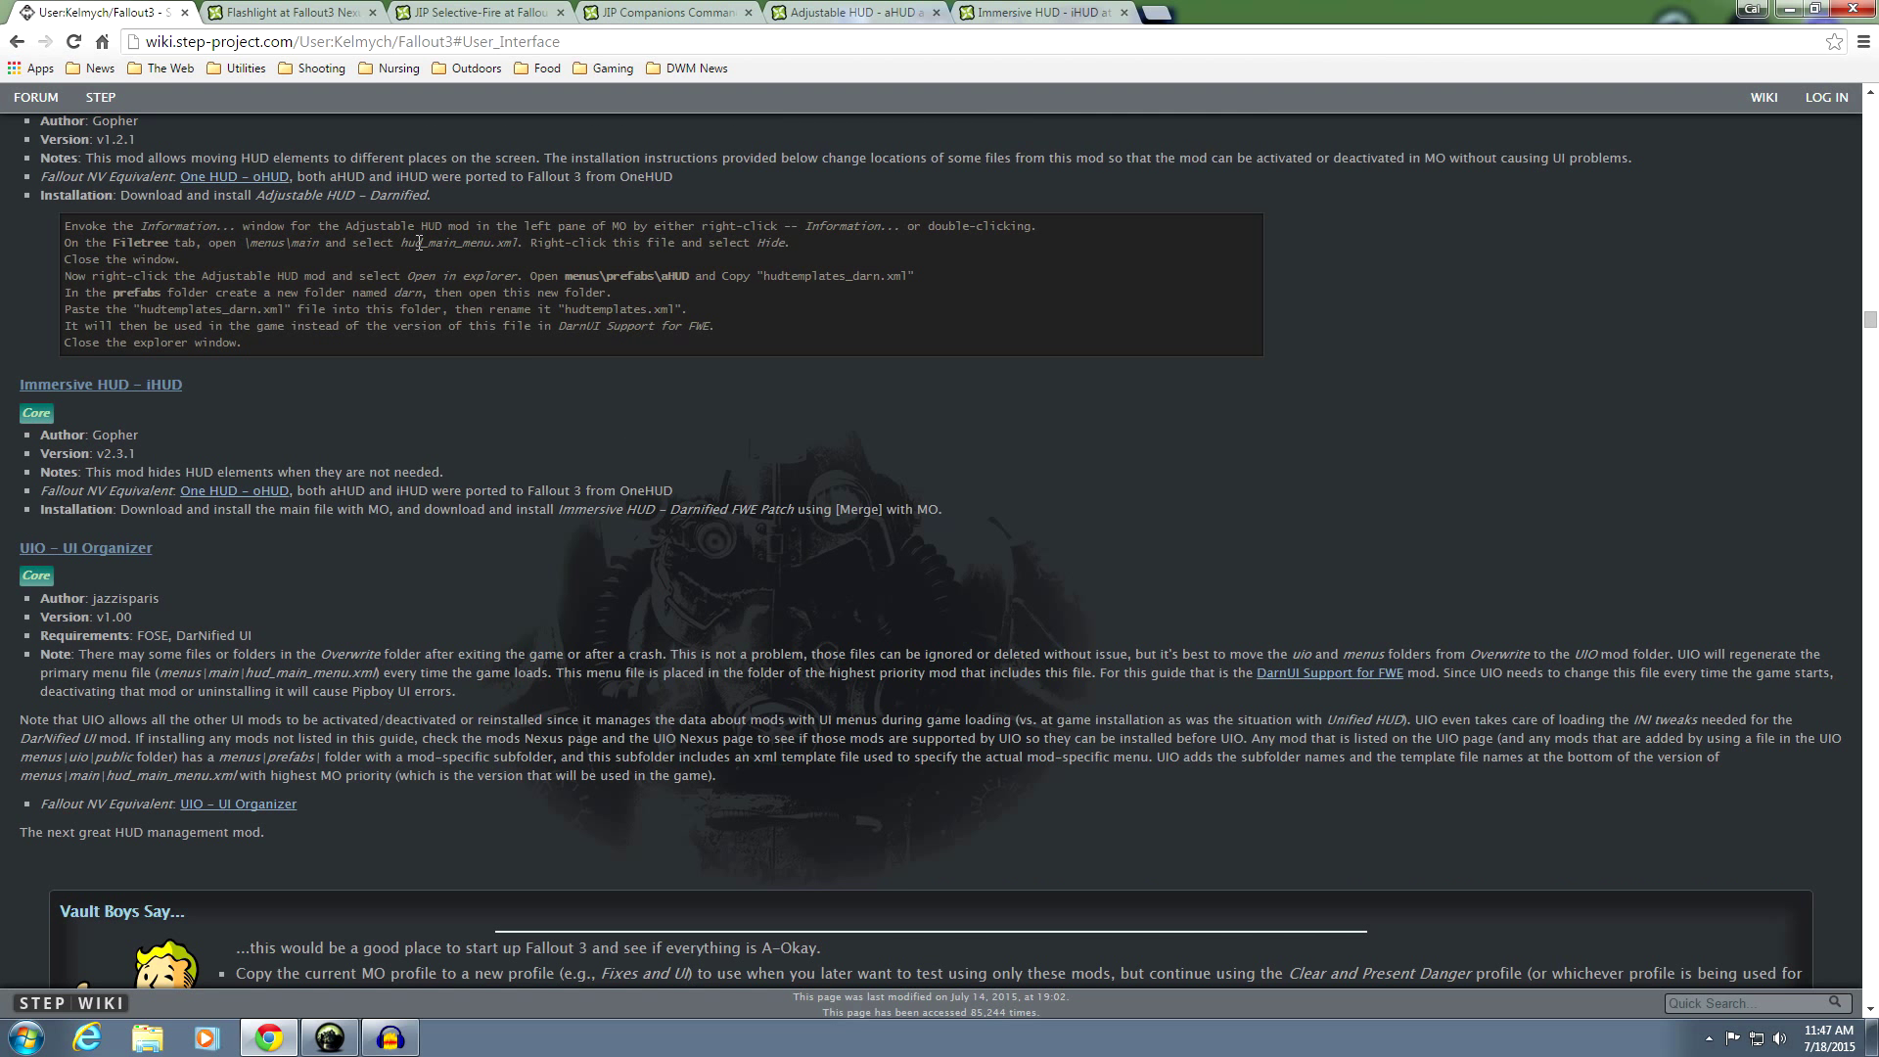
Review the Flashlight mod's description on Nexus Mods and show its downloadable files, locating Flashlight v1-5
left_click(325, 16)
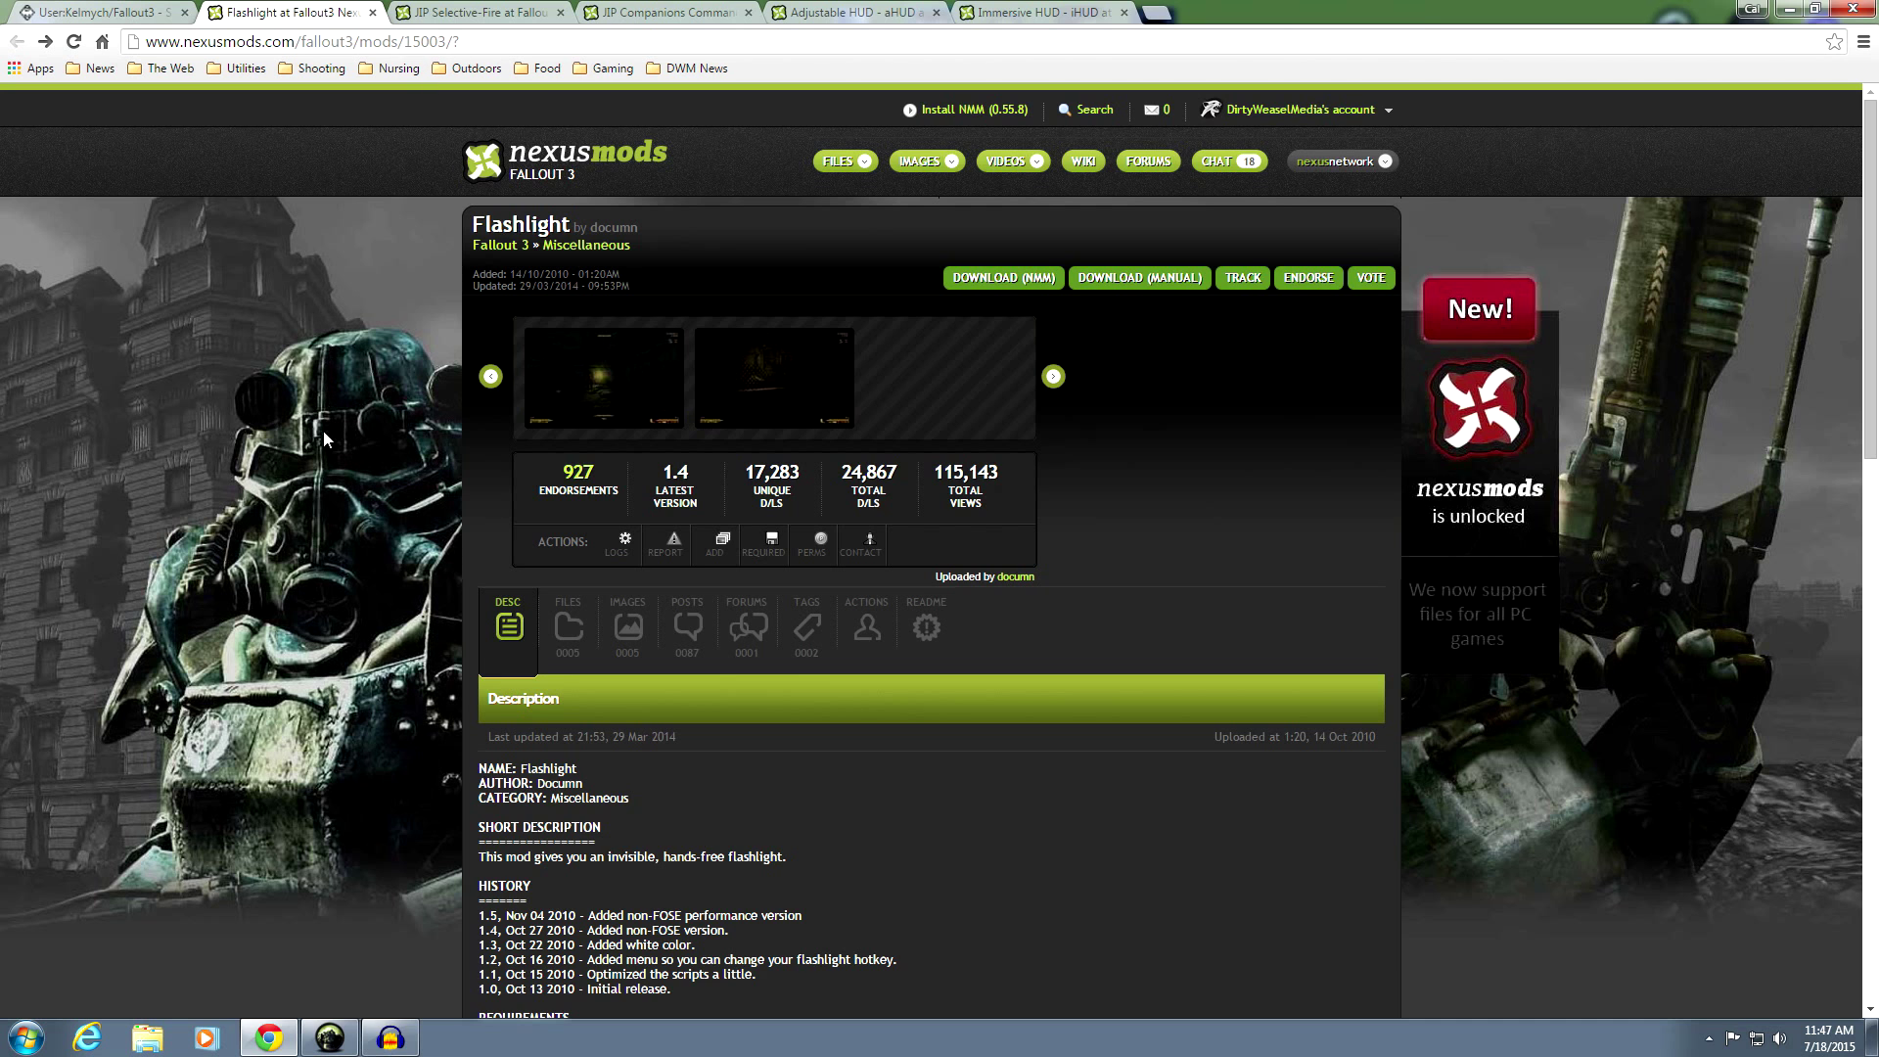
scroll(436, 528, "down", 4)
scroll(407, 544, "down", 3)
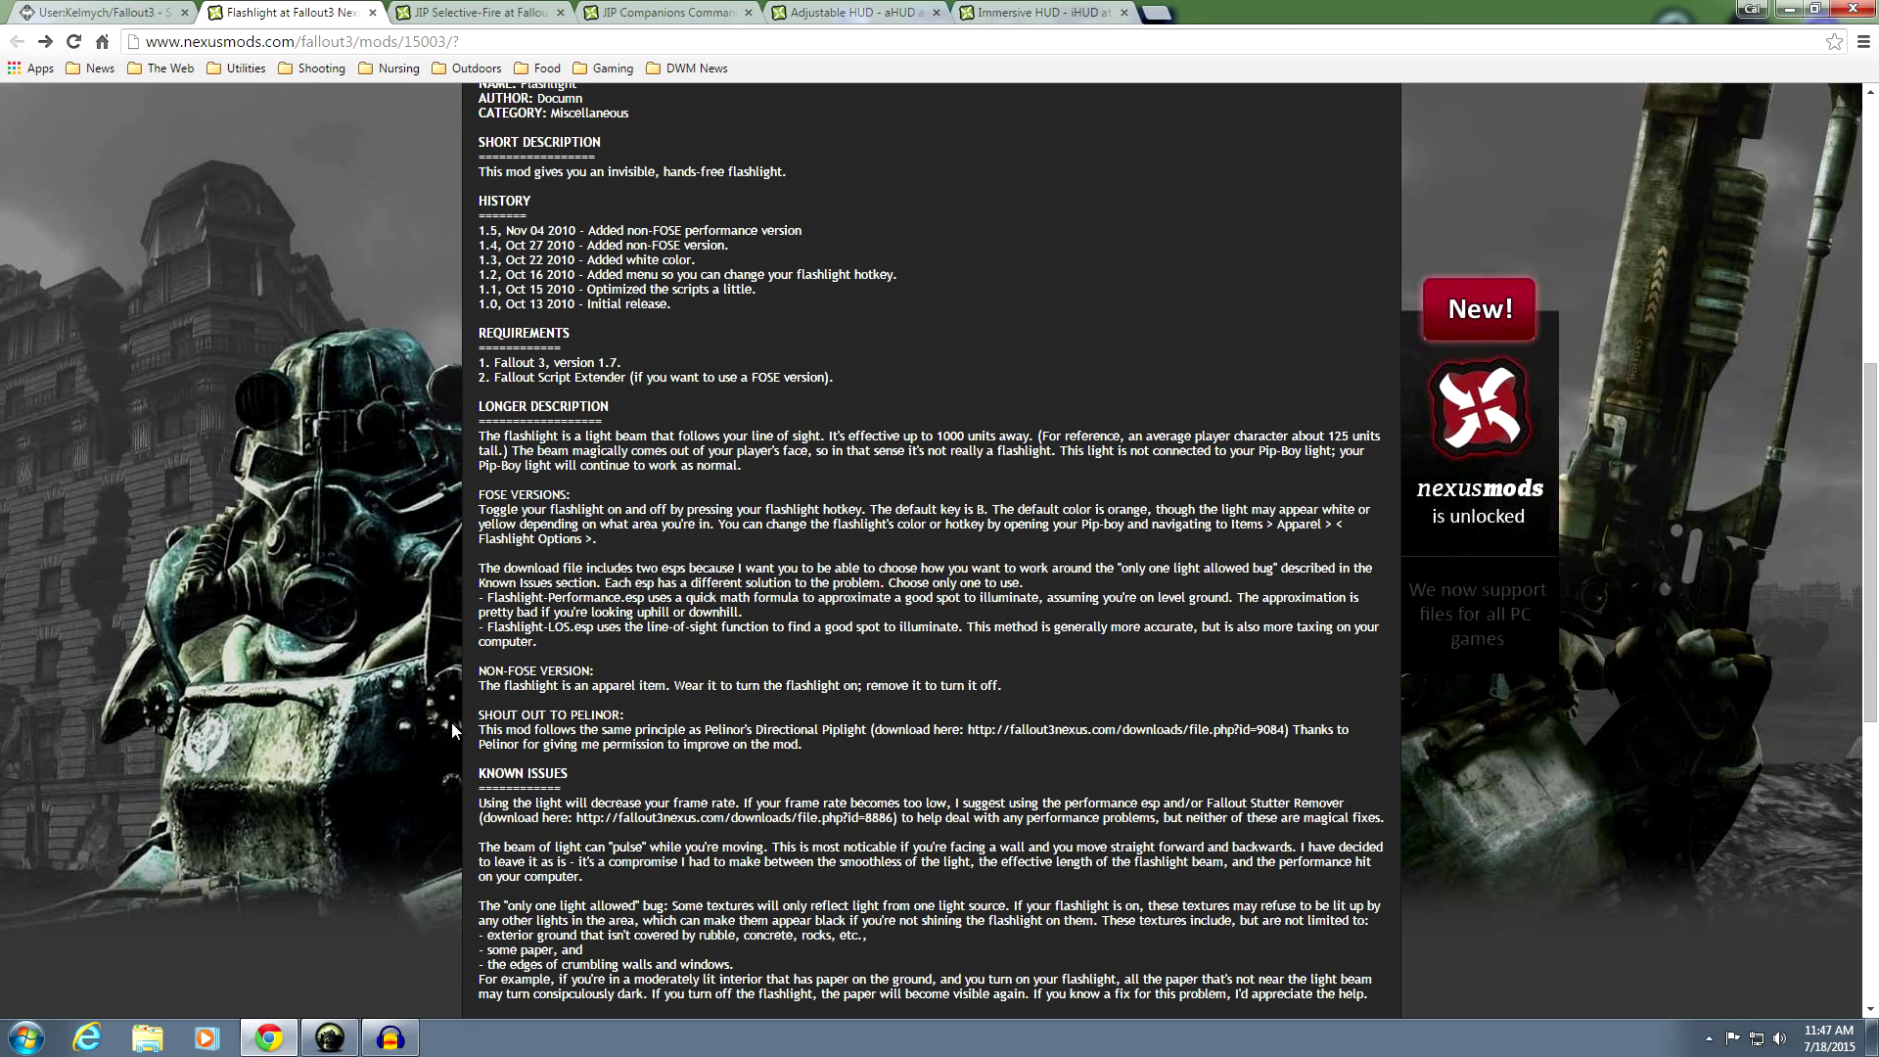
scroll(442, 694, "up", 5)
left_click(565, 334)
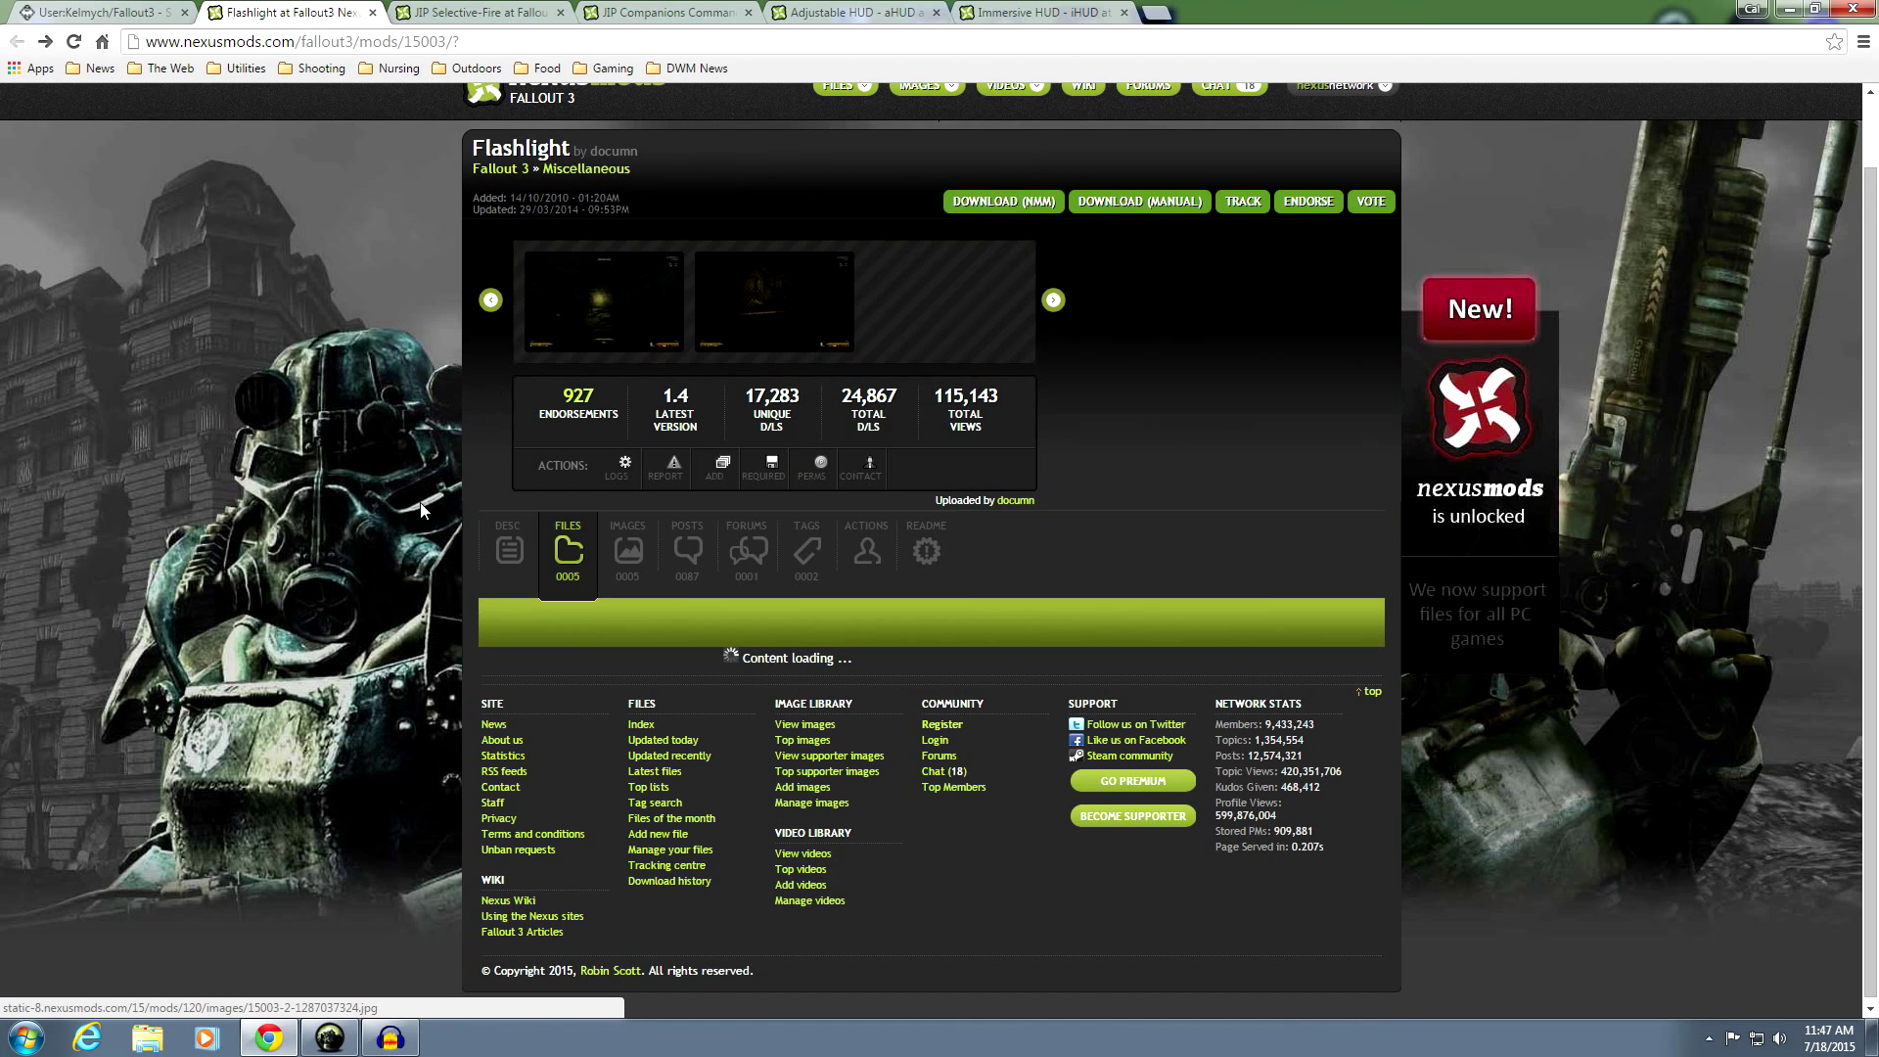
scroll(433, 510, "down", 3)
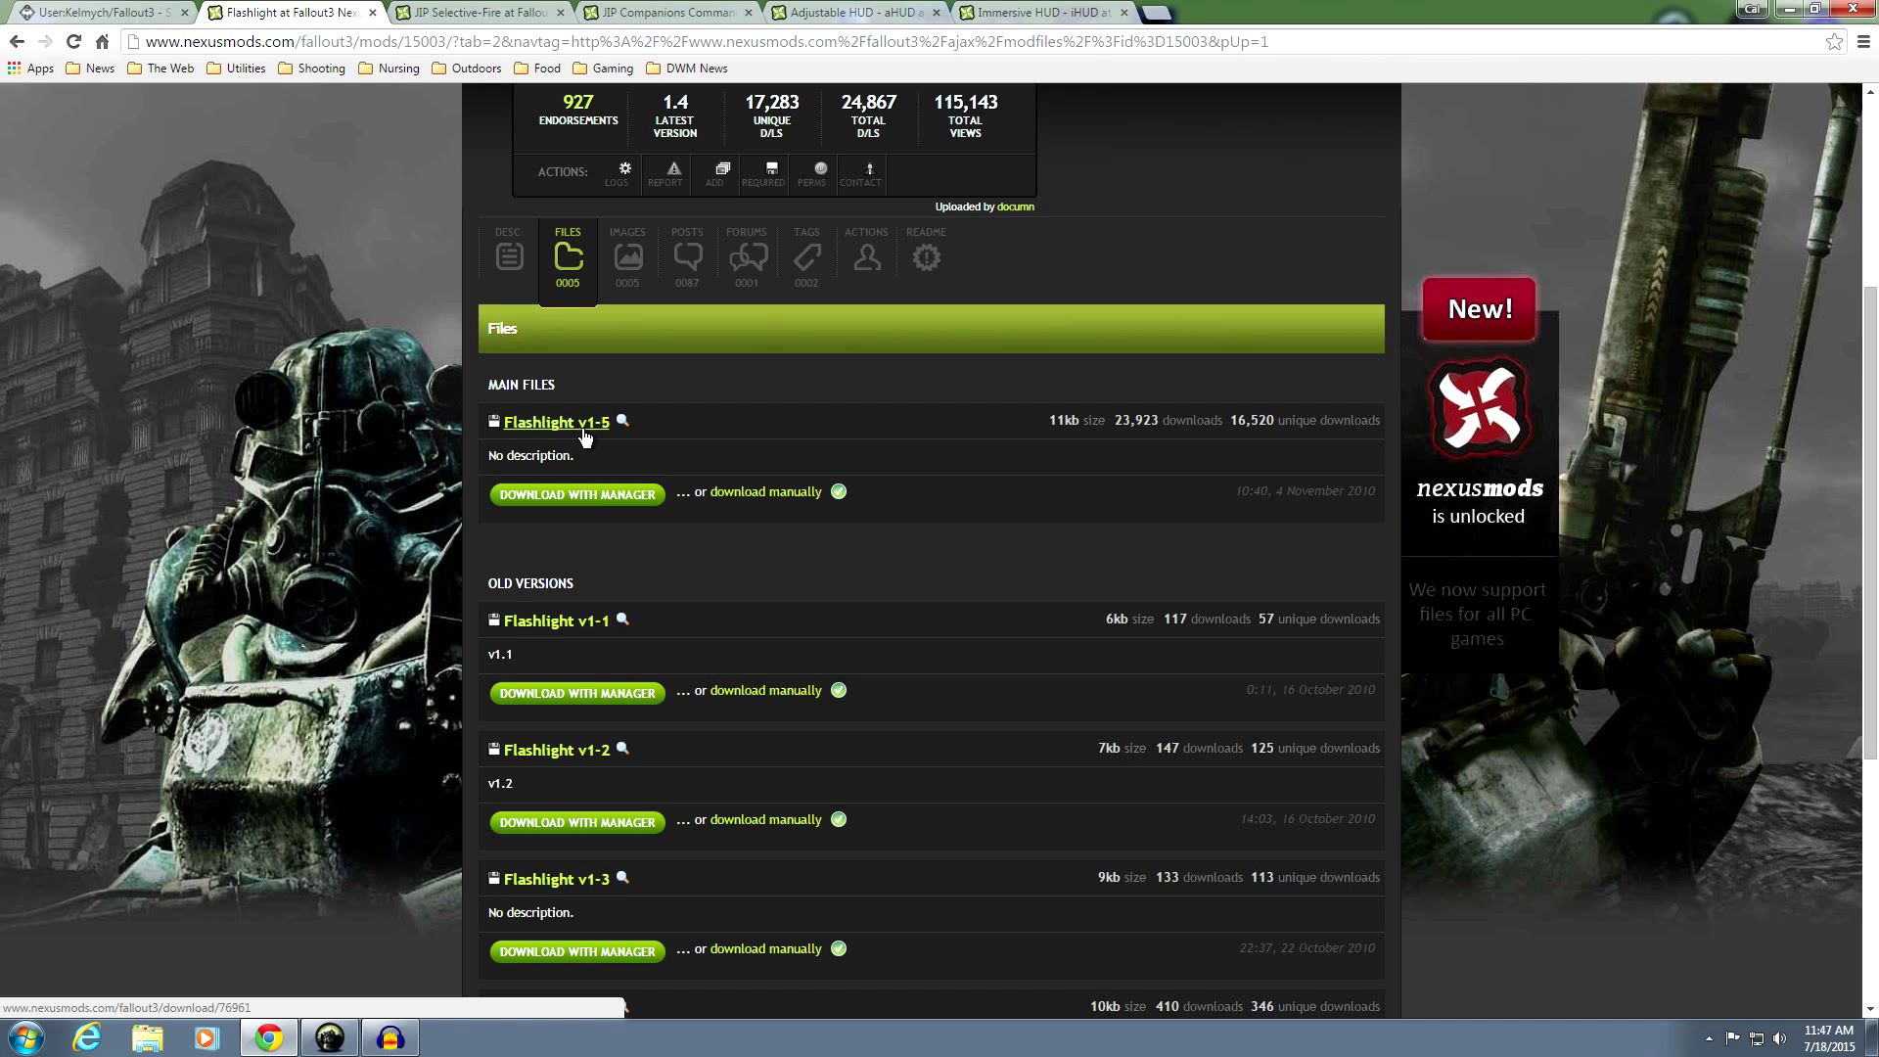
Read the JIP Selective-Fire description on Nexus Mods and show its downloadable files, locating the FOMOD version
left_click(466, 17)
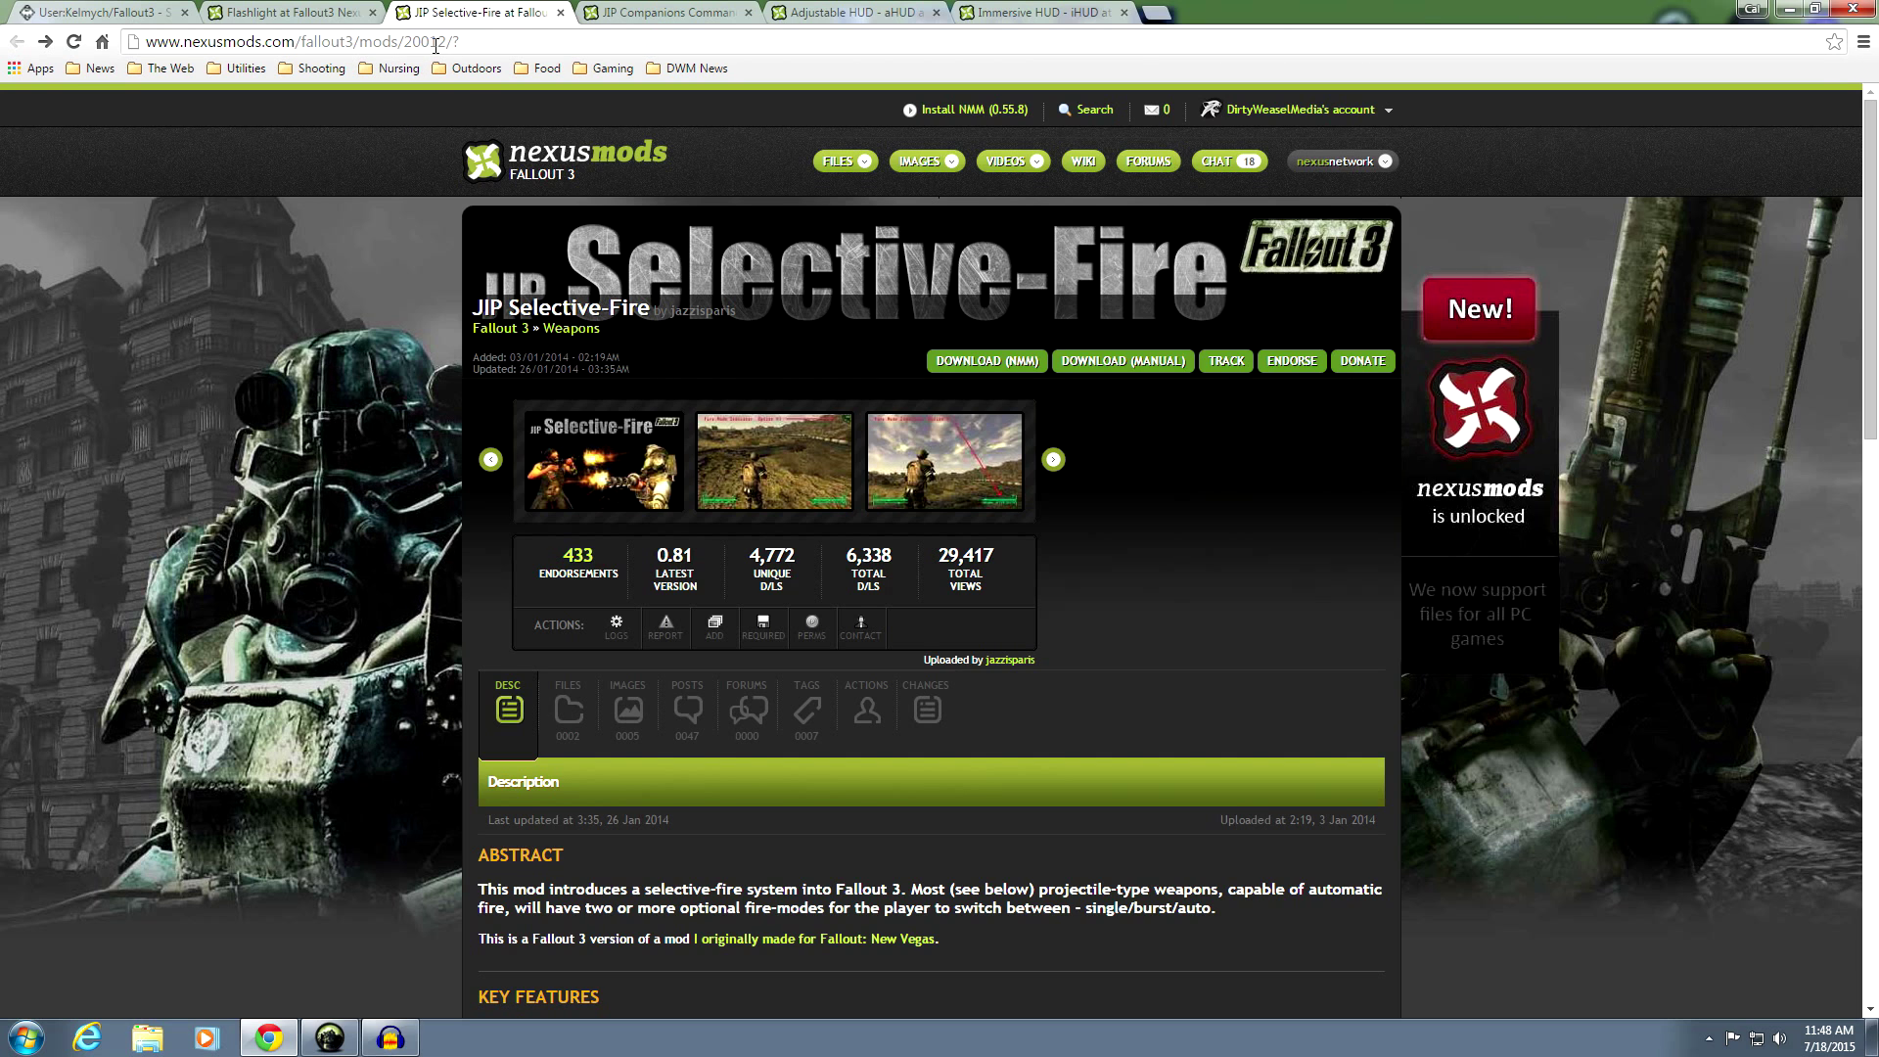
scroll(434, 405, "down", 4)
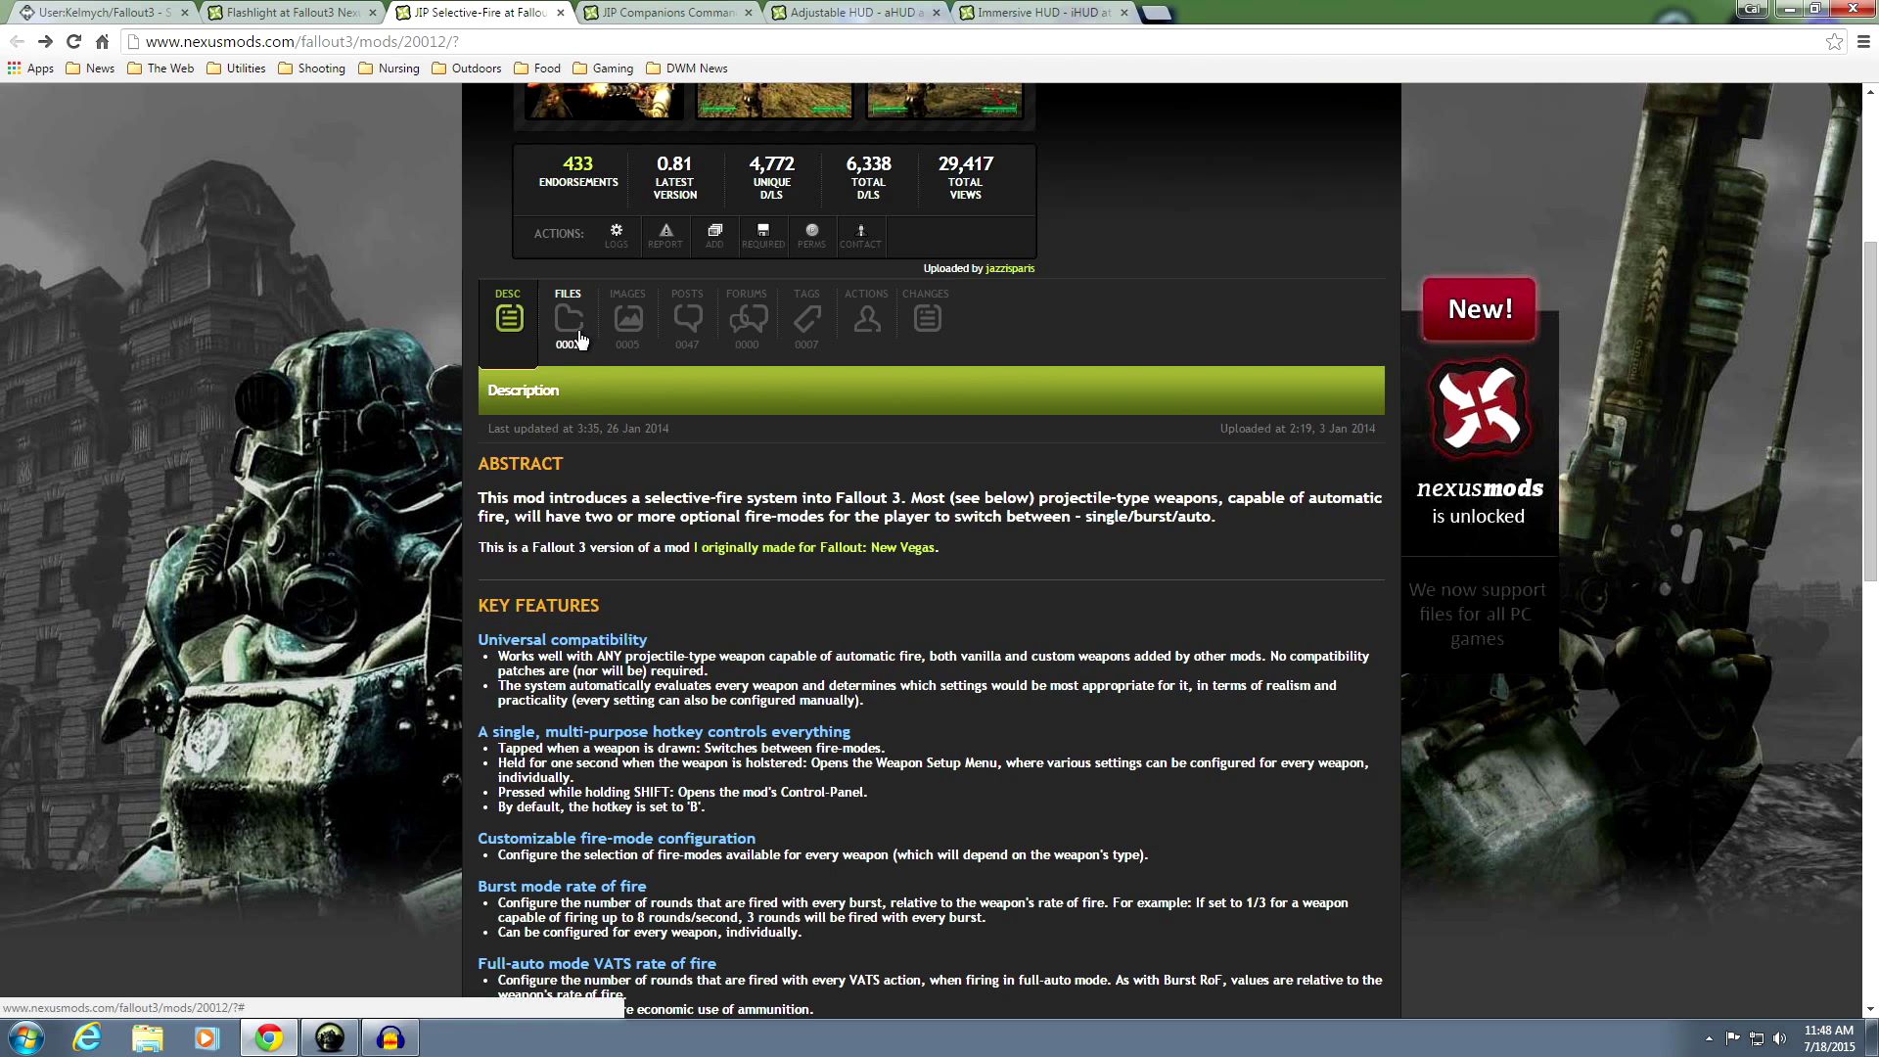
scroll(564, 411, "down", 3)
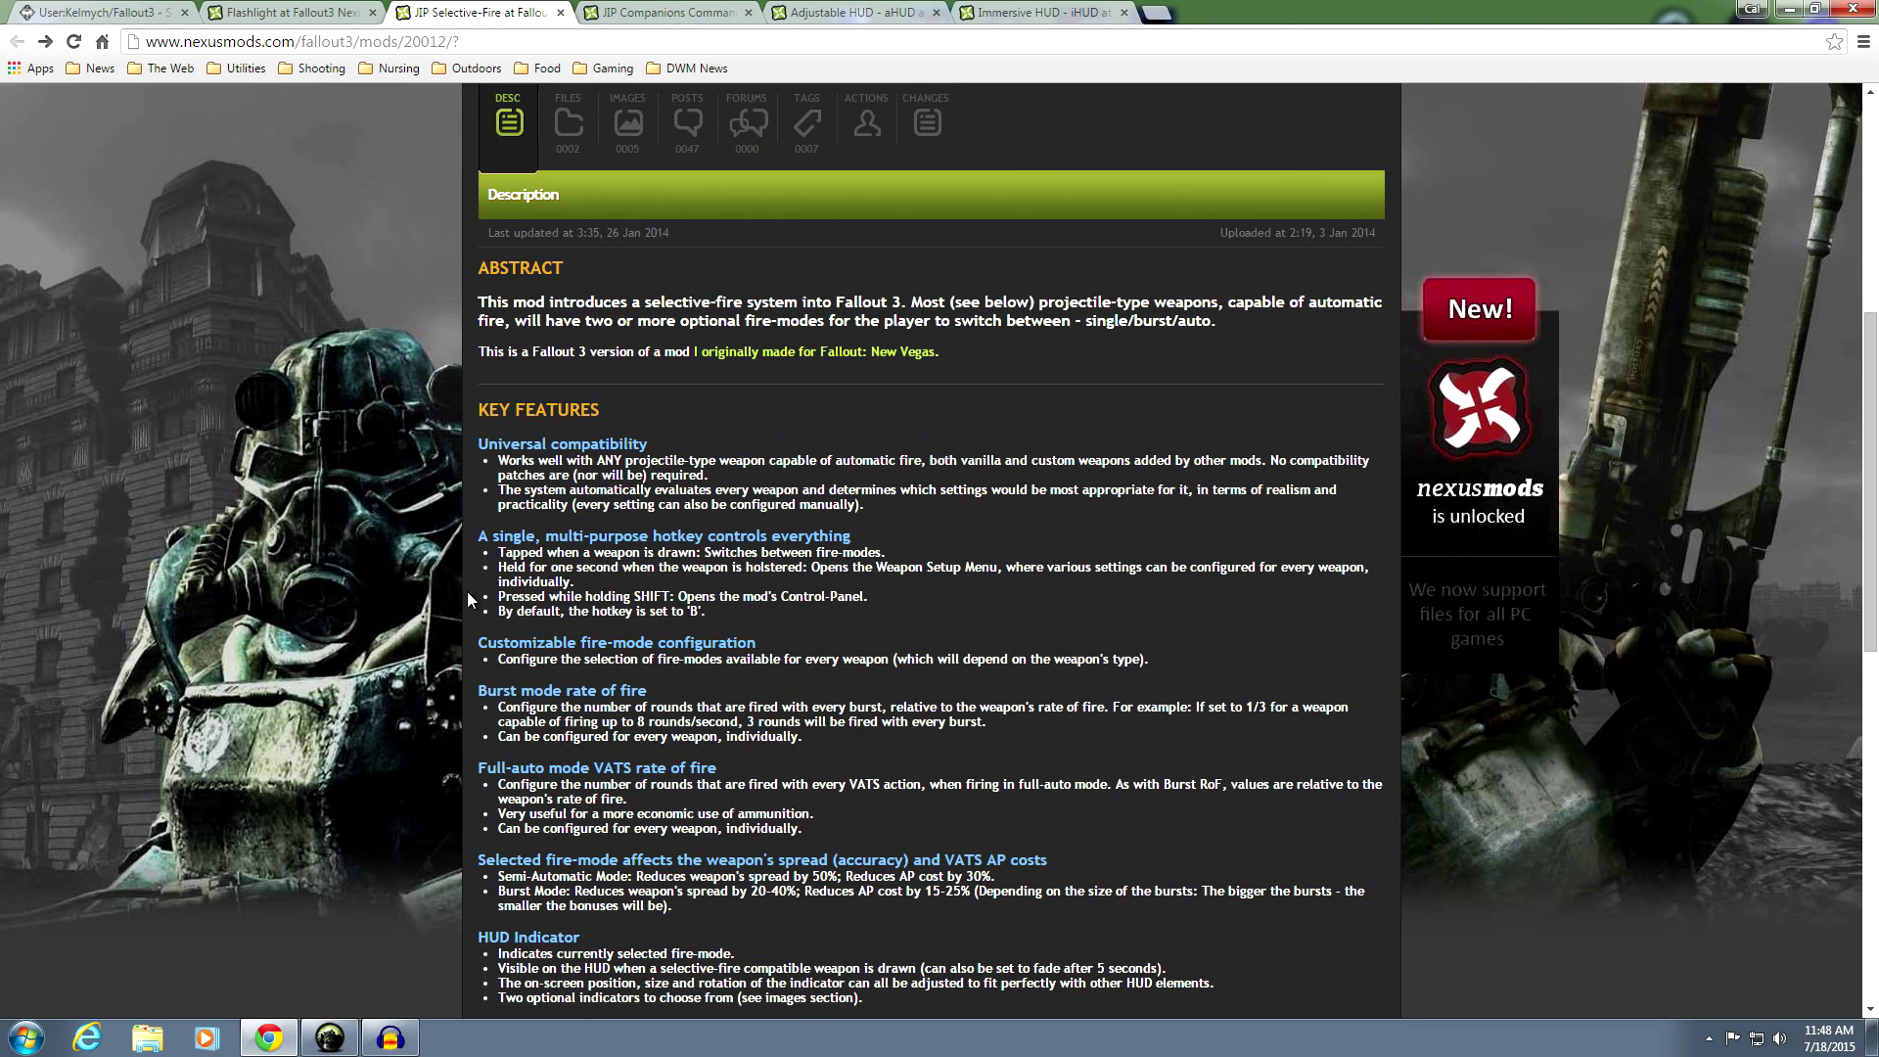
scroll(564, 726, "down", 3)
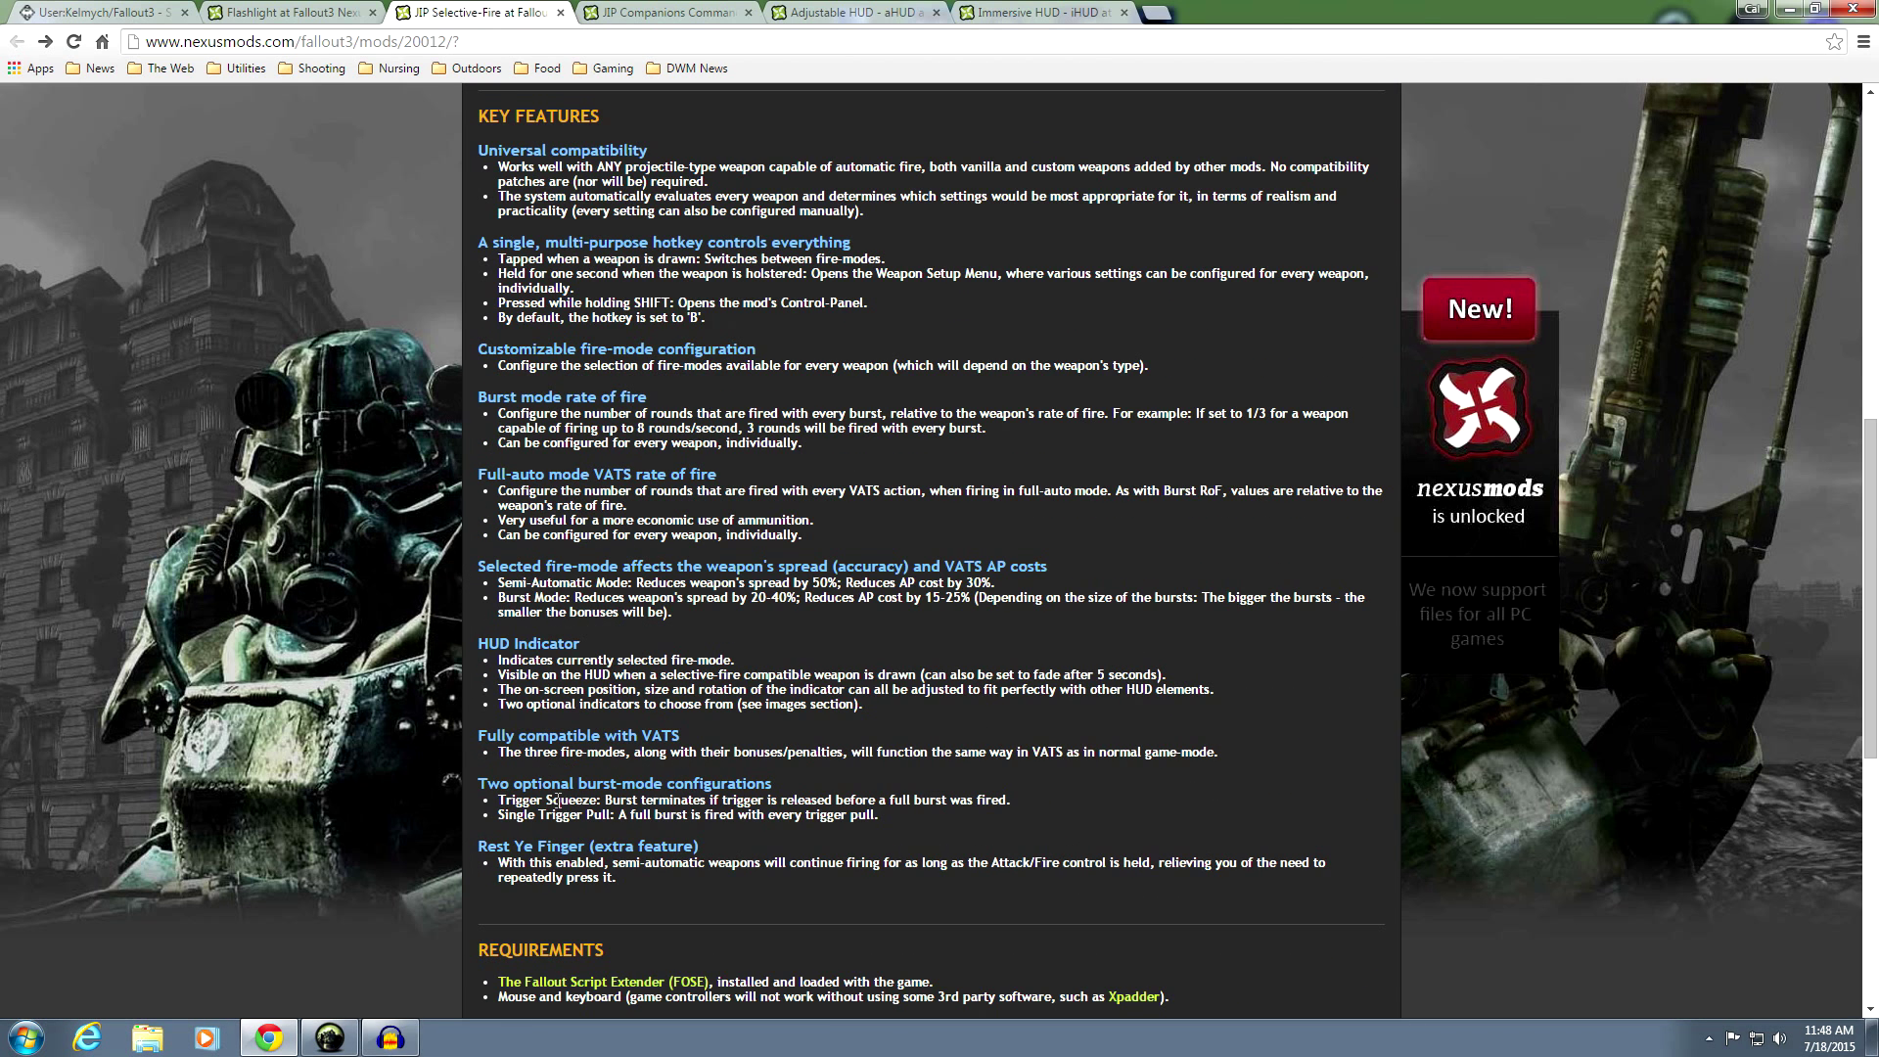
scroll(470, 780, "up", 4)
scroll(462, 775, "up", 3)
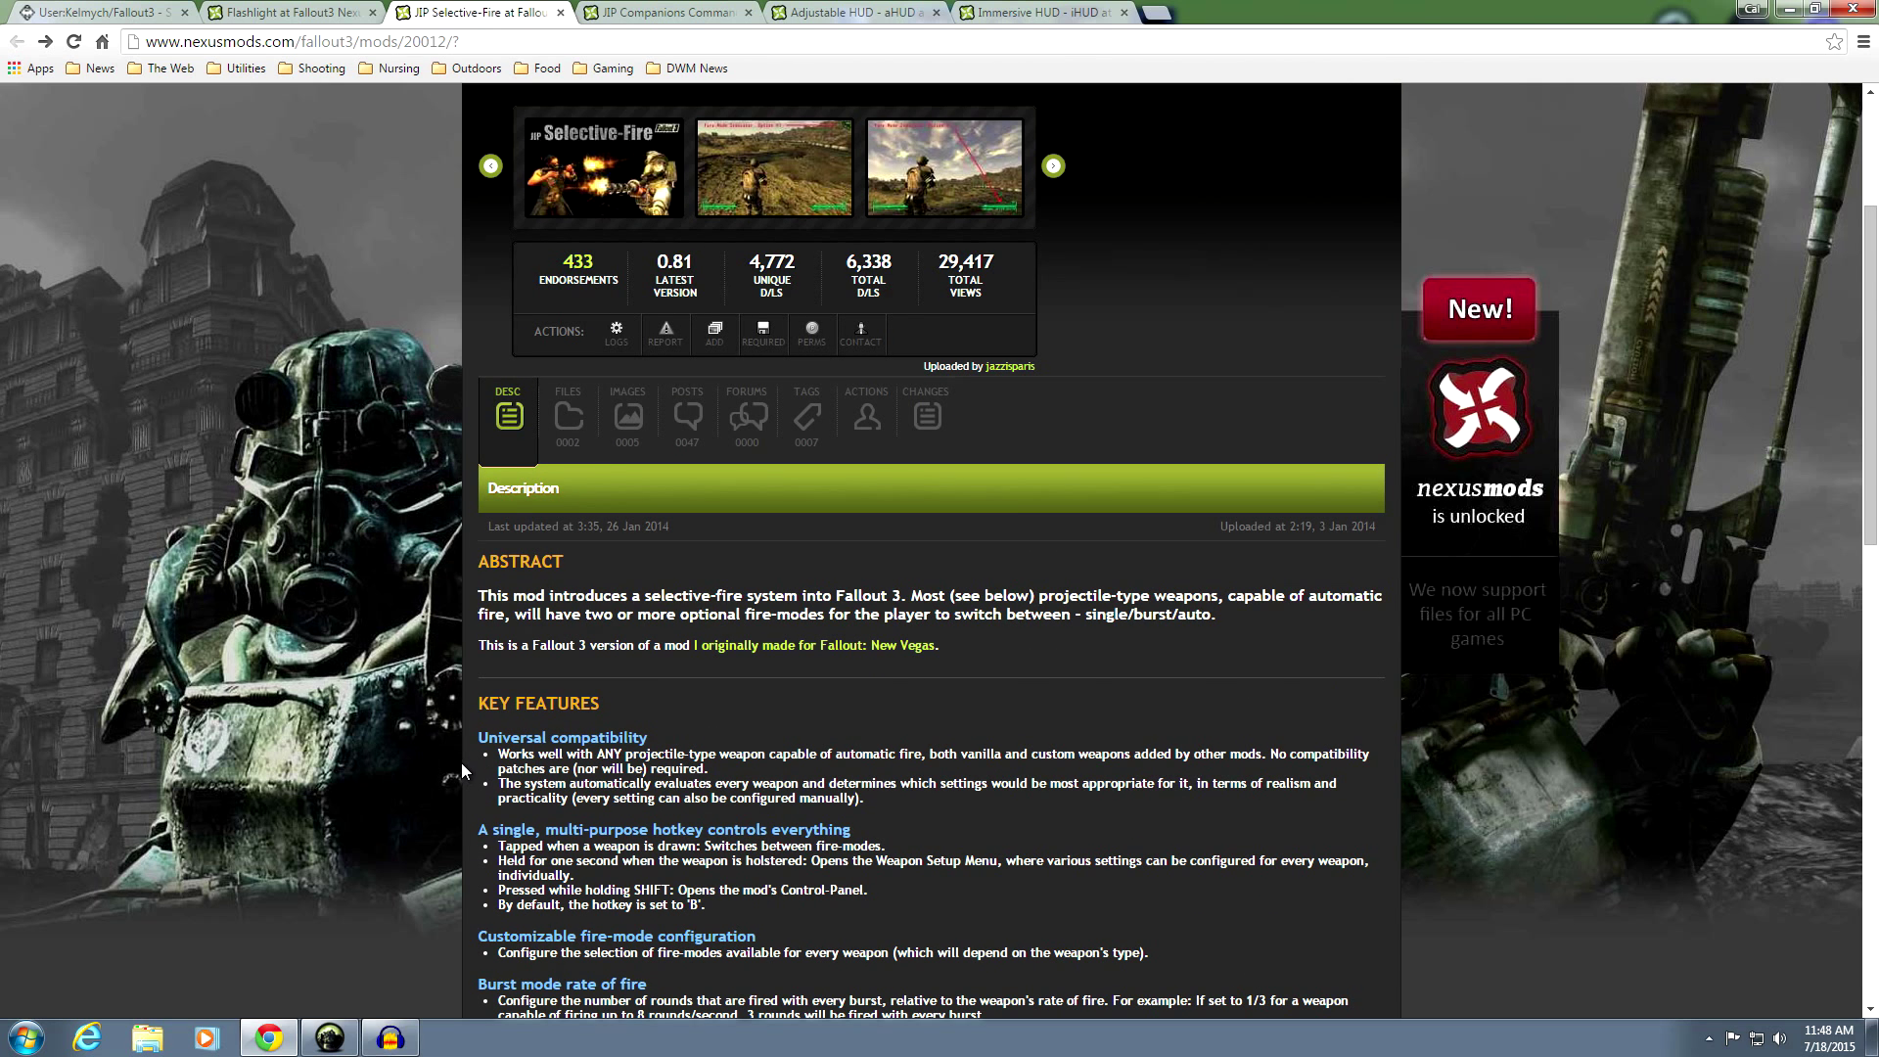
left_click(564, 427)
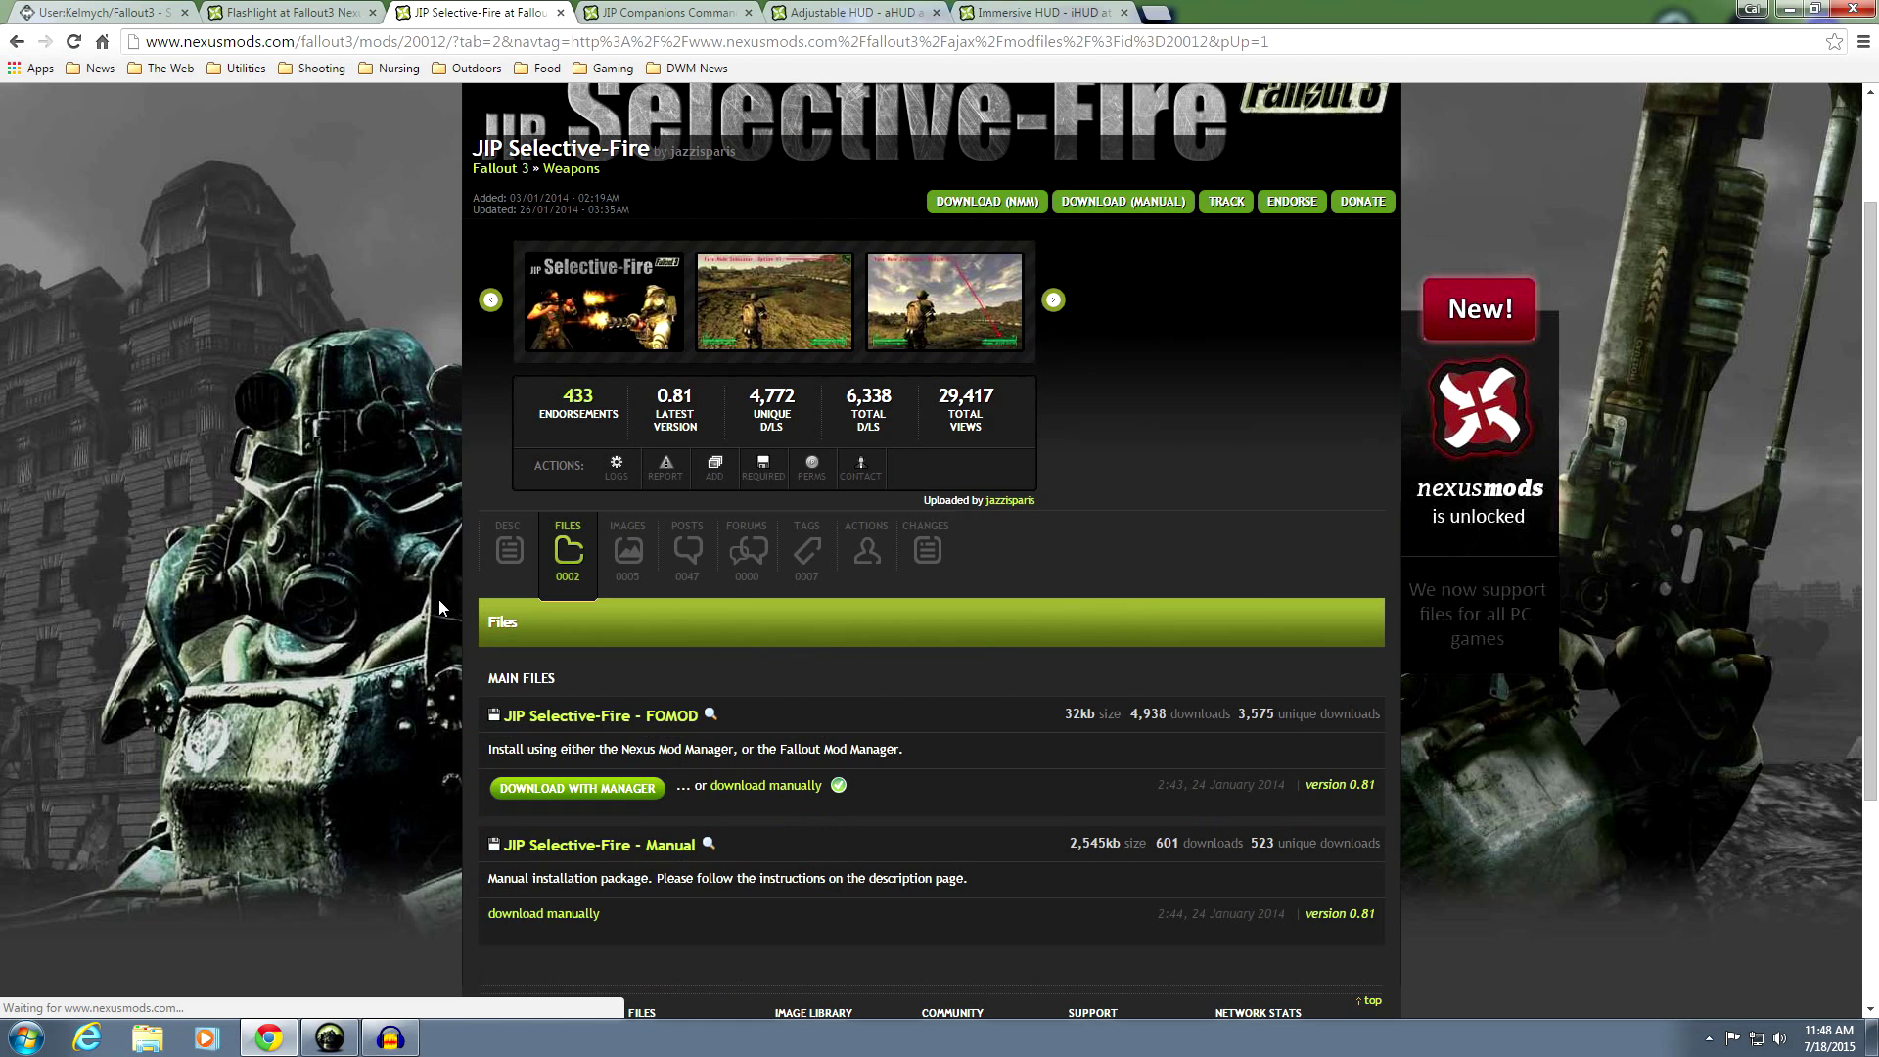
scroll(439, 606, "down", 2)
scroll(439, 599, "down", 1)
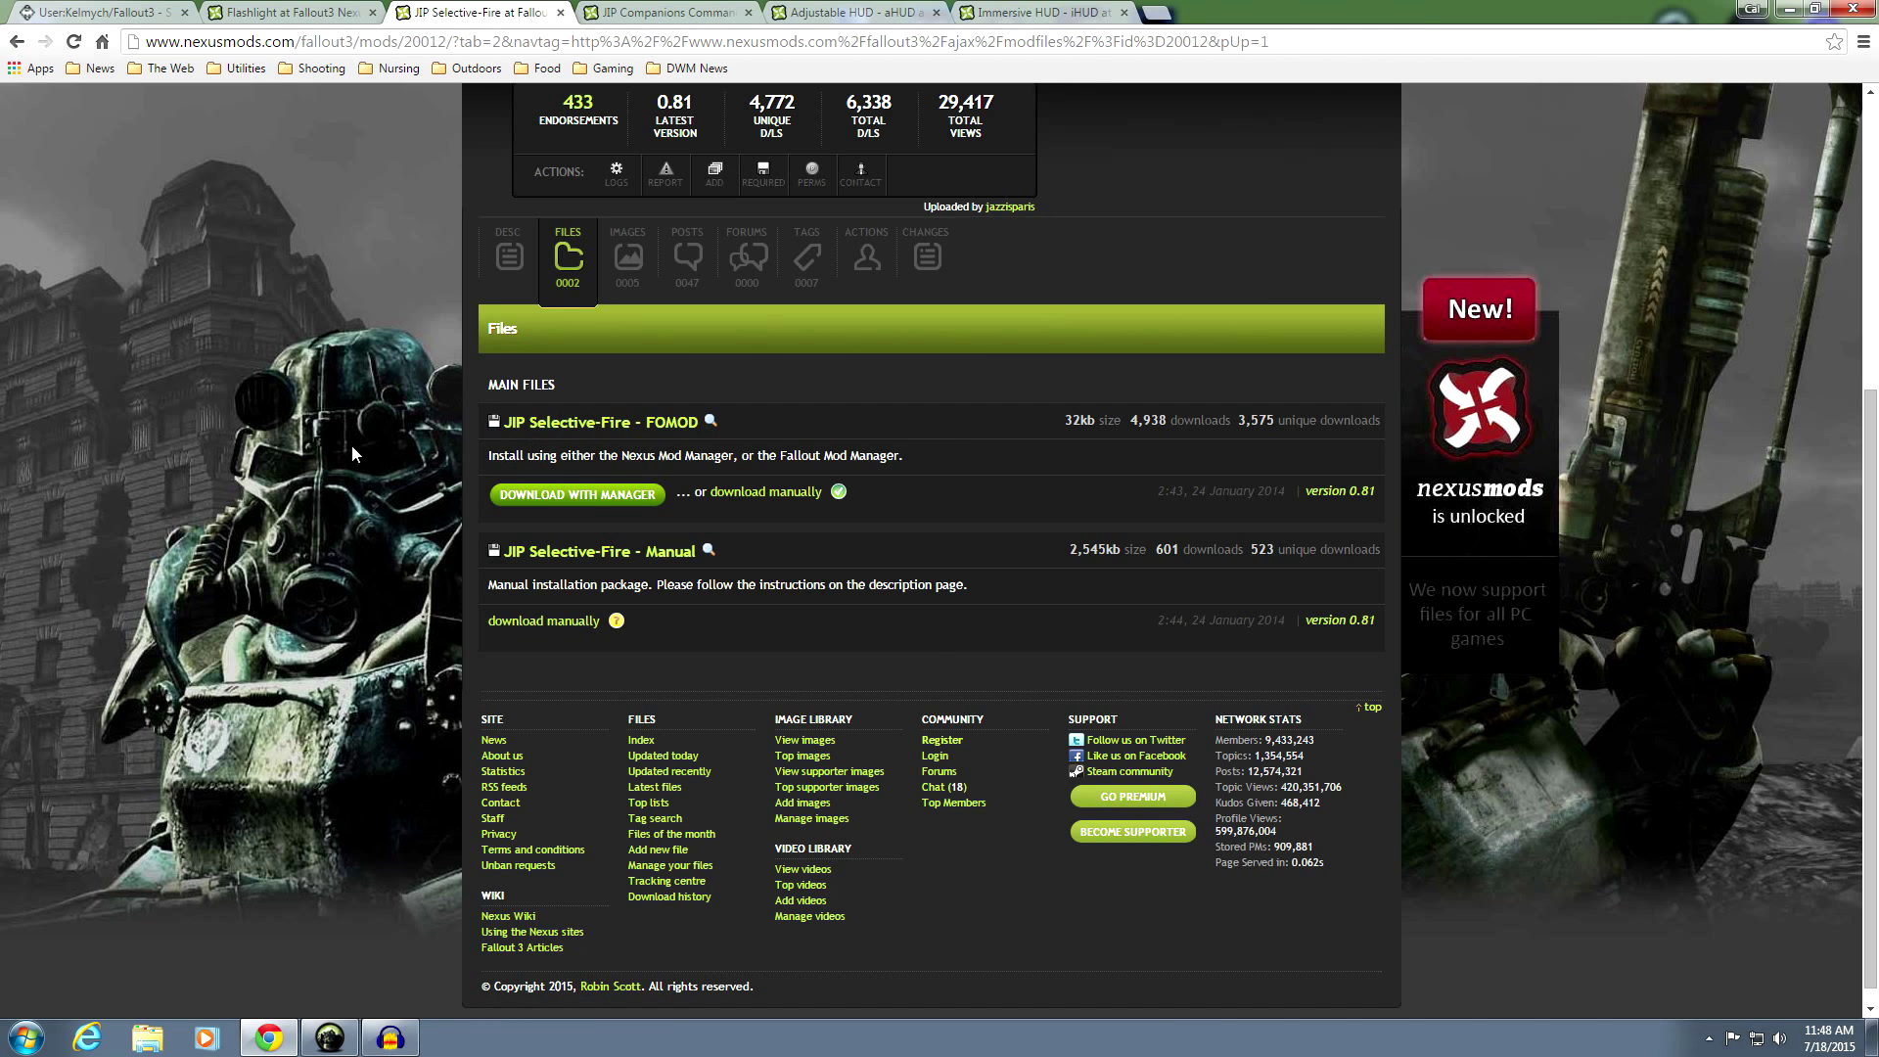
Read the JIP Companions Command and Control description on Nexus Mods, from the abstract through the requirements and installation notes
left_click(660, 14)
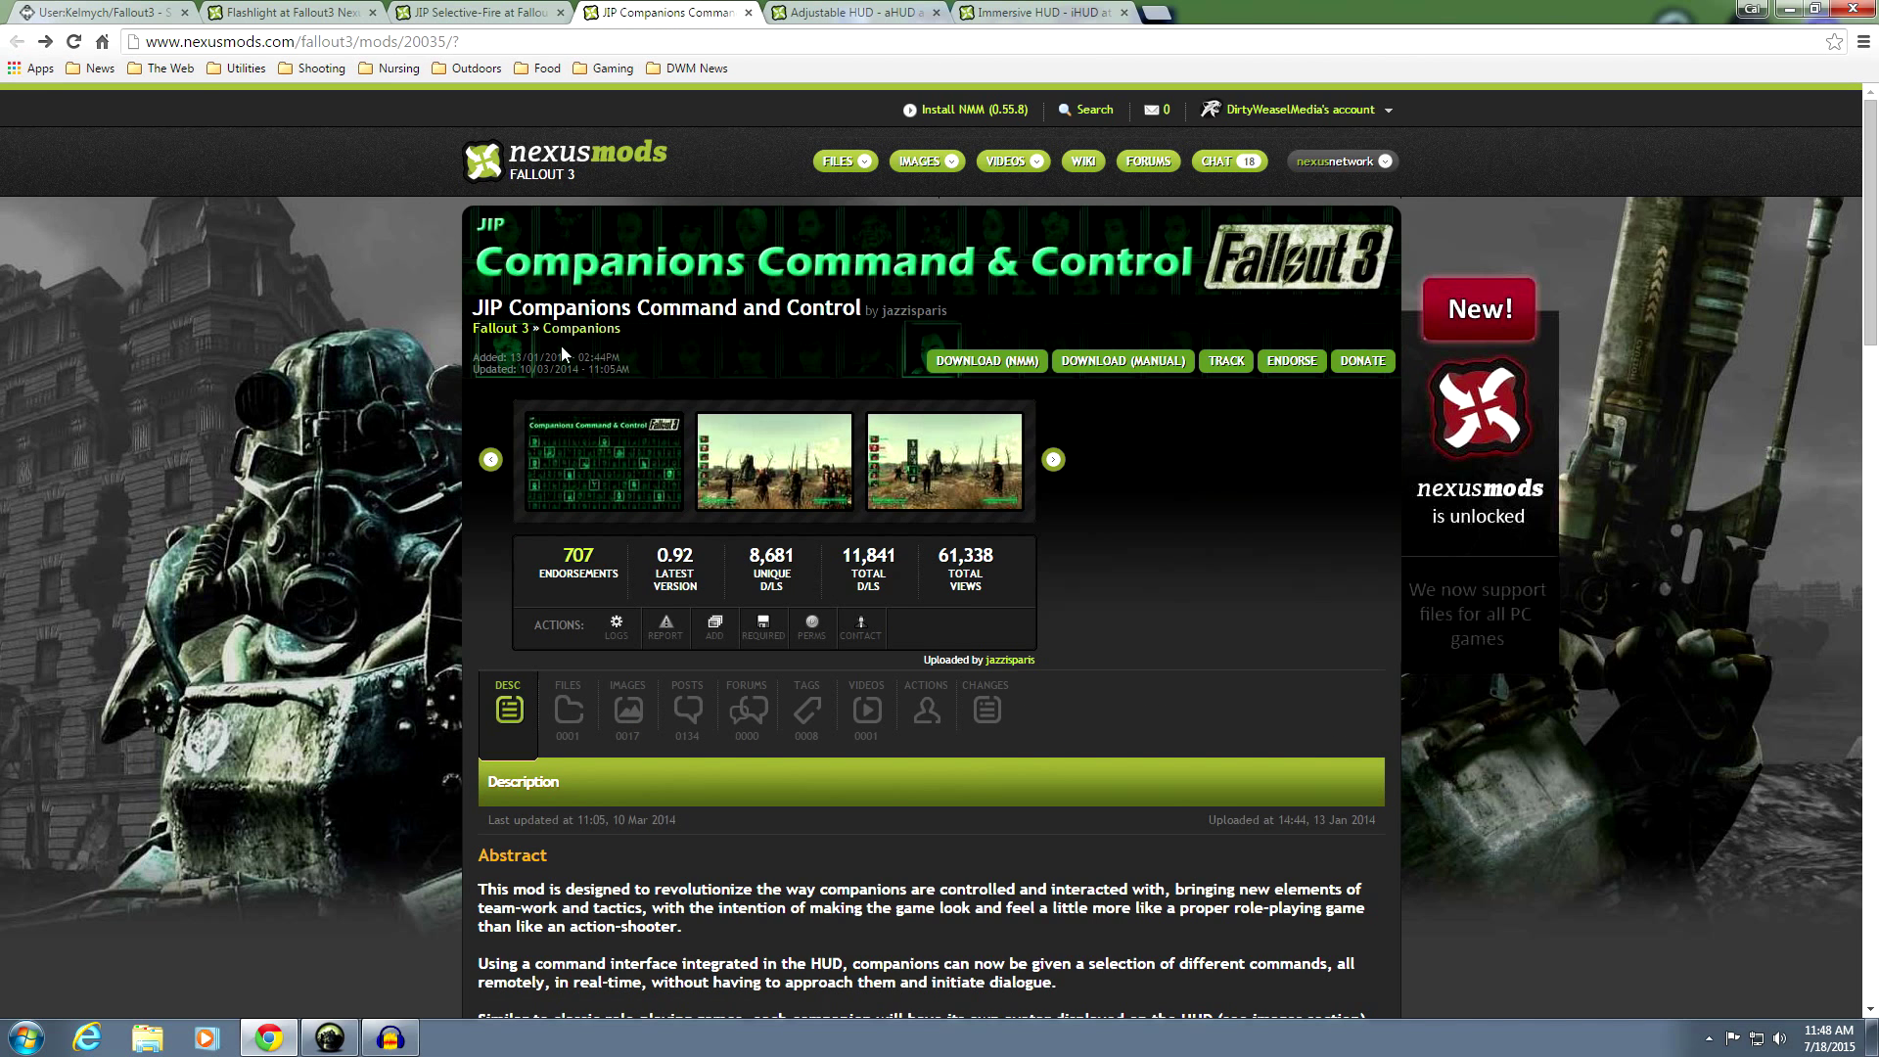
scroll(430, 514, "down", 3)
scroll(433, 518, "up", 3)
scroll(427, 458, "down", 3)
scroll(429, 458, "down", 7)
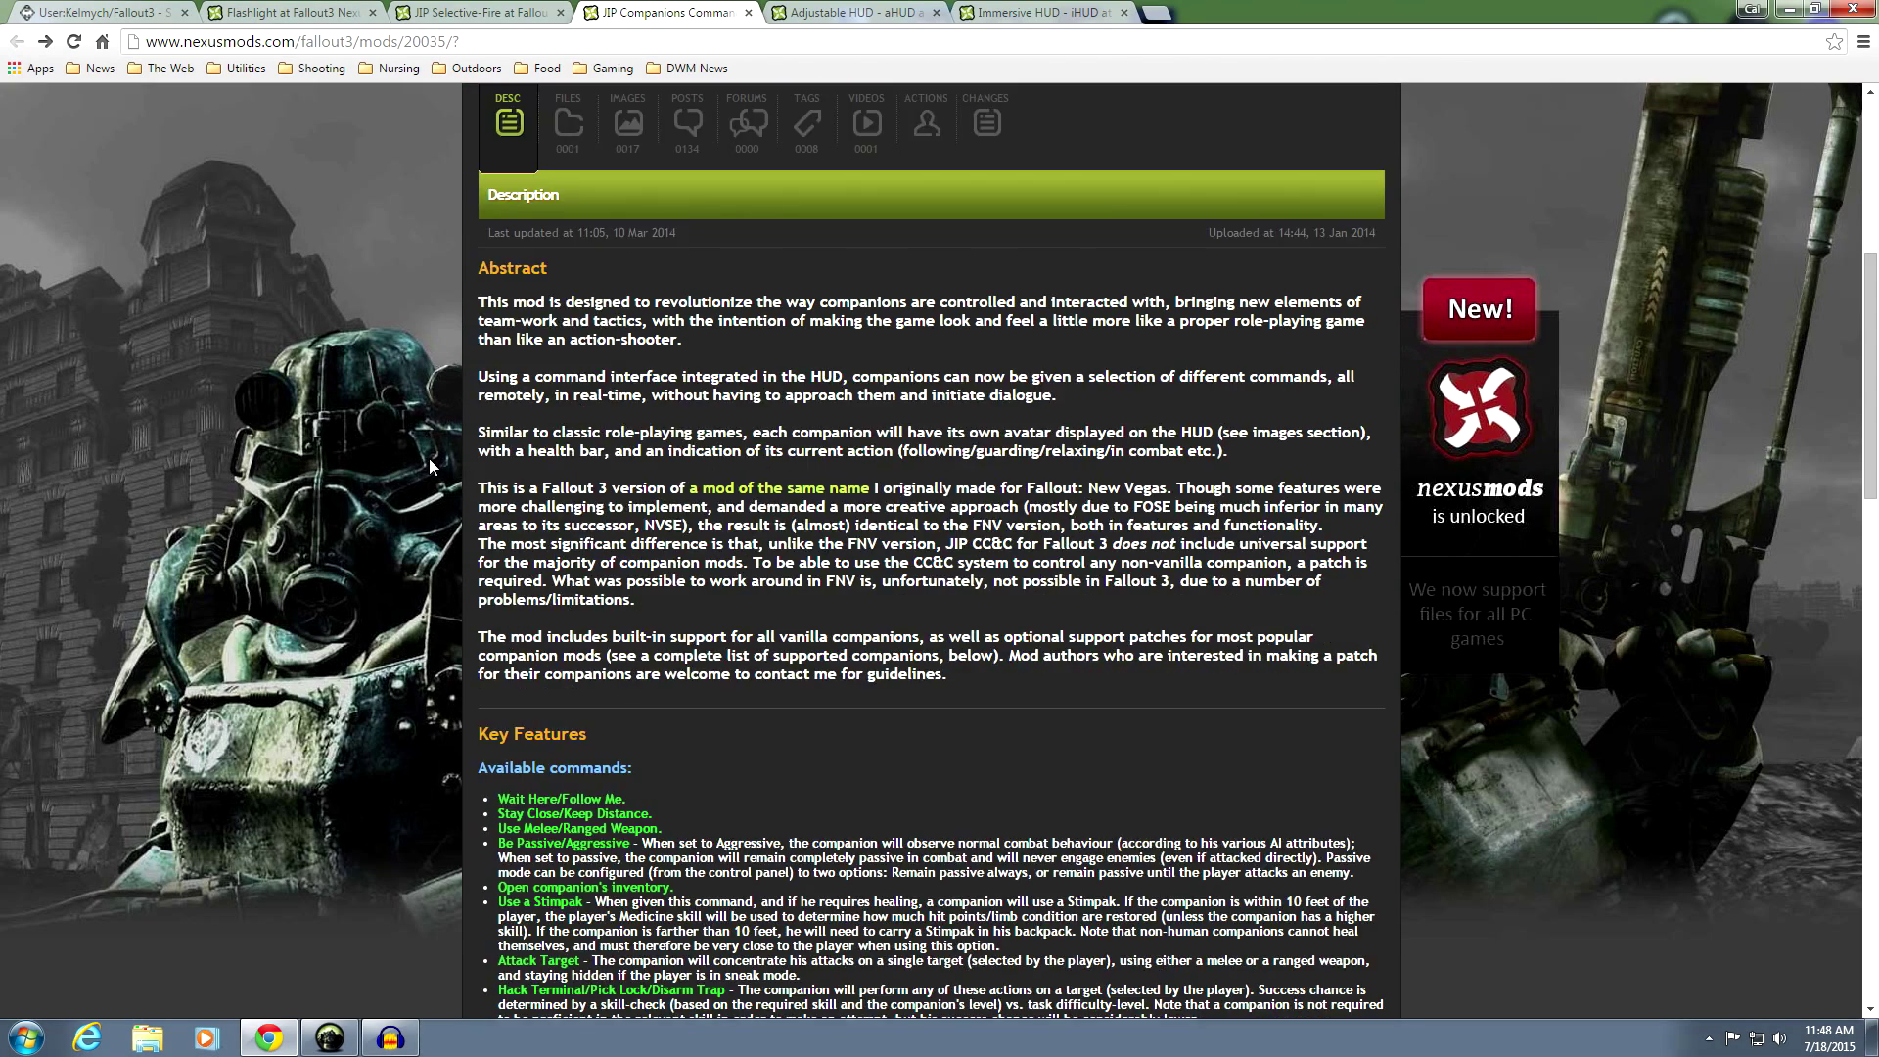
scroll(429, 464, "down", 7)
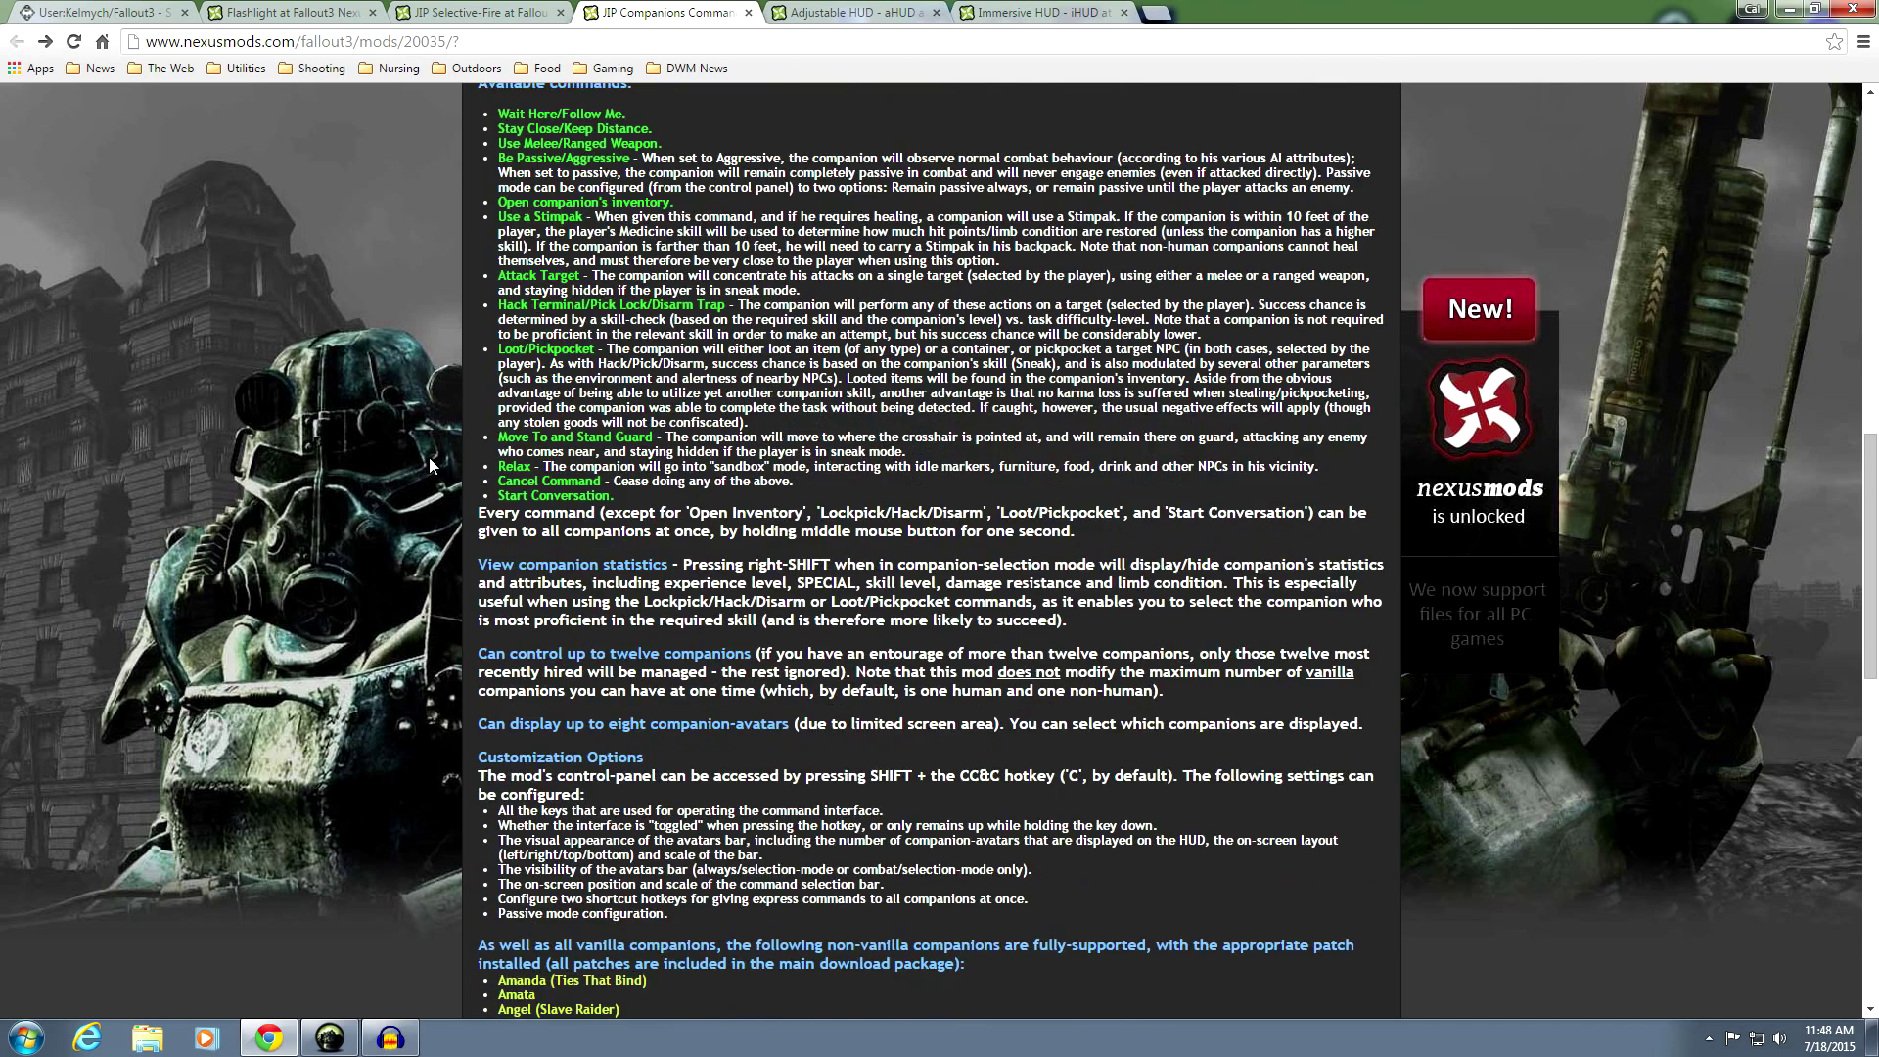
scroll(429, 456, "down", 6)
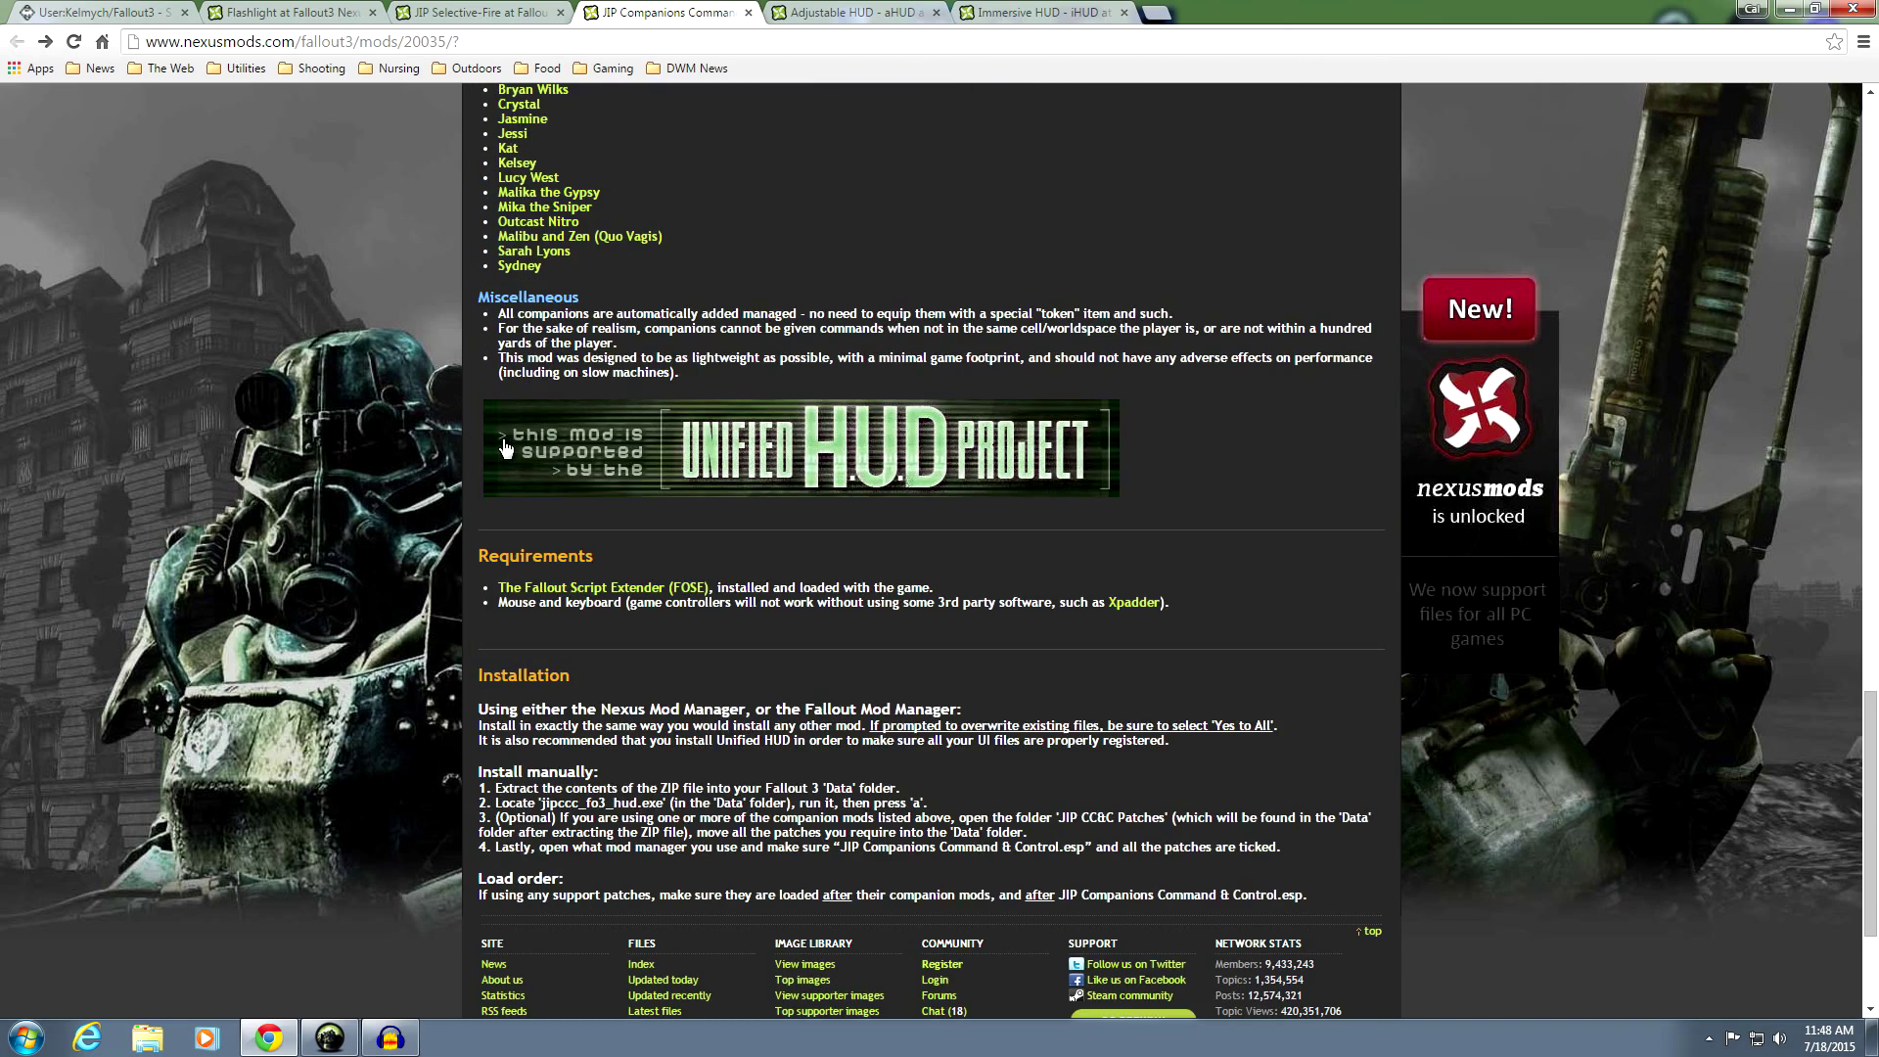
scroll(452, 444, "down", 2)
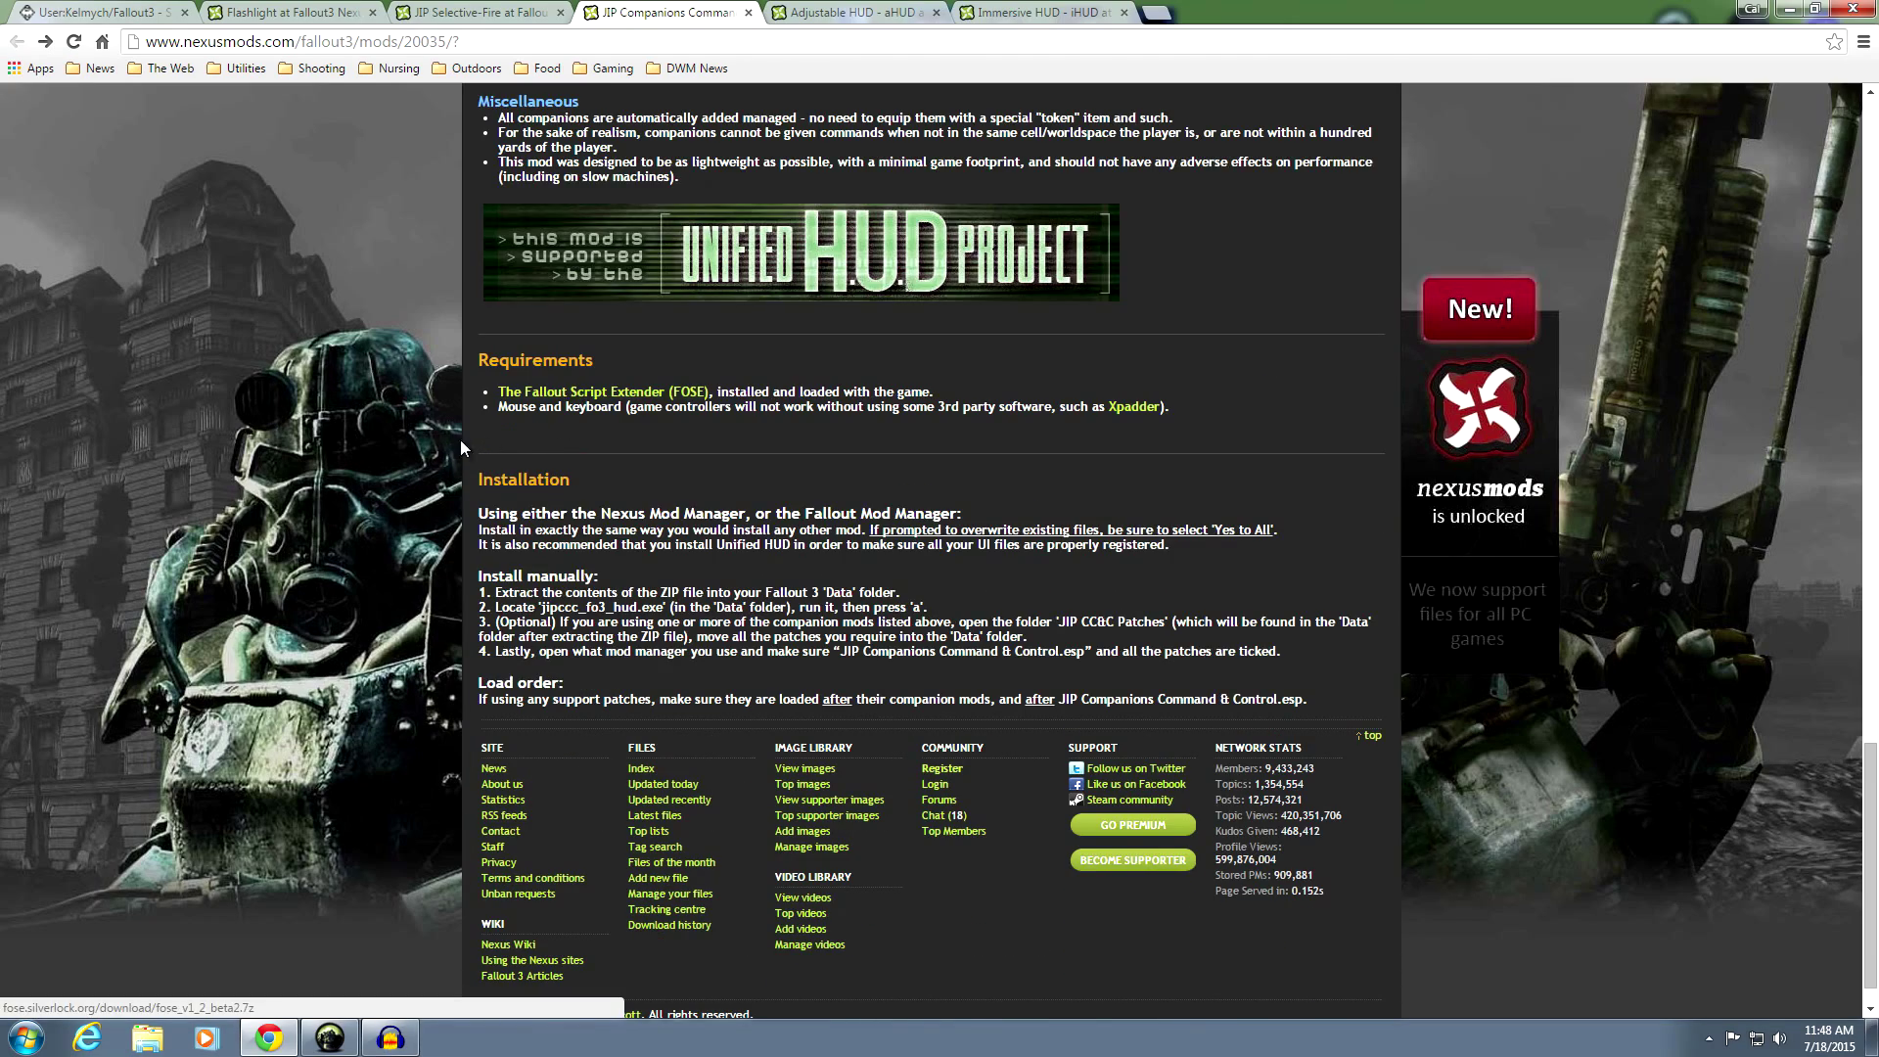
Show the downloadable files of JIP Companions Command and Control and locate the FOMOD main file
scroll(434, 448, "up", 12)
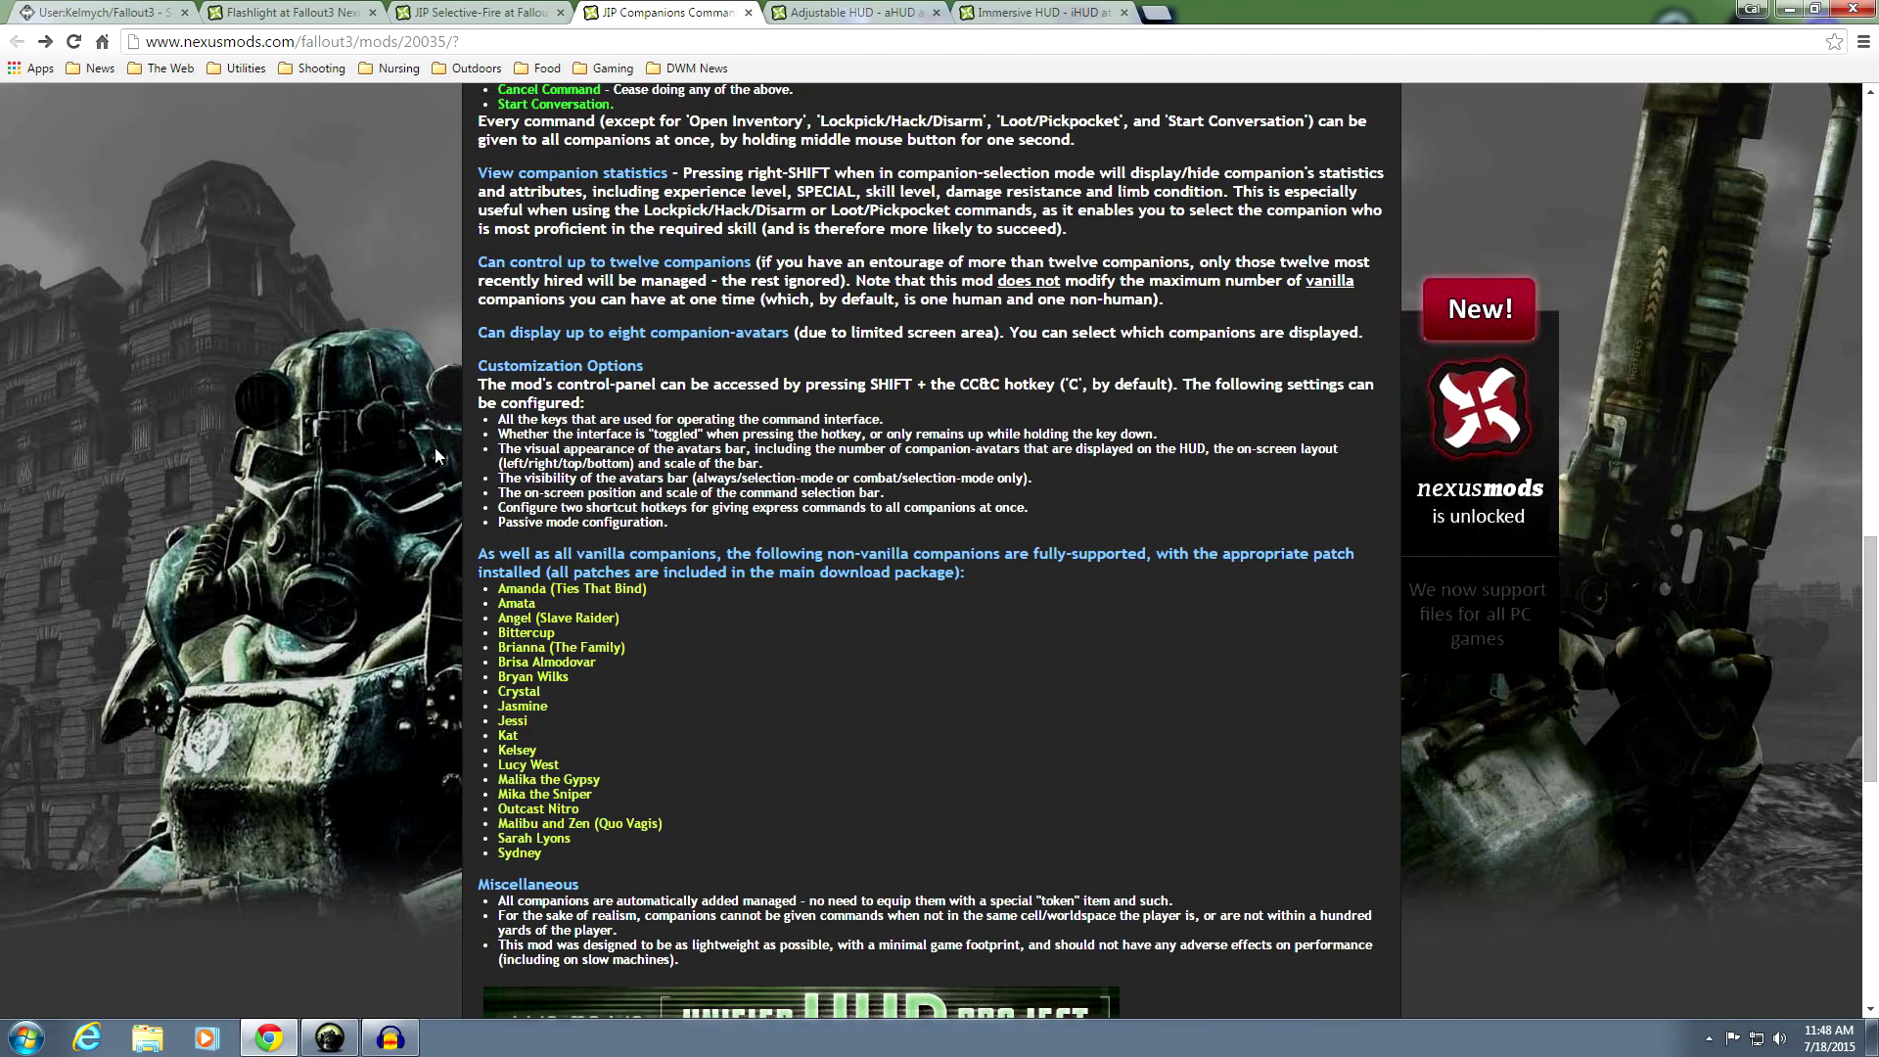
scroll(434, 448, "up", 7)
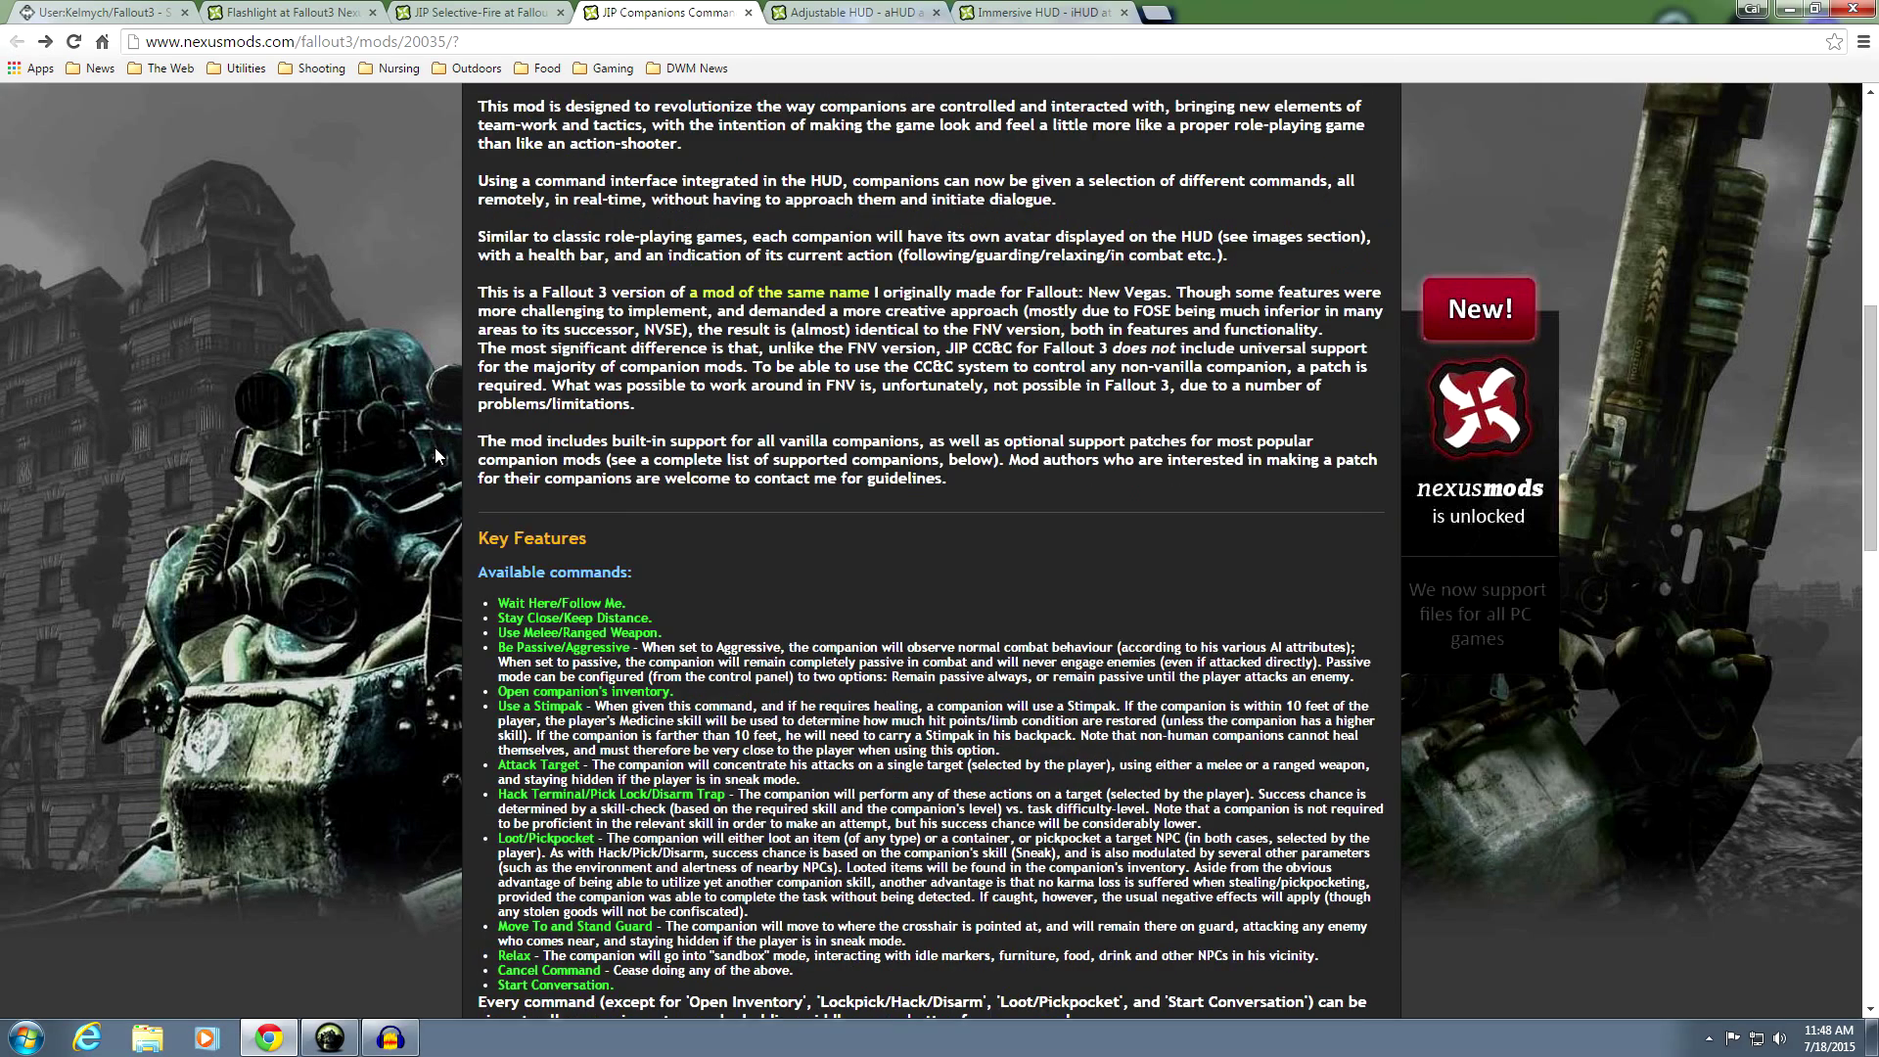
scroll(435, 448, "up", 2)
scroll(435, 449, "up", 2)
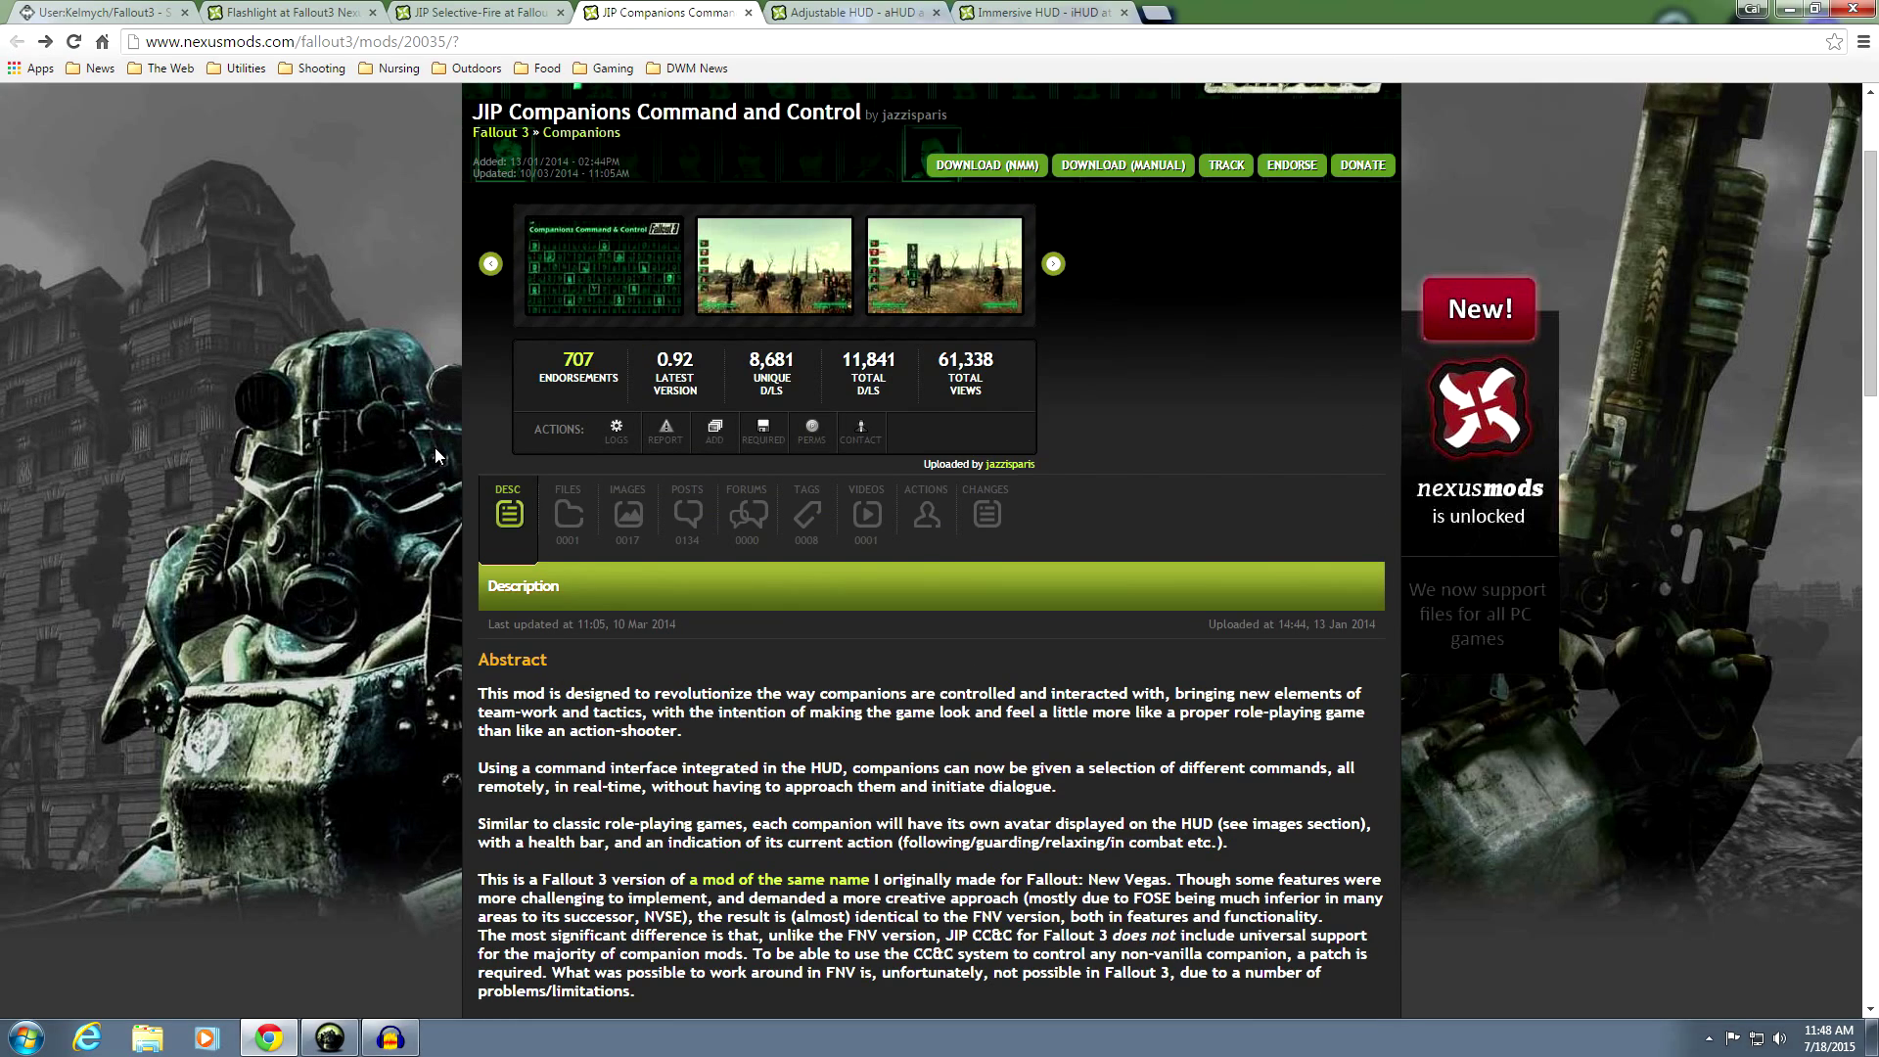
left_click(576, 520)
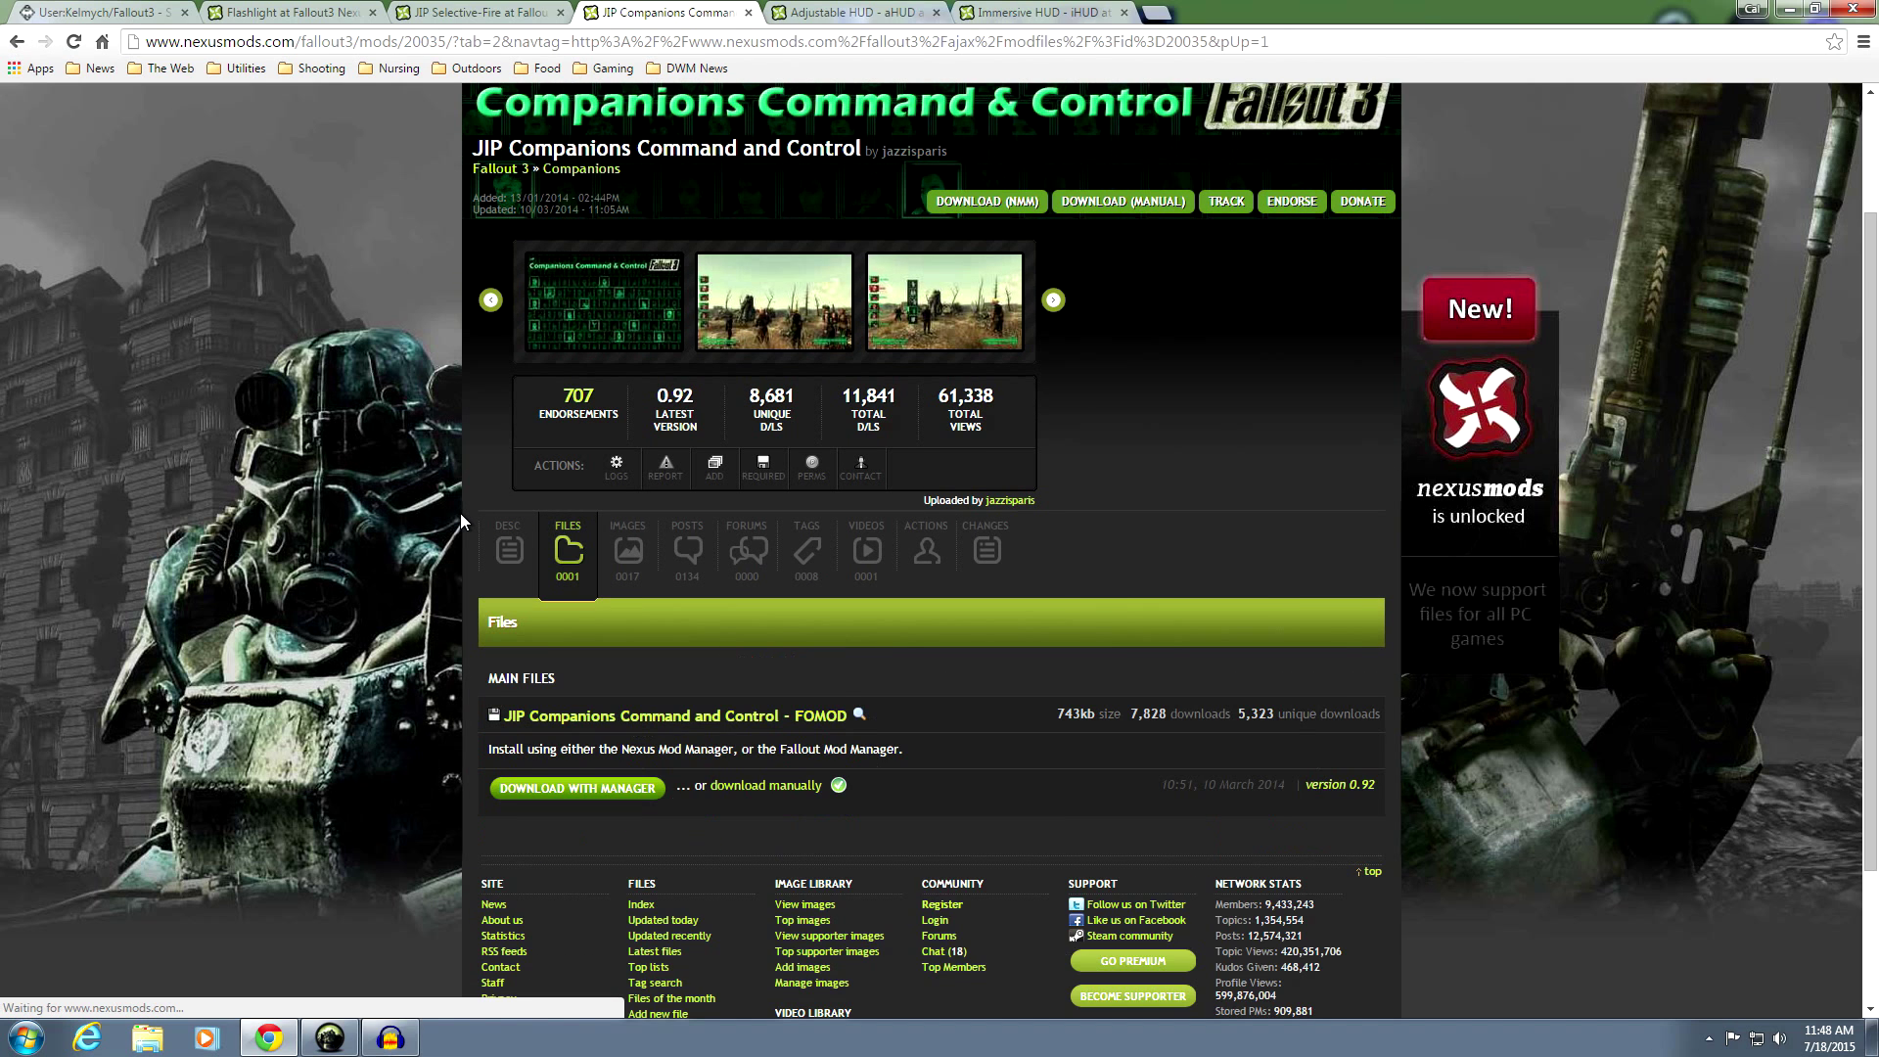
scroll(459, 513, "down", 2)
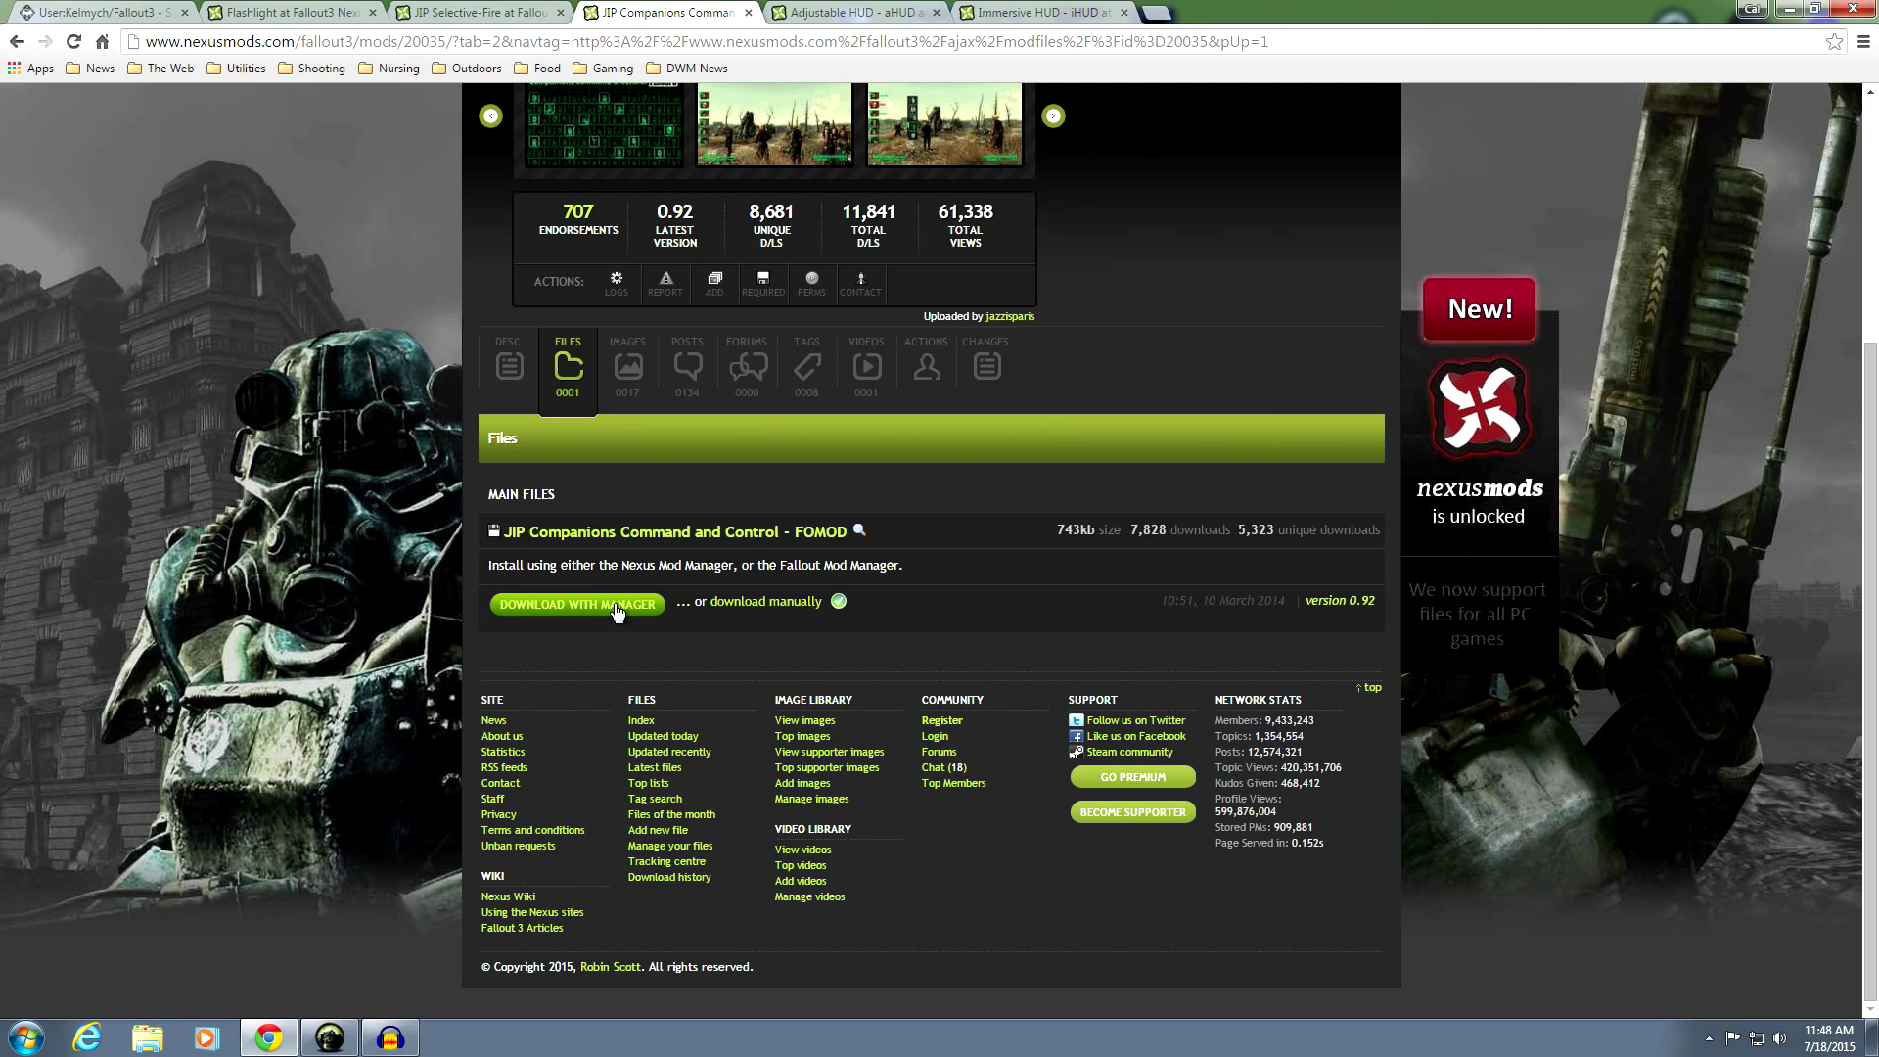
Read the Adjustable HUD - aHUD description on Nexus Mods, including its installation order, requirements and supported user interfaces
left_click(856, 11)
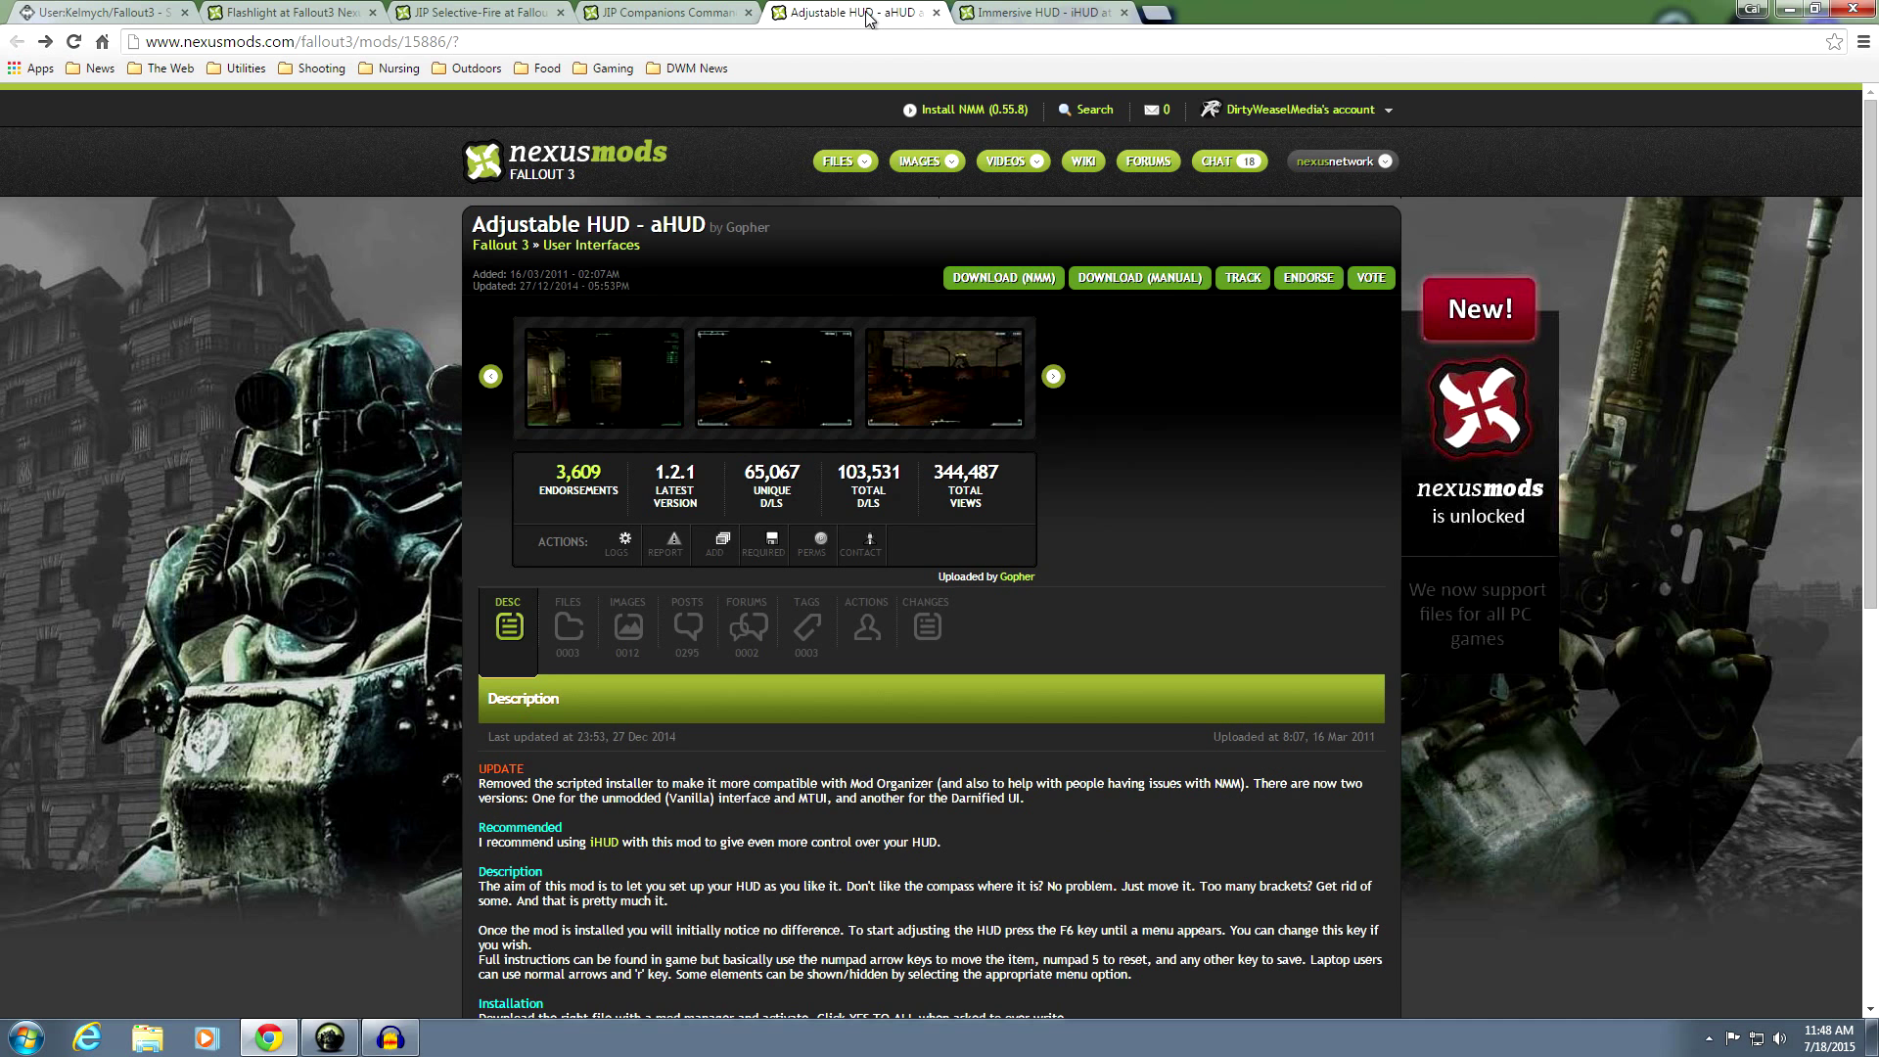
scroll(402, 382, "down", 1)
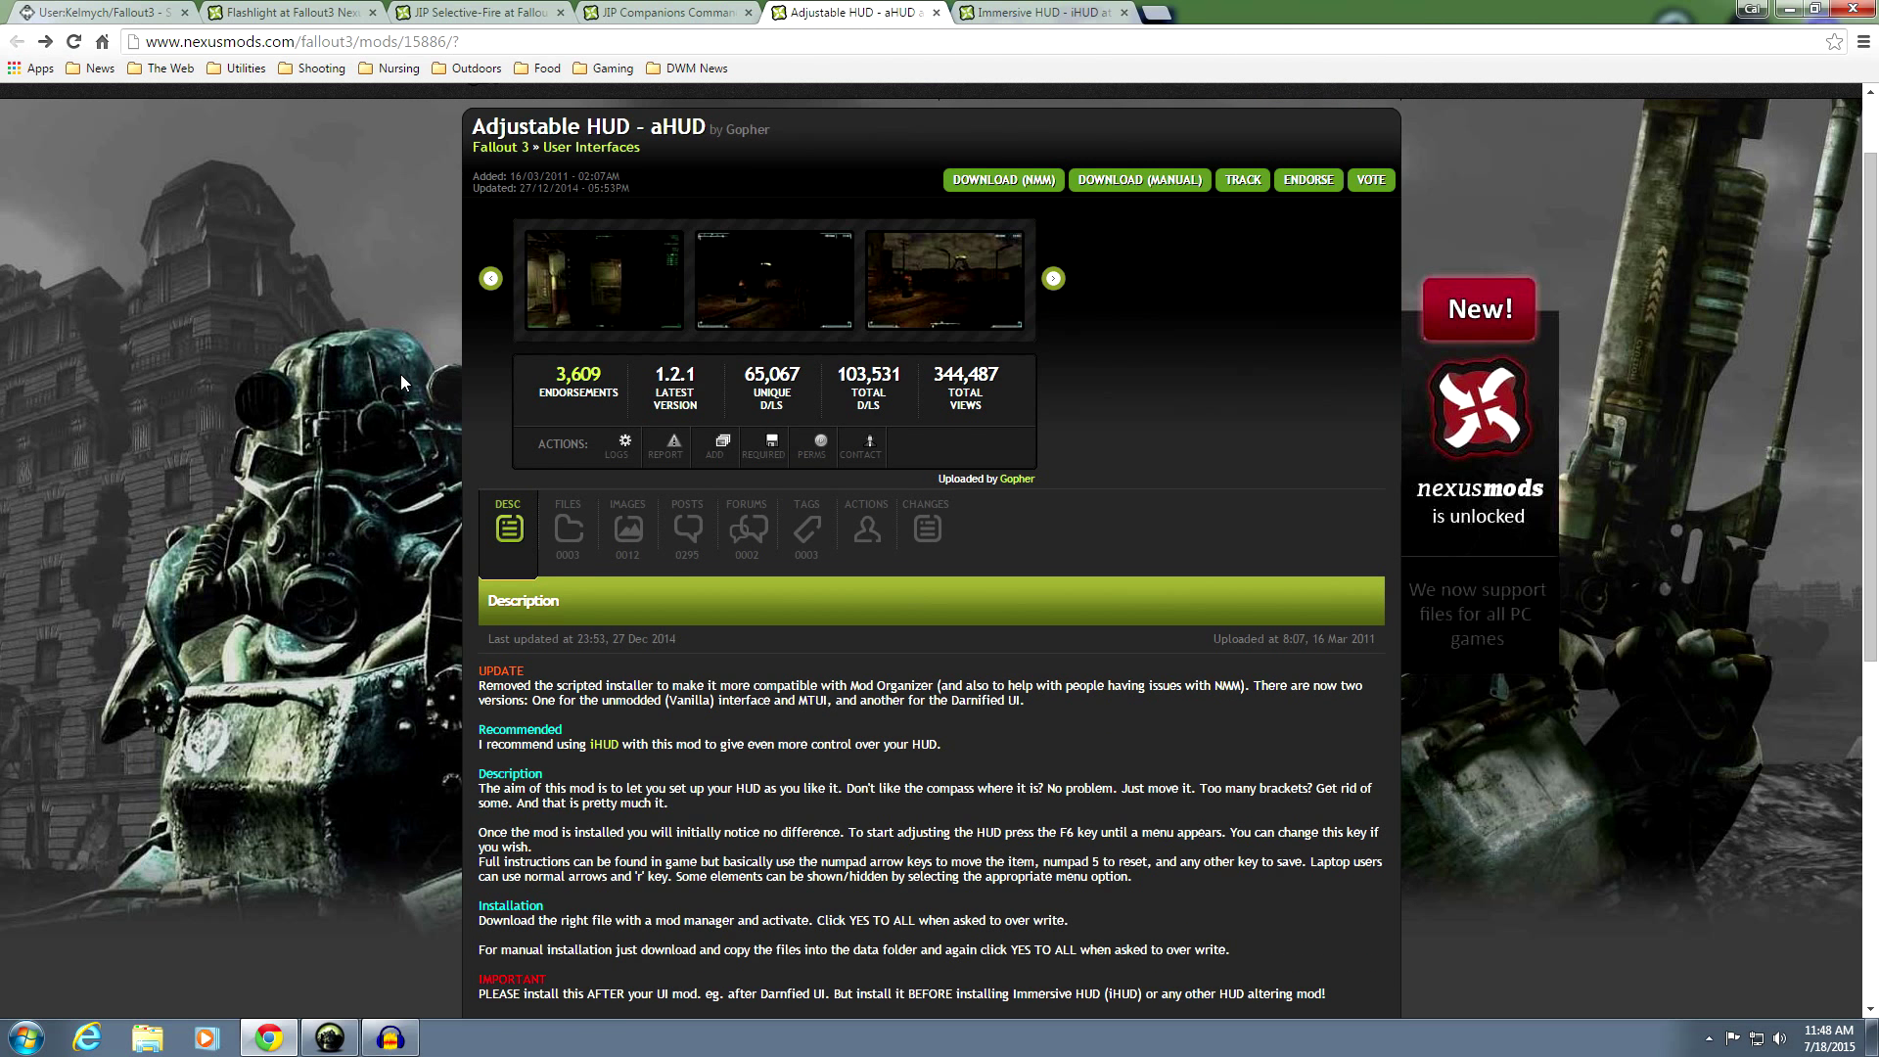
scroll(401, 382, "down", 2)
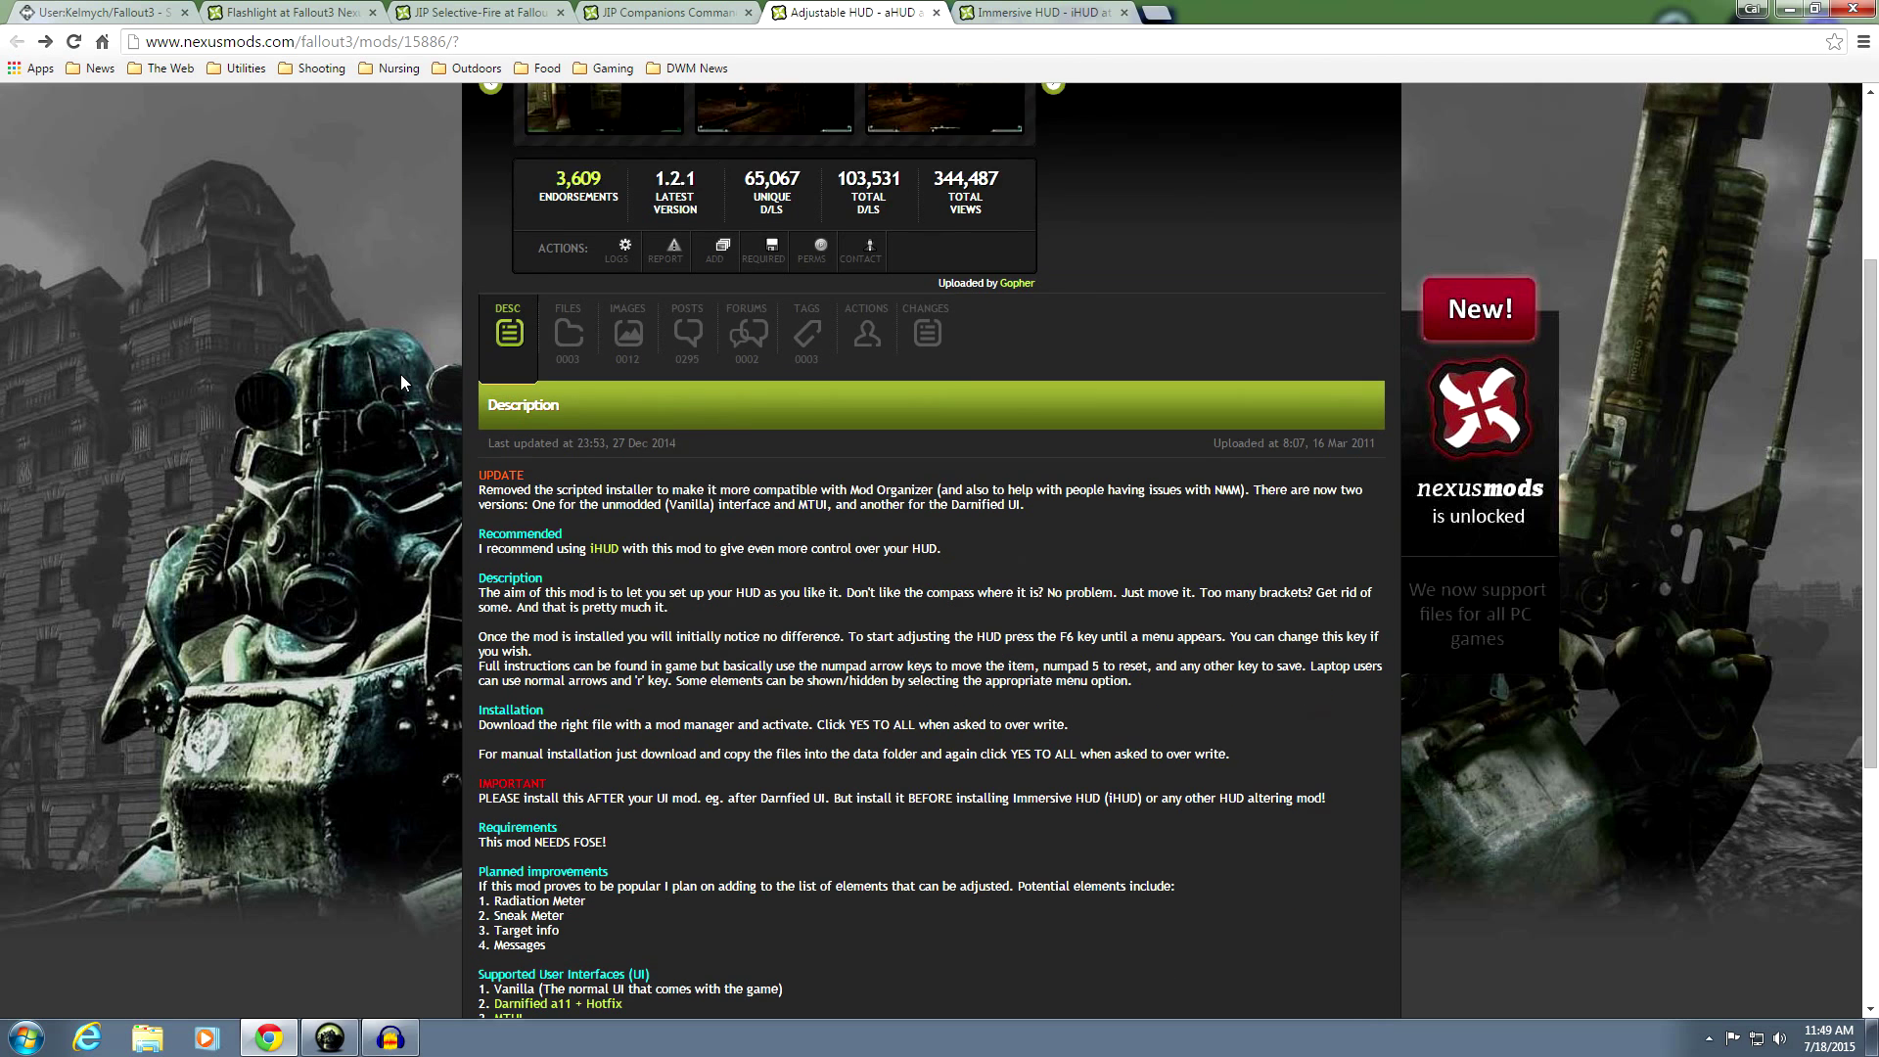
scroll(401, 374, "up", 2)
scroll(401, 374, "down", 3)
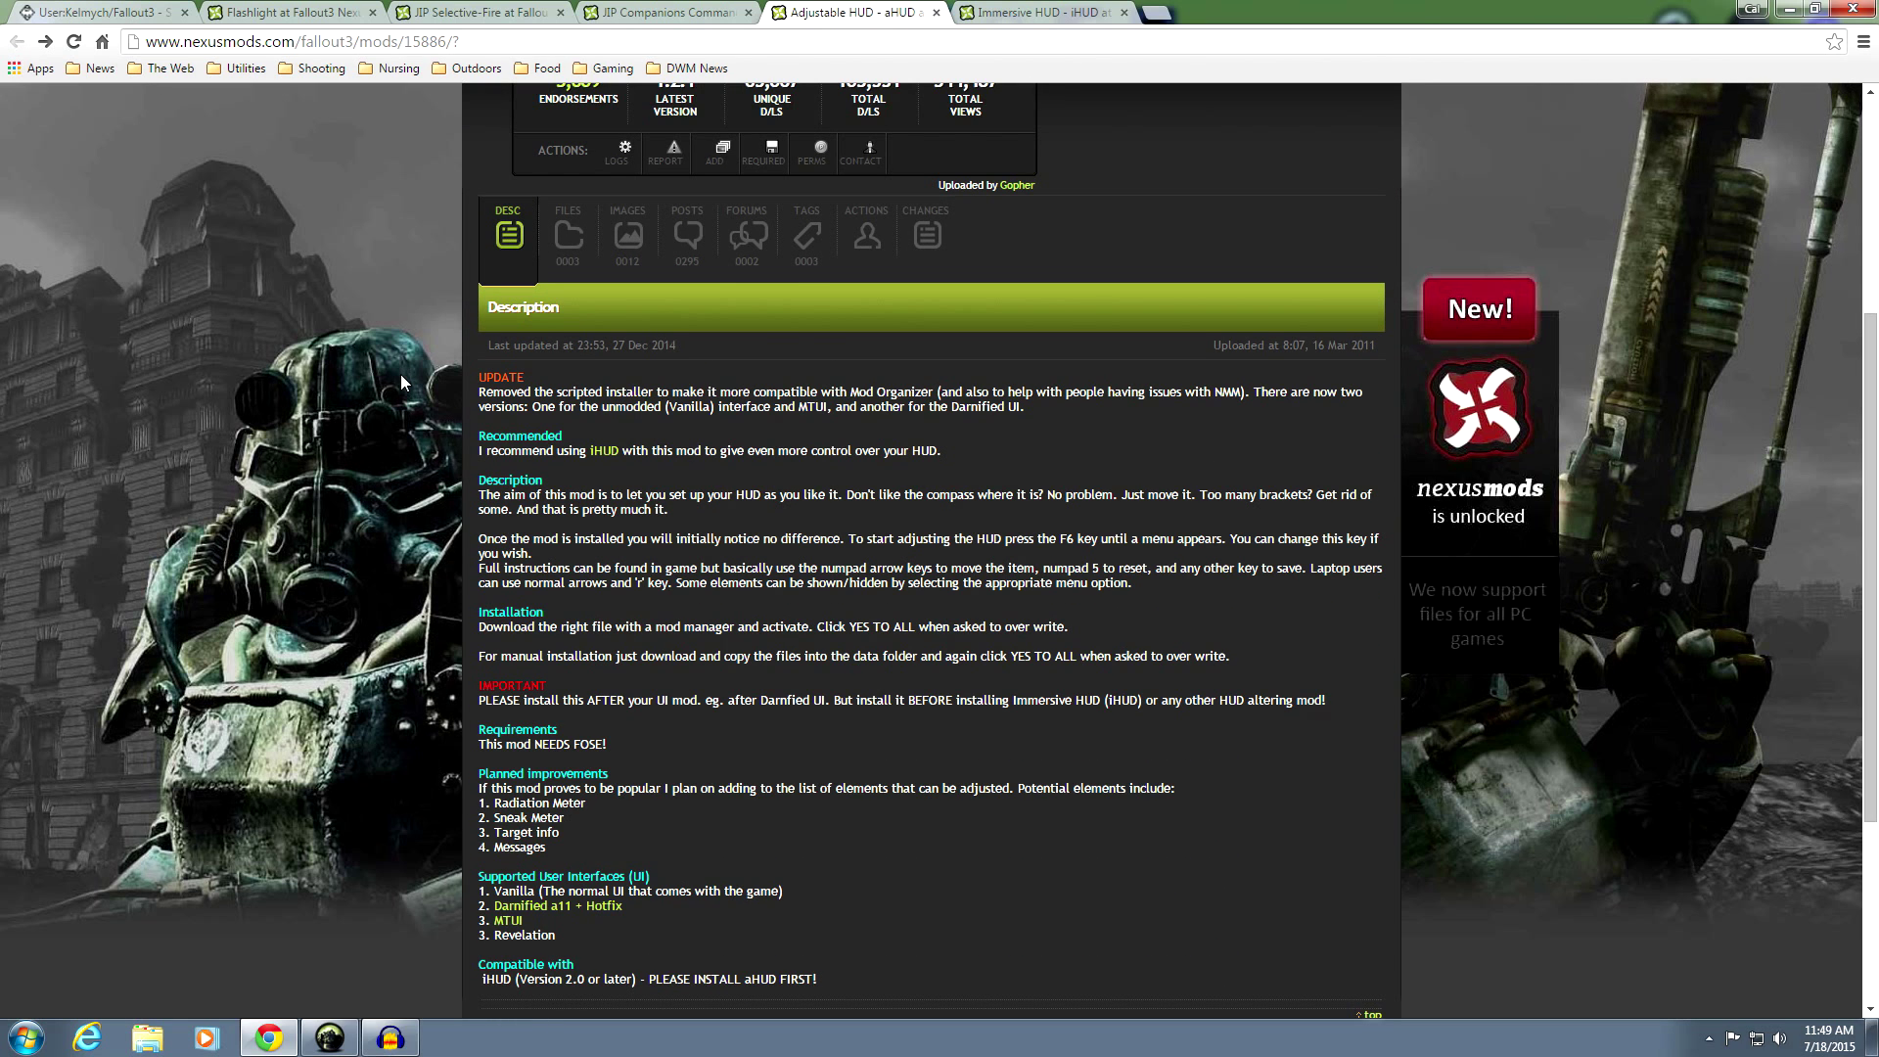
scroll(401, 374, "up", 3)
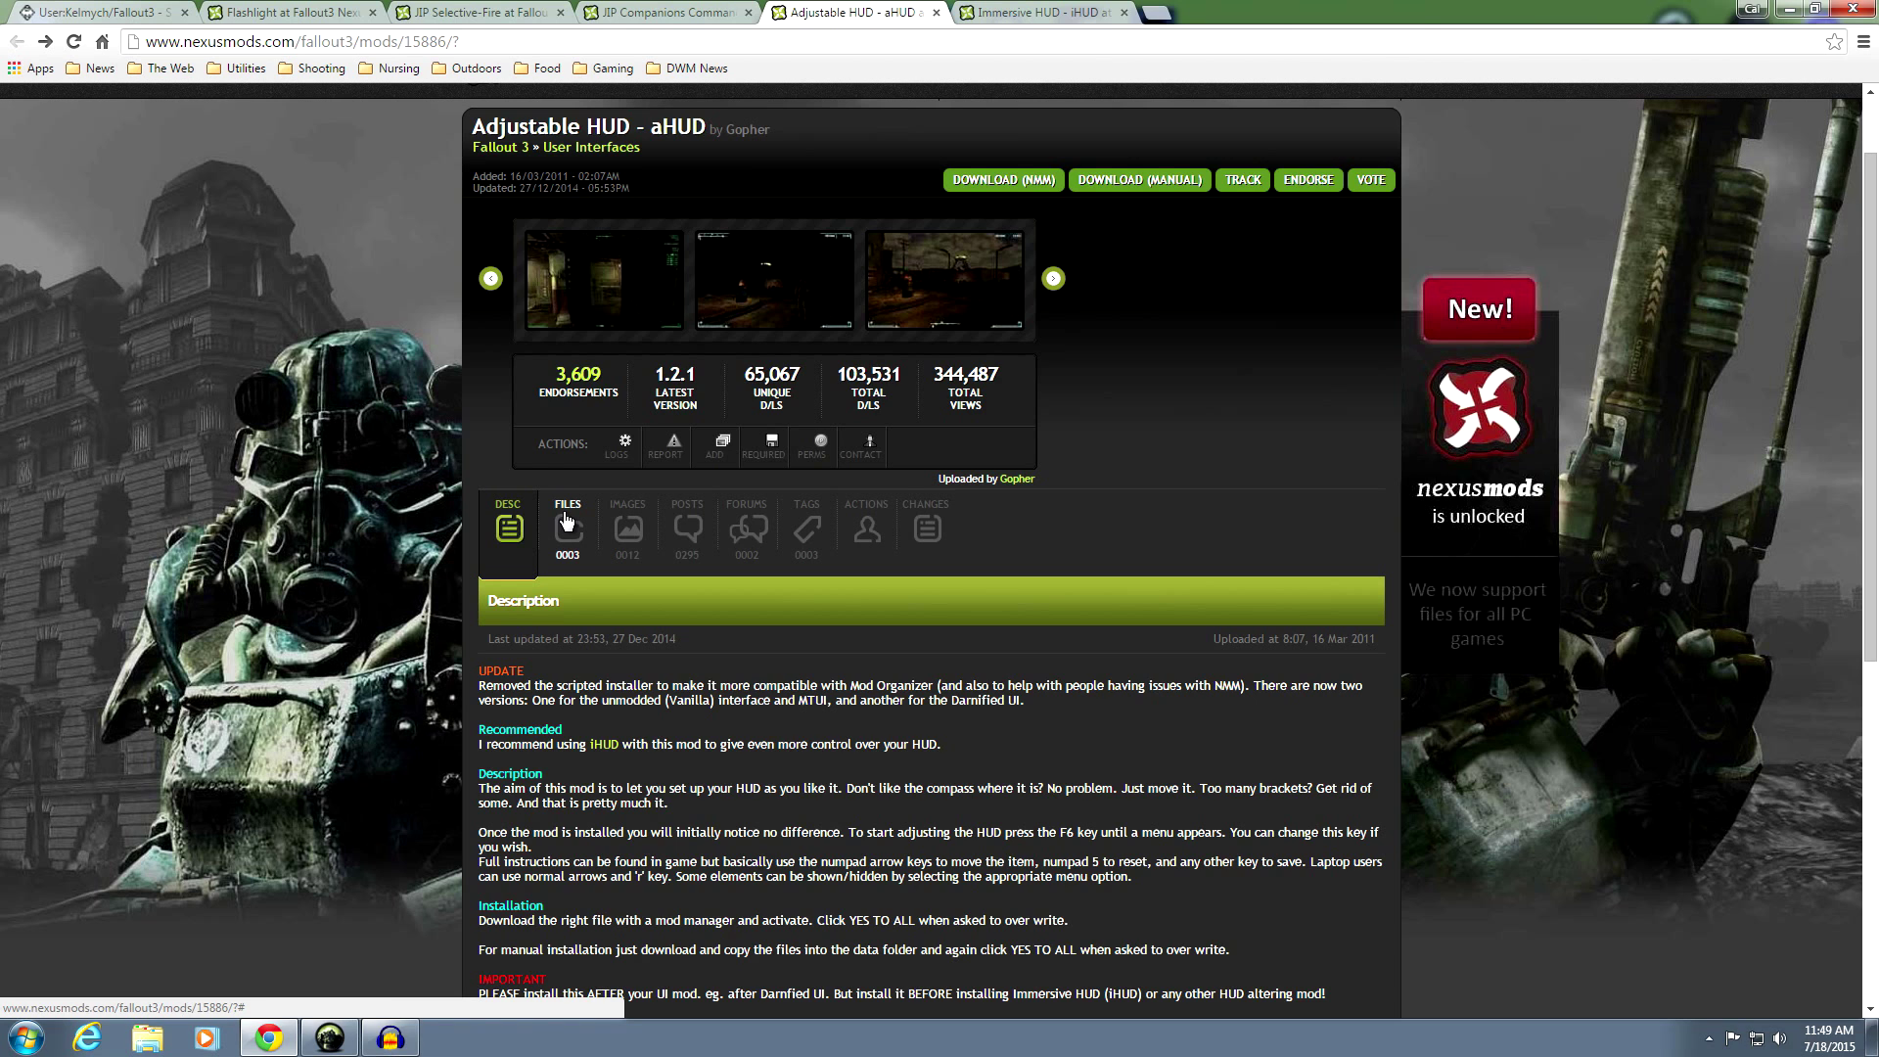
scroll(406, 502, "up", 1)
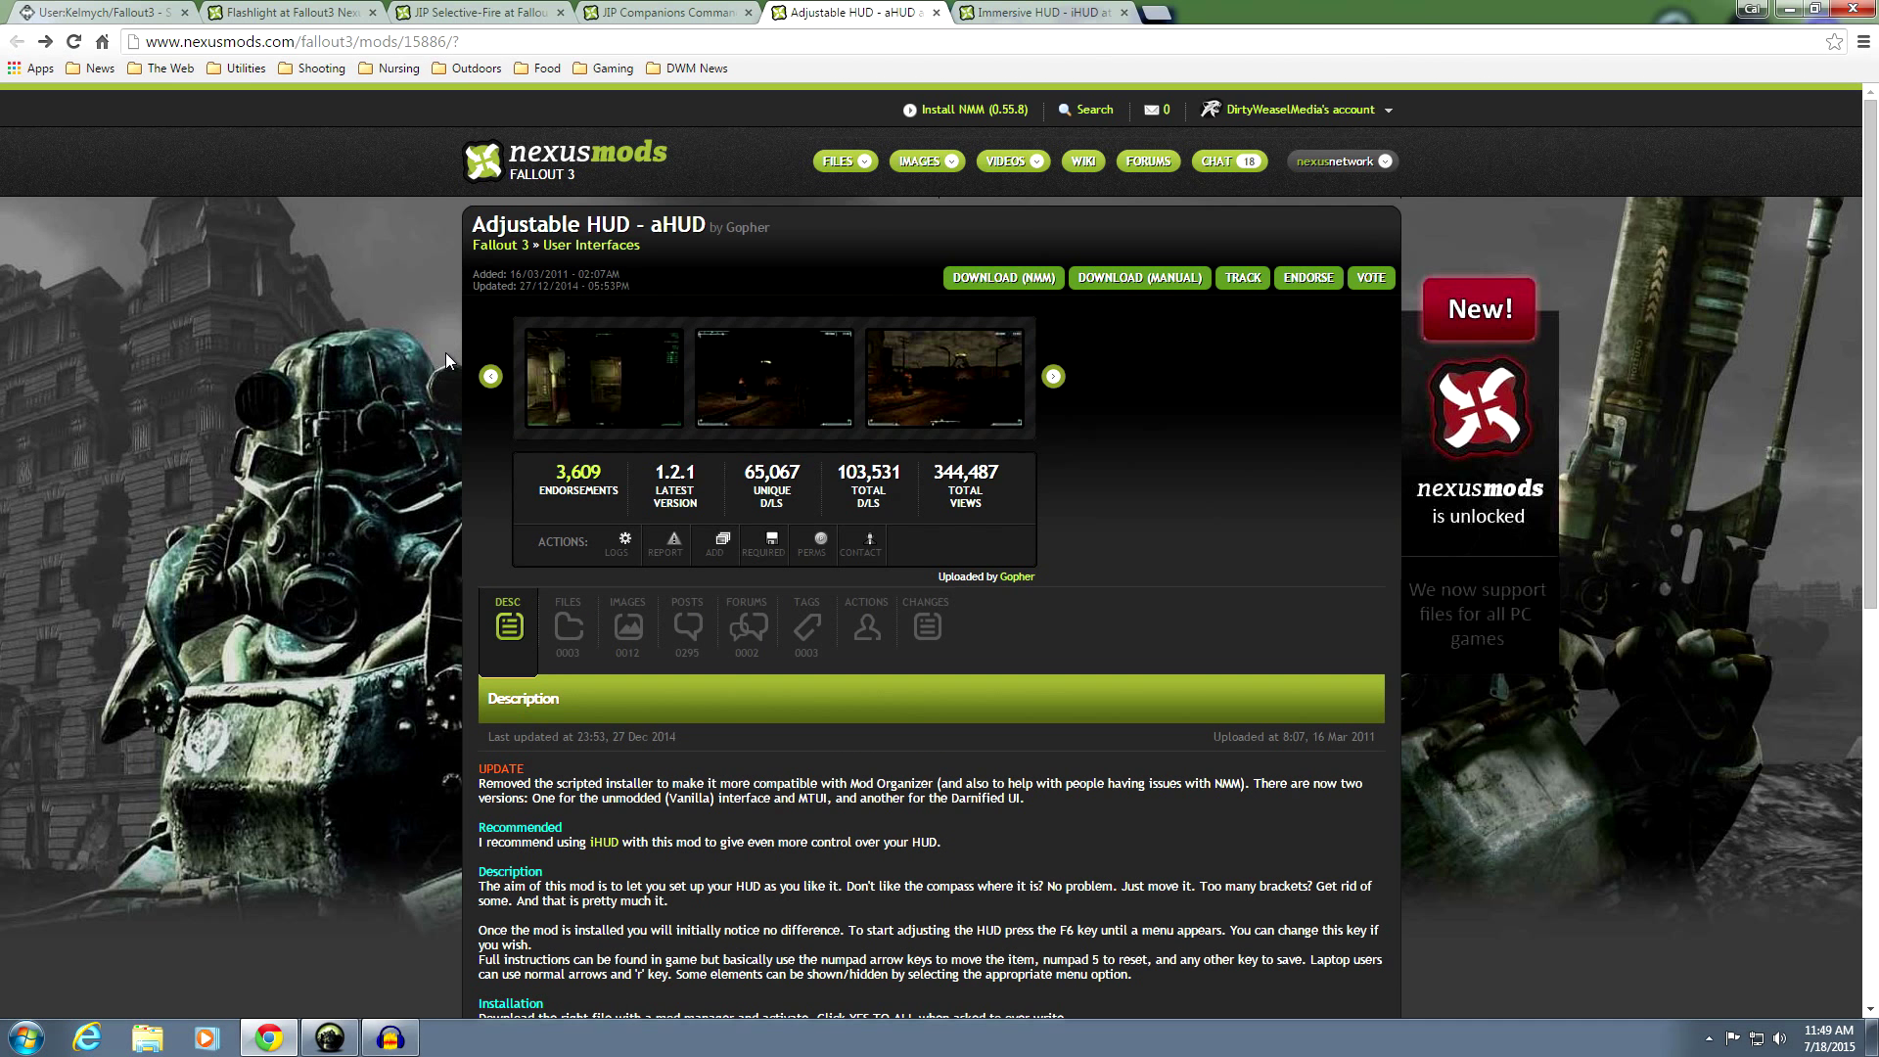
Show the downloadable files of Adjustable HUD - aHUD and locate the Darnified main file
scroll(448, 372, "down", 1)
scroll(448, 380, "down", 1)
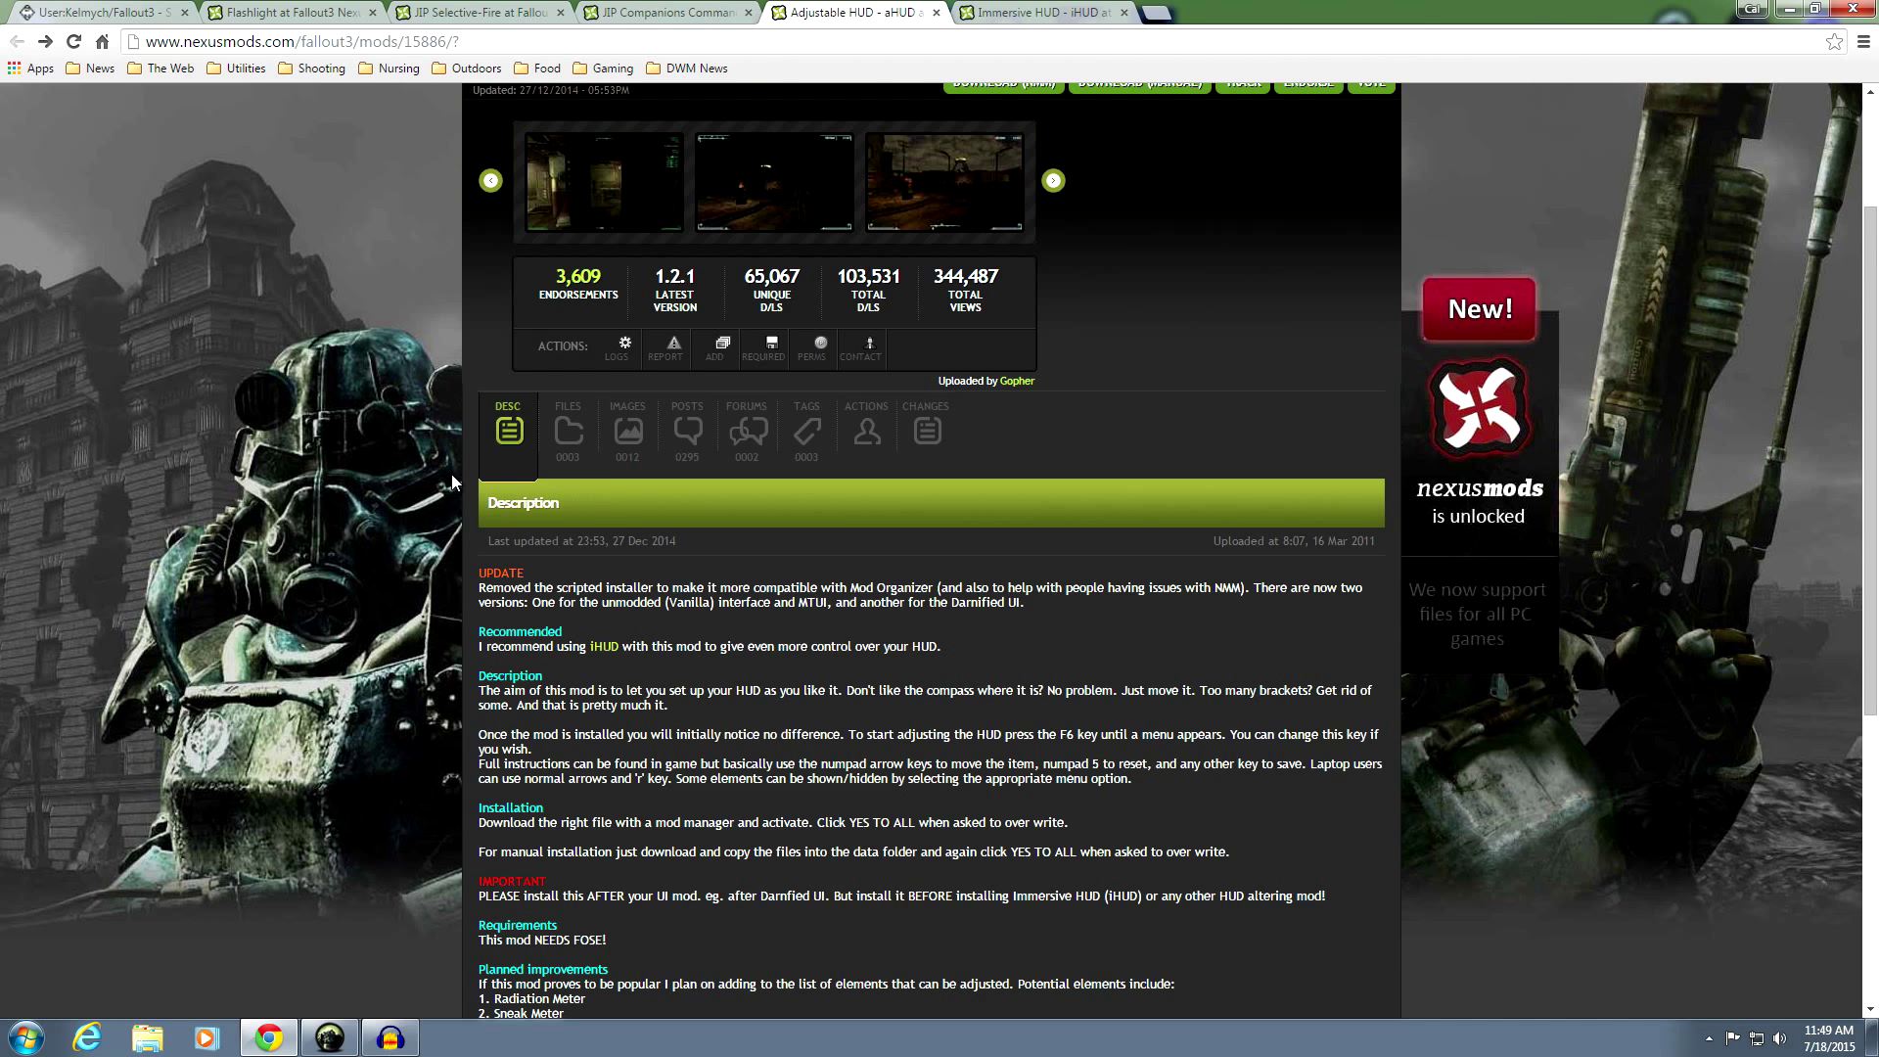
scroll(528, 411, "down", 1)
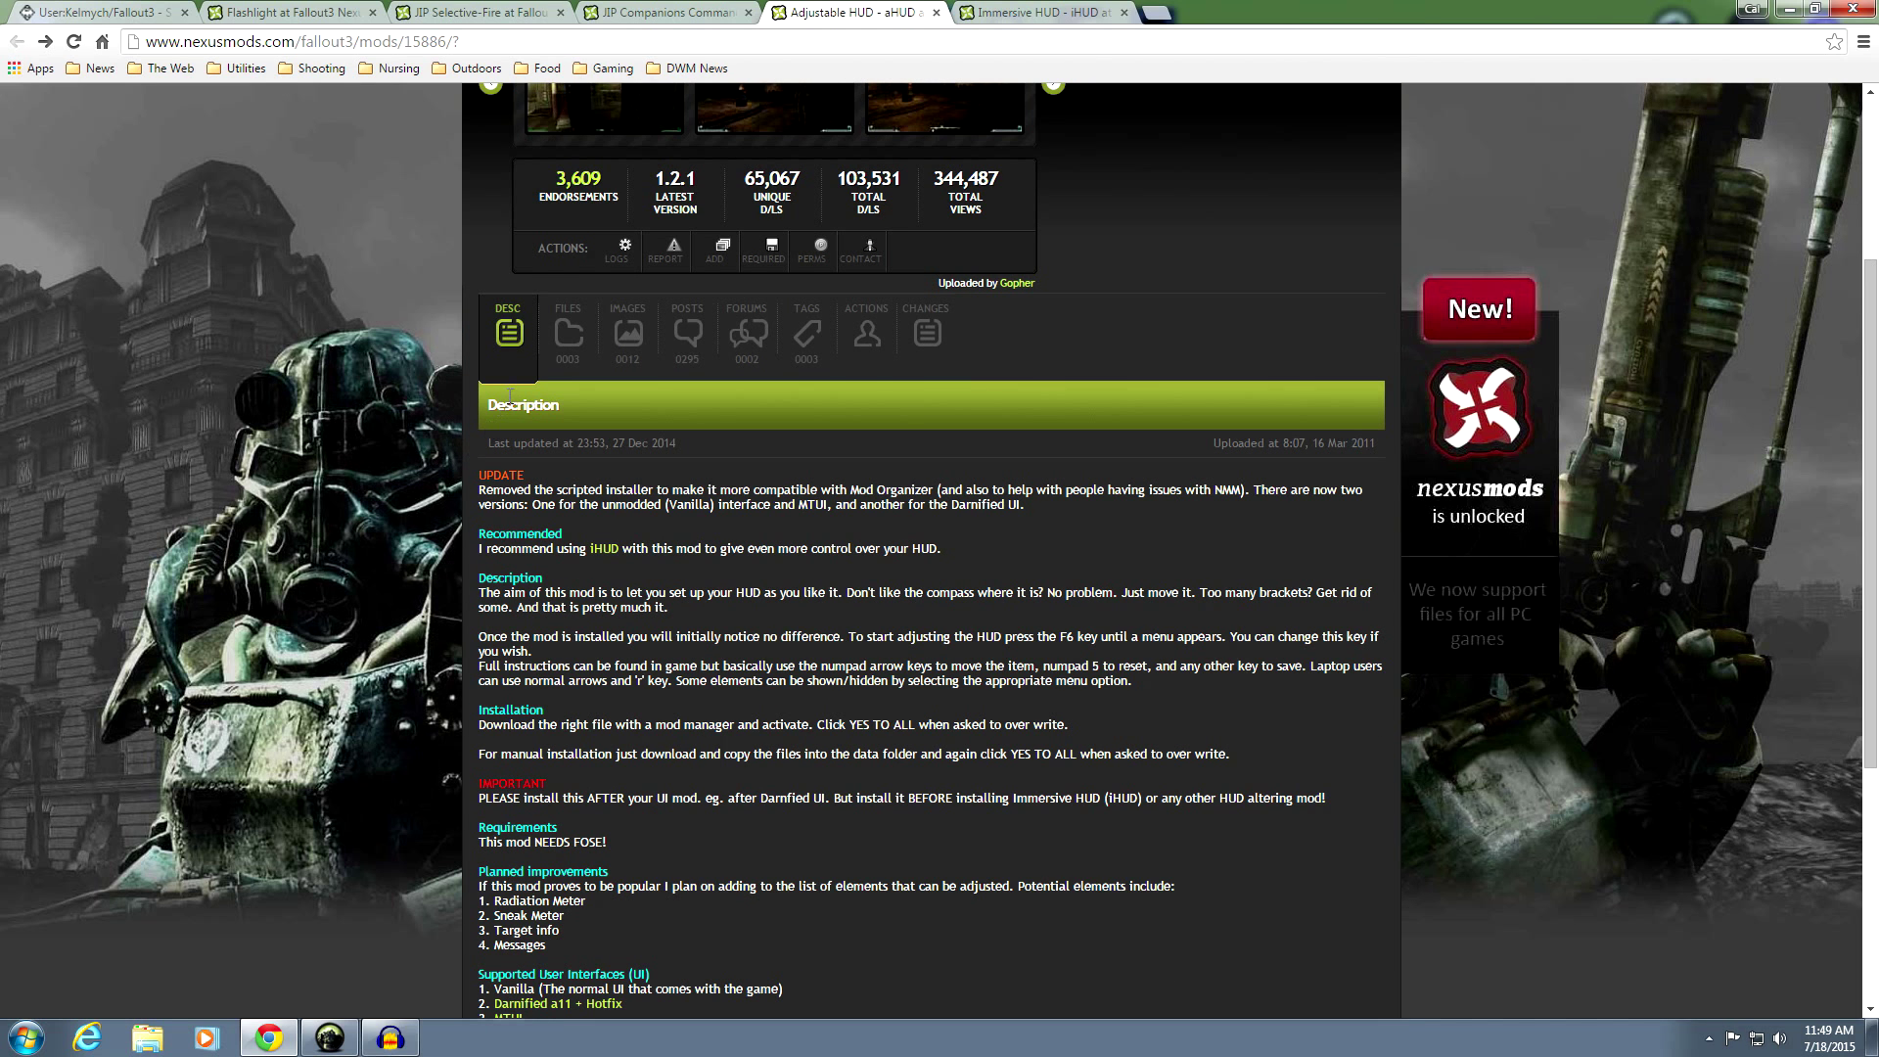
left_click(567, 360)
scroll(440, 438, "down", 3)
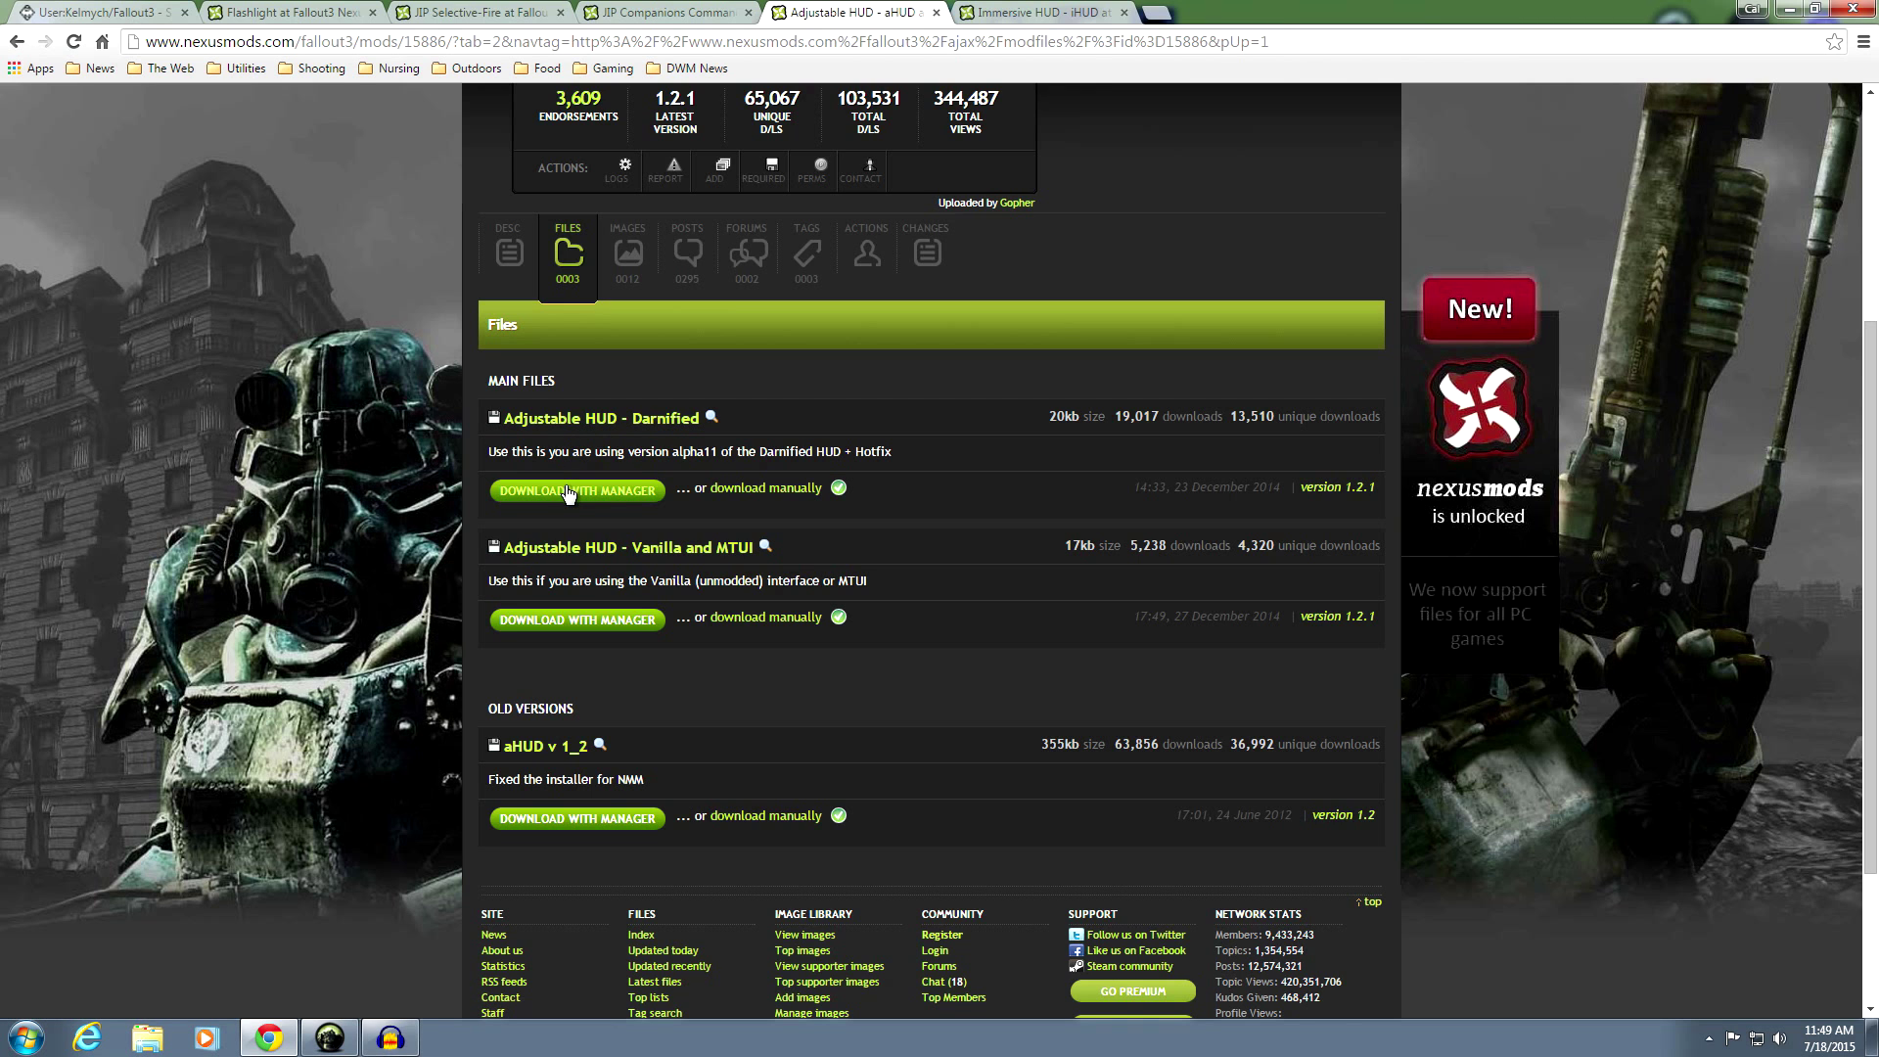
Read the Immersive HUD - iHUD description on Nexus Mods, including its requirements and supported HUD mods
left_click(1035, 12)
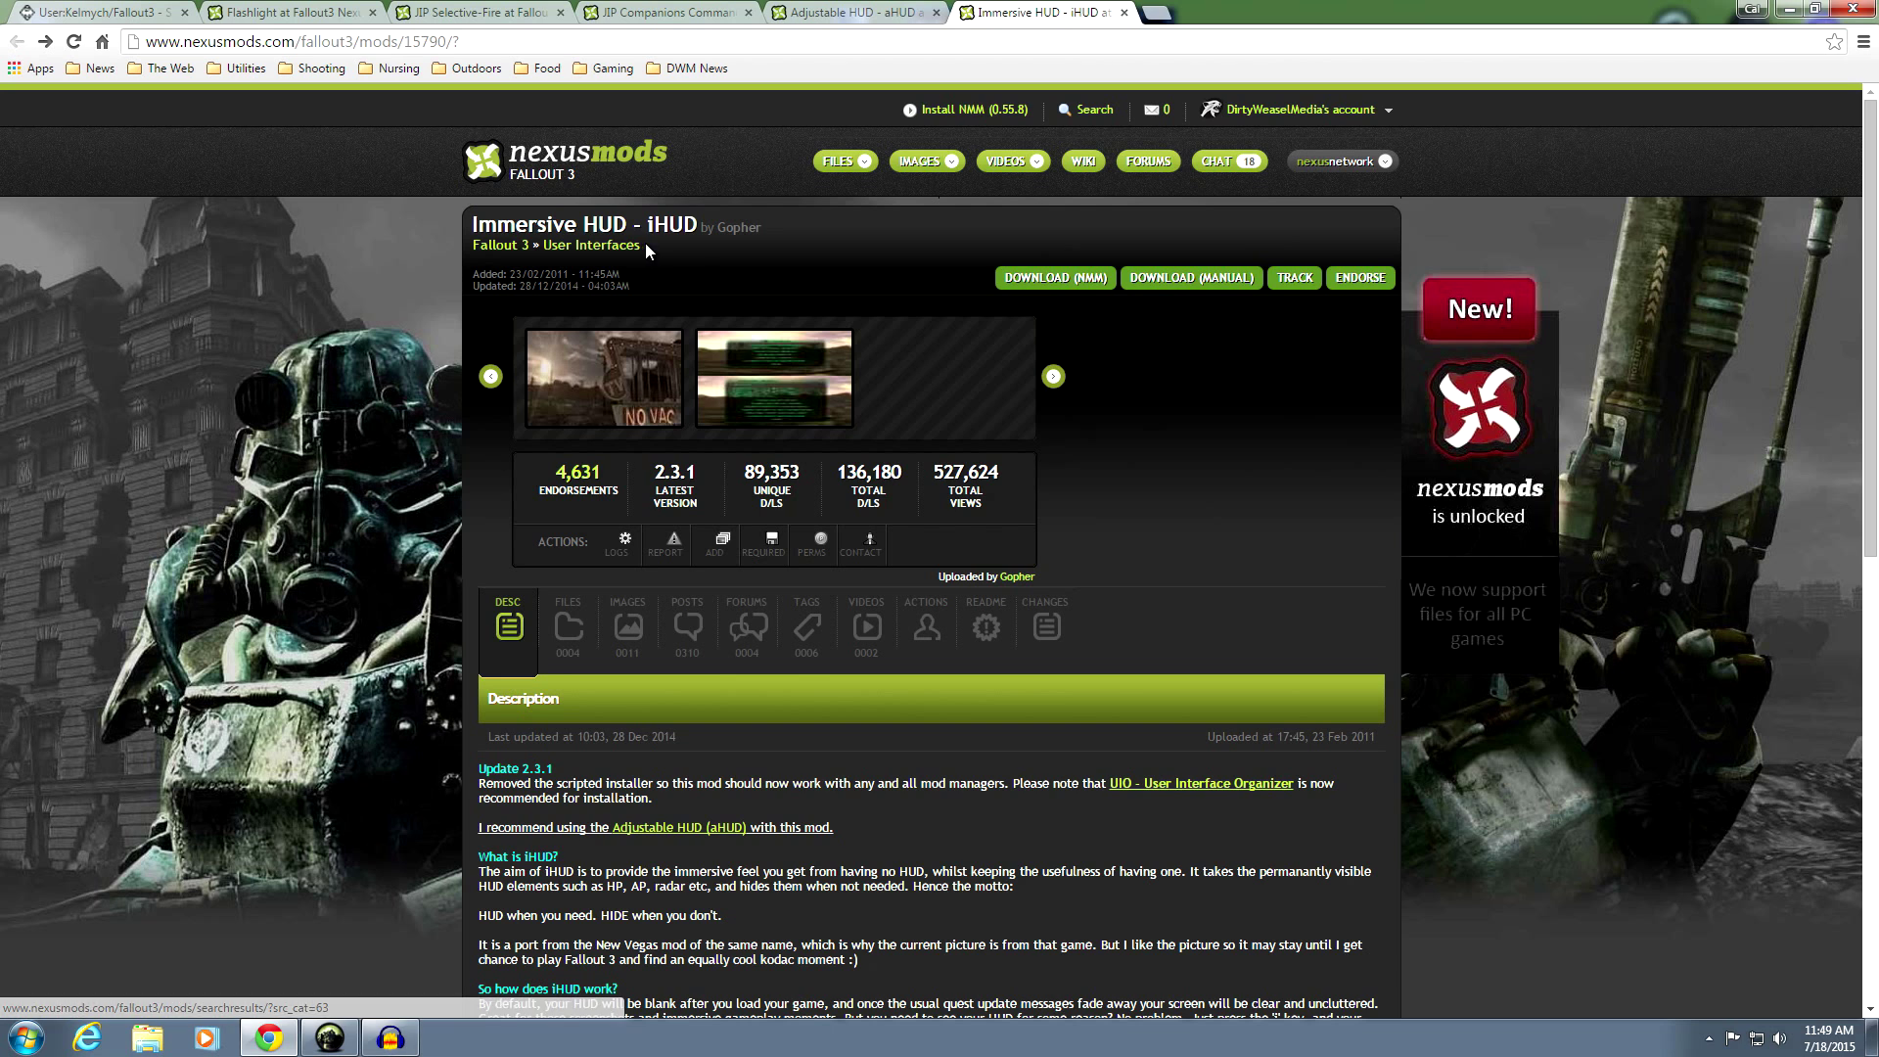
scroll(424, 321, "down", 1)
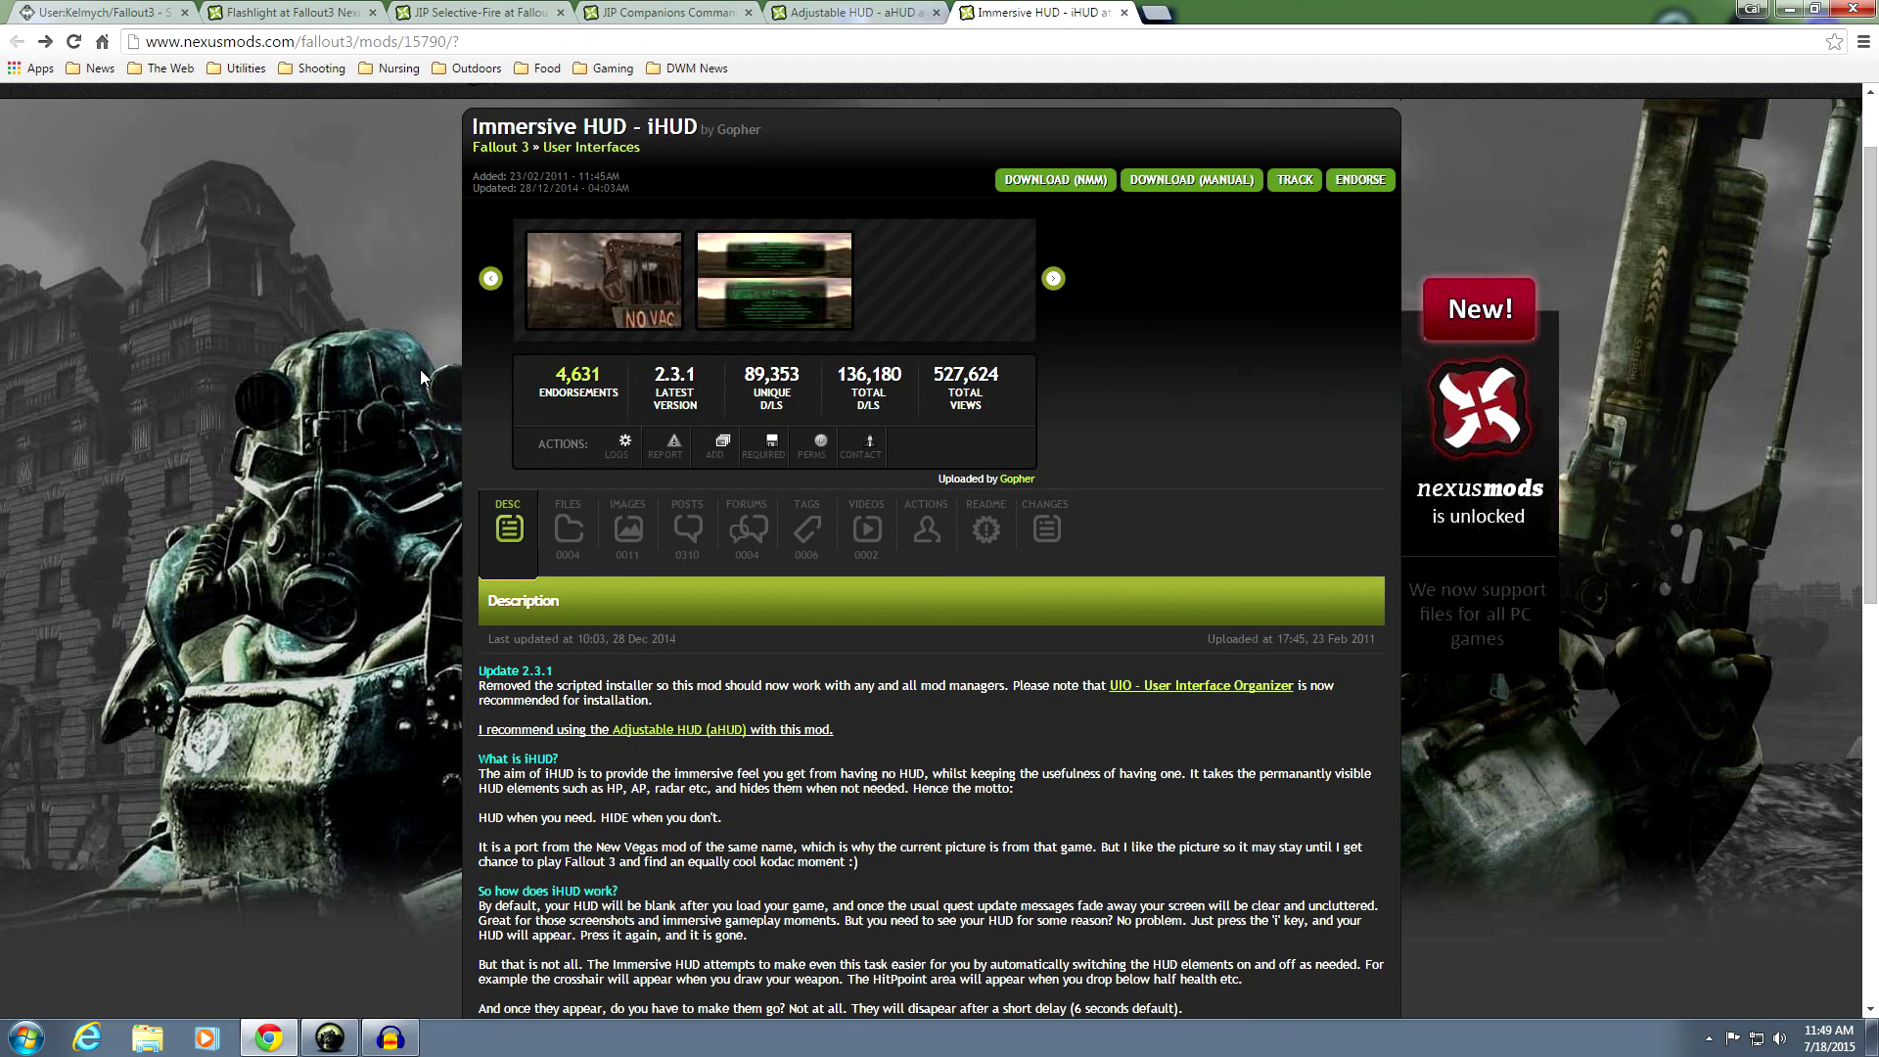
scroll(427, 381, "down", 1)
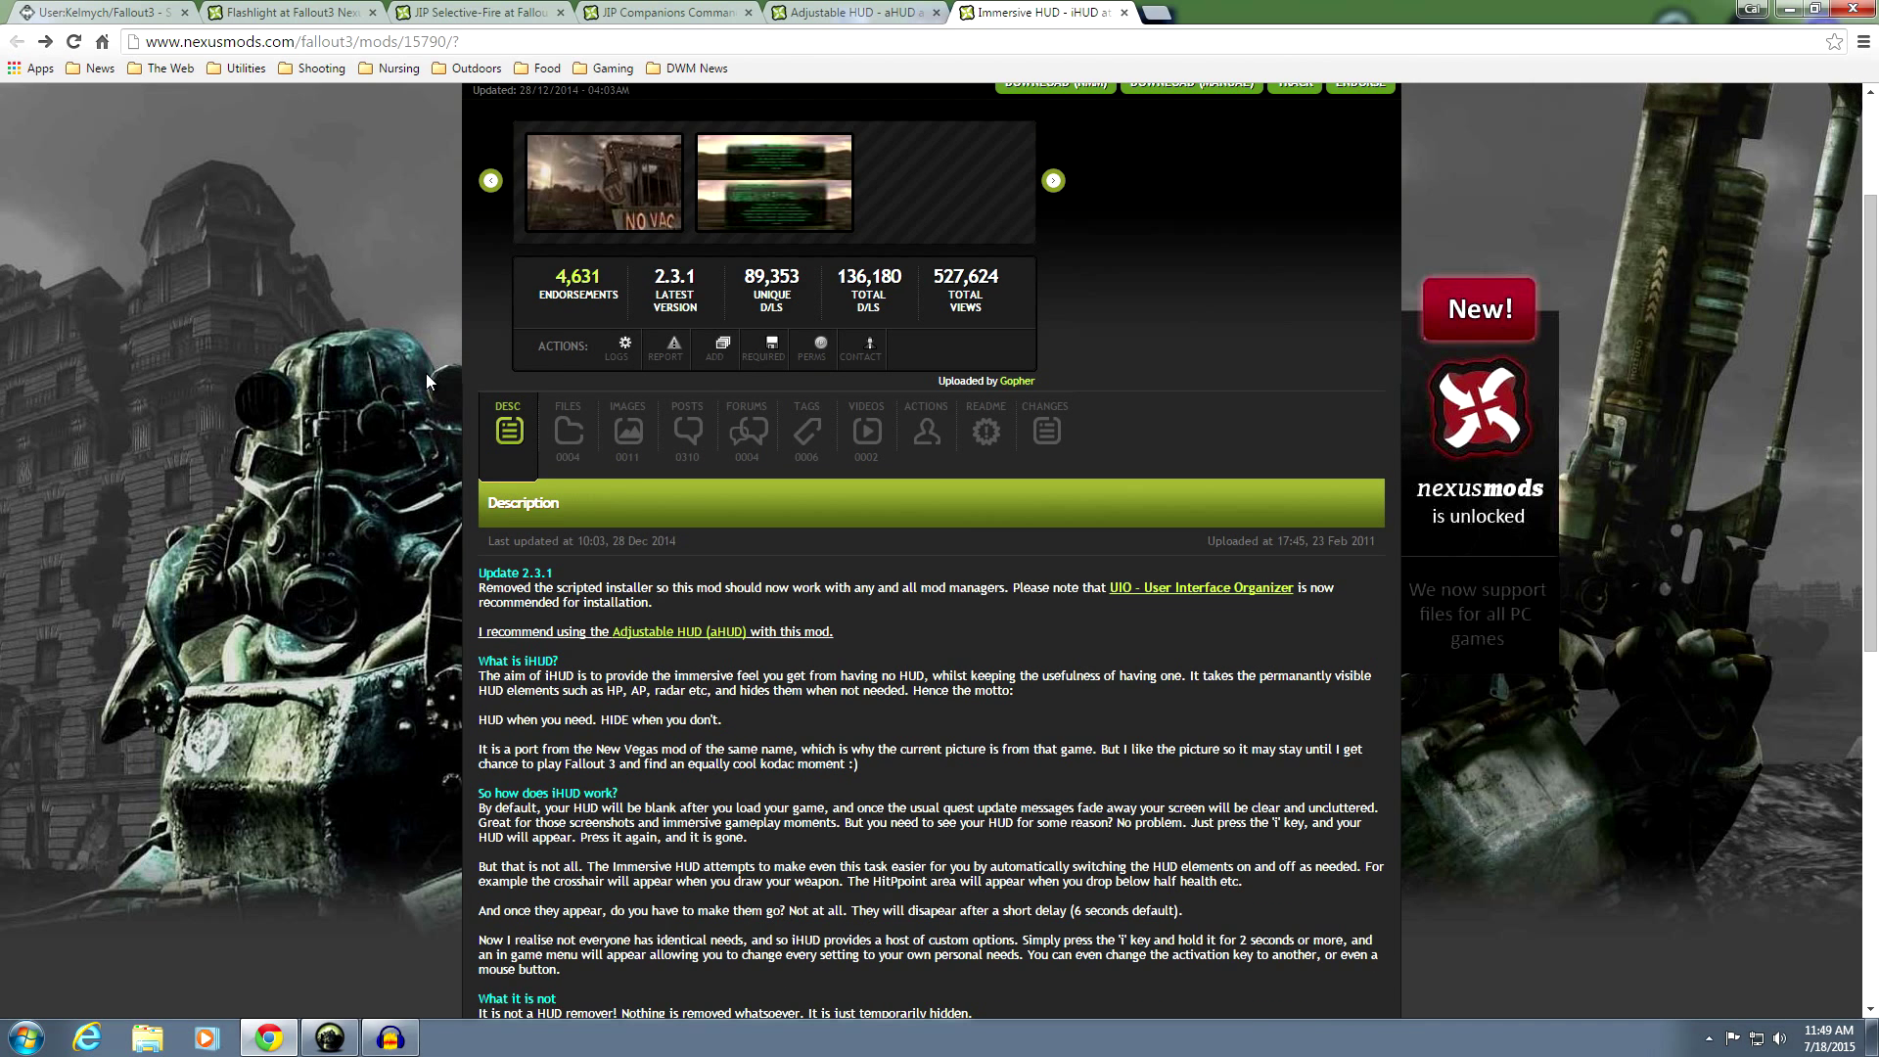
scroll(426, 380, "down", 3)
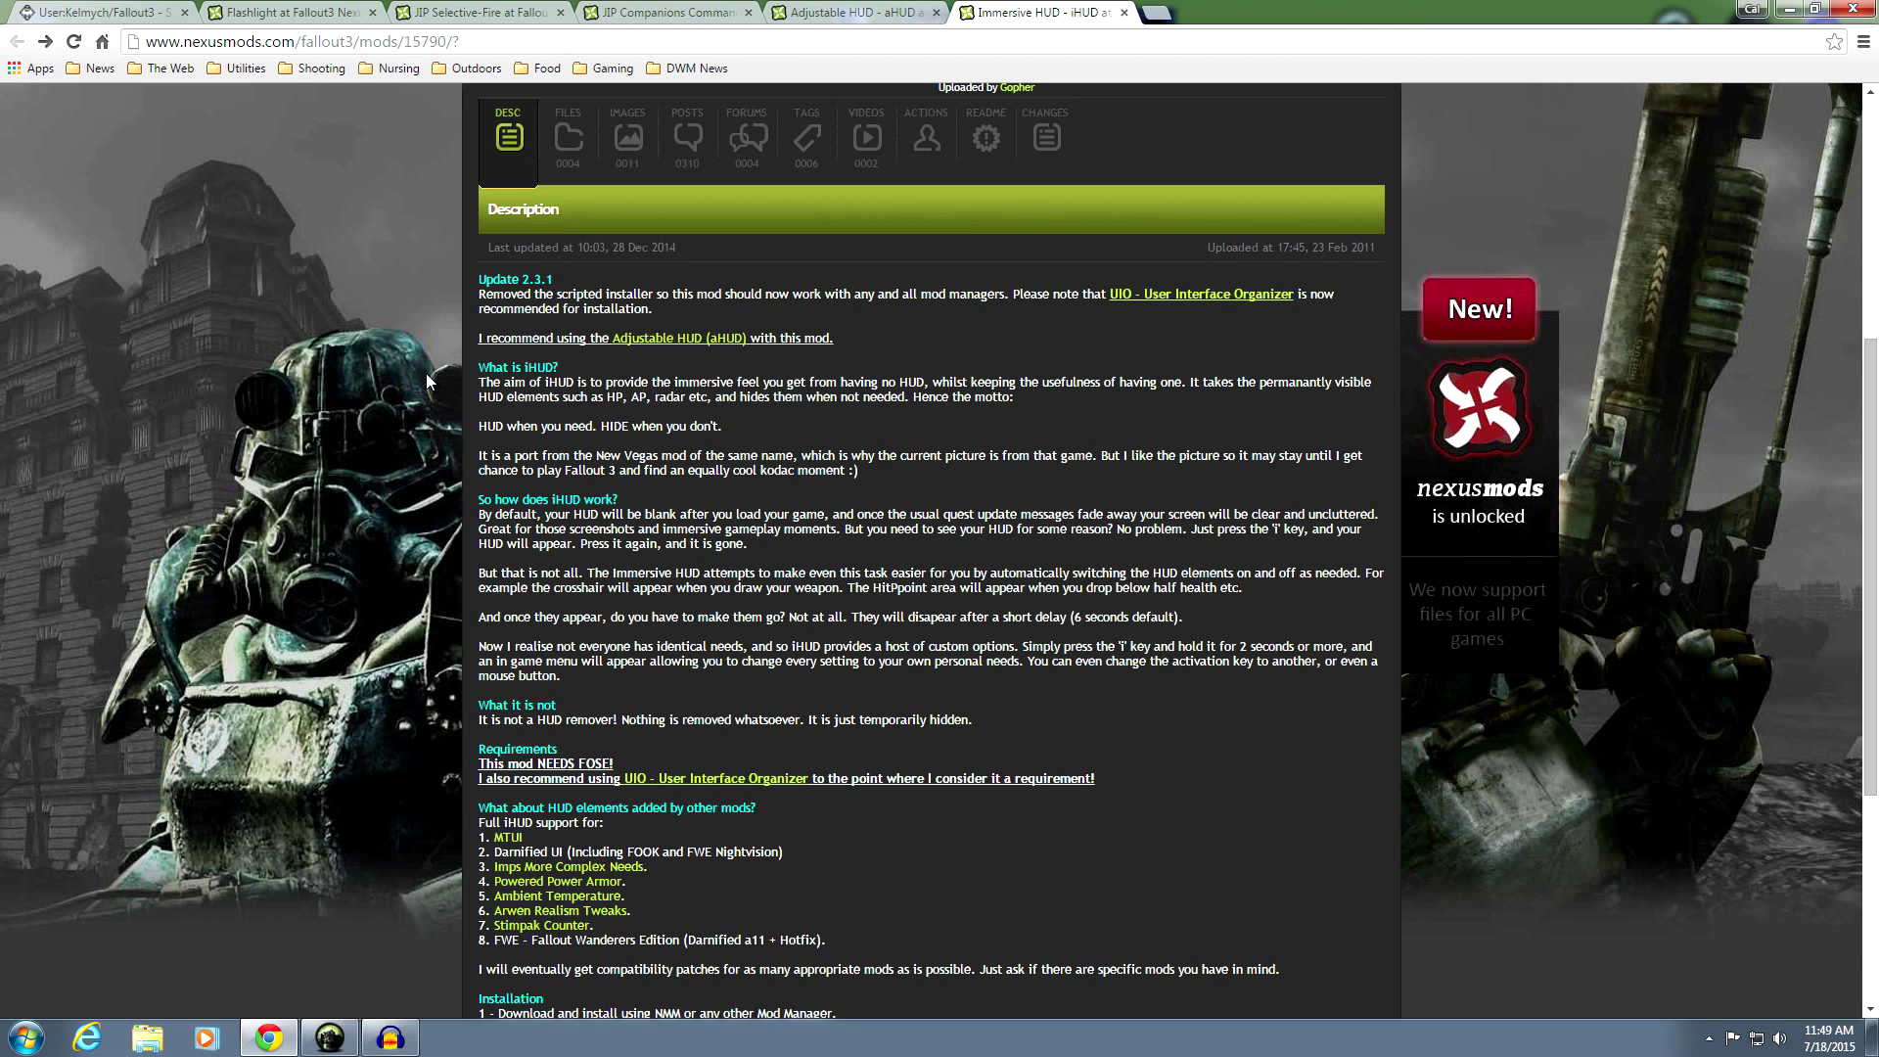
scroll(427, 381, "up", 4)
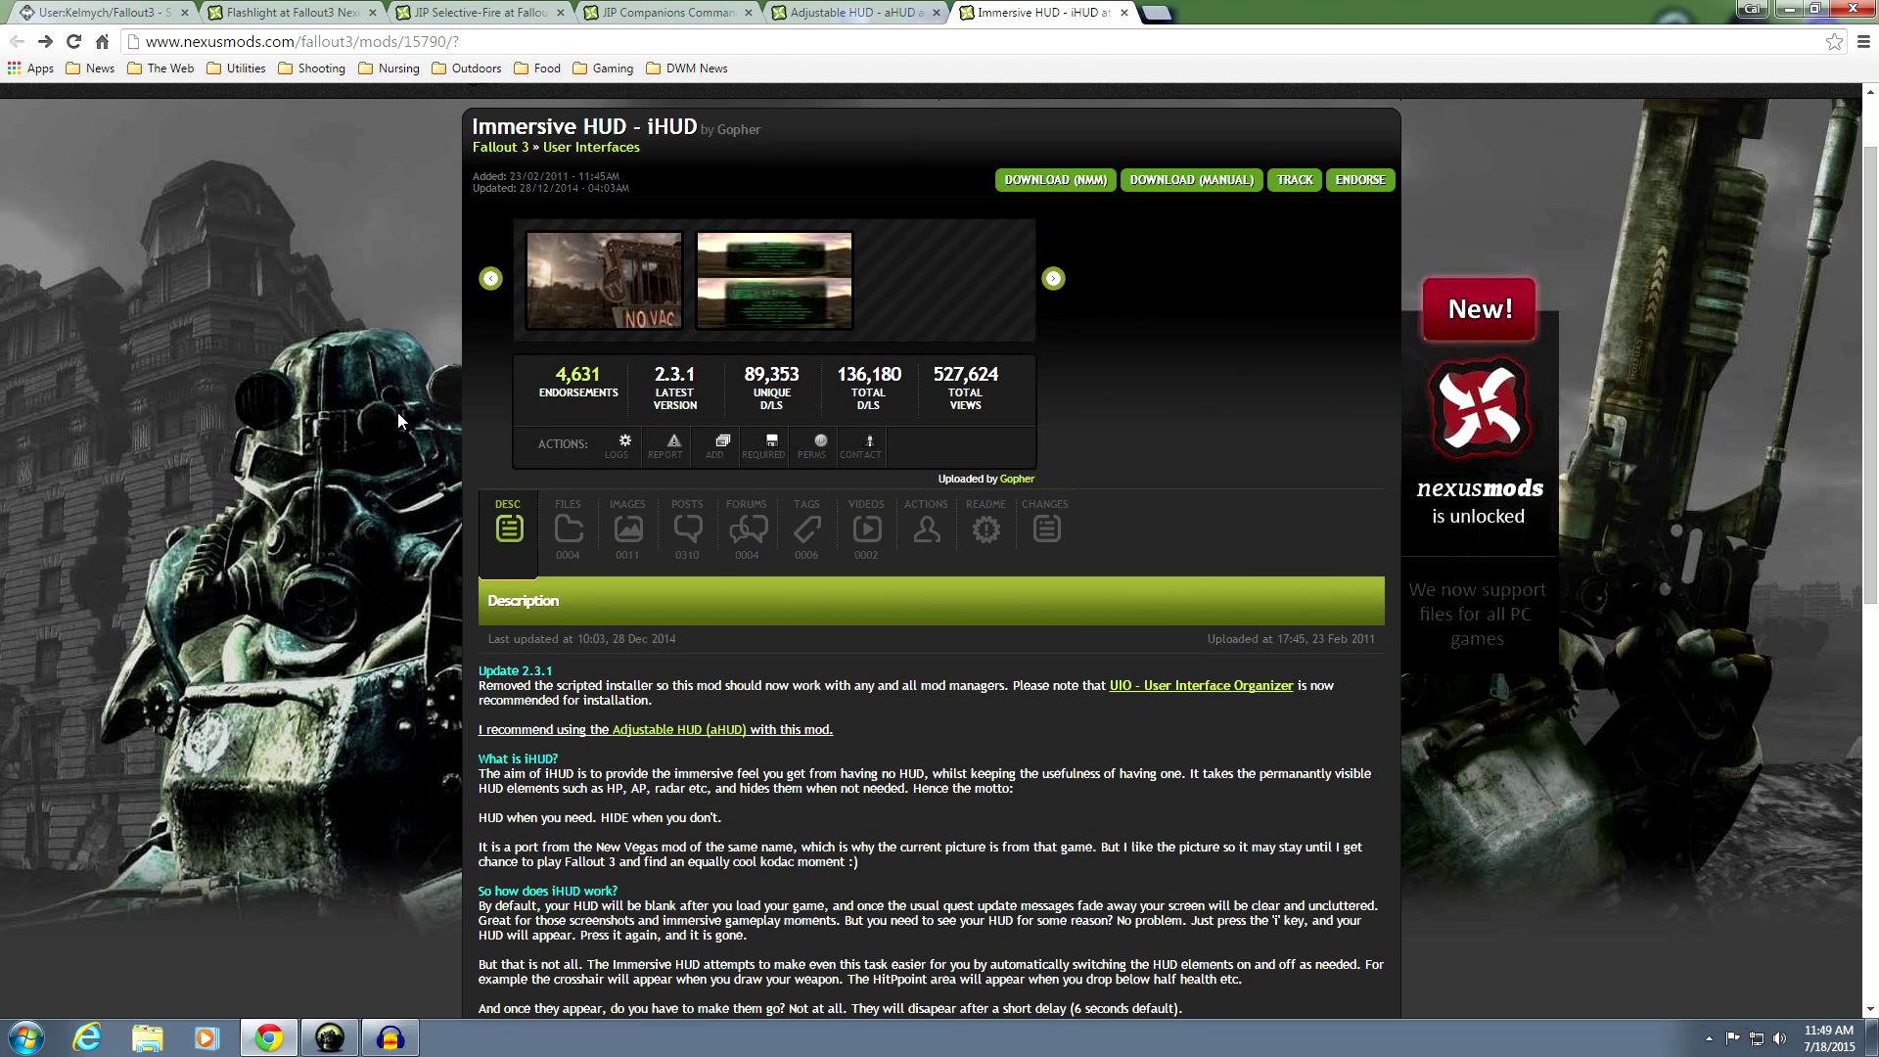
scroll(446, 376, "up", 1)
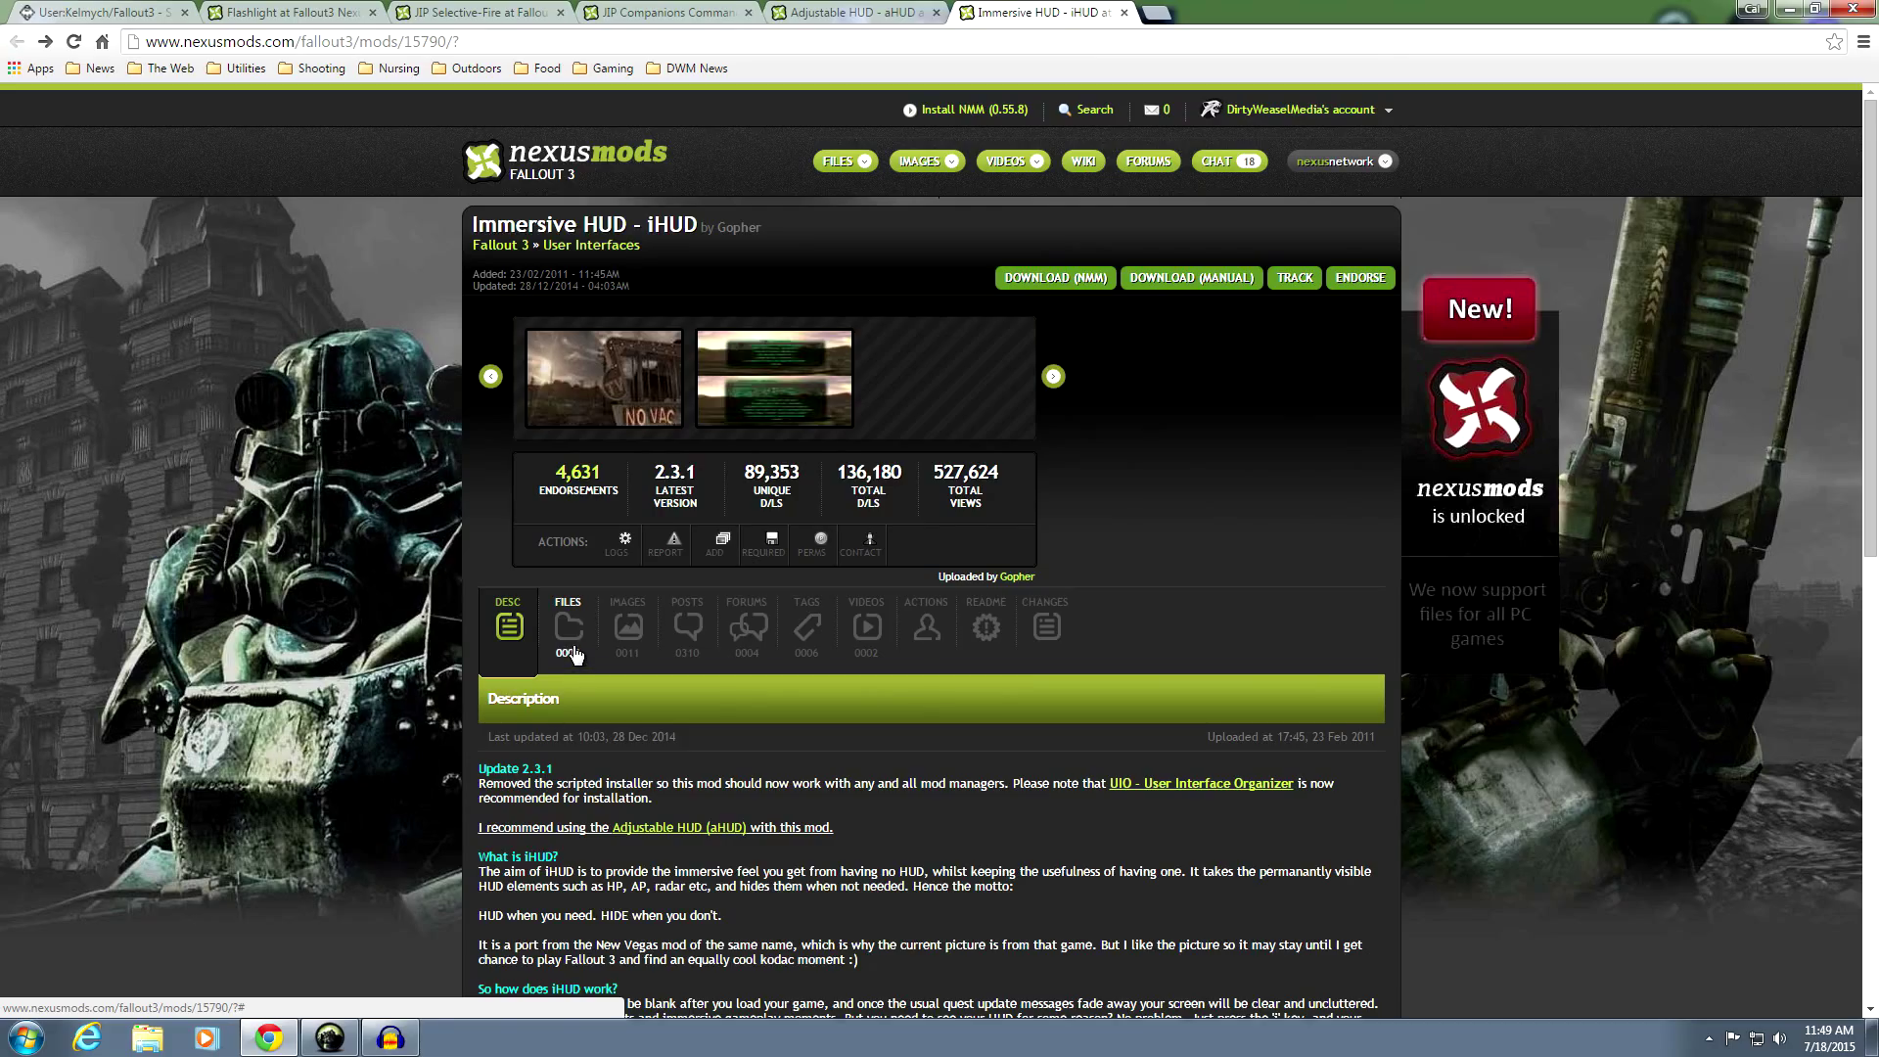
Show the downloadable files of Immersive HUD and locate the iHUD main file and the optional Darnified FWE Patch
left_click(575, 652)
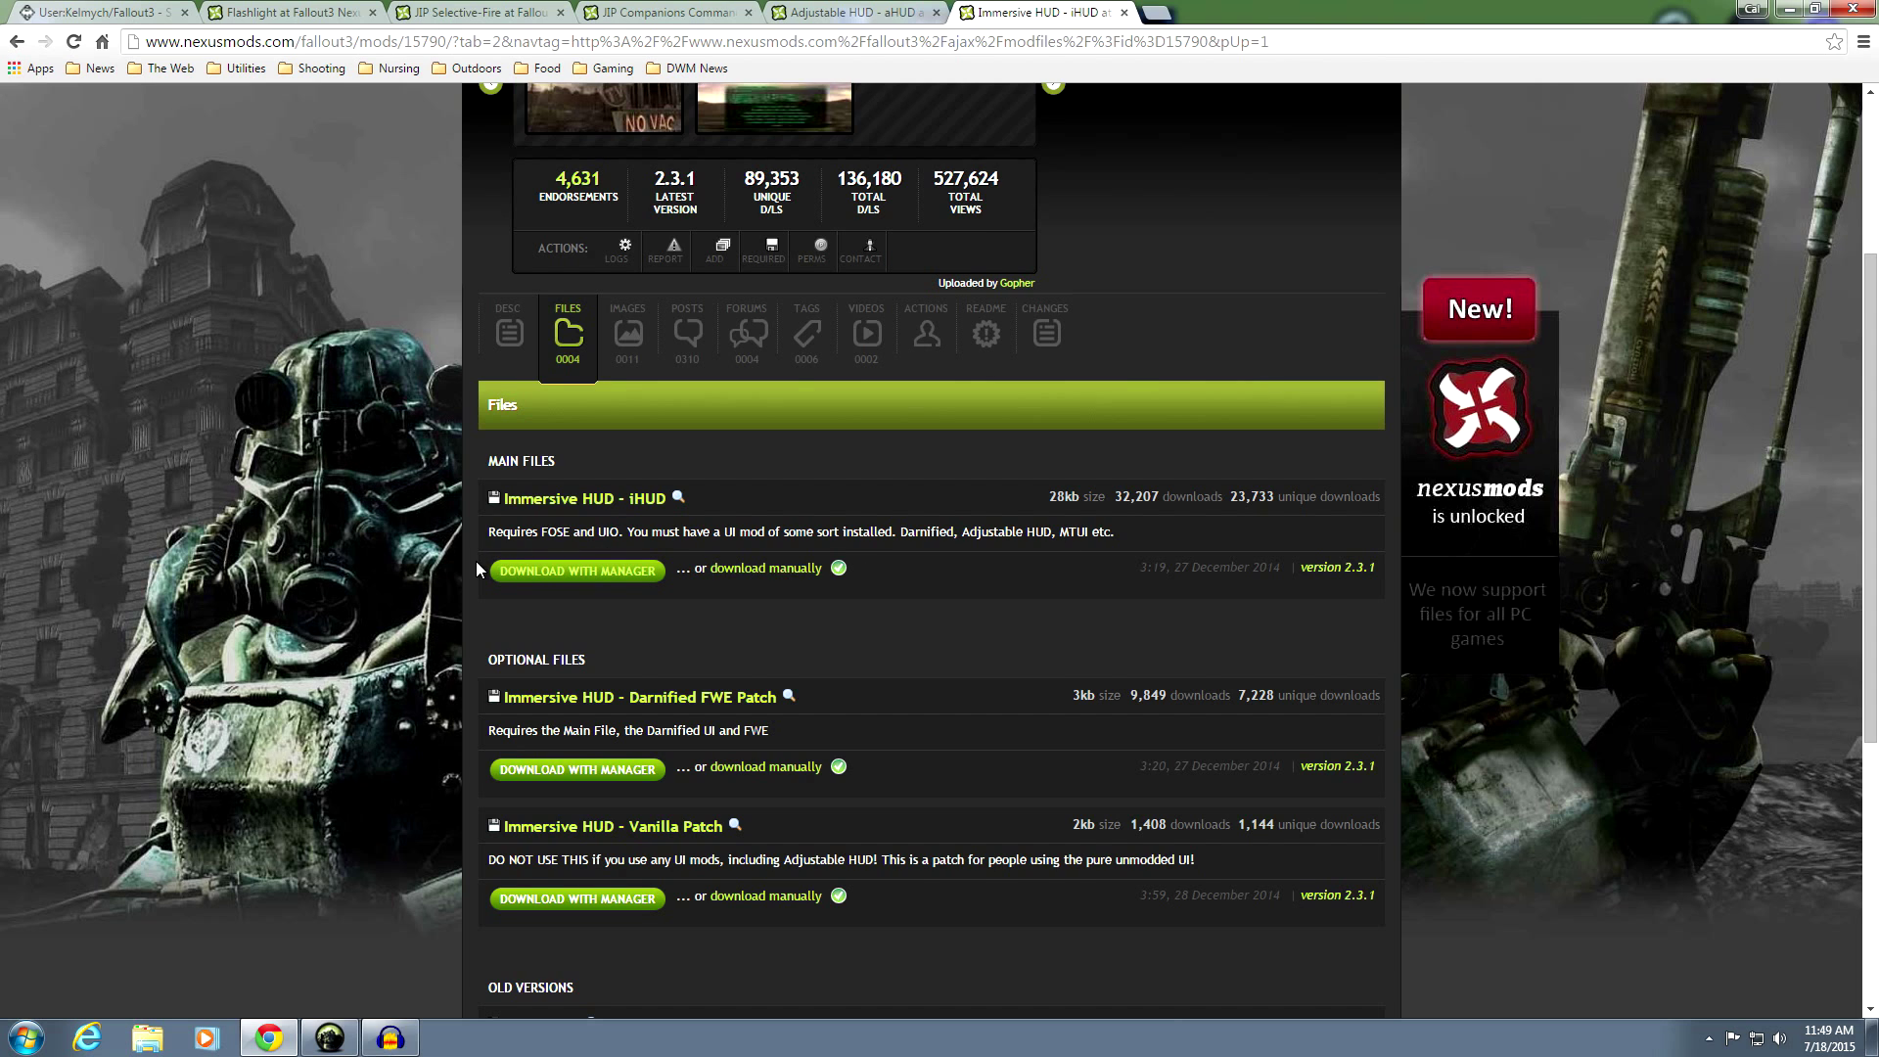
scroll(483, 561, "down", 1)
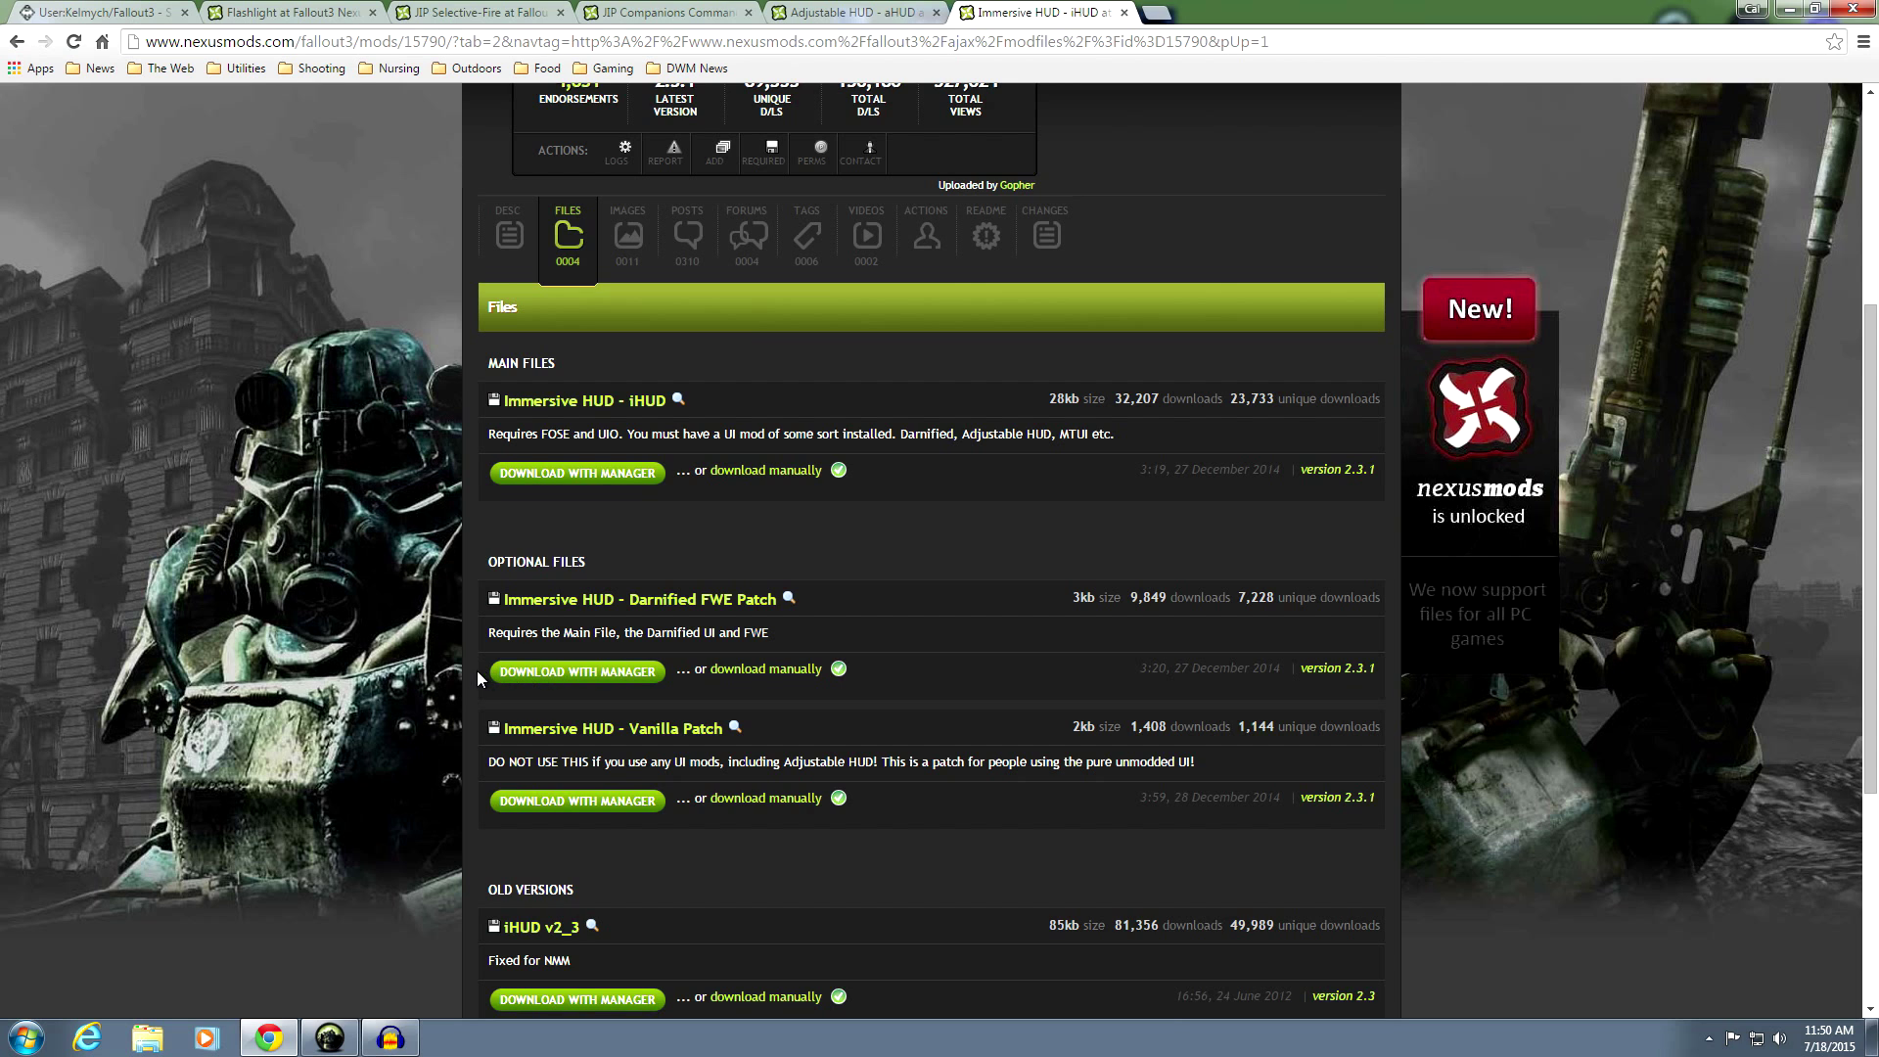
scroll(431, 619, "up", 3)
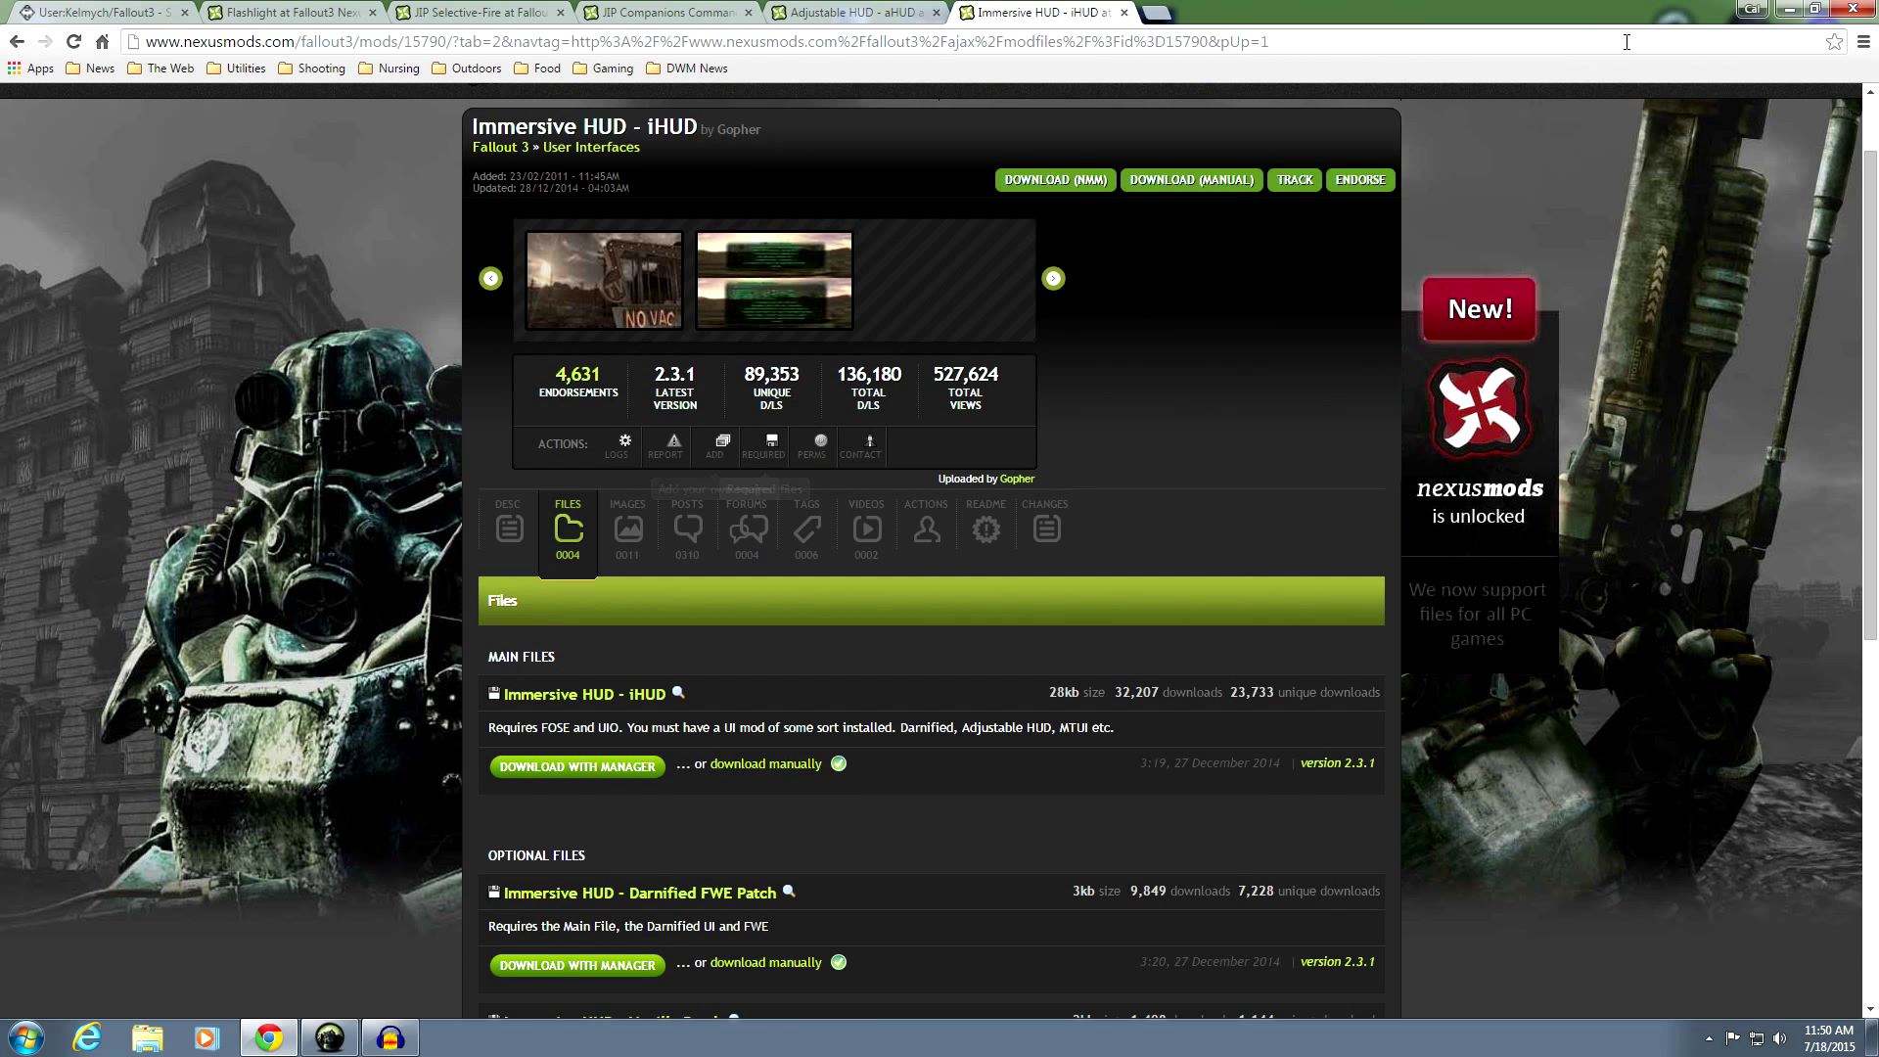
Switch to Mod Organizer and look through the downloaded archives, from User Interface Organizer to the Immersive HUD FWE Patch
left_click(1787, 17)
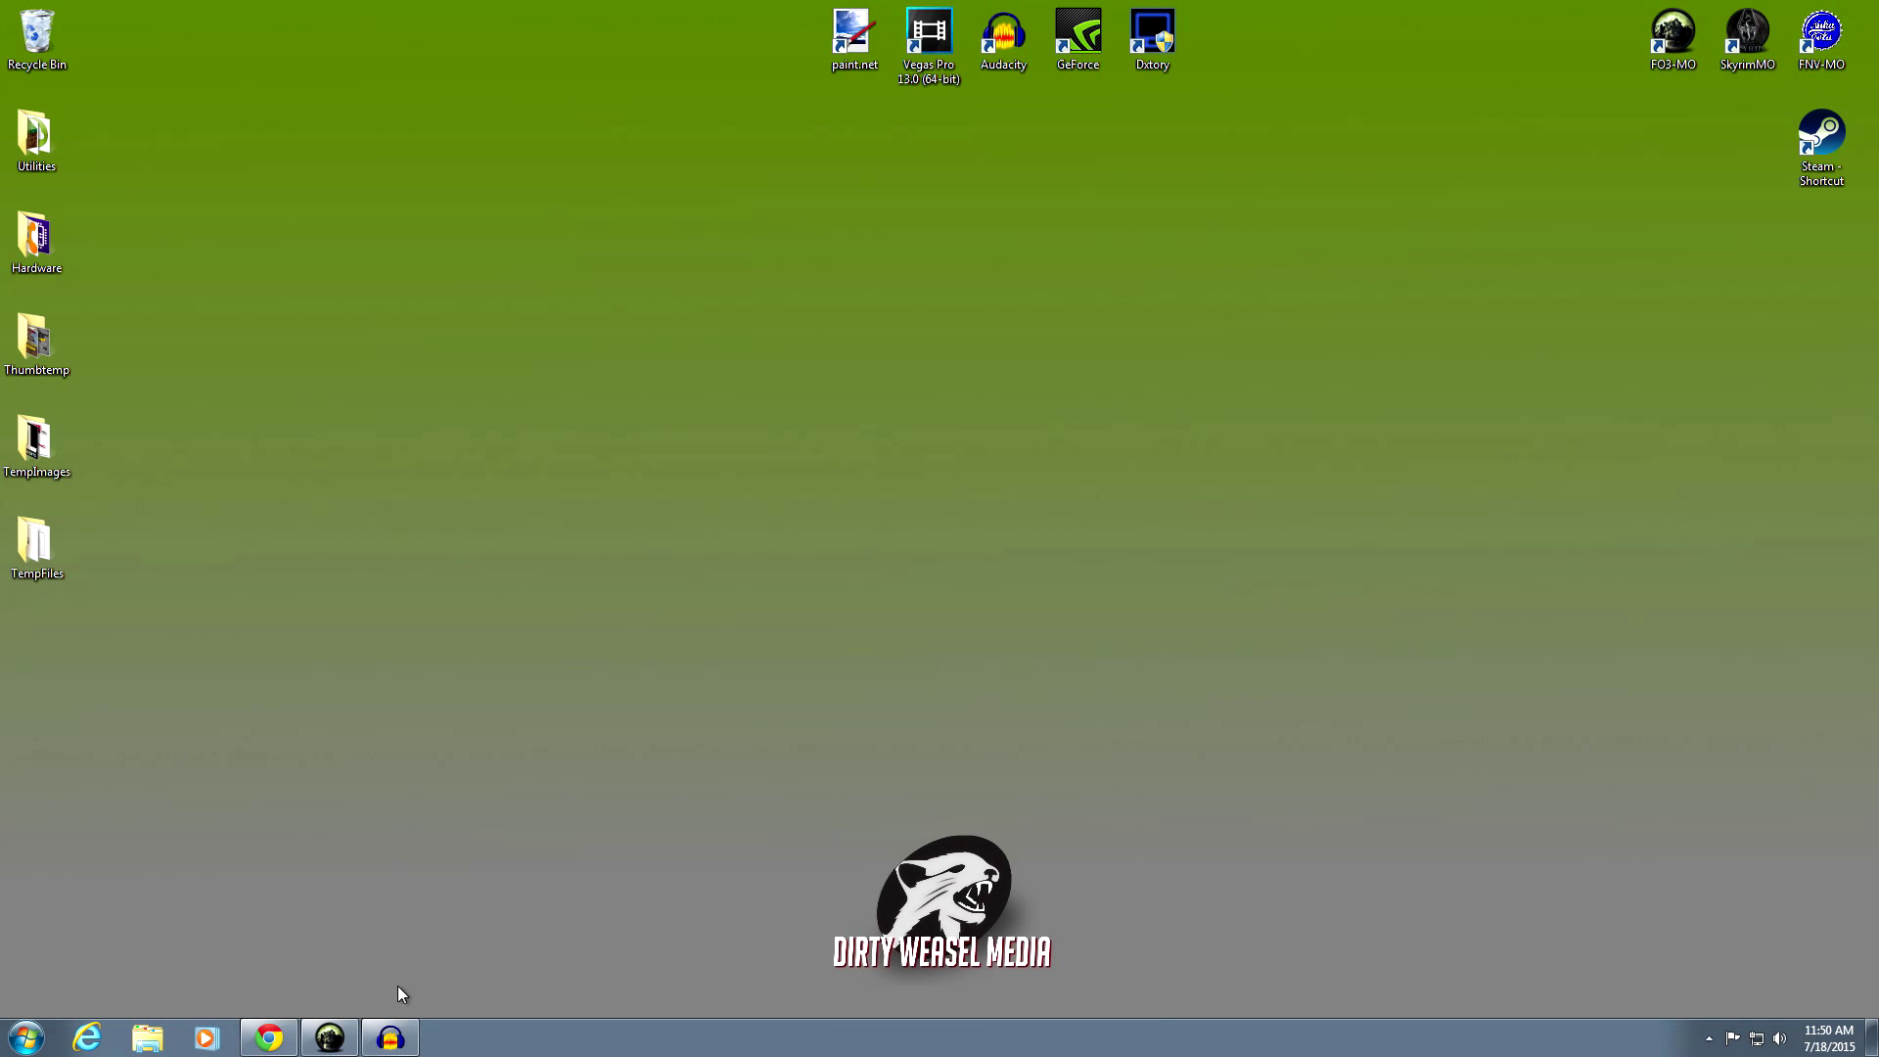
left_click(330, 1038)
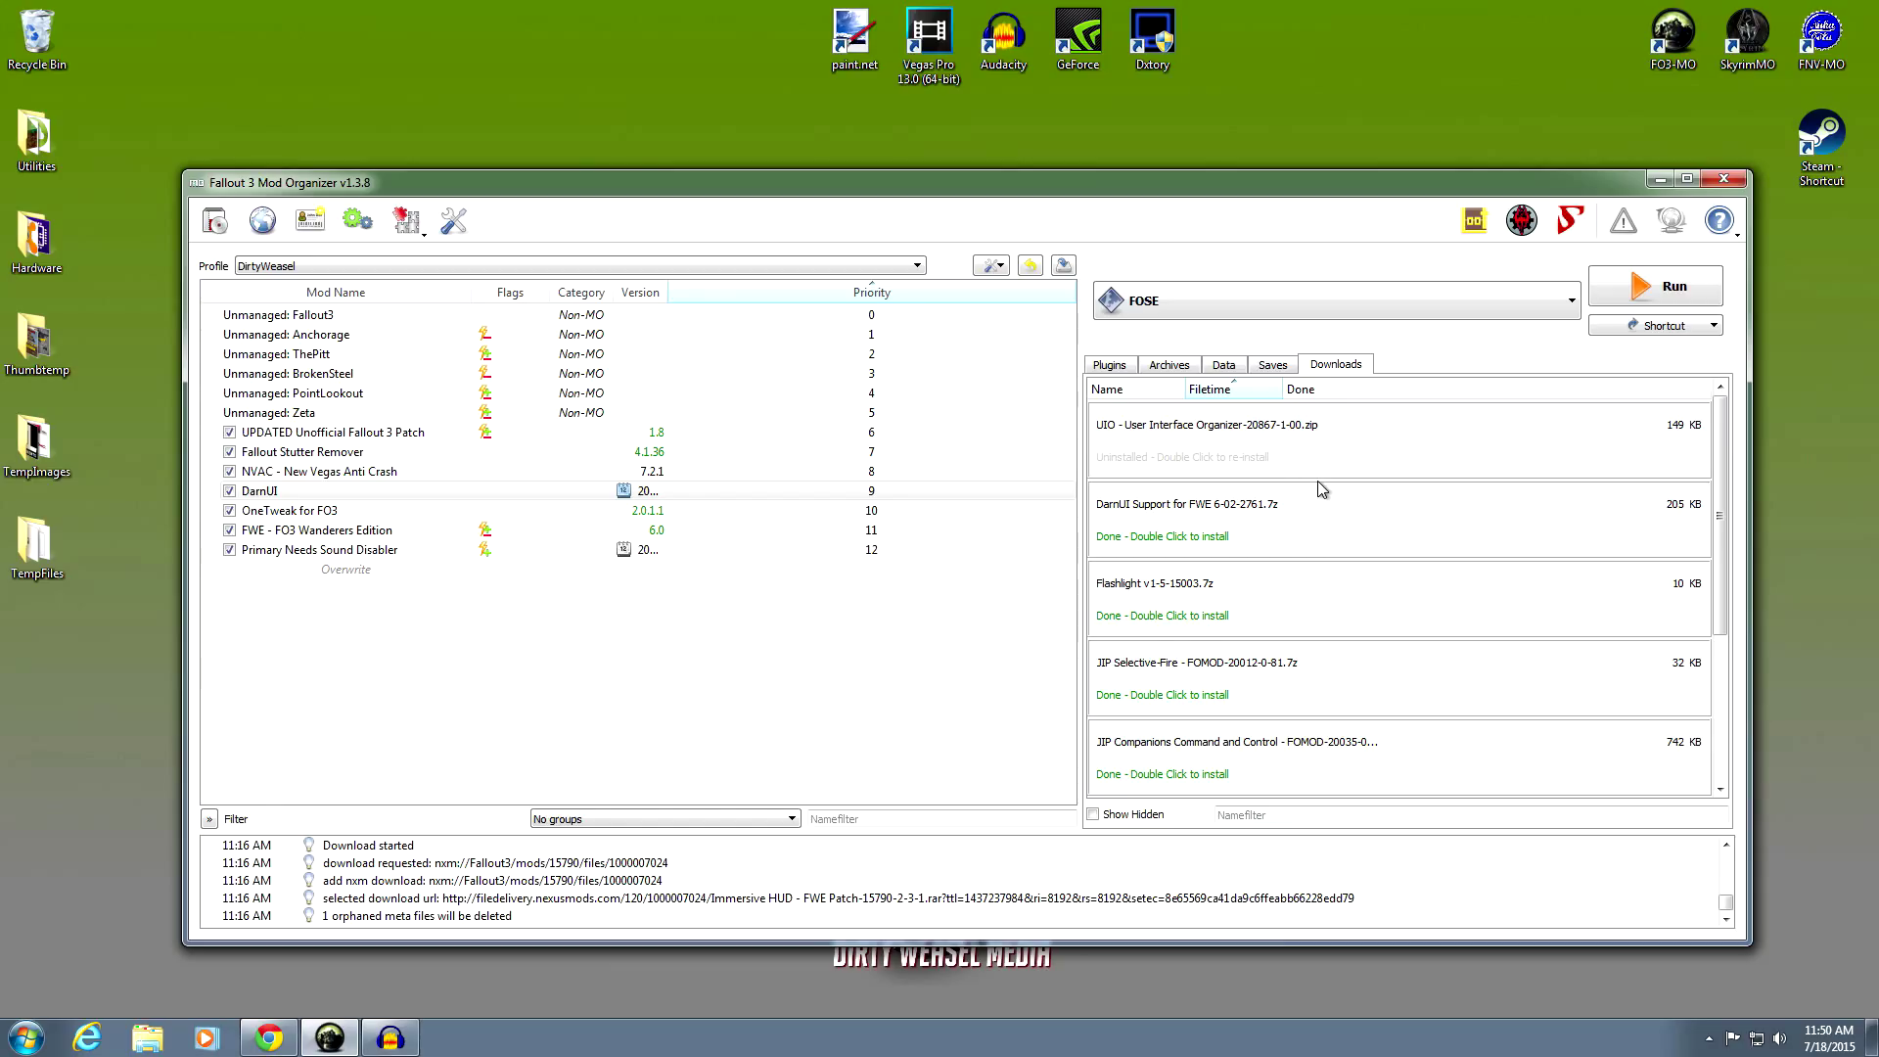
scroll(1321, 489, "down", 1)
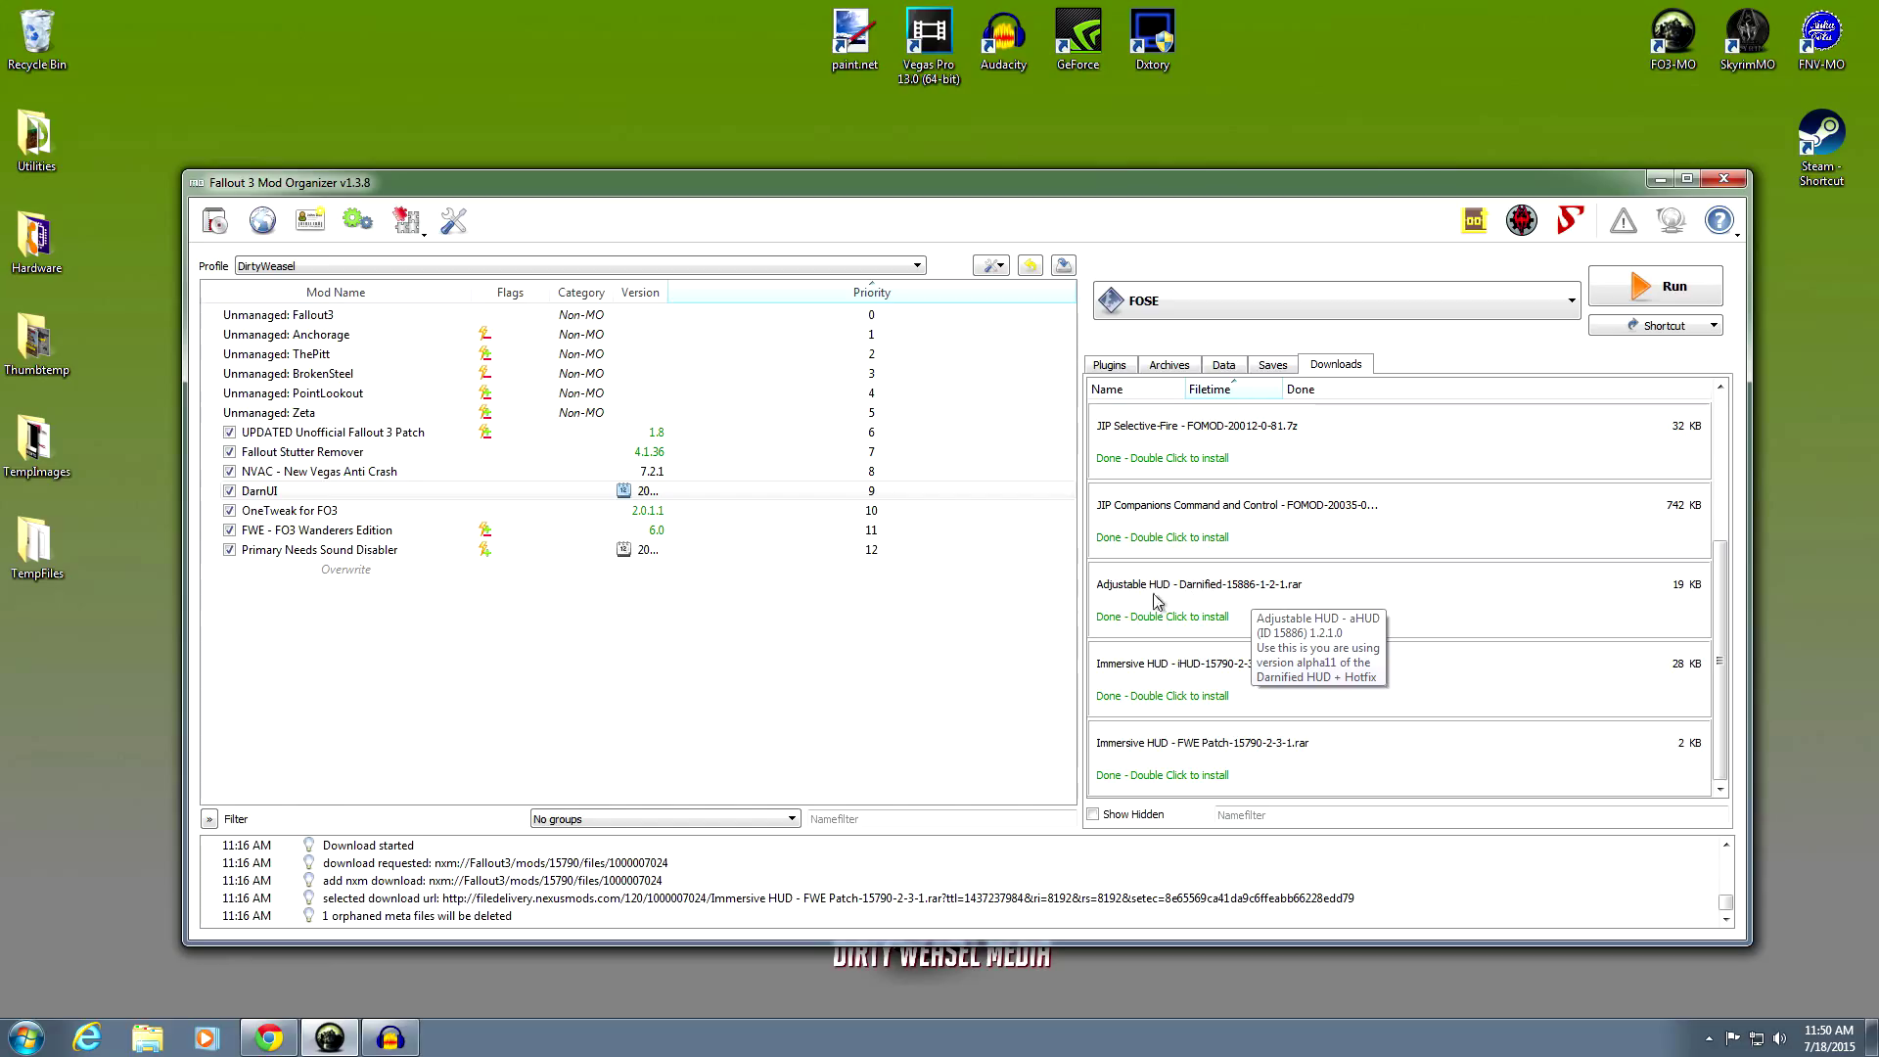
scroll(1287, 603, "up", 1)
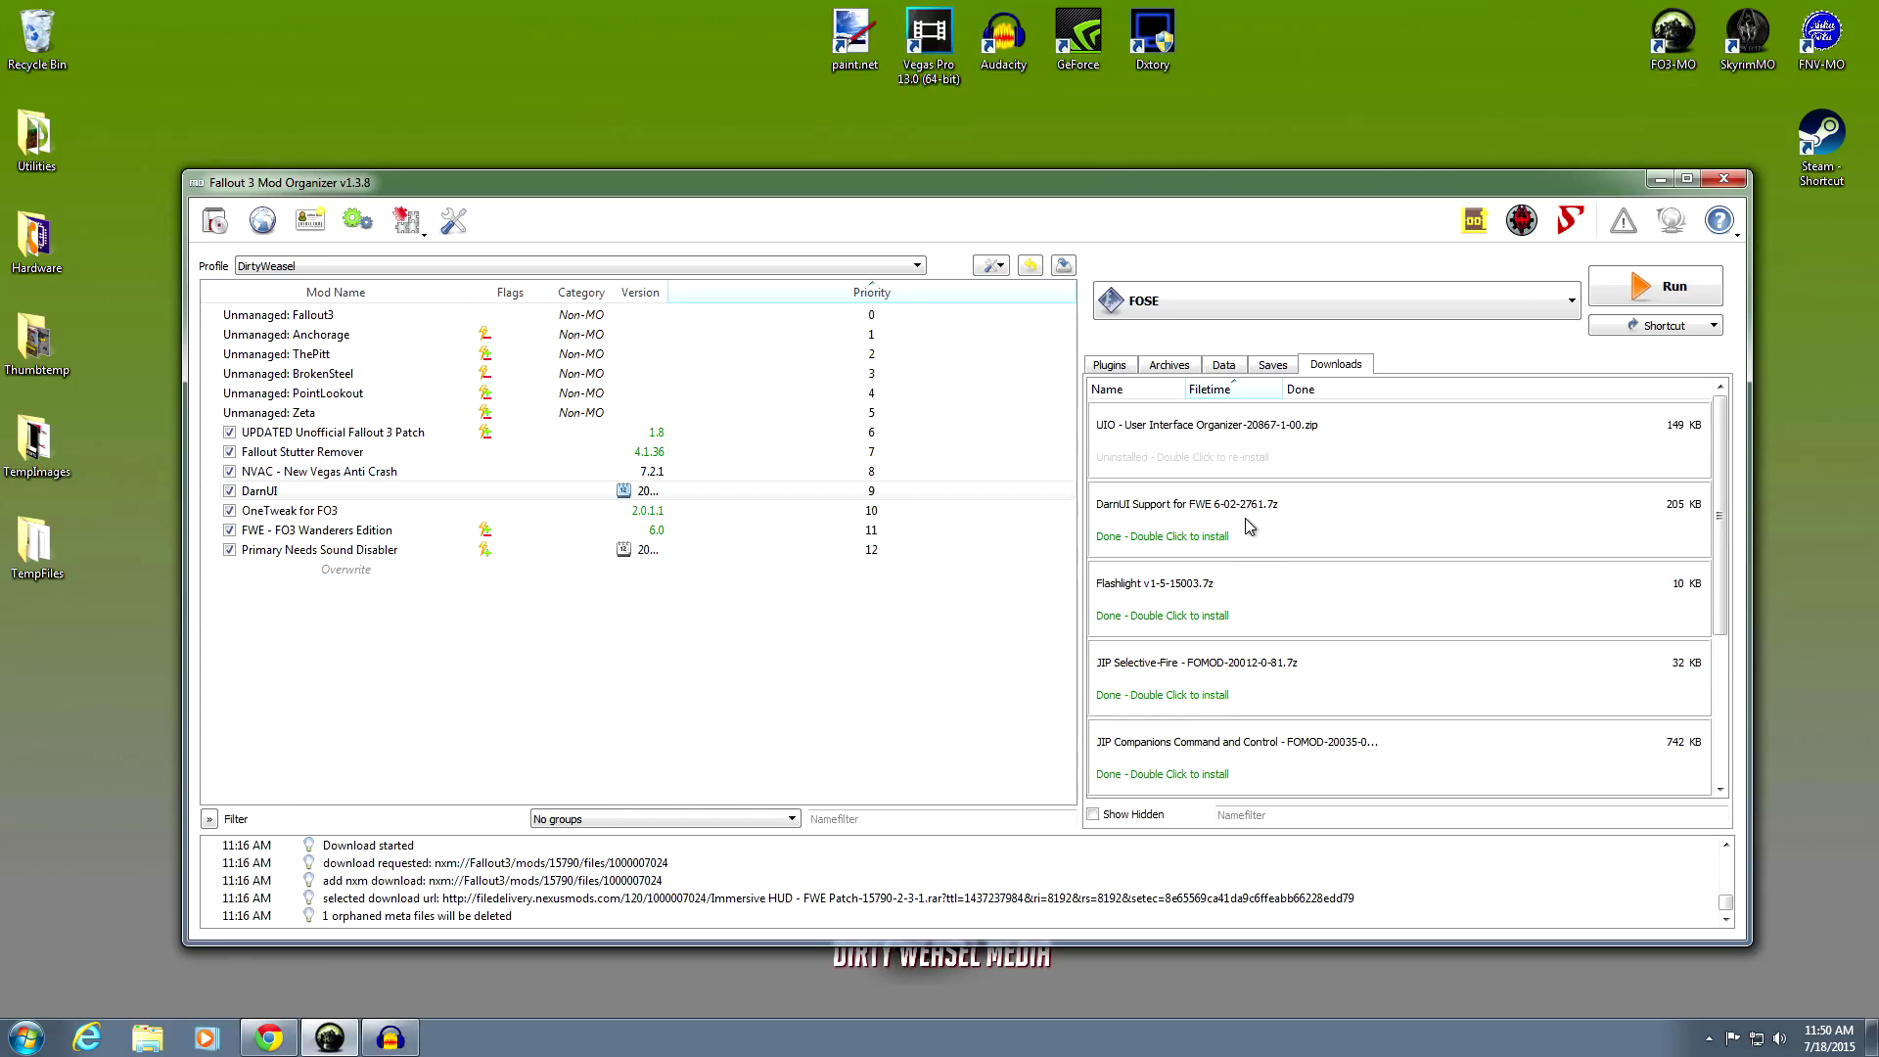
mouse_move(1247, 526)
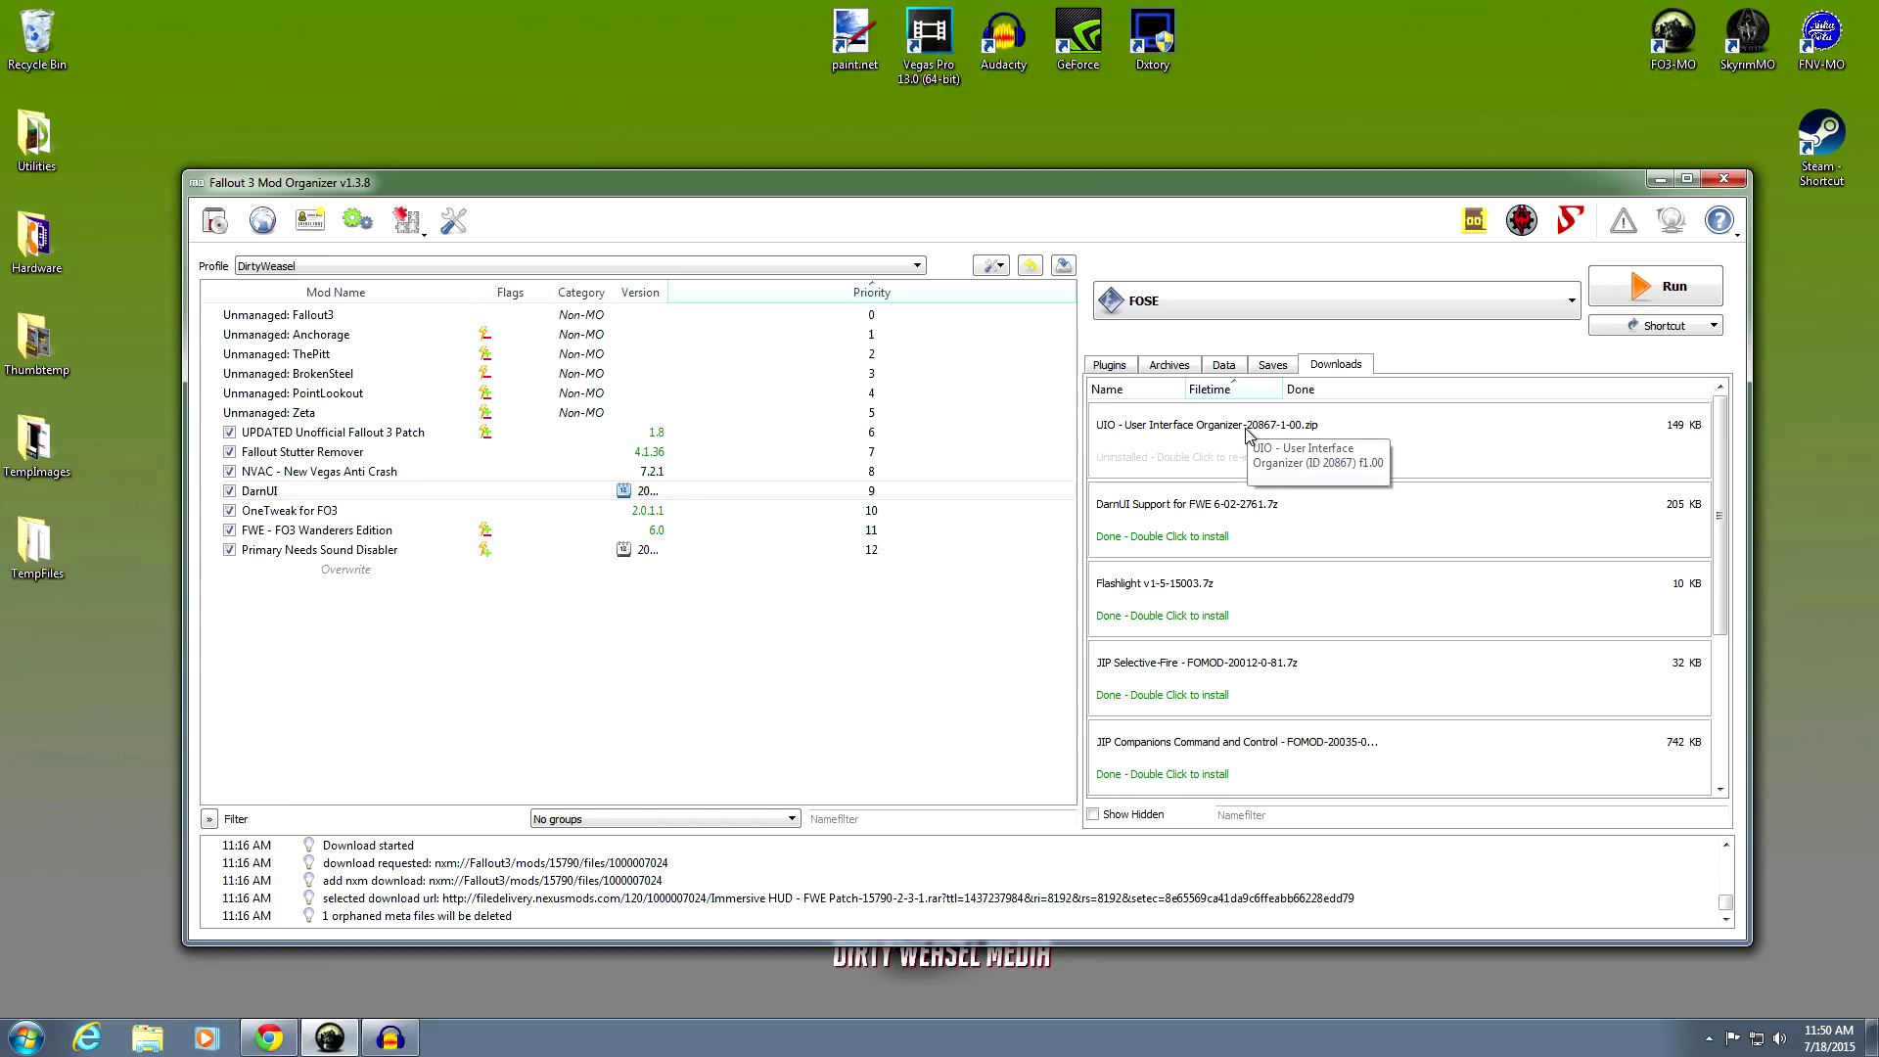
scroll(1364, 448, "down", 1)
scroll(1367, 456, "up", 1)
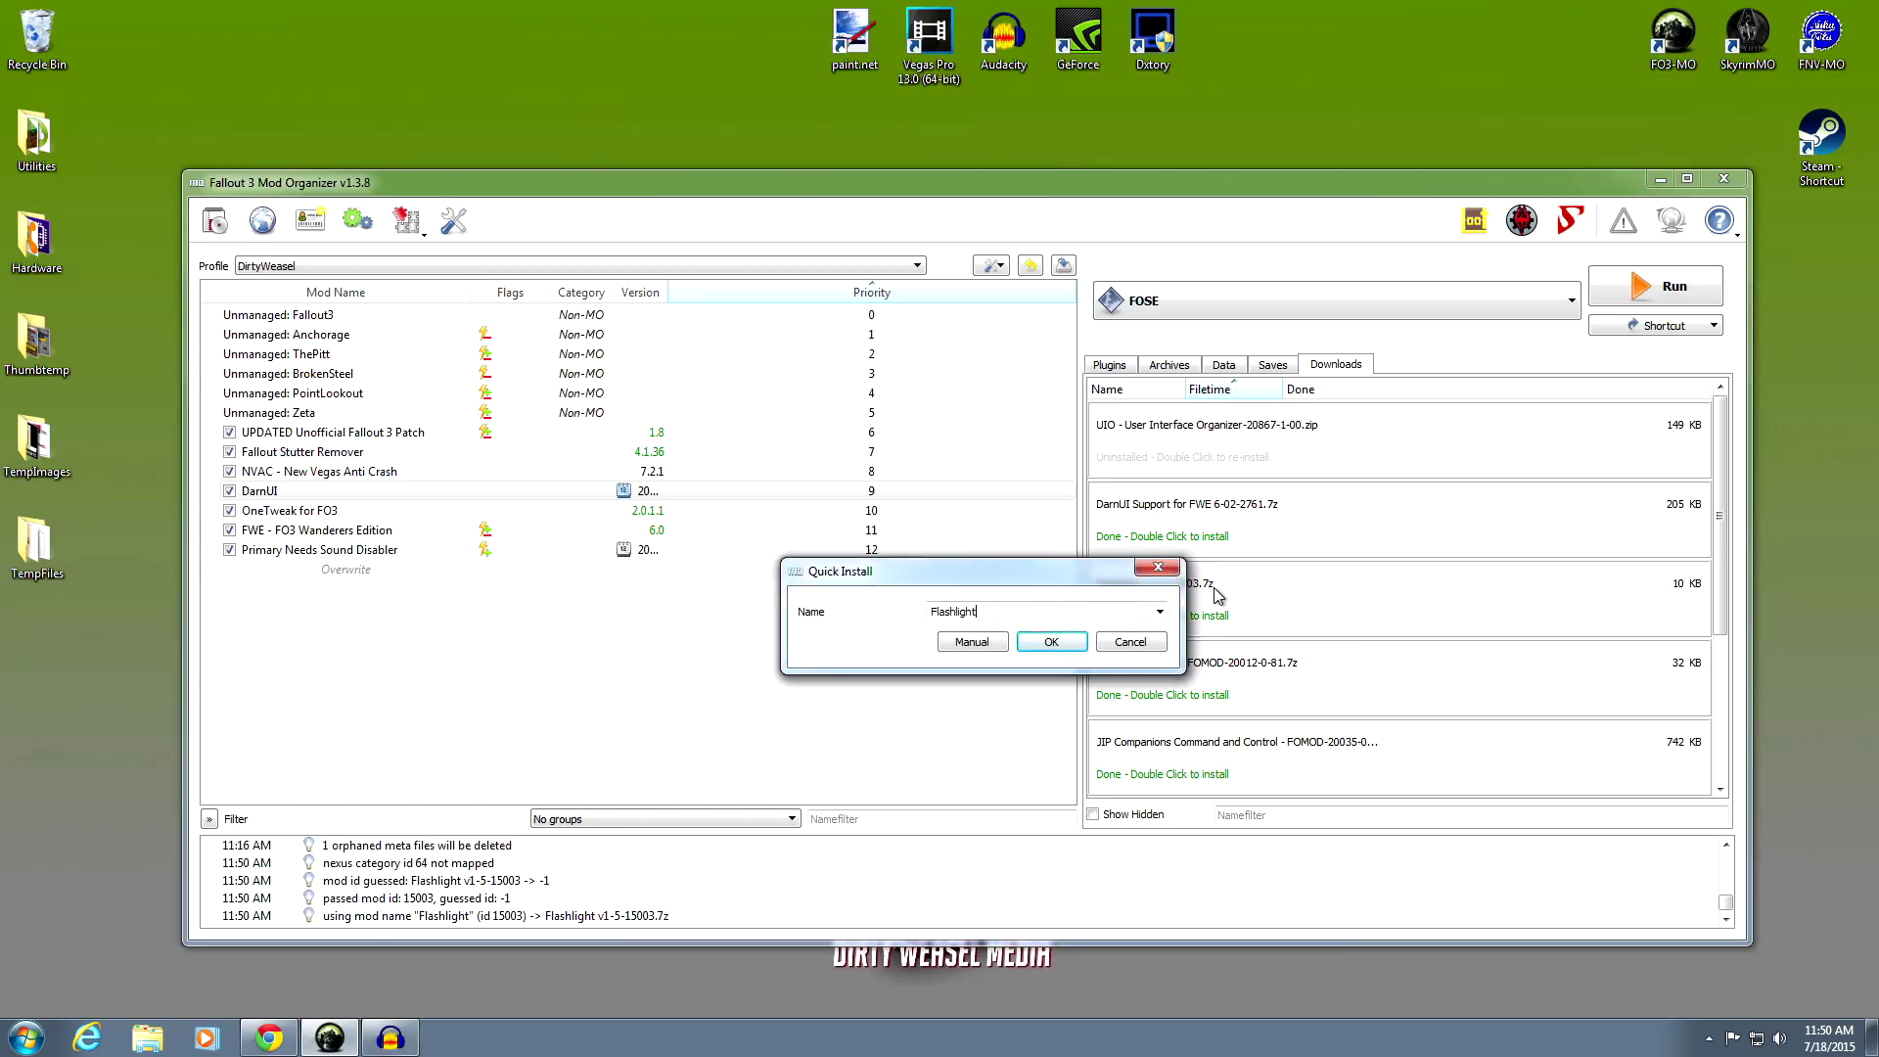
Install the Flashlight v1-5 download manually with only Flashlight-LOS.esp included, and activate the mod
left_click(998, 640)
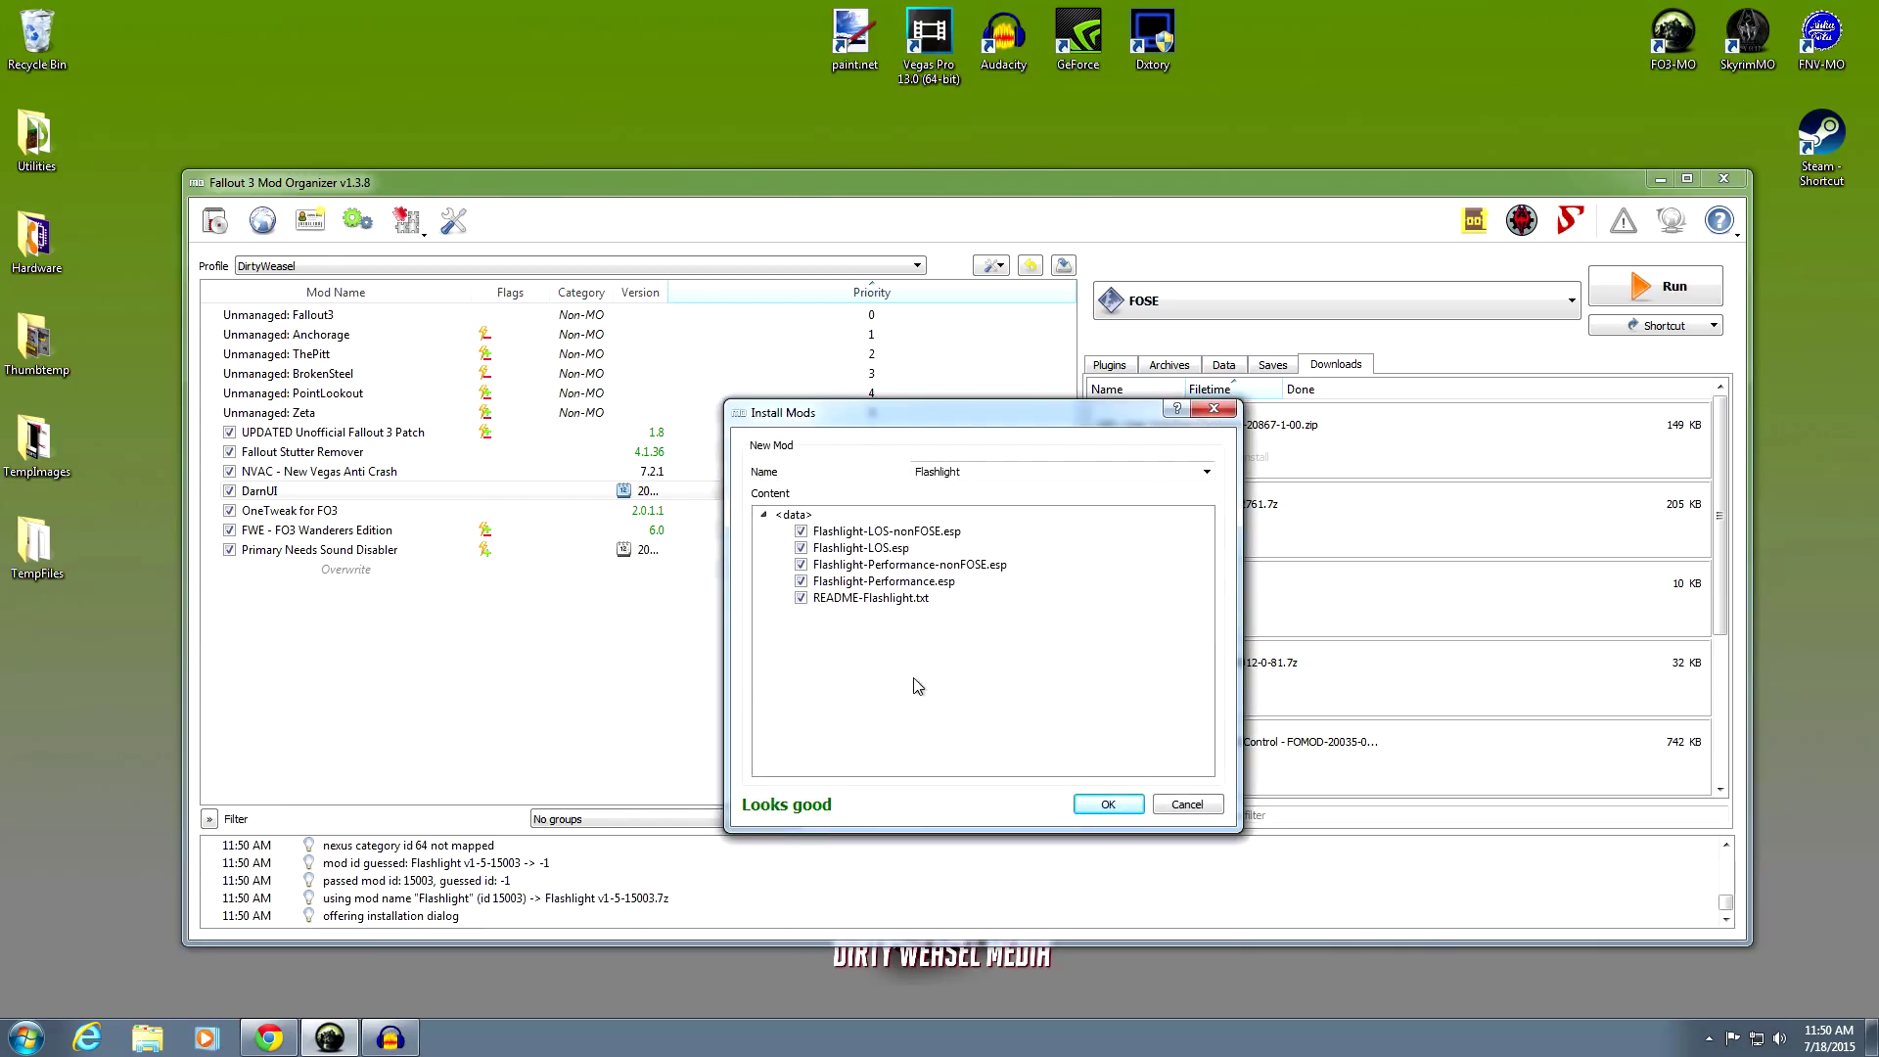
left_click(802, 531)
left_click(801, 581)
left_click(802, 597)
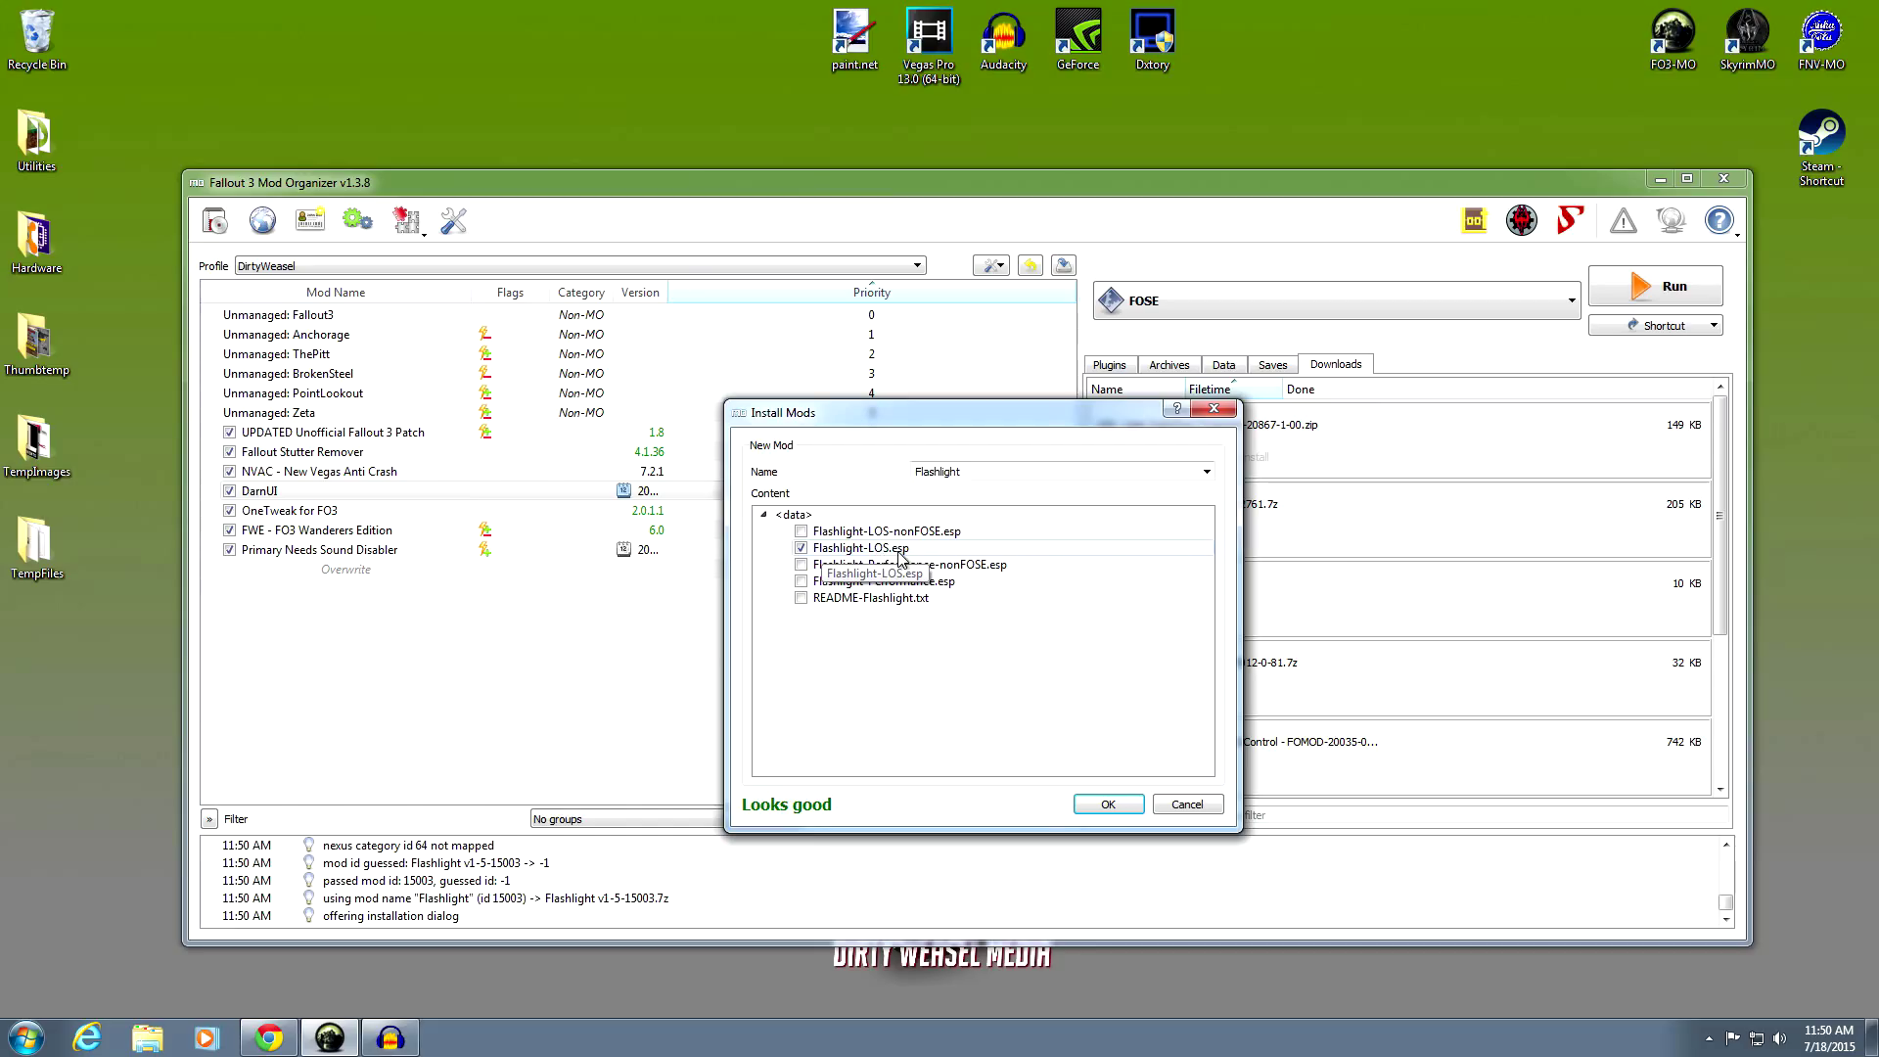
left_click(1103, 805)
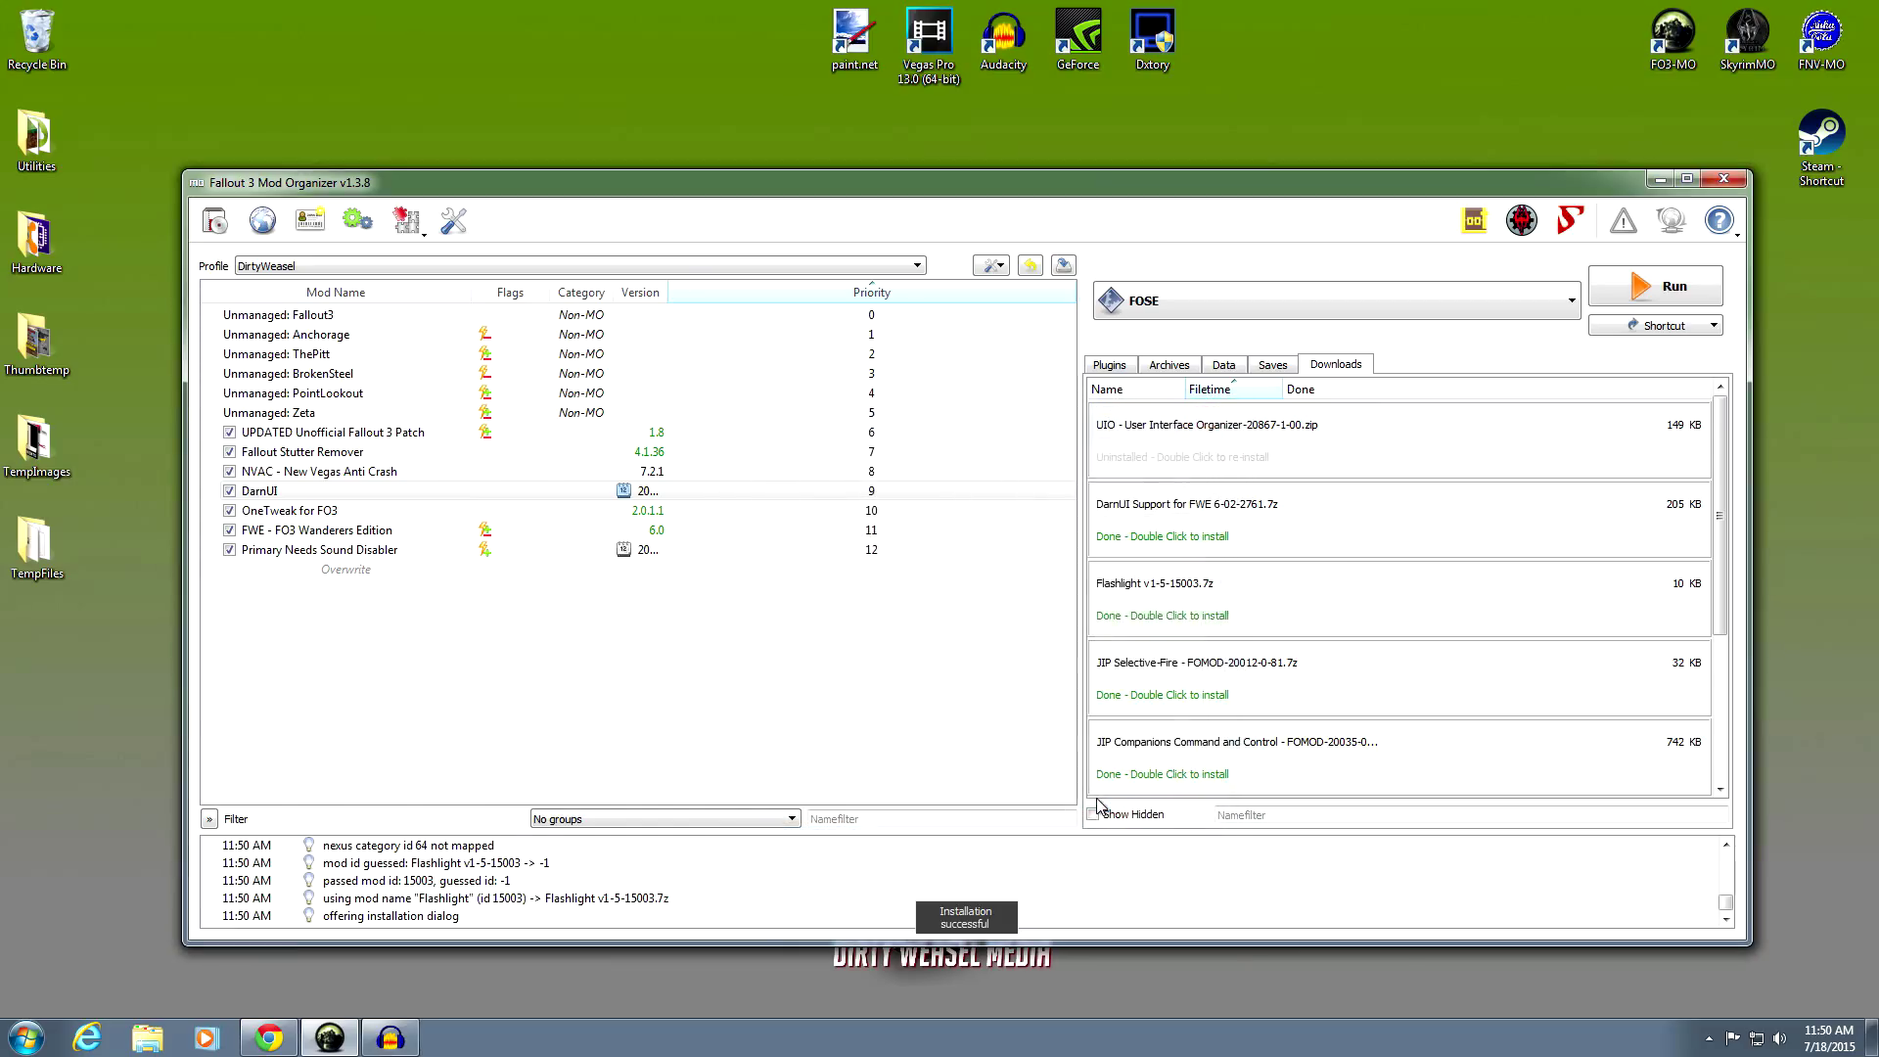
left_click(229, 570)
Check Flashlight's latest version on its Nexus Mods page and set the version in the mod's Nexus information to 1.4
right_click(648, 578)
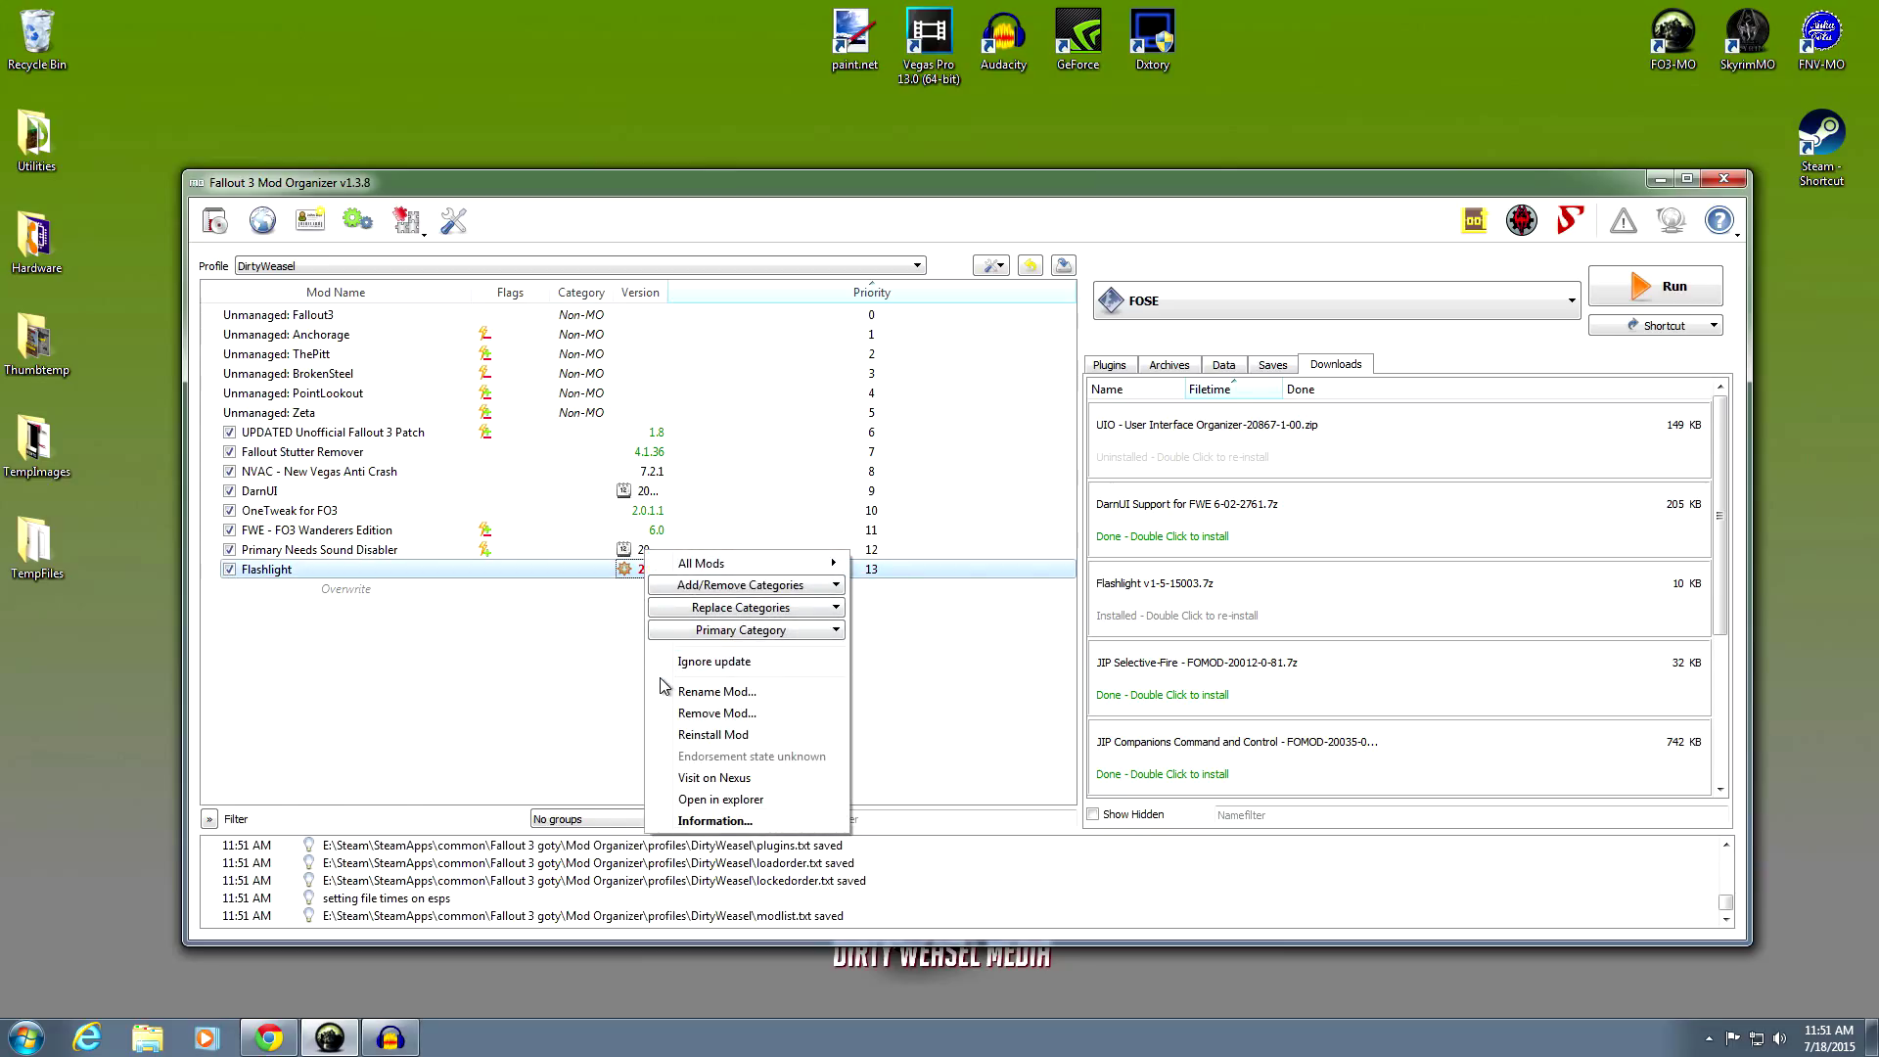
left_click(679, 823)
left_click(1125, 334)
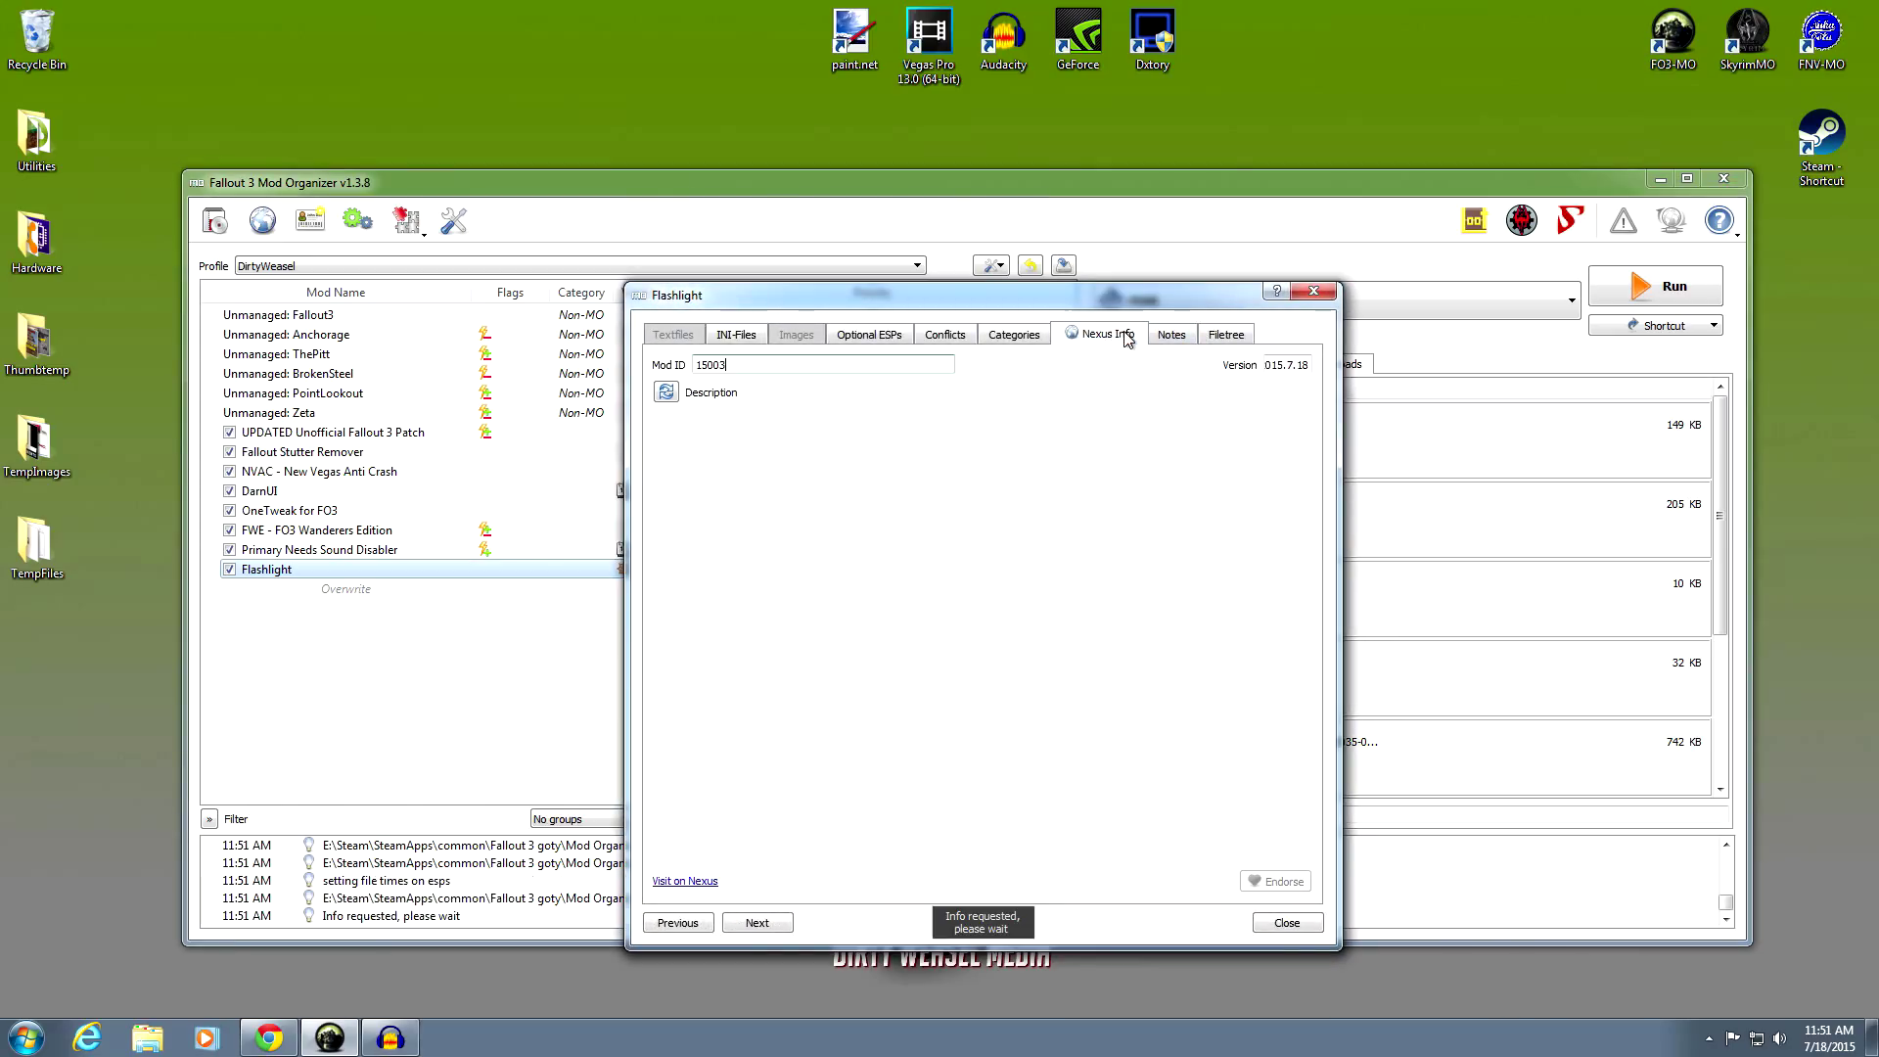
left_click_drag(1310, 369, 1193, 376)
left_click(269, 1037)
left_click(292, 12)
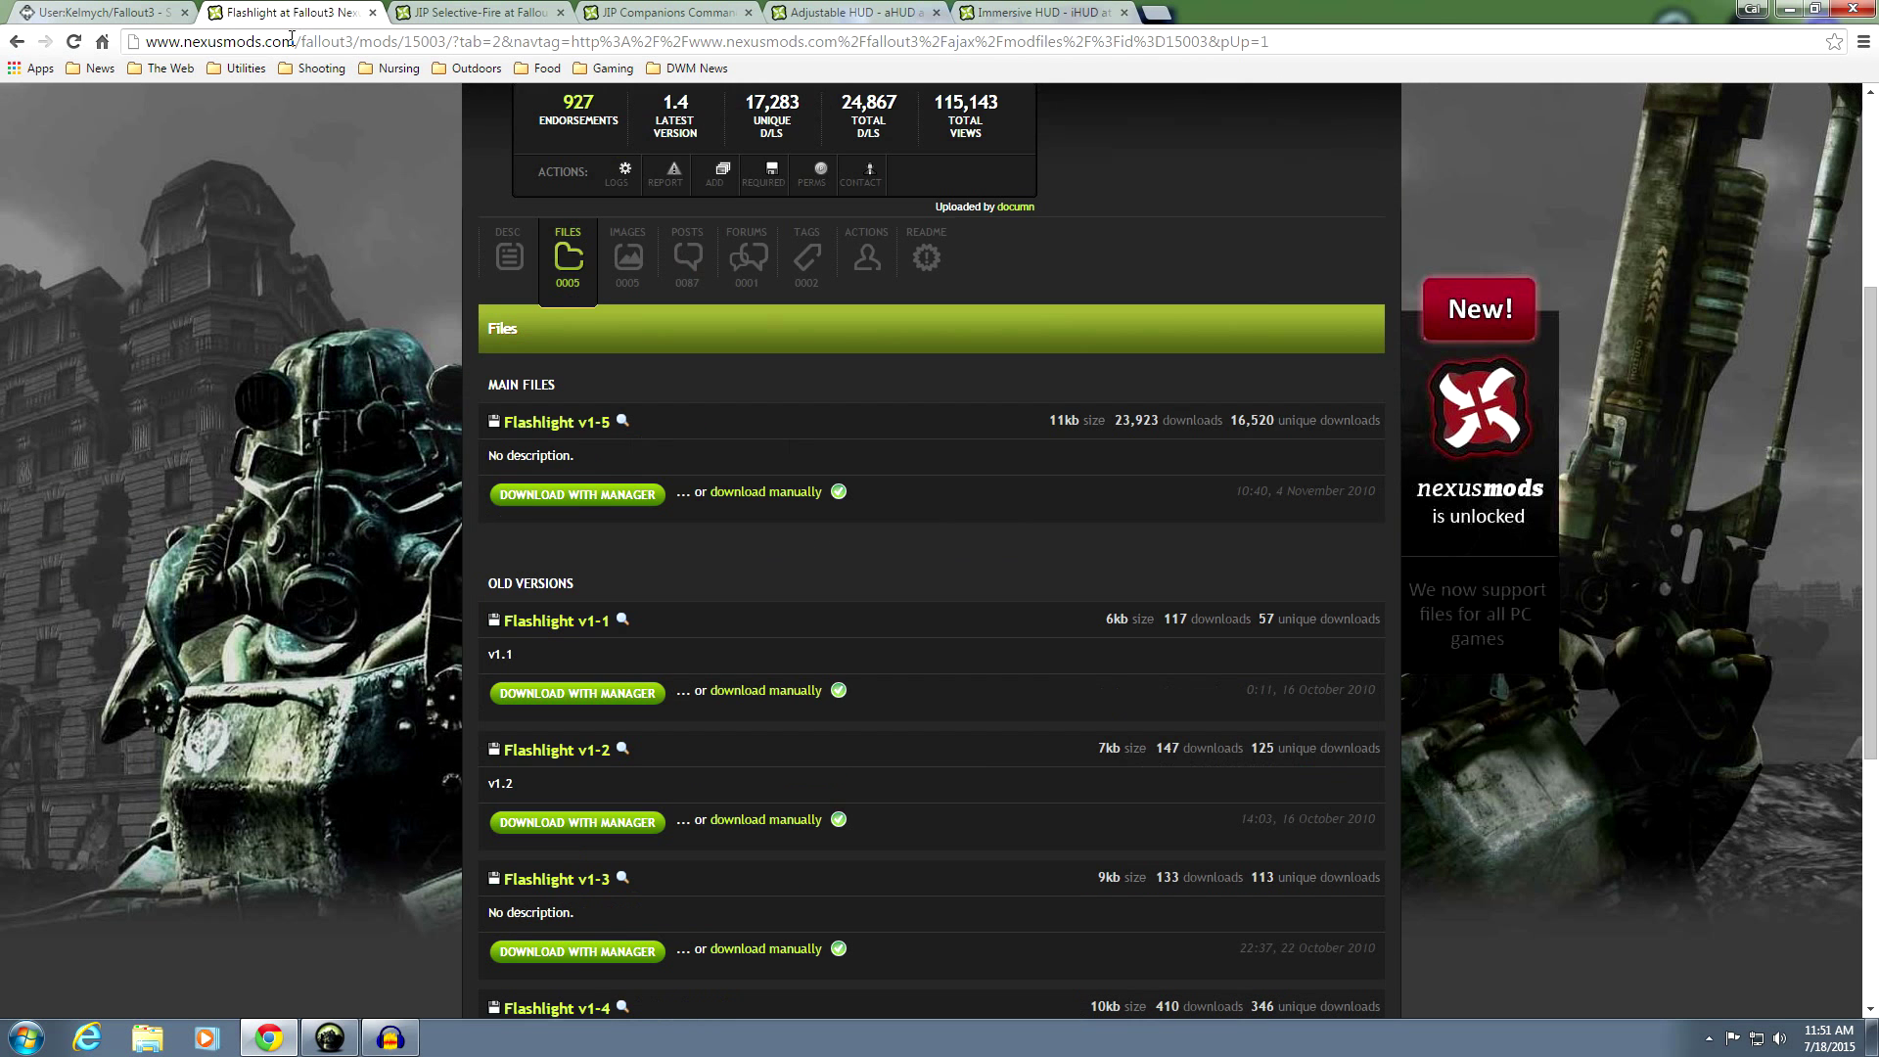
scroll(437, 391, "up", 2)
scroll(168, 213, "up", 2)
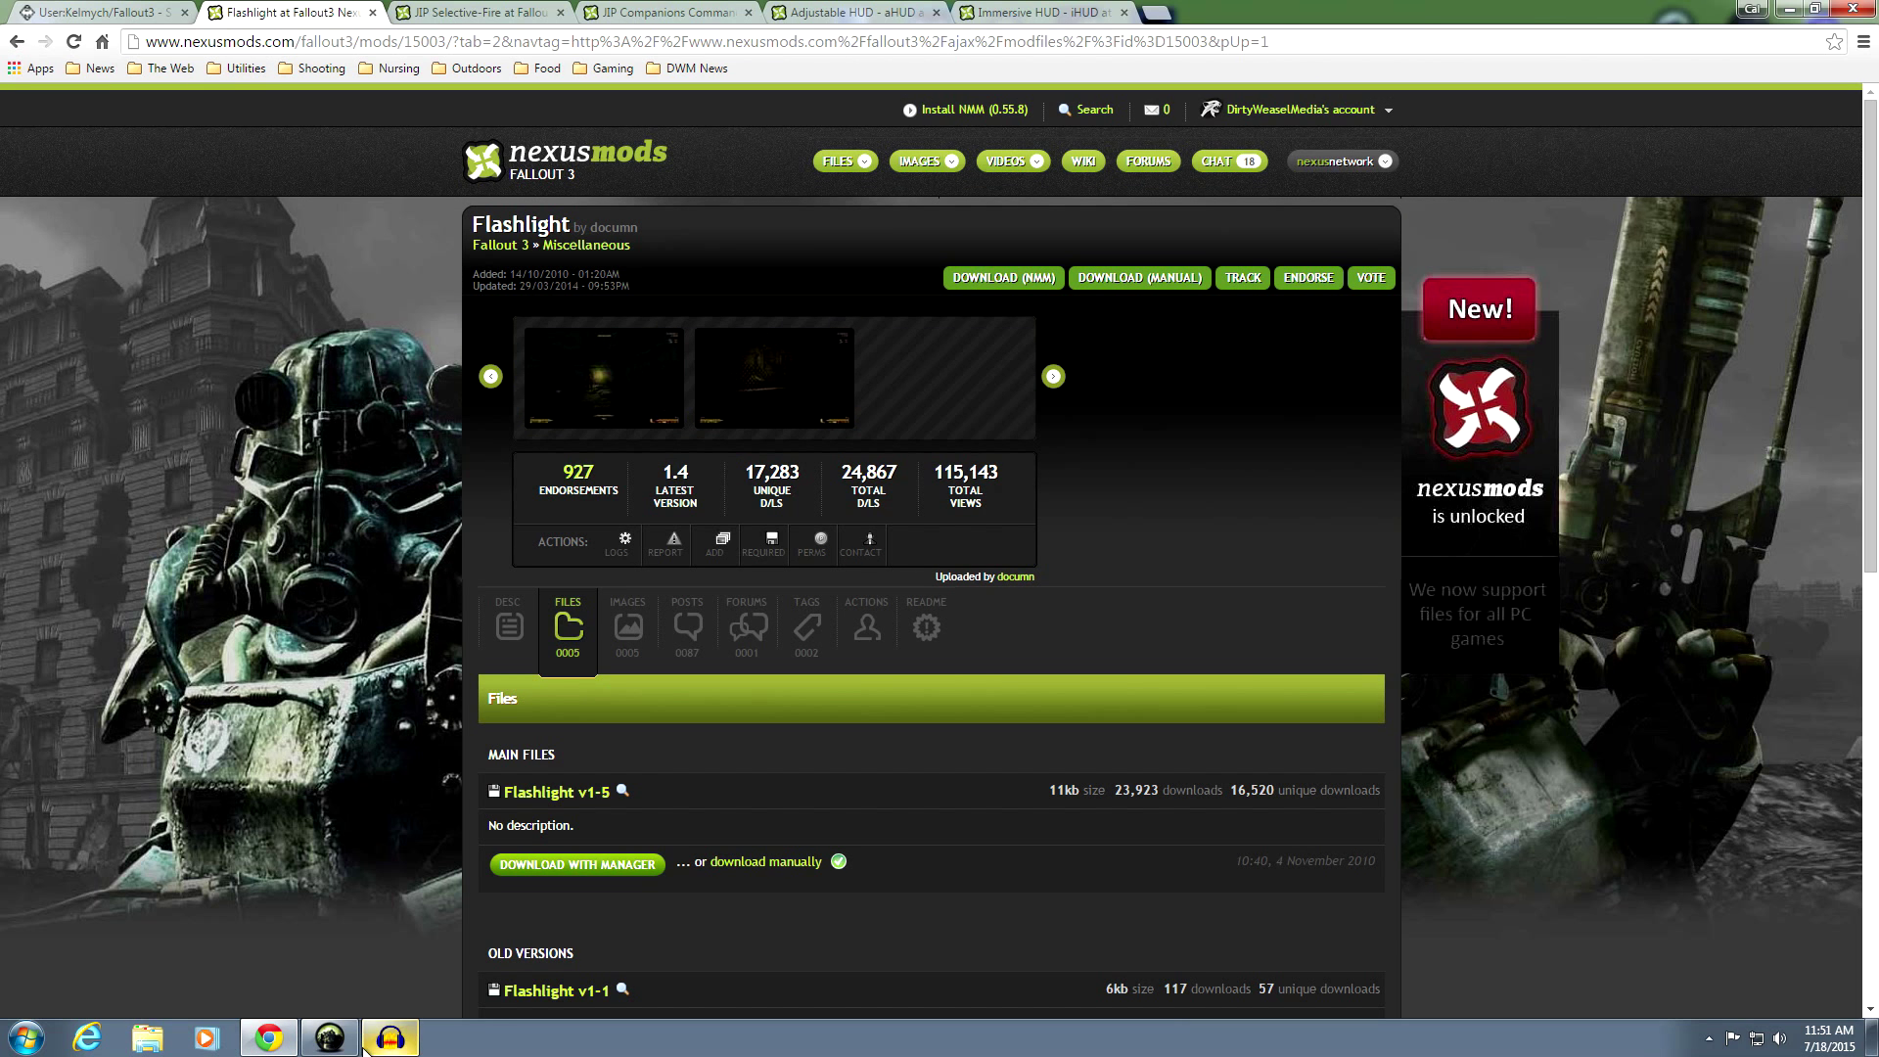
left_click(315, 1045)
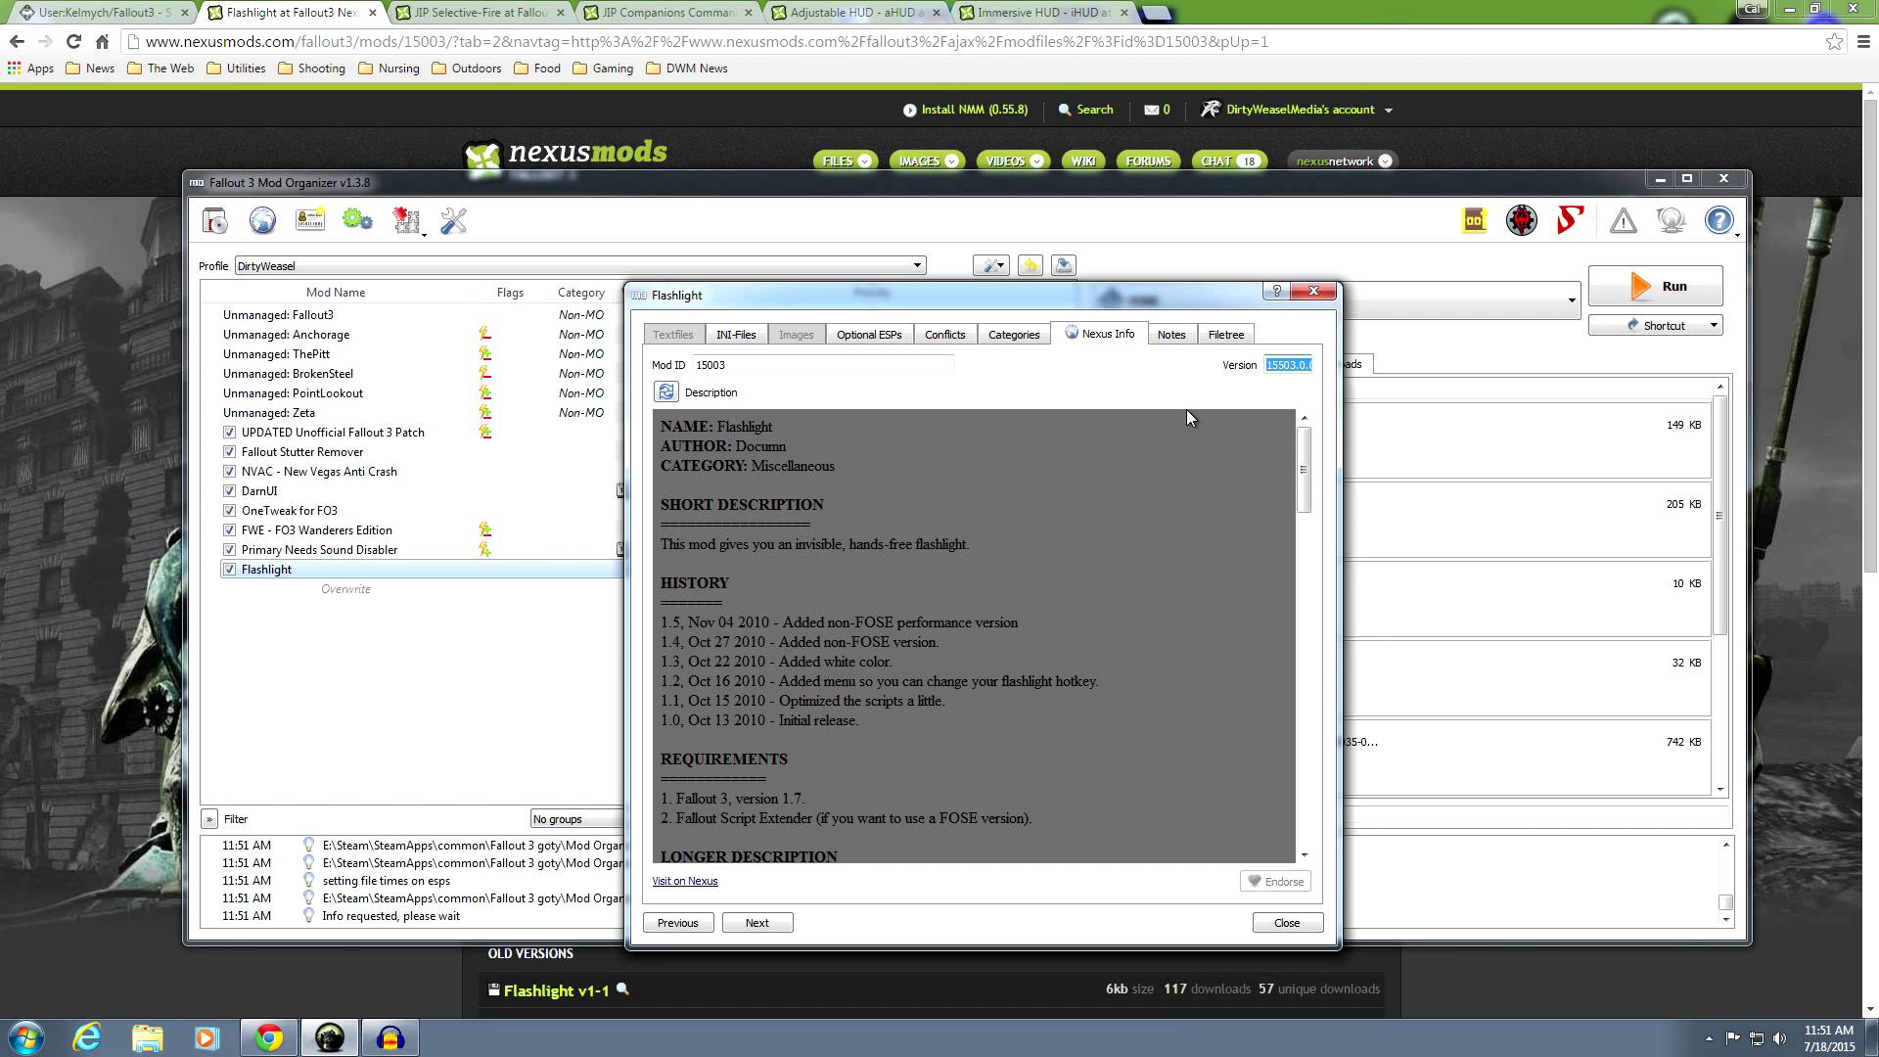
type("1.4")
left_click(1286, 923)
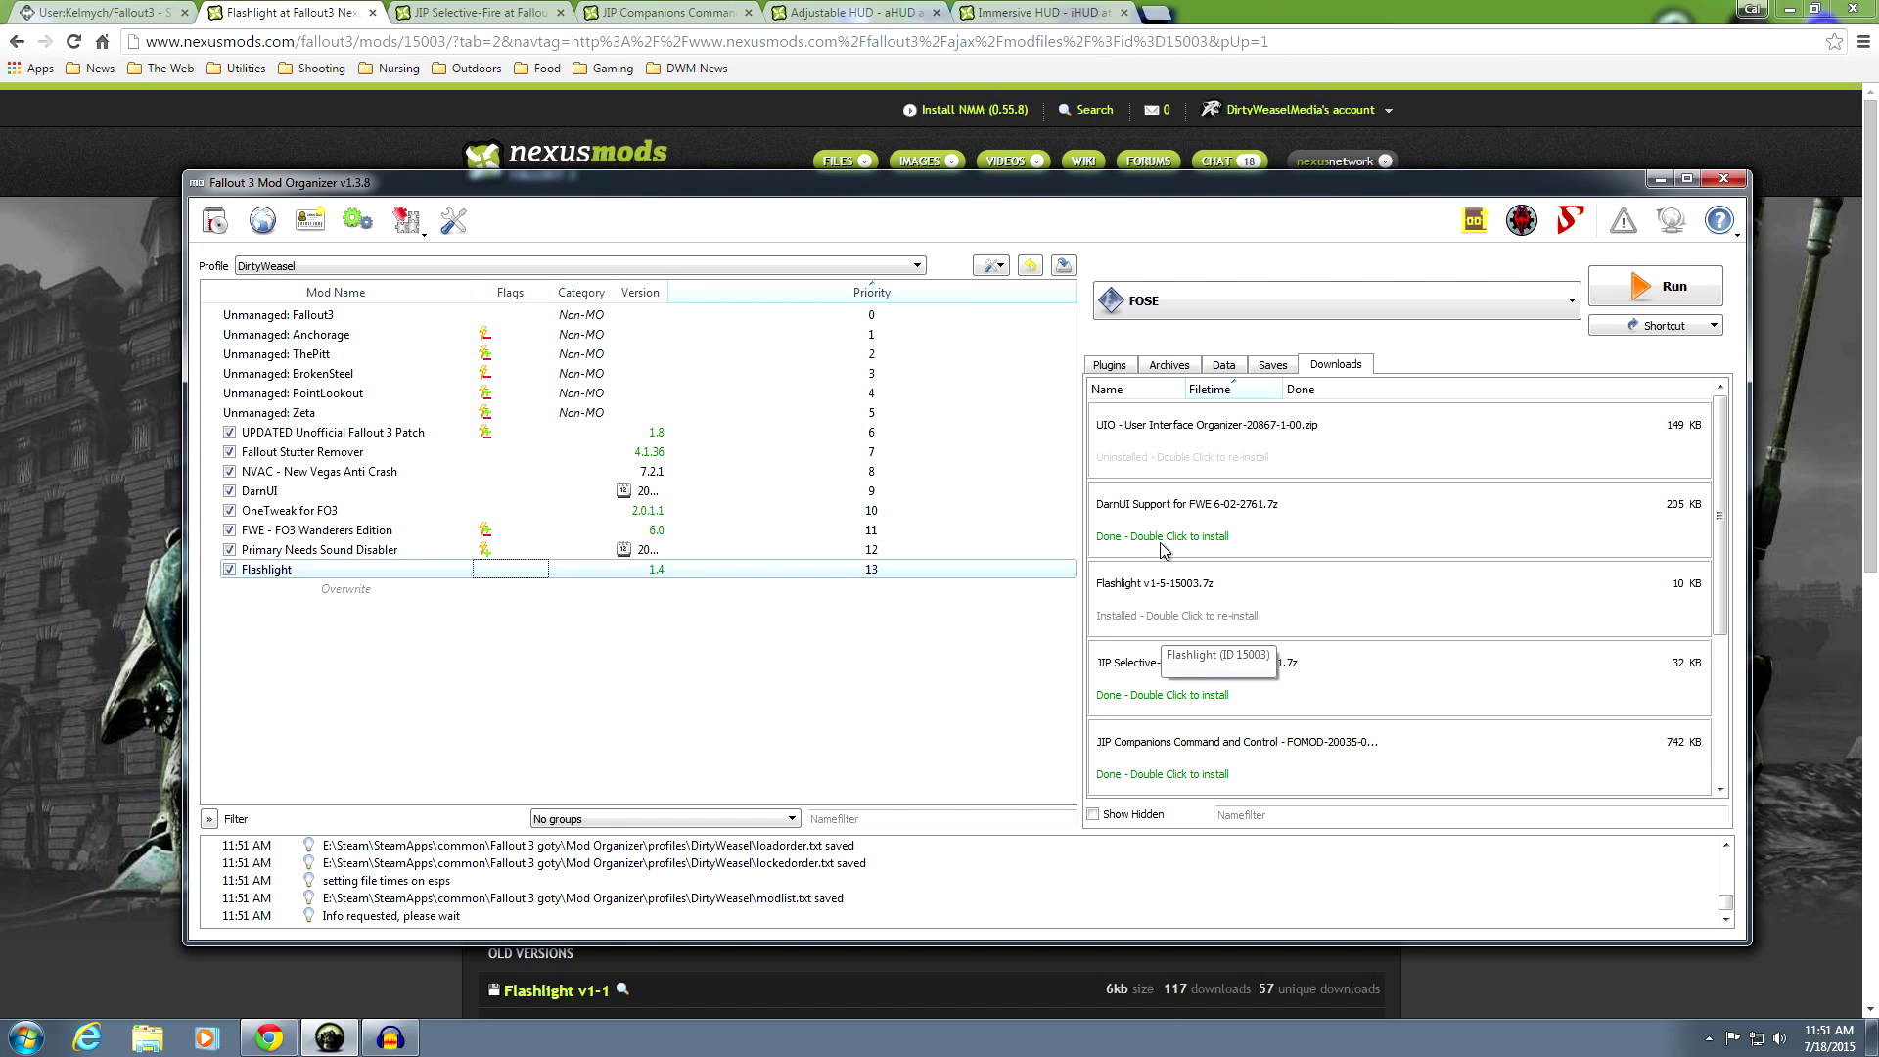
Install the JIP Selective-Fire FOMOD download, accepting the overwrite notice, and activate the mod
scroll(1302, 534, "down", 2)
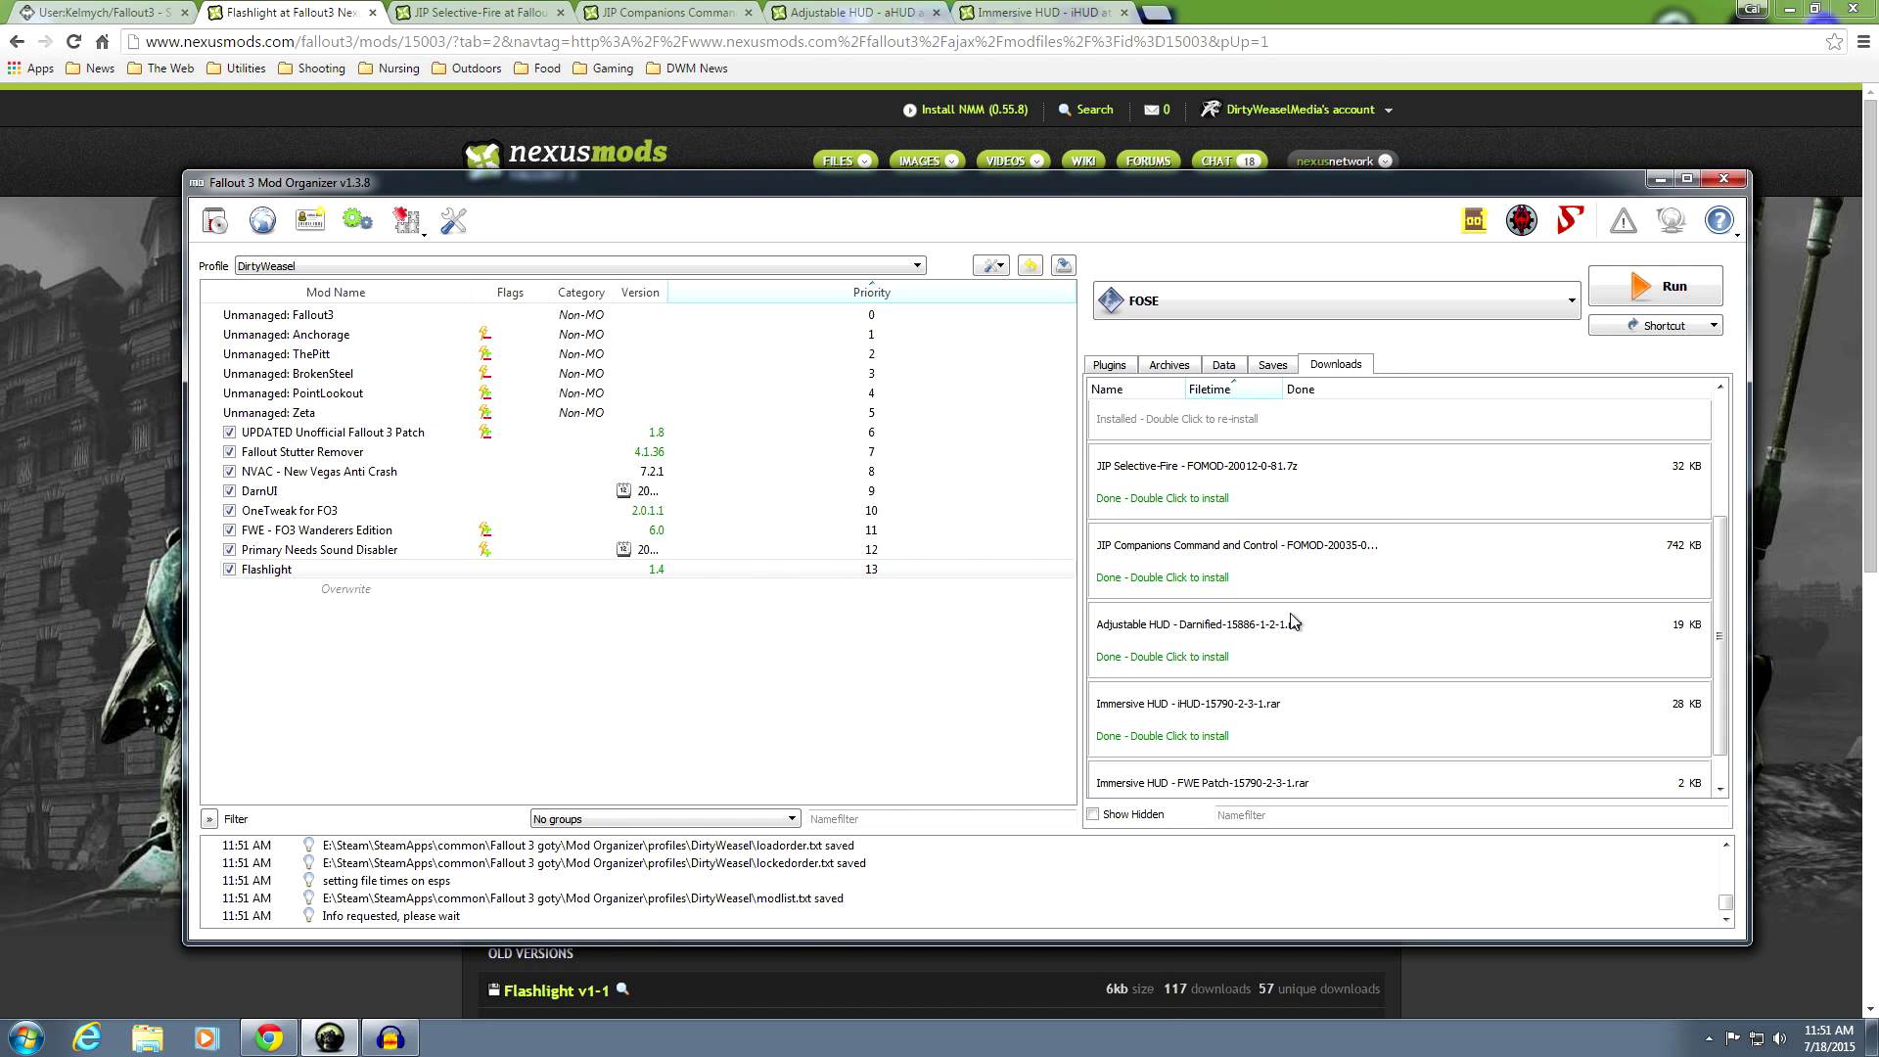
double_click(1300, 493)
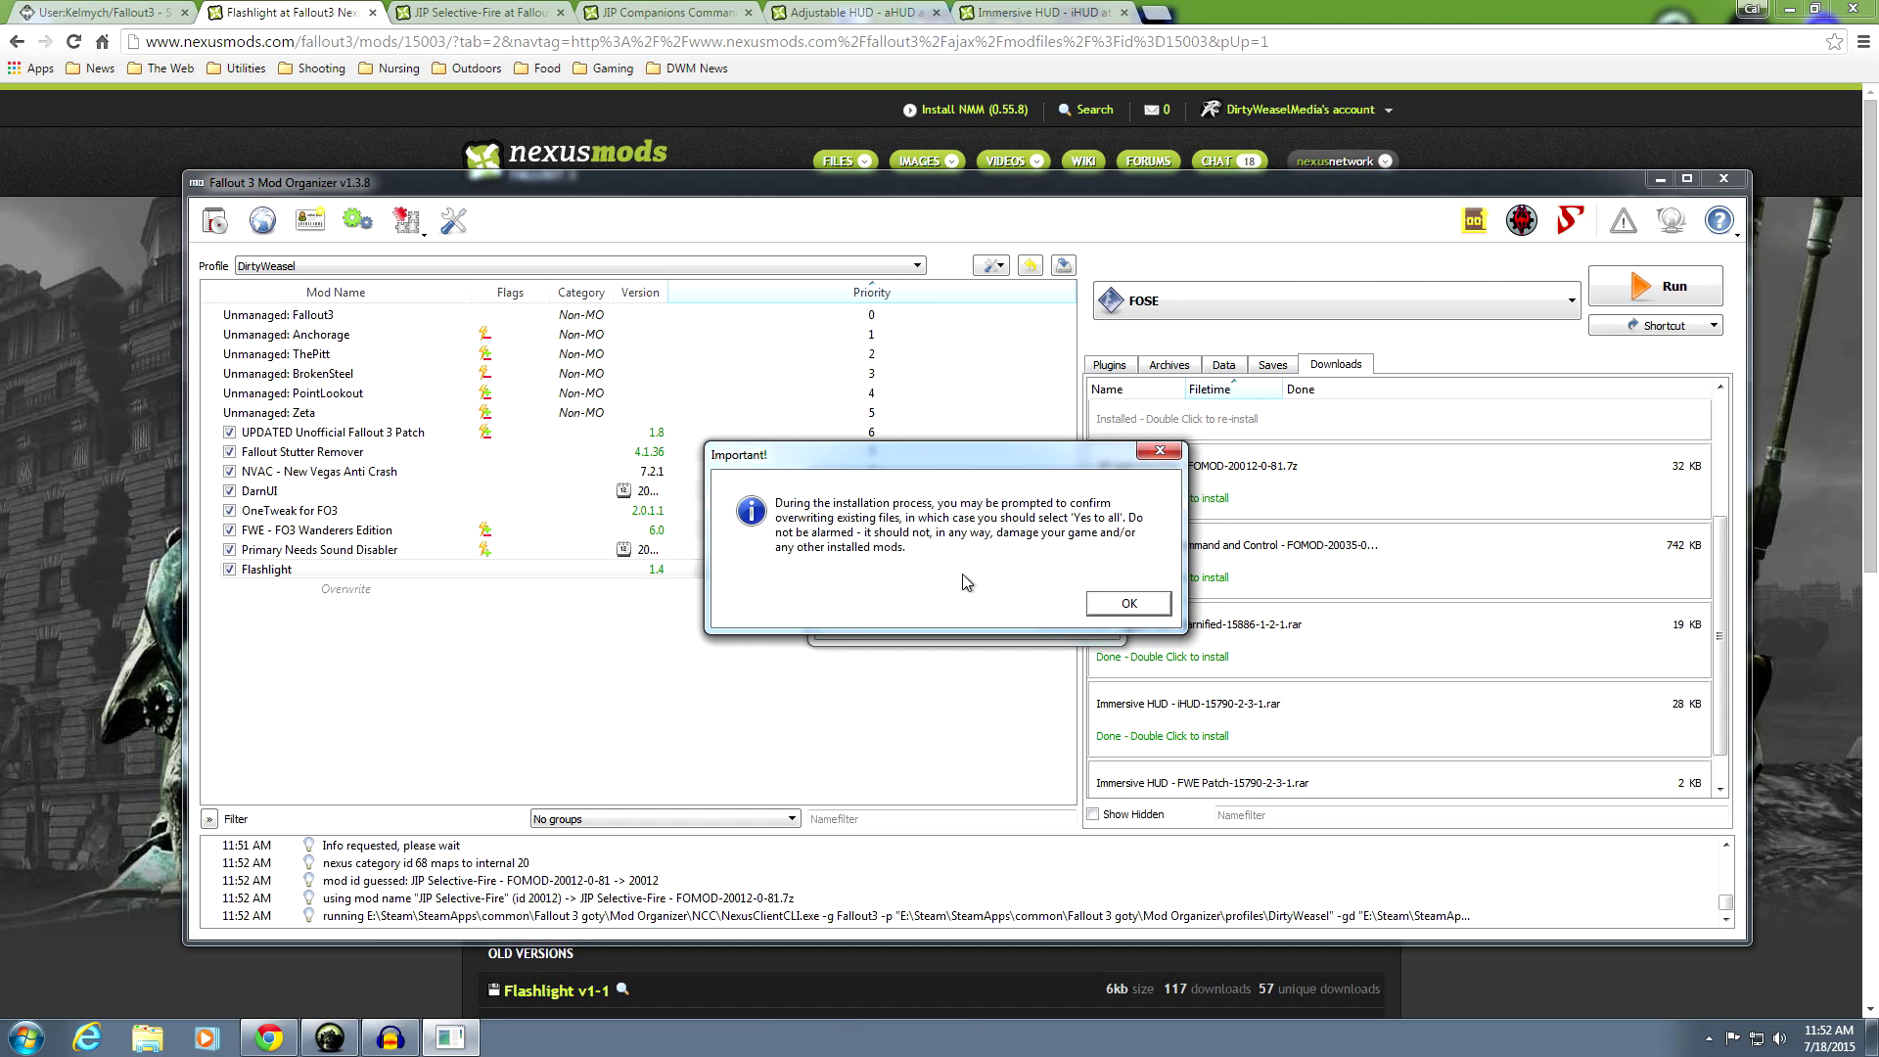
left_click(1101, 608)
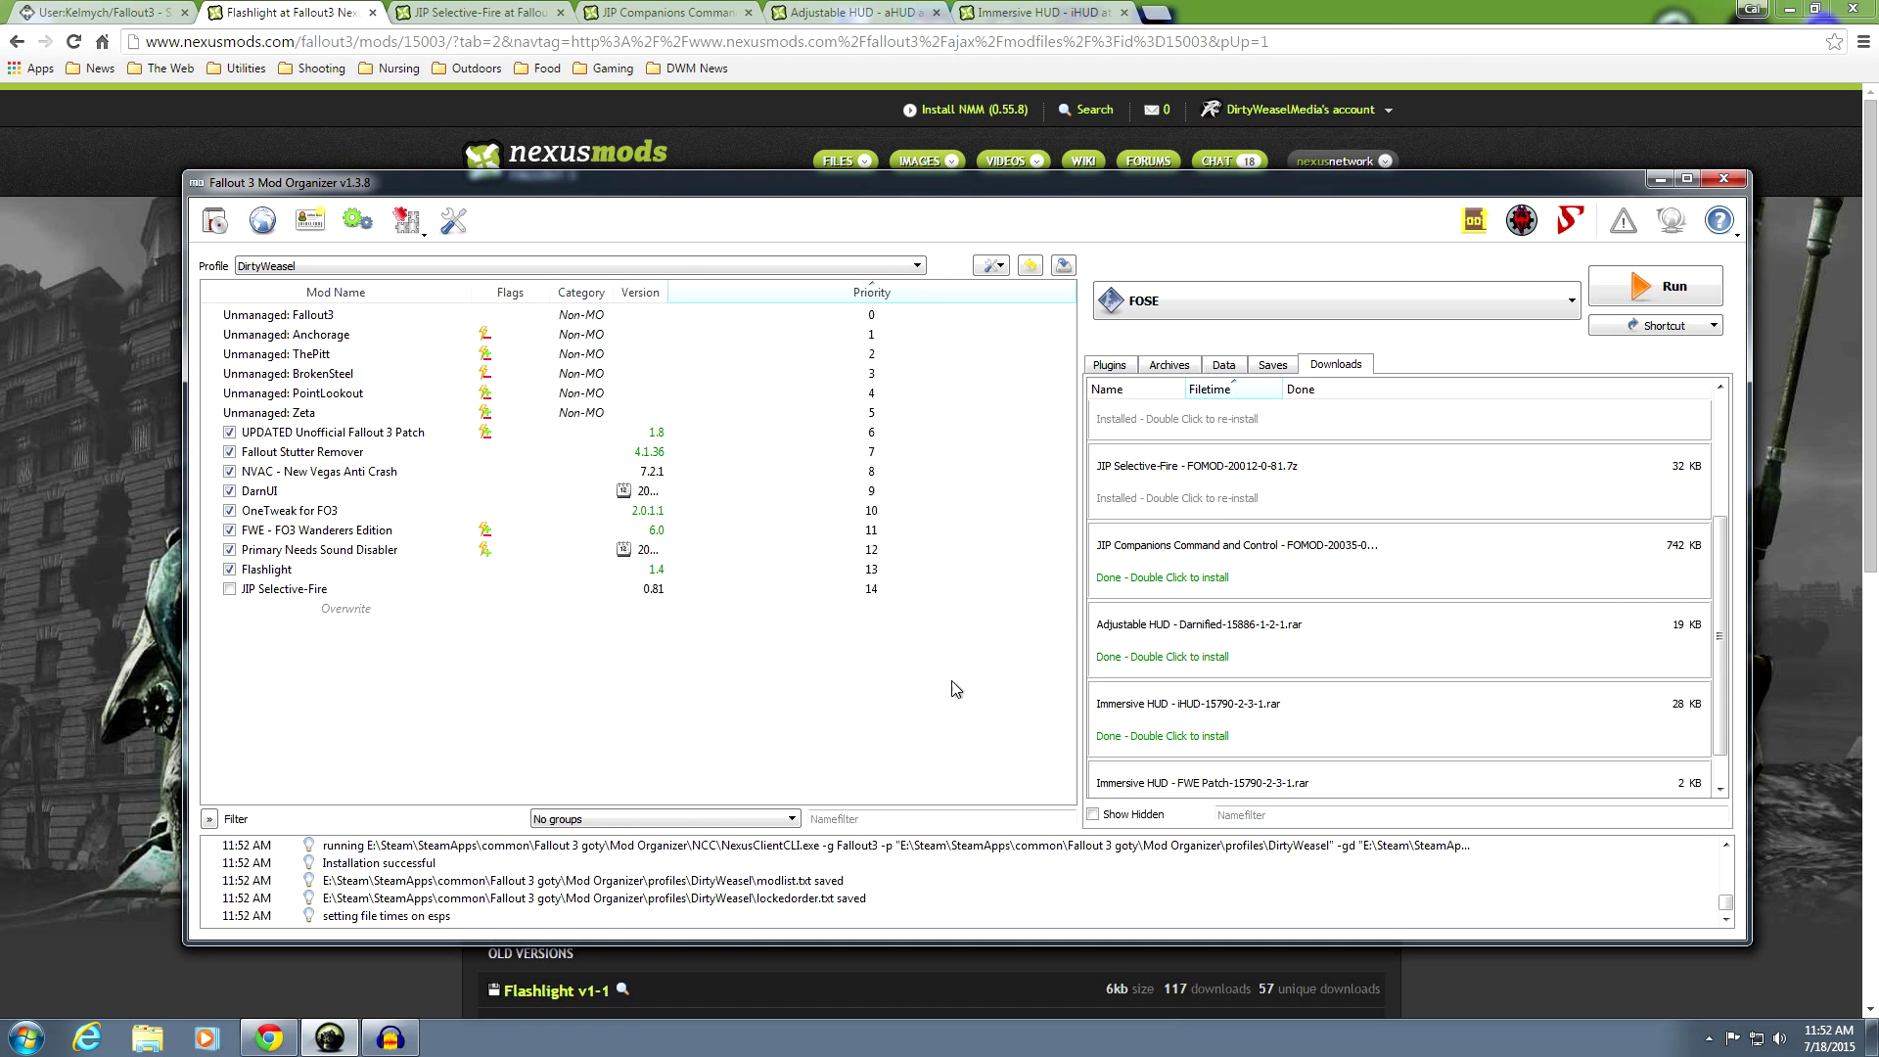
left_click(229, 588)
left_click(264, 591)
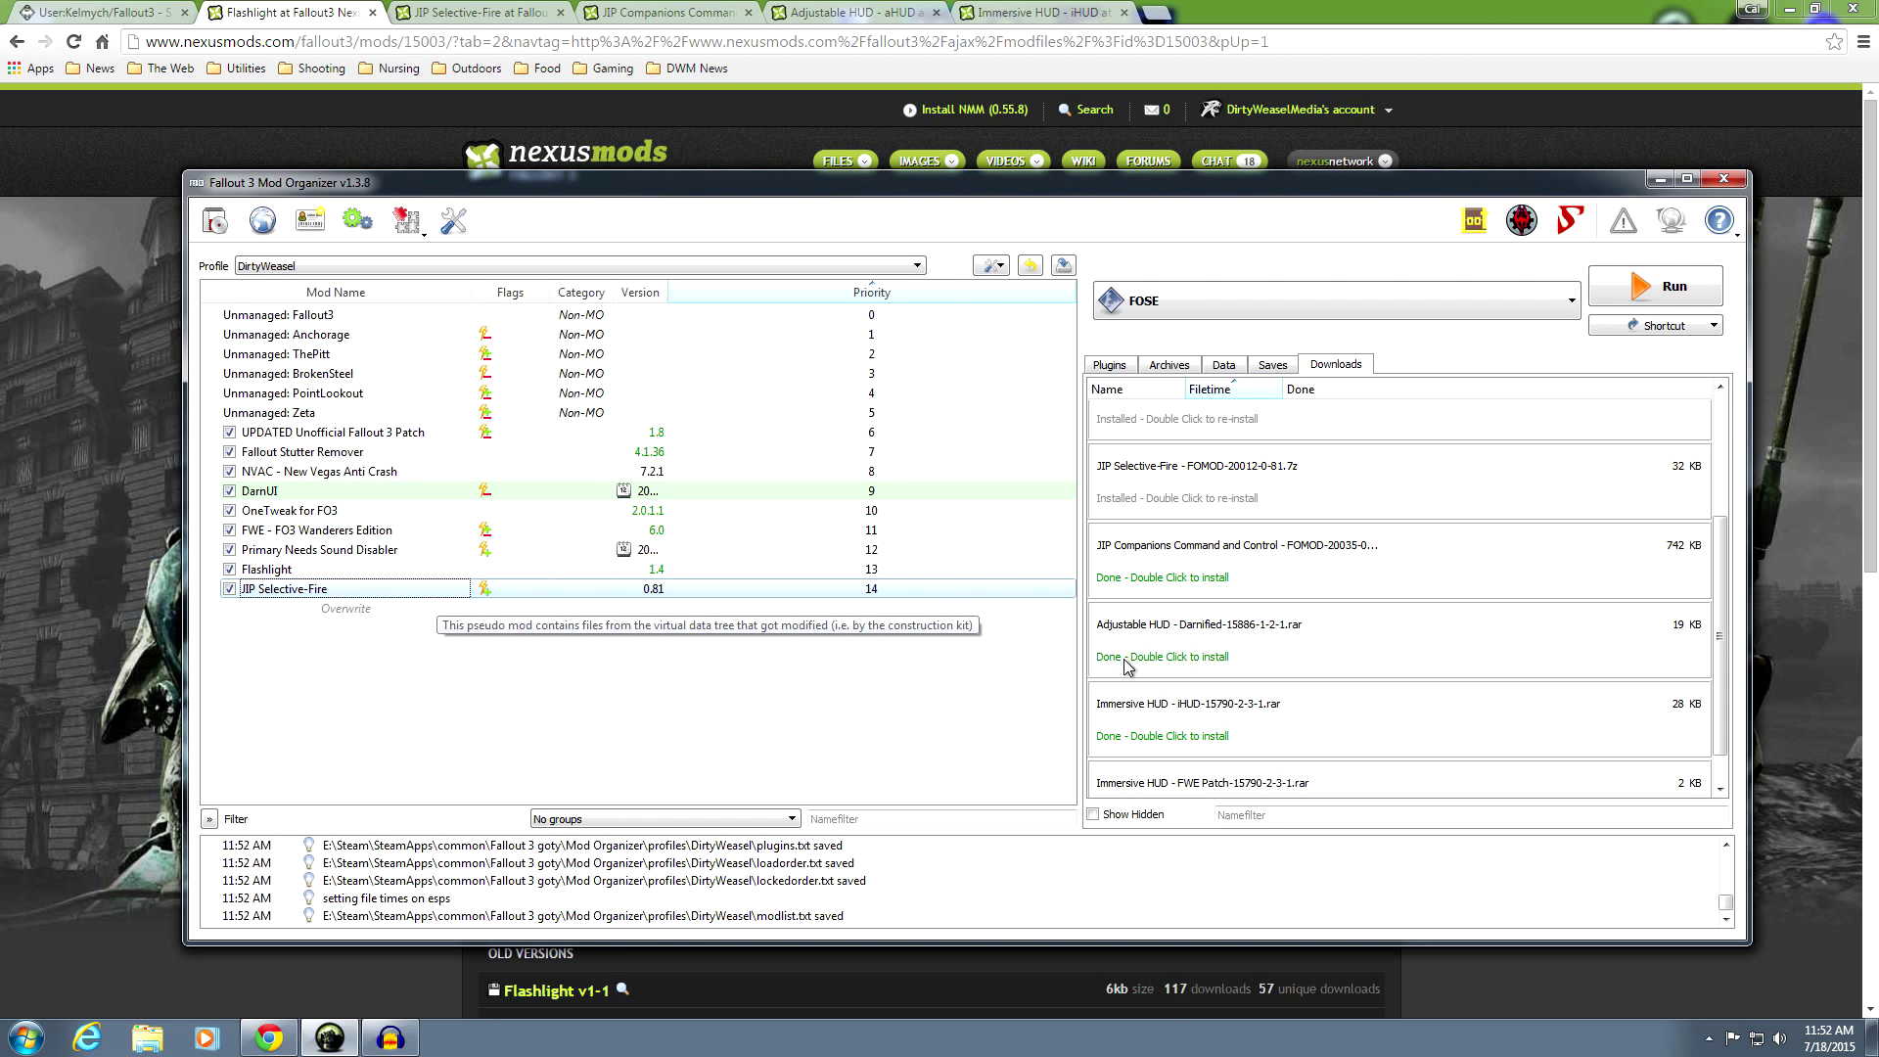
Install the JIP Companions Command and Control FOMOD download without any support patches, and activate the mod
double_click(1297, 565)
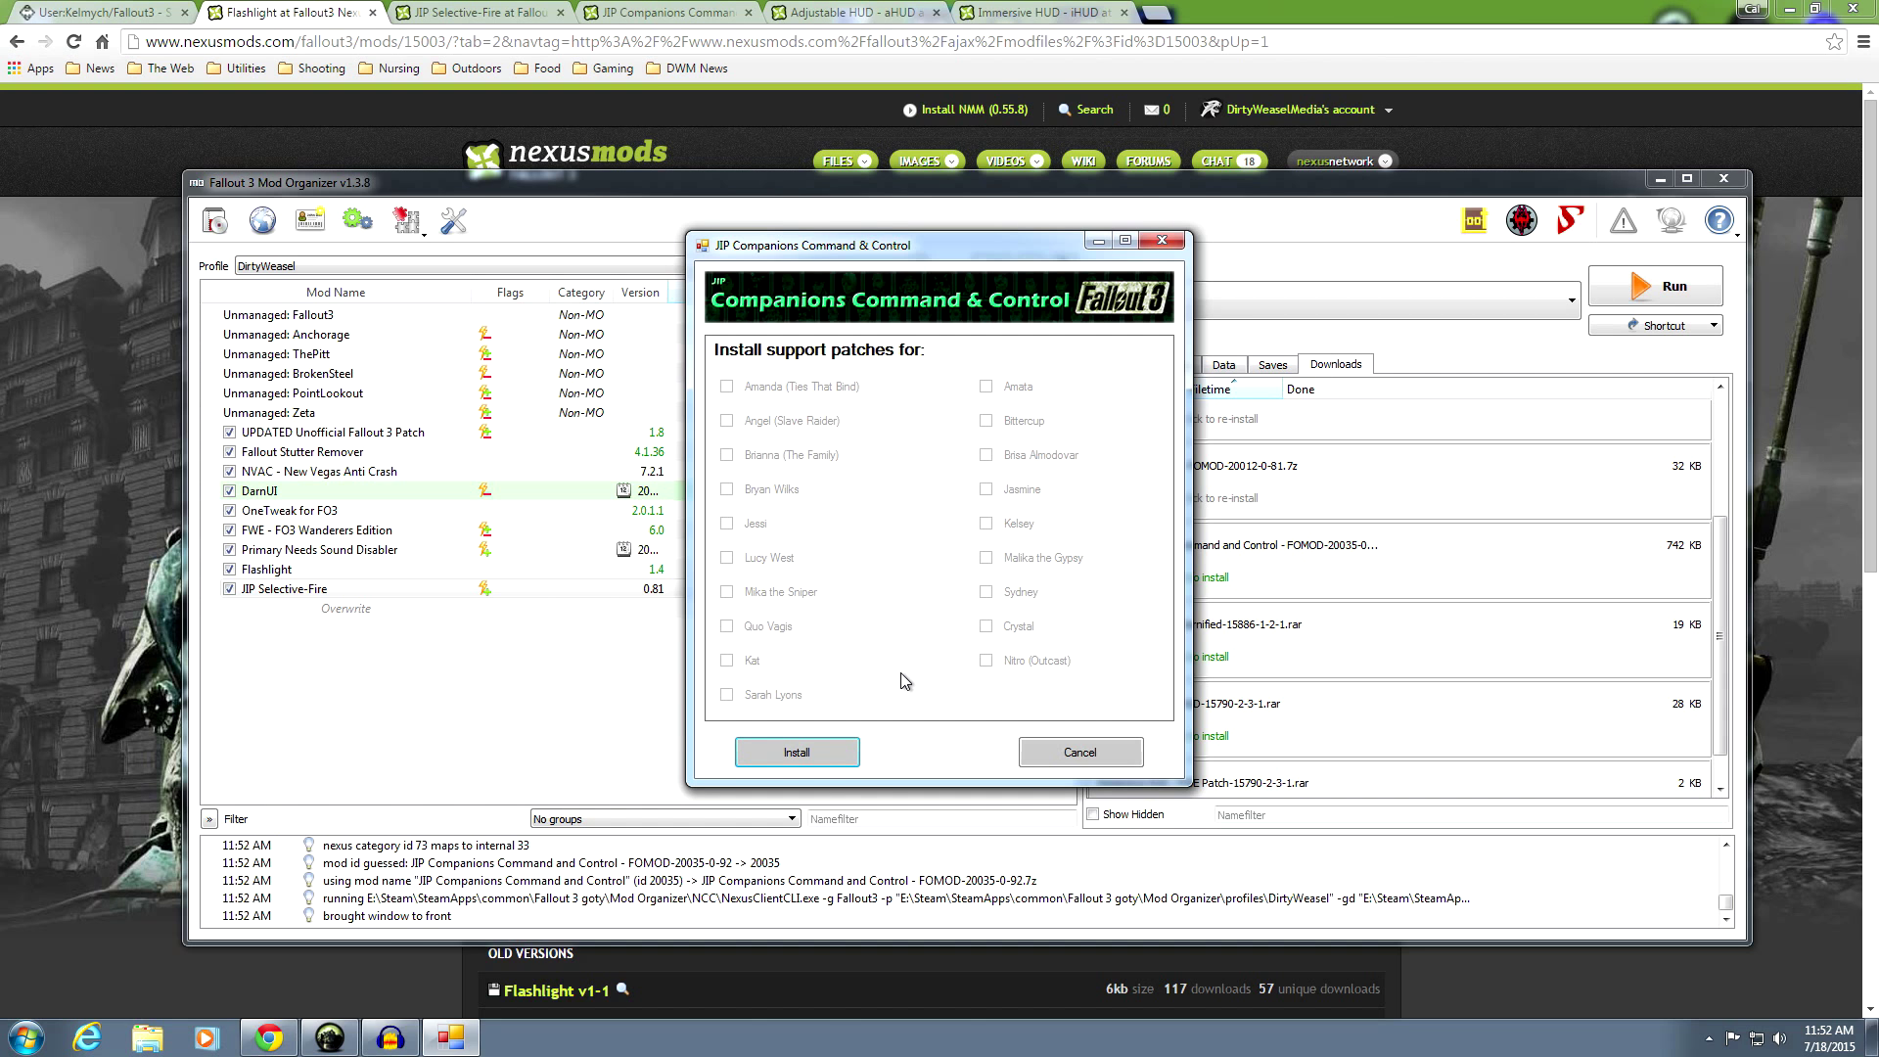
left_click(801, 757)
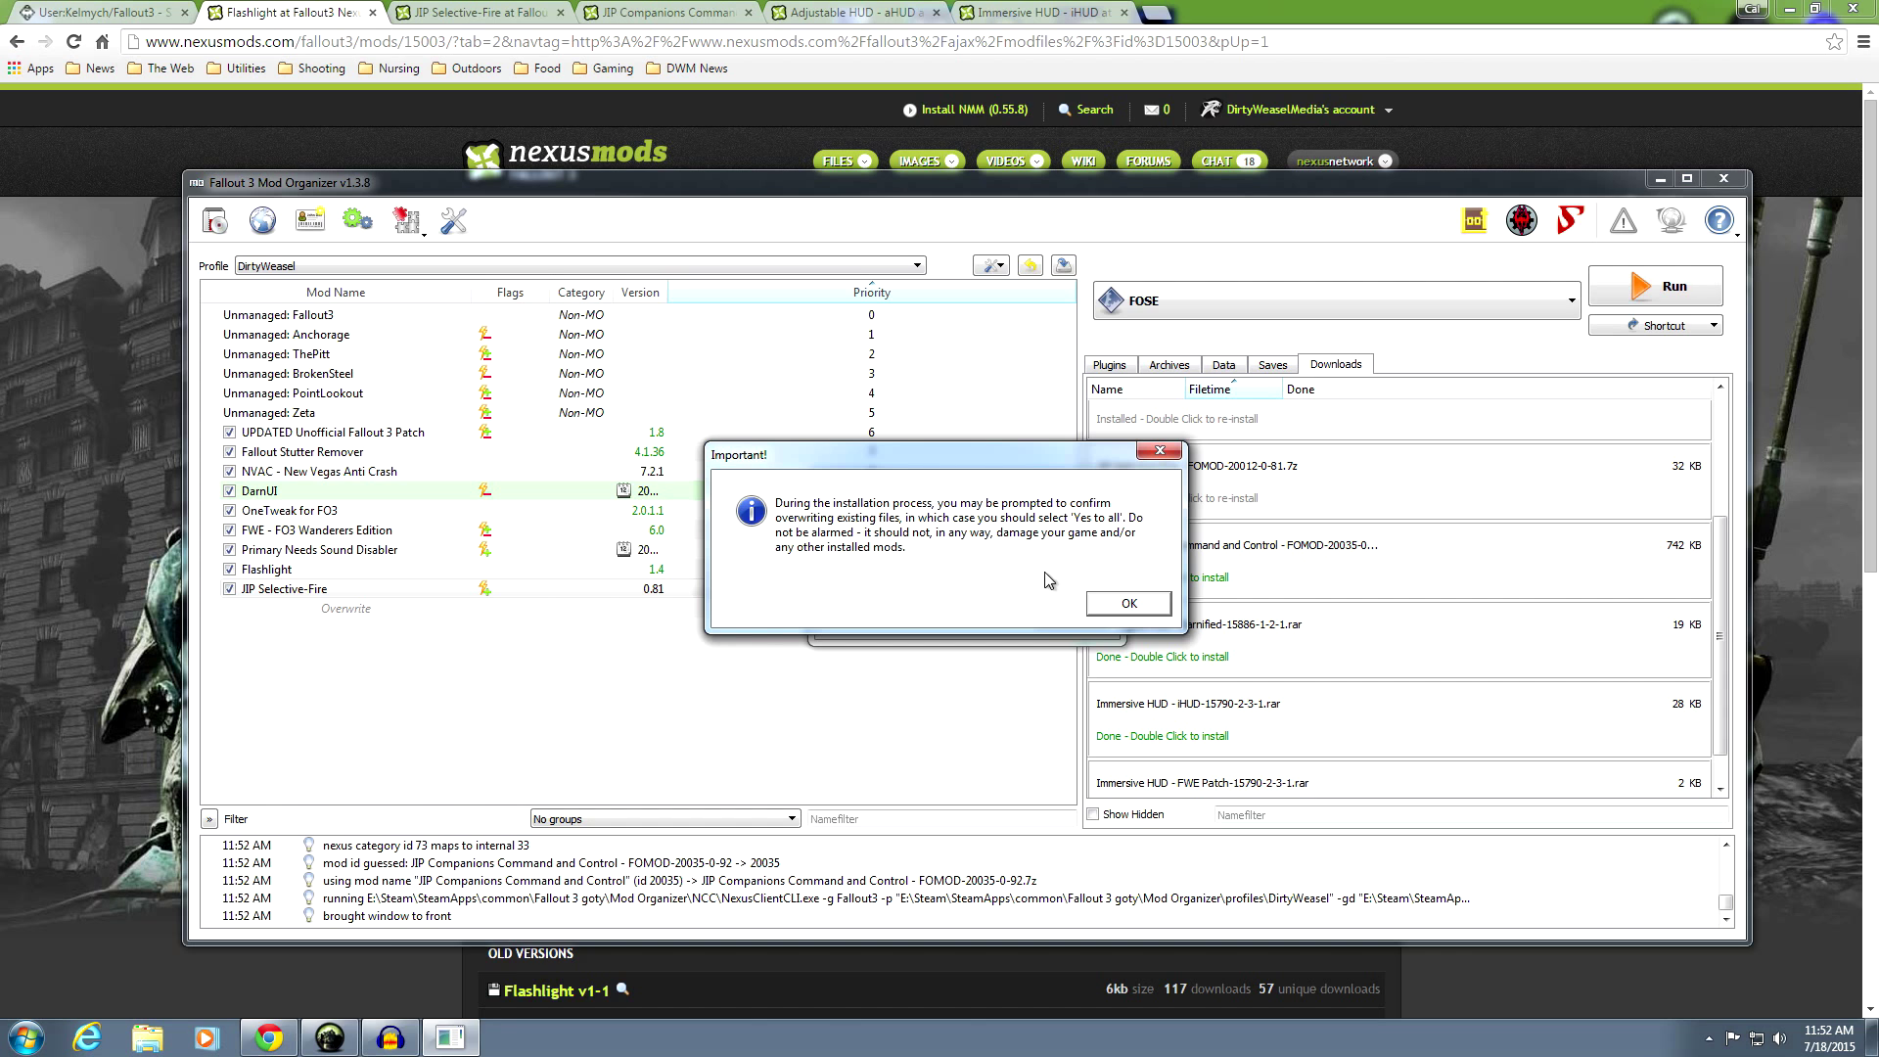
left_click(1127, 603)
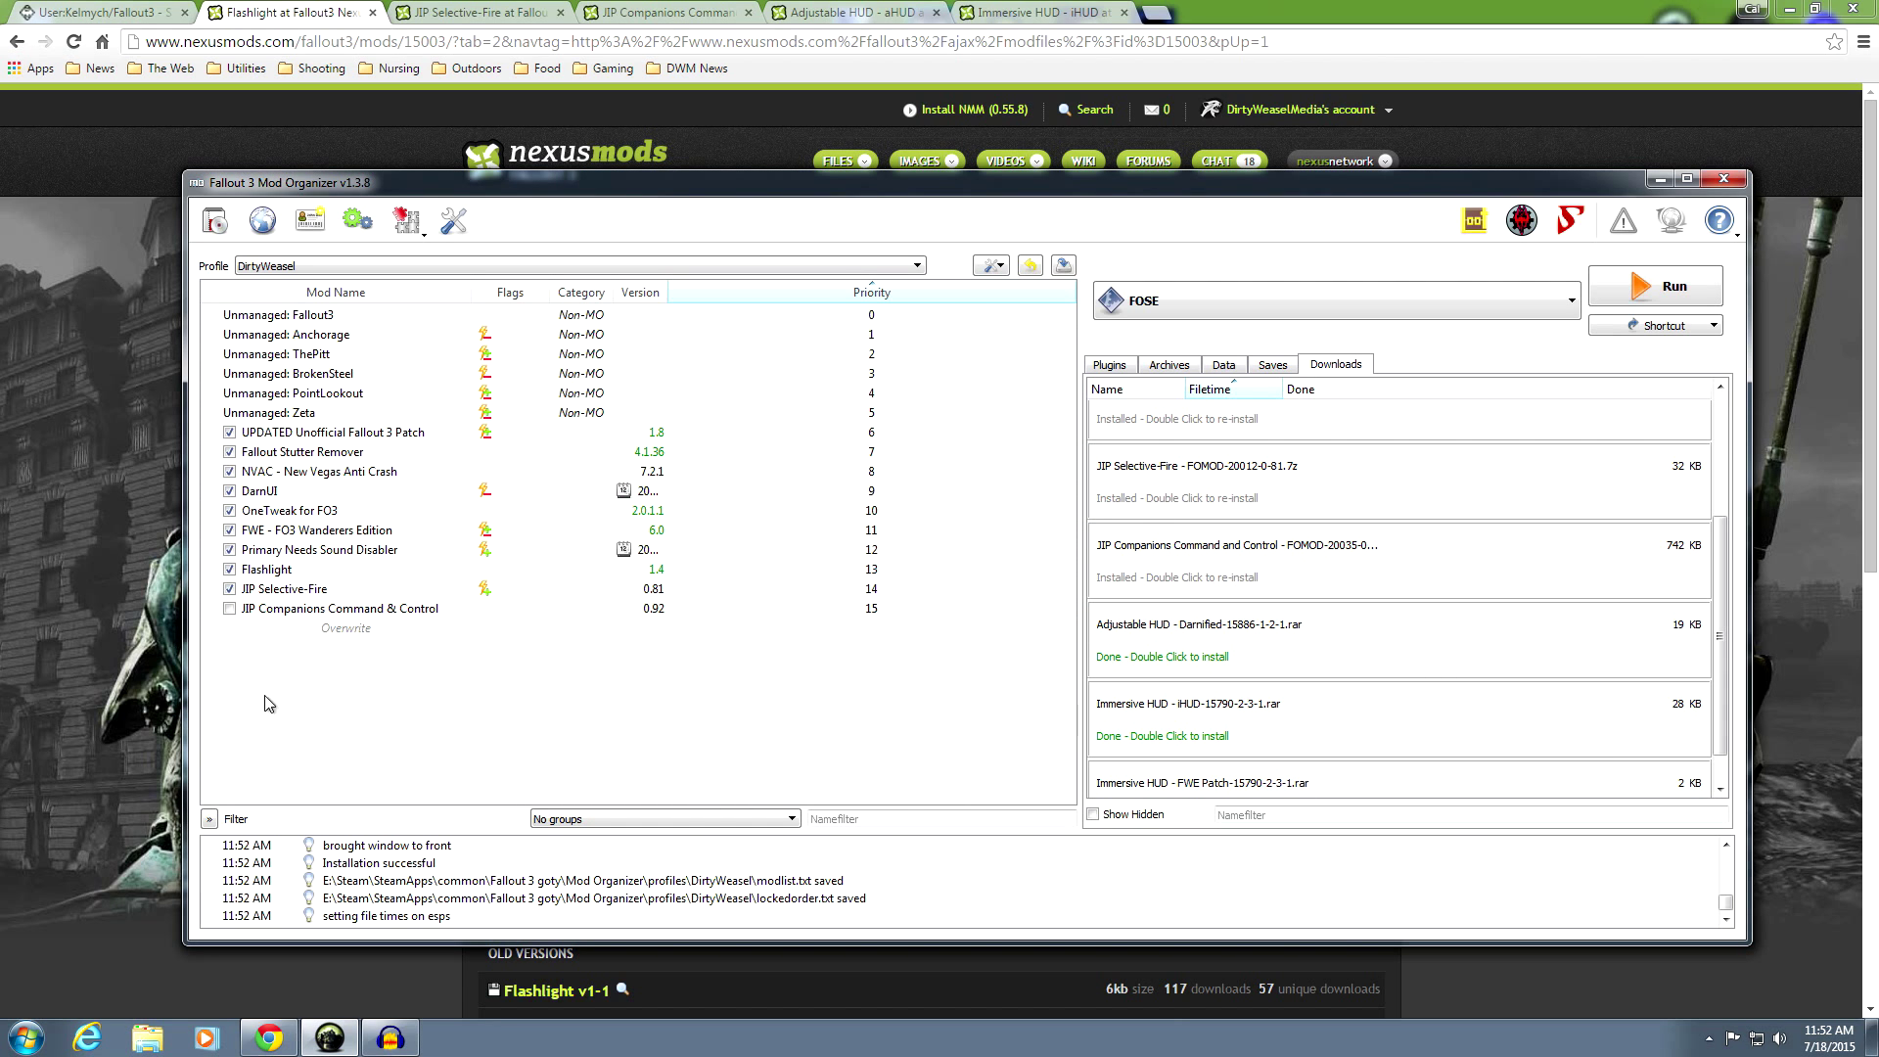
left_click(229, 608)
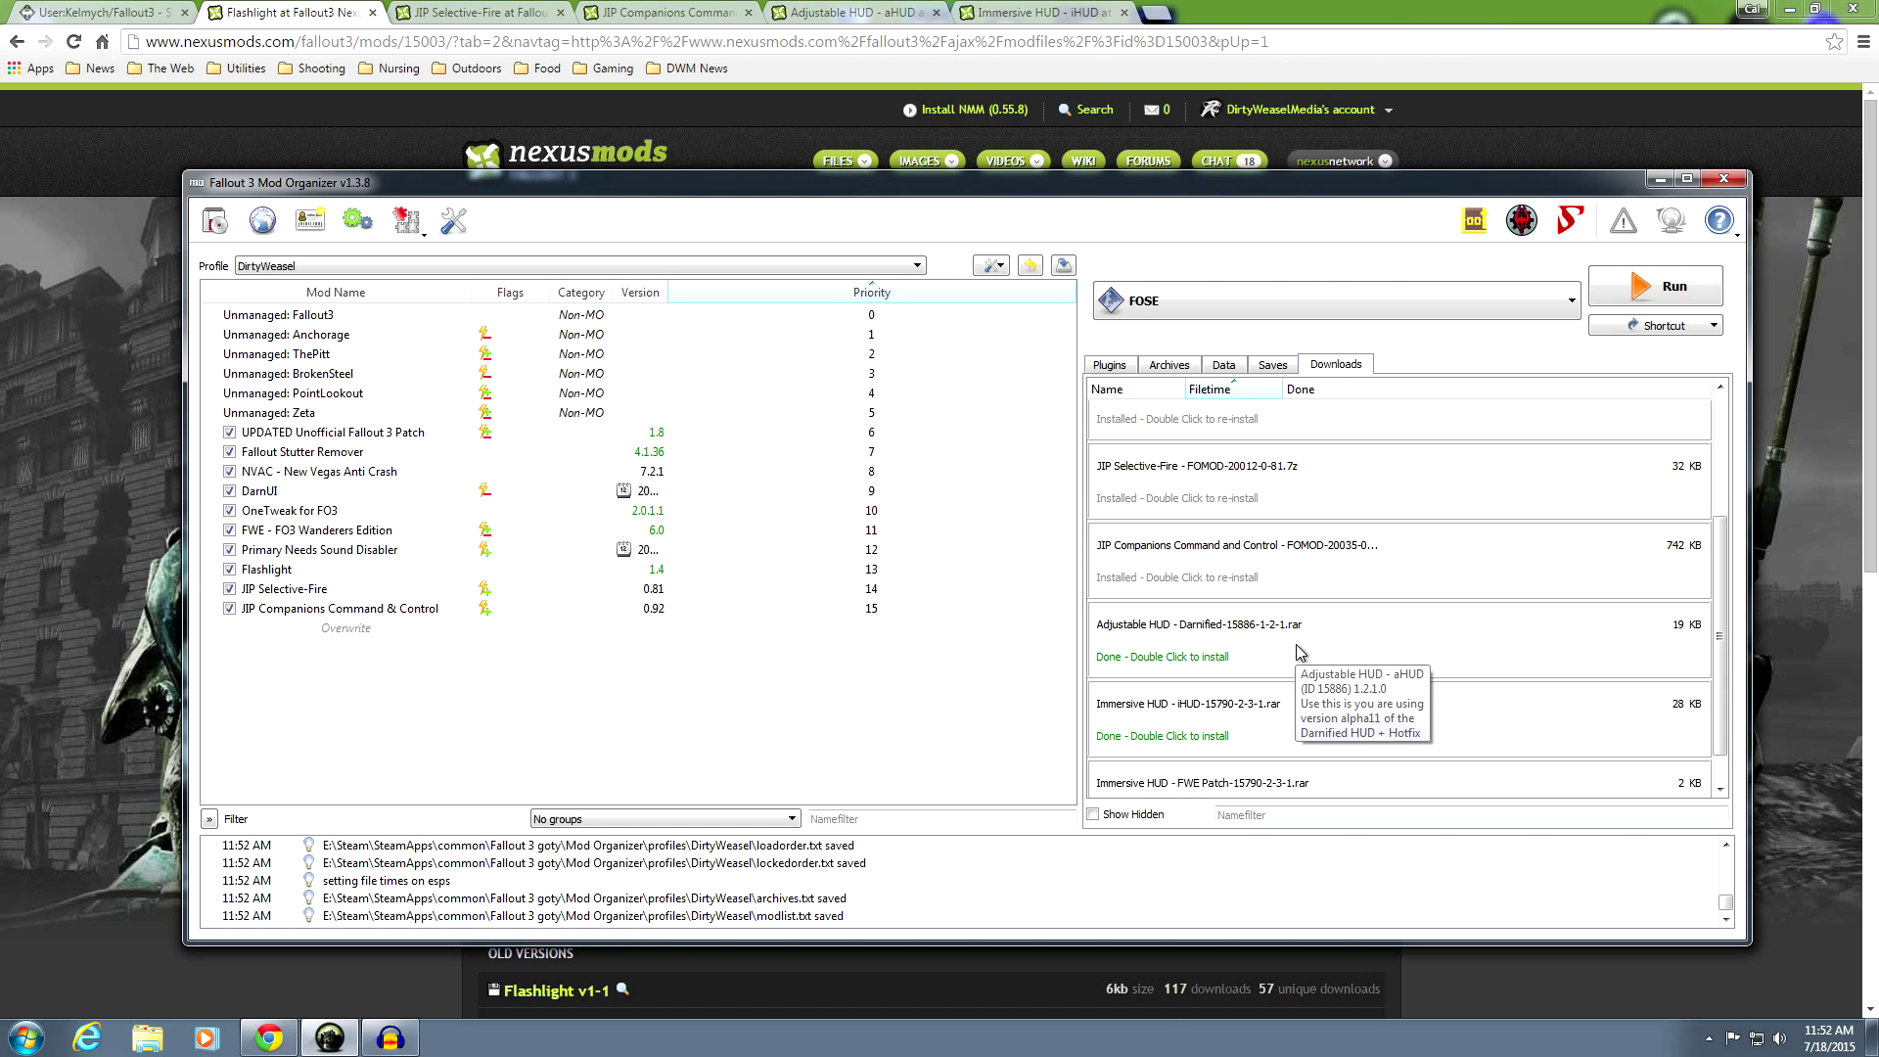
Install the DarnUI Support for FWE download manually as "DarnUI Support for FWE 6-02", excluding the example screenshot and readme, and activate the mod
scroll(1329, 579, "down", 1)
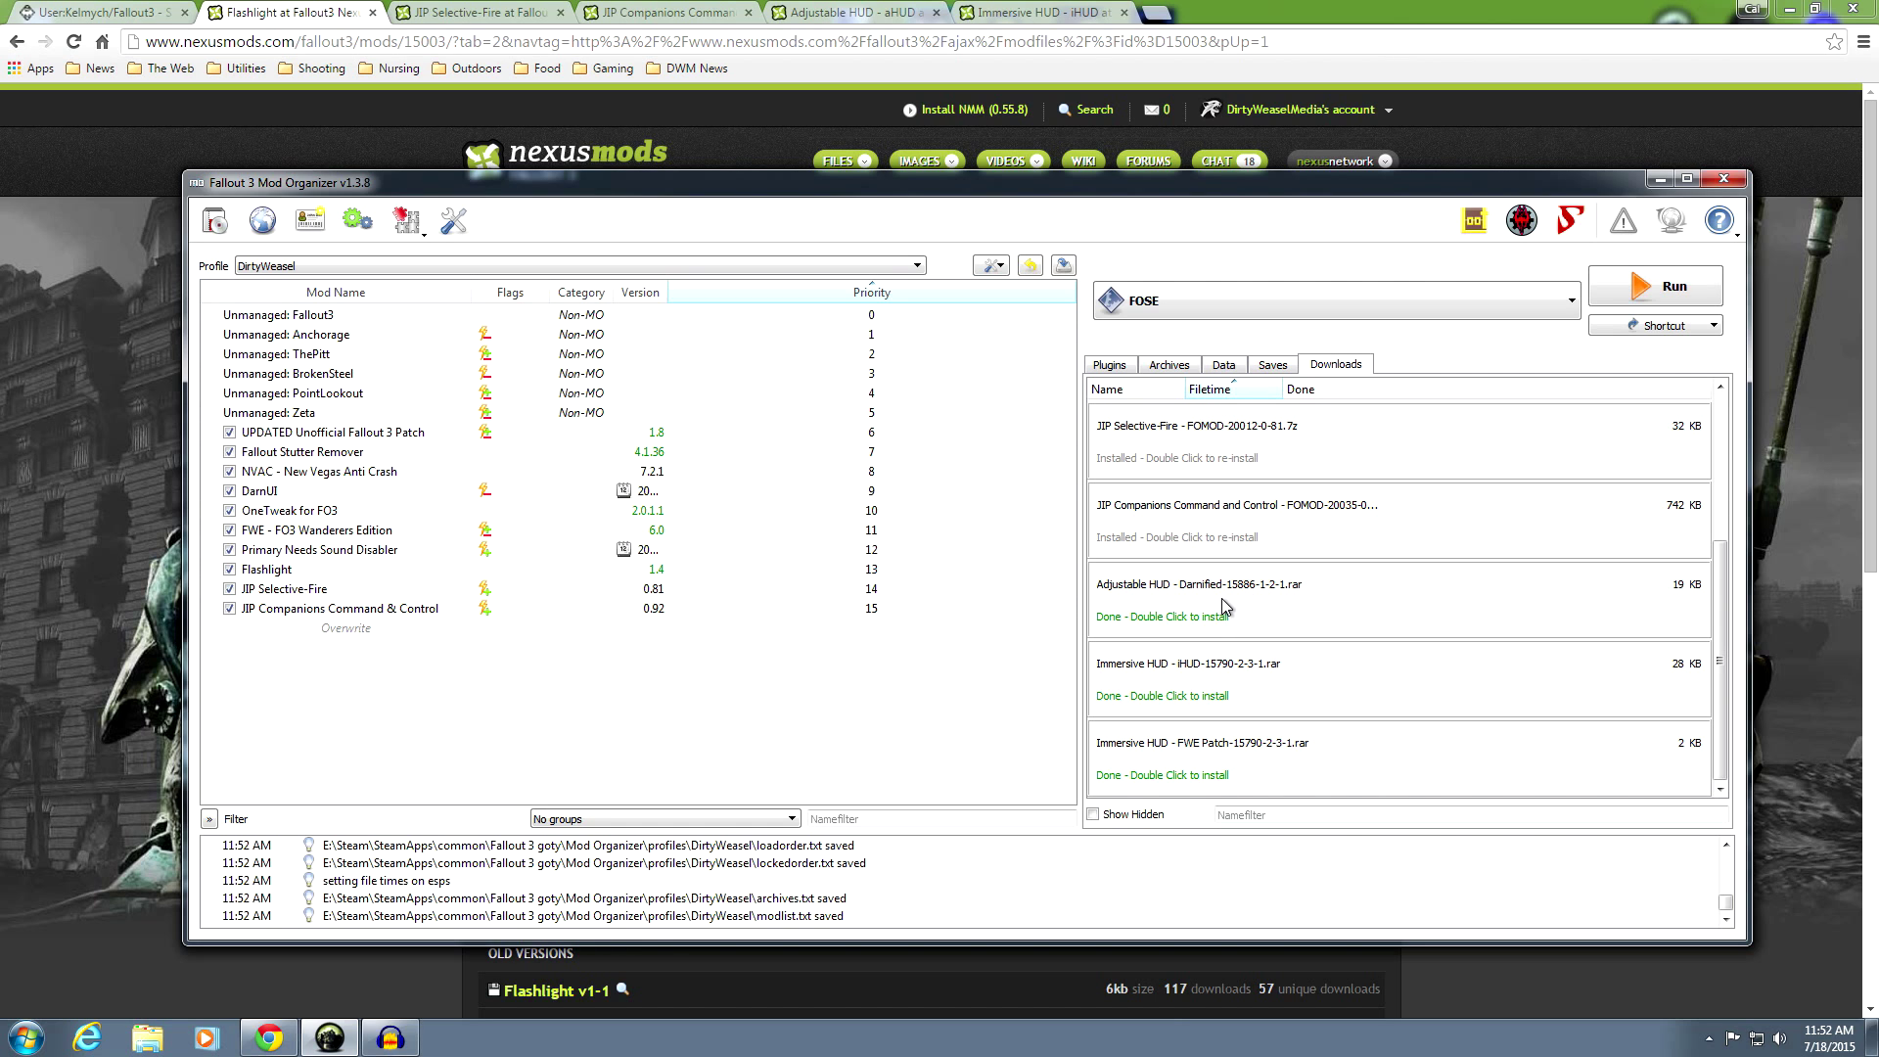
scroll(1306, 598, "up", 3)
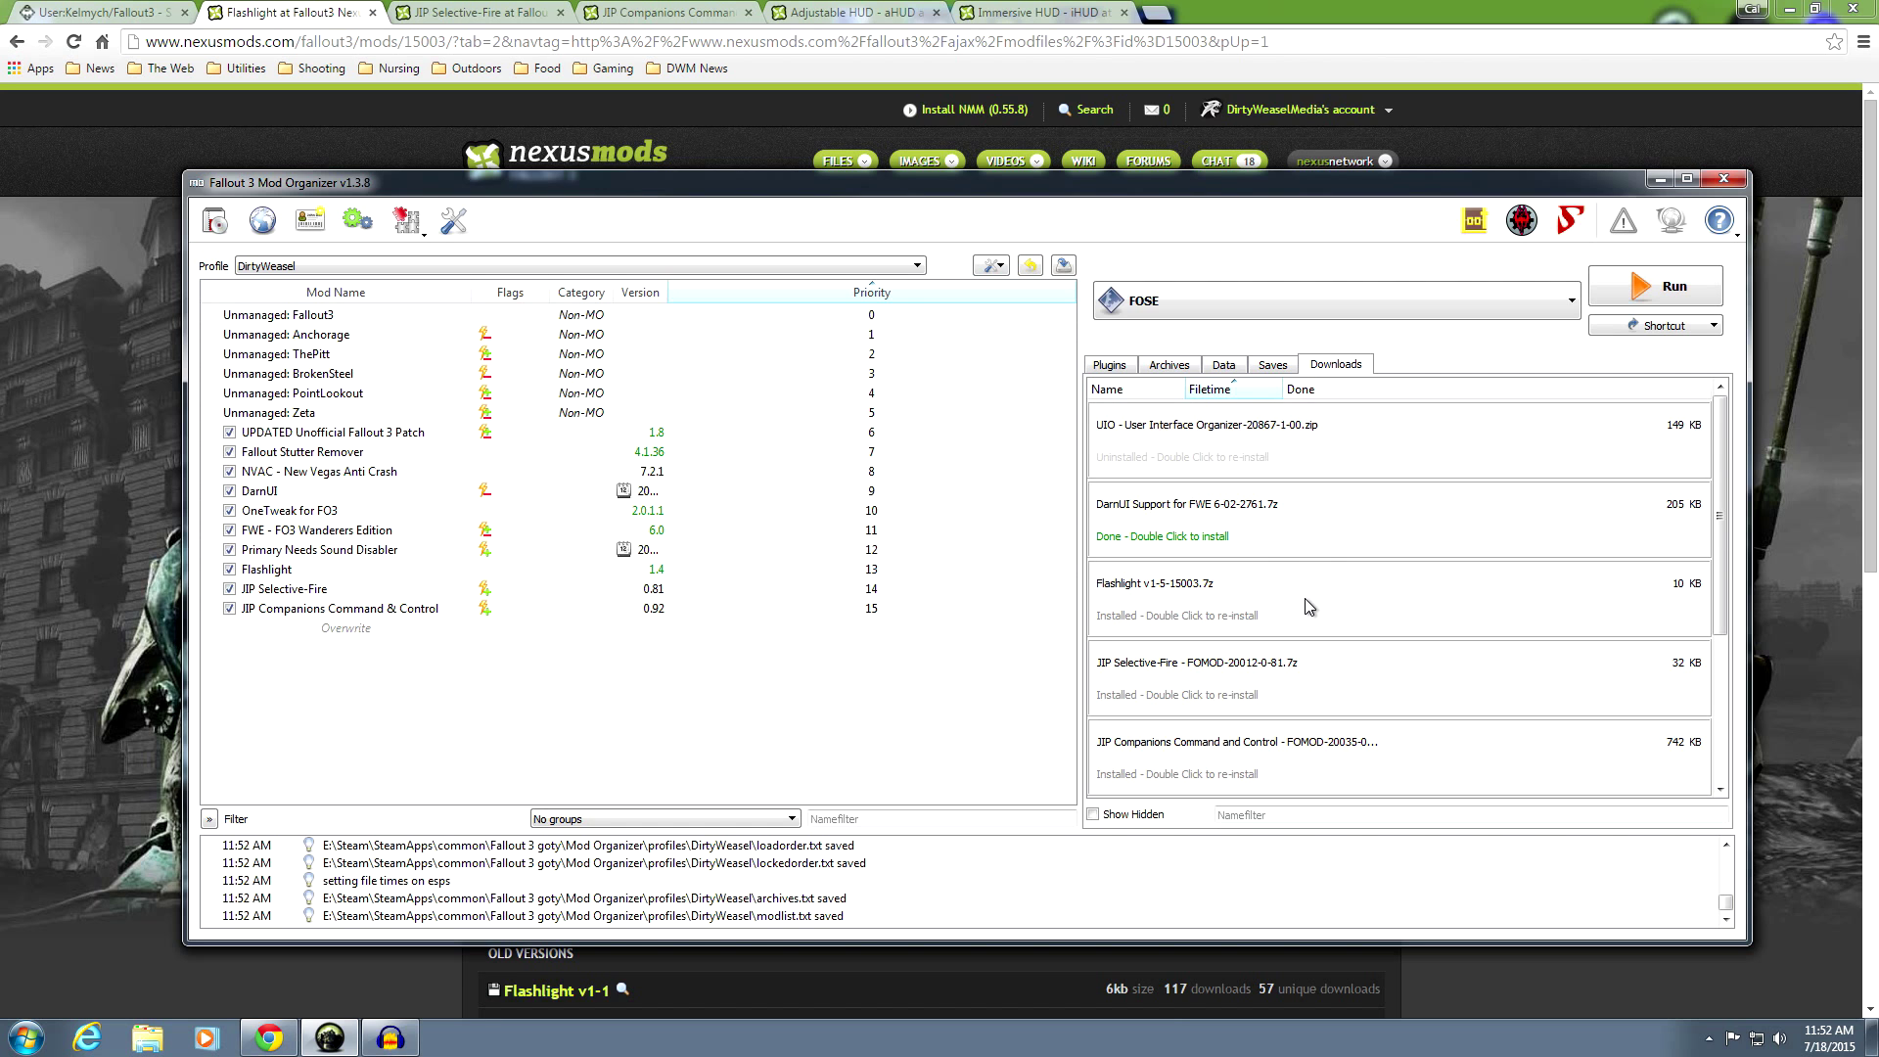
mouse_move(1147, 526)
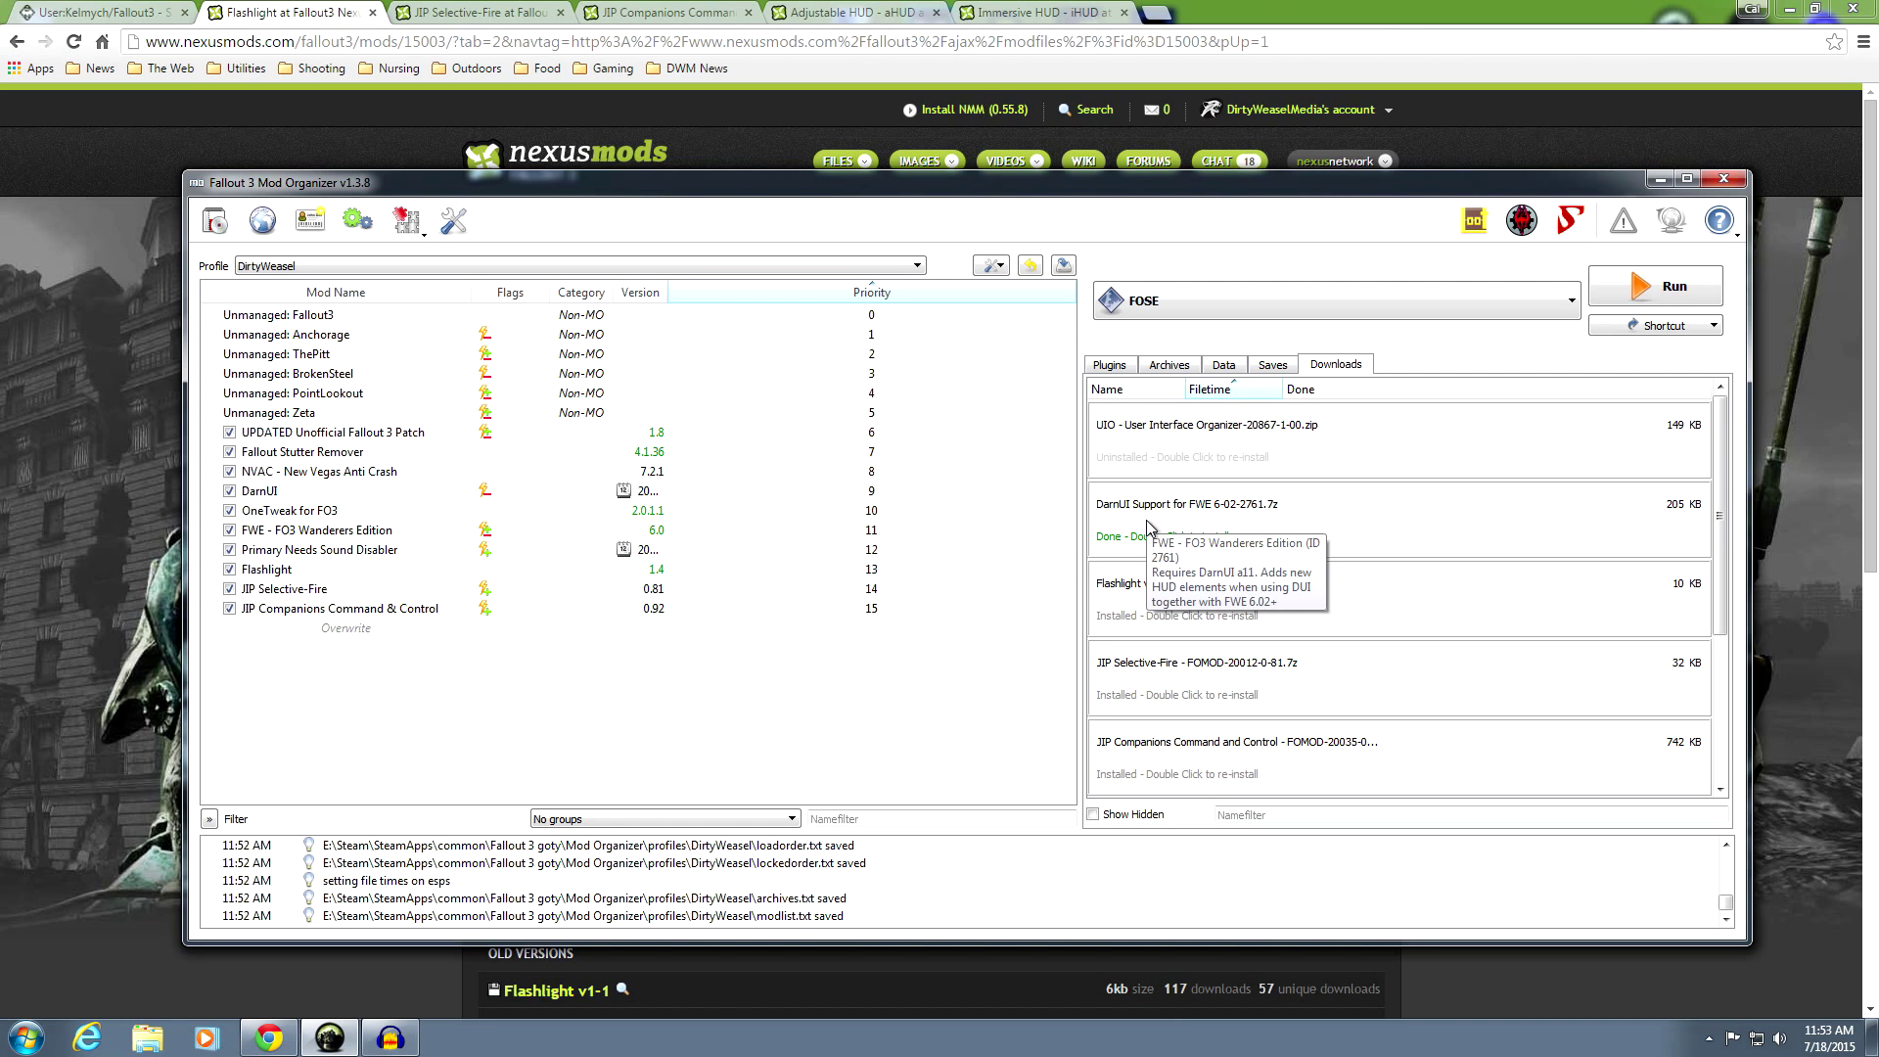
double_click(1146, 525)
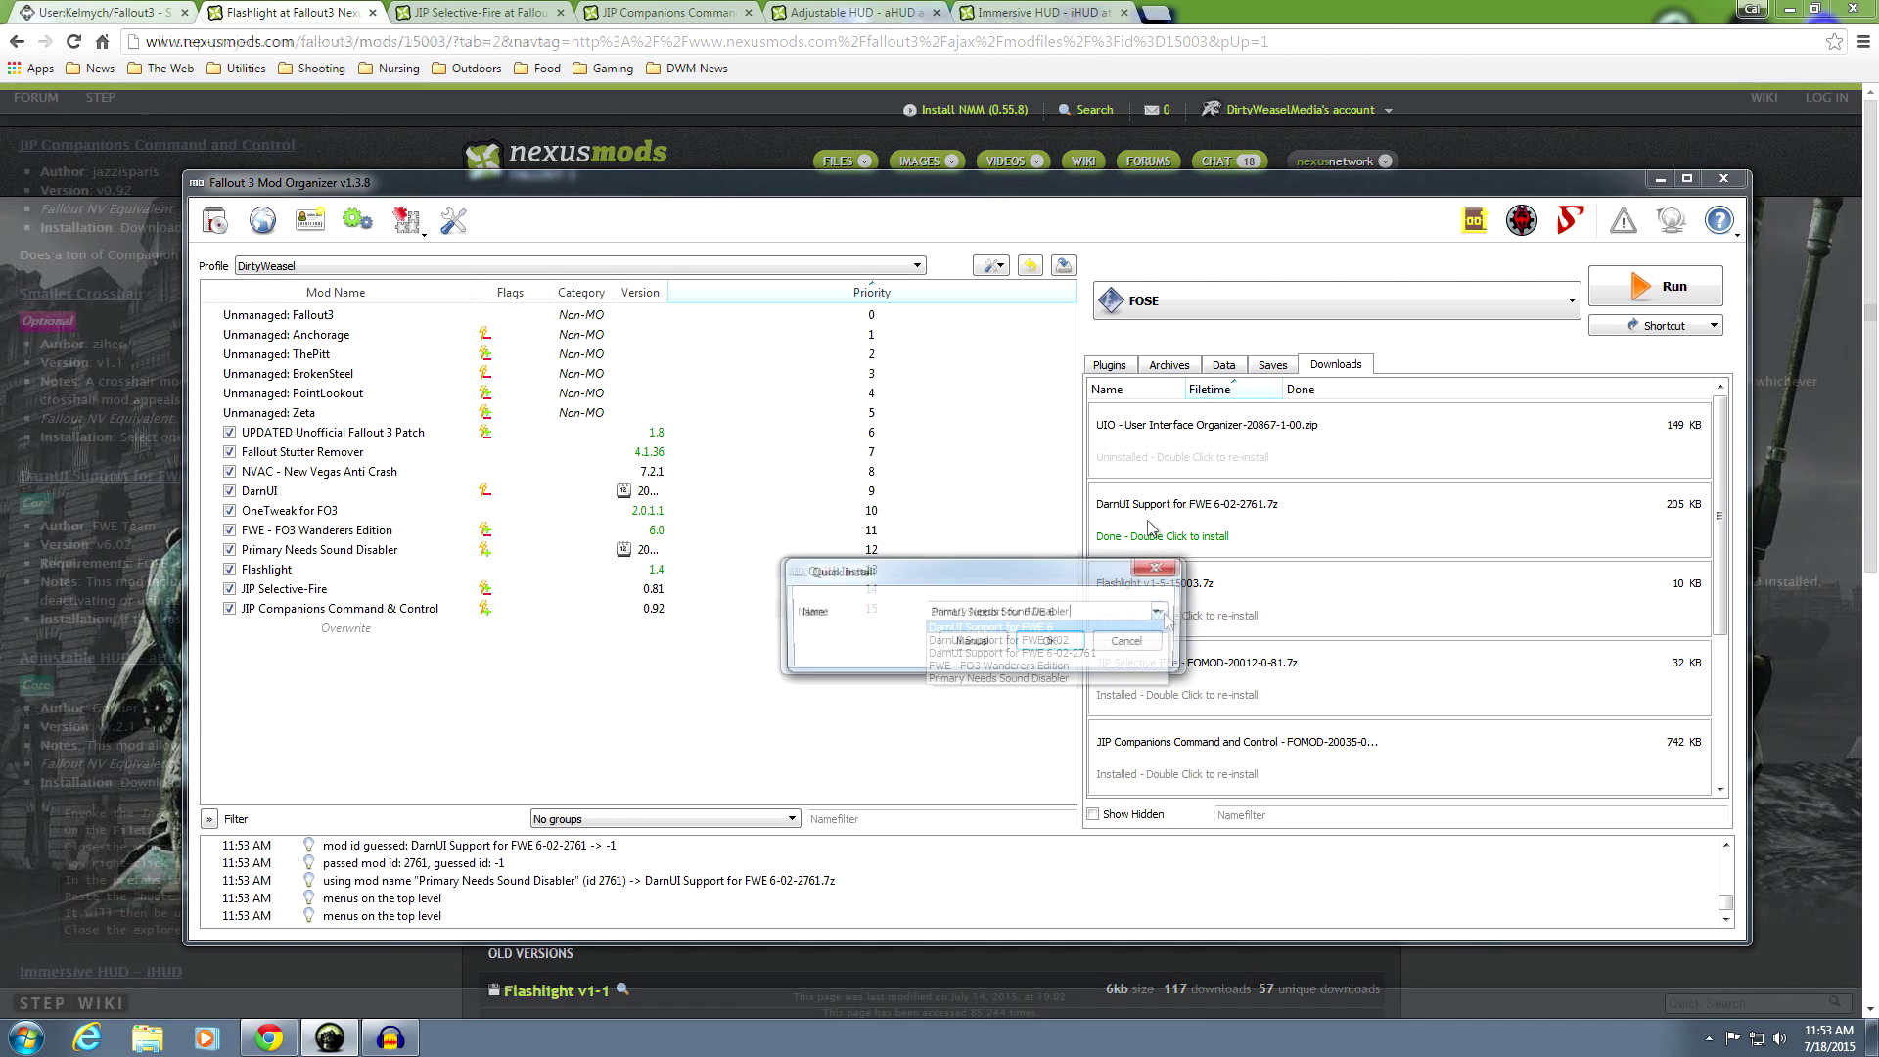
left_click(1145, 612)
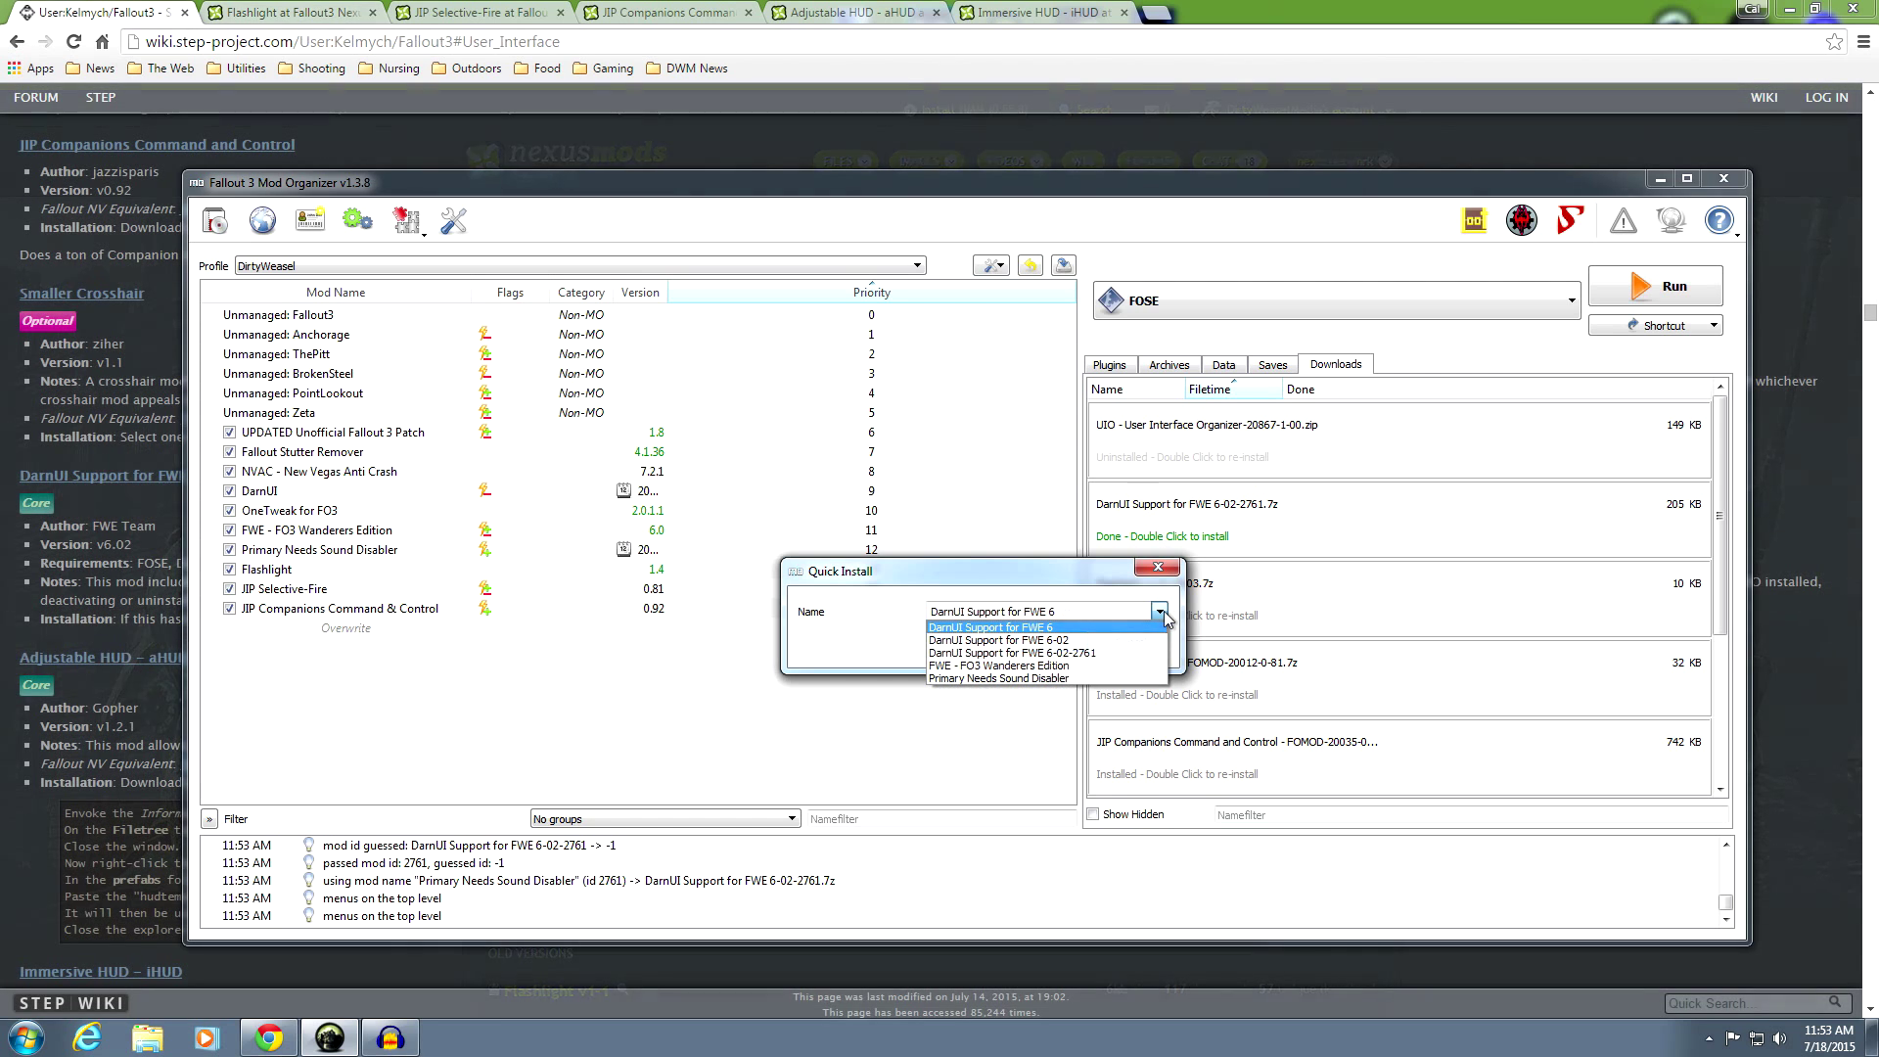
left_click(1014, 641)
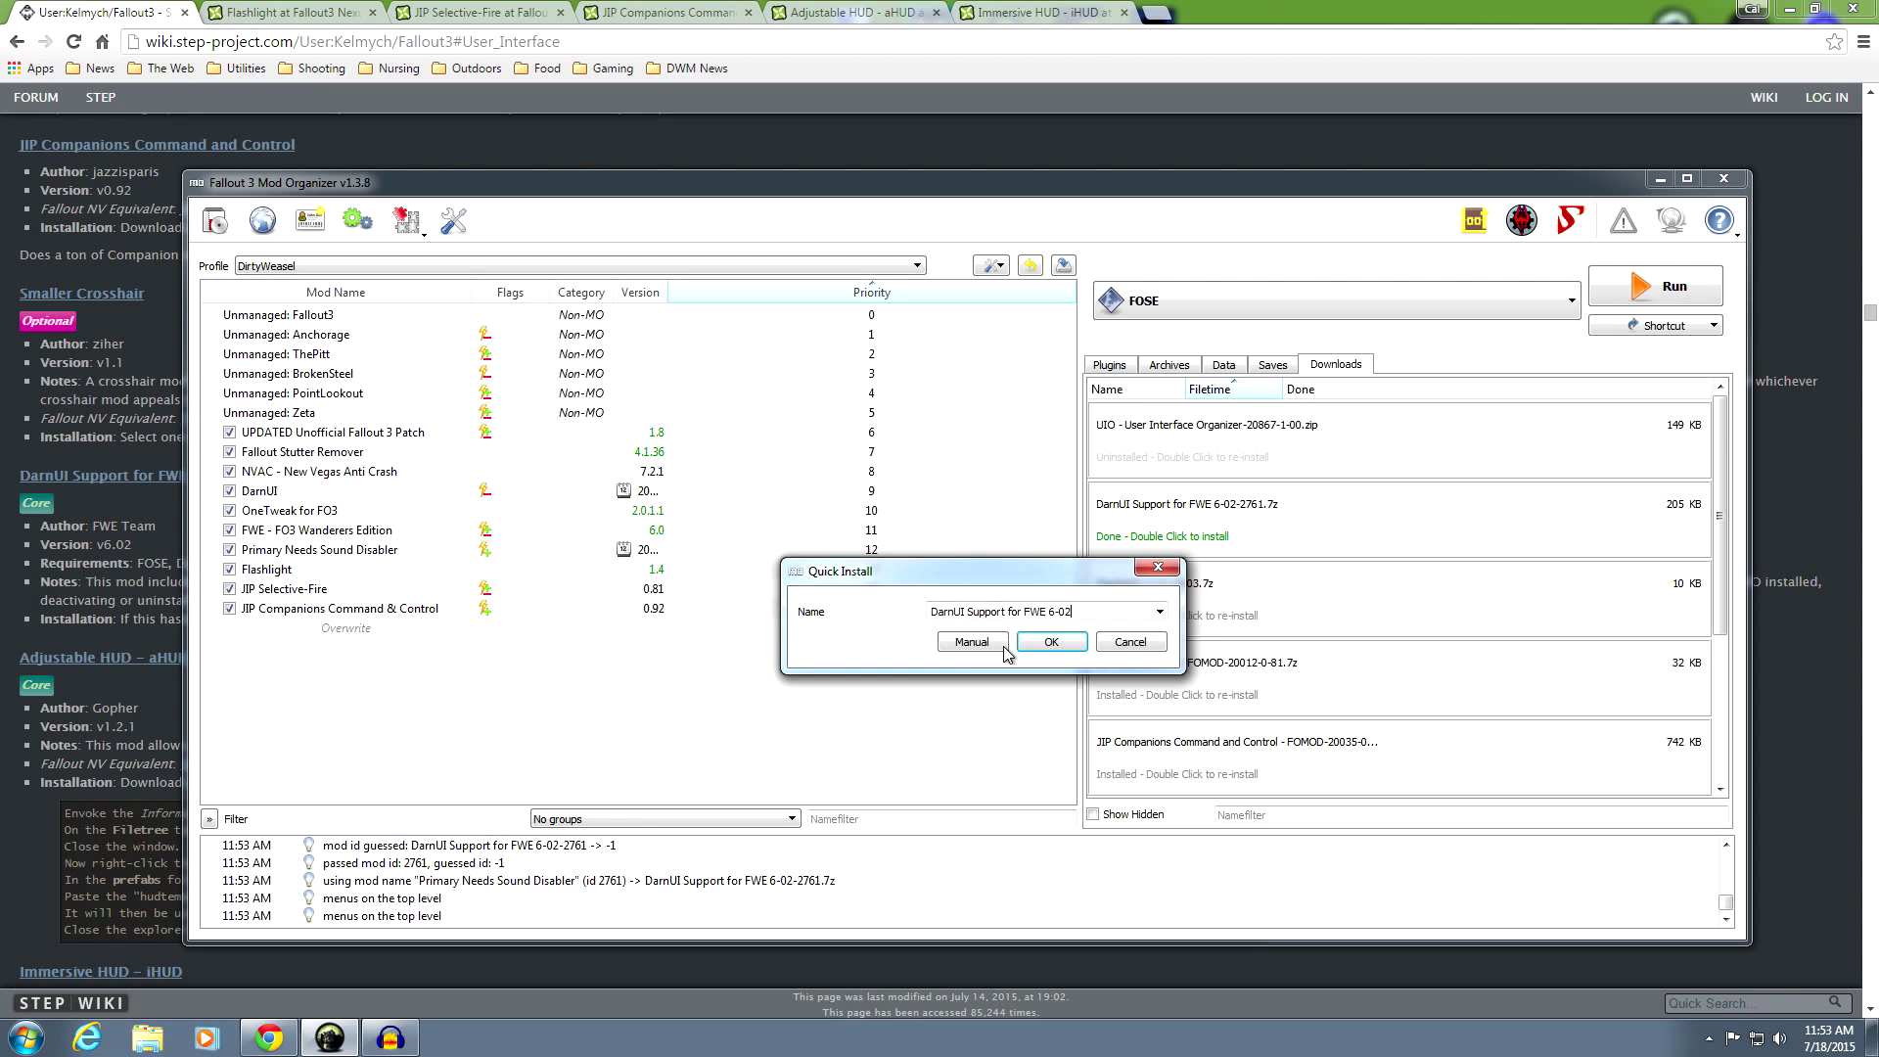
left_click(972, 642)
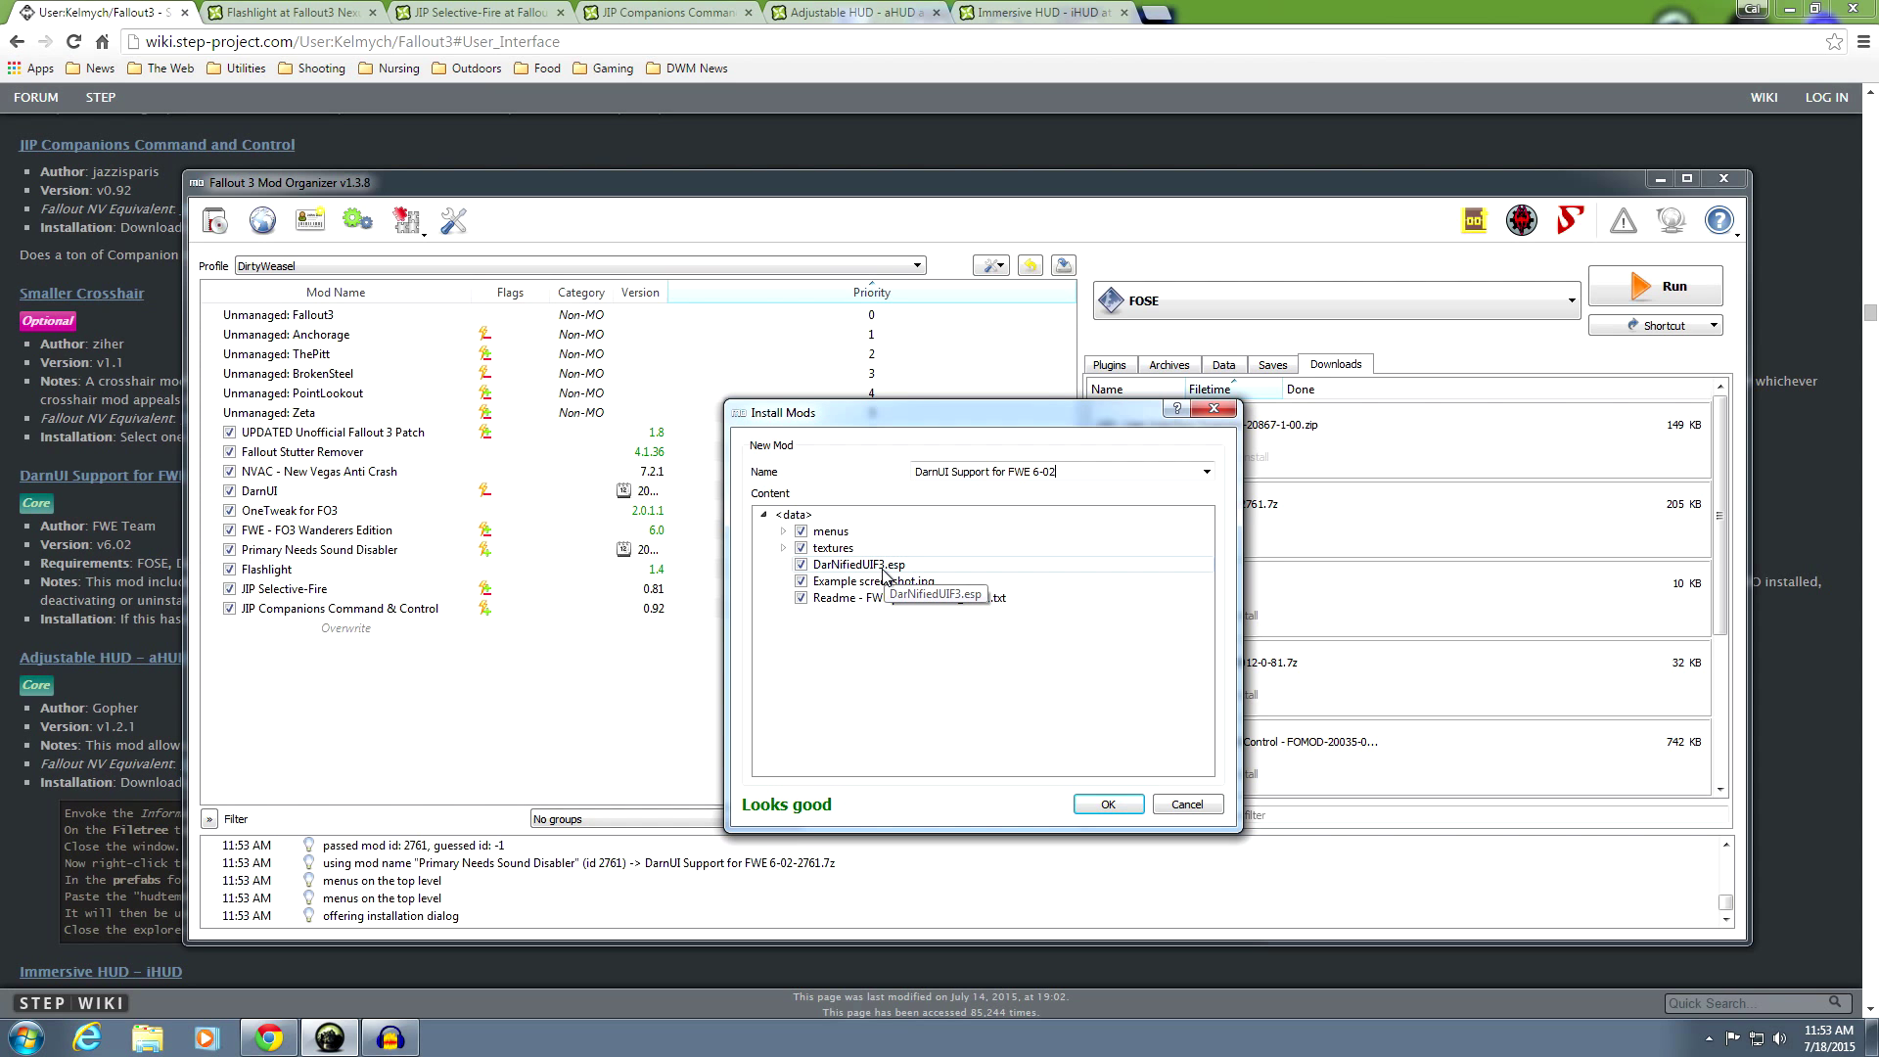
left_click(801, 582)
left_click(802, 598)
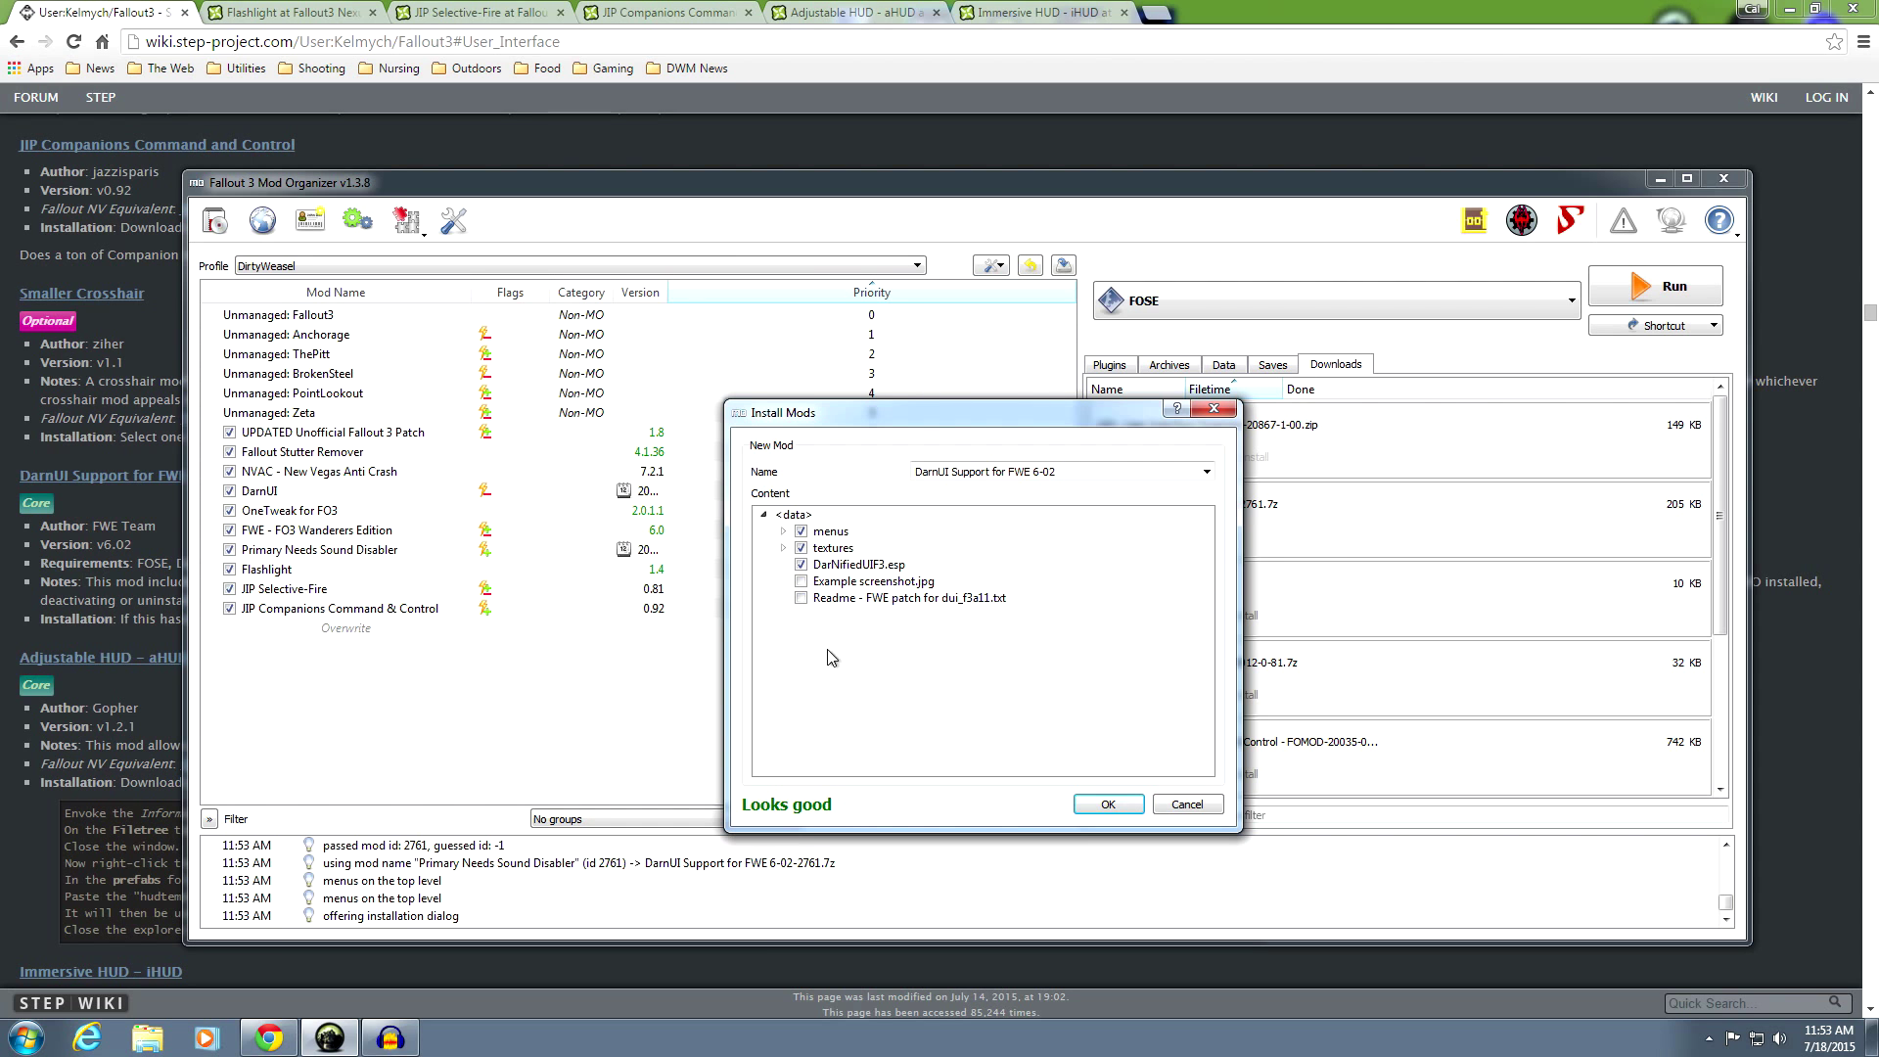
left_click(1106, 805)
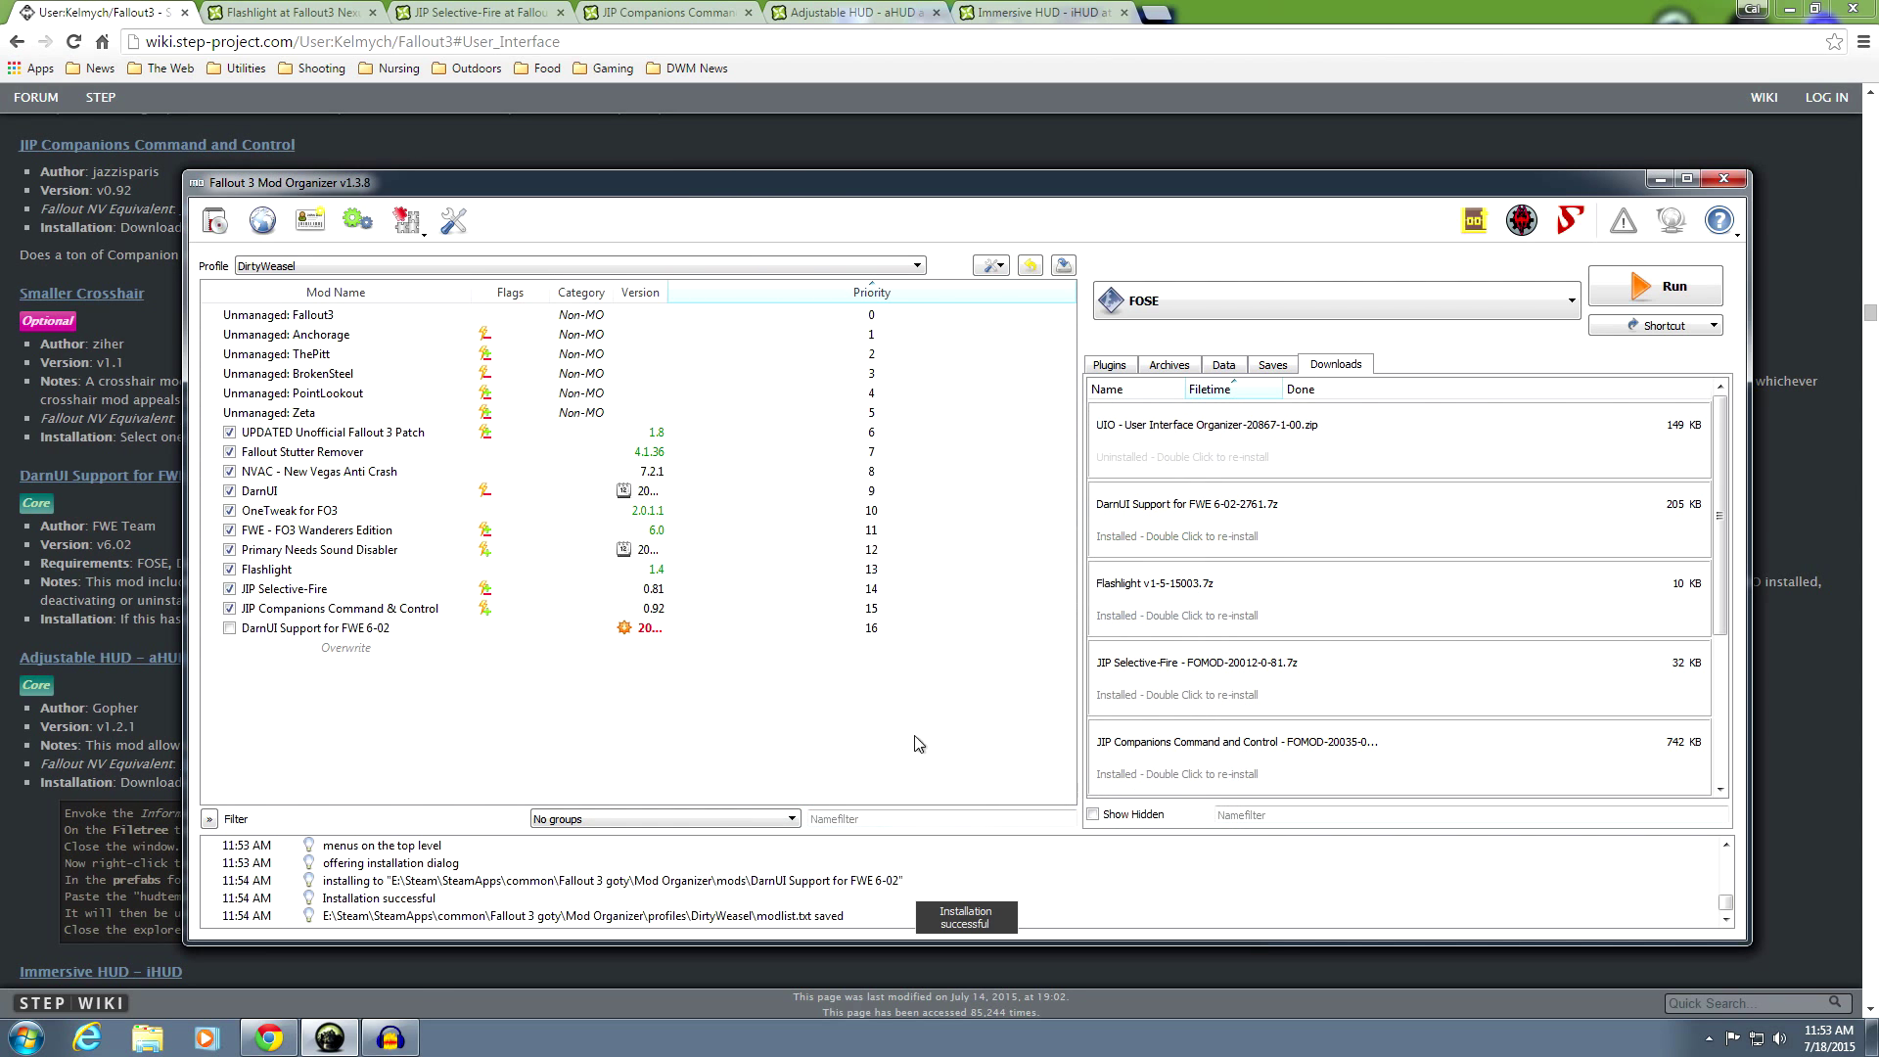
left_click(229, 628)
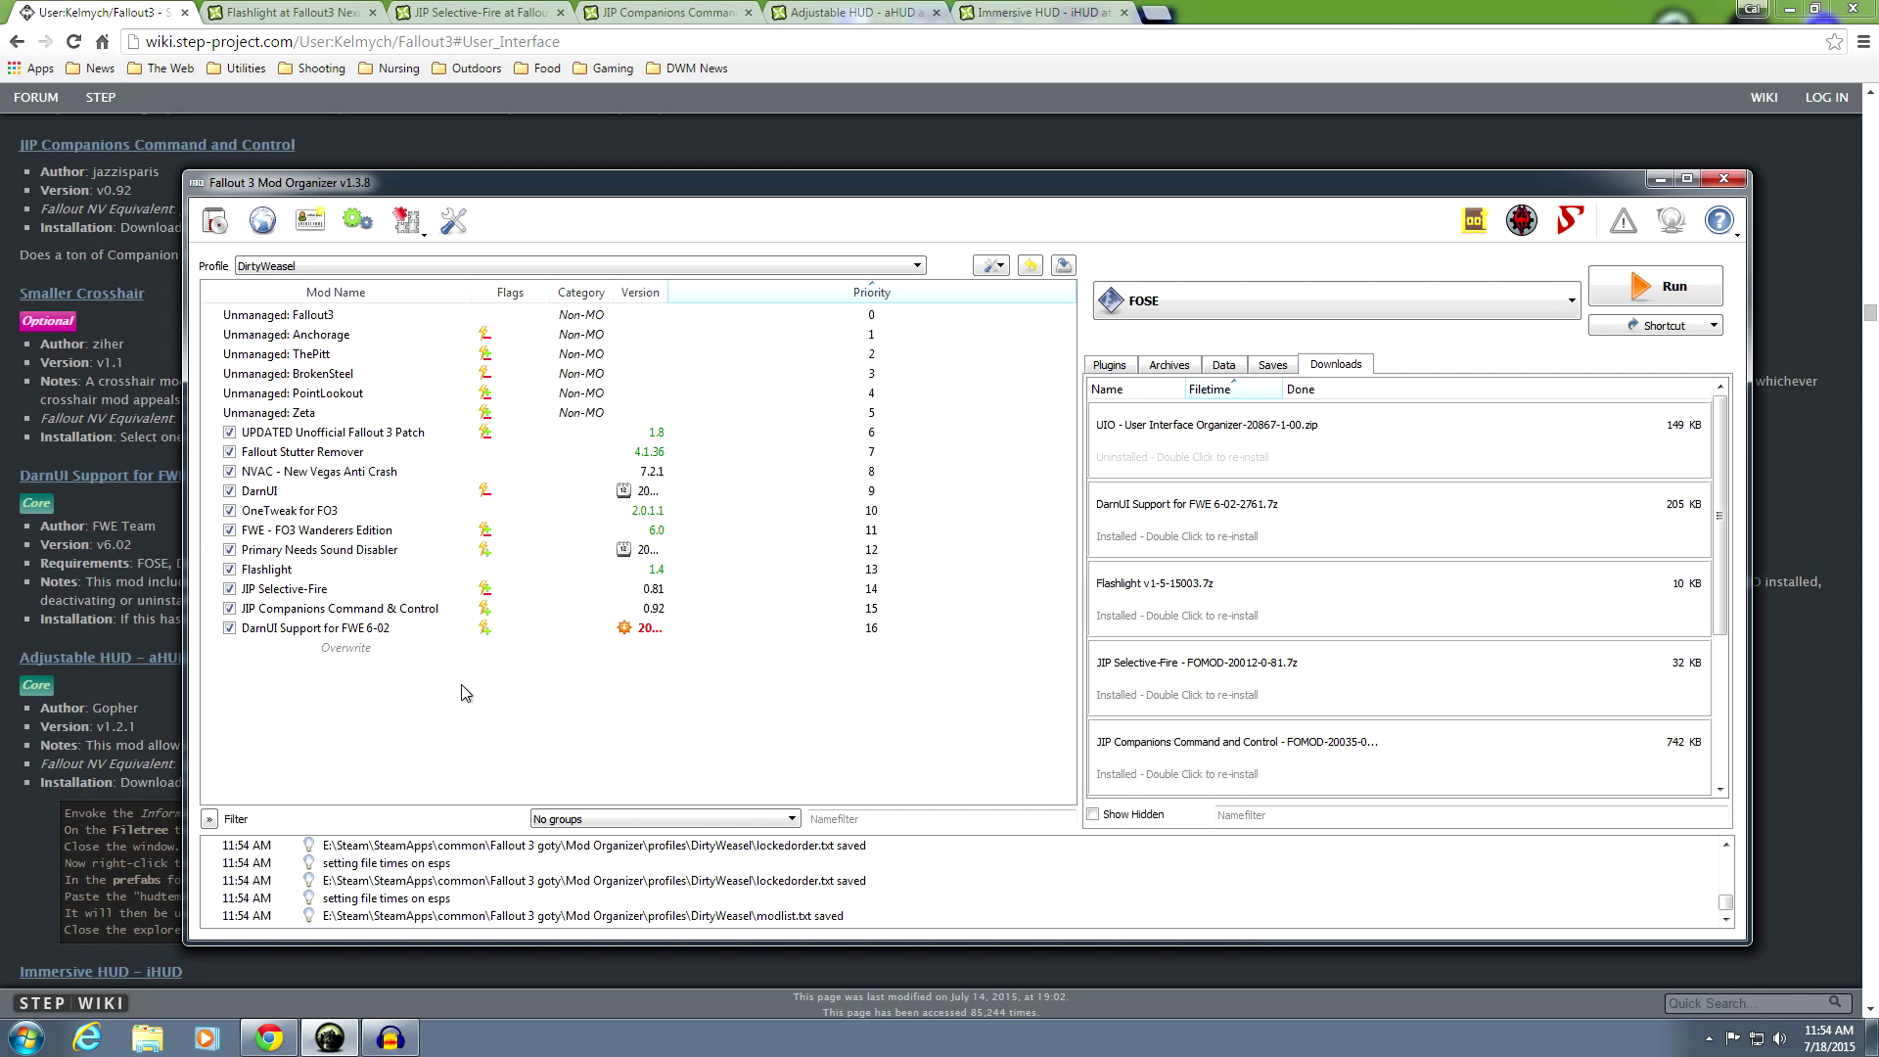
Ignore the update for DarnUI Support for FWE 6-02 and set the version in its Nexus information to 6.03
mouse_move(645, 638)
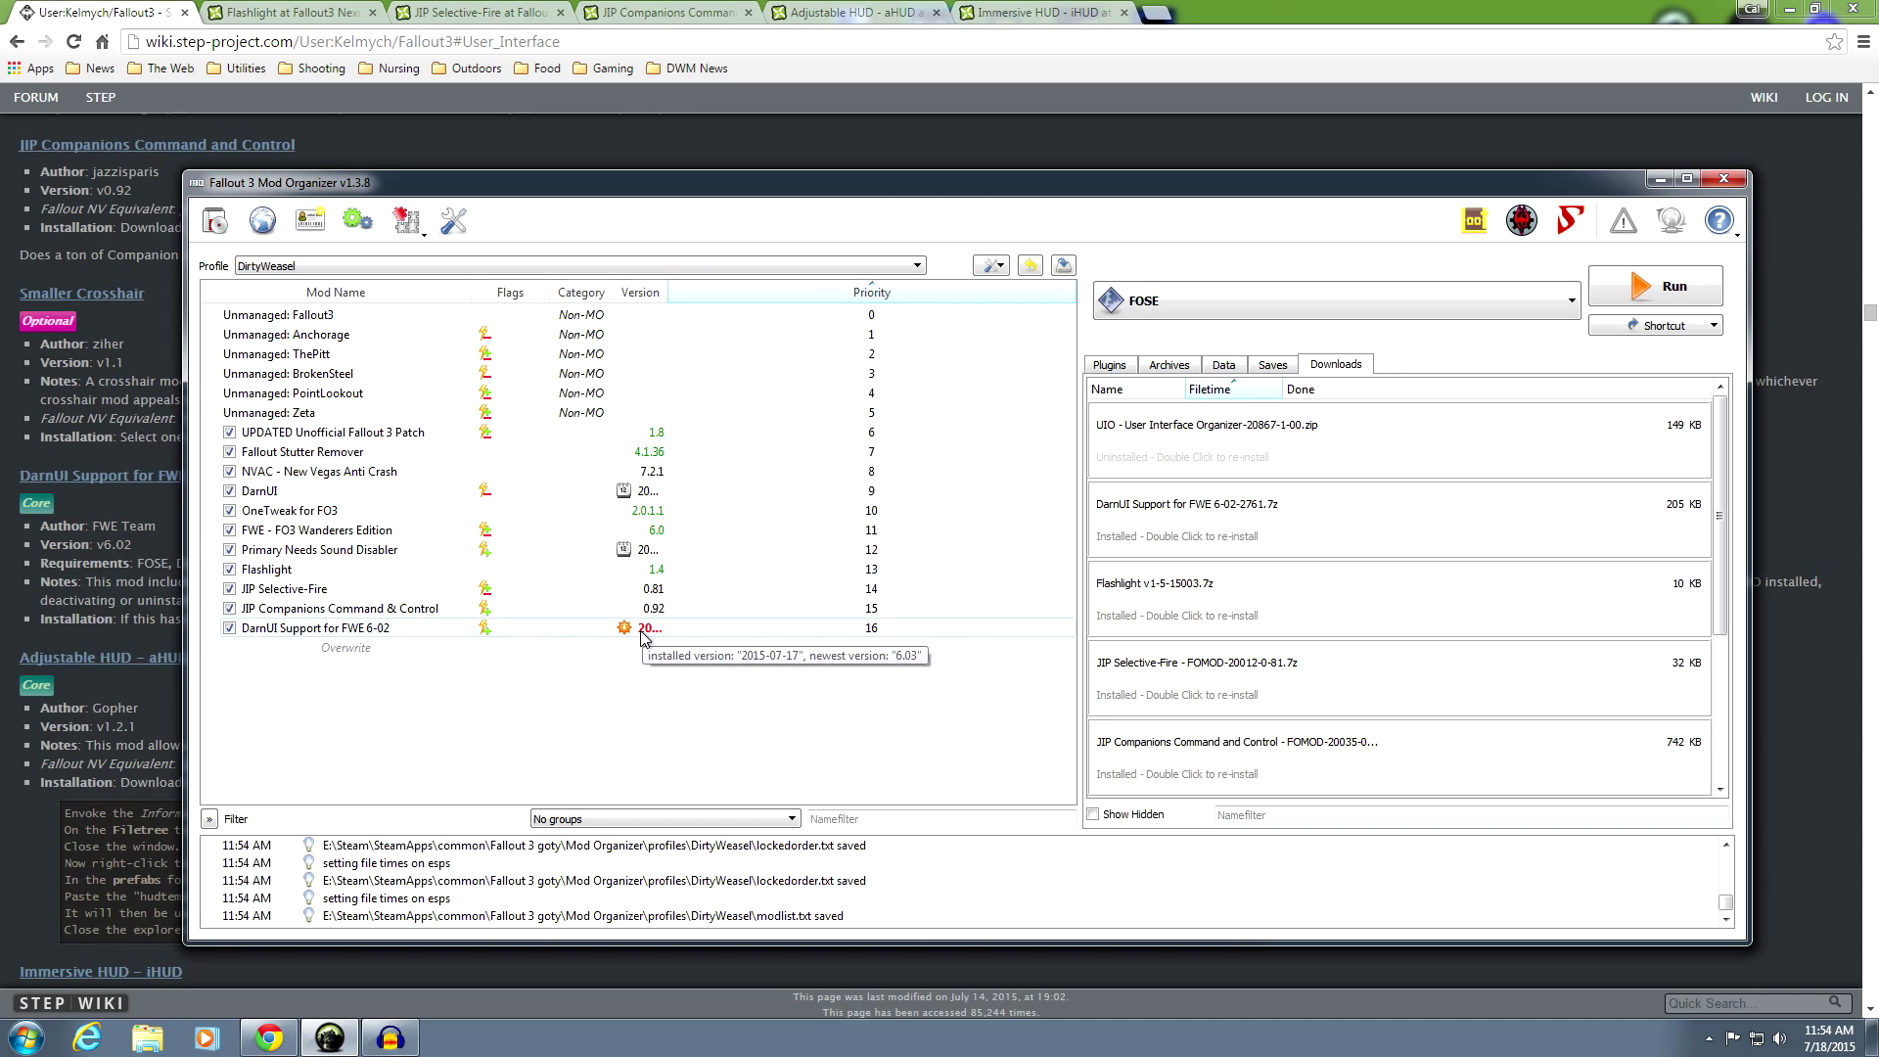
right_click(644, 638)
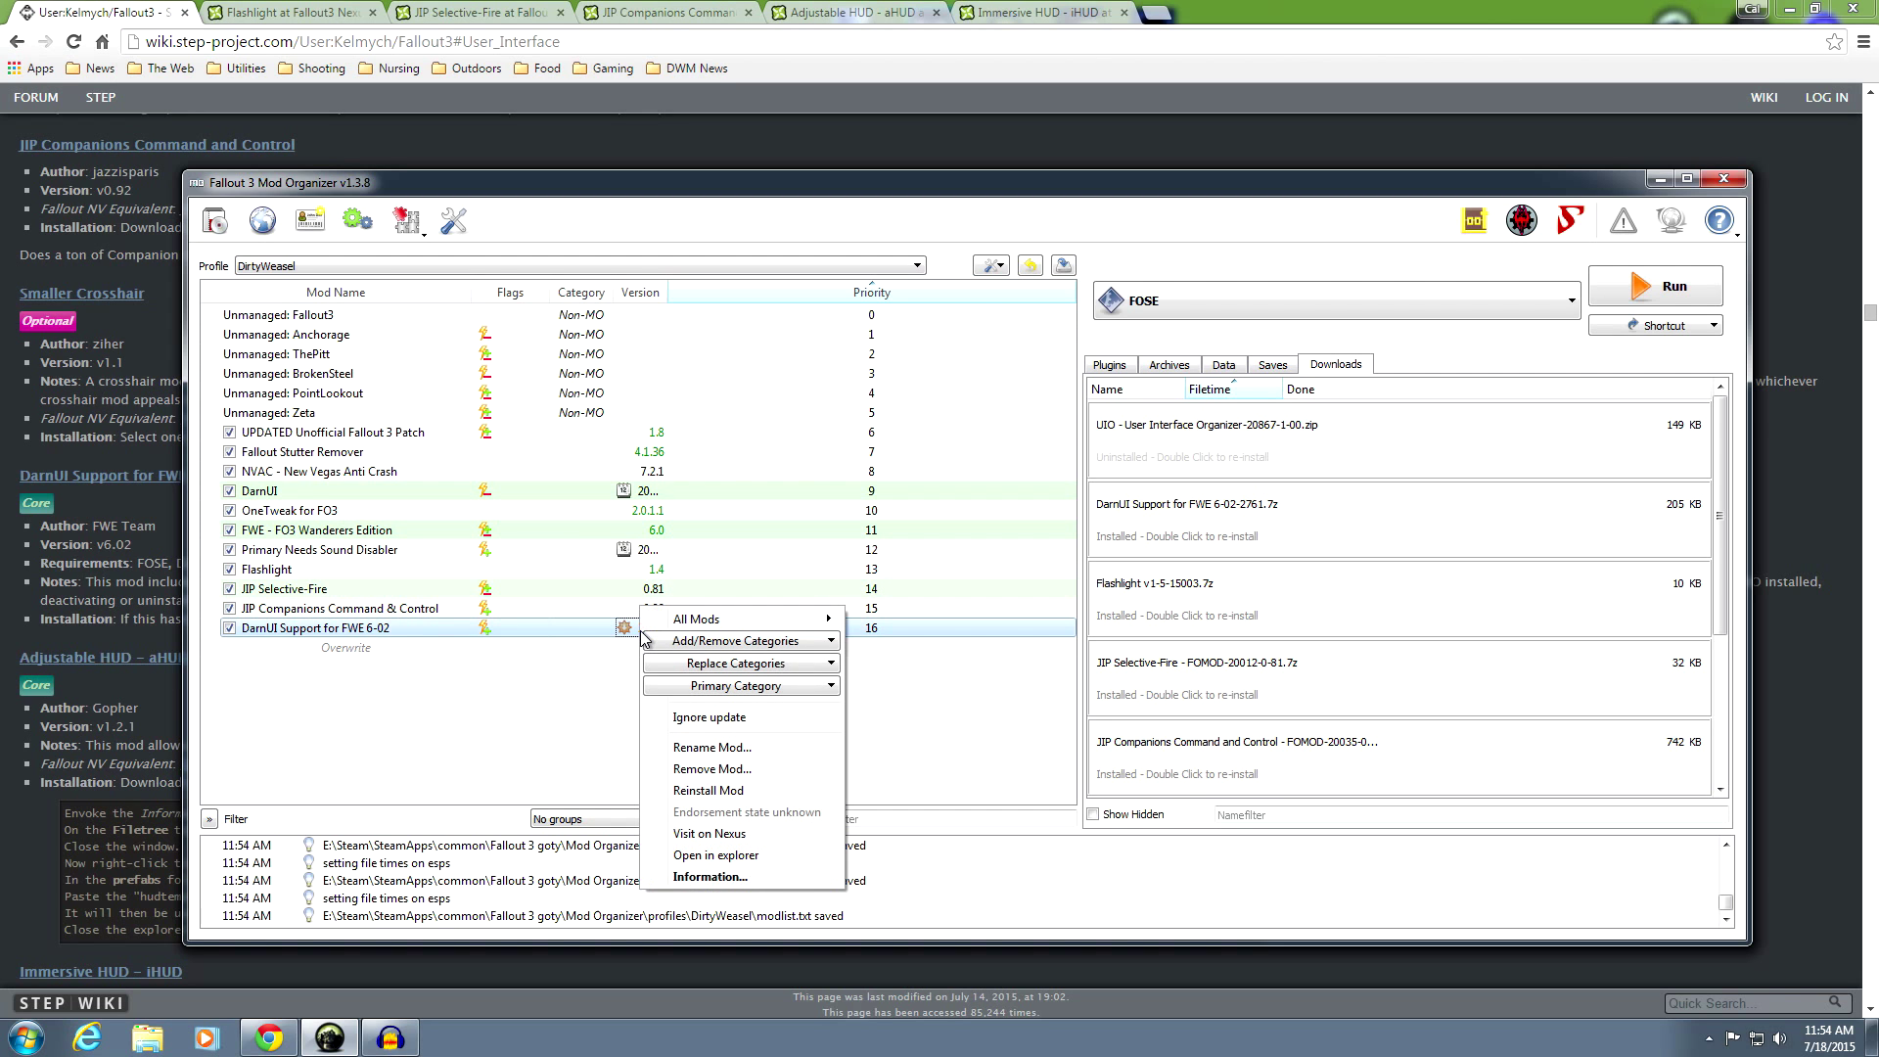
left_click(650, 707)
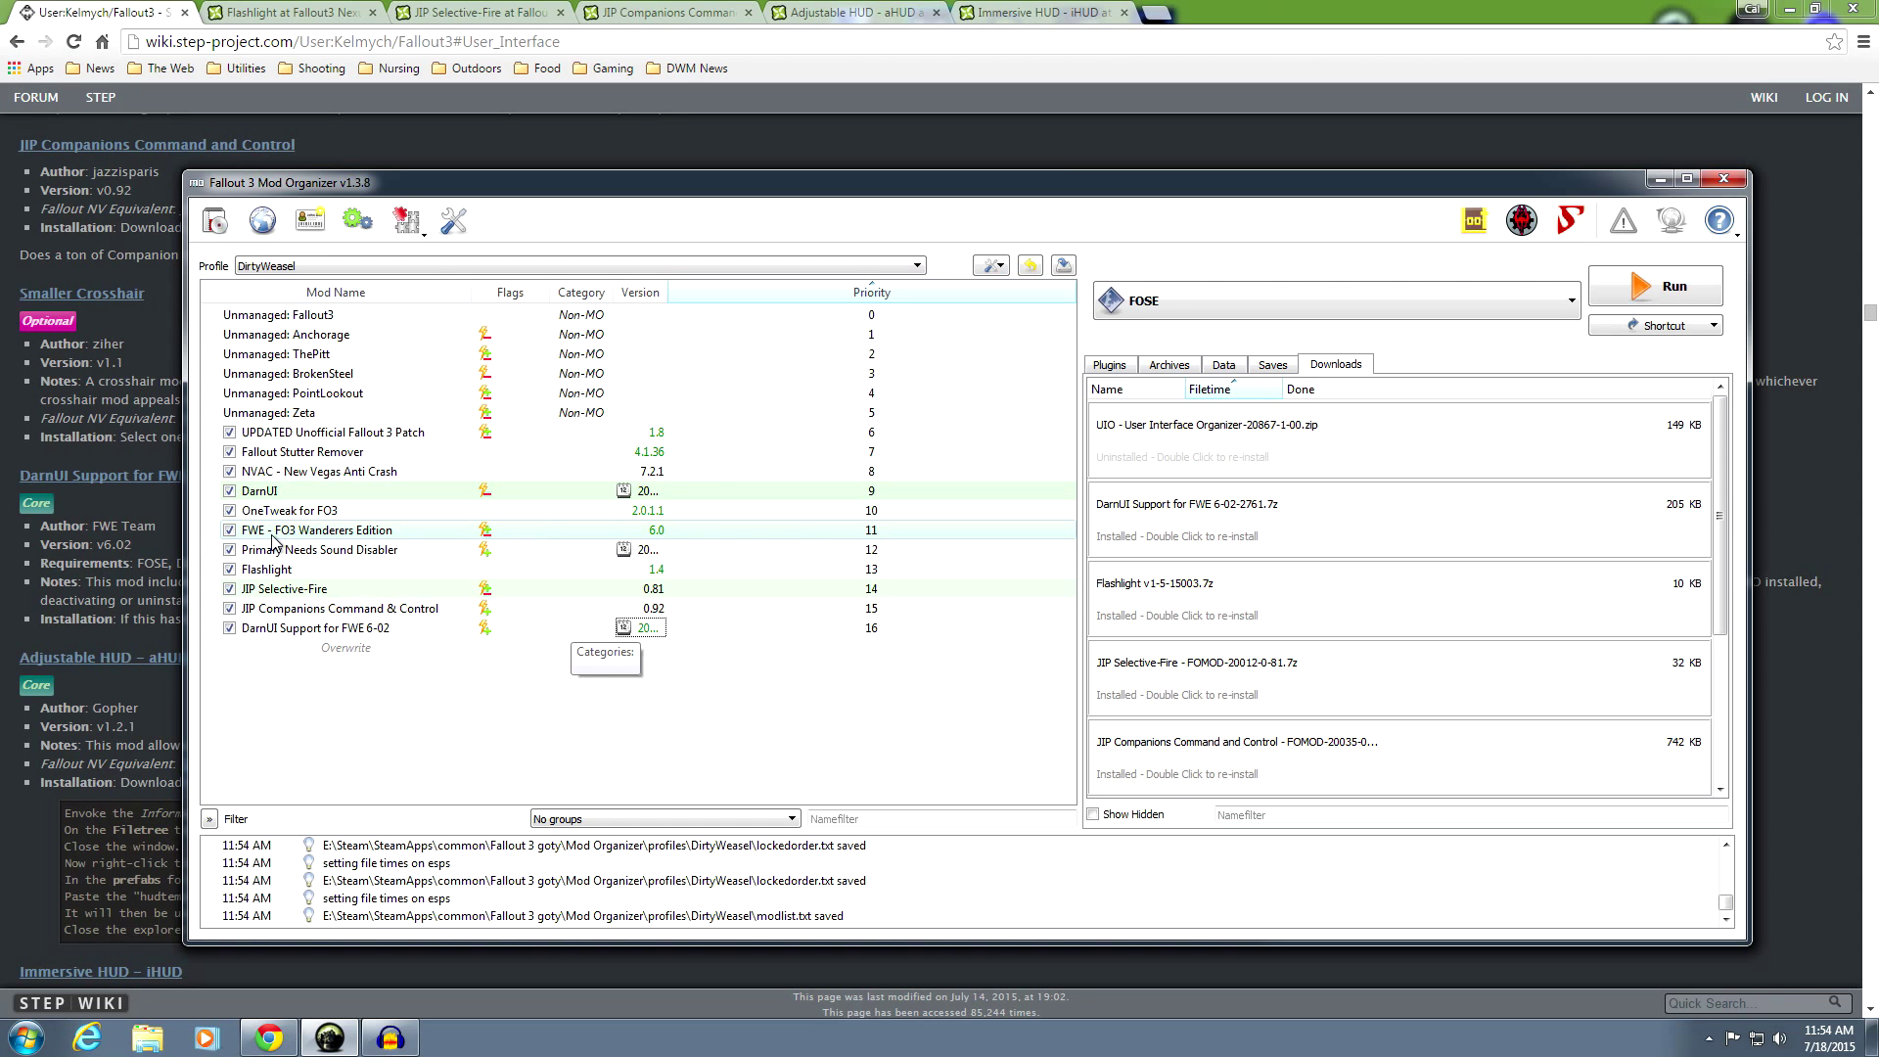
double_click(666, 630)
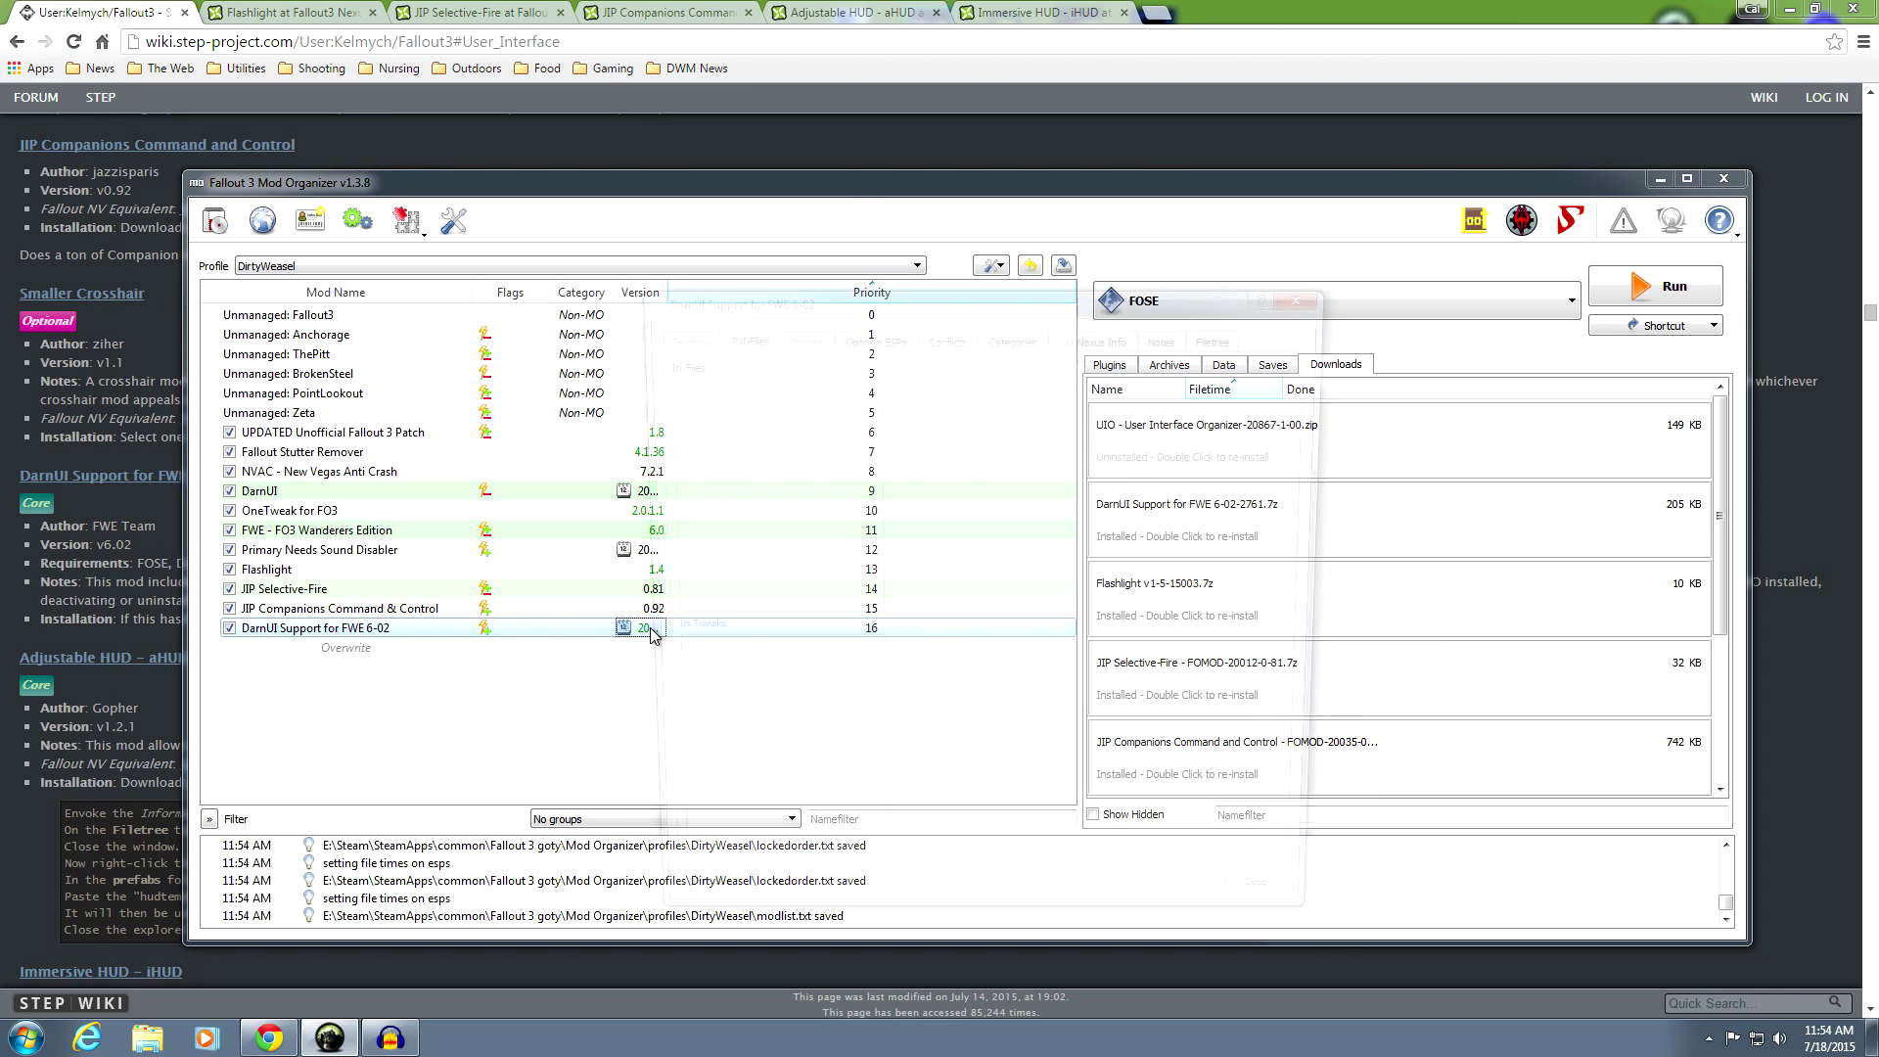
left_click(1116, 335)
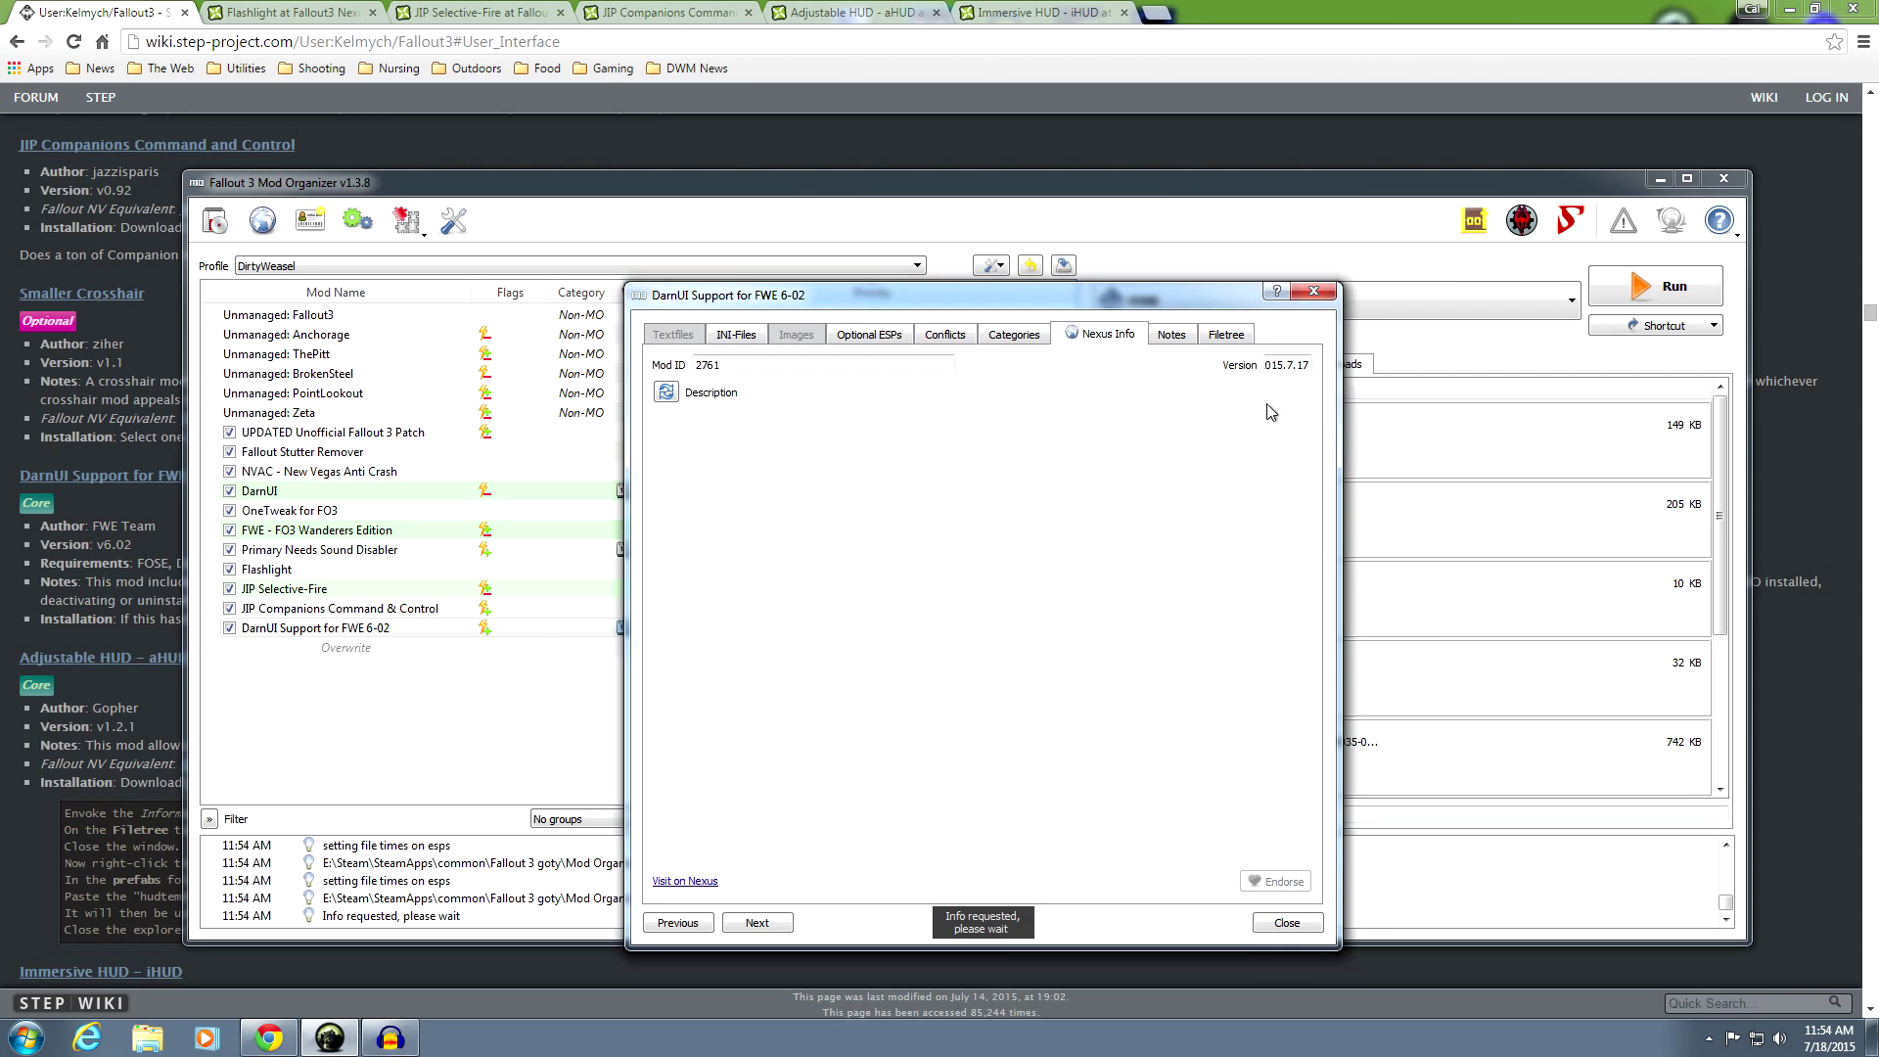
left_click_drag(1309, 364, 1206, 365)
type("6.03")
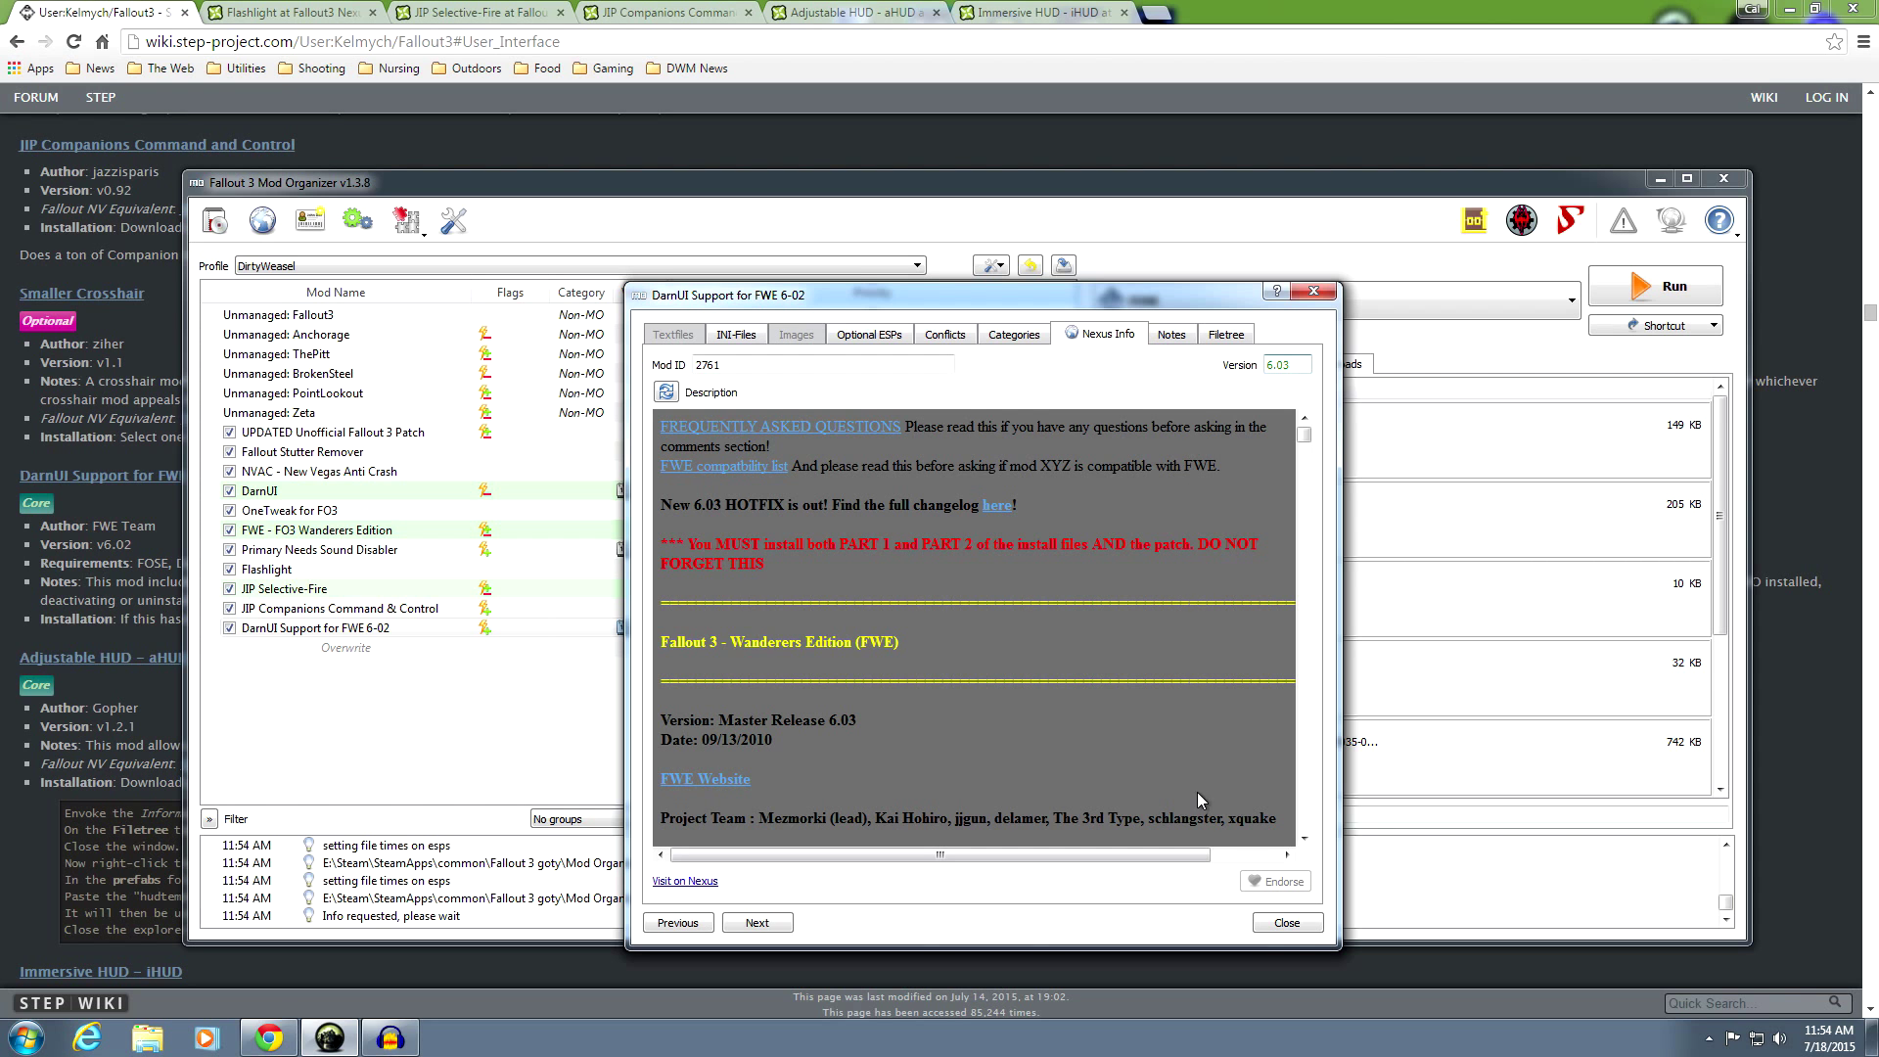
left_click(1282, 924)
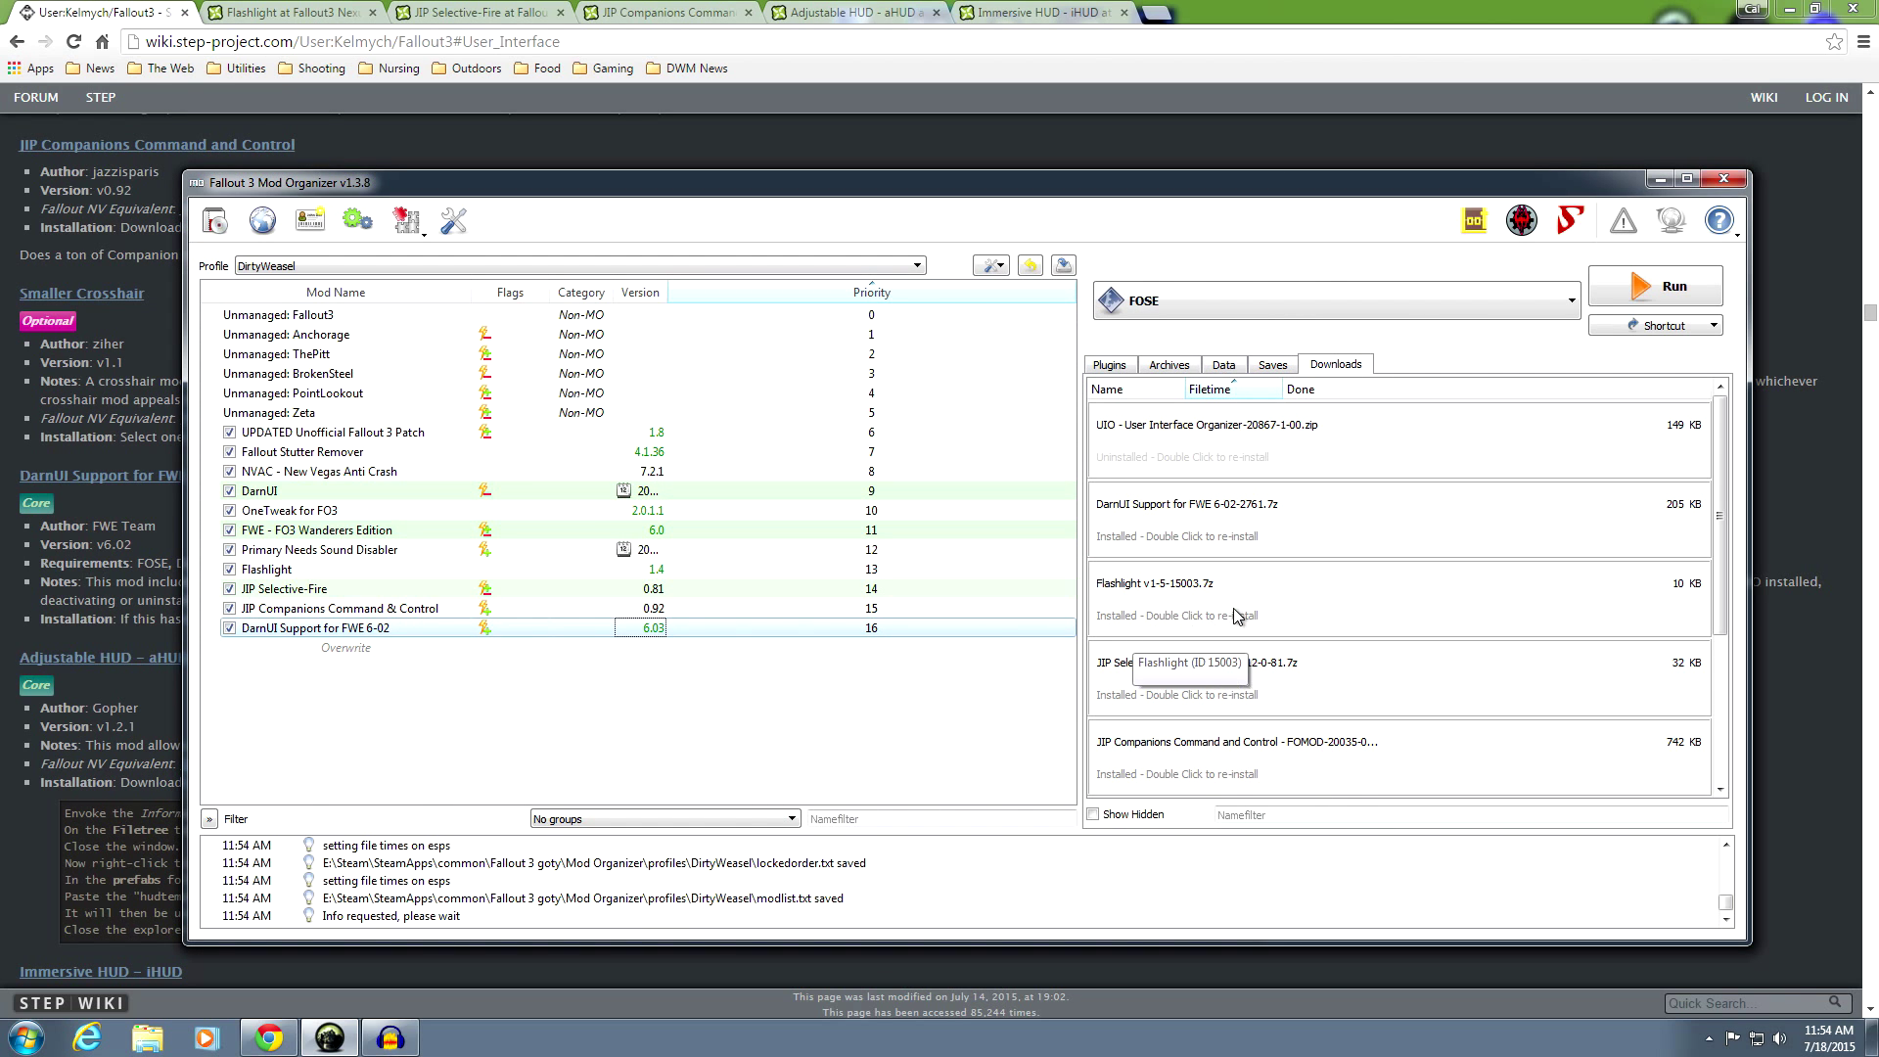
Install the Adjustable HUD - Darnified download manually with its menus, textures and aHUD.esm, and activate the mod
scroll(1367, 599, "down", 2)
scroll(1367, 600, "down", 1)
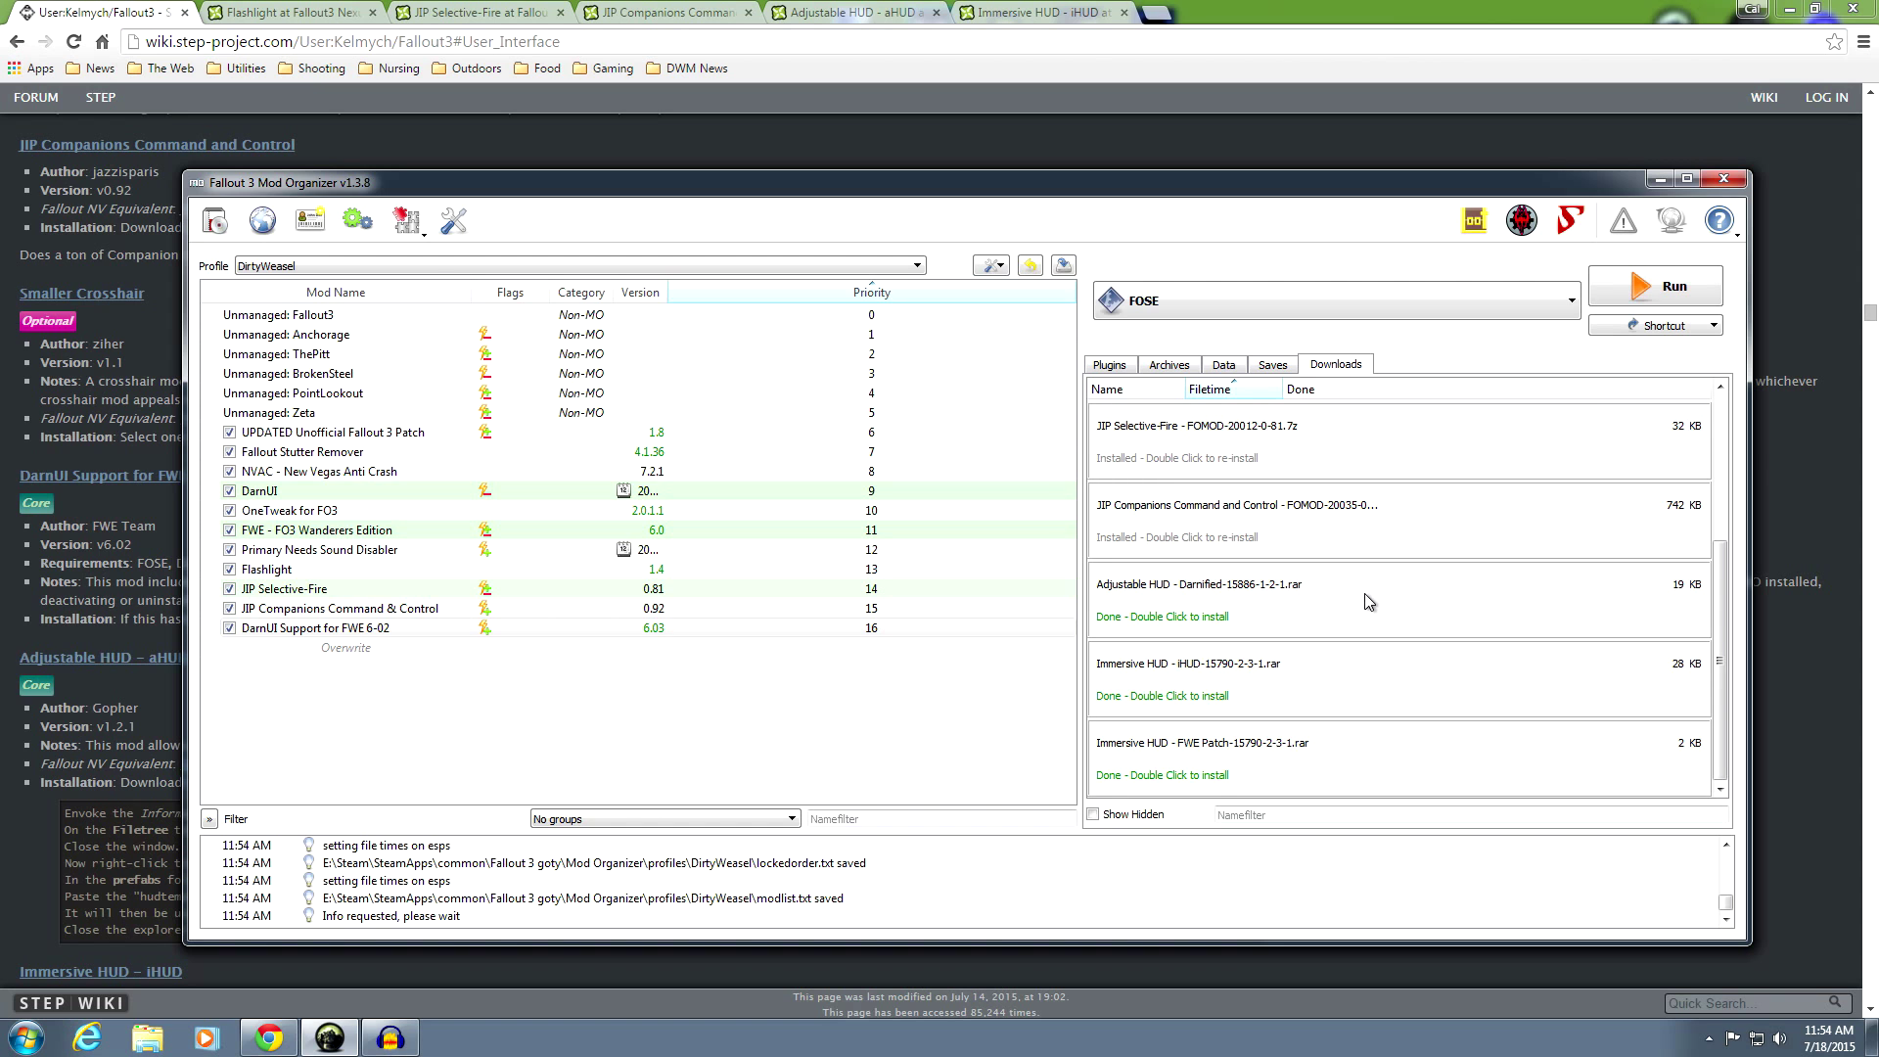
double_click(1254, 600)
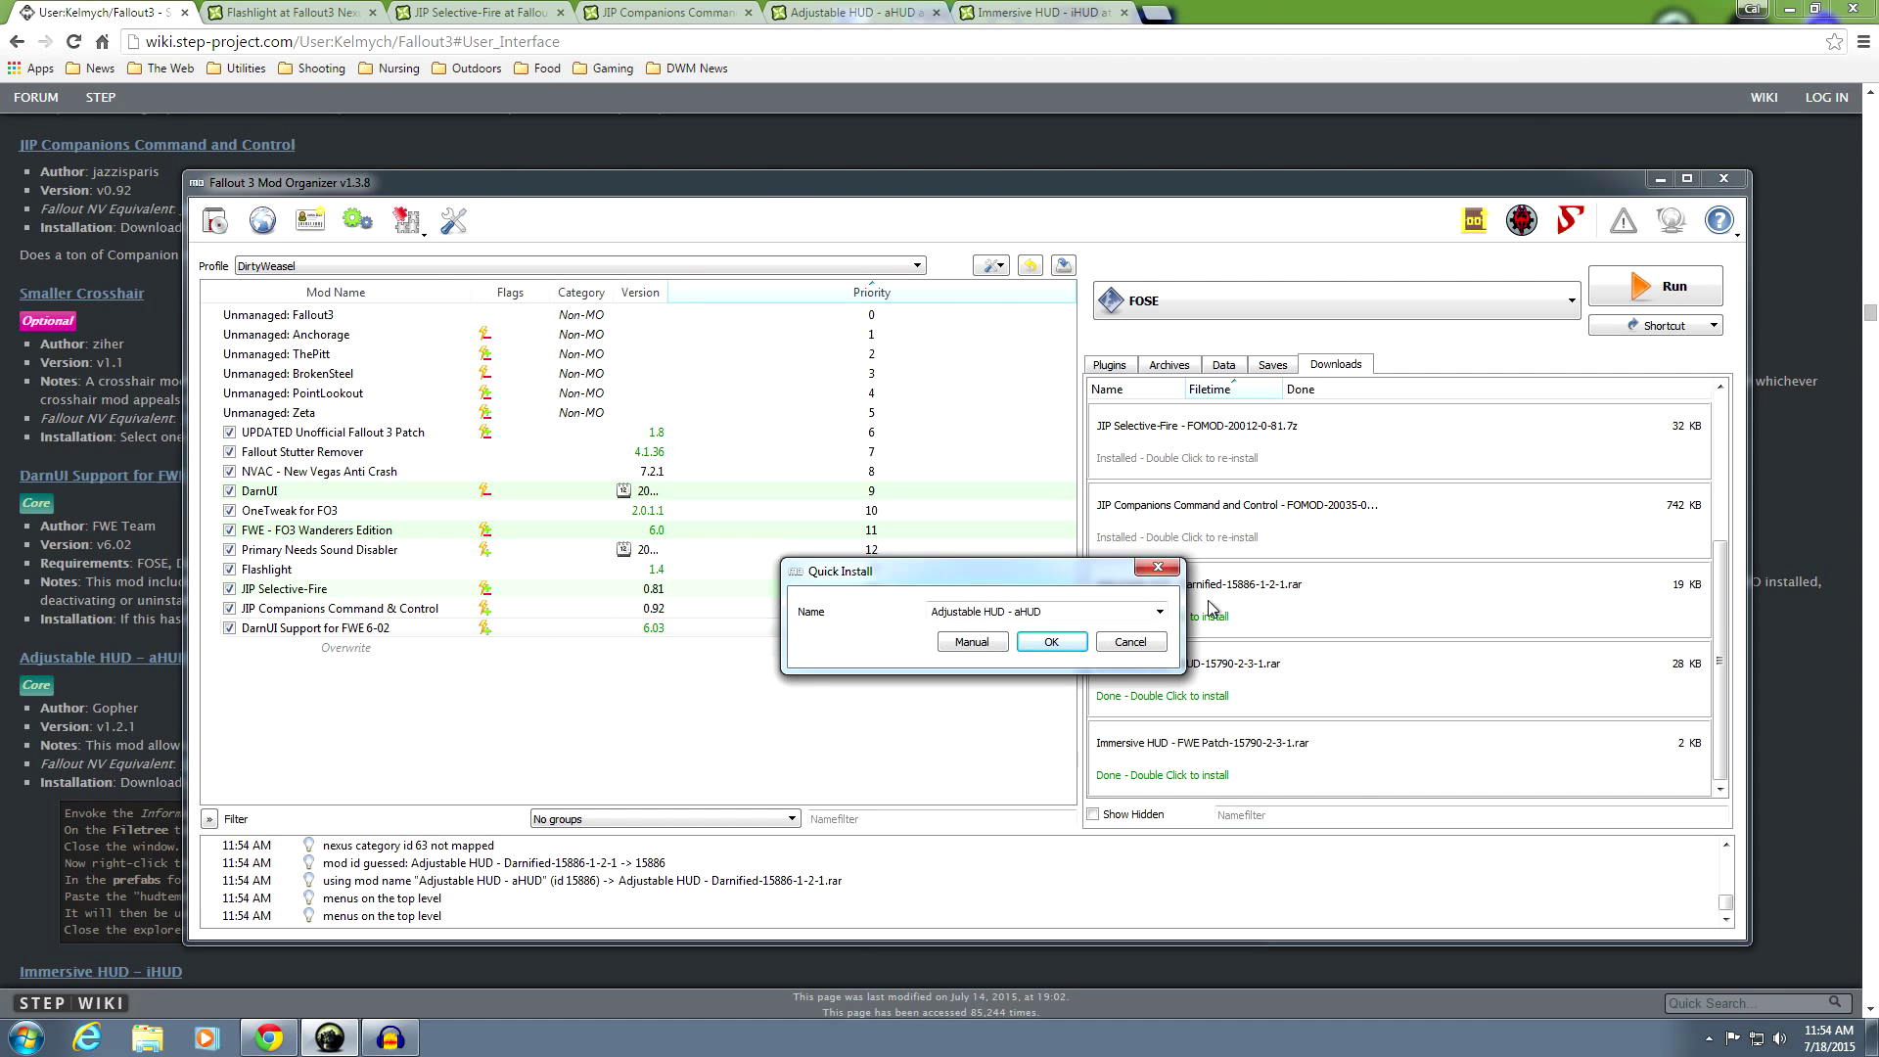
left_click(971, 643)
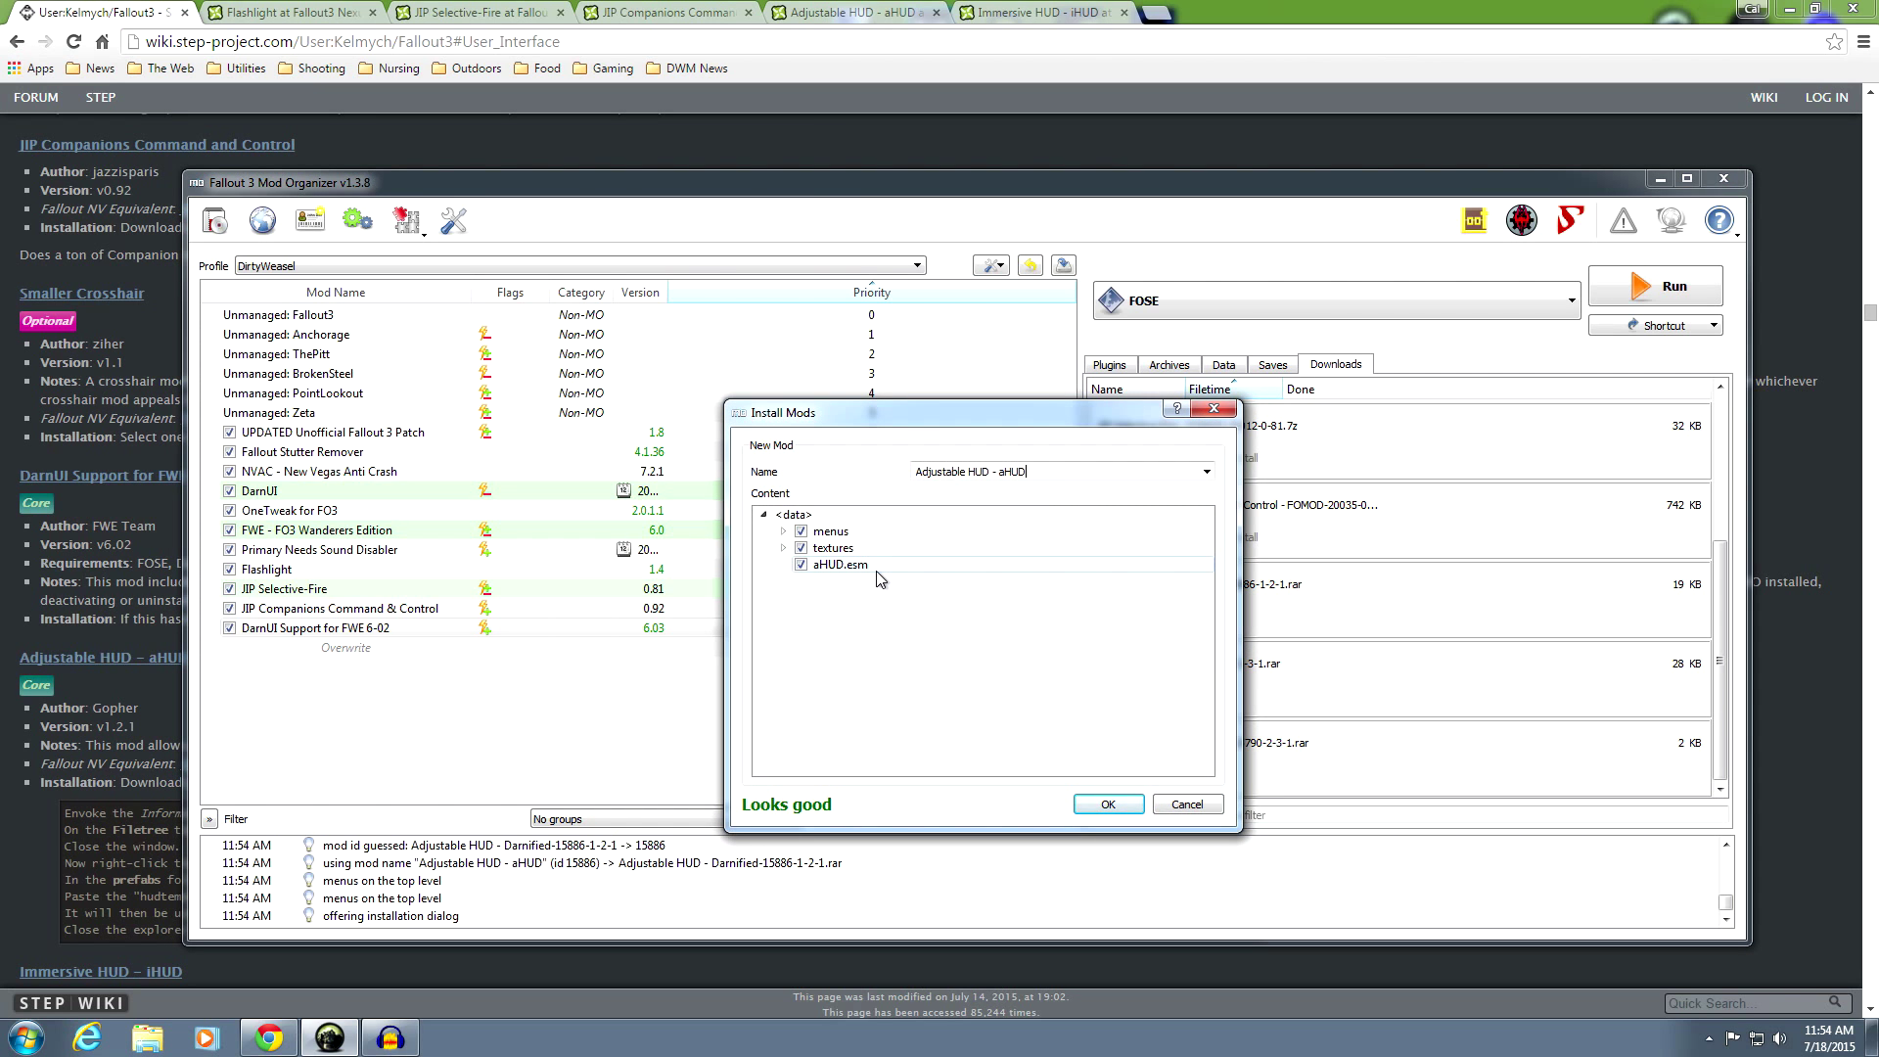
left_click(1109, 805)
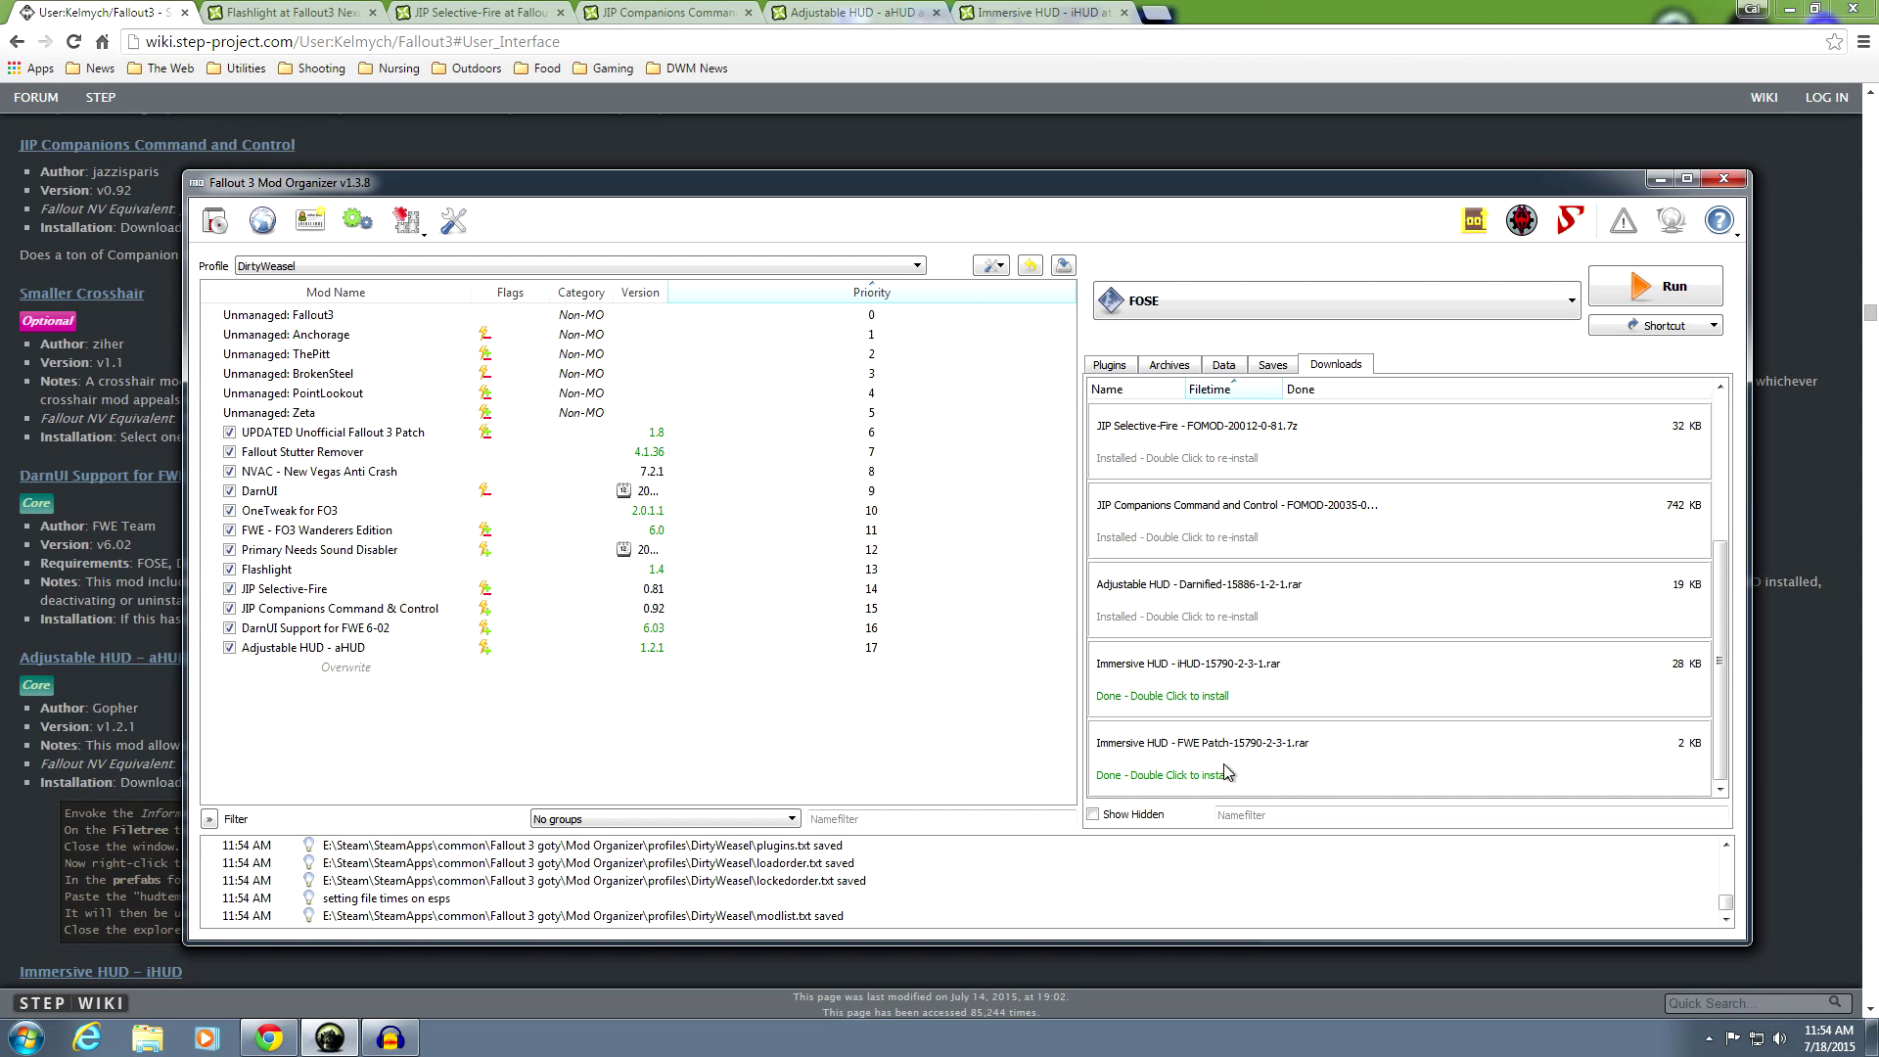
Install the Immersive HUD - iHUD download manually with its menus folder and iHUD.esm, and activate the mod
double_click(1270, 682)
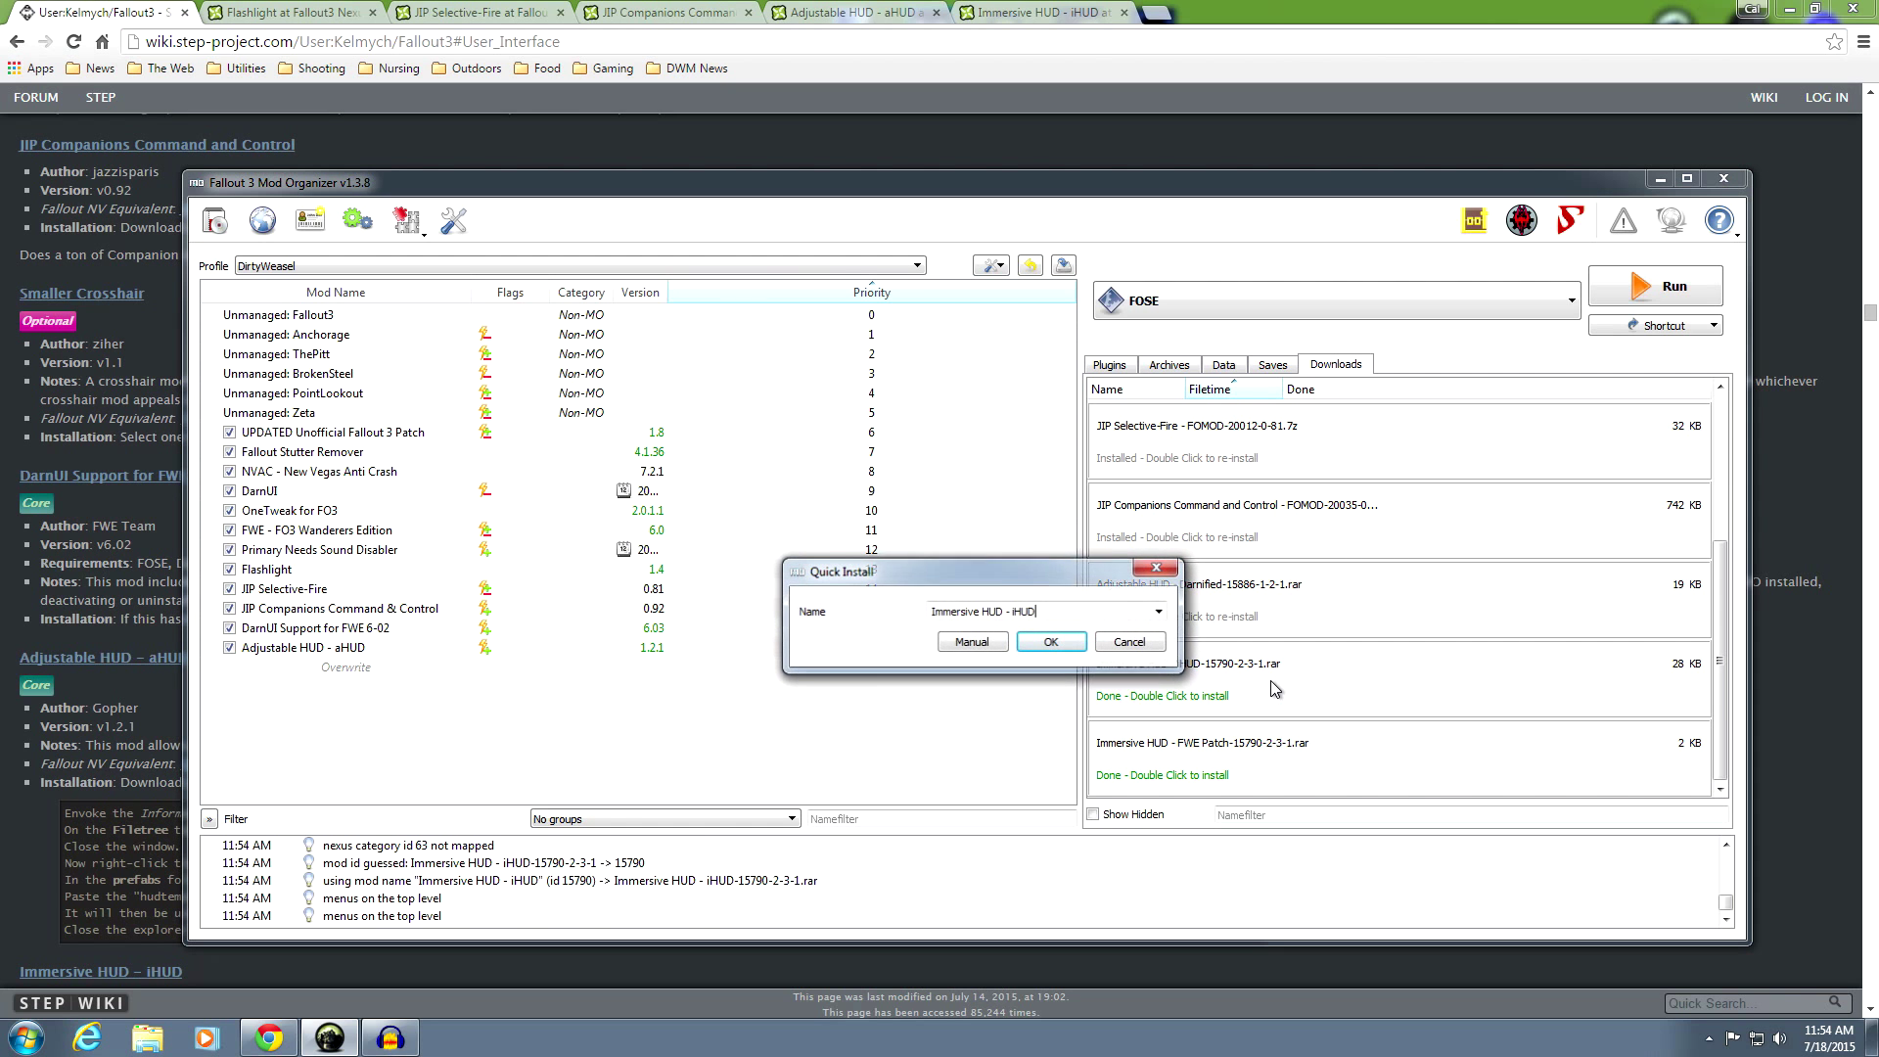
left_click(969, 642)
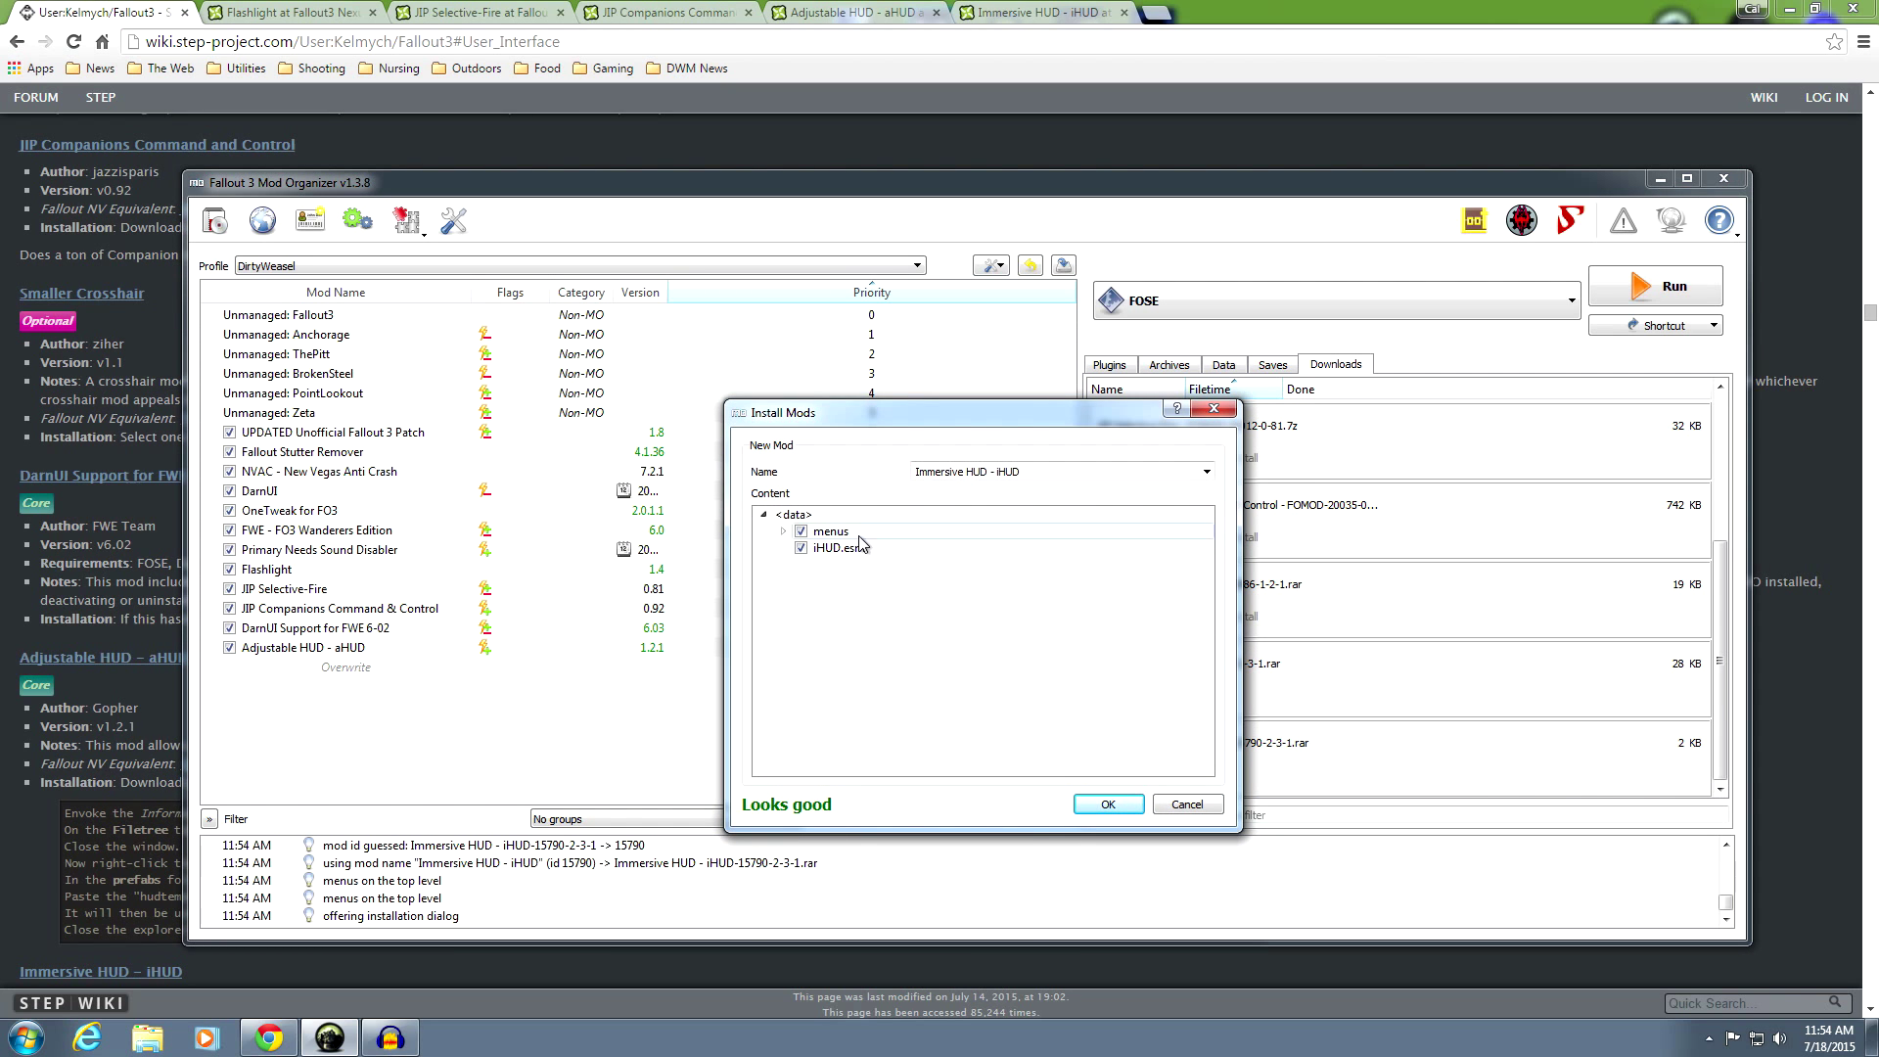
left_click(1105, 805)
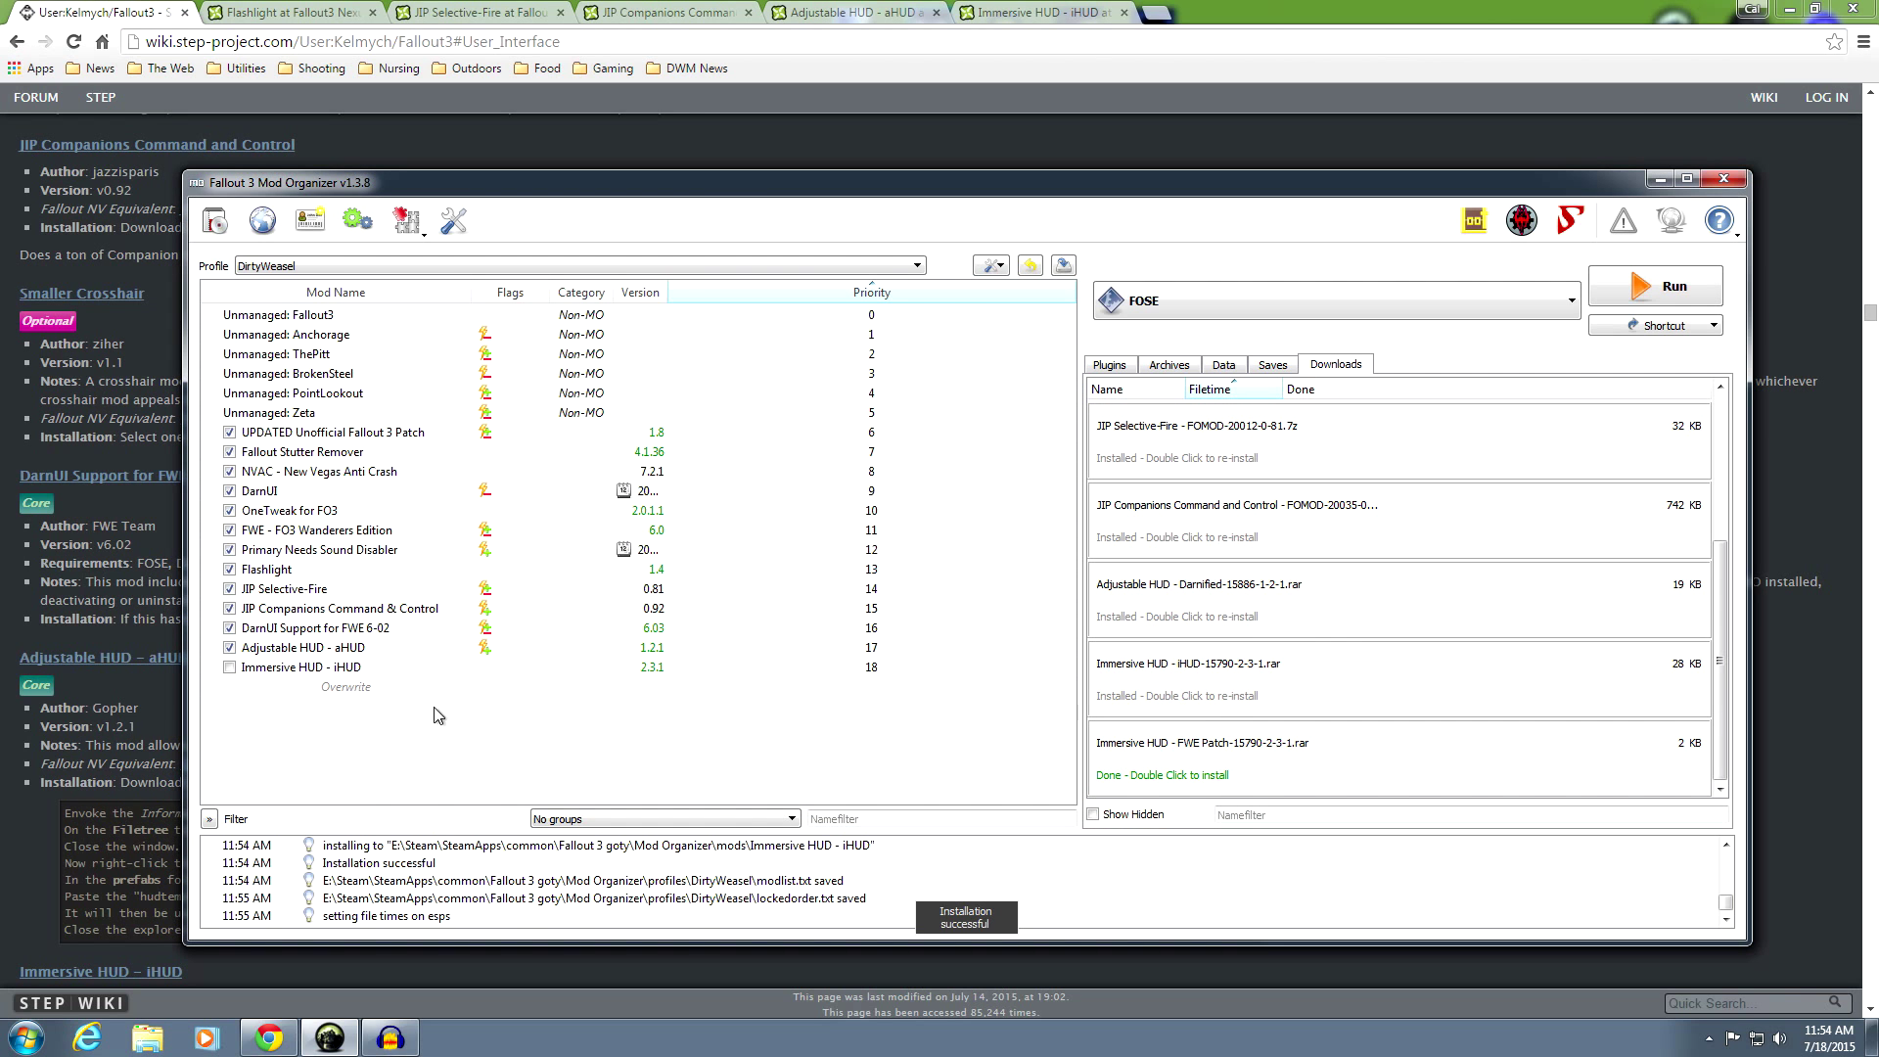
left_click(231, 668)
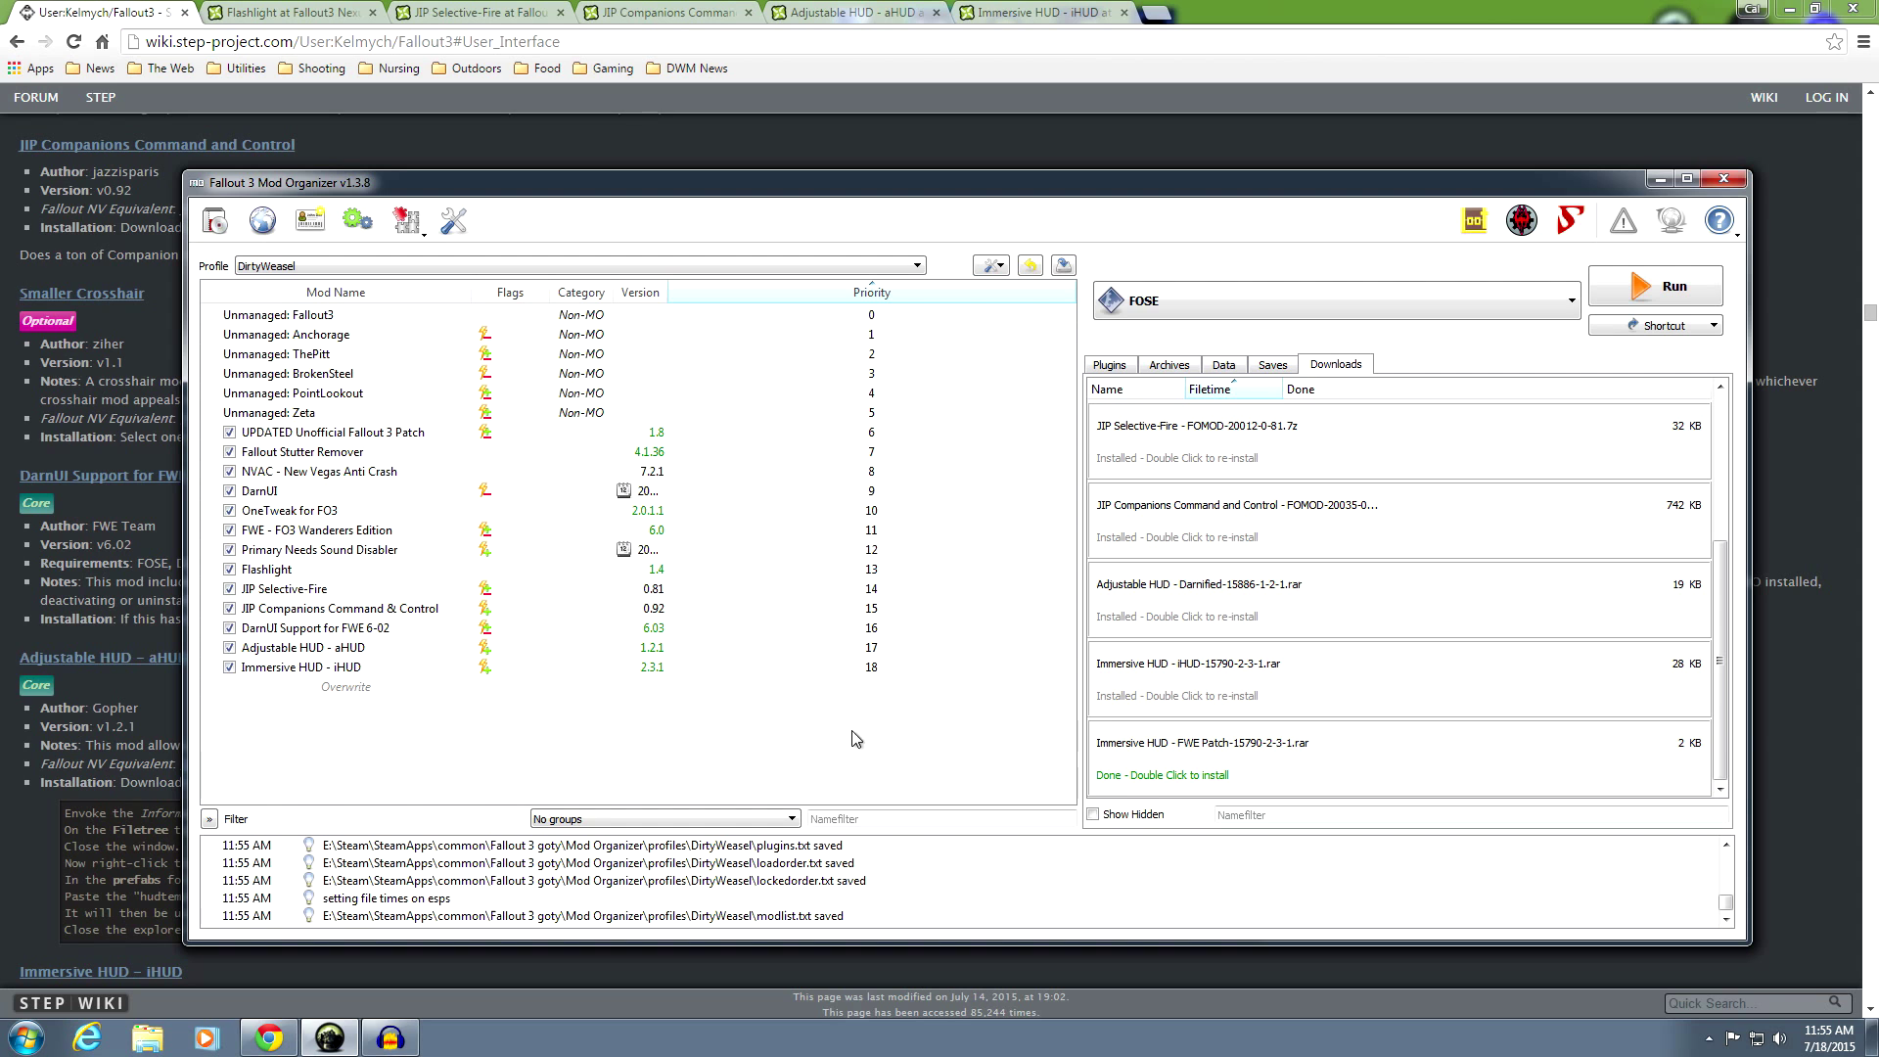
Install the Immersive HUD - FWE Patch download manually and merge it into the existing Immersive HUD - iHUD mod
double_click(1213, 758)
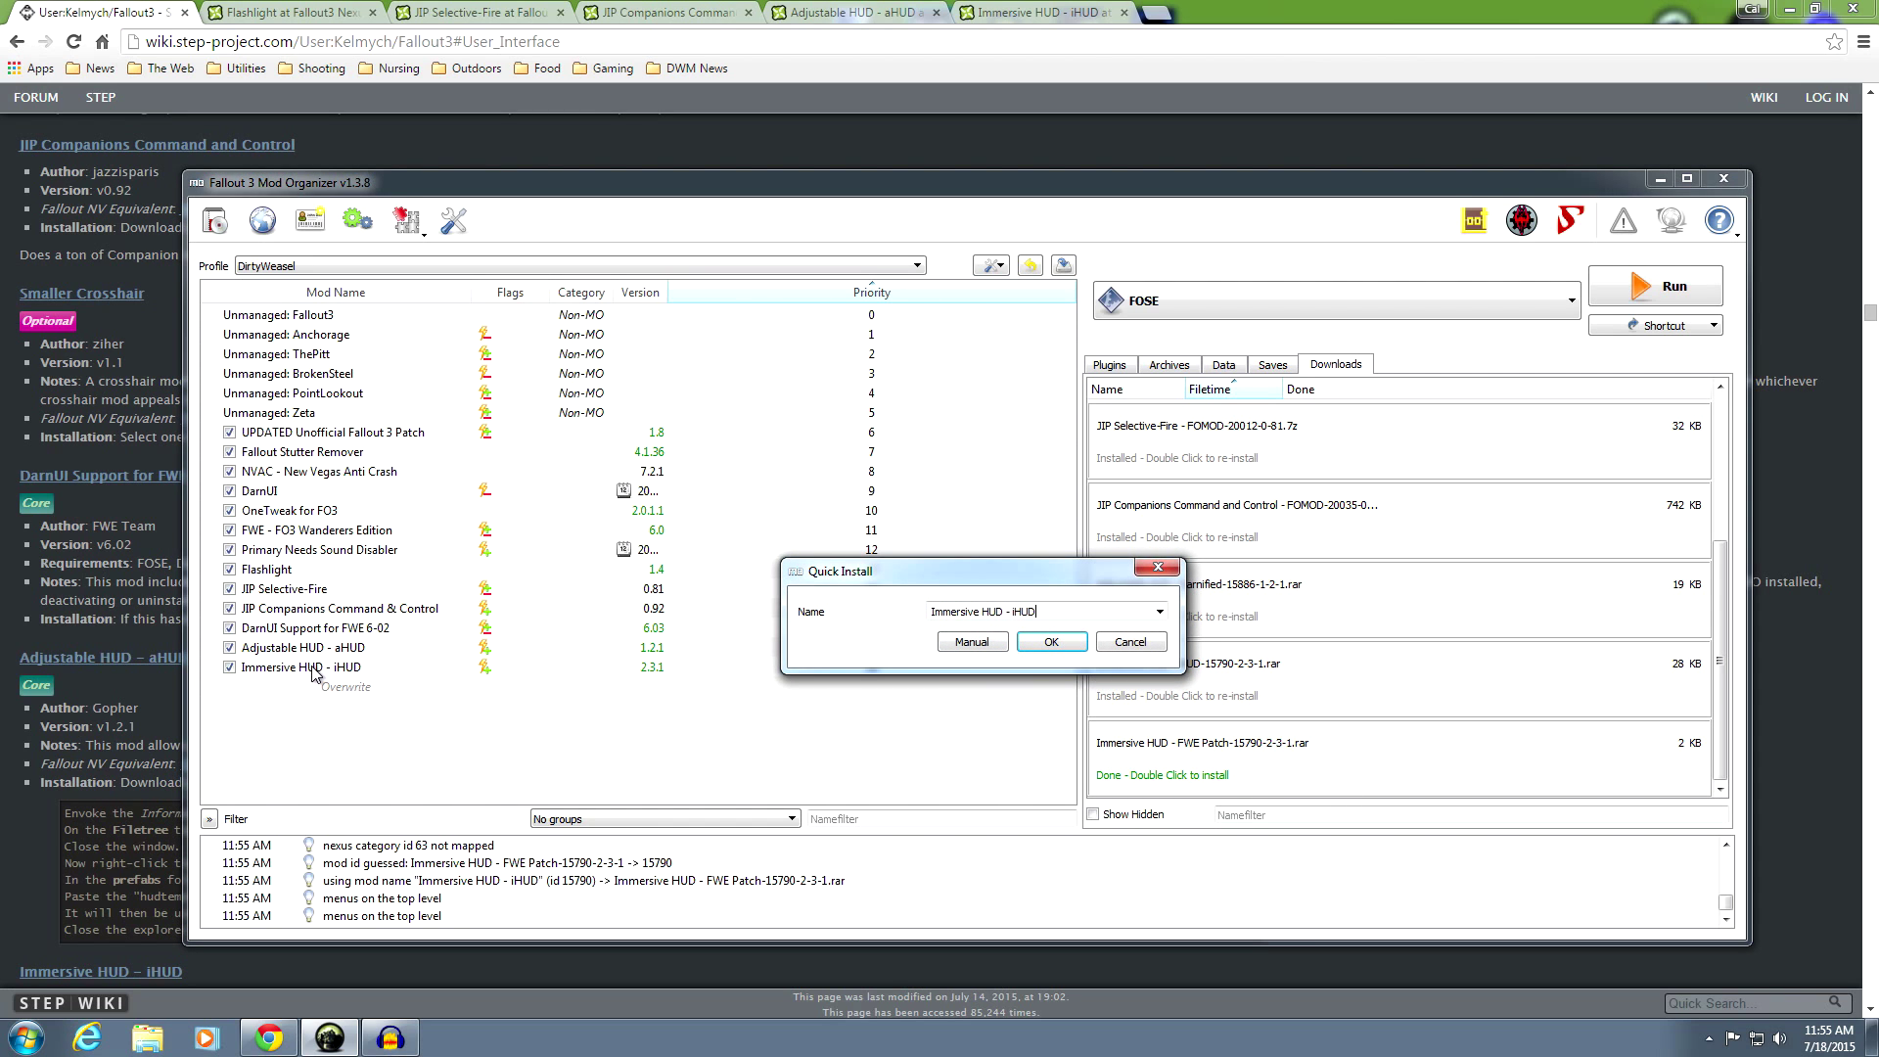
left_click(982, 650)
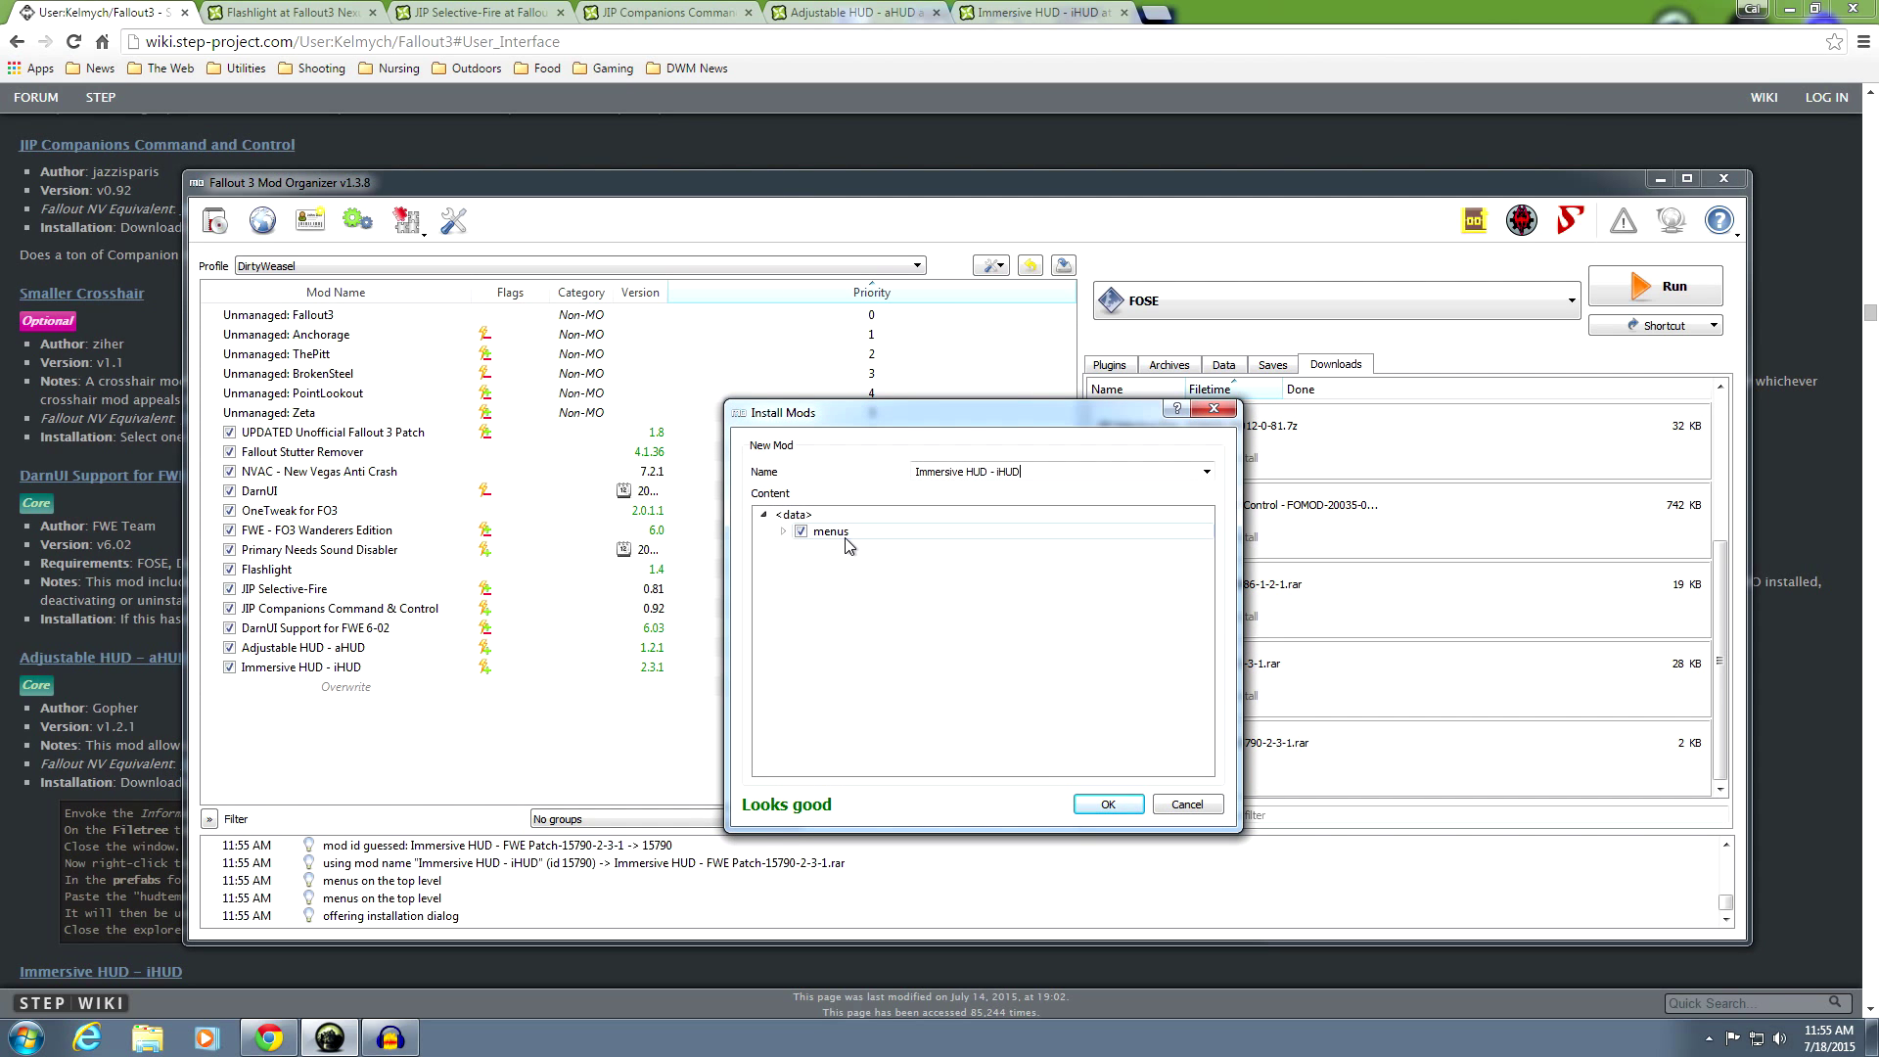
left_click(1093, 807)
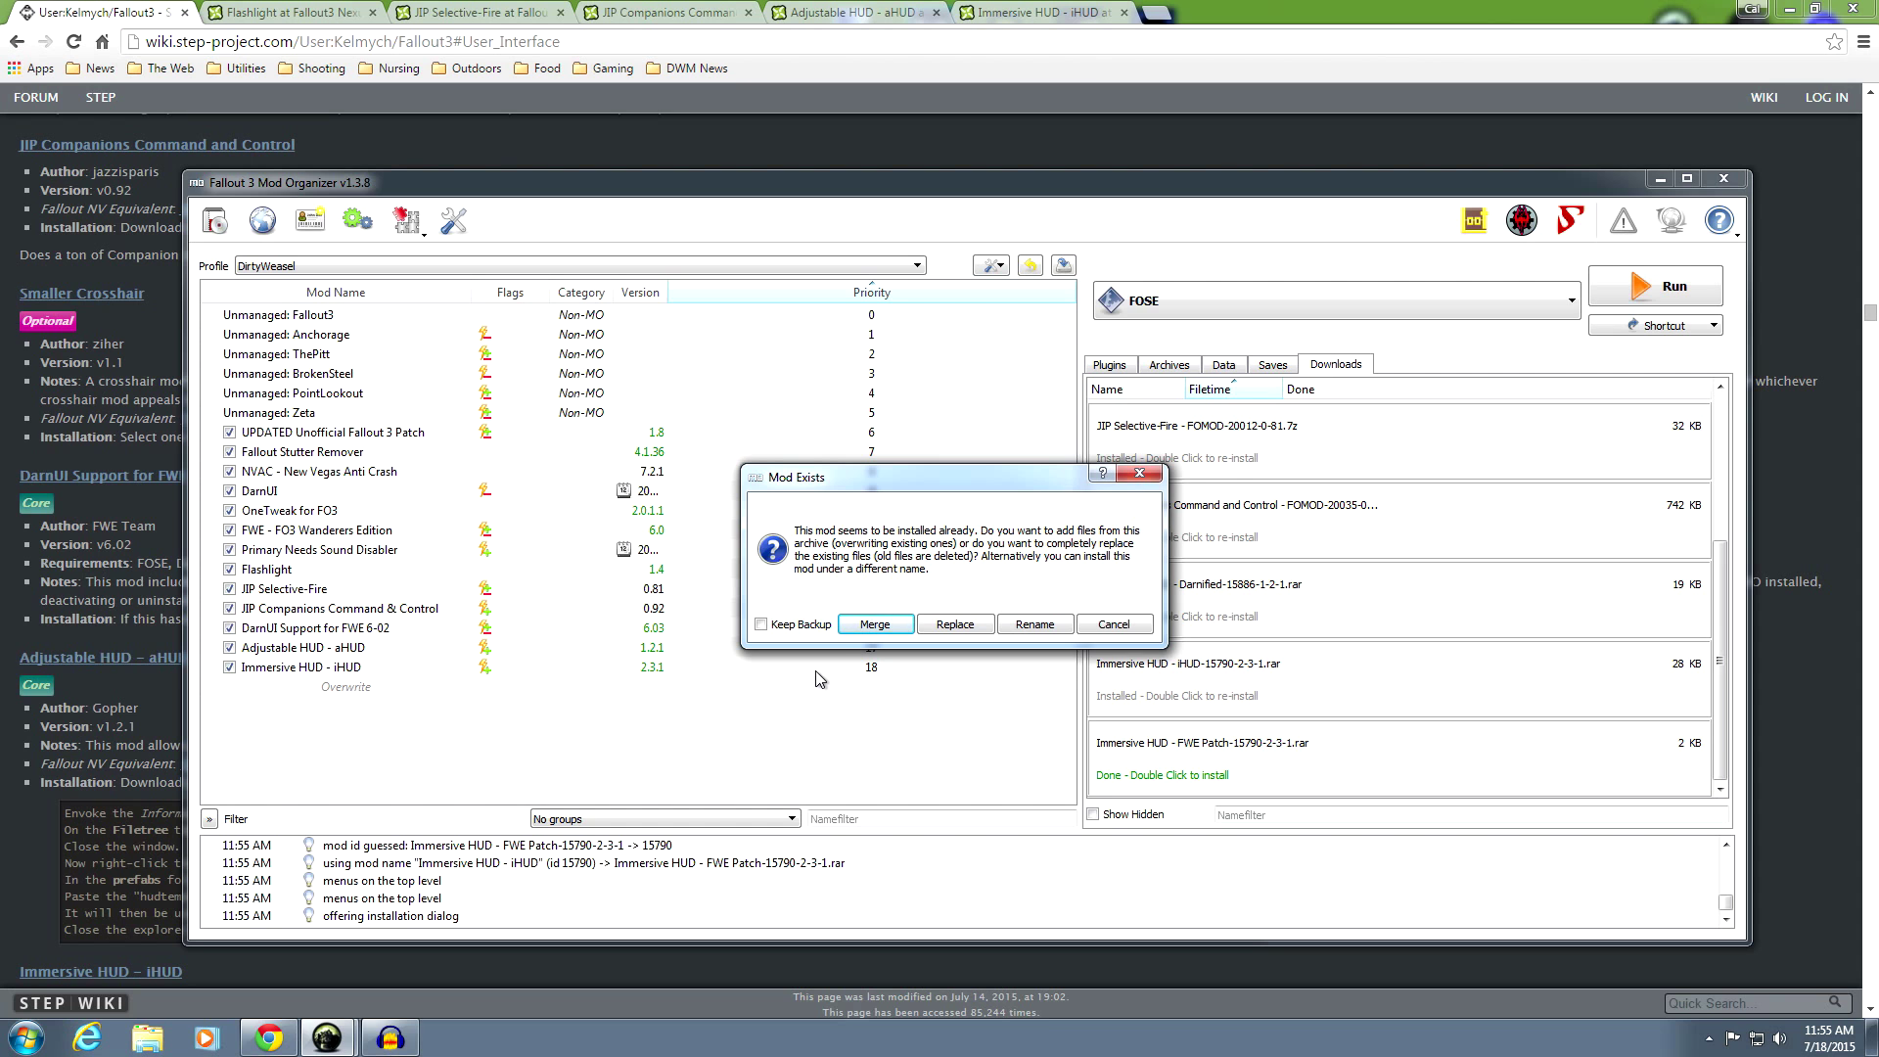
left_click(865, 624)
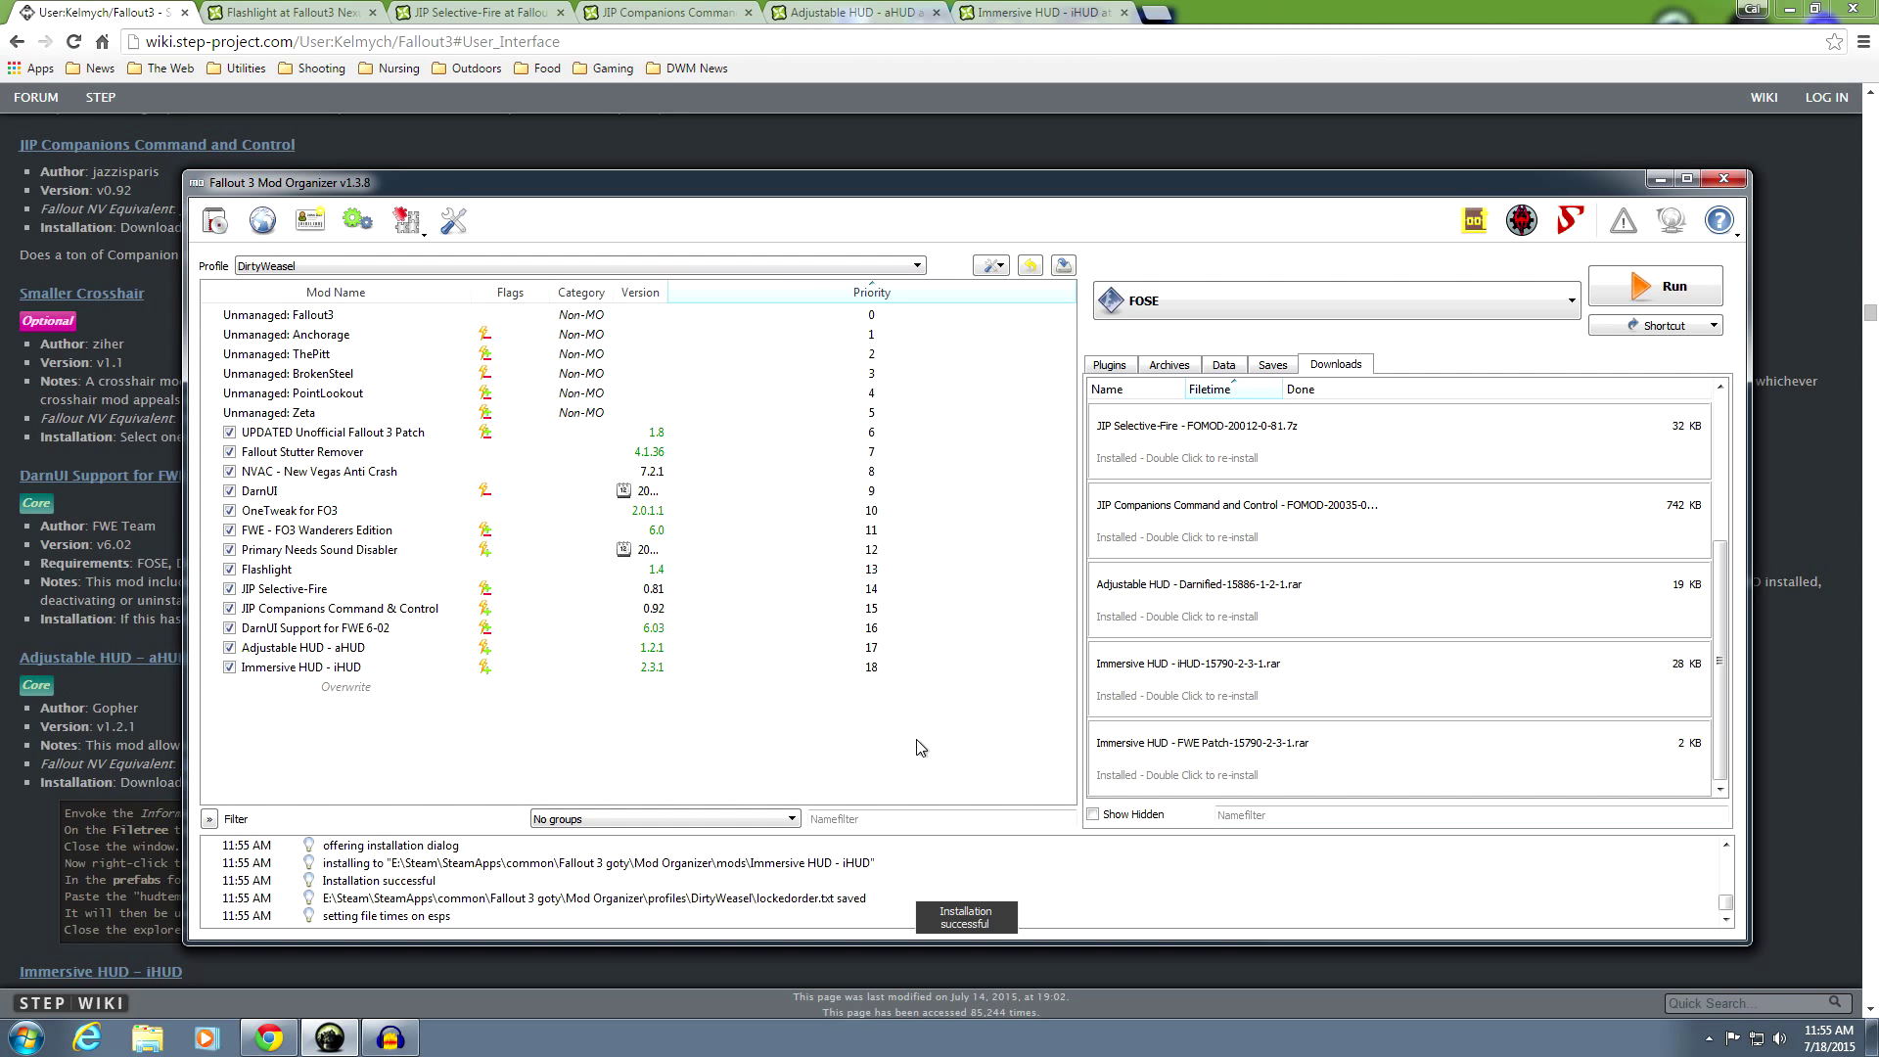
Examine the overwrite conflicts of Immersive HUD, Adjustable HUD, DarnUI Support for FWE and JIP Selective-Fire in the mod list
scroll(1321, 662, "up", 1)
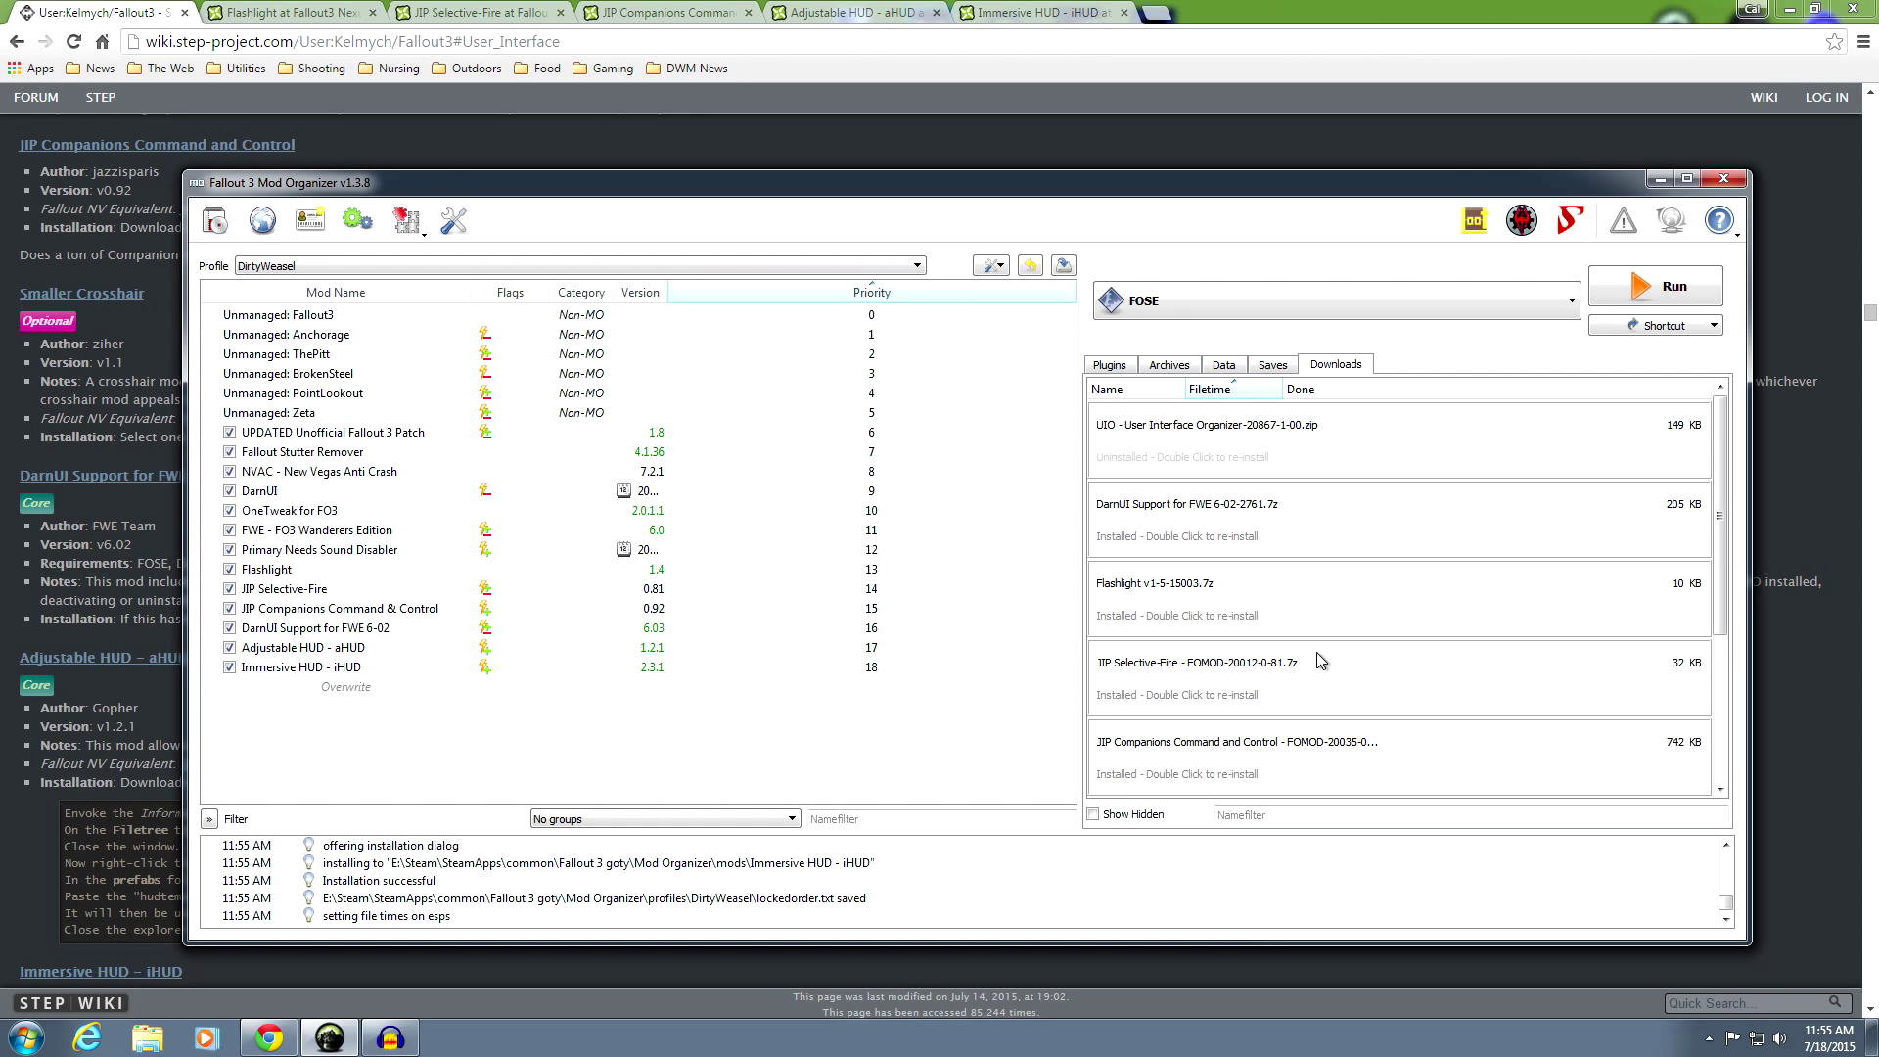
scroll(1317, 662, "down", 2)
double_click(487, 672)
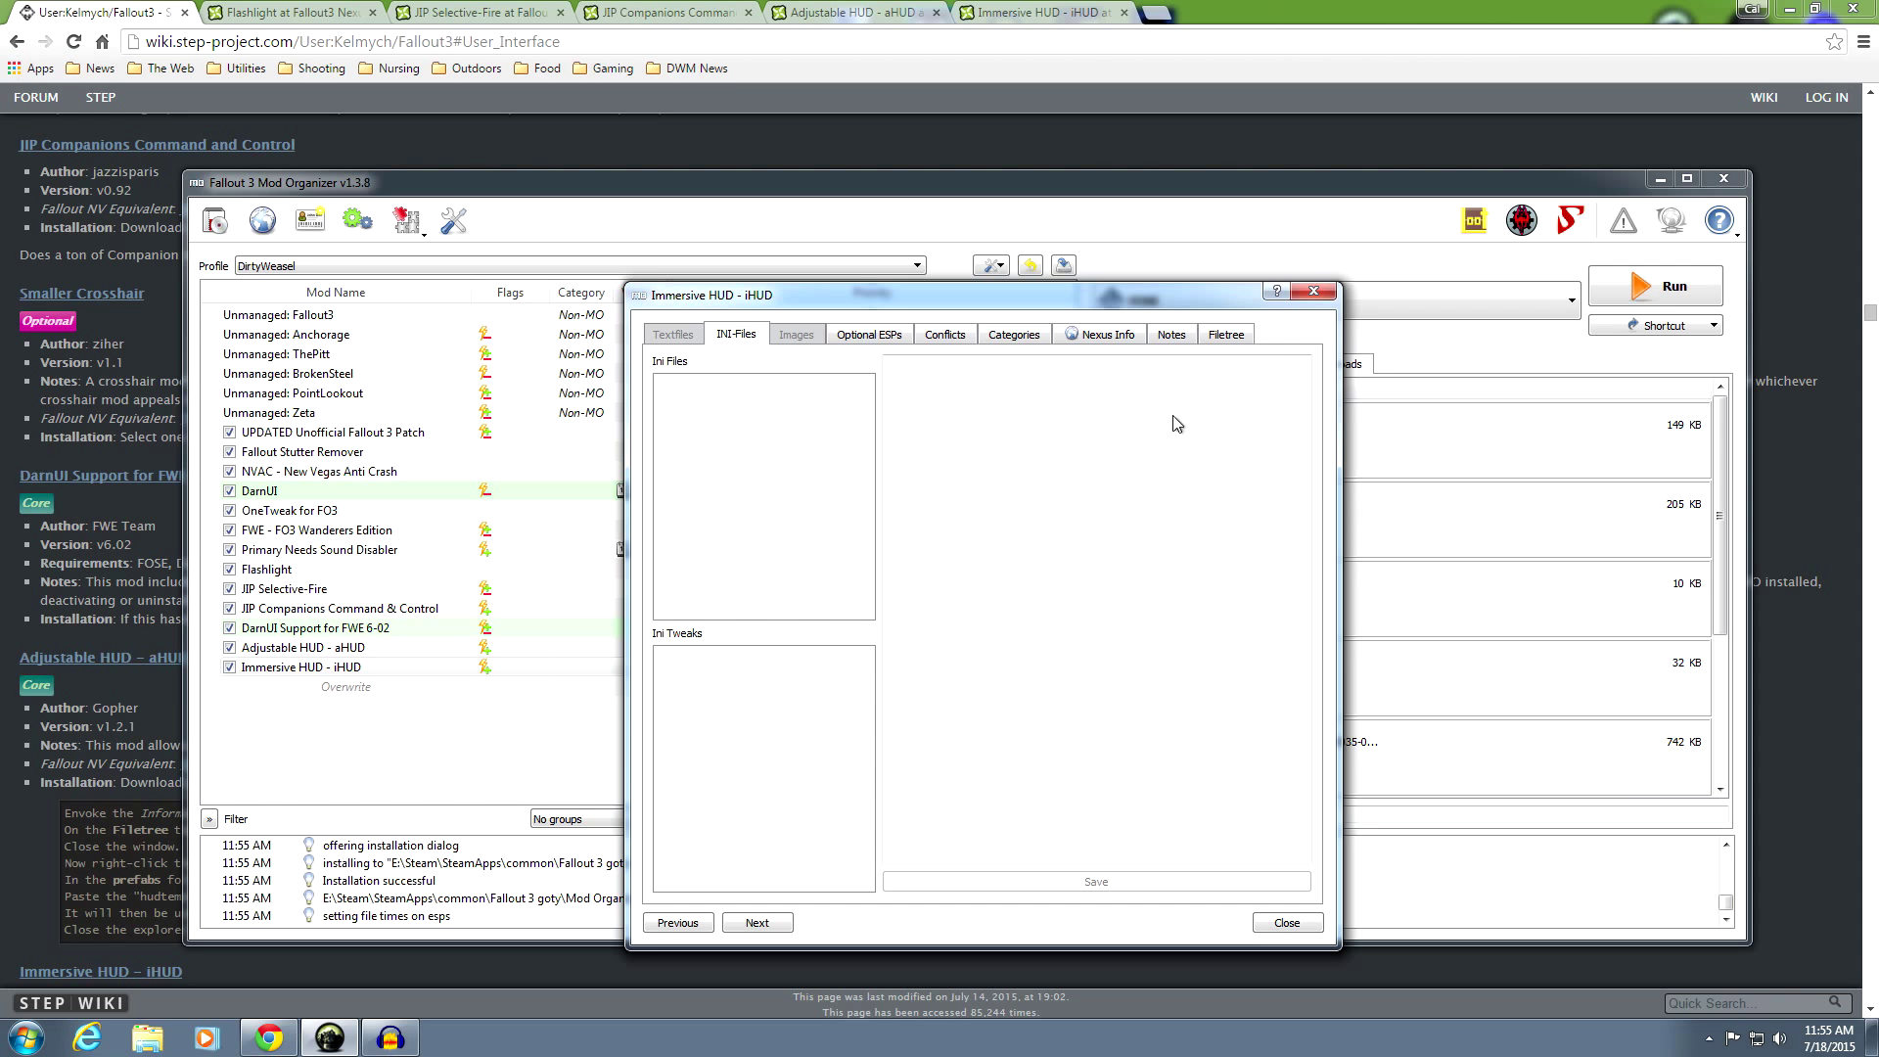
left_click(1316, 290)
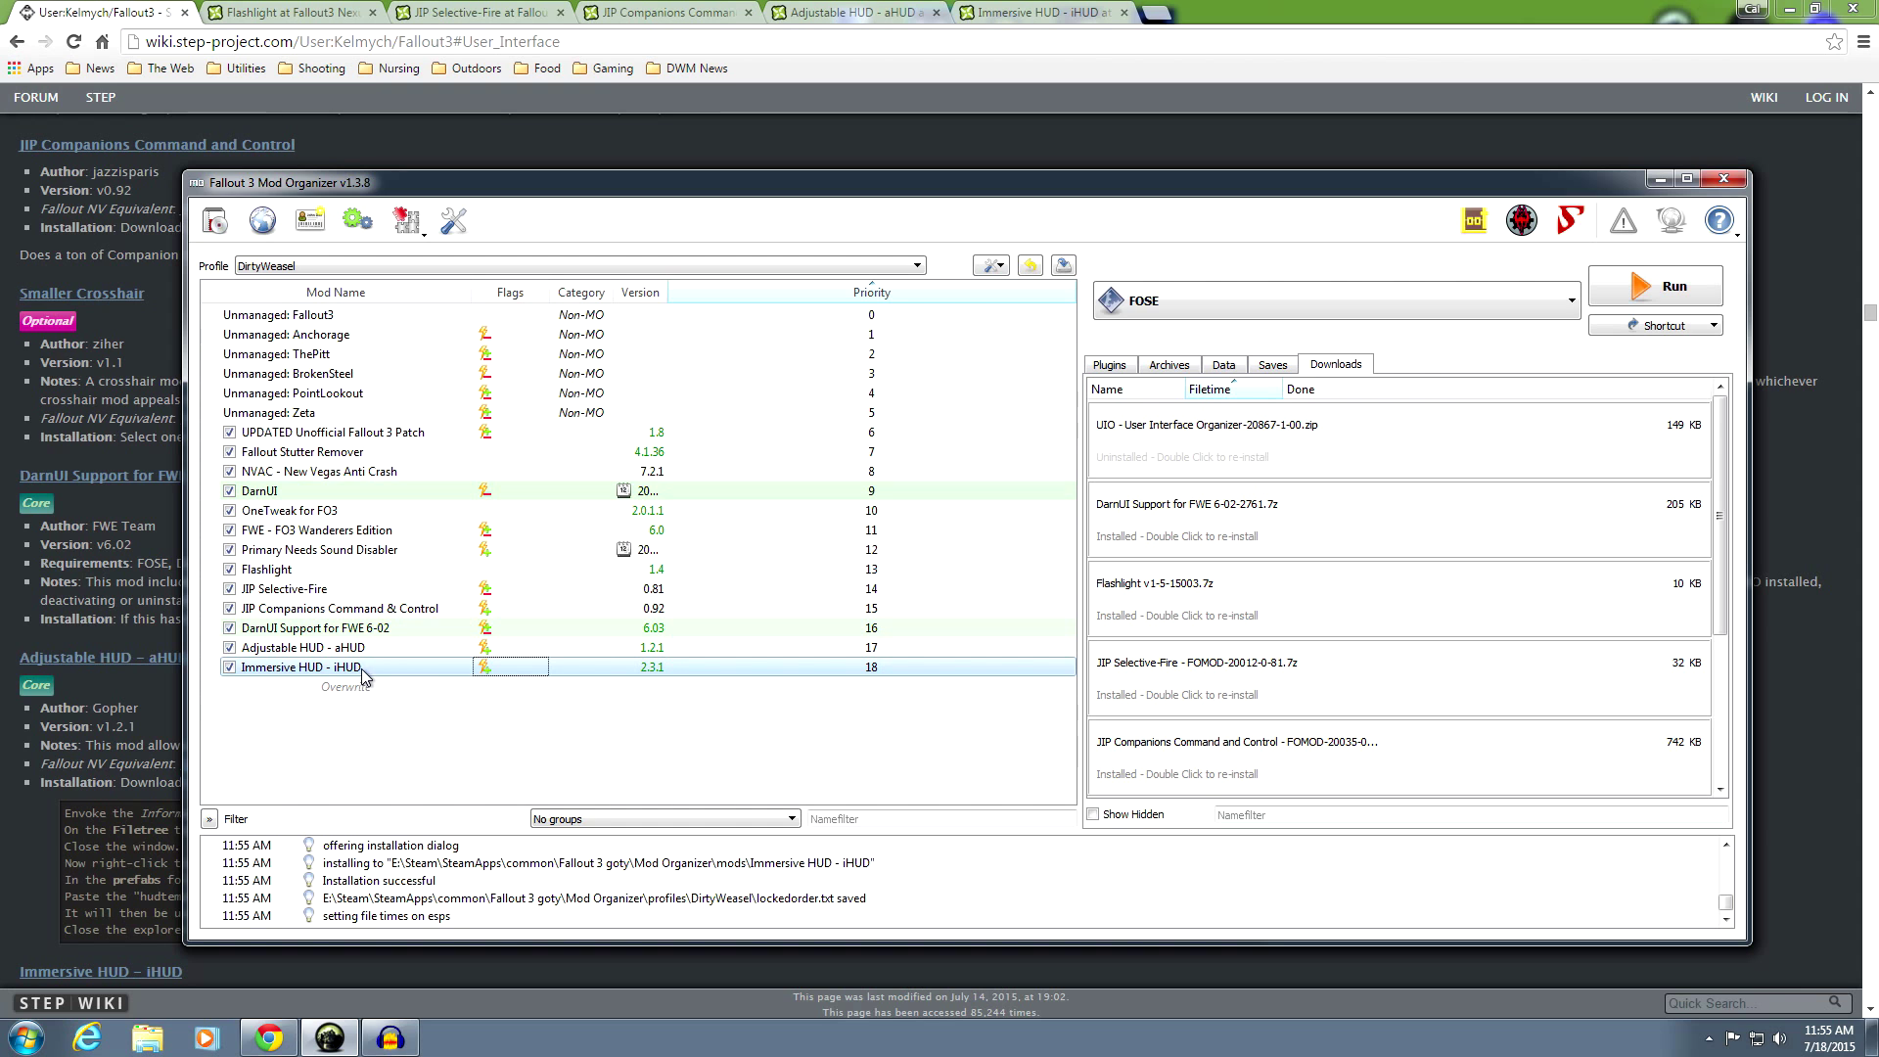
left_click(478, 648)
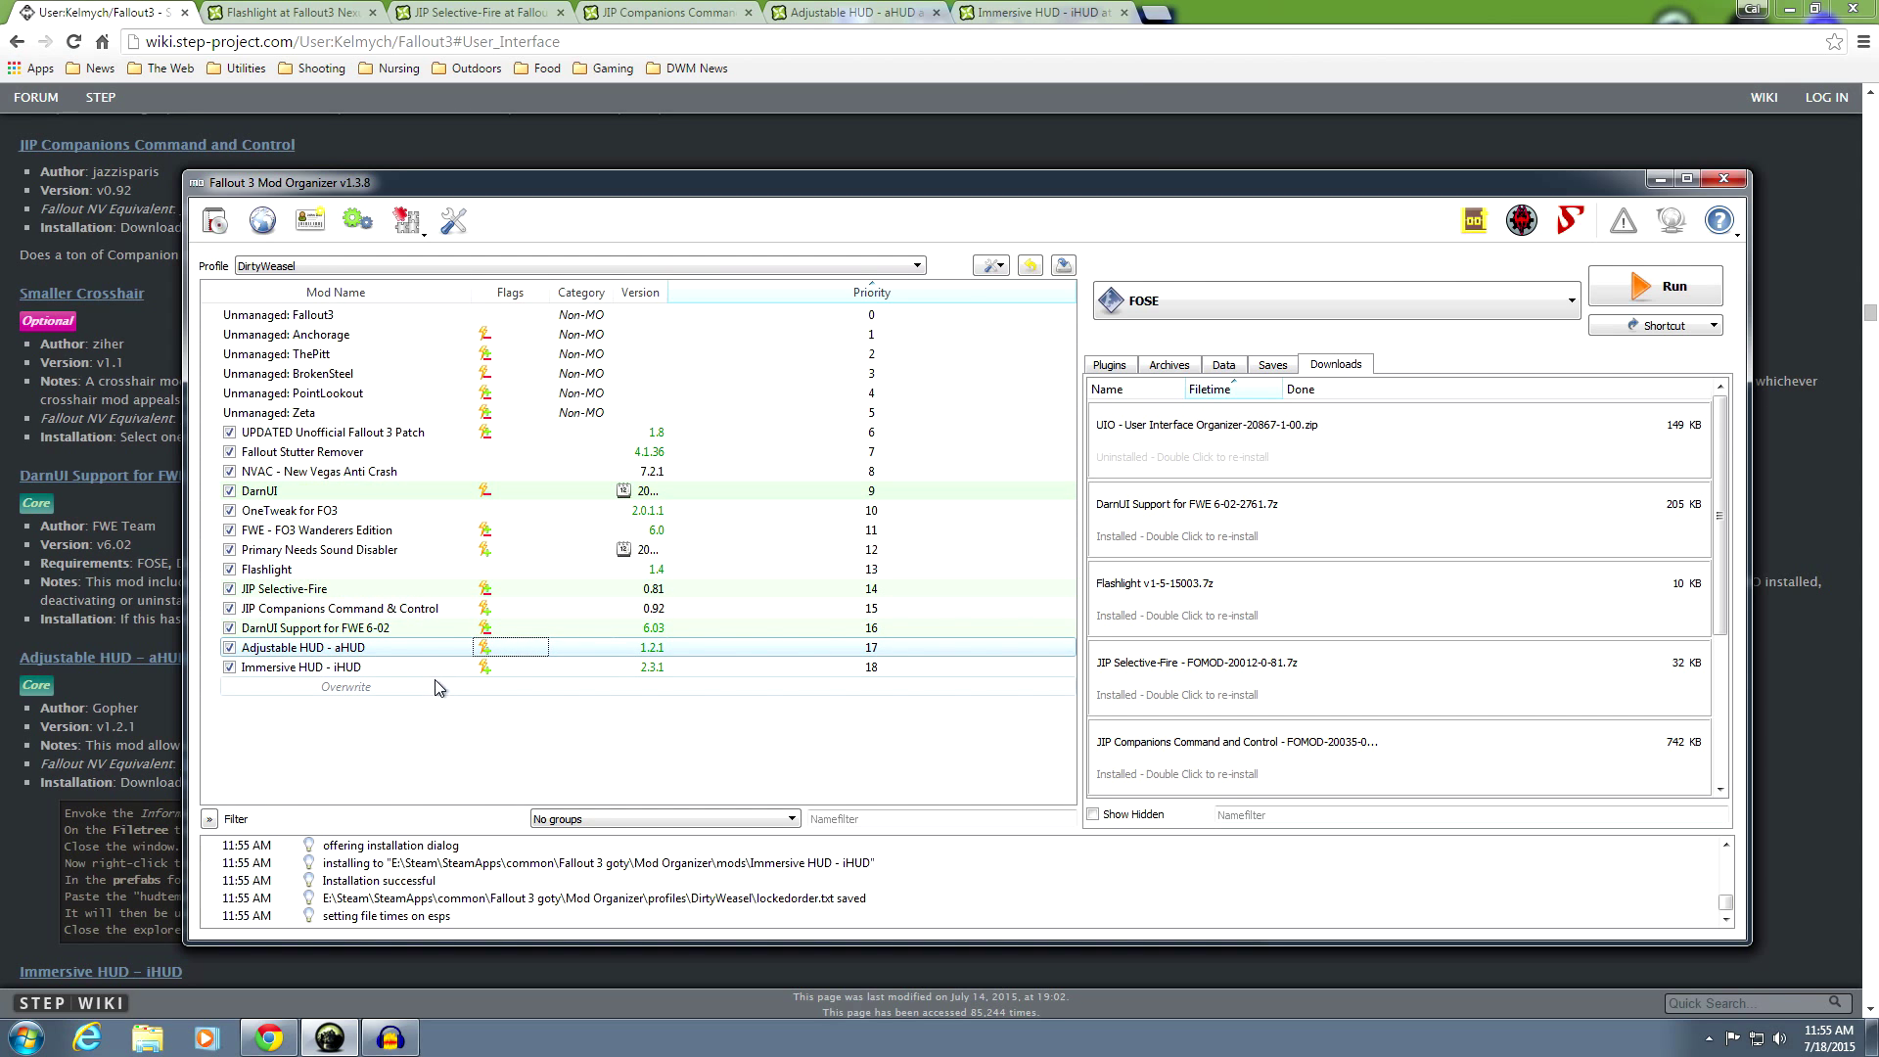
left_click(485, 627)
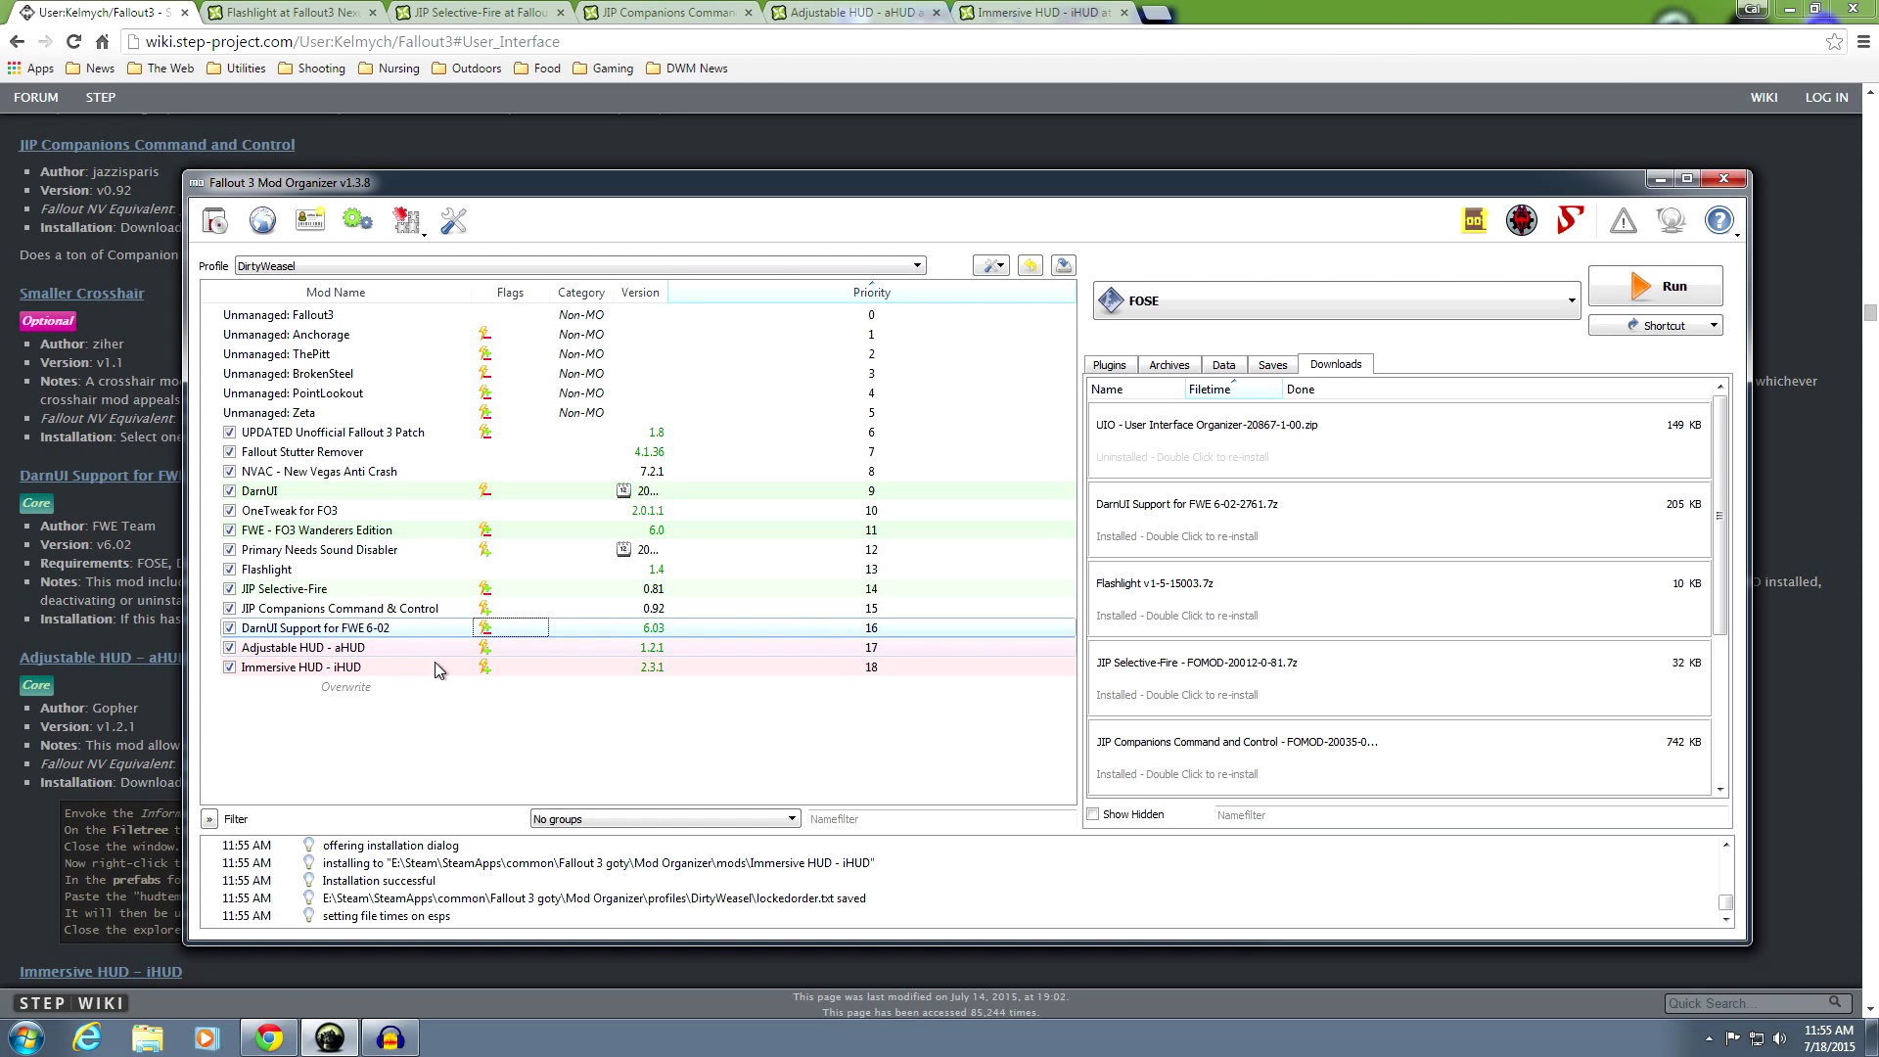
left_click(485, 589)
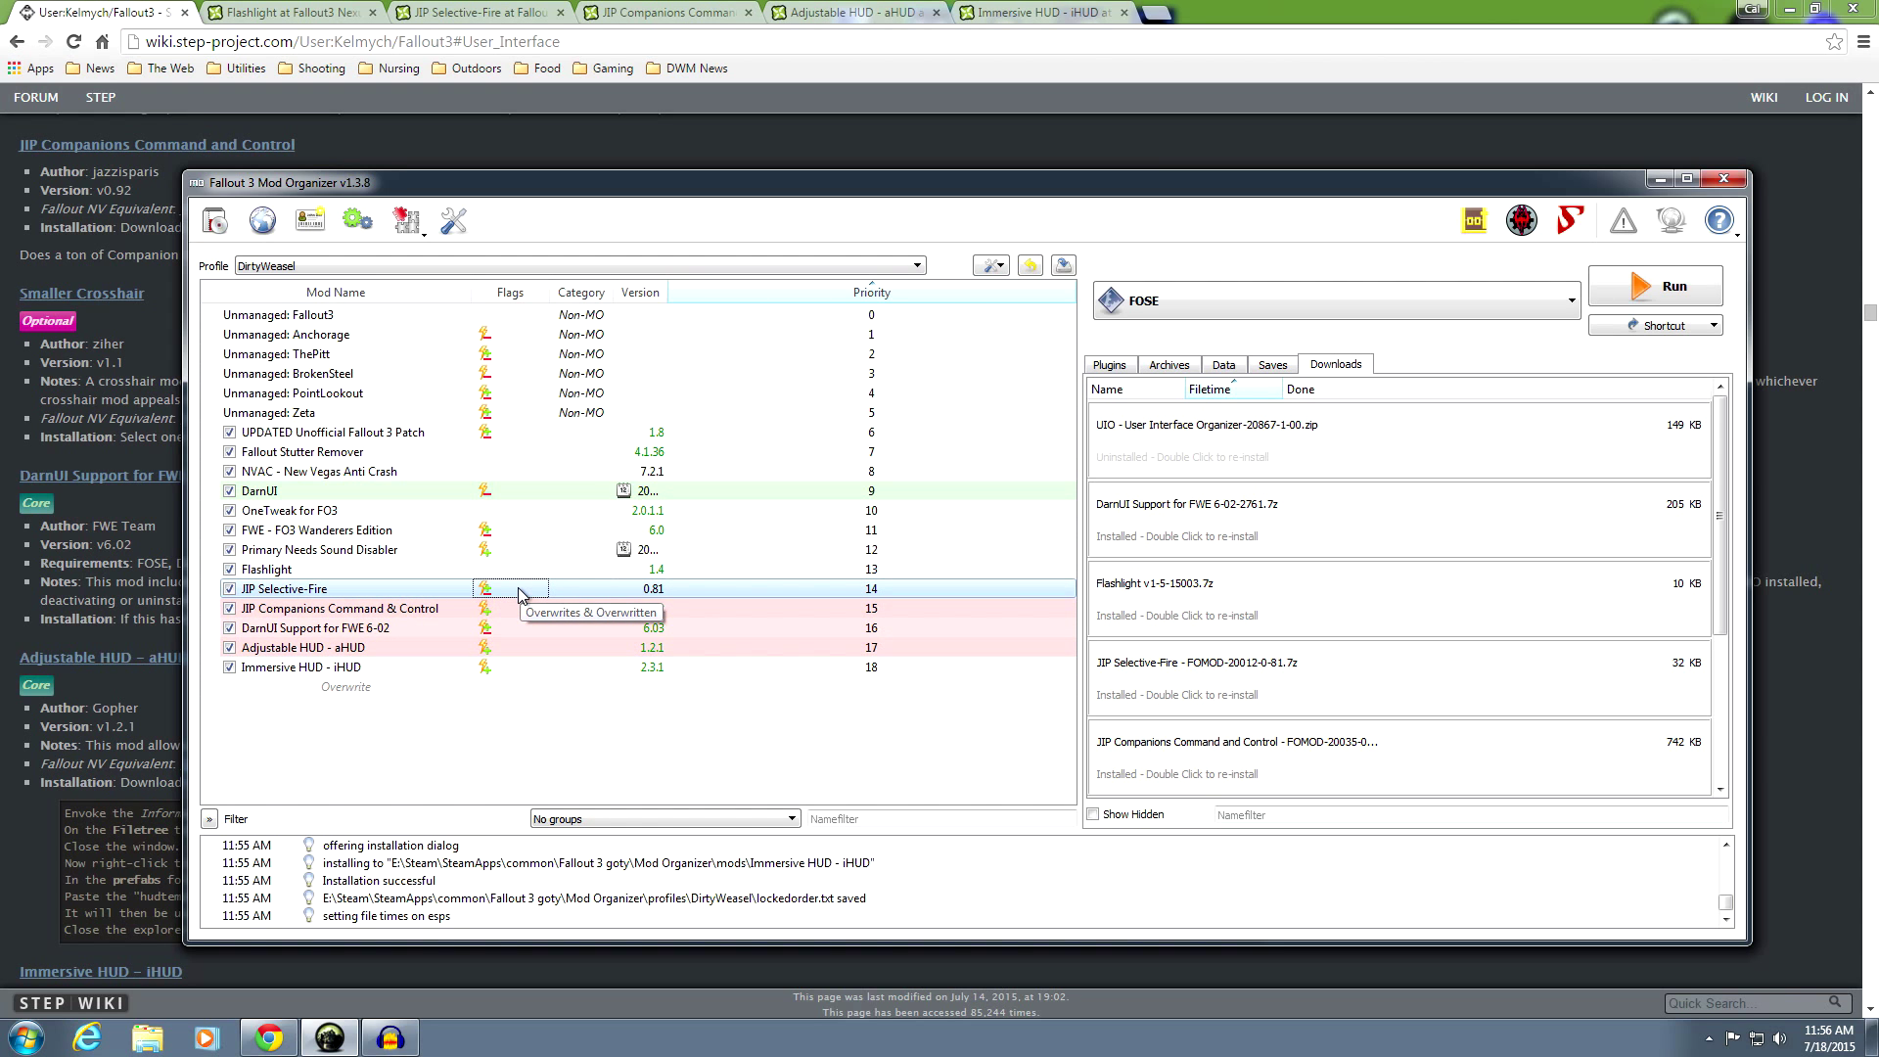
Examine the overwrite conflicts of Primary Needs Sound Disabler, FWE - FO3 Wanderers Edition and DarnUI in the mod list
left_click(487, 551)
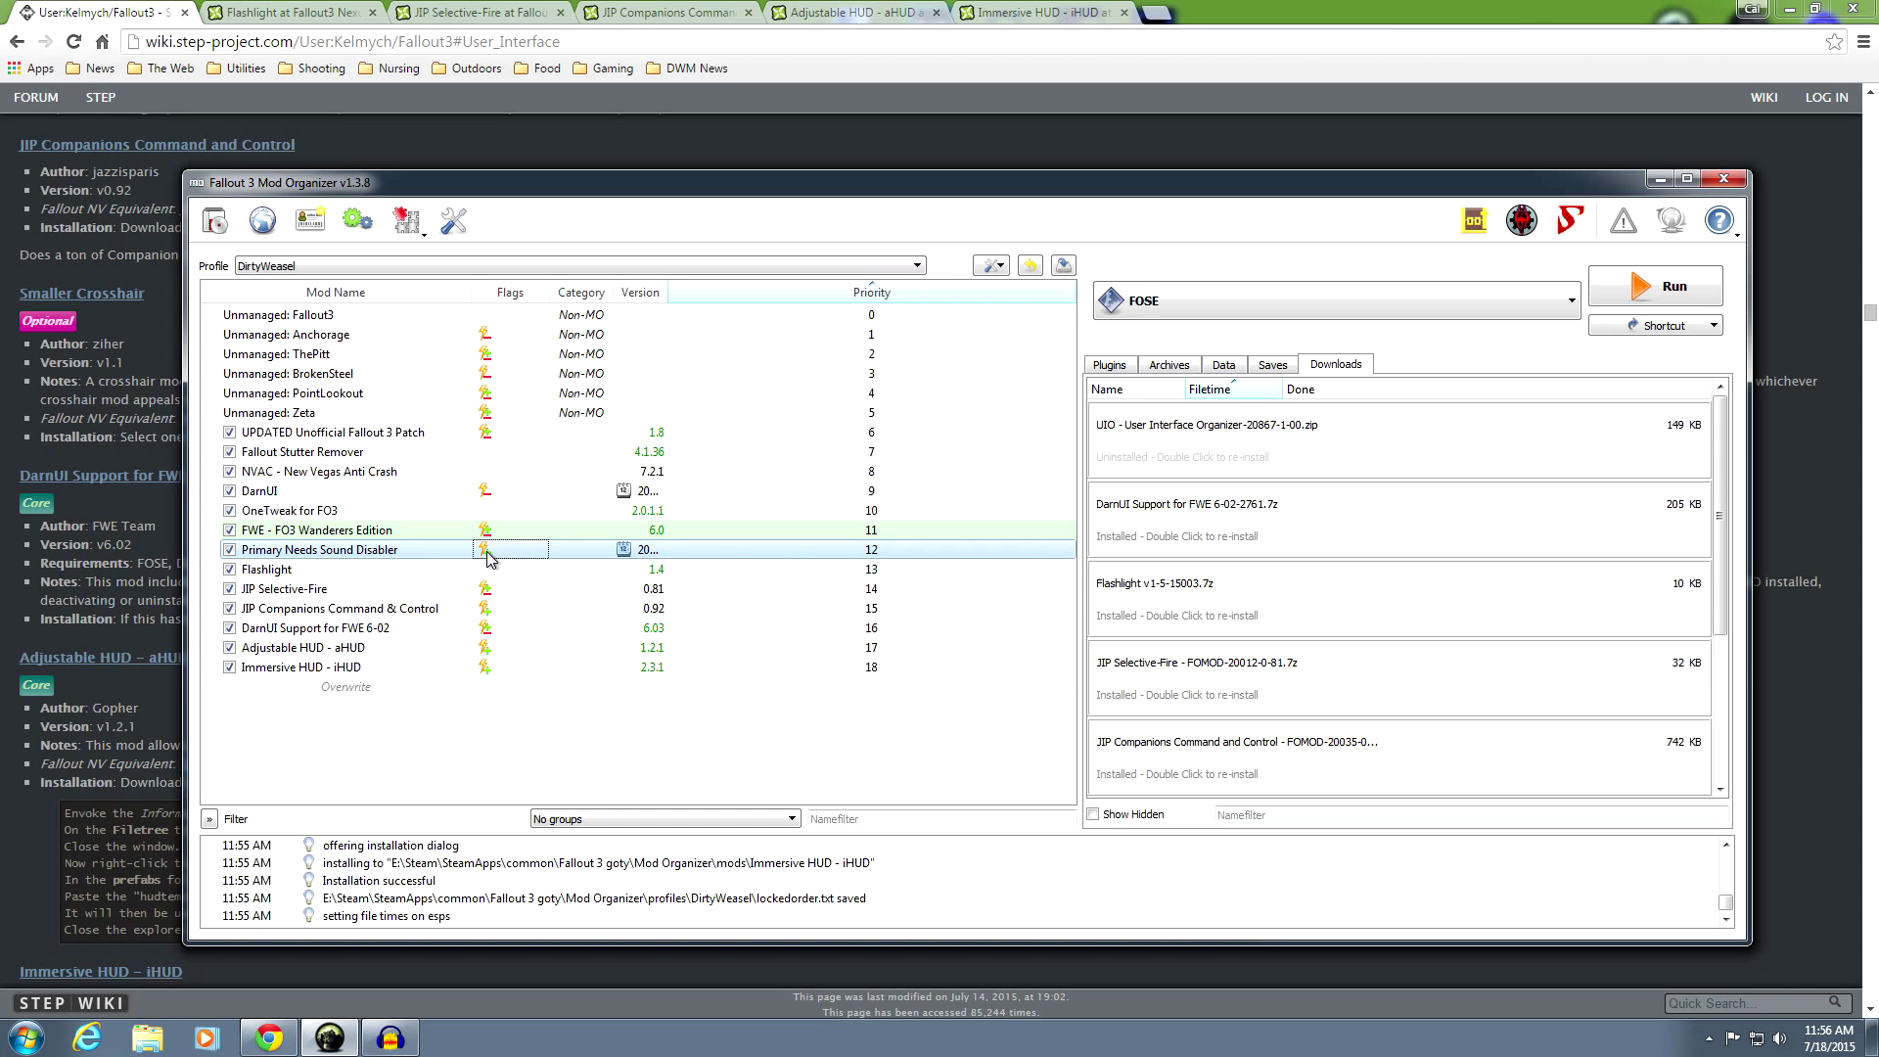
left_click(485, 530)
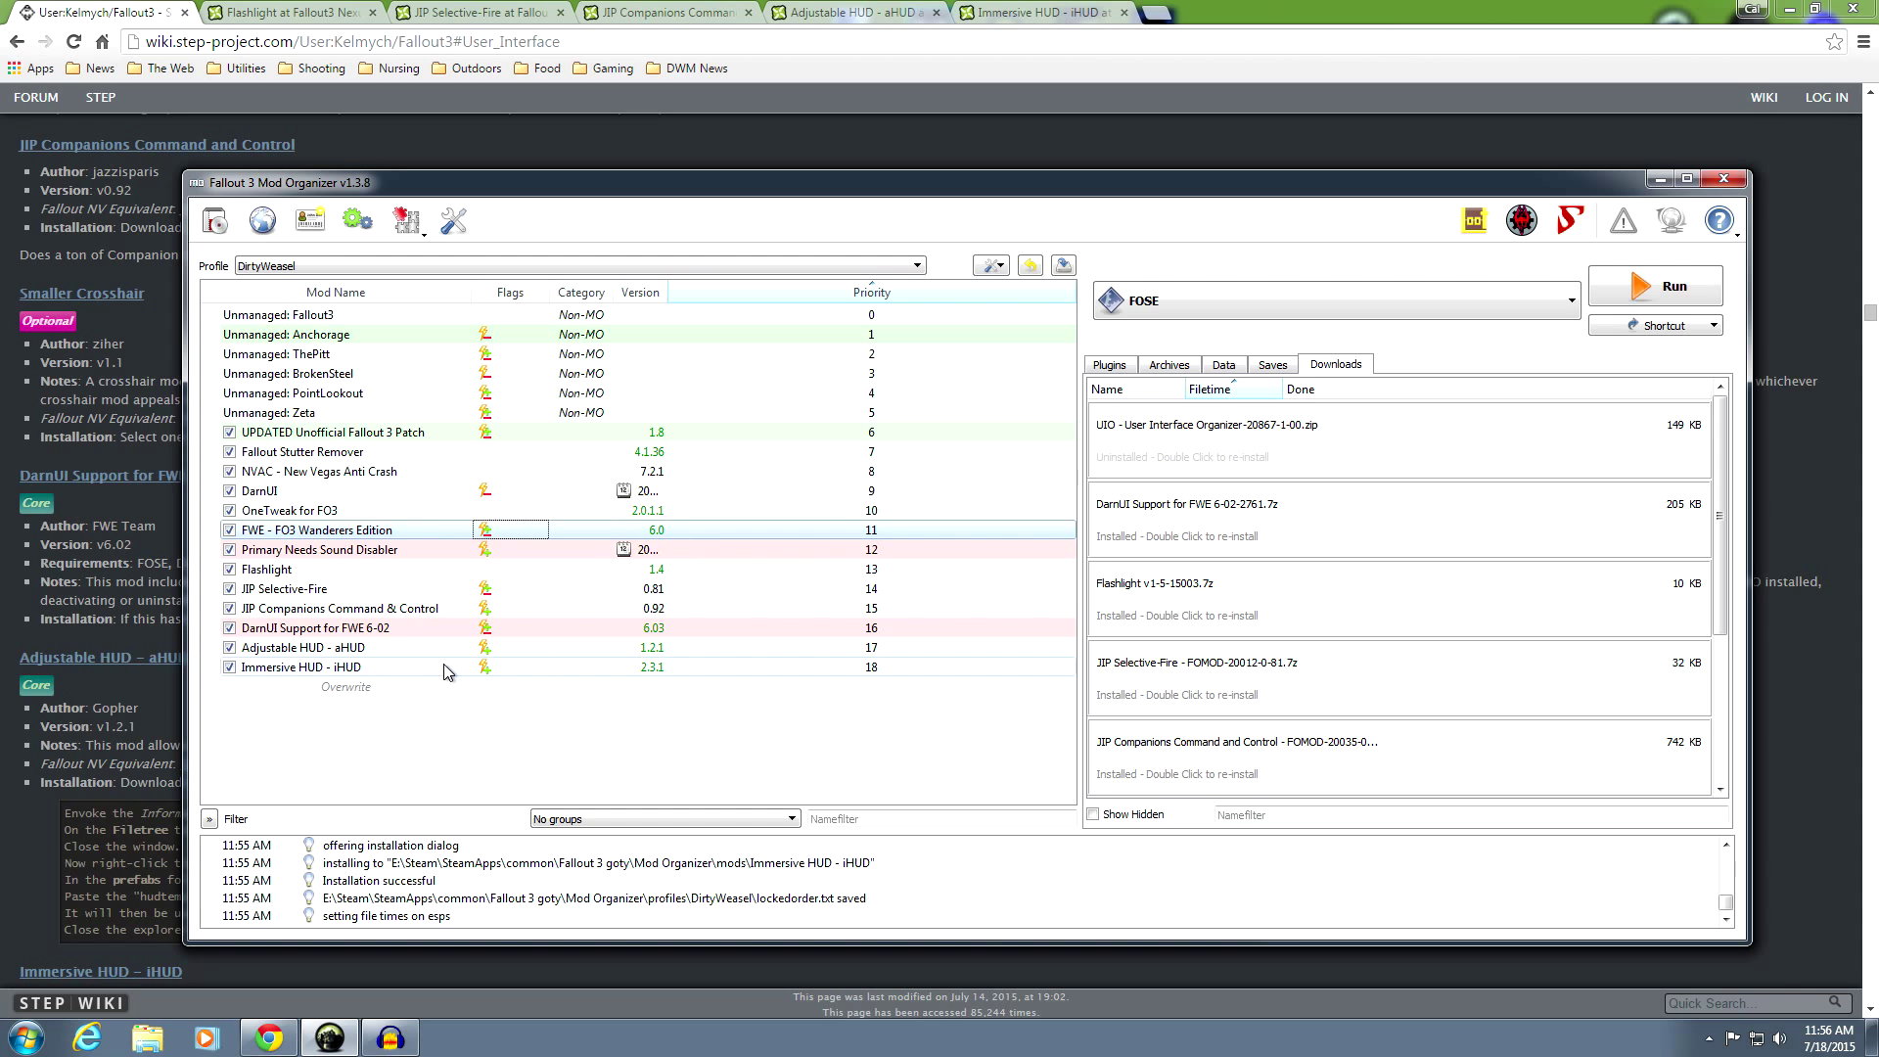
left_click(484, 493)
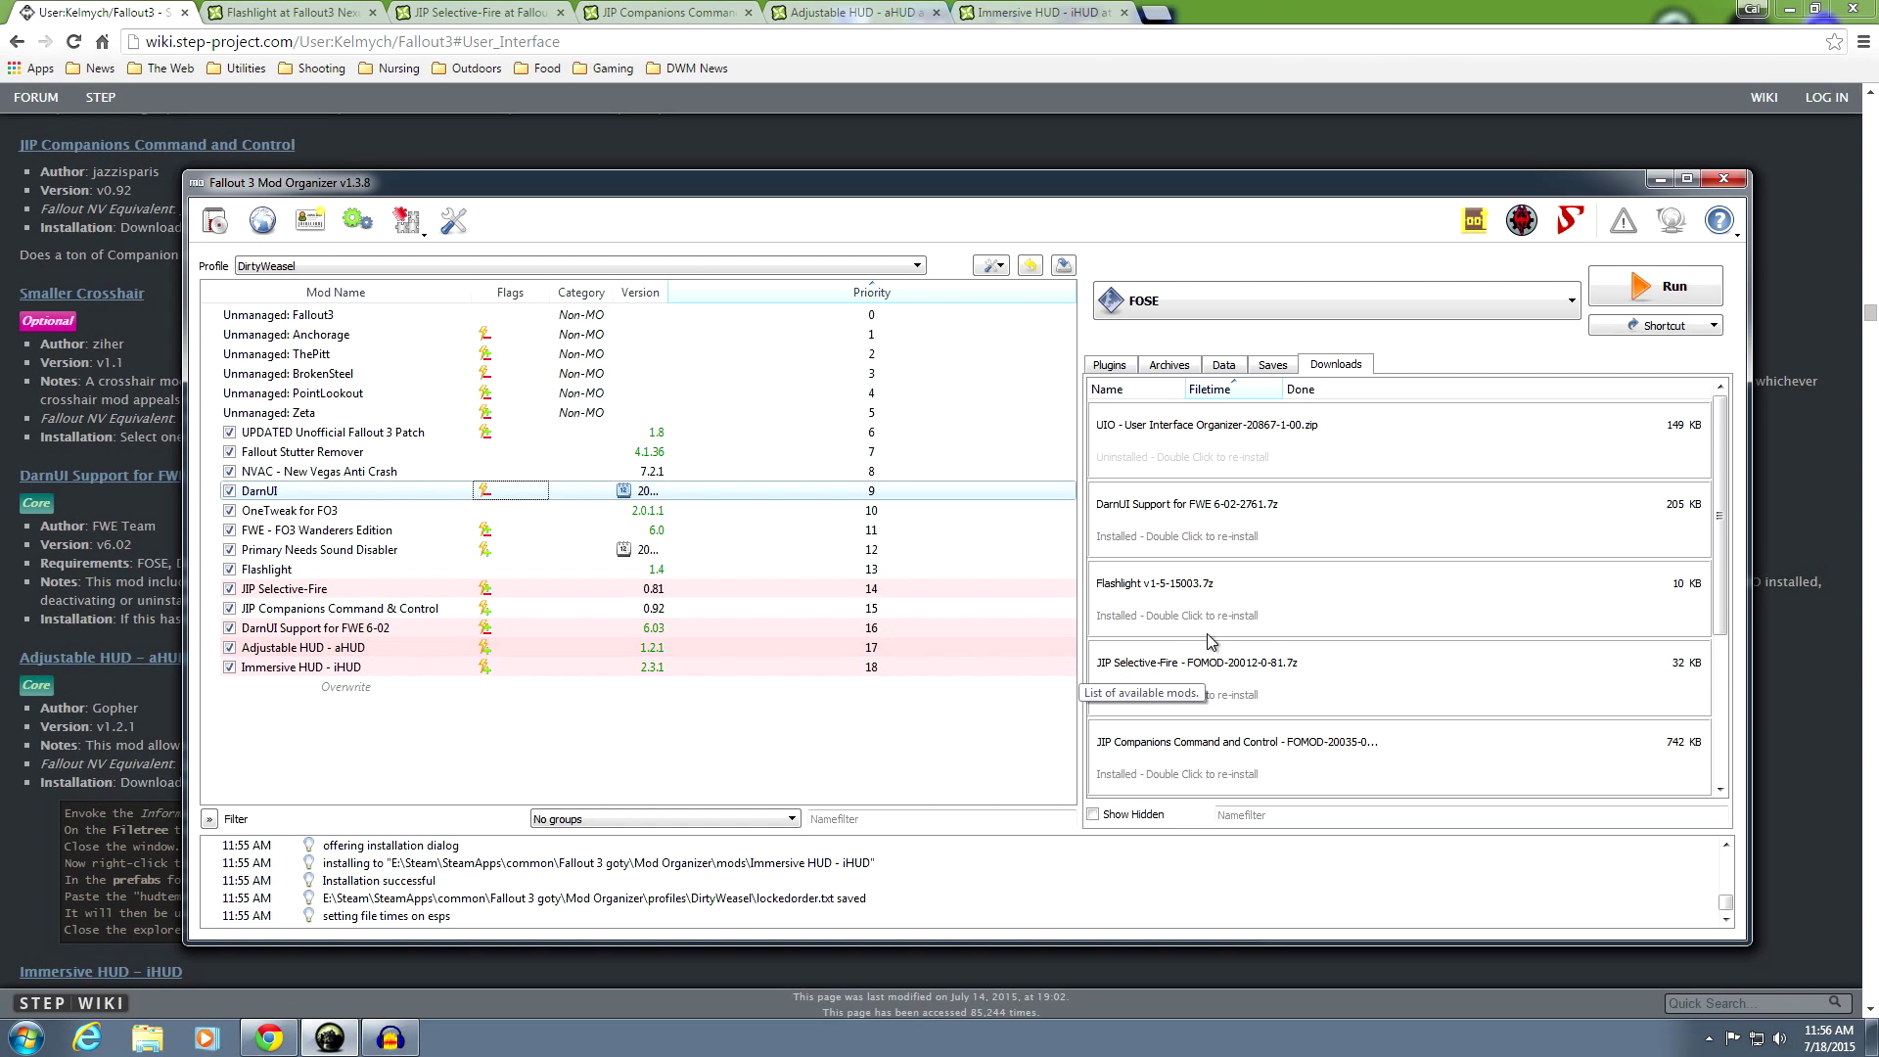
left_click(734, 734)
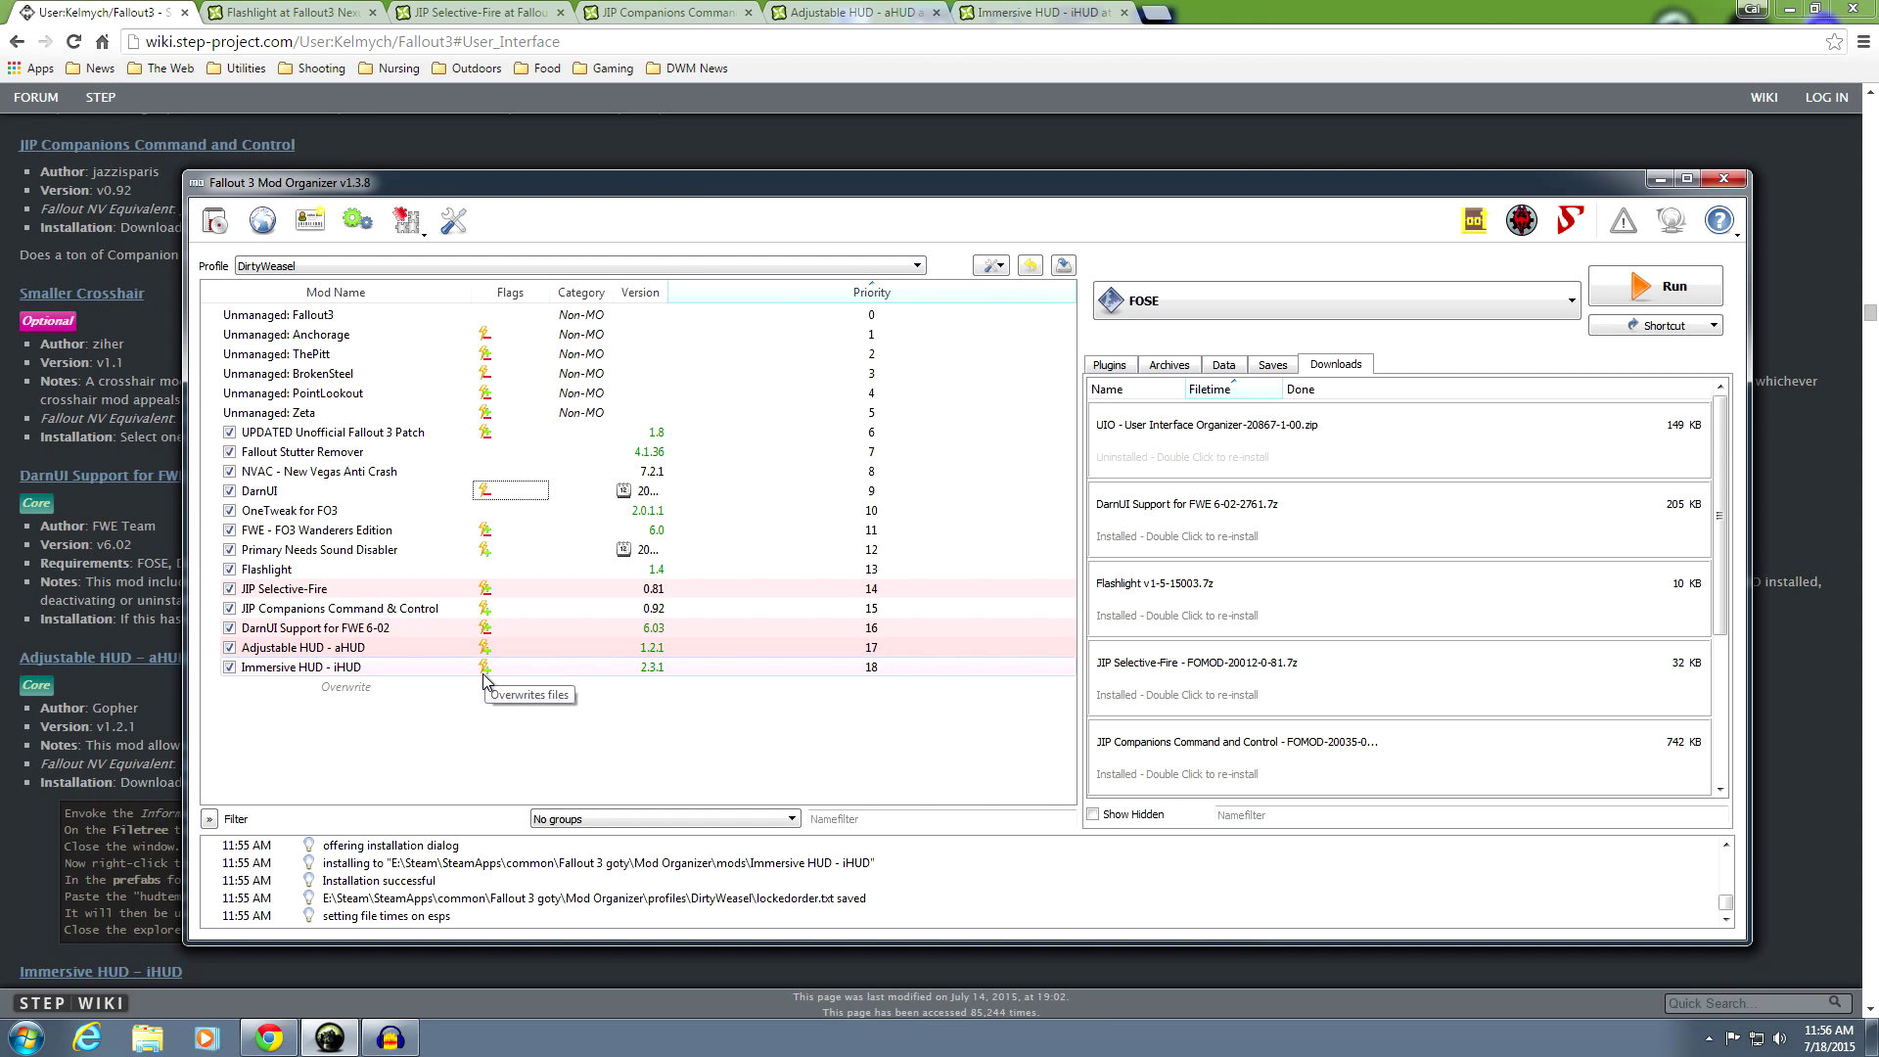
Install the UIO - User Interface Organizer download, activate the mod and put the browser window out of the way
double_click(1231, 442)
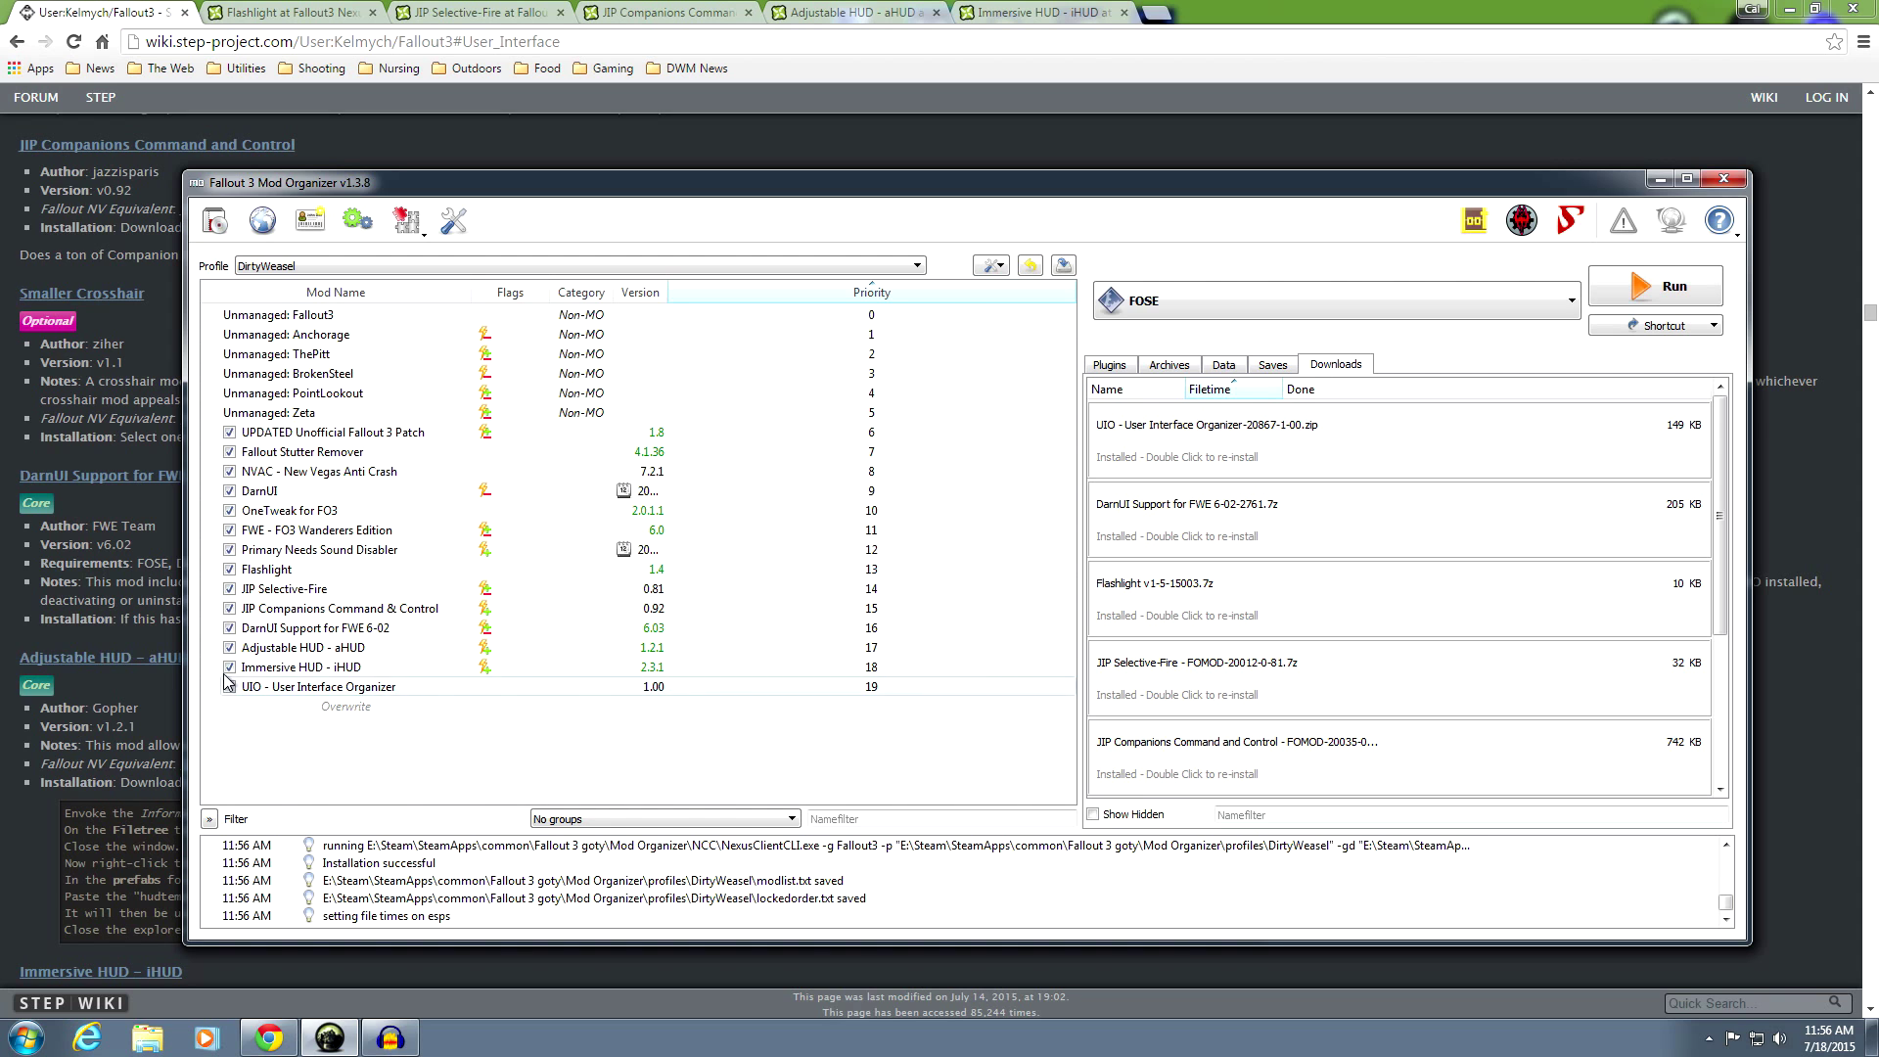
left_click(229, 688)
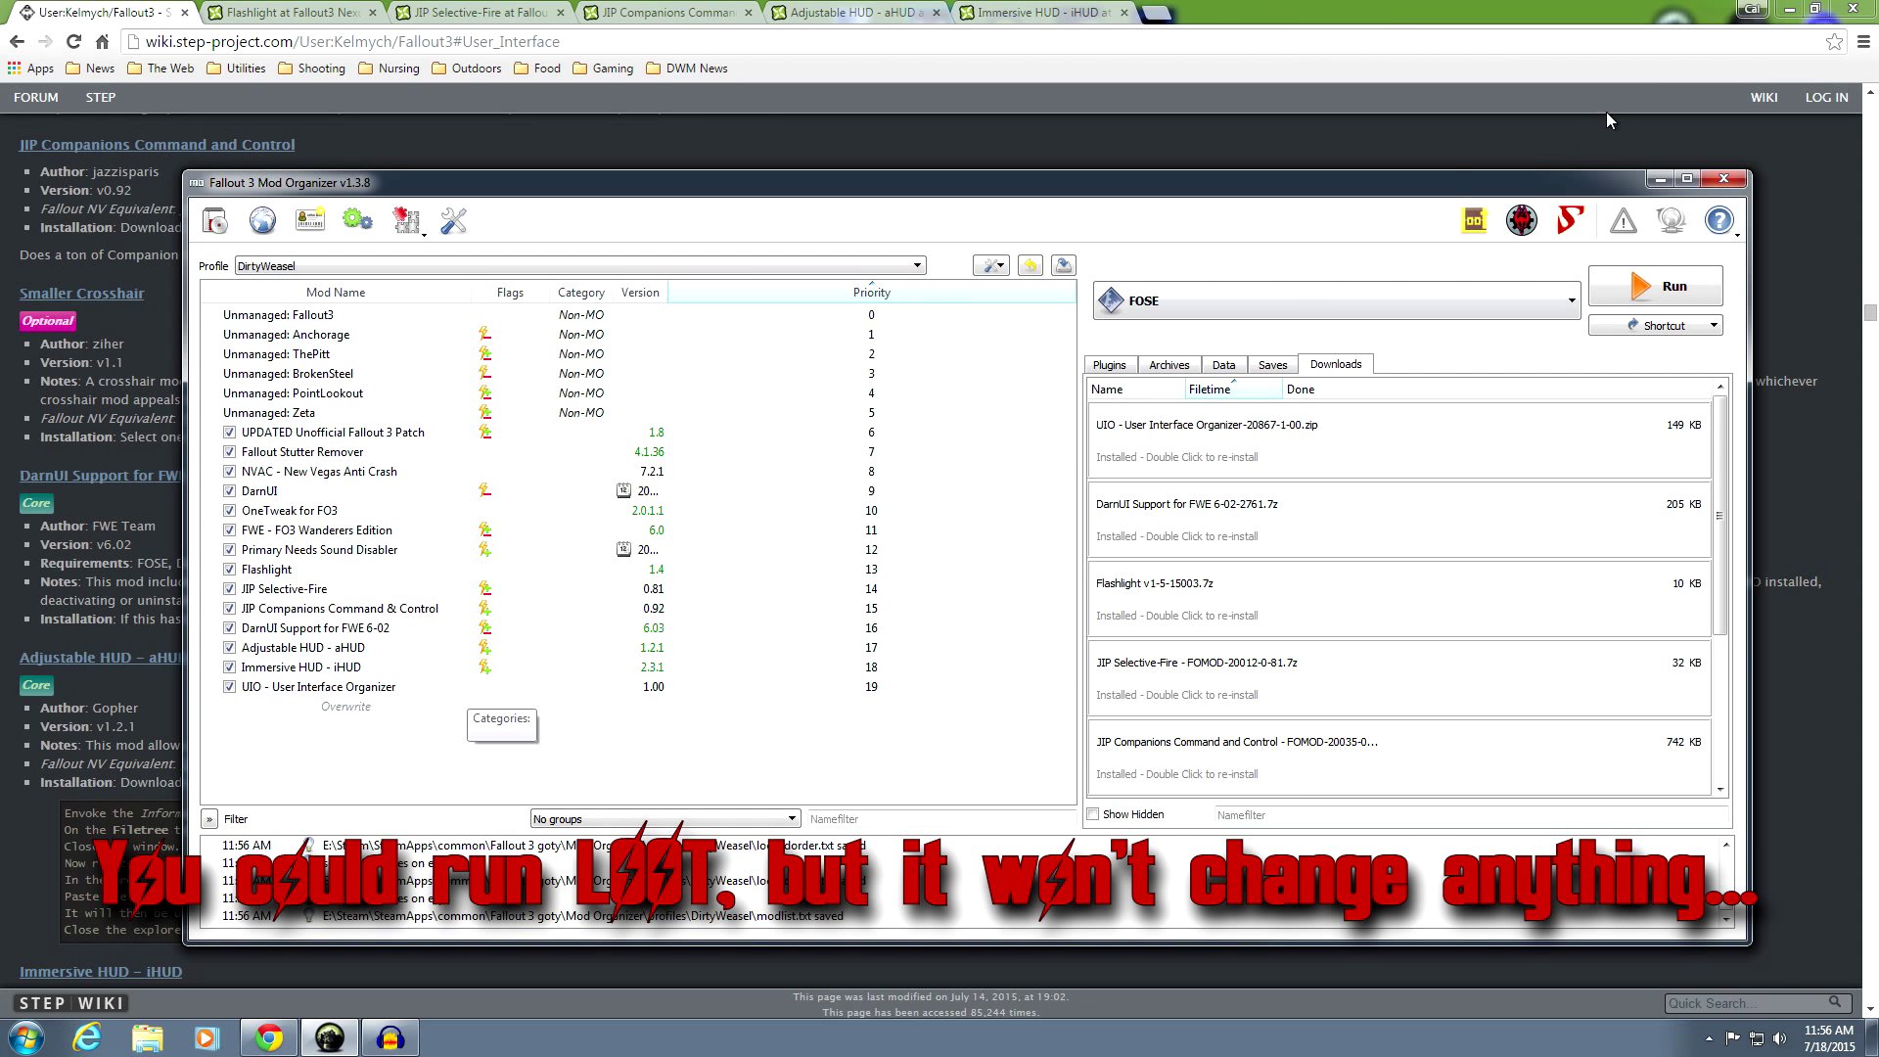
left_click(1787, 8)
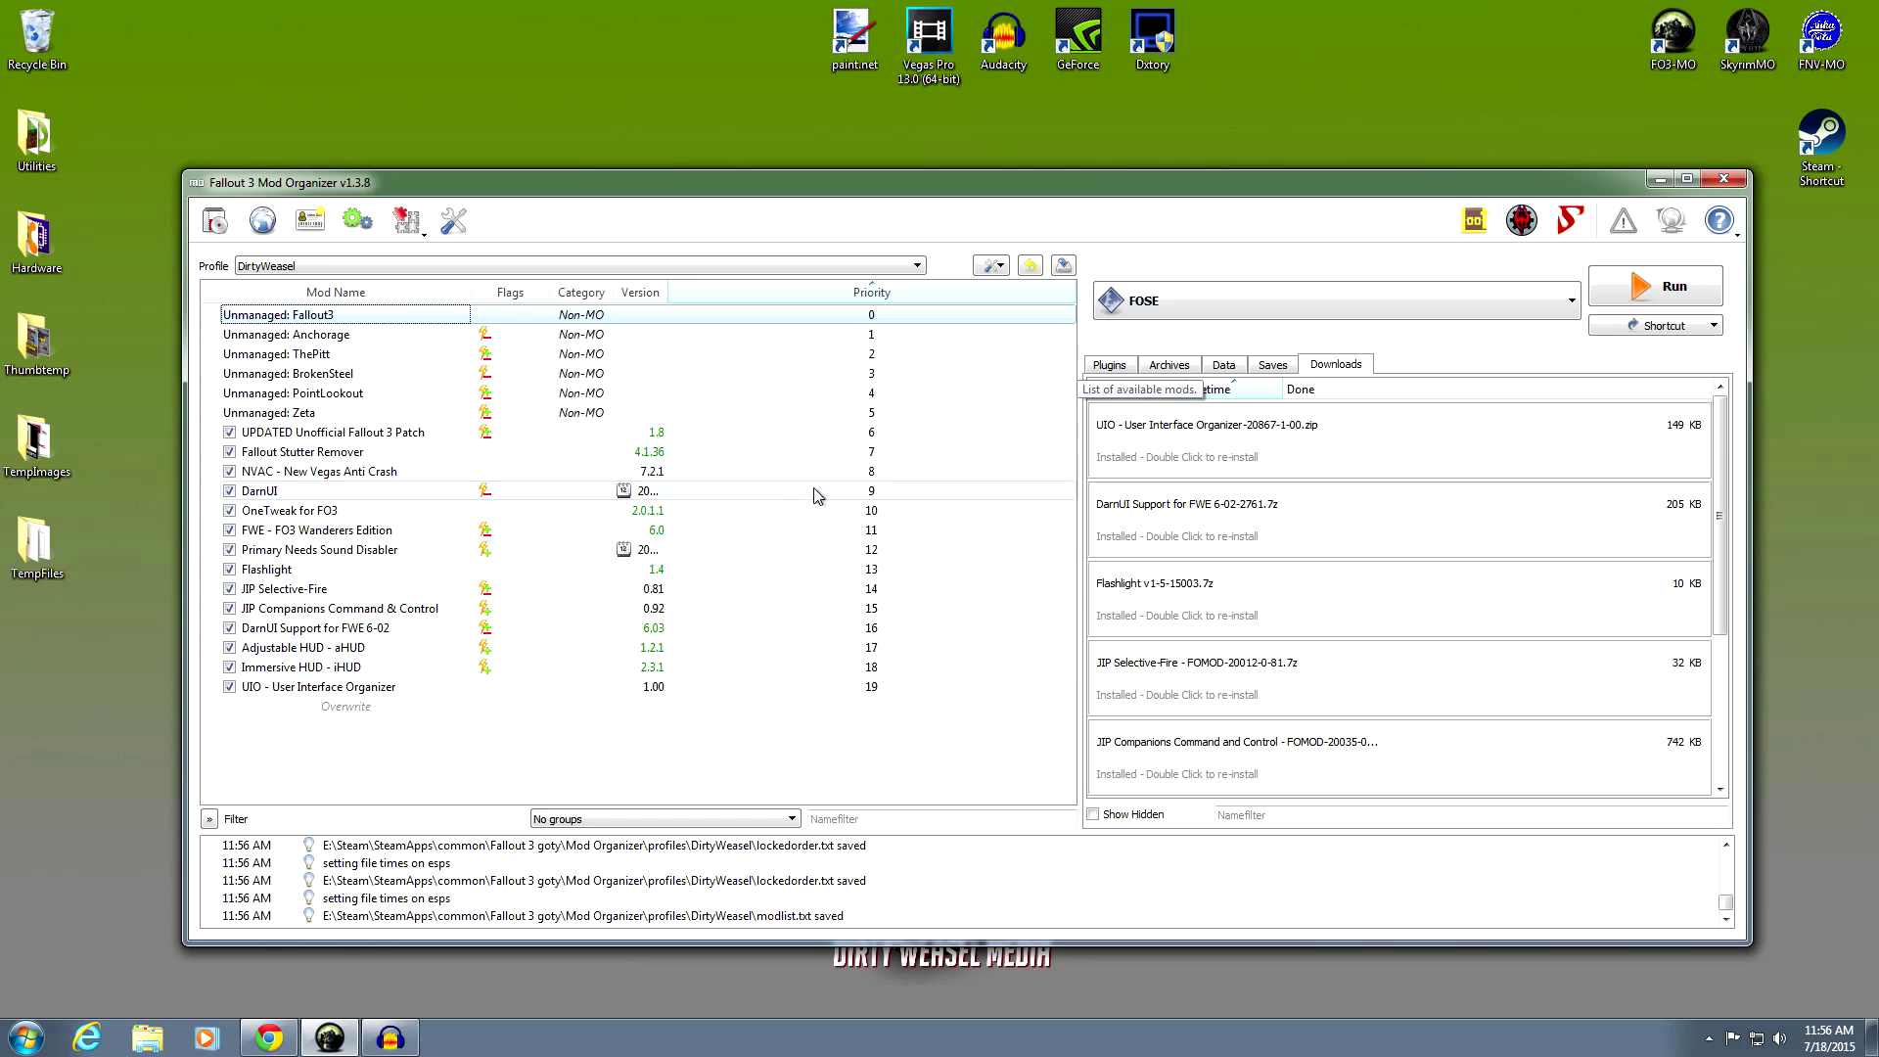
Launch Fallout 3 through FOSE, dismiss the JIP Companions Command & Control introduction and skip the JIP Selective-Fire tutorial
left_click(1632, 285)
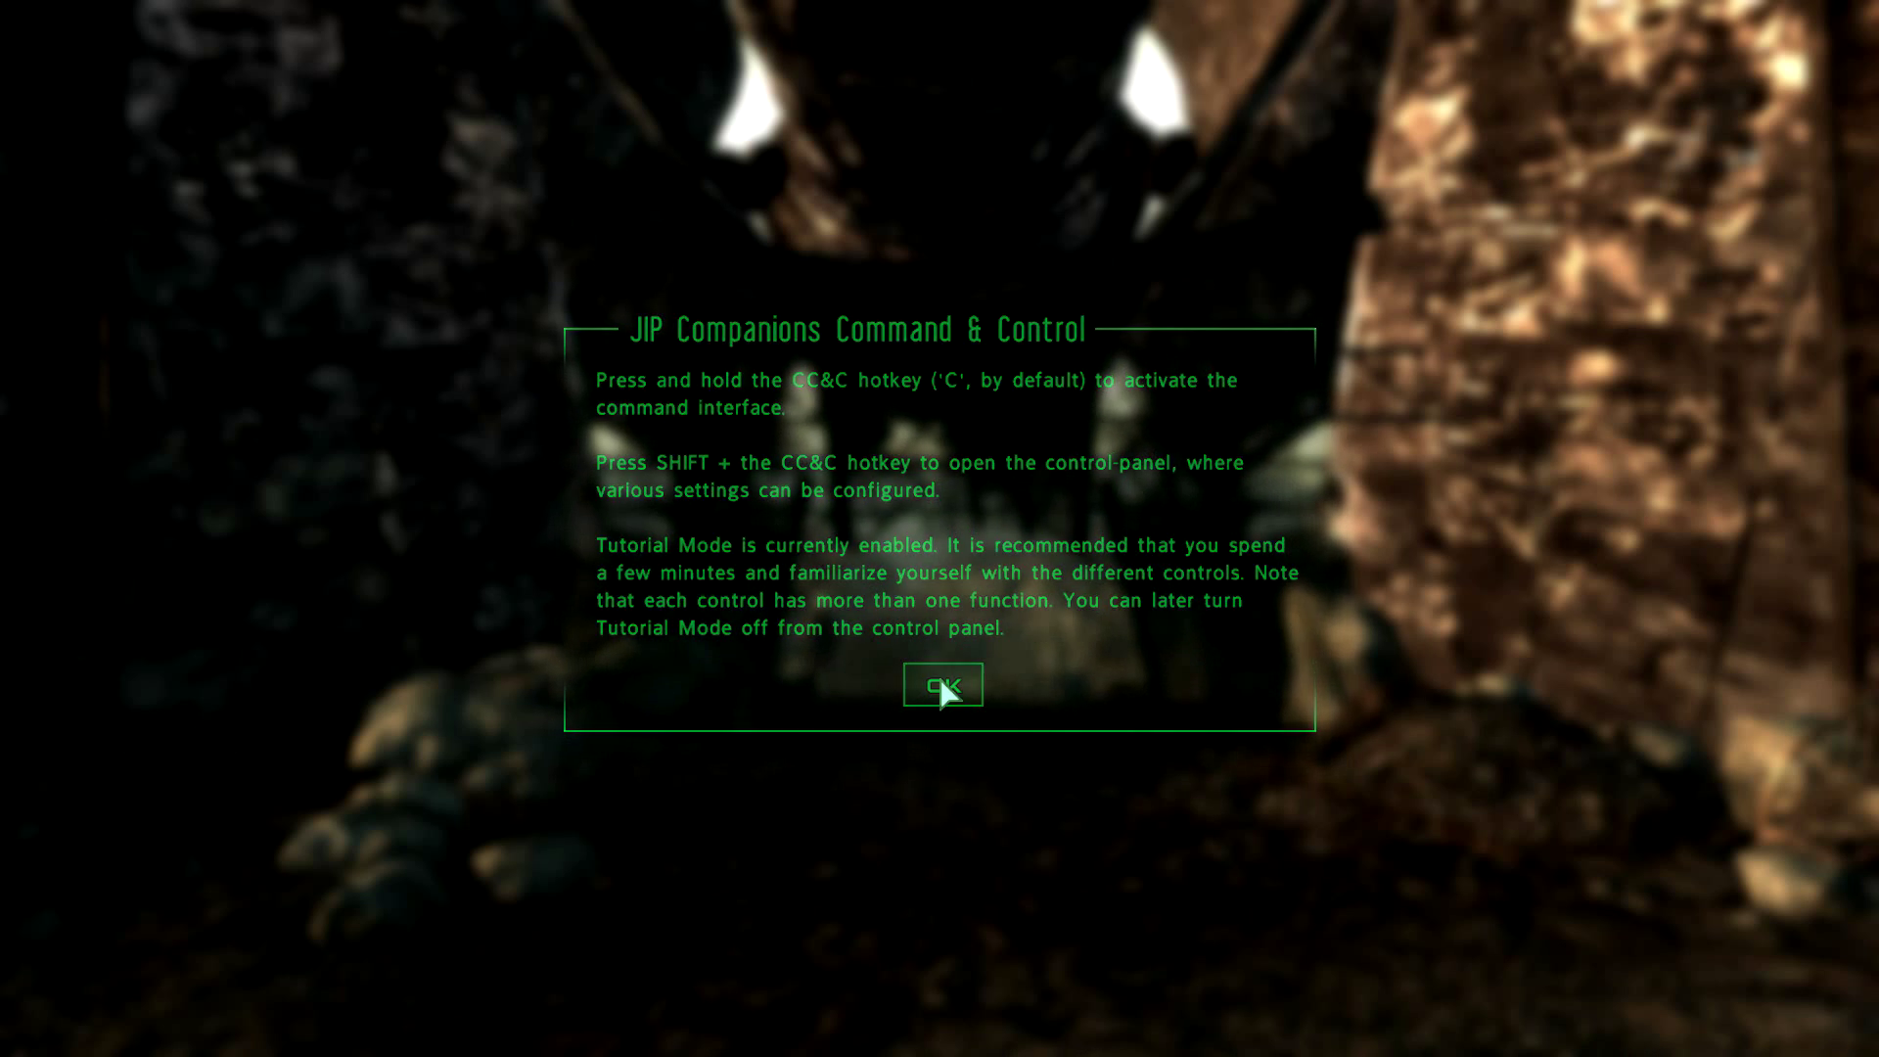
left_click(942, 688)
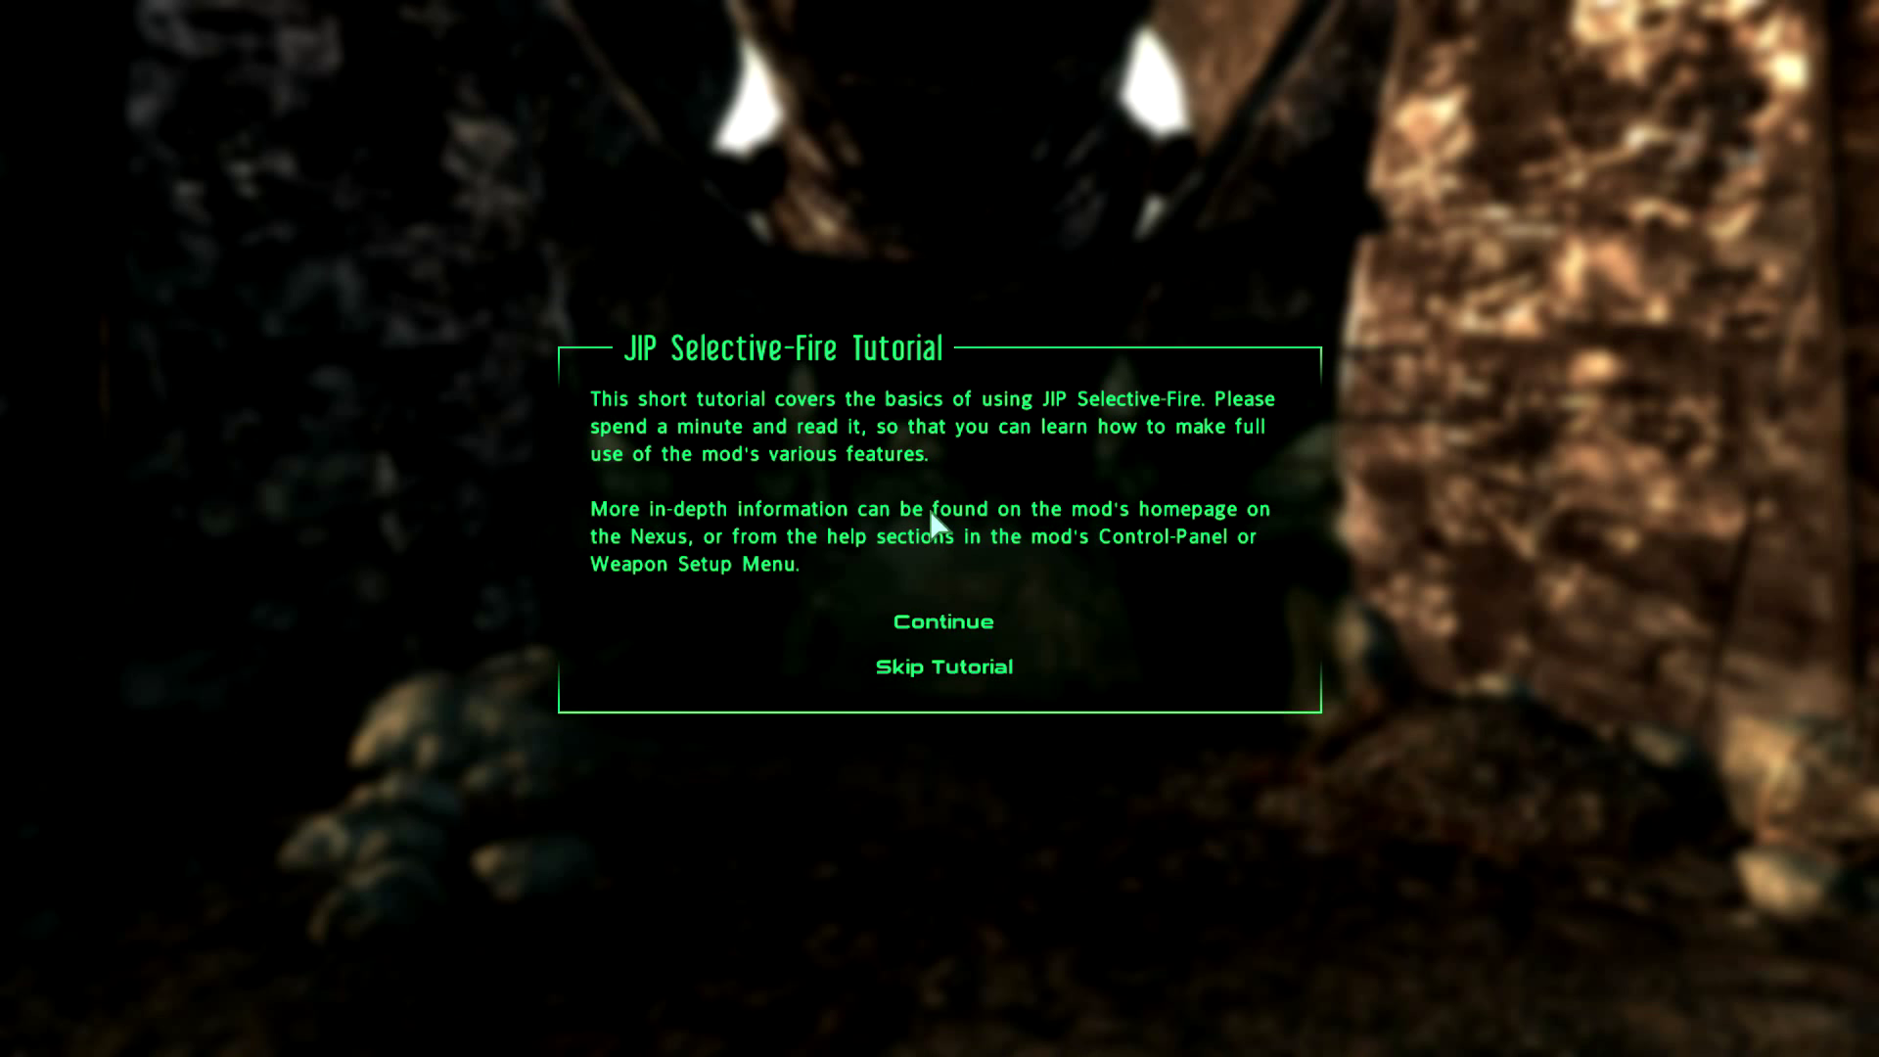
left_click(934, 673)
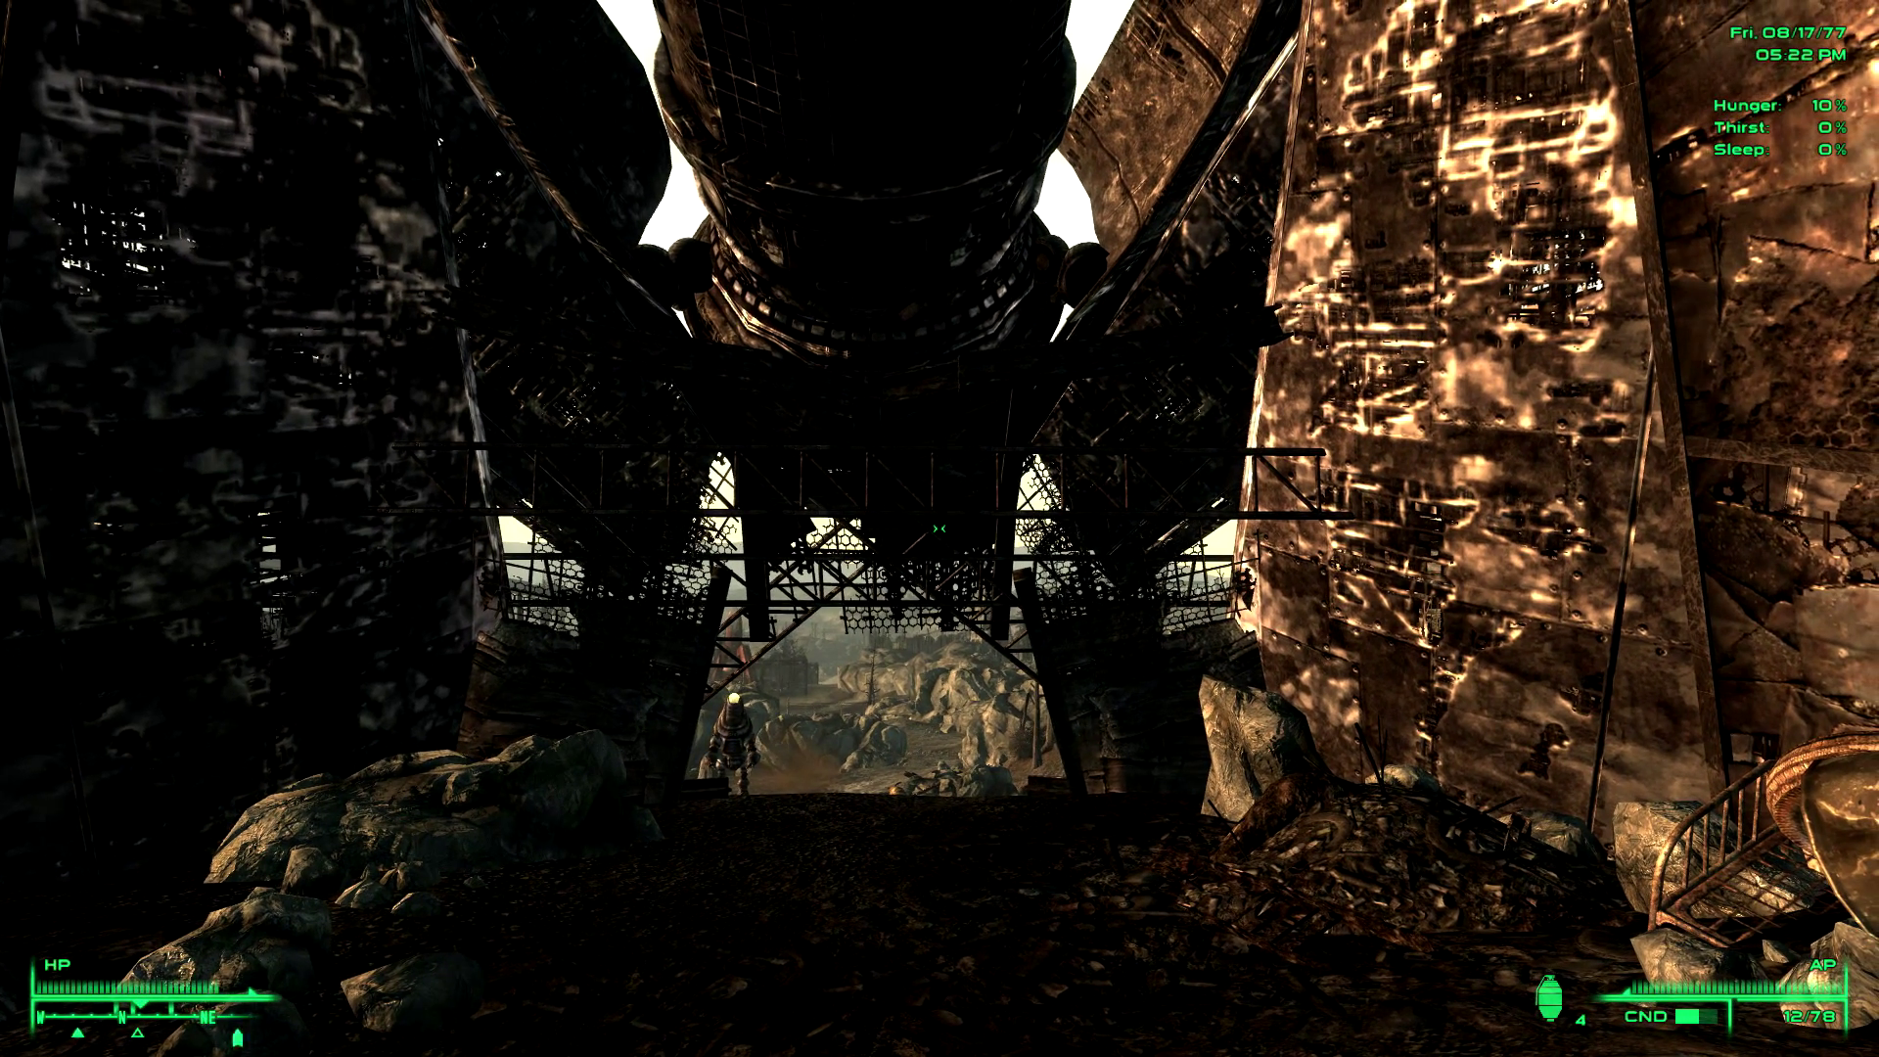
key("w")
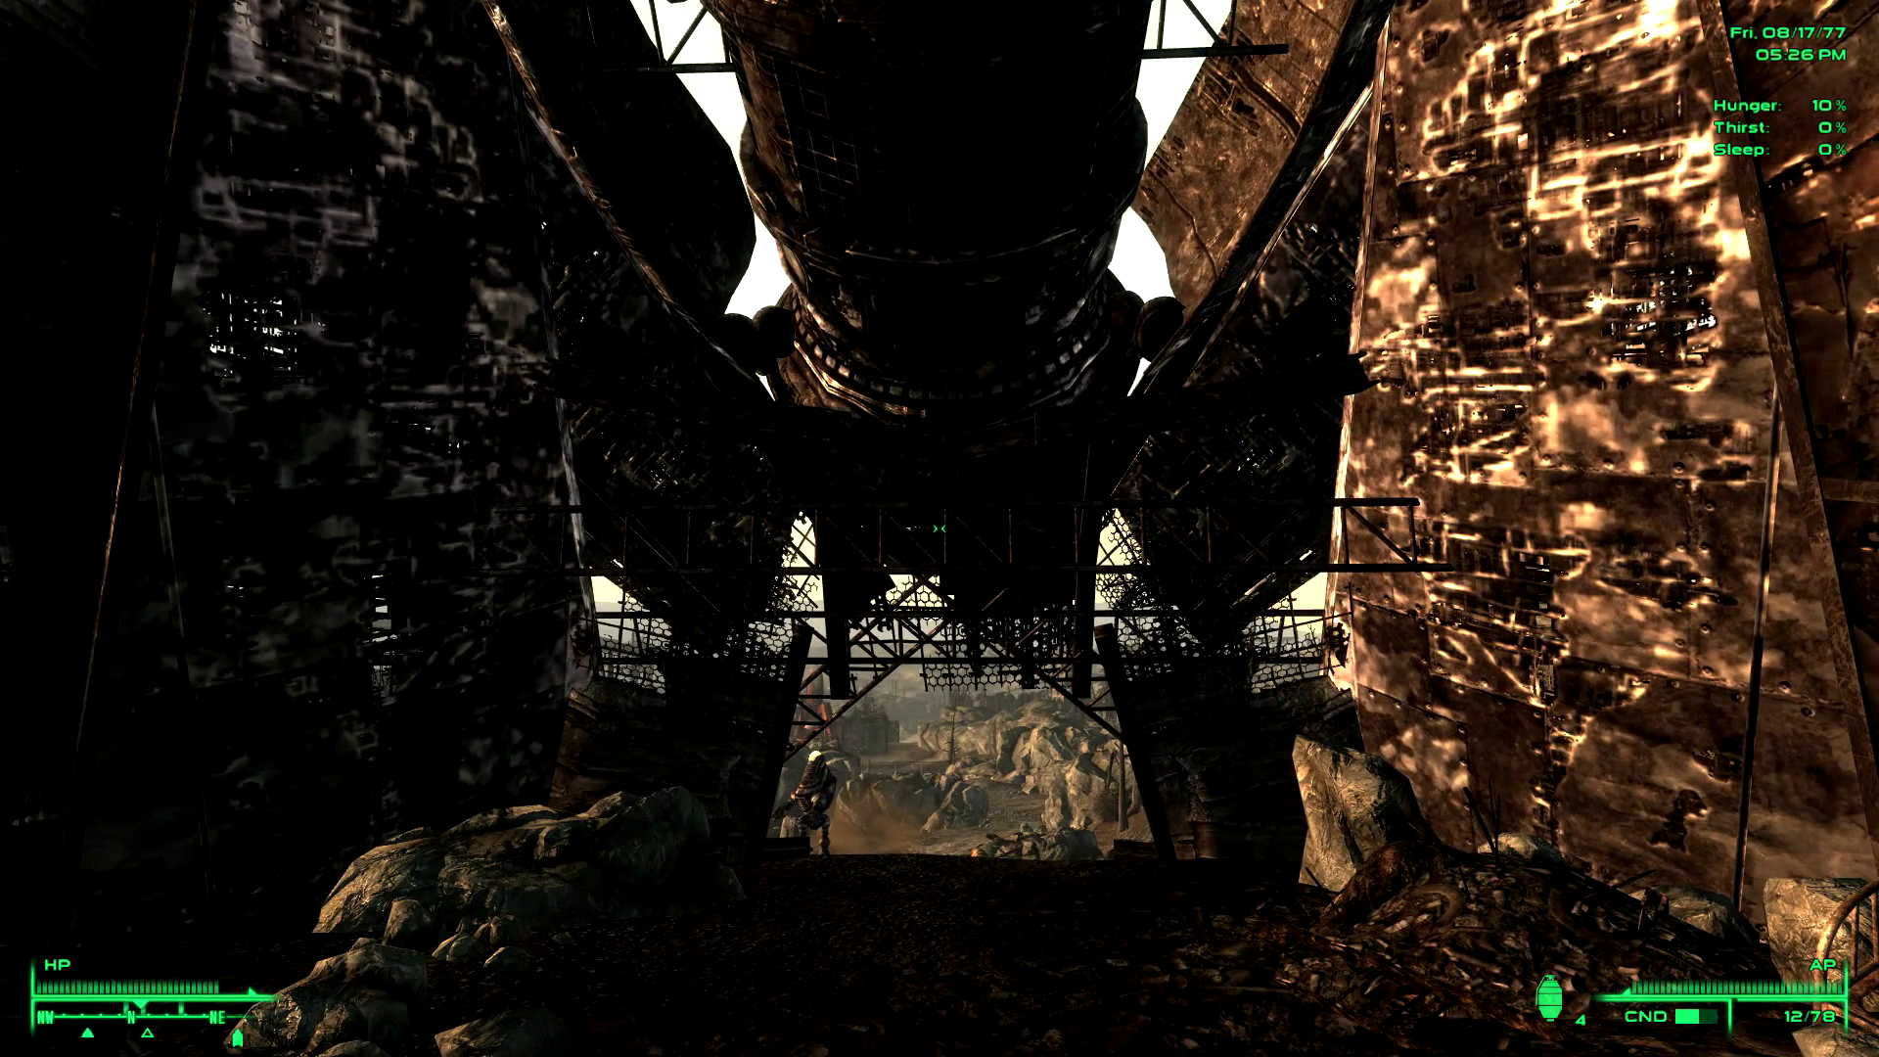
Use the aHUD compass settings to move the compass up and to the right, and hide its bracket
key("F6")
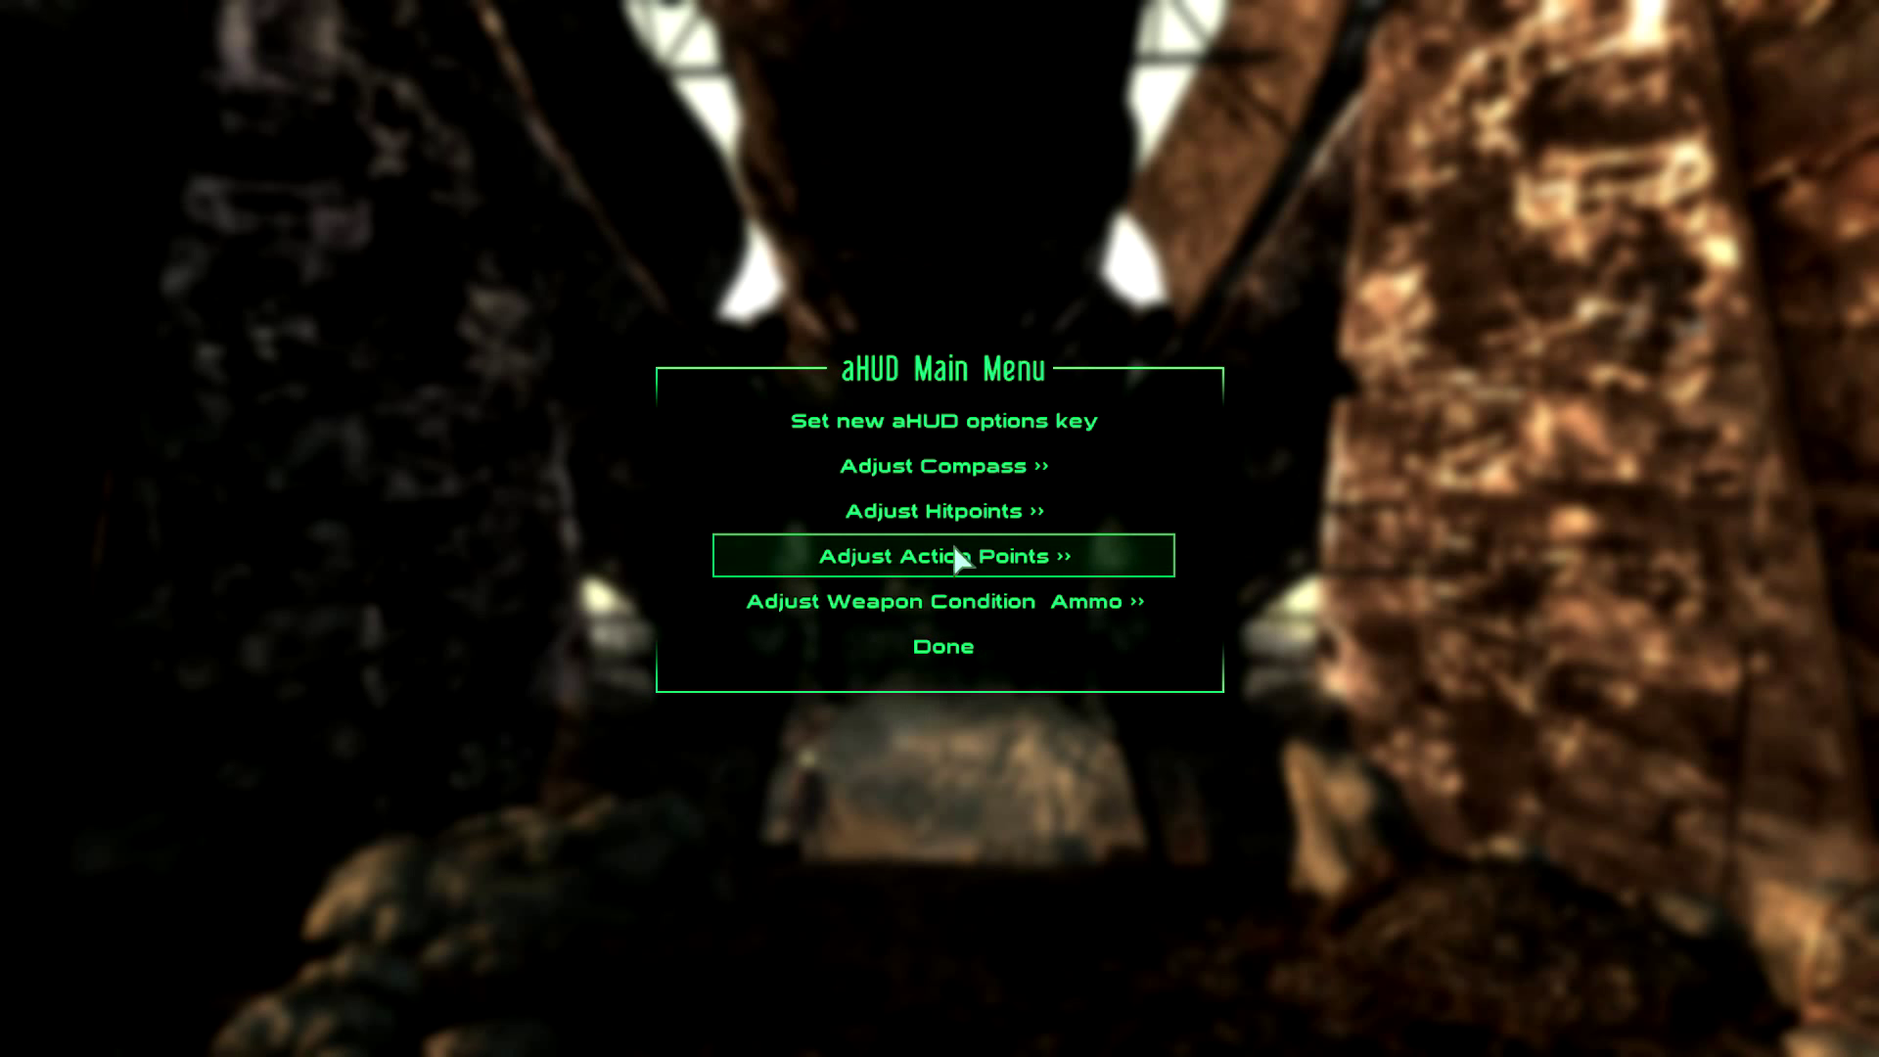
left_click(954, 479)
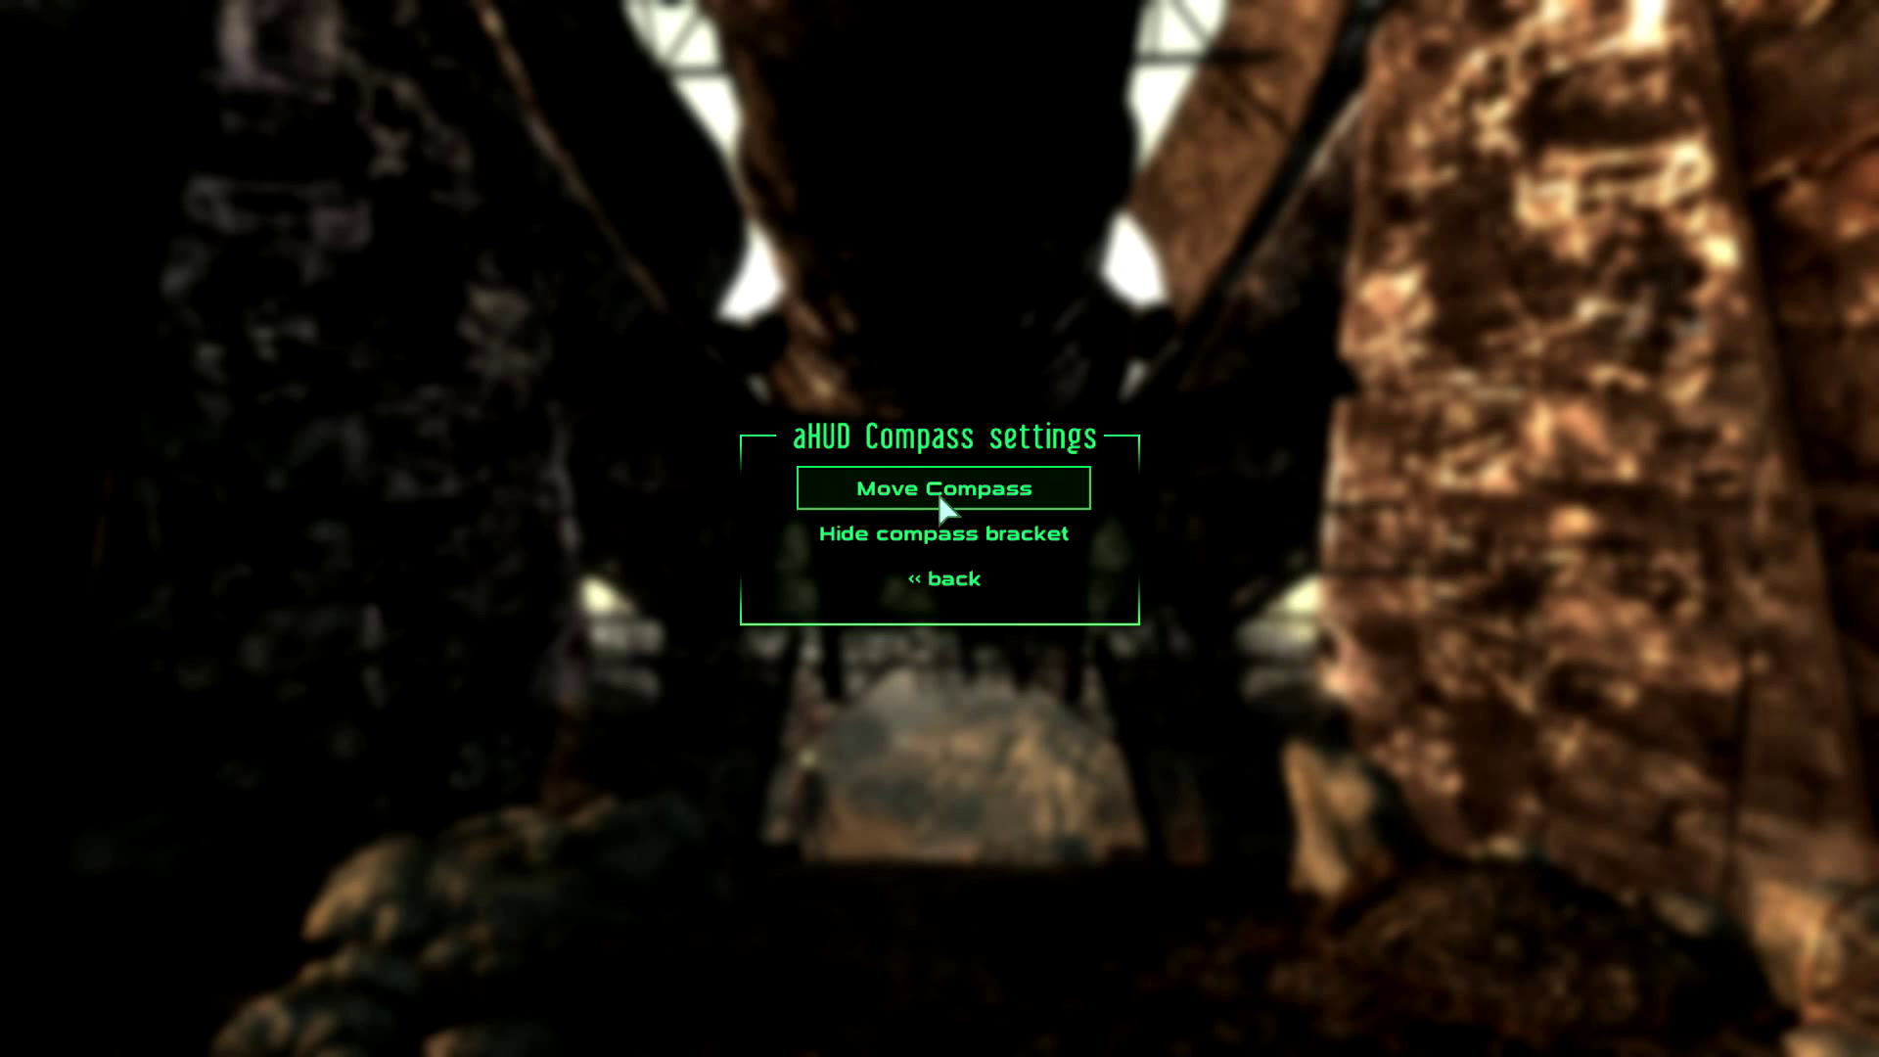
left_click(941, 504)
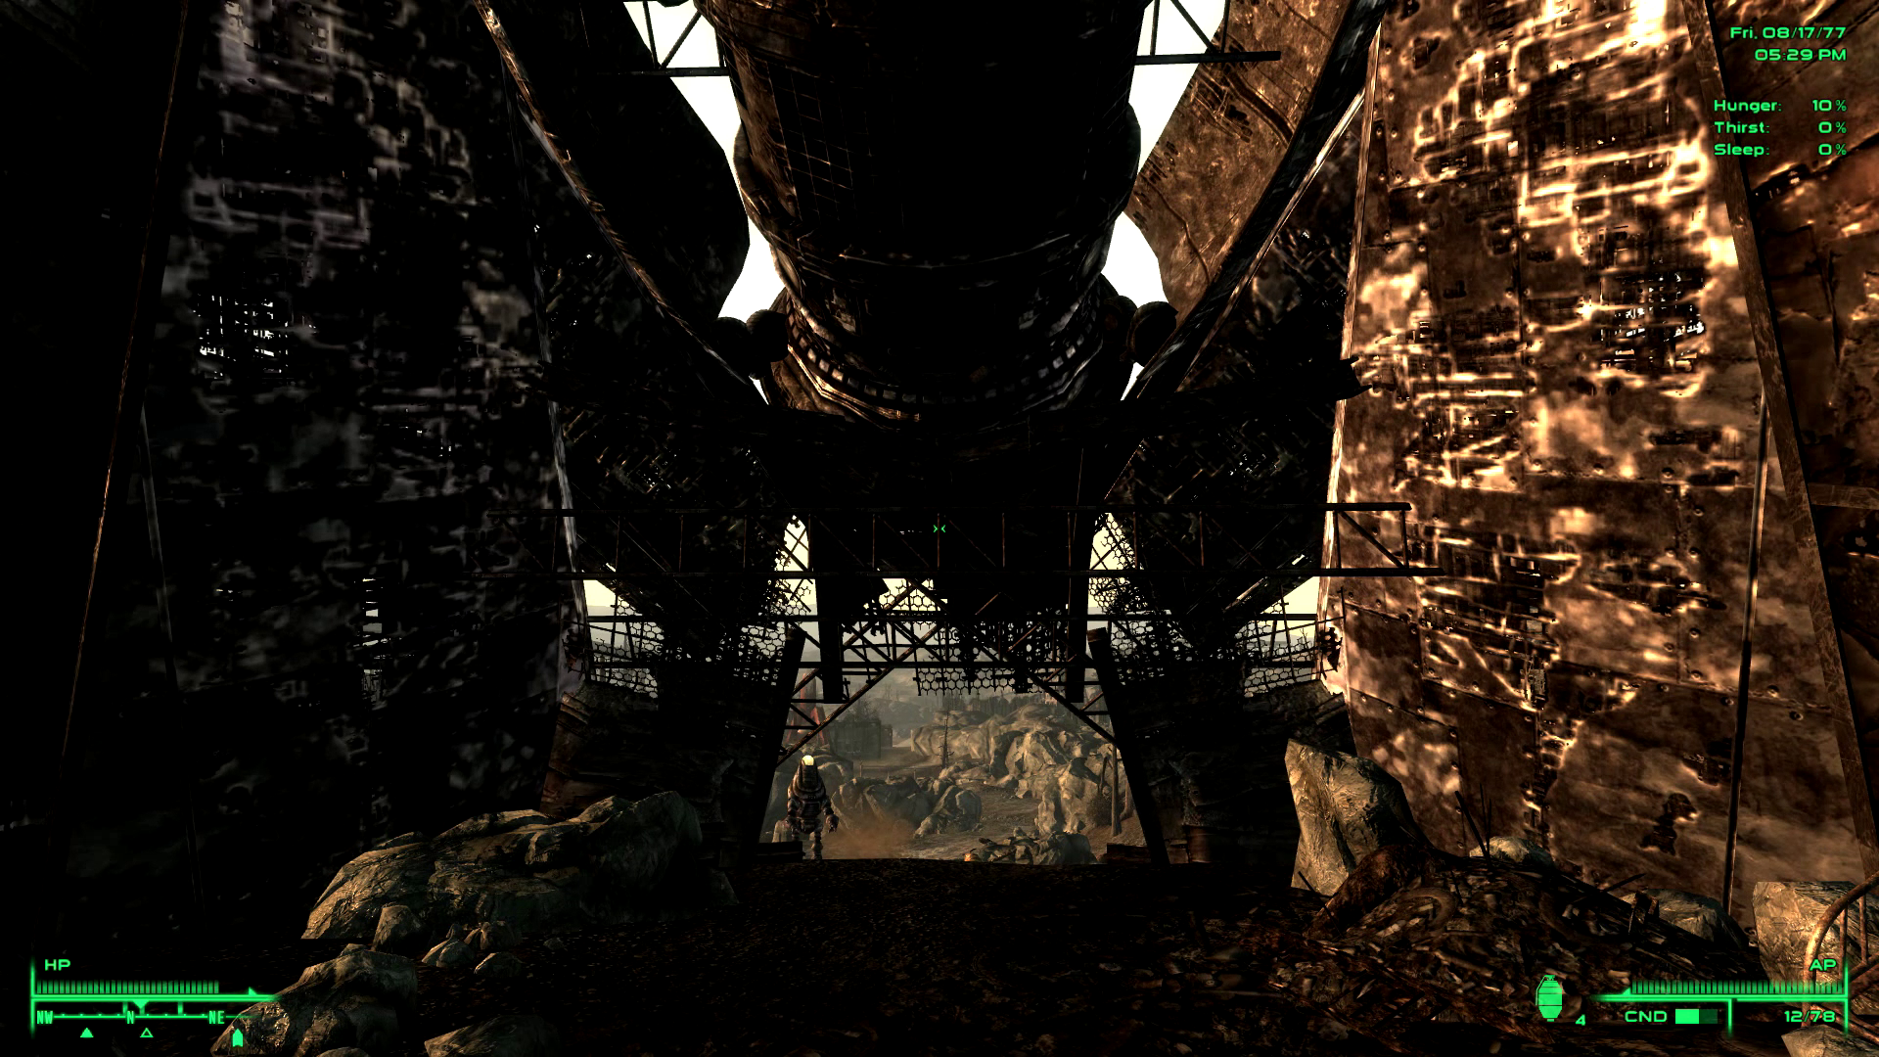
key("Up")
key("Up")
key("Right")
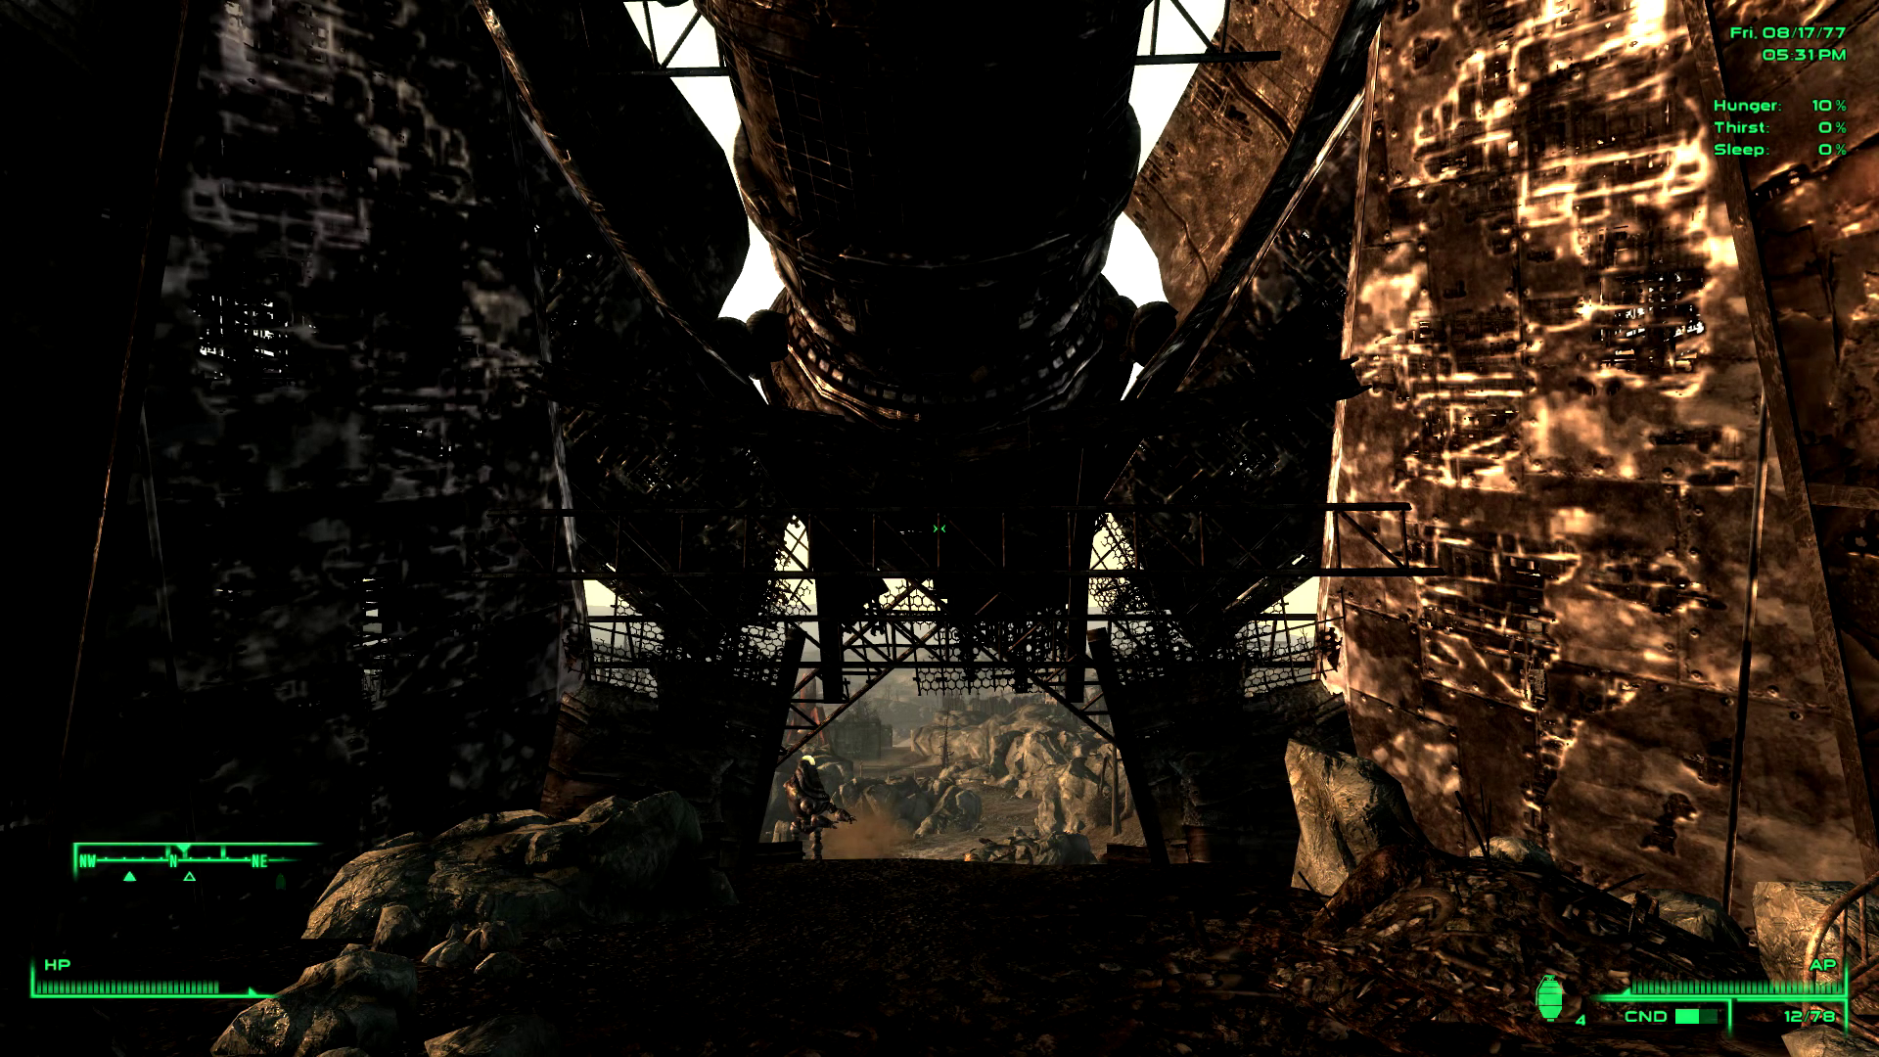
key("Up")
key("Up")
key("Right")
key("Right")
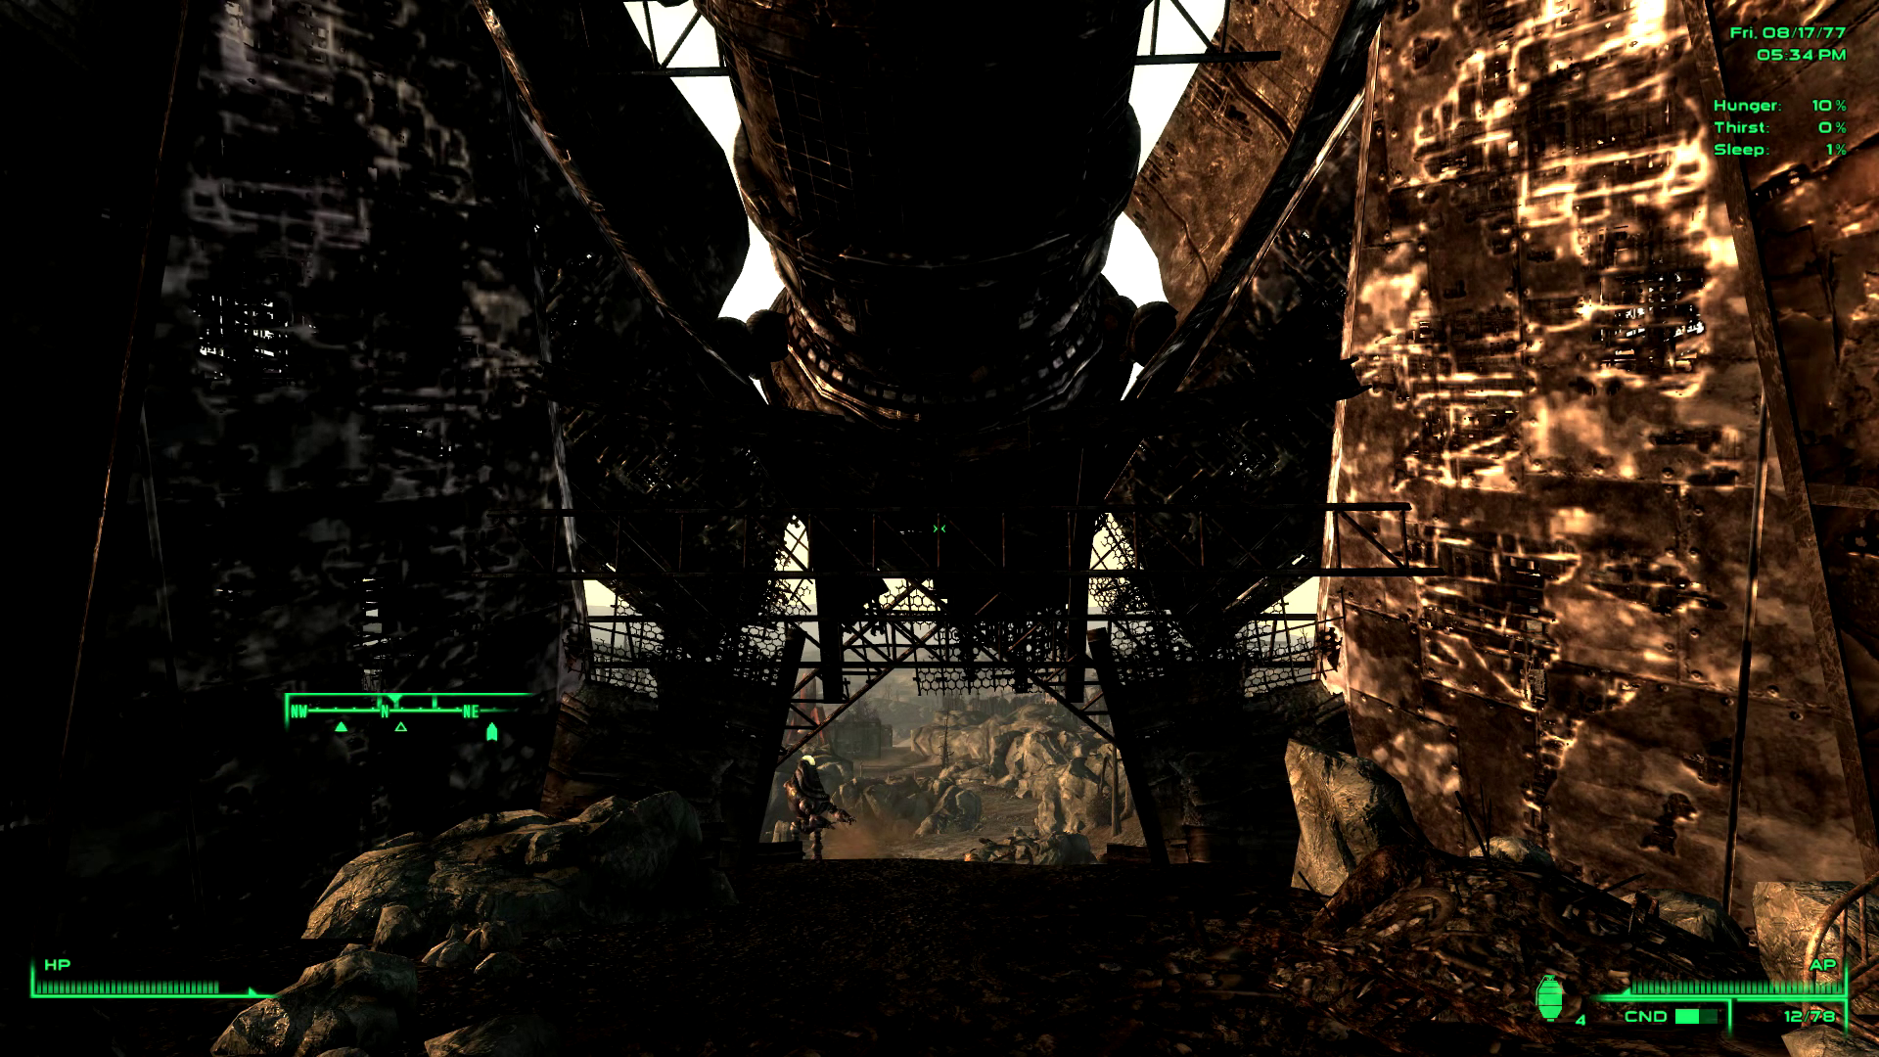
key("Return")
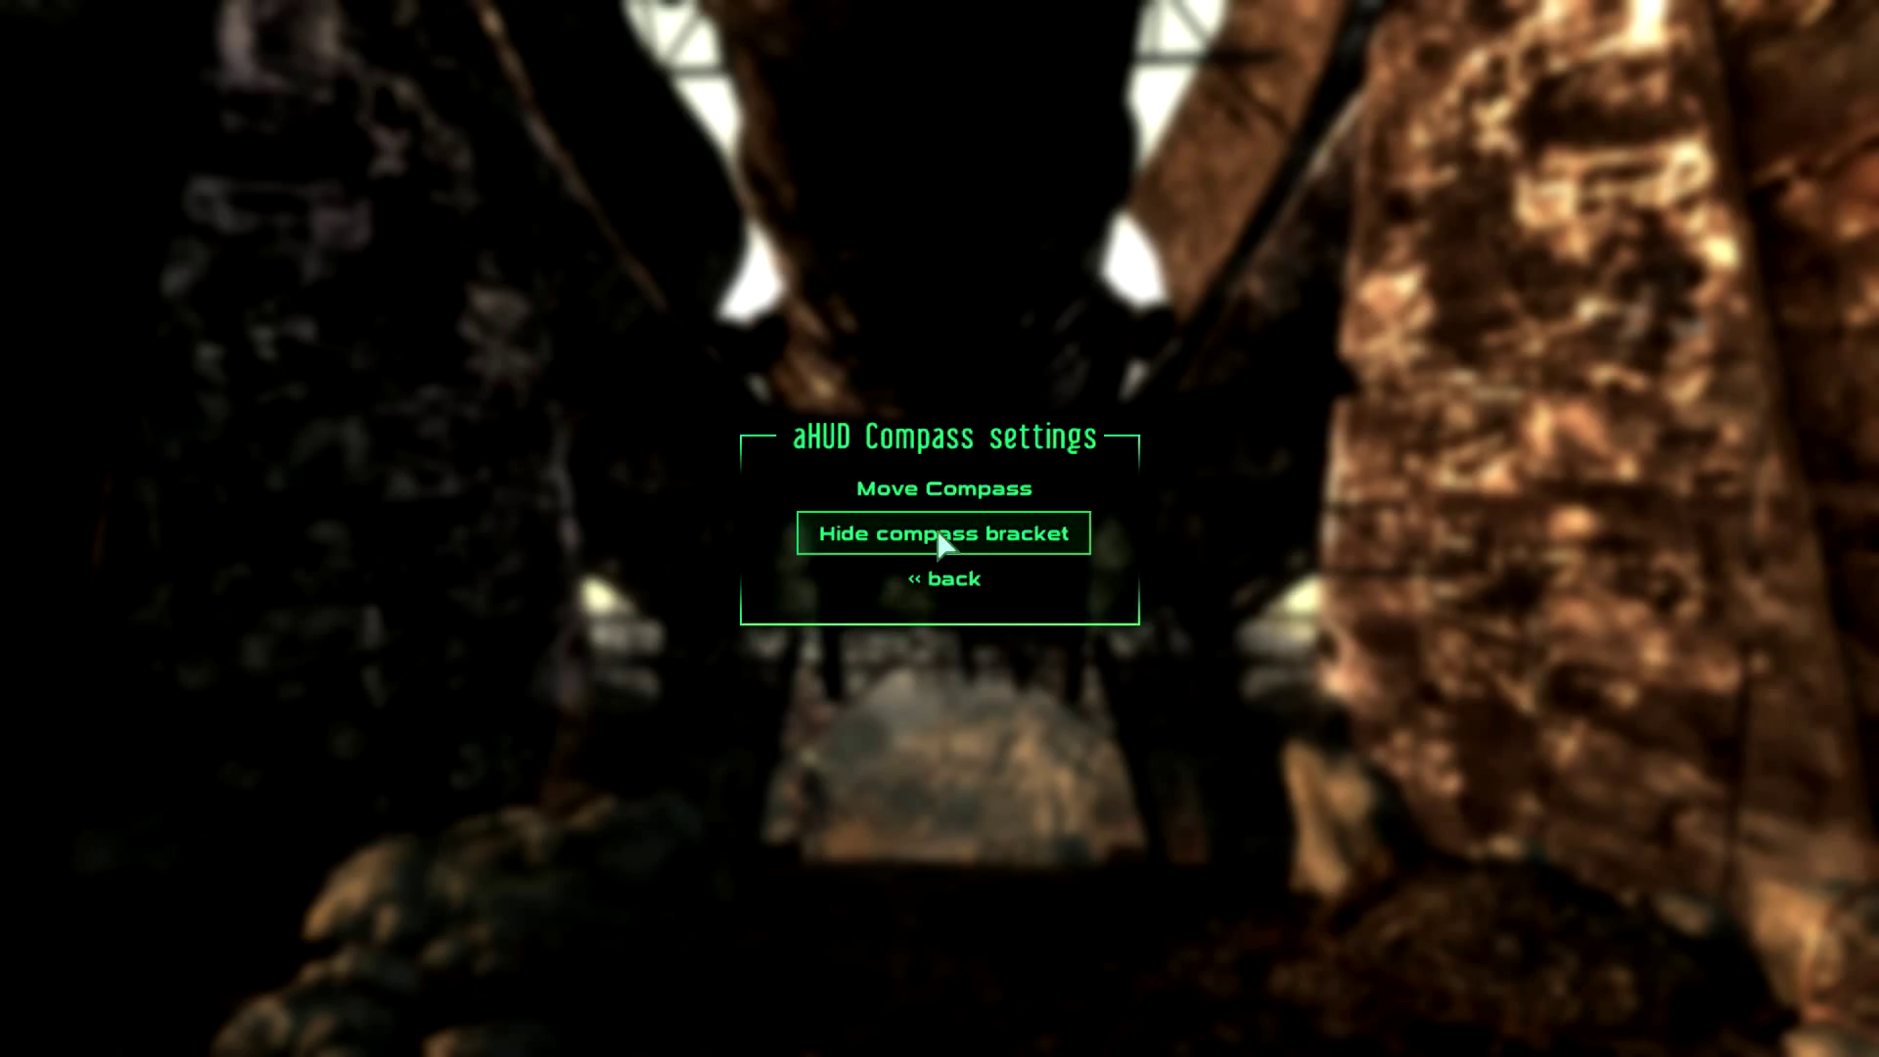
left_click(940, 539)
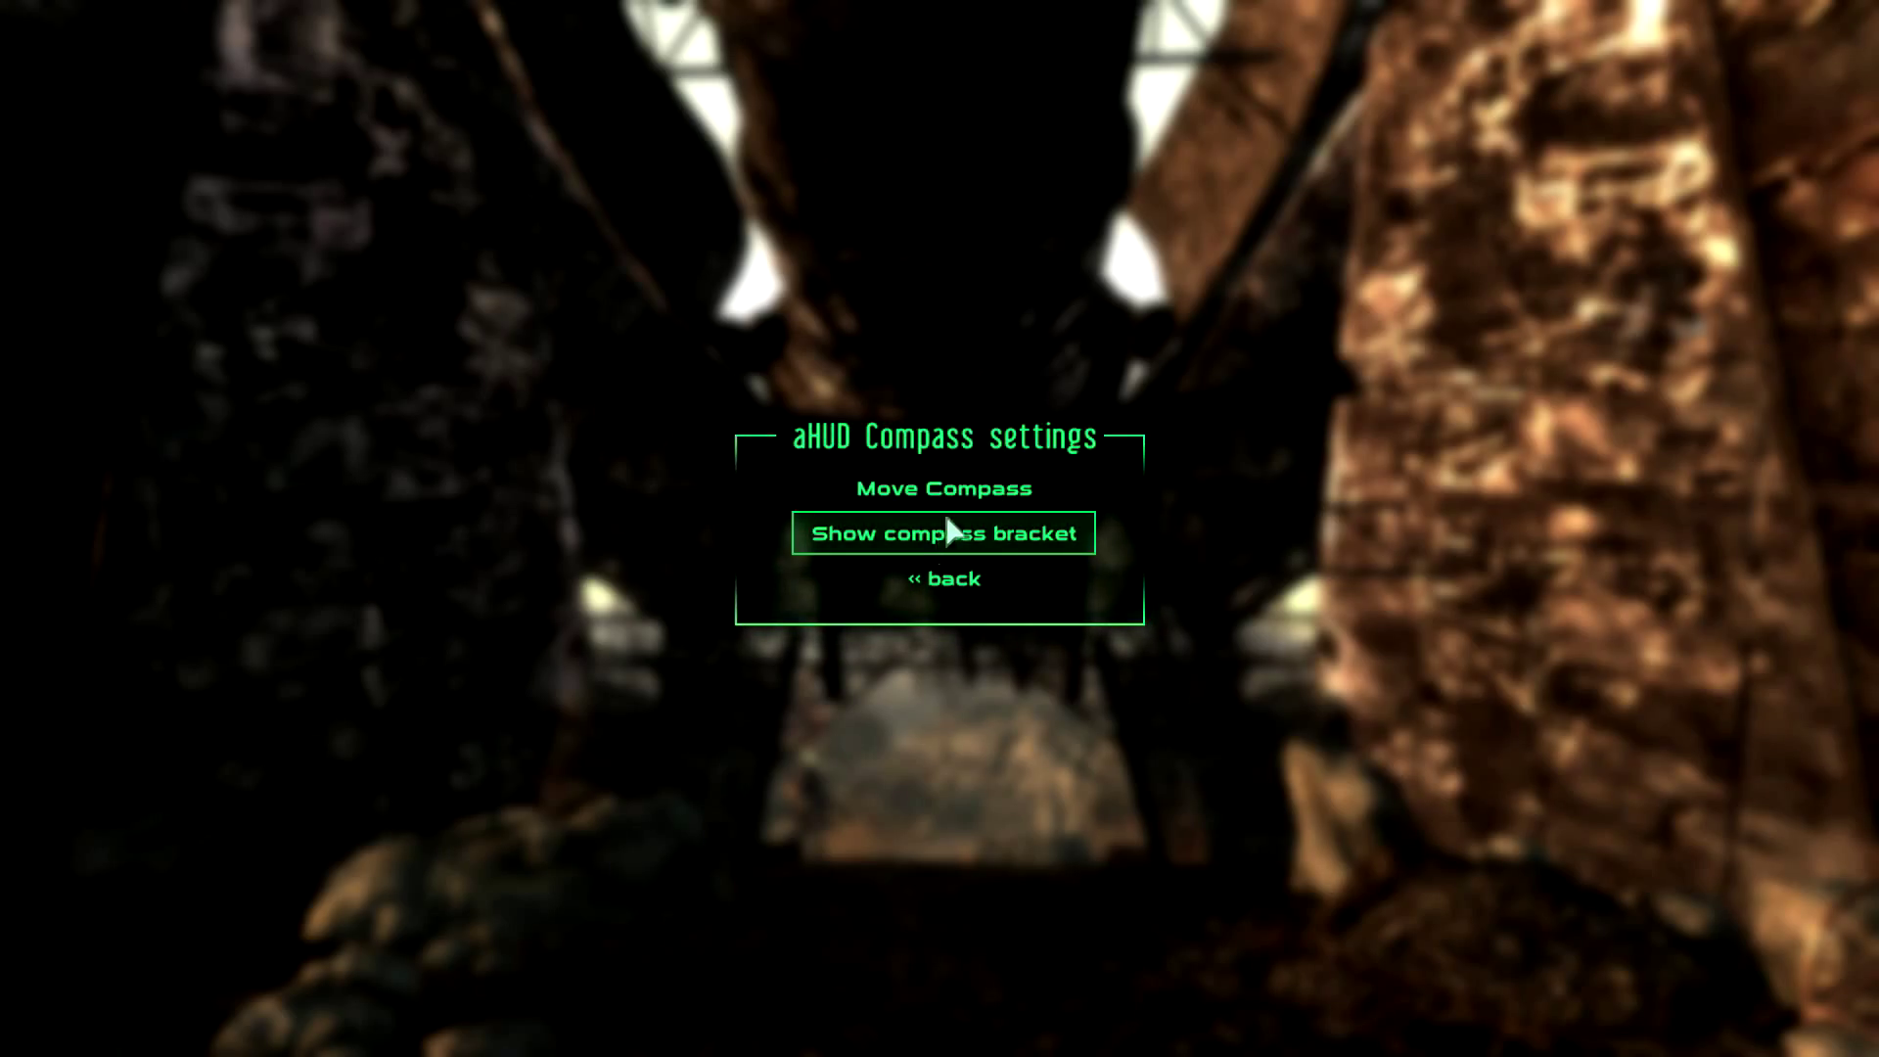
Move the compass to the bottom centre of the HUD and leave the aHUD settings
left_click(968, 504)
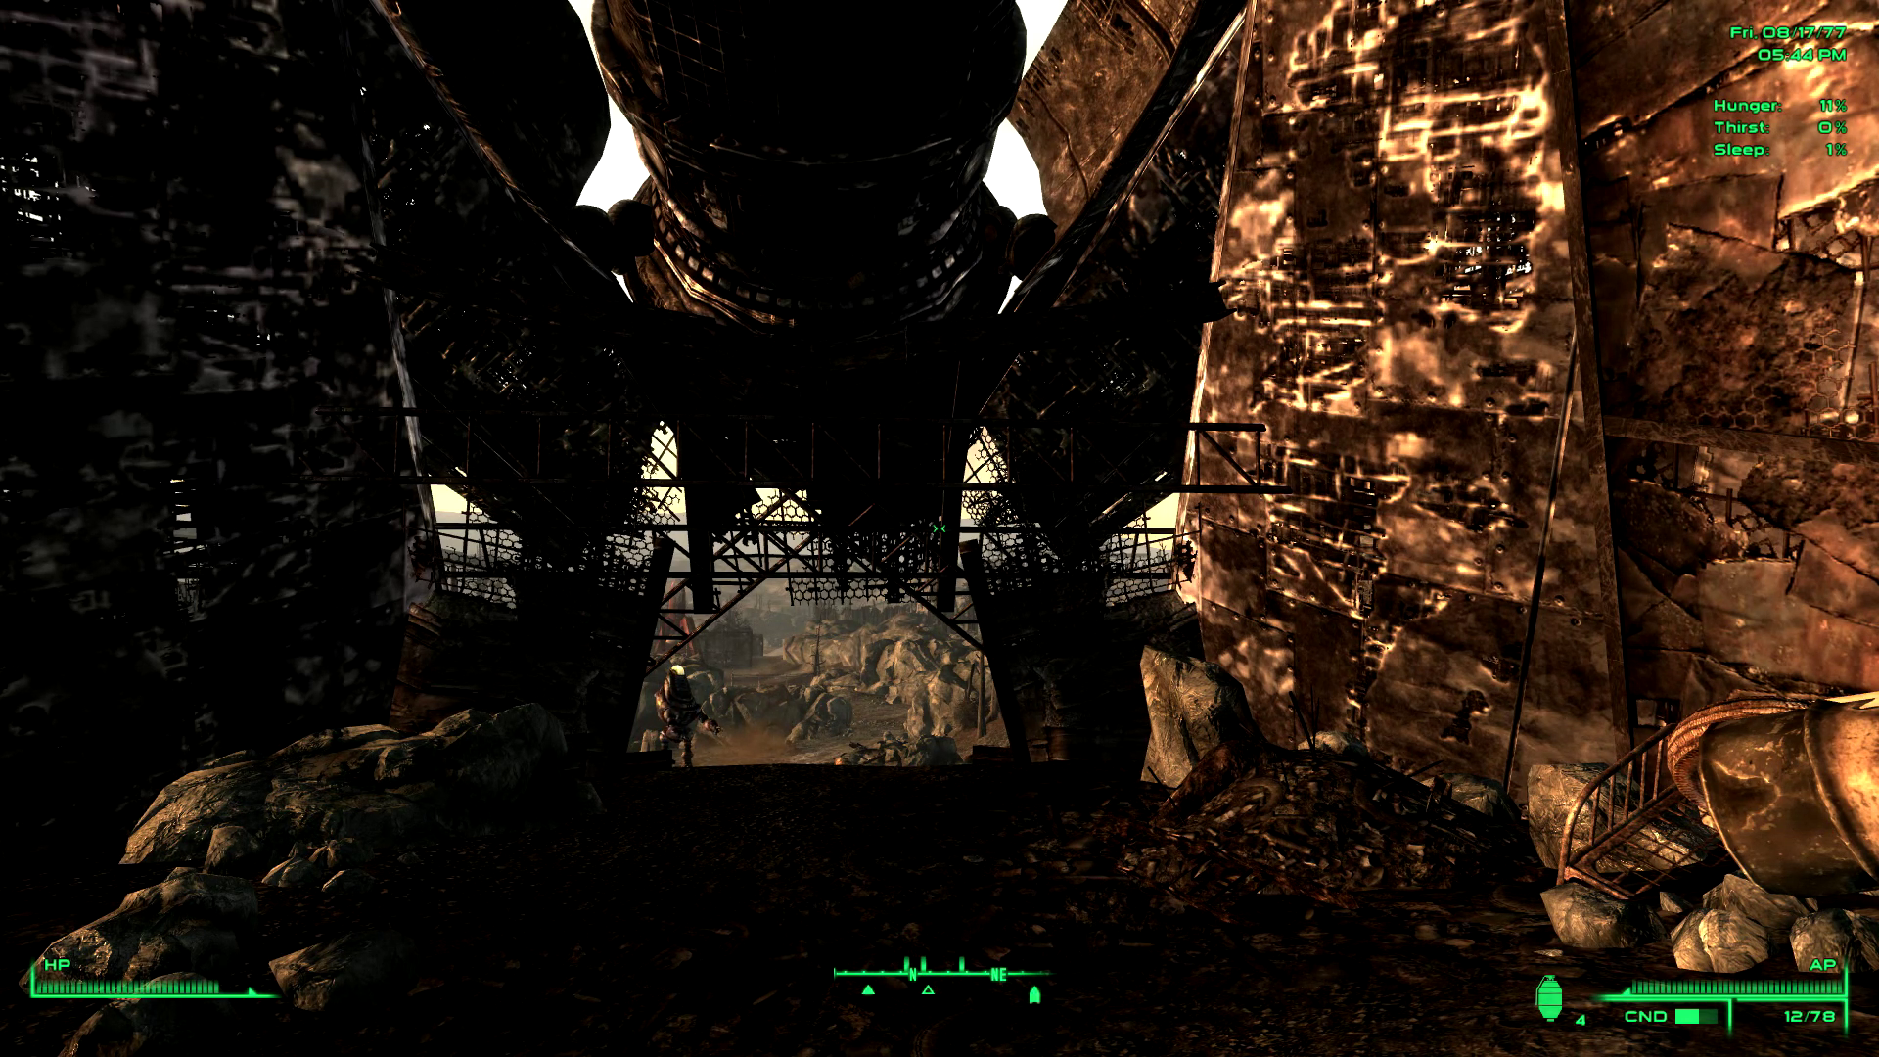
key("Return")
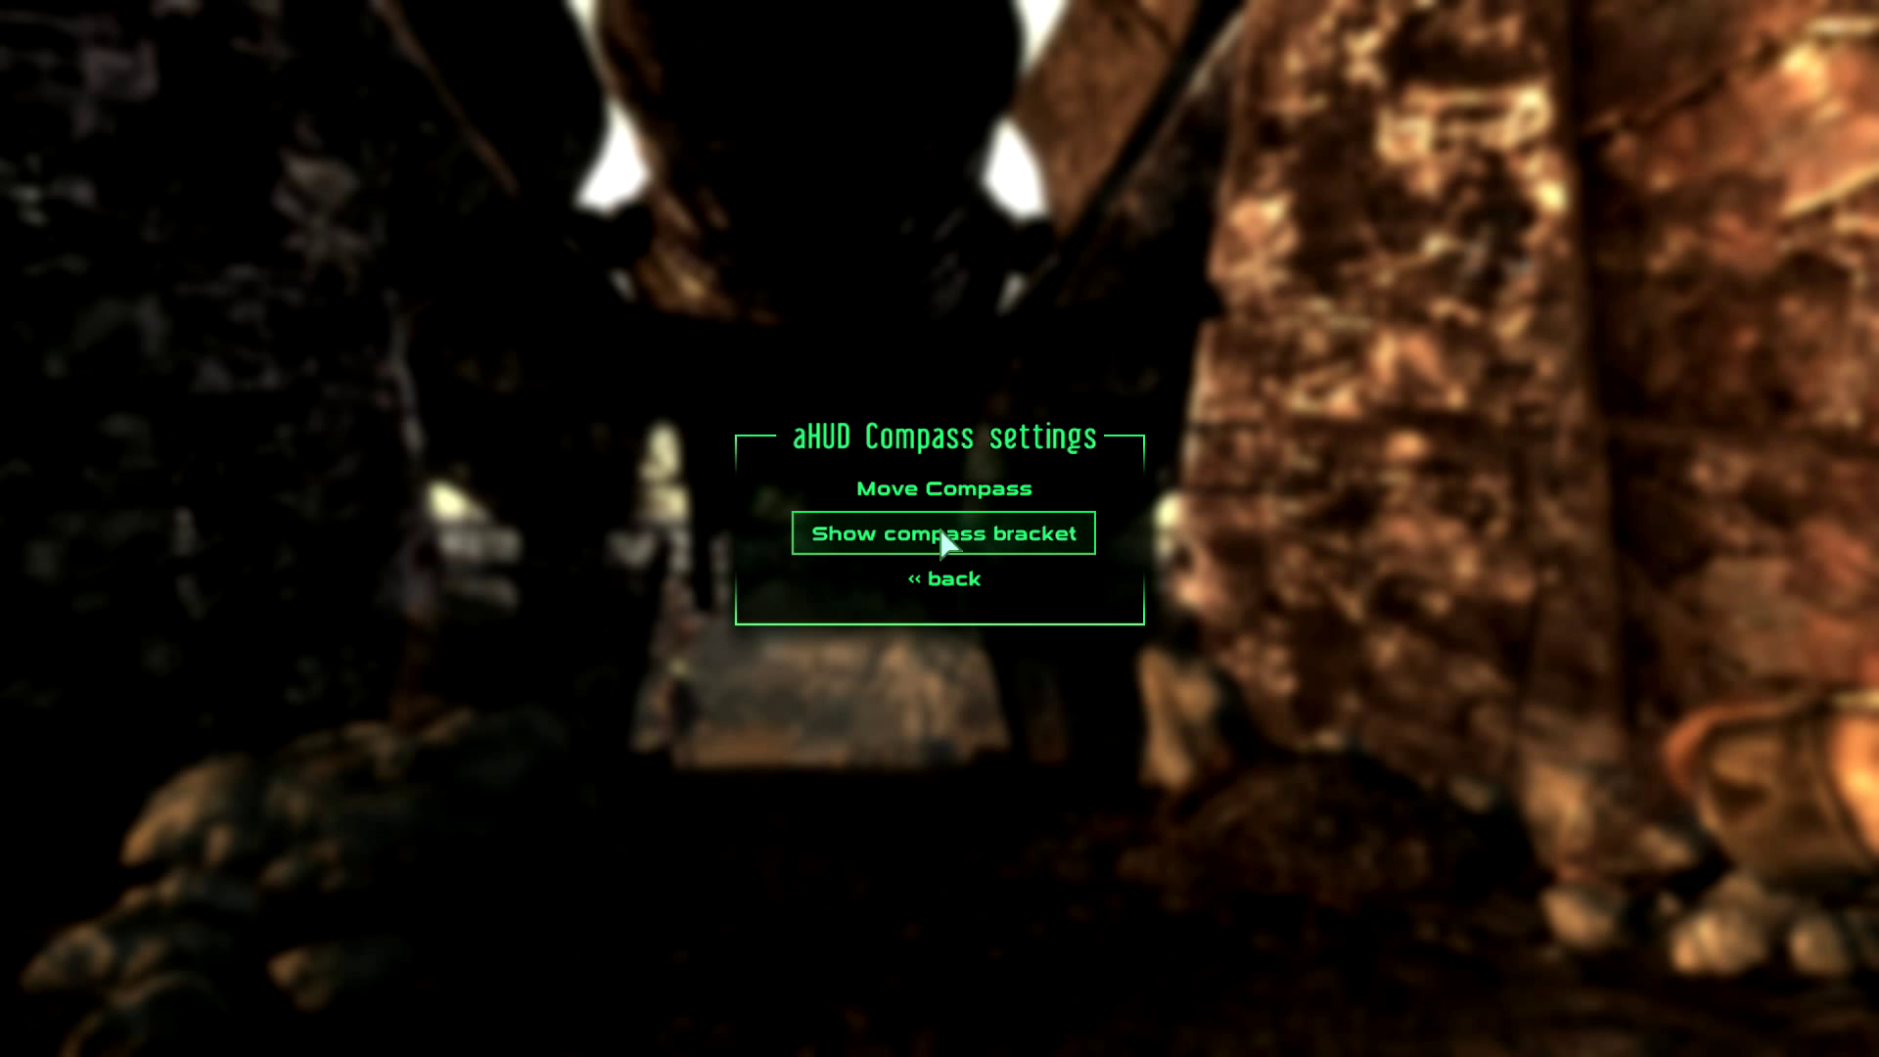
left_click(937, 583)
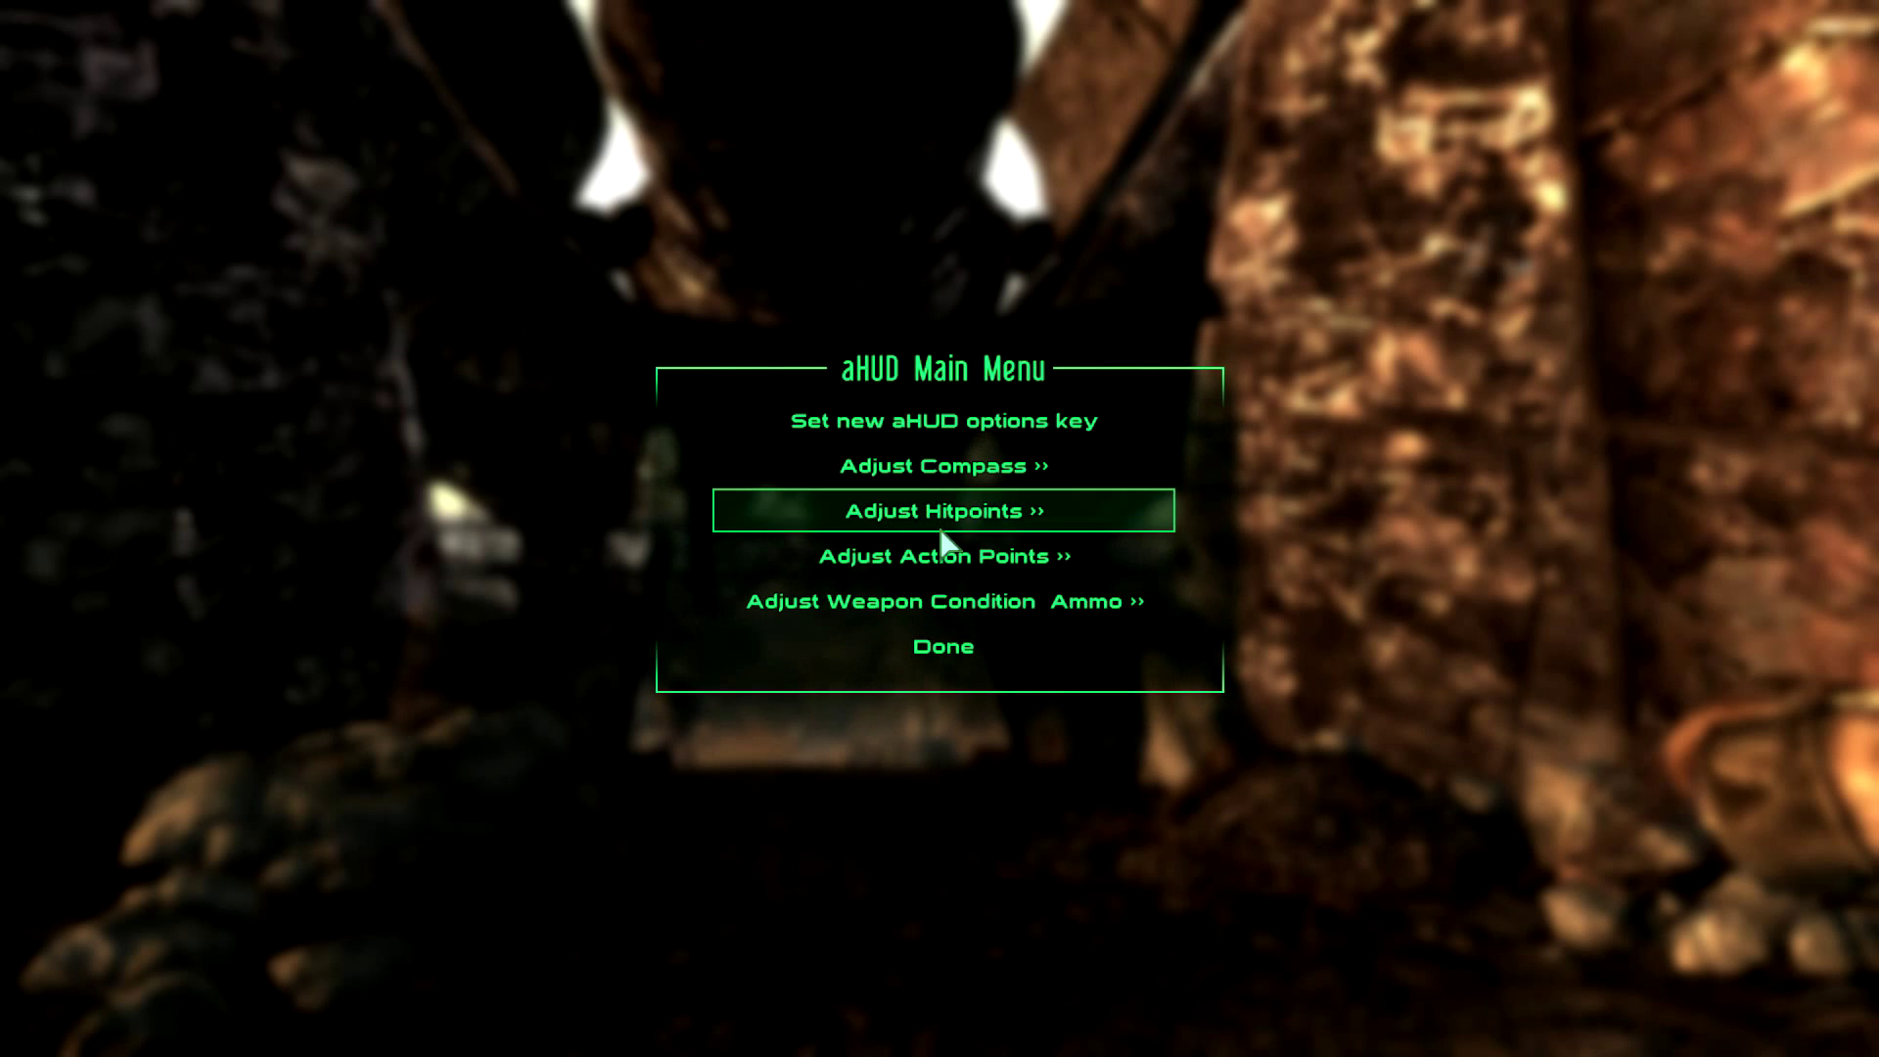
left_click(927, 650)
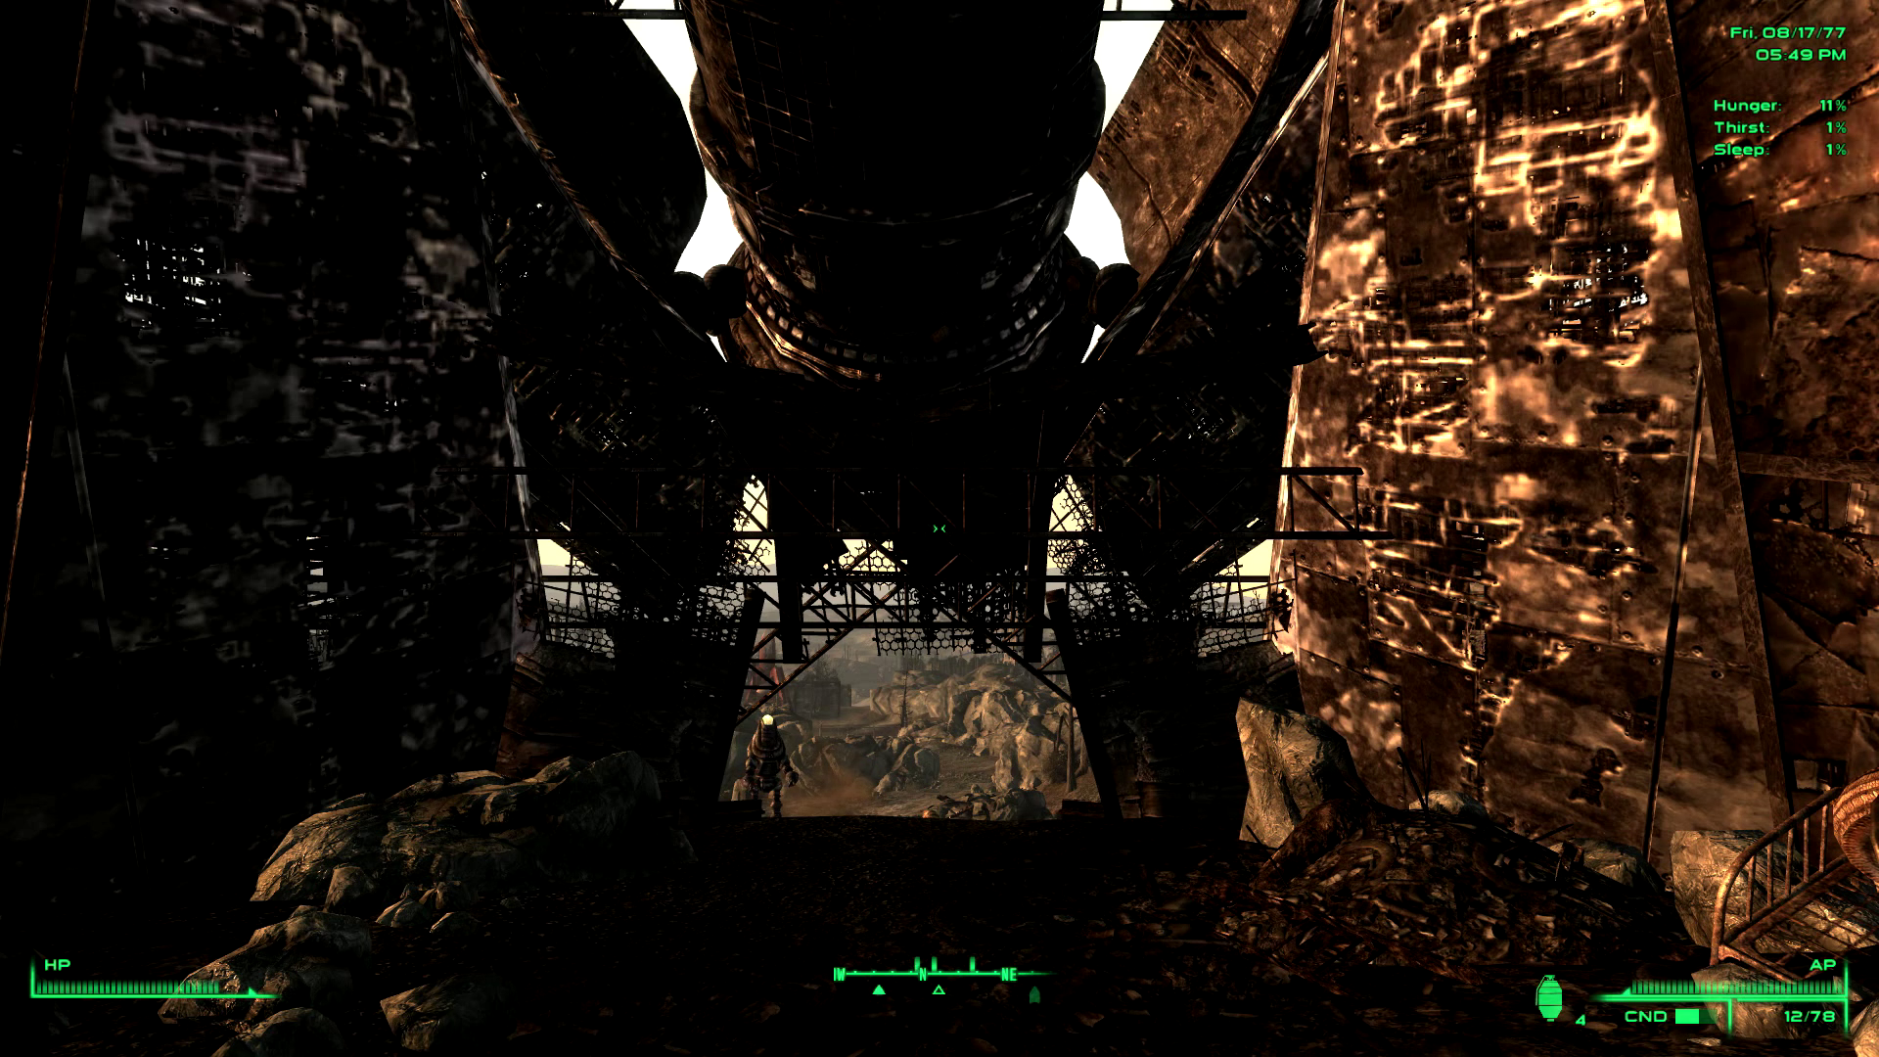
Review the DarNified UI F3 settings, including the xPanels options, and return to the game
key("Escape")
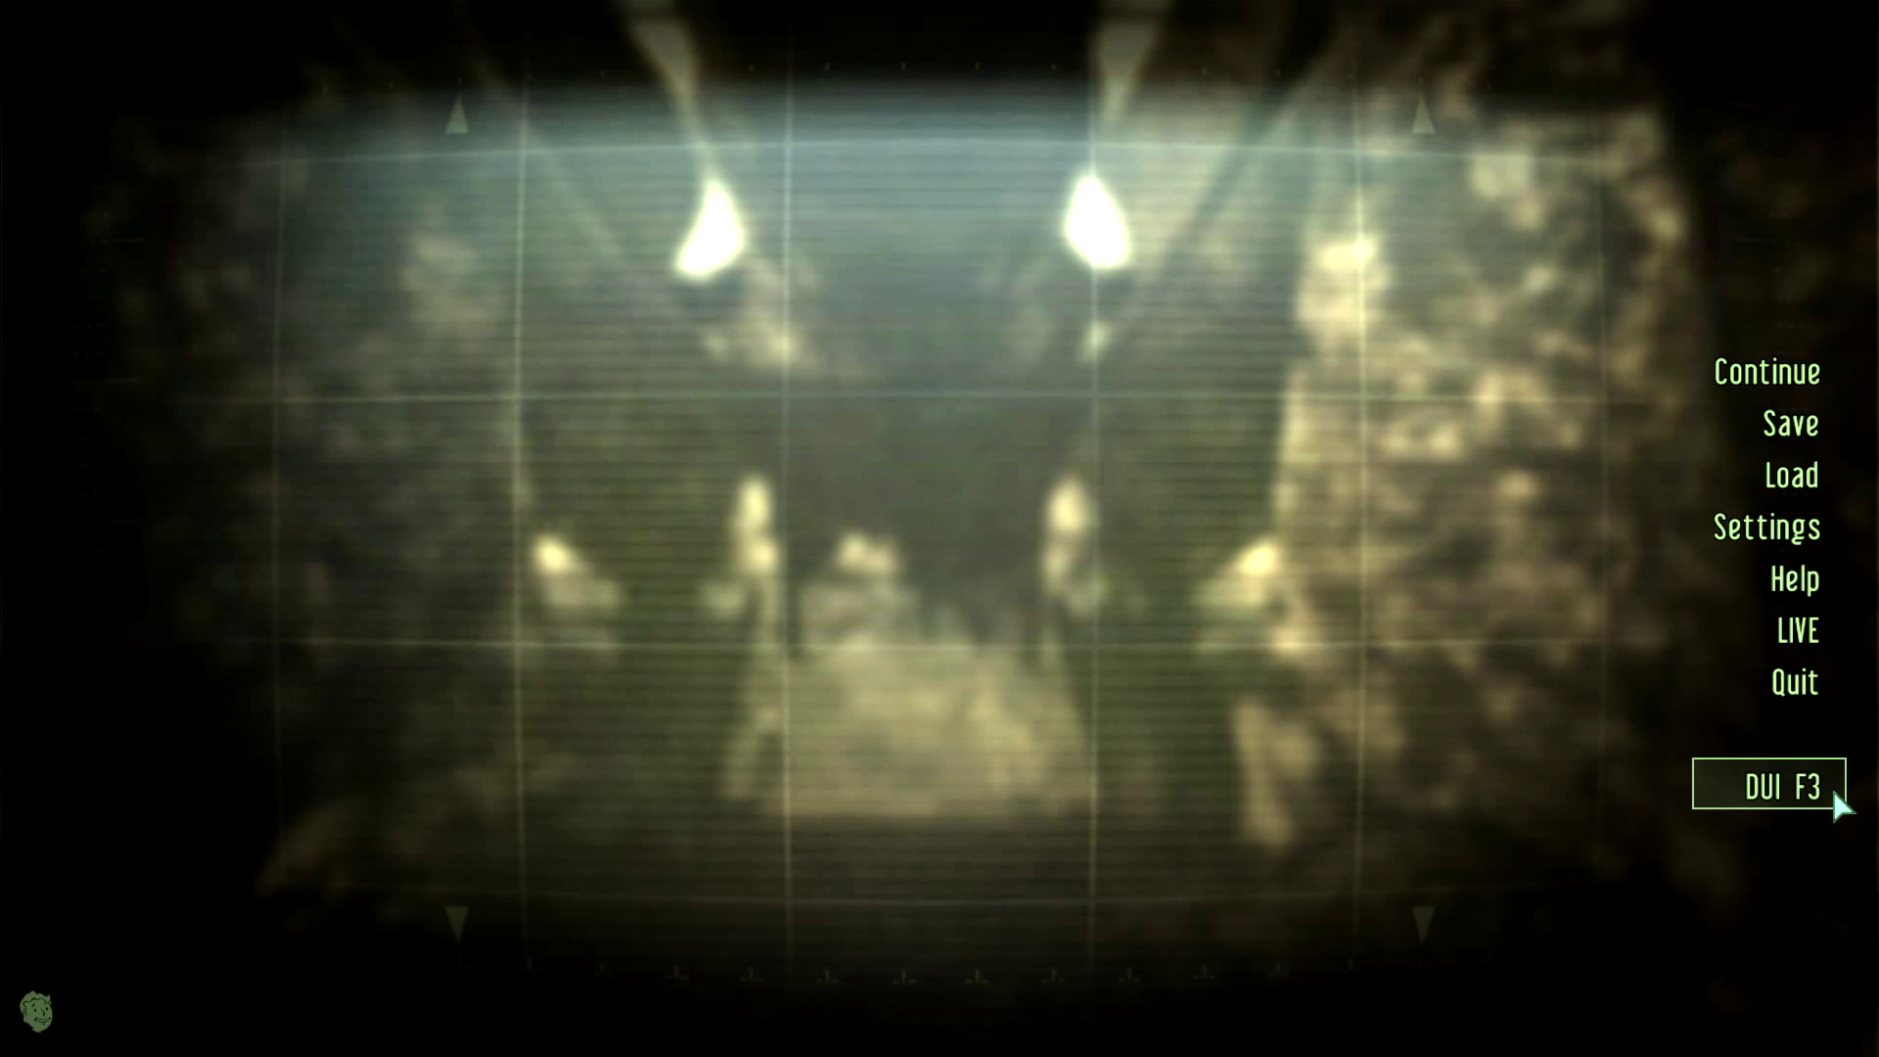
left_click(1775, 794)
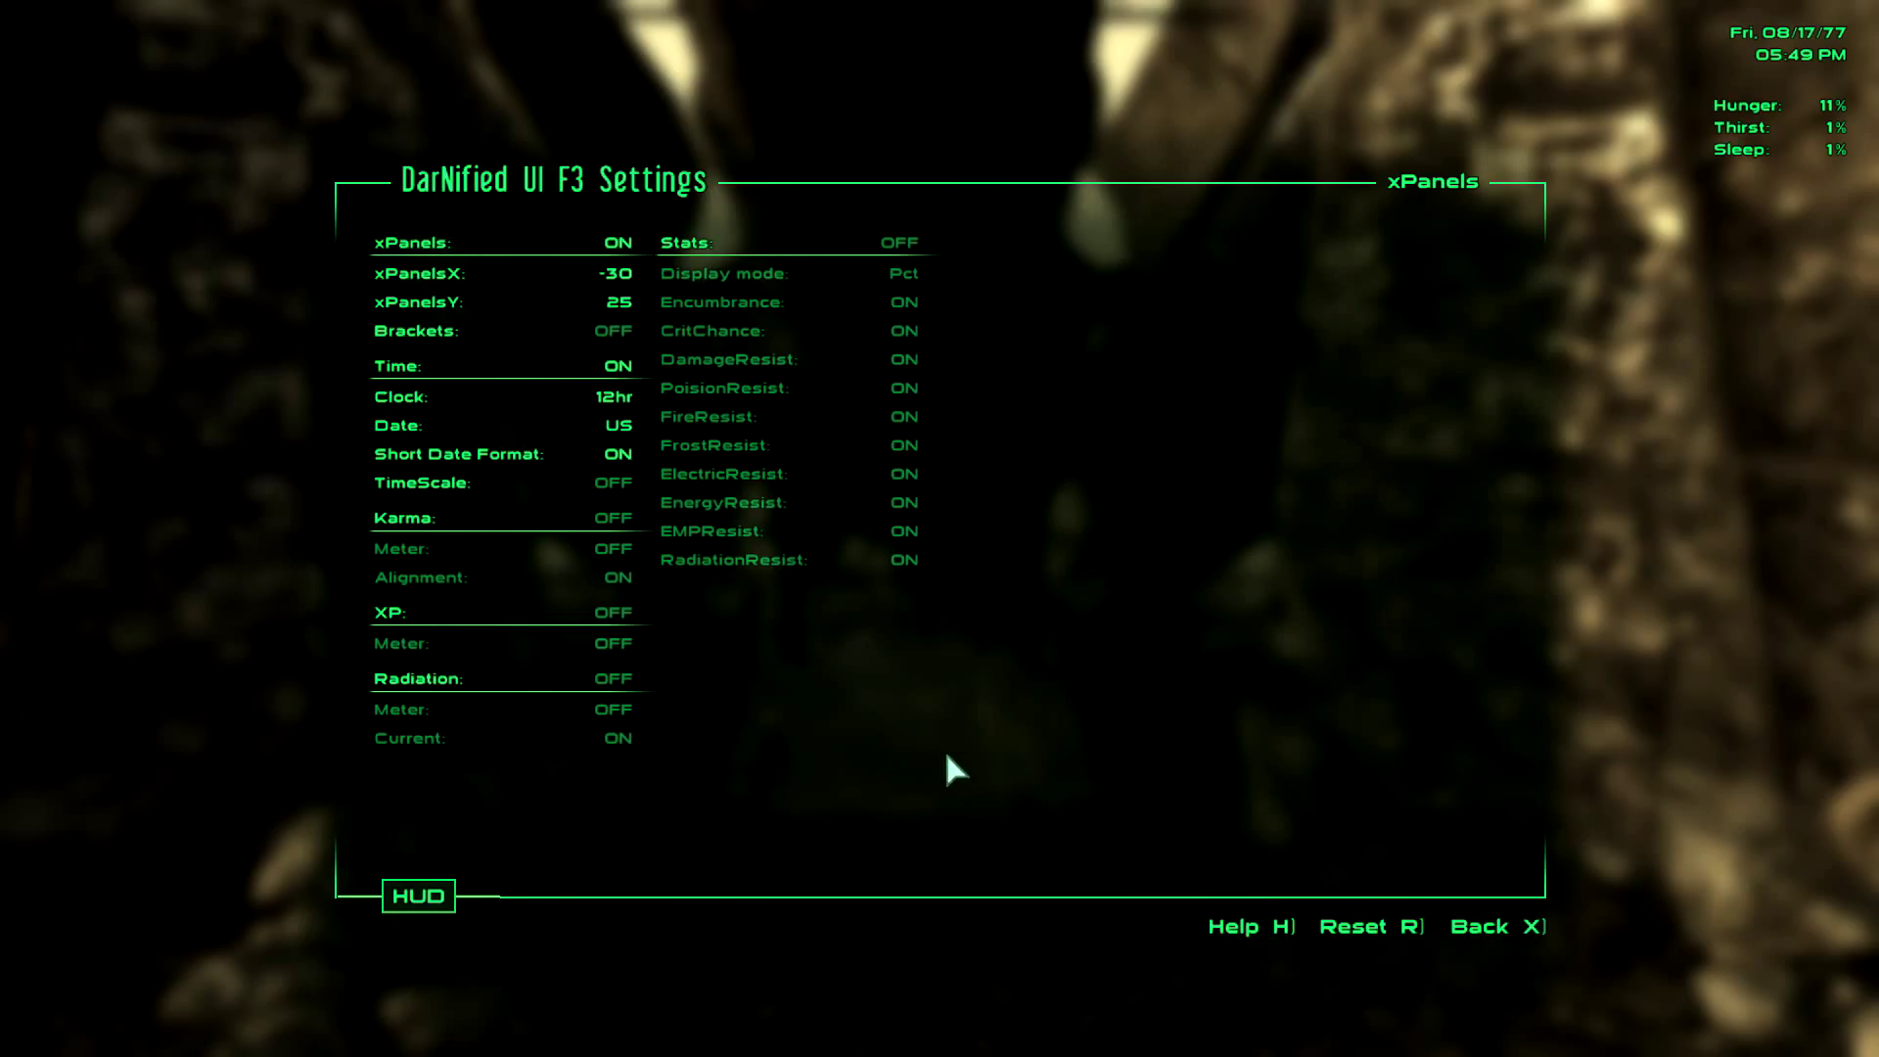
left_click(1479, 927)
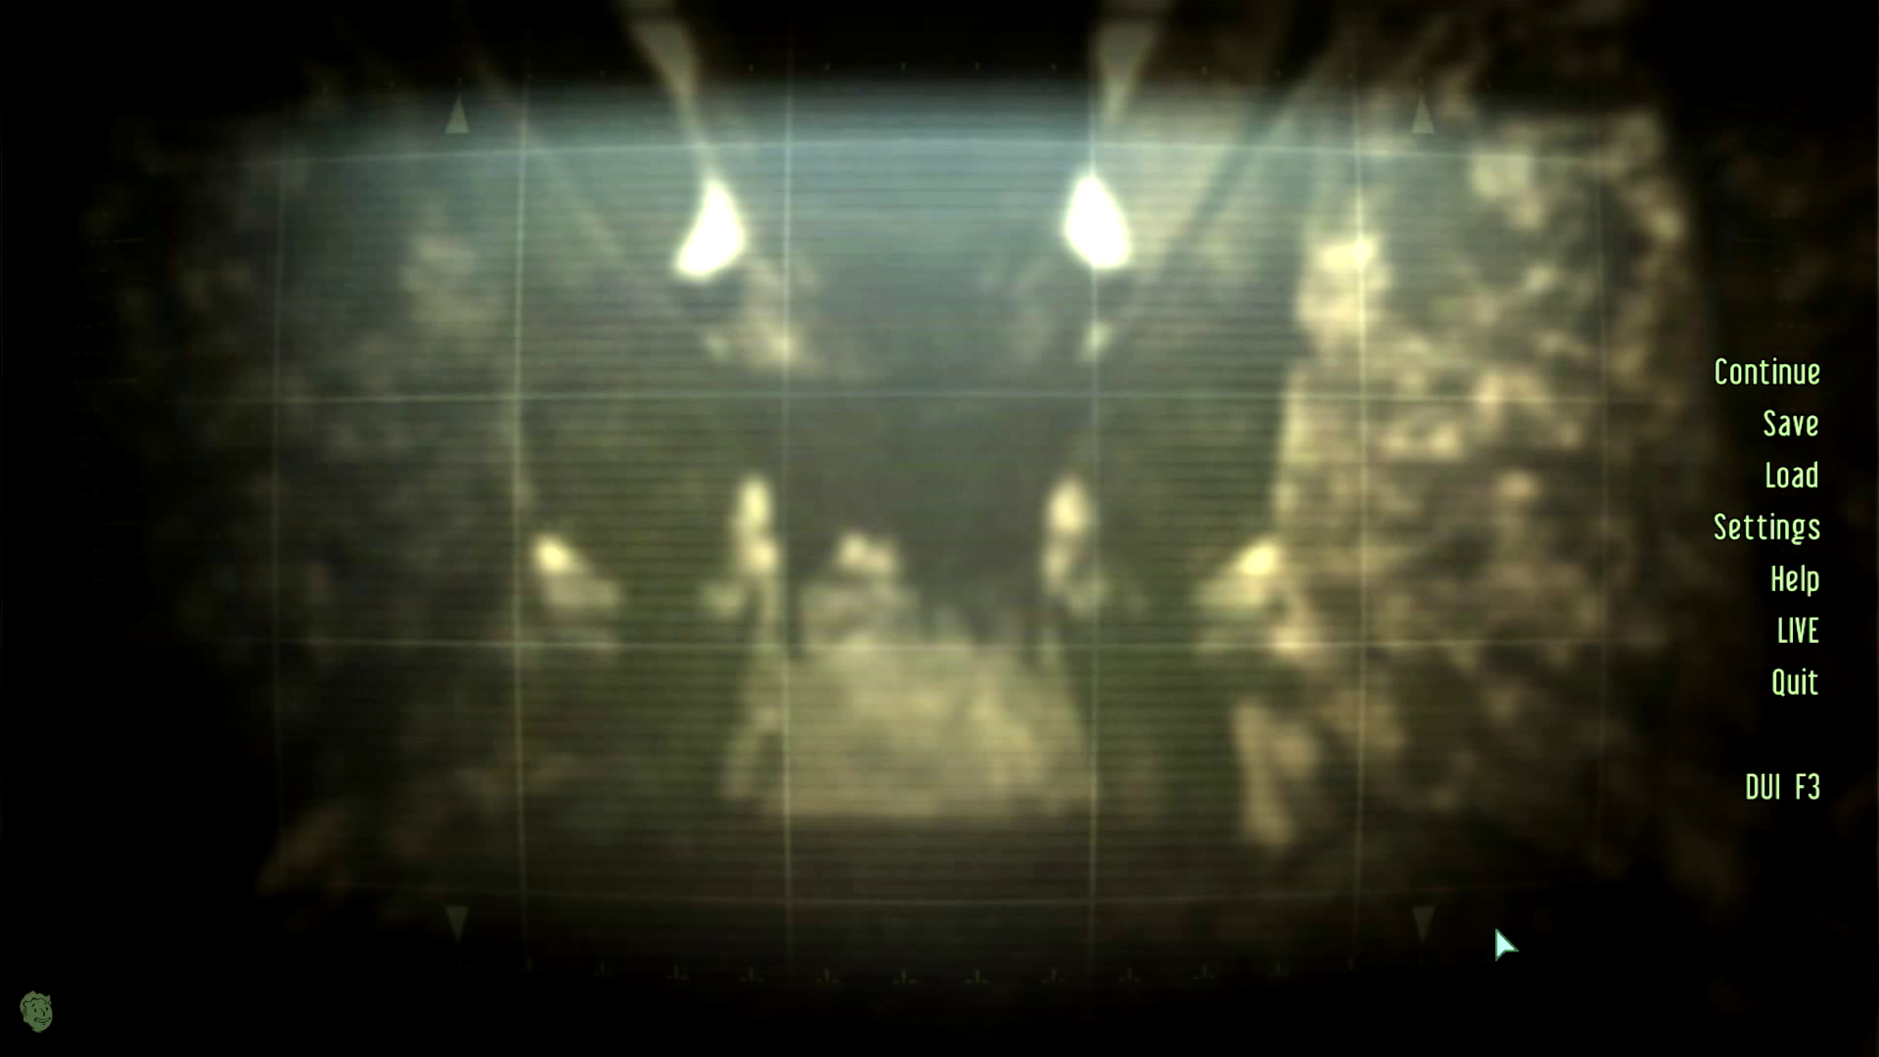
left_click(1734, 380)
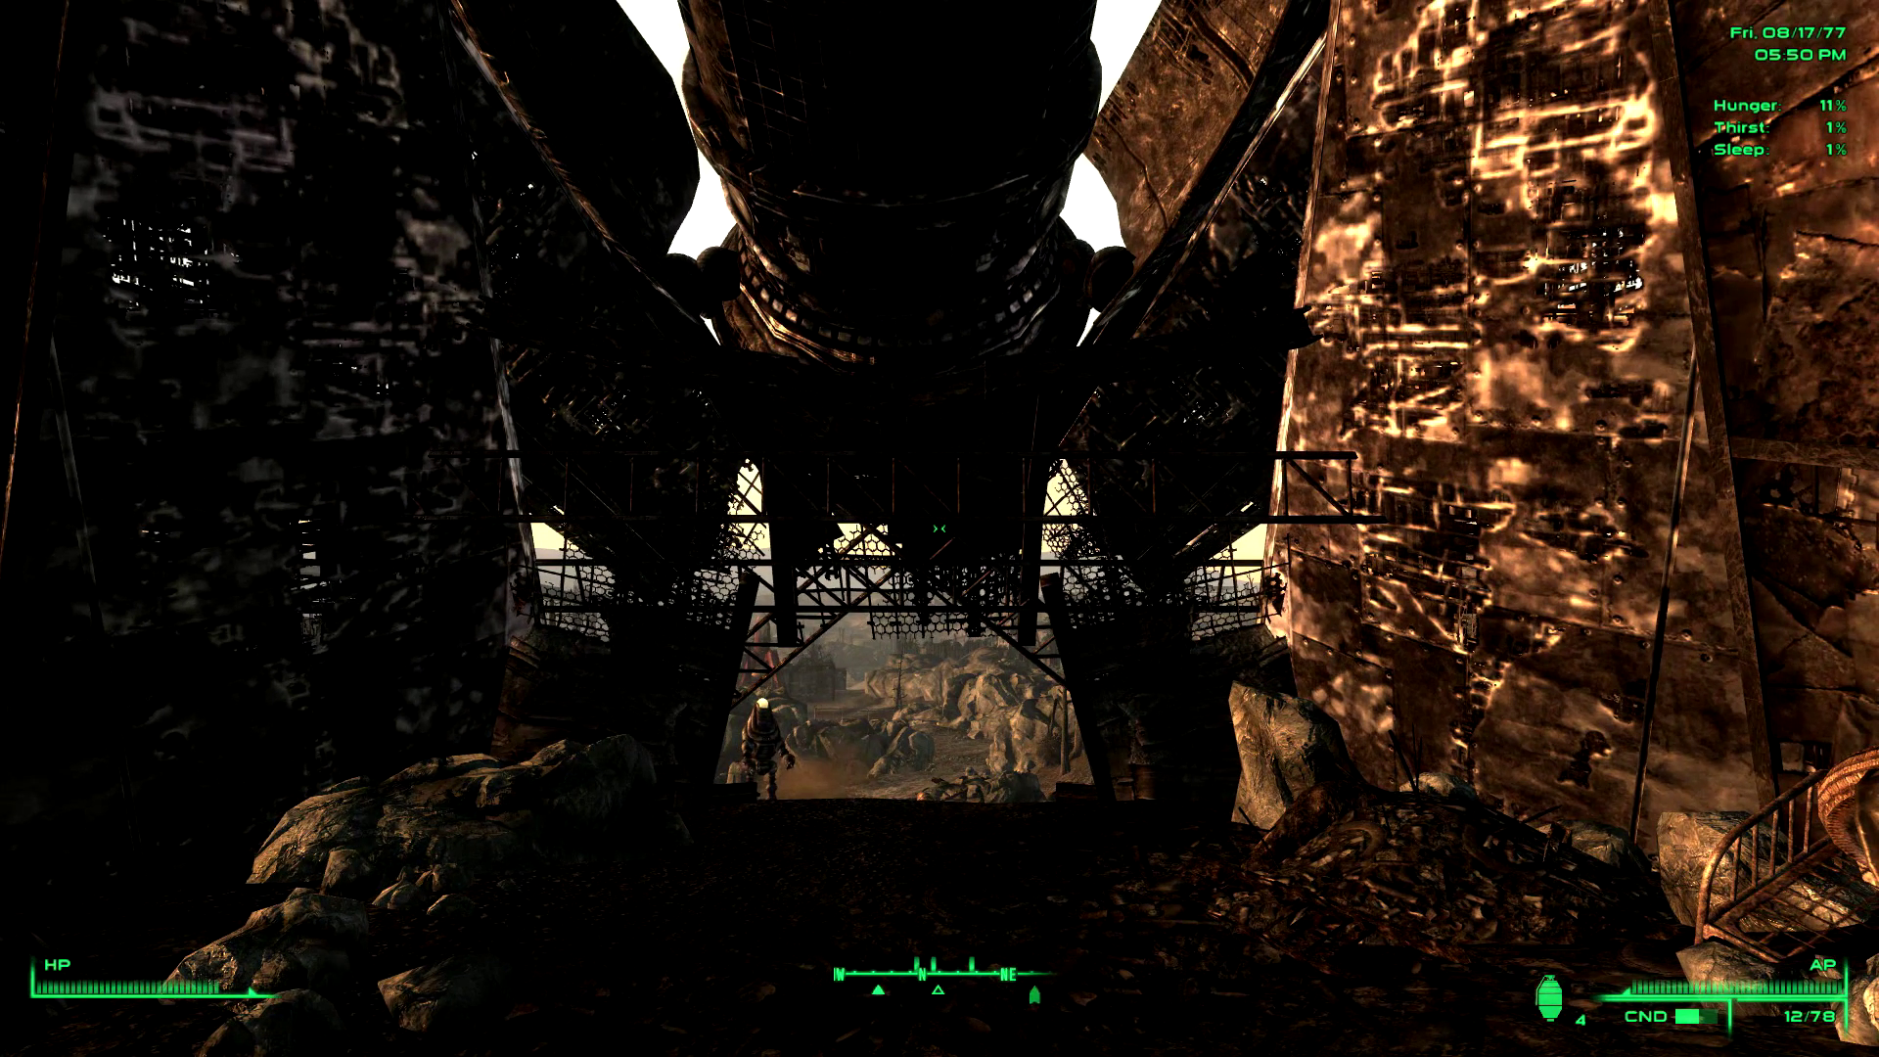
View the FWE Control Panel from the Pip-Boy's apparel items and exit it without changing settings
key("Tab")
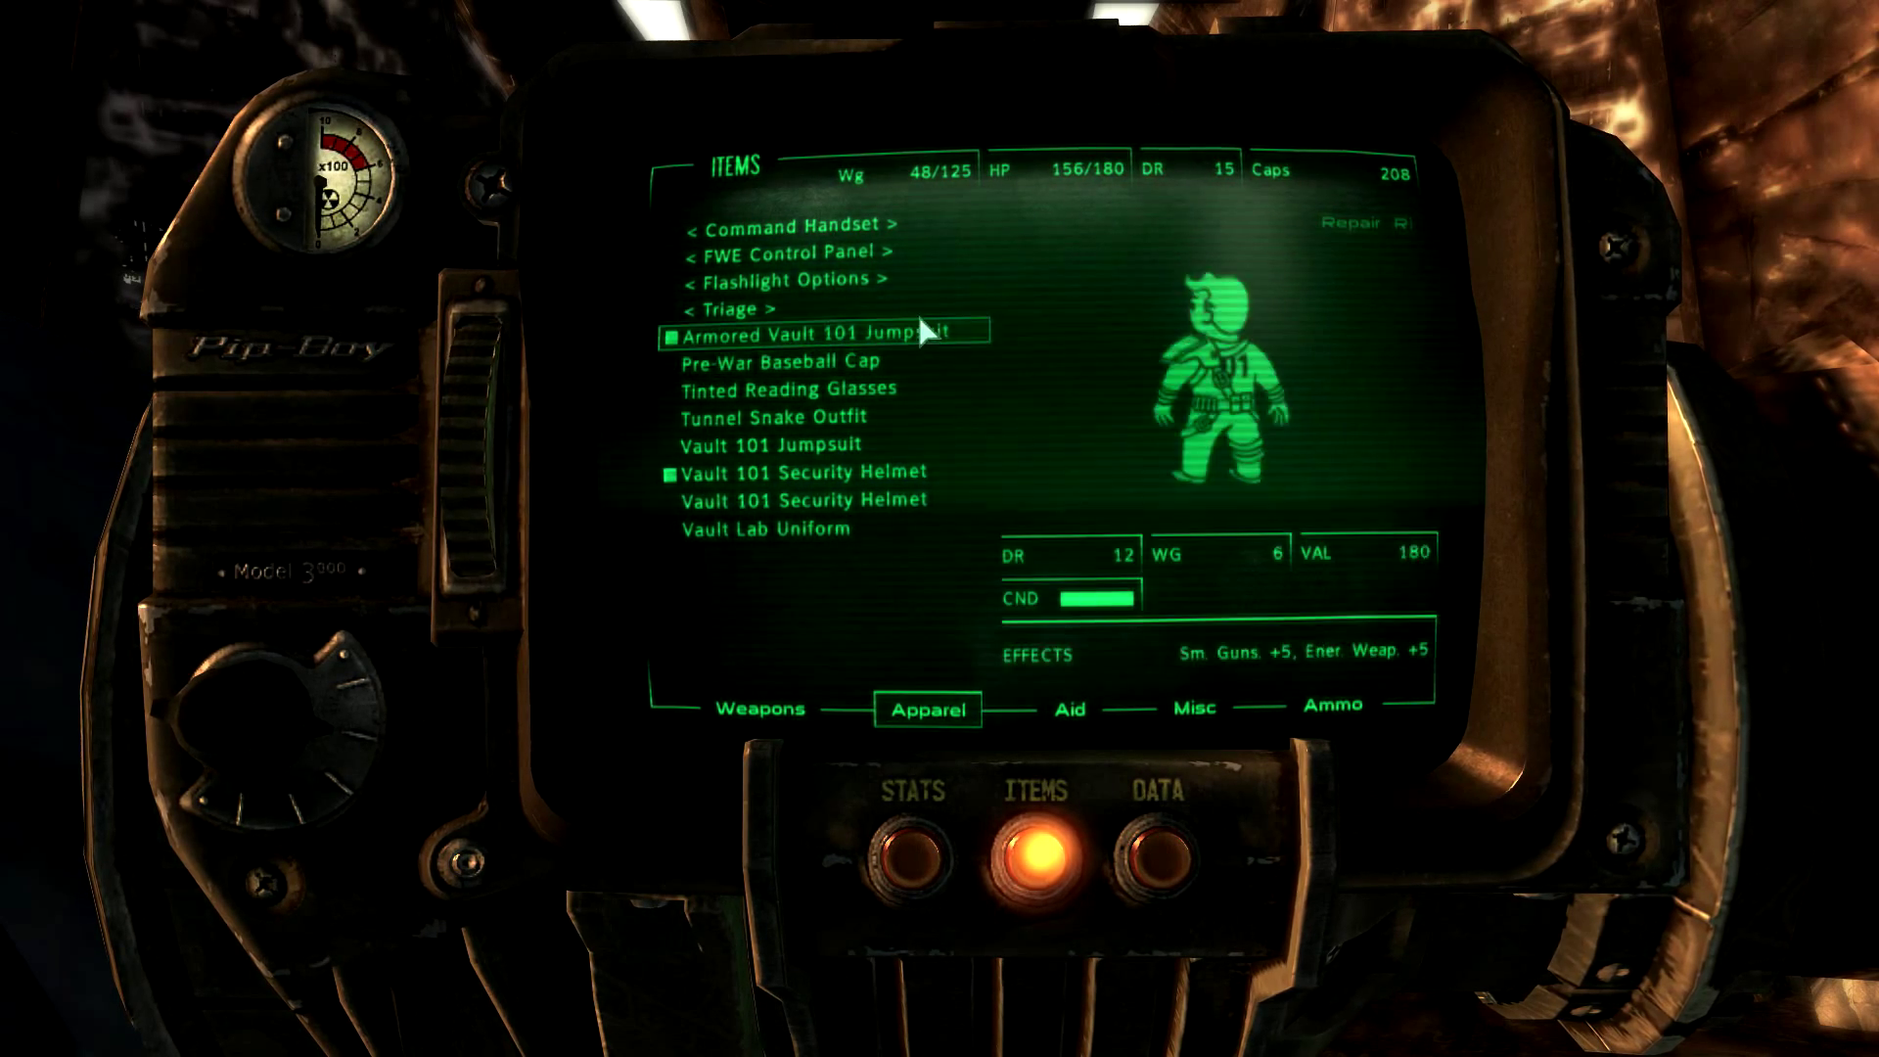
left_click(847, 266)
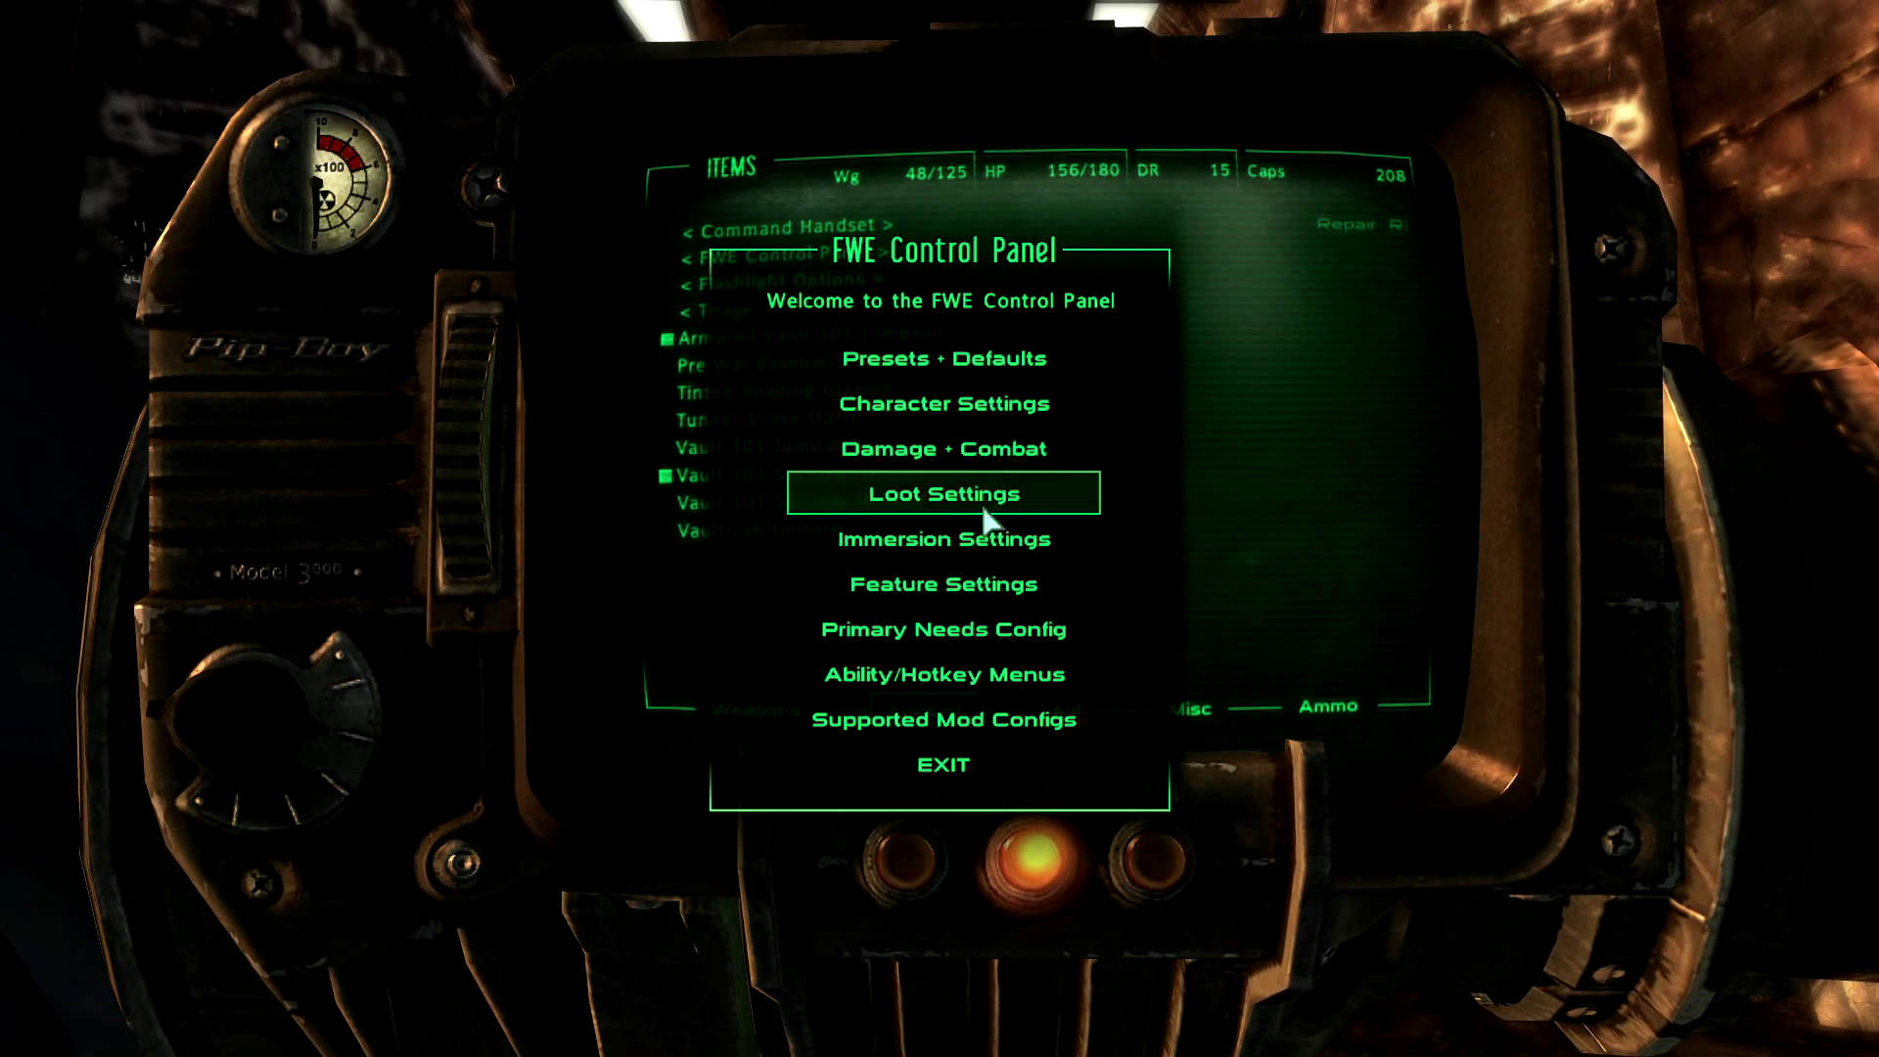
left_click(944, 768)
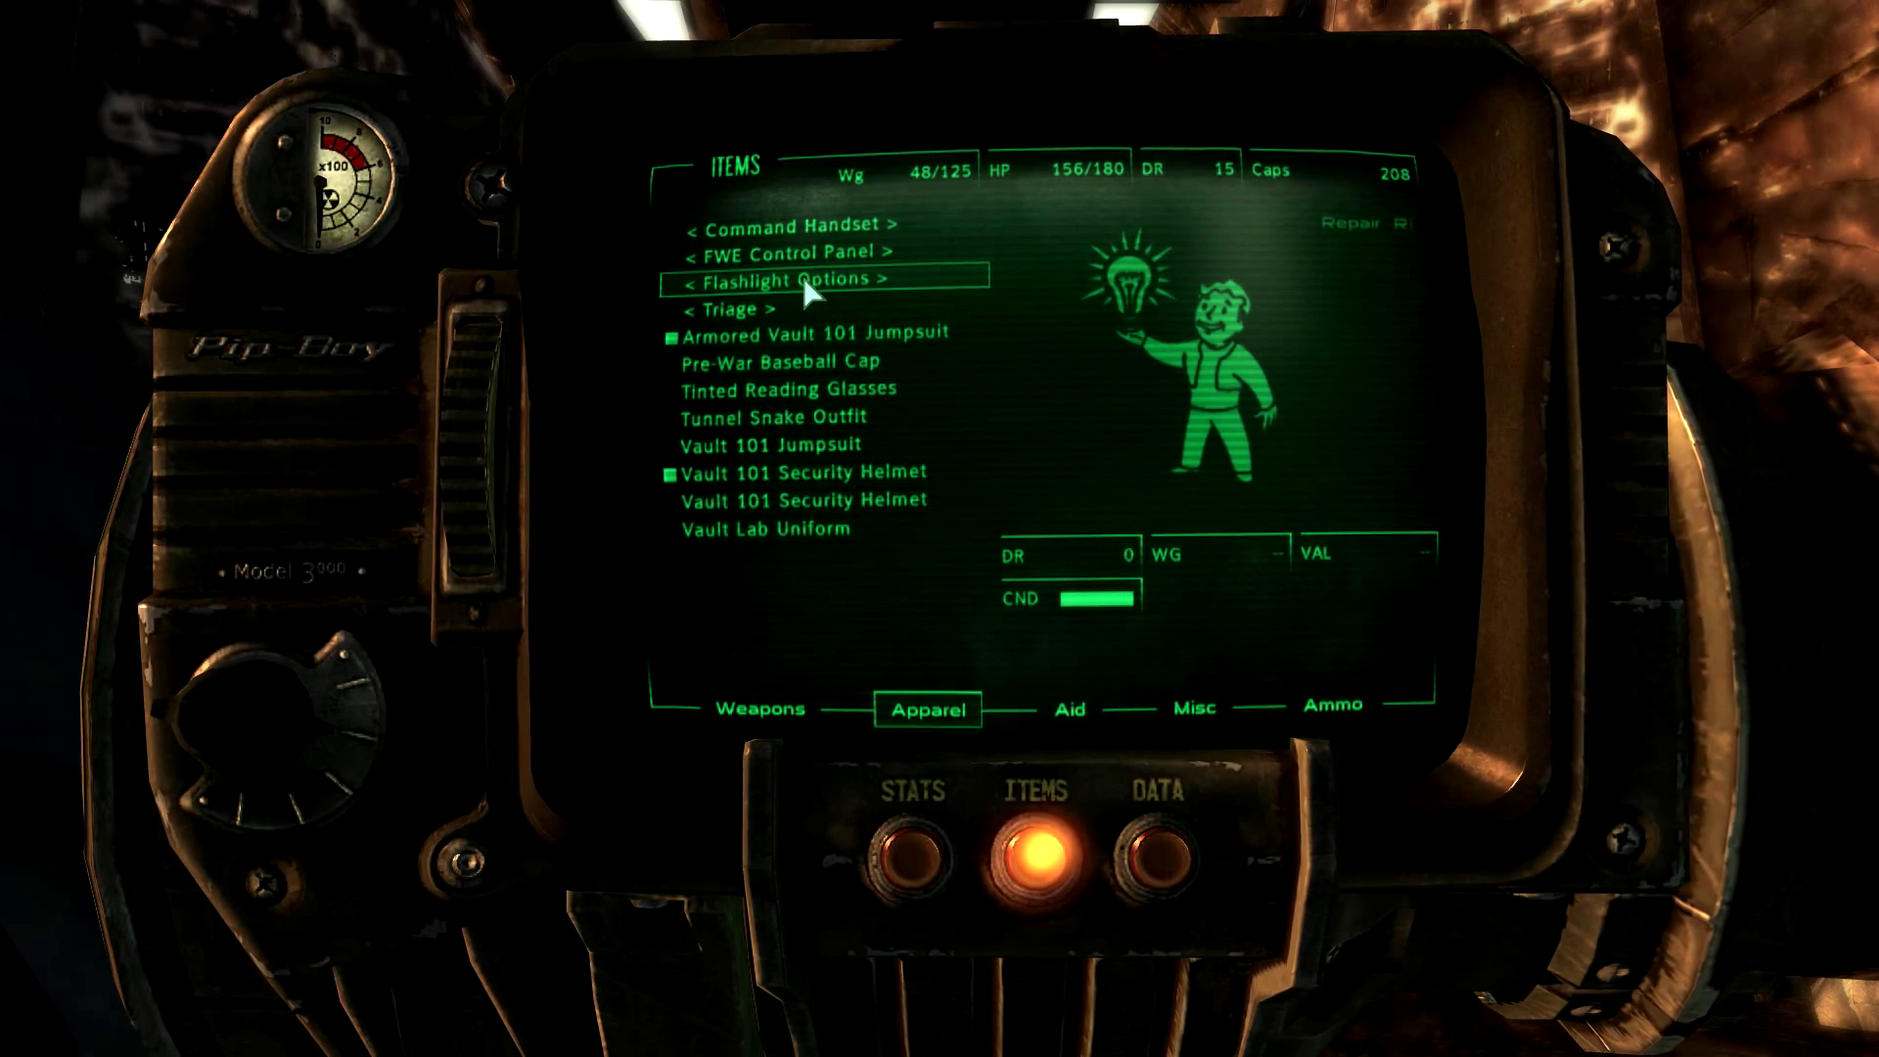
Change the flashlight hotkey to F through the Flashlight Options item
left_click(804, 279)
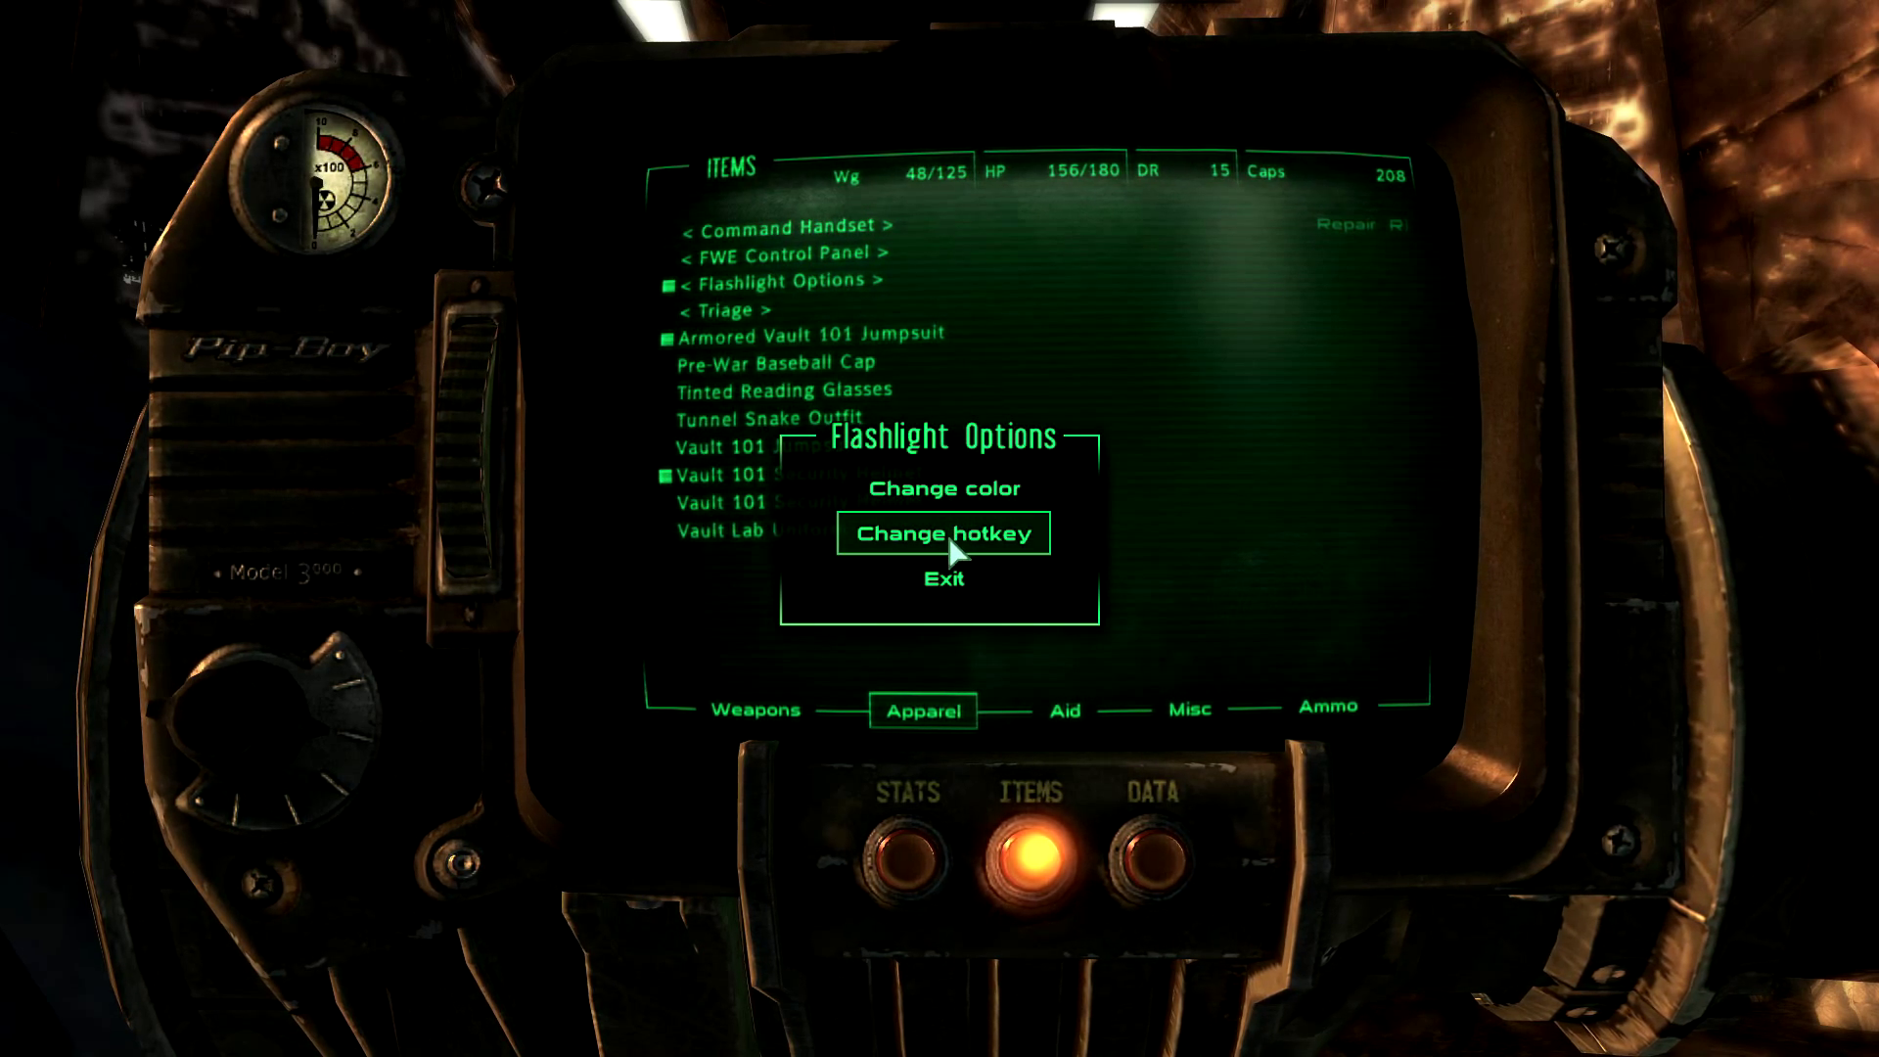
left_click(947, 538)
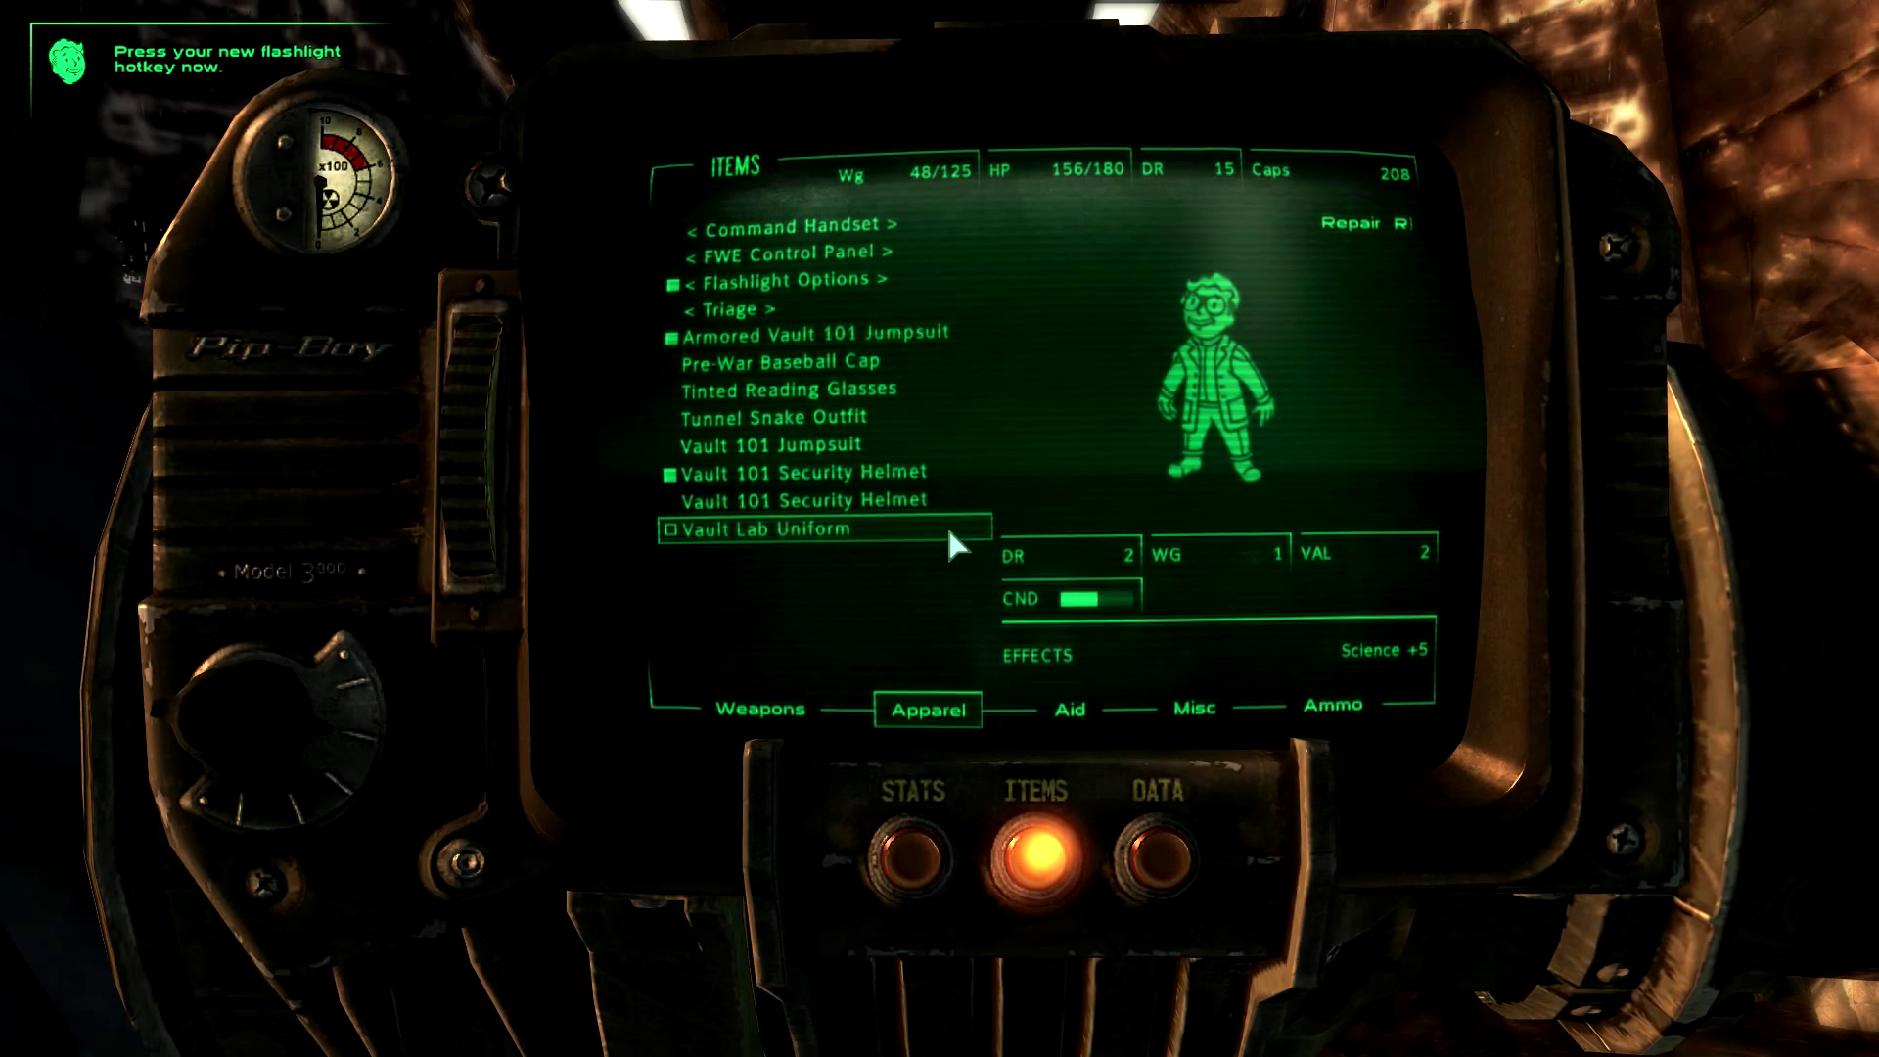
key("f")
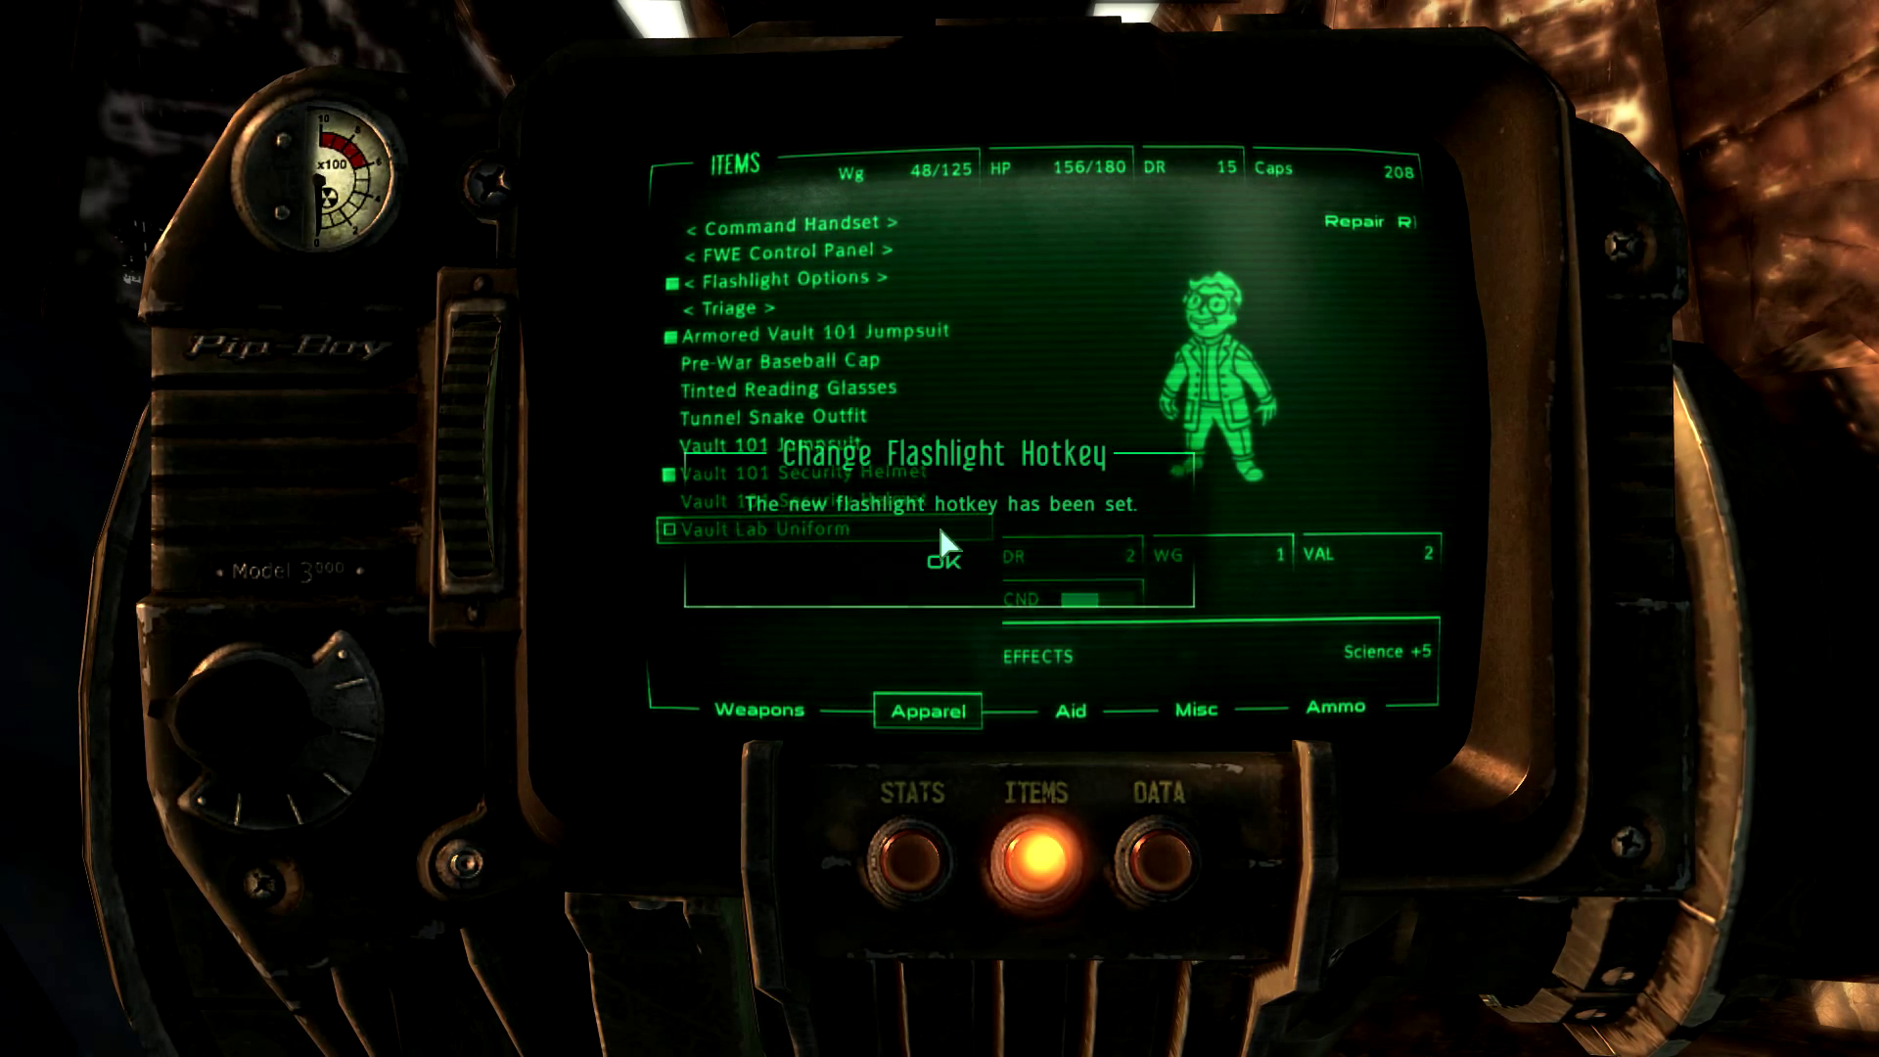
left_click(942, 562)
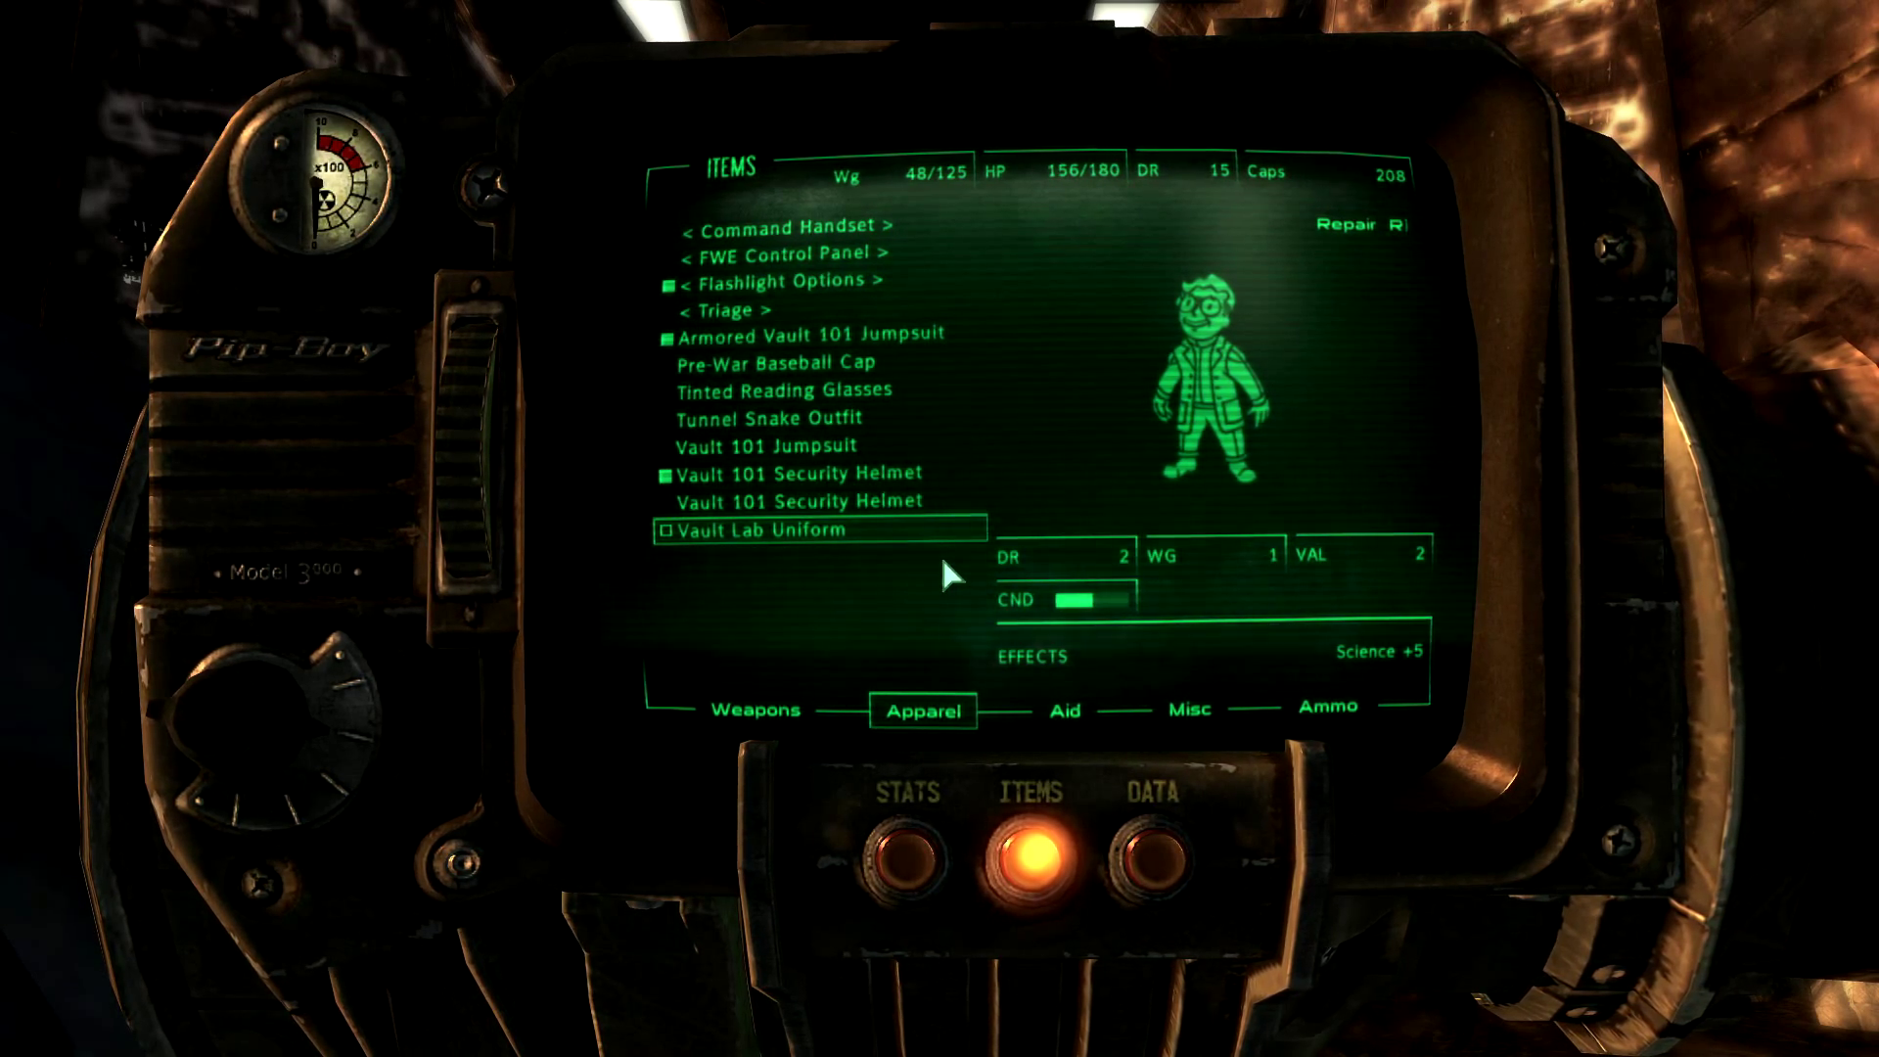
View the First Aid treatment through the Pip-Boy's Triage item and cancel the treatment without healing any limb
left_click(782, 307)
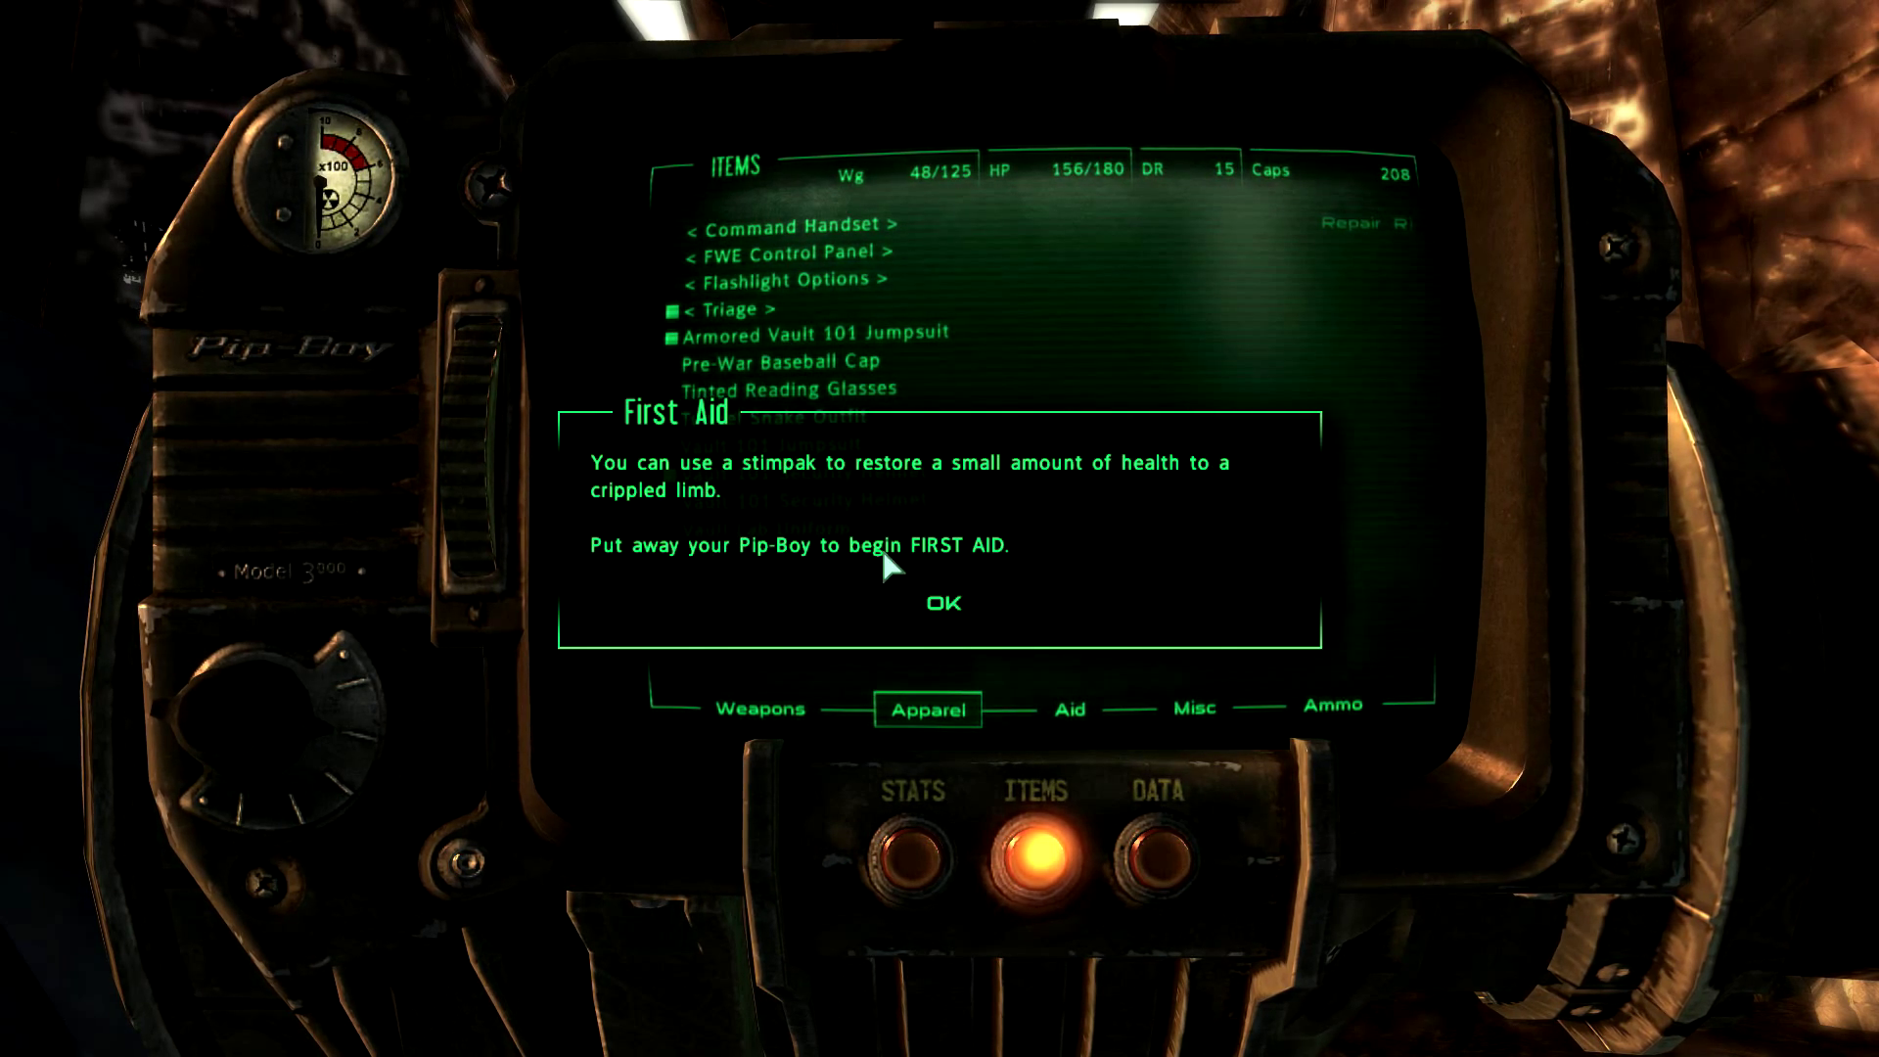
left_click(944, 603)
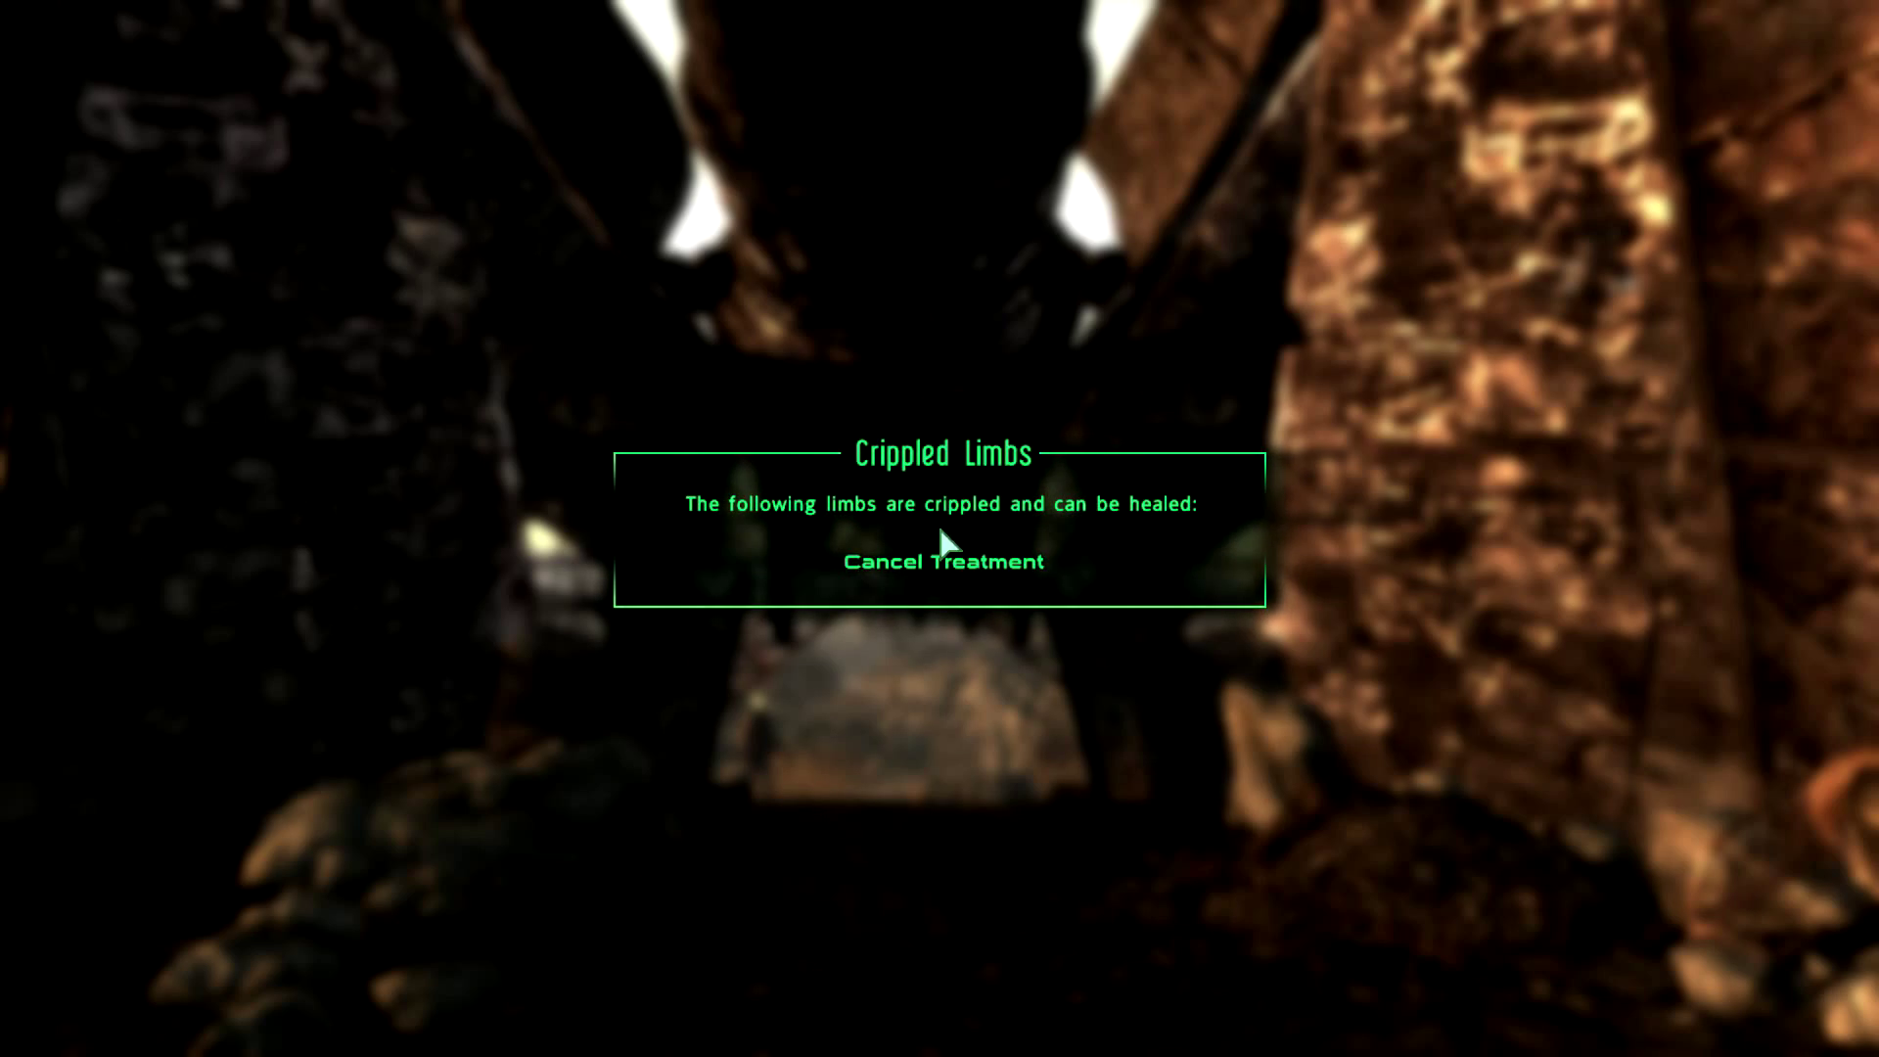
left_click(914, 560)
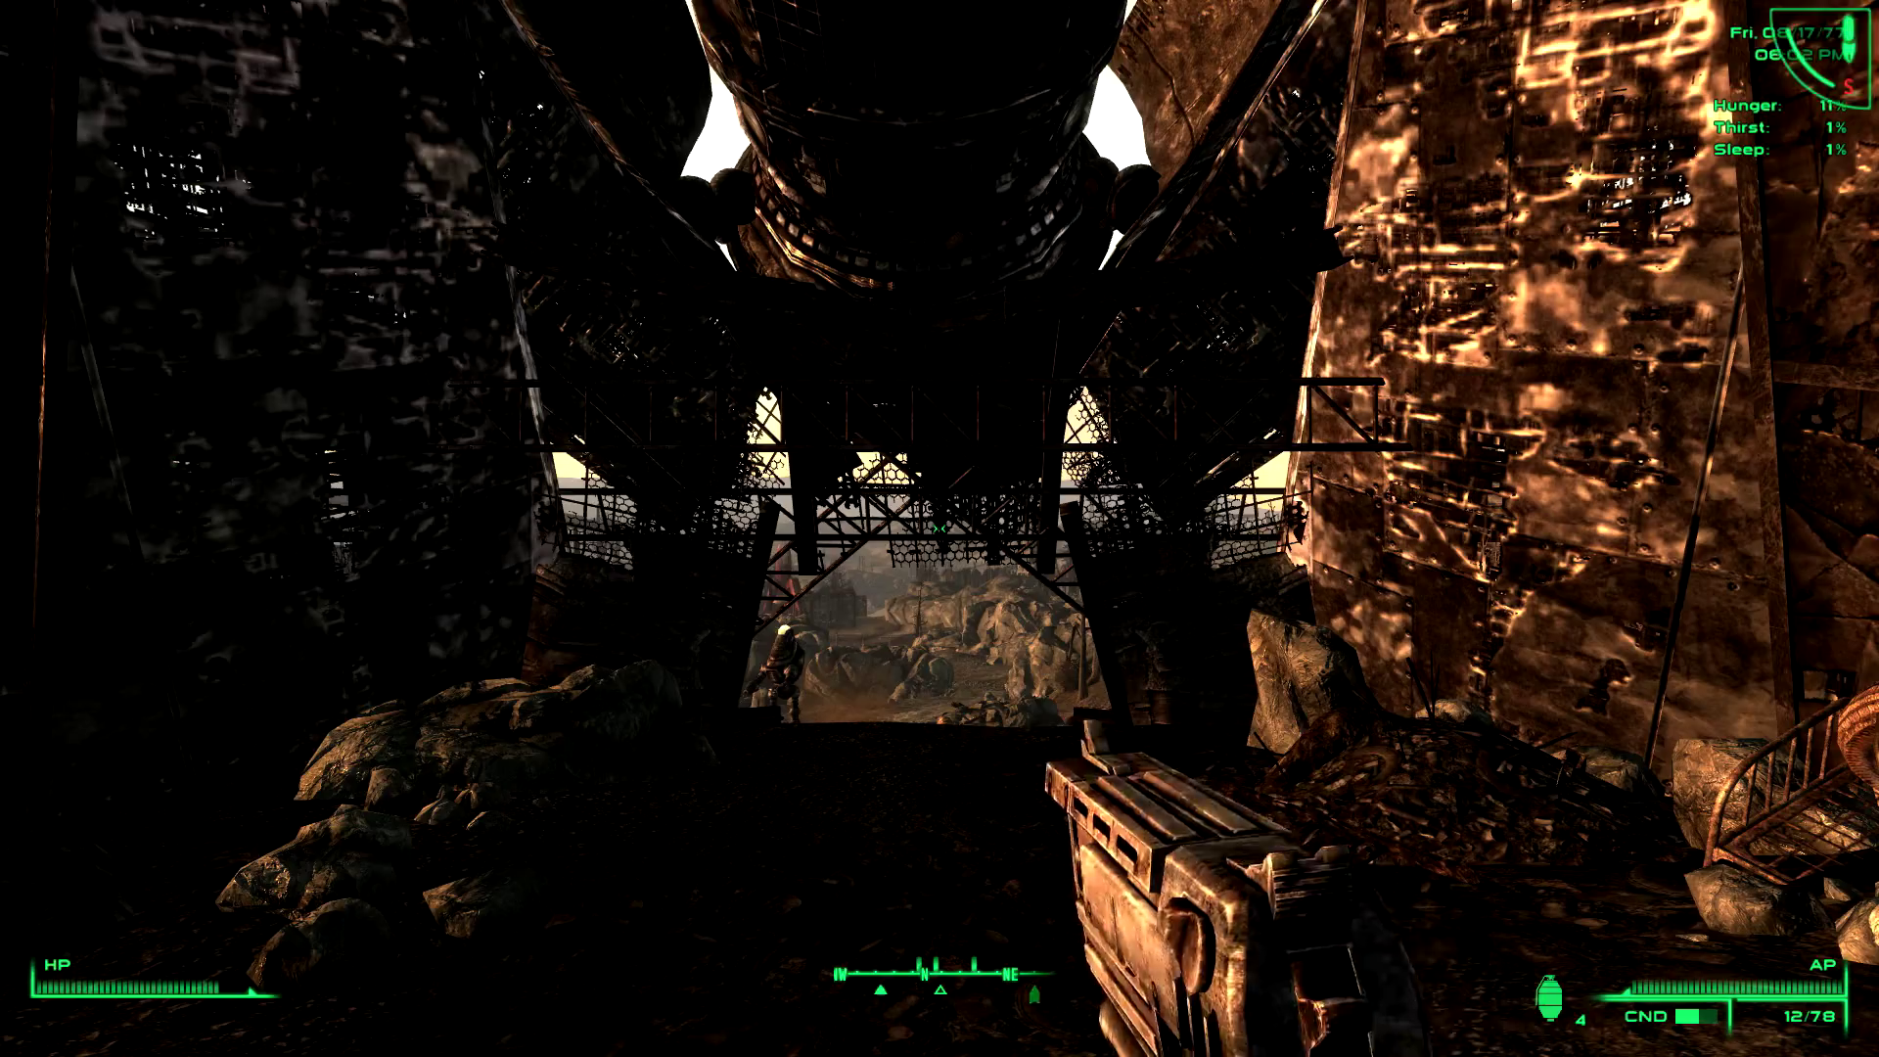
key("w")
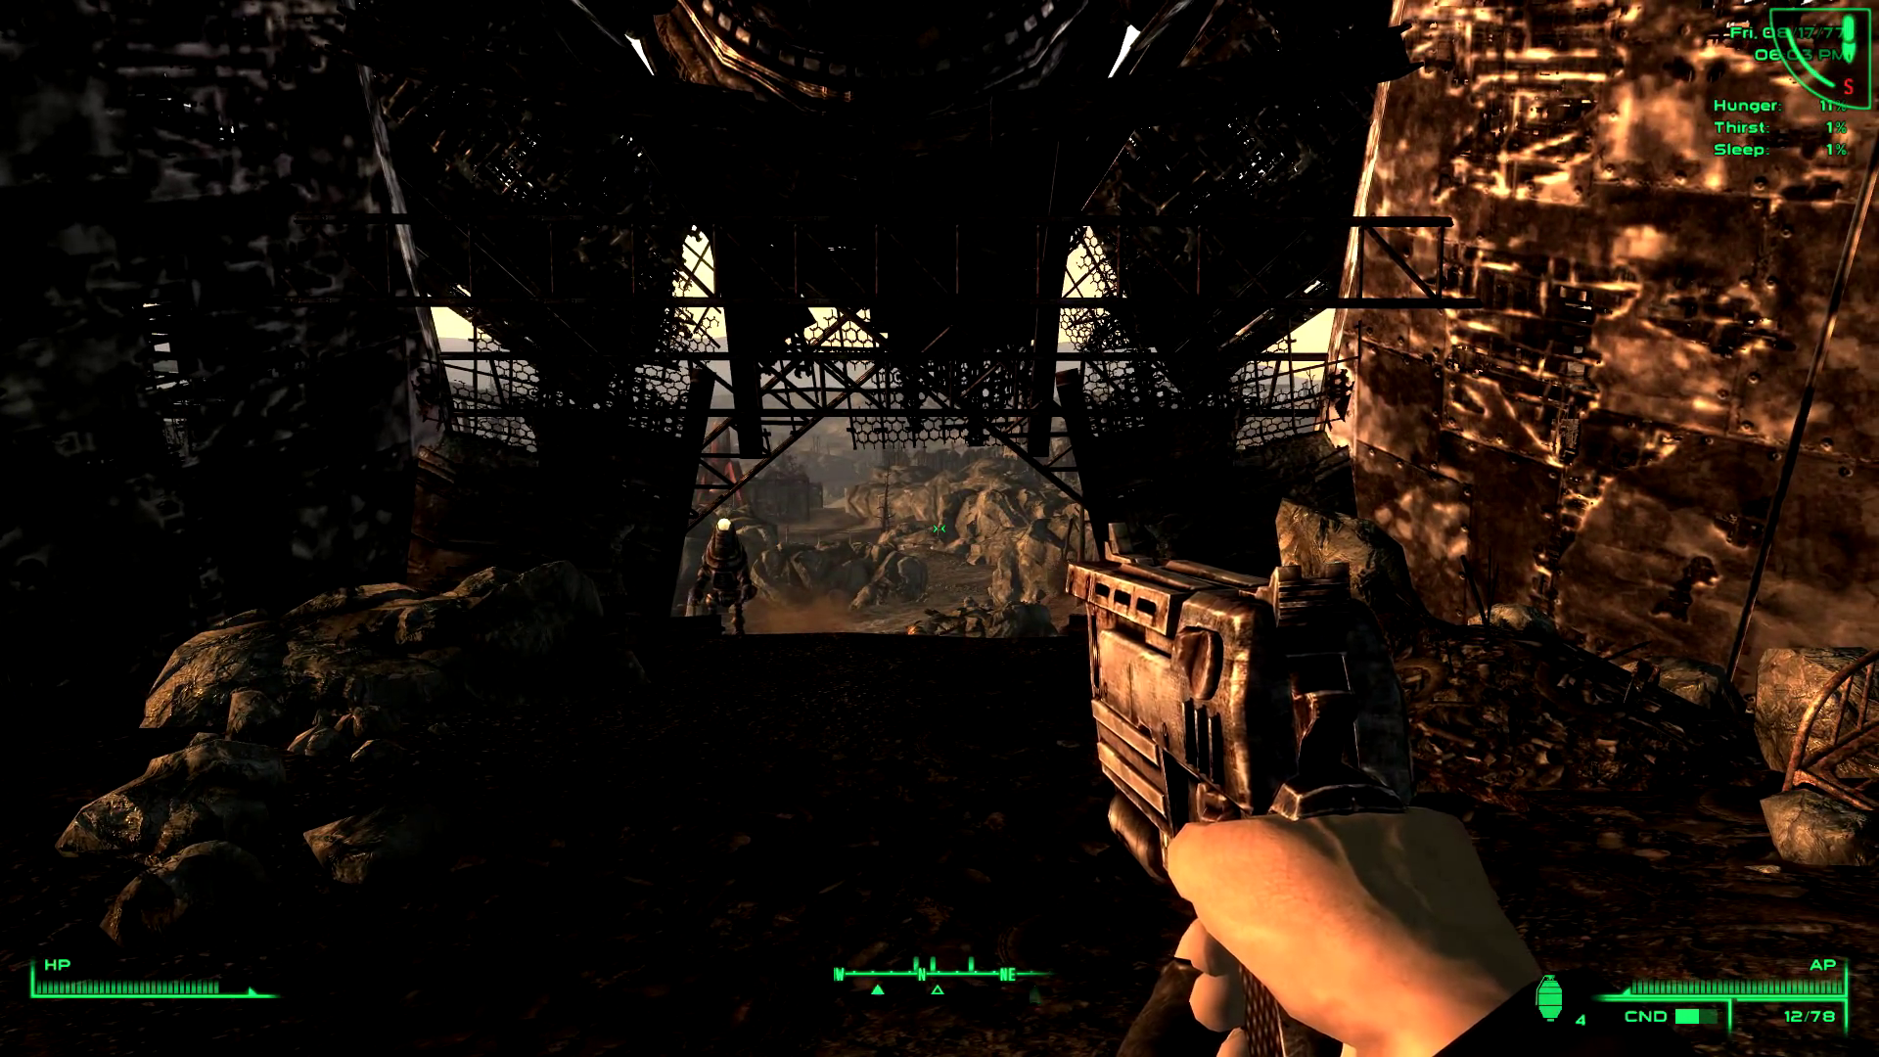
key("s")
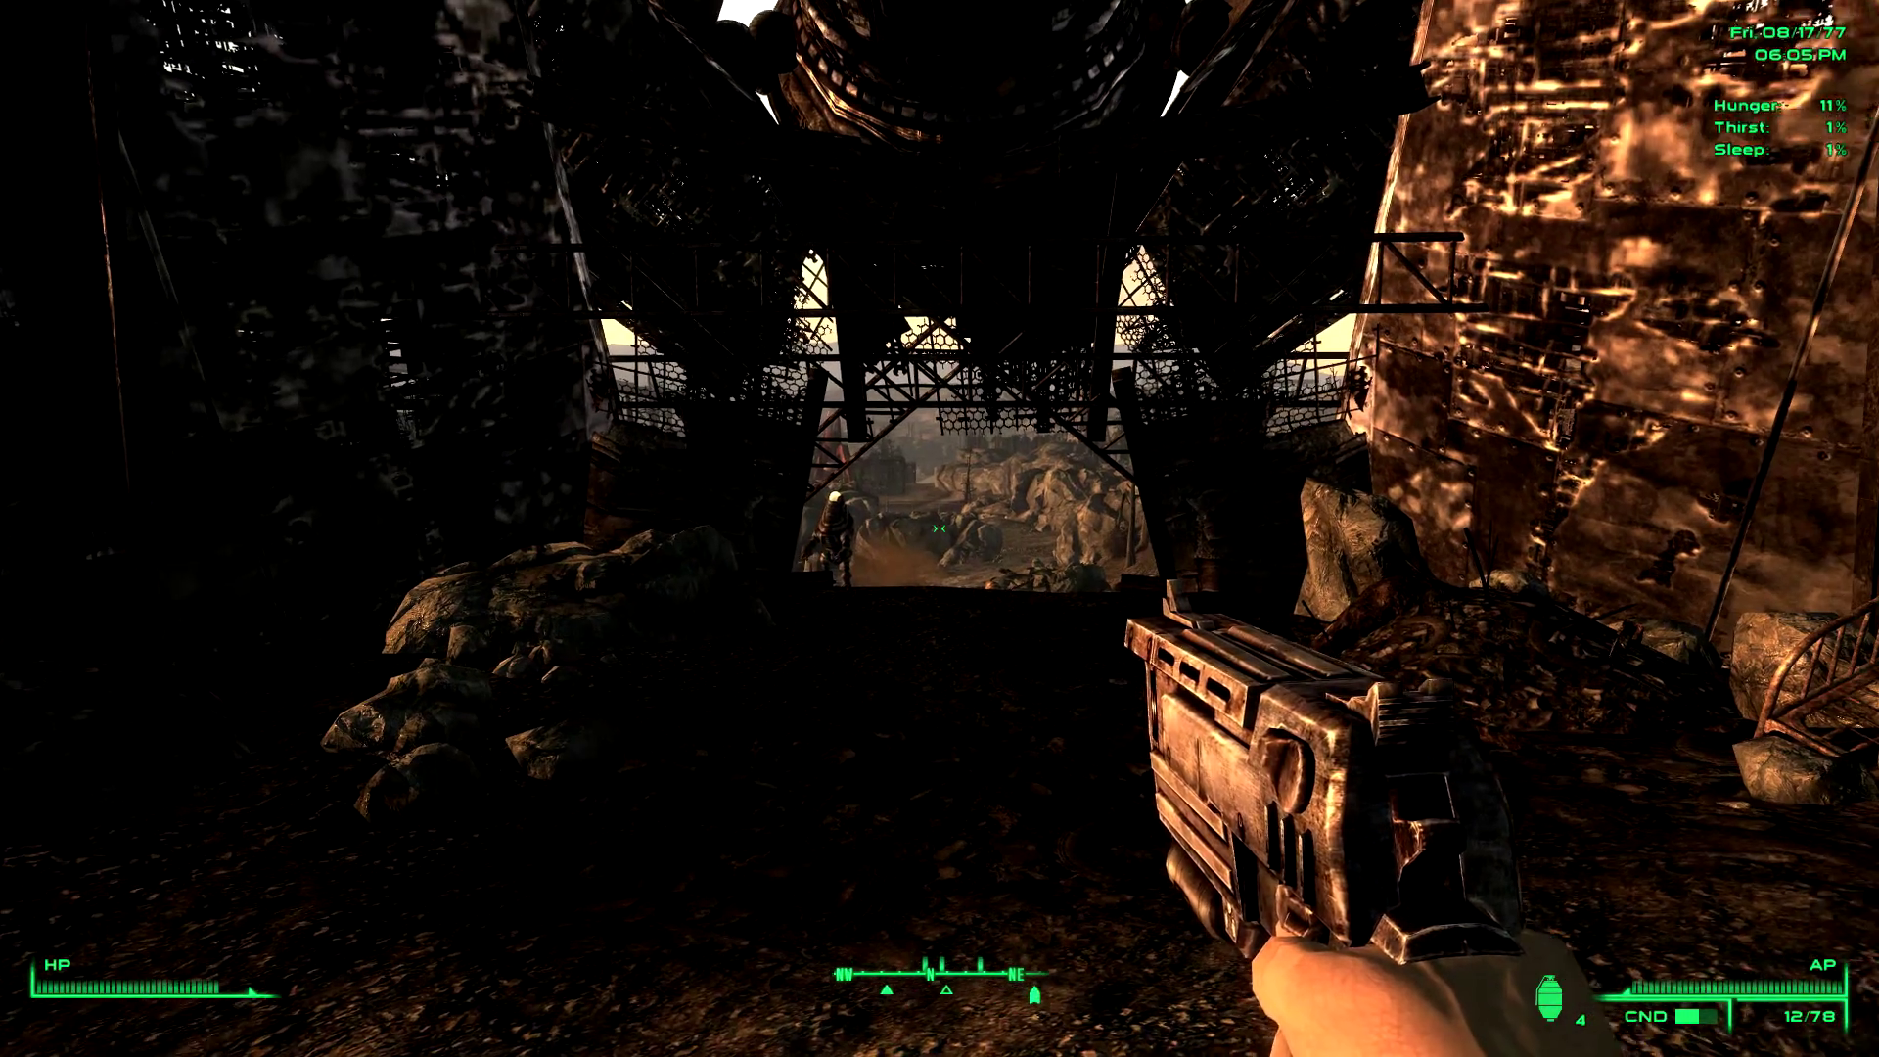
key("w")
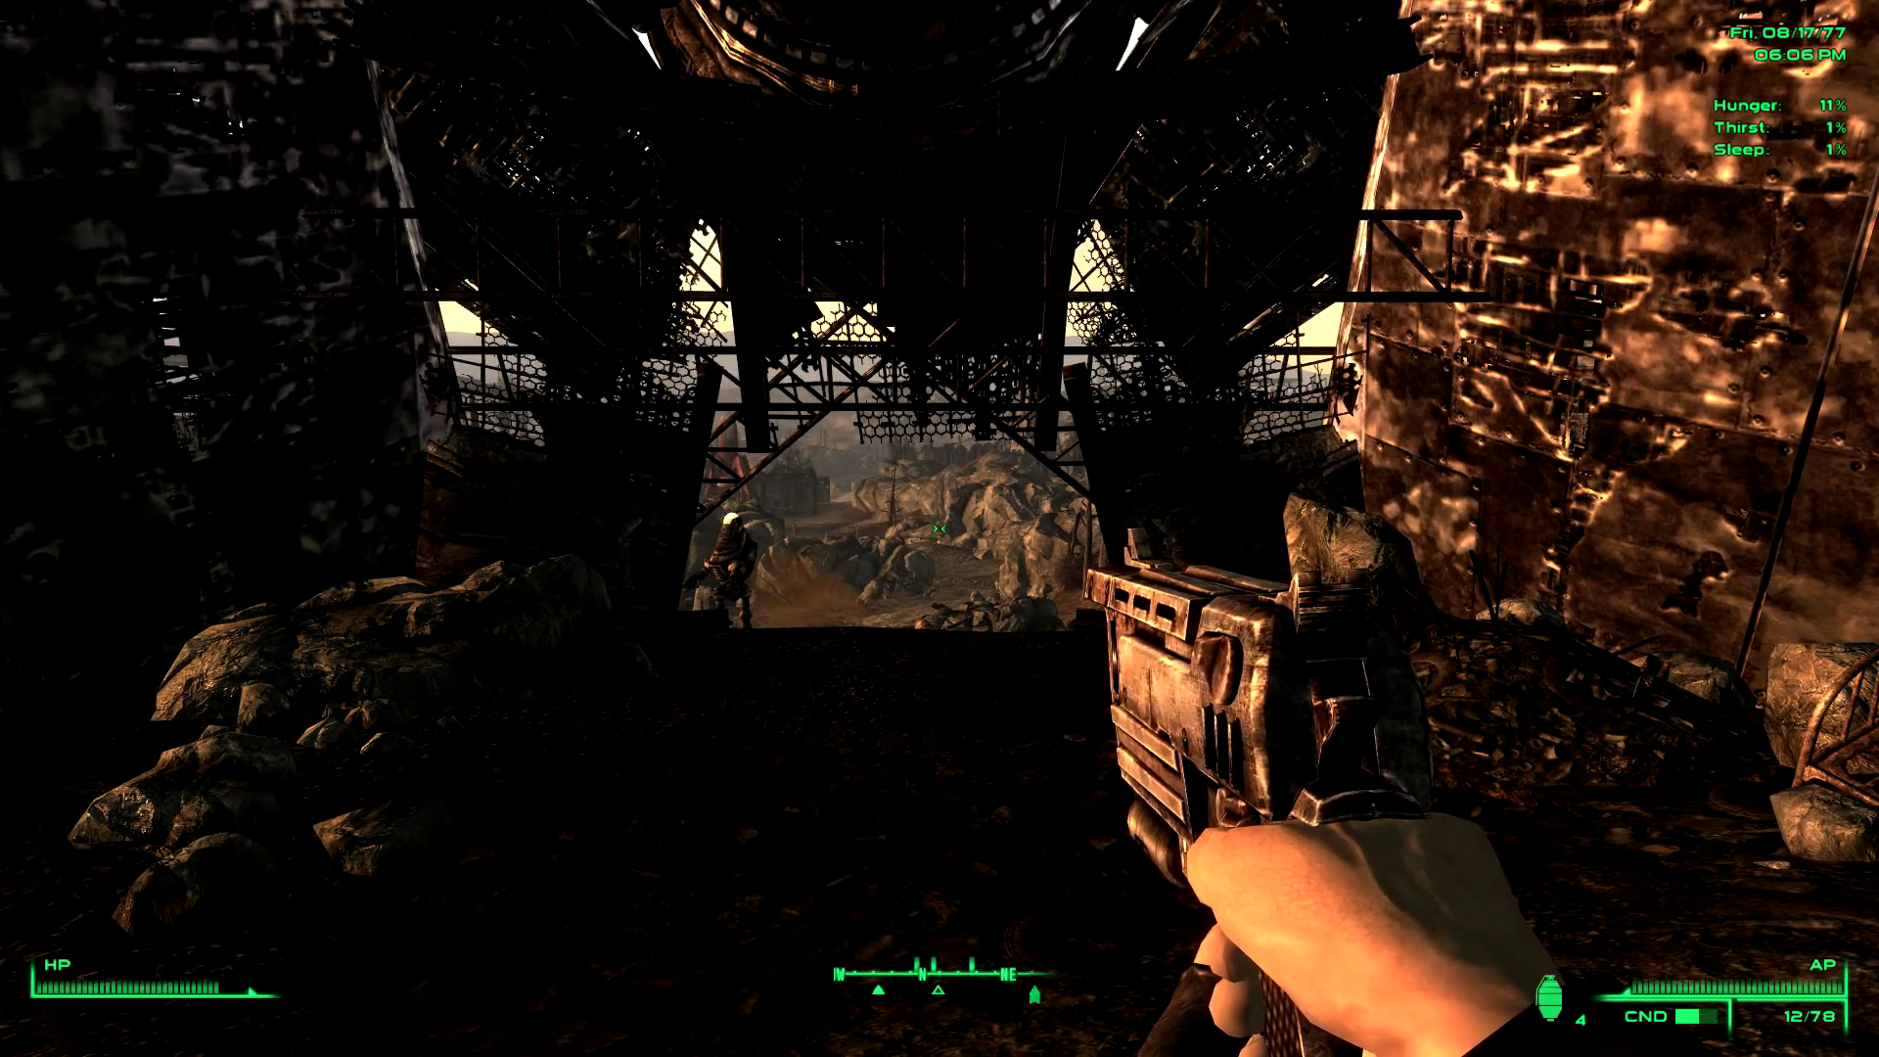
key("s")
key("w")
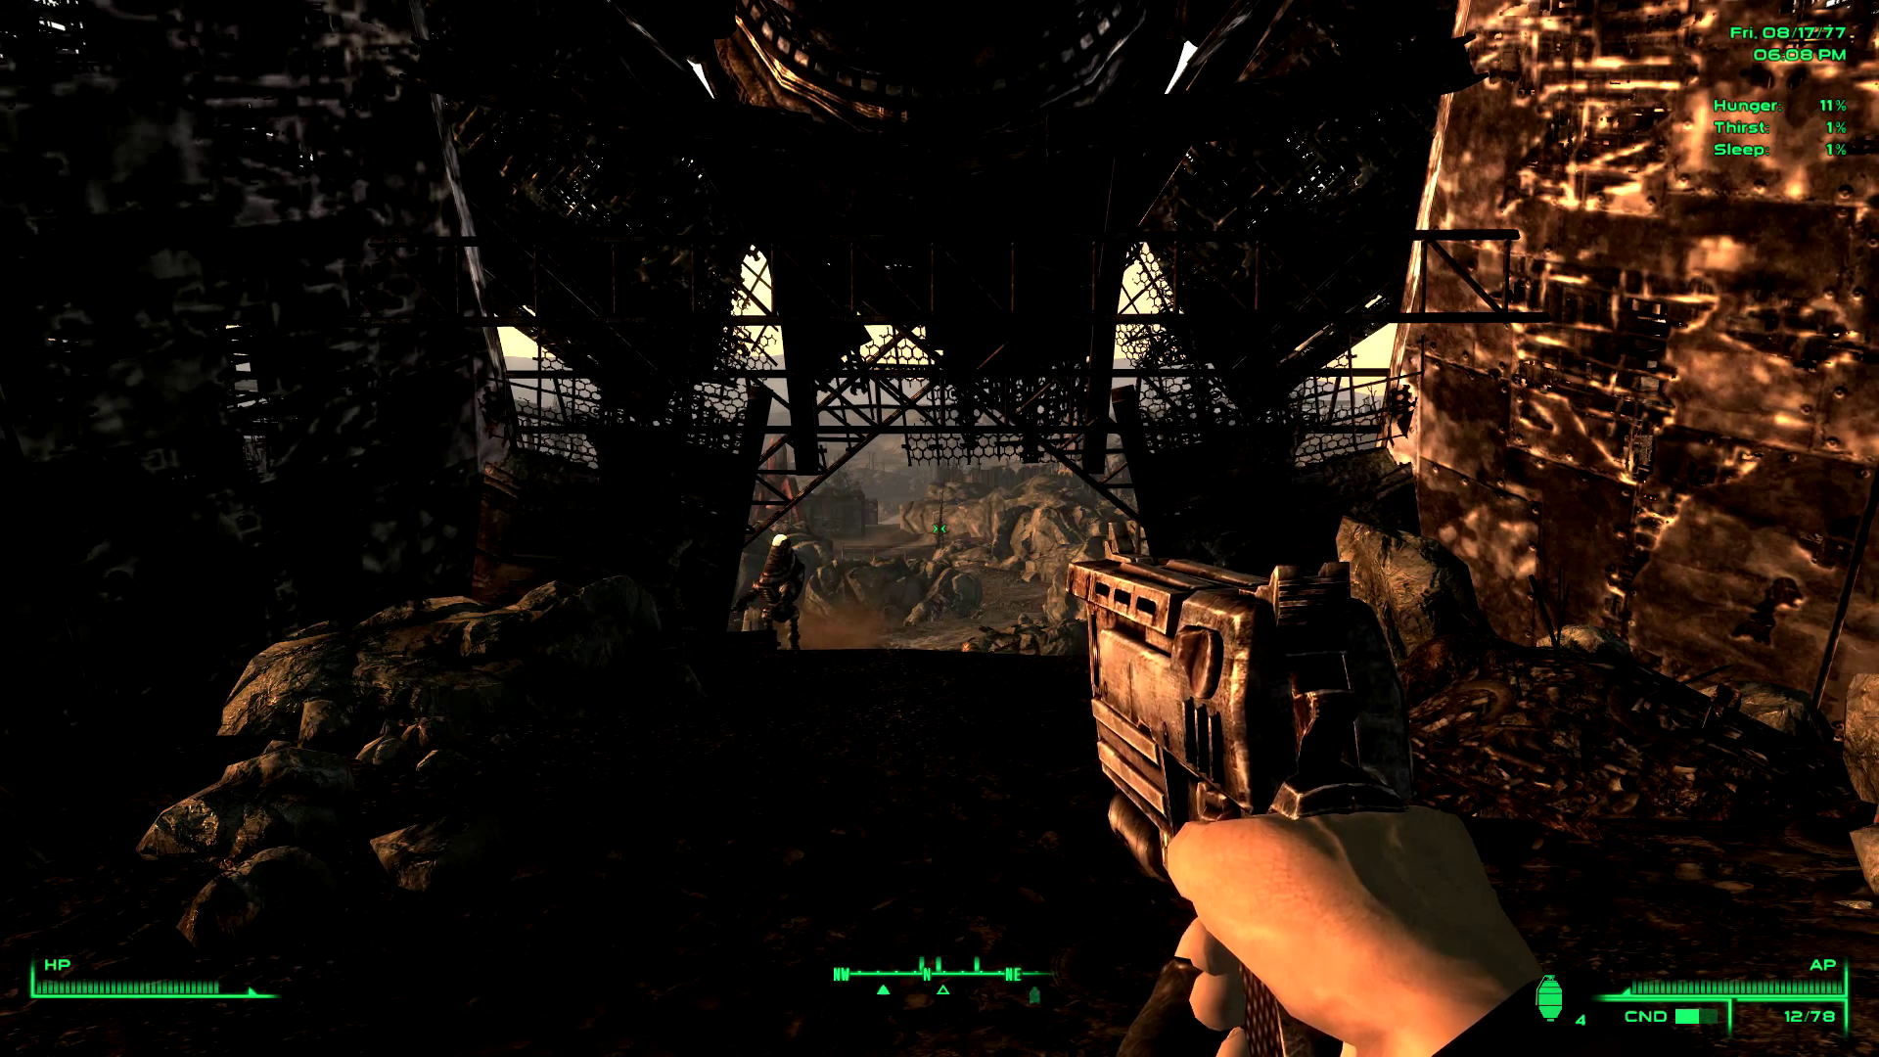
key("s")
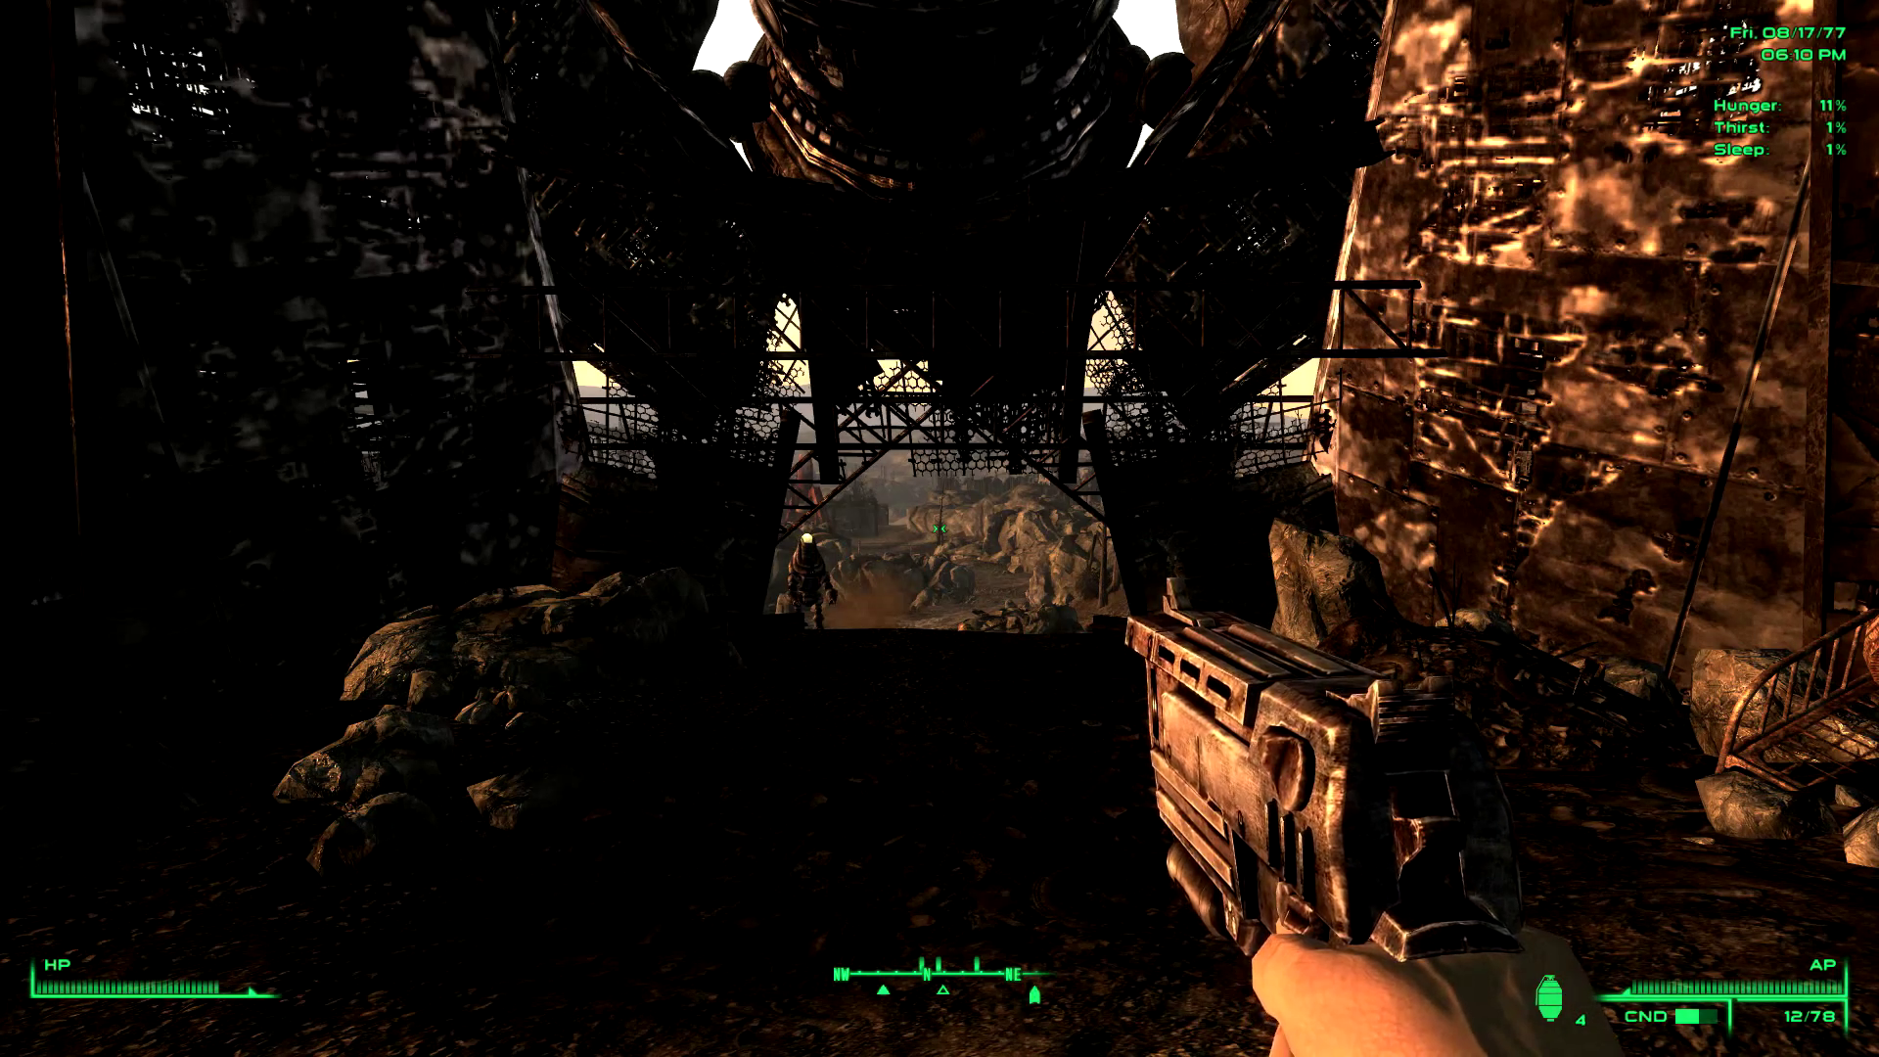
key("d")
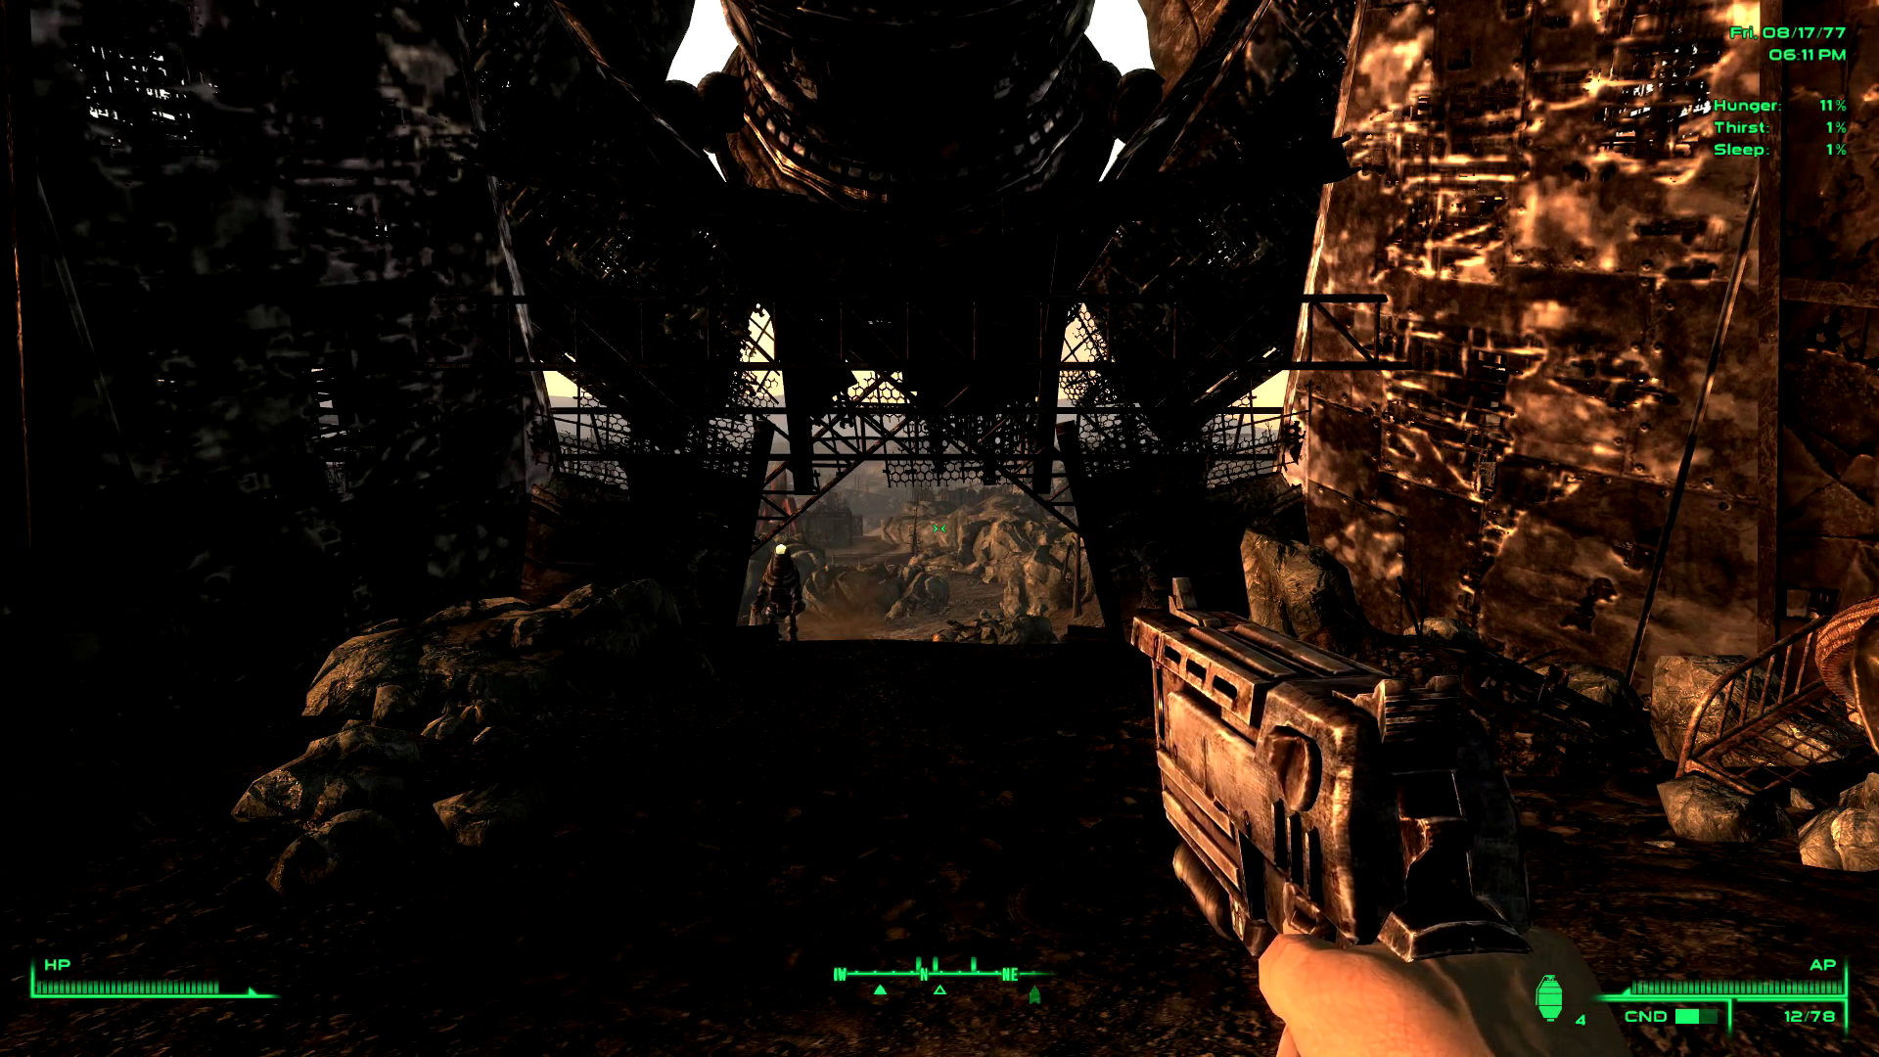